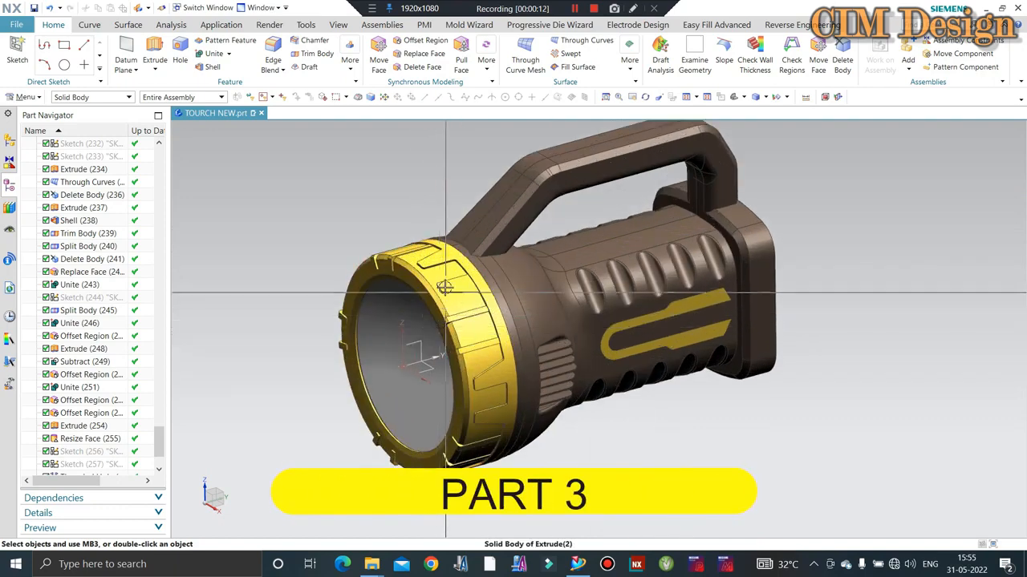
Step: Hide the yellow front ring of the torch, and swap the shown and hidden bodies to isolate the ring
{"action": "middle_click_drag", "start_coordinate": [477, 313], "coordinate": [756, 272]}
{"action": "scroll", "coordinate": [425, 224], "scroll_direction": "up", "scroll_amount": 3}
{"action": "scroll", "coordinate": [746, 295], "scroll_direction": "up", "scroll_amount": 4}
{"action": "scroll", "coordinate": [748, 292], "scroll_direction": "down", "scroll_amount": 4}
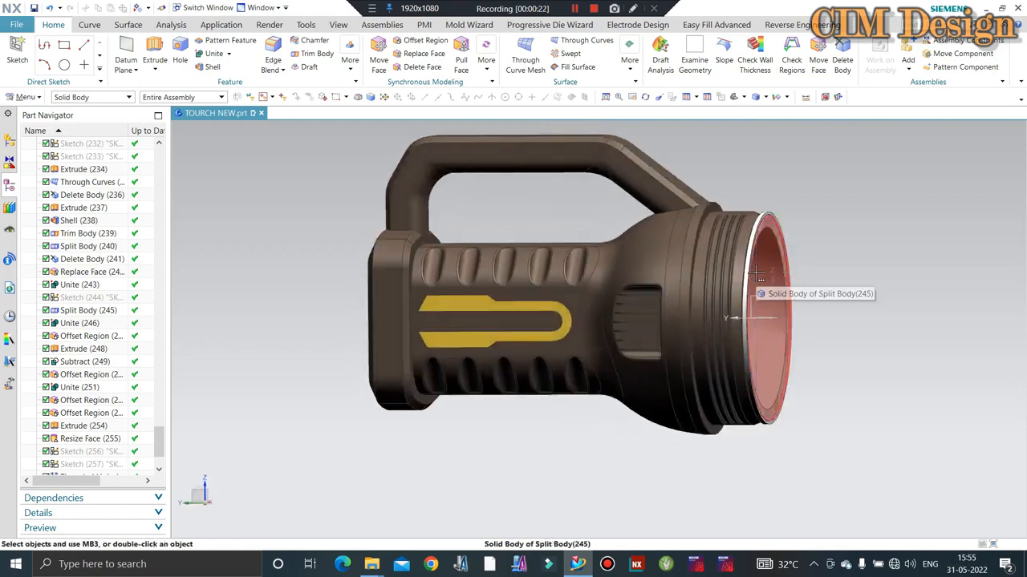
{"action": "key", "text": "ctrl+shift+b"}
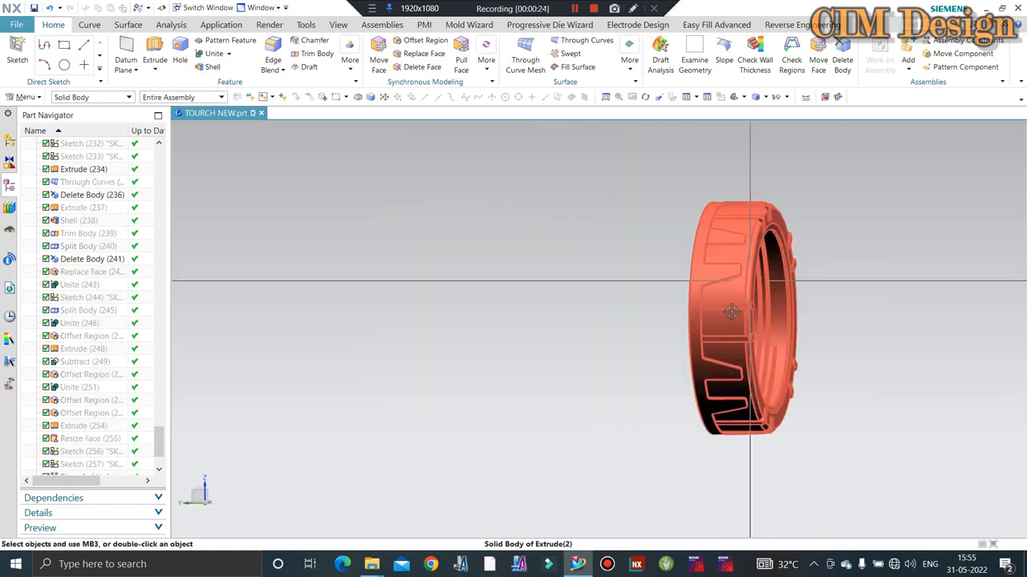
Step: Examine the isolated ring's open interior, inner lip and outer grip ribs from both sides
{"action": "middle_click_drag", "start_coordinate": [731, 312], "coordinate": [717, 222]}
{"action": "scroll", "coordinate": [745, 251], "scroll_direction": "up", "scroll_amount": 4}
{"action": "scroll", "coordinate": [731, 236], "scroll_direction": "down", "scroll_amount": 5}
{"action": "scroll", "coordinate": [756, 192], "scroll_direction": "up", "scroll_amount": 4}
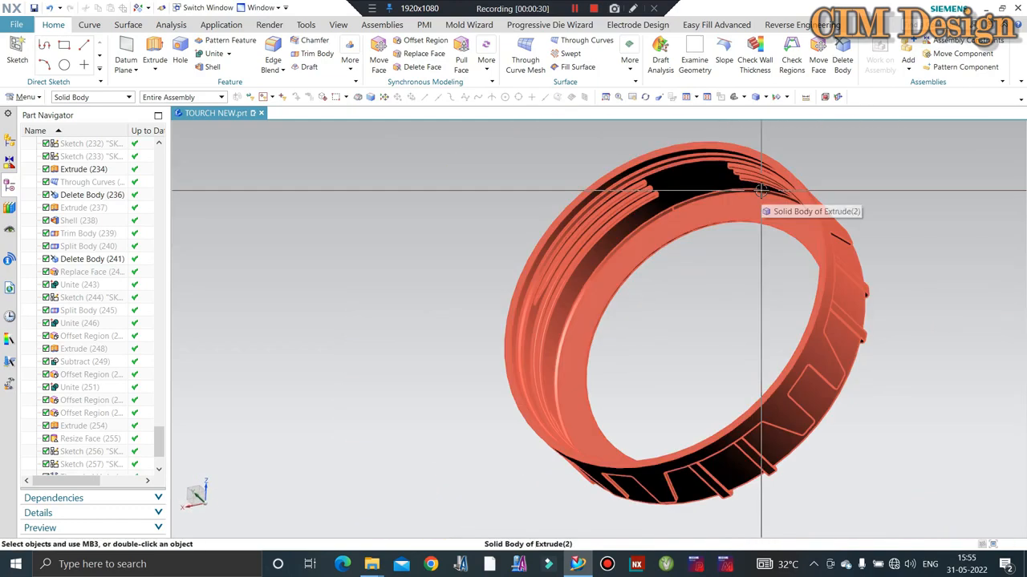
{"action": "middle_click_drag", "start_coordinate": [645, 152], "coordinate": [655, 178]}
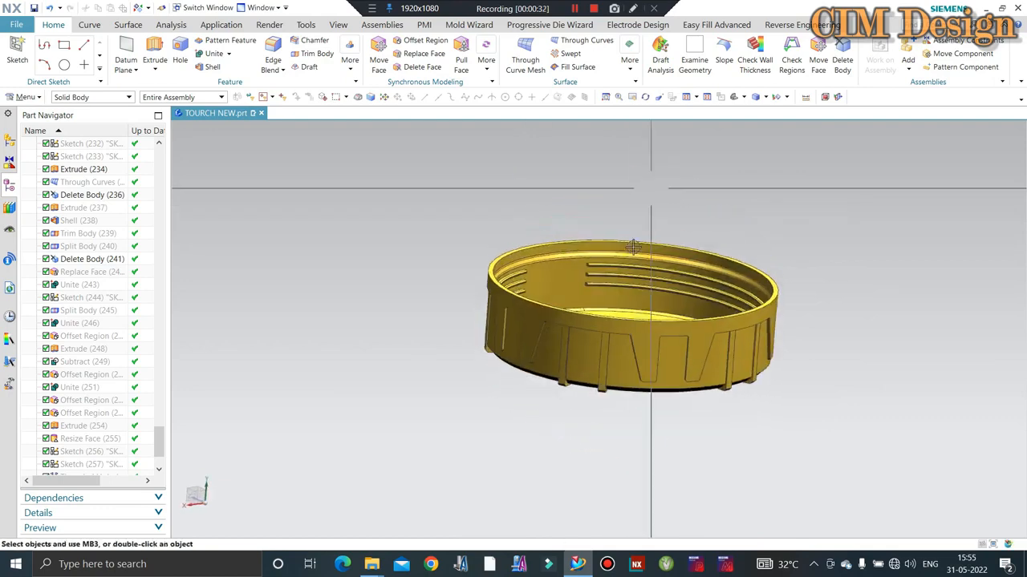
{"action": "scroll", "coordinate": [621, 264], "scroll_direction": "up", "scroll_amount": 3}
{"action": "middle_click_drag", "start_coordinate": [621, 264], "coordinate": [601, 264]}
{"action": "middle_click_drag", "start_coordinate": [587, 216], "coordinate": [629, 369]}
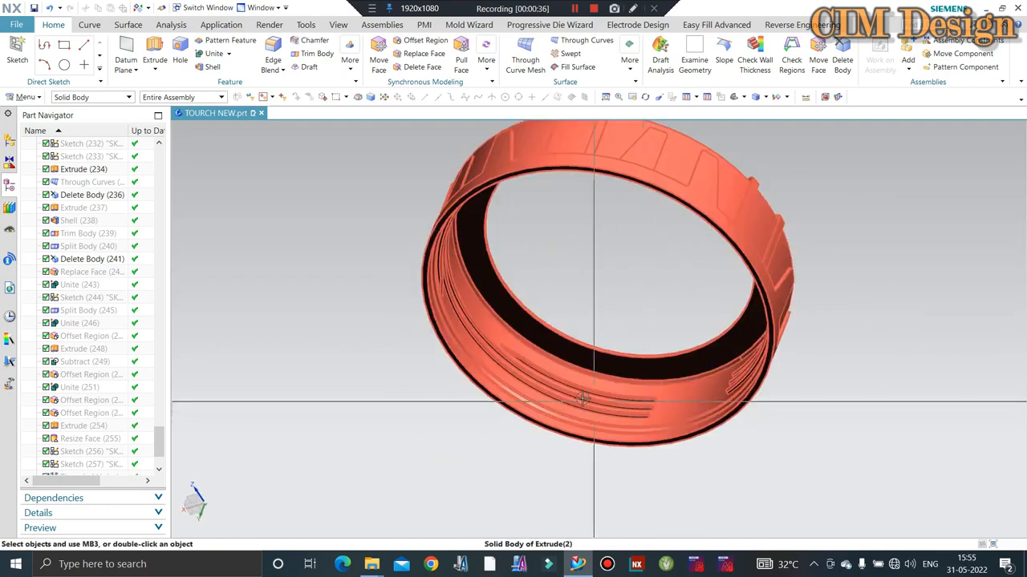
{"action": "scroll", "coordinate": [583, 377], "scroll_direction": "down", "scroll_amount": 2}
{"action": "scroll", "coordinate": [583, 337], "scroll_direction": "up", "scroll_amount": 2}
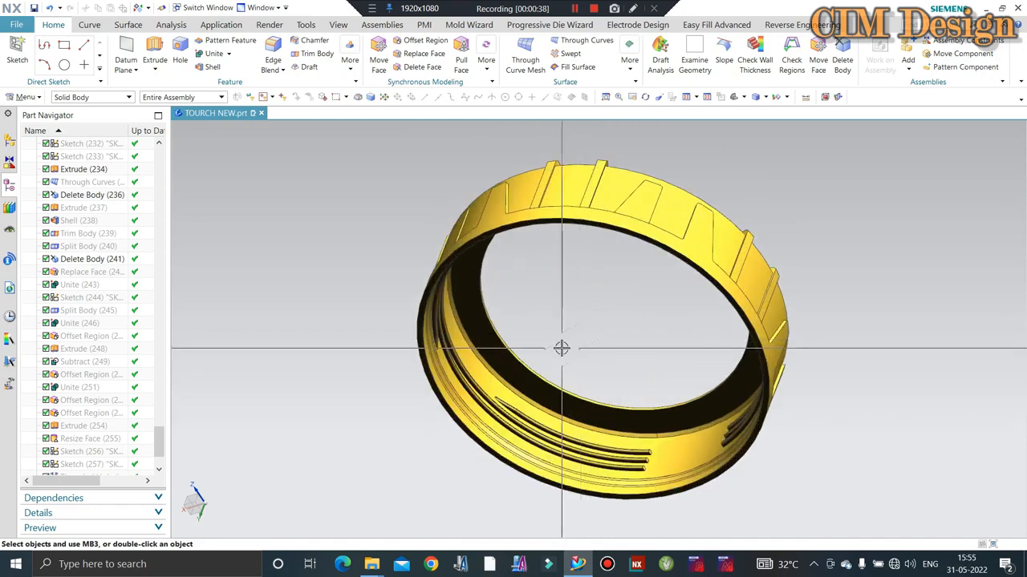
Step: Examine the interrupted internal thread ridges of the ring and the gaps between them up close
{"action": "middle_click_drag", "start_coordinate": [557, 350], "coordinate": [561, 389]}
{"action": "scroll", "coordinate": [550, 421], "scroll_direction": "up", "scroll_amount": 3}
{"action": "scroll", "coordinate": [548, 411], "scroll_direction": "down", "scroll_amount": 1}
{"action": "middle_click_drag", "start_coordinate": [639, 425], "coordinate": [680, 404]}
{"action": "scroll", "coordinate": [681, 404], "scroll_direction": "down", "scroll_amount": 1}
{"action": "scroll", "coordinate": [713, 438], "scroll_direction": "up", "scroll_amount": 1}
{"action": "scroll", "coordinate": [713, 438], "scroll_direction": "up", "scroll_amount": 1}
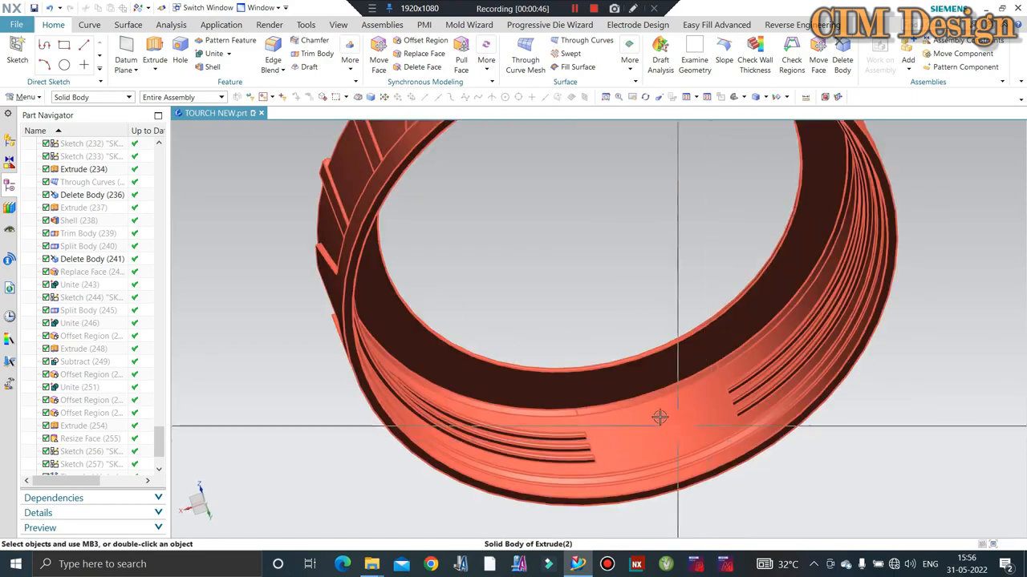
{"action": "scroll", "coordinate": [568, 417], "scroll_direction": "down", "scroll_amount": 2}
{"action": "mouse_move", "coordinate": [614, 414]}
{"action": "middle_mouse_down"}
{"action": "mouse_move", "coordinate": [668, 433]}
{"action": "mouse_move", "coordinate": [670, 420]}
{"action": "mouse_move", "coordinate": [604, 405]}
{"action": "middle_mouse_up"}
{"action": "scroll", "coordinate": [651, 409], "scroll_direction": "up", "scroll_amount": 2}
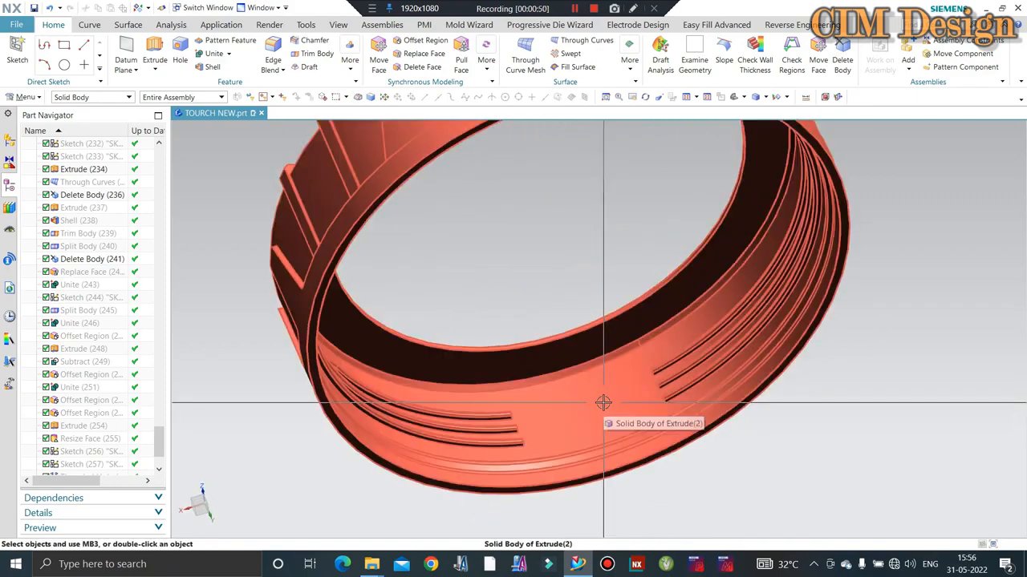
{"action": "scroll", "coordinate": [547, 362], "scroll_direction": "down", "scroll_amount": 2}
{"action": "middle_click_drag", "start_coordinate": [534, 360], "coordinate": [473, 359]}
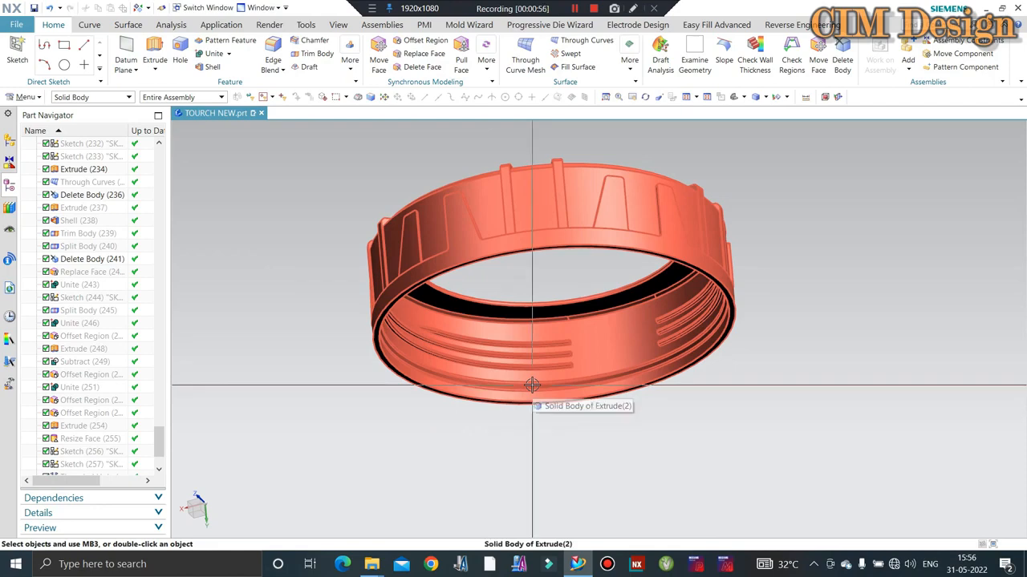
{"action": "middle_click_drag", "start_coordinate": [524, 332], "coordinate": [502, 336]}
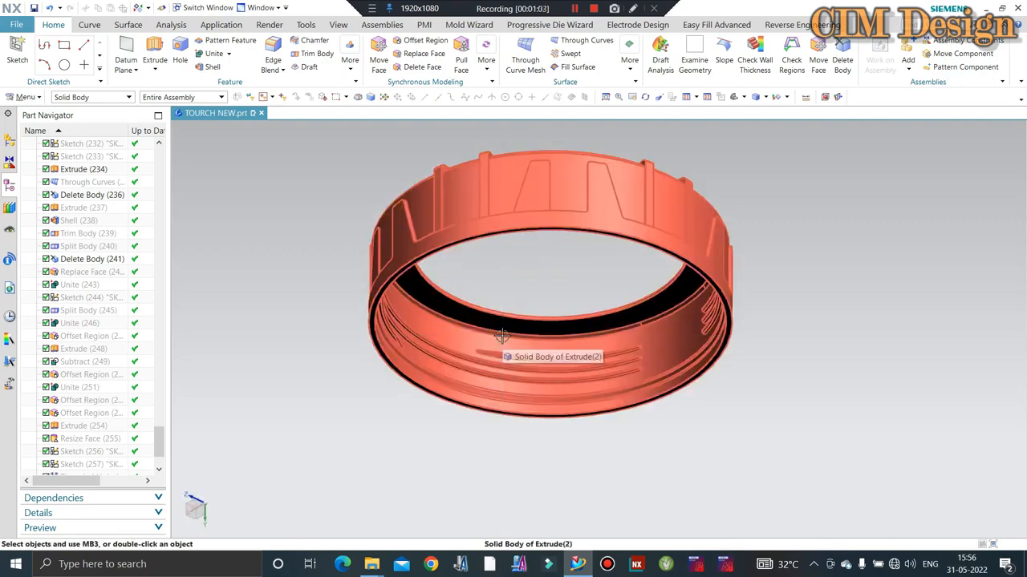
{"action": "scroll", "coordinate": [539, 379], "scroll_direction": "down", "scroll_amount": 3}
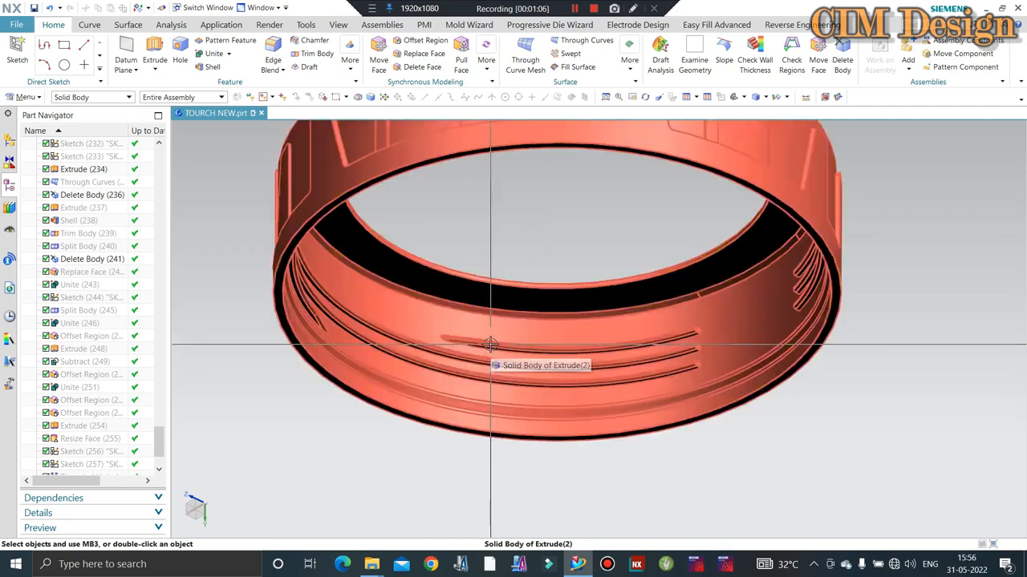
{"action": "scroll", "coordinate": [476, 356], "scroll_direction": "up", "scroll_amount": 2}
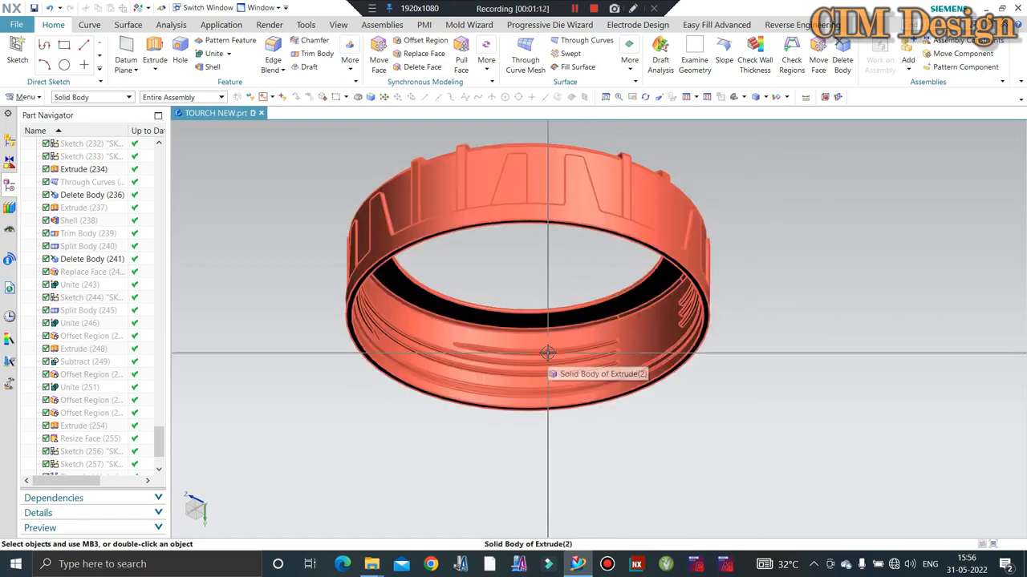
{"action": "middle_click_drag", "start_coordinate": [513, 291], "coordinate": [528, 238]}
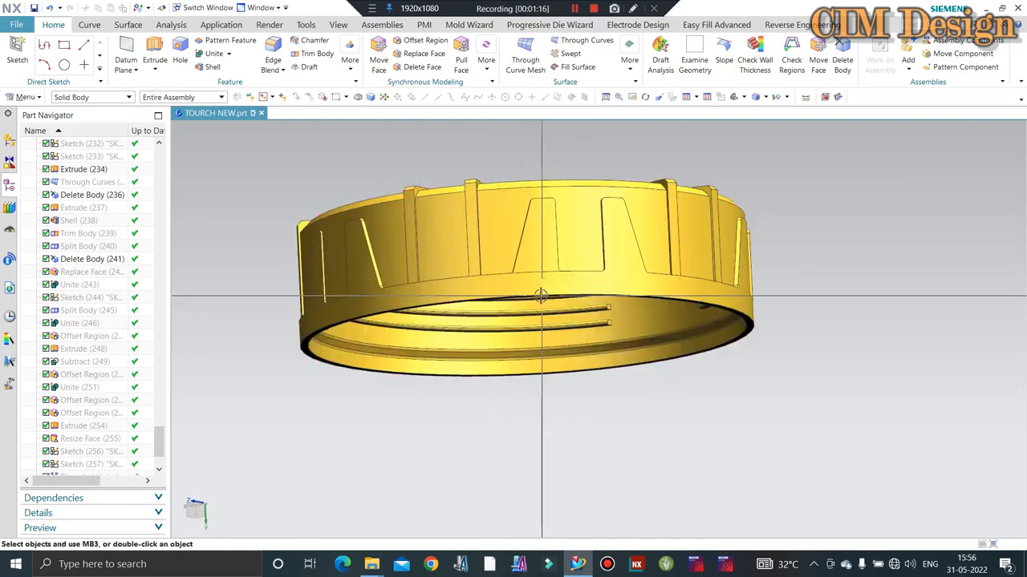
Step: Swap the shown and hidden bodies back to display the torch body and its external threads without the yellow ring
{"action": "key", "text": "ctrl+shift+b"}
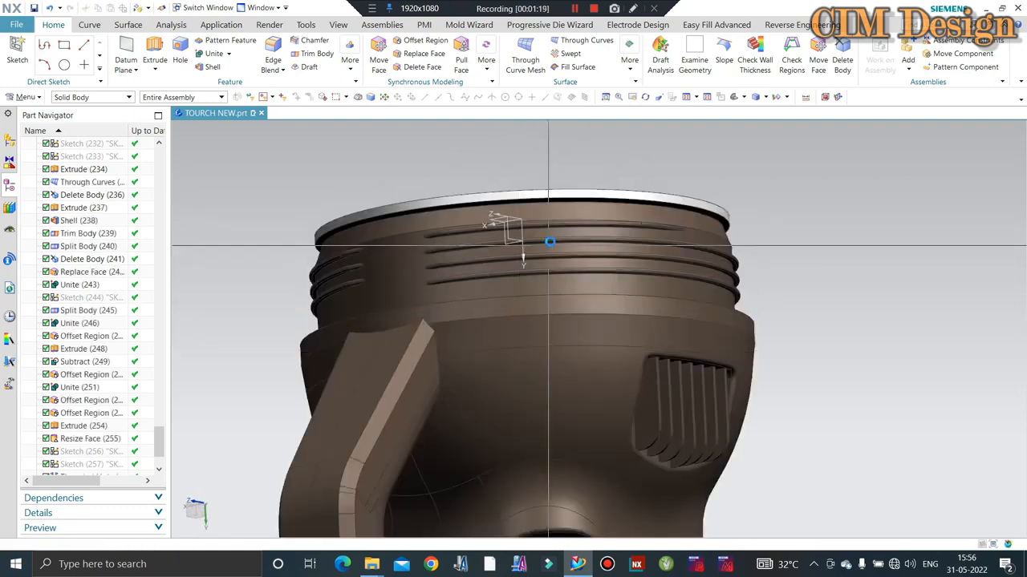
{"action": "scroll", "coordinate": [552, 245], "scroll_direction": "down", "scroll_amount": 2}
{"action": "middle_click_drag", "start_coordinate": [552, 247], "coordinate": [650, 258]}
{"action": "scroll", "coordinate": [548, 257], "scroll_direction": "up", "scroll_amount": 2}
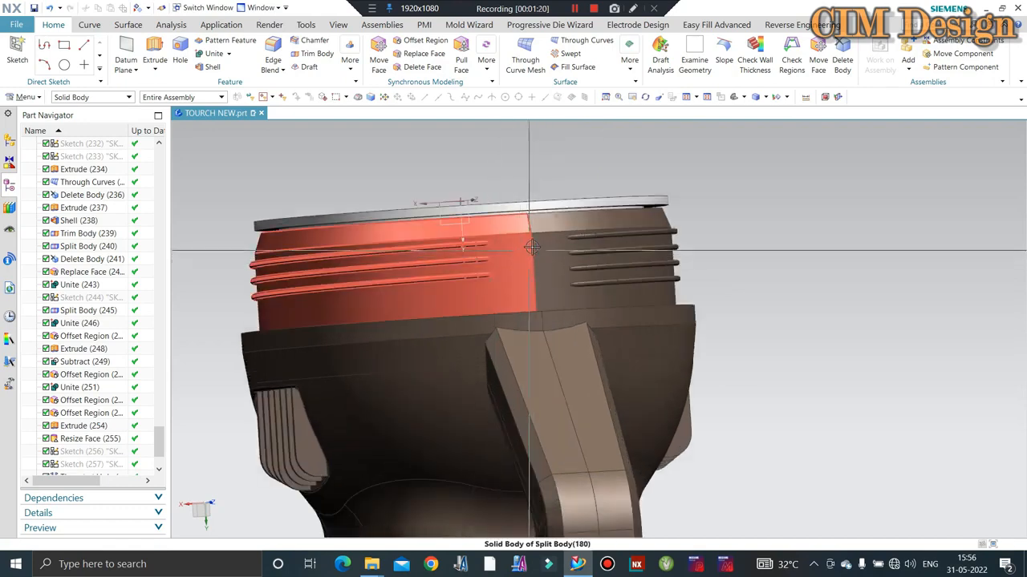
Step: Examine the threaded neck and the thin front body seated on the torch's rim
{"action": "key", "text": "F8"}
{"action": "middle_click_drag", "start_coordinate": [480, 203], "coordinate": [301, 137]}
{"action": "scroll", "coordinate": [301, 136], "scroll_direction": "up", "scroll_amount": 2}
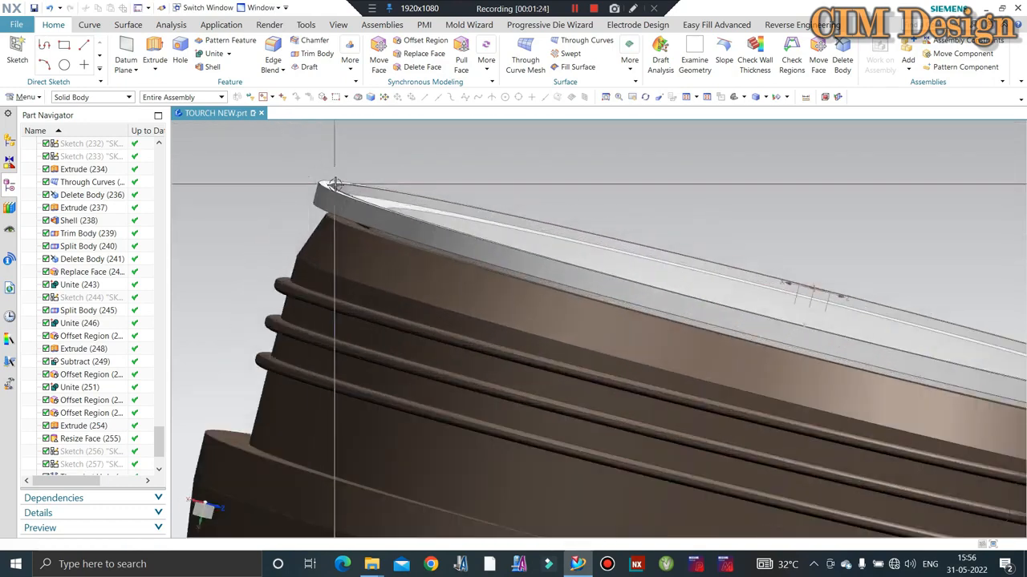
{"action": "middle_click_drag", "start_coordinate": [365, 204], "coordinate": [580, 201]}
{"action": "scroll", "coordinate": [360, 339], "scroll_direction": "up", "scroll_amount": 2}
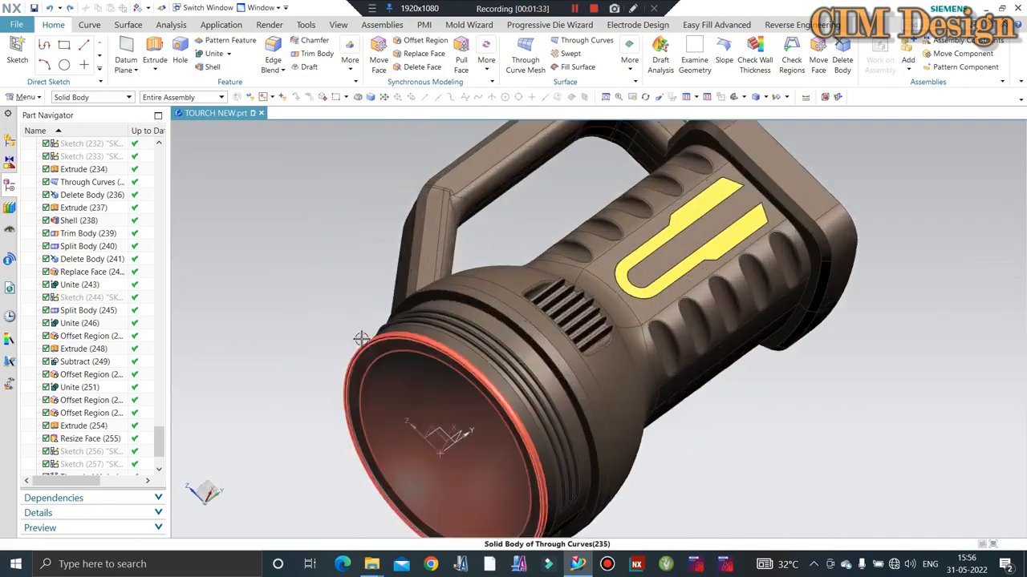
{"action": "scroll", "coordinate": [367, 277], "scroll_direction": "down", "scroll_amount": 2}
{"action": "middle_click_drag", "start_coordinate": [527, 317], "coordinate": [651, 173]}
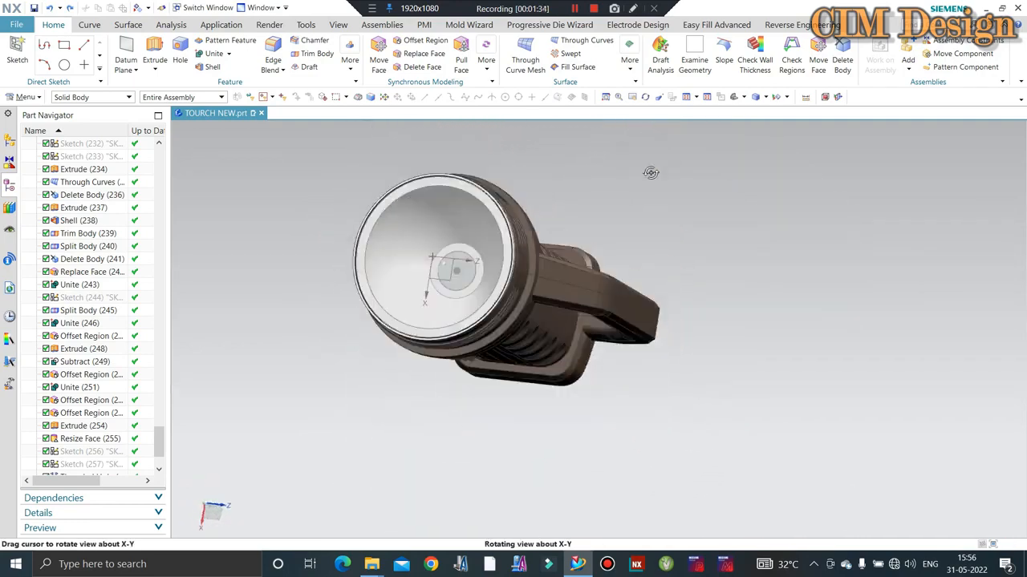
{"action": "middle_click_drag", "start_coordinate": [365, 222], "coordinate": [341, 243]}
{"action": "scroll", "coordinate": [340, 245], "scroll_direction": "up", "scroll_amount": 2}
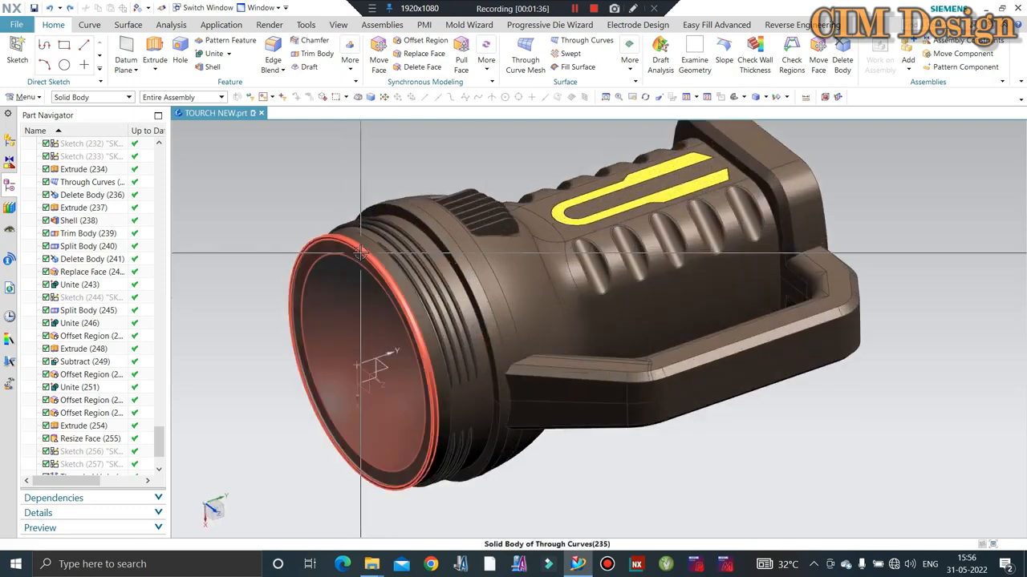
{"action": "scroll", "coordinate": [338, 246], "scroll_direction": "down", "scroll_amount": 4}
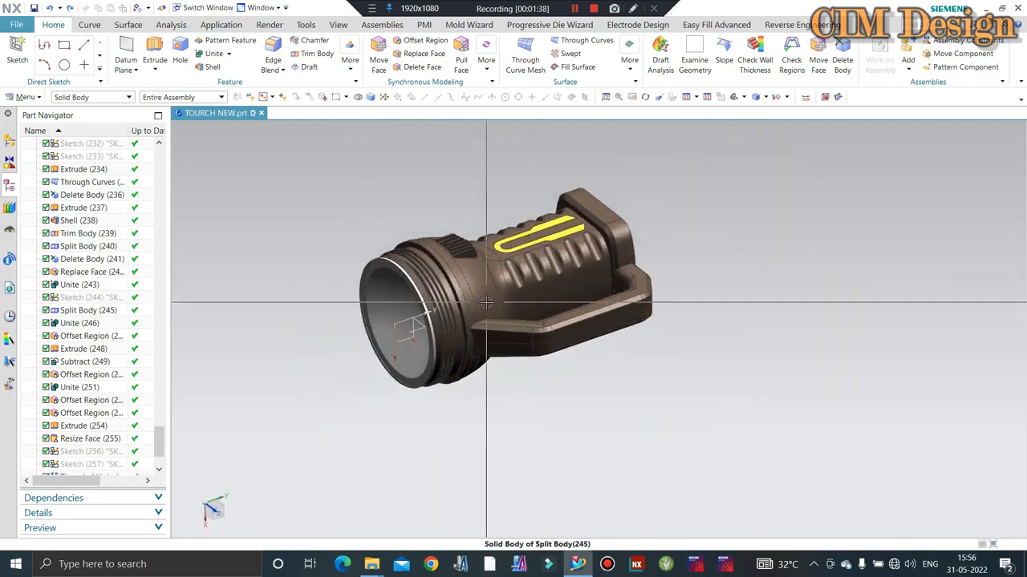
Step: Examine the torch's main housing, handle, grip recesses and rear end block from several directions
{"action": "scroll", "coordinate": [513, 291], "scroll_direction": "up", "scroll_amount": 1}
{"action": "mouse_move", "coordinate": [491, 297]}
{"action": "middle_mouse_down"}
{"action": "mouse_move", "coordinate": [512, 246]}
{"action": "mouse_move", "coordinate": [503, 282]}
{"action": "middle_mouse_up"}
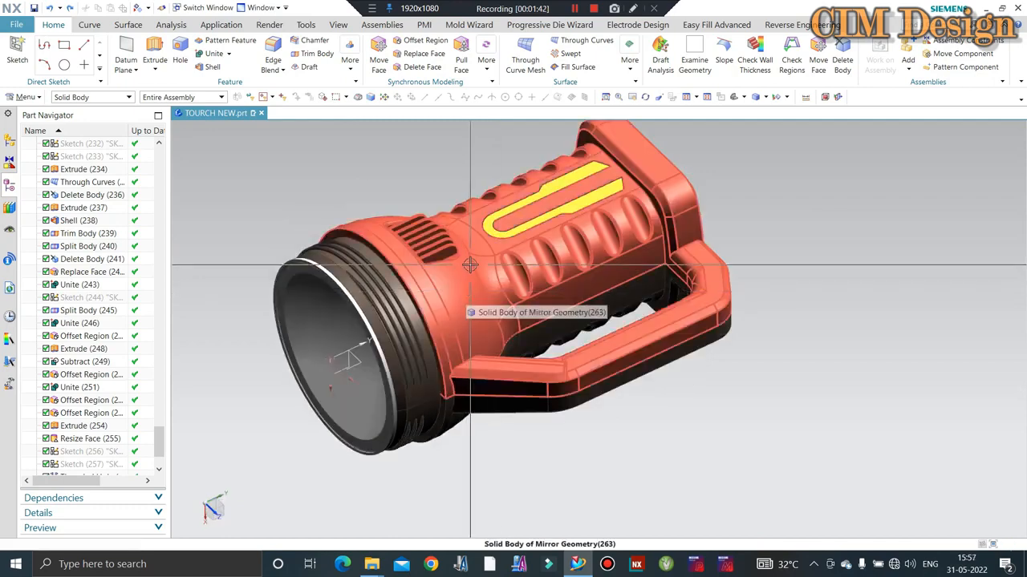
{"action": "middle_click_drag", "start_coordinate": [493, 419], "coordinate": [547, 177]}
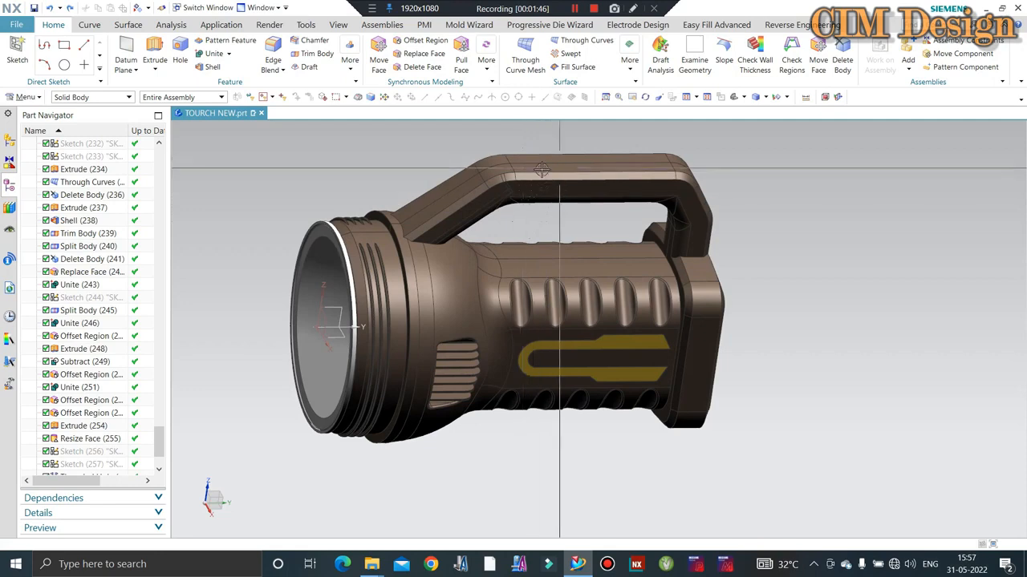
{"action": "middle_click_drag", "start_coordinate": [557, 242], "coordinate": [553, 202]}
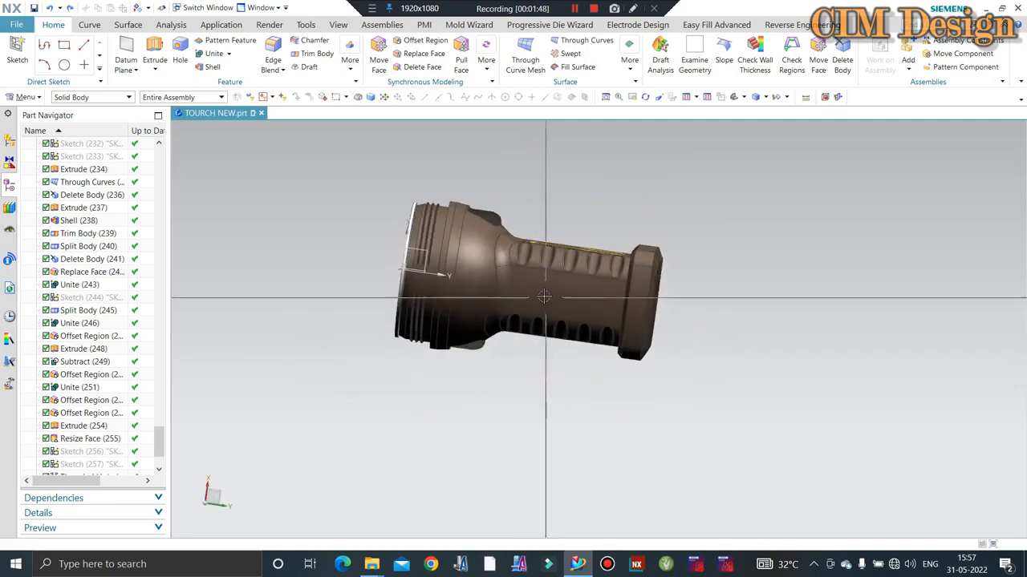
{"action": "middle_click_drag", "start_coordinate": [567, 278], "coordinate": [538, 308]}
{"action": "scroll", "coordinate": [601, 308], "scroll_direction": "up", "scroll_amount": 3}
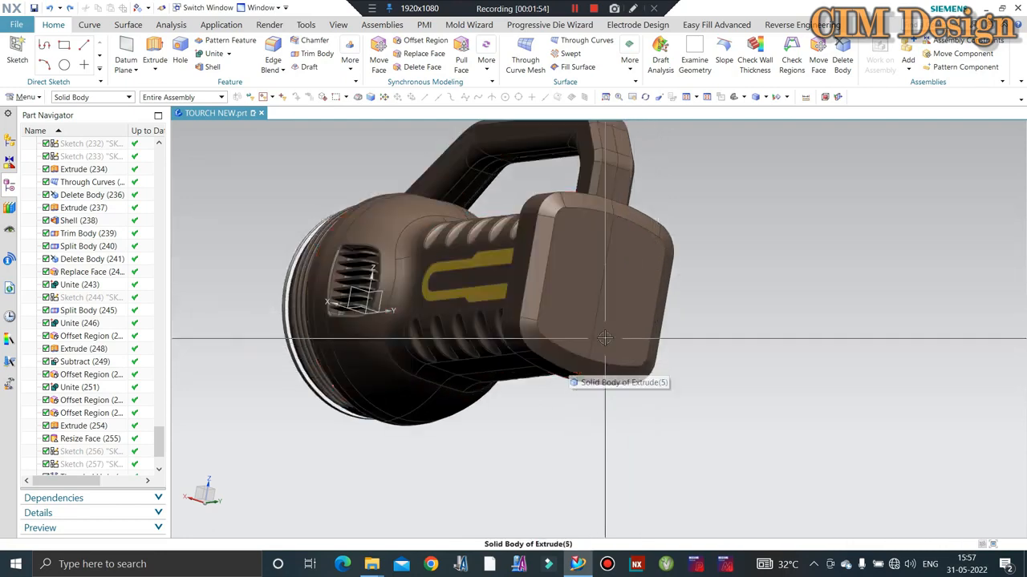
{"action": "scroll", "coordinate": [634, 318], "scroll_direction": "down", "scroll_amount": 3}
{"action": "middle_click_drag", "start_coordinate": [635, 318], "coordinate": [457, 241]}
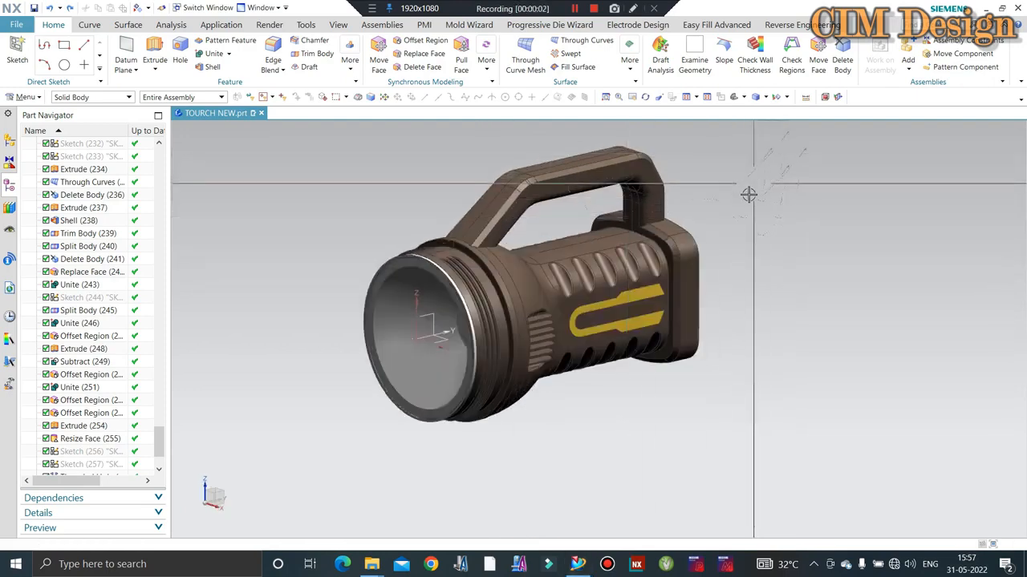
{"action": "middle_click_drag", "start_coordinate": [691, 249], "coordinate": [639, 244]}
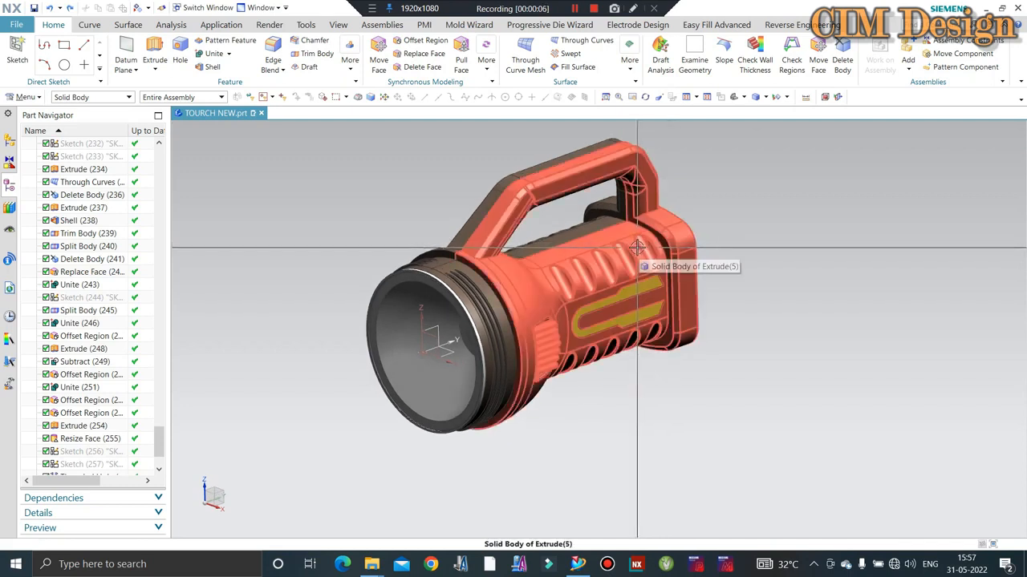
{"action": "middle_click_drag", "start_coordinate": [638, 247], "coordinate": [731, 195]}
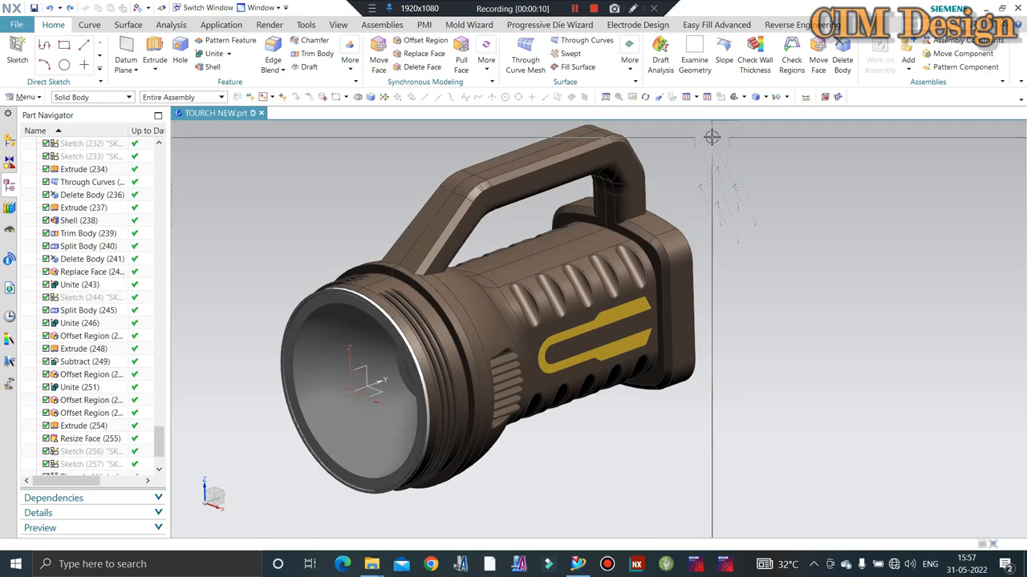
{"action": "scroll", "coordinate": [722, 184], "scroll_direction": "down", "scroll_amount": 2}
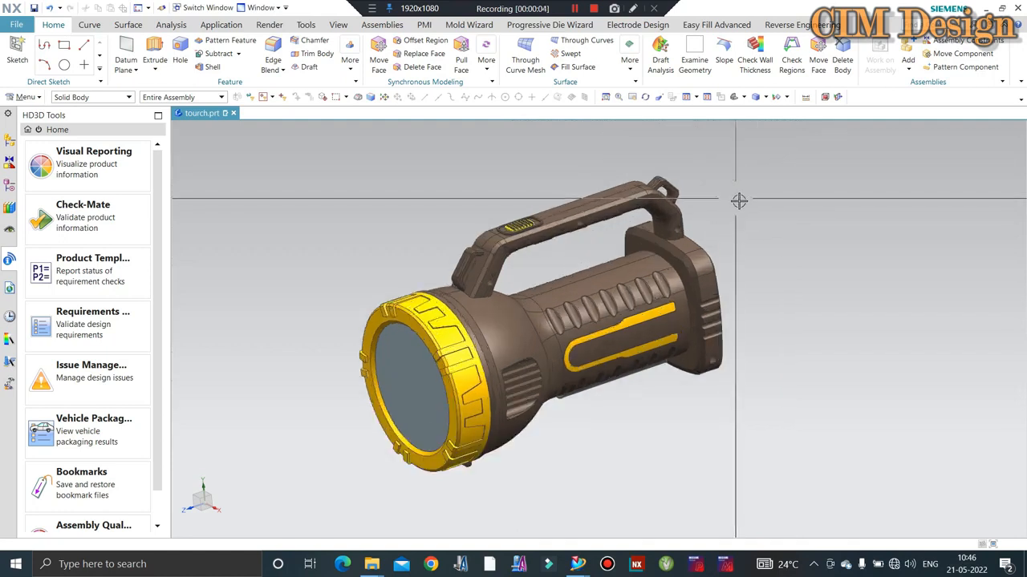
Step: Examine the finished torch in tourch.prt, including its handle switch, strap loop, front ring and rear cover
{"action": "scroll", "coordinate": [738, 201], "scroll_direction": "down", "scroll_amount": 1}
{"action": "mouse_move", "coordinate": [743, 197]}
{"action": "middle_mouse_down"}
{"action": "mouse_move", "coordinate": [757, 188]}
{"action": "mouse_move", "coordinate": [724, 206]}
{"action": "mouse_move", "coordinate": [738, 210]}
{"action": "middle_mouse_up"}
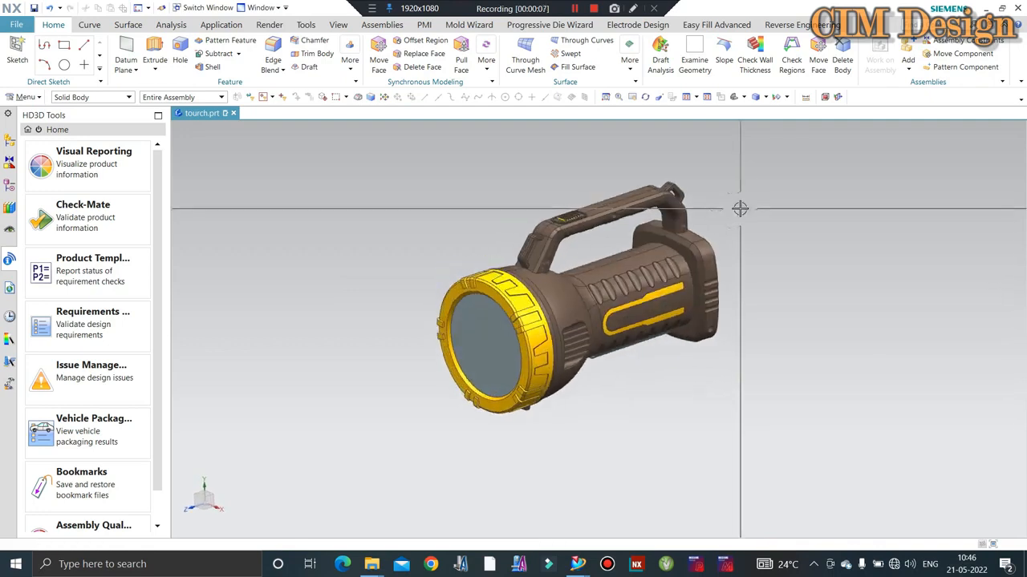
{"action": "scroll", "coordinate": [738, 209], "scroll_direction": "up", "scroll_amount": 1}
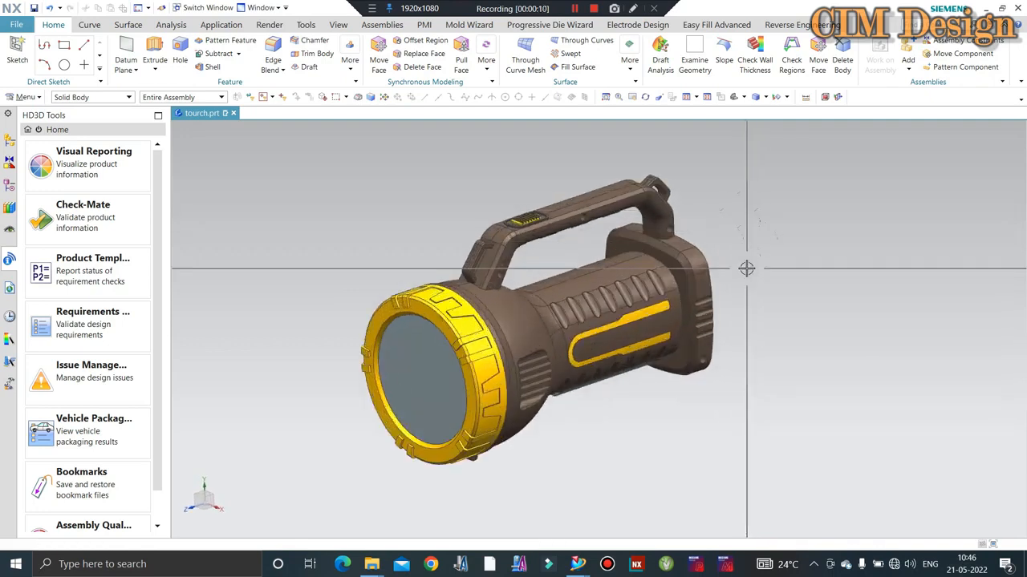
{"action": "middle_click_drag", "start_coordinate": [745, 268], "coordinate": [714, 181]}
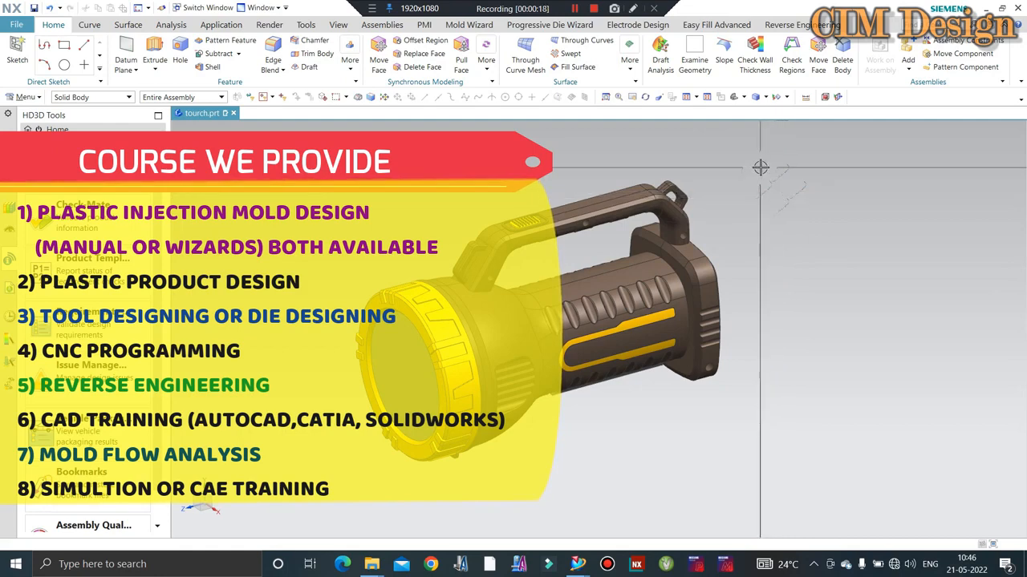
{"action": "middle_click_drag", "start_coordinate": [759, 172], "coordinate": [520, 331]}
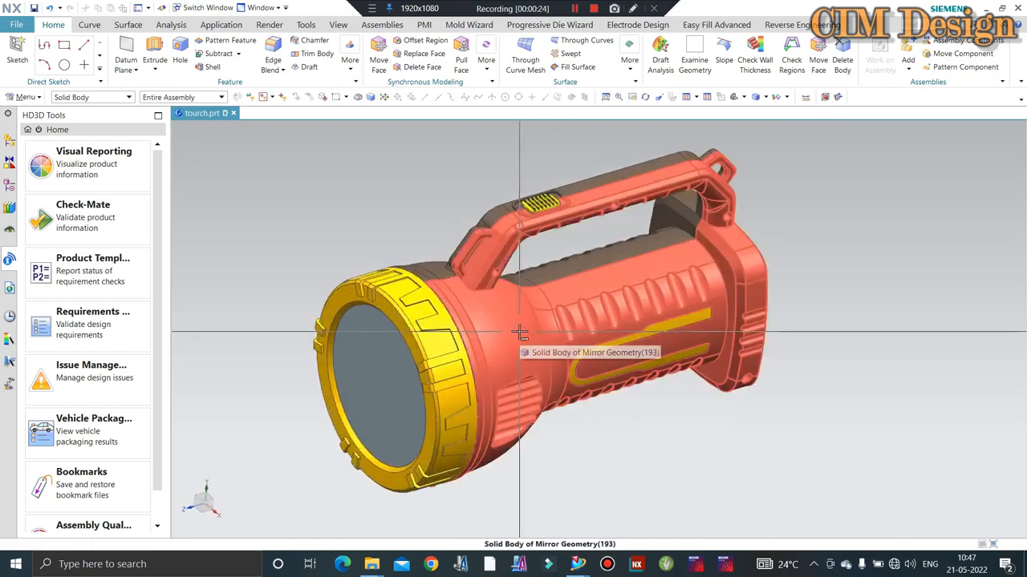
{"action": "middle_click_drag", "start_coordinate": [520, 331], "coordinate": [695, 265]}
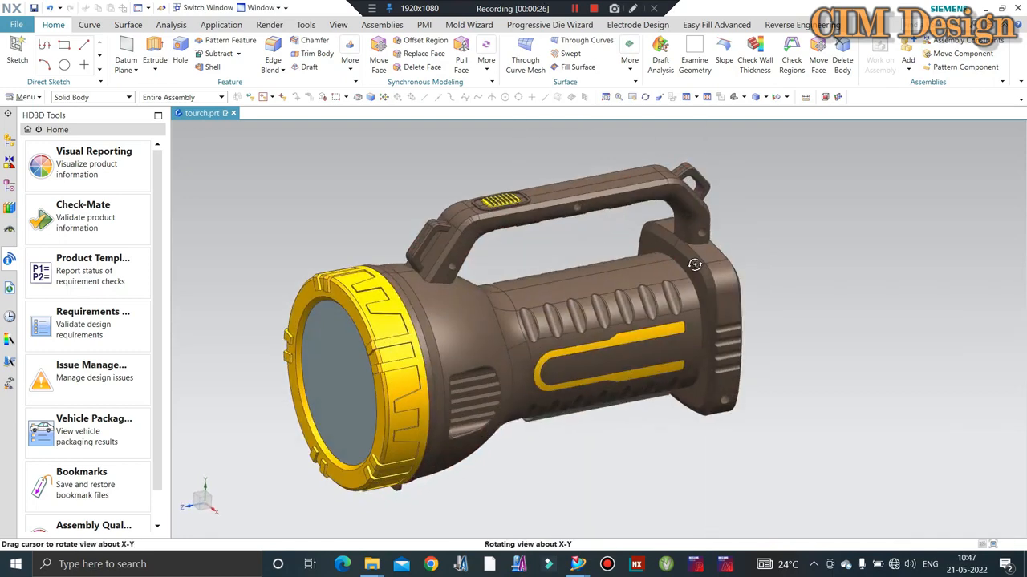
{"action": "middle_click_drag", "start_coordinate": [552, 318], "coordinate": [738, 316]}
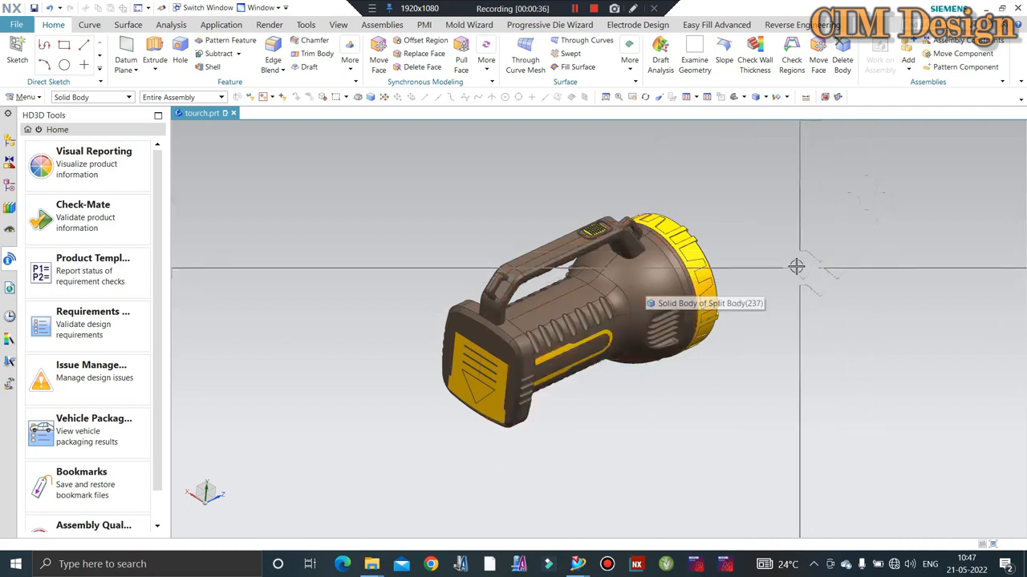
{"action": "middle_click_drag", "start_coordinate": [725, 273], "coordinate": [704, 251]}
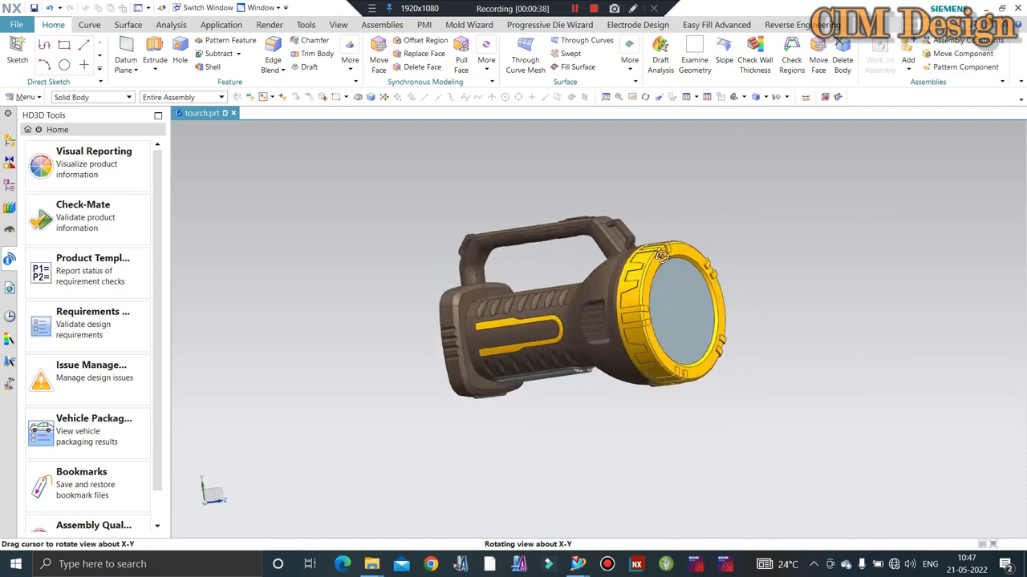
Step: Examine the finished torch's front ring, side grips, vents, rear cover and handle switch from several directions
{"action": "middle_click_drag", "start_coordinate": [649, 274], "coordinate": [660, 252]}
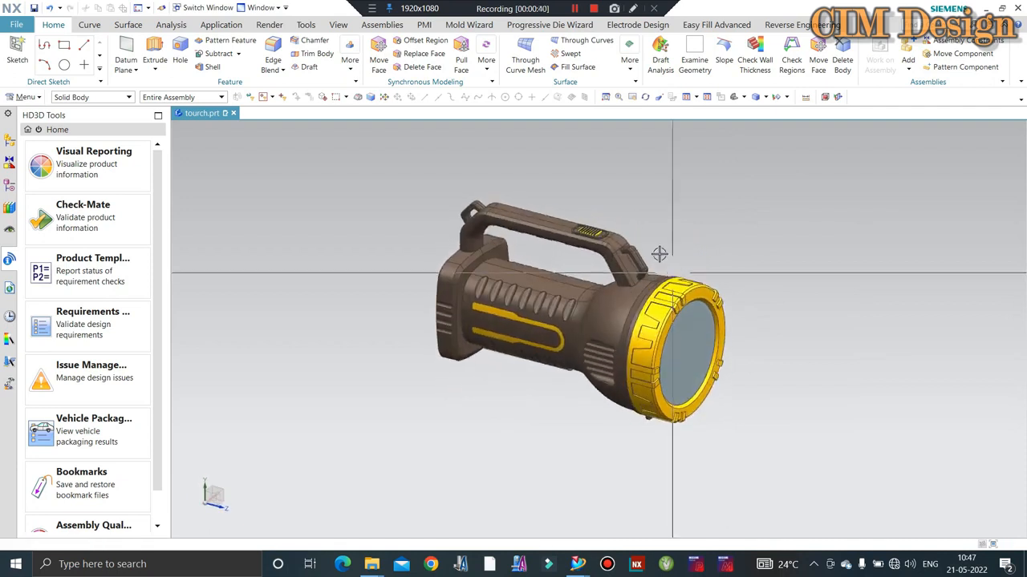
{"action": "scroll", "coordinate": [659, 246], "scroll_direction": "up", "scroll_amount": 2}
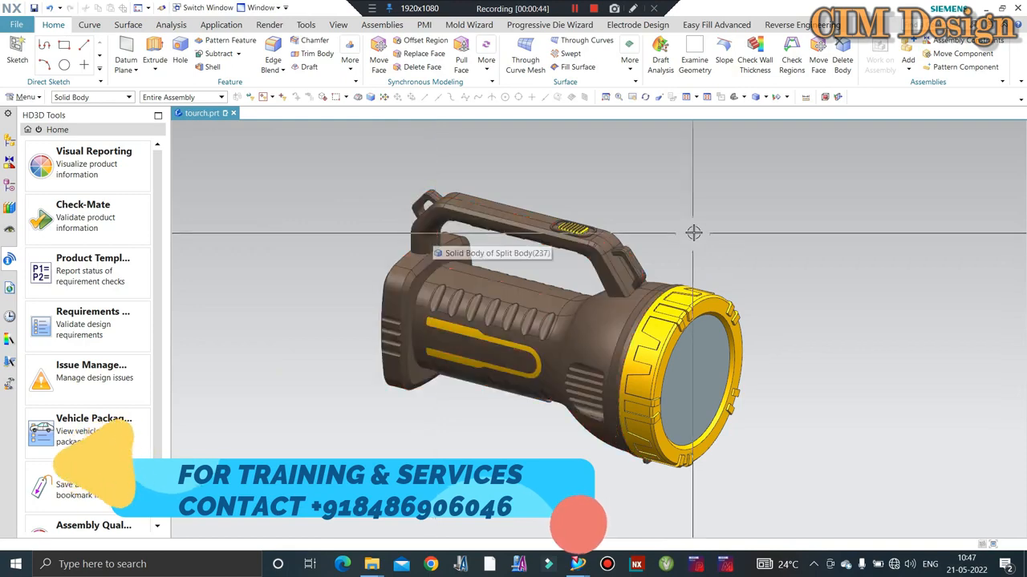
{"action": "middle_click_drag", "start_coordinate": [693, 232], "coordinate": [661, 311]}
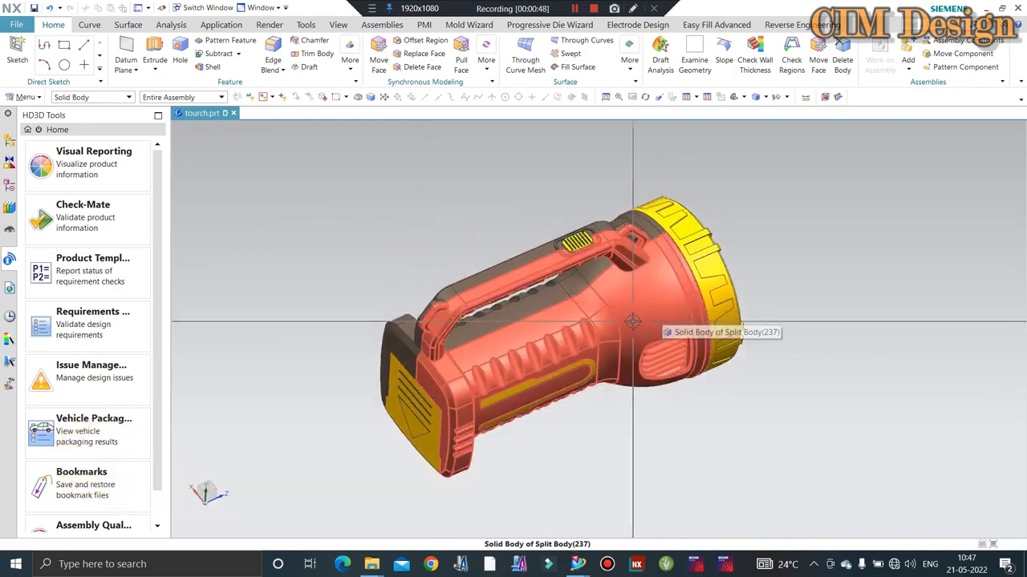
{"action": "middle_click_drag", "start_coordinate": [640, 309], "coordinate": [706, 239]}
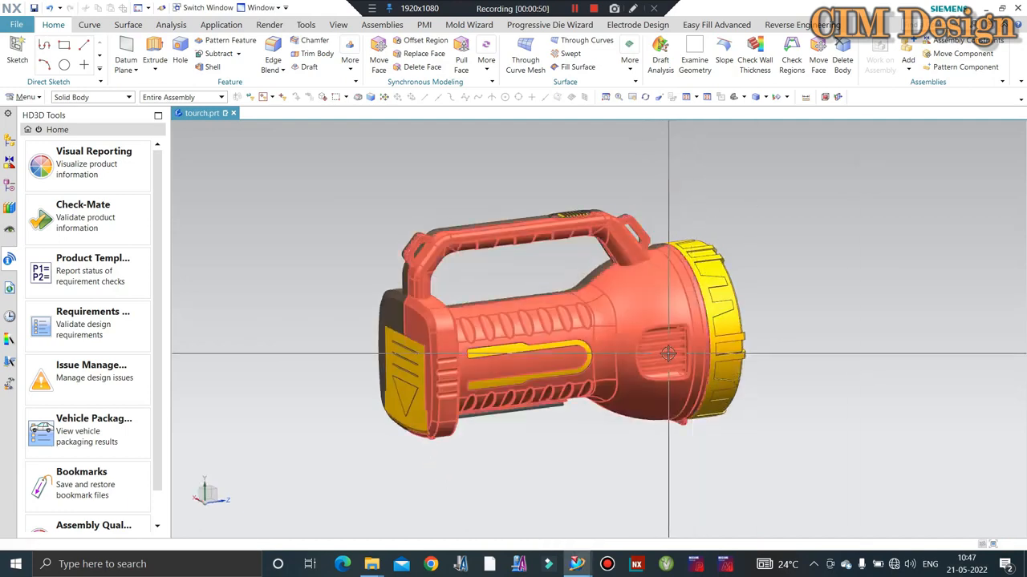
{"action": "scroll", "coordinate": [644, 327], "scroll_direction": "up", "scroll_amount": 2}
{"action": "scroll", "coordinate": [644, 327], "scroll_direction": "down", "scroll_amount": 1}
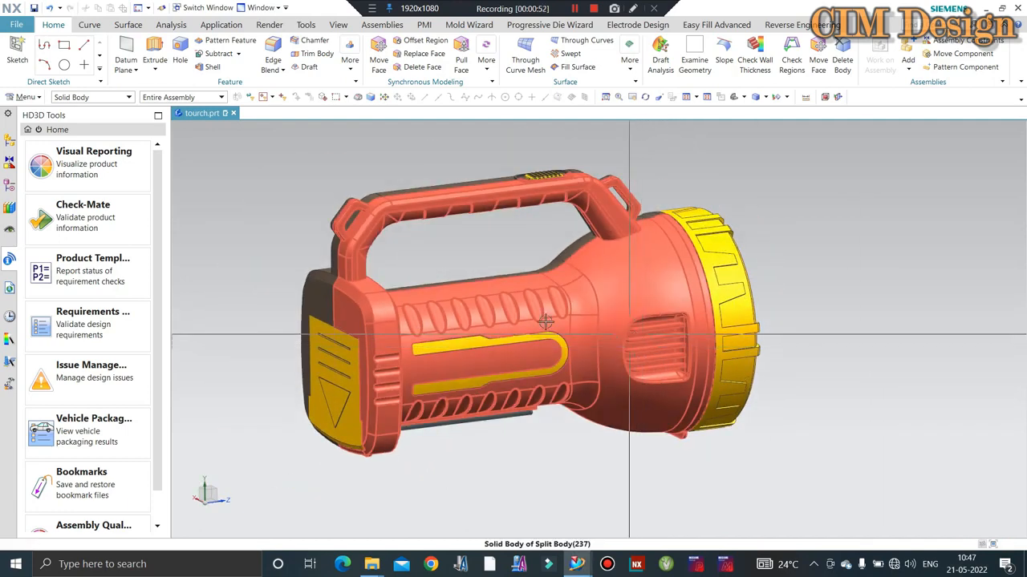
{"action": "scroll", "coordinate": [578, 314], "scroll_direction": "up", "scroll_amount": 1}
{"action": "scroll", "coordinate": [603, 308], "scroll_direction": "down", "scroll_amount": 2}
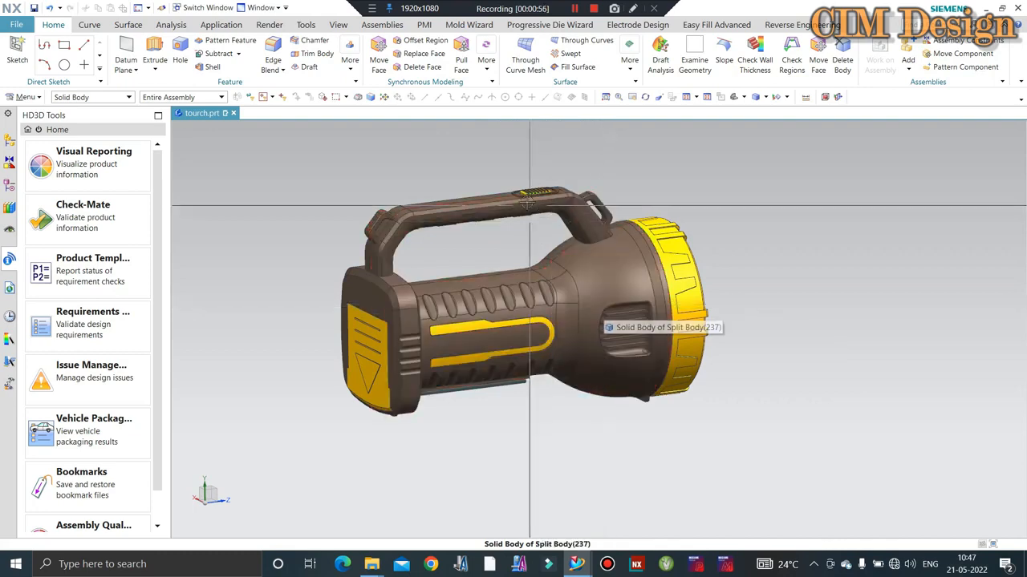
{"action": "scroll", "coordinate": [494, 148], "scroll_direction": "up", "scroll_amount": 1}
{"action": "middle_click_drag", "start_coordinate": [678, 171], "coordinate": [637, 166]}
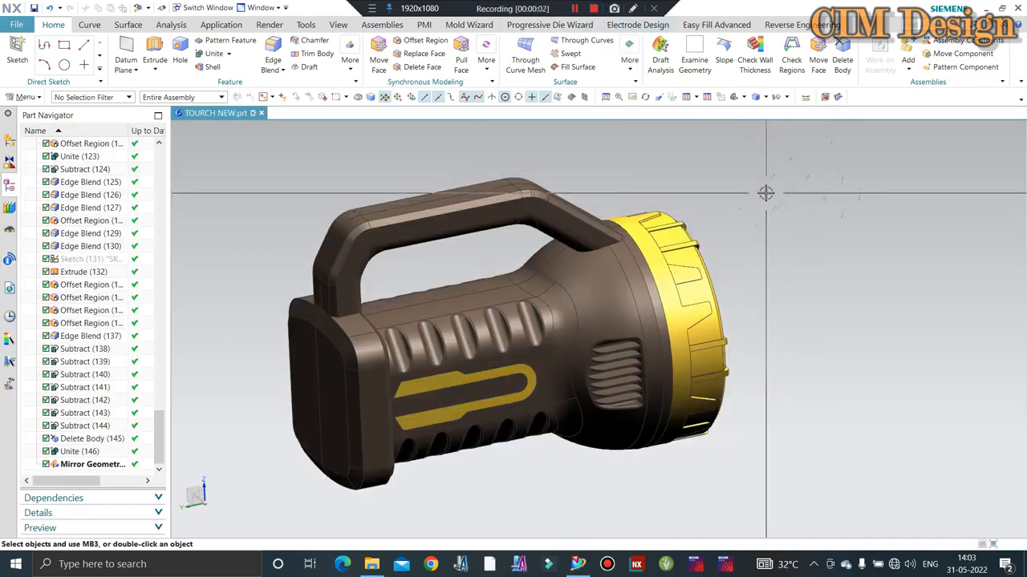
Step: Examine the torch in TOURCH NEW.prt from the rear, front and side, including its handle, housing and yellow ring
{"action": "middle_click_drag", "start_coordinate": [753, 198], "coordinate": [733, 217]}
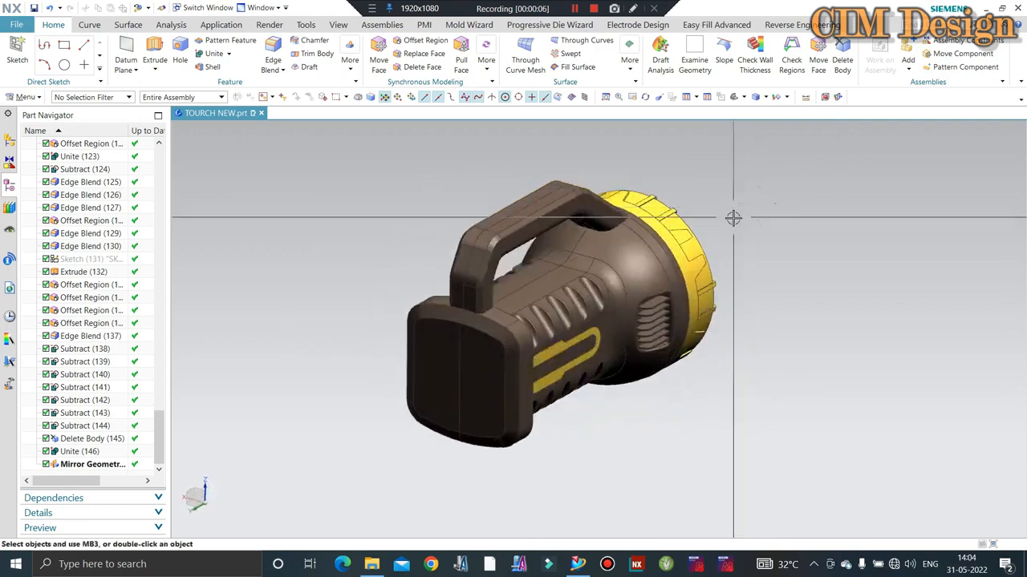
{"action": "middle_click_drag", "start_coordinate": [882, 176], "coordinate": [657, 305]}
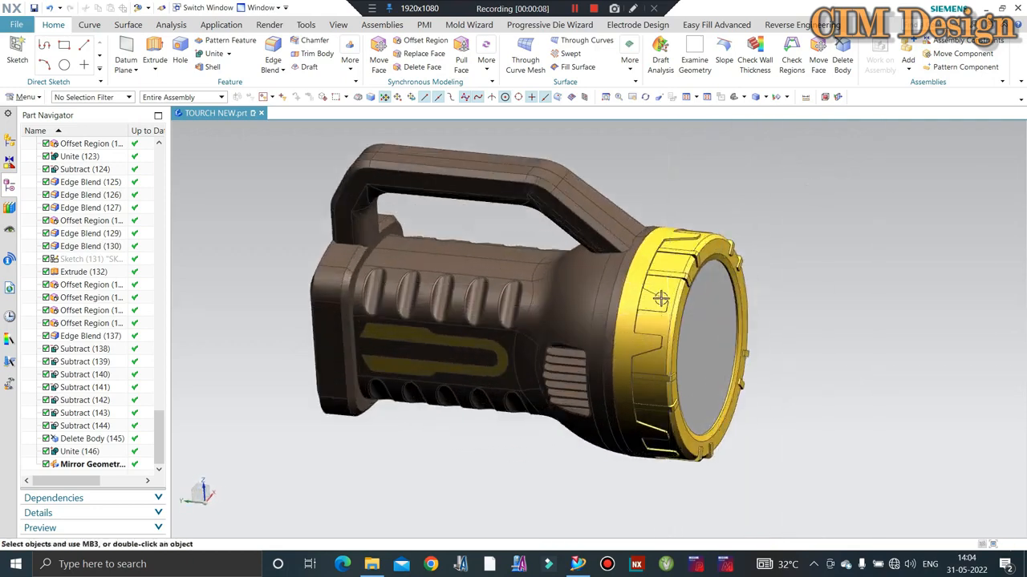
{"action": "scroll", "coordinate": [658, 285], "scroll_direction": "down", "scroll_amount": 4}
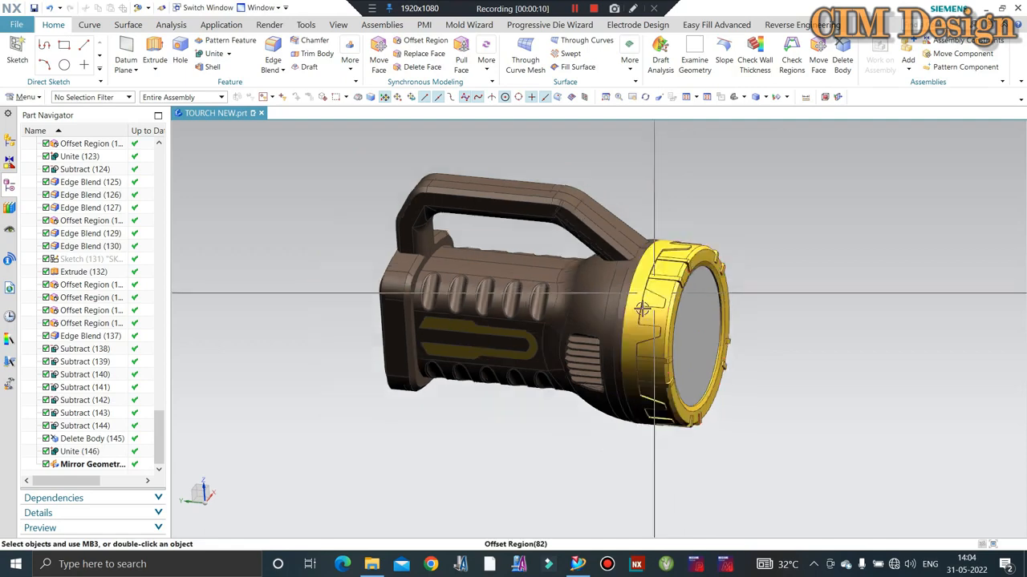
{"action": "middle_click_drag", "start_coordinate": [627, 277], "coordinate": [722, 163]}
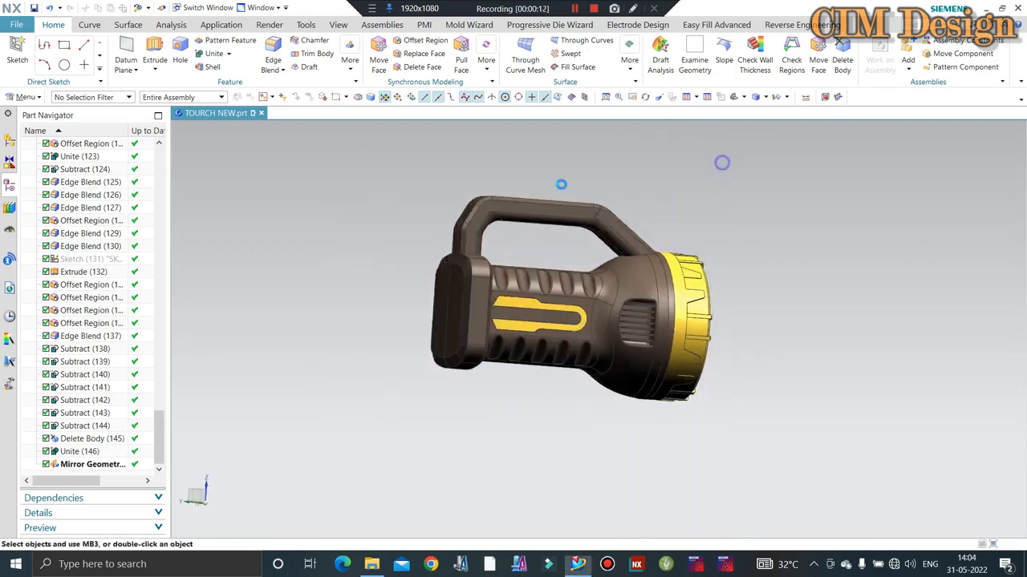
{"action": "key", "text": "F8"}
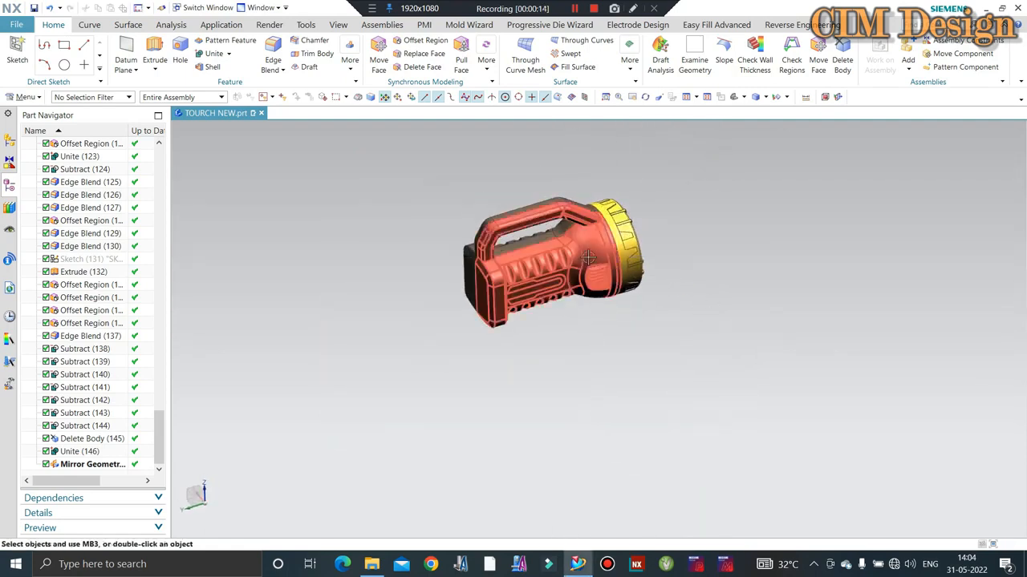
{"action": "scroll", "coordinate": [618, 225], "scroll_direction": "up", "scroll_amount": 3}
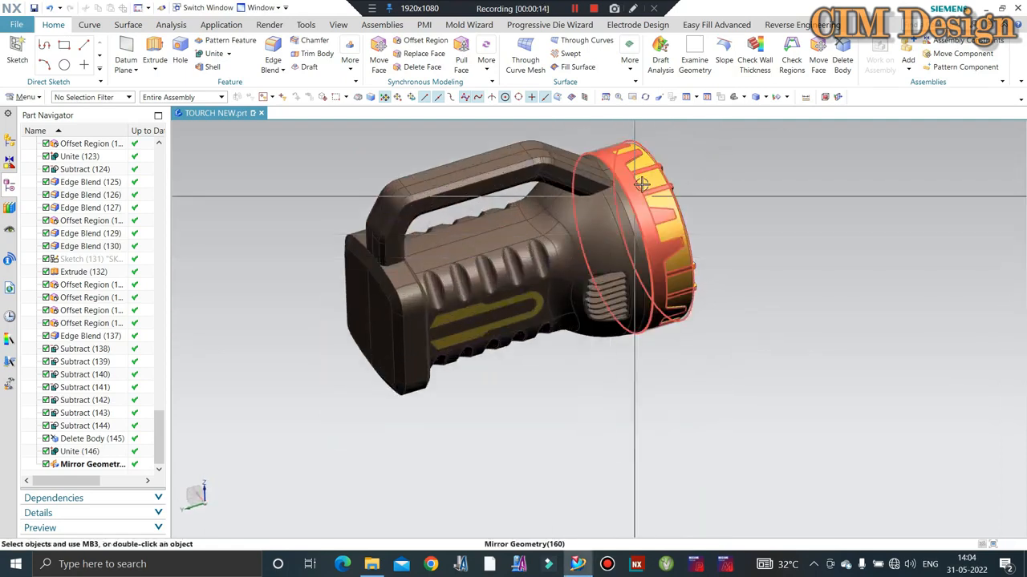
Step: Delete the last Mirror Geometry feature so that only one half of the torch housing is left
{"action": "right_click", "coordinate": [99, 465]}
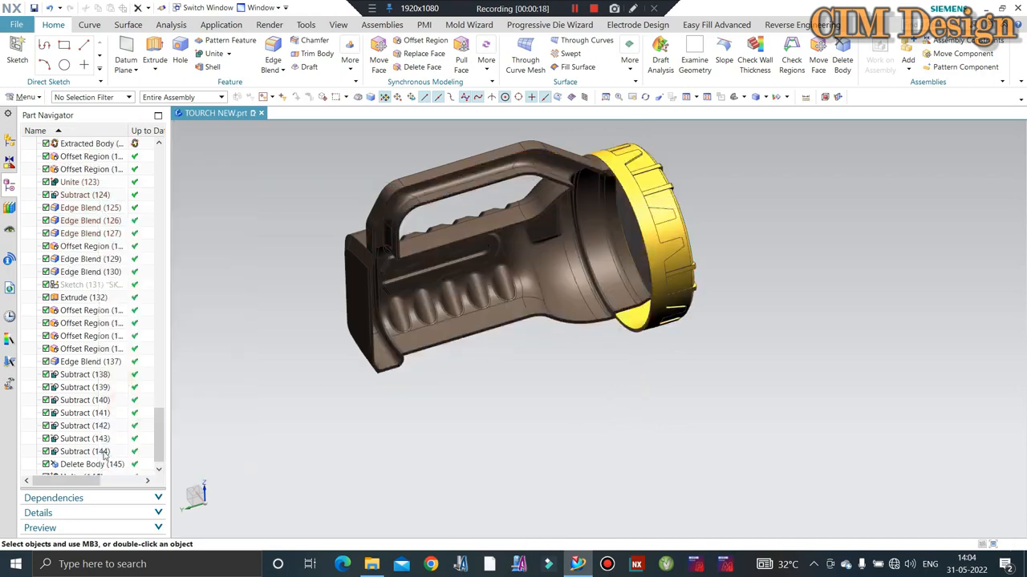
{"action": "middle_click_drag", "start_coordinate": [697, 332], "coordinate": [704, 250]}
{"action": "scroll", "coordinate": [704, 249], "scroll_direction": "up", "scroll_amount": 4}
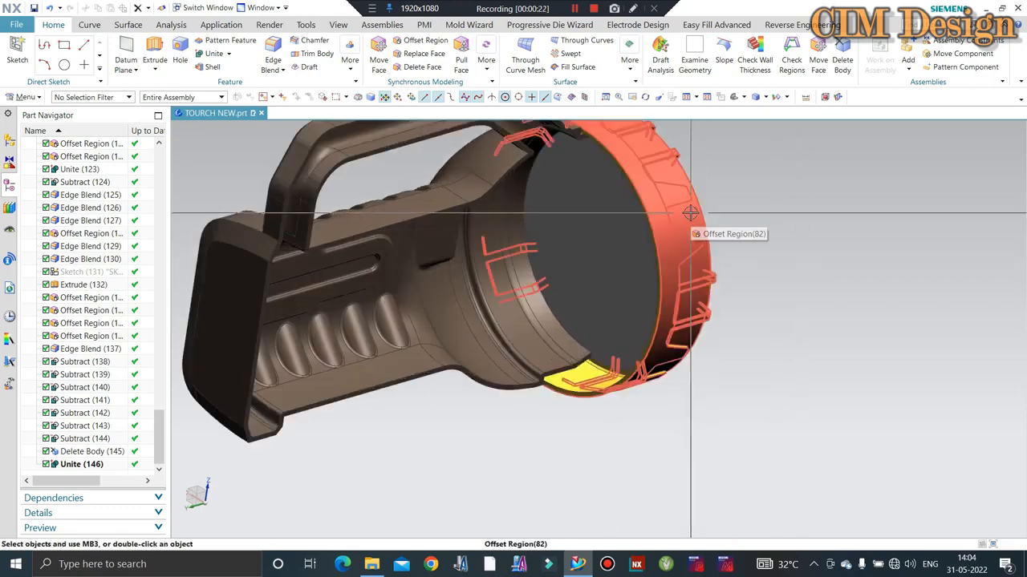
Step: Hide every body except the yellow front ring by inverting the hide selection
{"action": "key", "text": "ctrl+b"}
{"action": "left_click", "coordinate": [671, 346]}
{"action": "scroll", "coordinate": [672, 347], "scroll_direction": "down", "scroll_amount": 3}
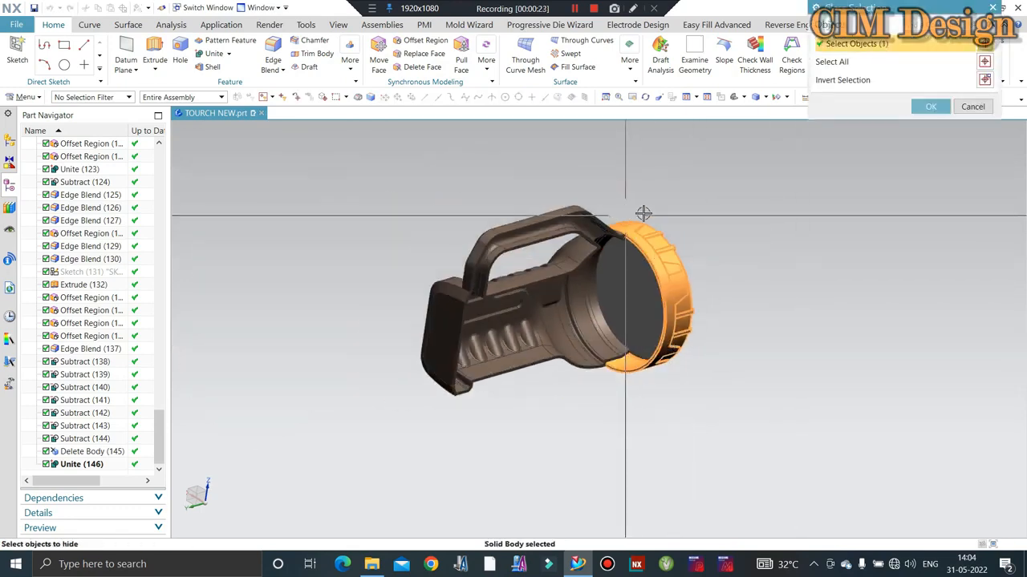
{"action": "left_click", "coordinate": [985, 79]}
{"action": "middle_click", "coordinate": [745, 208]}
Step: Measure the projected distance along the ring's axis from the lower edge face of the grip pattern to the ring's open rim
{"action": "middle_click_drag", "start_coordinate": [745, 209], "coordinate": [599, 358]}
{"action": "scroll", "coordinate": [598, 358], "scroll_direction": "down", "scroll_amount": 1}
{"action": "scroll", "coordinate": [599, 358], "scroll_direction": "up", "scroll_amount": 2}
{"action": "scroll", "coordinate": [472, 300], "scroll_direction": "down", "scroll_amount": 3}
{"action": "middle_click_drag", "start_coordinate": [473, 301], "coordinate": [564, 349]}
{"action": "scroll", "coordinate": [603, 345], "scroll_direction": "up", "scroll_amount": 4}
{"action": "scroll", "coordinate": [471, 311], "scroll_direction": "up", "scroll_amount": 3}
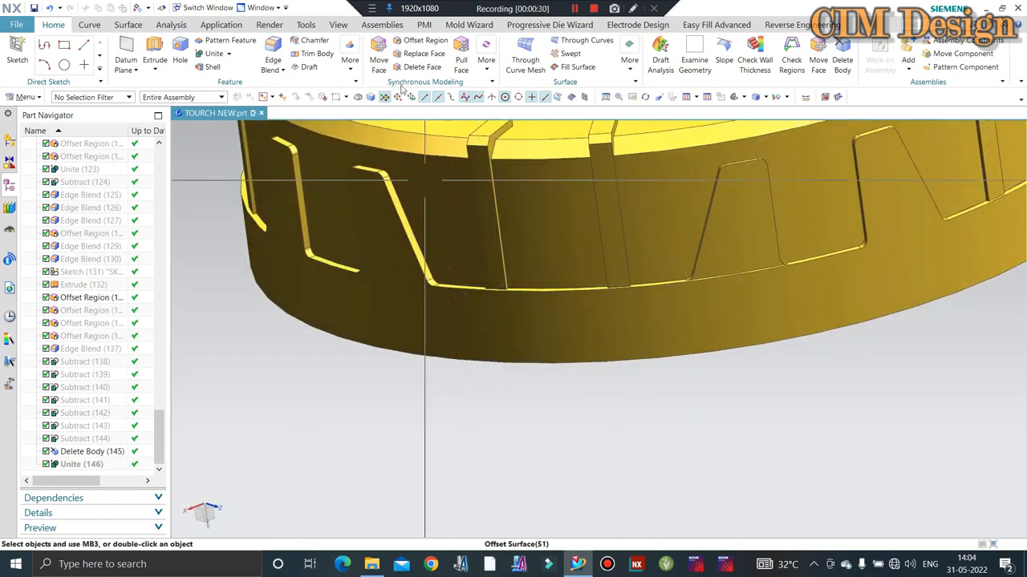
{"action": "left_click", "coordinate": [811, 97]}
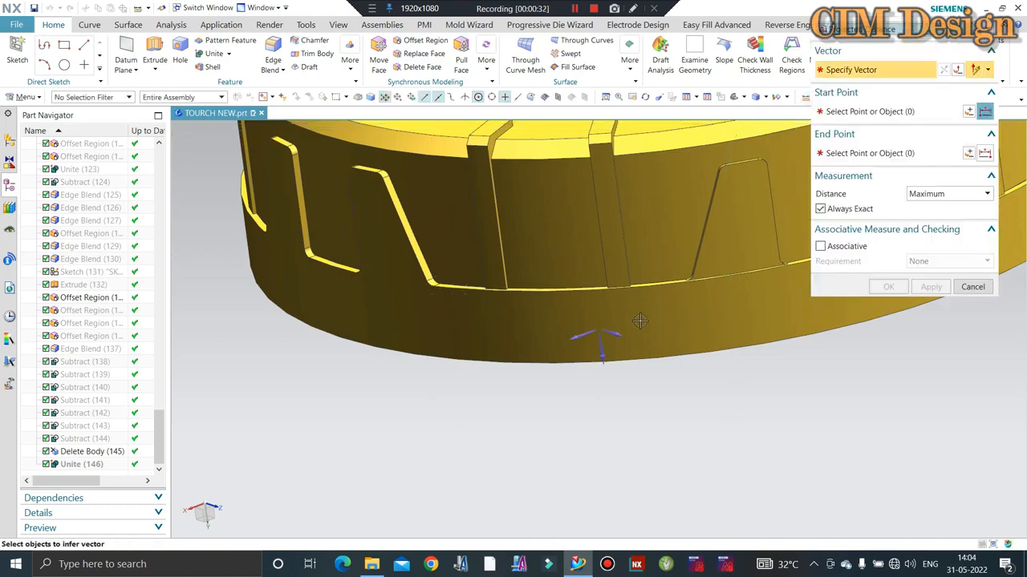
{"action": "scroll", "coordinate": [562, 345], "scroll_direction": "down", "scroll_amount": 3}
{"action": "left_click", "coordinate": [569, 346]}
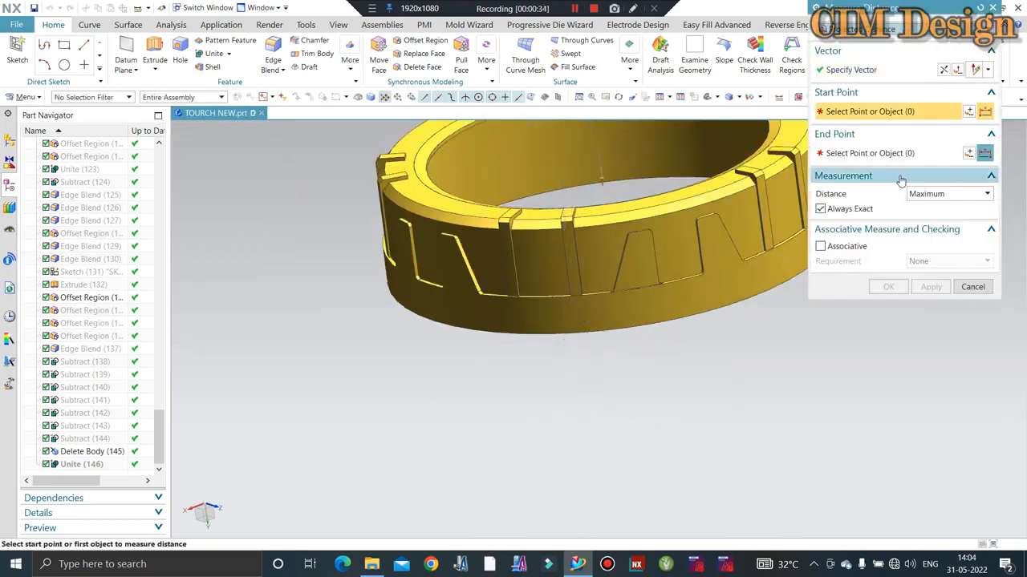
{"action": "scroll", "coordinate": [465, 335], "scroll_direction": "up", "scroll_amount": 5}
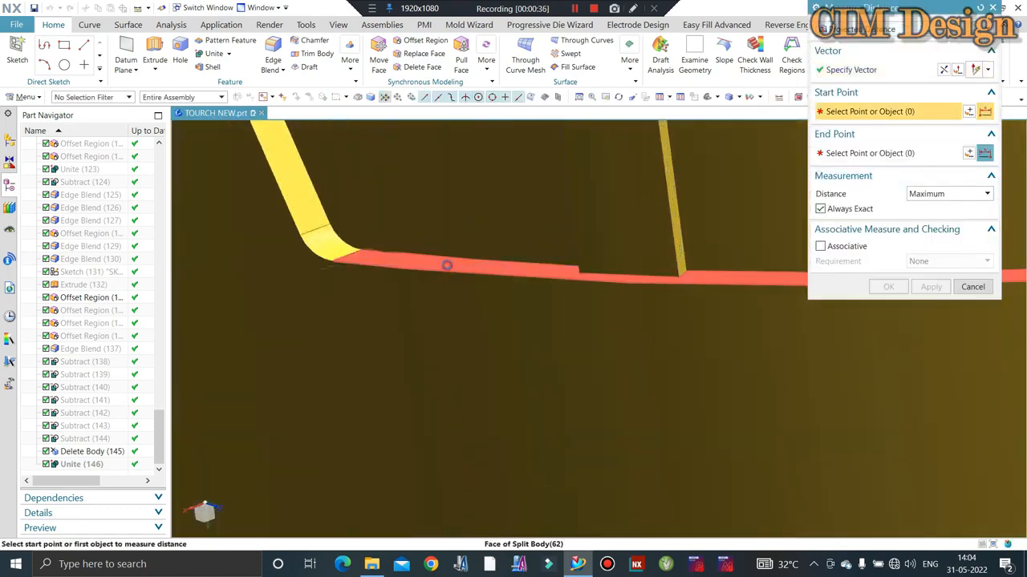
{"action": "left_click", "coordinate": [387, 264]}
{"action": "scroll", "coordinate": [425, 331], "scroll_direction": "down", "scroll_amount": 7}
{"action": "middle_click_drag", "start_coordinate": [415, 320], "coordinate": [353, 290]}
{"action": "scroll", "coordinate": [332, 290], "scroll_direction": "up", "scroll_amount": 3}
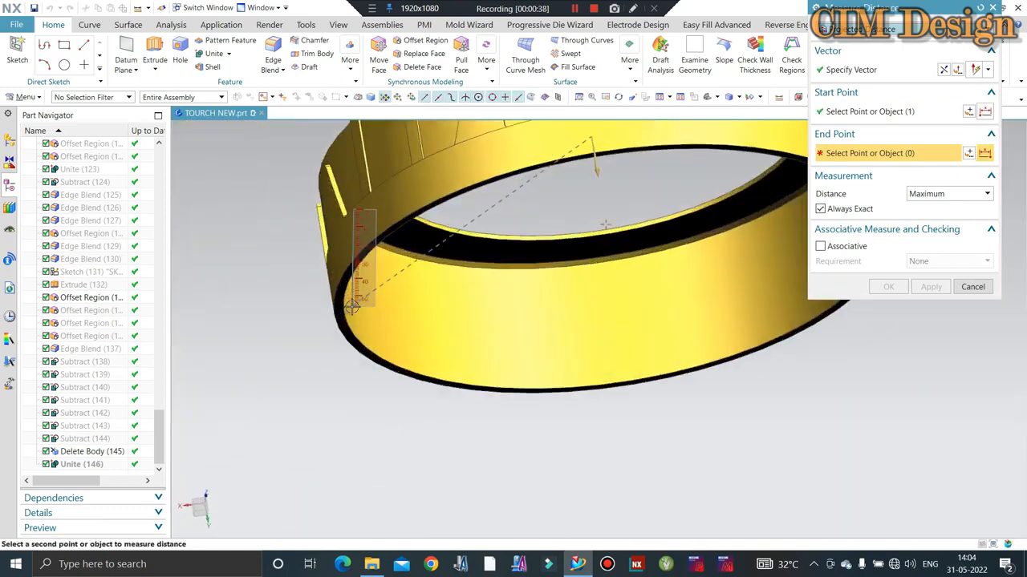
{"action": "left_click", "coordinate": [332, 290]}
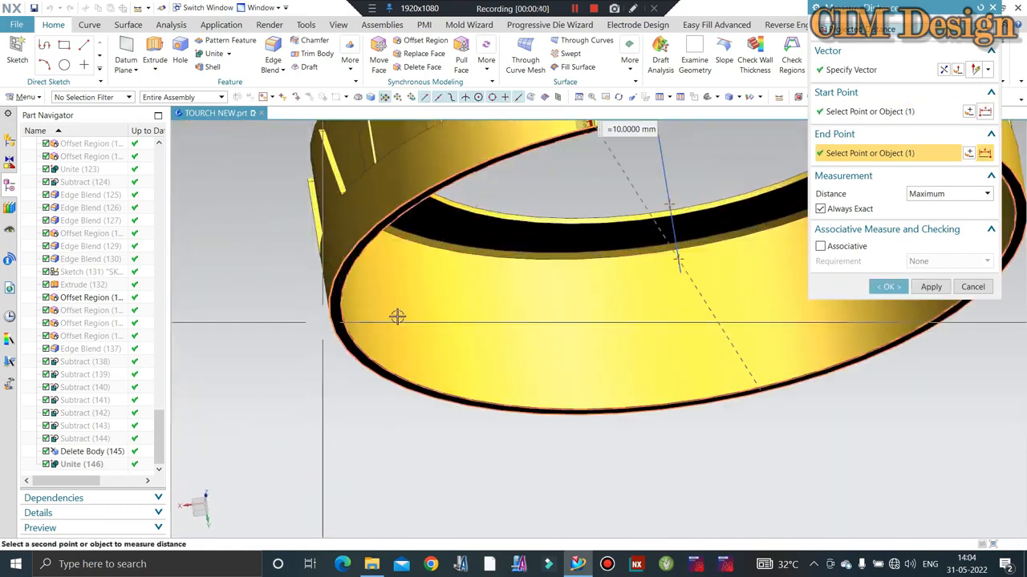
{"action": "scroll", "coordinate": [433, 302], "scroll_direction": "down", "scroll_amount": 6}
{"action": "middle_click_drag", "start_coordinate": [502, 278], "coordinate": [504, 323]}
{"action": "key", "text": "Escape"}
{"action": "scroll", "coordinate": [395, 253], "scroll_direction": "up", "scroll_amount": 2}
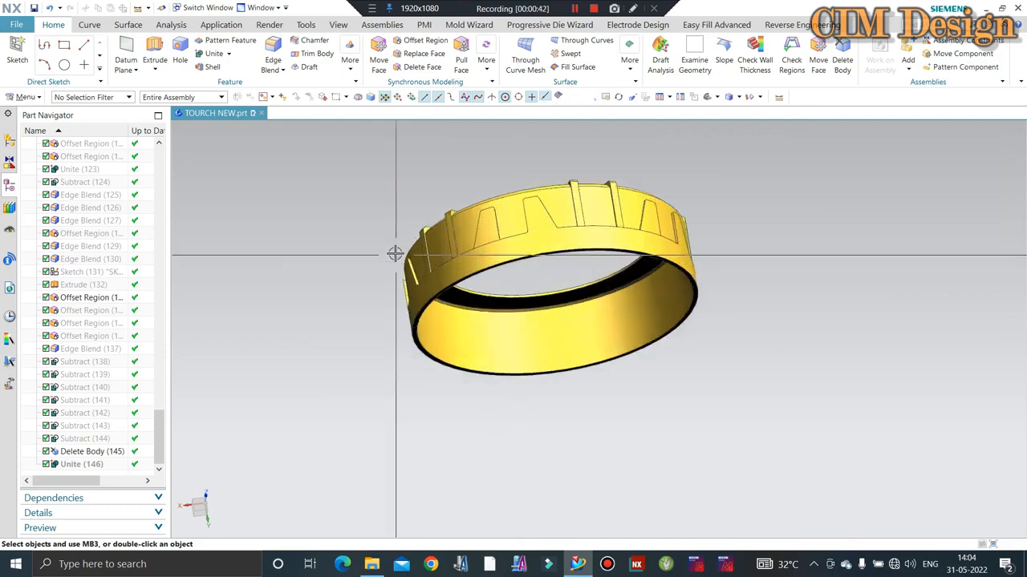
{"action": "middle_click_drag", "start_coordinate": [396, 254], "coordinate": [367, 185]}
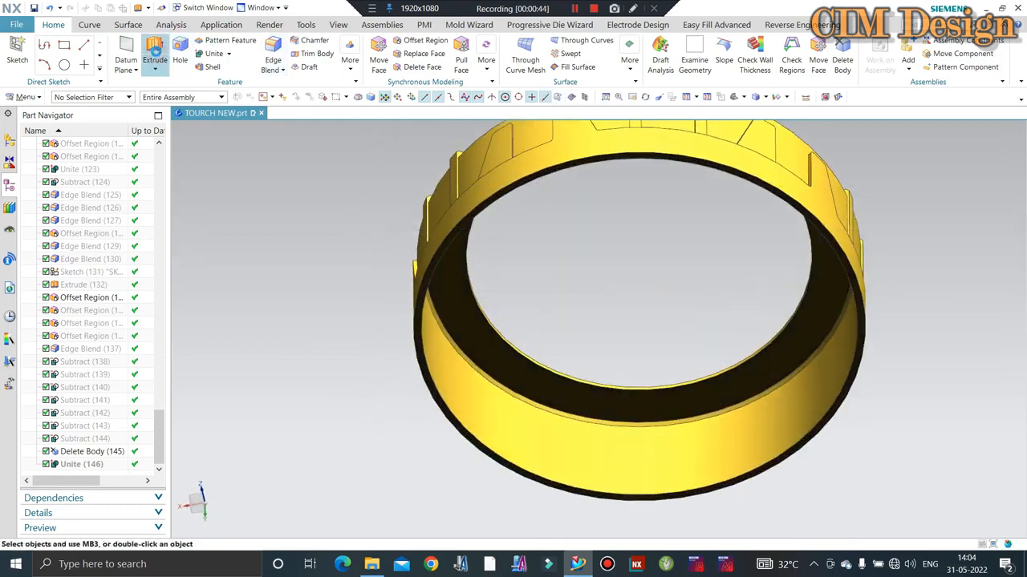
{"action": "left_click", "coordinate": [156, 51]}
{"action": "scroll", "coordinate": [447, 250], "scroll_direction": "down", "scroll_amount": 6}
{"action": "middle_click_drag", "start_coordinate": [446, 272], "coordinate": [479, 327]}
{"action": "key", "text": "Escape"}
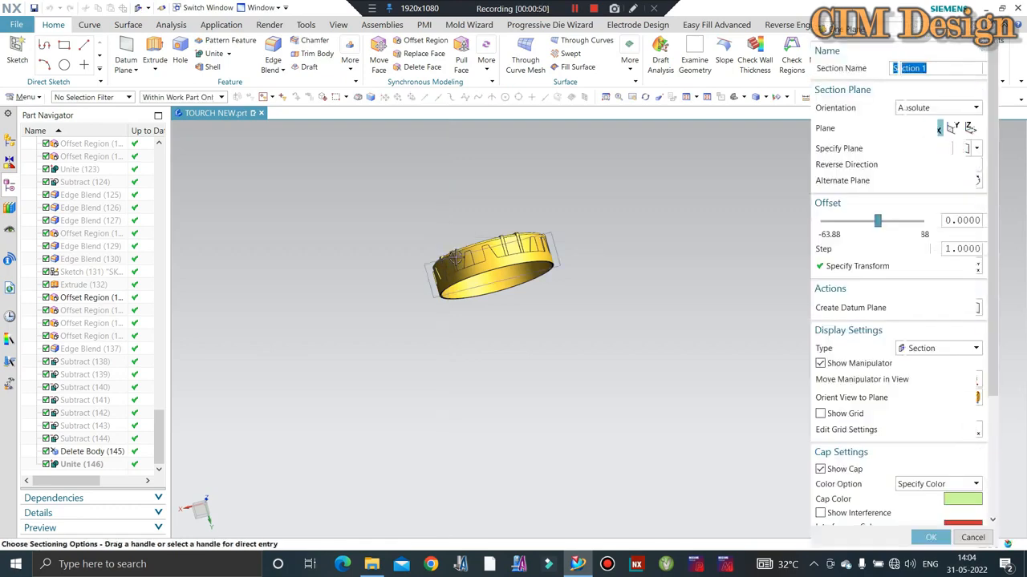
Step: Examine the ring's wall profile in a temporary section view on the absolute X plane
{"action": "scroll", "coordinate": [449, 277], "scroll_direction": "up", "scroll_amount": 6}
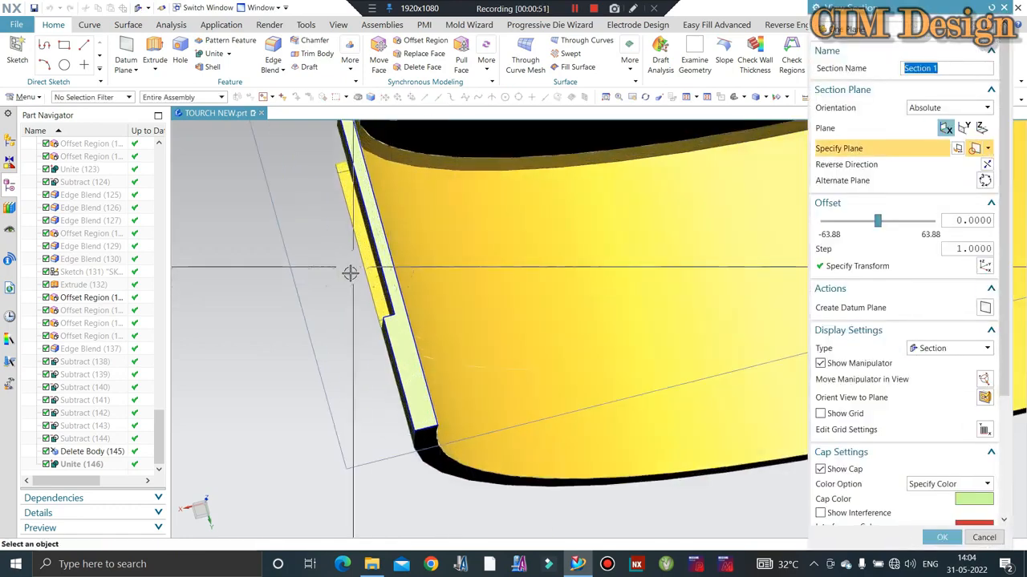
{"action": "middle_click_drag", "start_coordinate": [395, 362], "coordinate": [406, 241]}
{"action": "scroll", "coordinate": [389, 295], "scroll_direction": "down", "scroll_amount": 5}
{"action": "key", "text": "Escape"}
Step: Start an Extrude from the circular edge on the yellow ring's open rim
{"action": "scroll", "coordinate": [406, 241], "scroll_direction": "up", "scroll_amount": 5}
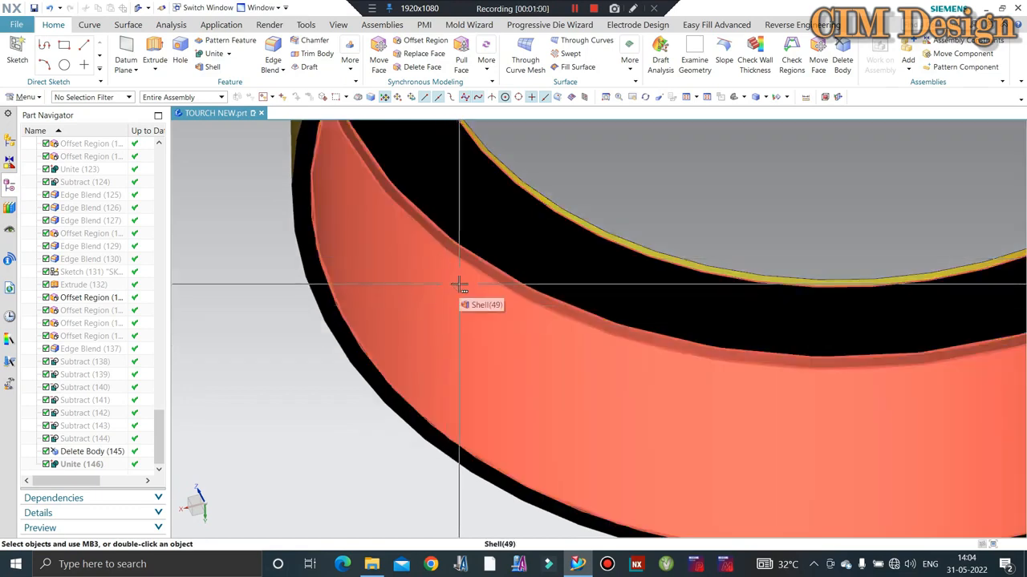
{"action": "scroll", "coordinate": [417, 280], "scroll_direction": "down", "scroll_amount": 5}
{"action": "middle_click_drag", "start_coordinate": [371, 277], "coordinate": [376, 236]}
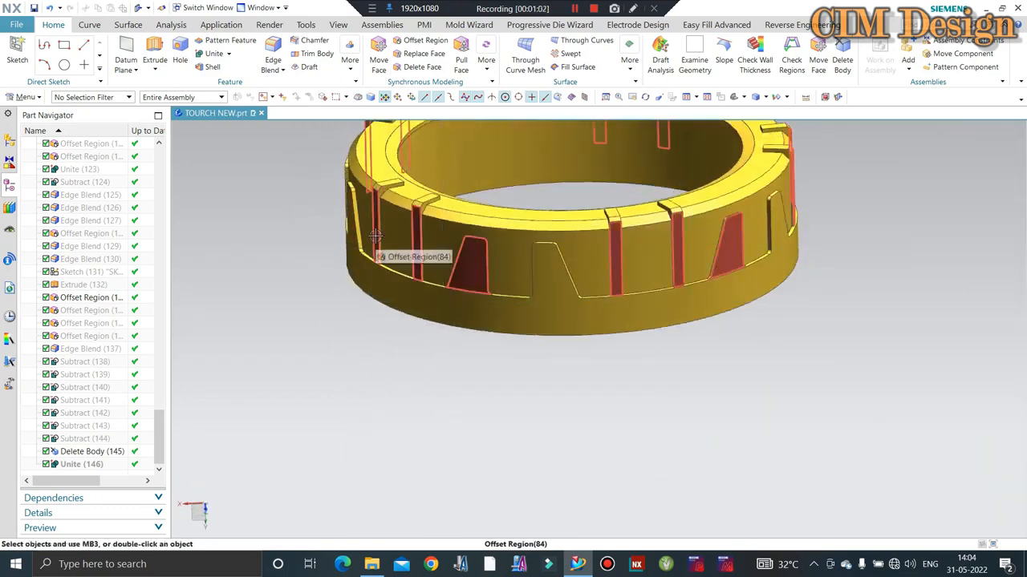
{"action": "scroll", "coordinate": [413, 296], "scroll_direction": "down", "scroll_amount": 1}
{"action": "middle_click_drag", "start_coordinate": [412, 296], "coordinate": [361, 219]}
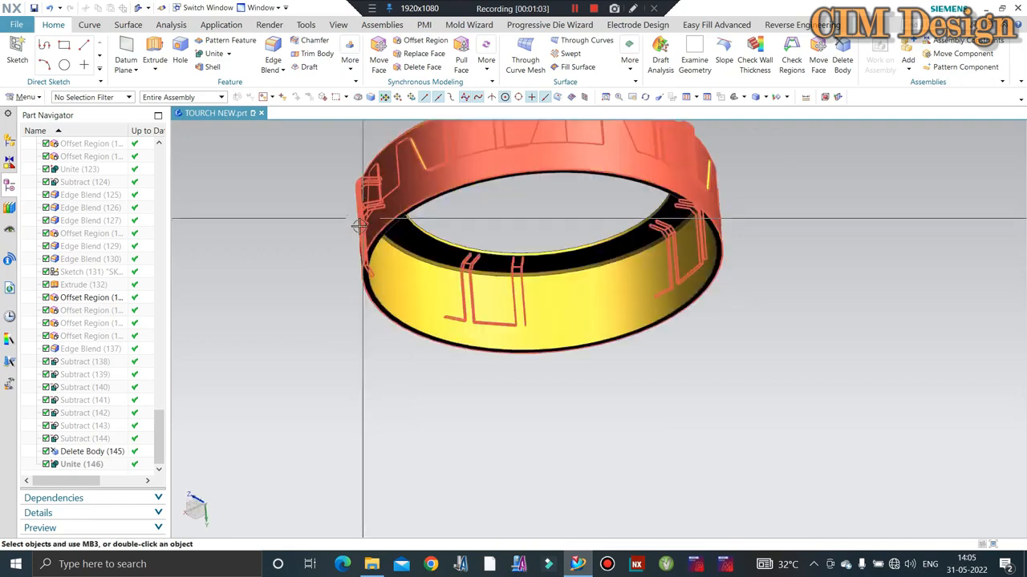
{"action": "left_click", "coordinate": [155, 57]}
{"action": "scroll", "coordinate": [388, 293], "scroll_direction": "up", "scroll_amount": 5}
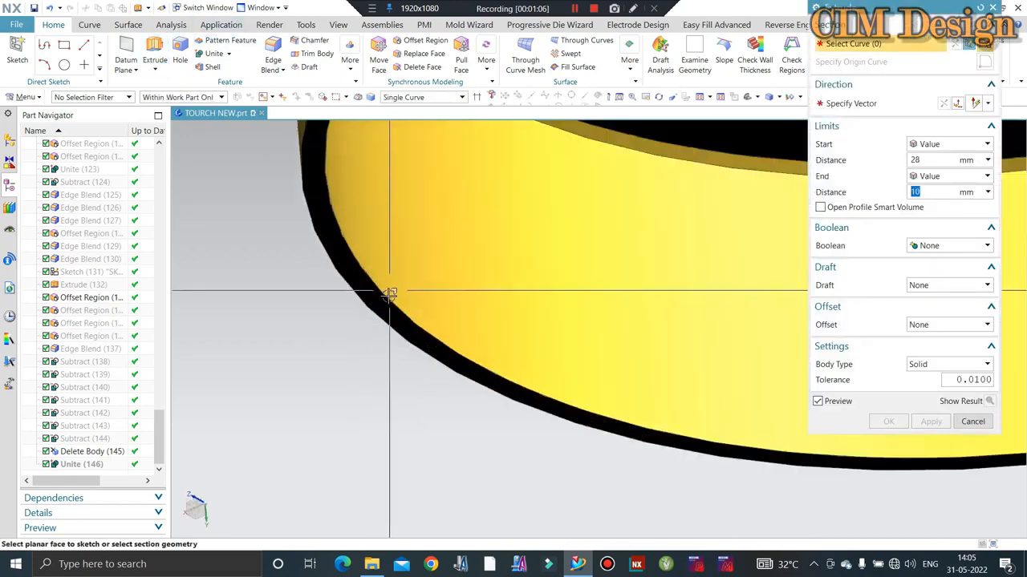
{"action": "scroll", "coordinate": [388, 296], "scroll_direction": "down", "scroll_amount": 4}
{"action": "left_click", "coordinate": [452, 337]}
{"action": "middle_click_drag", "start_coordinate": [451, 336], "coordinate": [635, 281]}
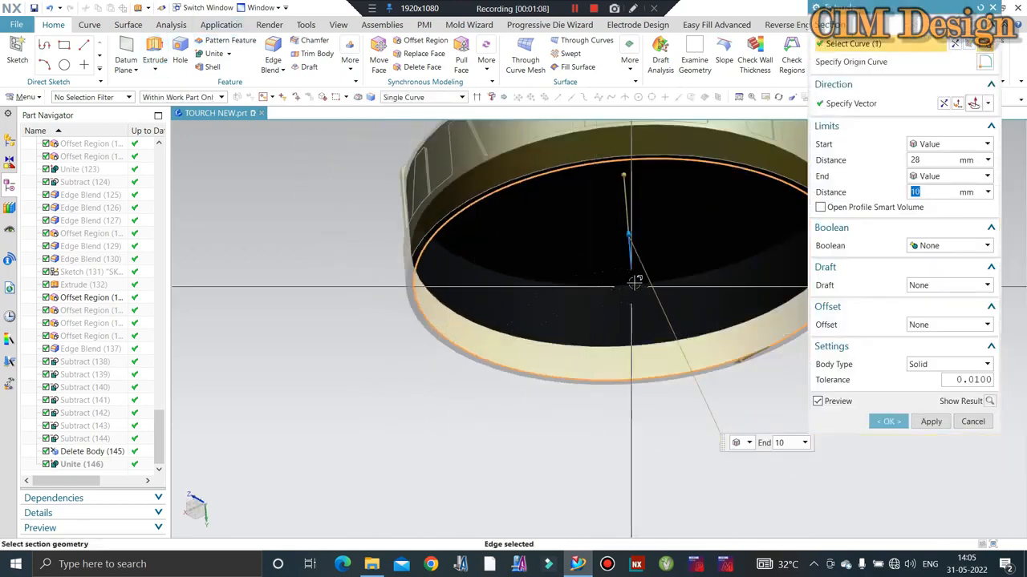
Step: Set the extrusion's start limit to Until Extended, using the shoulder face inside the ring
{"action": "left_click", "coordinate": [931, 145]}
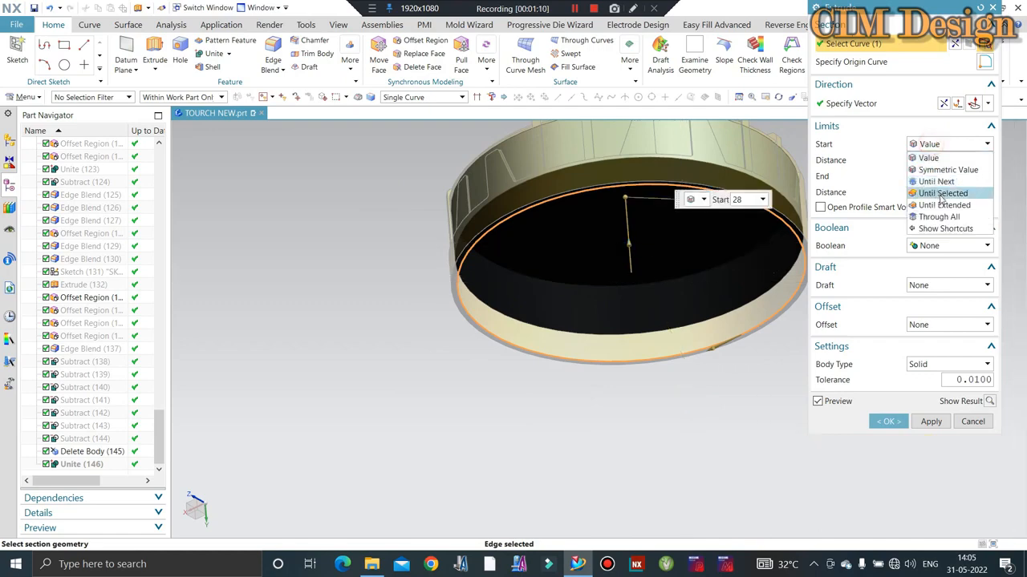
{"action": "left_click", "coordinate": [940, 201]}
{"action": "middle_click_drag", "start_coordinate": [513, 353], "coordinate": [460, 336]}
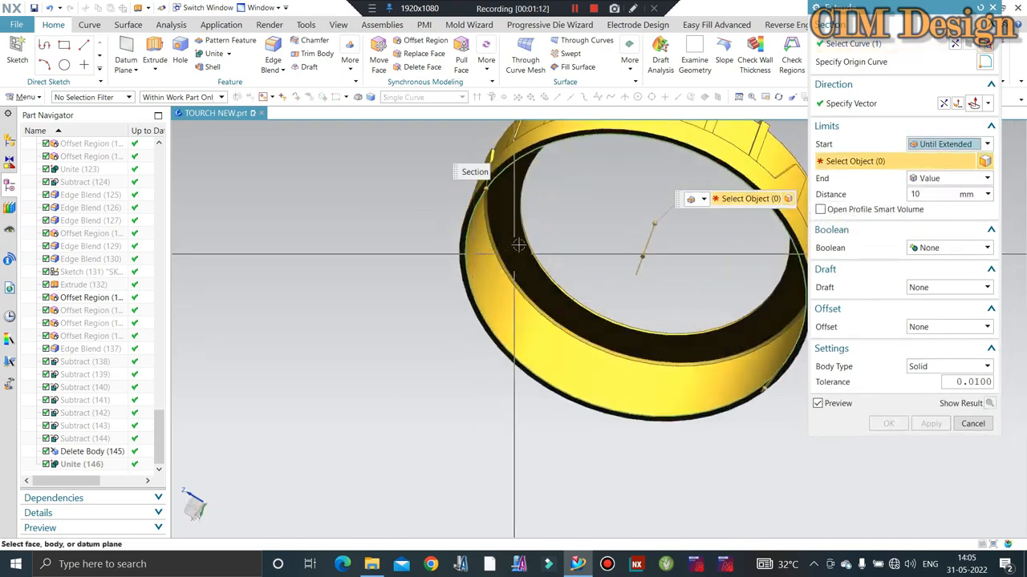
{"action": "scroll", "coordinate": [497, 204], "scroll_direction": "up", "scroll_amount": 5}
{"action": "left_click", "coordinate": [435, 274]}
{"action": "scroll", "coordinate": [435, 274], "scroll_direction": "down", "scroll_amount": 5}
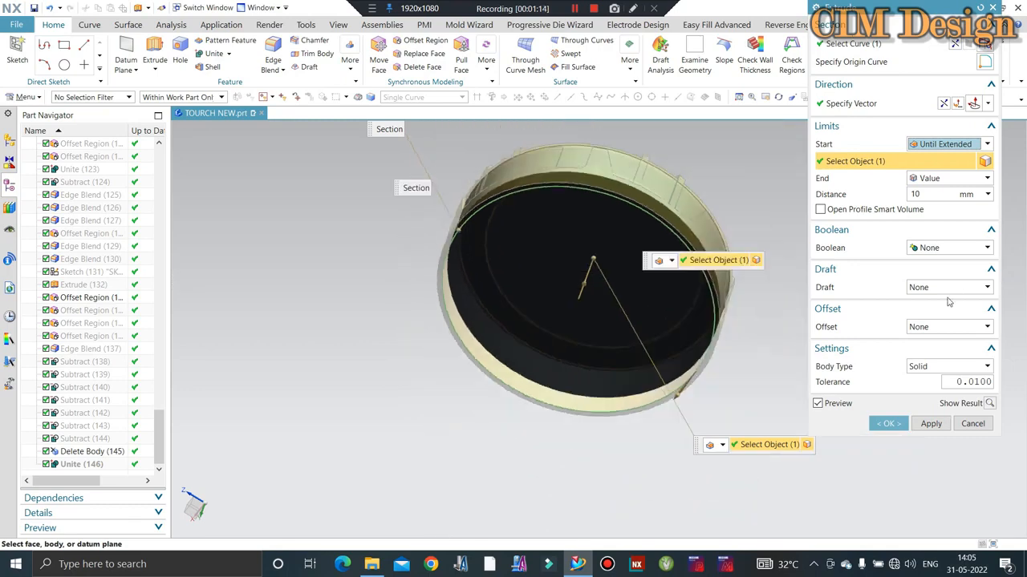
Step: Give the extrusion a two-sided offset from 0 to -0.5 mm and create it as a separate solid inside the ring
{"action": "left_click", "coordinate": [949, 326]}
{"action": "left_click", "coordinate": [926, 362]}
{"action": "scroll", "coordinate": [562, 363], "scroll_direction": "up", "scroll_amount": 5}
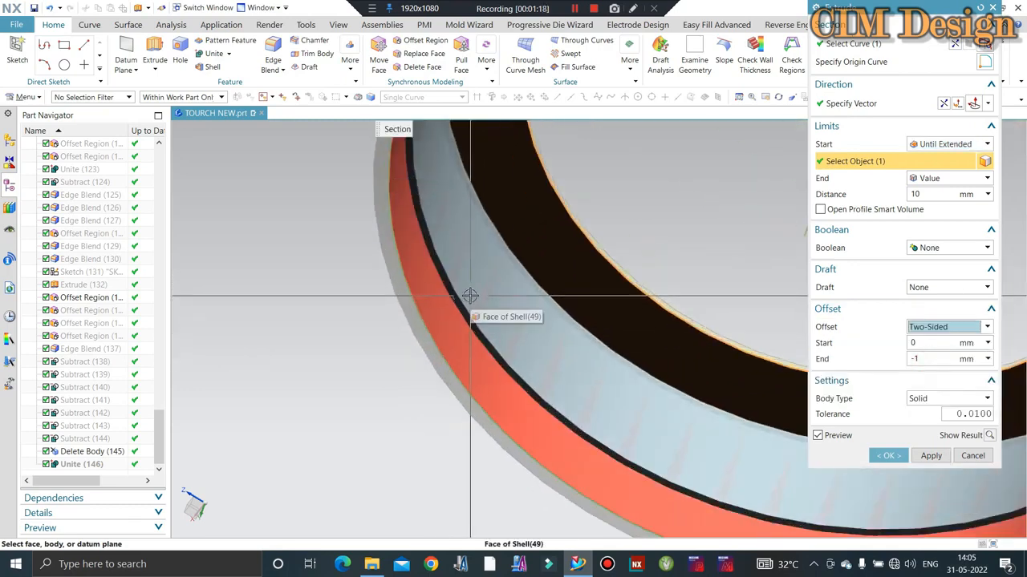
{"action": "scroll", "coordinate": [544, 339], "scroll_direction": "down", "scroll_amount": 2}
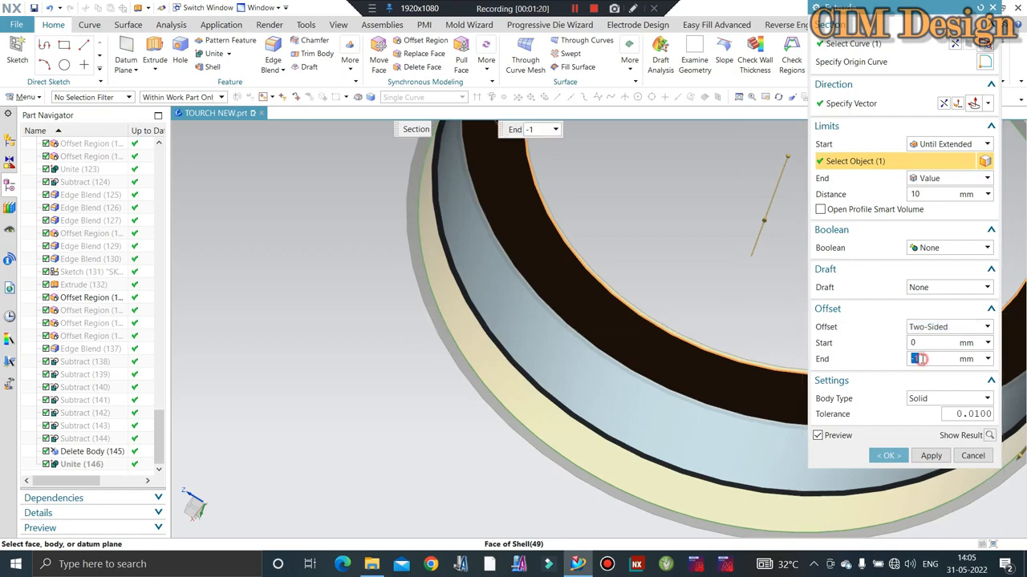
{"action": "key", "text": "Return"}
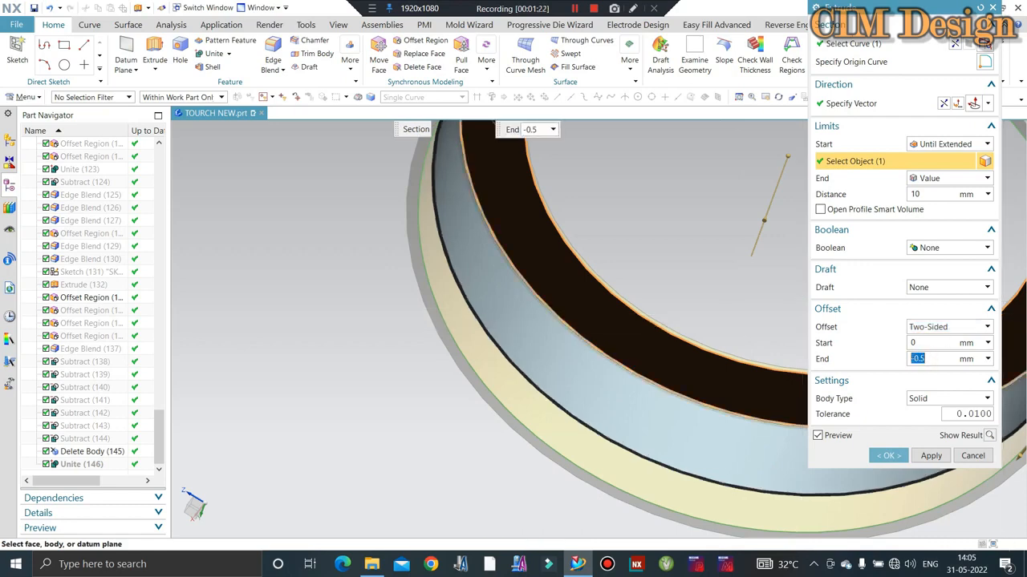
{"action": "middle_click", "coordinate": [563, 364]}
Step: Measure the projected width of the grip pattern's narrow step face along the short edge at its rounded bend
{"action": "scroll", "coordinate": [561, 362], "scroll_direction": "down", "scroll_amount": 5}
{"action": "middle_click_drag", "start_coordinate": [532, 377], "coordinate": [575, 444]}
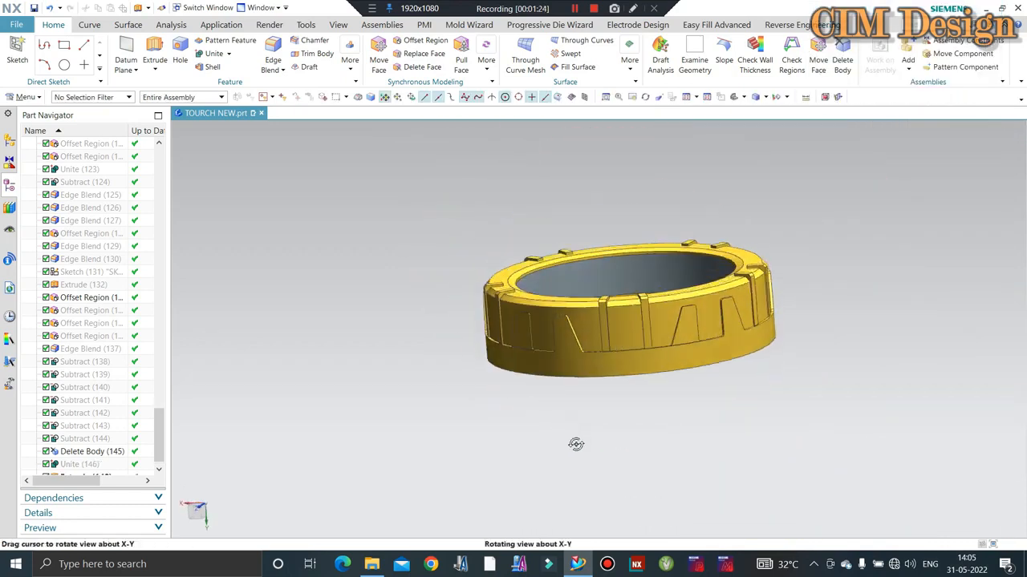
{"action": "scroll", "coordinate": [509, 323], "scroll_direction": "up", "scroll_amount": 5}
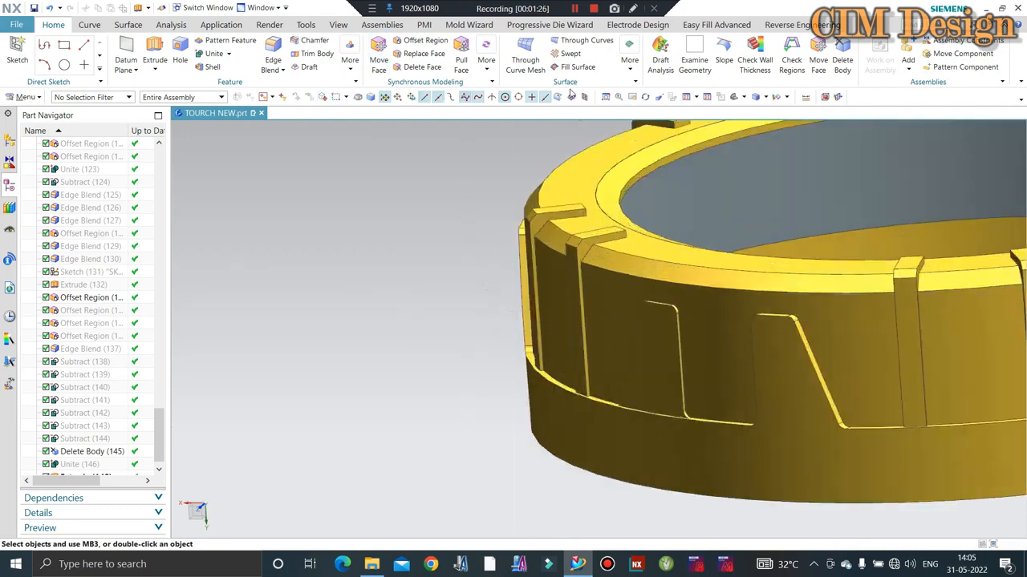
{"action": "scroll", "coordinate": [643, 424], "scroll_direction": "up", "scroll_amount": 2}
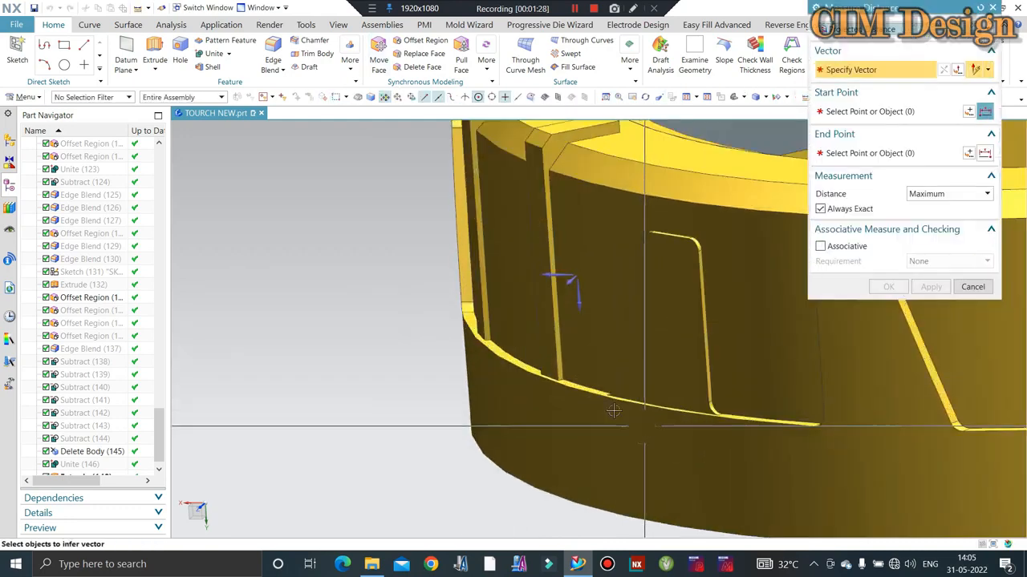
{"action": "scroll", "coordinate": [573, 357], "scroll_direction": "down", "scroll_amount": 2}
{"action": "scroll", "coordinate": [509, 355], "scroll_direction": "up", "scroll_amount": 3}
{"action": "scroll", "coordinate": [505, 321], "scroll_direction": "up", "scroll_amount": 5}
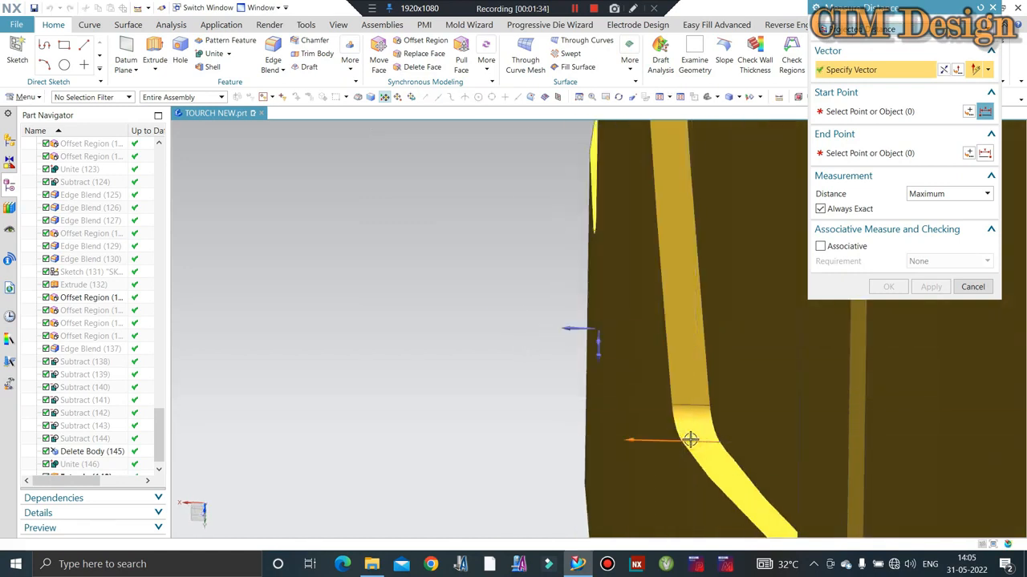
{"action": "left_click", "coordinate": [692, 442]}
{"action": "scroll", "coordinate": [690, 429], "scroll_direction": "up", "scroll_amount": 3}
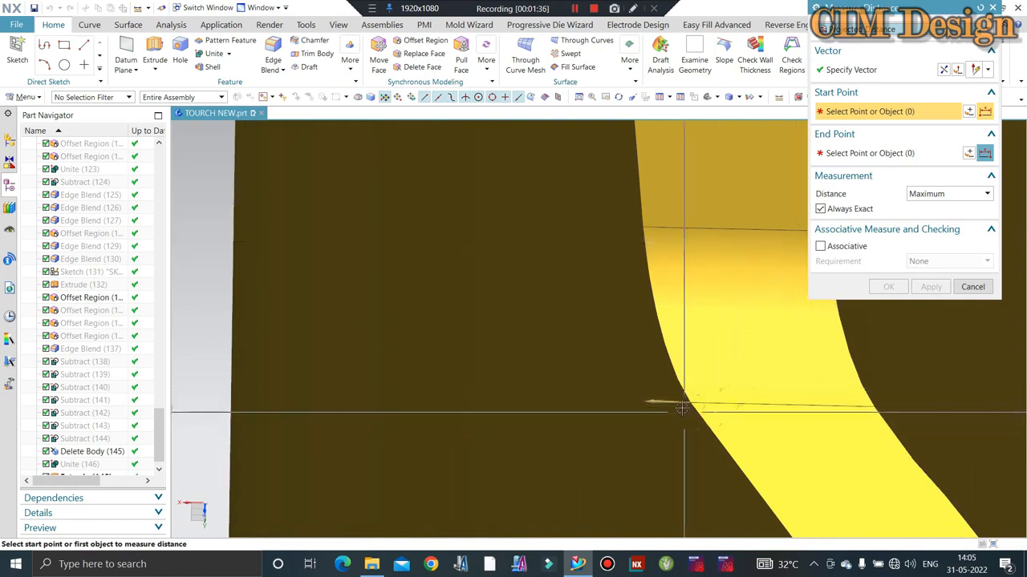
{"action": "left_click", "coordinate": [760, 403]}
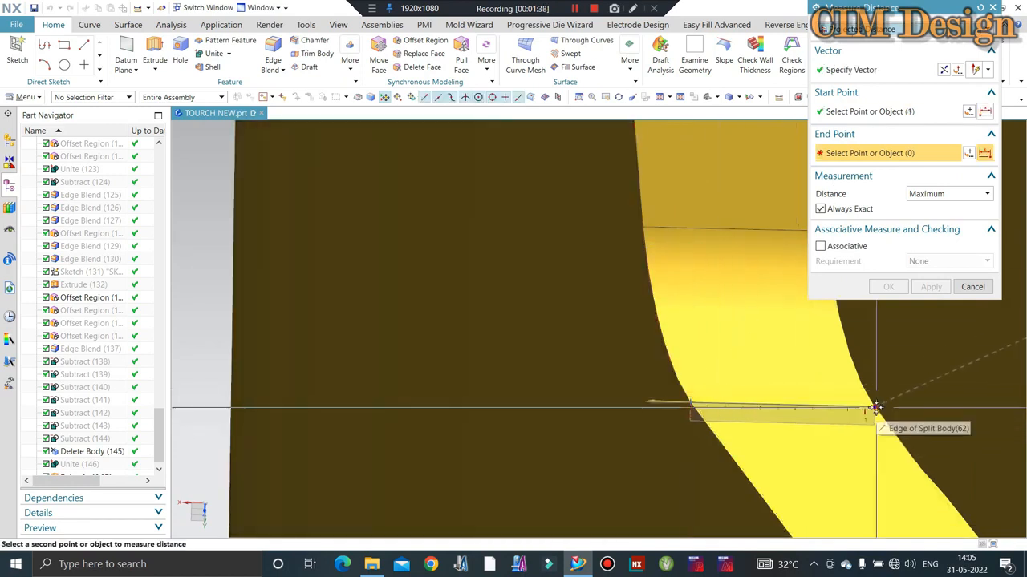
{"action": "left_click", "coordinate": [875, 407]}
{"action": "scroll", "coordinate": [867, 345], "scroll_direction": "down", "scroll_amount": 3}
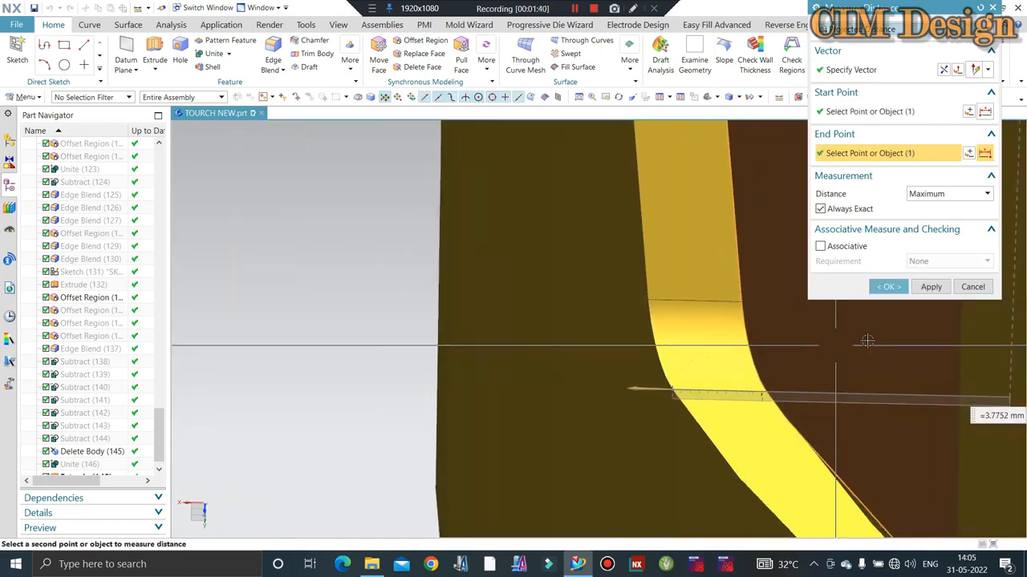
{"action": "scroll", "coordinate": [702, 429], "scroll_direction": "up", "scroll_amount": 3}
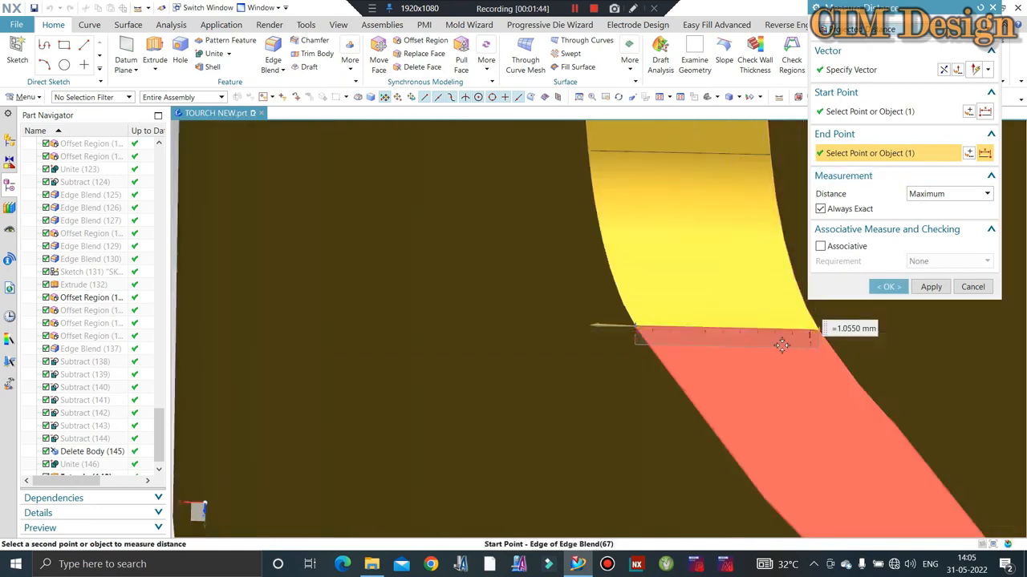
{"action": "scroll", "coordinate": [794, 341], "scroll_direction": "down", "scroll_amount": 3}
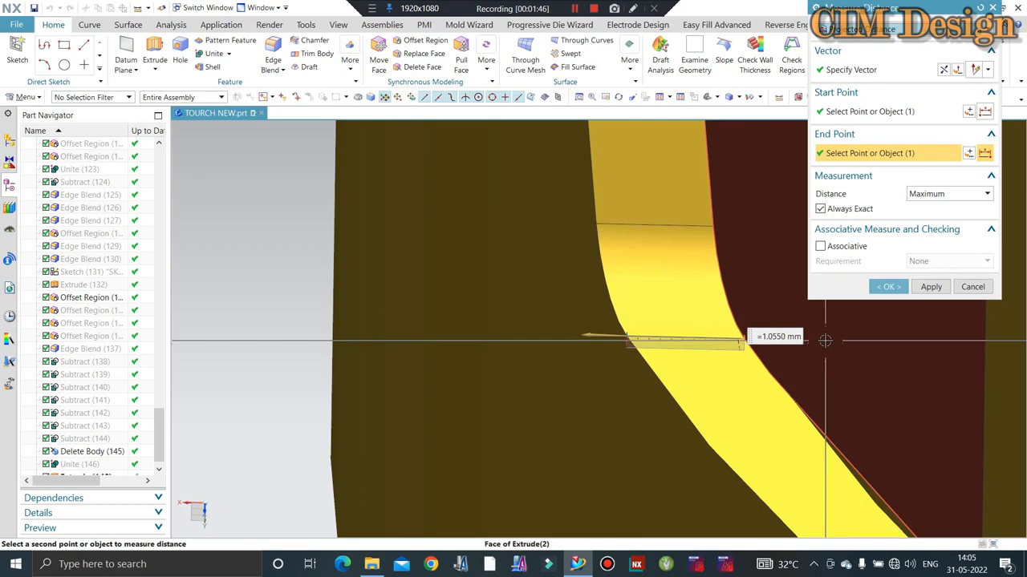
{"action": "key", "text": "Escape"}
{"action": "scroll", "coordinate": [516, 308], "scroll_direction": "down", "scroll_amount": 8}
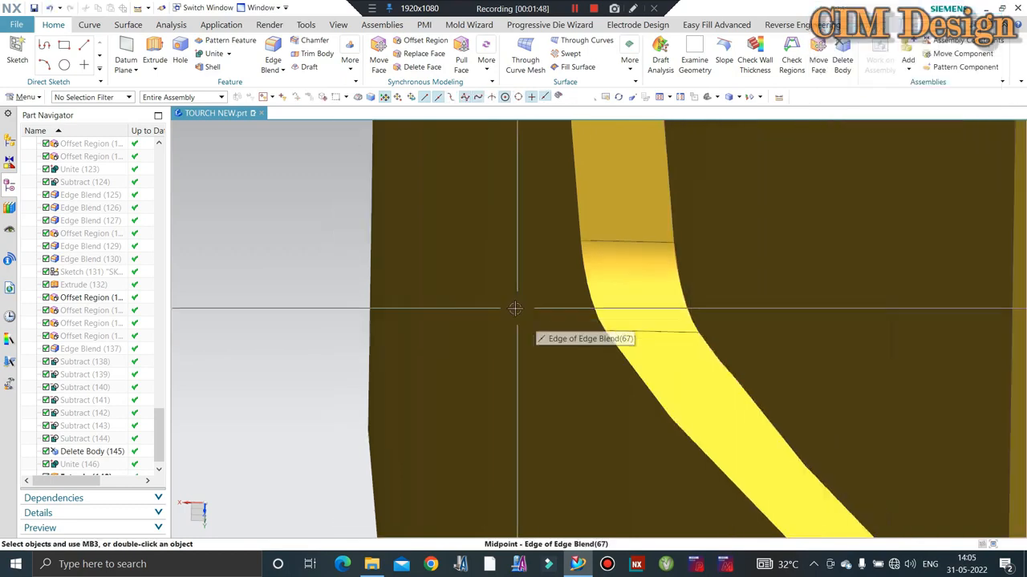
Step: Edit the extruded band inside the ring and set its end offset to -1 mm
{"action": "scroll", "coordinate": [516, 309], "scroll_direction": "down", "scroll_amount": 5}
{"action": "middle_click_drag", "start_coordinate": [585, 348], "coordinate": [460, 257]}
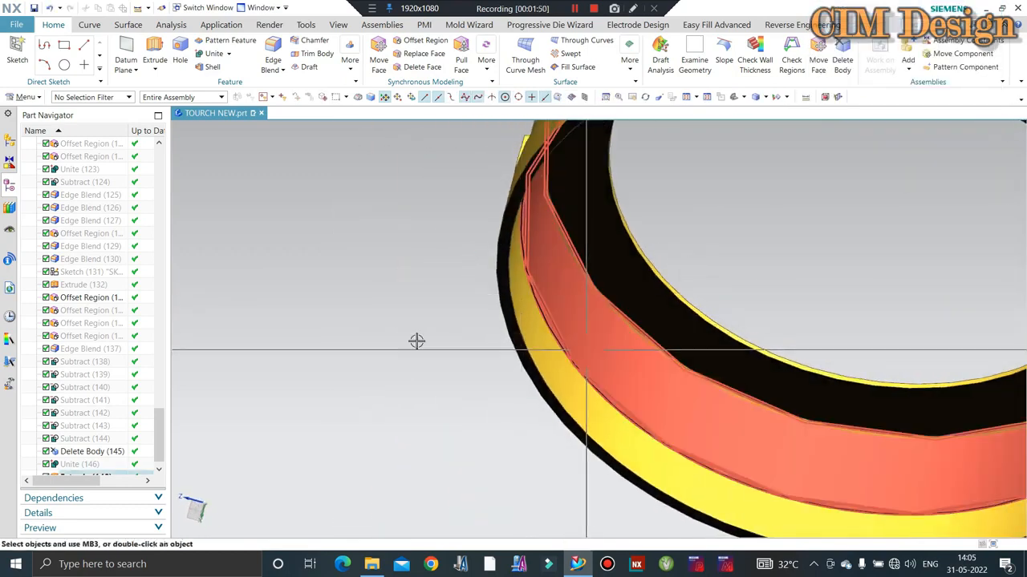
{"action": "scroll", "coordinate": [95, 456], "scroll_direction": "down", "scroll_amount": 1}
{"action": "double_click", "coordinate": [95, 464]}
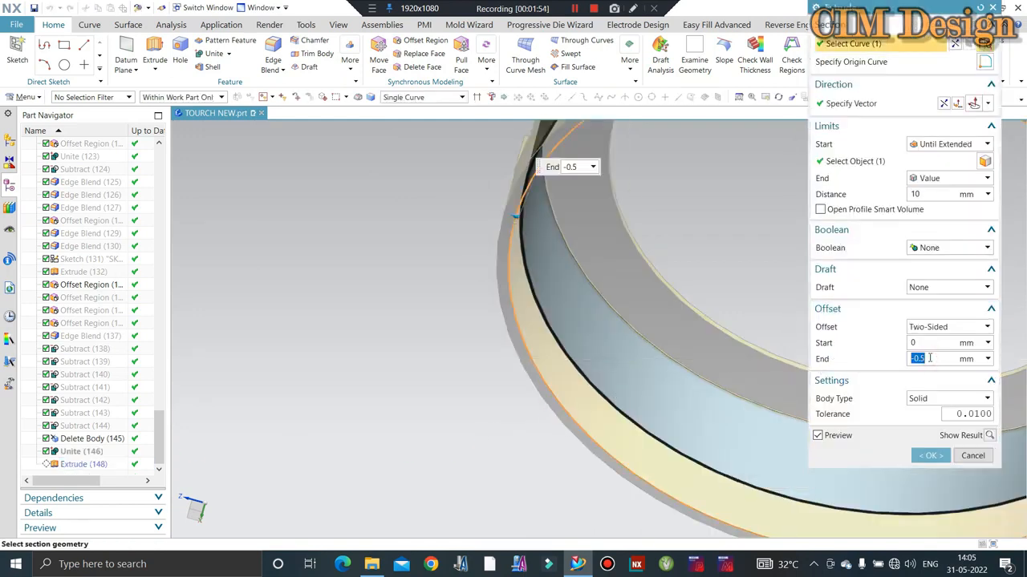
{"action": "type", "text": "-1"}
{"action": "key", "text": "Return"}
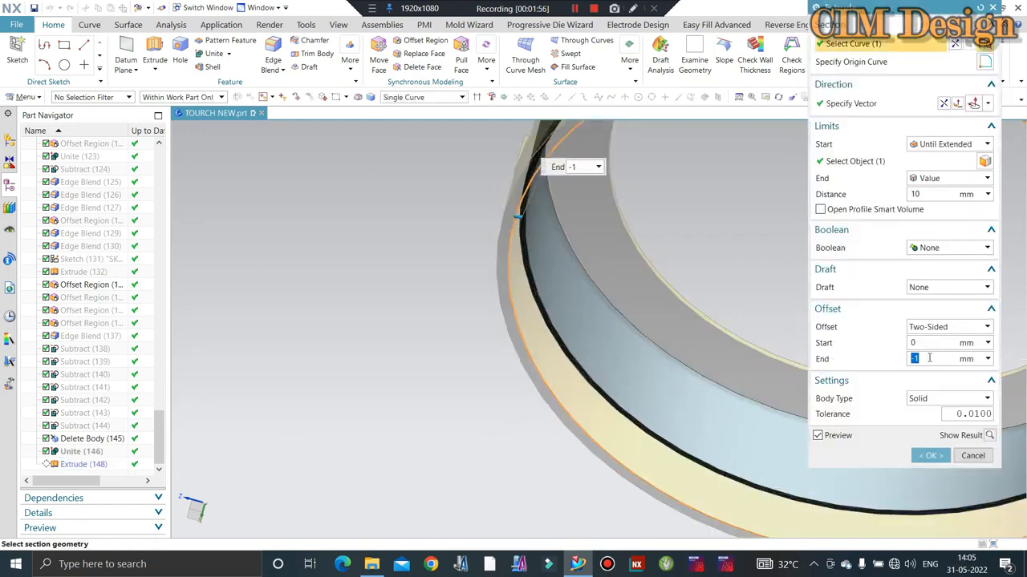
{"action": "middle_click", "coordinate": [523, 423]}
Step: Edit the band's extrusion again and set its end distance to 8 mm
{"action": "scroll", "coordinate": [481, 349], "scroll_direction": "down", "scroll_amount": 5}
{"action": "middle_click_drag", "start_coordinate": [617, 361], "coordinate": [497, 401]}
{"action": "scroll", "coordinate": [470, 404], "scroll_direction": "up", "scroll_amount": 3}
{"action": "scroll", "coordinate": [436, 314], "scroll_direction": "down", "scroll_amount": 2}
{"action": "scroll", "coordinate": [473, 365], "scroll_direction": "up", "scroll_amount": 3}
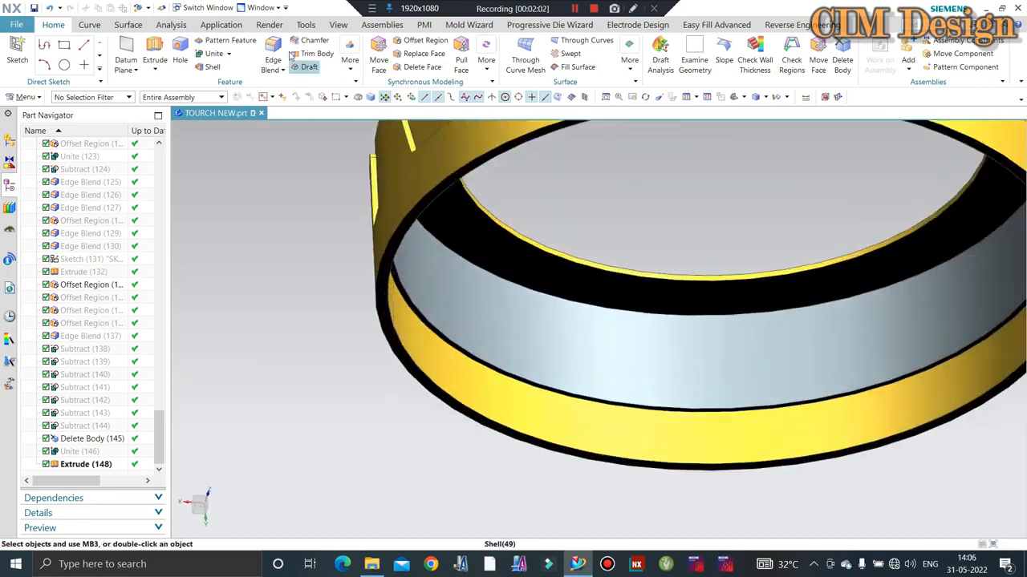
{"action": "double_click", "coordinate": [91, 473]}
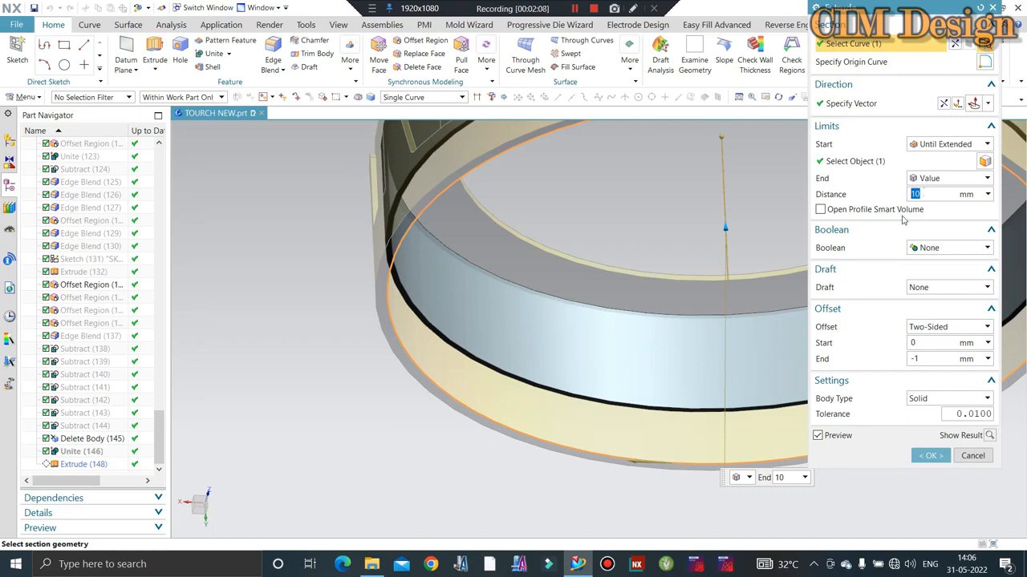
{"action": "scroll", "coordinate": [522, 405], "scroll_direction": "down", "scroll_amount": 3}
{"action": "scroll", "coordinate": [522, 405], "scroll_direction": "up", "scroll_amount": 4}
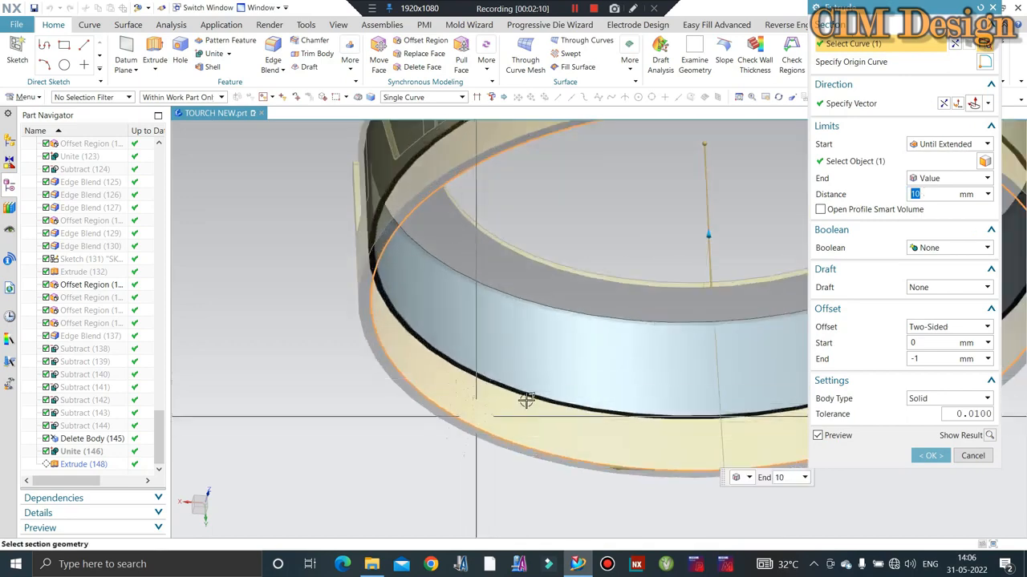
{"action": "type", "text": "8"}
{"action": "key", "text": "Return"}
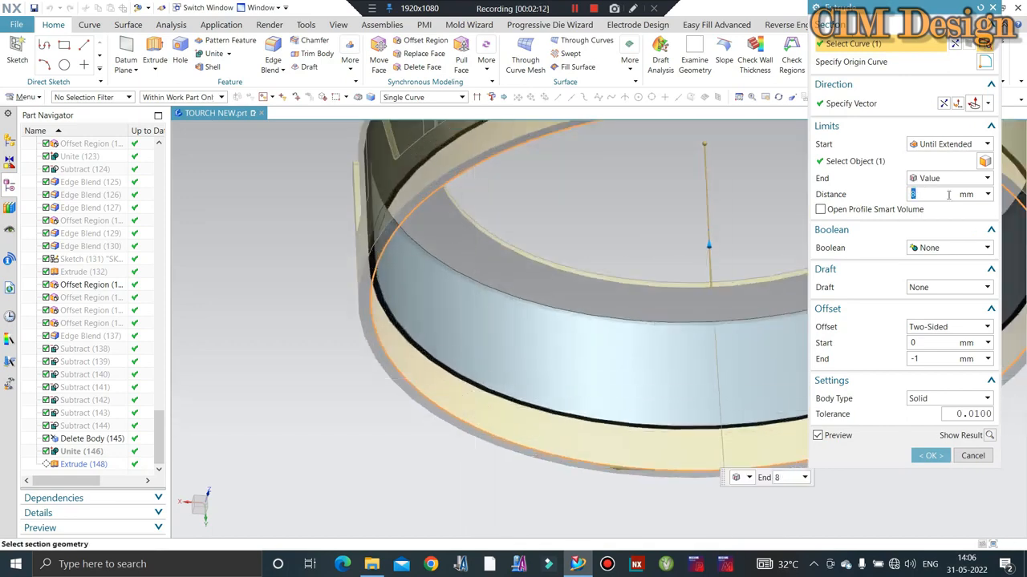
{"action": "middle_click", "coordinate": [549, 274]}
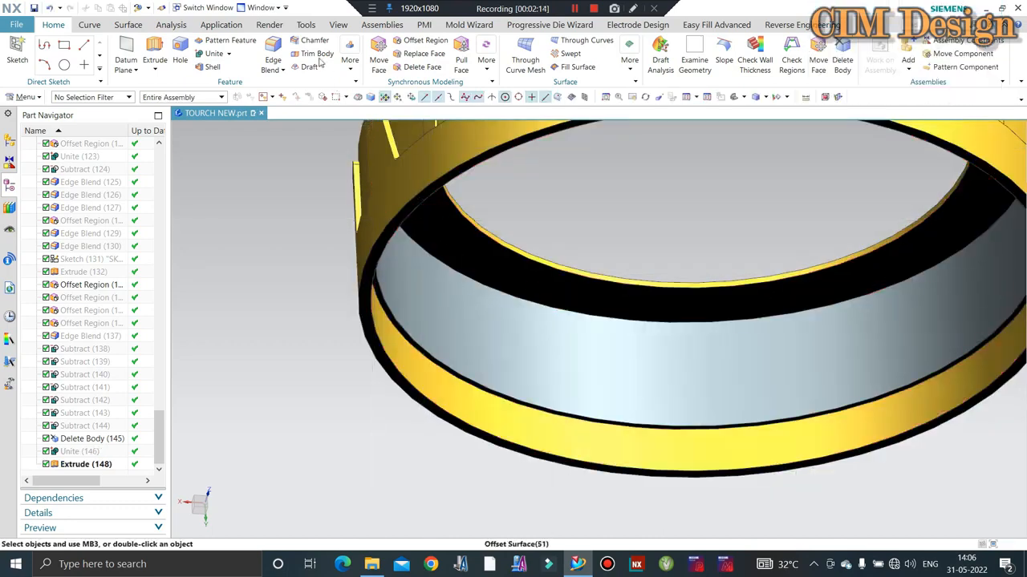
Step: Chamfer the inner edge of the band facing the open rim asymmetrically, with distances of 1 mm and 2 mm
{"action": "left_click", "coordinate": [311, 41]}
{"action": "scroll", "coordinate": [441, 373], "scroll_direction": "up", "scroll_amount": 2}
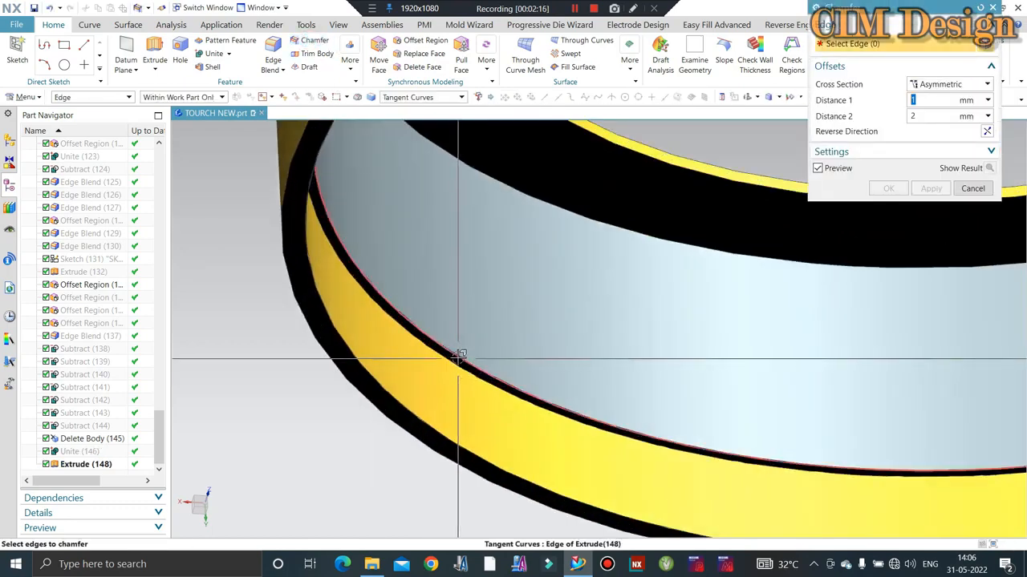
{"action": "left_click", "coordinate": [458, 360]}
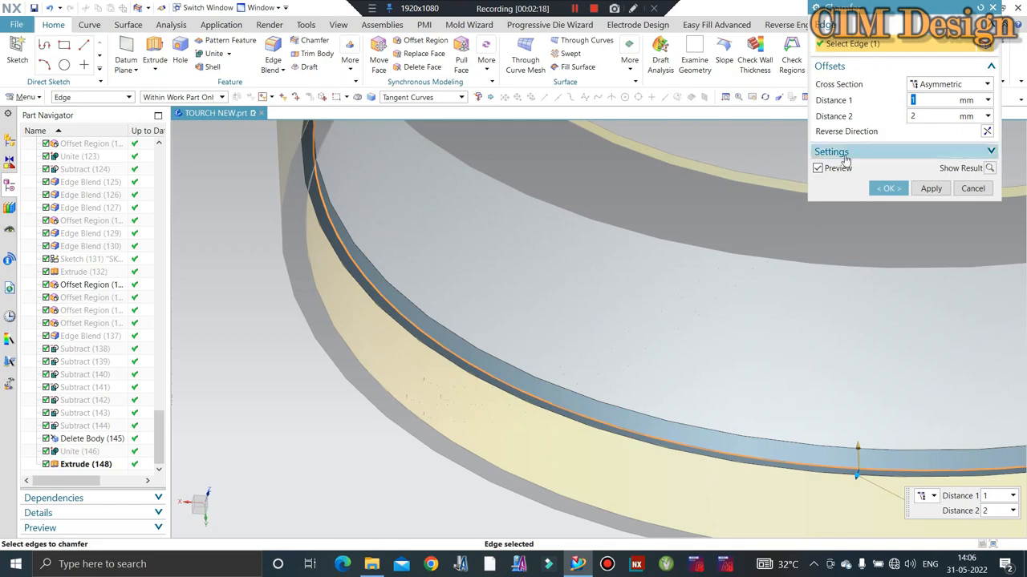
{"action": "middle_click", "coordinate": [544, 305]}
Step: Unite the chamfered inner band with the yellow ring as the target body
{"action": "scroll", "coordinate": [577, 323], "scroll_direction": "down", "scroll_amount": 5}
{"action": "middle_click_drag", "start_coordinate": [658, 350], "coordinate": [694, 309]}
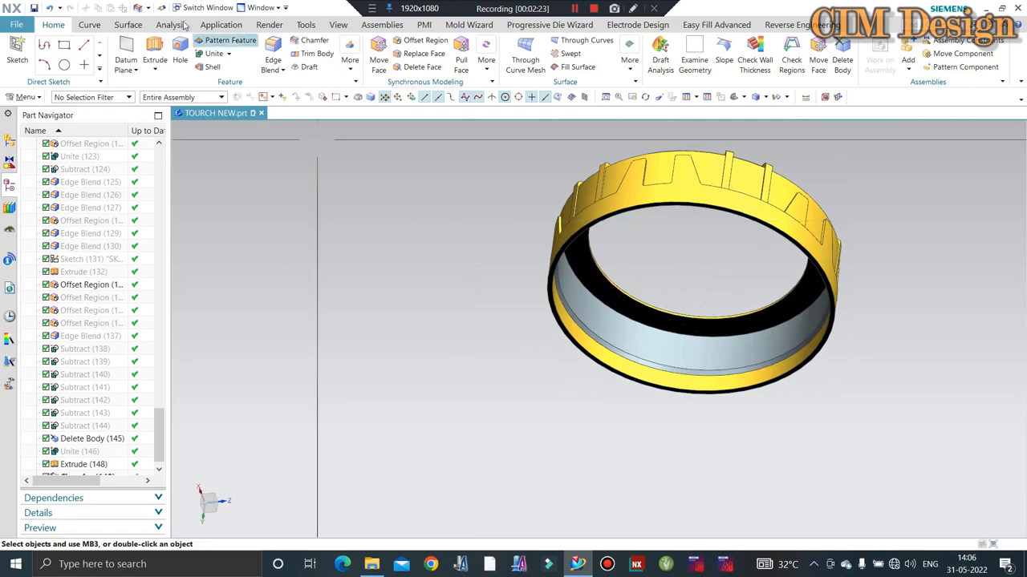
{"action": "left_click", "coordinate": [213, 53]}
{"action": "scroll", "coordinate": [550, 346], "scroll_direction": "up", "scroll_amount": 6}
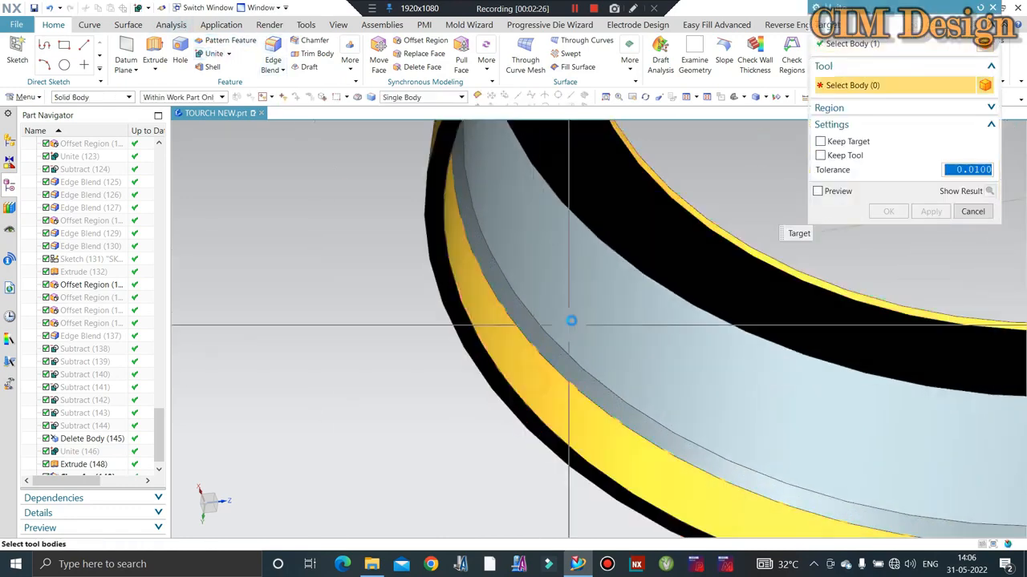
{"action": "left_click", "coordinate": [571, 320]}
{"action": "middle_click", "coordinate": [314, 60]}
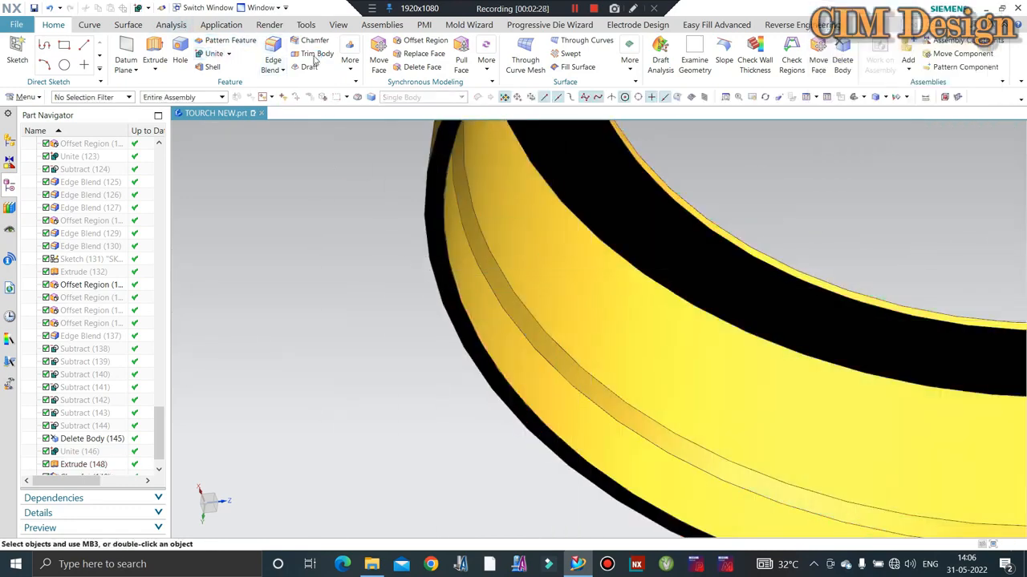
Step: Blend both circular edges of the chamfer face inside the ring with a 1.5 mm radius
{"action": "scroll", "coordinate": [413, 211], "scroll_direction": "down", "scroll_amount": 2}
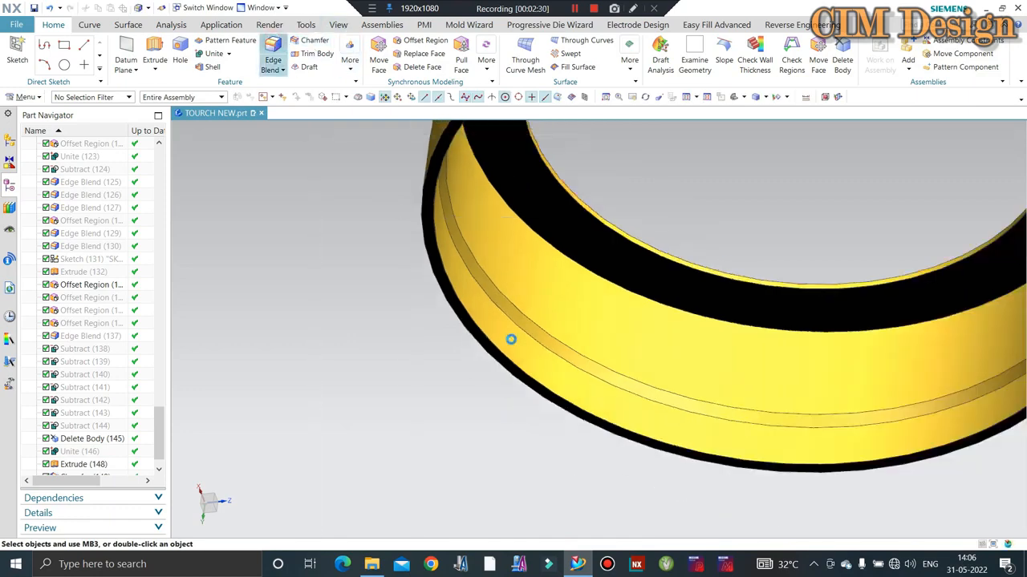
{"action": "scroll", "coordinate": [499, 300], "scroll_direction": "up", "scroll_amount": 3}
{"action": "left_click", "coordinate": [495, 299]}
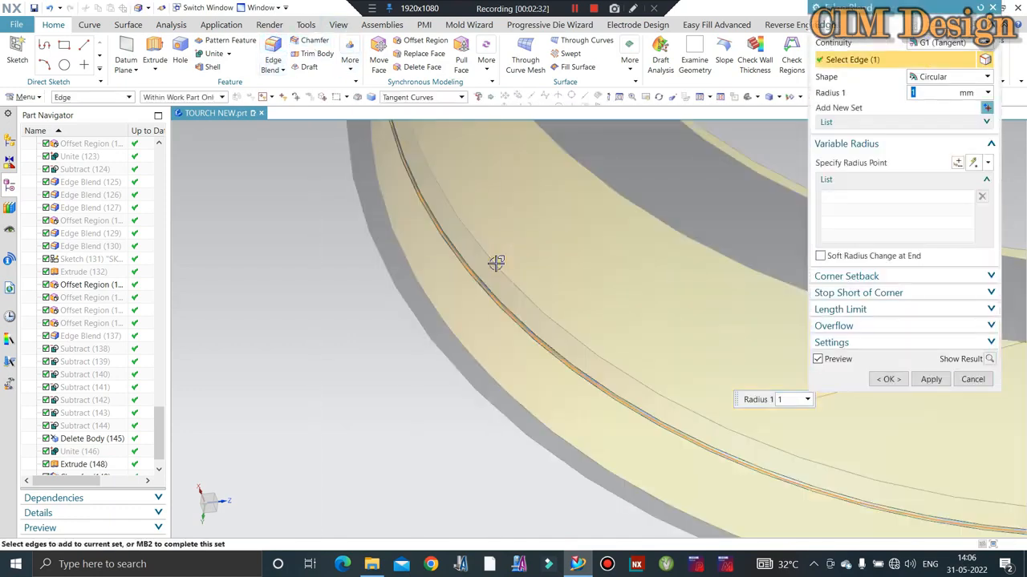
{"action": "left_click", "coordinate": [496, 264]}
{"action": "type", "text": "1."}
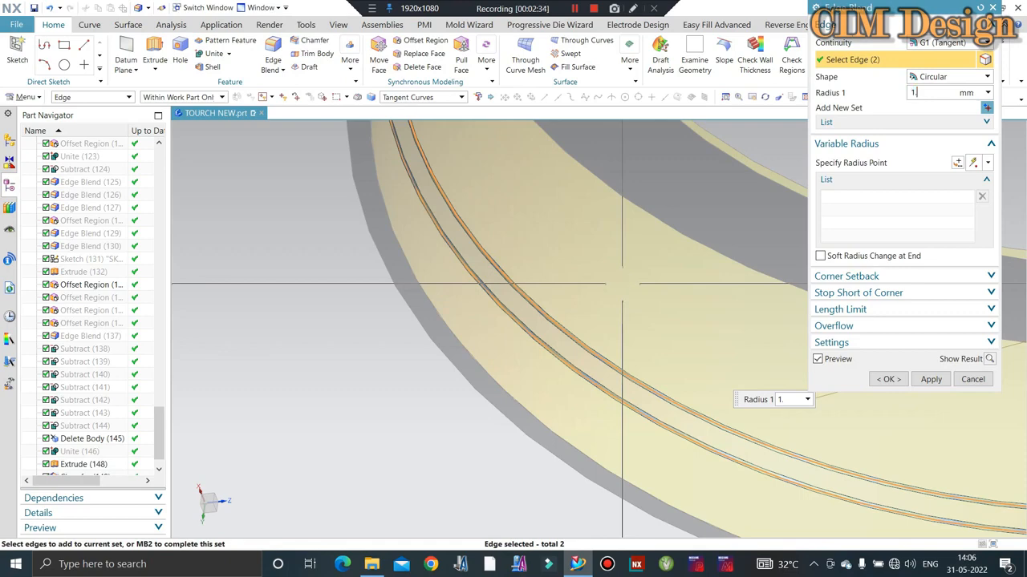
{"action": "type", "text": "5"}
{"action": "key", "text": "Return"}
{"action": "middle_click", "coordinate": [598, 289]}
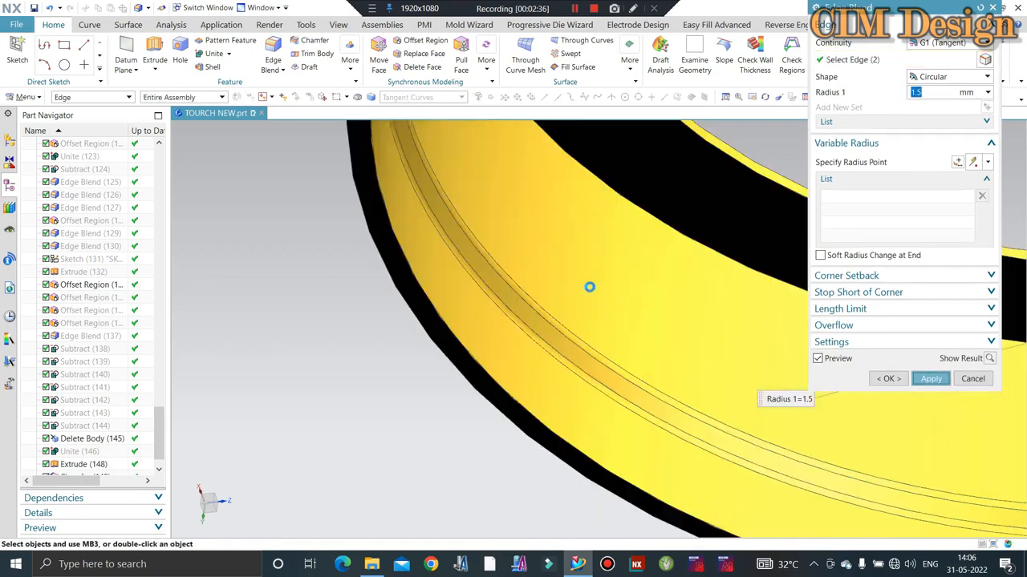
Step: Examine the blended step on the ring's inner wall from the open rim side
{"action": "scroll", "coordinate": [514, 329], "scroll_direction": "down", "scroll_amount": 5}
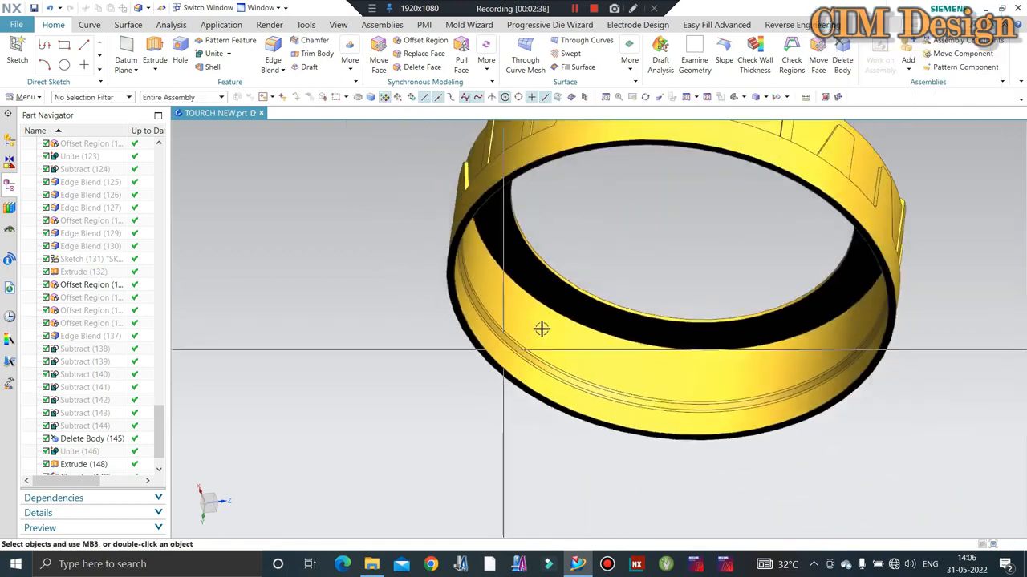
{"action": "middle_click_drag", "start_coordinate": [540, 328], "coordinate": [652, 324]}
{"action": "key", "text": "F8"}
{"action": "scroll", "coordinate": [606, 275], "scroll_direction": "down", "scroll_amount": 1}
{"action": "scroll", "coordinate": [561, 346], "scroll_direction": "up", "scroll_amount": 4}
{"action": "scroll", "coordinate": [589, 303], "scroll_direction": "down", "scroll_amount": 5}
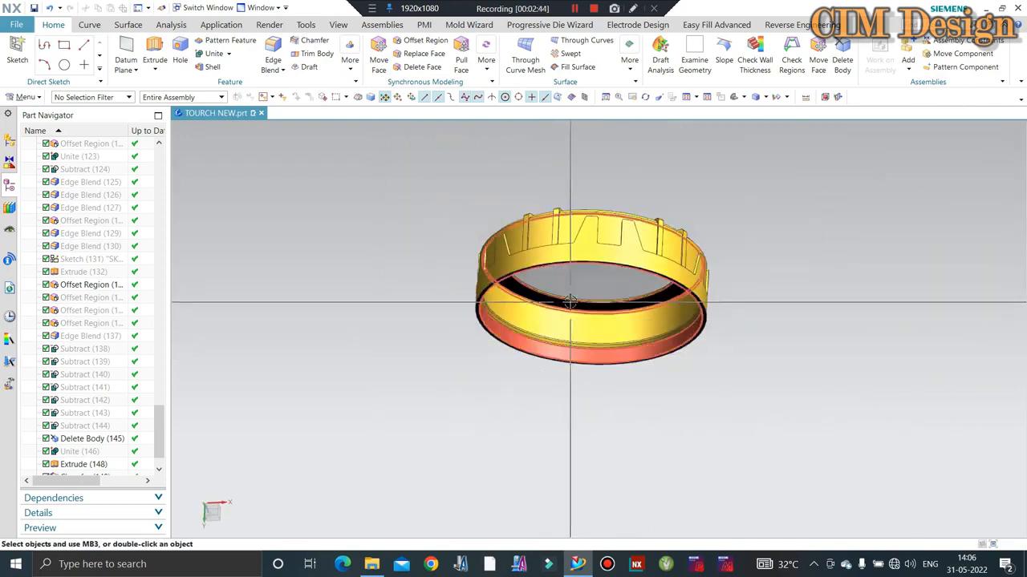
{"action": "scroll", "coordinate": [569, 302], "scroll_direction": "up", "scroll_amount": 1}
{"action": "left_click", "coordinate": [90, 25]}
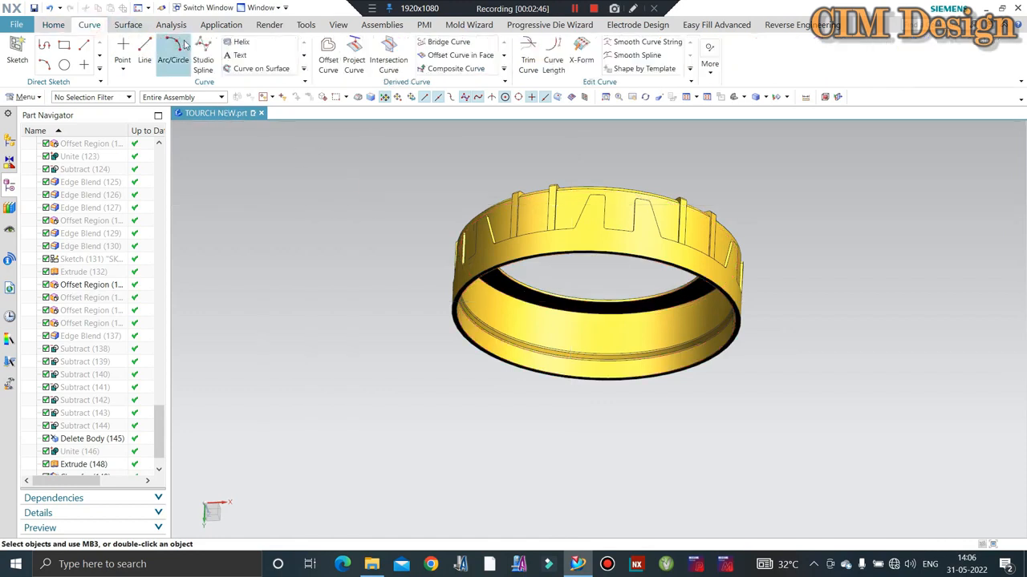
{"action": "left_click", "coordinate": [236, 42]}
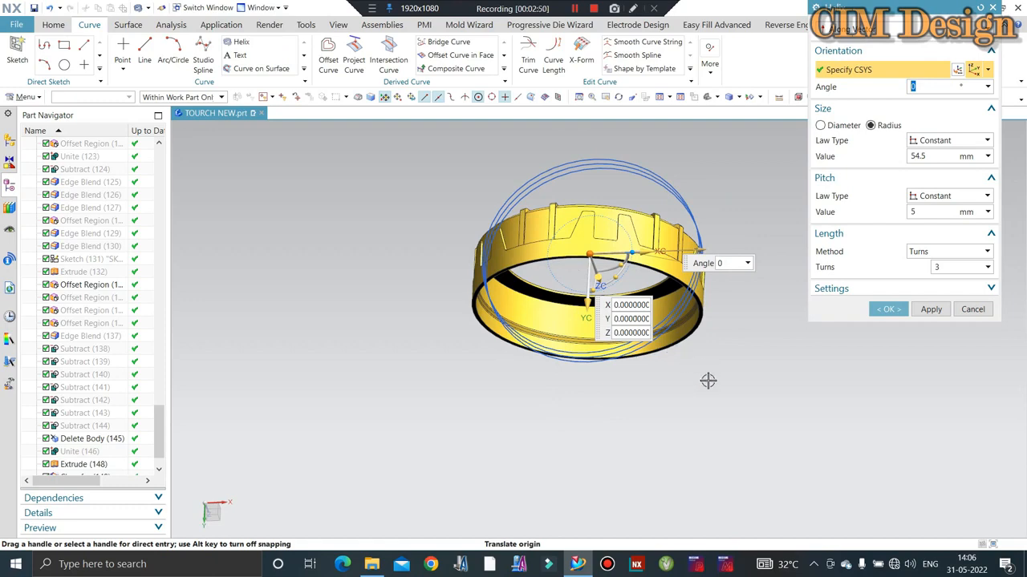
{"action": "key", "text": "Escape"}
{"action": "scroll", "coordinate": [474, 291], "scroll_direction": "up", "scroll_amount": 5}
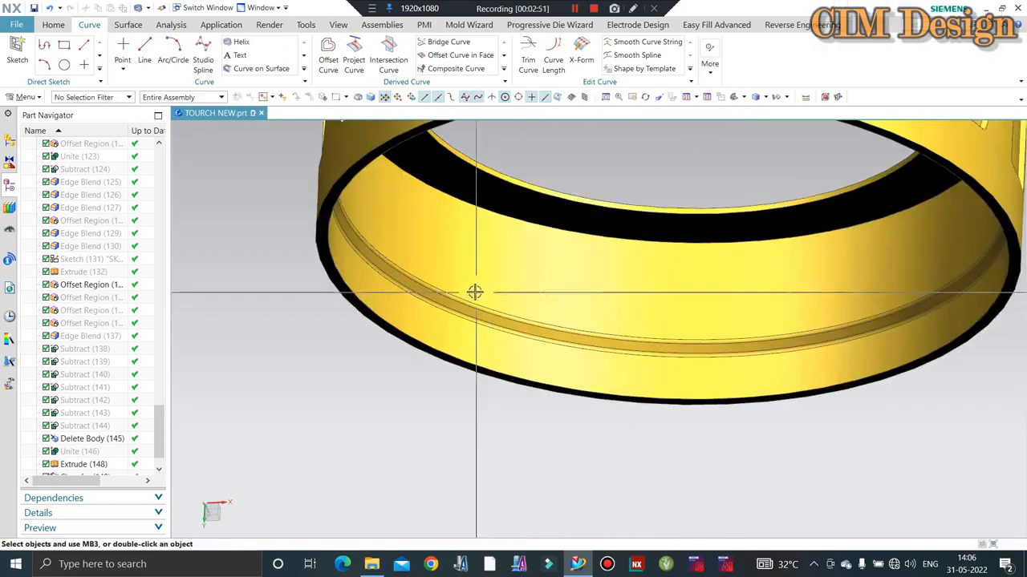
Step: Measure the radius of the wide inner wall face of the yellow ring
{"action": "scroll", "coordinate": [528, 269], "scroll_direction": "down", "scroll_amount": 3}
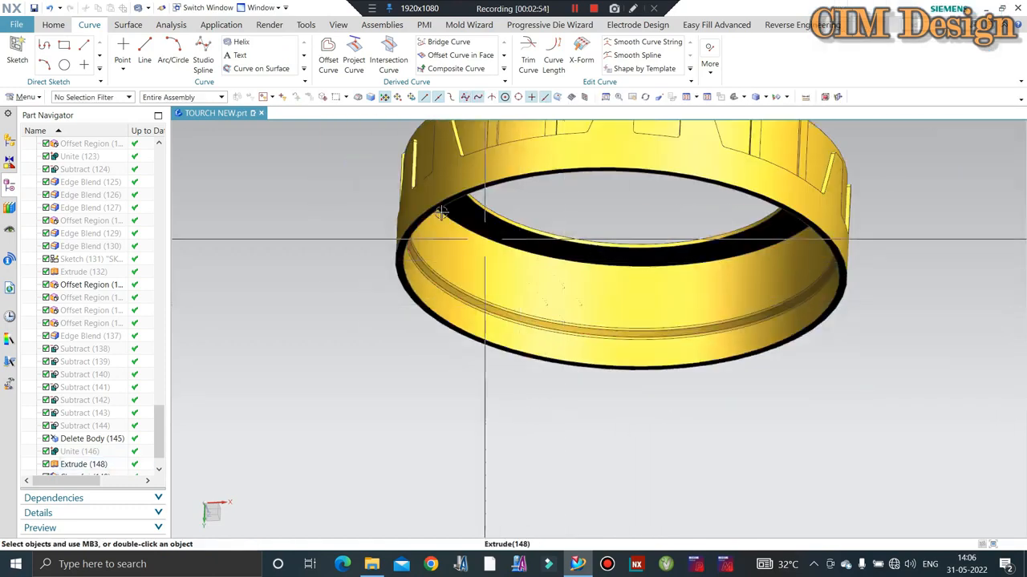
{"action": "scroll", "coordinate": [343, 276], "scroll_direction": "up", "scroll_amount": 2}
{"action": "key", "text": "ctrl+shift+g"}
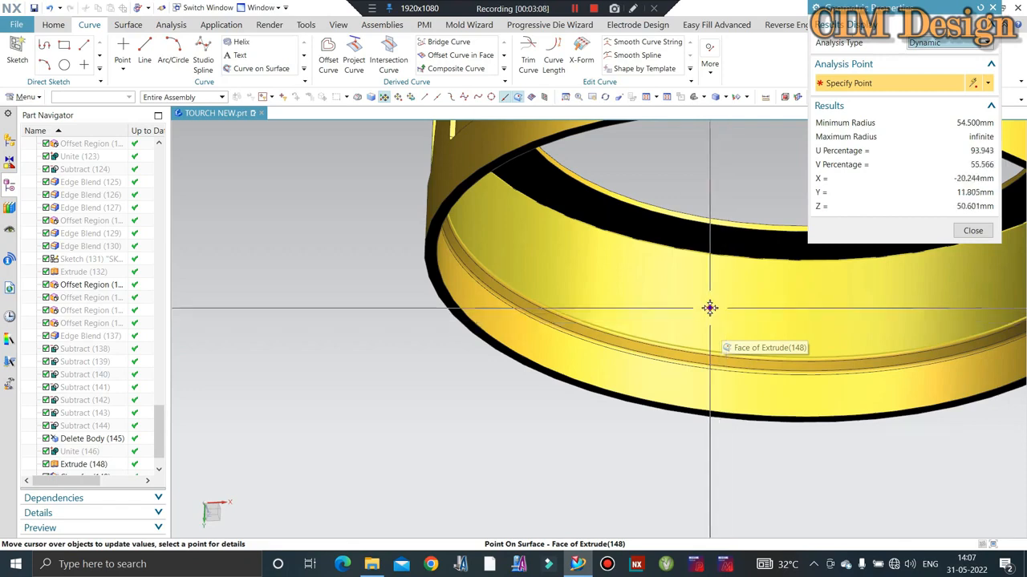
{"action": "middle_click", "coordinate": [502, 294]}
{"action": "scroll", "coordinate": [493, 328], "scroll_direction": "down", "scroll_amount": 5}
{"action": "scroll", "coordinate": [502, 284], "scroll_direction": "up", "scroll_amount": 5}
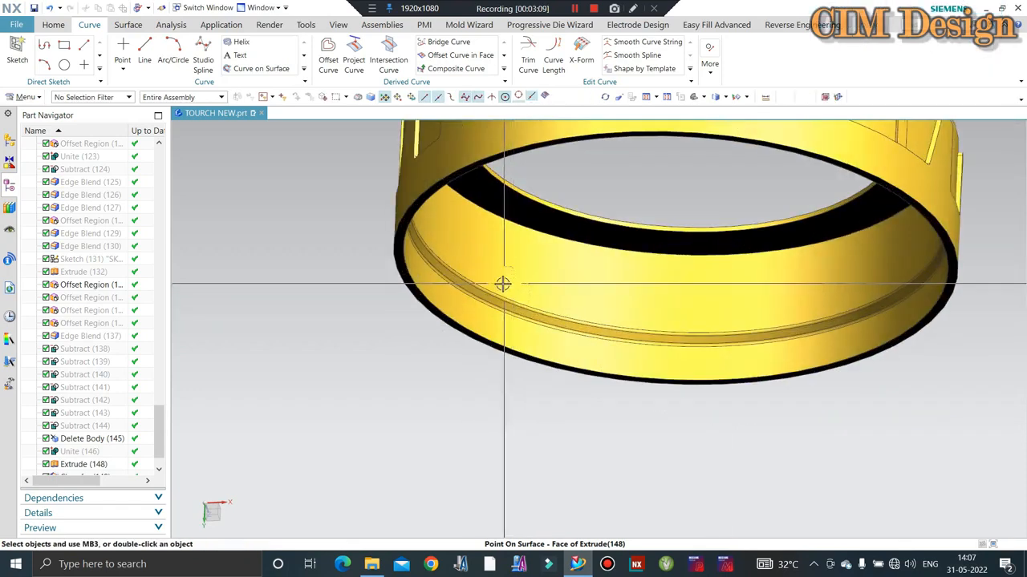
Step: Set up a helix on the ring's axis with a constant 54.5 mm radius, 5 mm pitch and 3 turns
{"action": "middle_click_drag", "start_coordinate": [502, 283], "coordinate": [507, 320]}
{"action": "scroll", "coordinate": [474, 305], "scroll_direction": "up", "scroll_amount": 3}
{"action": "scroll", "coordinate": [509, 337], "scroll_direction": "down", "scroll_amount": 3}
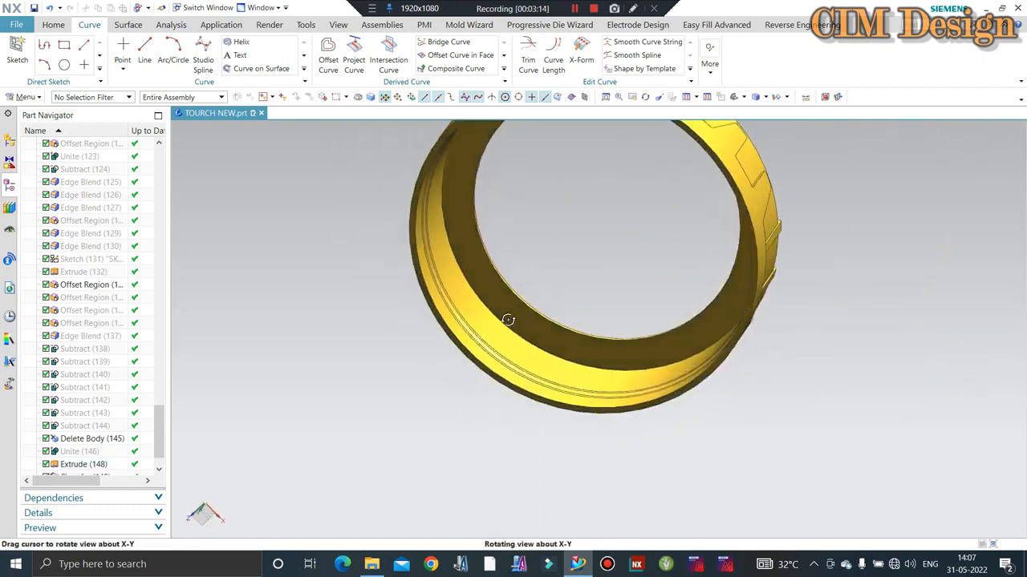
{"action": "scroll", "coordinate": [511, 333], "scroll_direction": "up", "scroll_amount": 5}
{"action": "scroll", "coordinate": [520, 335], "scroll_direction": "down", "scroll_amount": 5}
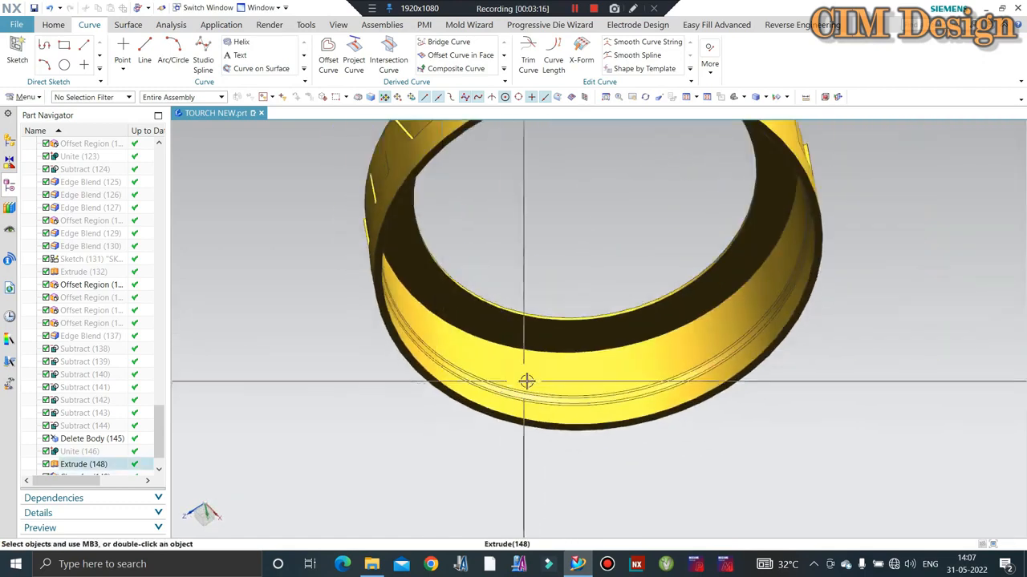
{"action": "middle_click_drag", "start_coordinate": [527, 383], "coordinate": [548, 358]}
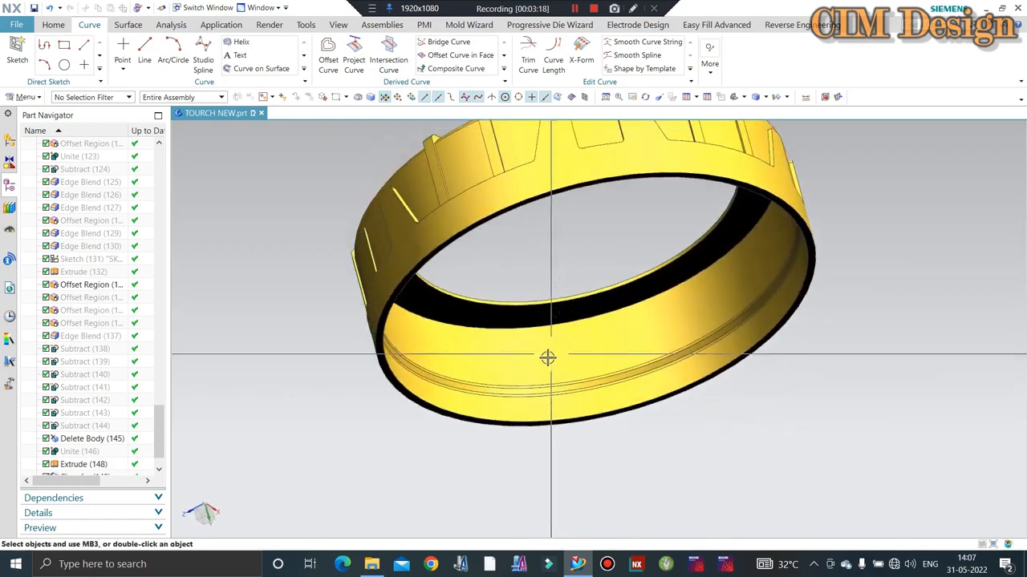
{"action": "scroll", "coordinate": [543, 385], "scroll_direction": "up", "scroll_amount": 3}
{"action": "scroll", "coordinate": [423, 193], "scroll_direction": "down", "scroll_amount": 2}
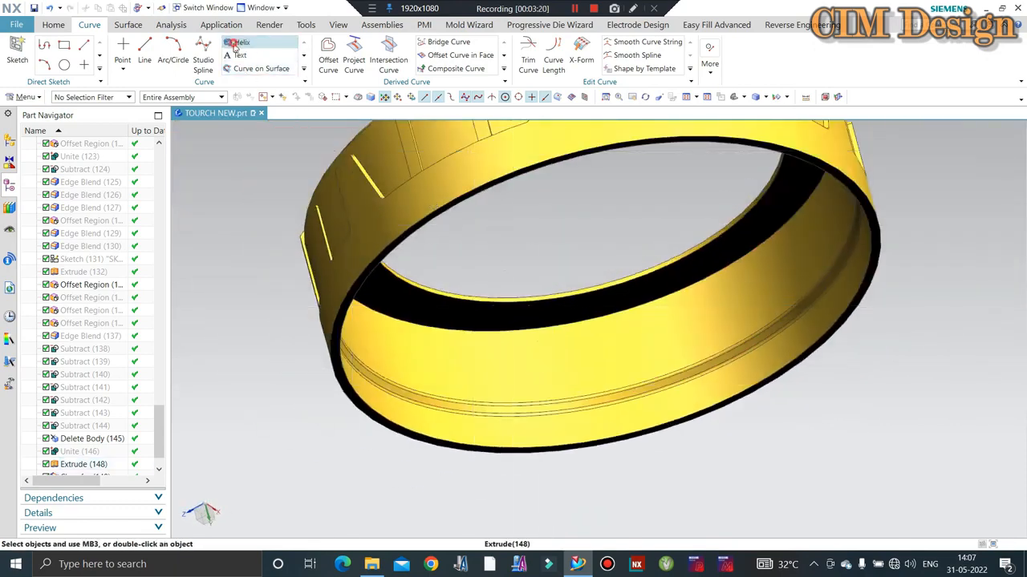
{"action": "middle_click_drag", "start_coordinate": [423, 151], "coordinate": [603, 371]}
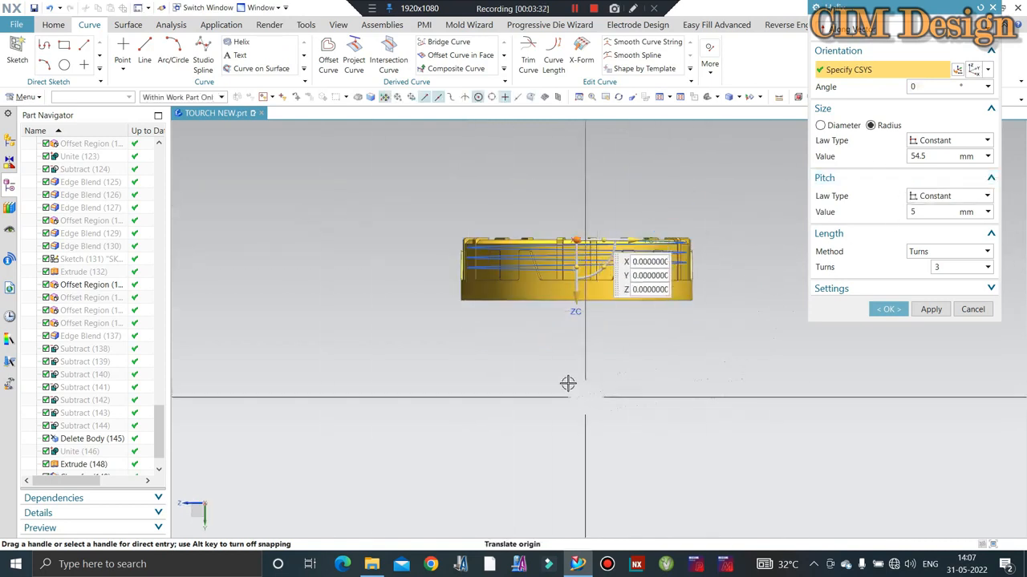
{"action": "middle_click_drag", "start_coordinate": [568, 383], "coordinate": [761, 288]}
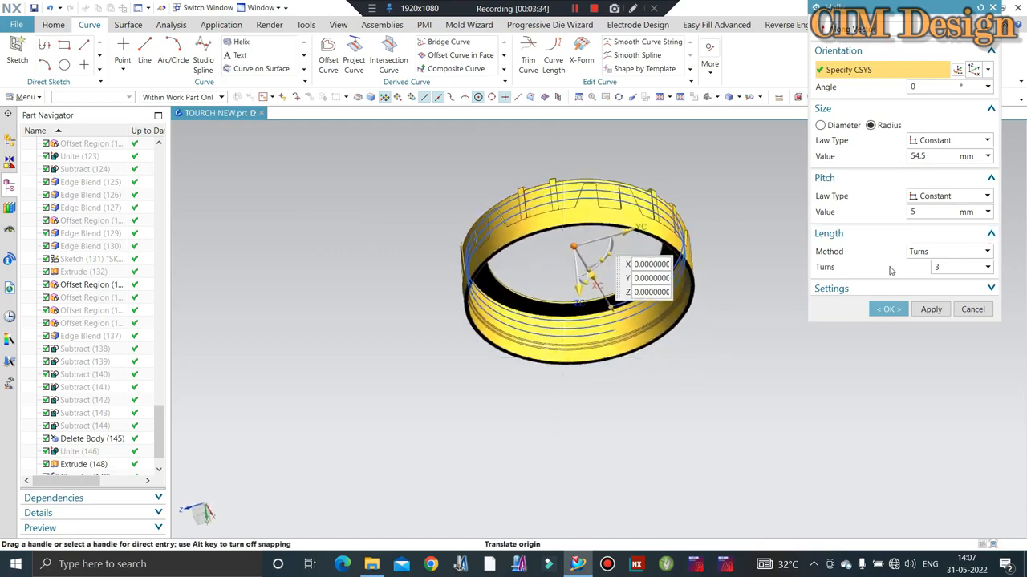
{"action": "scroll", "coordinate": [597, 325], "scroll_direction": "up", "scroll_amount": 5}
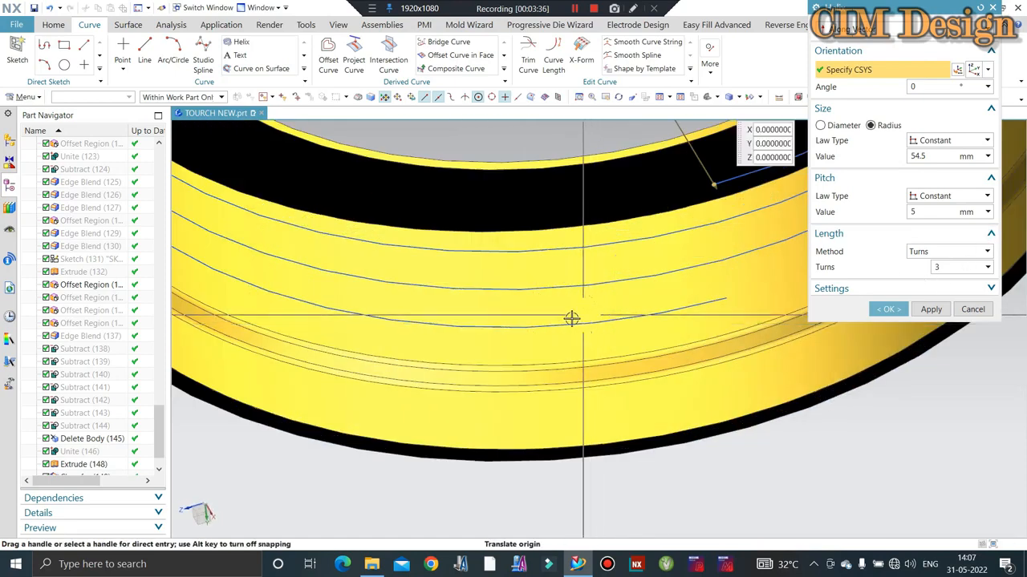
{"action": "scroll", "coordinate": [571, 319], "scroll_direction": "down", "scroll_amount": 5}
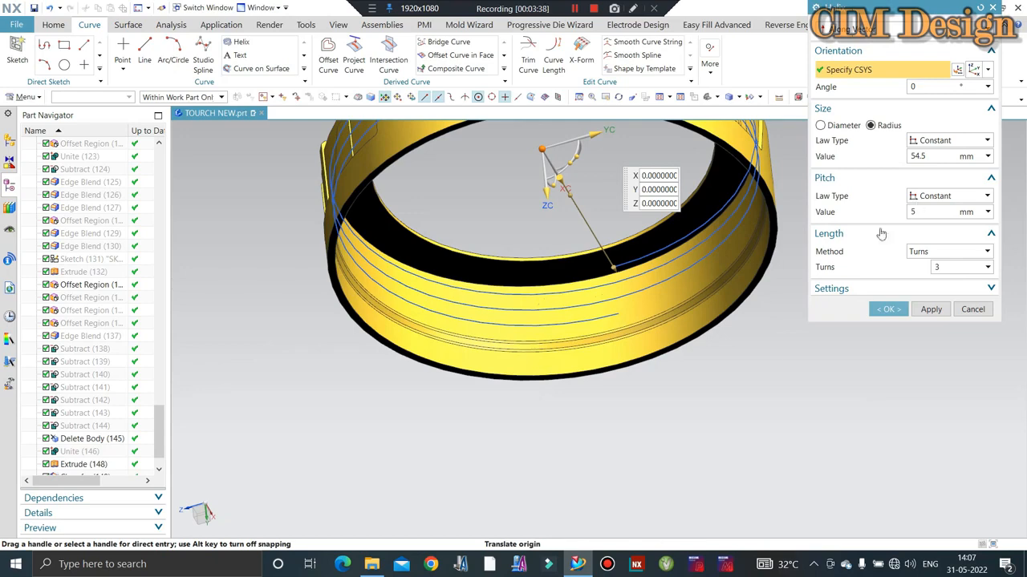
Step: Check the helix preview against the ring's inner wall from the side and in a temporary section view
{"action": "scroll", "coordinate": [502, 292], "scroll_direction": "down", "scroll_amount": 1}
{"action": "key", "text": "F8"}
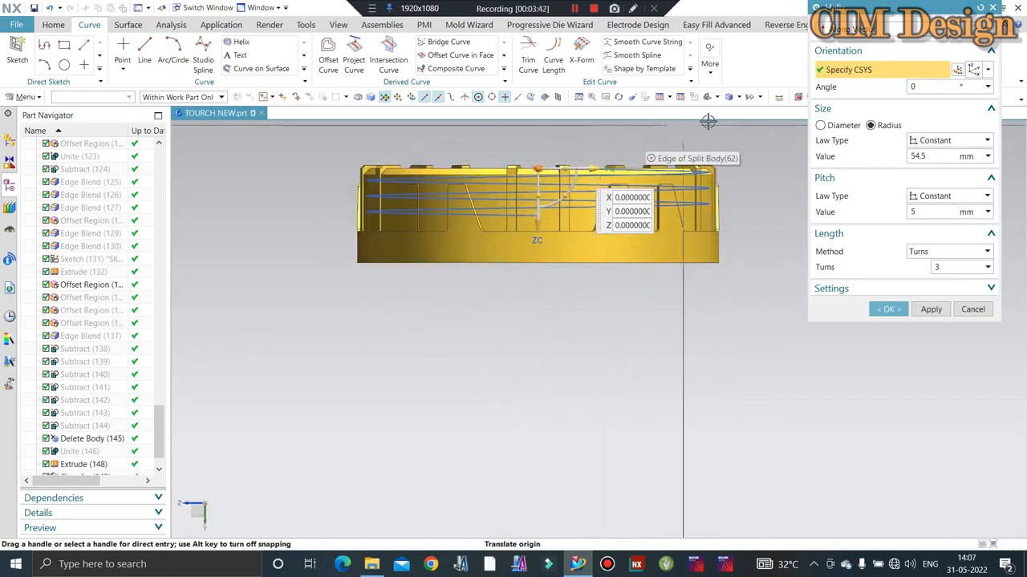
{"action": "middle_click", "coordinate": [559, 217]}
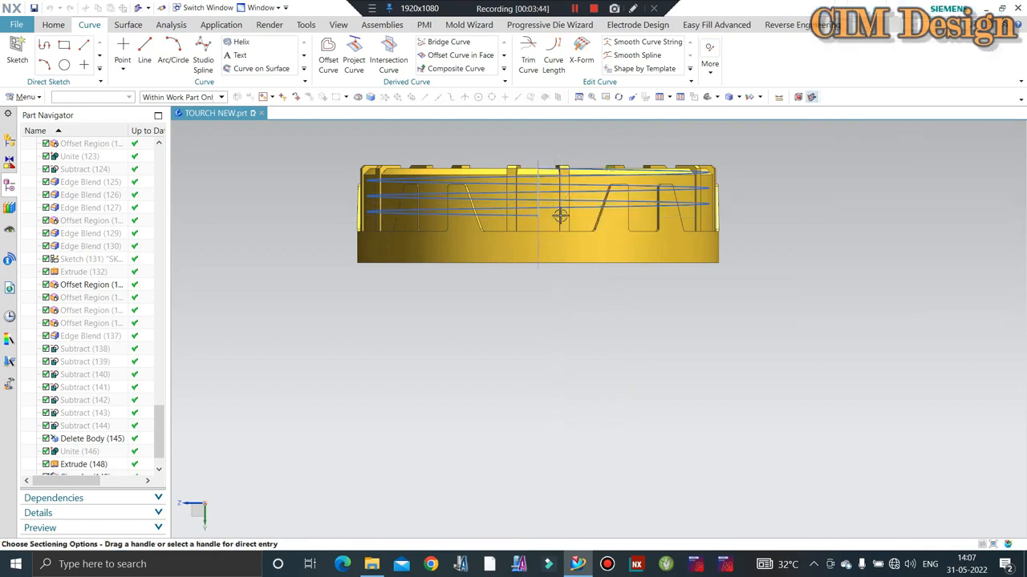
{"action": "key", "text": "ctrl+h"}
{"action": "middle_click_drag", "start_coordinate": [556, 217], "coordinate": [518, 262]}
{"action": "scroll", "coordinate": [530, 200], "scroll_direction": "up", "scroll_amount": 5}
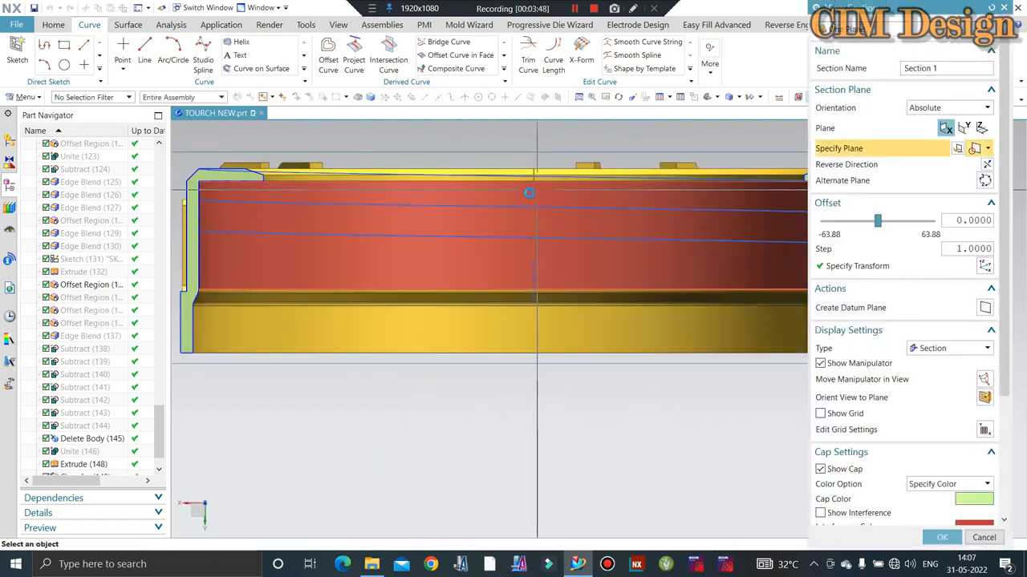
{"action": "scroll", "coordinate": [529, 192], "scroll_direction": "down", "scroll_amount": 3}
{"action": "key", "text": "Escape"}
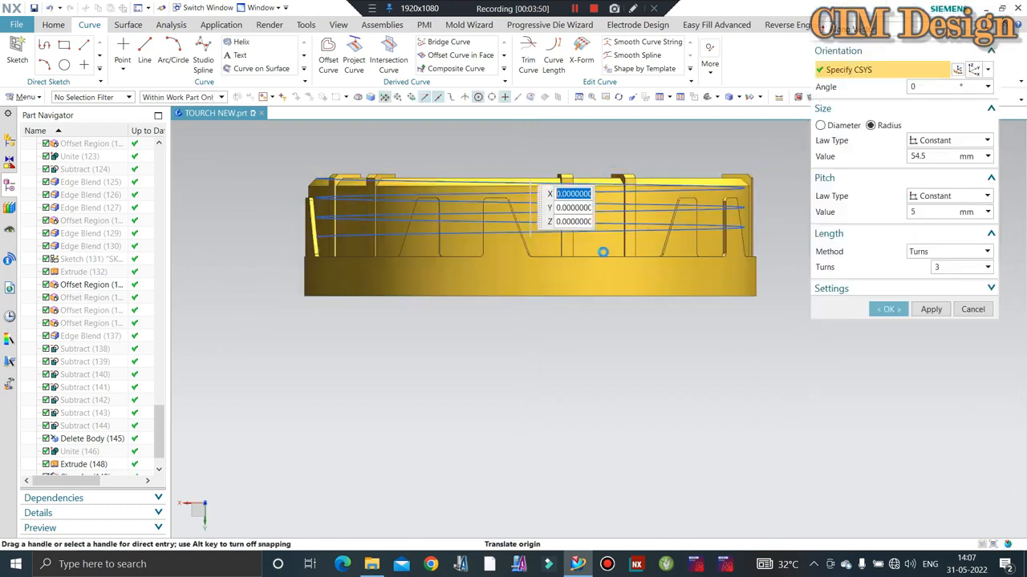
Step: Move the helix origin 5 mm along the ZC axis
{"action": "left_click", "coordinate": [531, 239]}
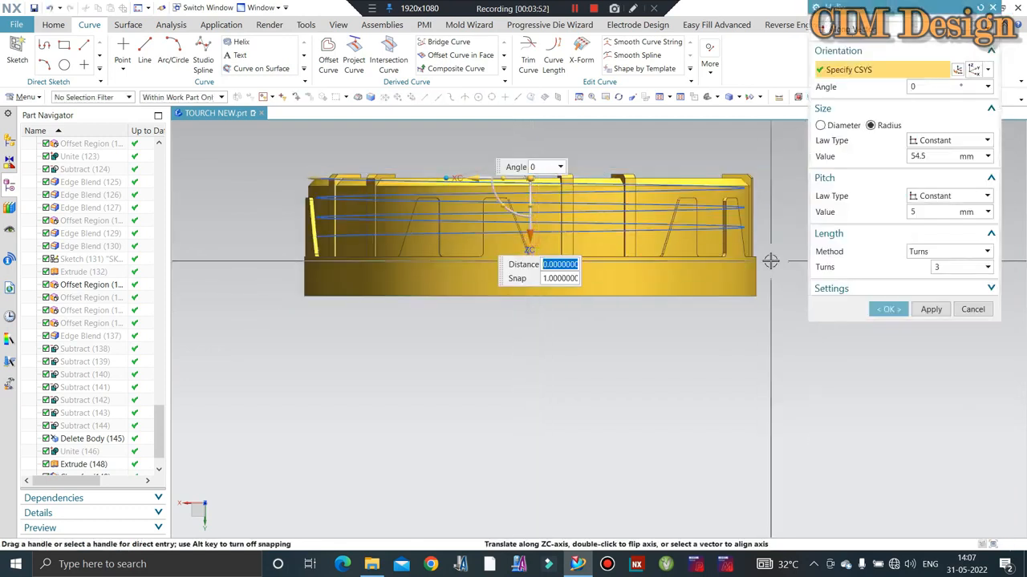
{"action": "type", "text": "5"}
{"action": "key", "text": "Return"}
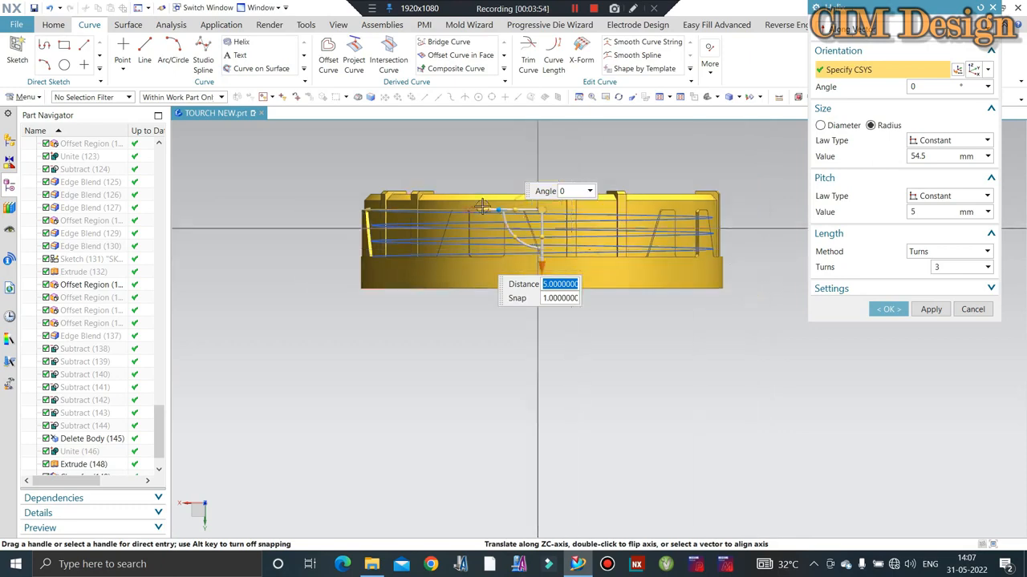
Step: Set the helix pitch to 4 mm and create the right-hand helix on the ring's inner wall
{"action": "middle_click_drag", "start_coordinate": [474, 182], "coordinate": [434, 170]}
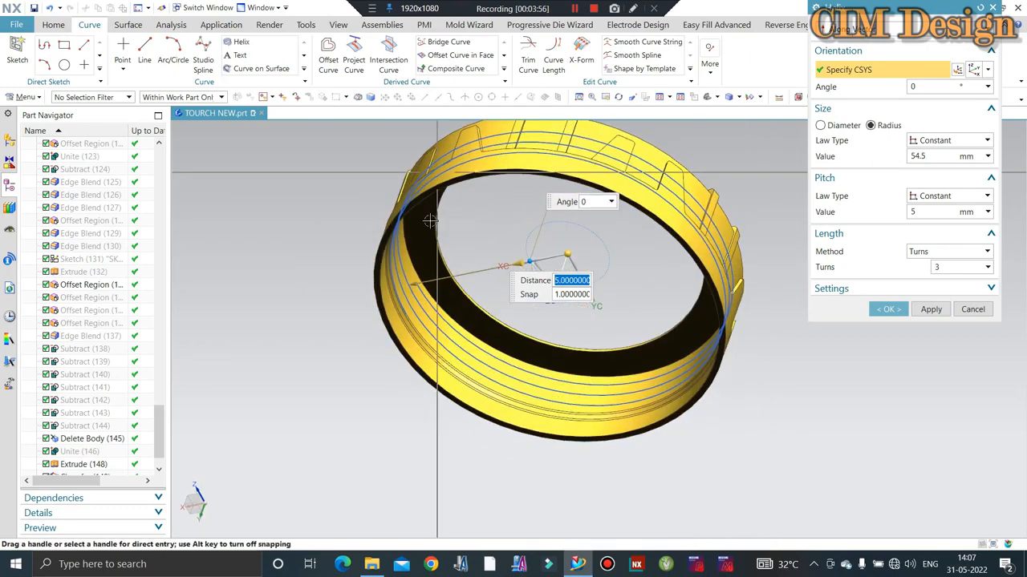
{"action": "scroll", "coordinate": [423, 287], "scroll_direction": "up", "scroll_amount": 5}
{"action": "scroll", "coordinate": [659, 265], "scroll_direction": "down", "scroll_amount": 2}
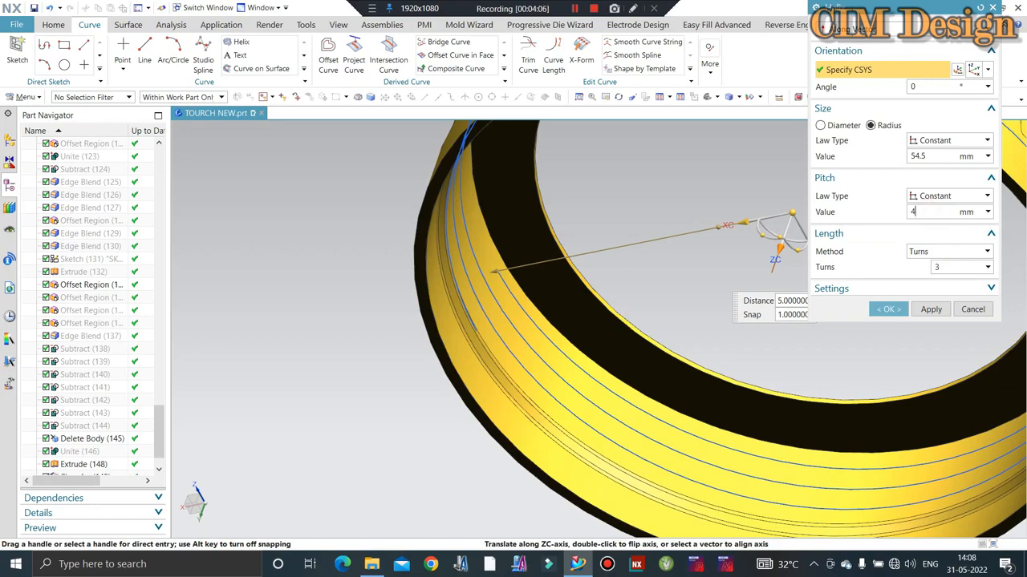
{"action": "key", "text": "Return"}
{"action": "scroll", "coordinate": [449, 366], "scroll_direction": "down", "scroll_amount": 3}
{"action": "middle_click_drag", "start_coordinate": [449, 366], "coordinate": [509, 293]}
{"action": "scroll", "coordinate": [510, 293], "scroll_direction": "up", "scroll_amount": 6}
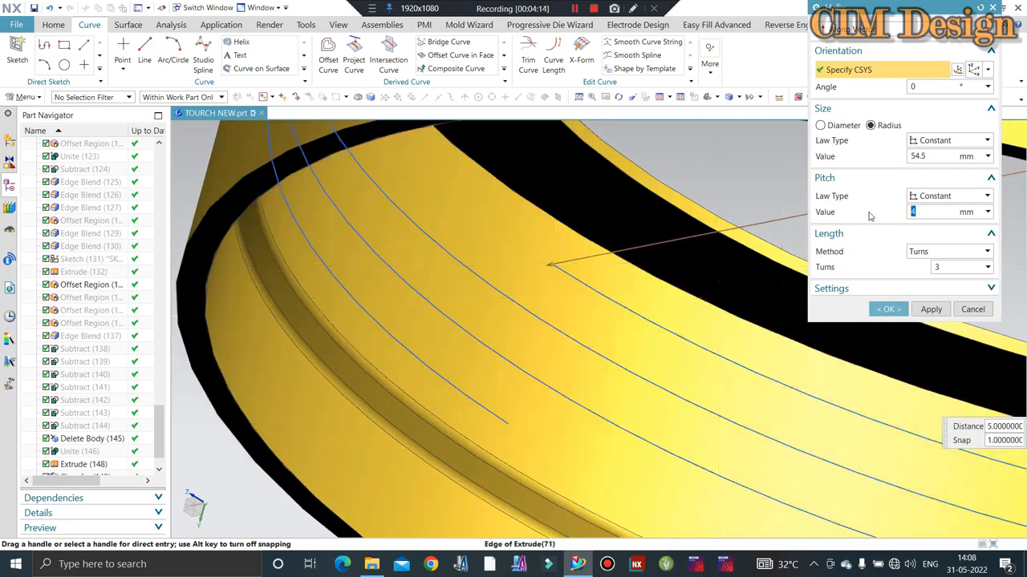
{"action": "scroll", "coordinate": [497, 282], "scroll_direction": "down", "scroll_amount": 3}
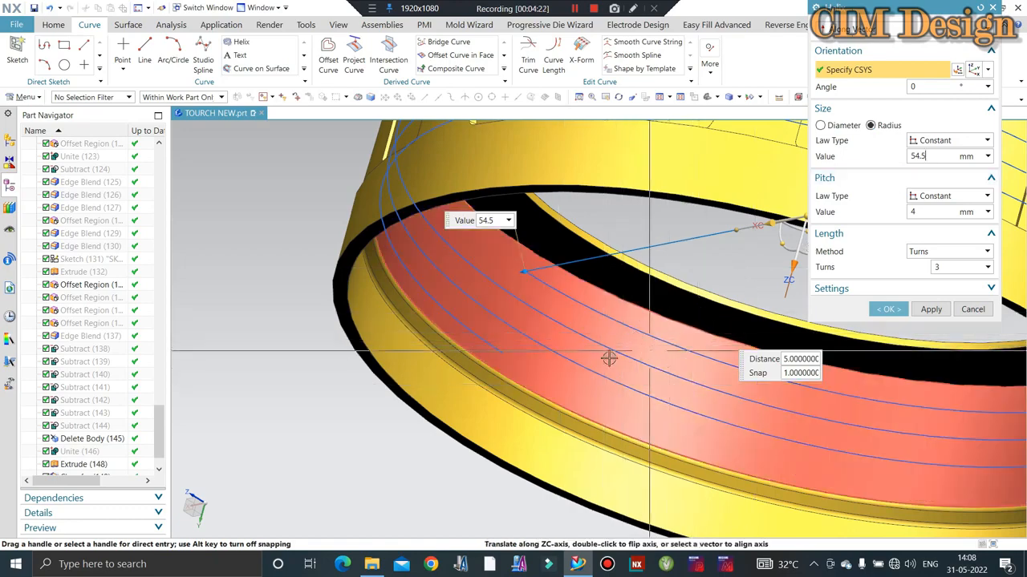
{"action": "scroll", "coordinate": [610, 361], "scroll_direction": "down", "scroll_amount": 3}
{"action": "middle_click_drag", "start_coordinate": [509, 393], "coordinate": [530, 377]}
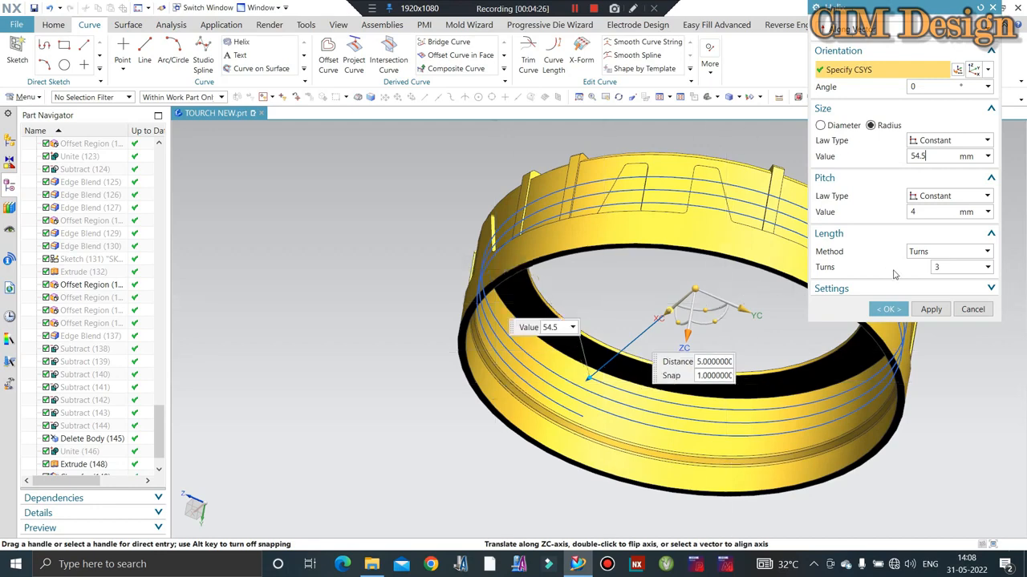
{"action": "left_click", "coordinate": [863, 294]}
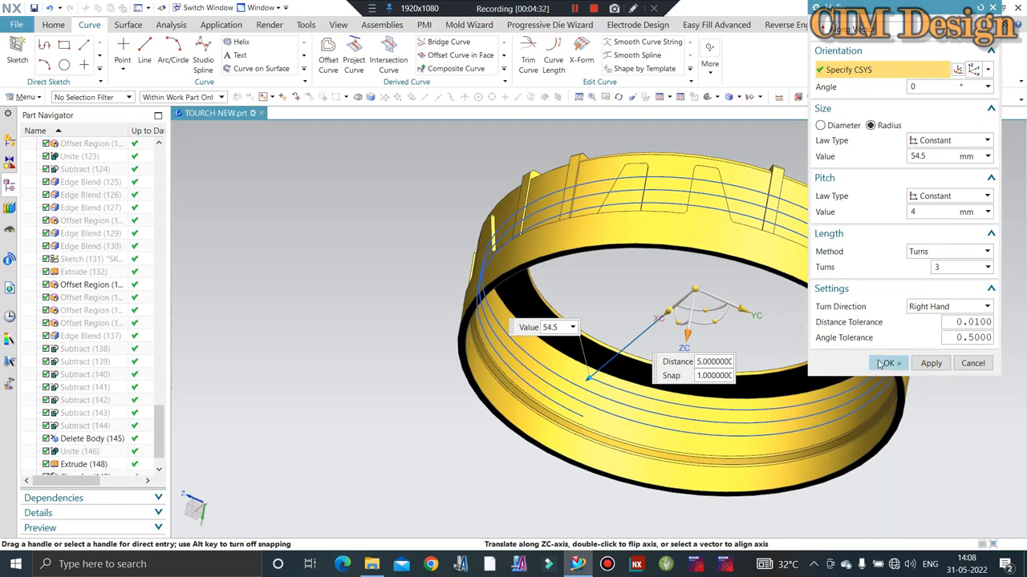
{"action": "left_click", "coordinate": [882, 363]}
Step: Examine the position of the helix turns and ends relative to the step on the ring's inner wall
{"action": "middle_click_drag", "start_coordinate": [532, 360], "coordinate": [653, 385]}
{"action": "key", "text": "F8"}
{"action": "scroll", "coordinate": [655, 325], "scroll_direction": "up", "scroll_amount": 2}
{"action": "middle_click_drag", "start_coordinate": [655, 325], "coordinate": [556, 392]}
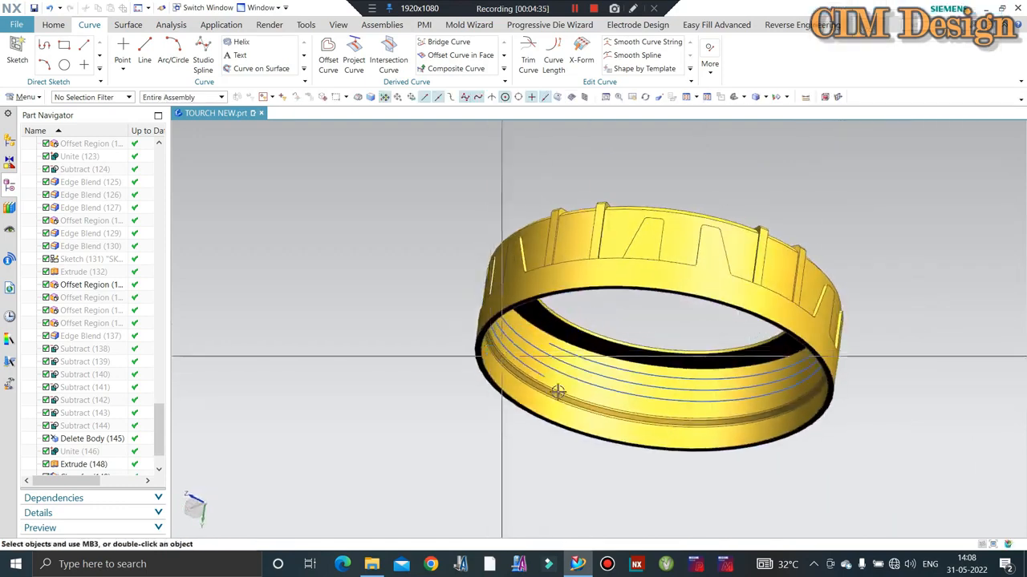
{"action": "scroll", "coordinate": [555, 388], "scroll_direction": "up", "scroll_amount": 4}
{"action": "scroll", "coordinate": [550, 321], "scroll_direction": "up", "scroll_amount": 1}
{"action": "scroll", "coordinate": [522, 358], "scroll_direction": "up", "scroll_amount": 1}
{"action": "scroll", "coordinate": [522, 358], "scroll_direction": "down", "scroll_amount": 1}
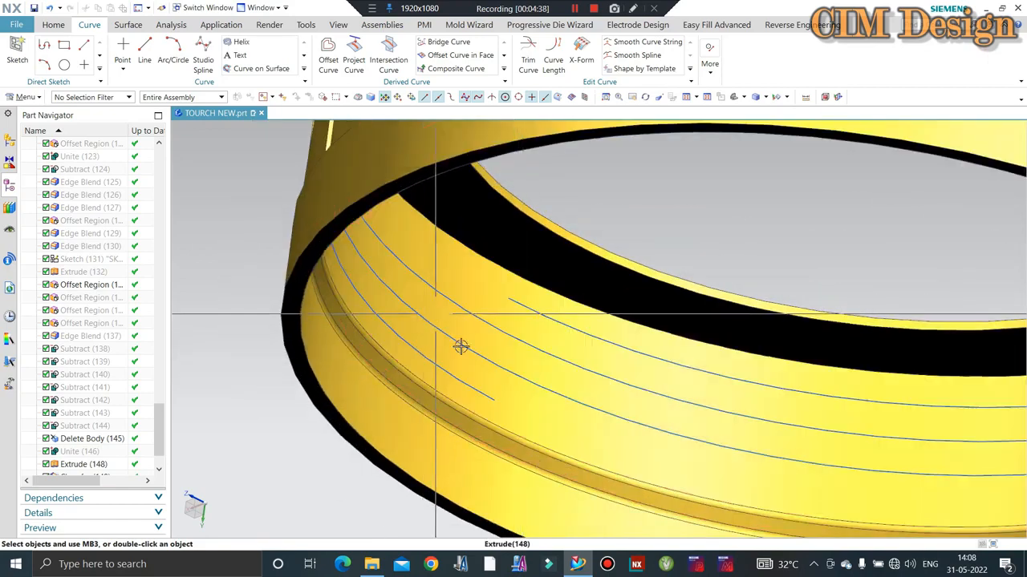
{"action": "scroll", "coordinate": [369, 201], "scroll_direction": "down", "scroll_amount": 2}
{"action": "scroll", "coordinate": [377, 201], "scroll_direction": "down", "scroll_amount": 1}
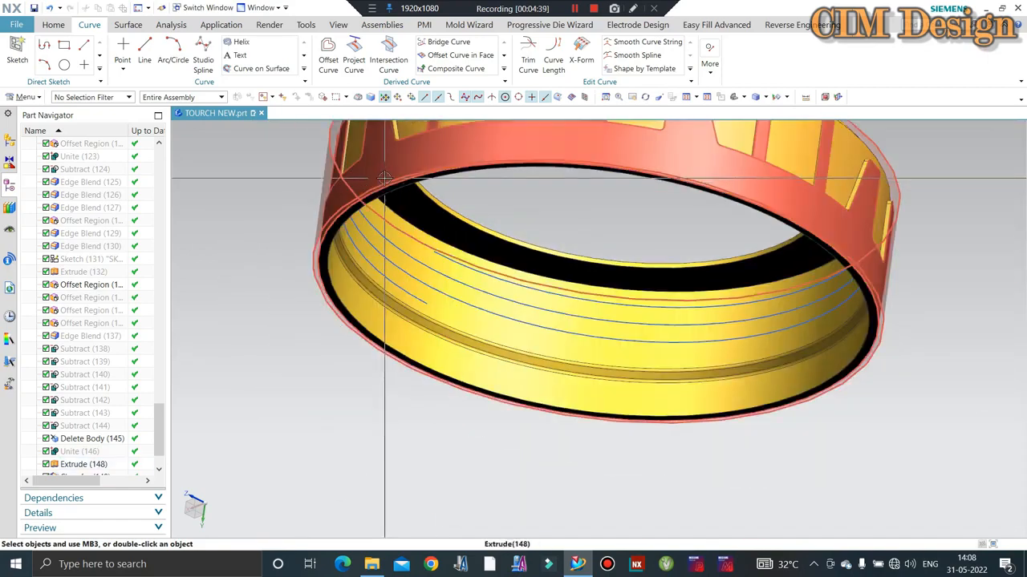
Step: Restrict selection to solid bodies and hide the yellow ring, leaving only the helix displayed
{"action": "left_click", "coordinate": [108, 97]}
{"action": "left_click", "coordinate": [92, 236]}
{"action": "left_click", "coordinate": [476, 166]}
{"action": "key", "text": "ctrl+b"}
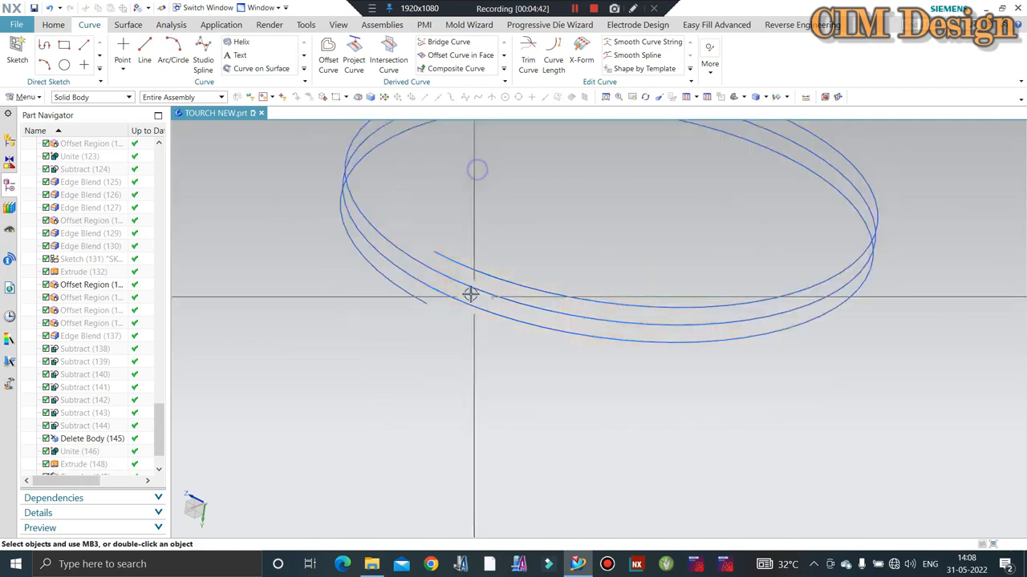
Step: Shorten the helix at its start by about 31 mm with Curve Length
{"action": "middle_click_drag", "start_coordinate": [472, 294], "coordinate": [520, 329]}
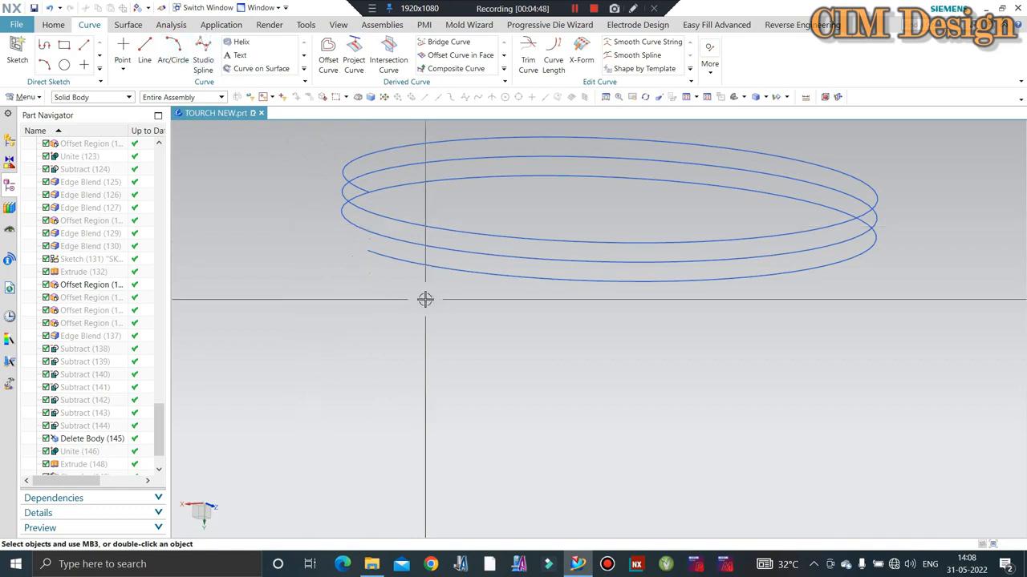
{"action": "middle_click_drag", "start_coordinate": [399, 273], "coordinate": [376, 201]}
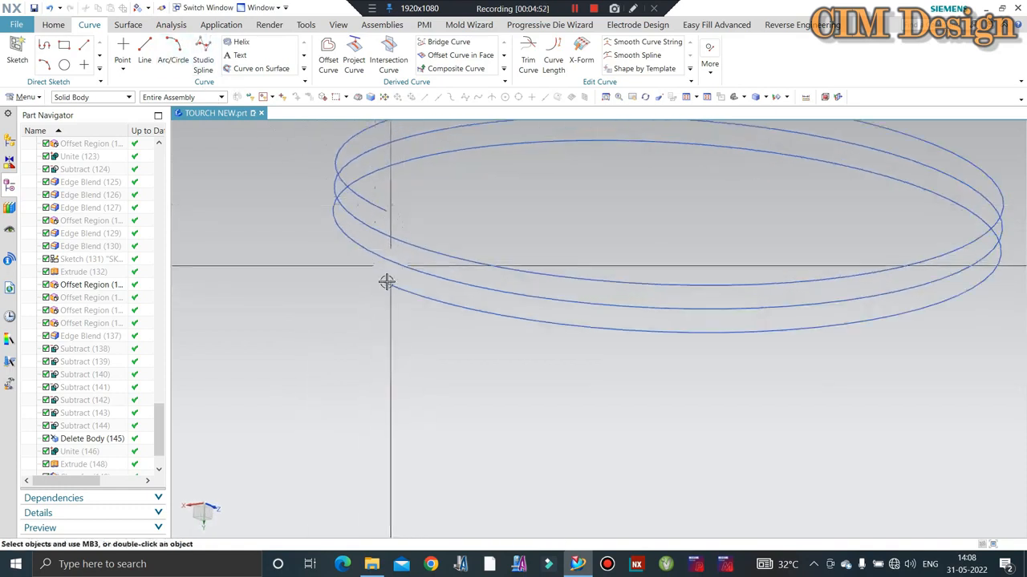
{"action": "scroll", "coordinate": [393, 273], "scroll_direction": "up", "scroll_amount": 2}
{"action": "scroll", "coordinate": [392, 292], "scroll_direction": "down", "scroll_amount": 3}
{"action": "scroll", "coordinate": [378, 213], "scroll_direction": "up", "scroll_amount": 3}
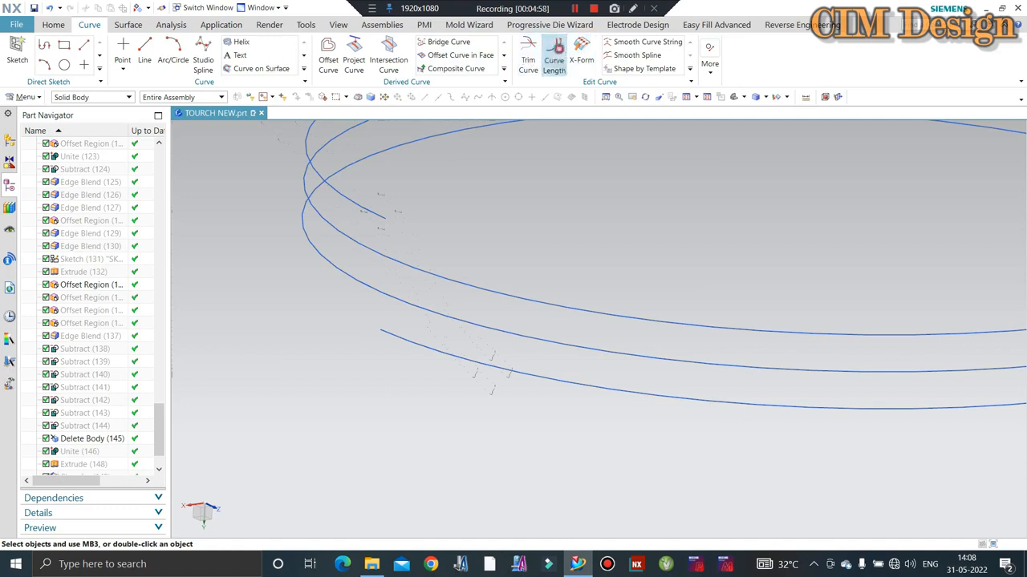
{"action": "left_click", "coordinate": [554, 58]}
{"action": "left_click", "coordinate": [381, 331]}
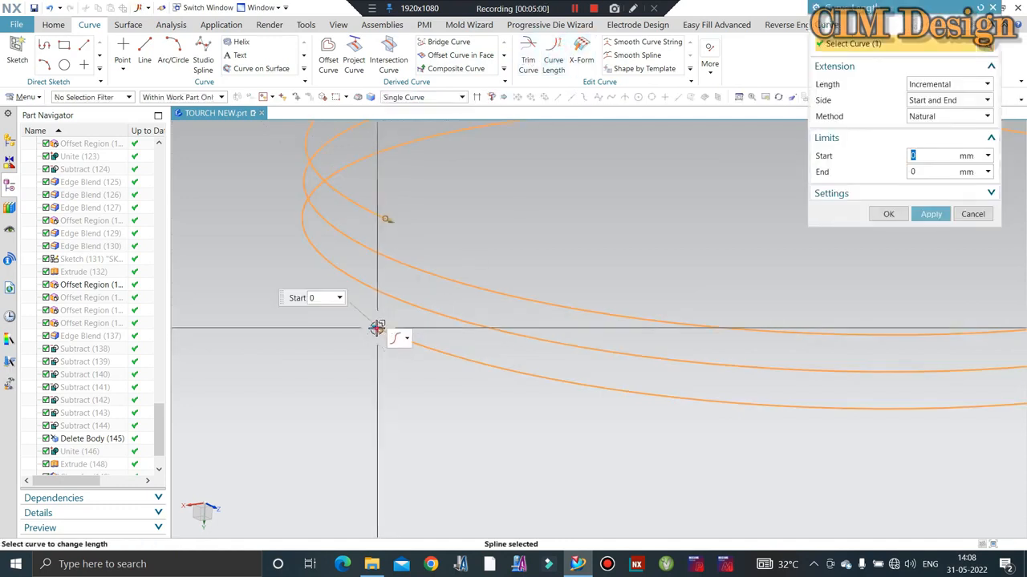
{"action": "left_click_drag", "start_coordinate": [377, 328], "coordinate": [599, 386]}
{"action": "middle_click", "coordinate": [598, 386]}
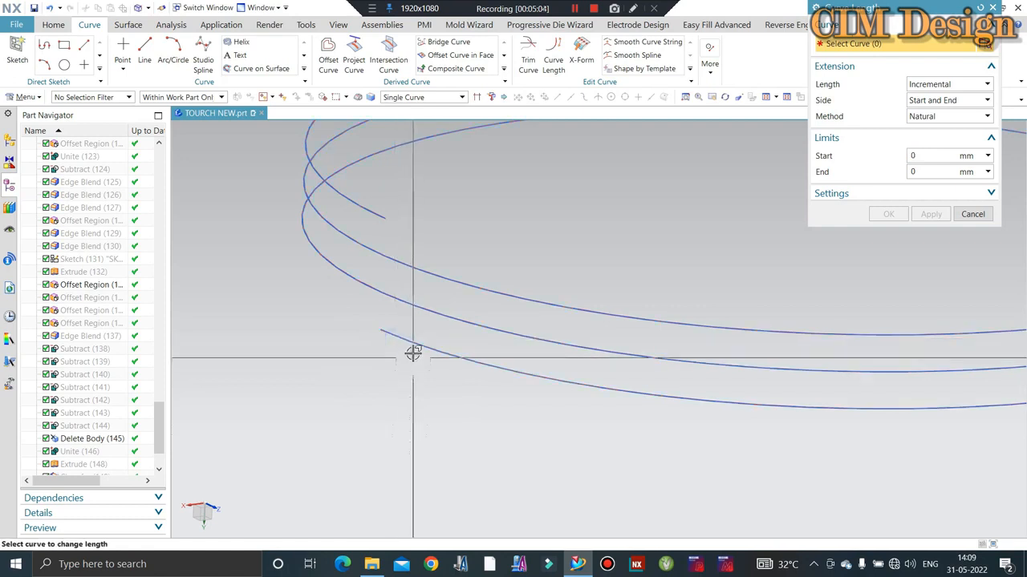
{"action": "key", "text": "Escape"}
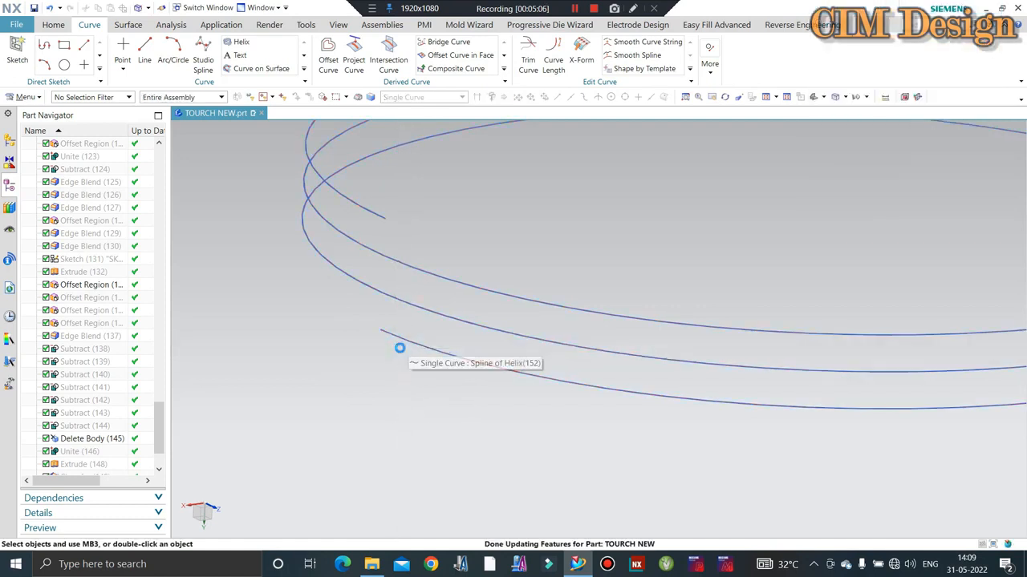
Step: Edit the helix's Curve Length feature so that its extension is defined by total length
{"action": "scroll", "coordinate": [80, 418], "scroll_direction": "down", "scroll_amount": 2}
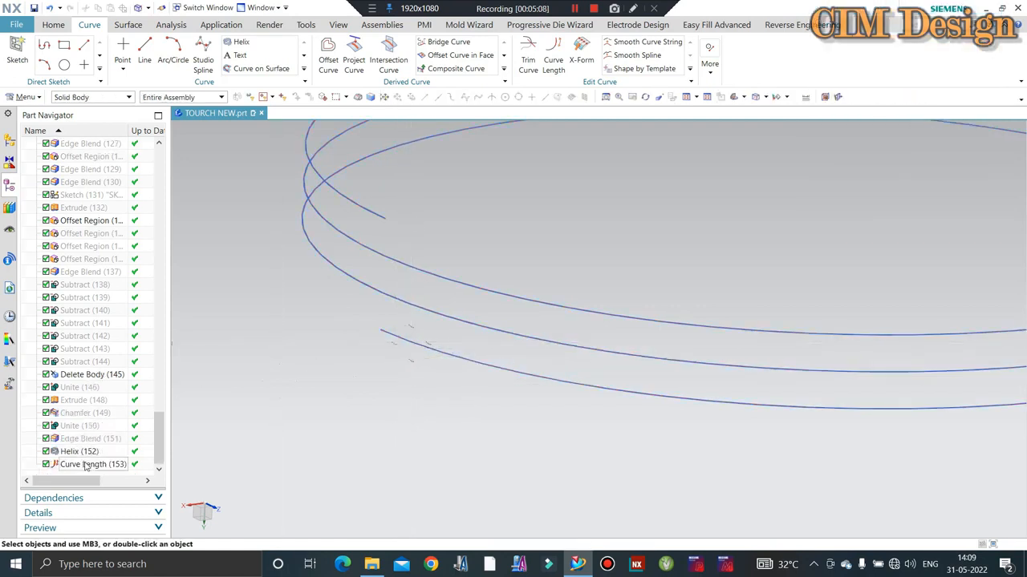
{"action": "double_click", "coordinate": [84, 463]}
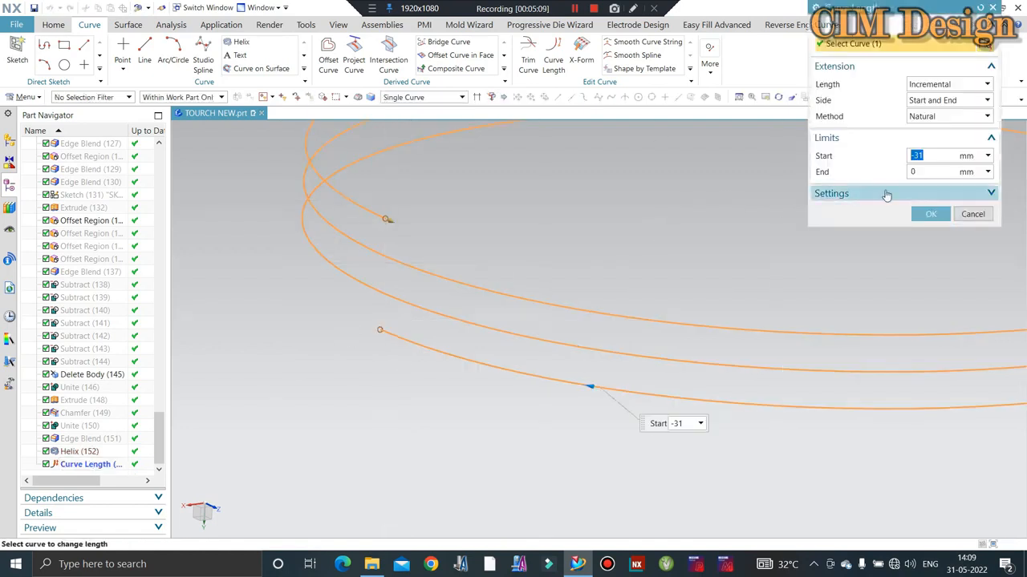
{"action": "left_click", "coordinate": [886, 195]}
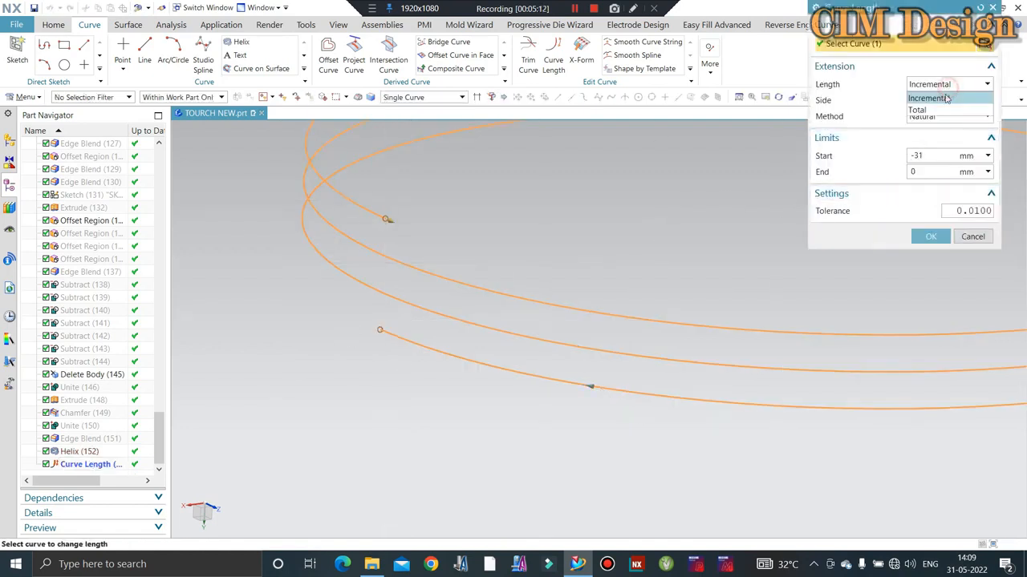
{"action": "left_click", "coordinate": [939, 109]}
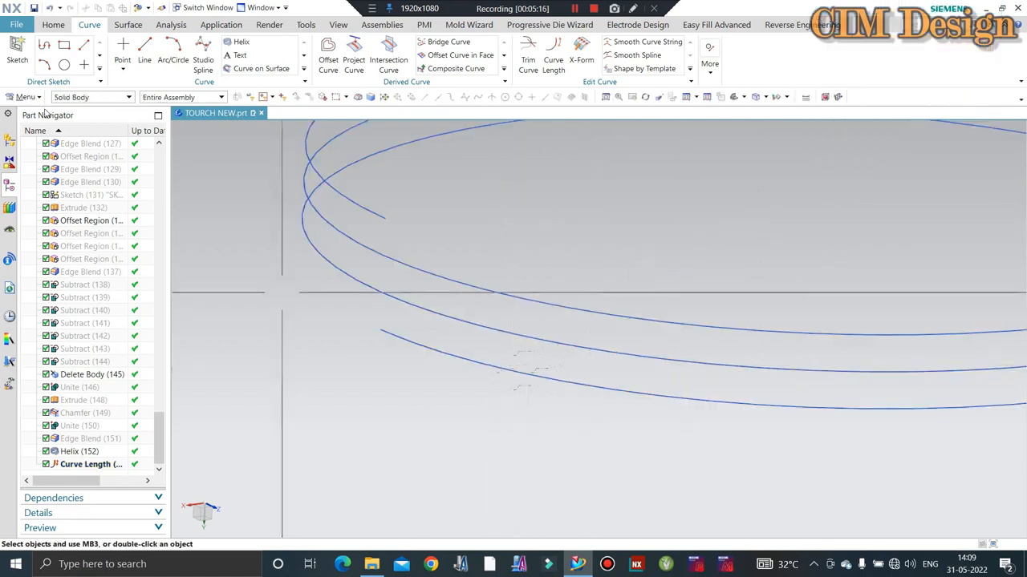
Step: Remove the solid-body selection filter so the helix curve can be selected
{"action": "left_click", "coordinate": [80, 97]}
{"action": "left_click", "coordinate": [81, 110]}
{"action": "left_click", "coordinate": [449, 356]}
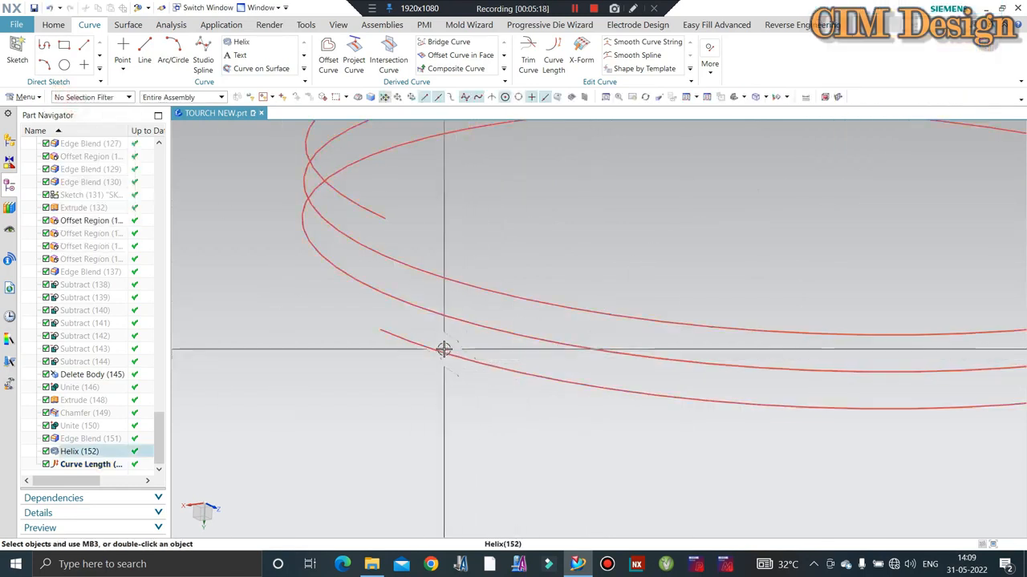
{"action": "key", "text": "Escape"}
{"action": "left_click", "coordinate": [403, 339]}
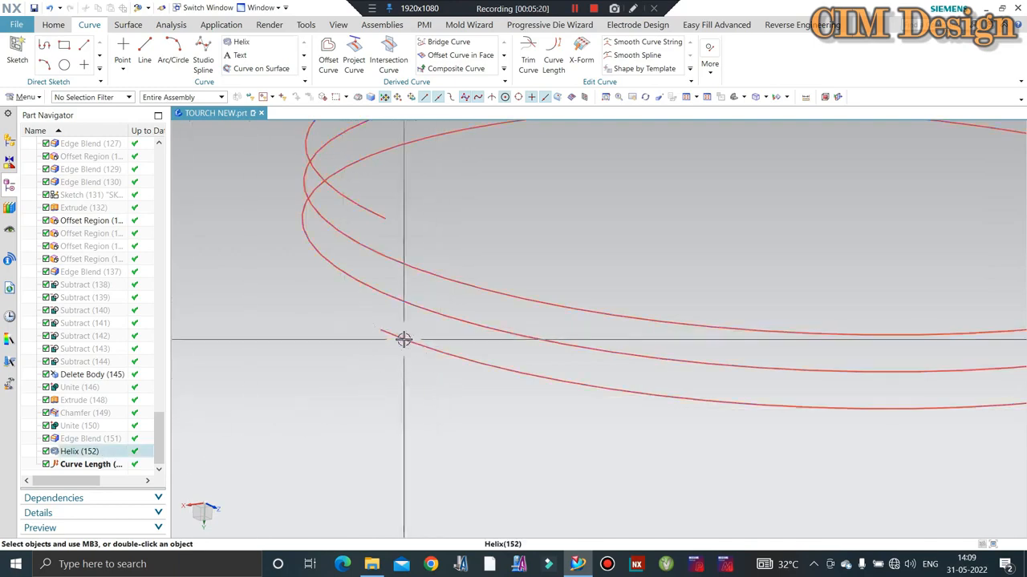
{"action": "key", "text": "ctrl+shift+k"}
{"action": "scroll", "coordinate": [454, 321], "scroll_direction": "down", "scroll_amount": 5}
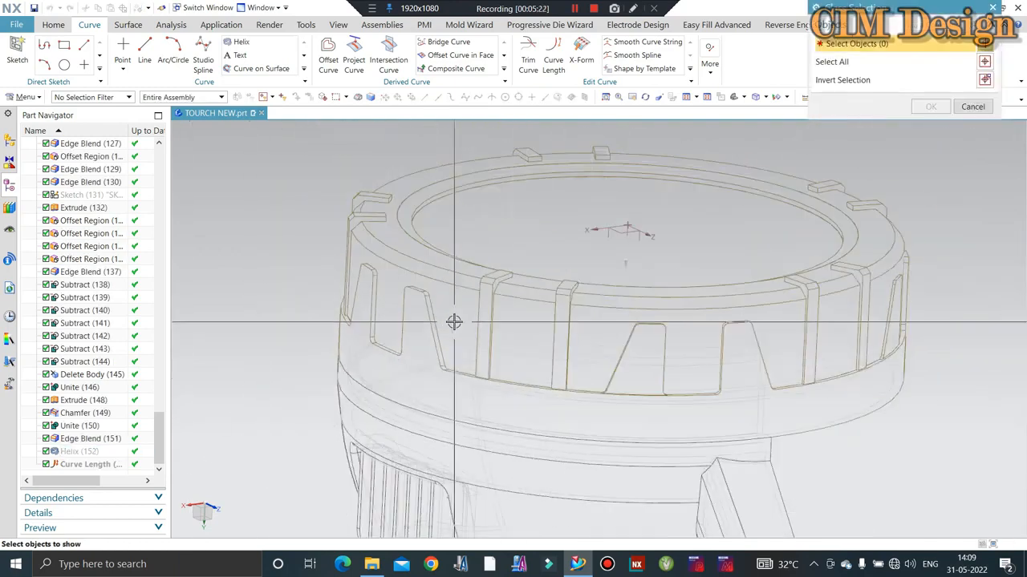
{"action": "middle_click_drag", "start_coordinate": [454, 321], "coordinate": [409, 285]}
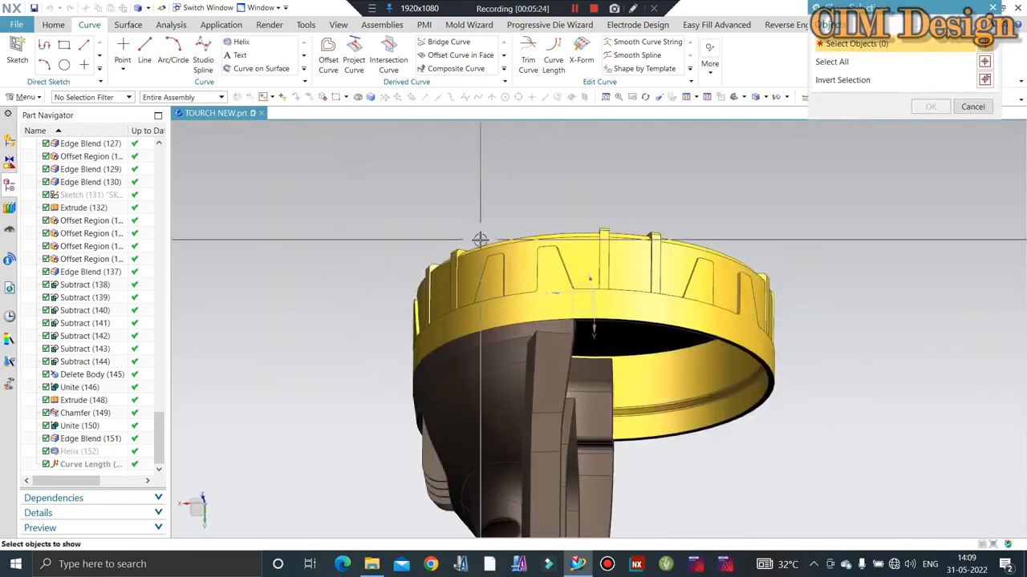
{"action": "mouse_move", "coordinate": [480, 239]}
{"action": "middle_mouse_down"}
{"action": "mouse_move", "coordinate": [513, 276]}
{"action": "mouse_move", "coordinate": [428, 344]}
{"action": "mouse_move", "coordinate": [465, 385]}
{"action": "mouse_move", "coordinate": [436, 372]}
{"action": "mouse_move", "coordinate": [440, 356]}
{"action": "middle_mouse_up"}
{"action": "key", "text": "Escape"}
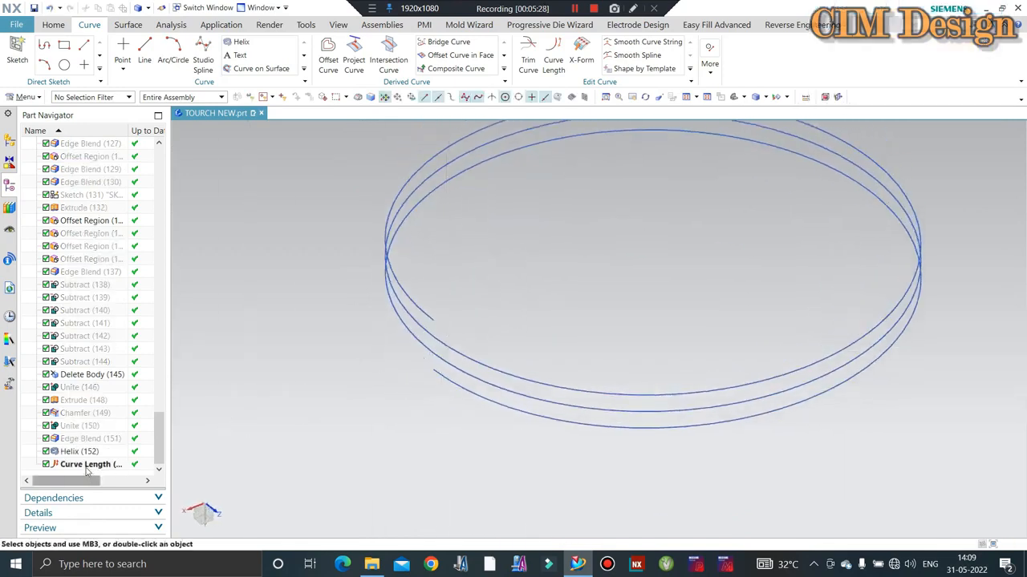
Step: Edit the Curve Length feature to shorten the helix symmetrically at both ends
{"action": "double_click", "coordinate": [87, 465]}
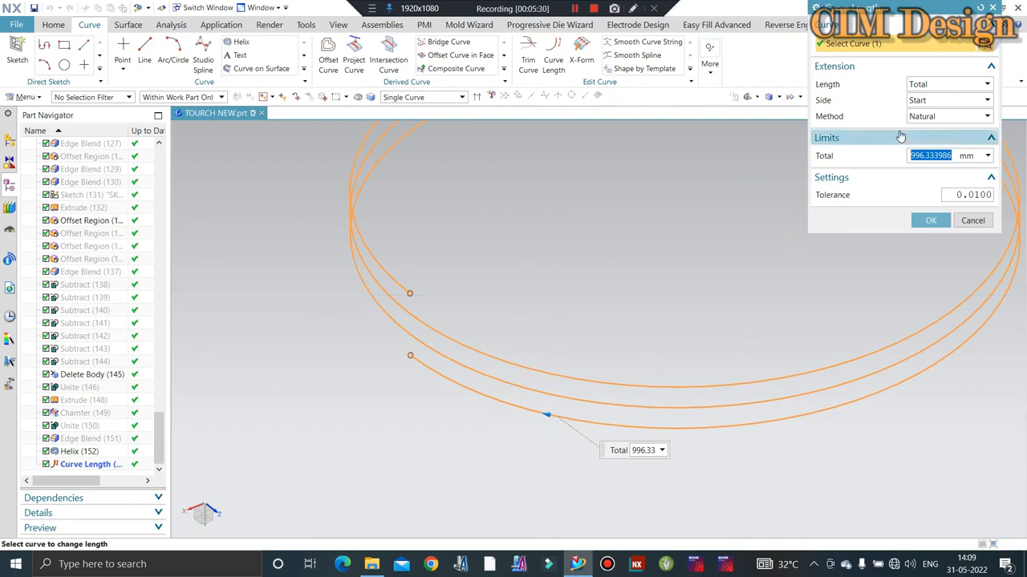
{"action": "left_click", "coordinate": [936, 84]}
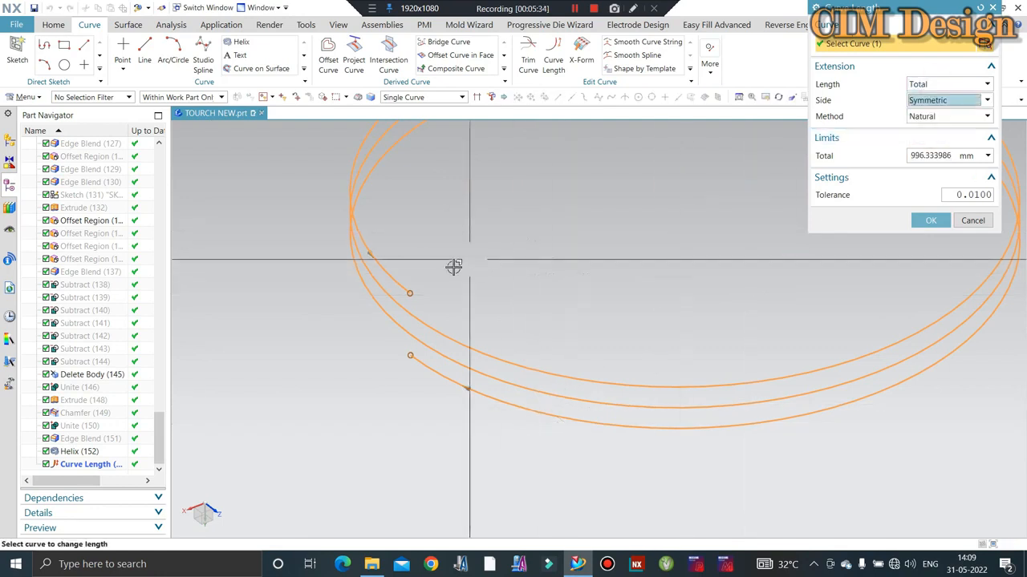
{"action": "middle_click_drag", "start_coordinate": [446, 275], "coordinate": [776, 178]}
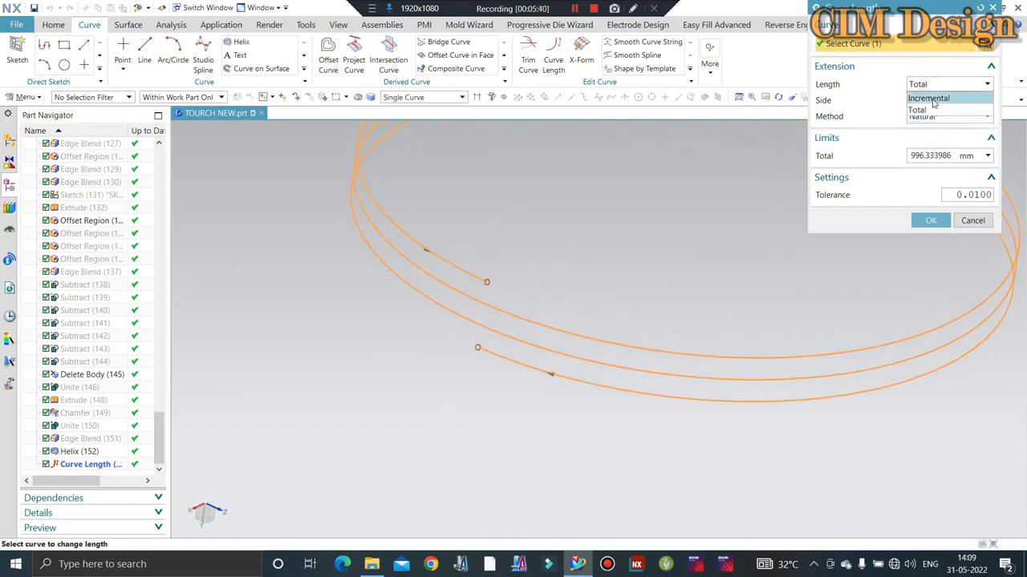
{"action": "middle_click", "coordinate": [568, 280]}
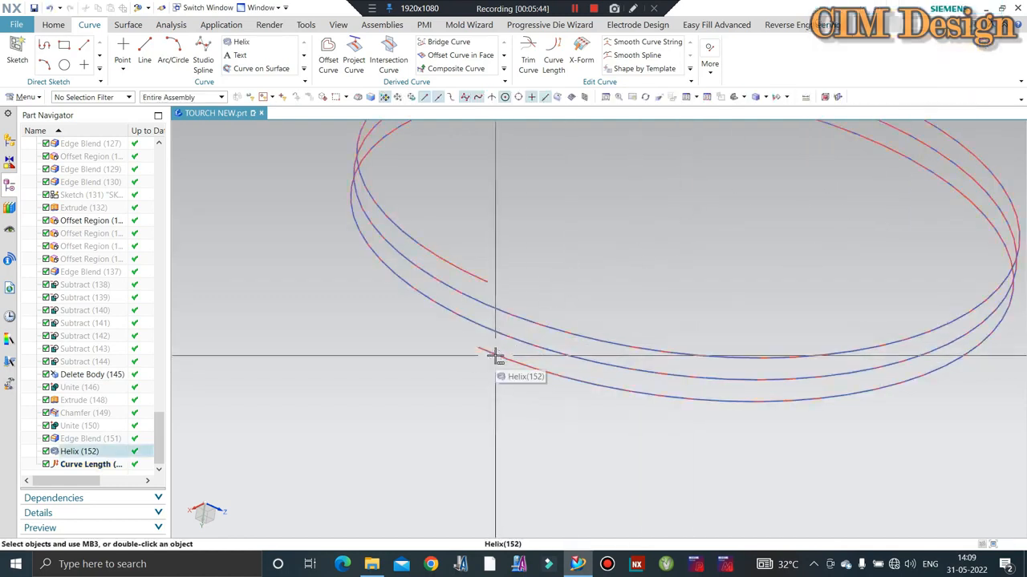
Step: Hide the original full-length helix, keeping only the shortened curve displayed
{"action": "key", "text": "ctrl+shift+i"}
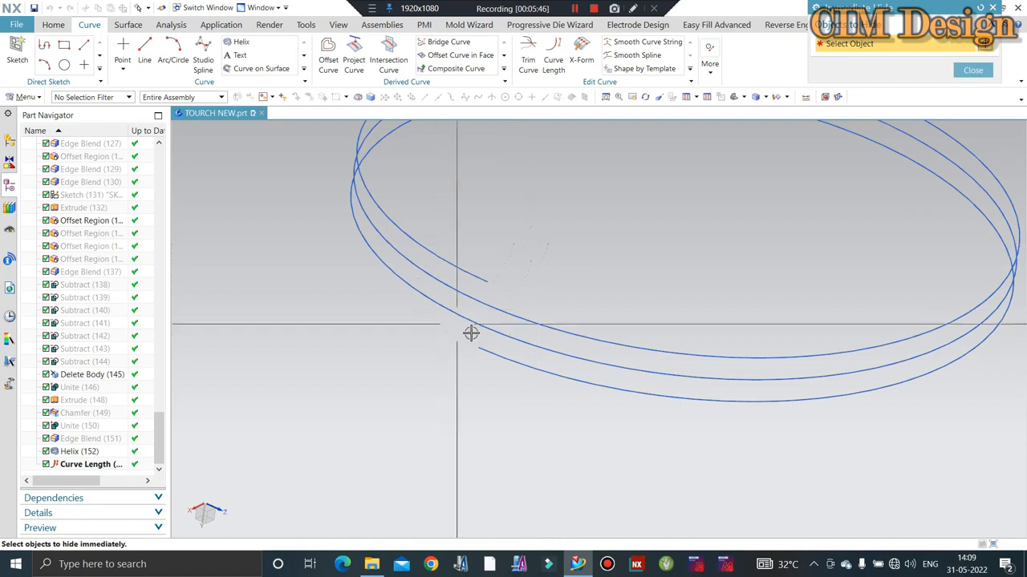
{"action": "left_click", "coordinate": [483, 343]}
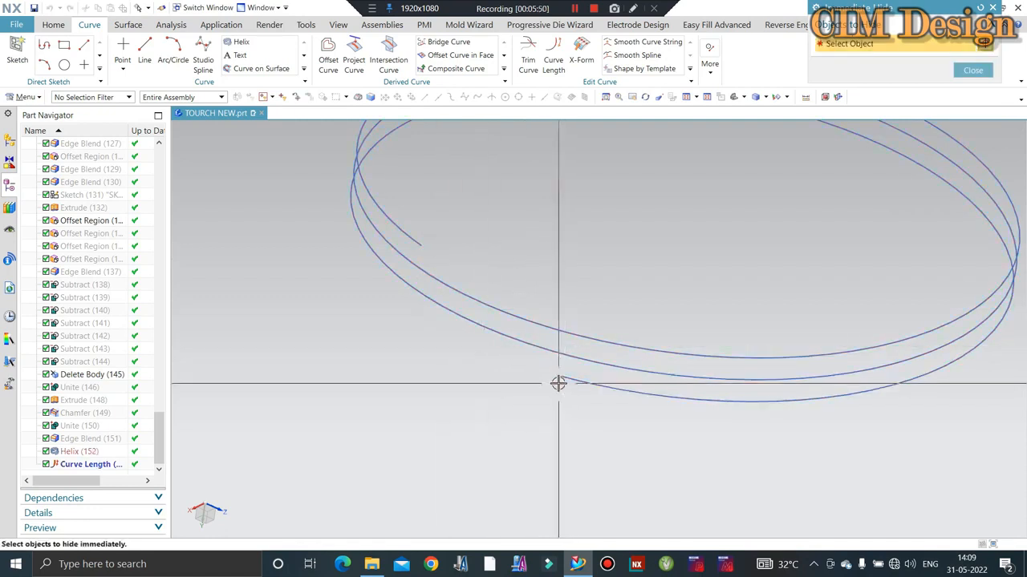
{"action": "middle_click_drag", "start_coordinate": [558, 385], "coordinate": [478, 253]}
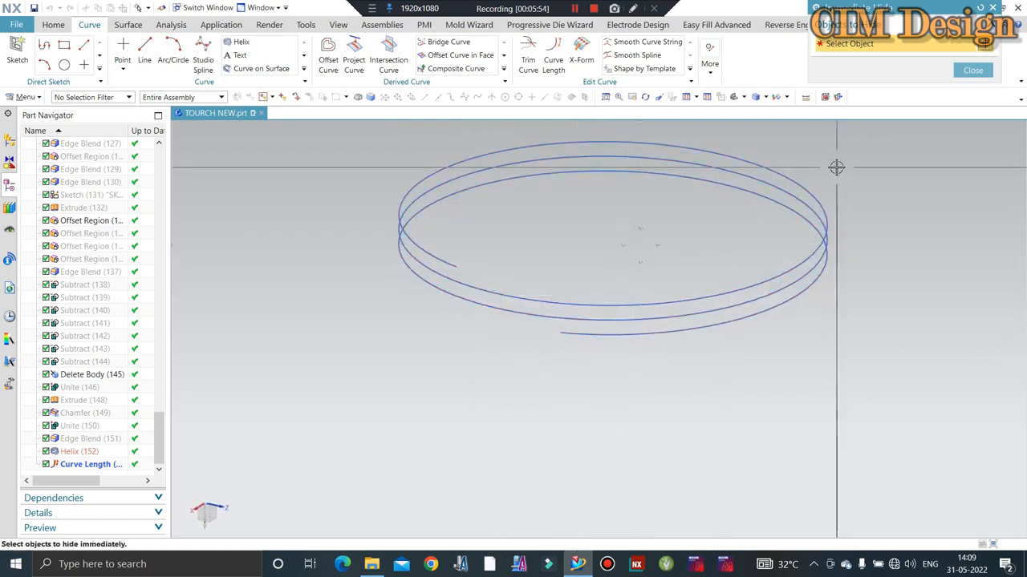
{"action": "key", "text": "Escape"}
Step: Show the hidden yellow front ring together with the shortened helix
{"action": "key", "text": "ctrl+shift+k"}
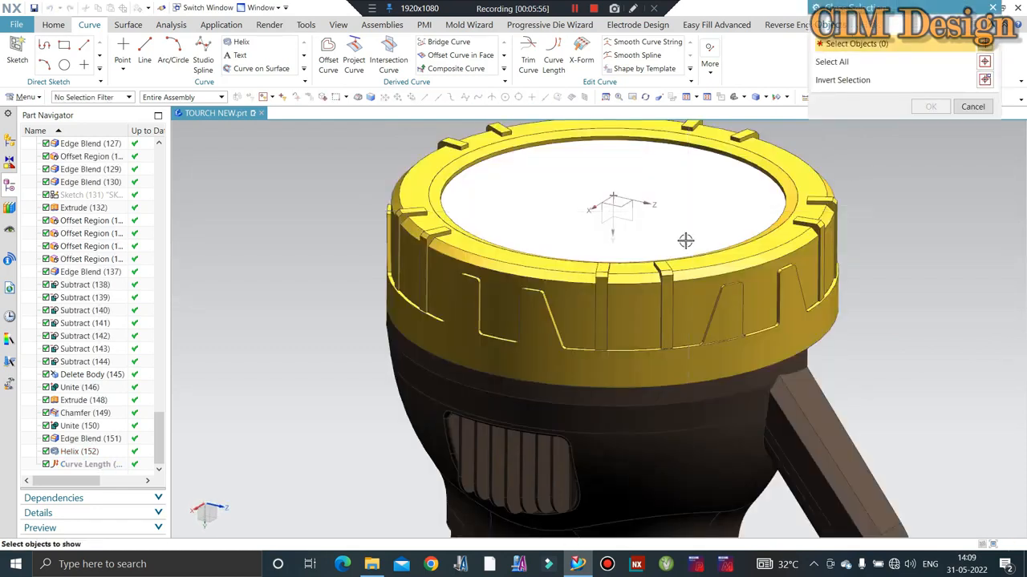
{"action": "left_click", "coordinate": [616, 307]}
{"action": "middle_click", "coordinate": [611, 302]}
Step: Create a datum plane at the end of the shortened helix nearest the step on the ring's inner wall
{"action": "middle_click_drag", "start_coordinate": [603, 293], "coordinate": [438, 340]}
{"action": "scroll", "coordinate": [541, 307], "scroll_direction": "down", "scroll_amount": 2}
{"action": "scroll", "coordinate": [541, 292], "scroll_direction": "up", "scroll_amount": 4}
{"action": "middle_click_drag", "start_coordinate": [532, 294], "coordinate": [492, 266]}
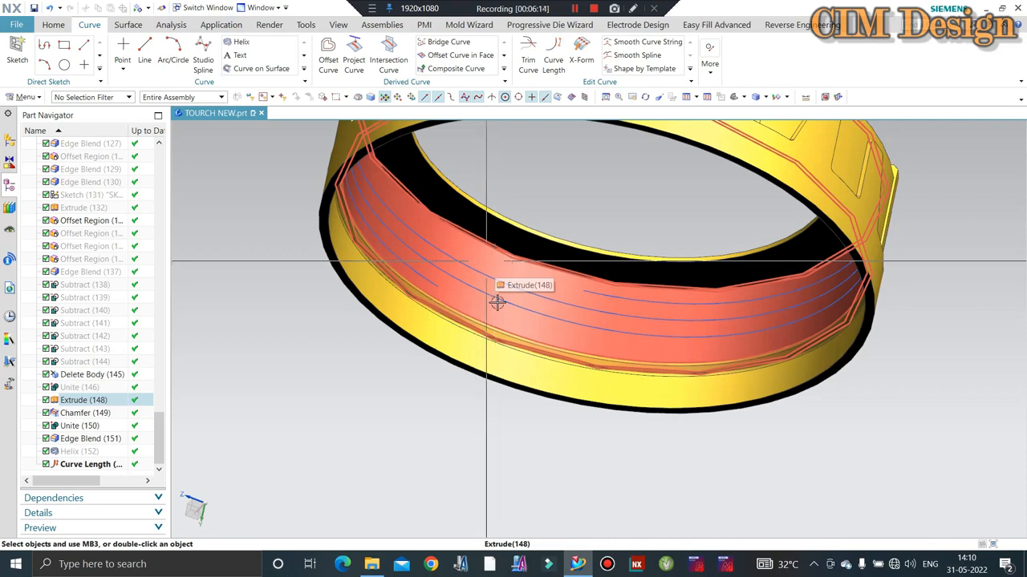
{"action": "middle_click_drag", "start_coordinate": [497, 301], "coordinate": [550, 268]}
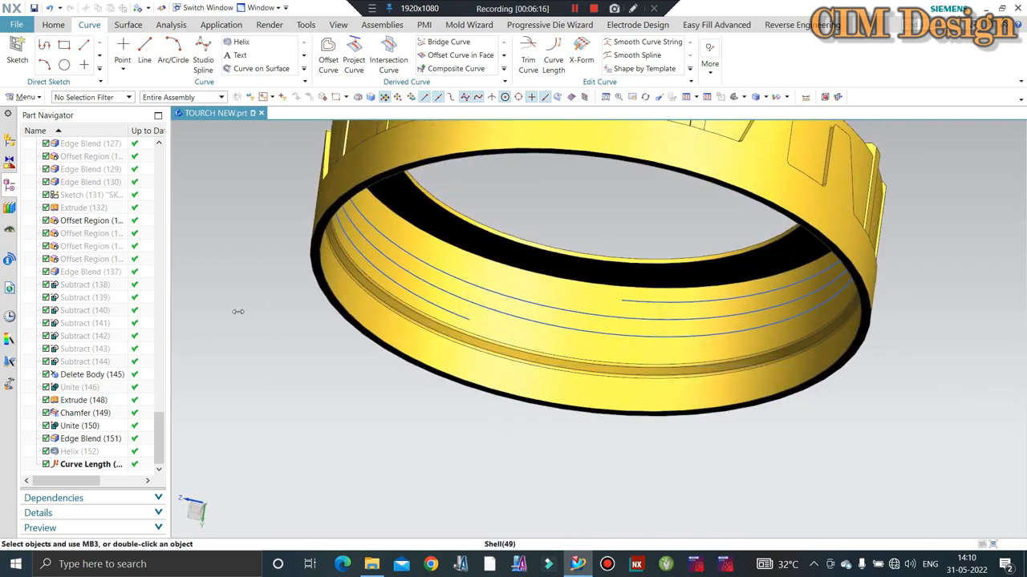
{"action": "scroll", "coordinate": [600, 276], "scroll_direction": "up", "scroll_amount": 1}
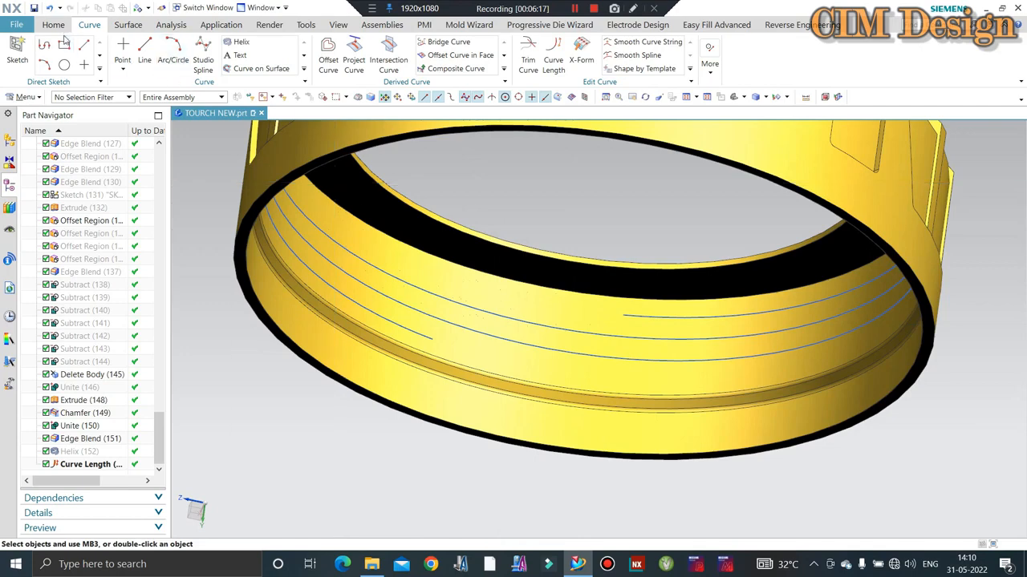
{"action": "left_click", "coordinate": [57, 25]}
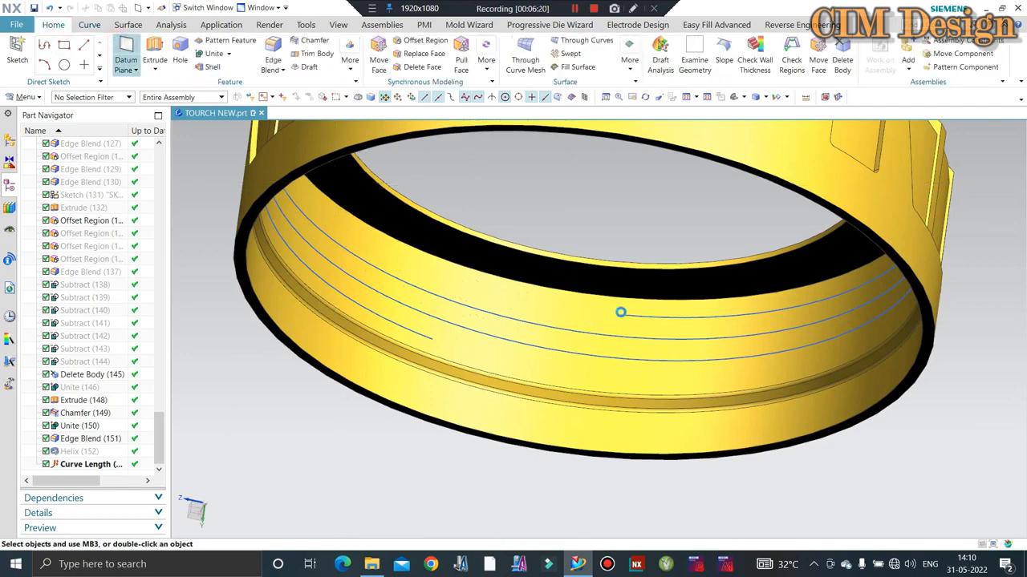
{"action": "left_click", "coordinate": [430, 340]}
{"action": "middle_click", "coordinate": [681, 281]}
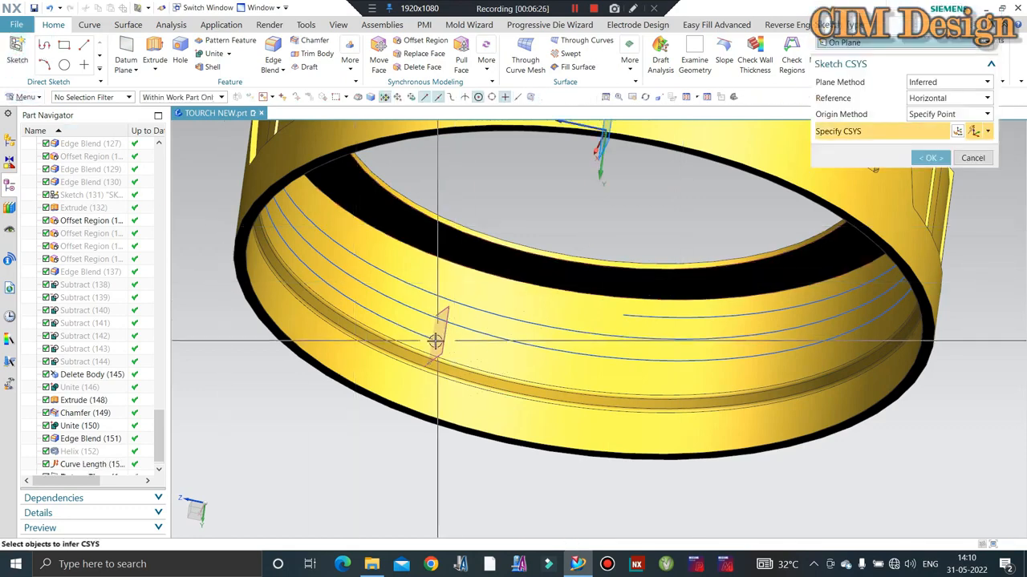
Step: Start a sketch on the new datum plane and draw a small rectangle whose side passes through the helix end
{"action": "middle_click", "coordinate": [504, 415]}
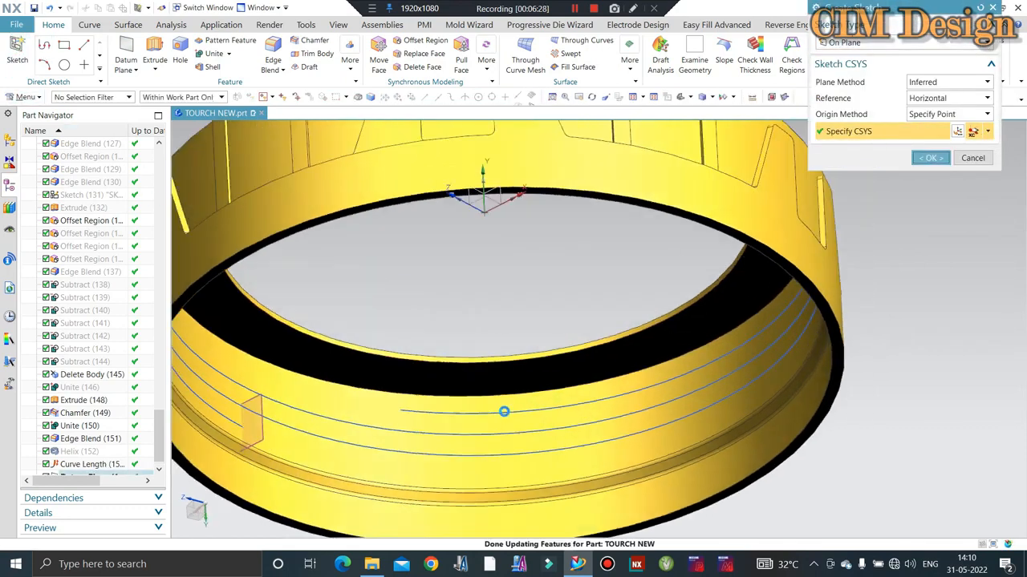
{"action": "scroll", "coordinate": [496, 313], "scroll_direction": "down", "scroll_amount": 3}
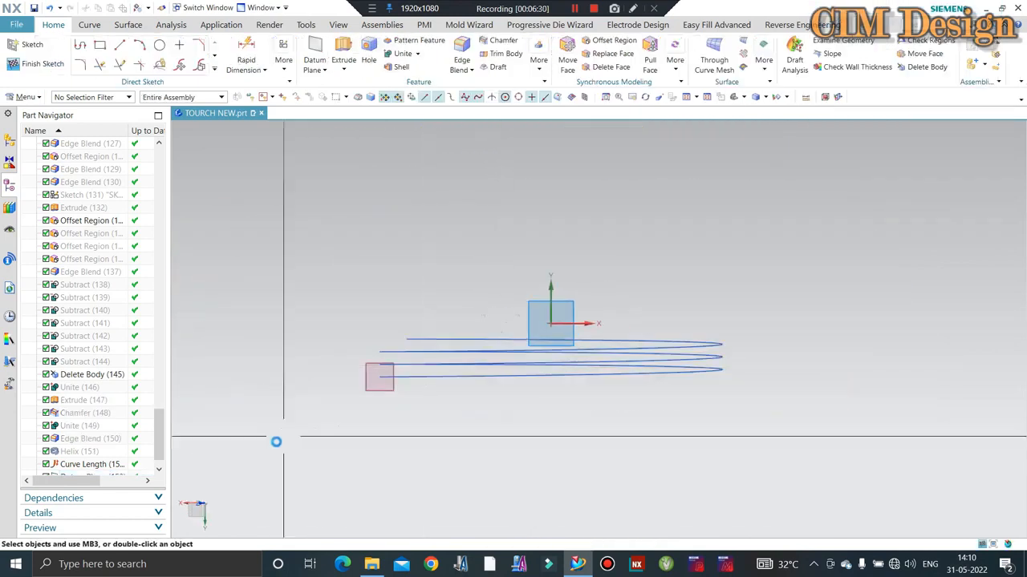
{"action": "scroll", "coordinate": [255, 447], "scroll_direction": "up", "scroll_amount": 4}
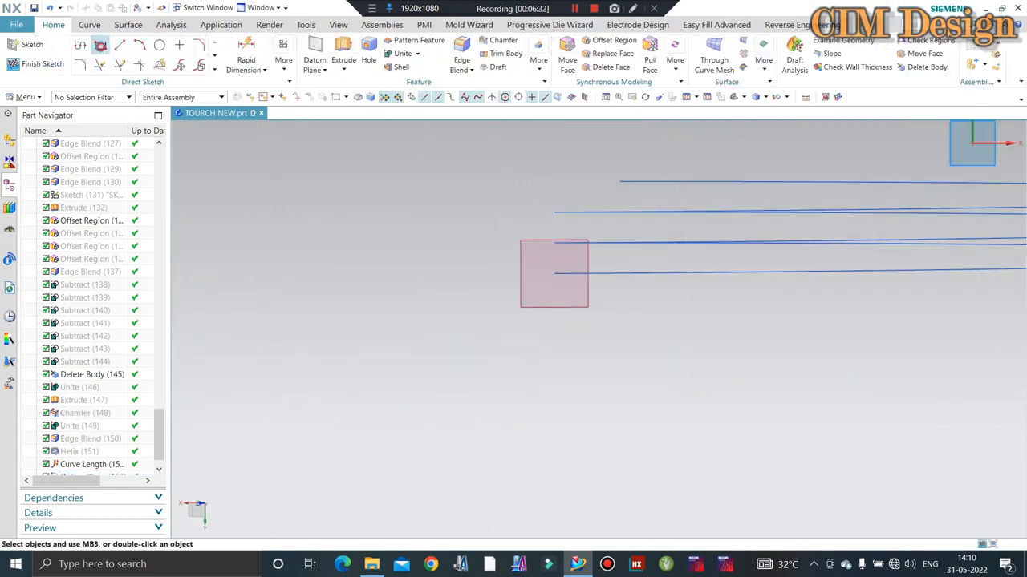
{"action": "key", "text": "r"}
{"action": "scroll", "coordinate": [567, 276], "scroll_direction": "up", "scroll_amount": 7}
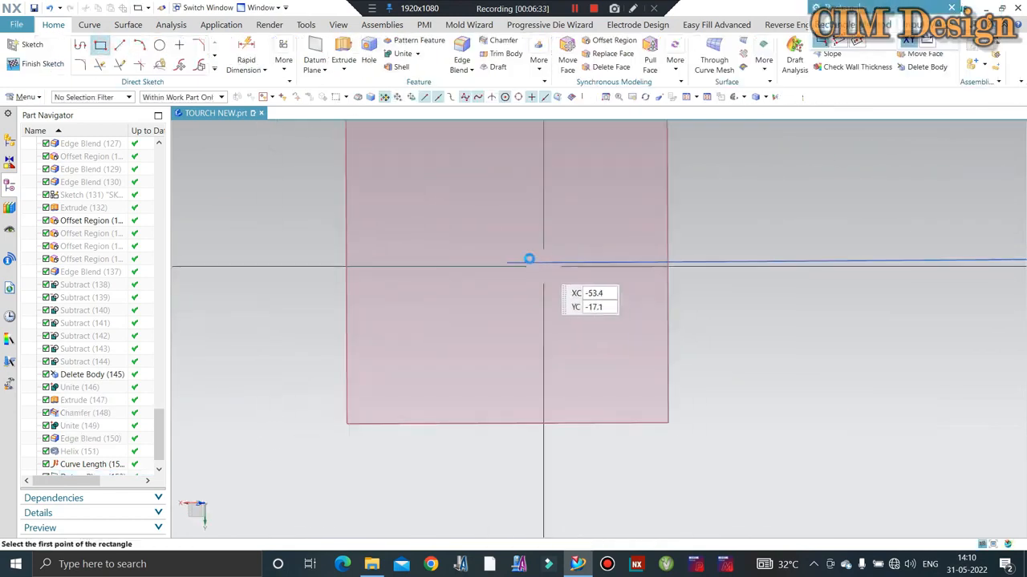
{"action": "left_click", "coordinate": [508, 232]}
{"action": "left_click", "coordinate": [563, 298]}
{"action": "key", "text": "Escape"}
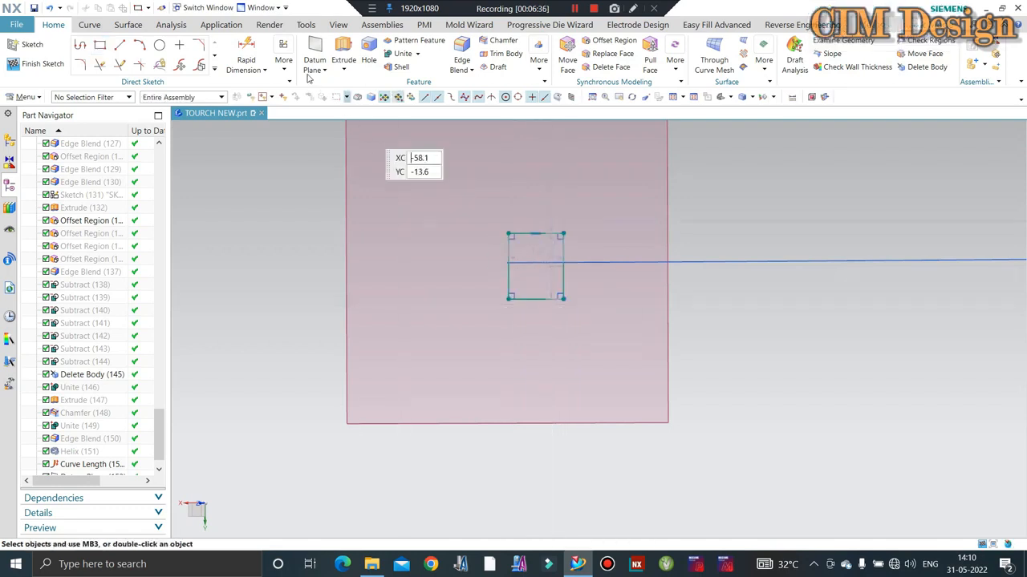
Step: Dimension the vertical distance between the helix end and the midpoint of the rectangle's nearest side as 0
{"action": "key", "text": "d"}
{"action": "scroll", "coordinate": [509, 262], "scroll_direction": "up", "scroll_amount": 1}
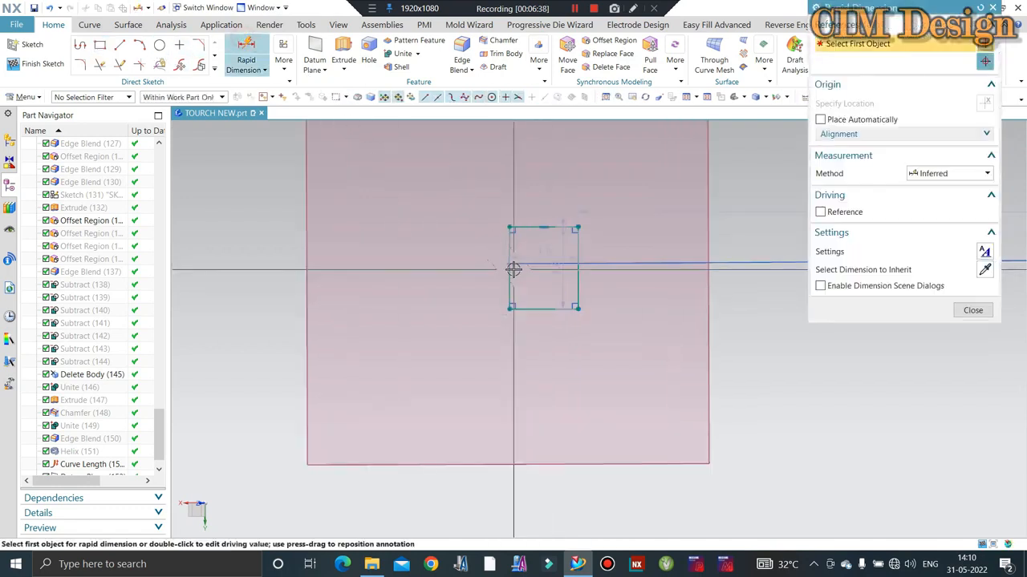
{"action": "left_click", "coordinate": [511, 264]}
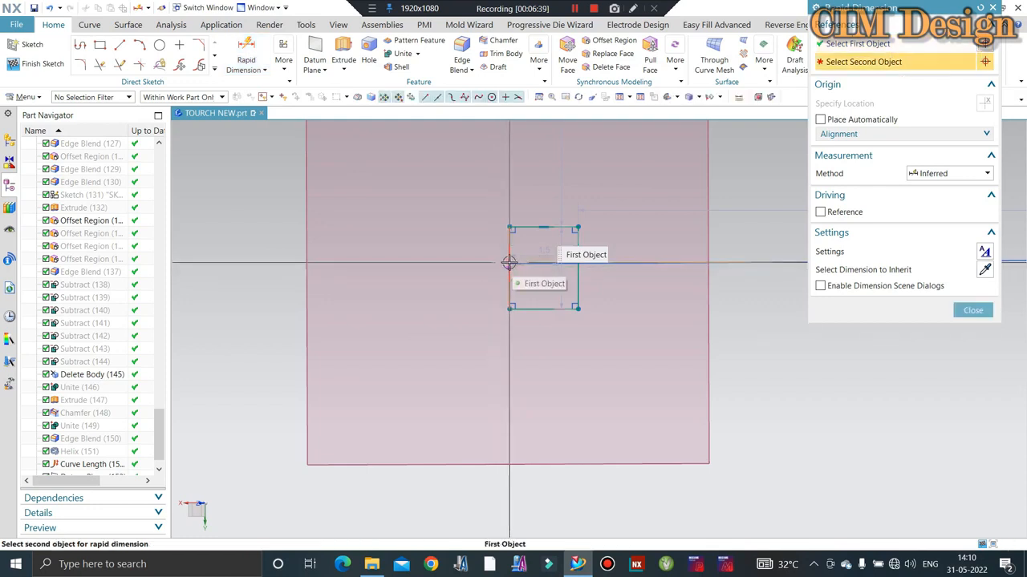
{"action": "scroll", "coordinate": [508, 261], "scroll_direction": "up", "scroll_amount": 2}
{"action": "left_click", "coordinate": [507, 265]}
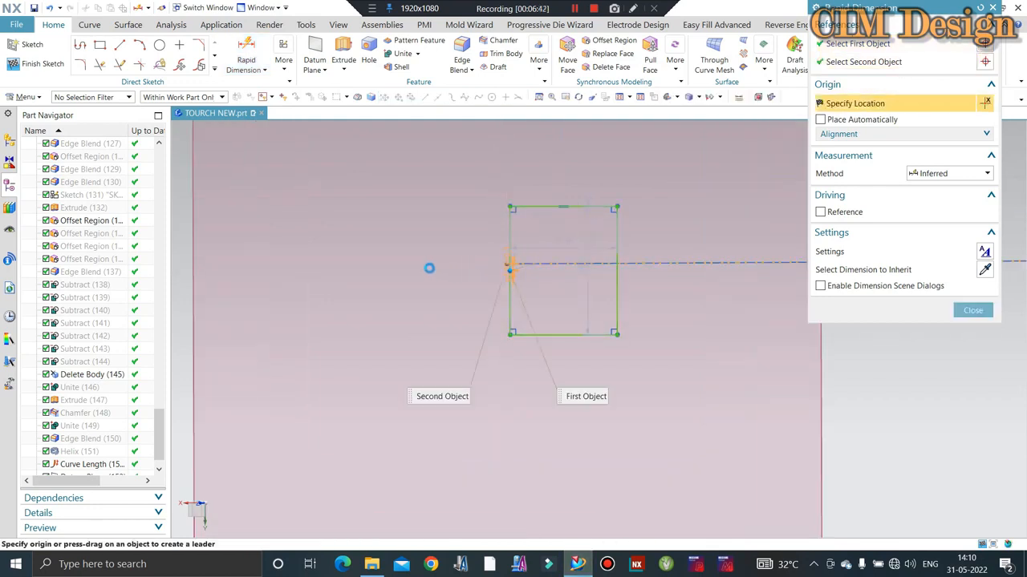
{"action": "left_click", "coordinate": [425, 267]}
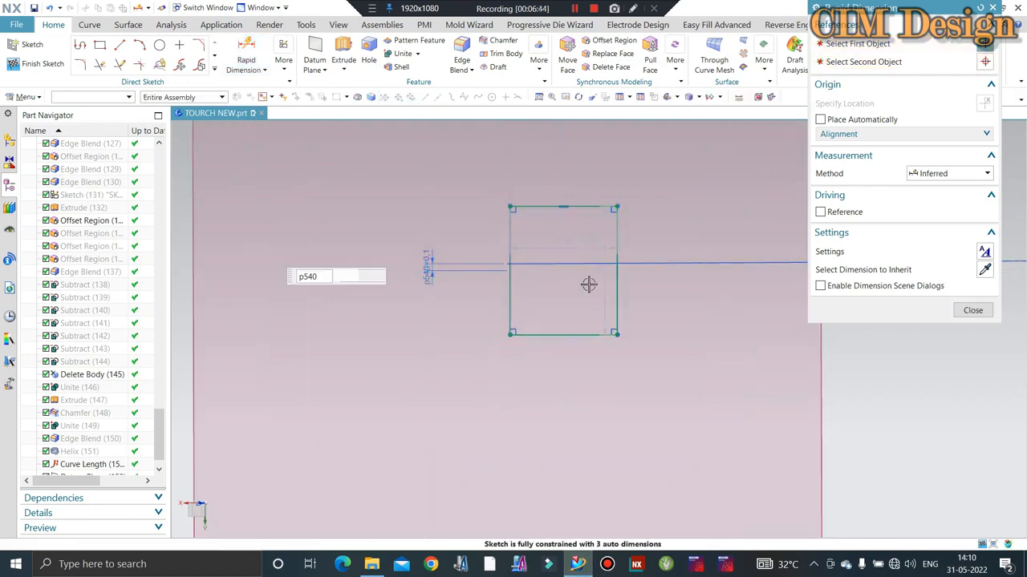
Step: Dimension the horizontal distance between the helix end and that rectangle side's midpoint as 0
{"action": "scroll", "coordinate": [515, 268], "scroll_direction": "up", "scroll_amount": 2}
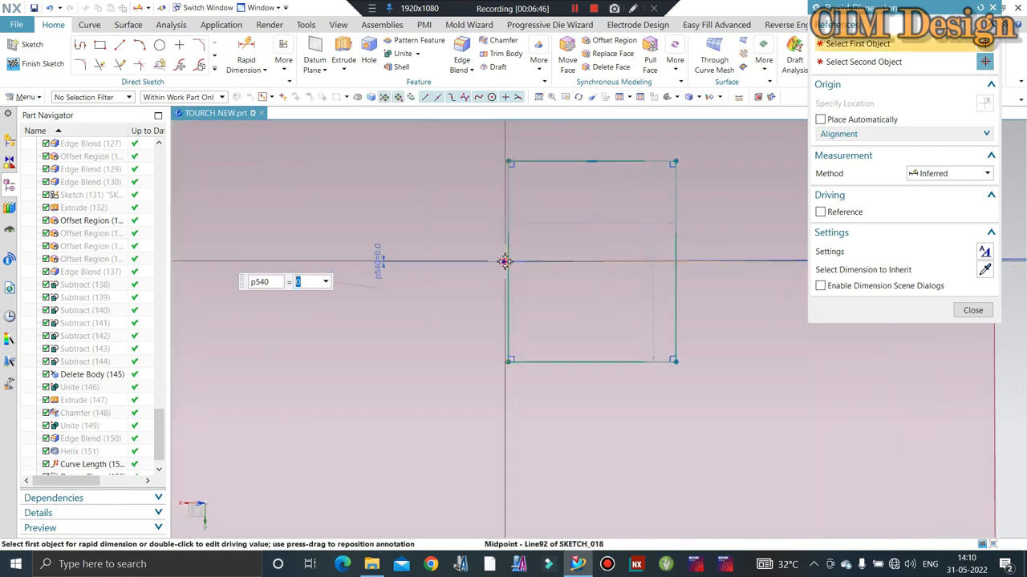
{"action": "left_click", "coordinate": [509, 271]}
{"action": "left_click", "coordinate": [499, 262]}
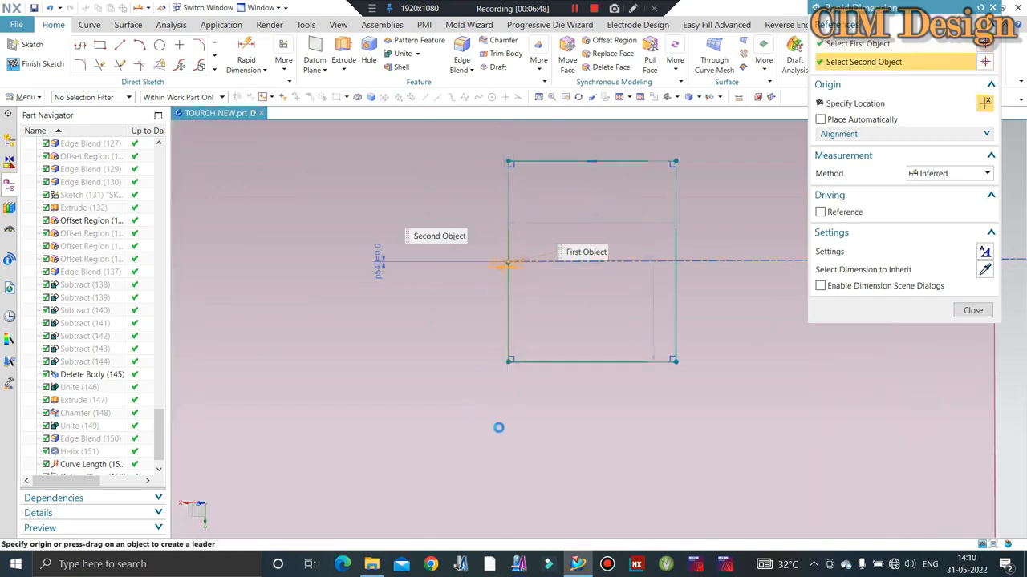
{"action": "left_click", "coordinate": [505, 412]}
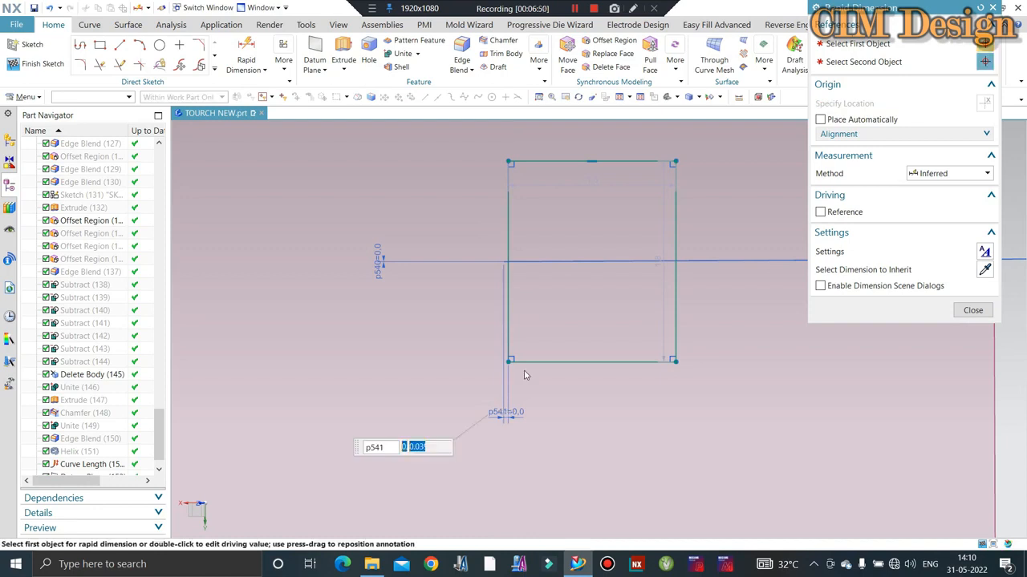
{"action": "key", "text": "Escape"}
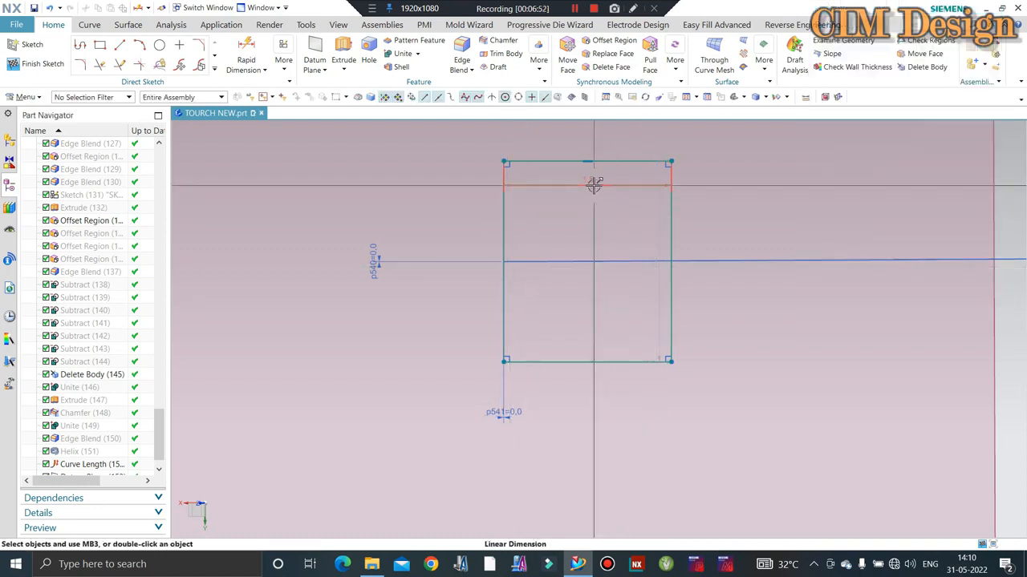
Step: Set the thread profile rectangle's width to 1.5 mm and height to 1.3 mm, and finish the sketch
{"action": "double_click", "coordinate": [601, 192]}
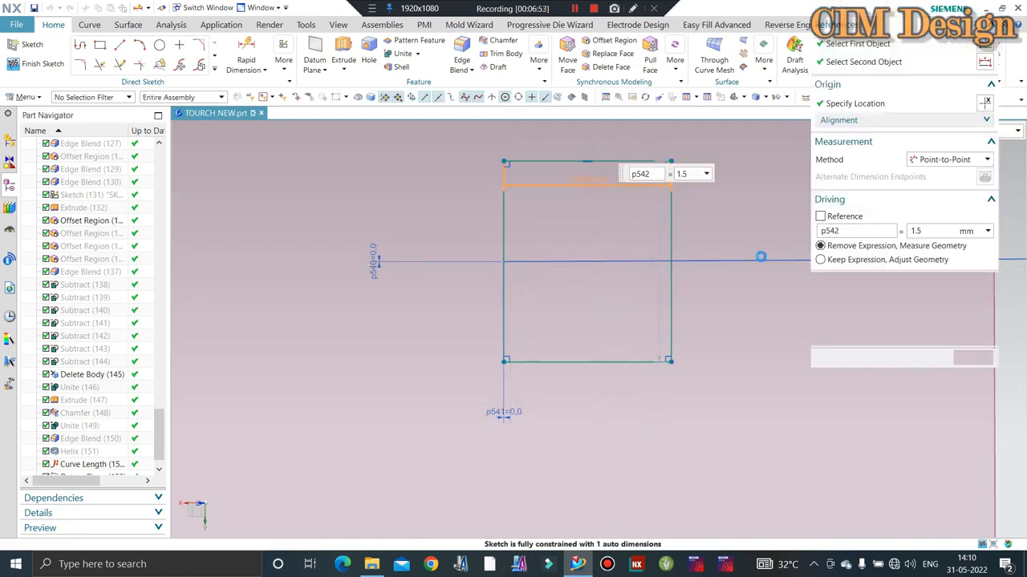
{"action": "key", "text": "Return"}
{"action": "middle_click", "coordinate": [759, 257]}
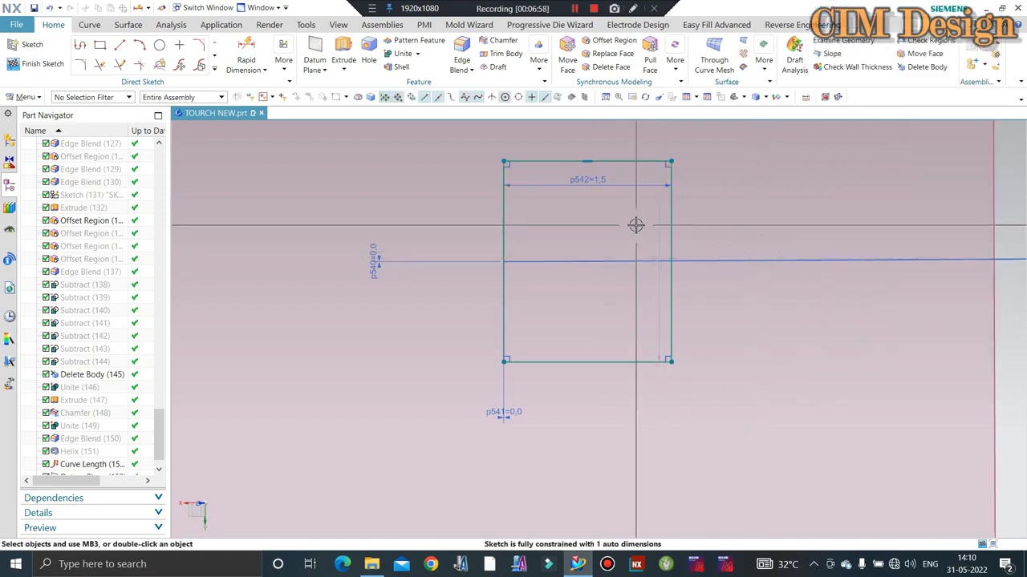
{"action": "scroll", "coordinate": [632, 225], "scroll_direction": "down", "scroll_amount": 2}
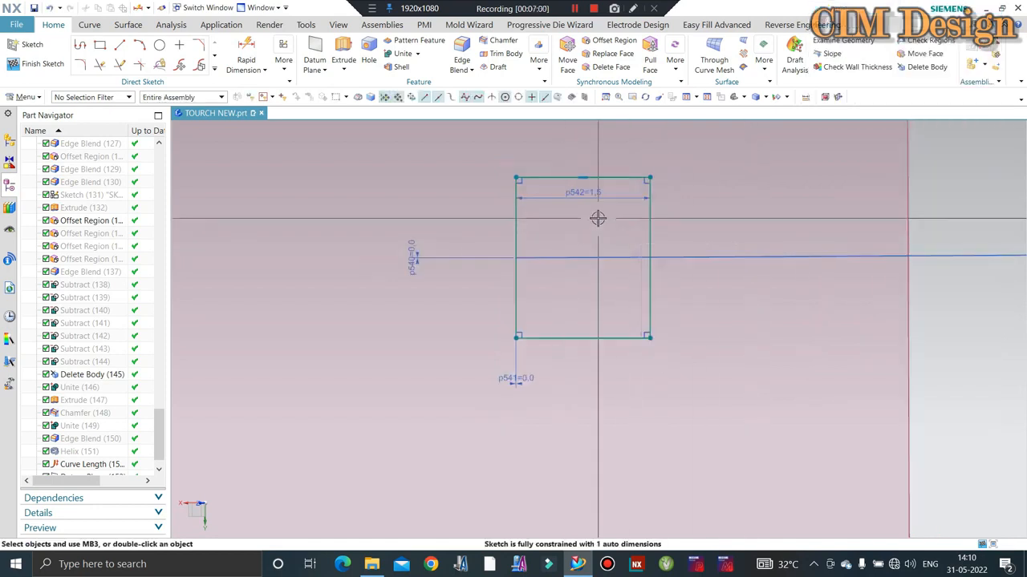
{"action": "double_click", "coordinate": [642, 276]}
{"action": "middle_click", "coordinate": [641, 277]}
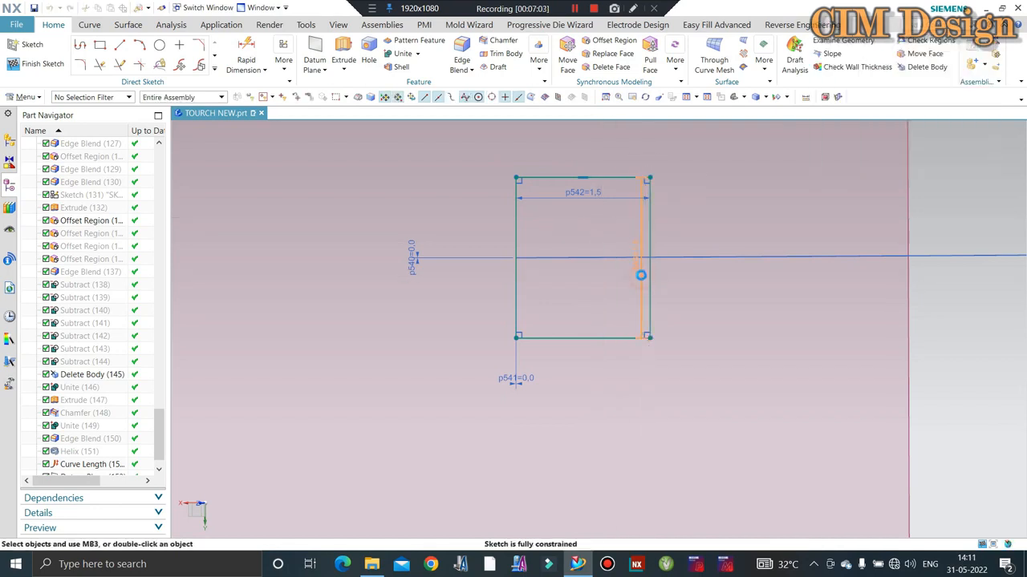
{"action": "double_click", "coordinate": [641, 275]}
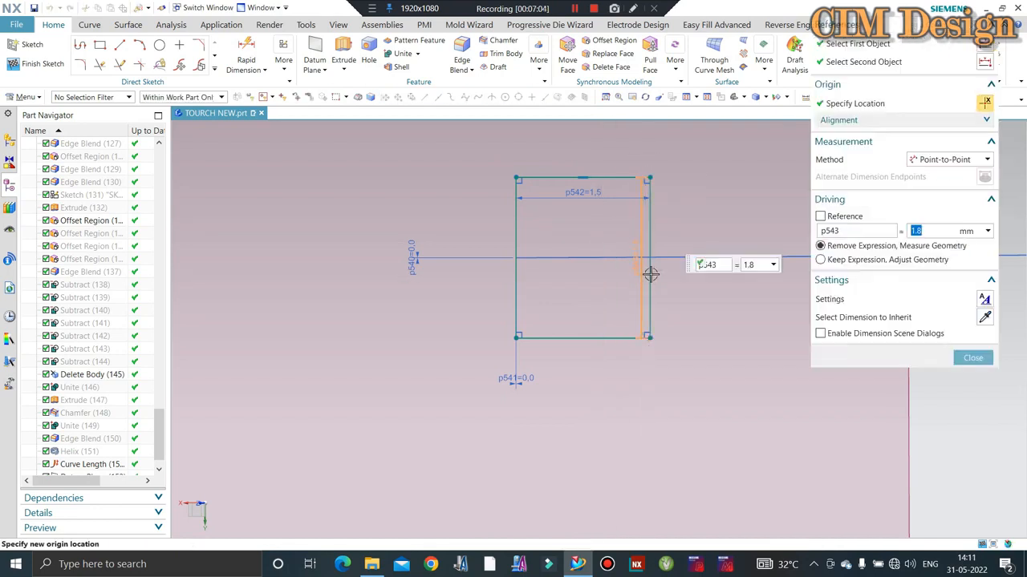
{"action": "key", "text": "Return"}
{"action": "middle_click", "coordinate": [758, 261]}
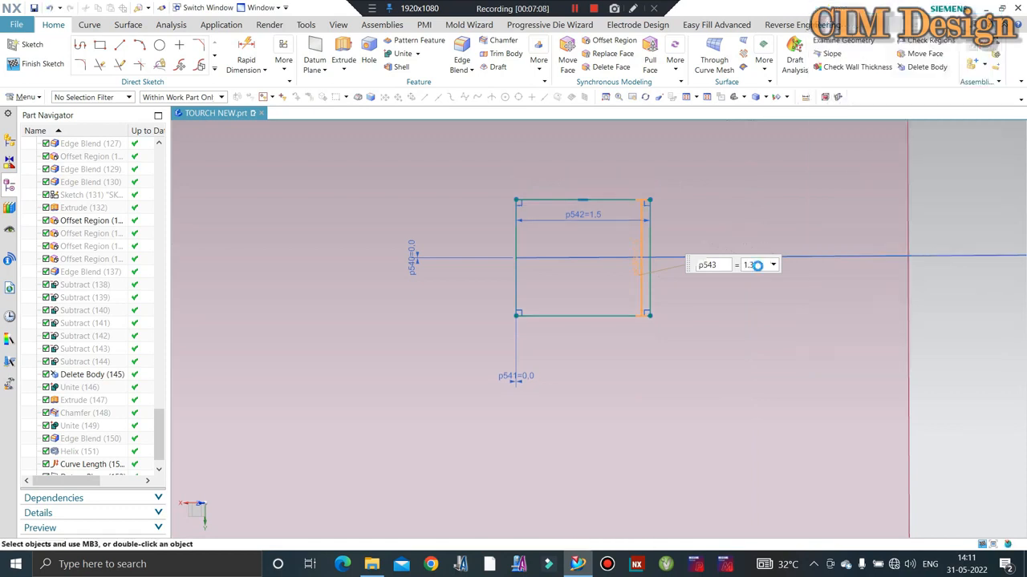
{"action": "left_click", "coordinate": [46, 66]}
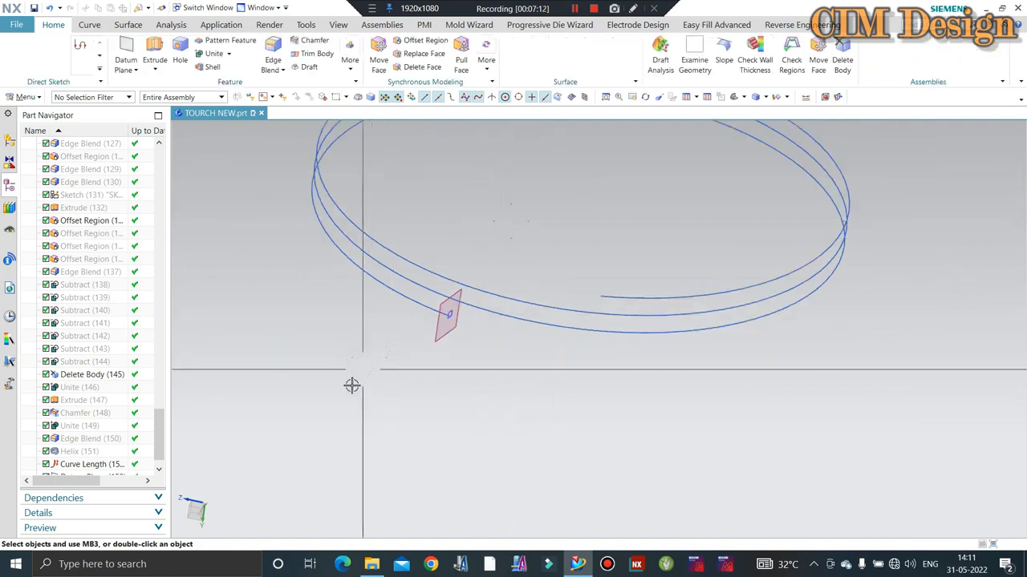
Step: Sweep the rectangle's four sides as the section along the shortened helix as the guide, with Preserve Shape enabled, as a solid
{"action": "left_click", "coordinate": [130, 25]}
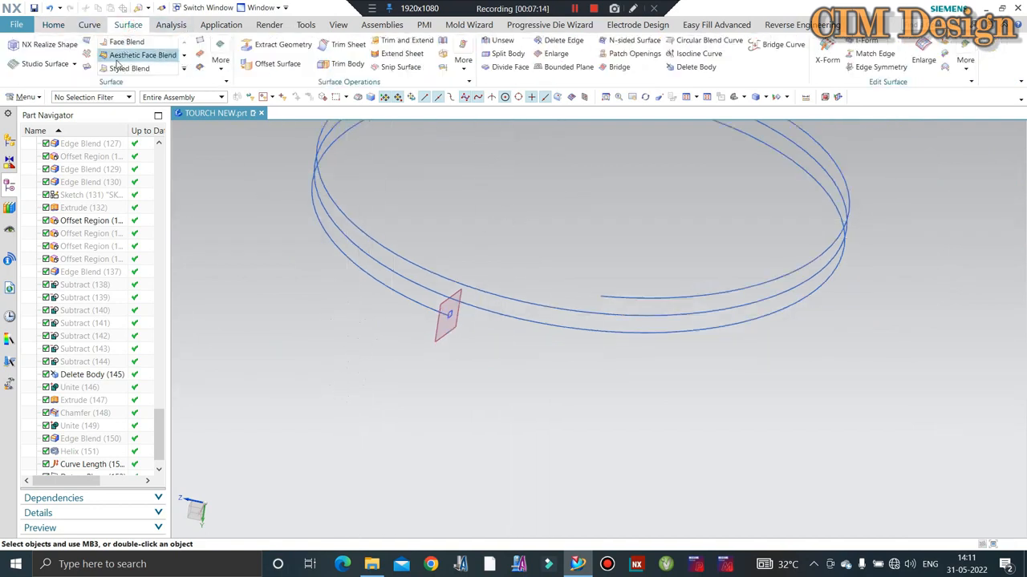
{"action": "scroll", "coordinate": [465, 313], "scroll_direction": "up", "scroll_amount": 5}
{"action": "left_click", "coordinate": [437, 316]}
{"action": "scroll", "coordinate": [419, 302], "scroll_direction": "up", "scroll_amount": 4}
{"action": "left_click", "coordinate": [419, 303]}
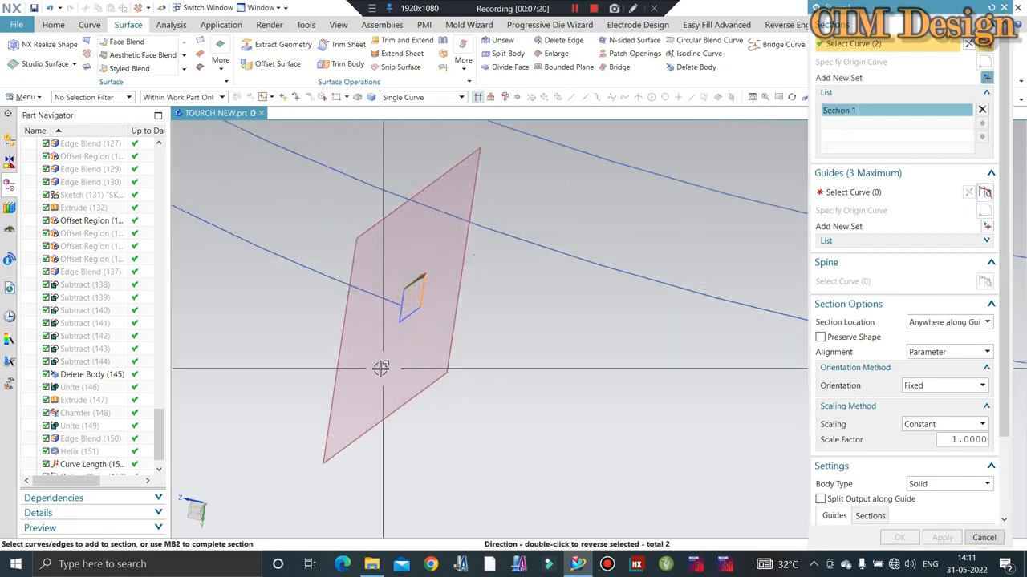
{"action": "left_click", "coordinate": [411, 312]}
{"action": "left_click", "coordinate": [848, 189]}
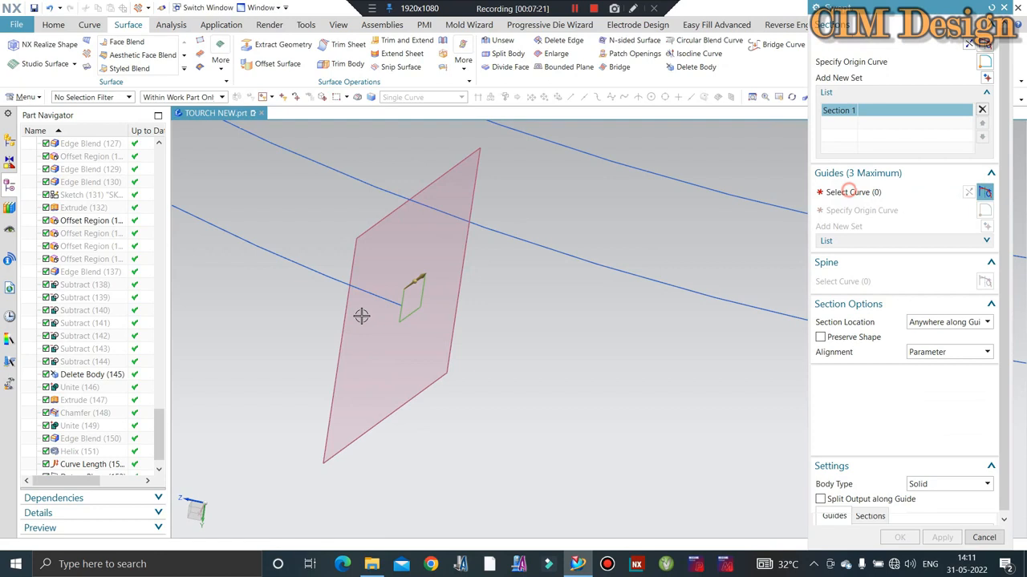
{"action": "left_click", "coordinate": [324, 277]}
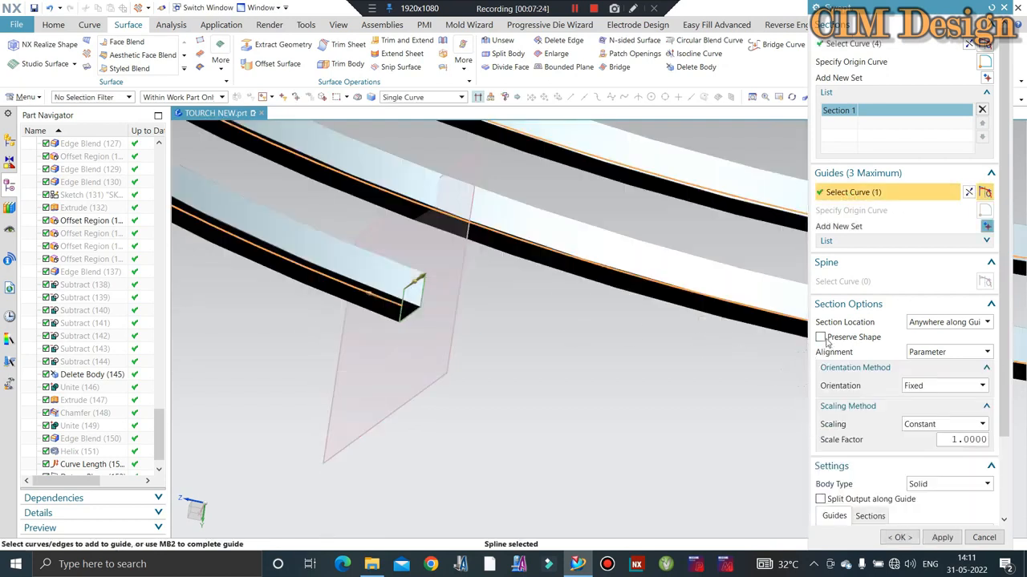
{"action": "left_click", "coordinate": [821, 337]}
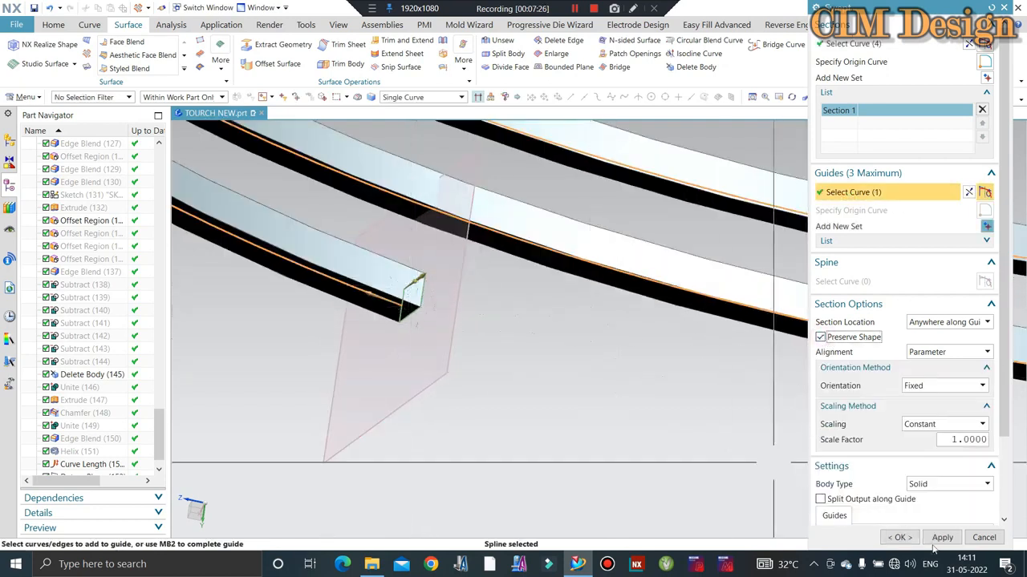
{"action": "left_click", "coordinate": [892, 537]}
Step: Show the hidden yellow front ring body around the swept thread
{"action": "middle_click_drag", "start_coordinate": [609, 371], "coordinate": [597, 334]}
{"action": "key", "text": "ctrl+shift+k"}
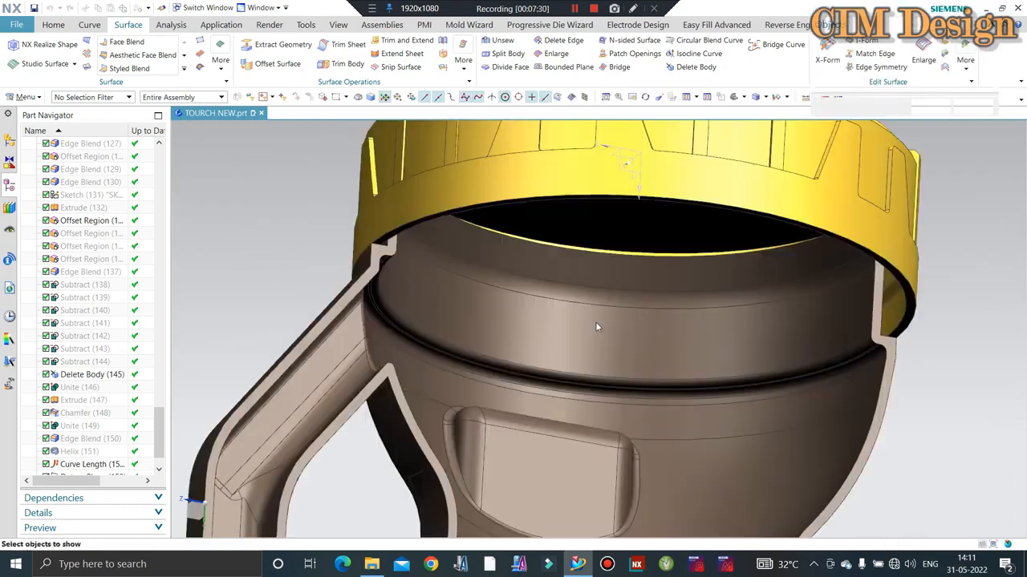
{"action": "left_click", "coordinate": [493, 168]}
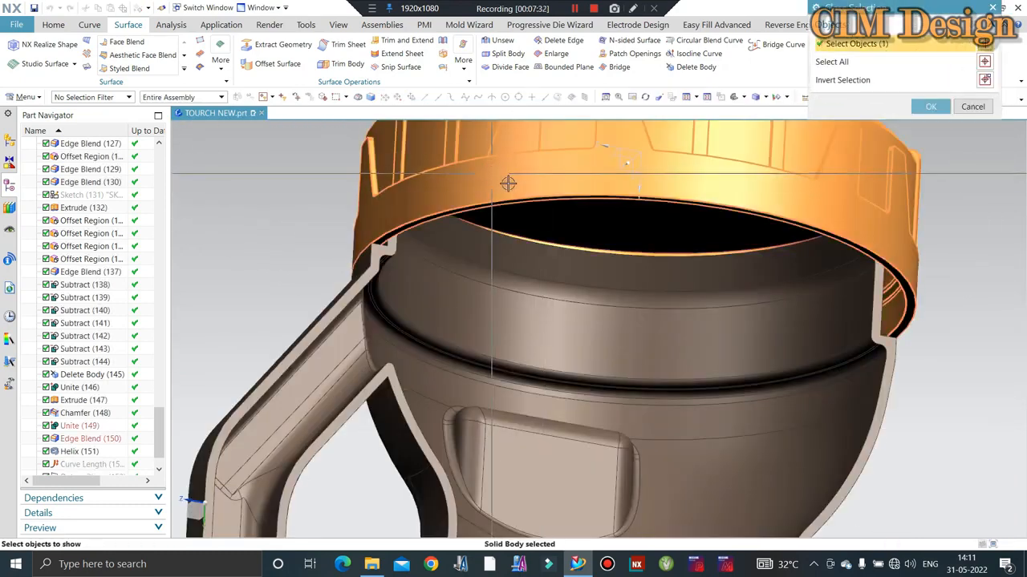
{"action": "middle_click", "coordinate": [513, 176]}
{"action": "mouse_move", "coordinate": [564, 228]}
{"action": "middle_mouse_down"}
{"action": "mouse_move", "coordinate": [537, 222]}
{"action": "mouse_move", "coordinate": [573, 227]}
{"action": "middle_mouse_up"}
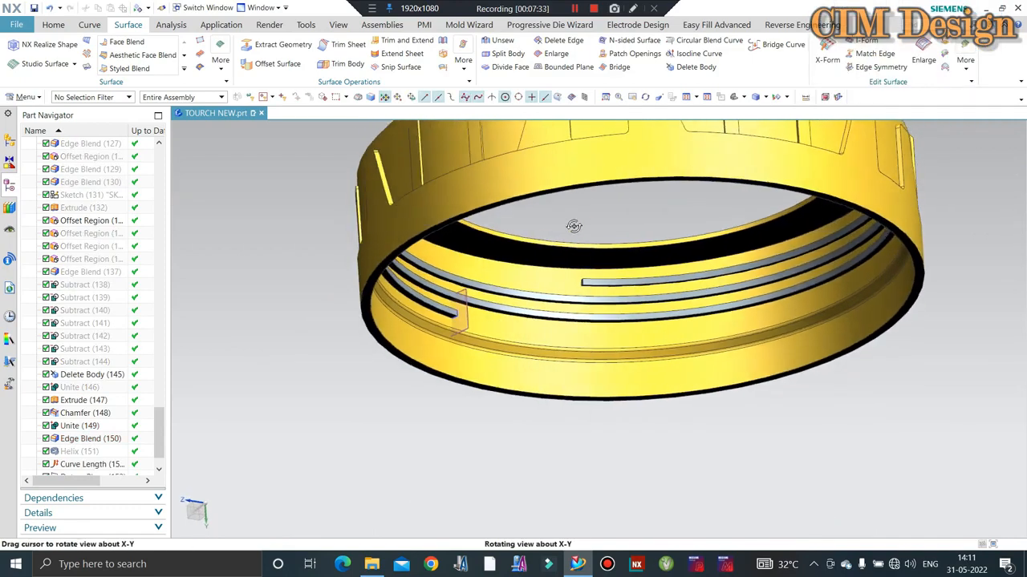
Step: Try to unite the swept thread with the yellow ring
{"action": "scroll", "coordinate": [385, 337], "scroll_direction": "up", "scroll_amount": 5}
{"action": "middle_click_drag", "start_coordinate": [385, 337], "coordinate": [384, 358]}
{"action": "scroll", "coordinate": [412, 422], "scroll_direction": "down", "scroll_amount": 1}
{"action": "scroll", "coordinate": [543, 403], "scroll_direction": "up", "scroll_amount": 5}
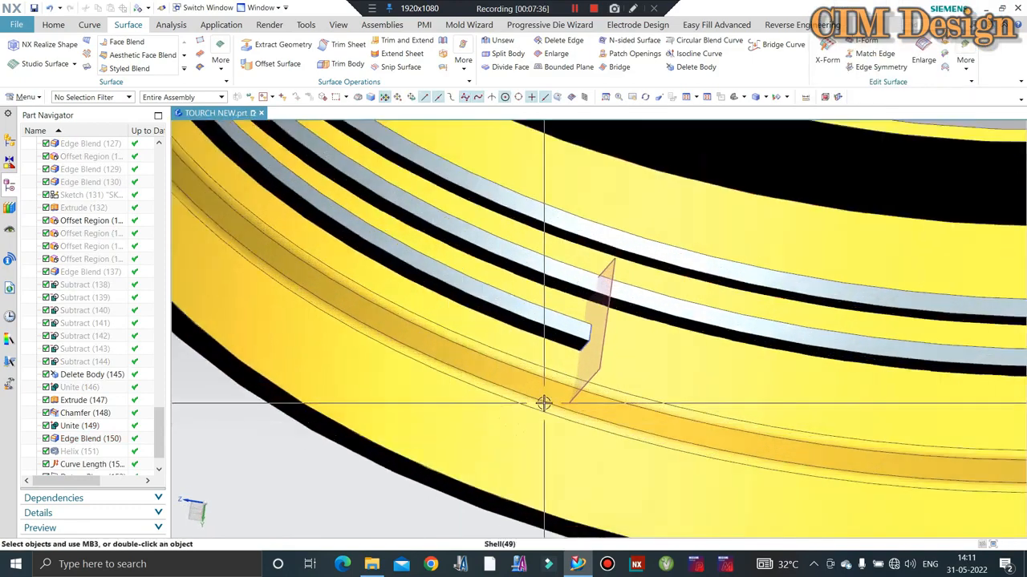
{"action": "left_click", "coordinate": [53, 27]}
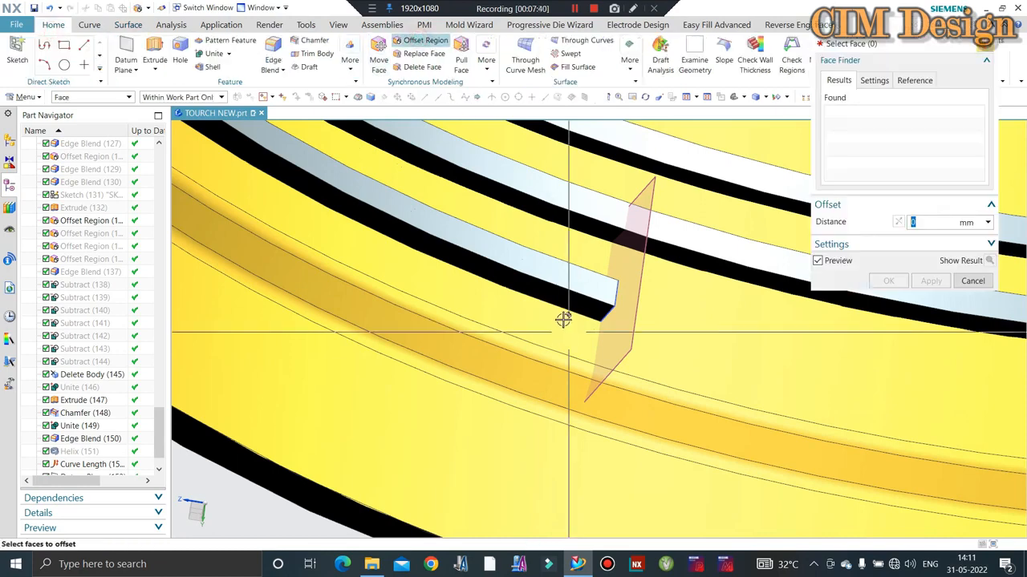
{"action": "scroll", "coordinate": [569, 330], "scroll_direction": "up", "scroll_amount": 2}
{"action": "key", "text": "Escape"}
{"action": "left_click", "coordinate": [203, 55]}
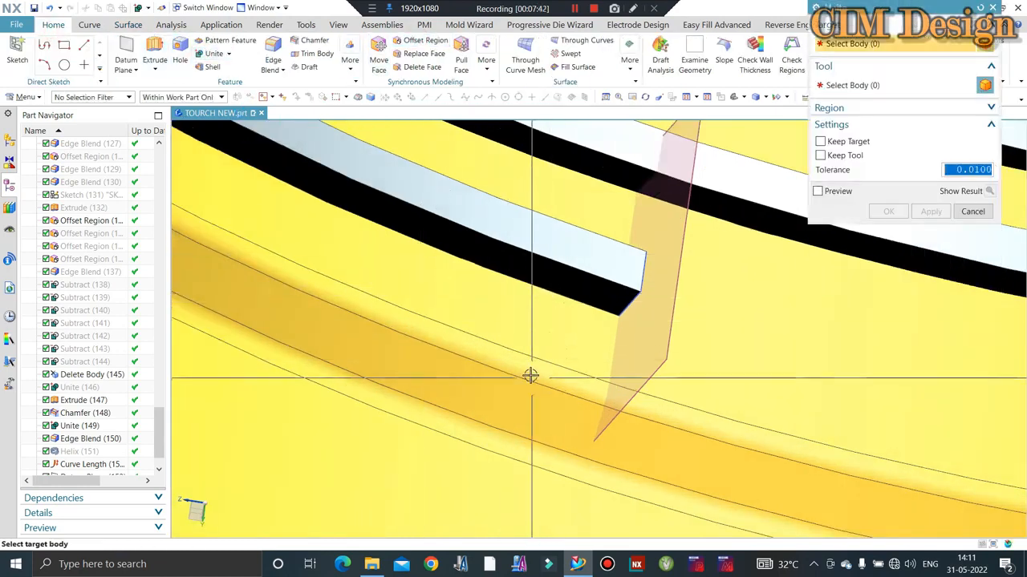
{"action": "left_click", "coordinate": [554, 257]}
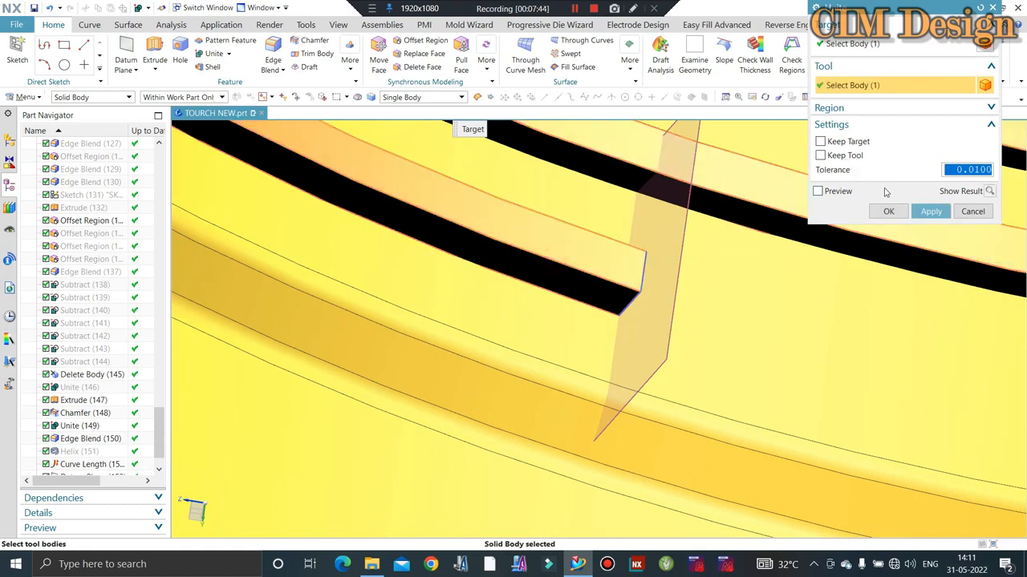
{"action": "left_click", "coordinate": [891, 211]}
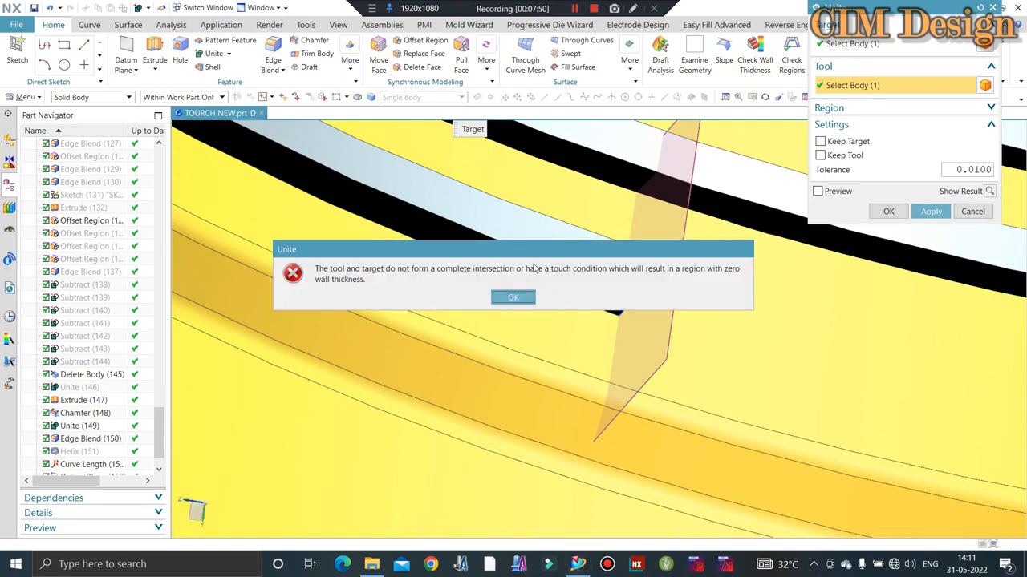
{"action": "left_click", "coordinate": [513, 297]}
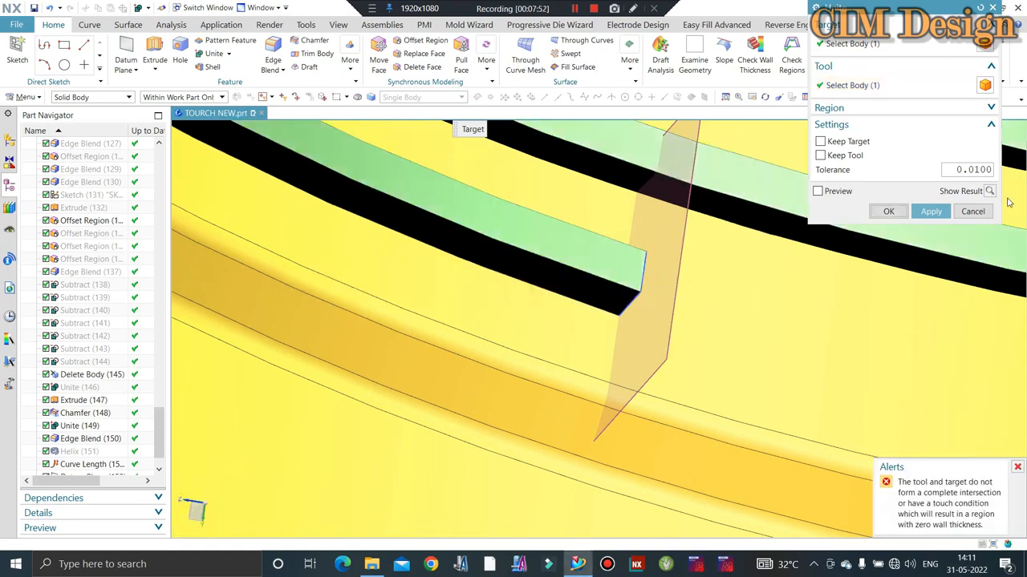
{"action": "key", "text": "Escape"}
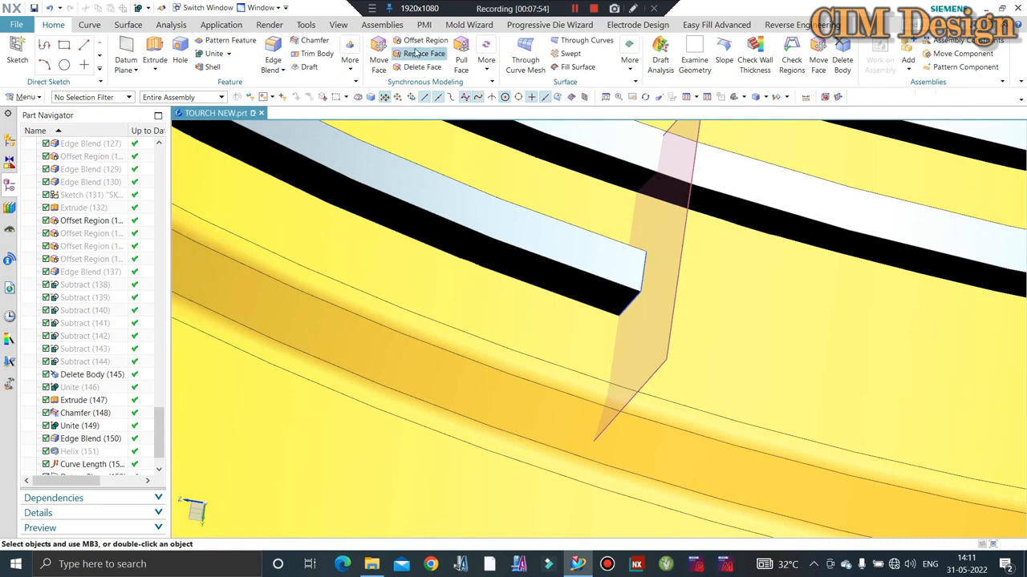
Step: Offset the swept thread's hidden face against the ring's inner wall by 0.1 mm using Offset Region
{"action": "right_click", "coordinate": [557, 291]}
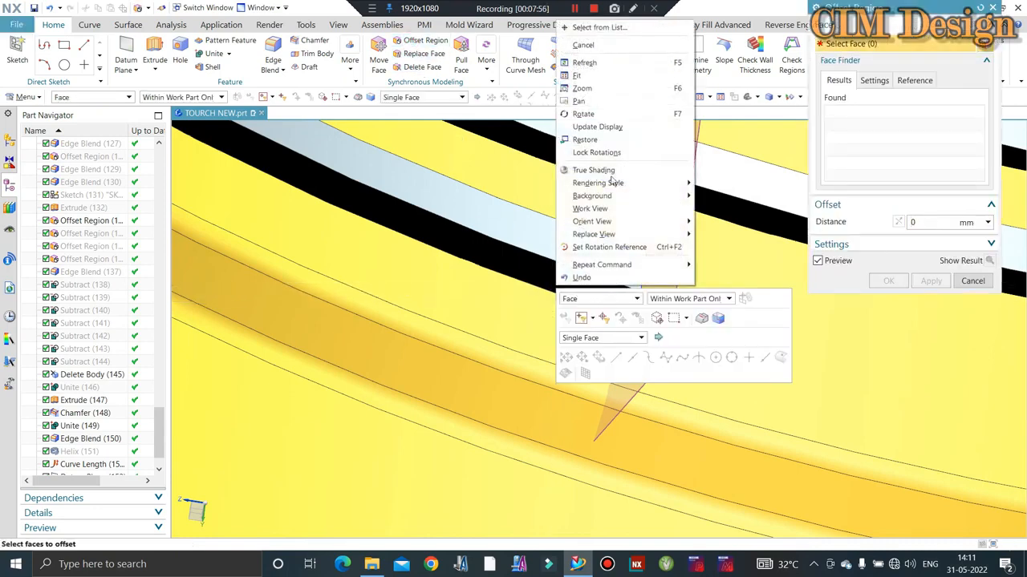
{"action": "left_click", "coordinate": [605, 28]}
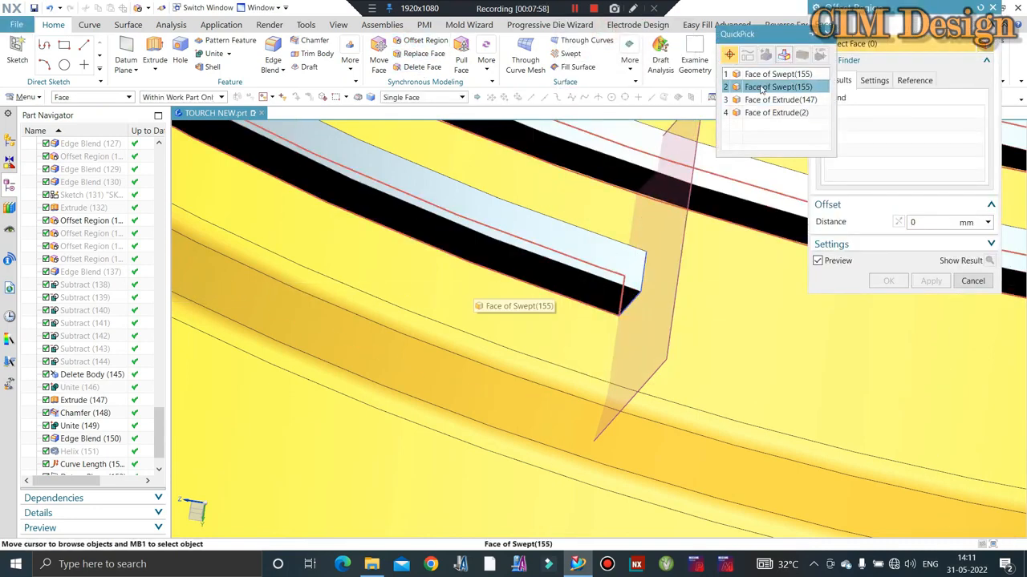
{"action": "left_click", "coordinate": [761, 87]}
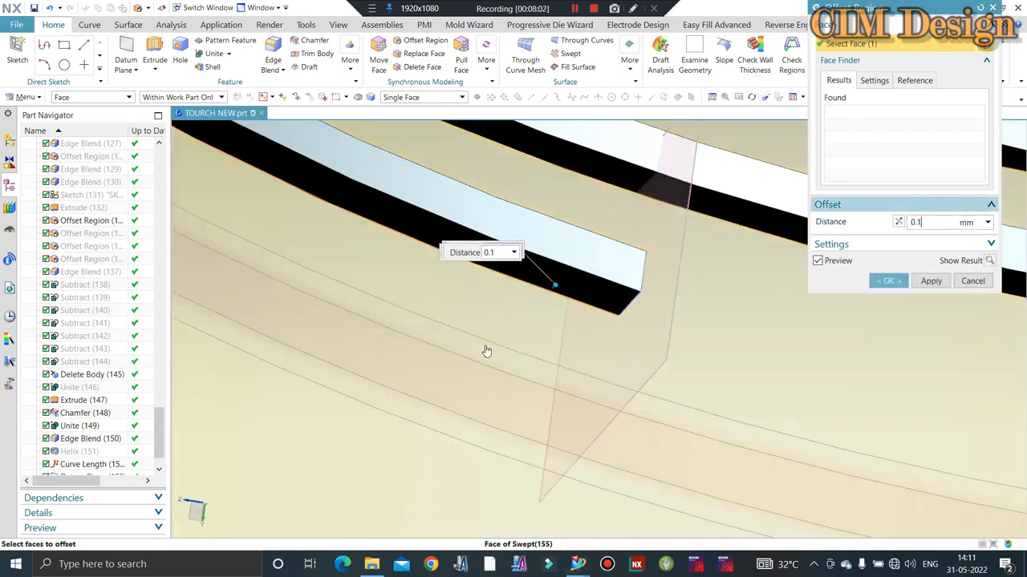
{"action": "left_click", "coordinate": [886, 281]}
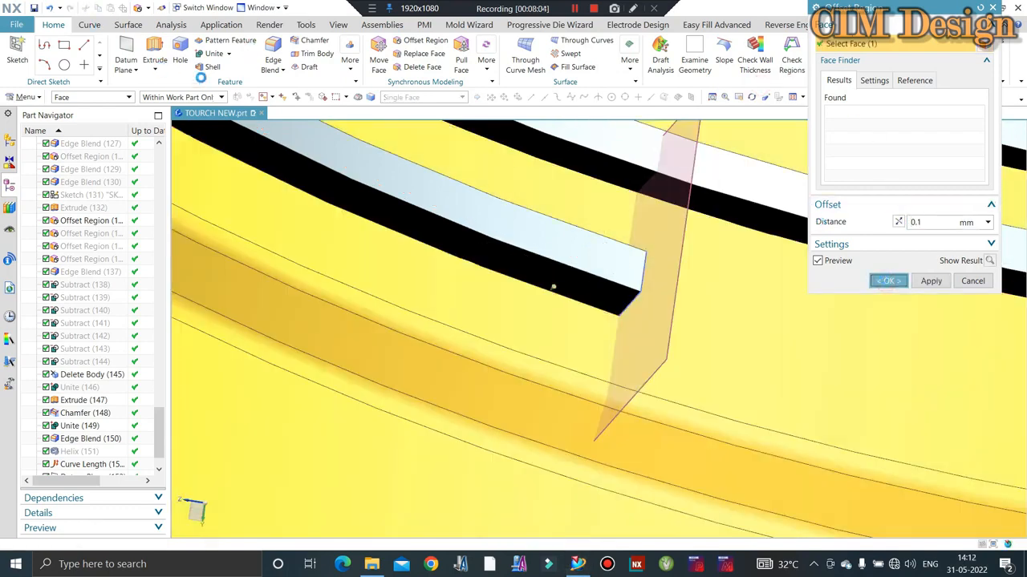
Step: Unite the yellow ring as the target with the offset swept thread as the tool
{"action": "left_click", "coordinate": [213, 52]}
{"action": "left_click", "coordinate": [335, 268]}
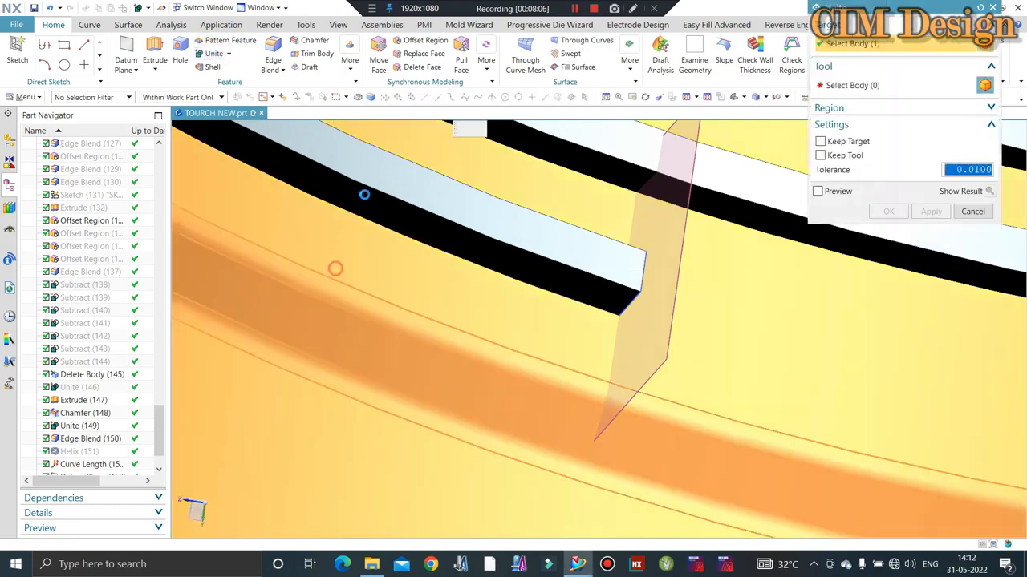
{"action": "left_click", "coordinate": [601, 206]}
{"action": "middle_click", "coordinate": [782, 212]}
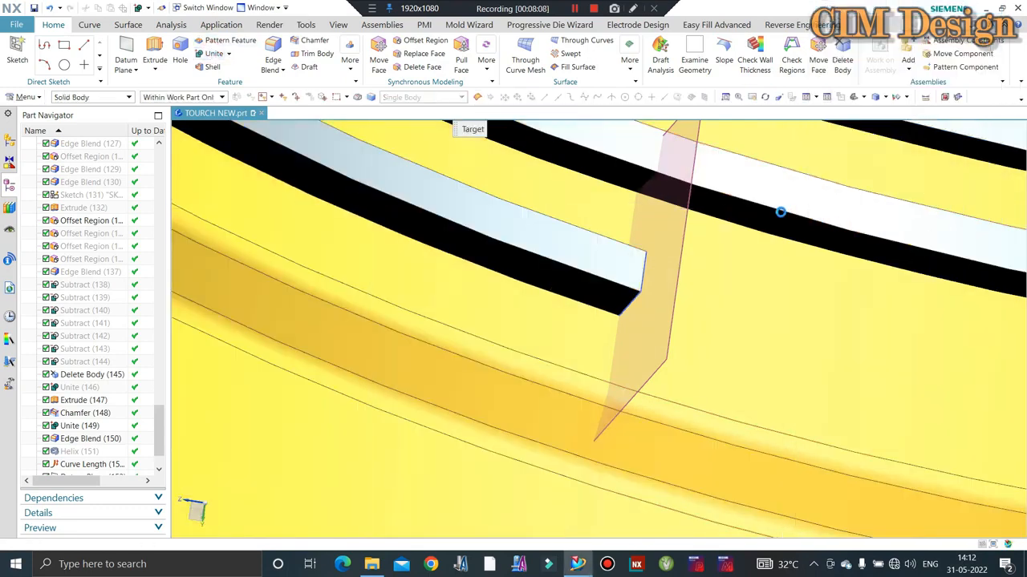
Step: Move the datum plane and the profile sketch at the thread's end to a different layer
{"action": "scroll", "coordinate": [569, 299], "scroll_direction": "down", "scroll_amount": 10}
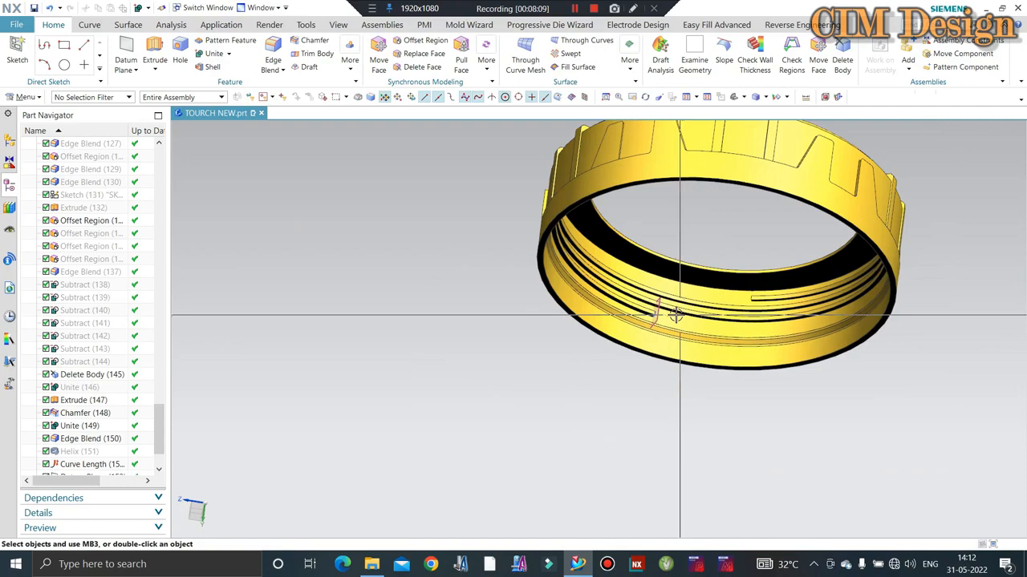
{"action": "middle_click_drag", "start_coordinate": [662, 307], "coordinate": [677, 308]}
{"action": "scroll", "coordinate": [710, 277], "scroll_direction": "up", "scroll_amount": 4}
{"action": "key", "text": "ctrl+j"}
{"action": "scroll", "coordinate": [630, 305], "scroll_direction": "up", "scroll_amount": 5}
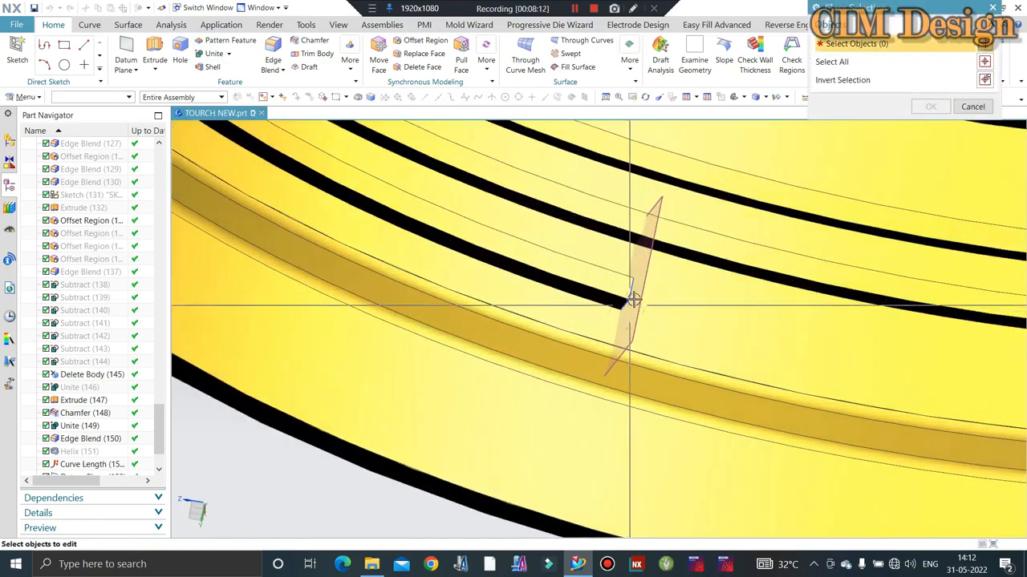
{"action": "left_click", "coordinate": [634, 296]}
{"action": "left_click", "coordinate": [634, 325]}
{"action": "scroll", "coordinate": [606, 304], "scroll_direction": "down", "scroll_amount": 5}
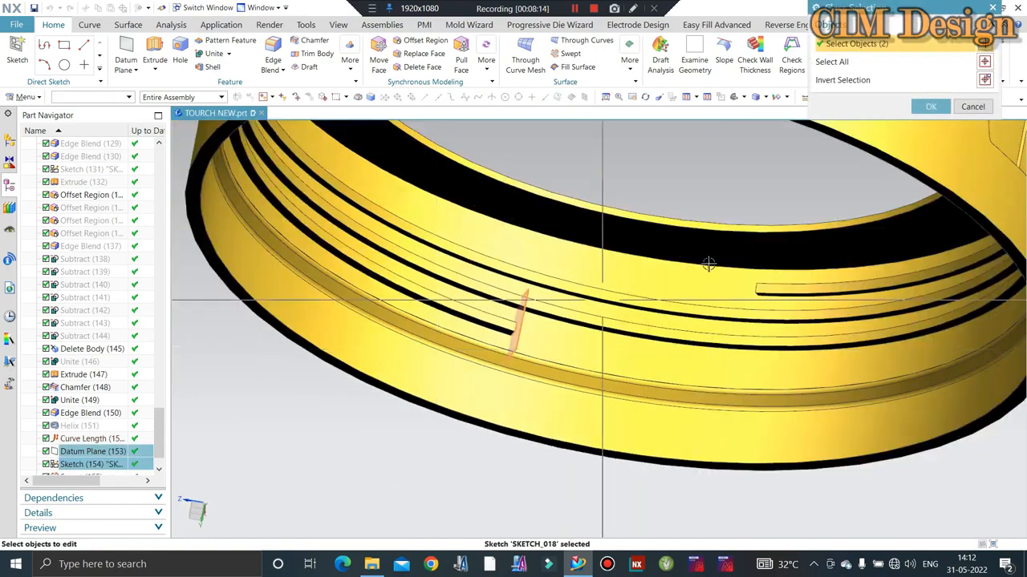
{"action": "scroll", "coordinate": [708, 264], "scroll_direction": "down", "scroll_amount": 1}
{"action": "middle_click", "coordinate": [719, 231]}
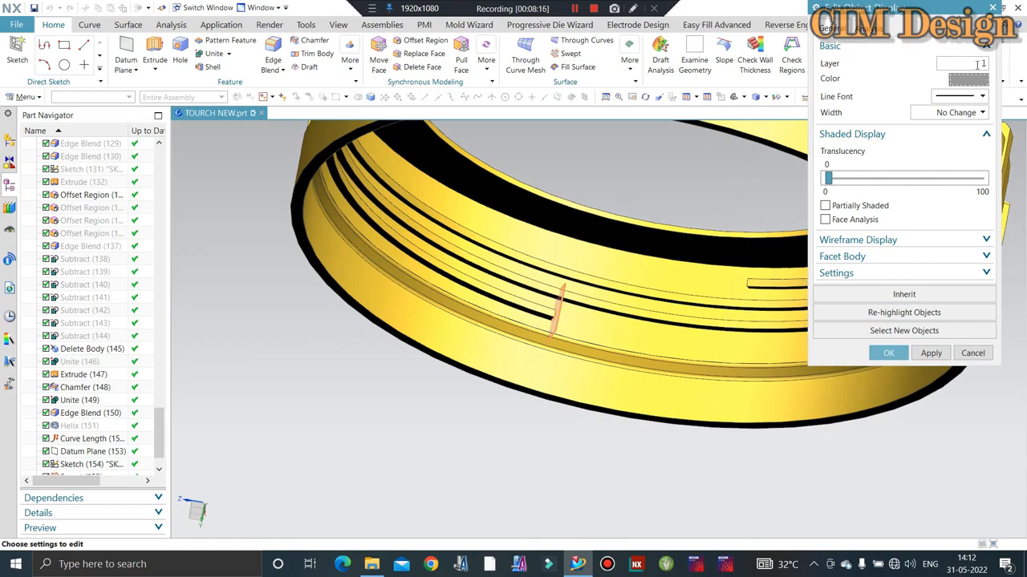
{"action": "key", "text": "Return"}
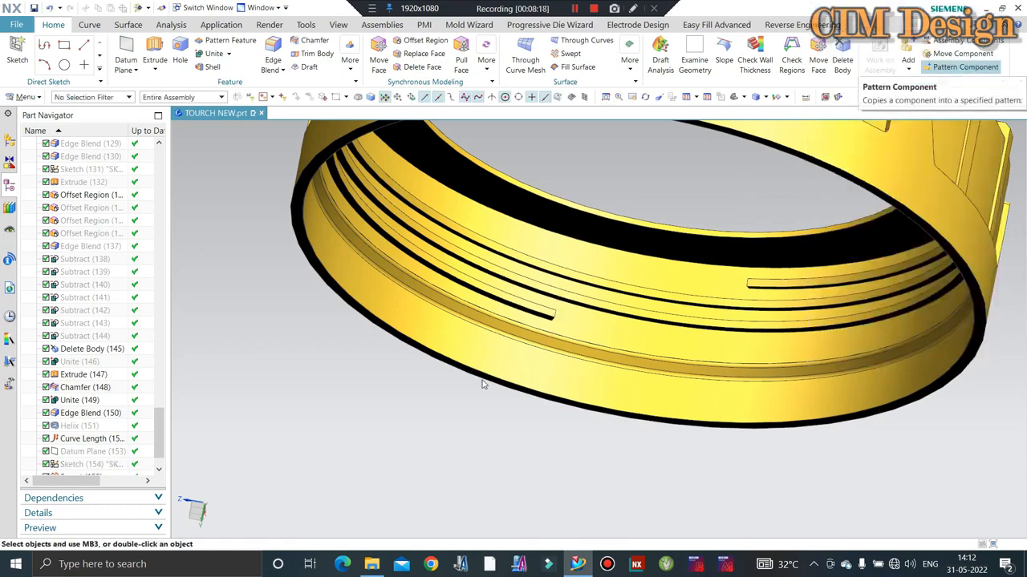
Step: Start an edge draft at the thread's lower end, drawing along its short end edge and keeping the end face's wall-side edge stationary
{"action": "middle_click_drag", "start_coordinate": [514, 310], "coordinate": [640, 322]}
{"action": "scroll", "coordinate": [640, 323], "scroll_direction": "up", "scroll_amount": 2}
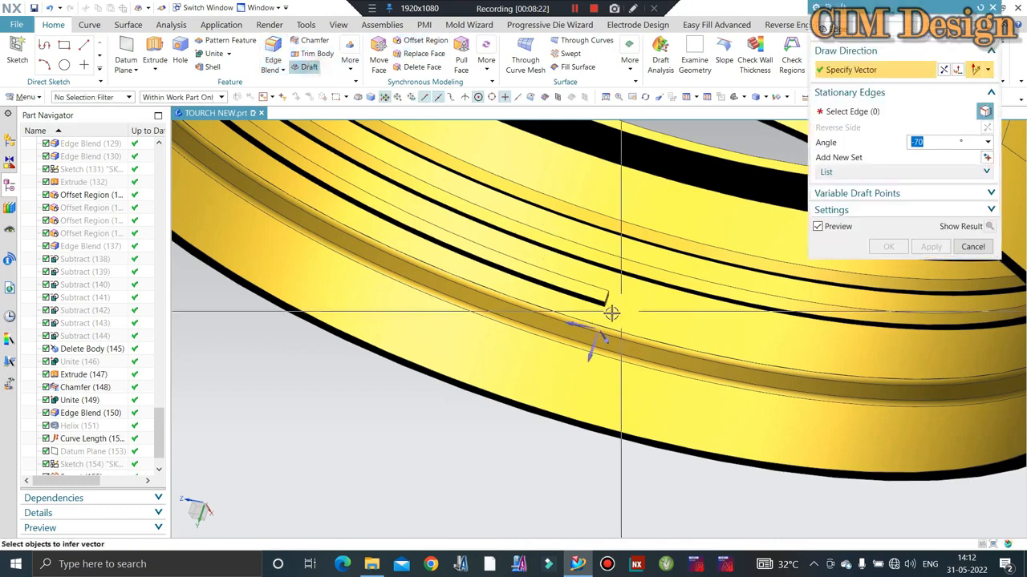
{"action": "scroll", "coordinate": [609, 314], "scroll_direction": "up", "scroll_amount": 6}
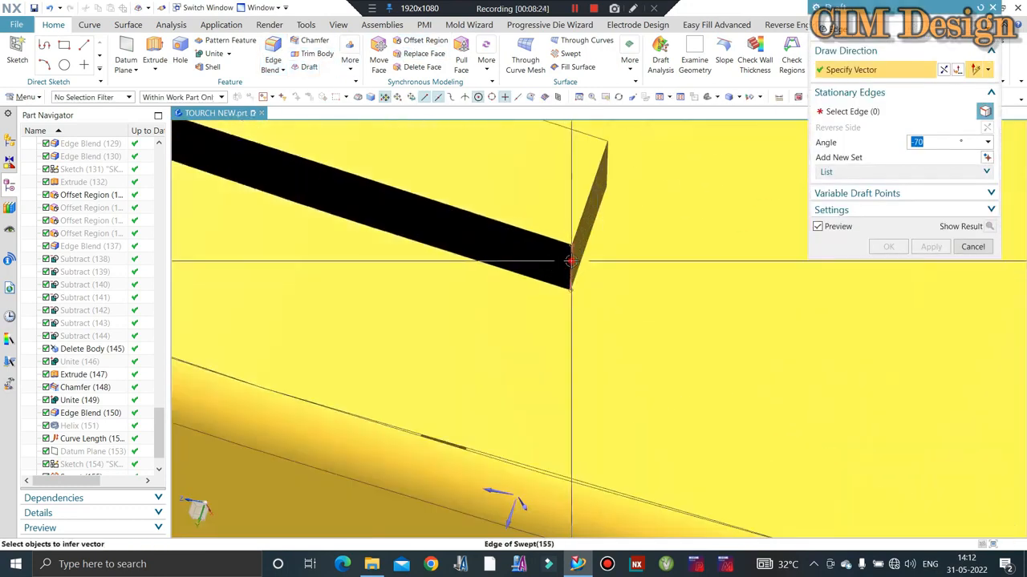
{"action": "left_click", "coordinate": [571, 261]}
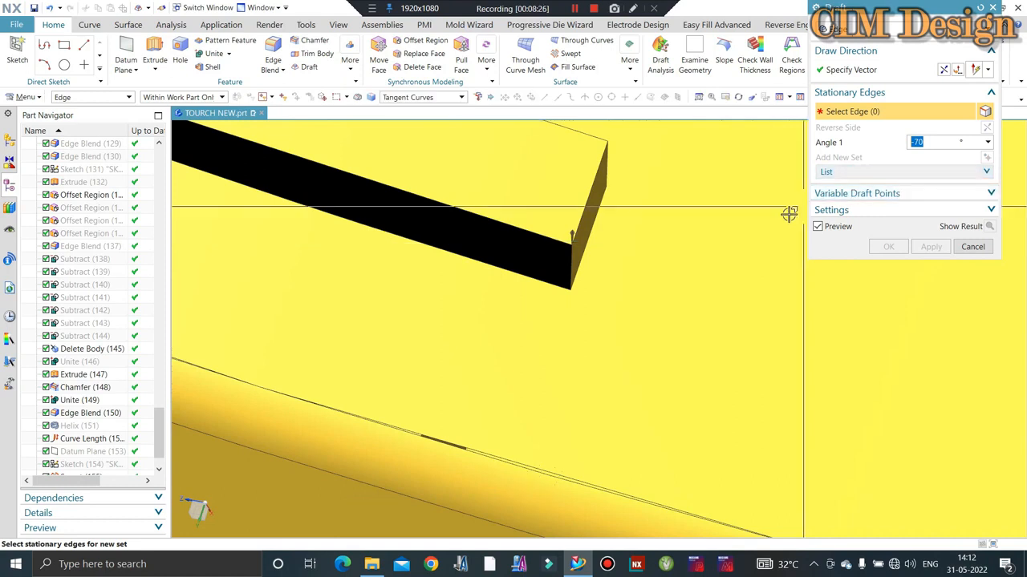
{"action": "scroll", "coordinate": [81, 467], "scroll_direction": "down", "scroll_amount": 1}
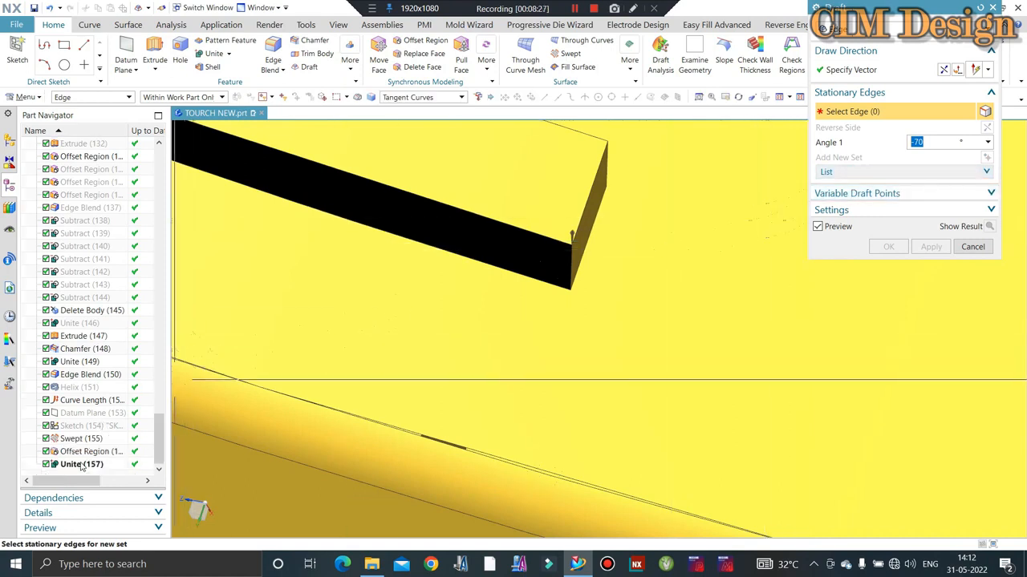
{"action": "left_click", "coordinate": [586, 231]}
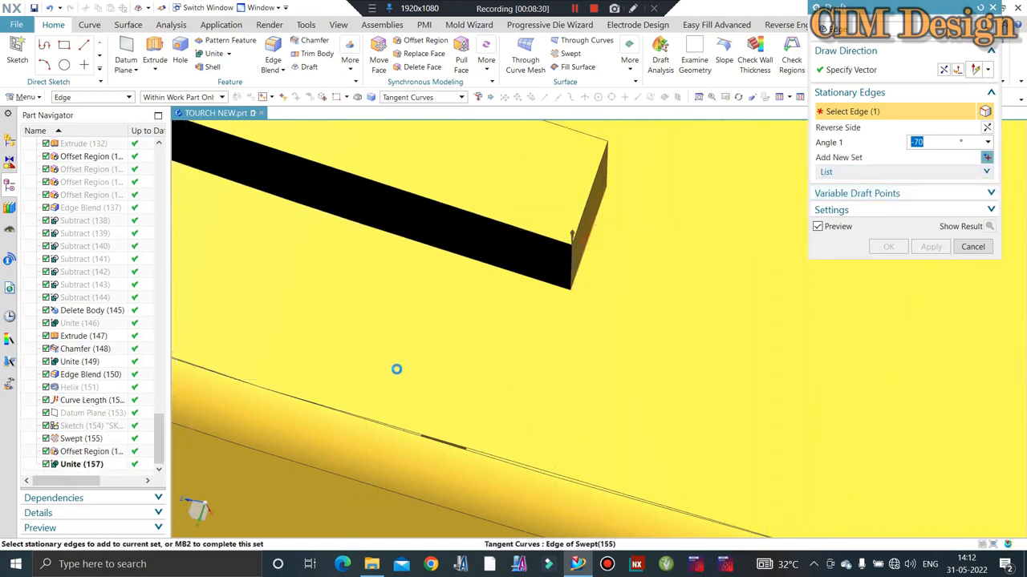
{"action": "scroll", "coordinate": [588, 342], "scroll_direction": "down", "scroll_amount": 3}
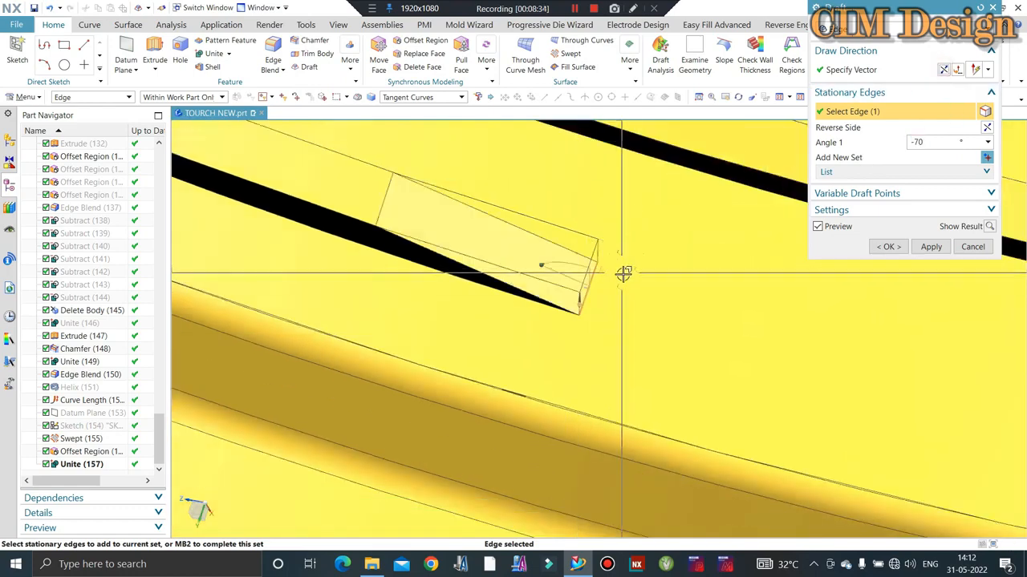
{"action": "scroll", "coordinate": [626, 300], "scroll_direction": "down", "scroll_amount": 2}
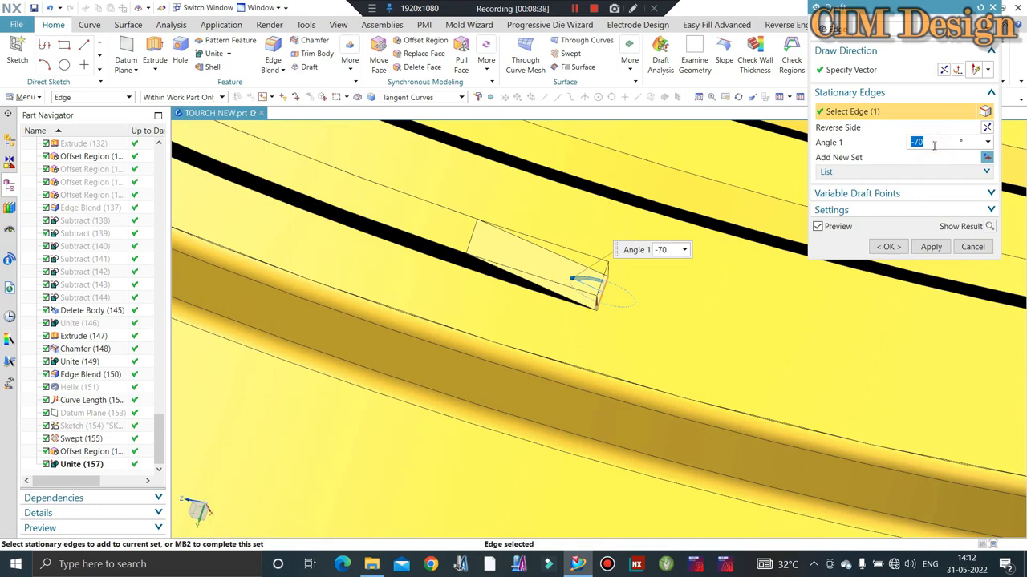
Step: Set the lower thread end's draft angle to -75° and apply the draft
{"action": "type", "text": "-"}
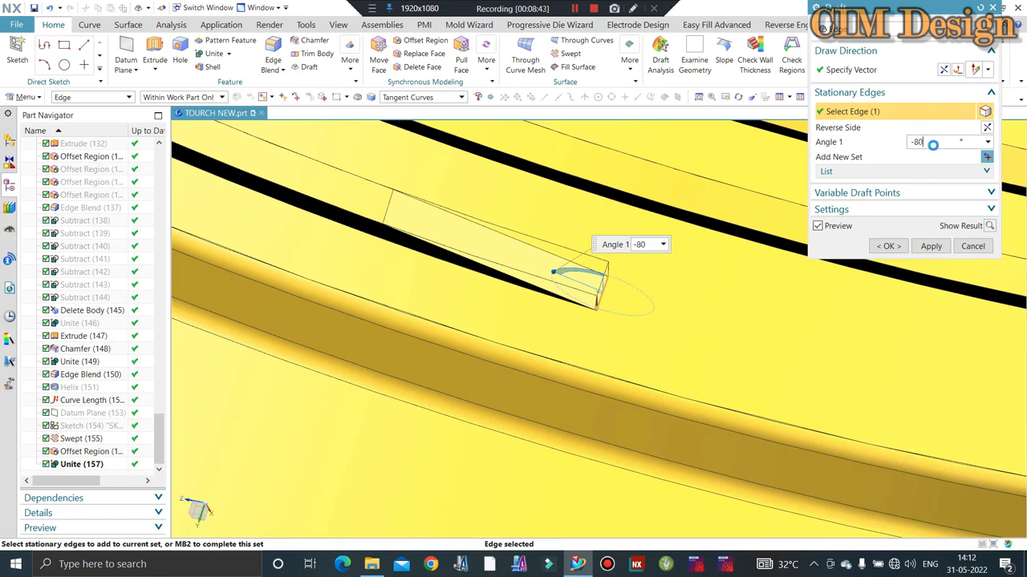
{"action": "type", "text": "-"}
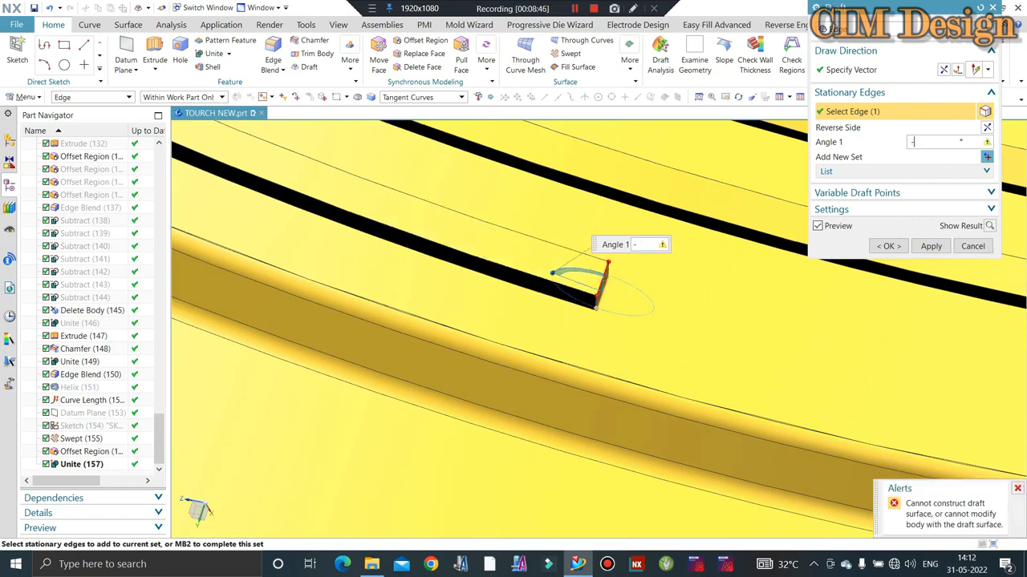
{"action": "type", "text": "75"}
{"action": "scroll", "coordinate": [682, 325], "scroll_direction": "down", "scroll_amount": 6}
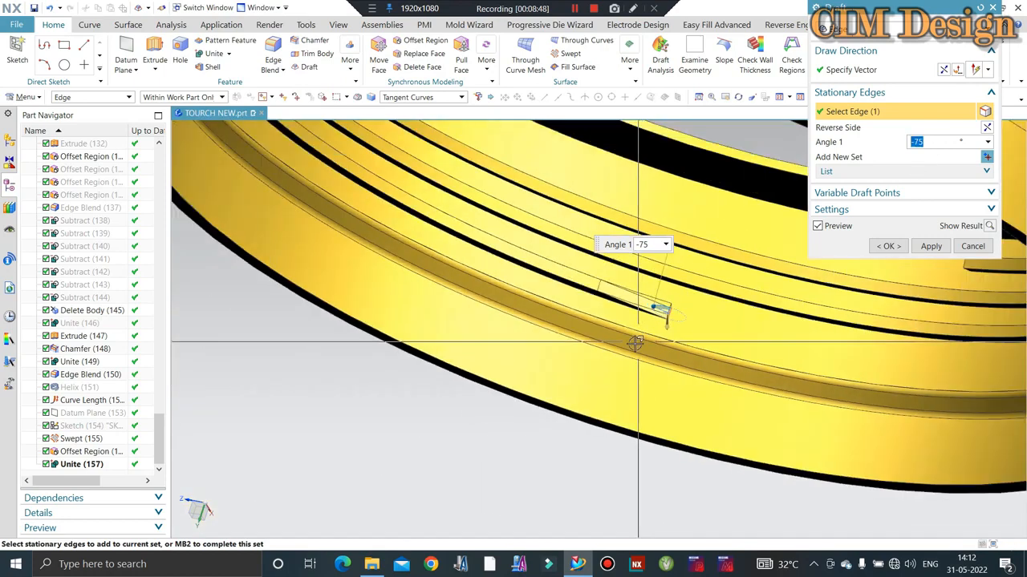
{"action": "left_click", "coordinate": [935, 247]}
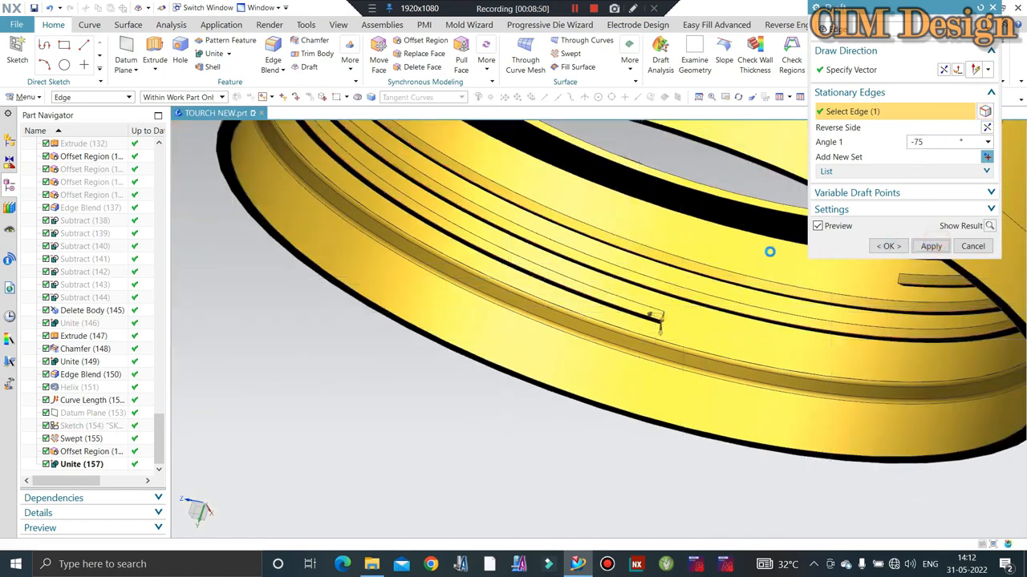
Step: Draft the thread's upper end from its end edge at -75°, with the draw direction along the short edge and reversed
{"action": "scroll", "coordinate": [545, 308], "scroll_direction": "down", "scroll_amount": 4}
{"action": "middle_click_drag", "start_coordinate": [656, 293], "coordinate": [614, 319]}
{"action": "scroll", "coordinate": [613, 319], "scroll_direction": "up", "scroll_amount": 2}
{"action": "scroll", "coordinate": [610, 319], "scroll_direction": "up", "scroll_amount": 5}
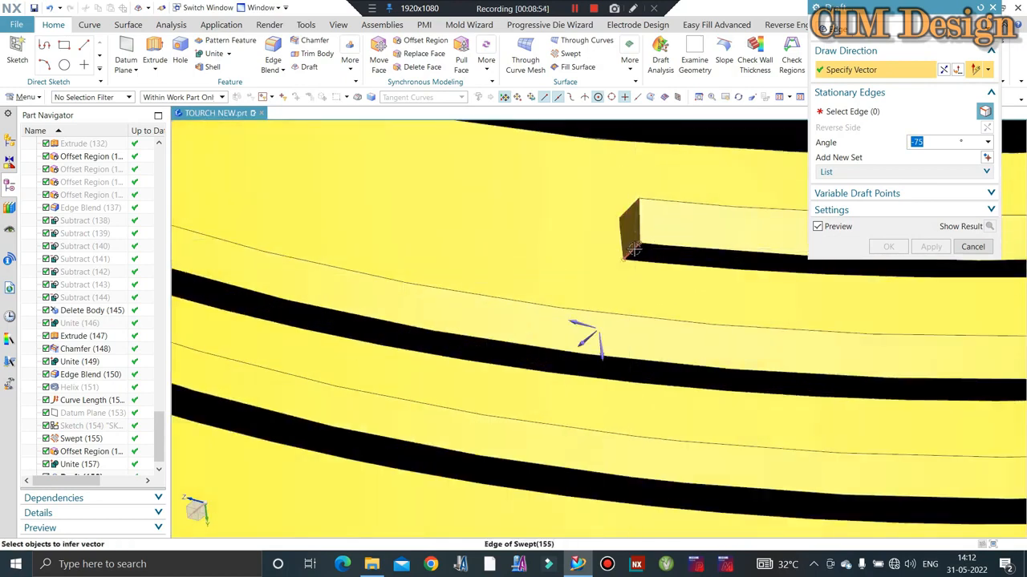
{"action": "middle_click", "coordinate": [632, 252]}
{"action": "left_click", "coordinate": [620, 235]}
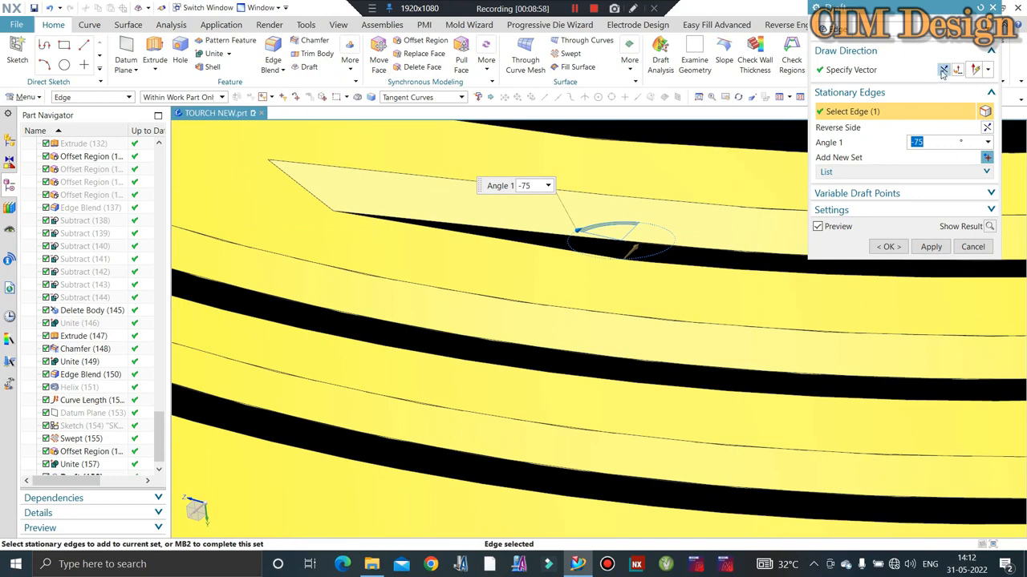
{"action": "scroll", "coordinate": [498, 252], "scroll_direction": "down", "scroll_amount": 2}
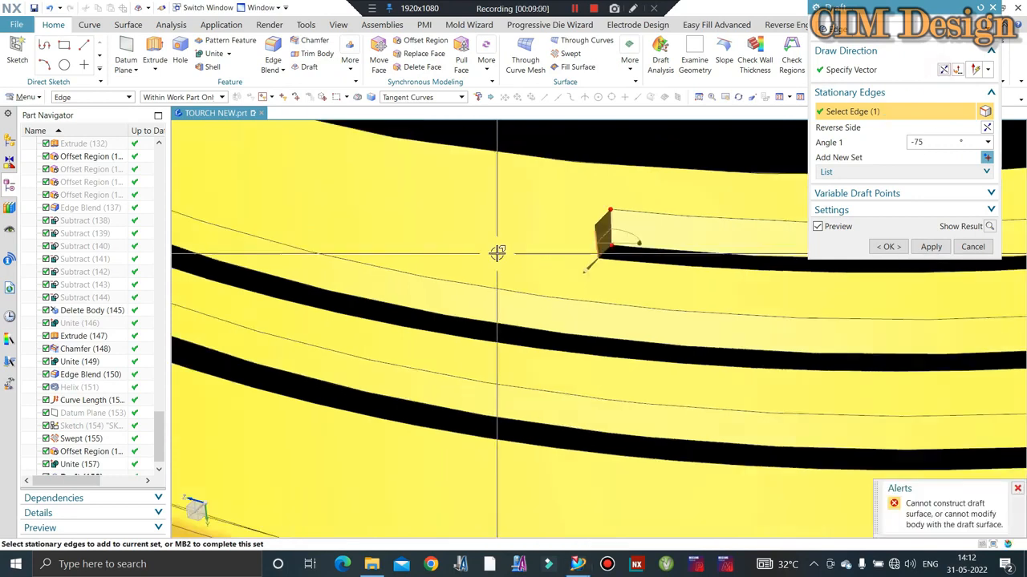
Step: Add the adjoining short end edge to the upper thread end's stationary edges and complete the -75° draft
{"action": "scroll", "coordinate": [578, 246], "scroll_direction": "up", "scroll_amount": 2}
{"action": "scroll", "coordinate": [577, 246], "scroll_direction": "up", "scroll_amount": 4}
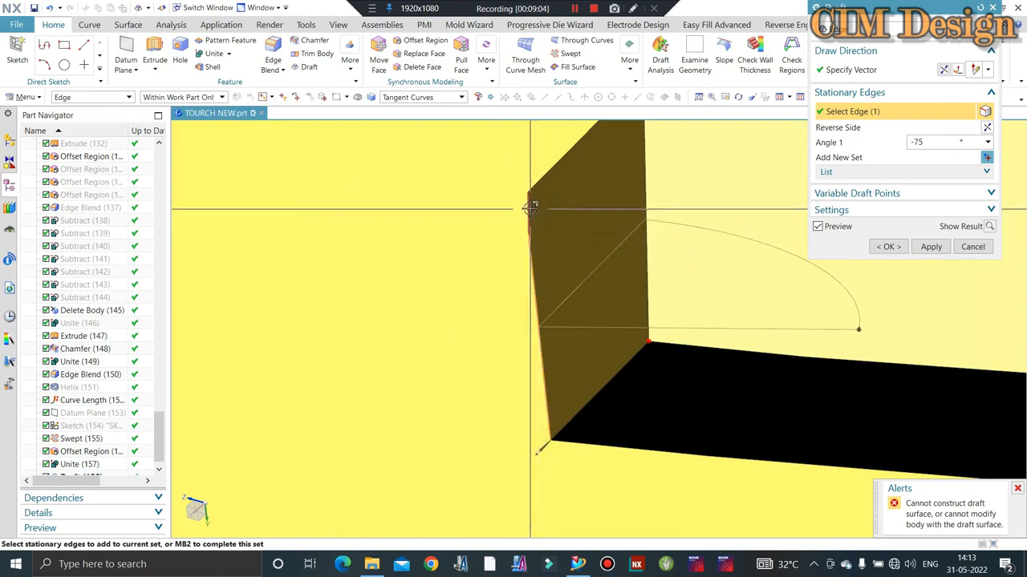
{"action": "left_click", "coordinate": [532, 213]}
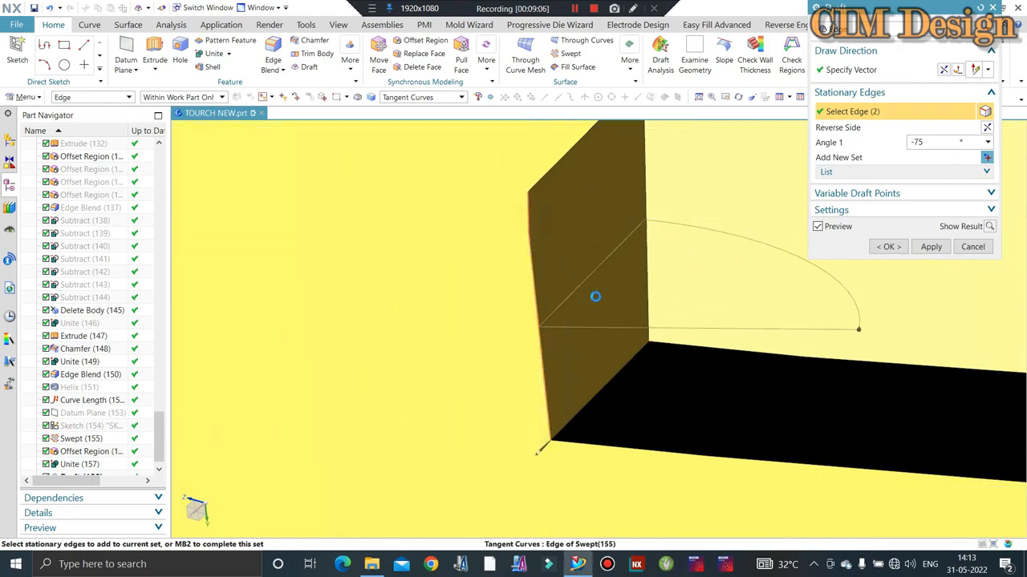
{"action": "scroll", "coordinate": [565, 269], "scroll_direction": "down", "scroll_amount": 4}
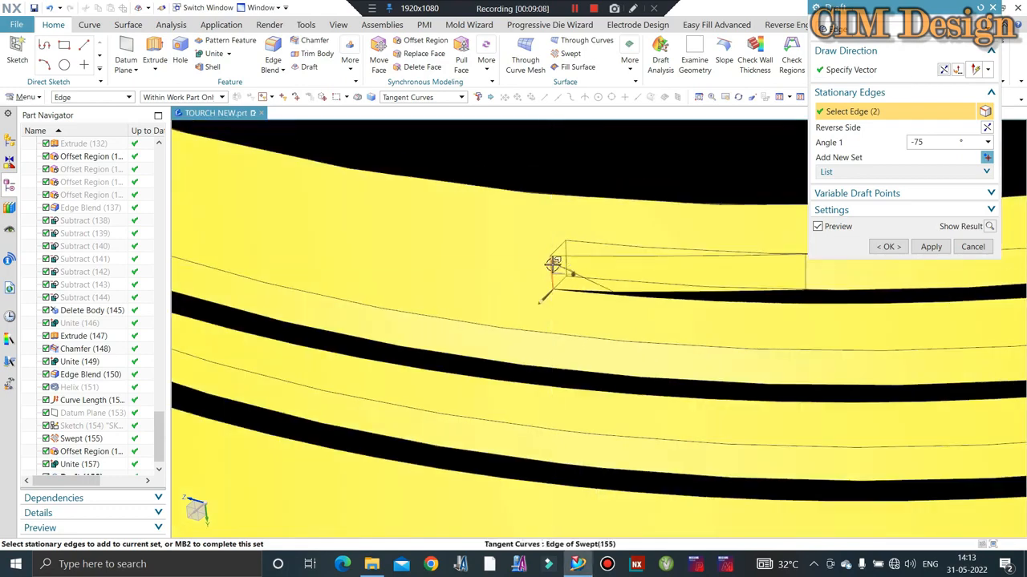
{"action": "middle_click", "coordinate": [555, 265]}
{"action": "middle_click", "coordinate": [556, 264]}
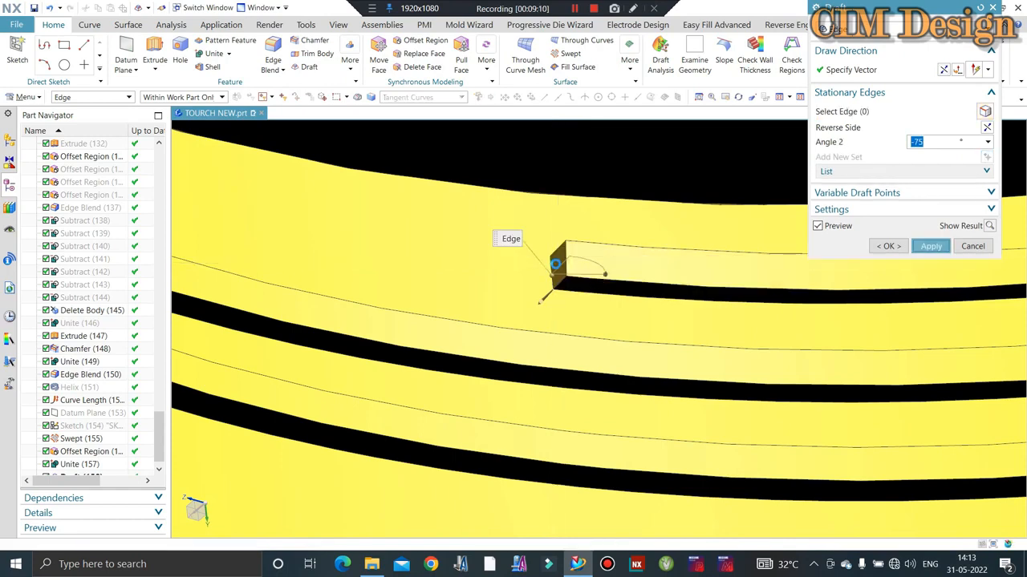
{"action": "scroll", "coordinate": [588, 257], "scroll_direction": "down", "scroll_amount": 2}
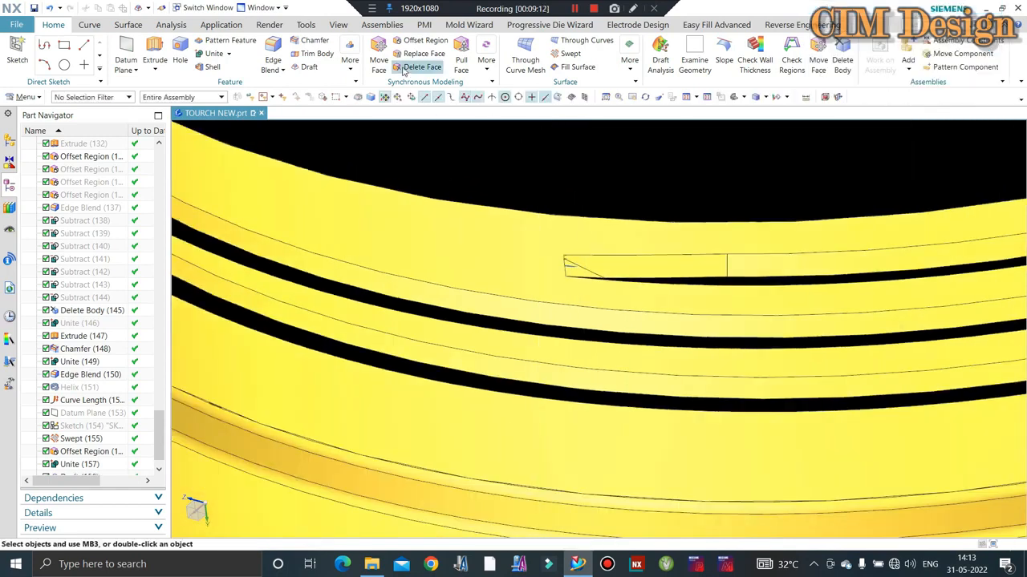
{"action": "scroll", "coordinate": [573, 265], "scroll_direction": "up", "scroll_amount": 3}
{"action": "left_click", "coordinate": [603, 275]}
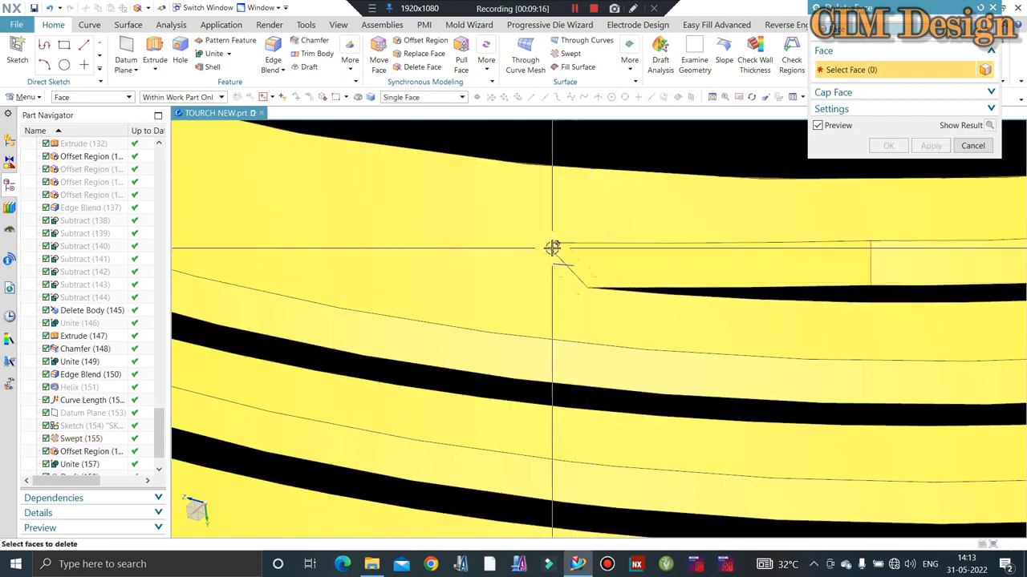
{"action": "scroll", "coordinate": [557, 255], "scroll_direction": "up", "scroll_amount": 2}
{"action": "scroll", "coordinate": [586, 269], "scroll_direction": "down", "scroll_amount": 6}
{"action": "key", "text": "Escape"}
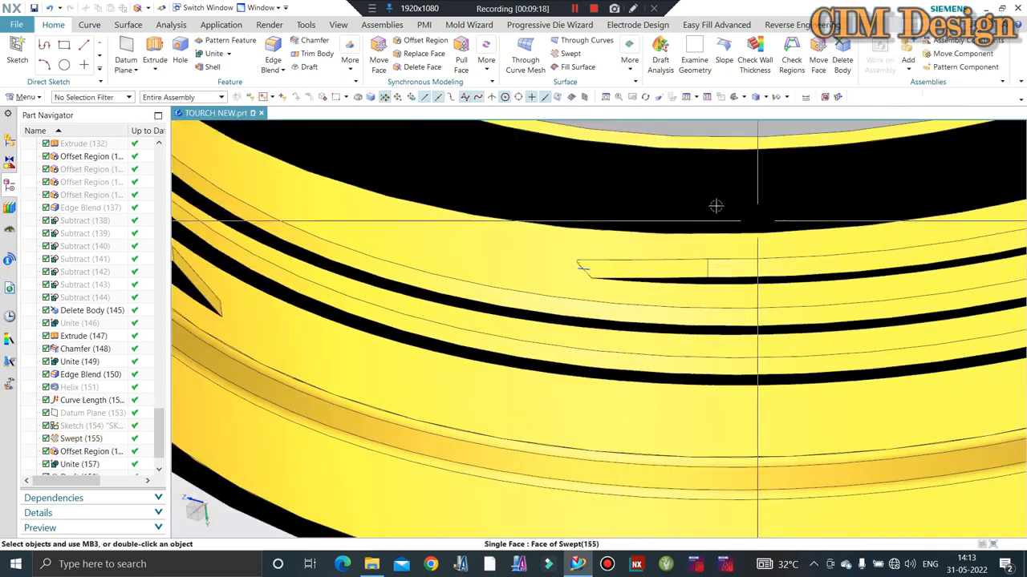
Step: Start an Edge Blend on the edge where the thread's upper end begins to taper, with a 50 mm radius
{"action": "scroll", "coordinate": [714, 206], "scroll_direction": "down", "scroll_amount": 3}
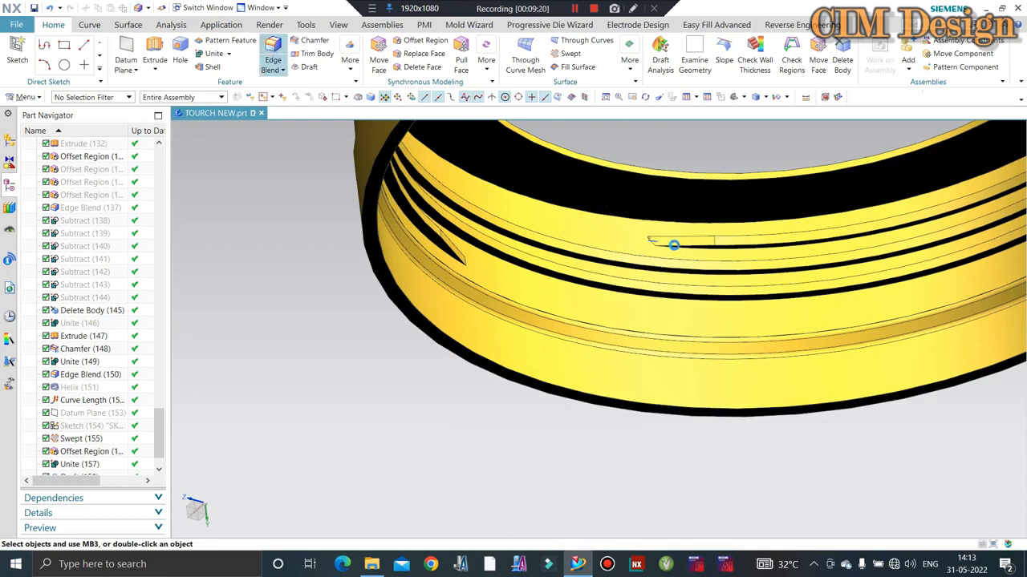
{"action": "key", "text": "b"}
{"action": "scroll", "coordinate": [716, 234], "scroll_direction": "up", "scroll_amount": 3}
{"action": "left_click", "coordinate": [700, 251]}
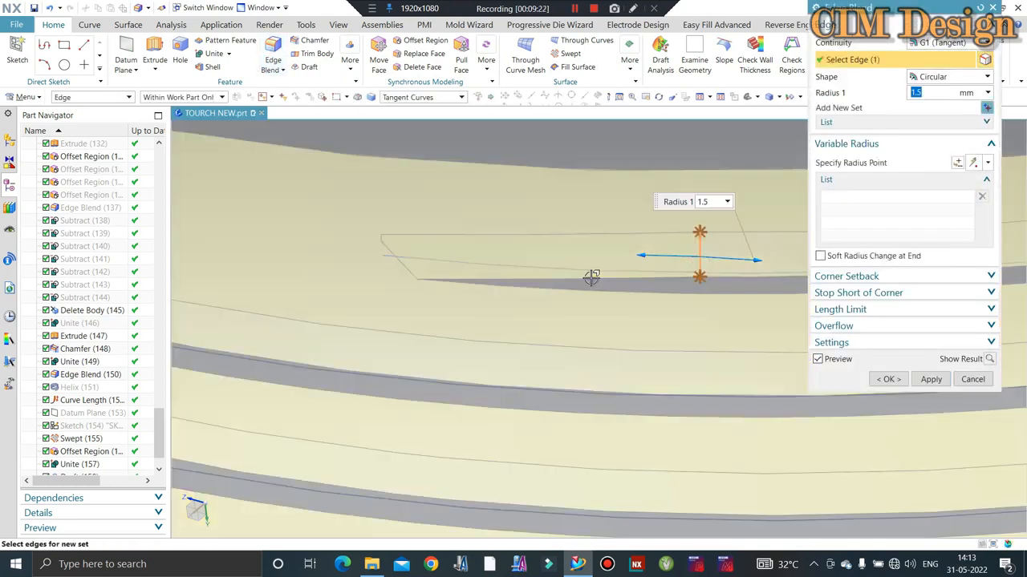
{"action": "scroll", "coordinate": [591, 276], "scroll_direction": "down", "scroll_amount": 1}
{"action": "type", "text": "10"}
{"action": "key", "text": "Return"}
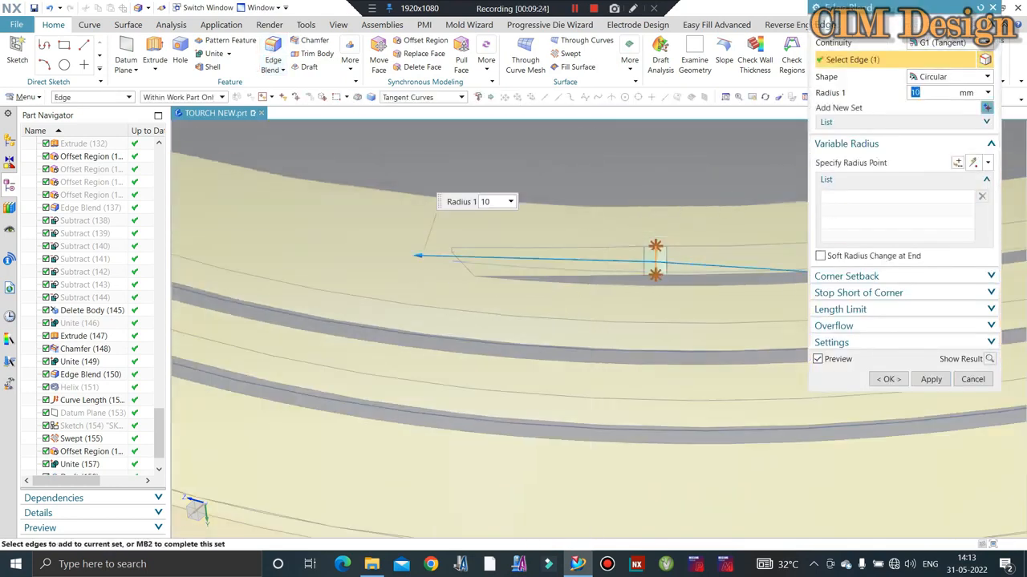
{"action": "type", "text": "15"}
{"action": "key", "text": "Return"}
{"action": "type", "text": "20"}
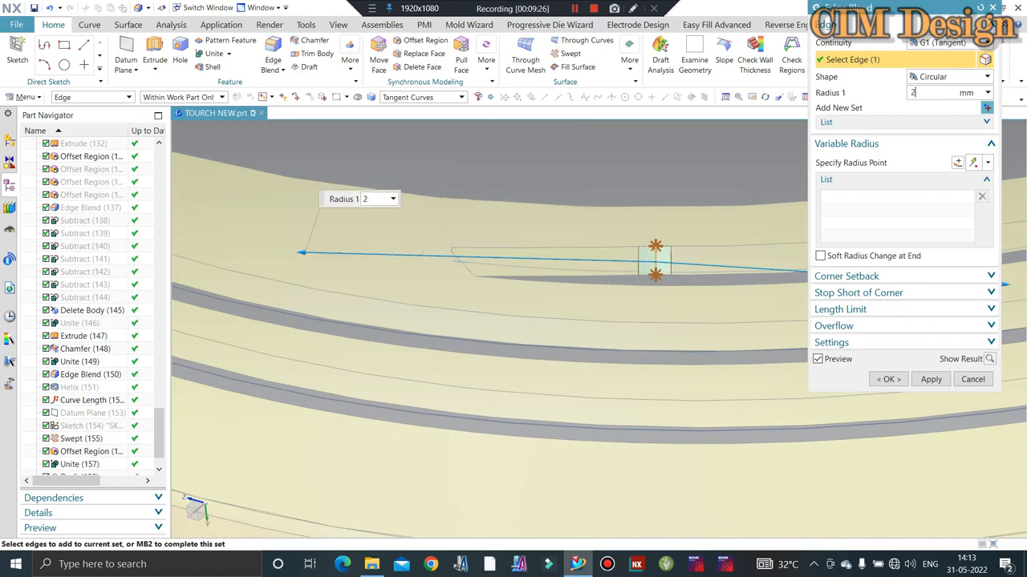
{"action": "key", "text": "Return"}
{"action": "type", "text": "50"}
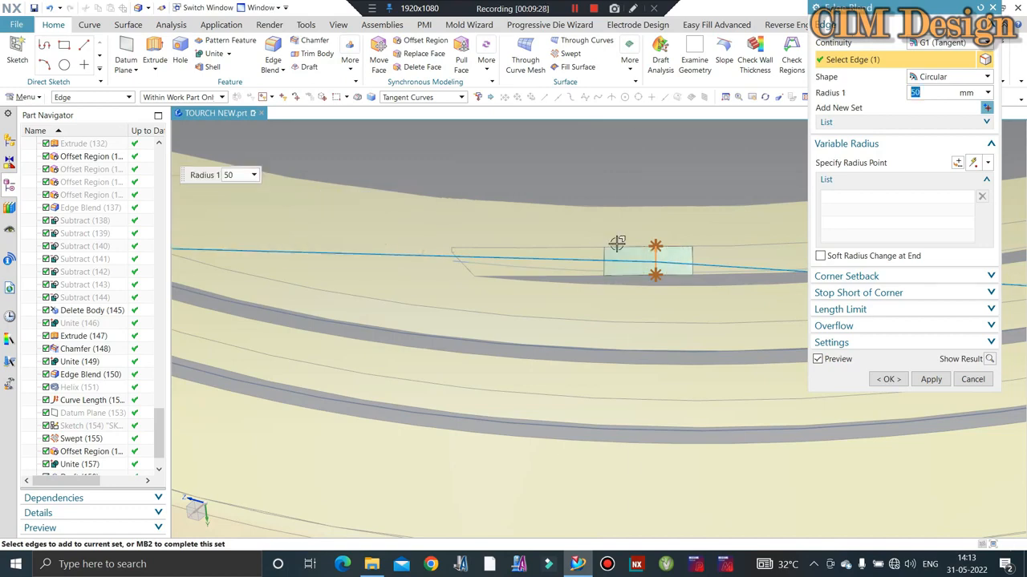
Step: Add the matching taper edge at the thread's lower end to the 50 mm blend and complete it
{"action": "scroll", "coordinate": [642, 234], "scroll_direction": "down", "scroll_amount": 7}
{"action": "scroll", "coordinate": [465, 241], "scroll_direction": "up", "scroll_amount": 9}
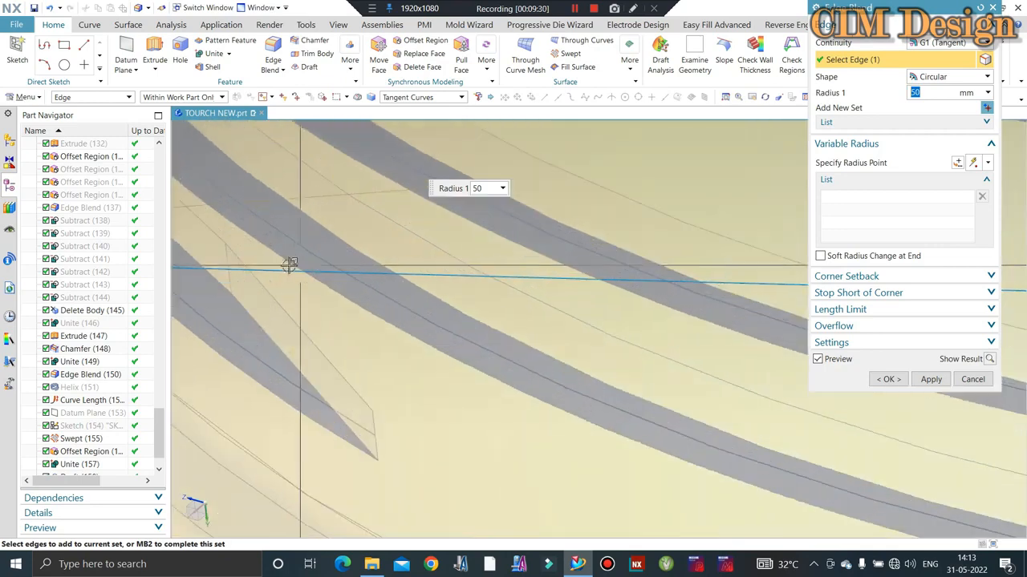
{"action": "left_click", "coordinate": [227, 266]}
{"action": "middle_click", "coordinate": [351, 334]}
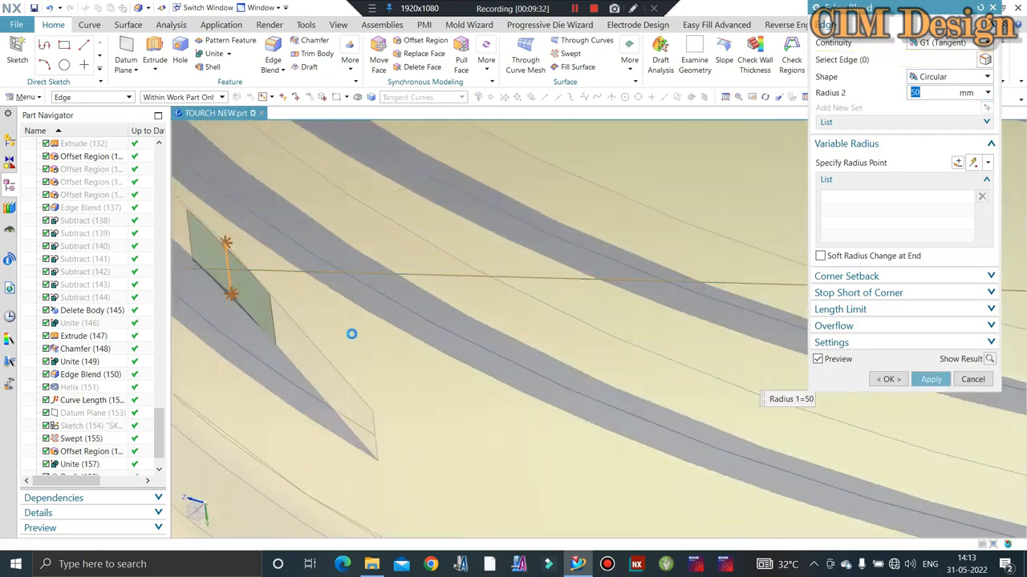
Step: Blend the long crest edges along both sides of the thread with a 0.5 mm radius
{"action": "left_click", "coordinate": [273, 53]}
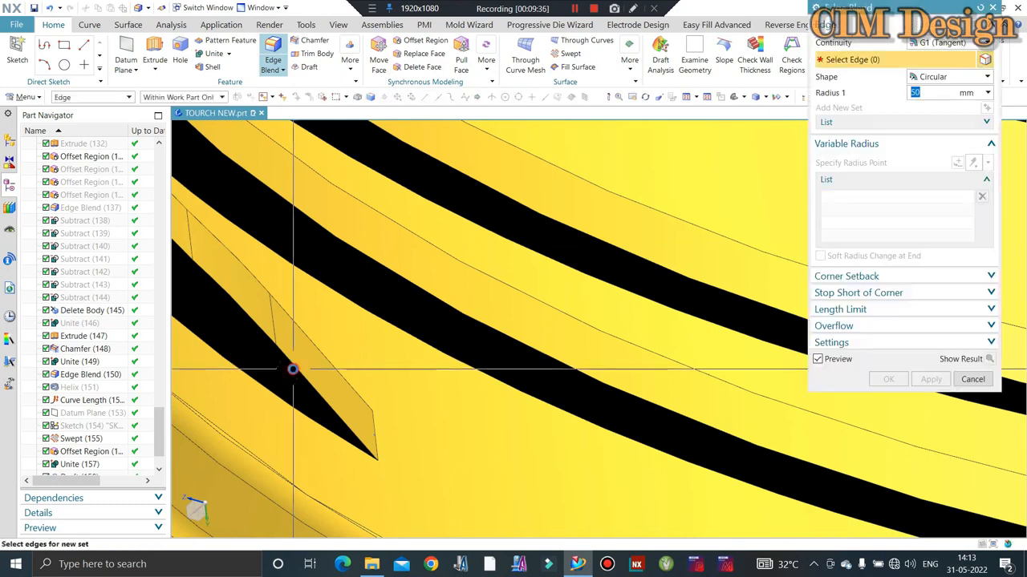
{"action": "left_click", "coordinate": [313, 340]}
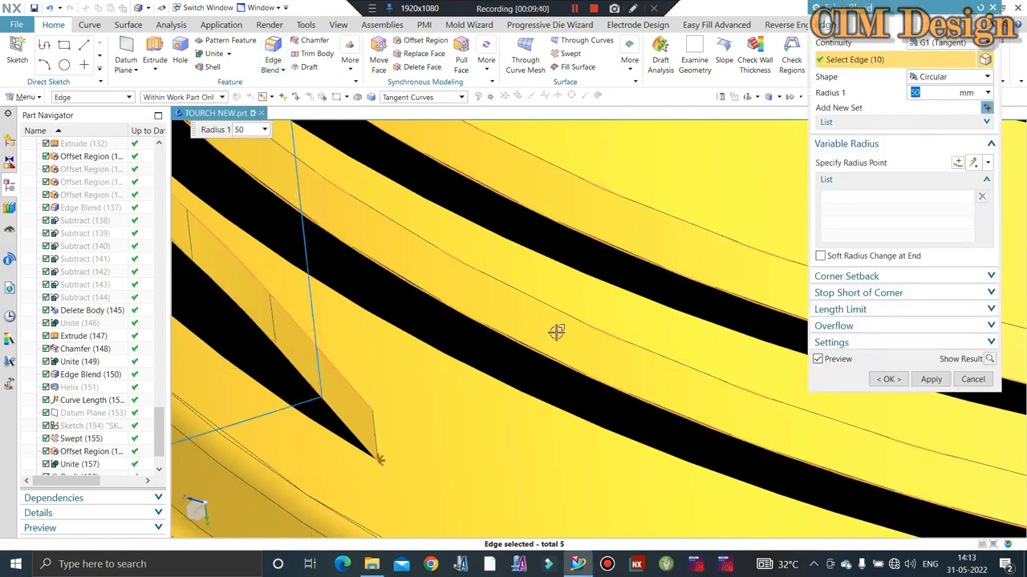
{"action": "type", "text": "0.5"}
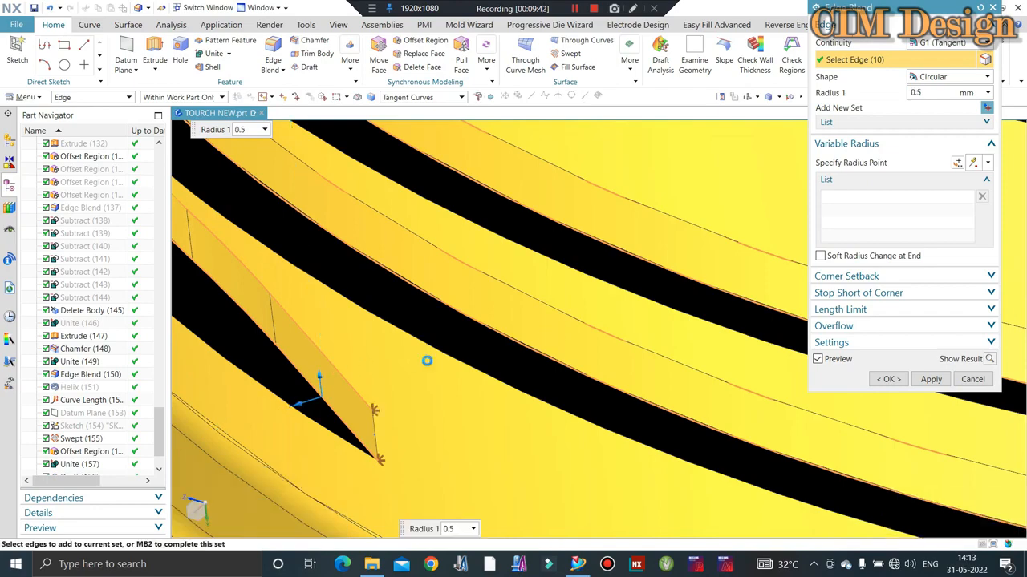
{"action": "scroll", "coordinate": [542, 362], "scroll_direction": "down", "scroll_amount": 8}
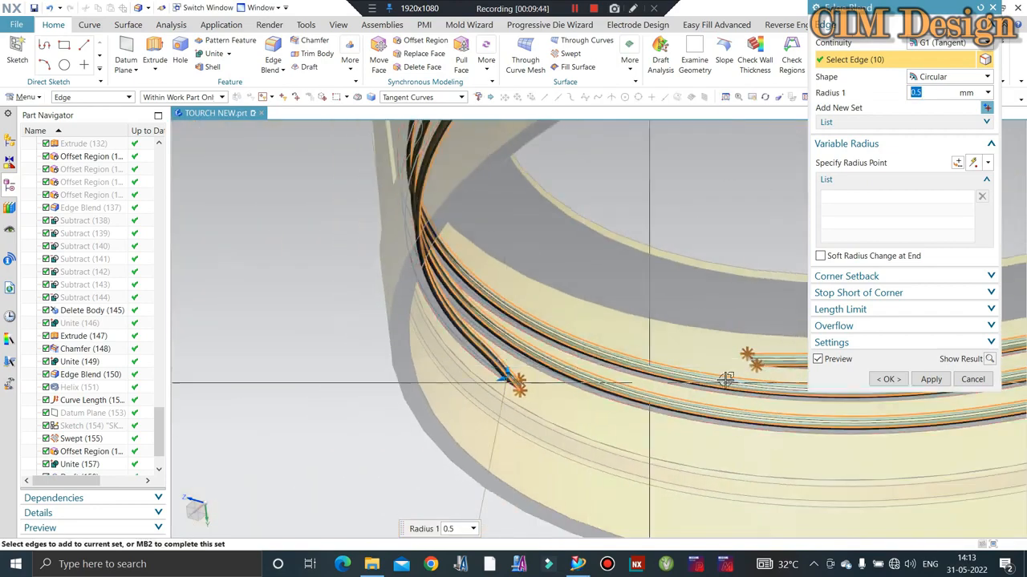
{"action": "scroll", "coordinate": [774, 360], "scroll_direction": "up", "scroll_amount": 5}
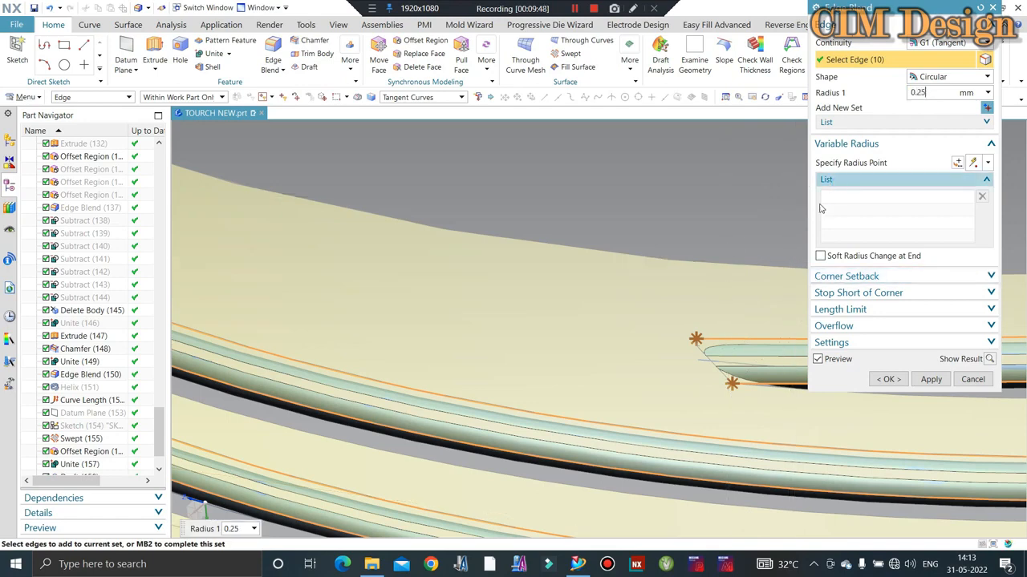
{"action": "scroll", "coordinate": [601, 307], "scroll_direction": "down", "scroll_amount": 3}
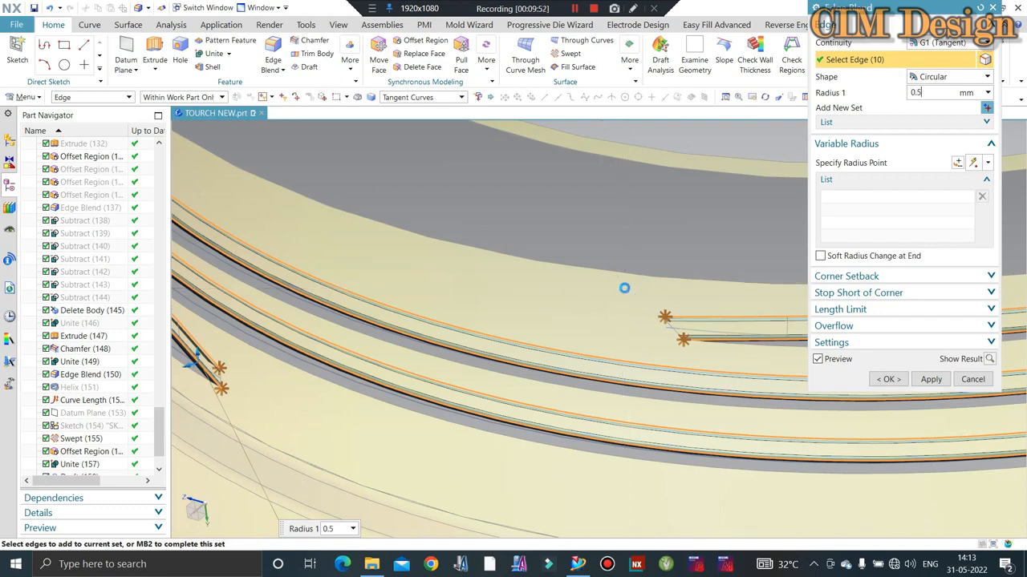
{"action": "middle_click", "coordinate": [607, 305]}
{"action": "middle_click", "coordinate": [610, 301]}
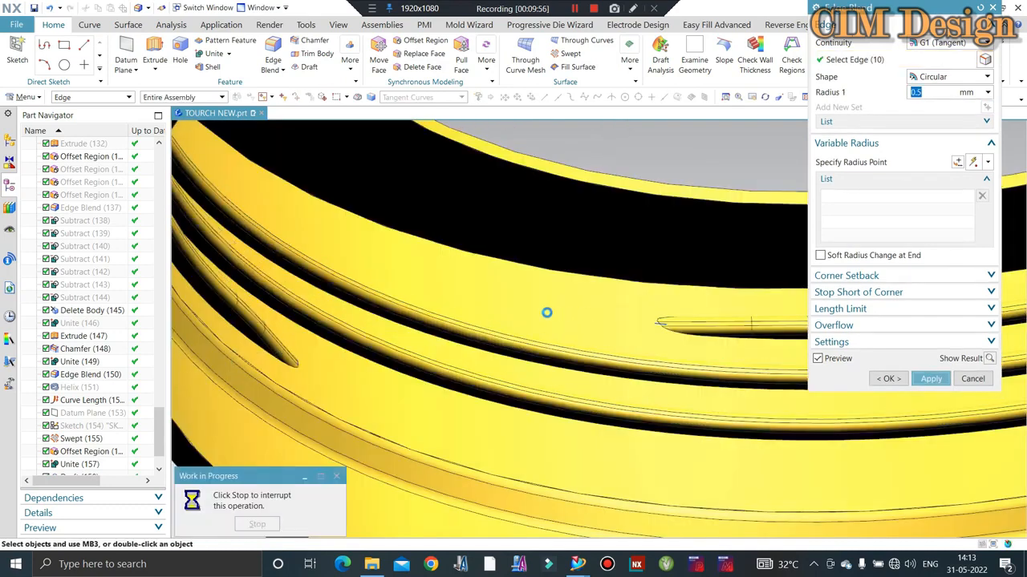
Step: Close the Edge Blend command and examine the blended thread and its tapered ends inside the ring
{"action": "scroll", "coordinate": [544, 321], "scroll_direction": "down", "scroll_amount": 5}
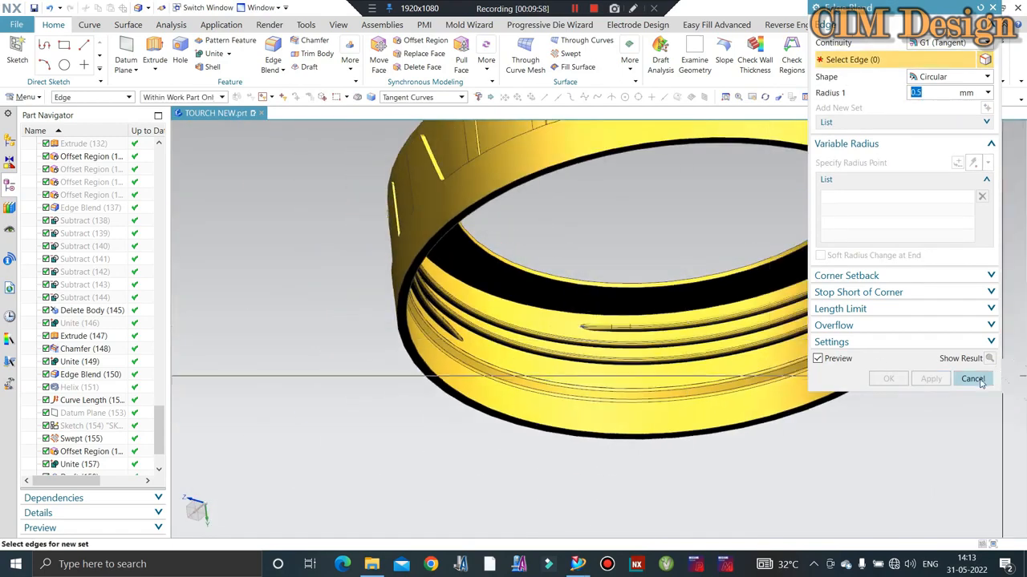
{"action": "left_click", "coordinate": [972, 379]}
{"action": "scroll", "coordinate": [770, 305], "scroll_direction": "down", "scroll_amount": 4}
{"action": "middle_click_drag", "start_coordinate": [794, 321], "coordinate": [610, 345]}
{"action": "scroll", "coordinate": [580, 299], "scroll_direction": "up", "scroll_amount": 5}
{"action": "middle_click_drag", "start_coordinate": [580, 300], "coordinate": [579, 329]}
{"action": "scroll", "coordinate": [563, 375], "scroll_direction": "down", "scroll_amount": 5}
{"action": "scroll", "coordinate": [579, 329], "scroll_direction": "up", "scroll_amount": 5}
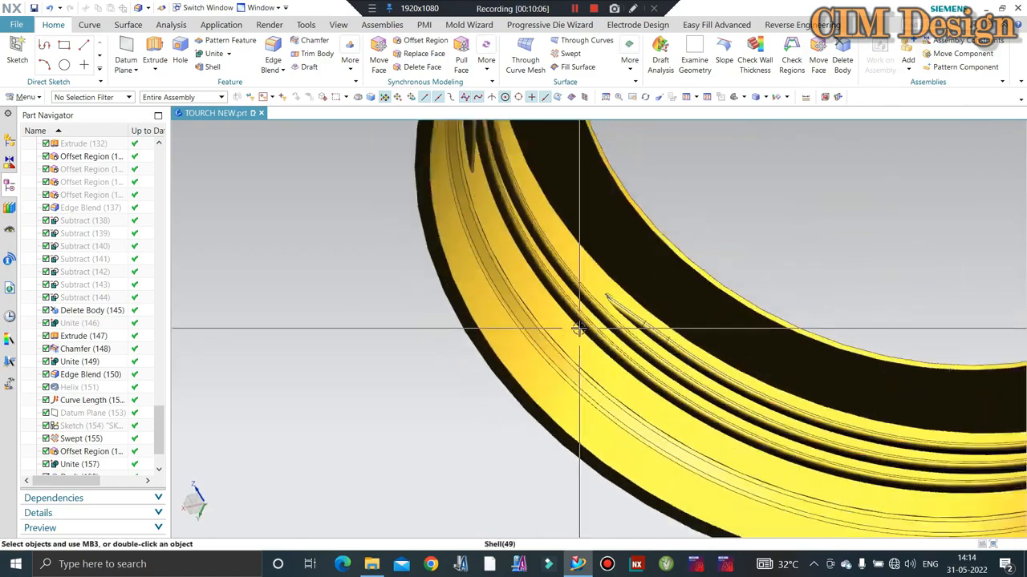
{"action": "scroll", "coordinate": [579, 329], "scroll_direction": "down", "scroll_amount": 5}
Step: Select all the curves around the ring with the Curve filter and move them to a hidden layer through Edit Object Display
{"action": "key", "text": "ctrl+j"}
{"action": "left_click", "coordinate": [122, 96]}
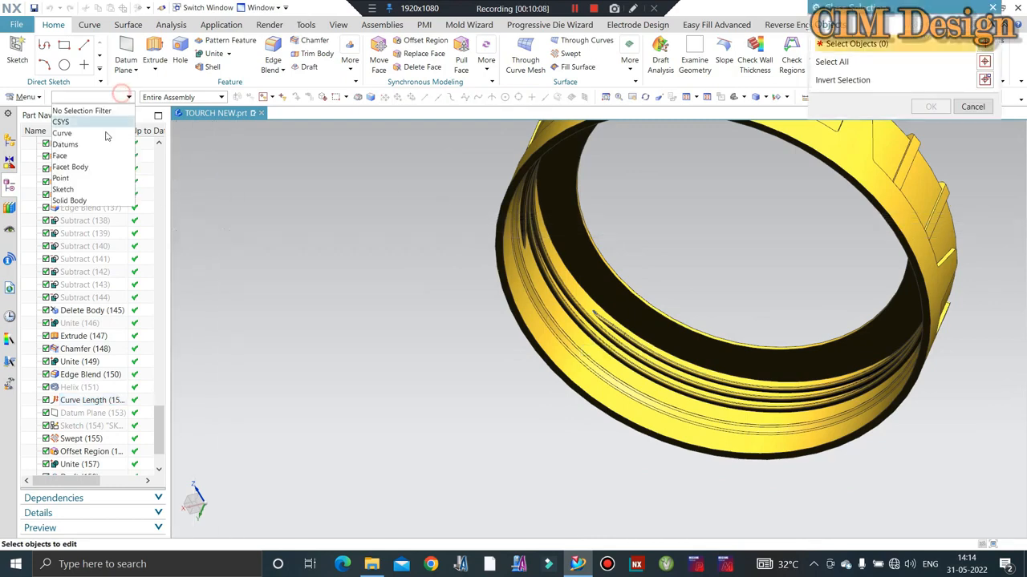
{"action": "left_click", "coordinate": [81, 133]}
{"action": "scroll", "coordinate": [647, 265], "scroll_direction": "down", "scroll_amount": 4}
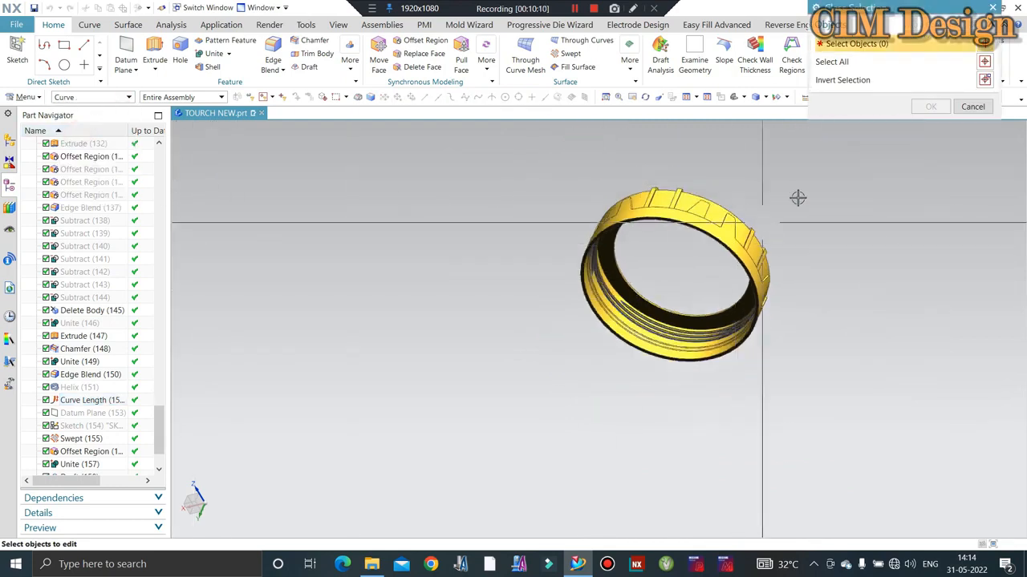
{"action": "left_click_drag", "start_coordinate": [800, 169], "coordinate": [530, 412]}
{"action": "left_click", "coordinate": [930, 107]}
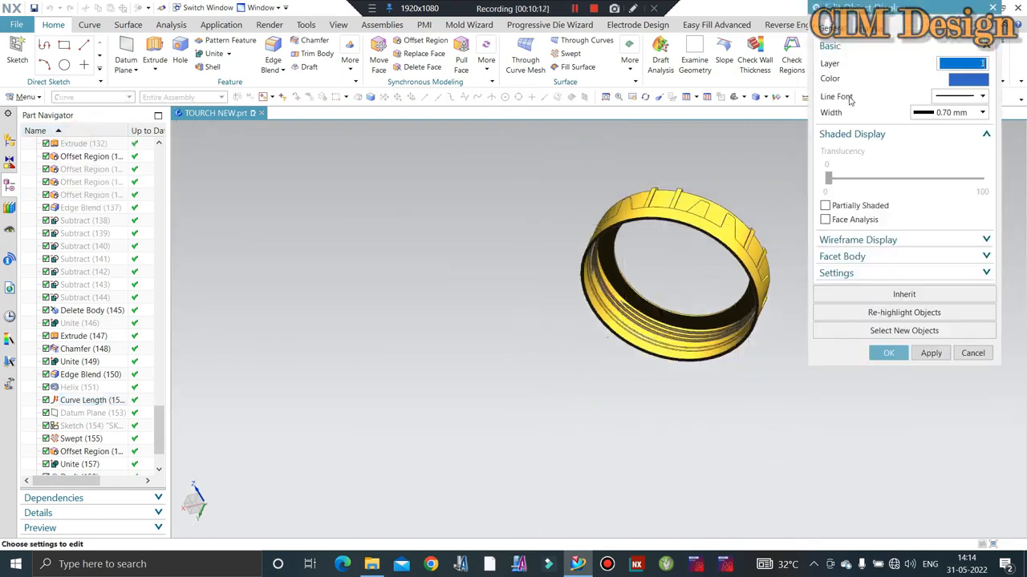
{"action": "key", "text": "Return"}
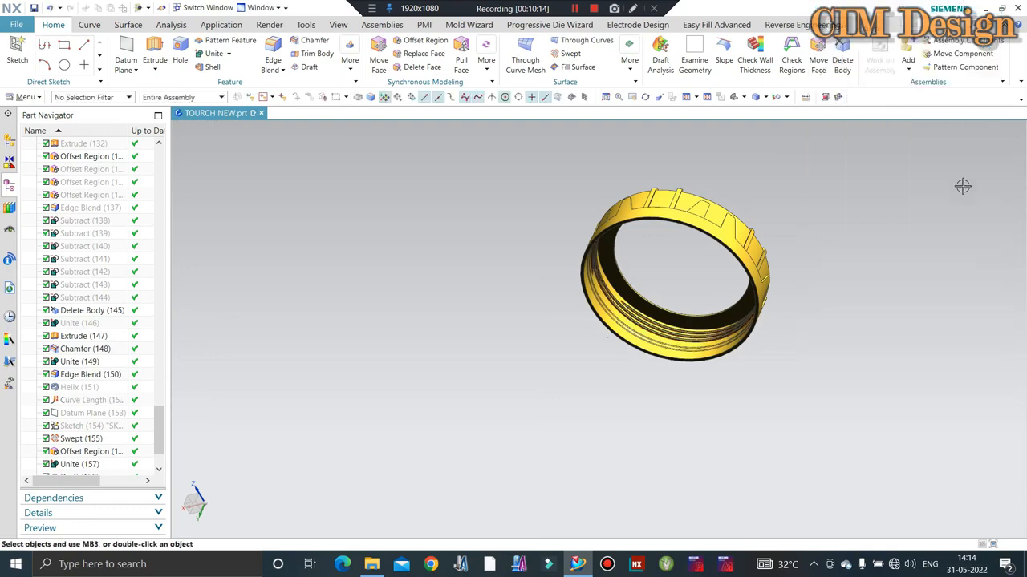
Step: Examine the whole ring, followed by a close look at the thread's tapered lower end and its blends
{"action": "scroll", "coordinate": [795, 199], "scroll_direction": "up", "scroll_amount": 3}
{"action": "scroll", "coordinate": [543, 260], "scroll_direction": "down", "scroll_amount": 2}
{"action": "middle_click_drag", "start_coordinate": [543, 263], "coordinate": [573, 300]}
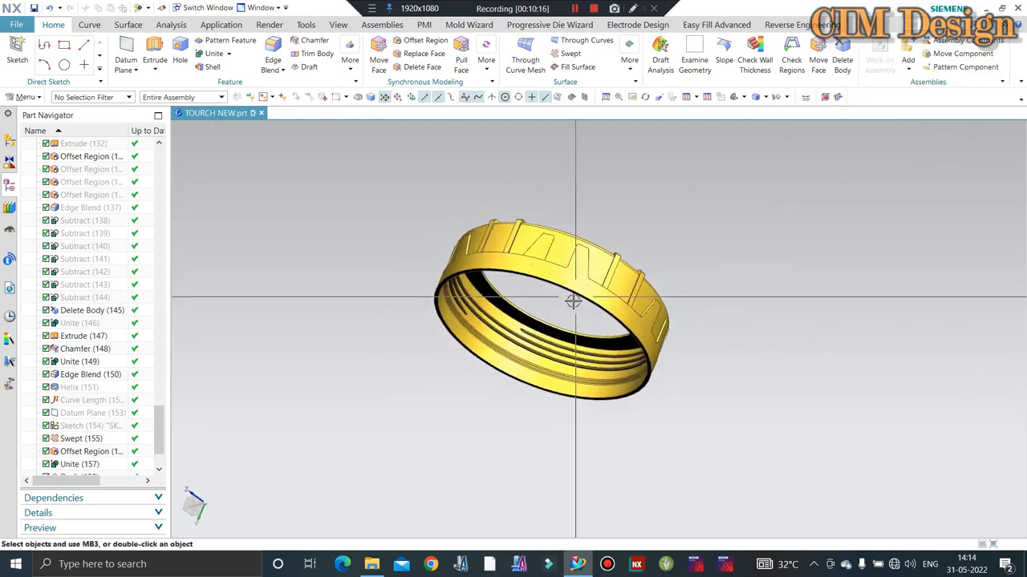
{"action": "scroll", "coordinate": [573, 300], "scroll_direction": "up", "scroll_amount": 2}
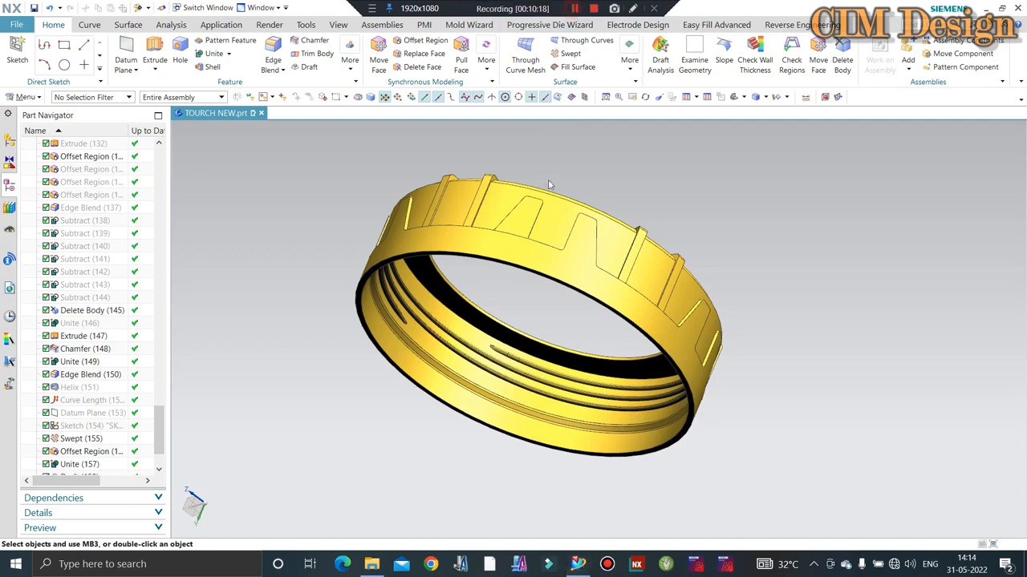
{"action": "scroll", "coordinate": [535, 202], "scroll_direction": "down", "scroll_amount": 2}
{"action": "middle_click_drag", "start_coordinate": [540, 224], "coordinate": [527, 243]}
{"action": "scroll", "coordinate": [499, 261], "scroll_direction": "up", "scroll_amount": 2}
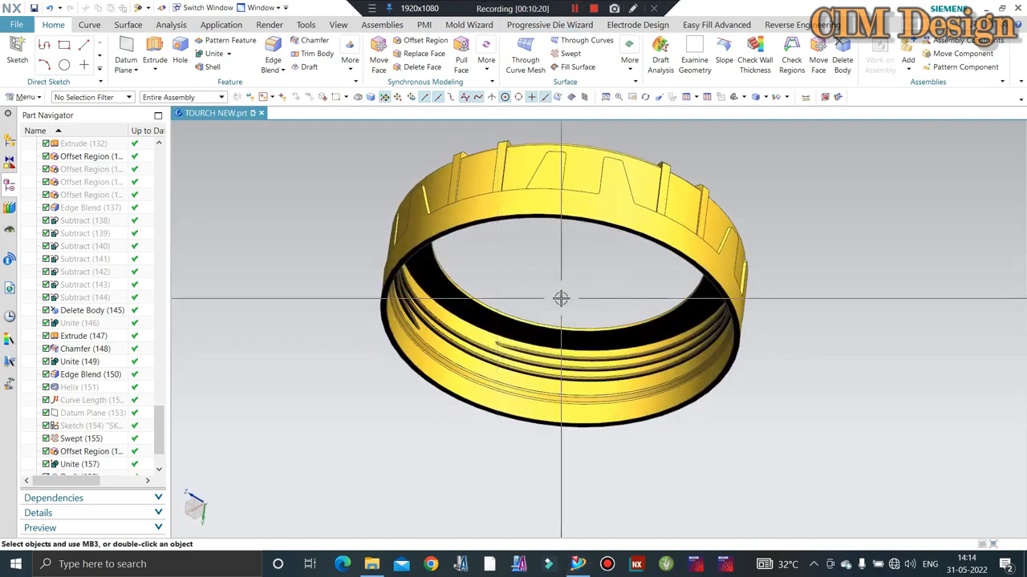
{"action": "mouse_move", "coordinate": [561, 298]}
{"action": "middle_mouse_down"}
{"action": "mouse_move", "coordinate": [560, 272]}
{"action": "mouse_move", "coordinate": [556, 300]}
{"action": "middle_mouse_up"}
{"action": "scroll", "coordinate": [467, 331], "scroll_direction": "up", "scroll_amount": 4}
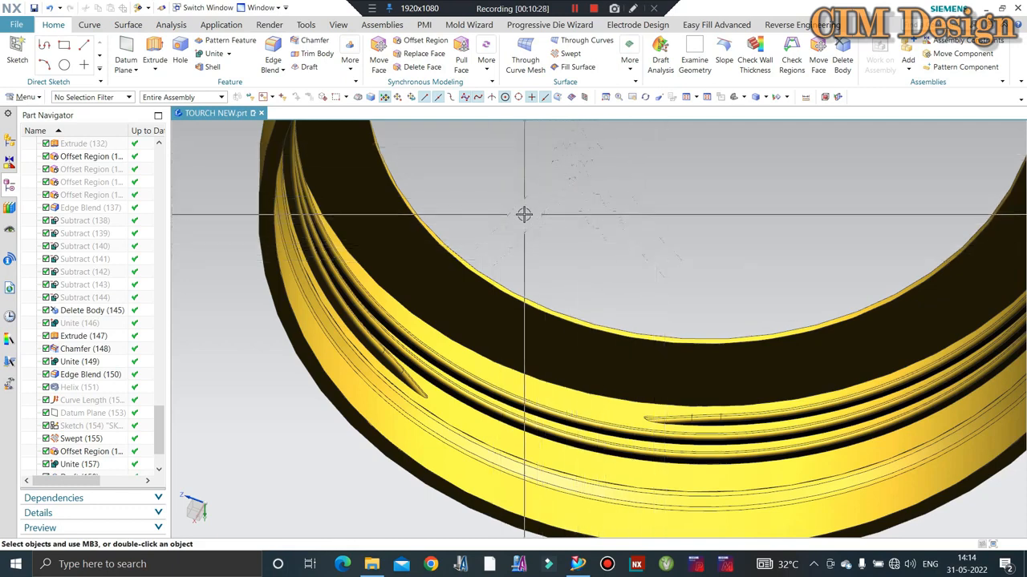
{"action": "middle_click_drag", "start_coordinate": [519, 264], "coordinate": [461, 362]}
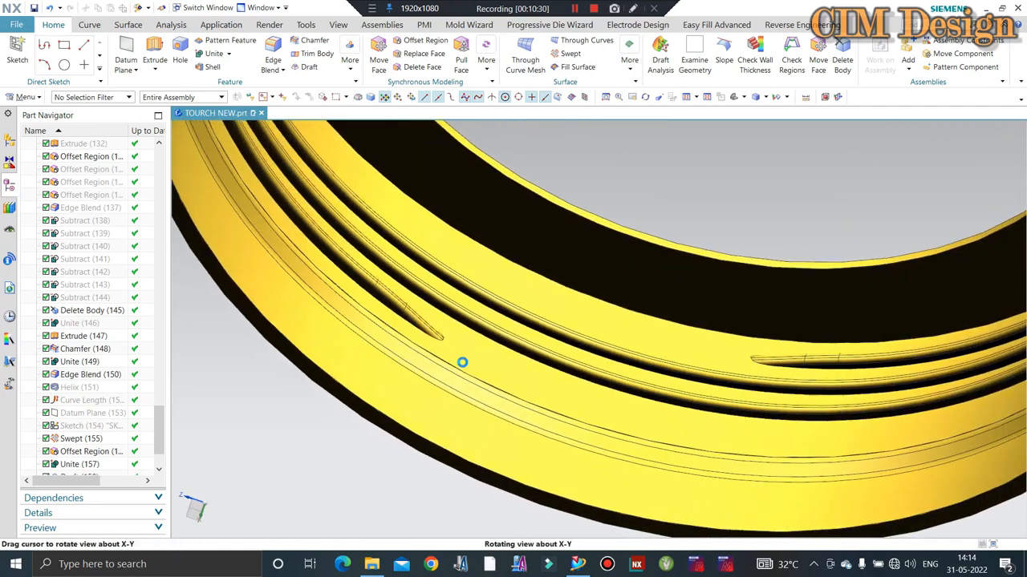
{"action": "scroll", "coordinate": [401, 313], "scroll_direction": "up", "scroll_amount": 4}
{"action": "scroll", "coordinate": [468, 287], "scroll_direction": "down", "scroll_amount": 2}
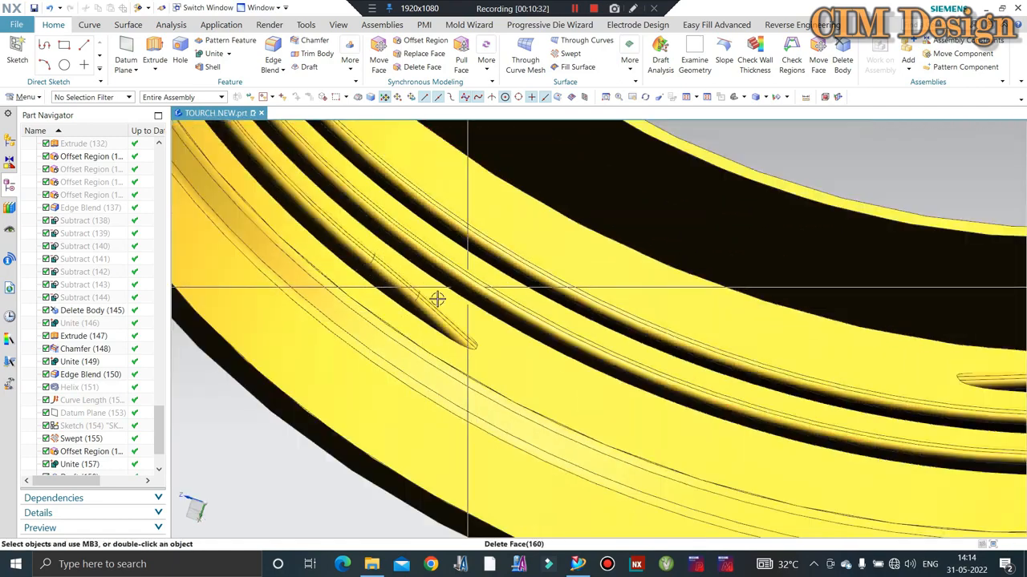
{"action": "scroll", "coordinate": [449, 255], "scroll_direction": "up", "scroll_amount": 4}
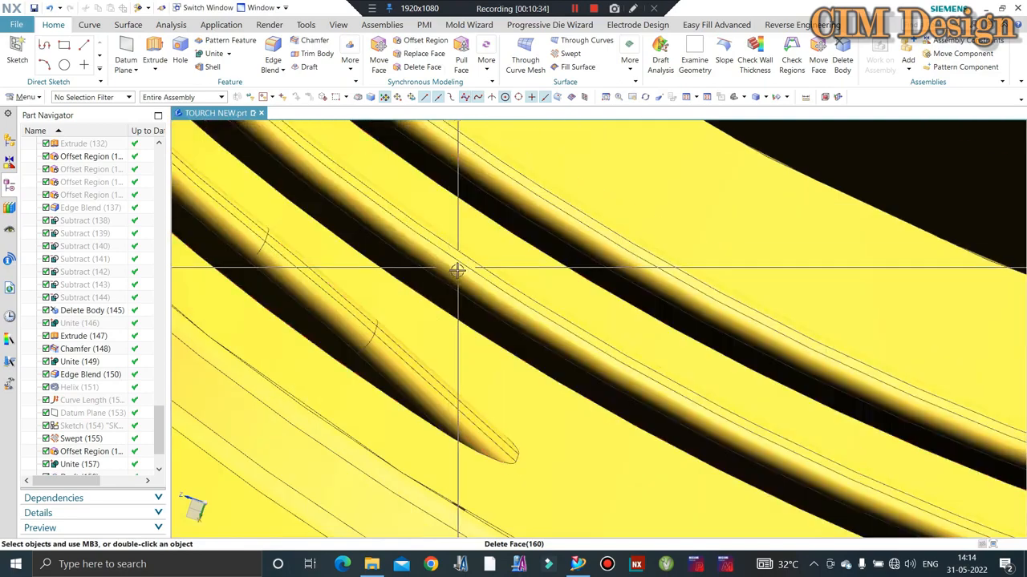
{"action": "scroll", "coordinate": [456, 273], "scroll_direction": "down", "scroll_amount": 1}
{"action": "scroll", "coordinate": [458, 277], "scroll_direction": "down", "scroll_amount": 3}
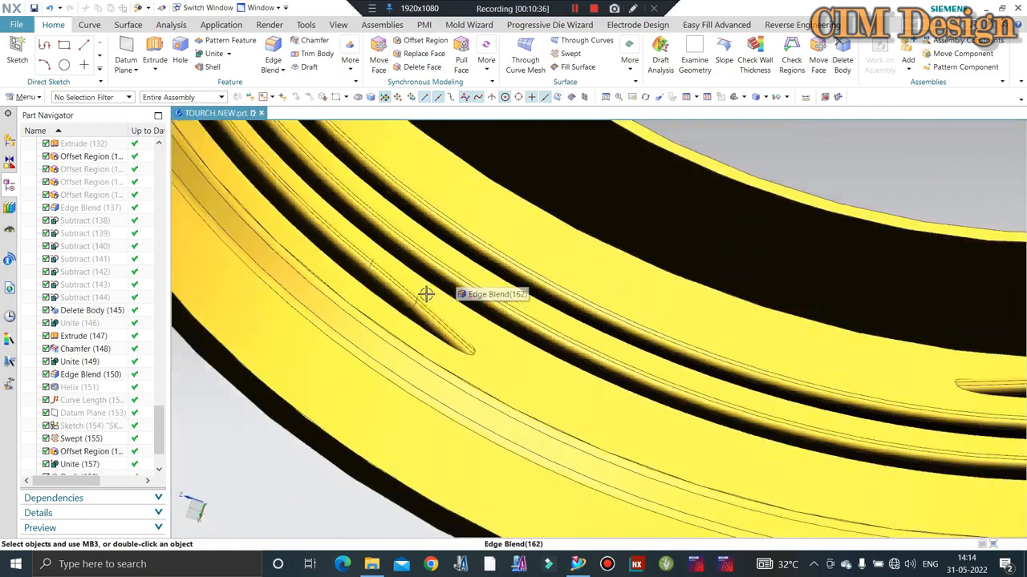
Step: Inspect the thread turns between both tapered ends and the chamfered step below them from several angles
{"action": "middle_click_drag", "start_coordinate": [426, 293], "coordinate": [475, 282]}
{"action": "scroll", "coordinate": [475, 282], "scroll_direction": "down", "scroll_amount": 3}
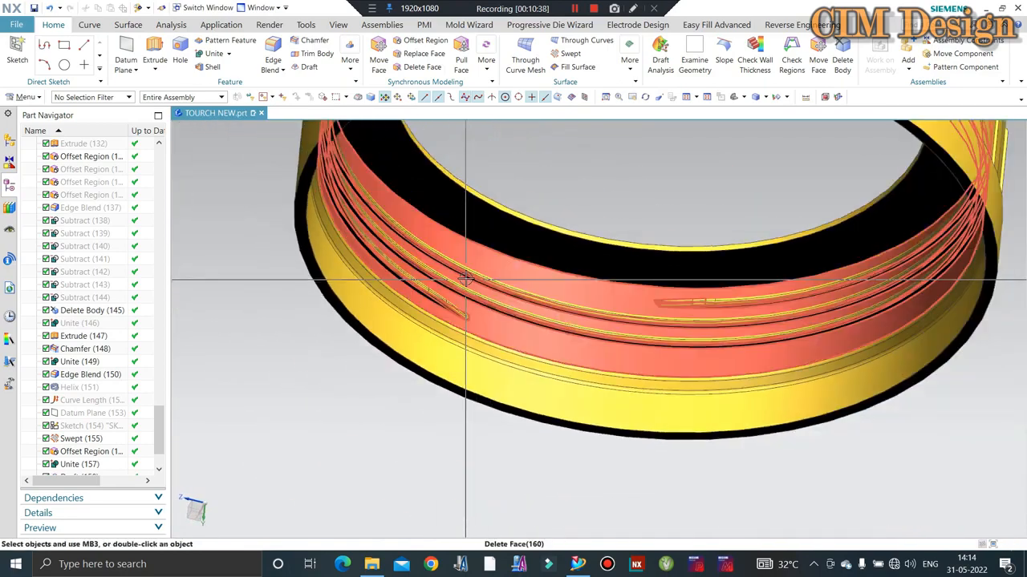
{"action": "scroll", "coordinate": [470, 273], "scroll_direction": "up", "scroll_amount": 3}
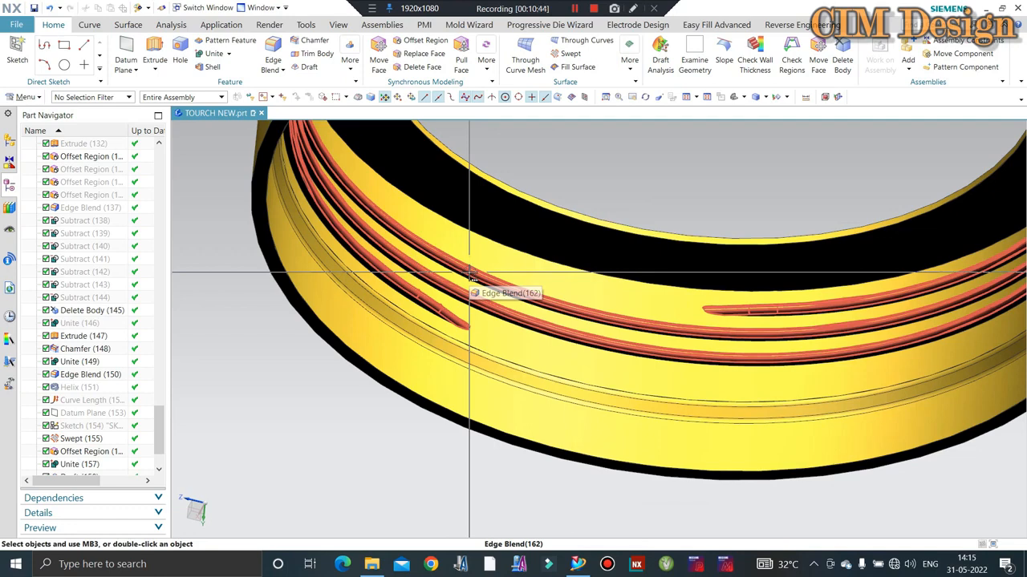
{"action": "middle_click_drag", "start_coordinate": [471, 275], "coordinate": [393, 337]}
{"action": "scroll", "coordinate": [402, 326], "scroll_direction": "up", "scroll_amount": 3}
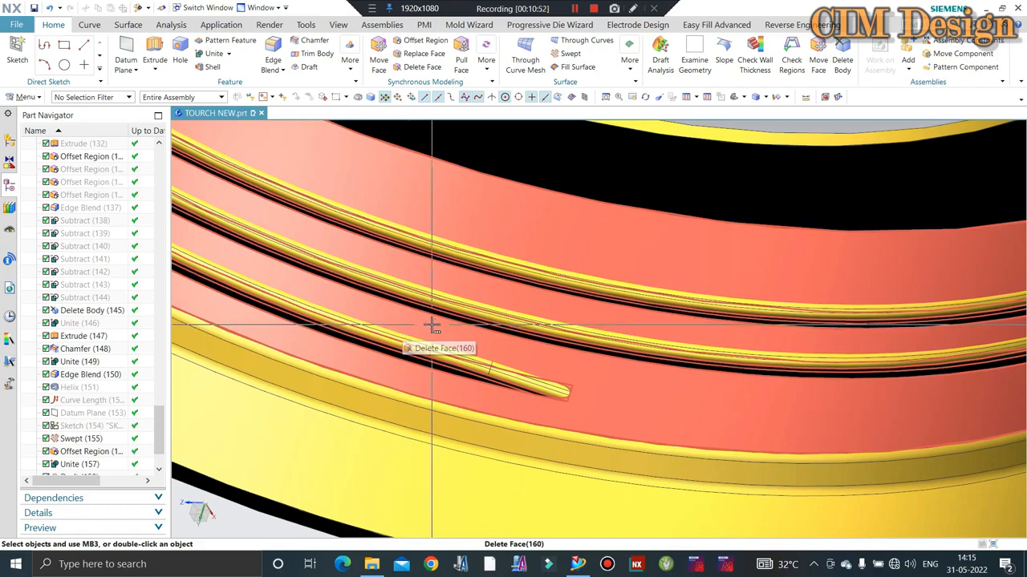
{"action": "scroll", "coordinate": [433, 325], "scroll_direction": "down", "scroll_amount": 3}
{"action": "mouse_move", "coordinate": [513, 292]}
{"action": "middle_mouse_down"}
{"action": "mouse_move", "coordinate": [508, 280]}
{"action": "mouse_move", "coordinate": [530, 281]}
{"action": "middle_mouse_up"}
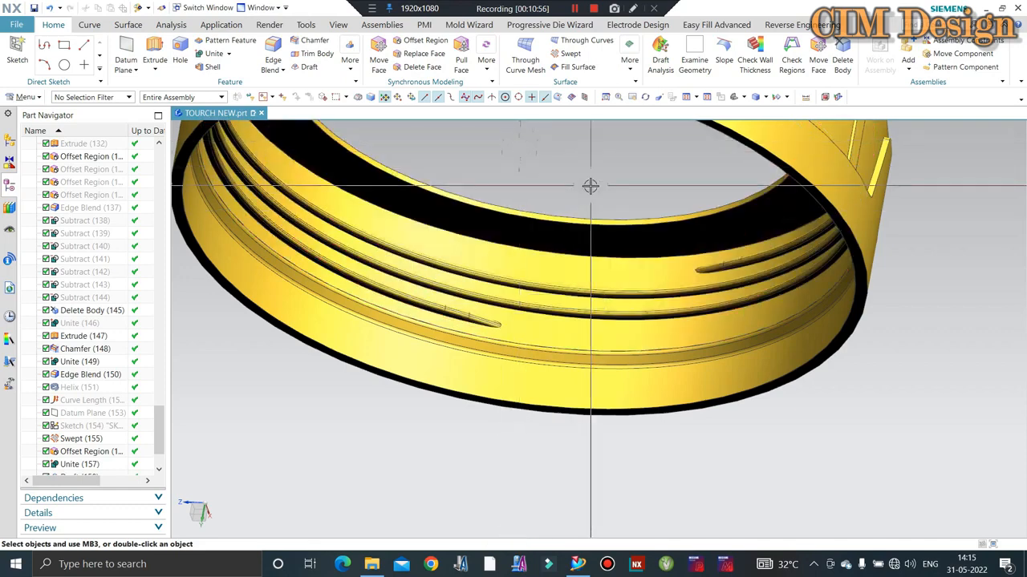
{"action": "scroll", "coordinate": [557, 213], "scroll_direction": "down", "scroll_amount": 3}
{"action": "middle_click_drag", "start_coordinate": [557, 213], "coordinate": [576, 255]}
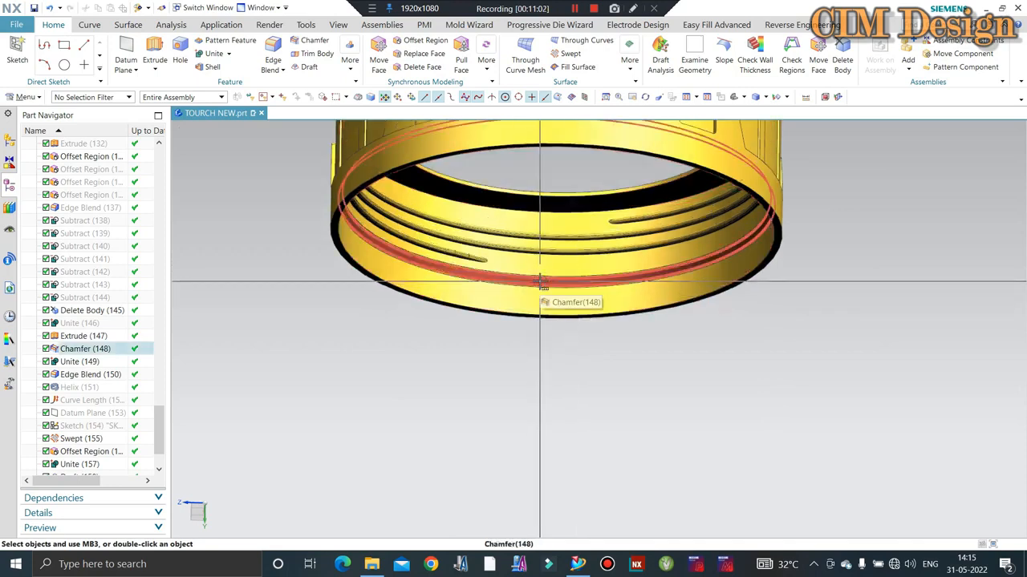
{"action": "scroll", "coordinate": [567, 300], "scroll_direction": "down", "scroll_amount": 1}
{"action": "scroll", "coordinate": [525, 284], "scroll_direction": "up", "scroll_amount": 2}
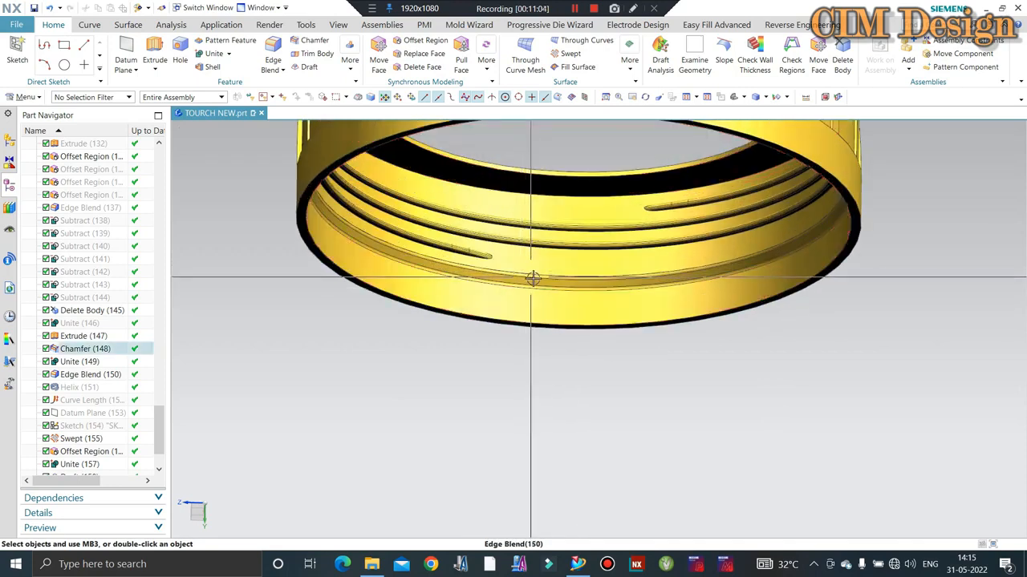
{"action": "scroll", "coordinate": [545, 280], "scroll_direction": "down", "scroll_amount": 1}
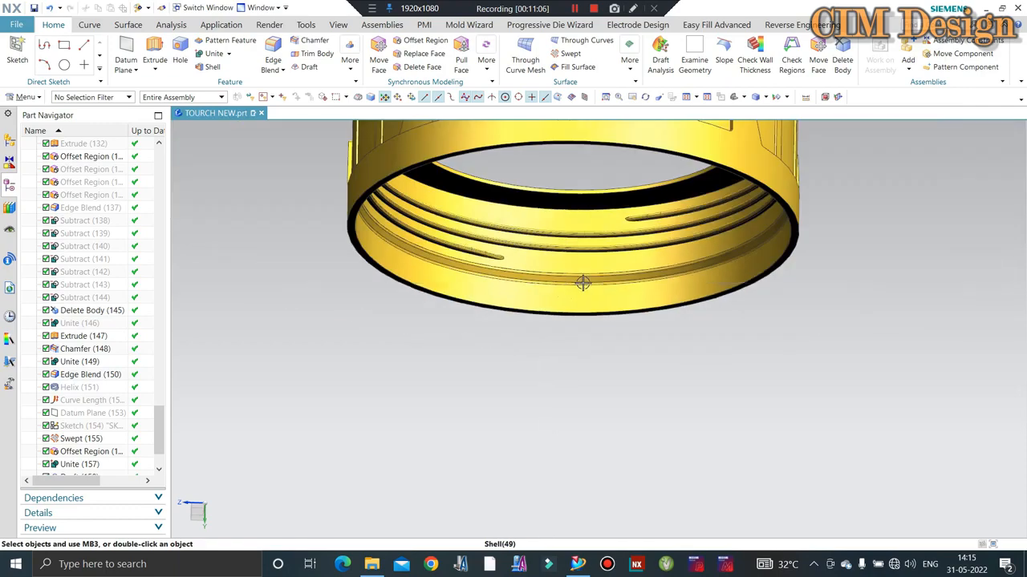
{"action": "middle_click_drag", "start_coordinate": [582, 282], "coordinate": [572, 241]}
{"action": "scroll", "coordinate": [562, 297], "scroll_direction": "up", "scroll_amount": 4}
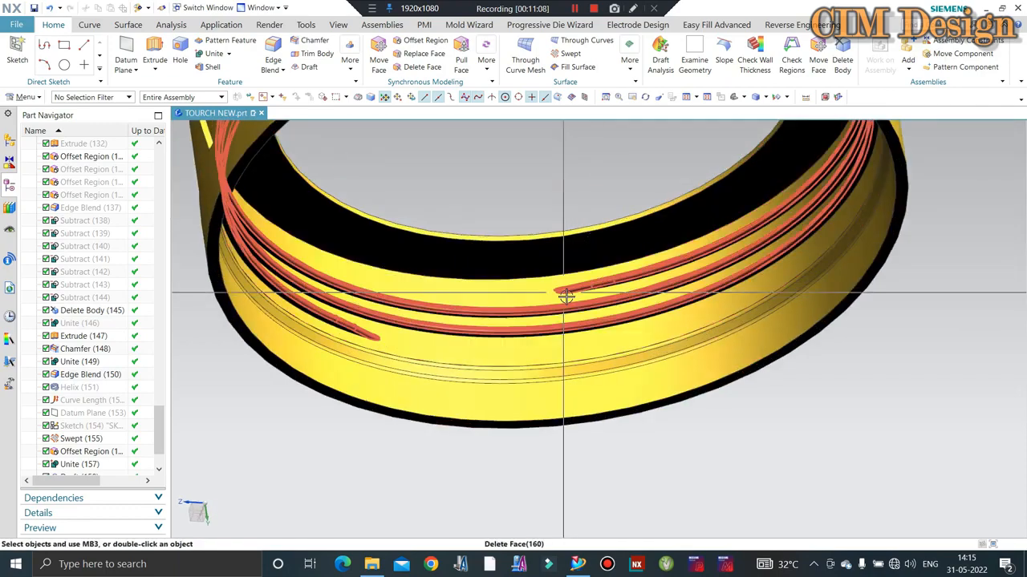
{"action": "scroll", "coordinate": [380, 351], "scroll_direction": "down", "scroll_amount": 3}
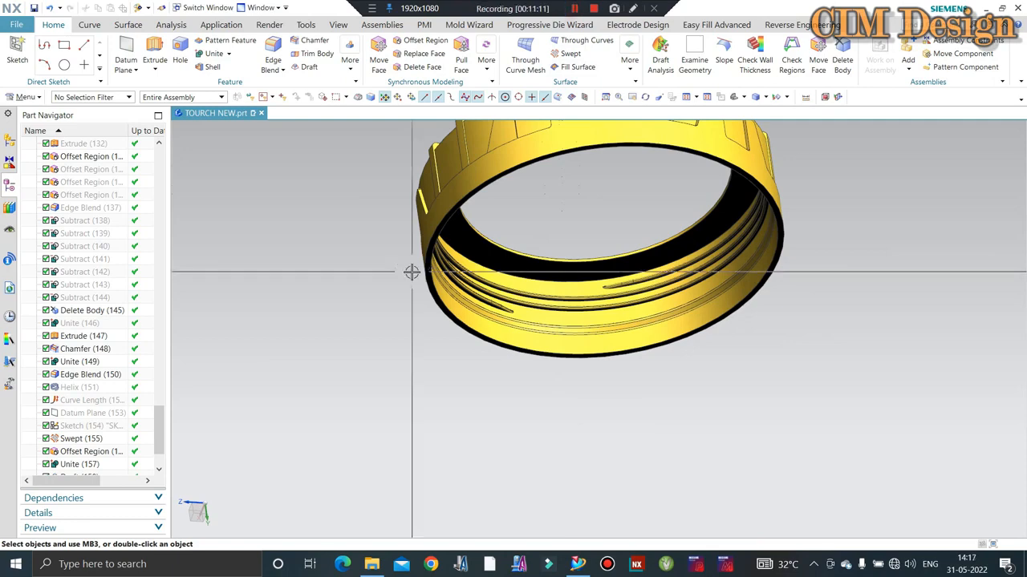
Step: Check how the thread runs around the ring's inner wall and fades out at its lower end
{"action": "middle_click_drag", "start_coordinate": [413, 272], "coordinate": [531, 245]}
{"action": "scroll", "coordinate": [514, 252], "scroll_direction": "up", "scroll_amount": 3}
{"action": "scroll", "coordinate": [615, 286], "scroll_direction": "down", "scroll_amount": 2}
{"action": "scroll", "coordinate": [597, 276], "scroll_direction": "up", "scroll_amount": 2}
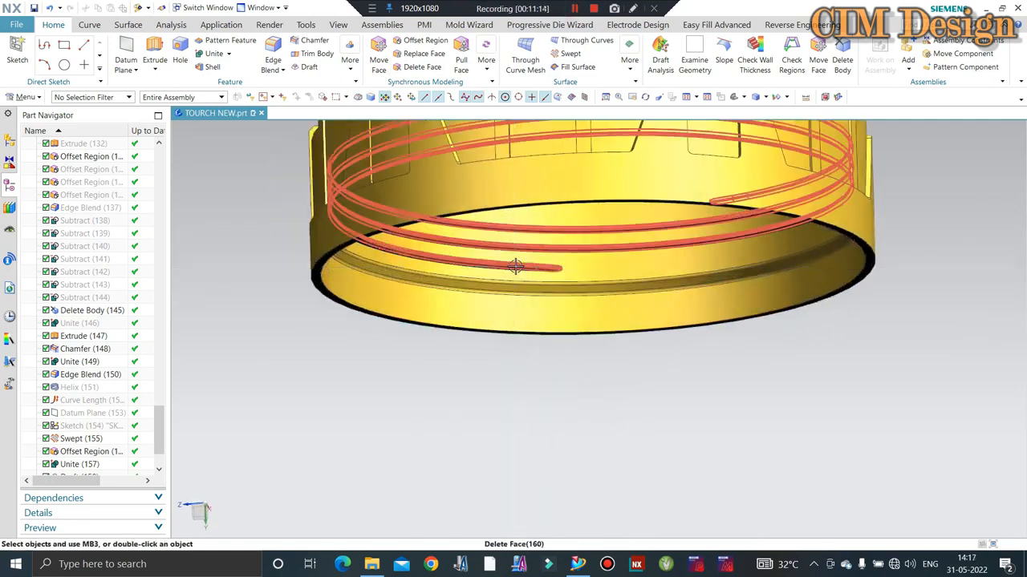
{"action": "mouse_move", "coordinate": [447, 268]}
{"action": "middle_mouse_down"}
{"action": "mouse_move", "coordinate": [546, 314]}
{"action": "mouse_move", "coordinate": [451, 268]}
{"action": "middle_mouse_up"}
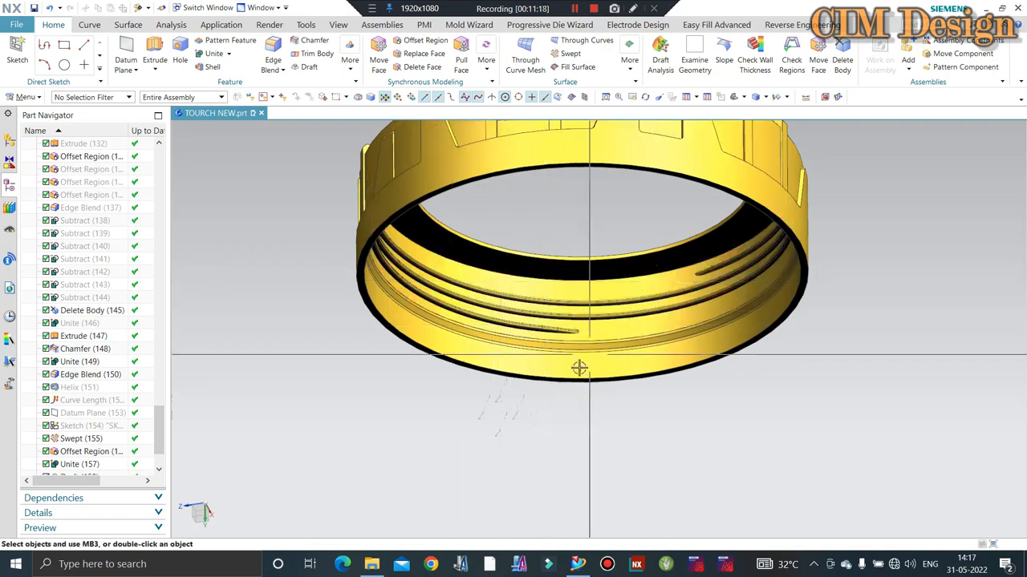
{"action": "scroll", "coordinate": [597, 366], "scroll_direction": "down", "scroll_amount": 2}
{"action": "scroll", "coordinate": [547, 346], "scroll_direction": "up", "scroll_amount": 2}
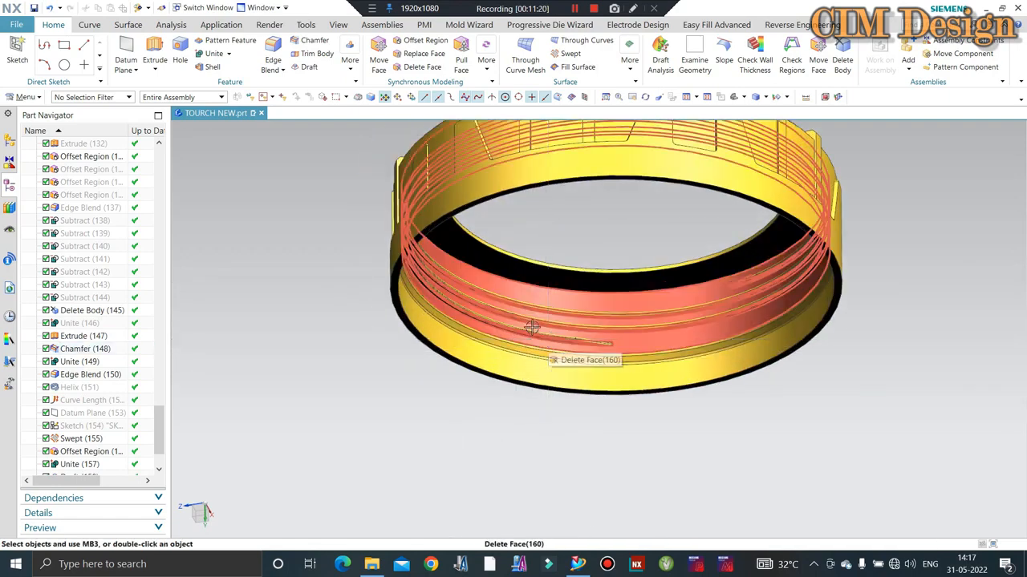
{"action": "scroll", "coordinate": [544, 295], "scroll_direction": "down", "scroll_amount": 1}
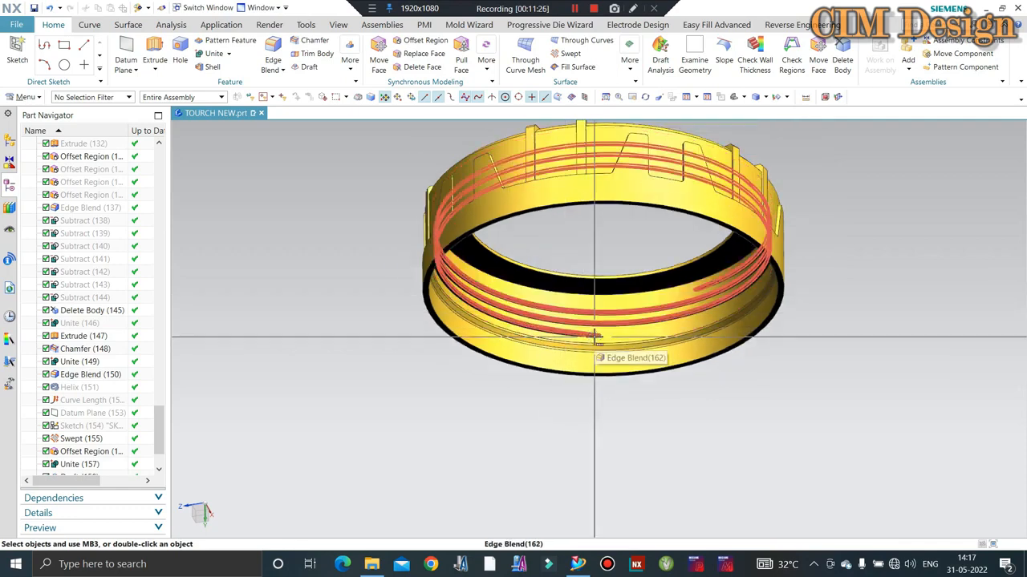
{"action": "scroll", "coordinate": [598, 338], "scroll_direction": "up", "scroll_amount": 3}
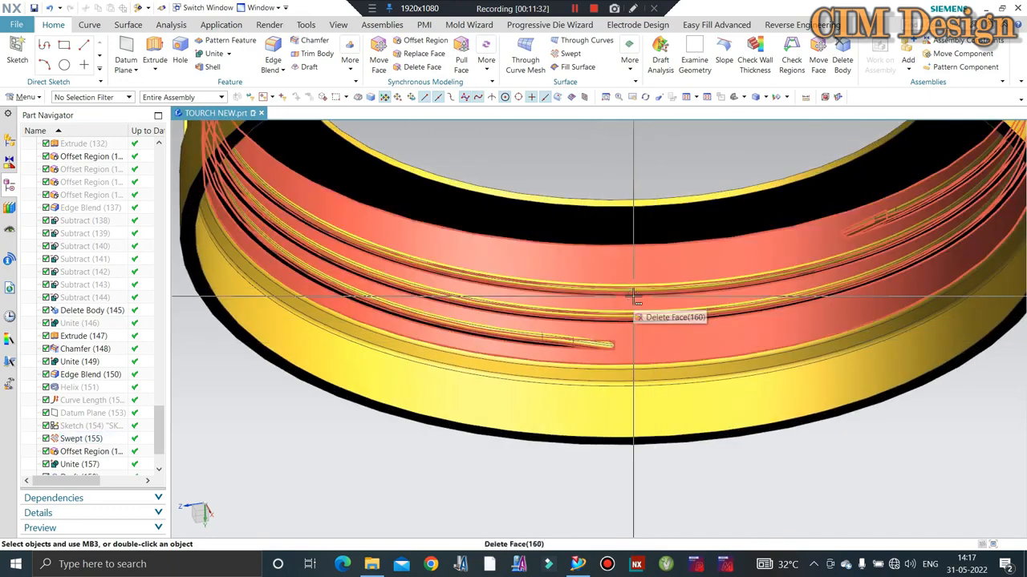
{"action": "scroll", "coordinate": [638, 299], "scroll_direction": "down", "scroll_amount": 3}
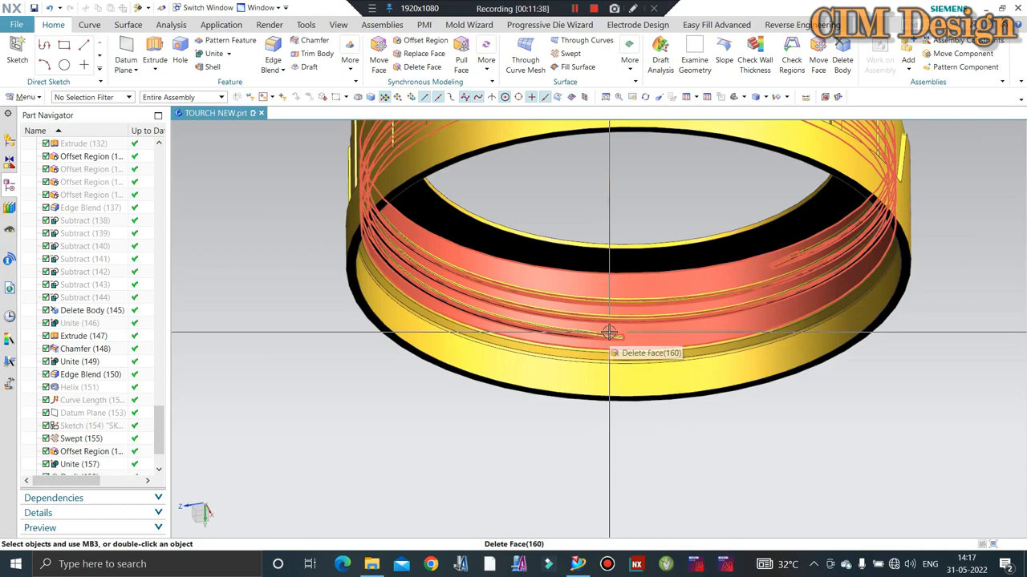
{"action": "scroll", "coordinate": [609, 333], "scroll_direction": "down", "scroll_amount": 2}
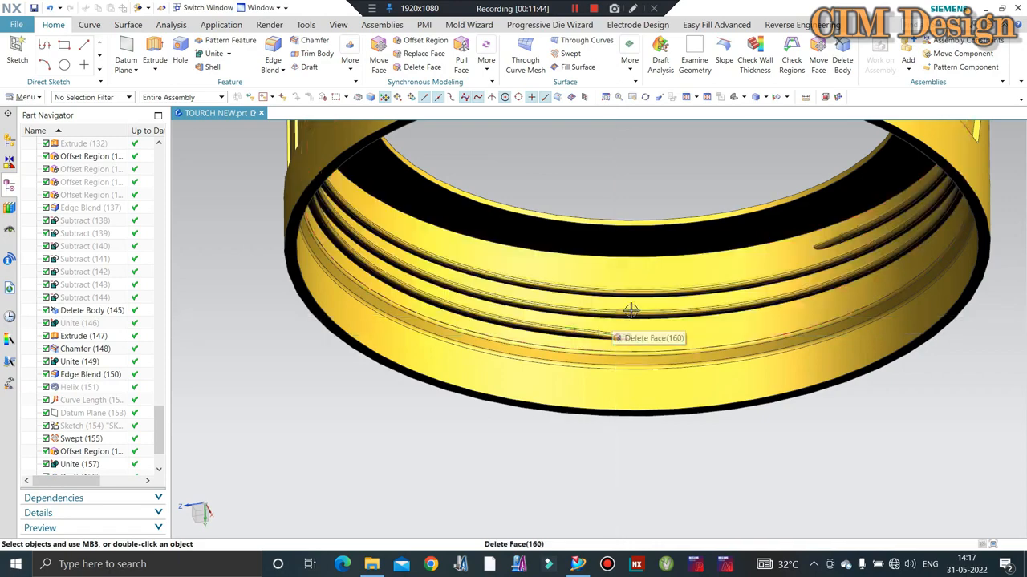
{"action": "scroll", "coordinate": [746, 305], "scroll_direction": "up", "scroll_amount": 3}
{"action": "middle_click_drag", "start_coordinate": [746, 305], "coordinate": [702, 247]}
{"action": "scroll", "coordinate": [794, 207], "scroll_direction": "down", "scroll_amount": 2}
{"action": "scroll", "coordinate": [794, 207], "scroll_direction": "up", "scroll_amount": 2}
{"action": "scroll", "coordinate": [698, 293], "scroll_direction": "down", "scroll_amount": 2}
{"action": "scroll", "coordinate": [702, 246], "scroll_direction": "down", "scroll_amount": 2}
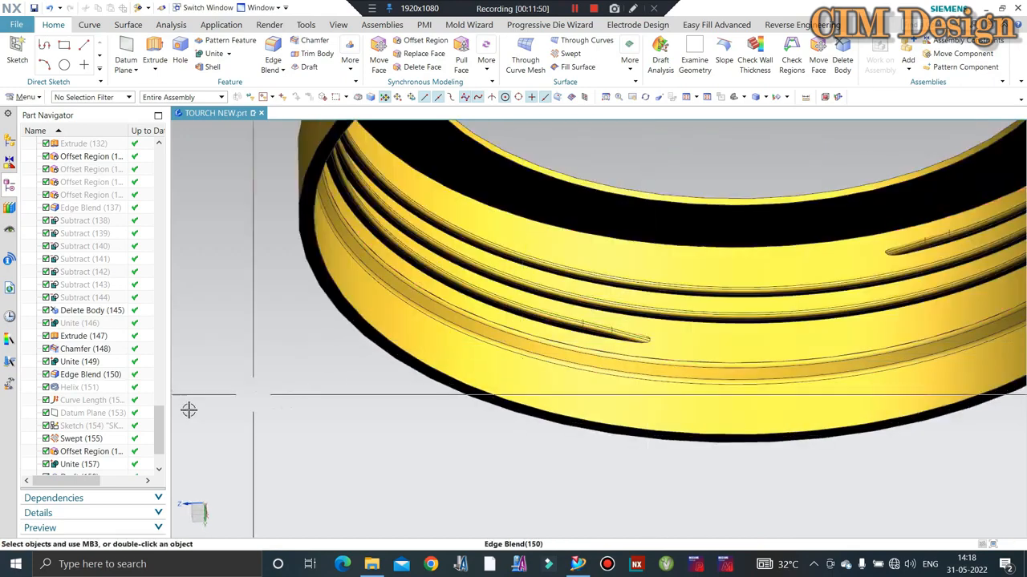
Step: Review the parameters of the thread's Helix (151) feature and close them without changes
{"action": "scroll", "coordinate": [72, 361], "scroll_direction": "down", "scroll_amount": 2}
{"action": "double_click", "coordinate": [72, 324]}
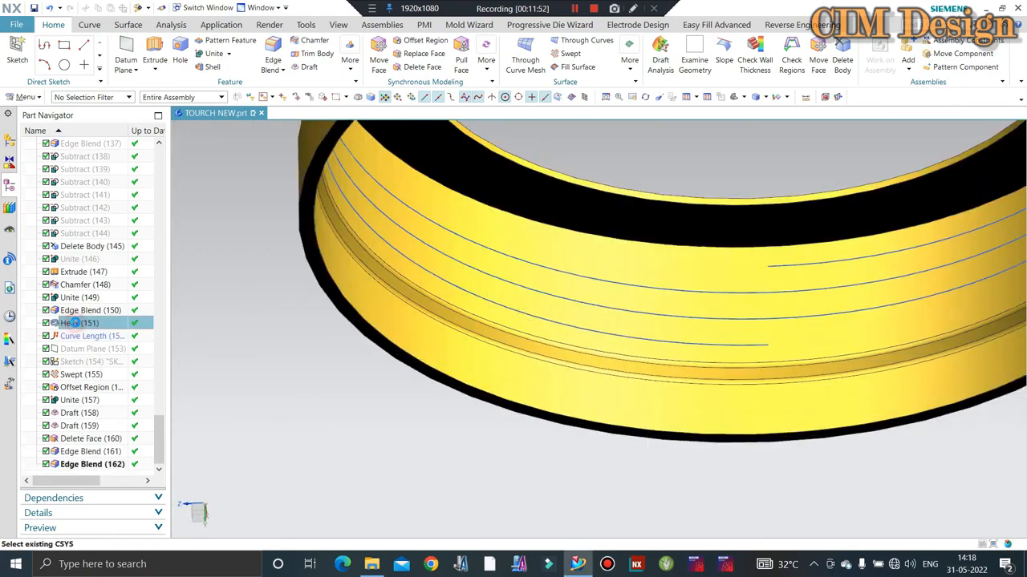
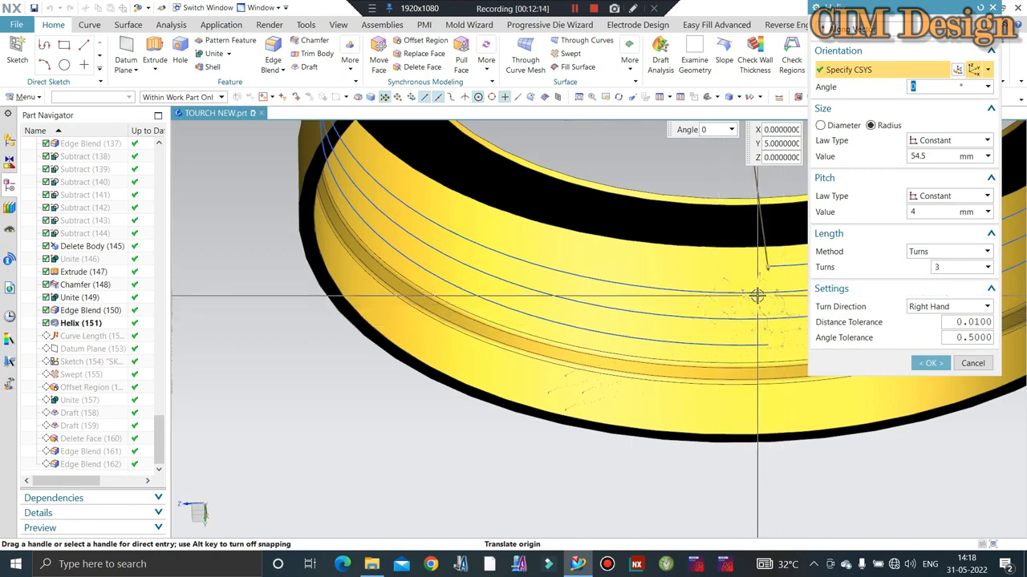
{"action": "left_click", "coordinate": [978, 361]}
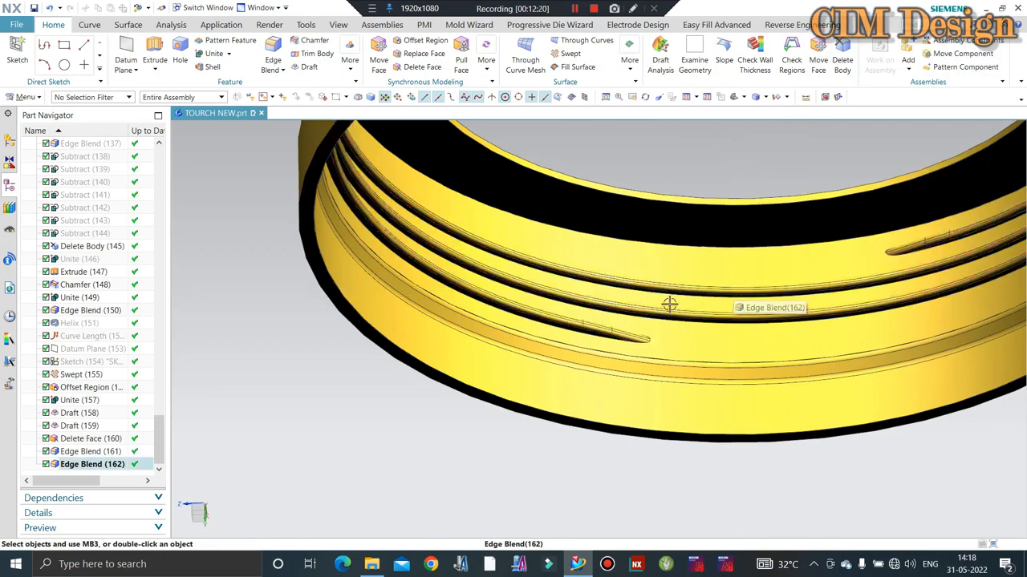
{"action": "scroll", "coordinate": [665, 289], "scroll_direction": "down", "scroll_amount": 3}
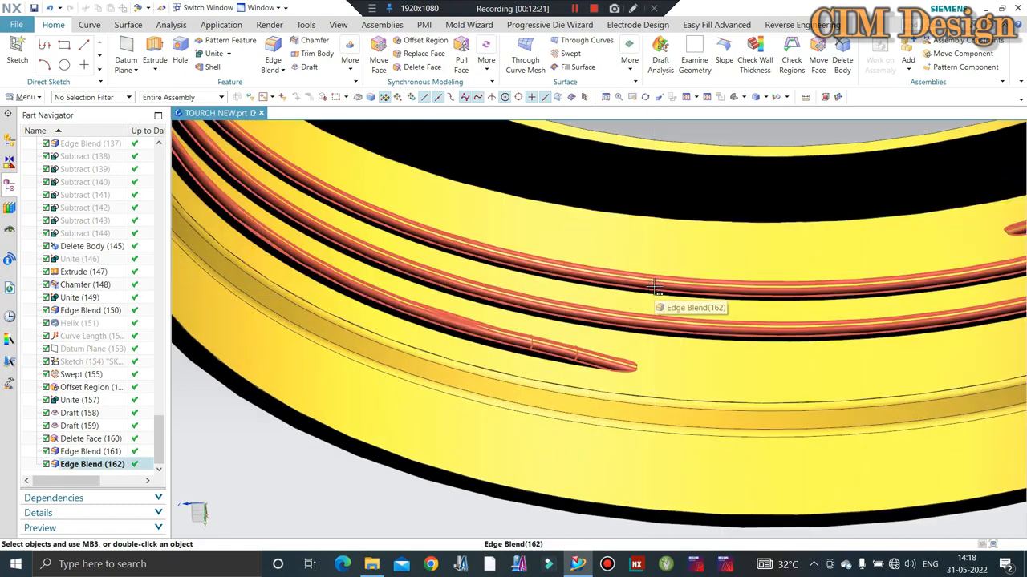
Step: Examine the blended thread turns and both run-out ends inside the ring from several tilted views
{"action": "scroll", "coordinate": [634, 292], "scroll_direction": "up", "scroll_amount": 4}
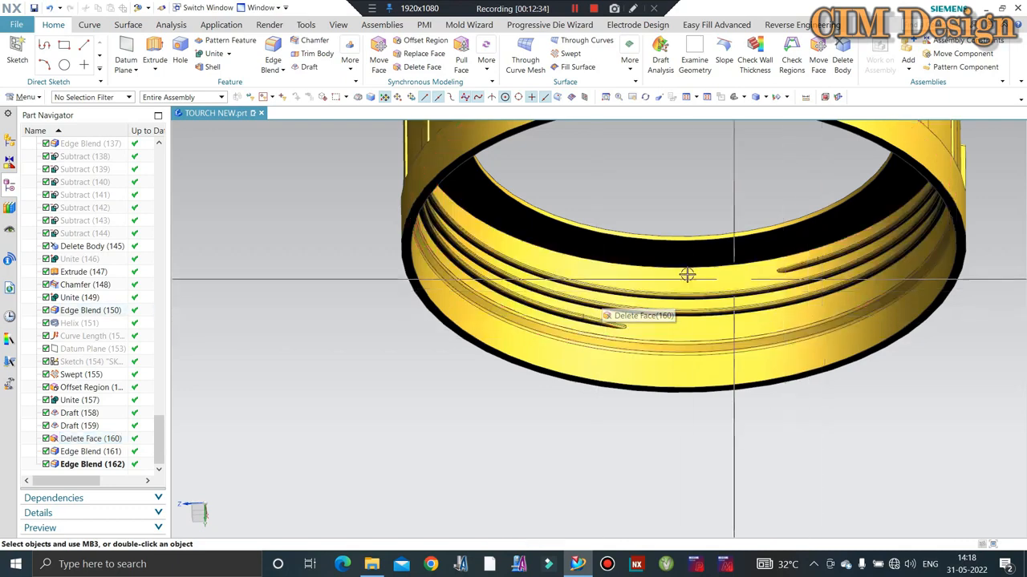
{"action": "scroll", "coordinate": [588, 255], "scroll_direction": "down", "scroll_amount": 4}
{"action": "scroll", "coordinate": [588, 255], "scroll_direction": "up", "scroll_amount": 4}
{"action": "middle_click_drag", "start_coordinate": [585, 238], "coordinate": [554, 243]}
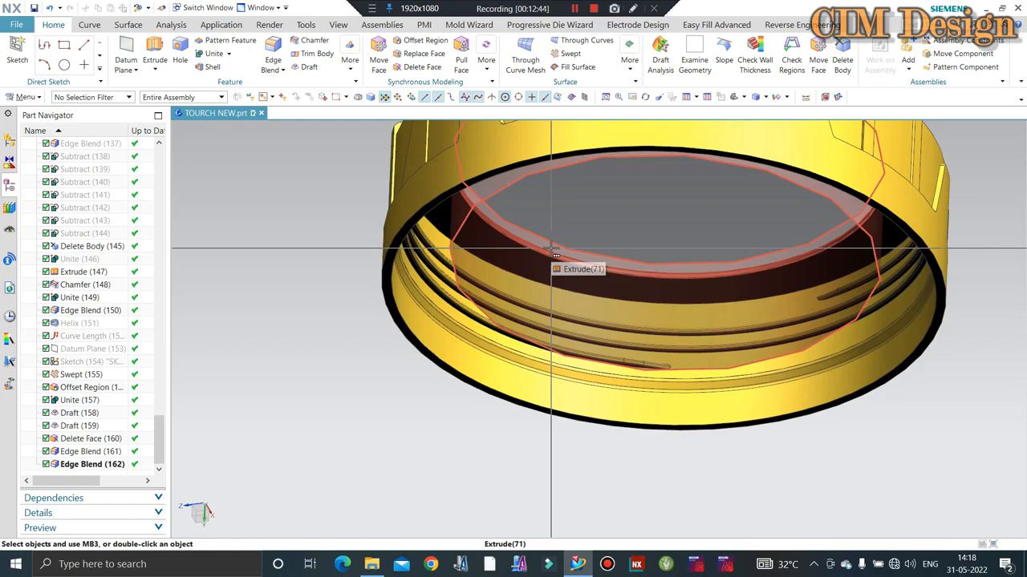
{"action": "middle_click_drag", "start_coordinate": [553, 250], "coordinate": [603, 336]}
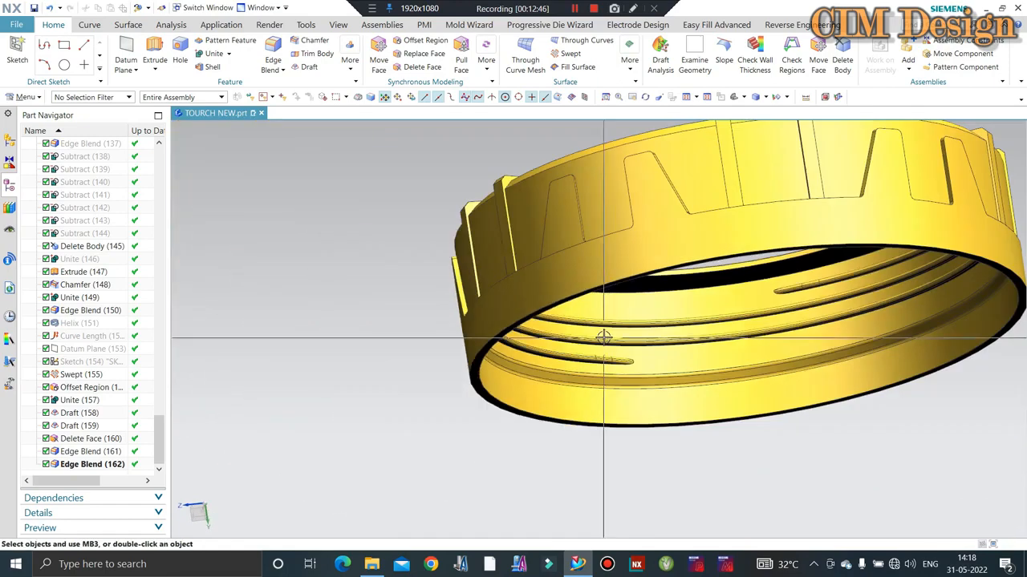
{"action": "scroll", "coordinate": [714, 309], "scroll_direction": "up", "scroll_amount": 5}
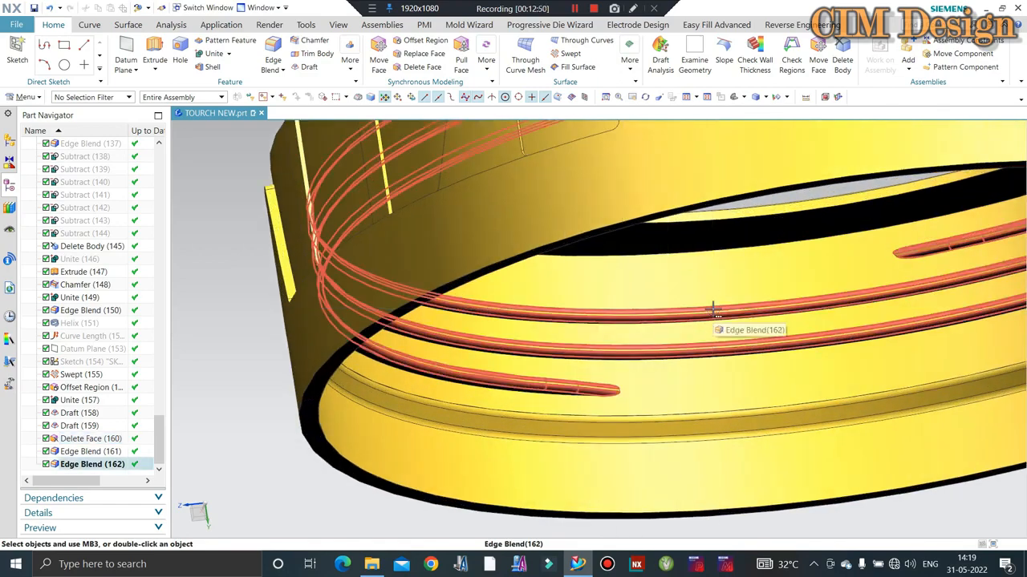
{"action": "scroll", "coordinate": [529, 333], "scroll_direction": "down", "scroll_amount": 5}
{"action": "scroll", "coordinate": [584, 359], "scroll_direction": "up", "scroll_amount": 2}
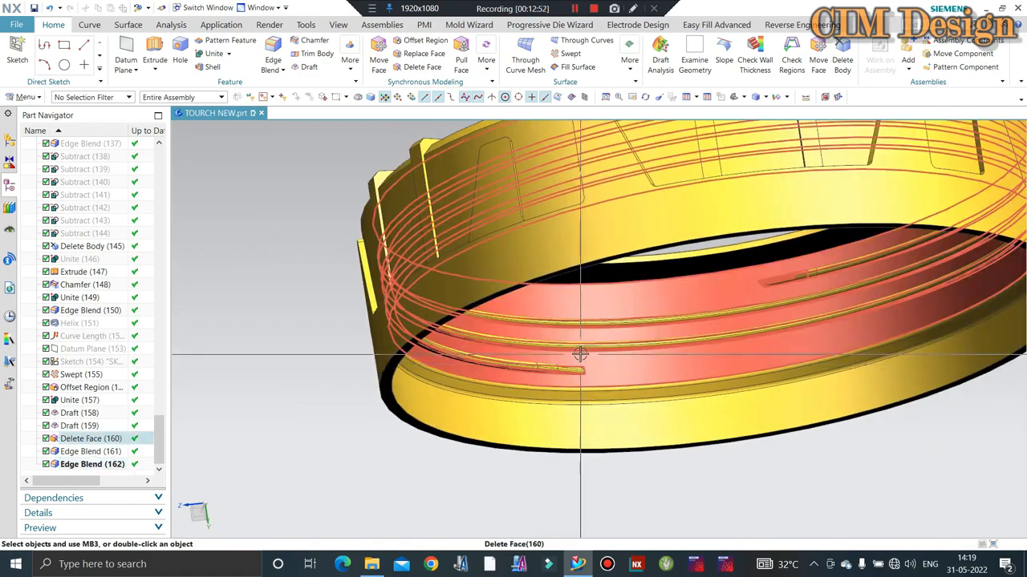
{"action": "scroll", "coordinate": [580, 354], "scroll_direction": "down", "scroll_amount": 3}
{"action": "middle_click_drag", "start_coordinate": [580, 354], "coordinate": [756, 238]}
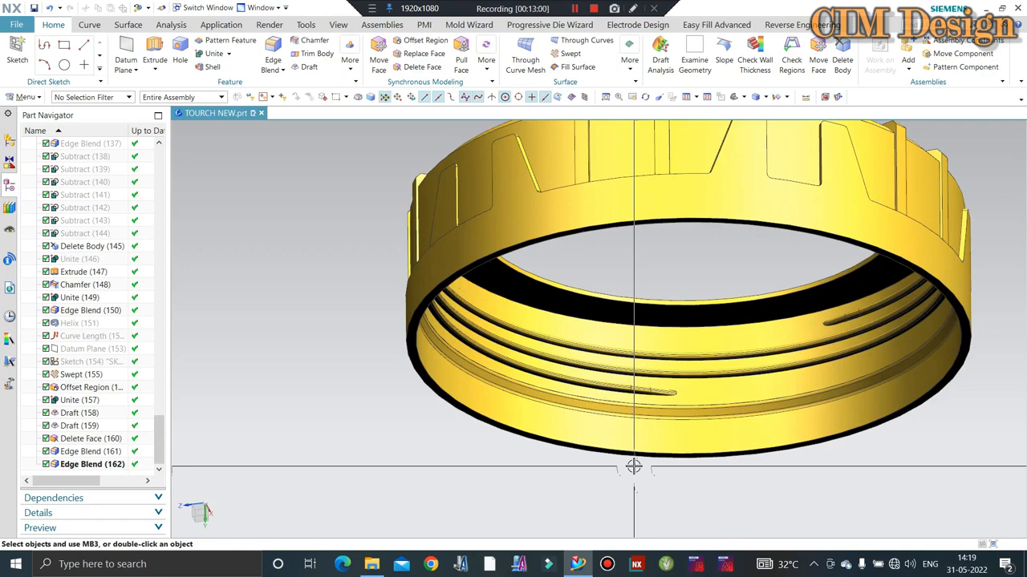
Step: Review the whole ring from the open side, comparing the internal thread with the outer grip ribs
{"action": "scroll", "coordinate": [724, 291], "scroll_direction": "up", "scroll_amount": 3}
{"action": "scroll", "coordinate": [722, 358], "scroll_direction": "down", "scroll_amount": 2}
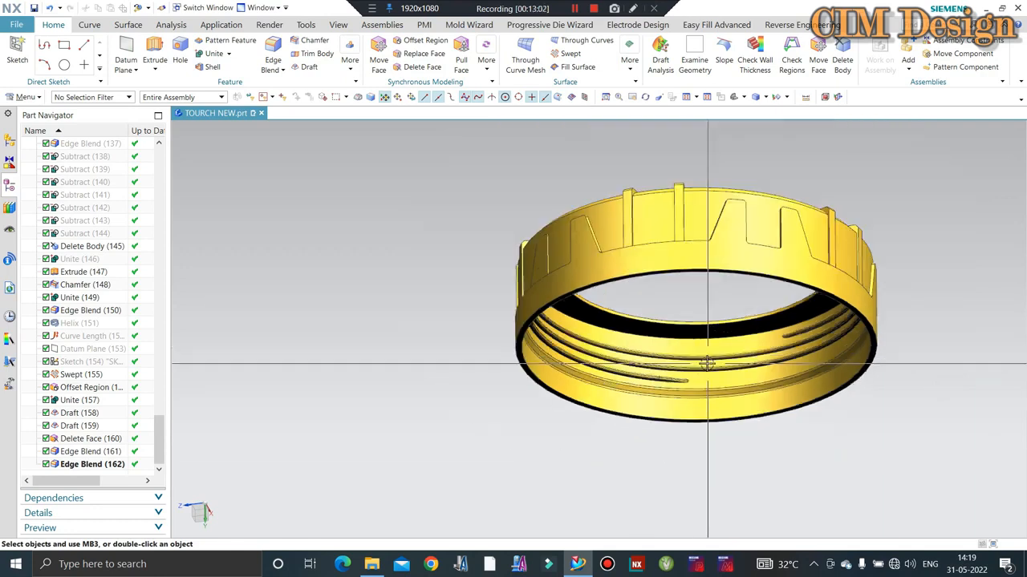
{"action": "scroll", "coordinate": [612, 394], "scroll_direction": "up", "scroll_amount": 5}
{"action": "scroll", "coordinate": [617, 373], "scroll_direction": "down", "scroll_amount": 6}
{"action": "middle_click_drag", "start_coordinate": [791, 331], "coordinate": [725, 322]}
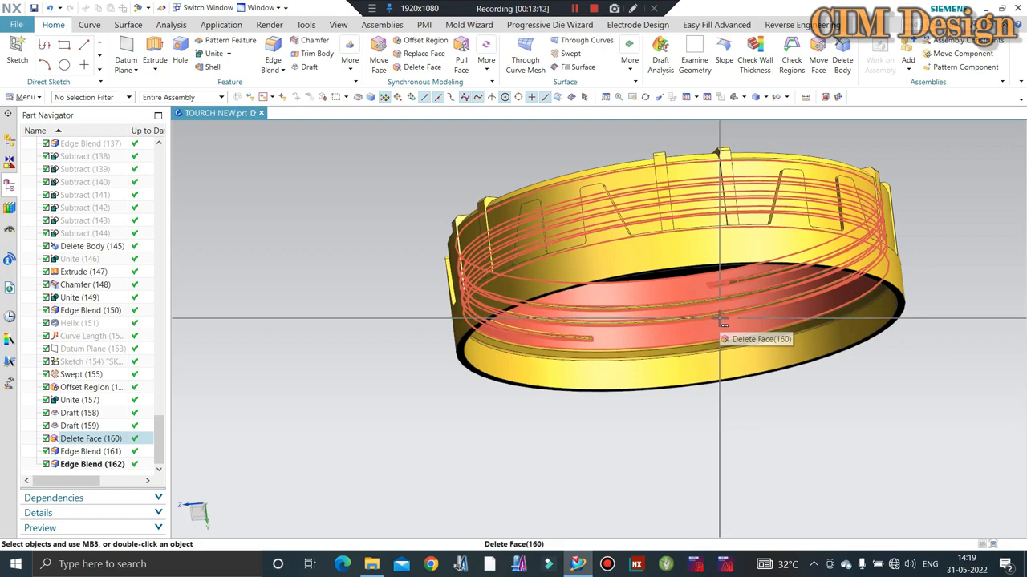
{"action": "middle_click_drag", "start_coordinate": [724, 322], "coordinate": [759, 351]}
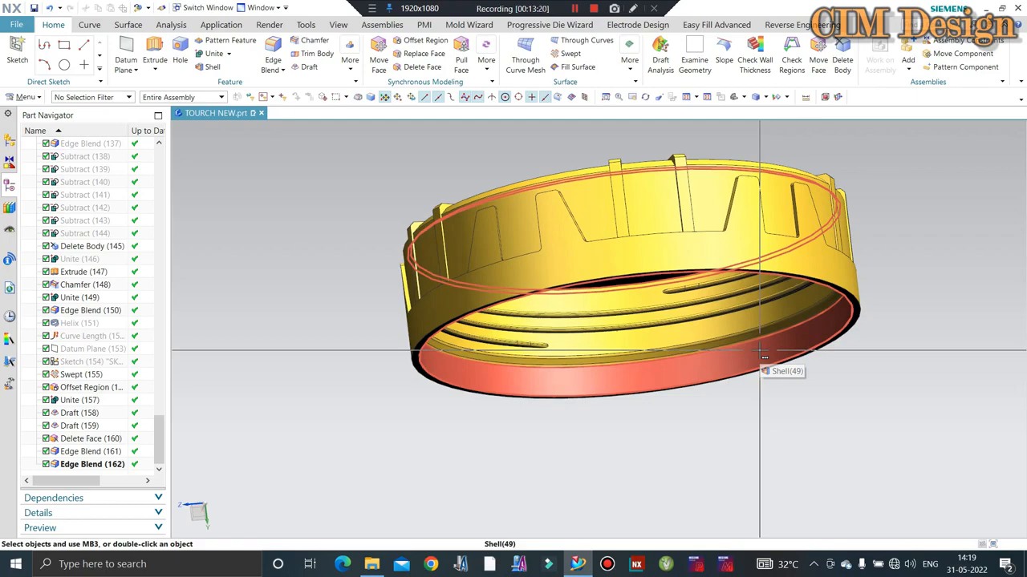
{"action": "middle_click_drag", "start_coordinate": [759, 350], "coordinate": [293, 294]}
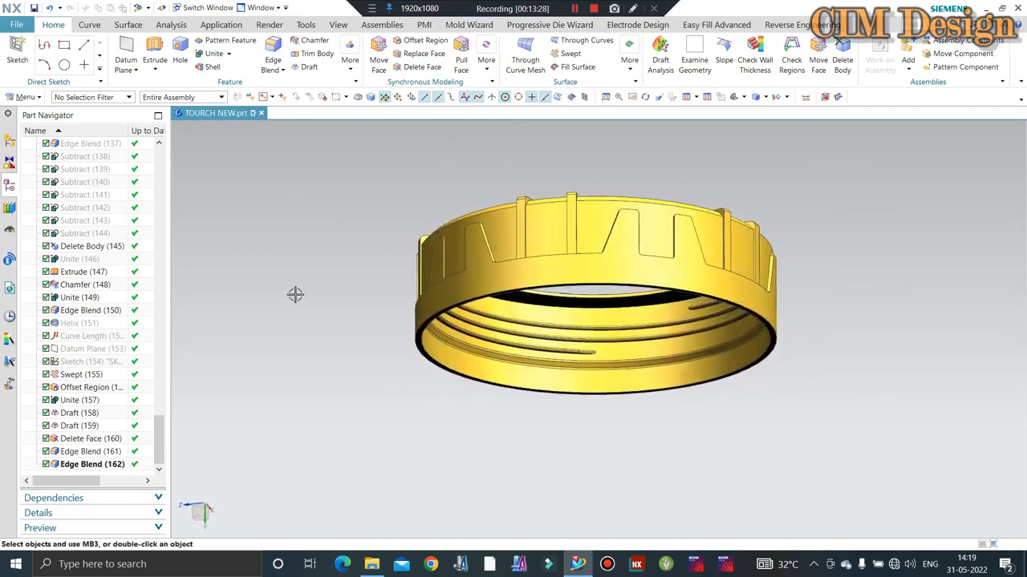
Step: Inspect the thread's lower run-out and the step beneath it at close range
{"action": "scroll", "coordinate": [369, 281], "scroll_direction": "up", "scroll_amount": 5}
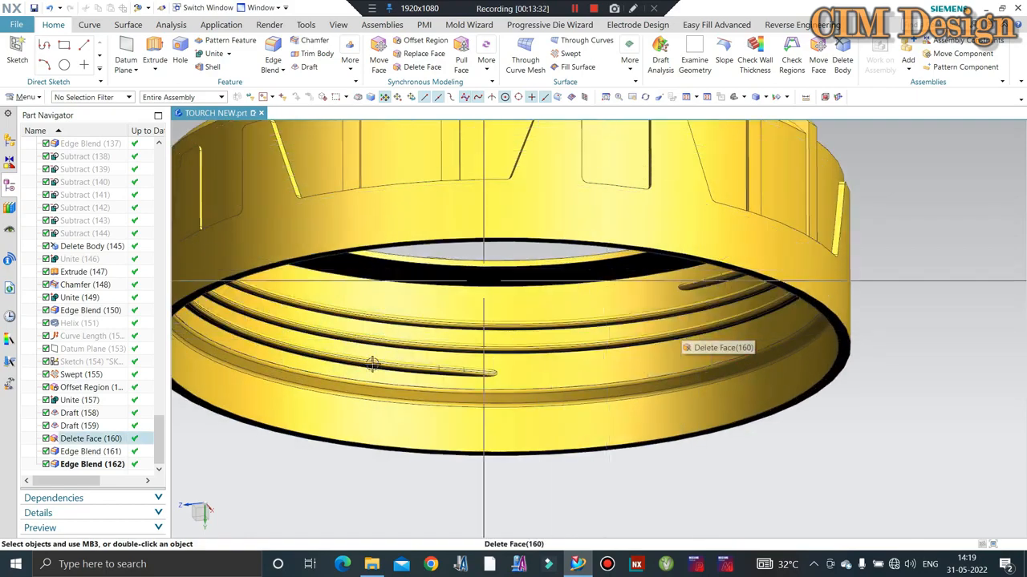
{"action": "scroll", "coordinate": [459, 346], "scroll_direction": "up", "scroll_amount": 3}
{"action": "scroll", "coordinate": [454, 345], "scroll_direction": "down", "scroll_amount": 3}
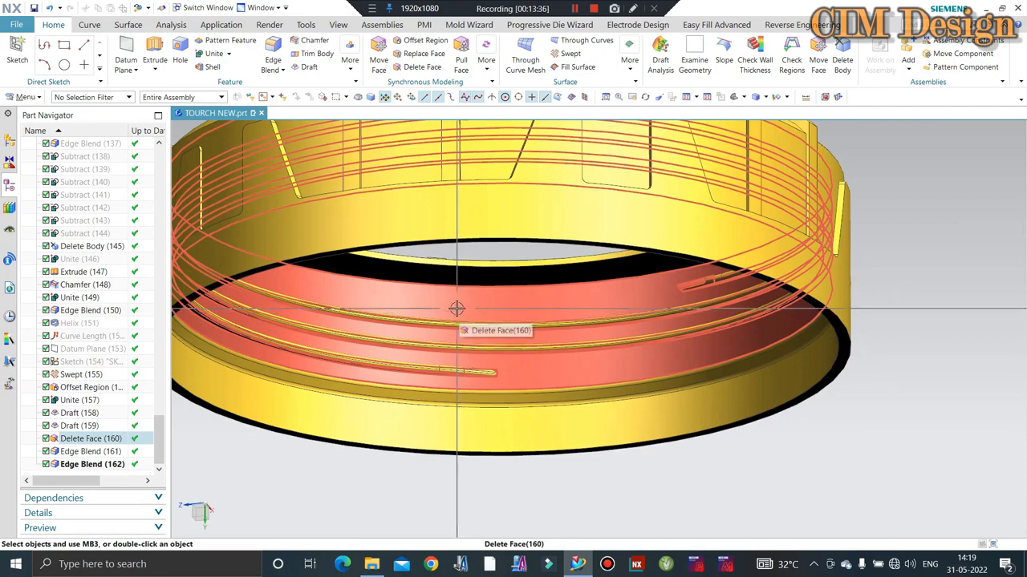
{"action": "scroll", "coordinate": [456, 309], "scroll_direction": "down", "scroll_amount": 1}
{"action": "scroll", "coordinate": [439, 312], "scroll_direction": "up", "scroll_amount": 1}
{"action": "scroll", "coordinate": [425, 281], "scroll_direction": "up", "scroll_amount": 2}
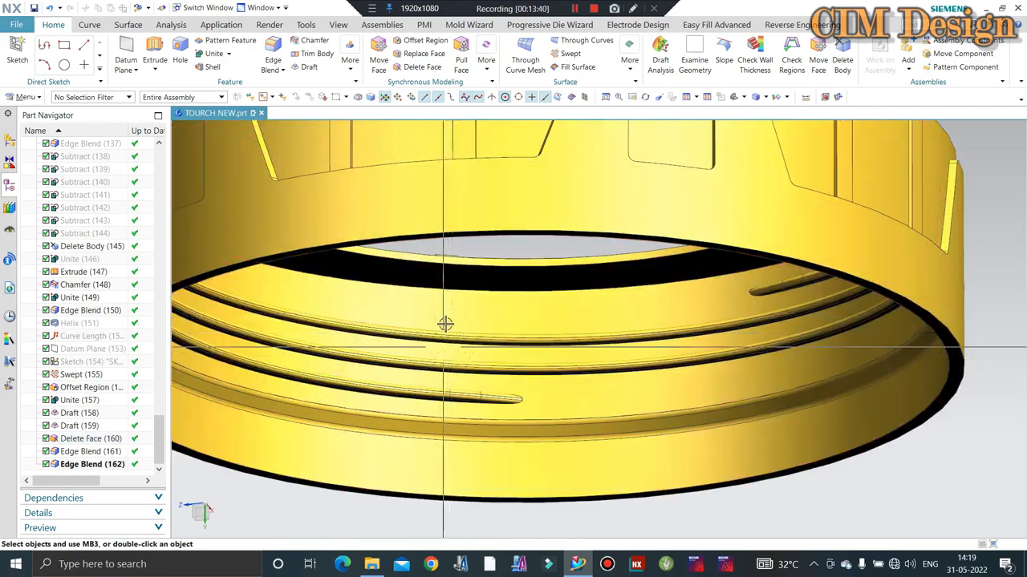
{"action": "scroll", "coordinate": [445, 364], "scroll_direction": "up", "scroll_amount": 1}
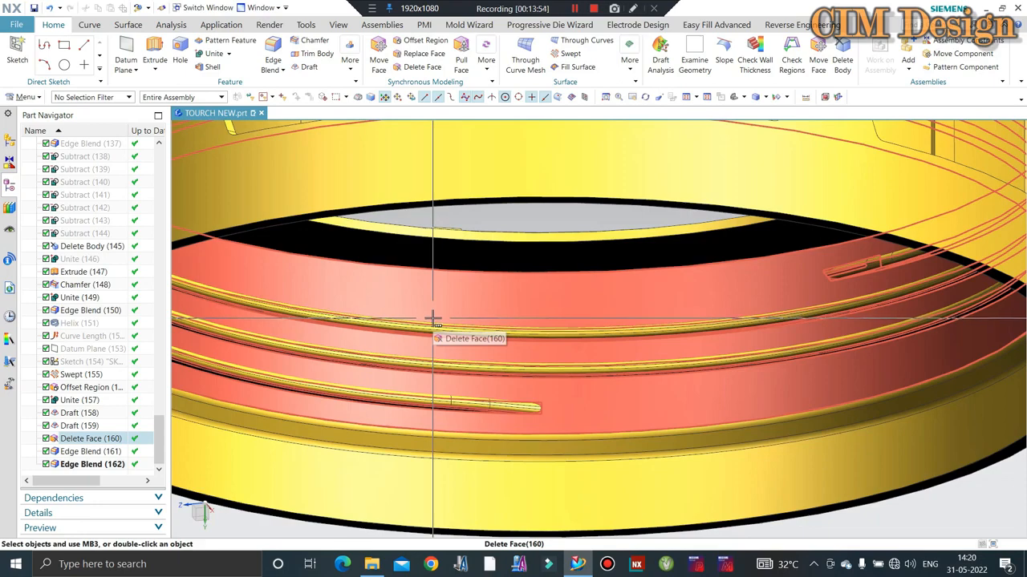
{"action": "scroll", "coordinate": [573, 337], "scroll_direction": "down", "scroll_amount": 5}
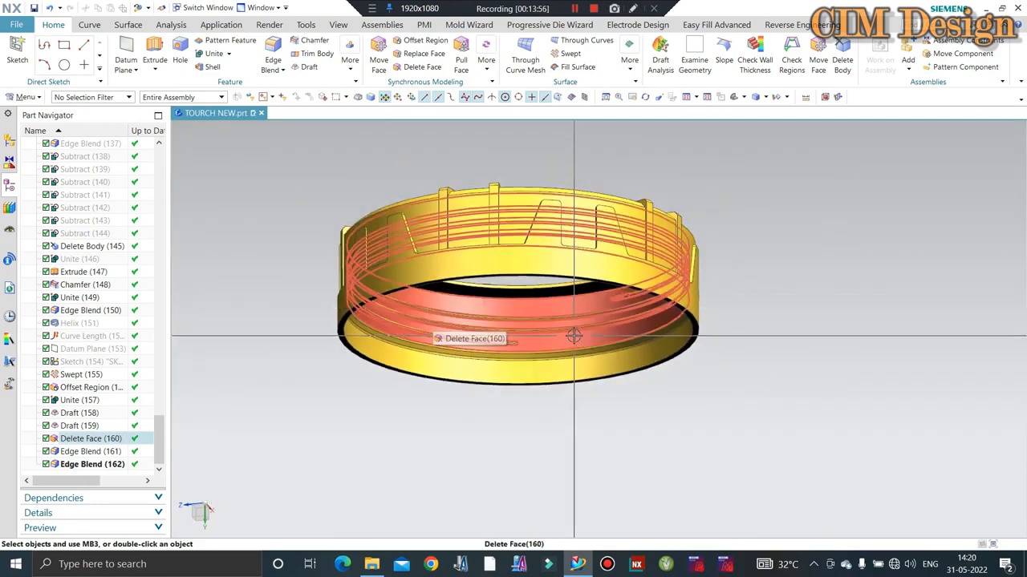
Step: Examine the ring along its axis and in tilted views, including a close look at the thread's lower end
{"action": "middle_click_drag", "start_coordinate": [624, 425], "coordinate": [489, 346]}
{"action": "key", "text": "F8"}
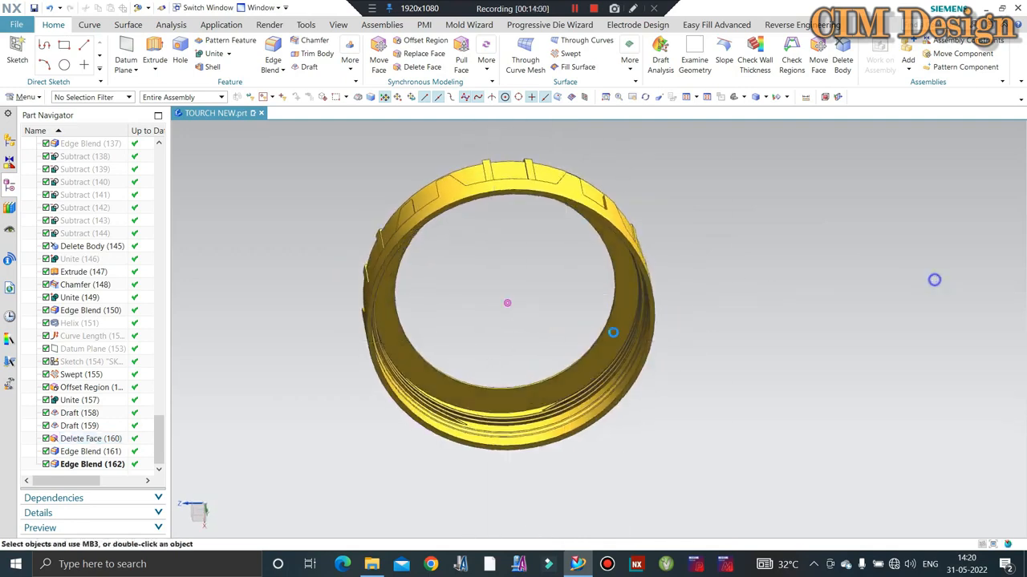
{"action": "scroll", "coordinate": [472, 406], "scroll_direction": "up", "scroll_amount": 4}
{"action": "scroll", "coordinate": [406, 458], "scroll_direction": "up", "scroll_amount": 3}
{"action": "middle_click_drag", "start_coordinate": [406, 458], "coordinate": [426, 511]}
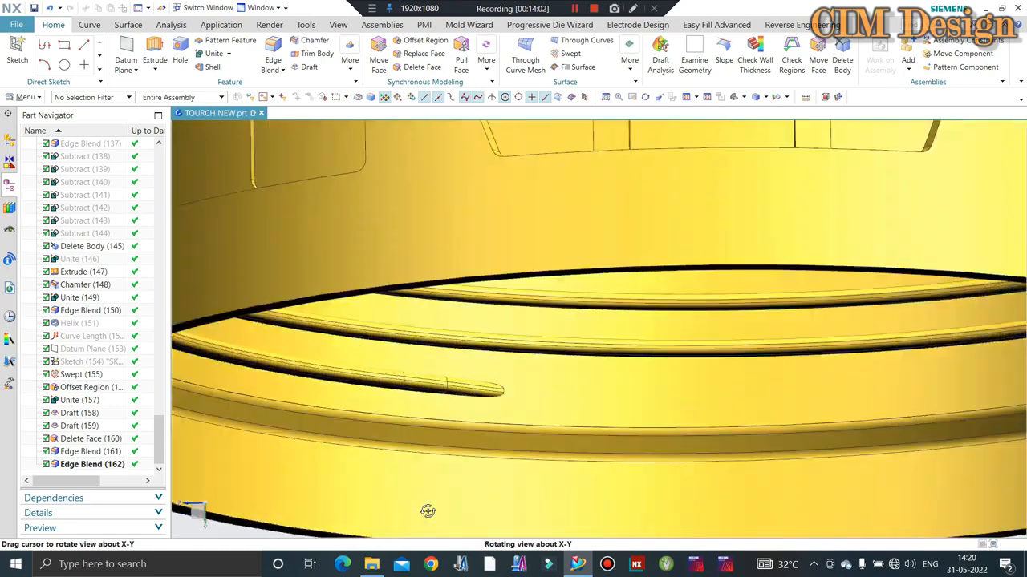
{"action": "key", "text": "F8"}
{"action": "scroll", "coordinate": [479, 442], "scroll_direction": "down", "scroll_amount": 5}
{"action": "middle_click_drag", "start_coordinate": [546, 415], "coordinate": [505, 371]}
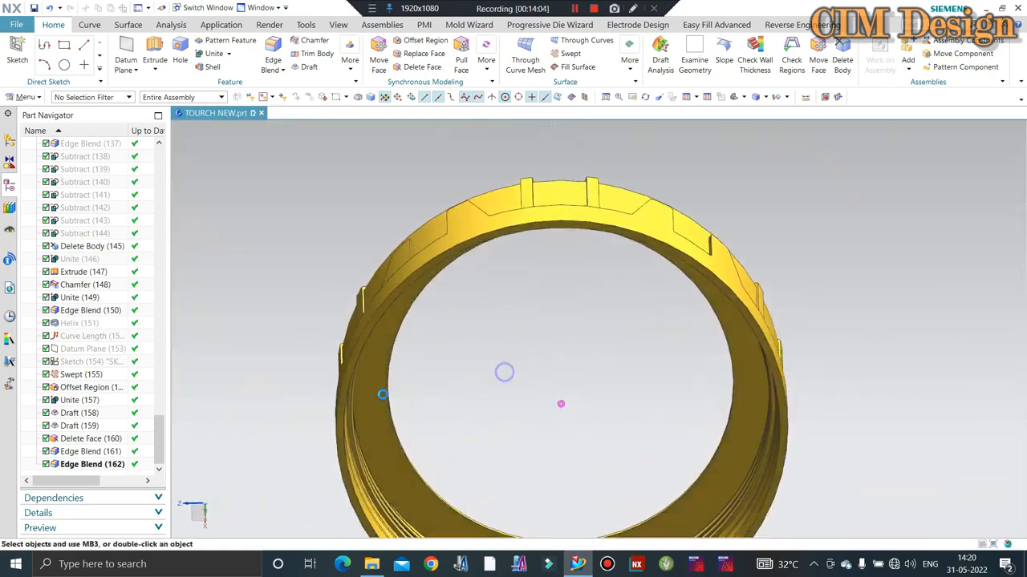
{"action": "key", "text": "F8"}
{"action": "scroll", "coordinate": [607, 342], "scroll_direction": "down", "scroll_amount": 5}
{"action": "middle_click_drag", "start_coordinate": [607, 342], "coordinate": [608, 383]}
{"action": "scroll", "coordinate": [606, 382], "scroll_direction": "up", "scroll_amount": 3}
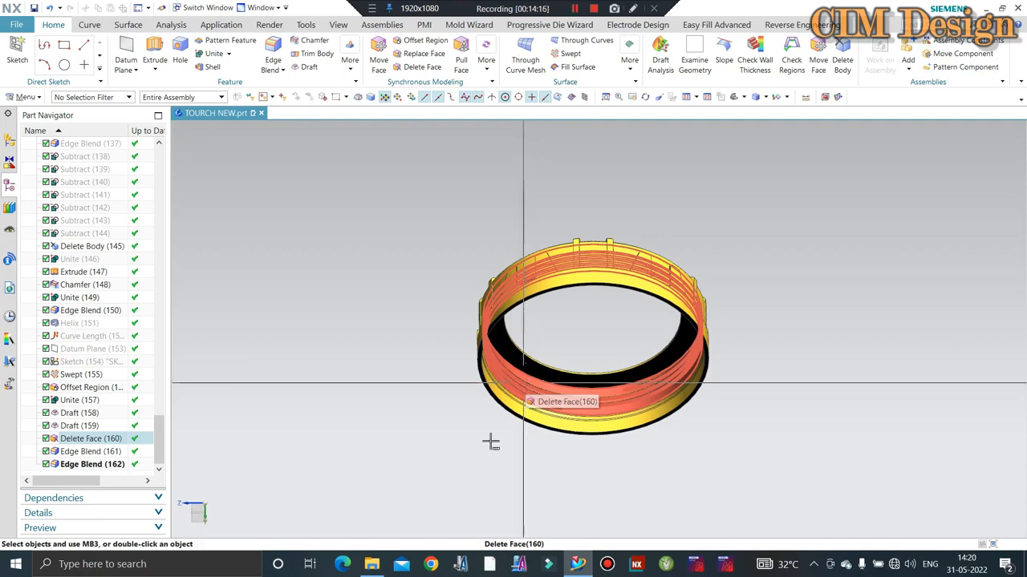
Step: Check the thread and the inner flange around the ring's opening in a straight-on view and a tilted view
{"action": "middle_click_drag", "start_coordinate": [517, 470], "coordinate": [495, 374]}
{"action": "key", "text": "F8"}
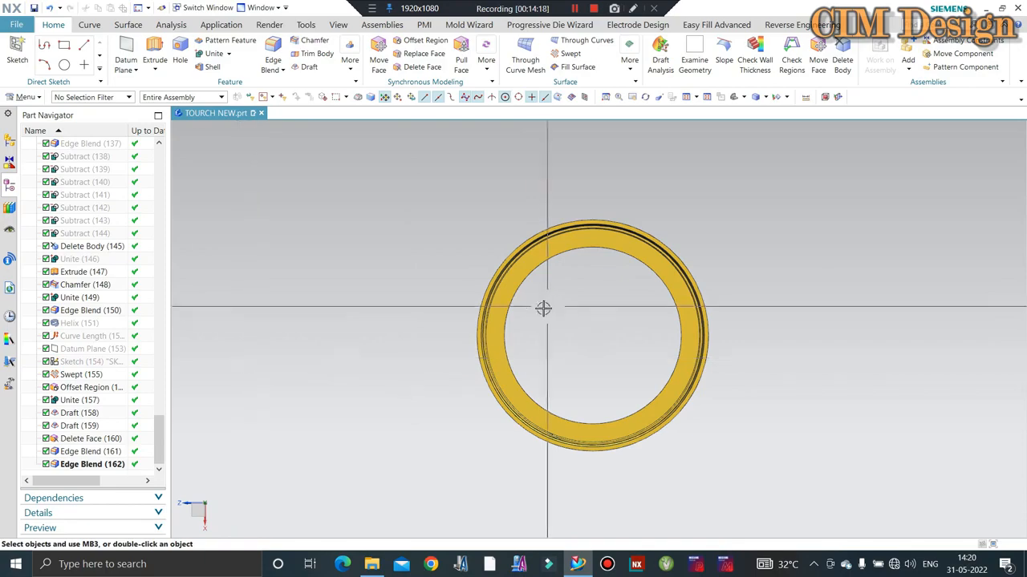
{"action": "mouse_move", "coordinate": [543, 308]}
{"action": "middle_mouse_down"}
{"action": "mouse_move", "coordinate": [529, 357]}
{"action": "mouse_move", "coordinate": [543, 324]}
{"action": "middle_mouse_up"}
{"action": "scroll", "coordinate": [583, 361], "scroll_direction": "up", "scroll_amount": 2}
{"action": "scroll", "coordinate": [511, 425], "scroll_direction": "up", "scroll_amount": 3}
{"action": "middle_click_drag", "start_coordinate": [508, 426], "coordinate": [565, 433]}
{"action": "scroll", "coordinate": [629, 385], "scroll_direction": "up", "scroll_amount": 3}
{"action": "scroll", "coordinate": [630, 386], "scroll_direction": "down", "scroll_amount": 5}
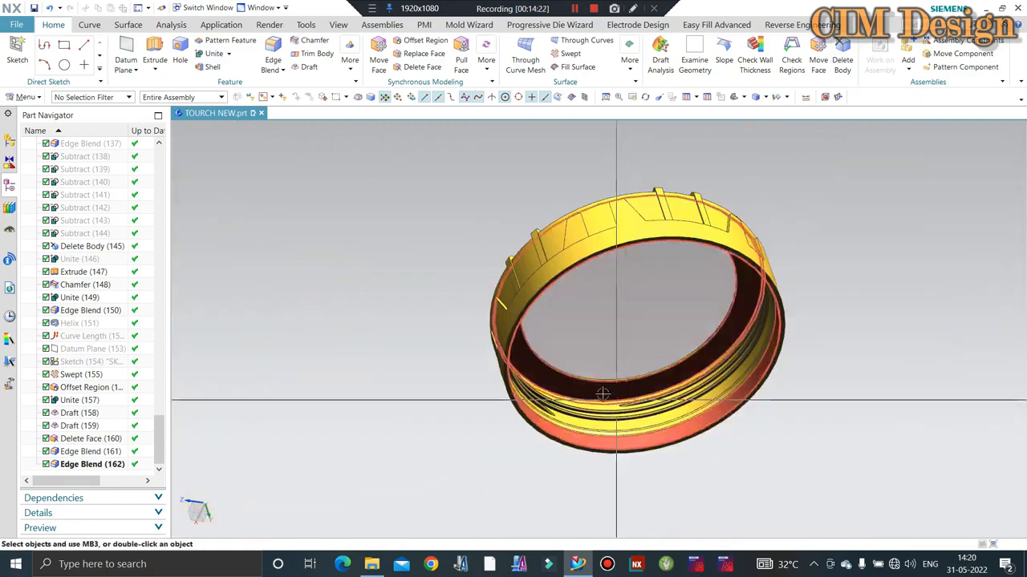
Step: Try a symmetric 1 mm chamfer on the inner corner edge between the ring's flange and its threaded wall
{"action": "middle_click_drag", "start_coordinate": [630, 386], "coordinate": [561, 340]}
{"action": "scroll", "coordinate": [464, 222], "scroll_direction": "up", "scroll_amount": 5}
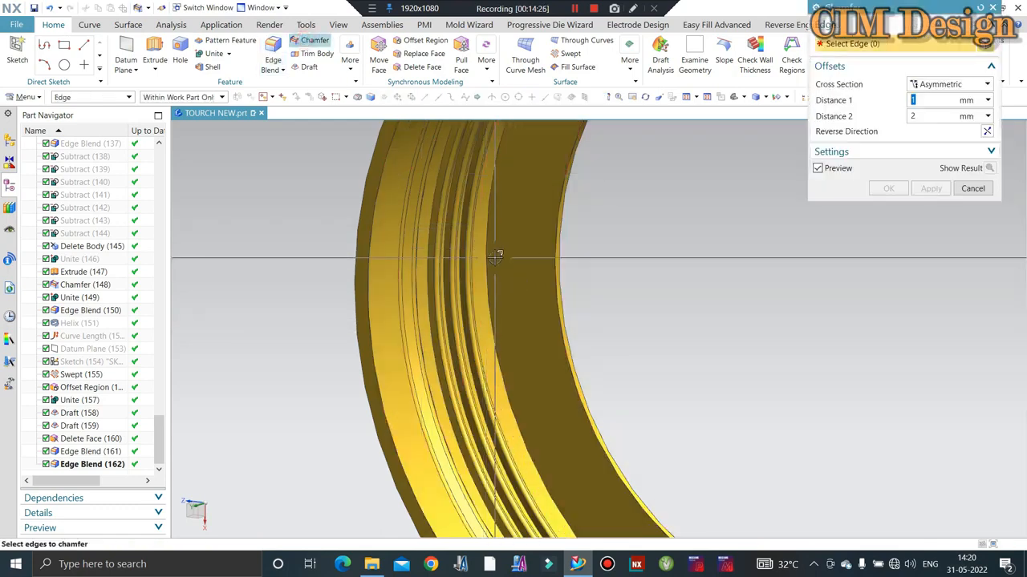
{"action": "left_click", "coordinate": [489, 255]}
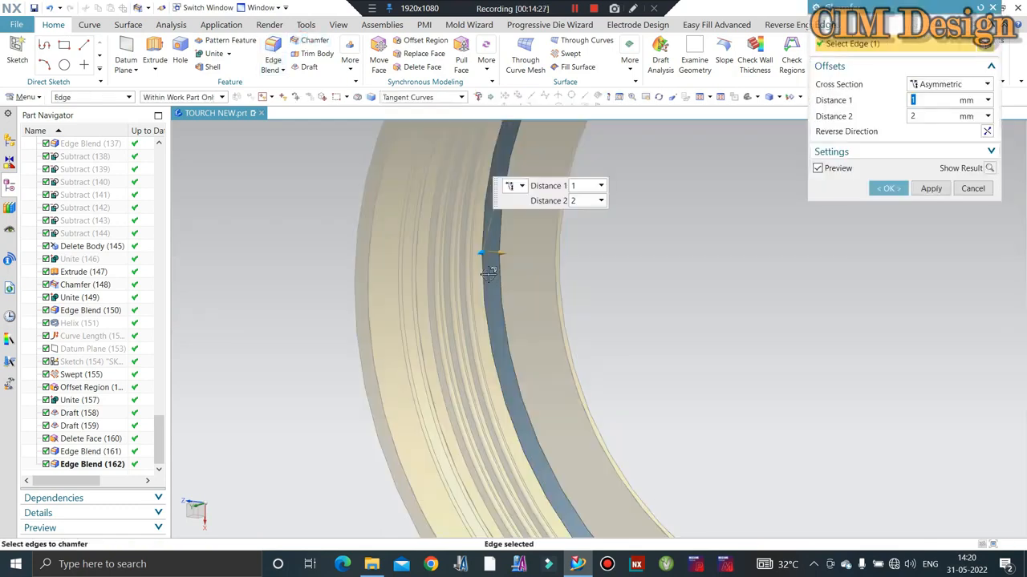
{"action": "left_click", "coordinate": [936, 85]}
{"action": "left_click", "coordinate": [937, 99]}
{"action": "scroll", "coordinate": [610, 285], "scroll_direction": "down", "scroll_amount": 1}
{"action": "scroll", "coordinate": [865, 201], "scroll_direction": "down", "scroll_amount": 1}
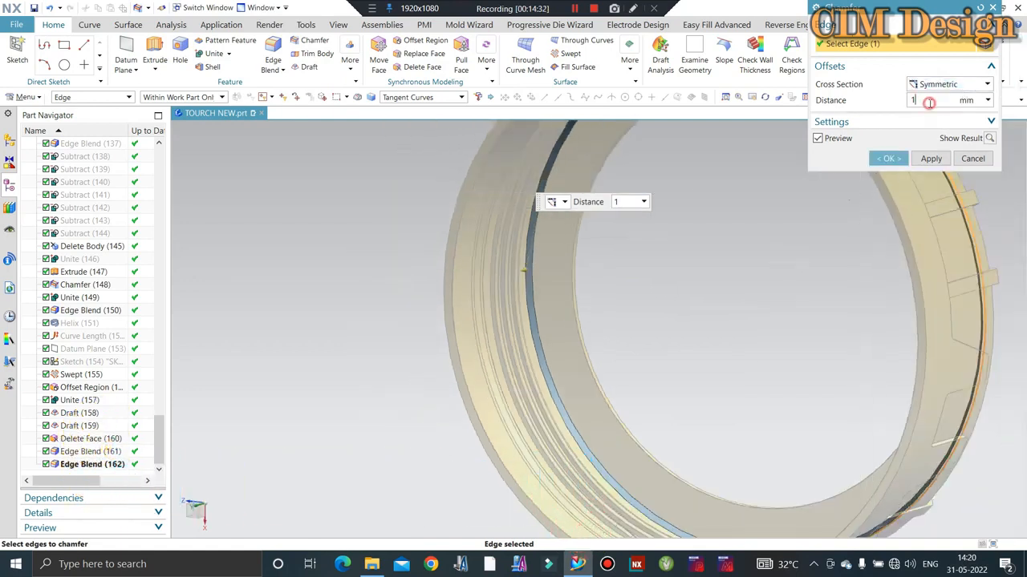
{"action": "key", "text": "Return"}
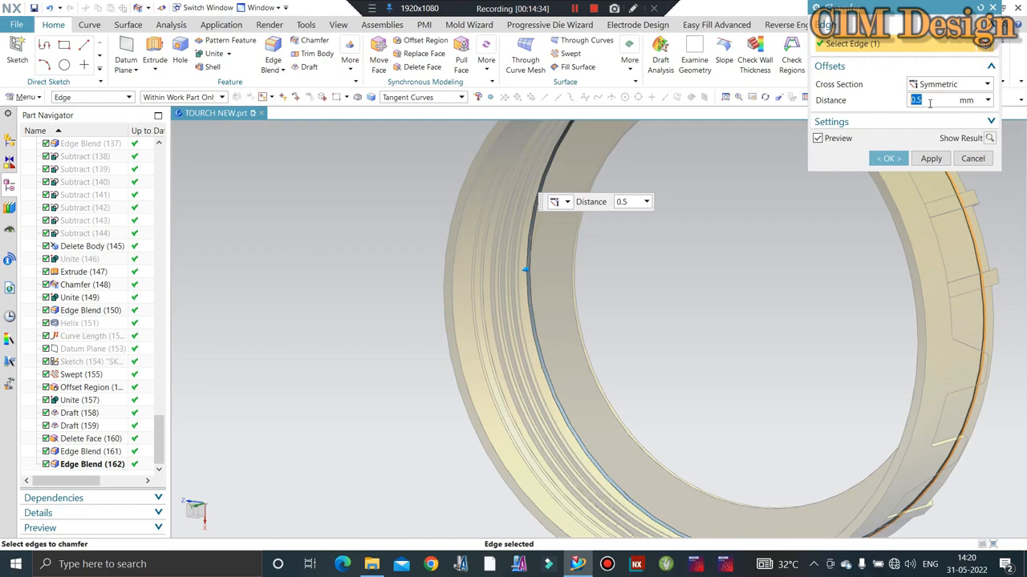
{"action": "type", "text": "1"}
{"action": "middle_click", "coordinate": [655, 329]}
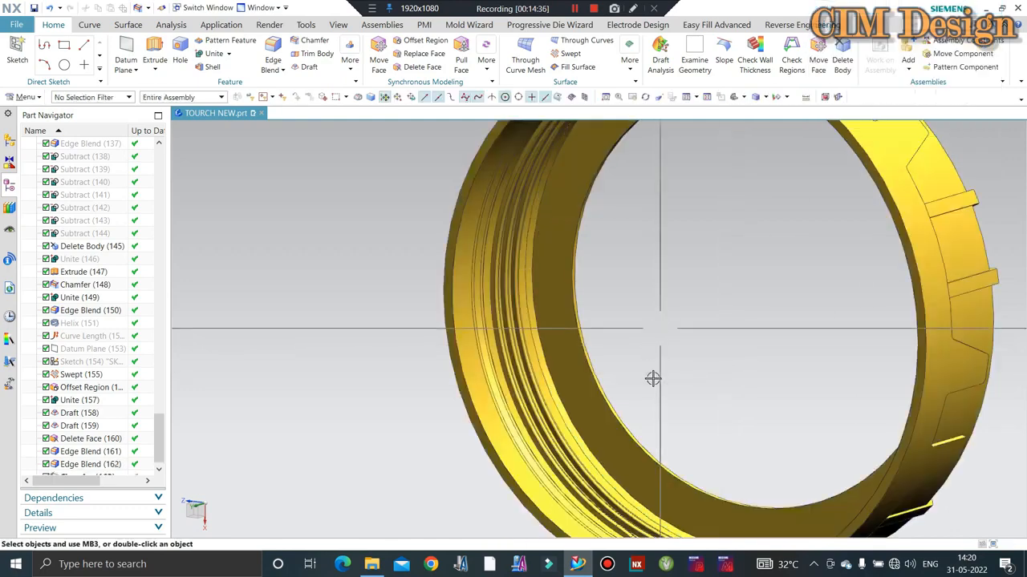
Step: Section the ring on the absolute X plane, inspect the wall and thread profile, and cancel the section view
{"action": "mouse_move", "coordinate": [646, 366]}
{"action": "middle_mouse_down"}
{"action": "mouse_move", "coordinate": [685, 312]}
{"action": "mouse_move", "coordinate": [635, 338]}
{"action": "mouse_move", "coordinate": [646, 355]}
{"action": "middle_mouse_up"}
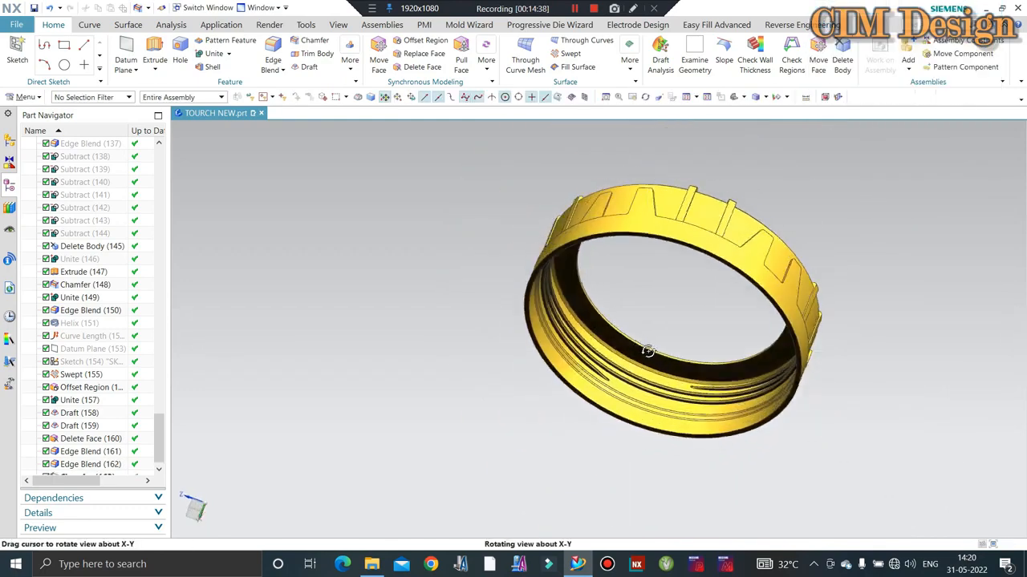
{"action": "scroll", "coordinate": [677, 373], "scroll_direction": "up", "scroll_amount": 6}
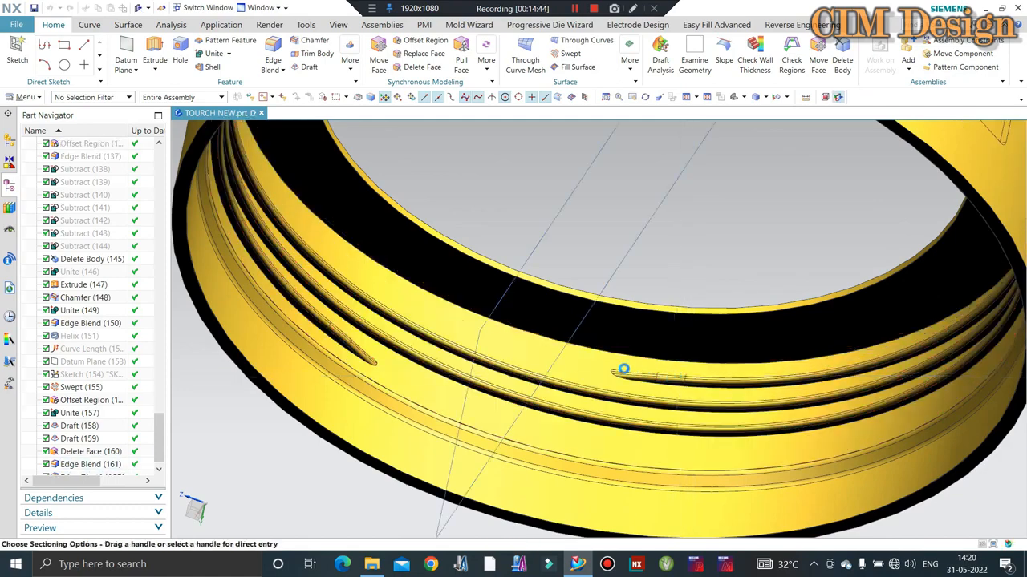
{"action": "scroll", "coordinate": [548, 358], "scroll_direction": "down", "scroll_amount": 6}
{"action": "middle_click_drag", "start_coordinate": [502, 353], "coordinate": [554, 382]}
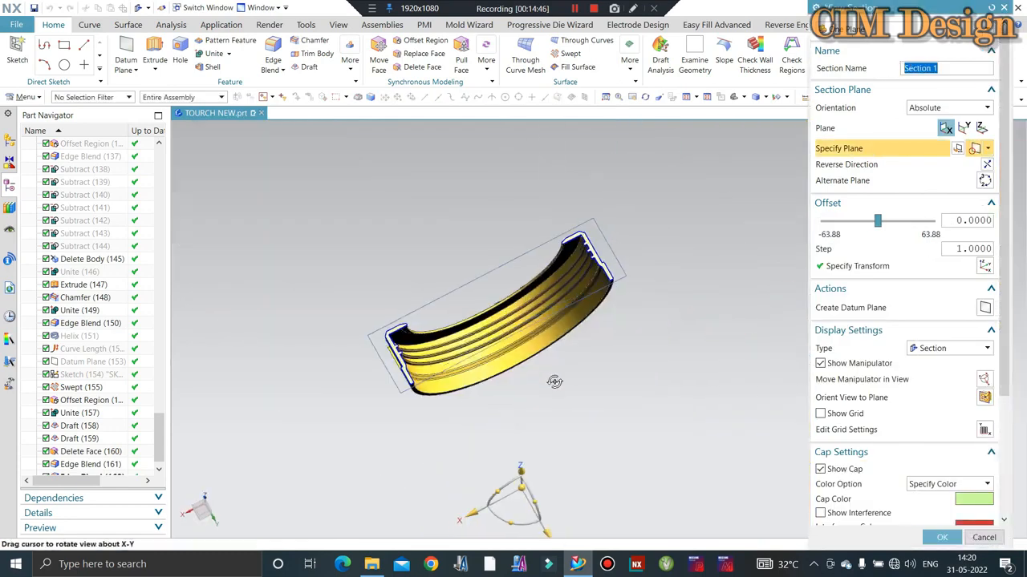
{"action": "scroll", "coordinate": [373, 352], "scroll_direction": "up", "scroll_amount": 8}
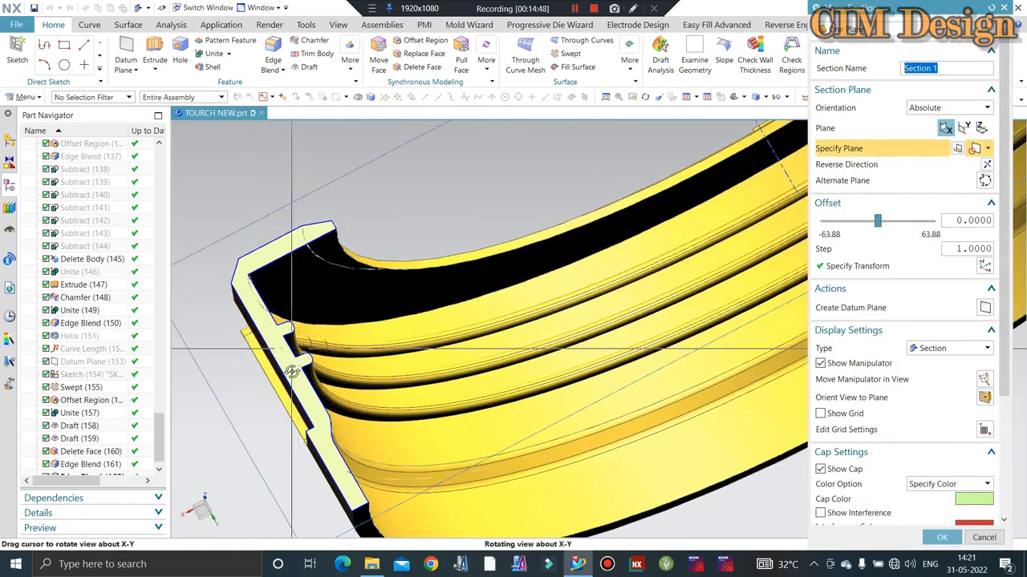
{"action": "middle_click_drag", "start_coordinate": [291, 372], "coordinate": [362, 278]}
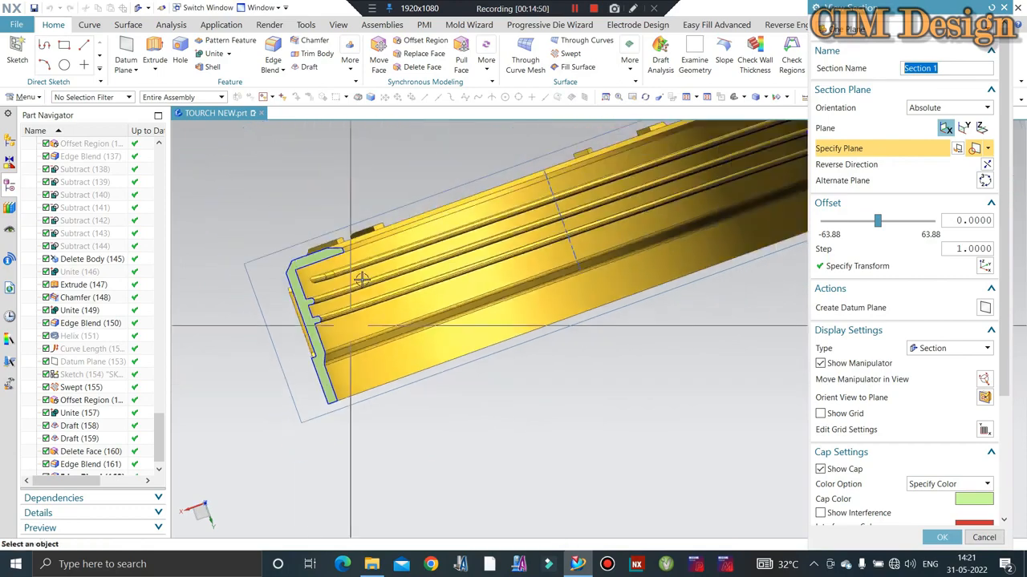
{"action": "scroll", "coordinate": [363, 279], "scroll_direction": "up", "scroll_amount": 4}
{"action": "left_click", "coordinate": [984, 537]}
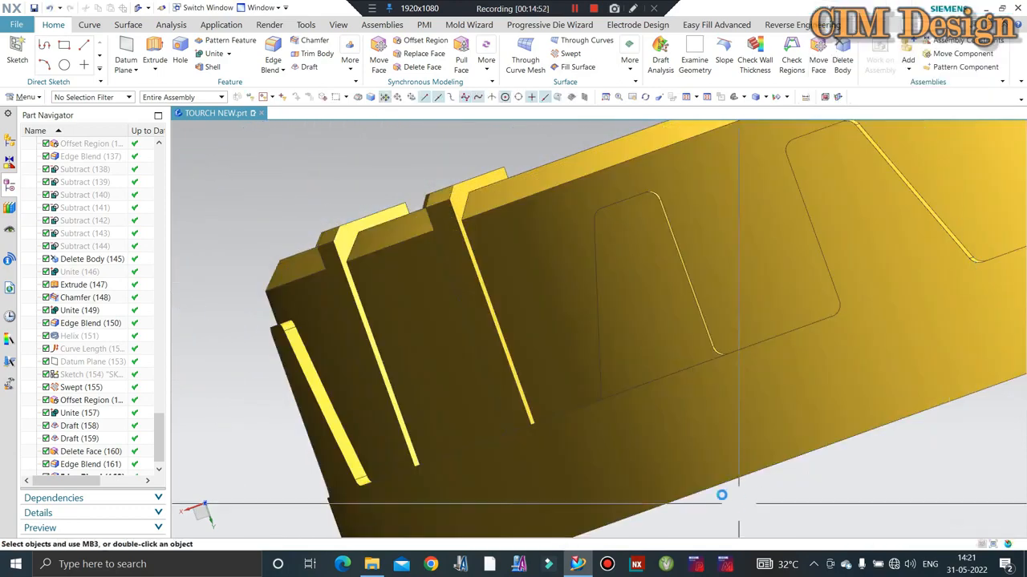
Step: Chamfer the inner corner edge between the ring's flange and threaded wall symmetrically by 1 mm
{"action": "middle_click_drag", "start_coordinate": [417, 259], "coordinate": [298, 96]}
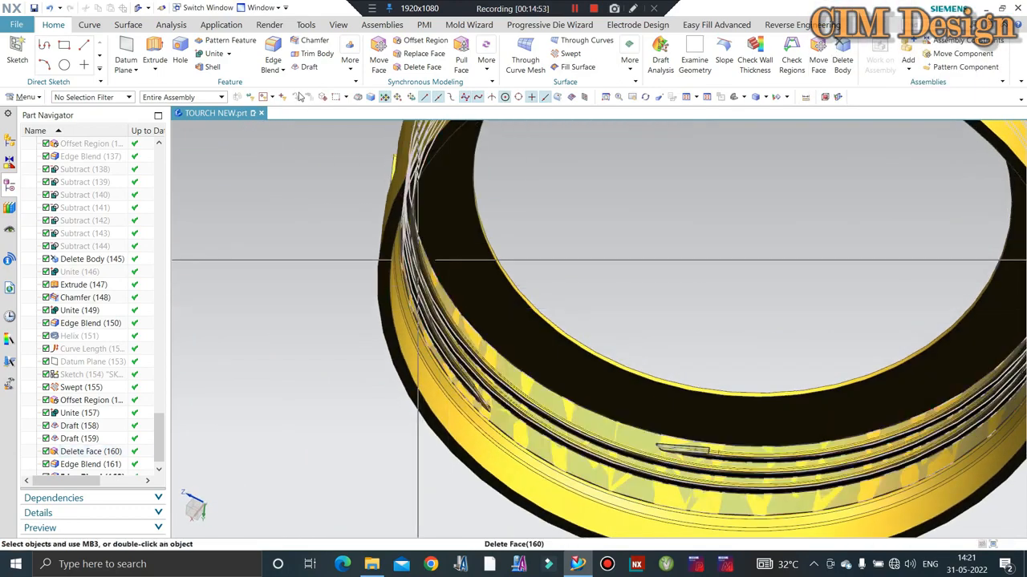
{"action": "left_click", "coordinate": [311, 41]}
{"action": "left_click", "coordinate": [624, 362]}
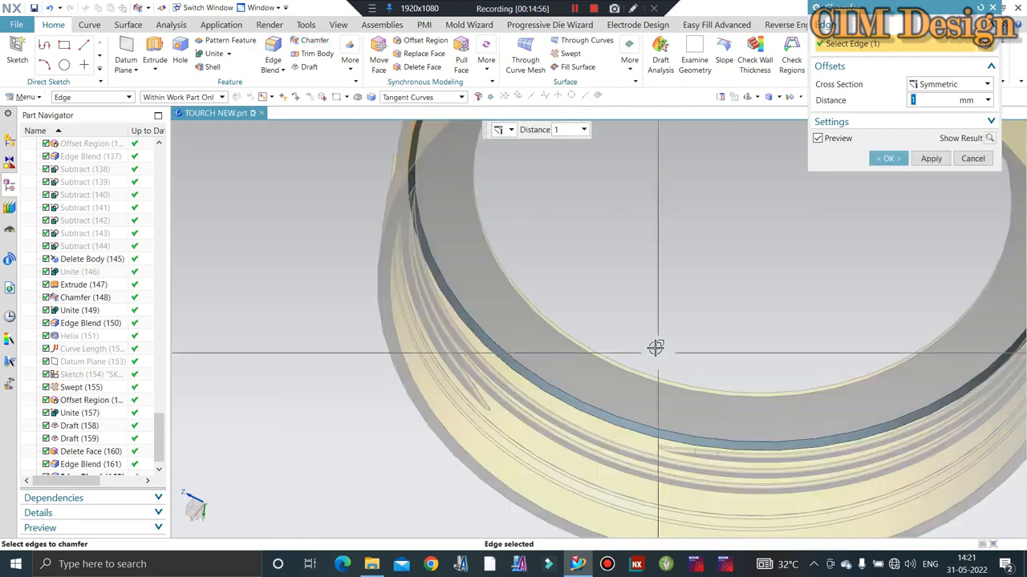
{"action": "middle_click", "coordinate": [644, 326]}
{"action": "middle_click_drag", "start_coordinate": [550, 332], "coordinate": [644, 345]}
{"action": "scroll", "coordinate": [545, 374], "scroll_direction": "up", "scroll_amount": 3}
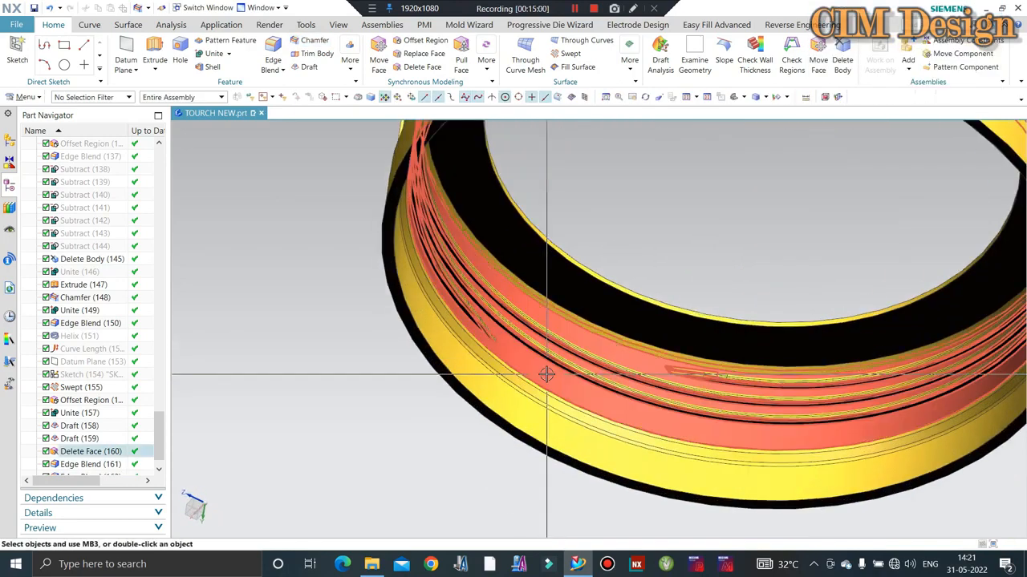
Step: Examine the chamfered ring's outer grips, inner flange and threaded wall from several tilted angles and straight on
{"action": "scroll", "coordinate": [547, 374], "scroll_direction": "down", "scroll_amount": 4}
{"action": "middle_click_drag", "start_coordinate": [553, 340], "coordinate": [598, 351]}
{"action": "middle_click_drag", "start_coordinate": [628, 390], "coordinate": [607, 367]}
{"action": "scroll", "coordinate": [589, 412], "scroll_direction": "up", "scroll_amount": 3}
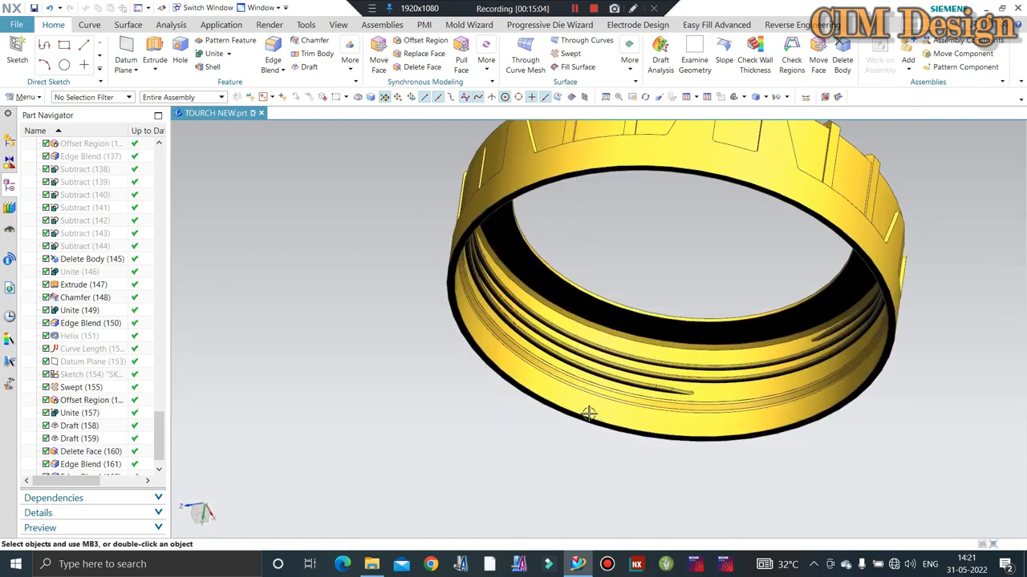
{"action": "middle_click_drag", "start_coordinate": [589, 412], "coordinate": [623, 396]}
{"action": "scroll", "coordinate": [623, 396], "scroll_direction": "down", "scroll_amount": 4}
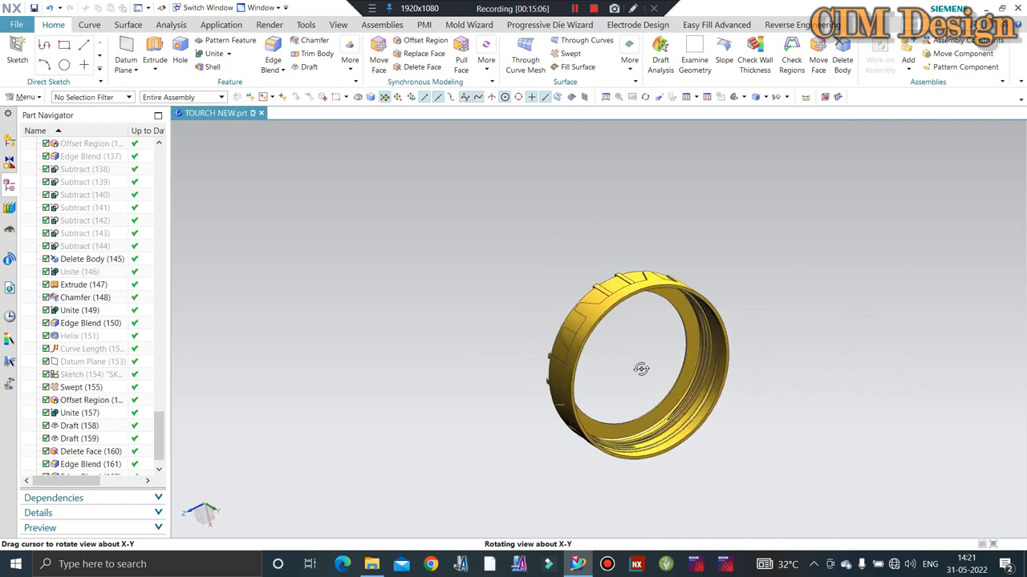
{"action": "middle_click_drag", "start_coordinate": [649, 485], "coordinate": [602, 481]}
{"action": "scroll", "coordinate": [706, 369], "scroll_direction": "up", "scroll_amount": 3}
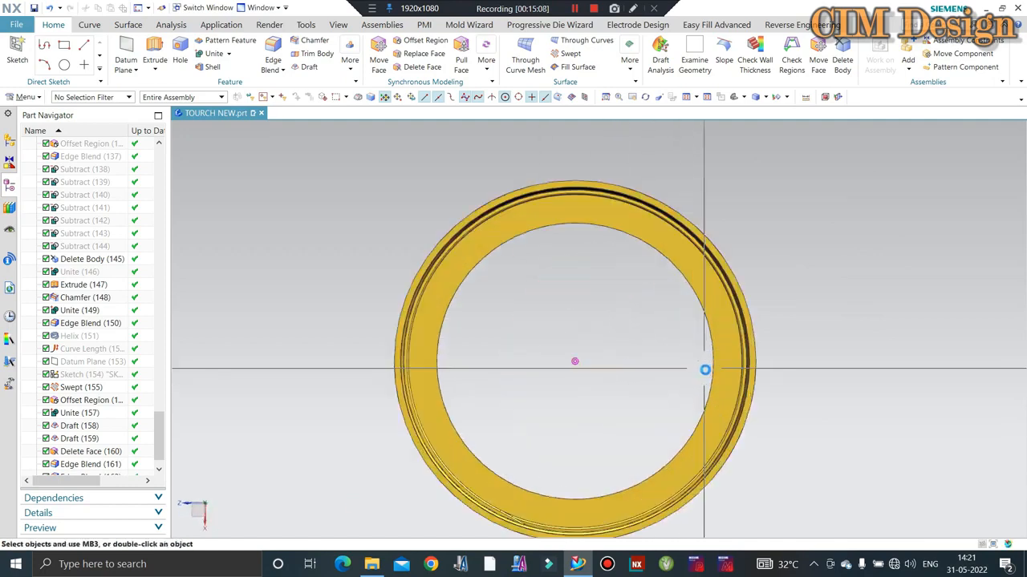
{"action": "middle_click_drag", "start_coordinate": [705, 369], "coordinate": [783, 323]}
{"action": "scroll", "coordinate": [768, 341], "scroll_direction": "down", "scroll_amount": 4}
{"action": "scroll", "coordinate": [493, 360], "scroll_direction": "up", "scroll_amount": 1}
{"action": "middle_click_drag", "start_coordinate": [489, 361], "coordinate": [464, 325]}
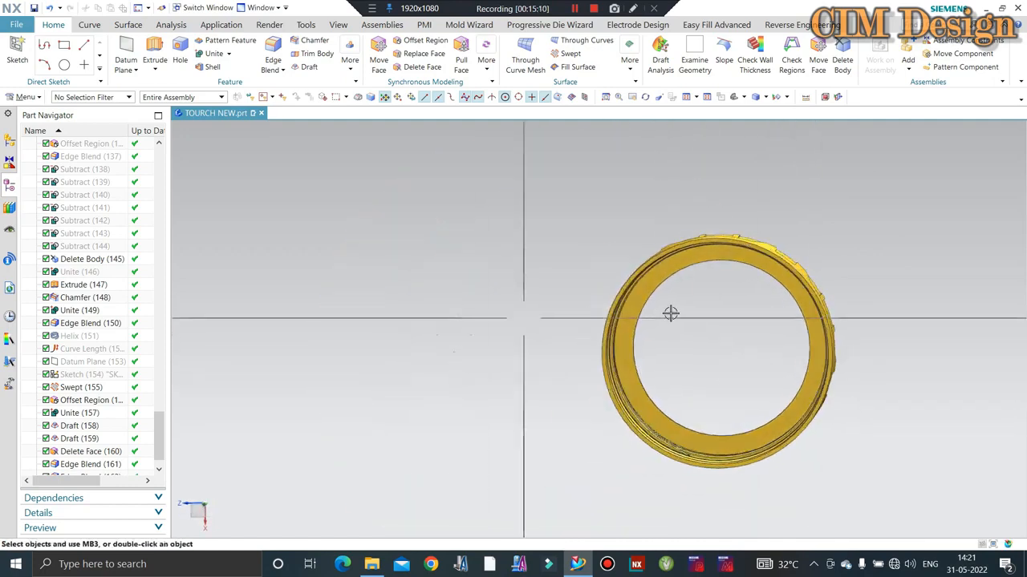
{"action": "scroll", "coordinate": [692, 315], "scroll_direction": "up", "scroll_amount": 1}
{"action": "middle_click_drag", "start_coordinate": [698, 317], "coordinate": [633, 321]}
{"action": "key", "text": "F8"}
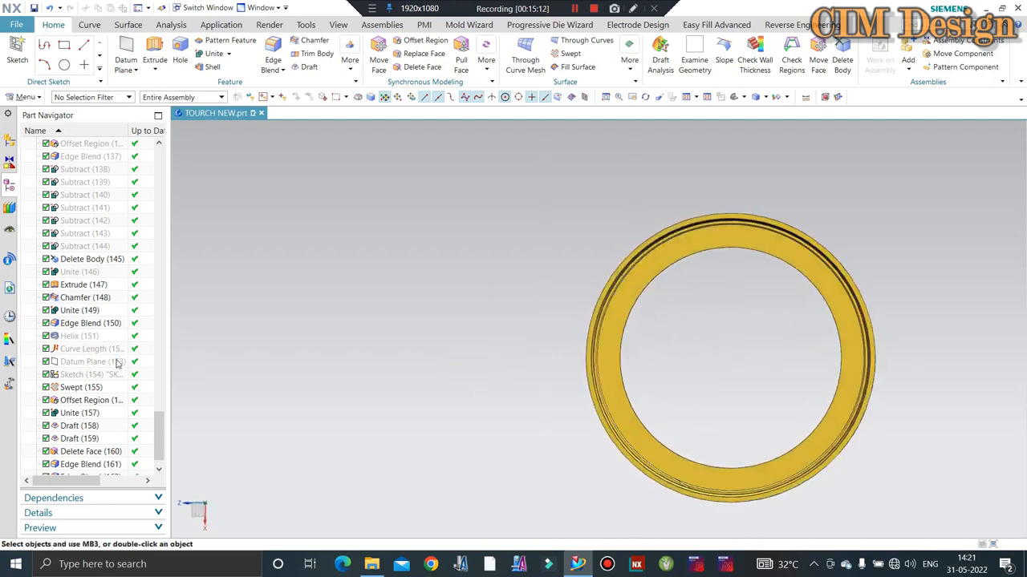
Step: Review the end of the feature history, fit the ring in view, and inspect its blended internal thread up close from a tilted angle
{"action": "scroll", "coordinate": [48, 289], "scroll_direction": "down", "scroll_amount": 1}
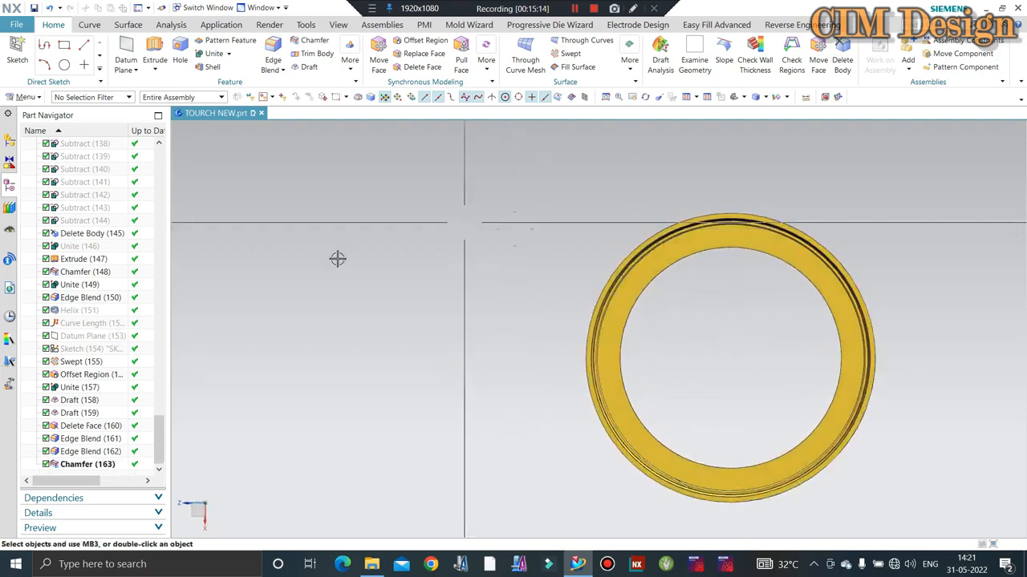
{"action": "key", "text": "ctrl+f"}
{"action": "left_click", "coordinate": [573, 9]}
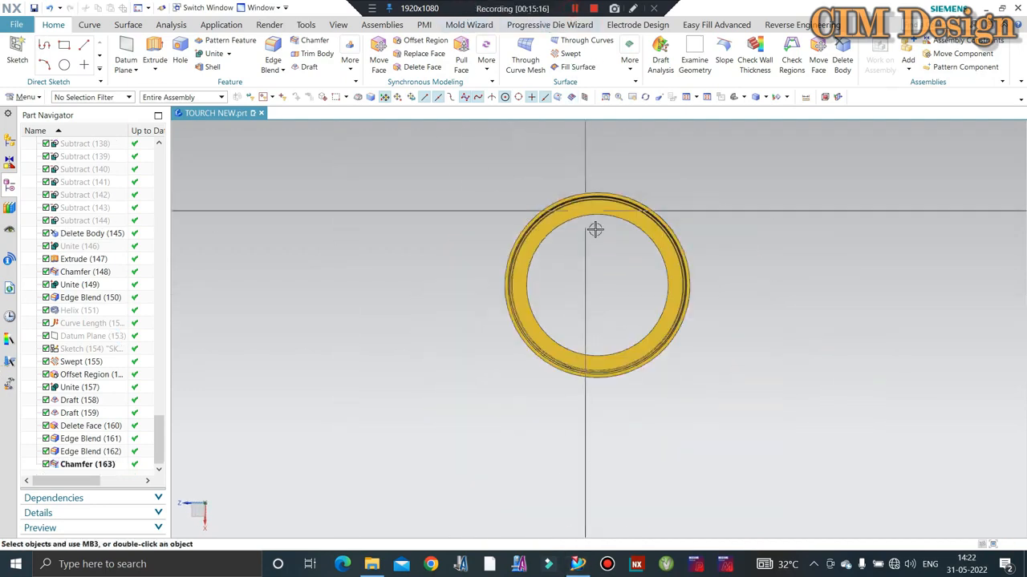
{"action": "middle_click_drag", "start_coordinate": [591, 230], "coordinate": [626, 311]}
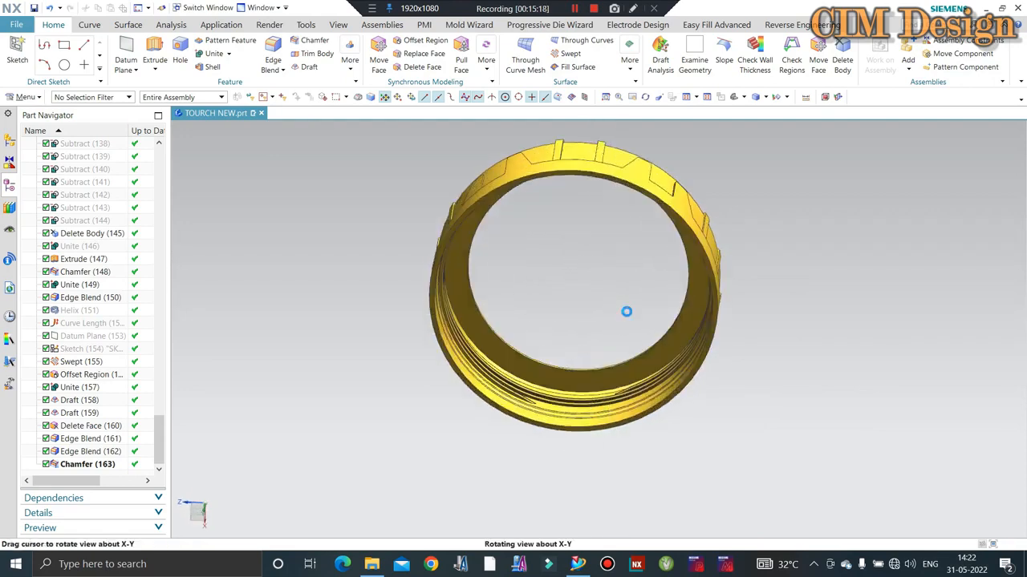
{"action": "scroll", "coordinate": [631, 278], "scroll_direction": "down", "scroll_amount": 1}
{"action": "middle_click_drag", "start_coordinate": [628, 268], "coordinate": [564, 380]}
{"action": "scroll", "coordinate": [601, 289], "scroll_direction": "up", "scroll_amount": 1}
{"action": "scroll", "coordinate": [580, 342], "scroll_direction": "up", "scroll_amount": 2}
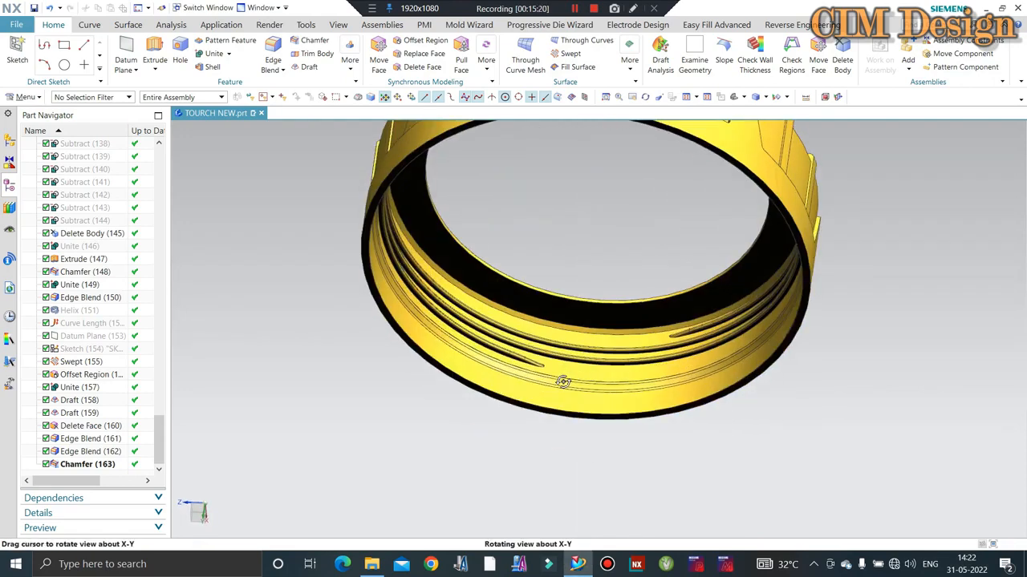
{"action": "scroll", "coordinate": [534, 357], "scroll_direction": "up", "scroll_amount": 4}
{"action": "scroll", "coordinate": [532, 384], "scroll_direction": "down", "scroll_amount": 4}
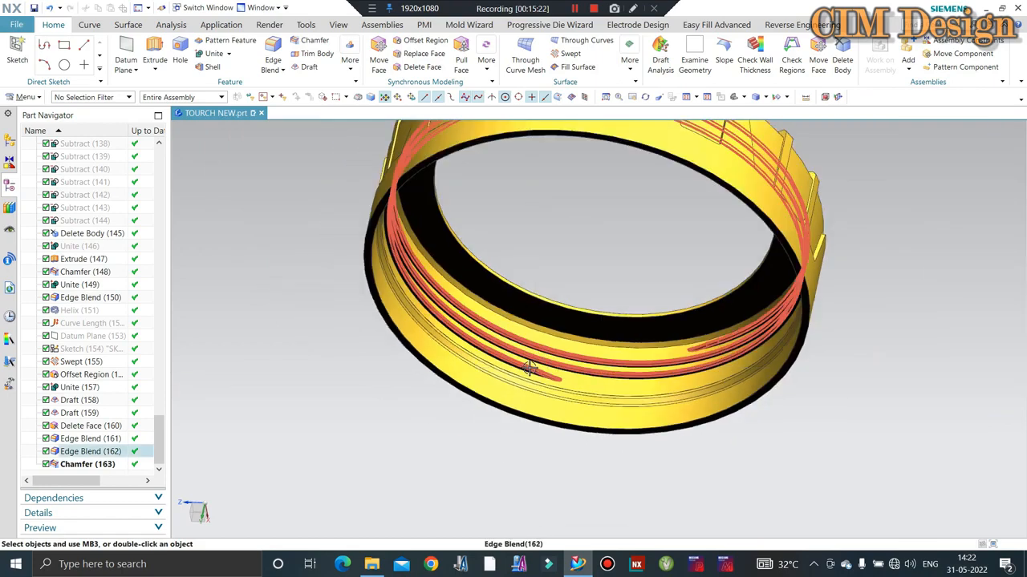
Step: Examine the ring's internal thread and flat inner seat from angled and straight-on views
{"action": "scroll", "coordinate": [535, 390], "scroll_direction": "up", "scroll_amount": 4}
{"action": "scroll", "coordinate": [530, 384], "scroll_direction": "down", "scroll_amount": 2}
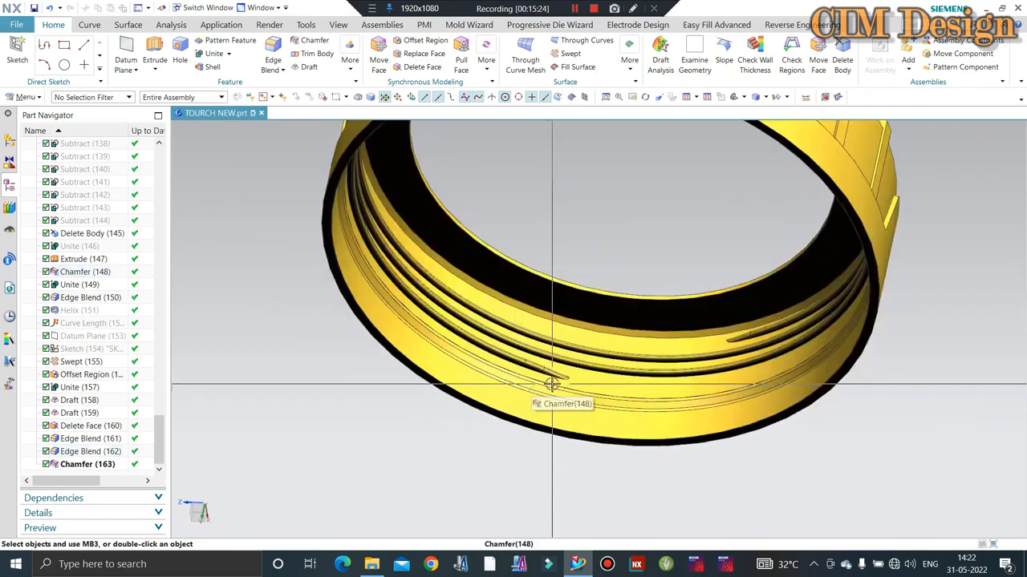
{"action": "scroll", "coordinate": [547, 367], "scroll_direction": "down", "scroll_amount": 3}
{"action": "middle_click_drag", "start_coordinate": [547, 359], "coordinate": [593, 284]}
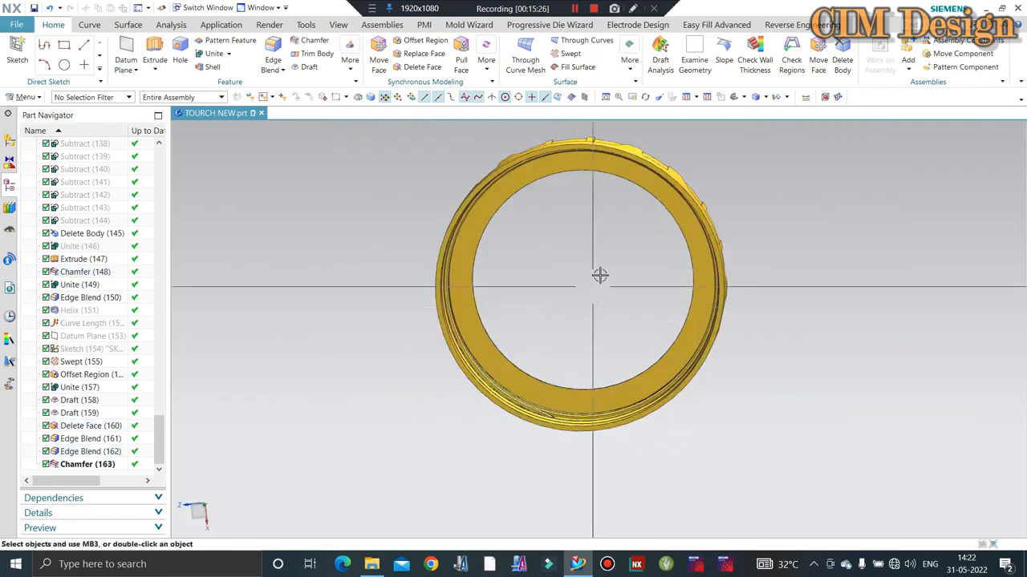
{"action": "key", "text": "F8"}
{"action": "scroll", "coordinate": [706, 277], "scroll_direction": "up", "scroll_amount": 3}
{"action": "scroll", "coordinate": [705, 279], "scroll_direction": "down", "scroll_amount": 2}
{"action": "middle_click_drag", "start_coordinate": [695, 291], "coordinate": [671, 259]}
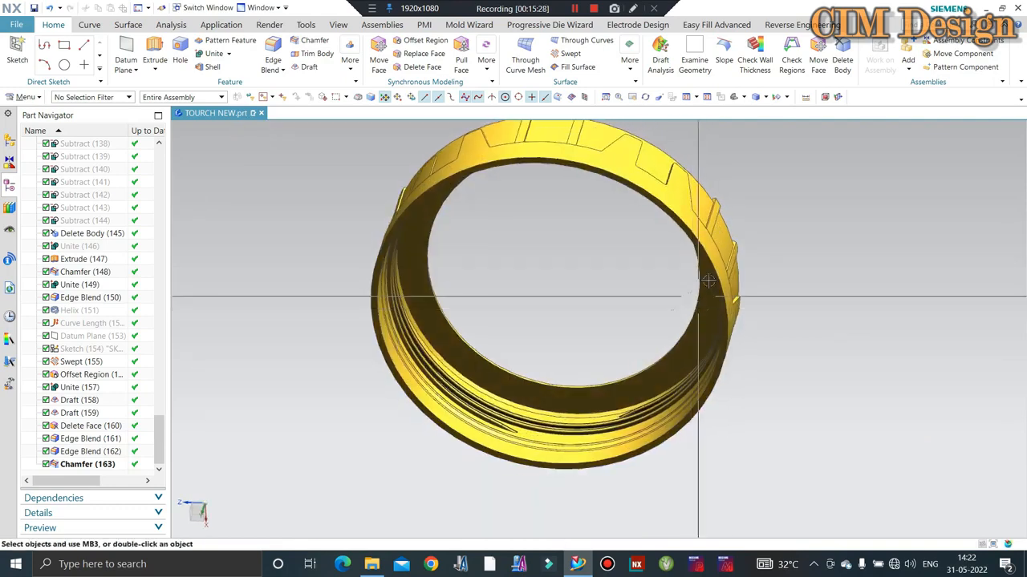
{"action": "key", "text": "F8"}
Step: Show the hidden torch housing body together with the ring, and hide it again
{"action": "key", "text": "ctrl+shift+k"}
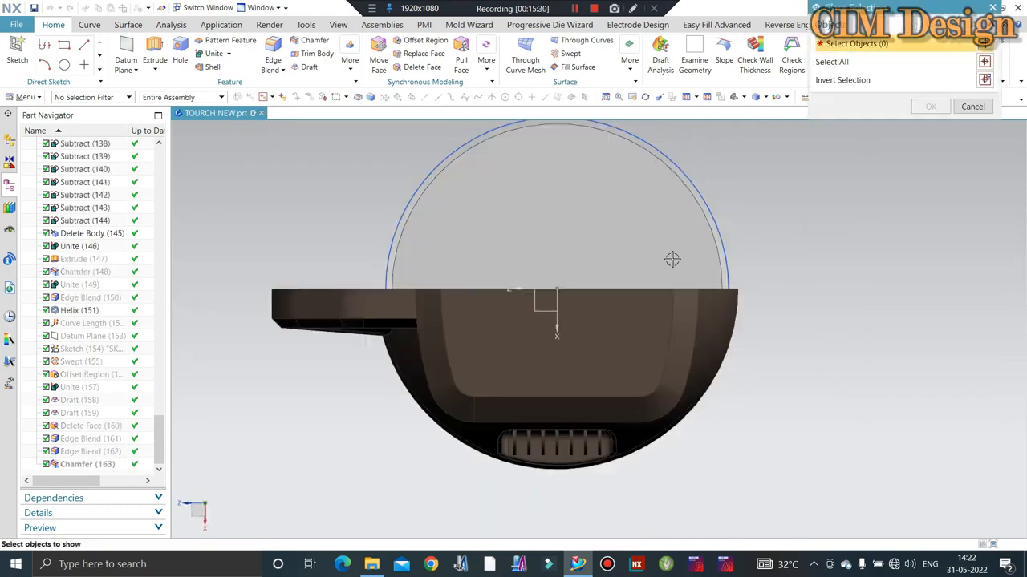
{"action": "left_click", "coordinate": [690, 325]}
{"action": "middle_click", "coordinate": [696, 320]}
{"action": "middle_click_drag", "start_coordinate": [704, 314], "coordinate": [674, 314]}
{"action": "scroll", "coordinate": [658, 315], "scroll_direction": "up", "scroll_amount": 5}
{"action": "scroll", "coordinate": [659, 315], "scroll_direction": "down", "scroll_amount": 5}
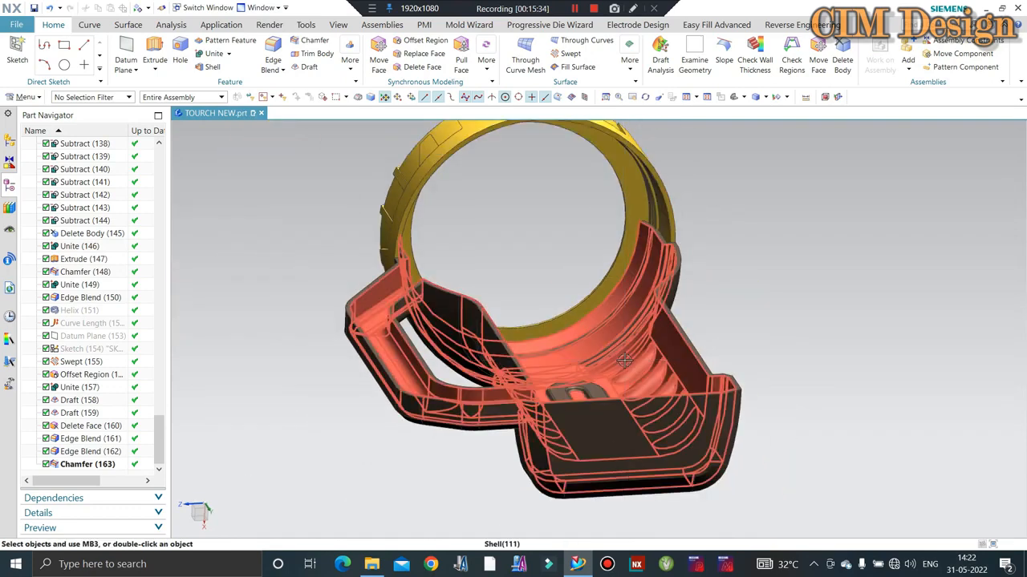
{"action": "left_click", "coordinate": [640, 437]}
{"action": "key", "text": "ctrl+b"}
{"action": "middle_click_drag", "start_coordinate": [738, 335], "coordinate": [697, 309]}
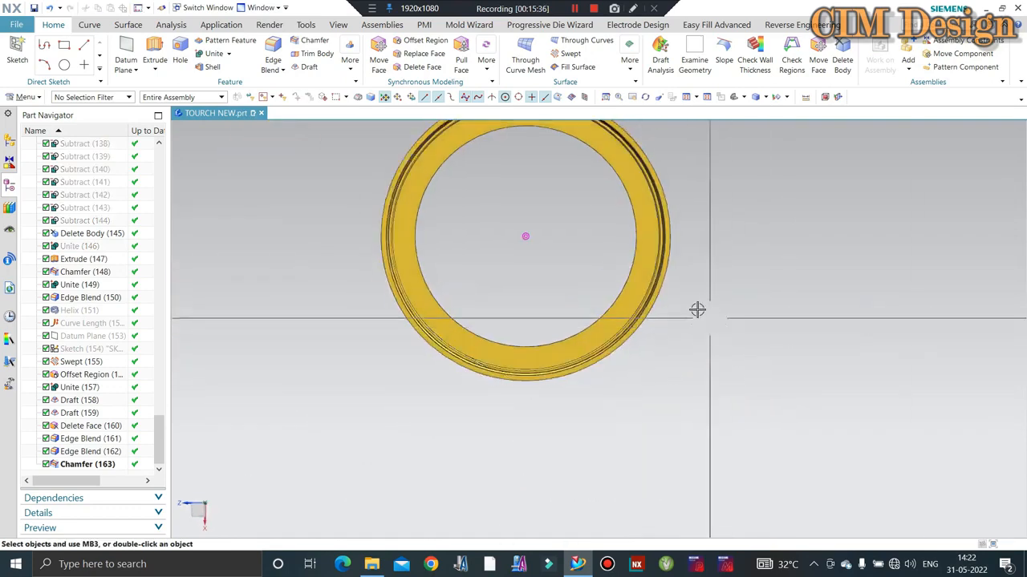
Step: Show the hidden datum coordinate system at the ring's centre
{"action": "key", "text": "ctrl+shift+k"}
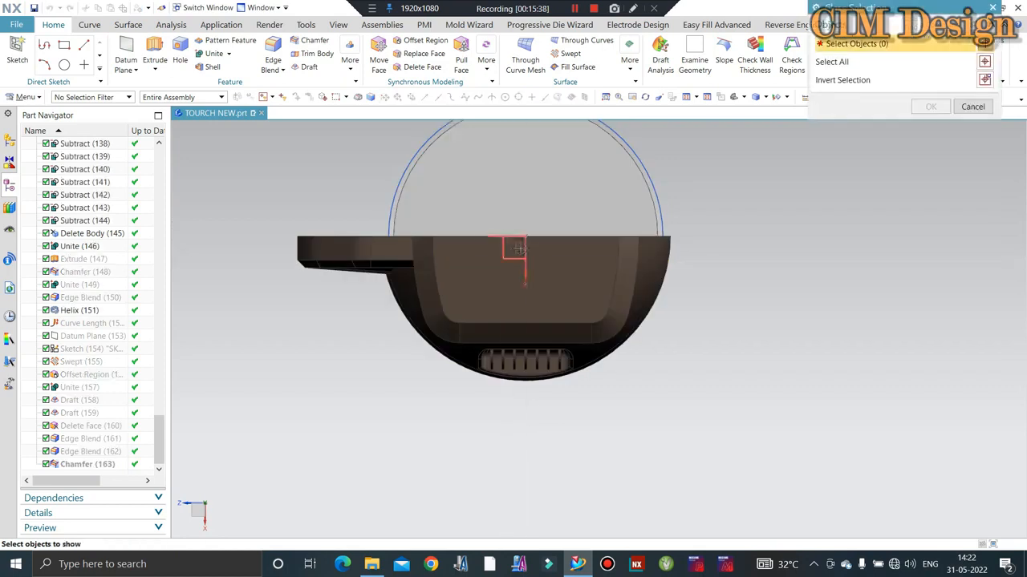
{"action": "middle_click", "coordinate": [525, 282]}
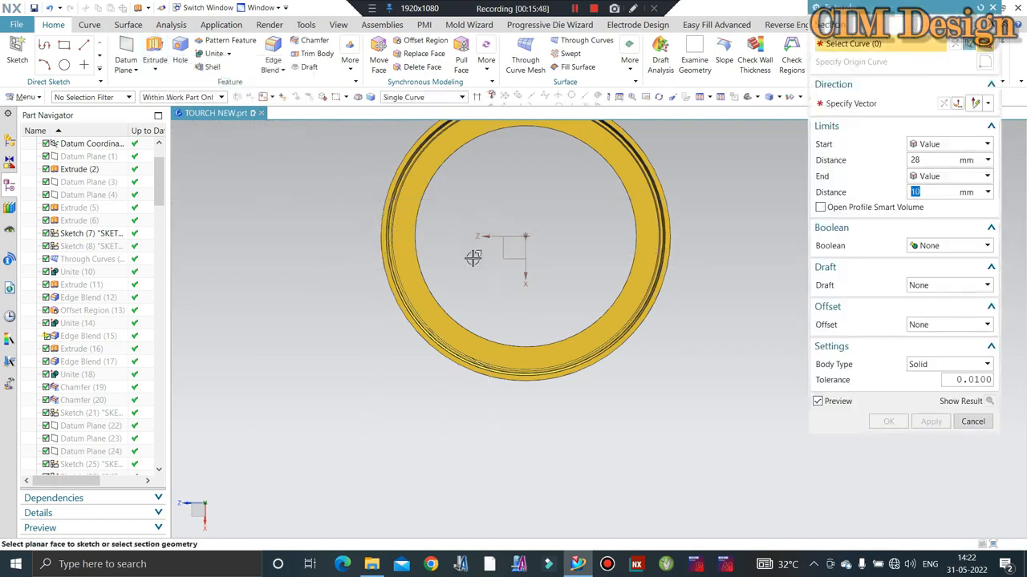
{"action": "middle_click_drag", "start_coordinate": [474, 257], "coordinate": [414, 280]}
{"action": "scroll", "coordinate": [356, 229], "scroll_direction": "up", "scroll_amount": 1}
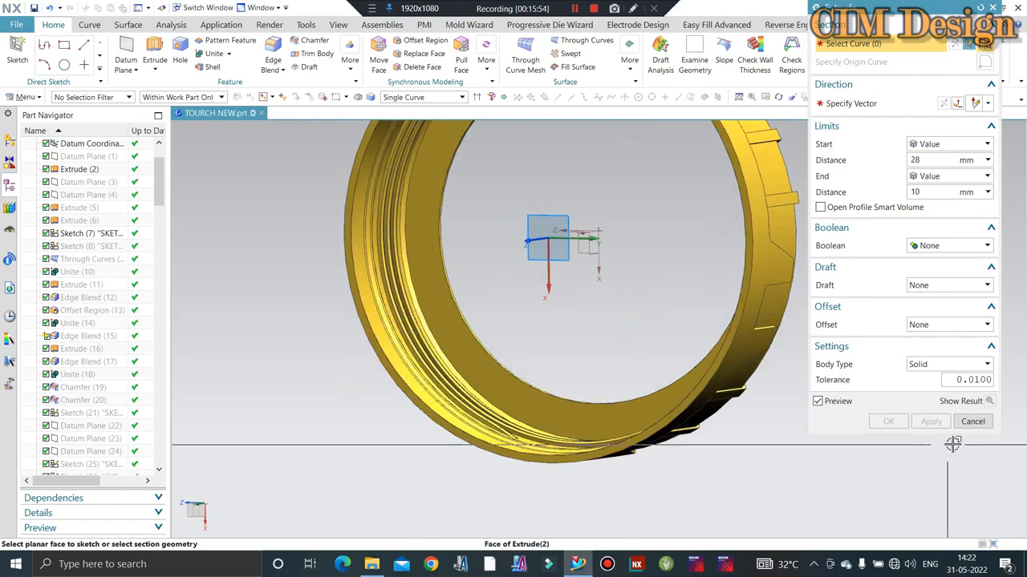
{"action": "left_click", "coordinate": [969, 419]}
Step: Start an Extrude and open its section sketch on the ring's flat inner annular face
{"action": "scroll", "coordinate": [393, 315], "scroll_direction": "down", "scroll_amount": 2}
{"action": "middle_click_drag", "start_coordinate": [392, 314], "coordinate": [372, 215]}
{"action": "scroll", "coordinate": [417, 260], "scroll_direction": "up", "scroll_amount": 4}
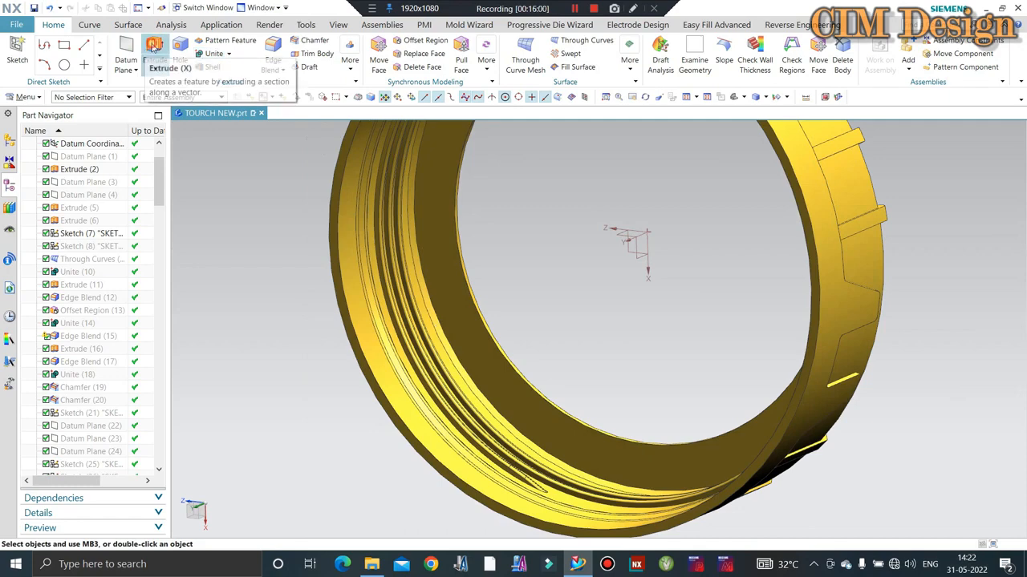
{"action": "left_click", "coordinate": [446, 245]}
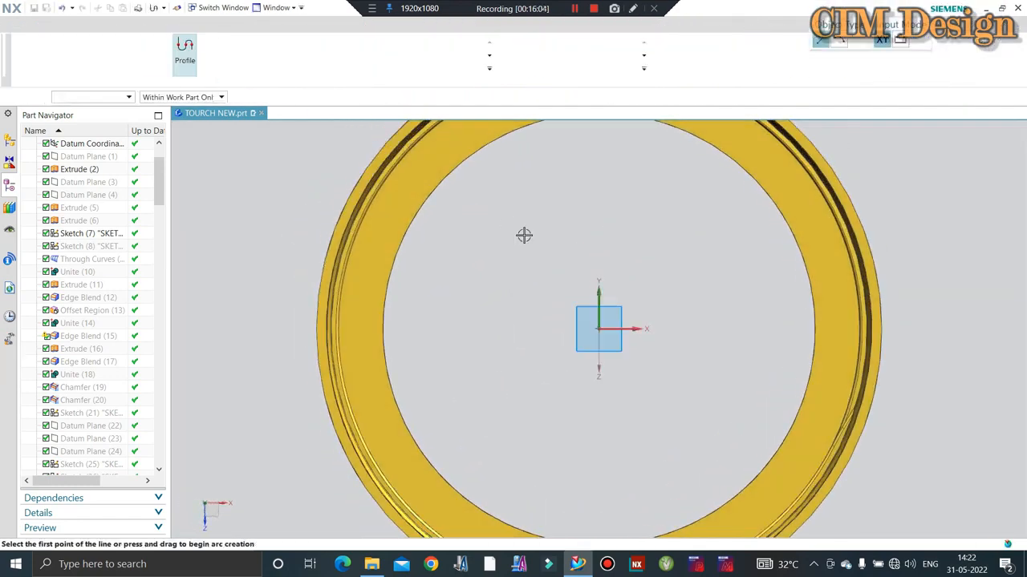
Step: Project the outer circular edge of the ring's flat inner face into the sketch
{"action": "middle_click_drag", "start_coordinate": [537, 241], "coordinate": [345, 128]}
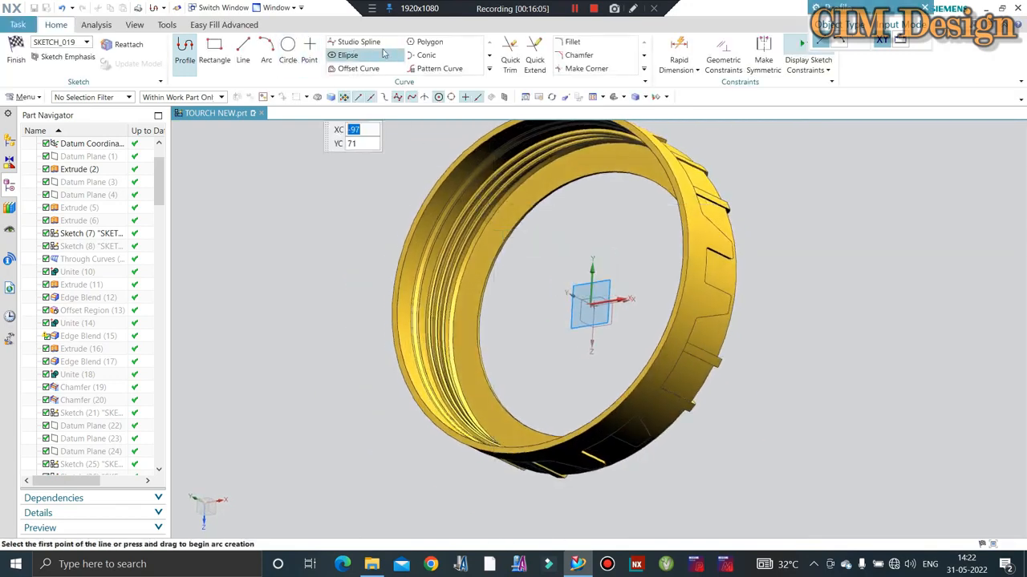
{"action": "left_click", "coordinate": [490, 72]}
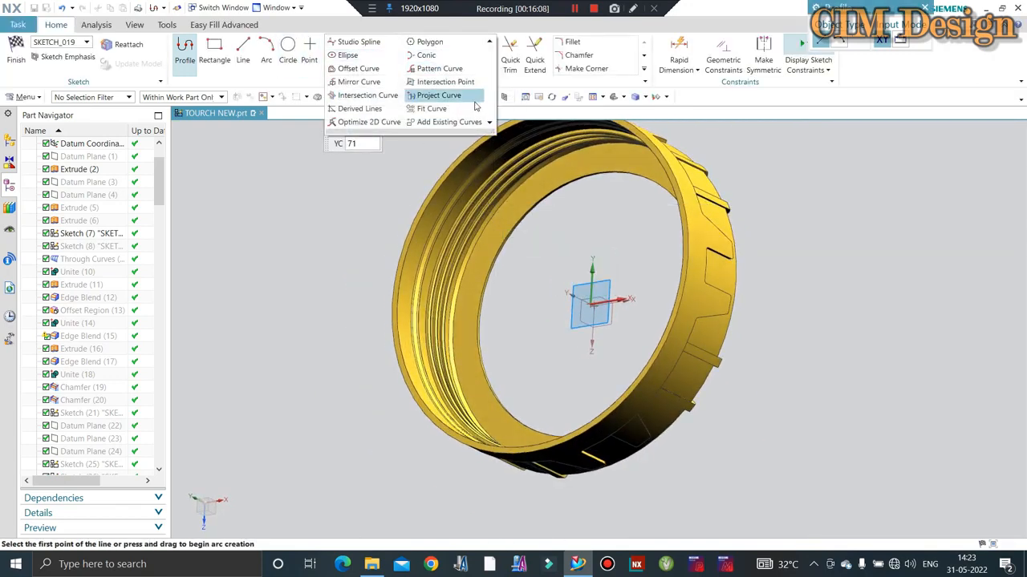
{"action": "left_click", "coordinate": [433, 97]}
{"action": "scroll", "coordinate": [492, 275], "scroll_direction": "up", "scroll_amount": 8}
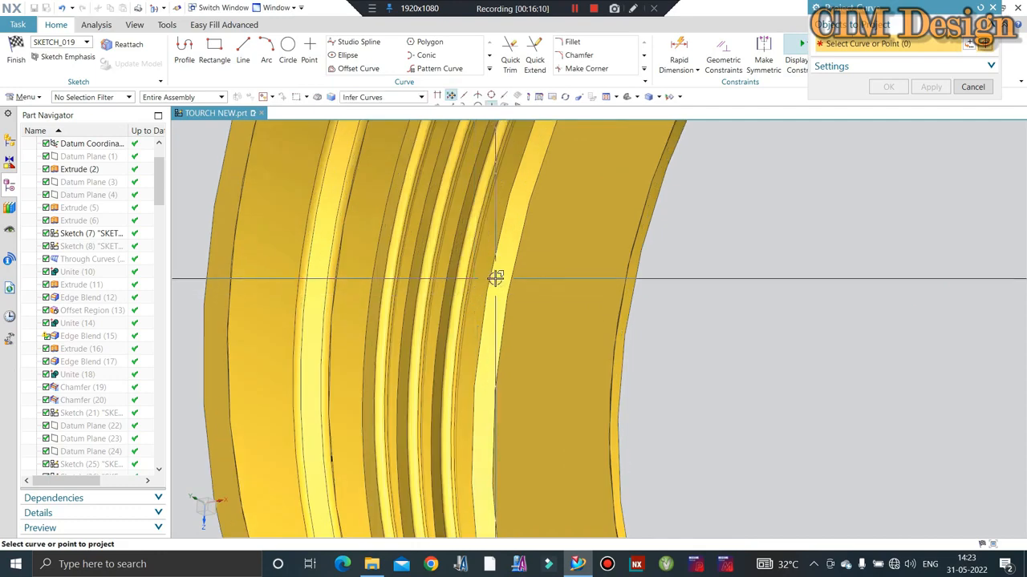
{"action": "left_click", "coordinate": [491, 274]}
{"action": "scroll", "coordinate": [490, 277], "scroll_direction": "down", "scroll_amount": 6}
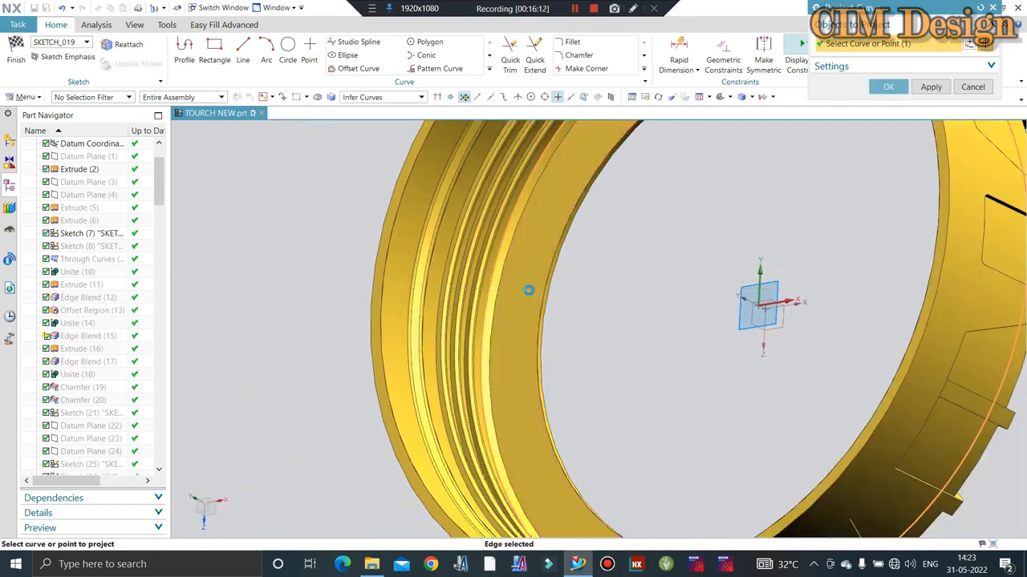
{"action": "middle_click", "coordinate": [642, 258]}
{"action": "scroll", "coordinate": [692, 247], "scroll_direction": "down", "scroll_amount": 5}
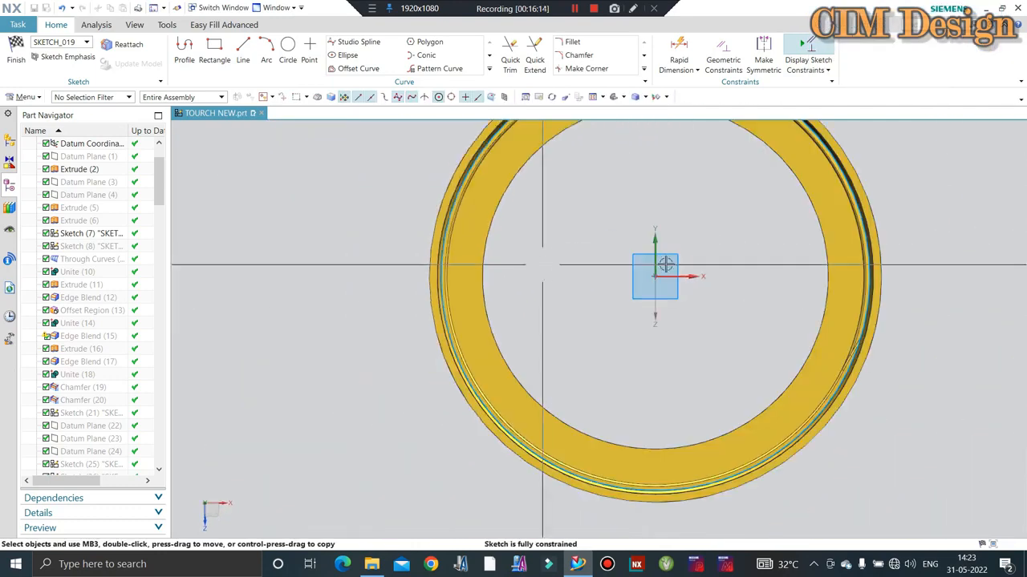
Step: Sketch two vertical lines from the ring's centre, about 78 mm upward and about 74 mm downward past the rim
{"action": "mouse_move", "coordinate": [674, 264]}
{"action": "middle_mouse_down"}
{"action": "mouse_move", "coordinate": [699, 277]}
{"action": "mouse_move", "coordinate": [686, 283]}
{"action": "mouse_move", "coordinate": [740, 218]}
{"action": "mouse_move", "coordinate": [754, 223]}
{"action": "middle_mouse_up"}
{"action": "scroll", "coordinate": [689, 277], "scroll_direction": "down", "scroll_amount": 3}
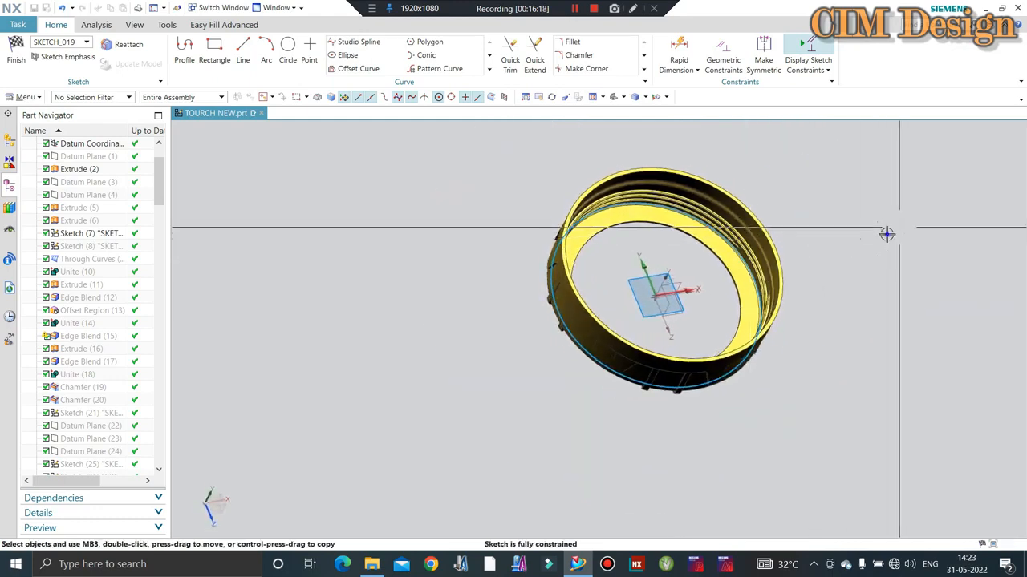
{"action": "key", "text": "shift+F8"}
{"action": "scroll", "coordinate": [675, 166], "scroll_direction": "up", "scroll_amount": 4}
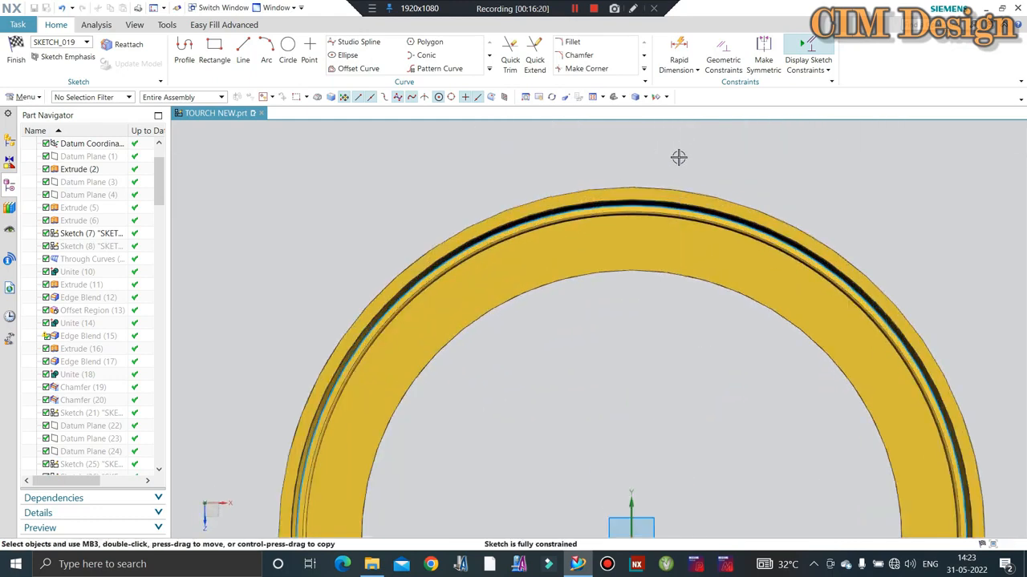
{"action": "left_click", "coordinate": [266, 56]}
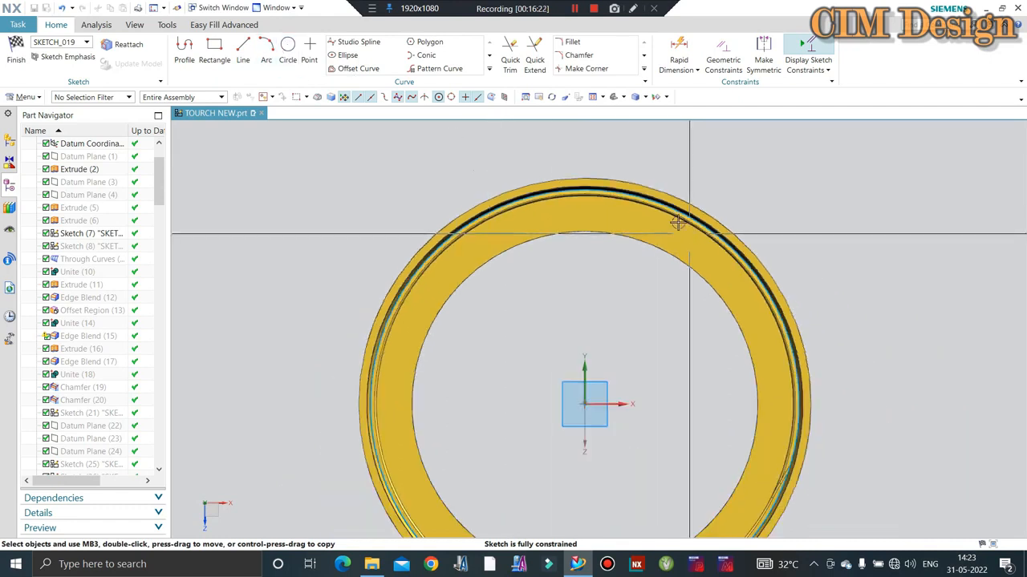
{"action": "scroll", "coordinate": [666, 201], "scroll_direction": "down", "scroll_amount": 2}
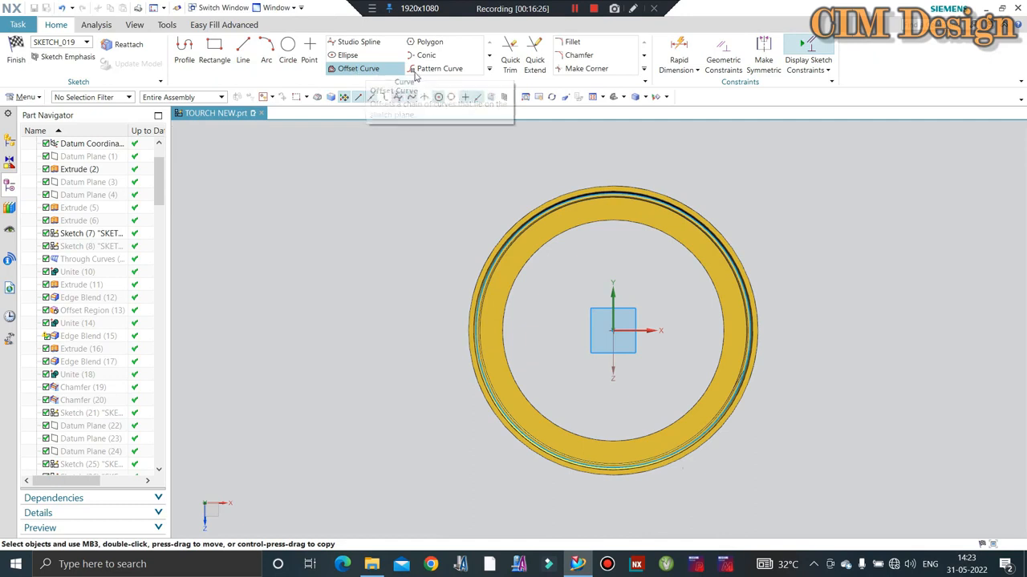
{"action": "left_click", "coordinate": [249, 51]}
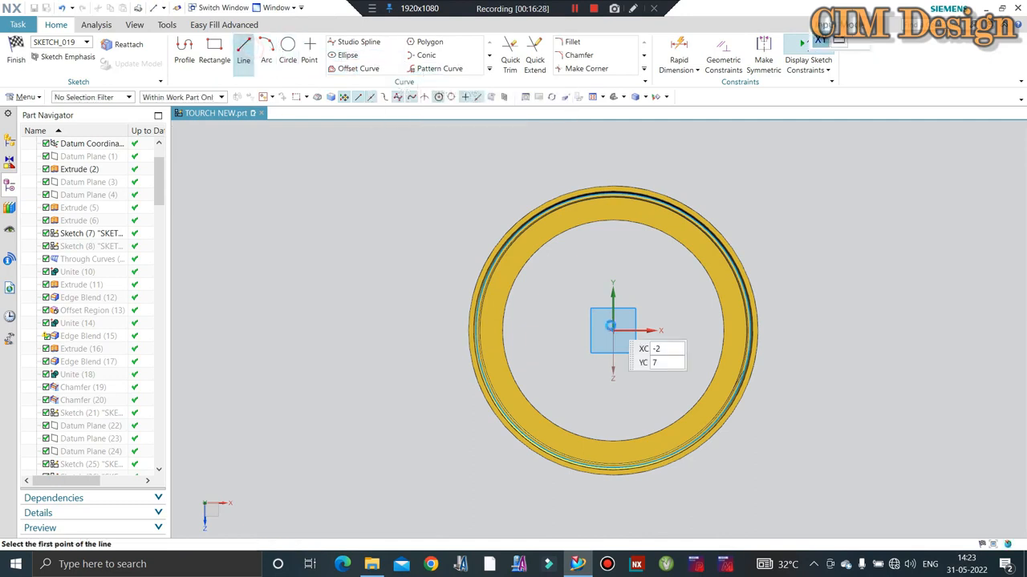
{"action": "left_click", "coordinate": [612, 330]}
{"action": "left_click", "coordinate": [607, 134]}
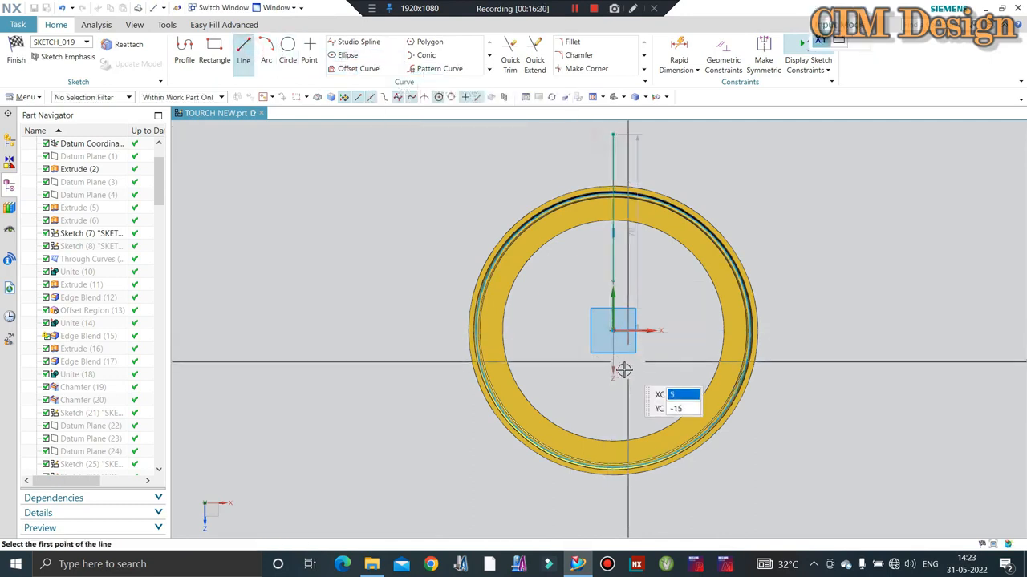
{"action": "left_click", "coordinate": [614, 330]}
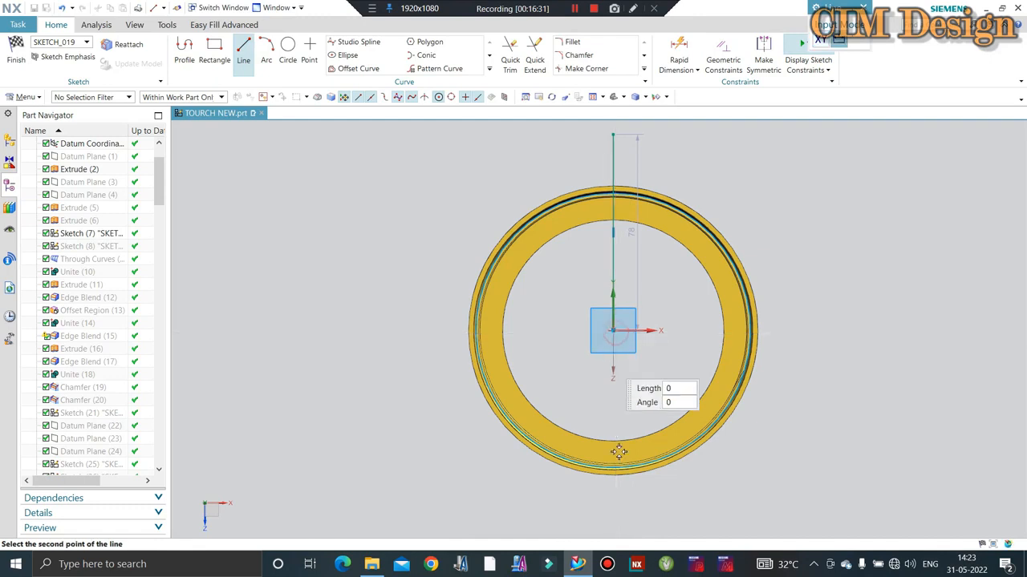
{"action": "left_click", "coordinate": [613, 515]}
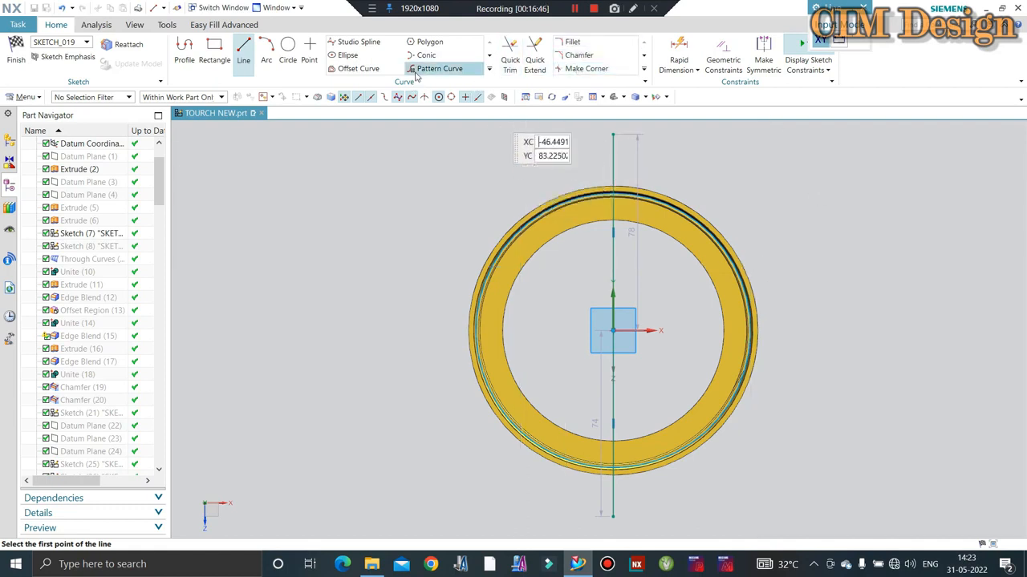
Step: Offset both vertical centre lines by 15 mm to each side with Symmetric Offset
{"action": "left_click", "coordinate": [356, 68]}
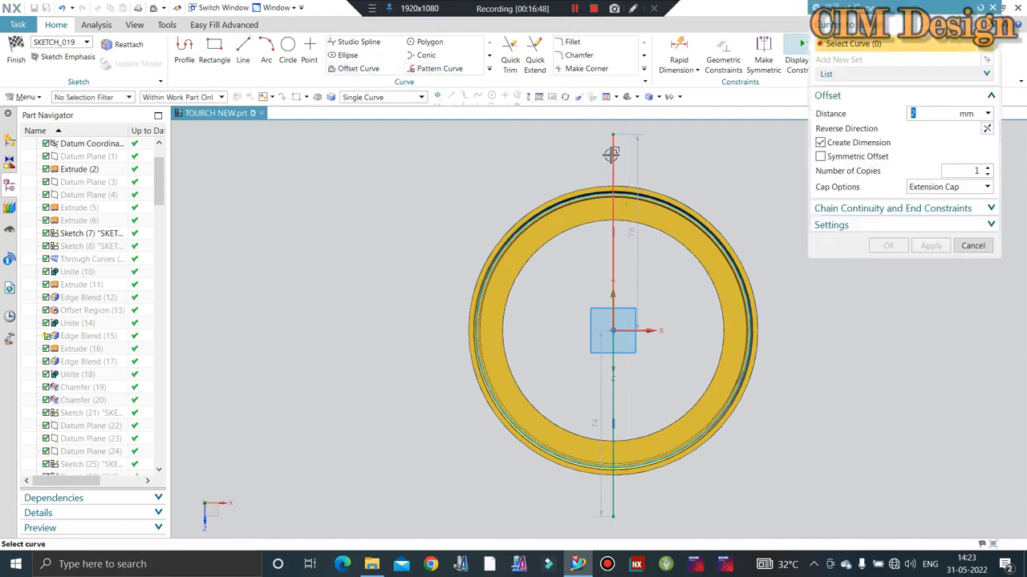
{"action": "left_click", "coordinate": [612, 389]}
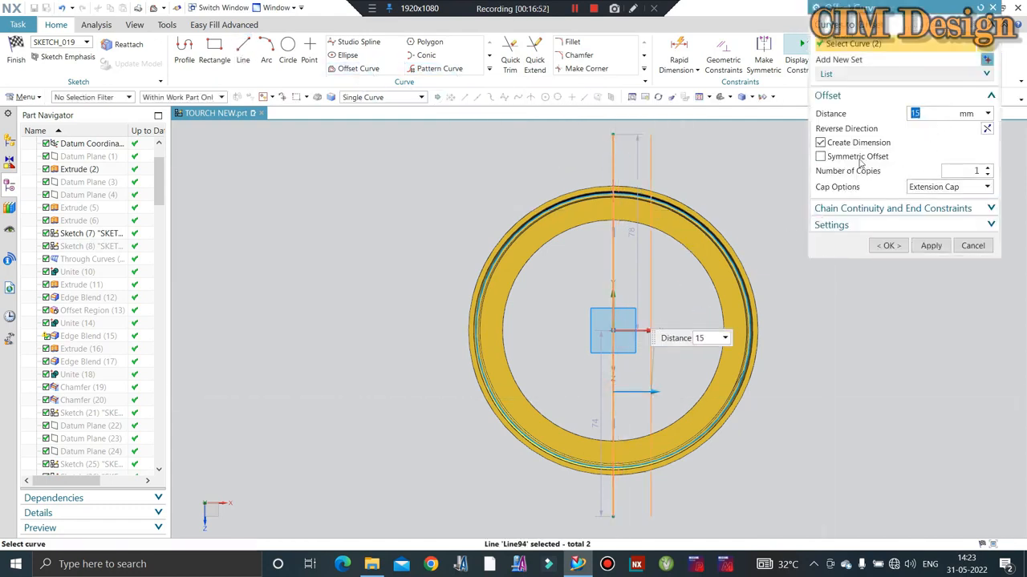
{"action": "middle_click", "coordinate": [605, 234]}
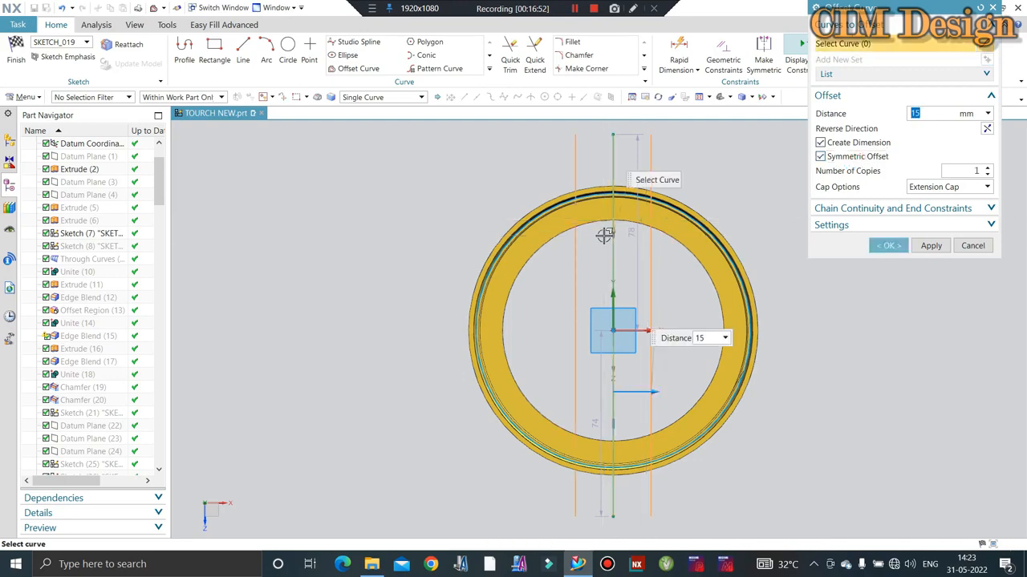
Step: Convert the upper and lower vertical centre lines to reference lines
{"action": "right_click", "coordinate": [612, 155]}
{"action": "left_click", "coordinate": [656, 125]}
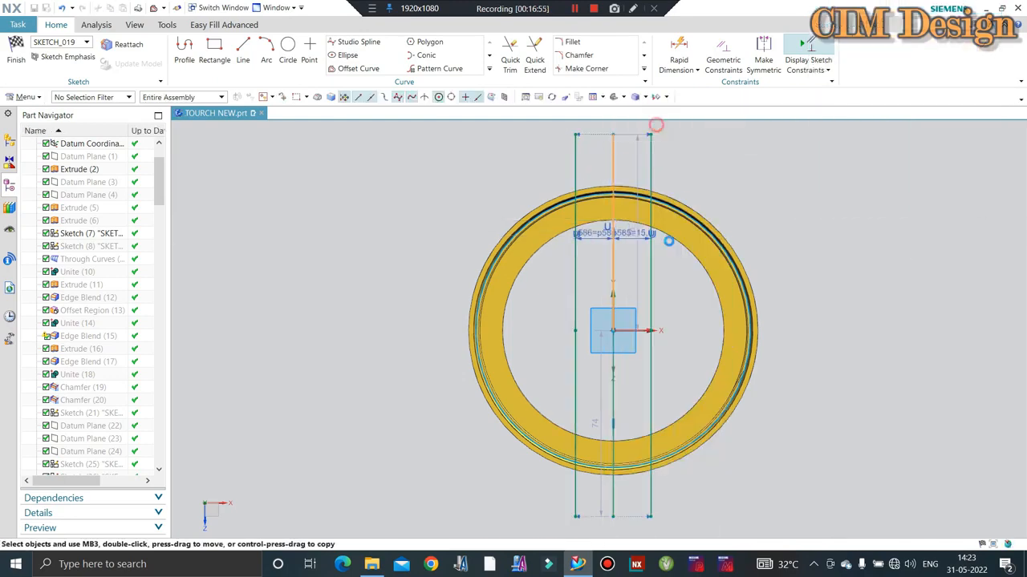
{"action": "right_click", "coordinate": [612, 493]}
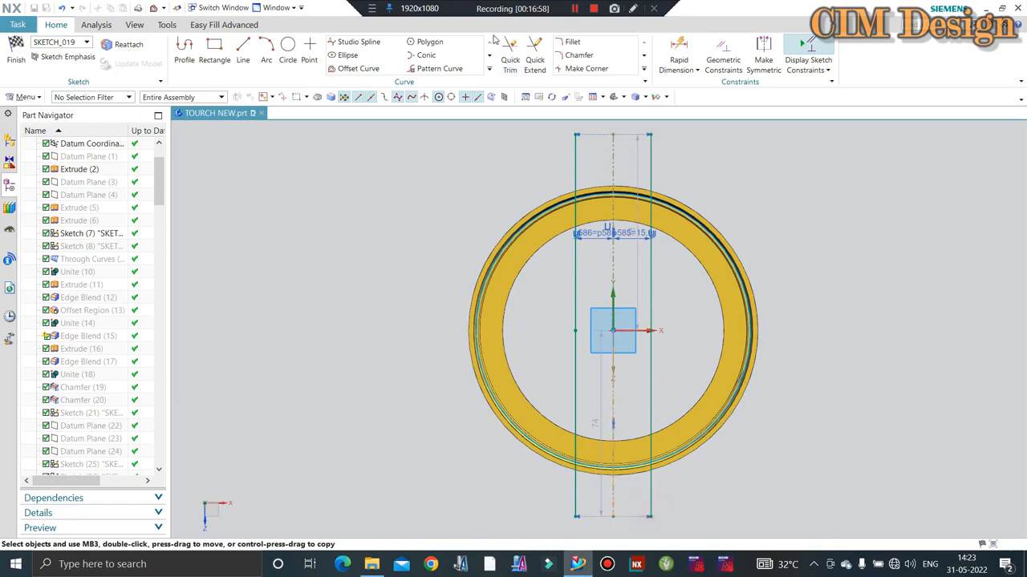
Step: Trim away the arc of the projected circle lying to the left of the two offset lines with Quick Trim
{"action": "left_click", "coordinate": [510, 56]}
{"action": "scroll", "coordinate": [604, 192], "scroll_direction": "up", "scroll_amount": 3}
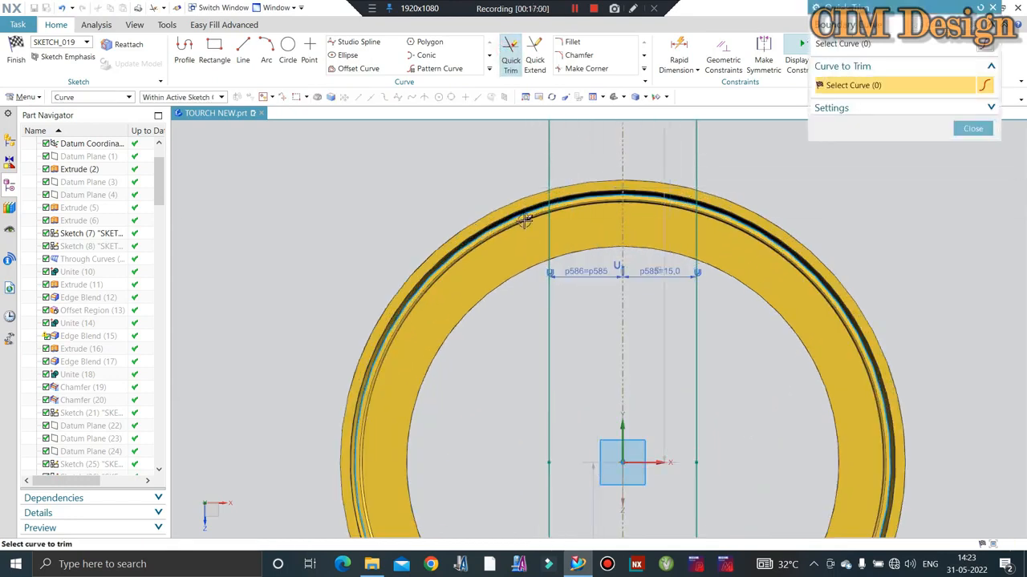
{"action": "left_click", "coordinate": [484, 230]}
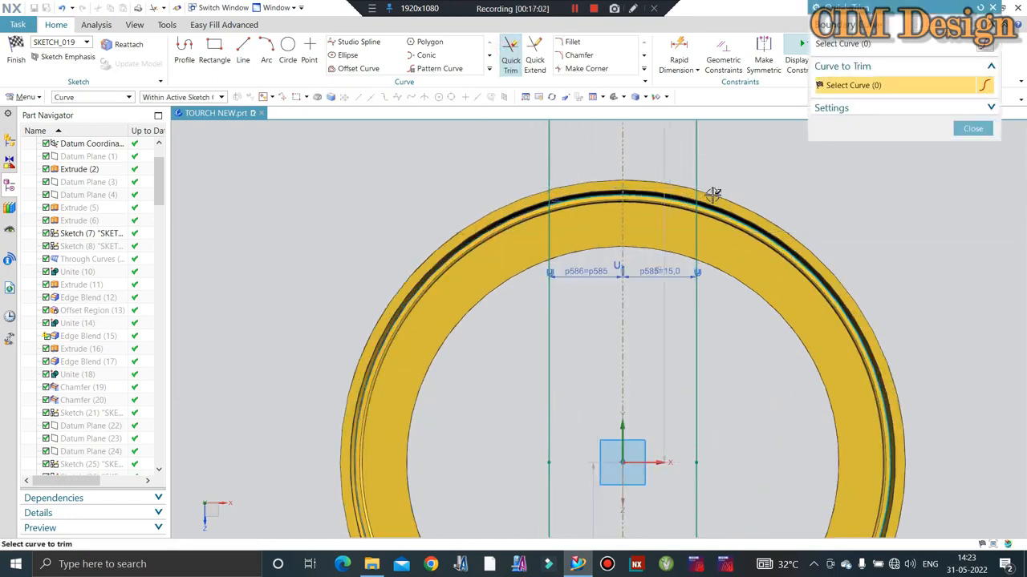
{"action": "scroll", "coordinate": [704, 163], "scroll_direction": "down", "scroll_amount": 3}
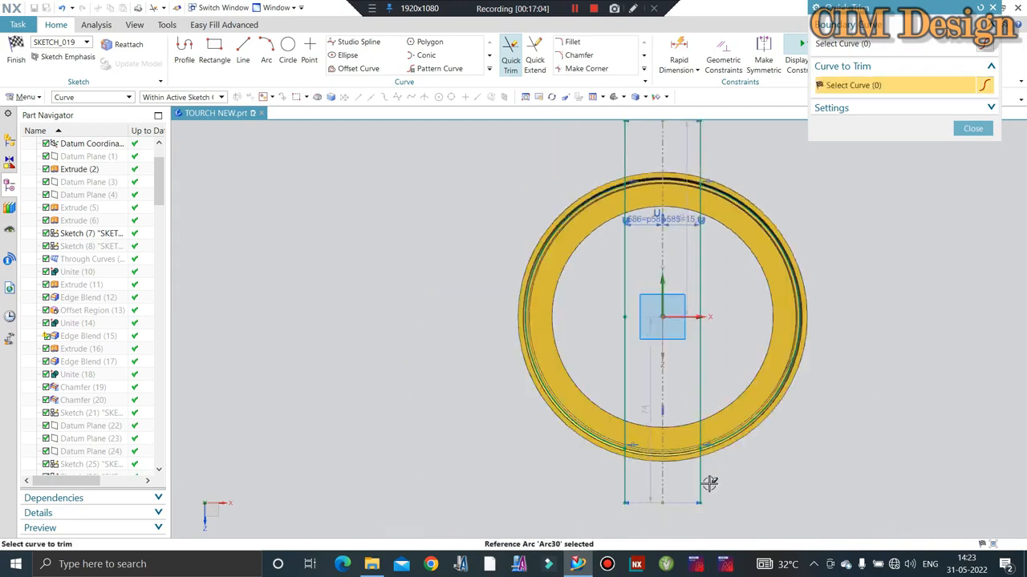
{"action": "scroll", "coordinate": [703, 484], "scroll_direction": "up", "scroll_amount": 1}
{"action": "scroll", "coordinate": [756, 364], "scroll_direction": "down", "scroll_amount": 3}
{"action": "scroll", "coordinate": [735, 228], "scroll_direction": "up", "scroll_amount": 5}
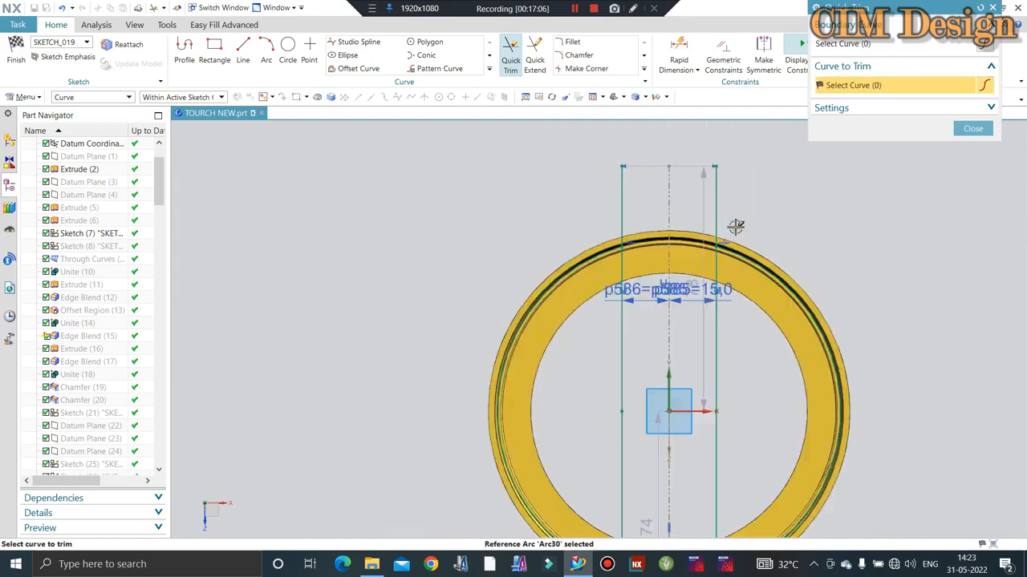
{"action": "scroll", "coordinate": [703, 204], "scroll_direction": "down", "scroll_amount": 1}
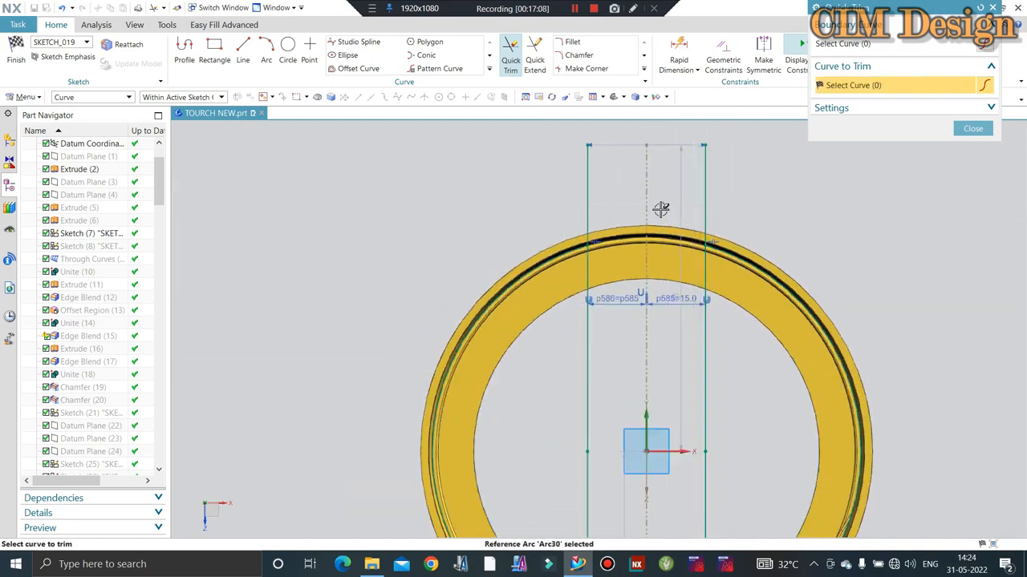
{"action": "scroll", "coordinate": [603, 188], "scroll_direction": "down", "scroll_amount": 2}
{"action": "scroll", "coordinate": [633, 202], "scroll_direction": "up", "scroll_amount": 6}
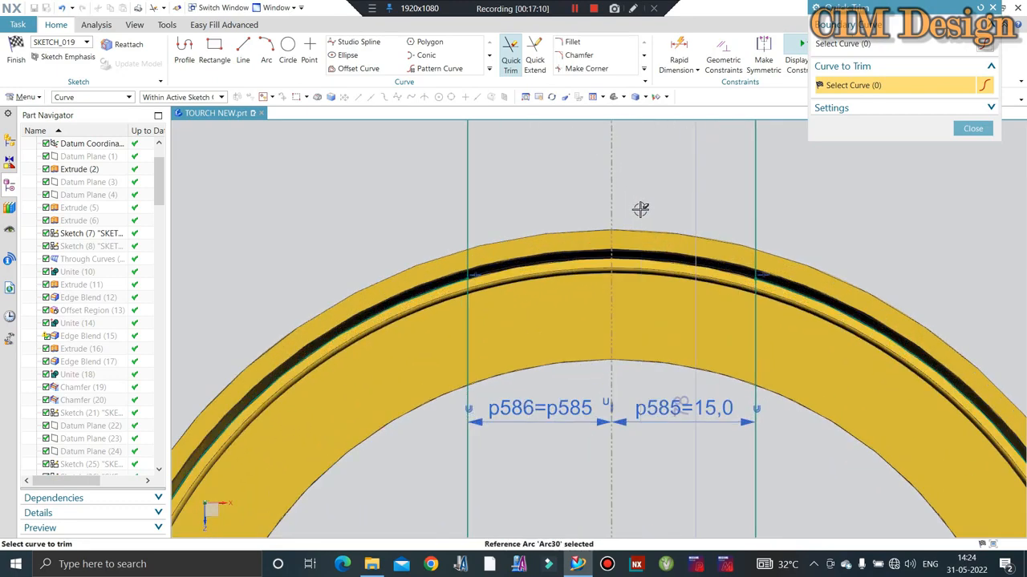
{"action": "key", "text": "Escape"}
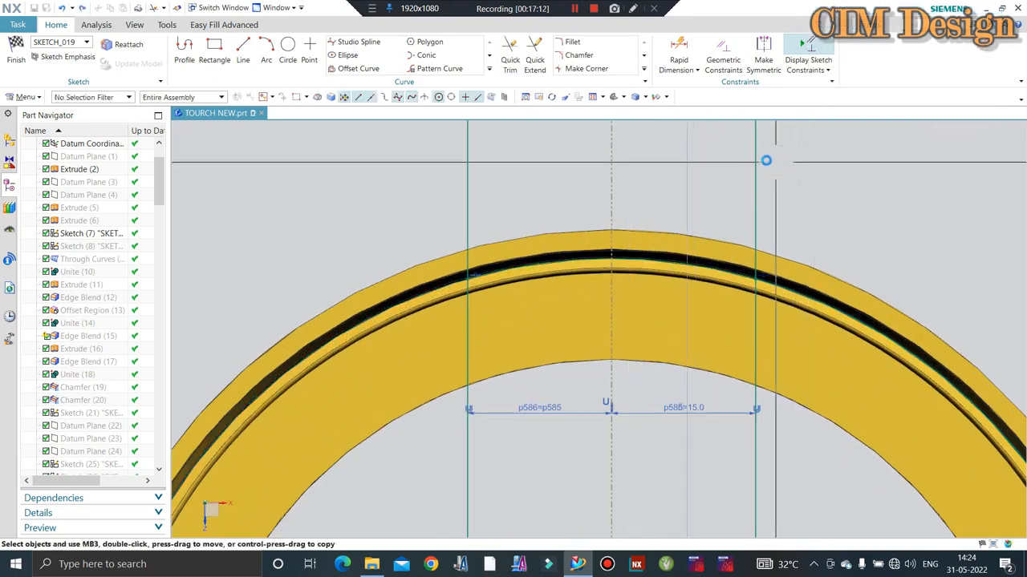
{"action": "scroll", "coordinate": [641, 154], "scroll_direction": "down", "scroll_amount": 2}
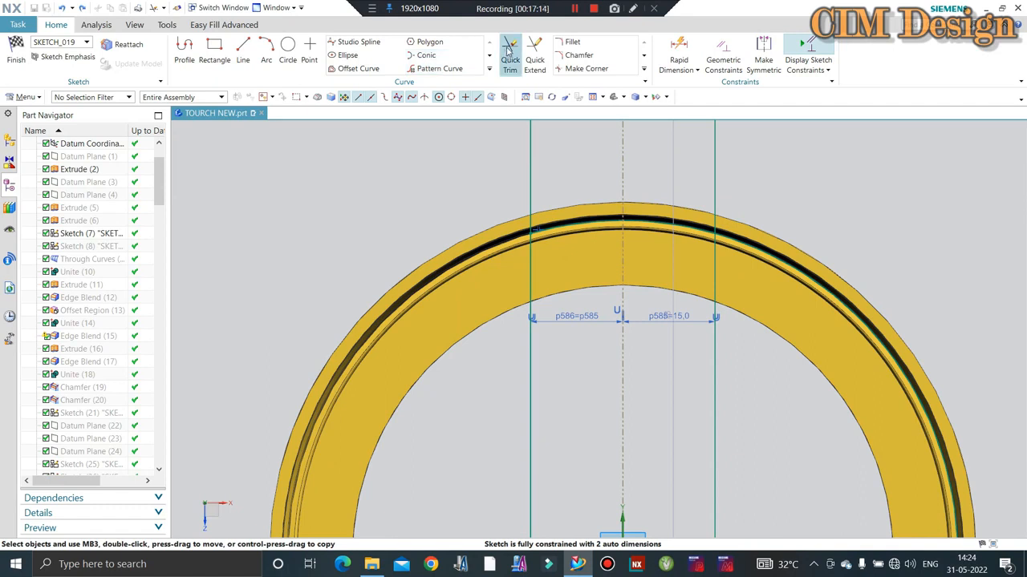
{"action": "left_click", "coordinate": [592, 70]}
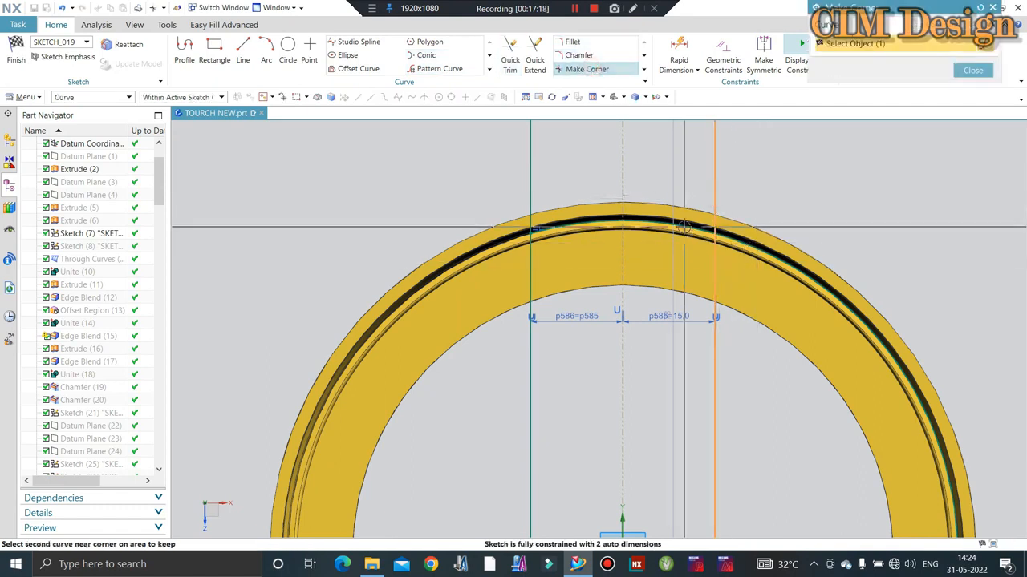
{"action": "key", "text": "Escape"}
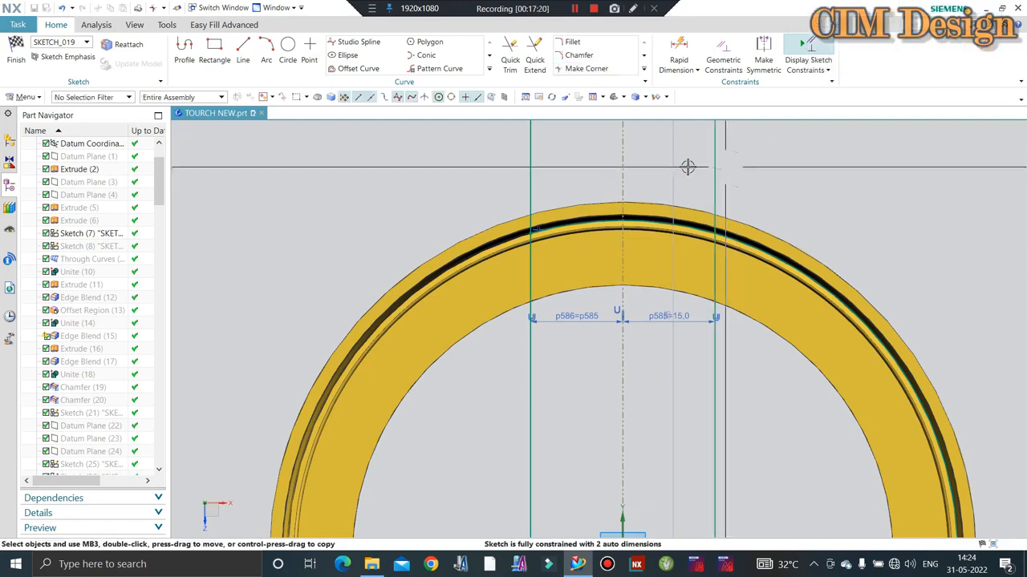
{"action": "scroll", "coordinate": [644, 291], "scroll_direction": "down", "scroll_amount": 2}
{"action": "scroll", "coordinate": [630, 412], "scroll_direction": "up", "scroll_amount": 3}
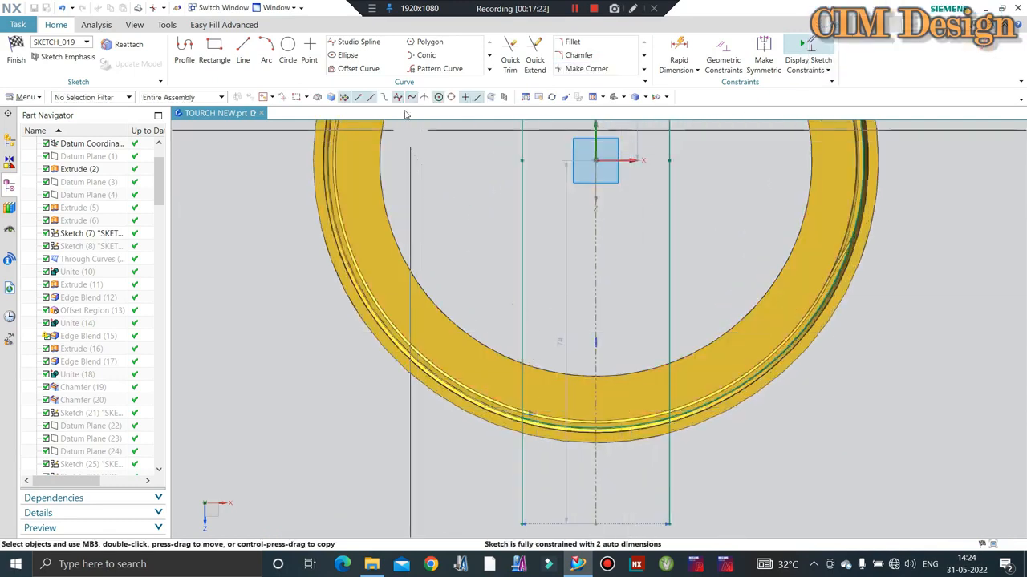
{"action": "left_click", "coordinate": [511, 58]}
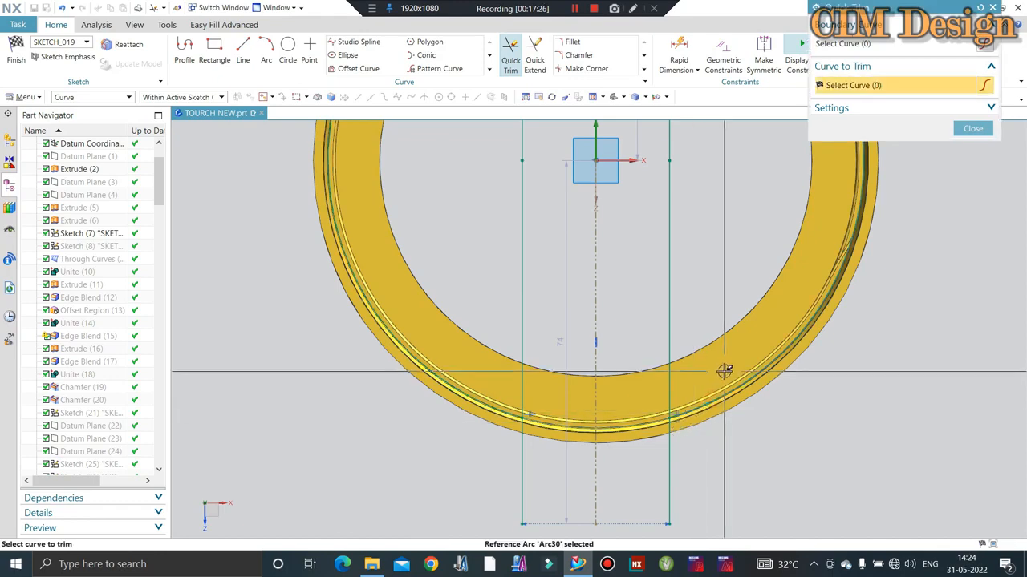
{"action": "key", "text": "Escape"}
Step: Finish the sketch and cancel the Extrude command while keeping the sketch
{"action": "scroll", "coordinate": [704, 360], "scroll_direction": "down", "scroll_amount": 5}
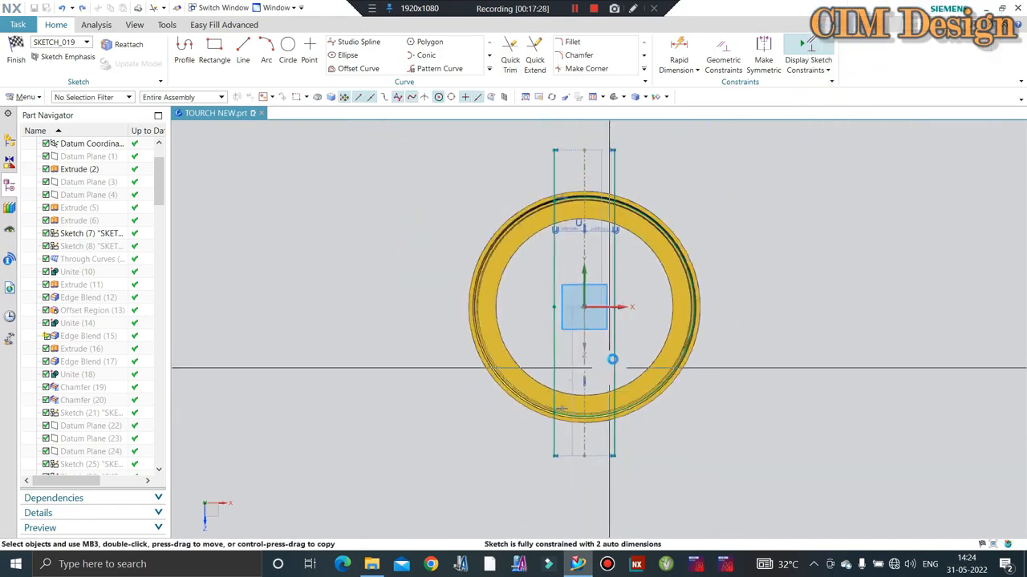
{"action": "mouse_move", "coordinate": [612, 361]}
{"action": "middle_mouse_down"}
{"action": "mouse_move", "coordinate": [614, 261]}
{"action": "mouse_move", "coordinate": [550, 280]}
{"action": "mouse_move", "coordinate": [580, 296]}
{"action": "mouse_move", "coordinate": [570, 278]}
{"action": "middle_mouse_up"}
{"action": "scroll", "coordinate": [585, 287], "scroll_direction": "up", "scroll_amount": 2}
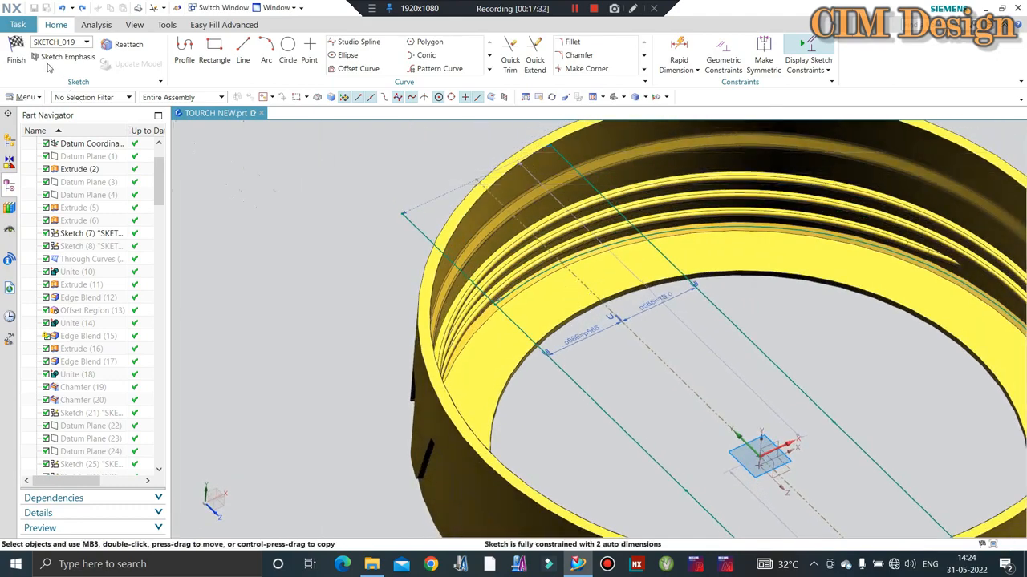
{"action": "left_click", "coordinate": [18, 55]}
{"action": "left_click", "coordinate": [388, 303]}
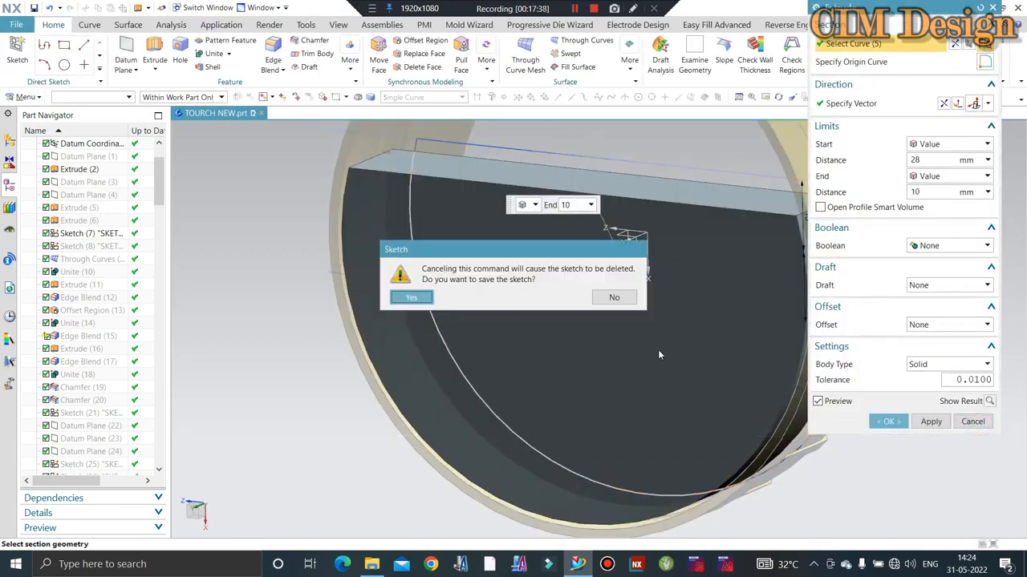
{"action": "left_click", "coordinate": [421, 298]}
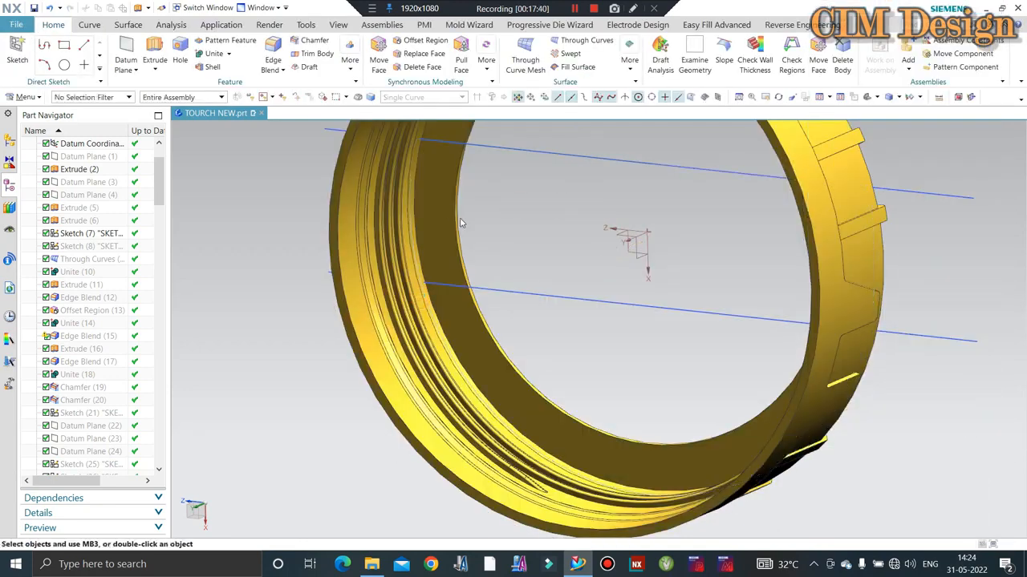
Step: Hide the yellow ring body, leaving the sketch curves on display
{"action": "mouse_move", "coordinate": [414, 222]}
{"action": "middle_mouse_down"}
{"action": "mouse_move", "coordinate": [466, 173]}
{"action": "mouse_move", "coordinate": [454, 165]}
{"action": "mouse_move", "coordinate": [372, 187]}
{"action": "middle_mouse_up"}
{"action": "left_click", "coordinate": [365, 322]}
{"action": "key", "text": "ctrl+b"}
{"action": "scroll", "coordinate": [365, 323], "scroll_direction": "down", "scroll_amount": 2}
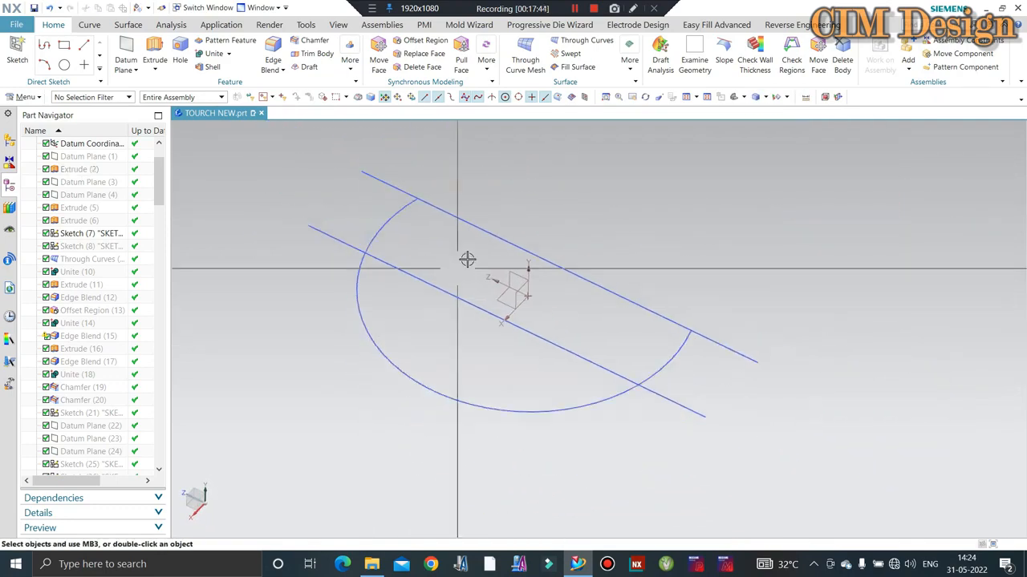
Step: Extrude the strip between the two parallel lines using Region Boundary Curves, with start 28 mm, end 0 mm and Boolean None
{"action": "left_click", "coordinate": [162, 48]}
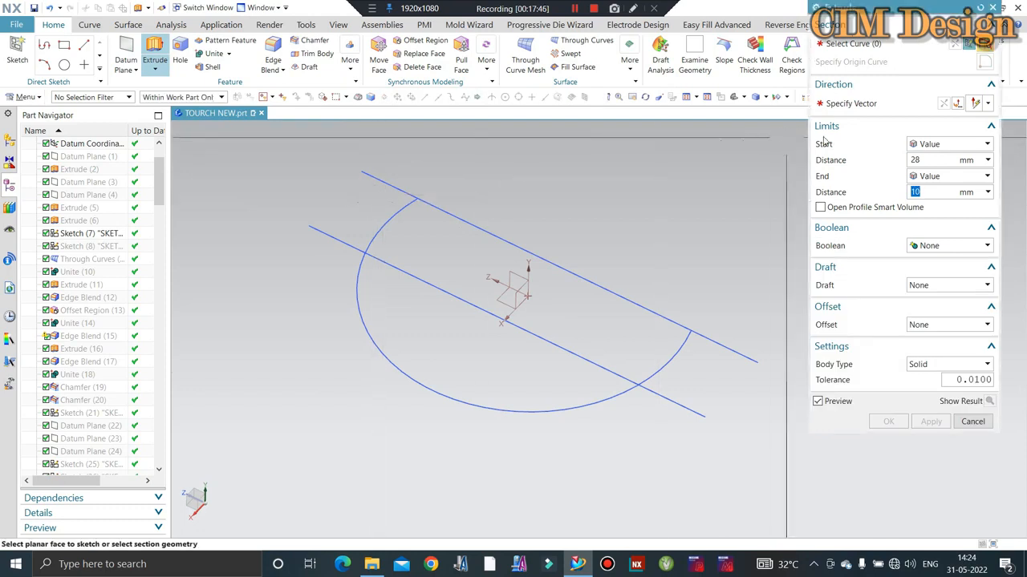
{"action": "left_click", "coordinate": [427, 98]}
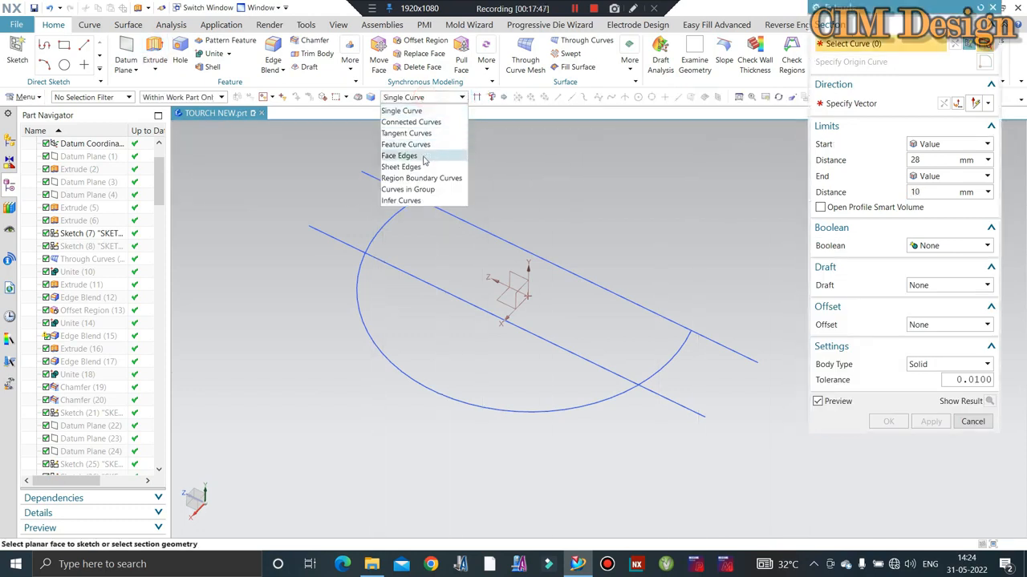
{"action": "left_click", "coordinate": [421, 178]}
{"action": "left_click", "coordinate": [423, 230]}
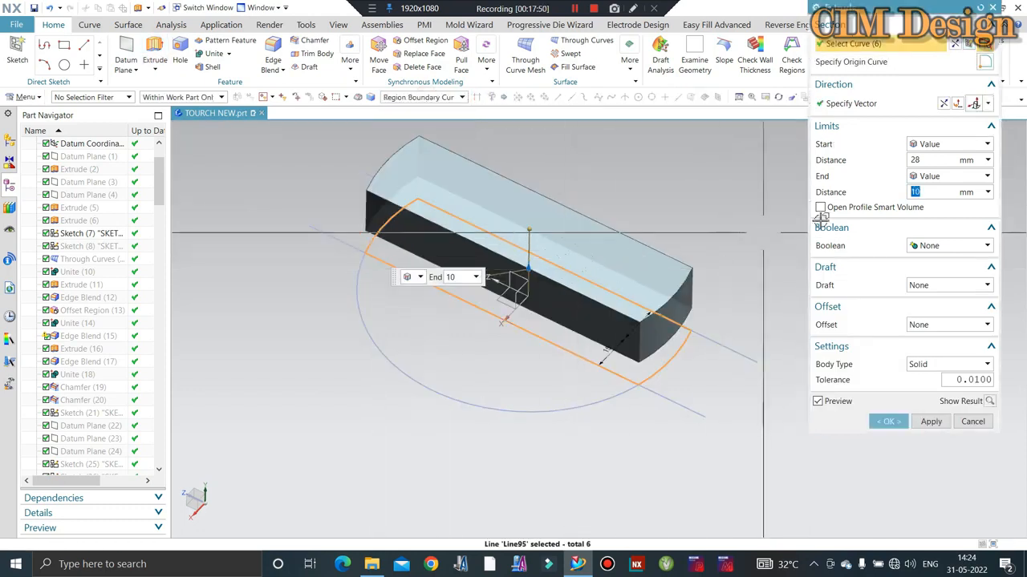
{"action": "key", "text": "Return"}
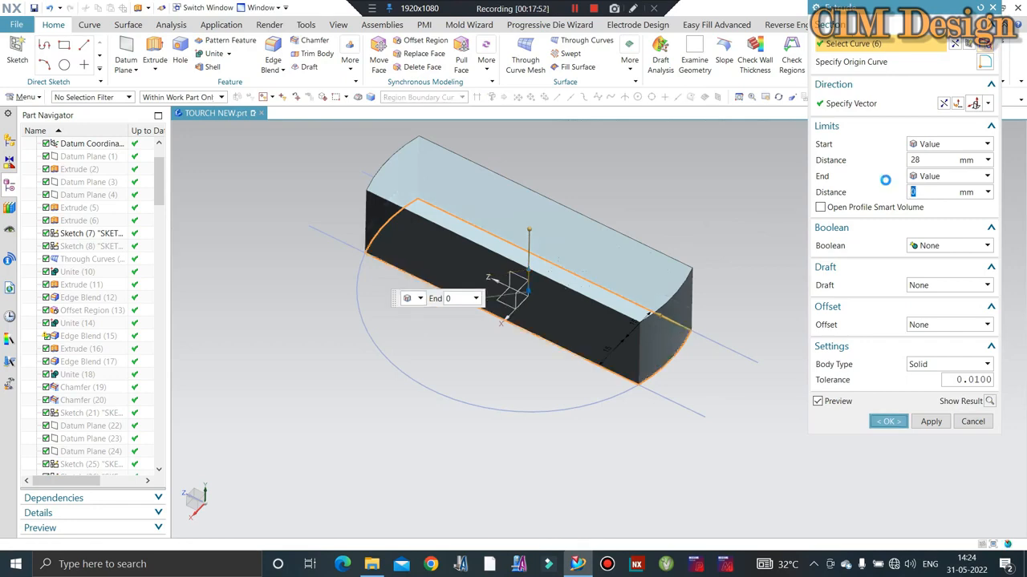
Step: Show the hidden yellow ring body again
{"action": "key", "text": "ctrl+shift+k"}
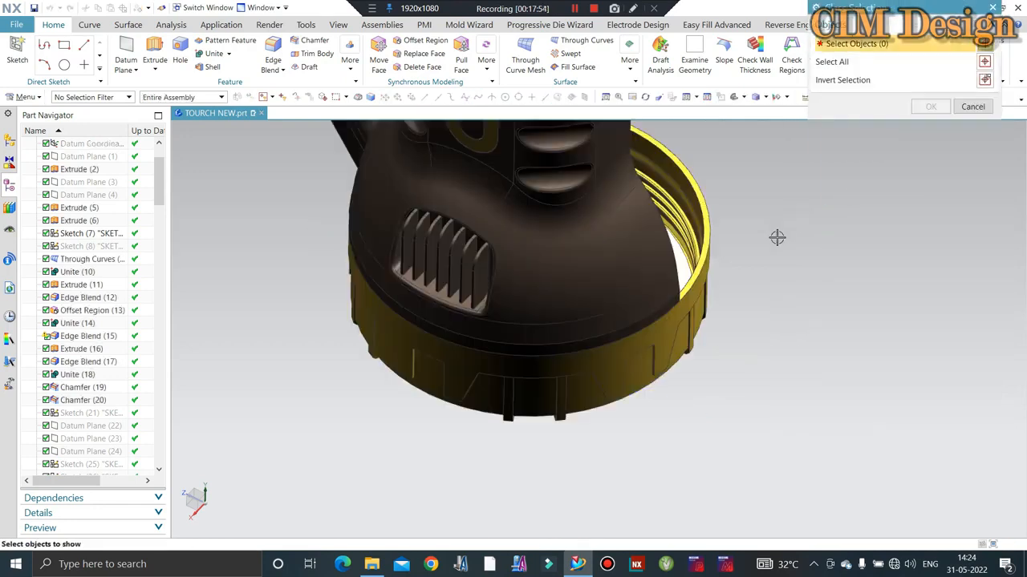
{"action": "left_click", "coordinate": [704, 305]}
{"action": "middle_click", "coordinate": [704, 305]}
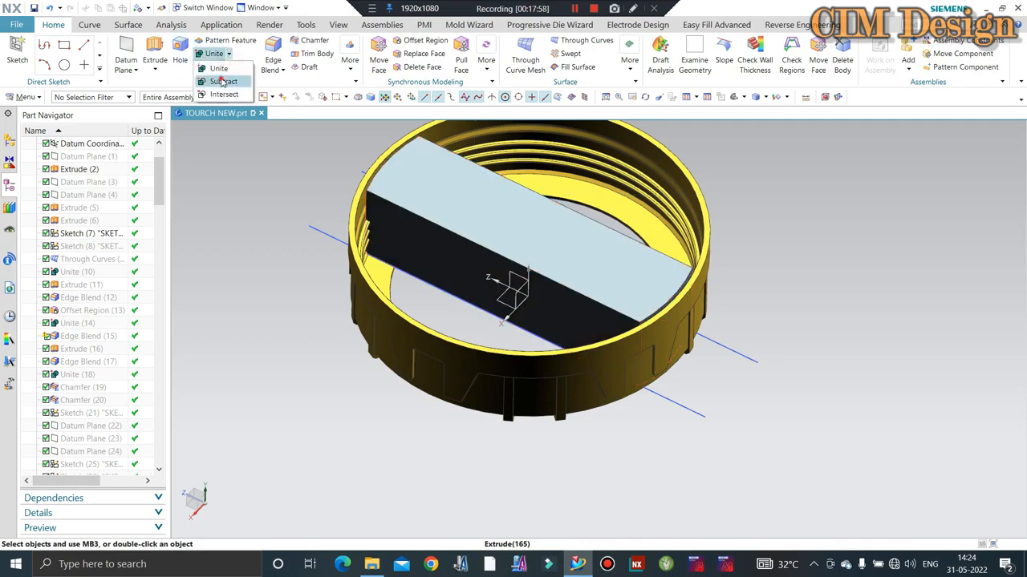
Step: Subtract the extruded strip body from the ring body
{"action": "left_click", "coordinate": [223, 82]}
{"action": "left_click", "coordinate": [362, 265]}
{"action": "left_click", "coordinate": [410, 220]}
{"action": "left_click", "coordinate": [887, 195]}
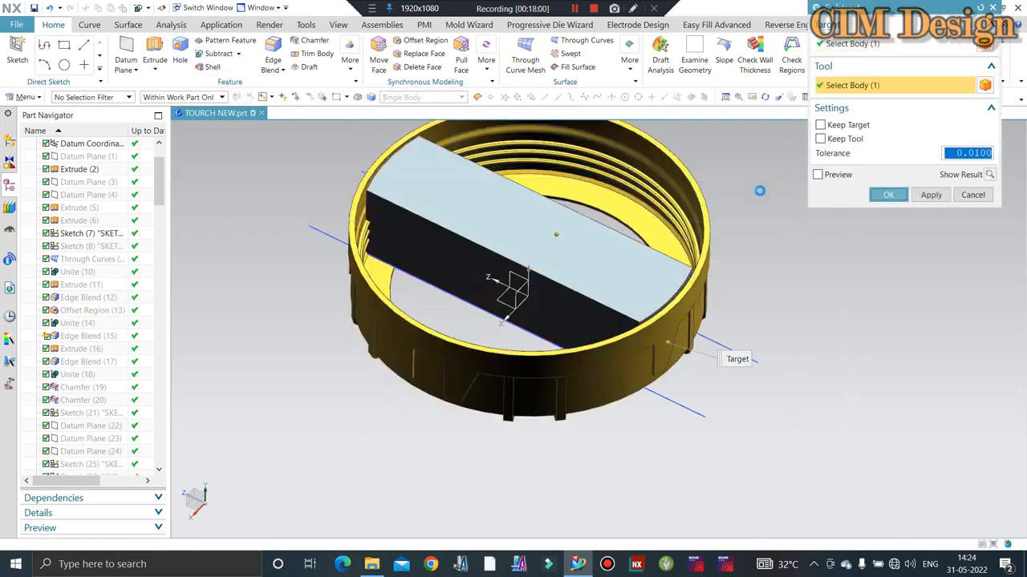
Step: Move the sketch with the two parallel lines to layer 100
{"action": "middle_click_drag", "start_coordinate": [535, 246], "coordinate": [536, 277]}
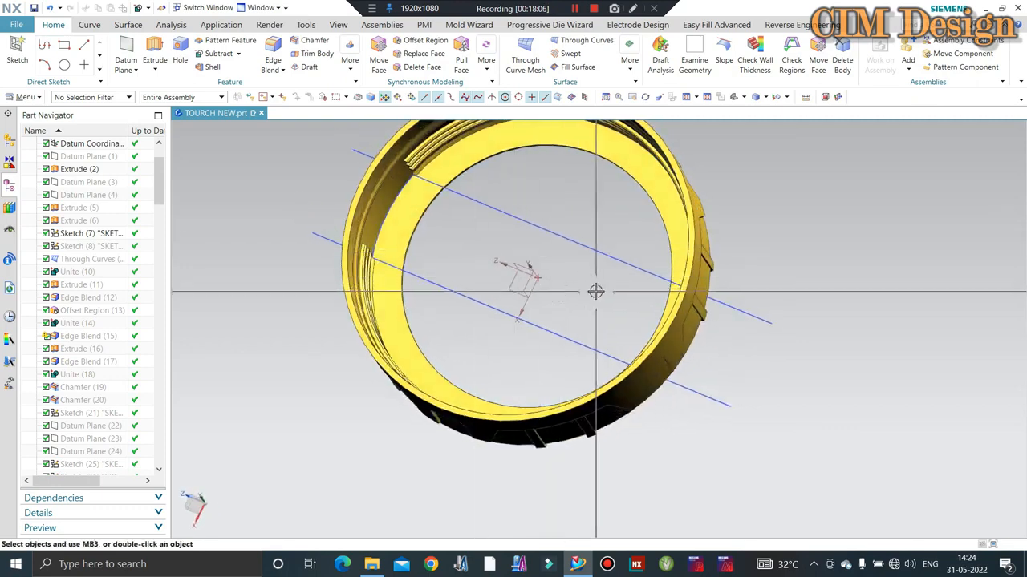
{"action": "key", "text": "ctrl+j"}
{"action": "left_click", "coordinate": [567, 239]}
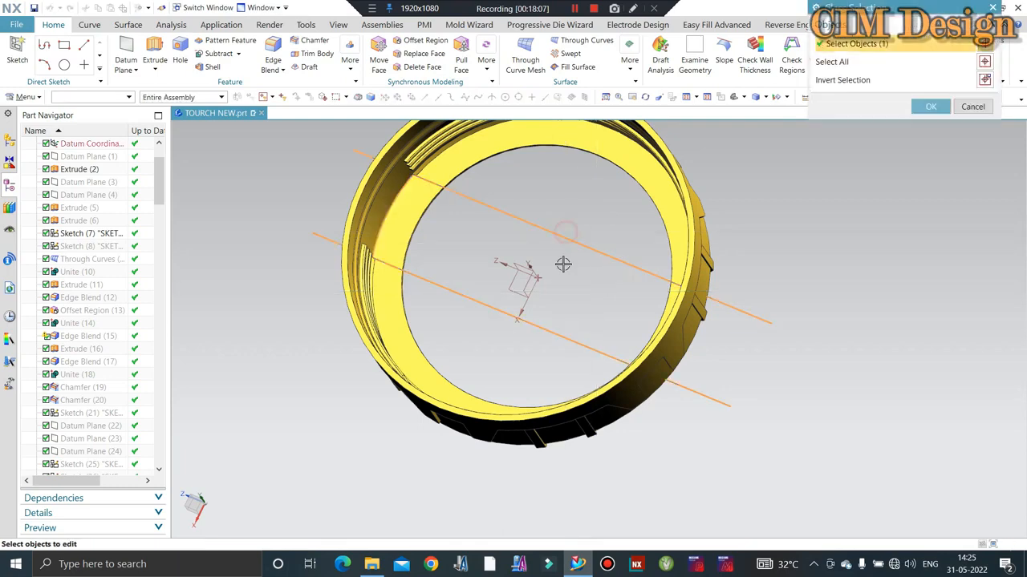
{"action": "middle_click", "coordinate": [548, 283]}
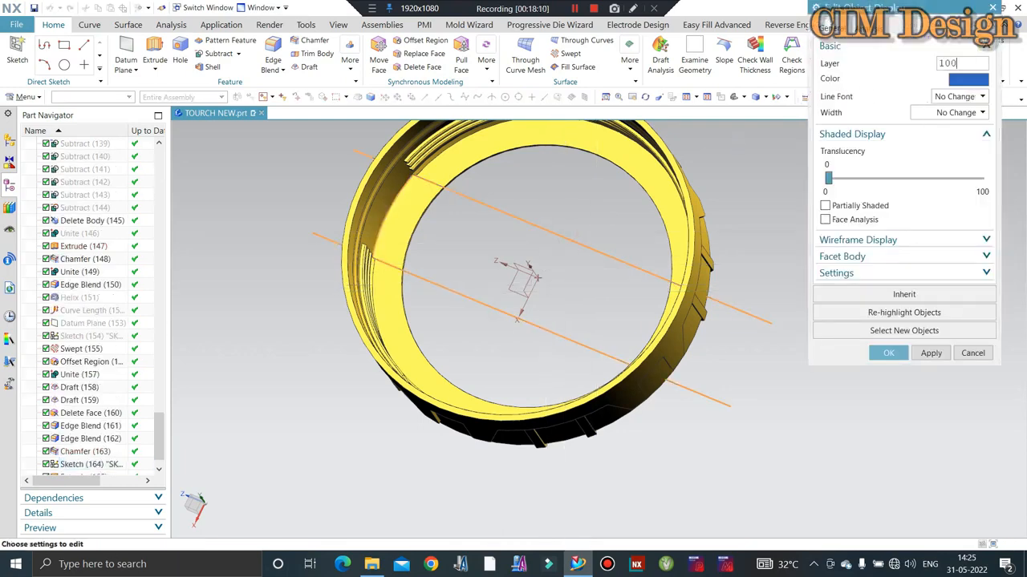
{"action": "type", "text": "100"}
{"action": "key", "text": "Return"}
Step: Edit the strip's Extrude feature, adding a From Section draft with a single angle of -2°
{"action": "middle_click_drag", "start_coordinate": [421, 298], "coordinate": [695, 266]}
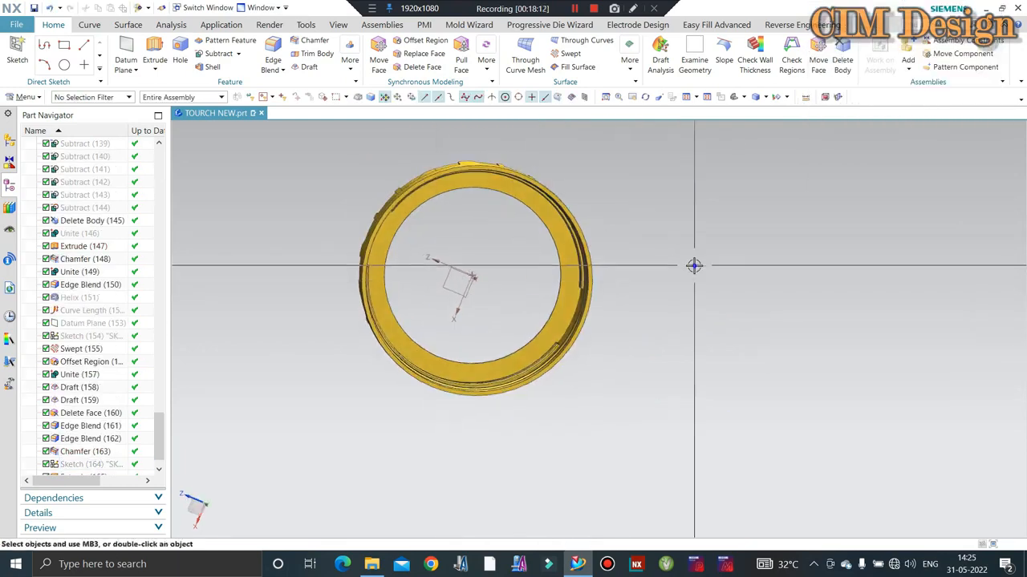
{"action": "scroll", "coordinate": [566, 219], "scroll_direction": "up", "scroll_amount": 5}
{"action": "scroll", "coordinate": [566, 220], "scroll_direction": "down", "scroll_amount": 5}
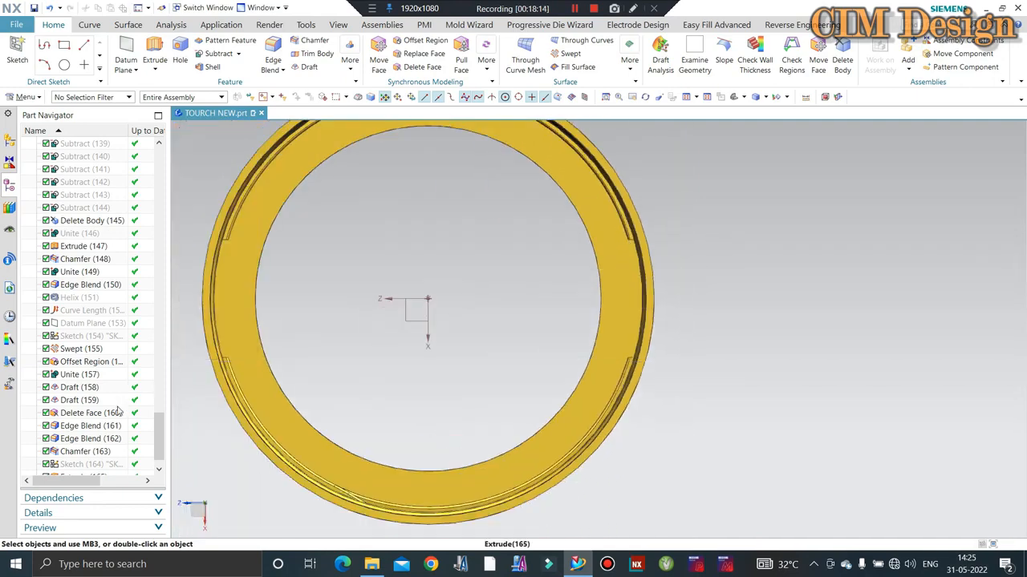
{"action": "scroll", "coordinate": [126, 468], "scroll_direction": "down", "scroll_amount": 1}
{"action": "double_click", "coordinate": [82, 454]}
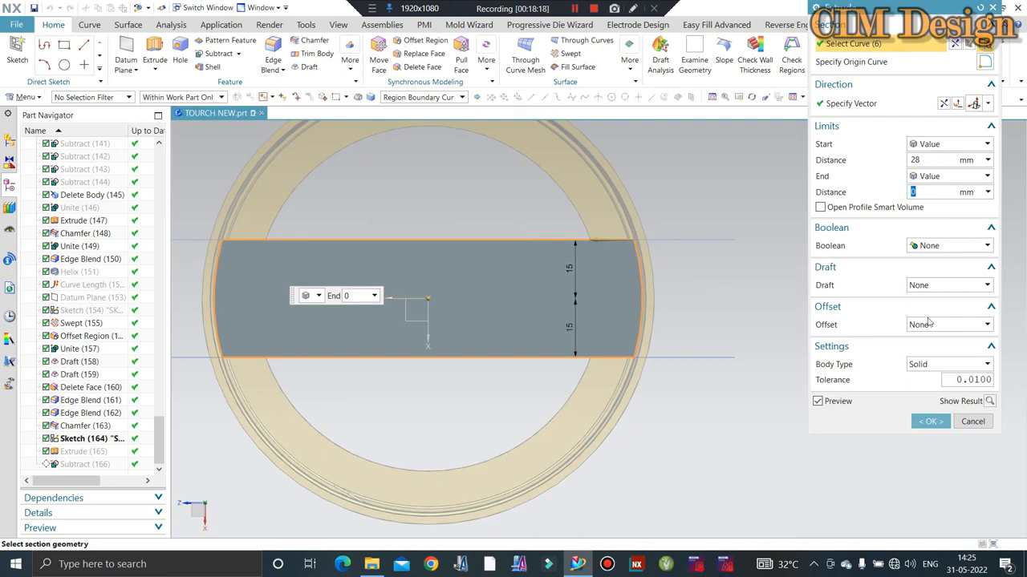
{"action": "left_click", "coordinate": [920, 286]}
{"action": "left_click", "coordinate": [924, 325]}
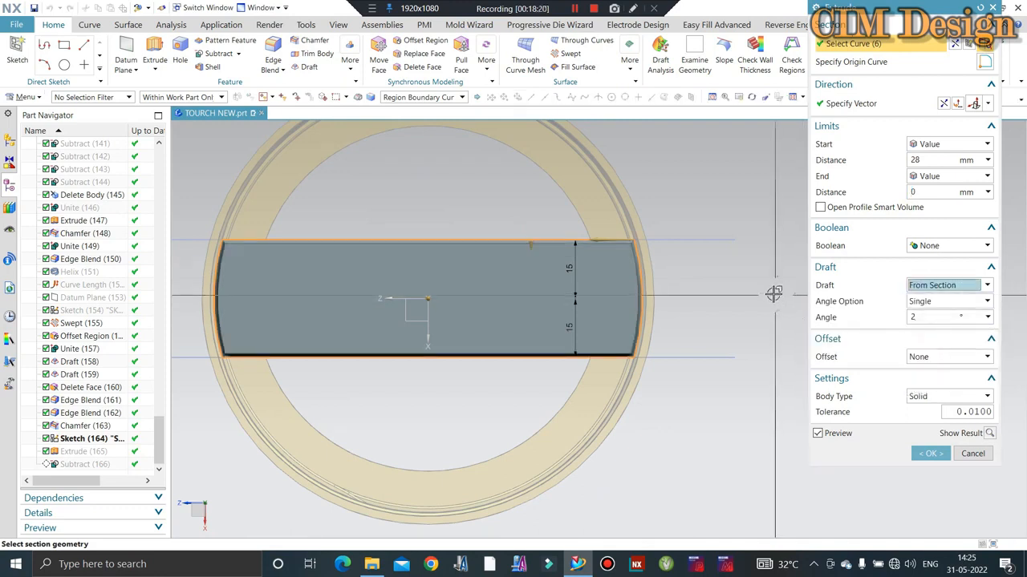
{"action": "left_click", "coordinate": [921, 319]}
{"action": "type", "text": "-2"}
{"action": "key", "text": "Return"}
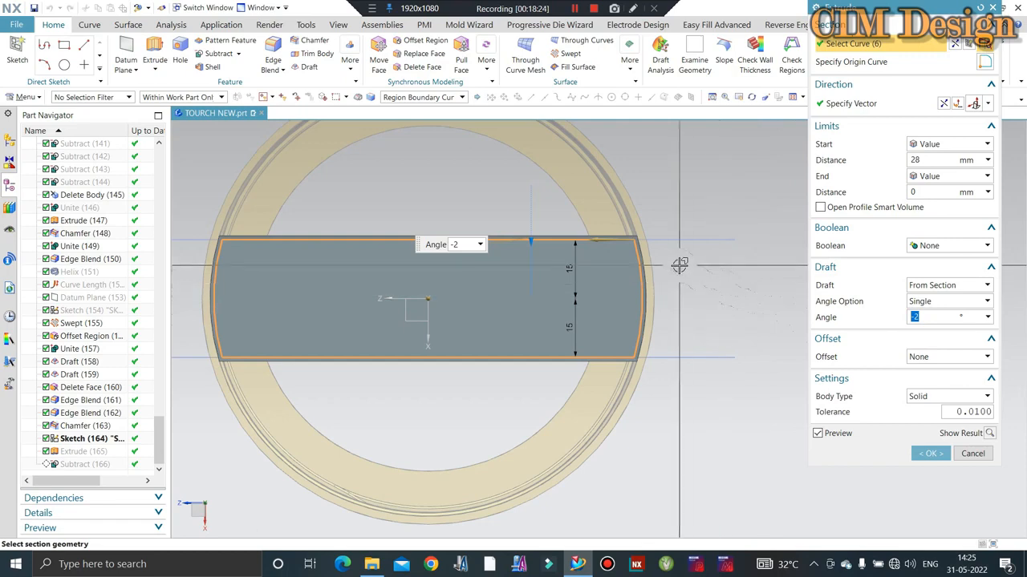
{"action": "middle_click_drag", "start_coordinate": [679, 265], "coordinate": [646, 286]}
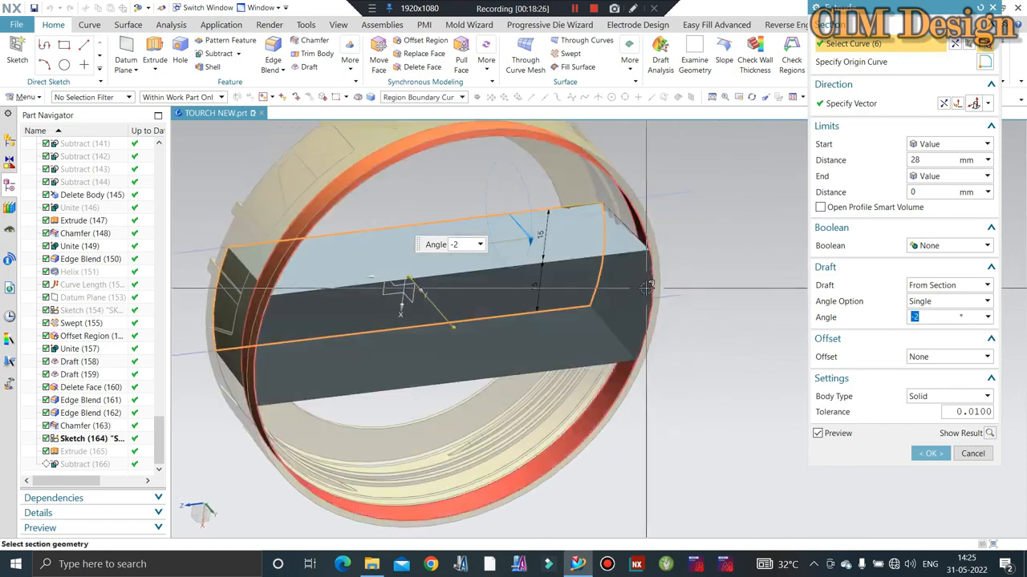
{"action": "middle_click", "coordinate": [646, 286]}
{"action": "key", "text": "F8"}
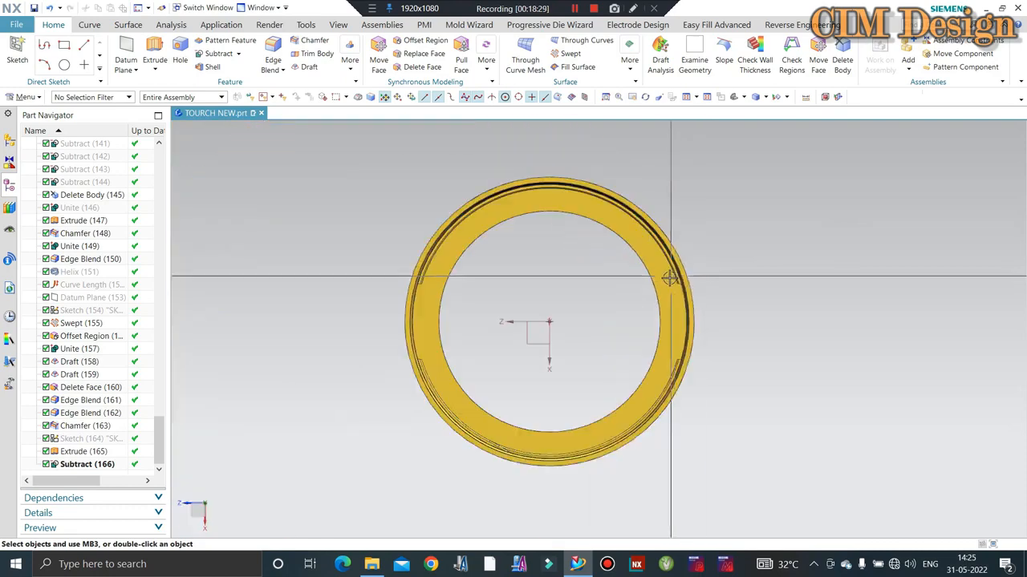
{"action": "middle_click_drag", "start_coordinate": [664, 228], "coordinate": [601, 253]}
{"action": "mouse_move", "coordinate": [674, 362]}
{"action": "middle_mouse_down"}
{"action": "mouse_move", "coordinate": [692, 364]}
{"action": "mouse_move", "coordinate": [681, 353]}
{"action": "middle_mouse_up"}
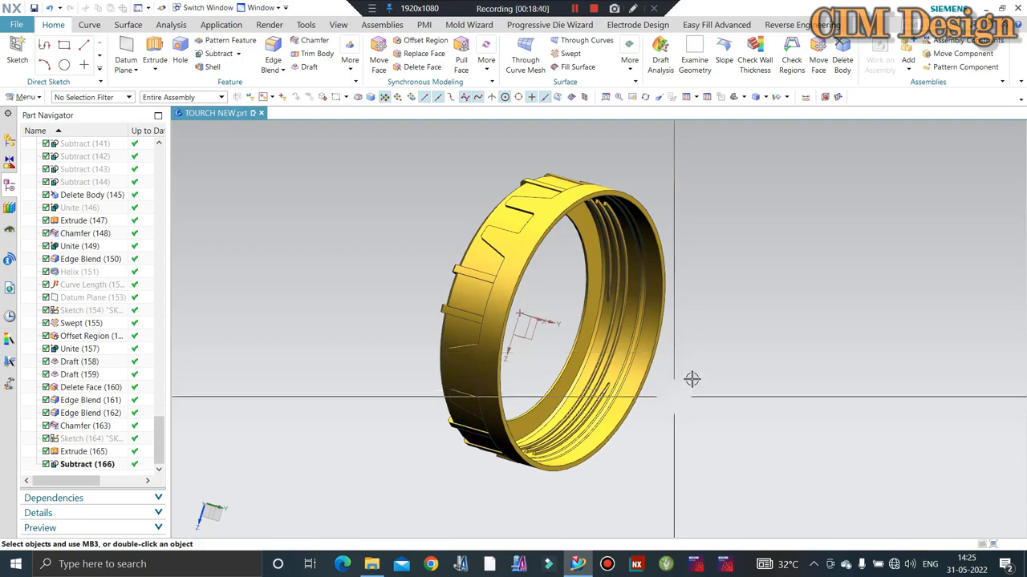
Step: Examine the thread ends and the gap cut through the ring's internal threads from several angles
{"action": "middle_click_drag", "start_coordinate": [692, 378], "coordinate": [632, 415]}
{"action": "scroll", "coordinate": [530, 337], "scroll_direction": "up", "scroll_amount": 6}
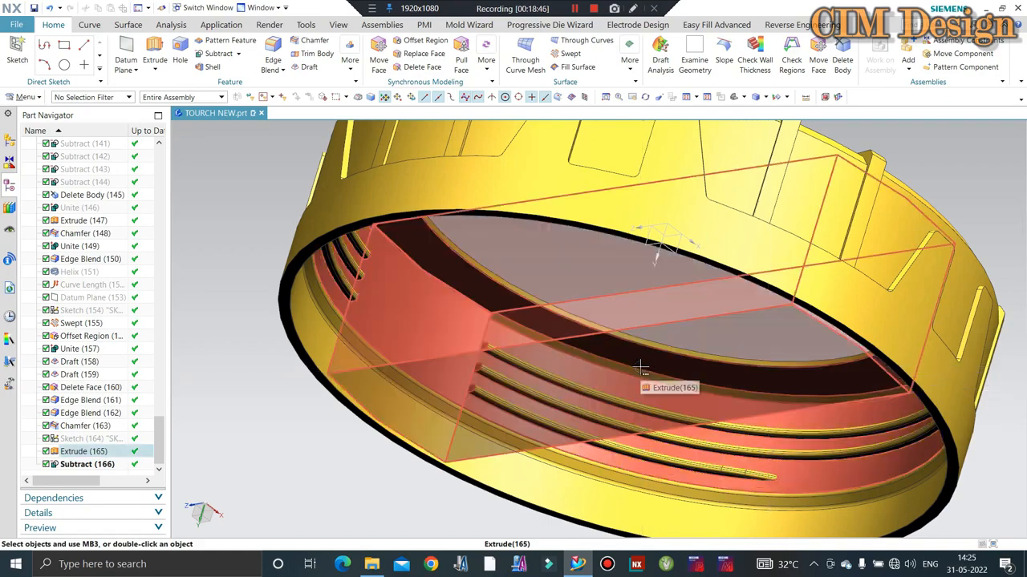
{"action": "scroll", "coordinate": [499, 346], "scroll_direction": "down", "scroll_amount": 6}
{"action": "middle_click_drag", "start_coordinate": [527, 316], "coordinate": [540, 394]}
{"action": "scroll", "coordinate": [489, 422], "scroll_direction": "up", "scroll_amount": 5}
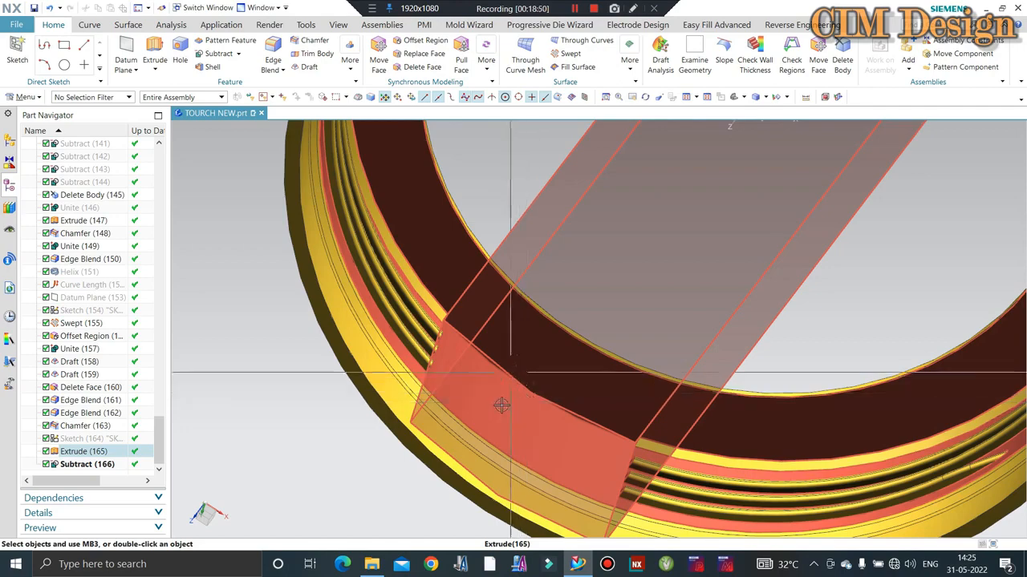
{"action": "middle_click_drag", "start_coordinate": [489, 422], "coordinate": [470, 353]}
{"action": "scroll", "coordinate": [470, 353], "scroll_direction": "up", "scroll_amount": 5}
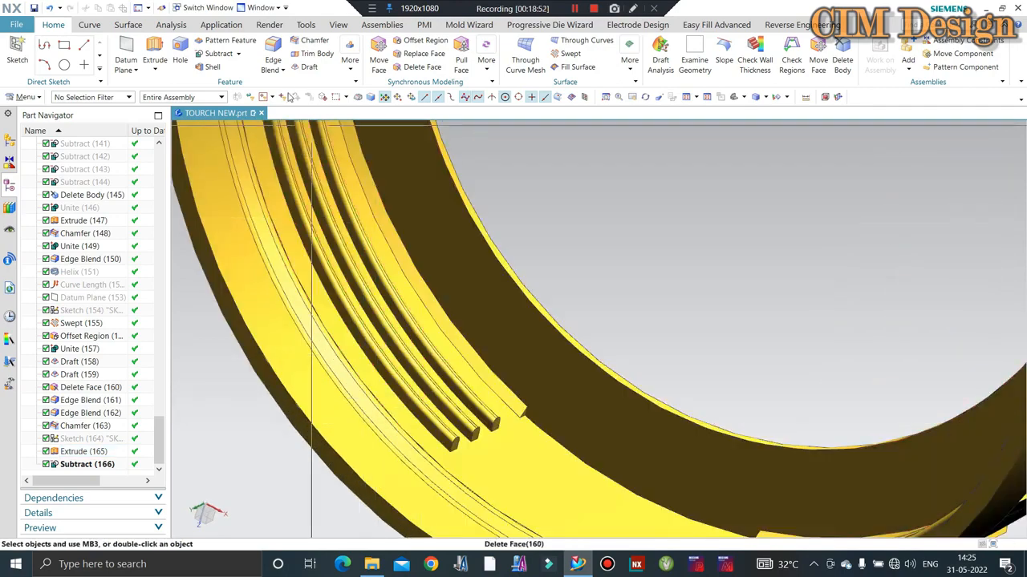
Step: Chamfer the inner floor edges in the ring's two opposite thread gaps with a symmetric distance of 1 mm
{"action": "left_click", "coordinate": [312, 41]}
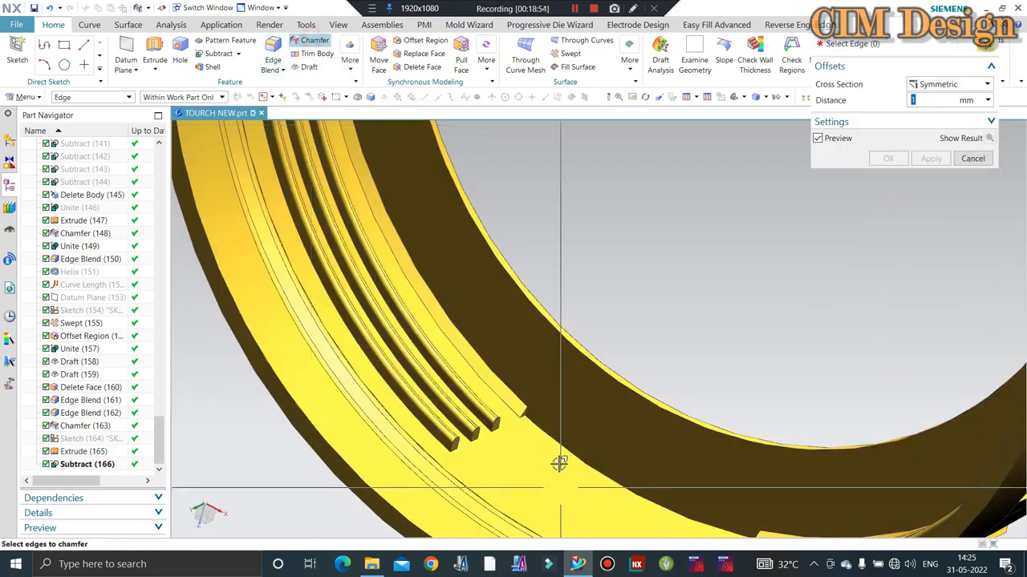
{"action": "left_click", "coordinate": [557, 435]}
{"action": "scroll", "coordinate": [557, 421], "scroll_direction": "down", "scroll_amount": 6}
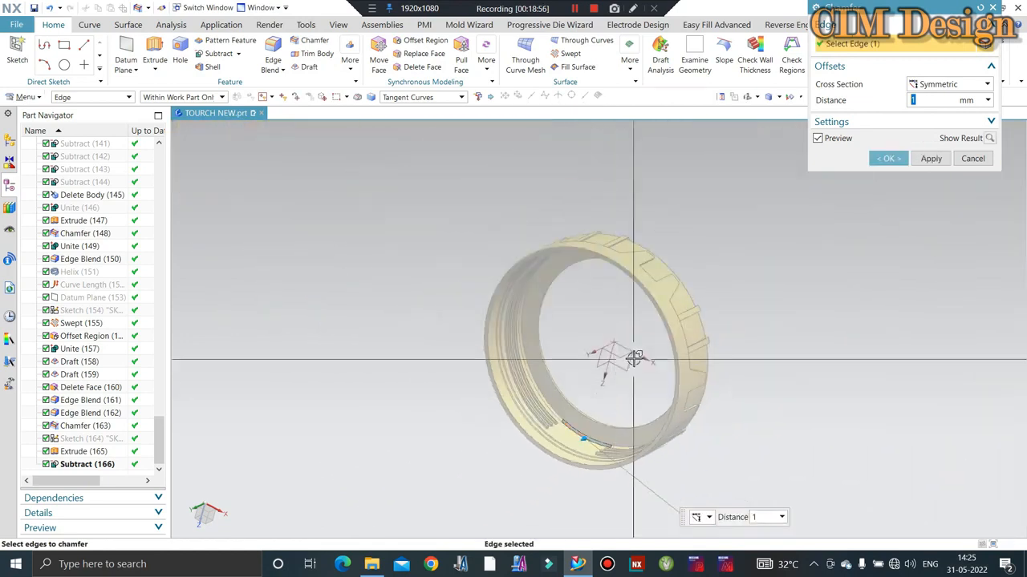
{"action": "middle_click_drag", "start_coordinate": [634, 359], "coordinate": [661, 291]}
{"action": "scroll", "coordinate": [610, 298], "scroll_direction": "up", "scroll_amount": 2}
{"action": "left_click", "coordinate": [608, 298]}
{"action": "middle_click", "coordinate": [629, 336]}
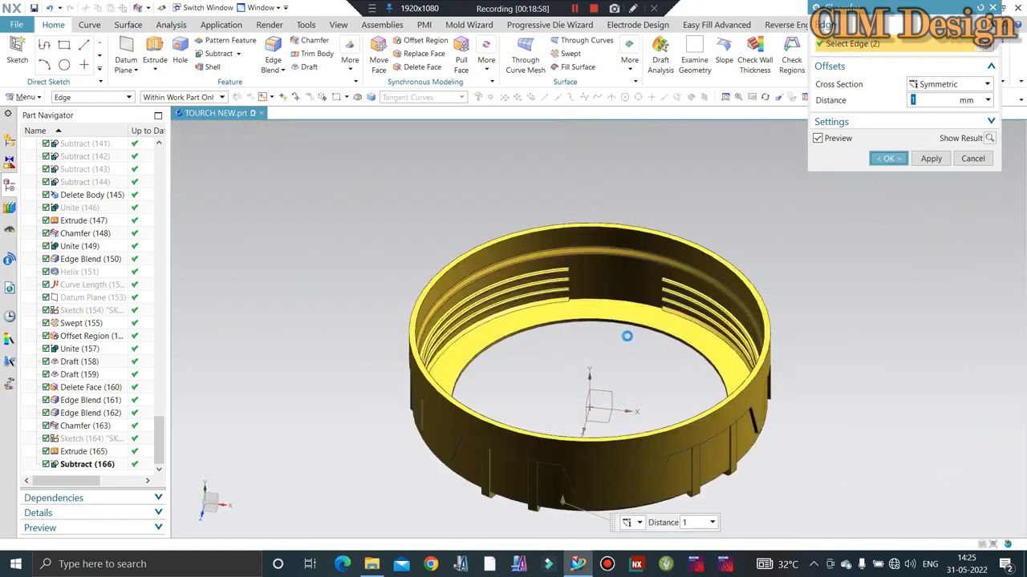
Step: Save the part file
{"action": "scroll", "coordinate": [682, 292], "scroll_direction": "down", "scroll_amount": 4}
{"action": "key", "text": "F8"}
{"action": "scroll", "coordinate": [604, 259], "scroll_direction": "up", "scroll_amount": 3}
{"action": "middle_click_drag", "start_coordinate": [604, 259], "coordinate": [652, 334]}
{"action": "scroll", "coordinate": [637, 342], "scroll_direction": "down", "scroll_amount": 4}
{"action": "scroll", "coordinate": [649, 353], "scroll_direction": "up", "scroll_amount": 3}
{"action": "key", "text": "ctrl+s"}
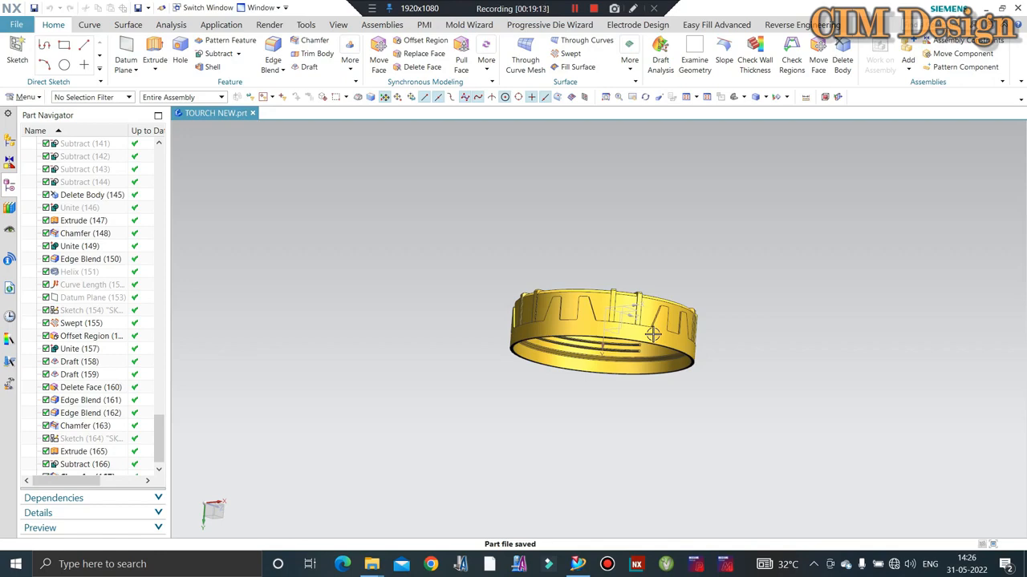
Step: Show the hidden brown torch body together with the yellow ring
{"action": "scroll", "coordinate": [652, 335], "scroll_direction": "down", "scroll_amount": 4}
{"action": "middle_click_drag", "start_coordinate": [679, 360], "coordinate": [606, 343]}
{"action": "key", "text": "ctrl+shift+k"}
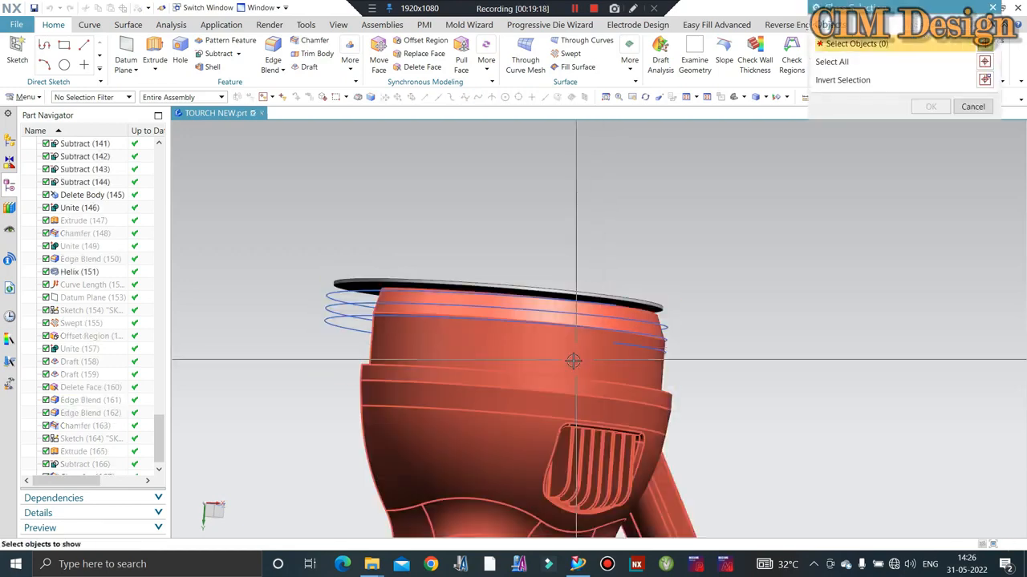
{"action": "left_click", "coordinate": [574, 360]}
{"action": "middle_click", "coordinate": [550, 371]}
{"action": "middle_click_drag", "start_coordinate": [509, 351], "coordinate": [529, 307]}
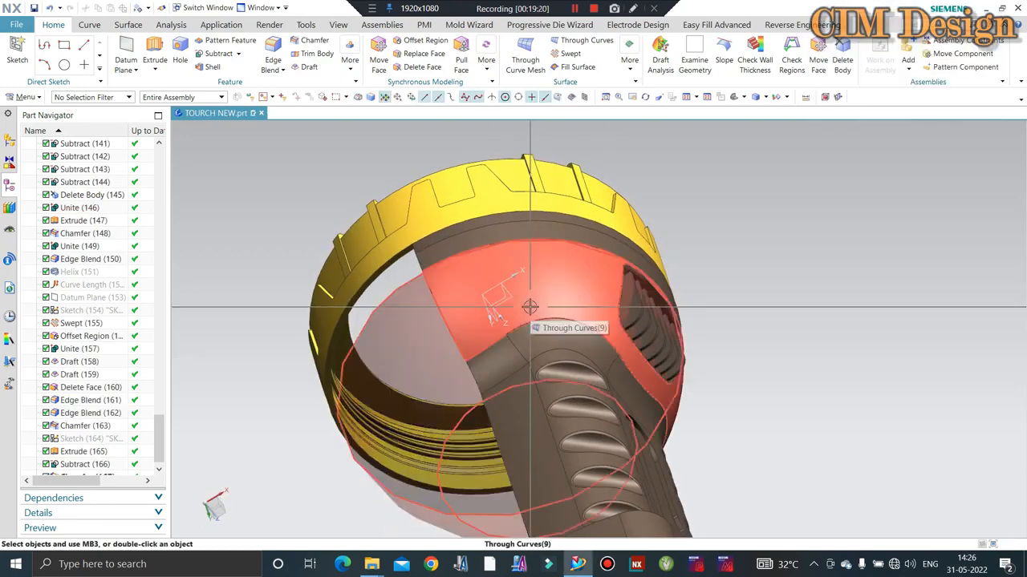
Step: Switch to the hidden objects and move the blue helix curves to another layer
{"action": "key", "text": "ctrl+shift+u"}
{"action": "left_click", "coordinate": [456, 198]}
{"action": "left_click", "coordinate": [472, 280]}
{"action": "key", "text": "ctrl+b"}
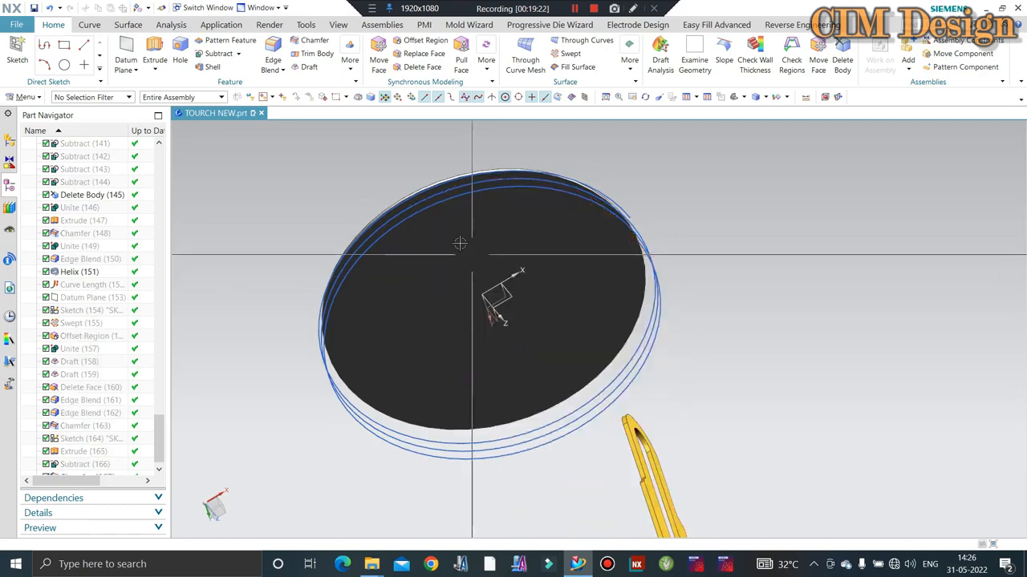
{"action": "key", "text": "ctrl+j"}
{"action": "left_click", "coordinate": [518, 441]}
{"action": "middle_click", "coordinate": [534, 413]}
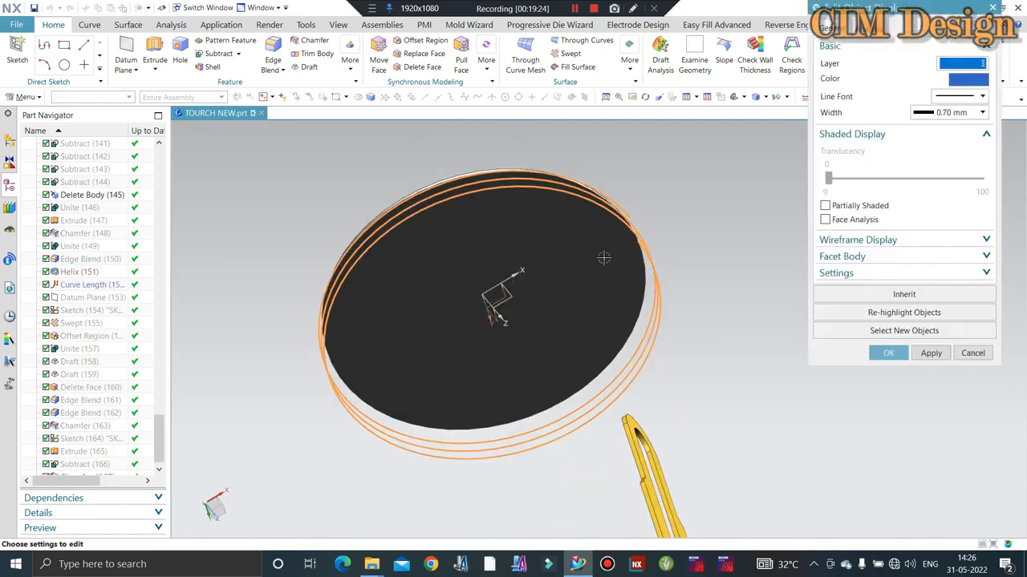
{"action": "key", "text": "Return"}
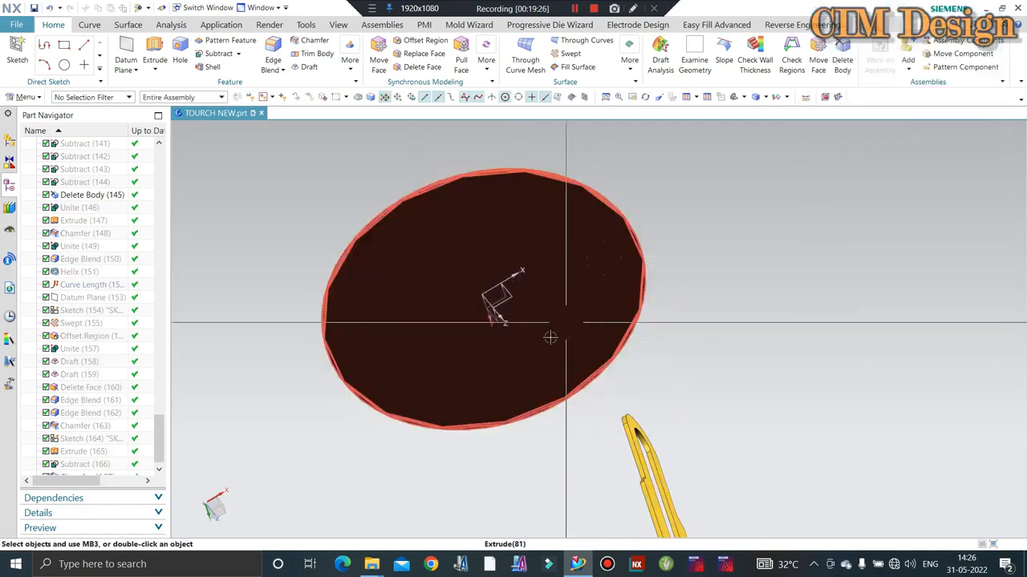
Step: Bring the torch body and the yellow ring back into view
{"action": "middle_click_drag", "start_coordinate": [550, 339], "coordinate": [547, 385]}
{"action": "key", "text": "ctrl+shift+k"}
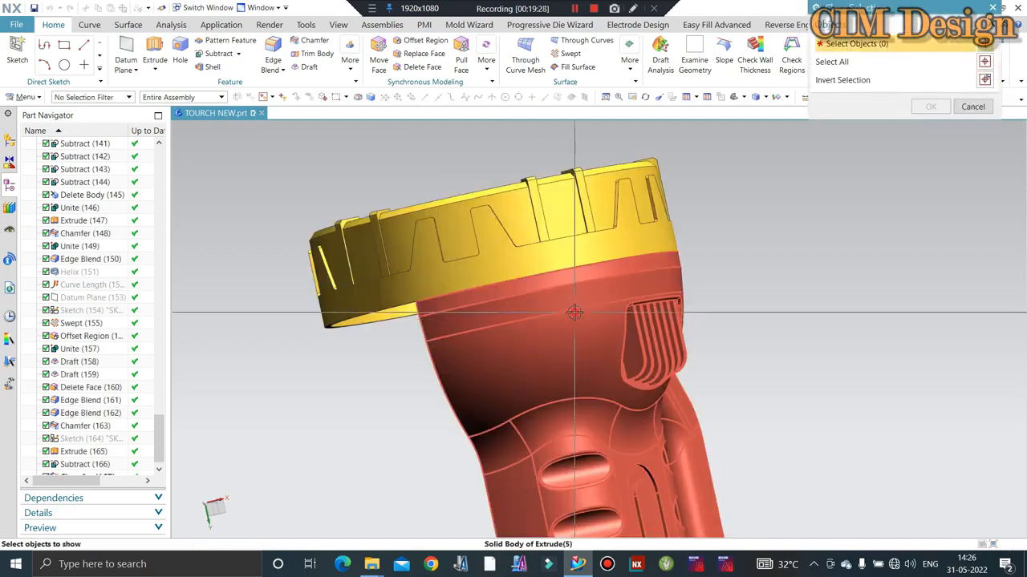
{"action": "left_click", "coordinate": [575, 311]}
{"action": "left_click", "coordinate": [490, 239]}
{"action": "middle_click", "coordinate": [494, 283]}
Step: Make the yellow ring translucent in its object display settings
{"action": "middle_click_drag", "start_coordinate": [494, 283], "coordinate": [453, 304]}
{"action": "left_click", "coordinate": [419, 193]}
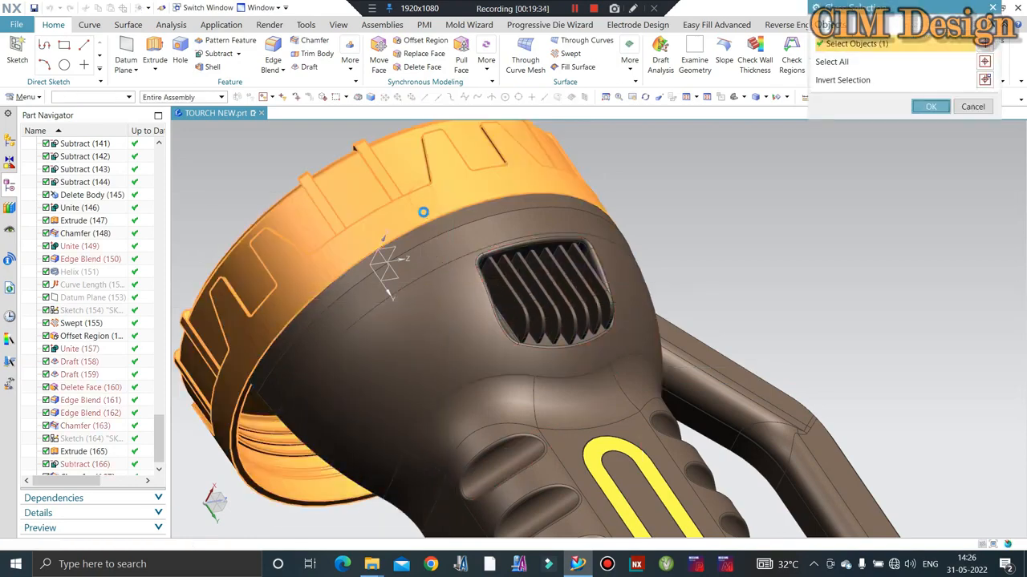
{"action": "key", "text": "ctrl+j"}
{"action": "left_click", "coordinate": [916, 175]}
{"action": "left_click", "coordinate": [888, 353]}
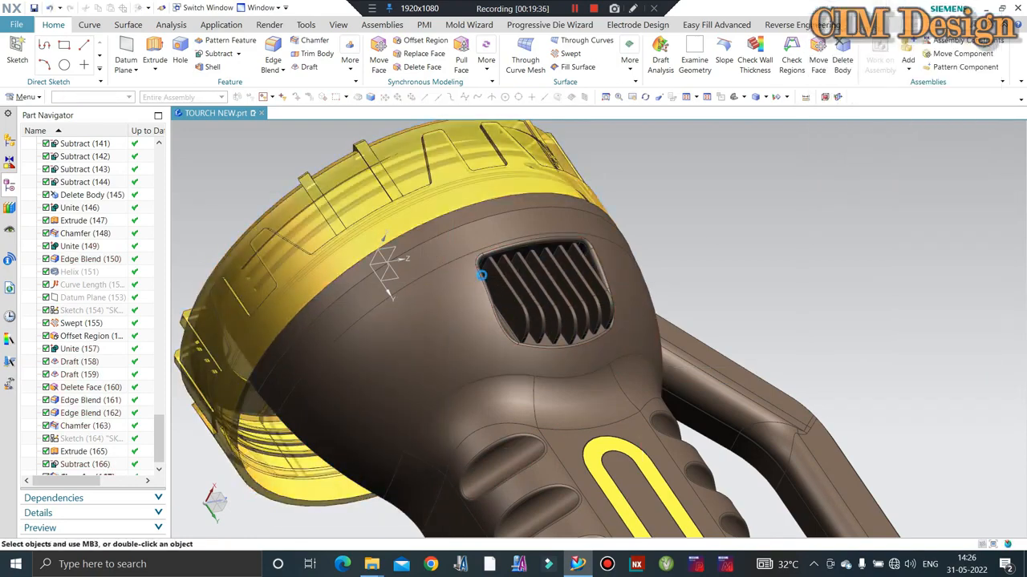
Step: Hide the translucent ring to expose the torch head's rim, and undo the hiding
{"action": "middle_click_drag", "start_coordinate": [449, 265], "coordinate": [362, 275]}
{"action": "left_click", "coordinate": [389, 321]}
{"action": "key", "text": "ctrl+b"}
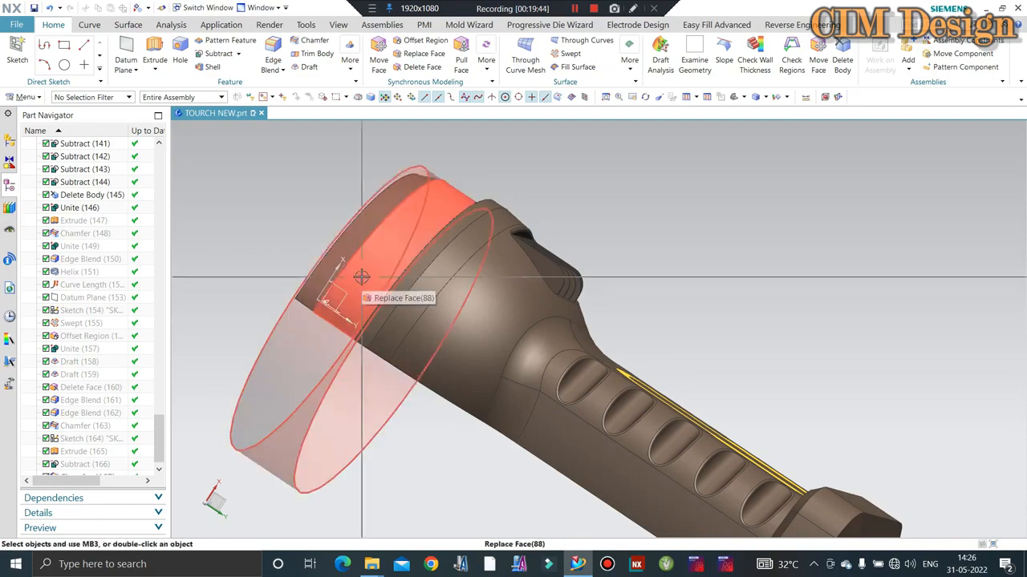
{"action": "key", "text": "ctrl+z"}
Step: Examine how the ring fits over the torch head in a section view on the X plane, and discard the section
{"action": "middle_click_drag", "start_coordinate": [367, 238], "coordinate": [376, 253]}
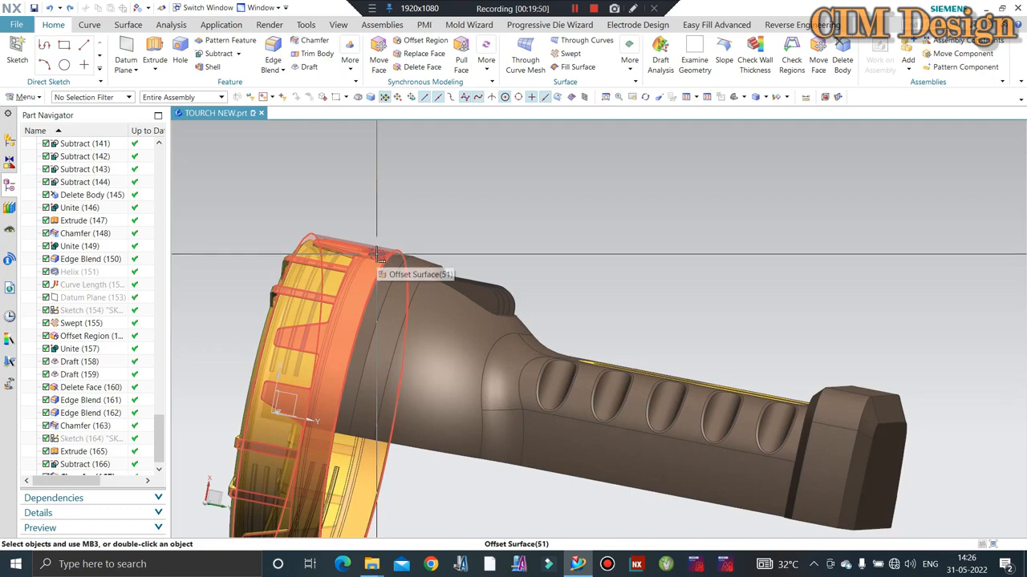
{"action": "scroll", "coordinate": [360, 321], "scroll_direction": "down", "scroll_amount": 3}
{"action": "middle_click_drag", "start_coordinate": [360, 321], "coordinate": [360, 241]}
{"action": "scroll", "coordinate": [385, 289], "scroll_direction": "up", "scroll_amount": 3}
{"action": "scroll", "coordinate": [442, 243], "scroll_direction": "down", "scroll_amount": 2}
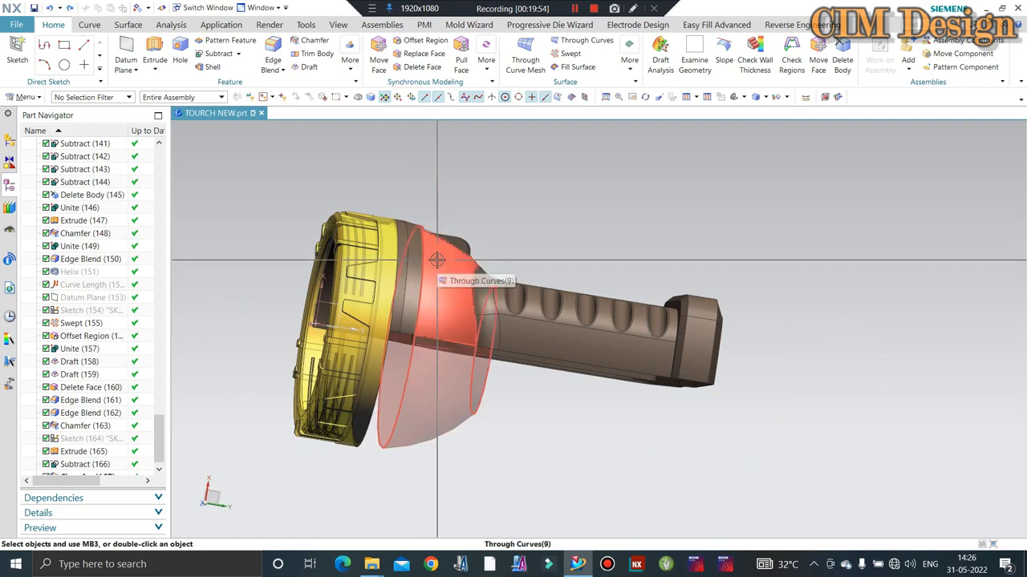
{"action": "key", "text": "ctrl+h"}
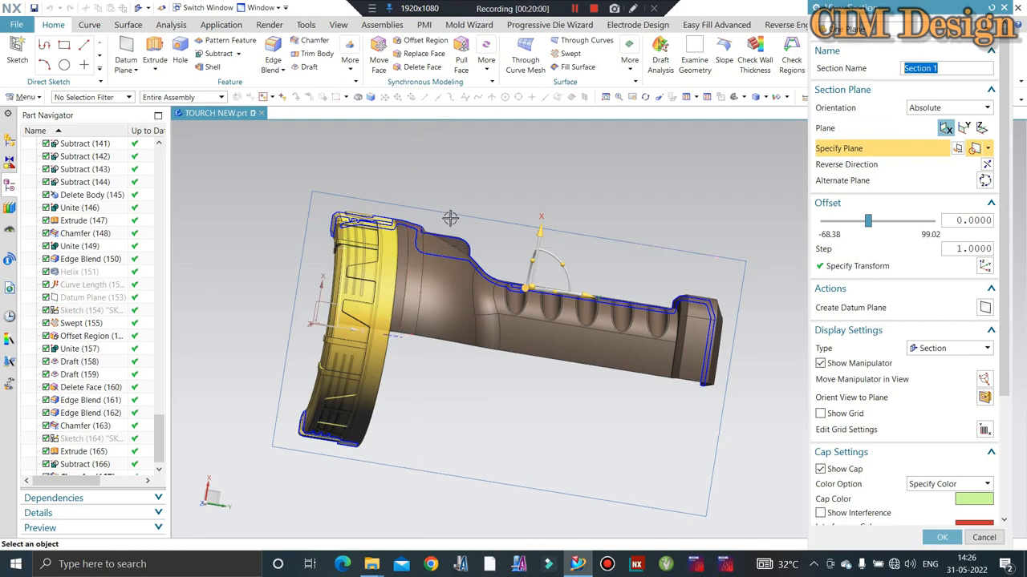
{"action": "middle_click_drag", "start_coordinate": [449, 218], "coordinate": [587, 198]}
{"action": "key", "text": "F8"}
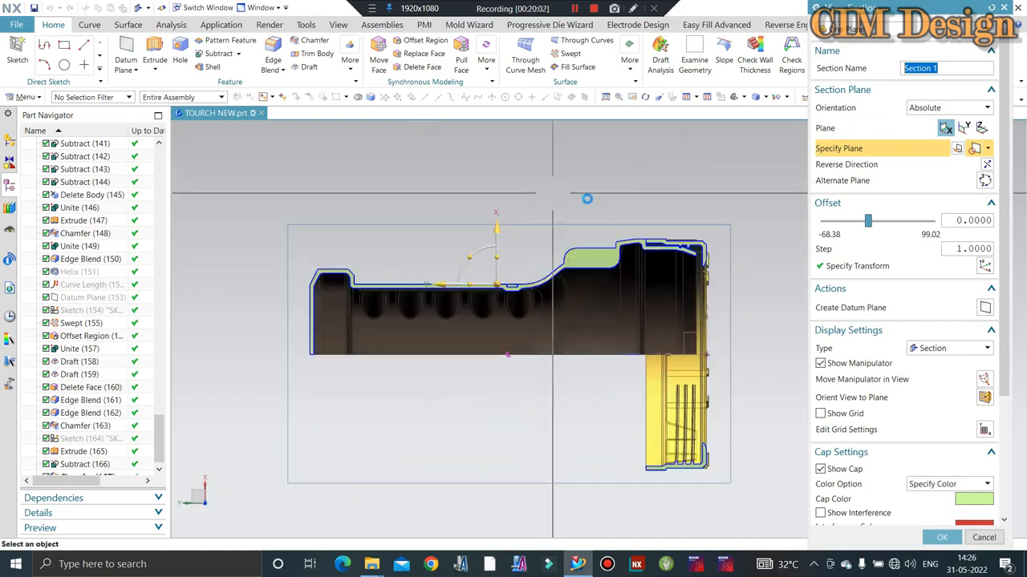
{"action": "scroll", "coordinate": [587, 198], "scroll_direction": "up", "scroll_amount": 5}
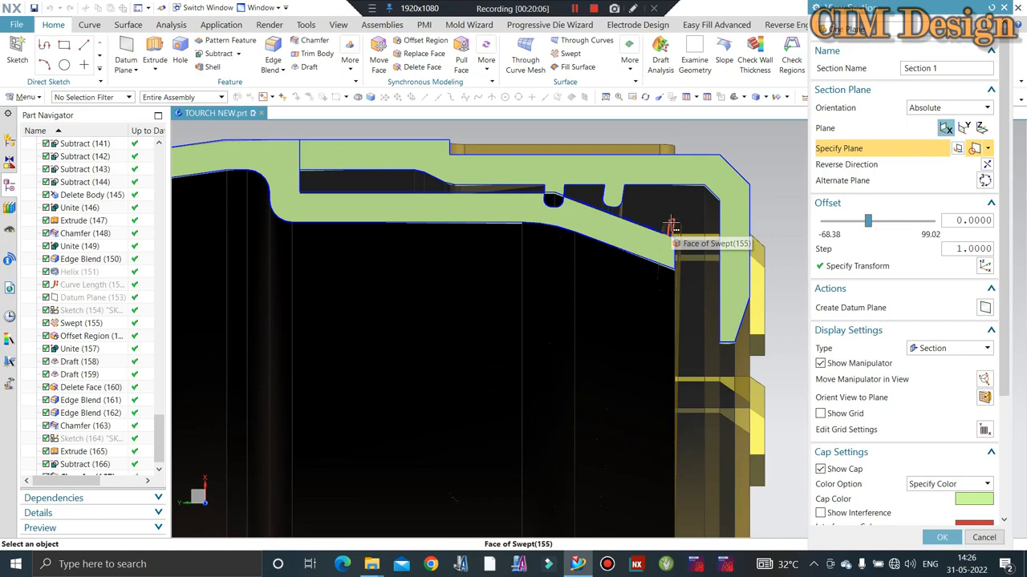
{"action": "scroll", "coordinate": [665, 232], "scroll_direction": "down", "scroll_amount": 2}
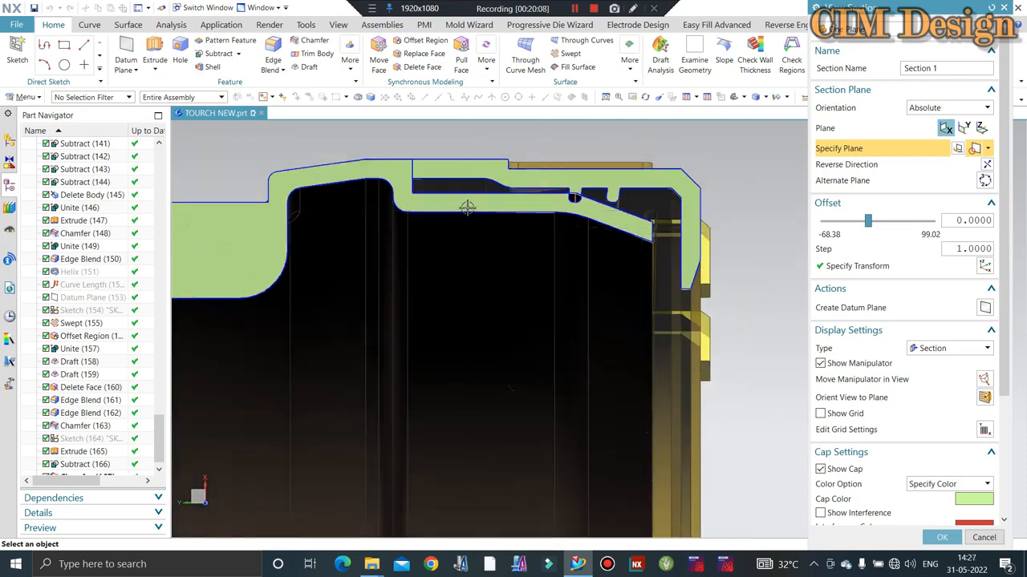
{"action": "middle_click_drag", "start_coordinate": [466, 207], "coordinate": [766, 240]}
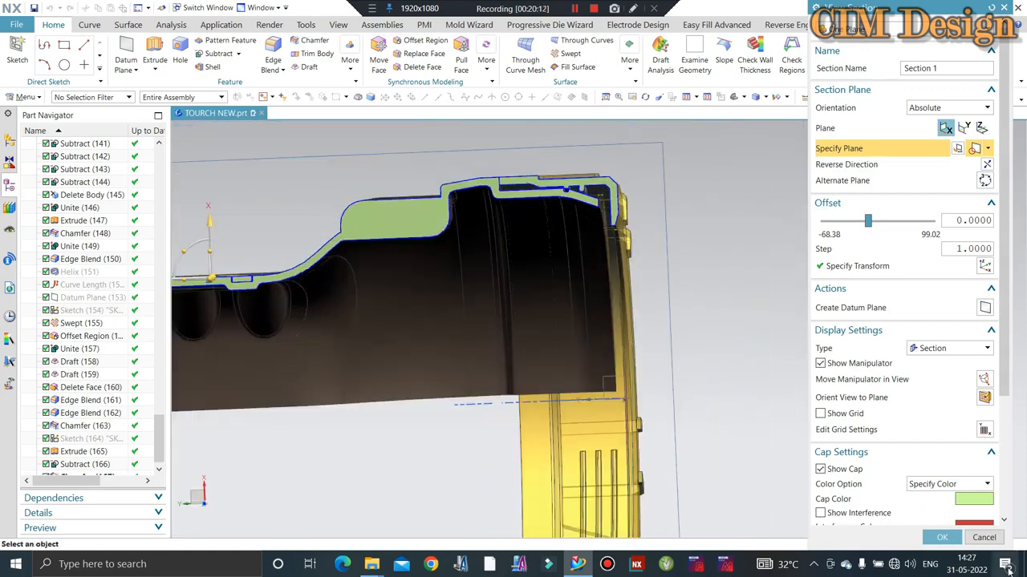
{"action": "left_click", "coordinate": [985, 537]}
Step: Show the hidden torch body again beside the opaque yellow ring
{"action": "middle_click_drag", "start_coordinate": [562, 192], "coordinate": [579, 218]}
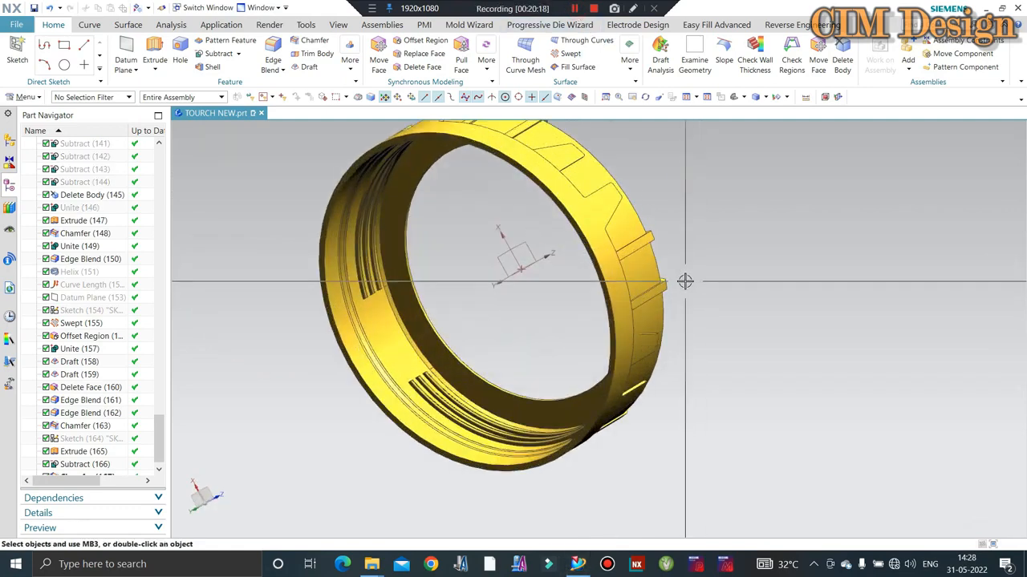
{"action": "double_click", "coordinate": [444, 254]}
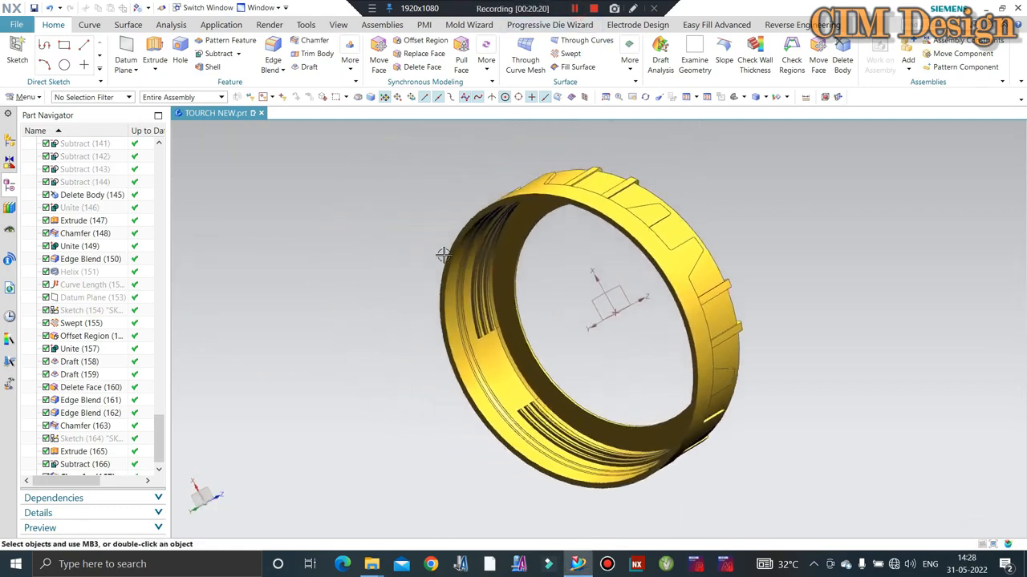
{"action": "key", "text": "ctrl+shift+b"}
{"action": "left_click", "coordinate": [545, 239]}
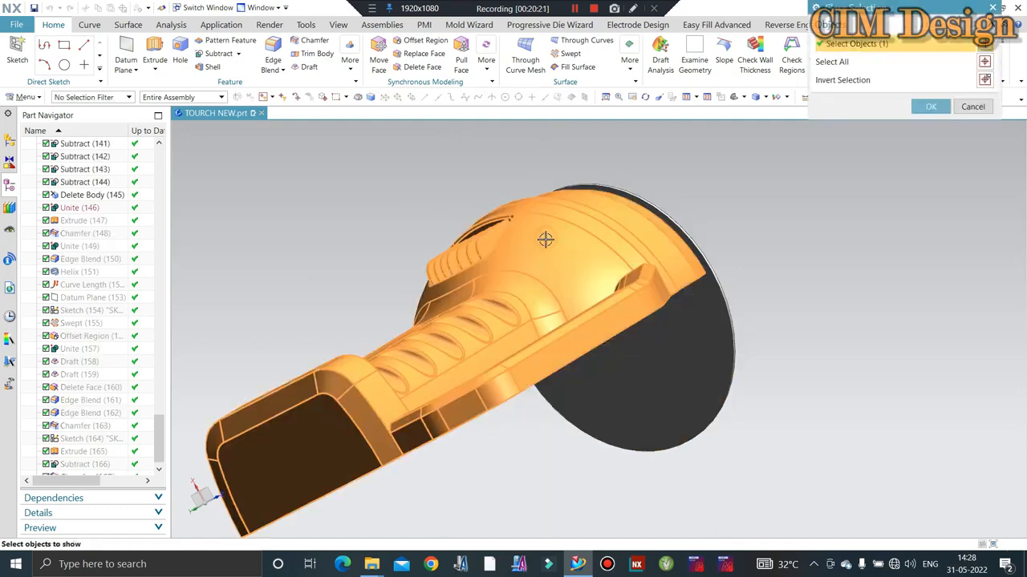
{"action": "middle_click", "coordinate": [579, 271]}
{"action": "middle_click_drag", "start_coordinate": [580, 270], "coordinate": [559, 286]}
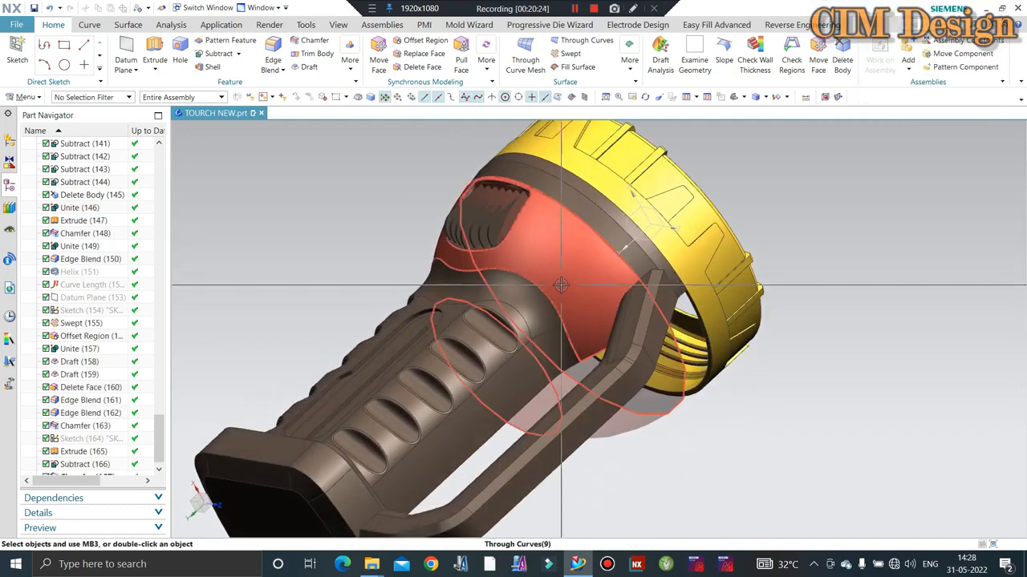
Step: Increase the yellow ring's display translucency so that the torch head can be seen through it
{"action": "key", "text": "ctrl+j"}
{"action": "left_click", "coordinate": [687, 213]}
{"action": "left_click", "coordinate": [928, 108]}
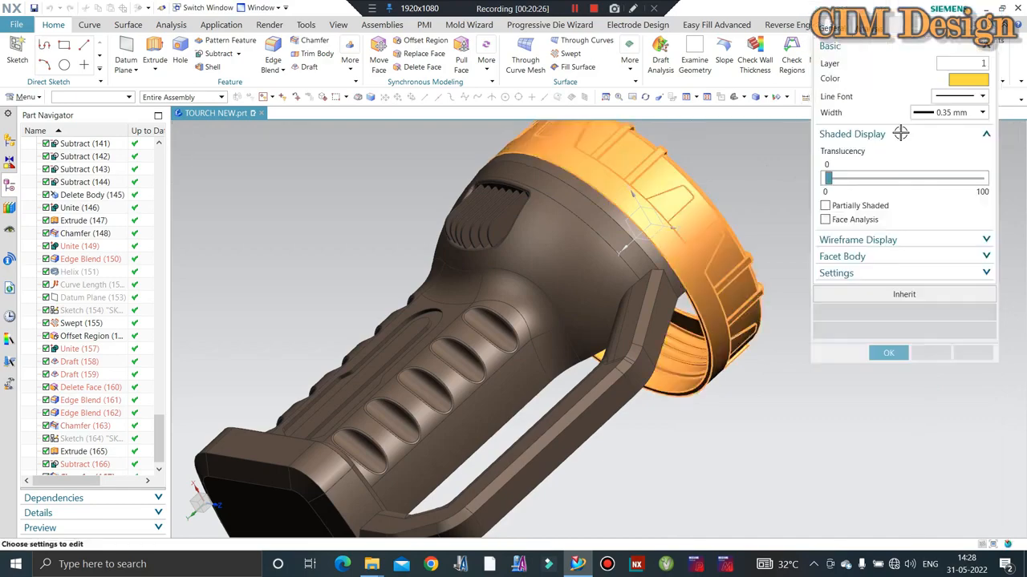
{"action": "left_click", "coordinate": [881, 175]}
{"action": "left_click", "coordinate": [881, 176]}
{"action": "middle_click", "coordinate": [880, 176]}
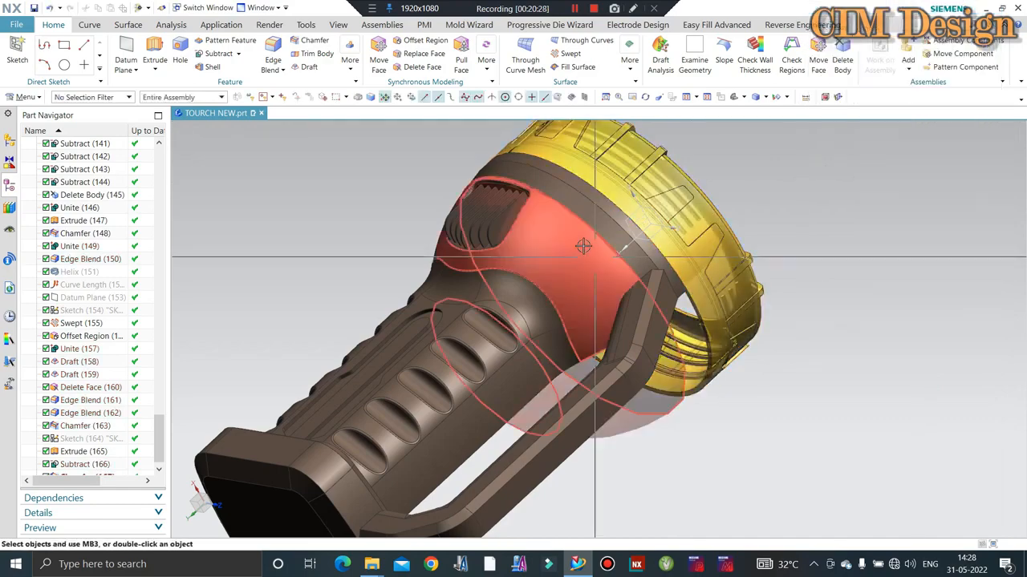
Step: Measure the projected distance along the ring's axis from the start of the inner sloped edge to the outermost thread
{"action": "middle_click_drag", "start_coordinate": [584, 246], "coordinate": [530, 190]}
{"action": "scroll", "coordinate": [776, 239], "scroll_direction": "up", "scroll_amount": 2}
{"action": "key", "text": "F8"}
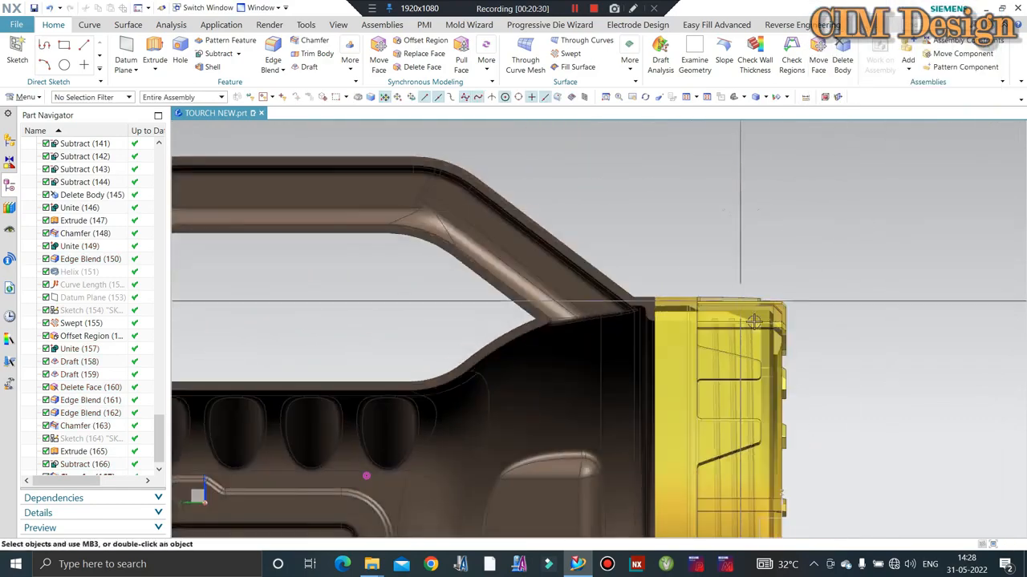
{"action": "scroll", "coordinate": [753, 326], "scroll_direction": "up", "scroll_amount": 5}
{"action": "scroll", "coordinate": [746, 320], "scroll_direction": "up", "scroll_amount": 2}
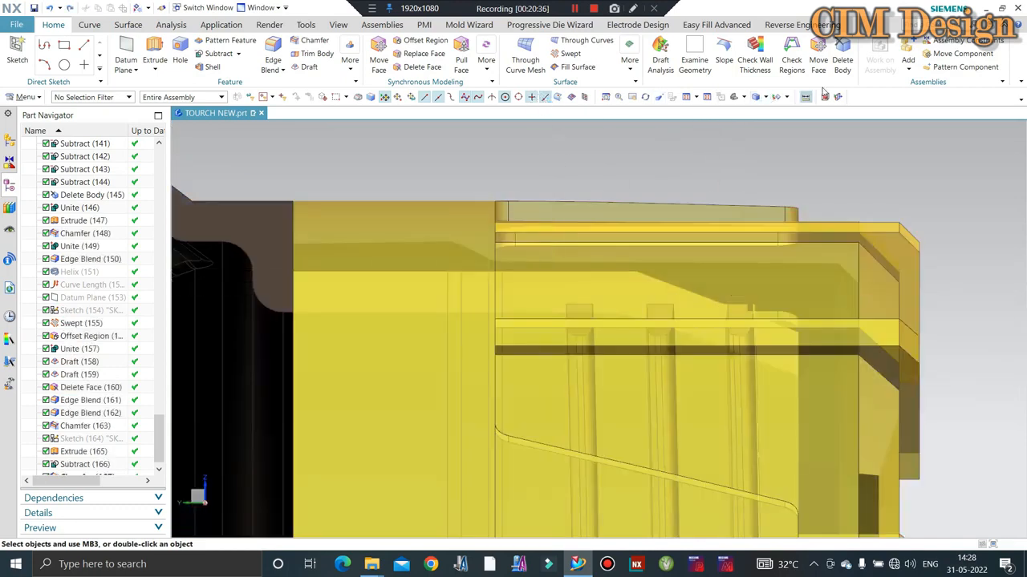
{"action": "left_click", "coordinate": [805, 97]}
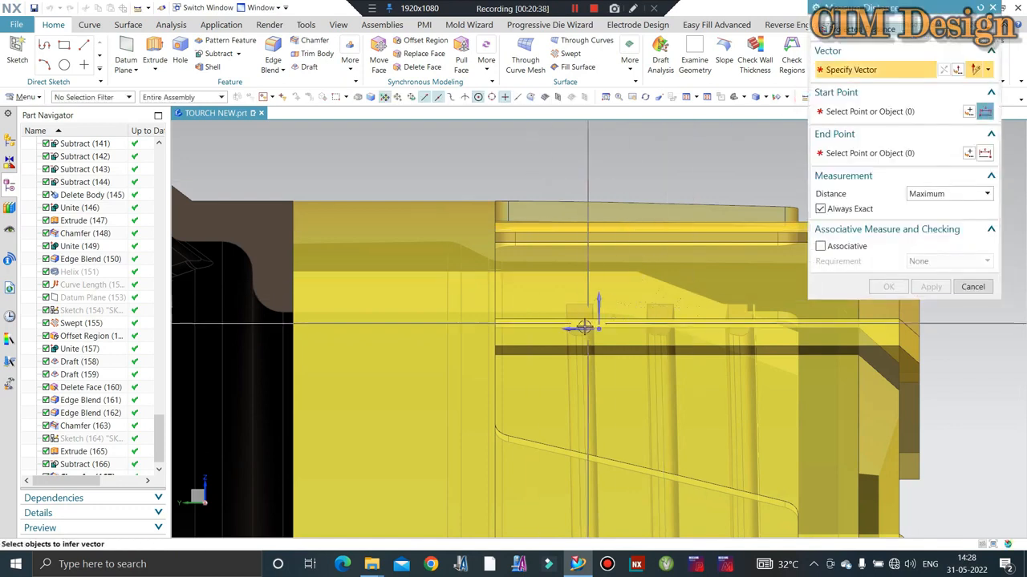
{"action": "left_click", "coordinate": [573, 331]}
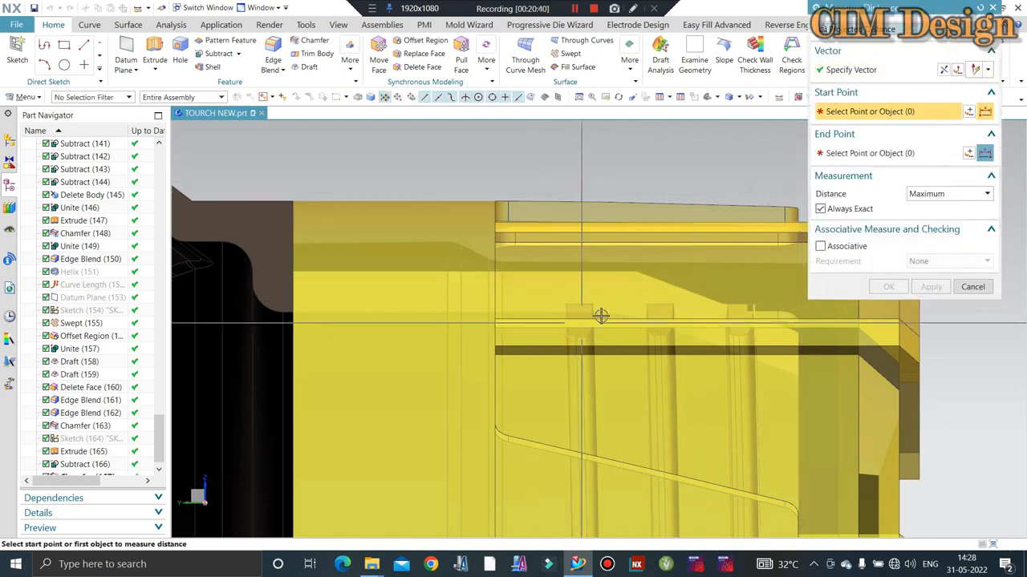
{"action": "left_click", "coordinate": [634, 274]}
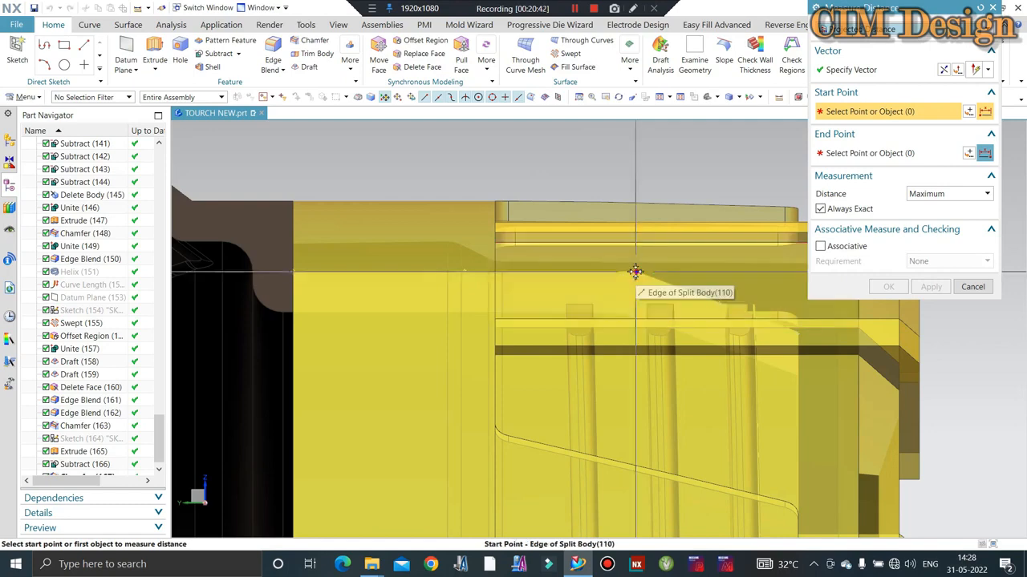
{"action": "middle_click_drag", "start_coordinate": [700, 355], "coordinate": [725, 335]}
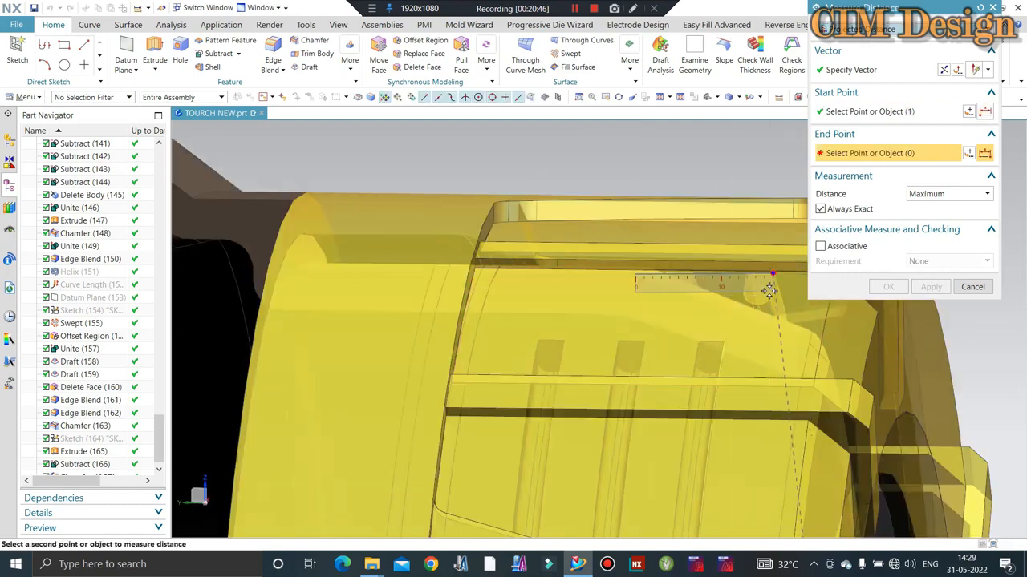
{"action": "left_click", "coordinate": [768, 293]}
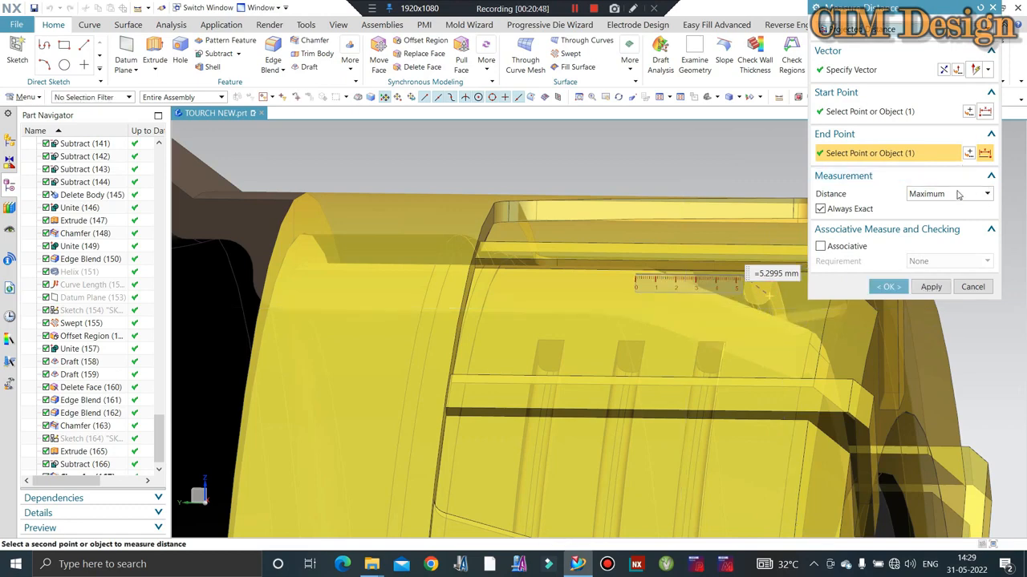
{"action": "key", "text": "Escape"}
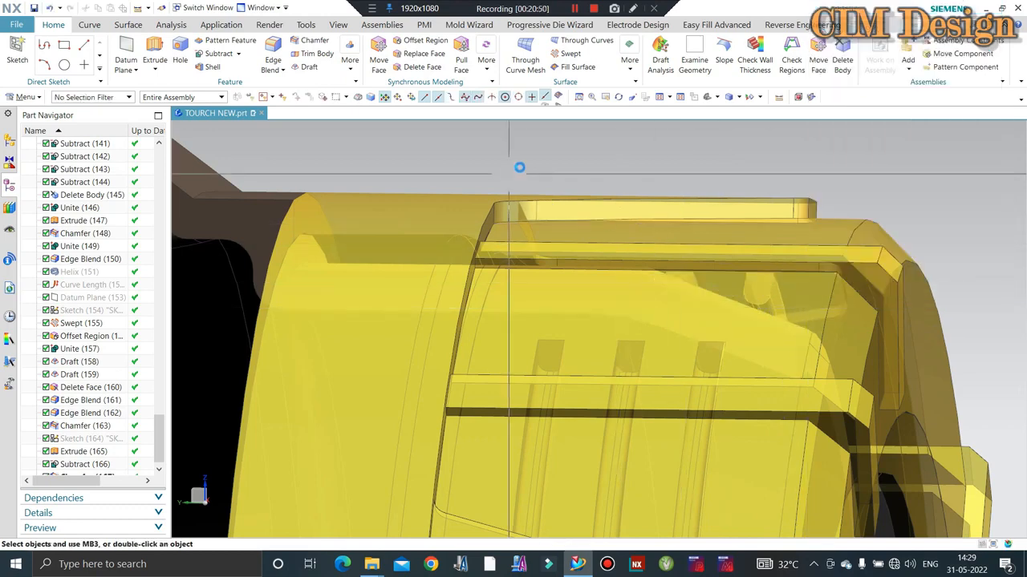
Step: Hide the torch body so that only the yellow ring remains in the side view
{"action": "key", "text": "F8"}
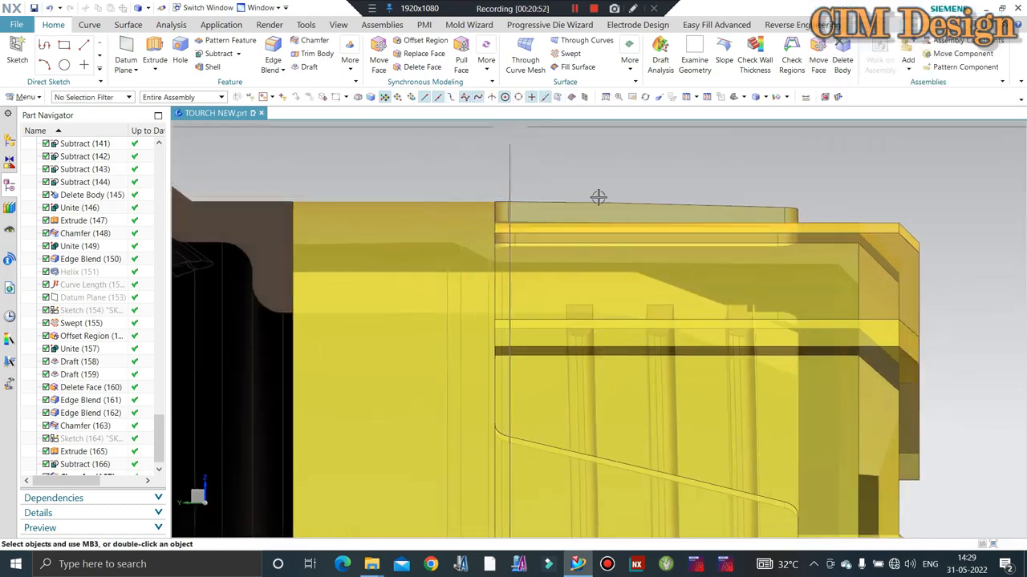
{"action": "scroll", "coordinate": [679, 207], "scroll_direction": "down", "scroll_amount": 5}
{"action": "left_click", "coordinate": [468, 367]}
{"action": "key", "text": "ctrl+b"}
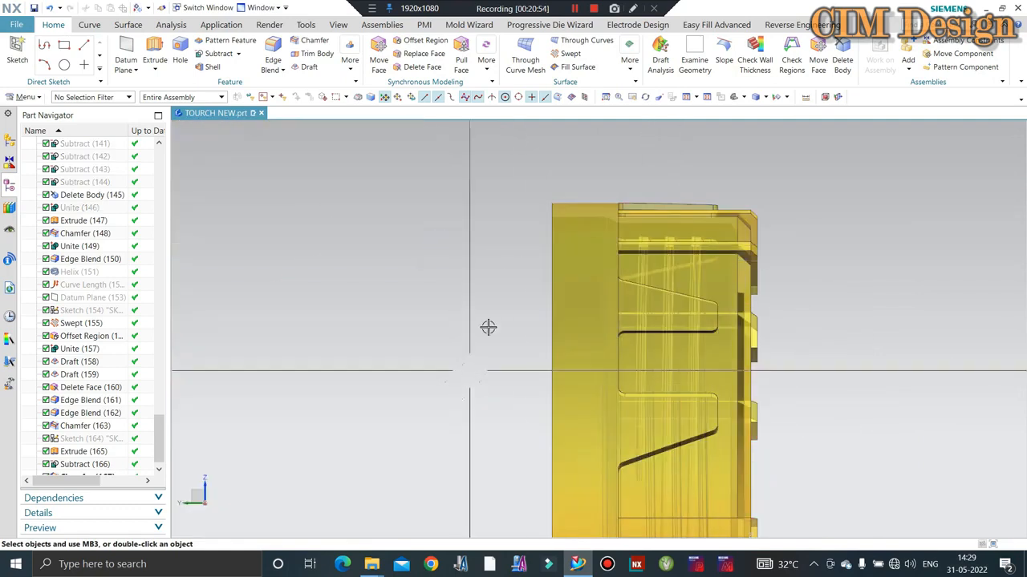
{"action": "scroll", "coordinate": [582, 188], "scroll_direction": "down", "scroll_amount": 2}
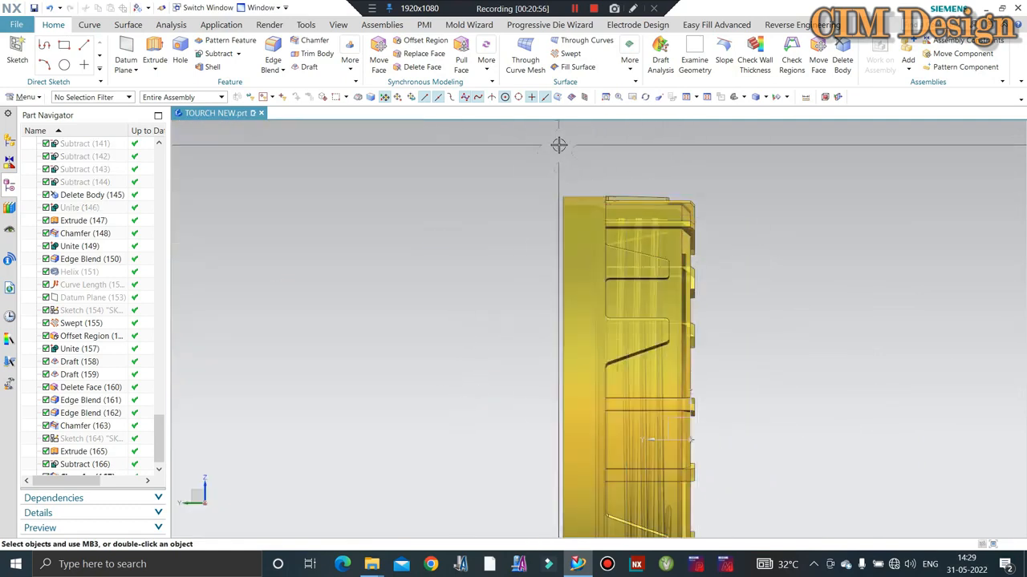
{"action": "scroll", "coordinate": [554, 158], "scroll_direction": "down", "scroll_amount": 1}
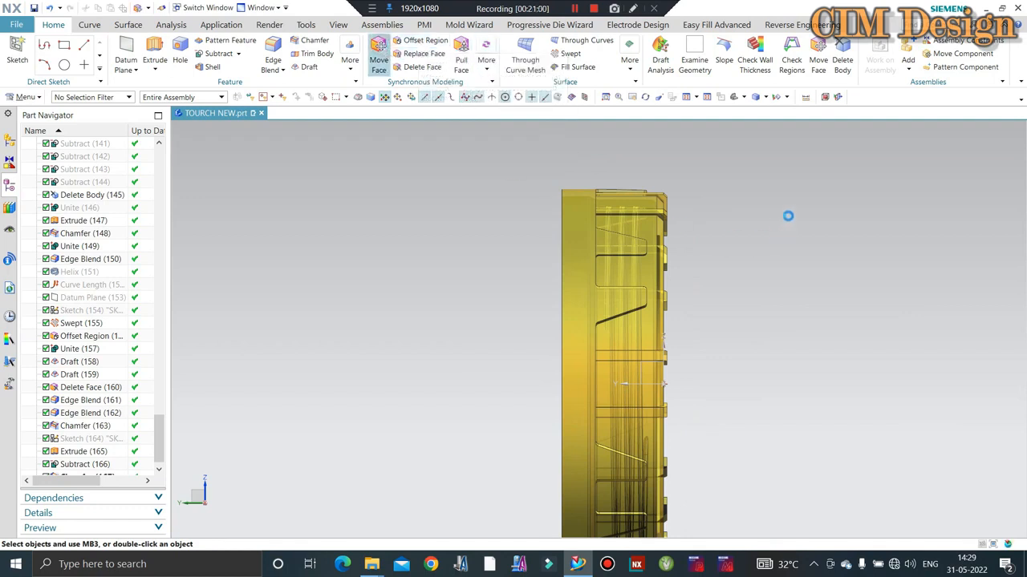
Step: Move the faces at the shoulder between the ring's plain band and grip recesses 5 mm along the axis toward the band's outer end
{"action": "scroll", "coordinate": [609, 162], "scroll_direction": "down", "scroll_amount": 3}
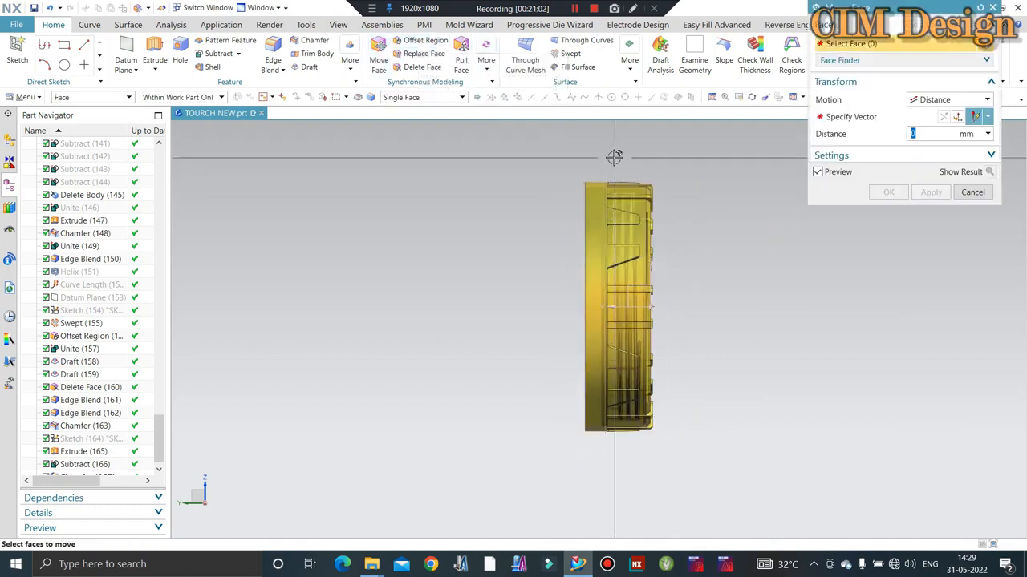
{"action": "left_click_drag", "start_coordinate": [612, 156], "coordinate": [605, 466]}
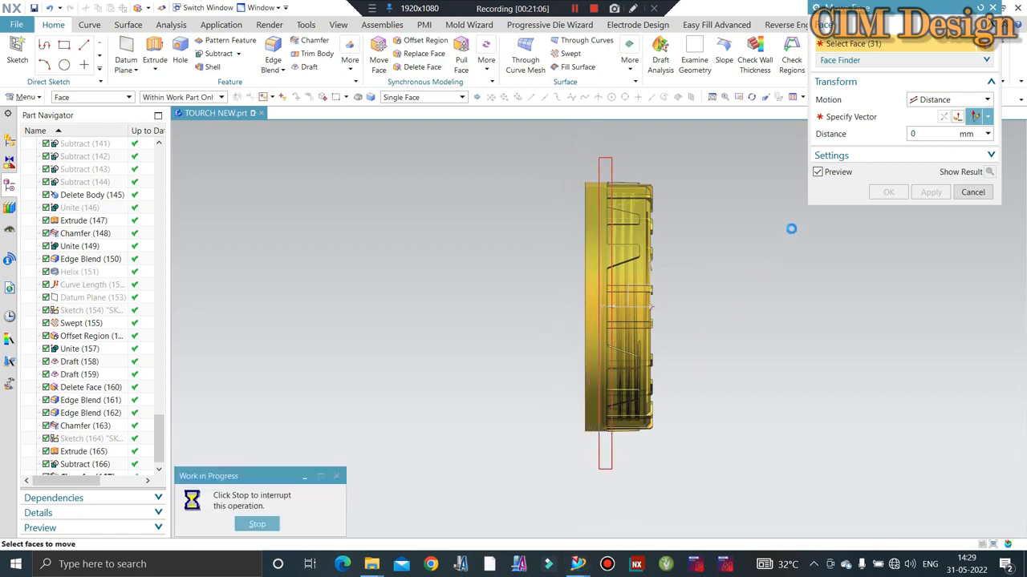
{"action": "left_click", "coordinate": [851, 116]}
{"action": "left_click", "coordinate": [559, 330]}
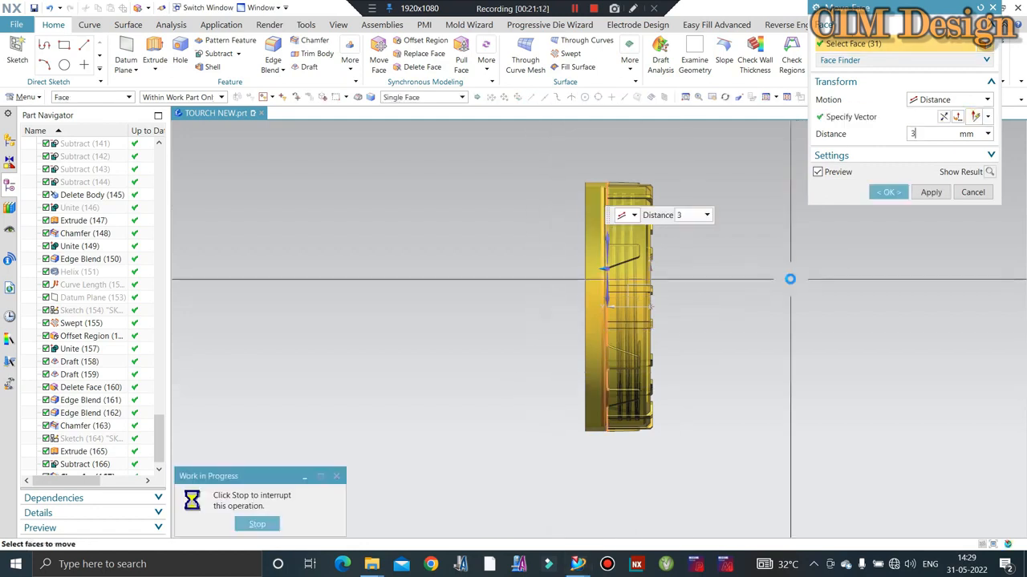
{"action": "scroll", "coordinate": [605, 182], "scroll_direction": "up", "scroll_amount": 4}
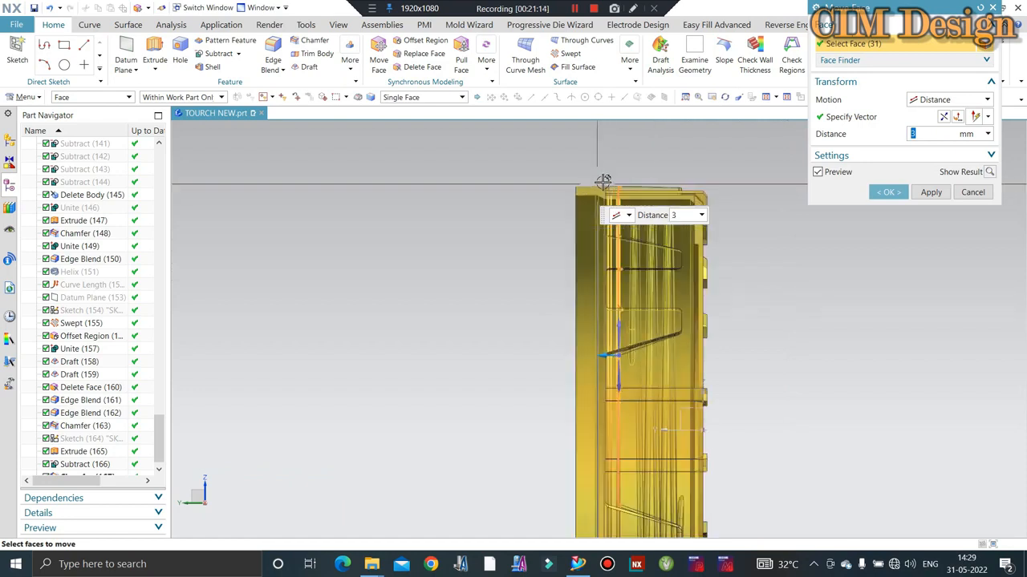
{"action": "scroll", "coordinate": [605, 182], "scroll_direction": "down", "scroll_amount": 2}
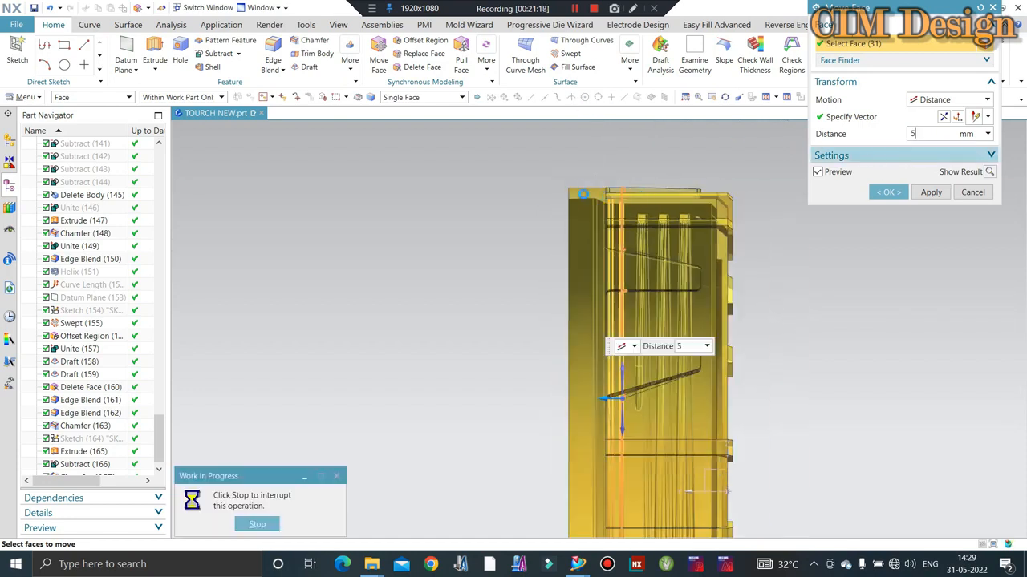
{"action": "left_click", "coordinate": [885, 192]}
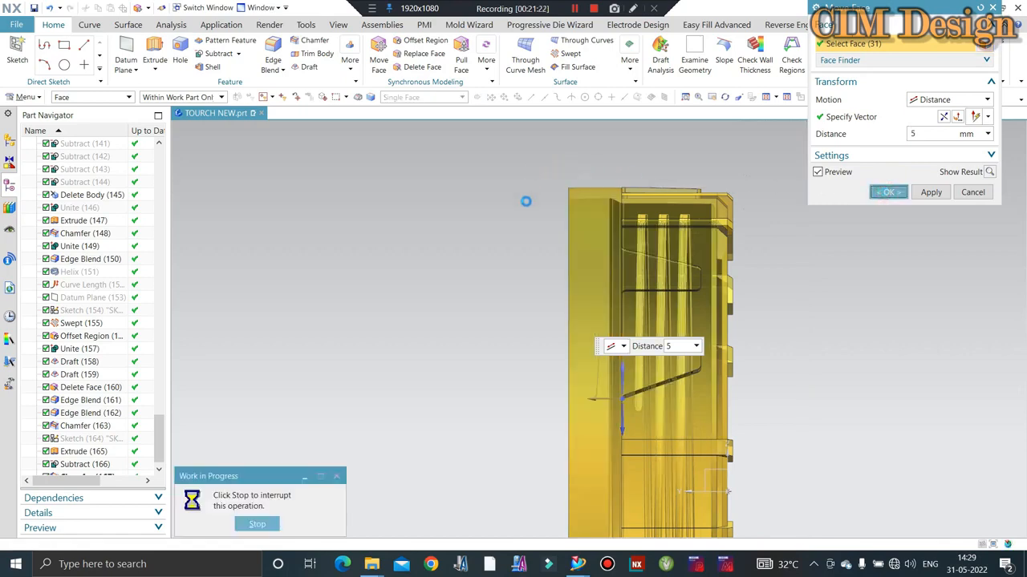
Step: Set the yellow ring's display translucency to 0 and inspect the moved shoulder
{"action": "middle_click_drag", "start_coordinate": [497, 279], "coordinate": [801, 217]}
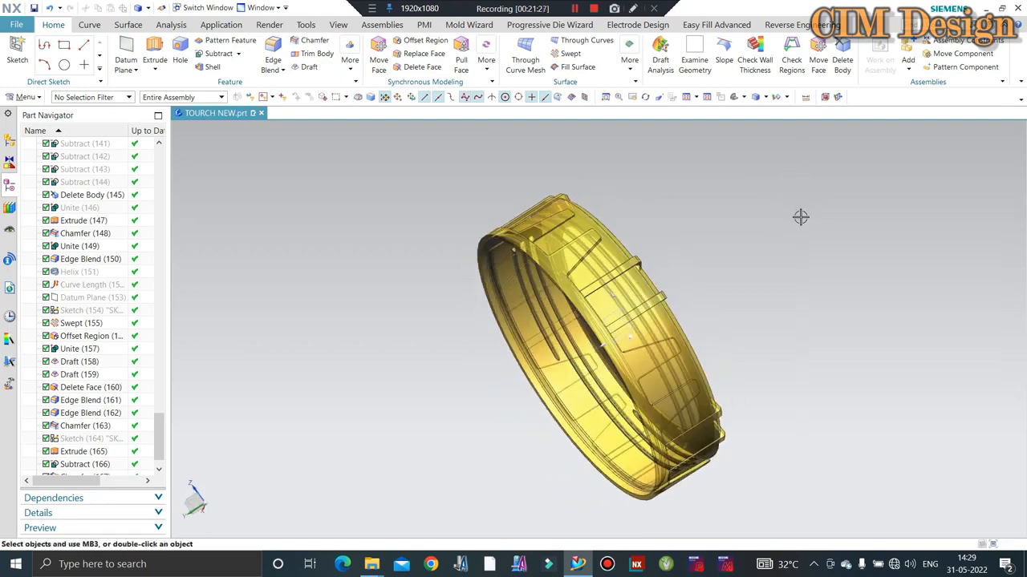
{"action": "middle_click_drag", "start_coordinate": [790, 232], "coordinate": [729, 158]}
{"action": "key", "text": "ctrl+j"}
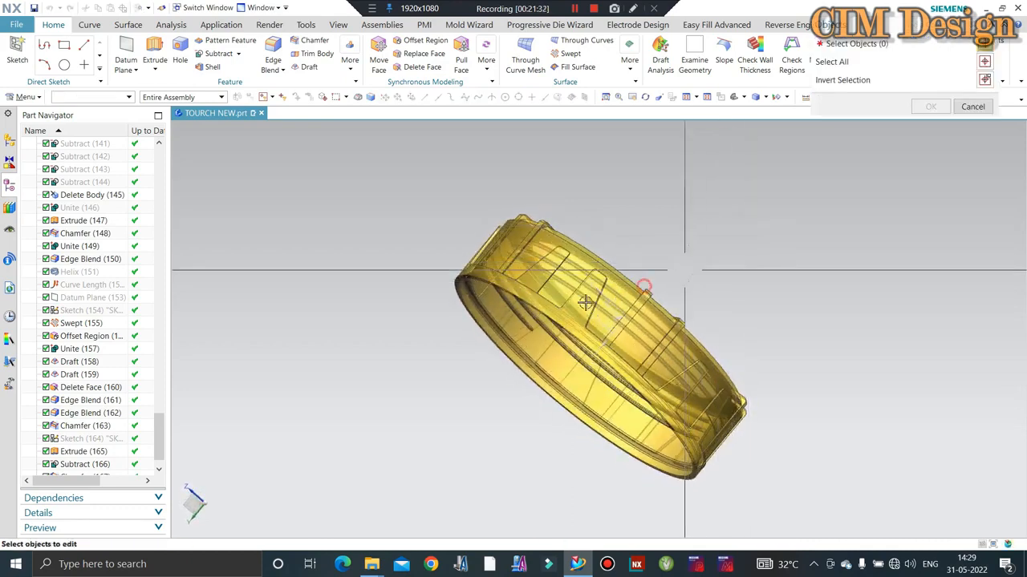
{"action": "left_click", "coordinate": [604, 298]}
{"action": "middle_click", "coordinate": [610, 303]}
{"action": "left_click", "coordinate": [832, 178]}
{"action": "left_click", "coordinate": [830, 178]}
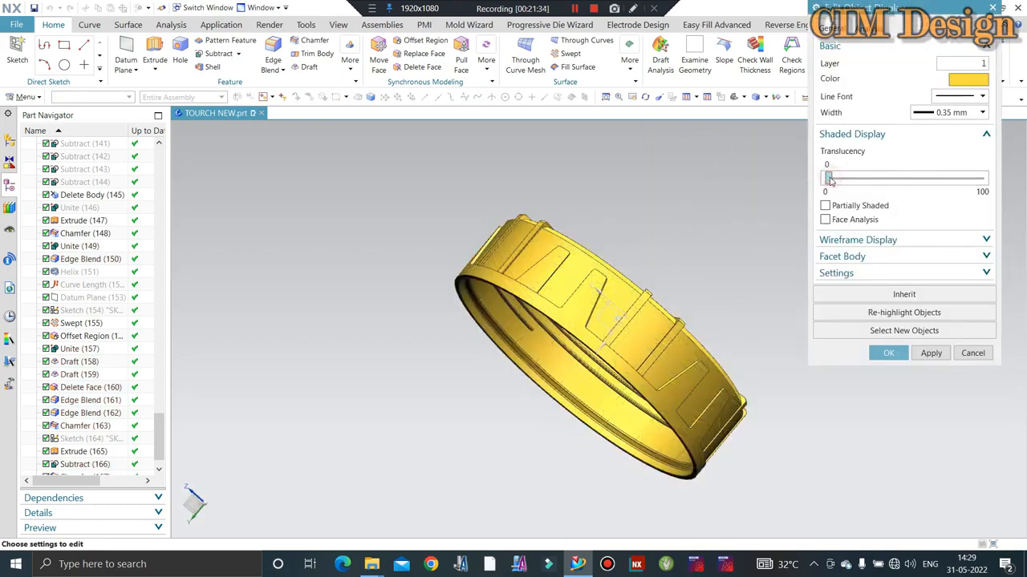
{"action": "middle_click", "coordinate": [830, 180]}
{"action": "middle_click_drag", "start_coordinate": [642, 256], "coordinate": [752, 211]}
{"action": "key", "text": "F8"}
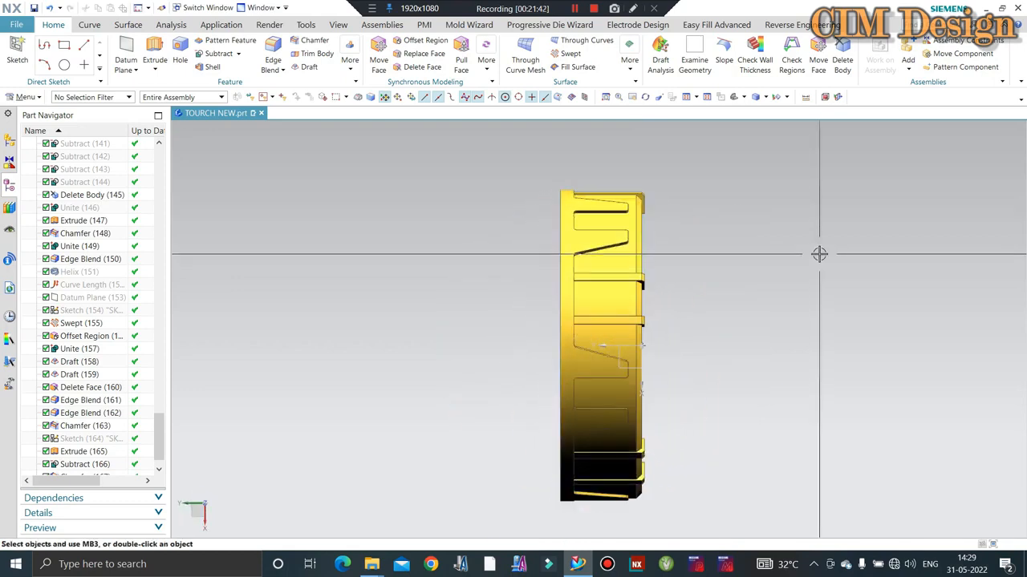
{"action": "key", "text": "ctrl+j"}
{"action": "left_click", "coordinate": [623, 222]}
{"action": "middle_click", "coordinate": [703, 256]}
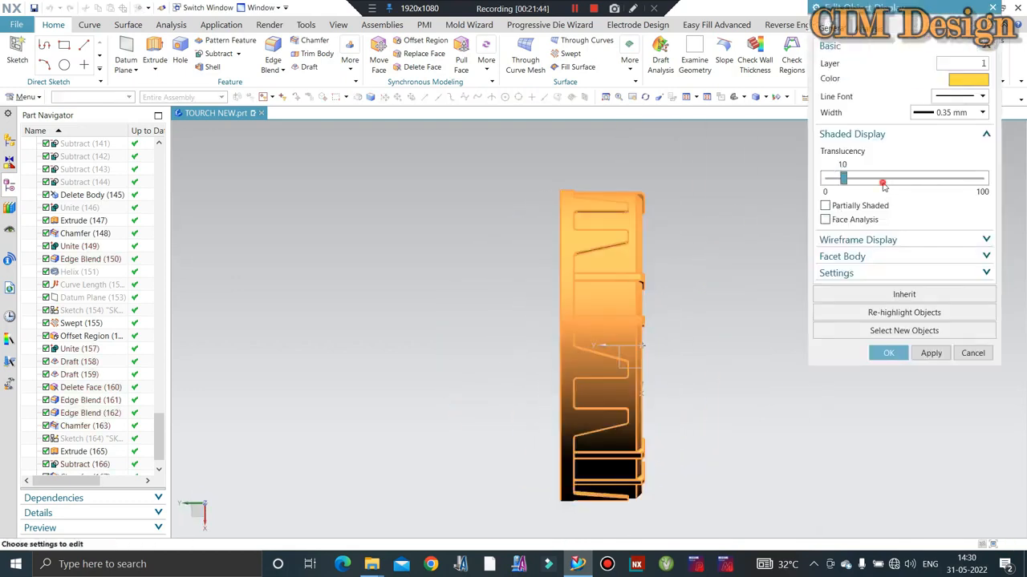
{"action": "left_click", "coordinate": [883, 185]}
{"action": "scroll", "coordinate": [622, 218], "scroll_direction": "up", "scroll_amount": 5}
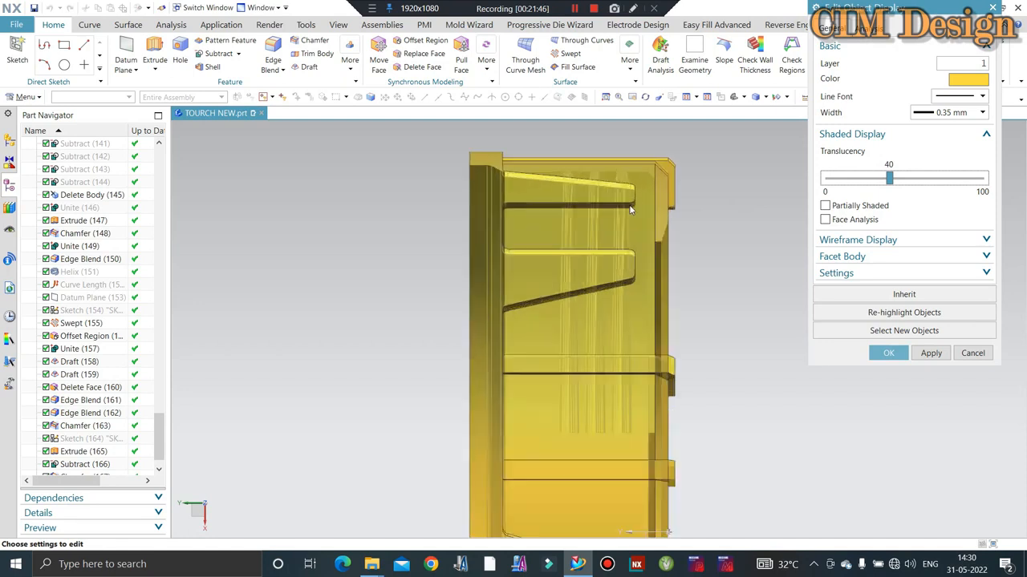
{"action": "left_click", "coordinate": [379, 49]}
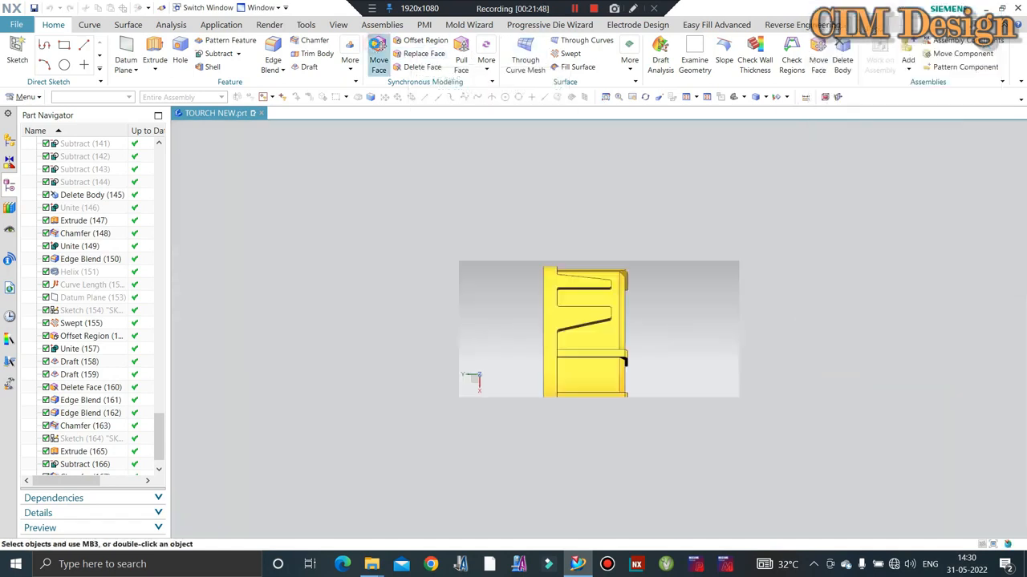
{"action": "key", "text": "Escape"}
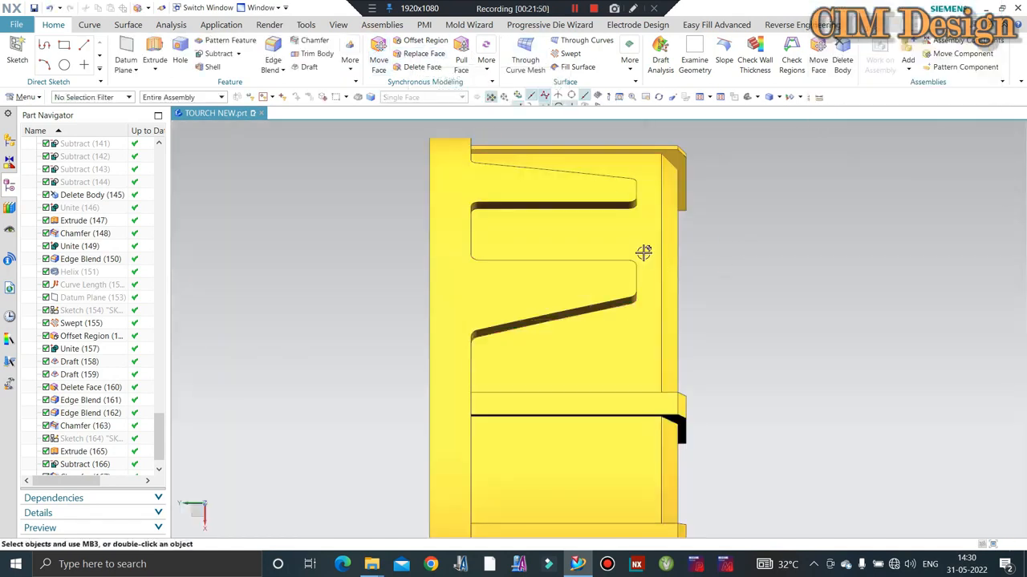
Step: Increase the yellow ring's display translucency so that the internal threads can be seen through it
{"action": "key", "text": "ctrl+j"}
{"action": "left_click", "coordinate": [591, 204]}
{"action": "middle_click", "coordinate": [610, 222]}
{"action": "left_click_drag", "start_coordinate": [909, 179], "coordinate": [935, 177]}
{"action": "middle_click", "coordinate": [747, 225]}
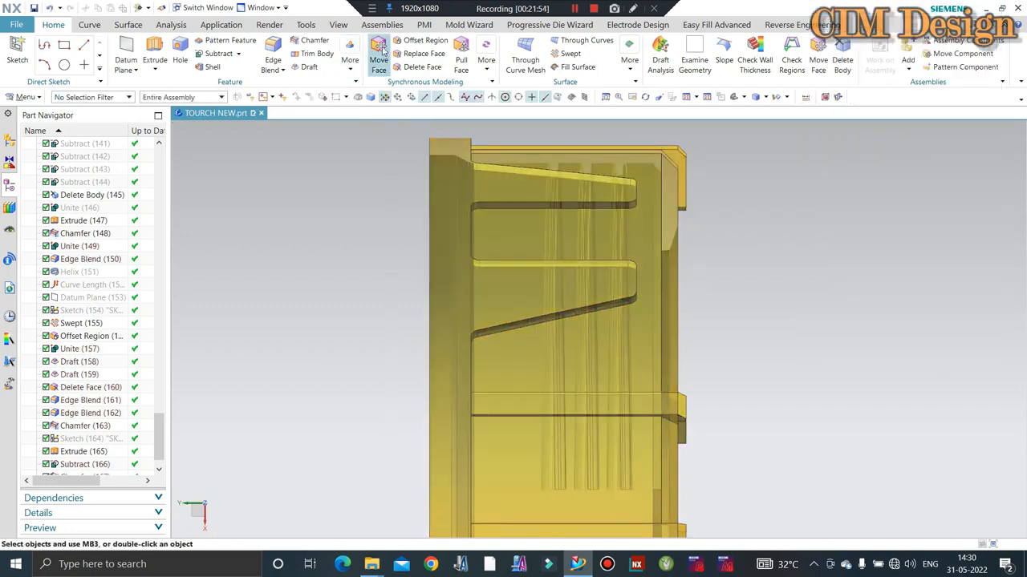
Step: Try to move the individually selected faces of all the gapped internal threads 5 mm along the ring's axis
{"action": "scroll", "coordinate": [667, 193], "scroll_direction": "down", "scroll_amount": 1}
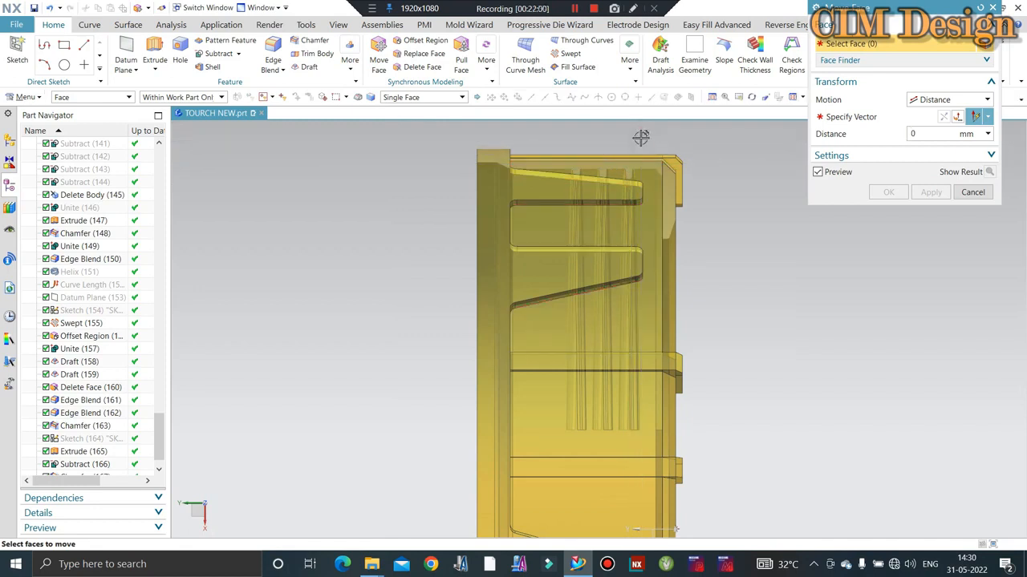
{"action": "middle_click_drag", "start_coordinate": [641, 138], "coordinate": [610, 353]}
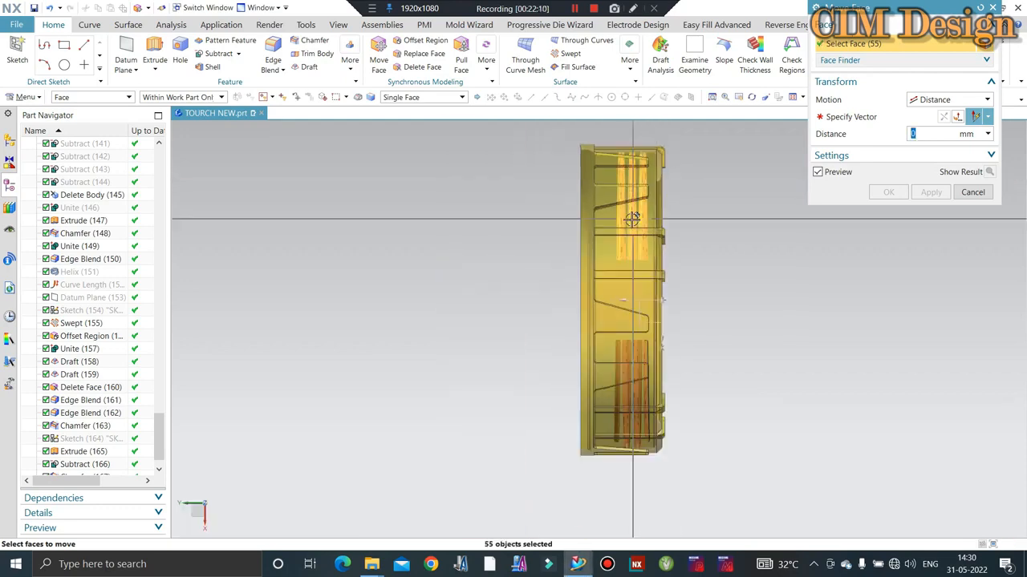
{"action": "middle_click_drag", "start_coordinate": [632, 218], "coordinate": [657, 186]}
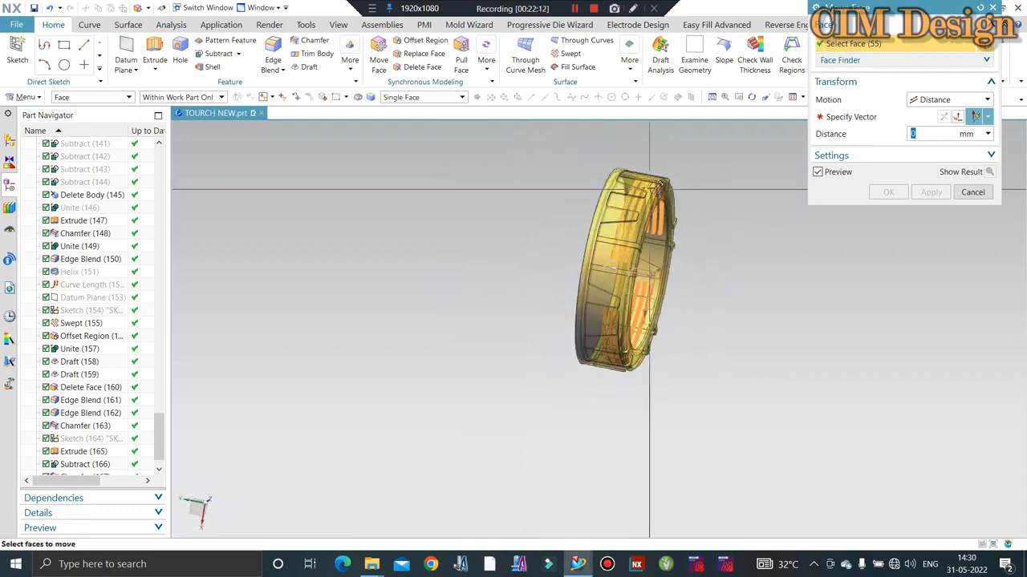
{"action": "scroll", "coordinate": [654, 187], "scroll_direction": "up", "scroll_amount": 4}
{"action": "scroll", "coordinate": [557, 261], "scroll_direction": "up", "scroll_amount": 2}
{"action": "middle_click_drag", "start_coordinate": [557, 260], "coordinate": [582, 264]}
{"action": "scroll", "coordinate": [584, 264], "scroll_direction": "down", "scroll_amount": 3}
{"action": "middle_click_drag", "start_coordinate": [539, 373], "coordinate": [525, 392]}
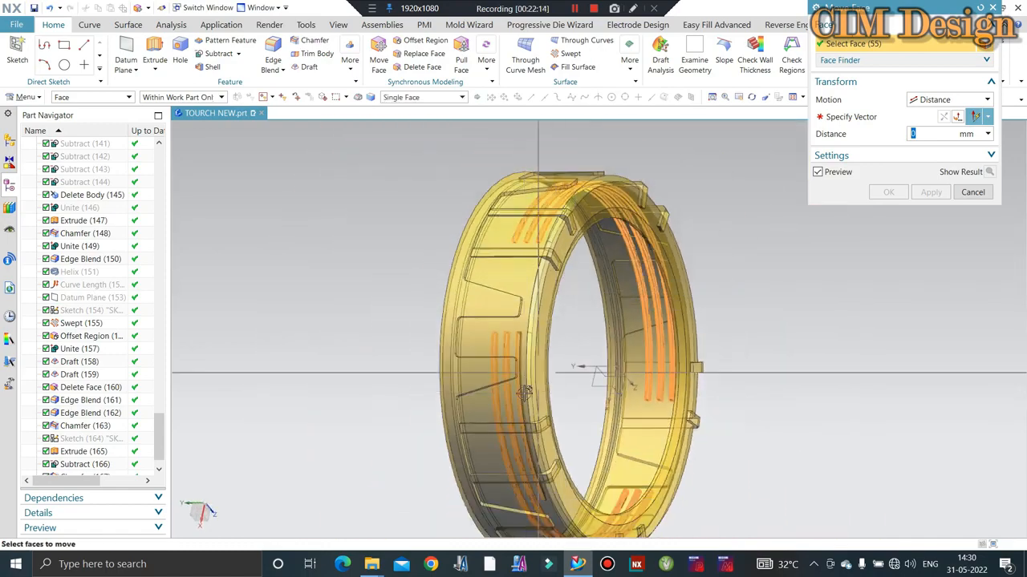
{"action": "scroll", "coordinate": [524, 391], "scroll_direction": "up", "scroll_amount": 8}
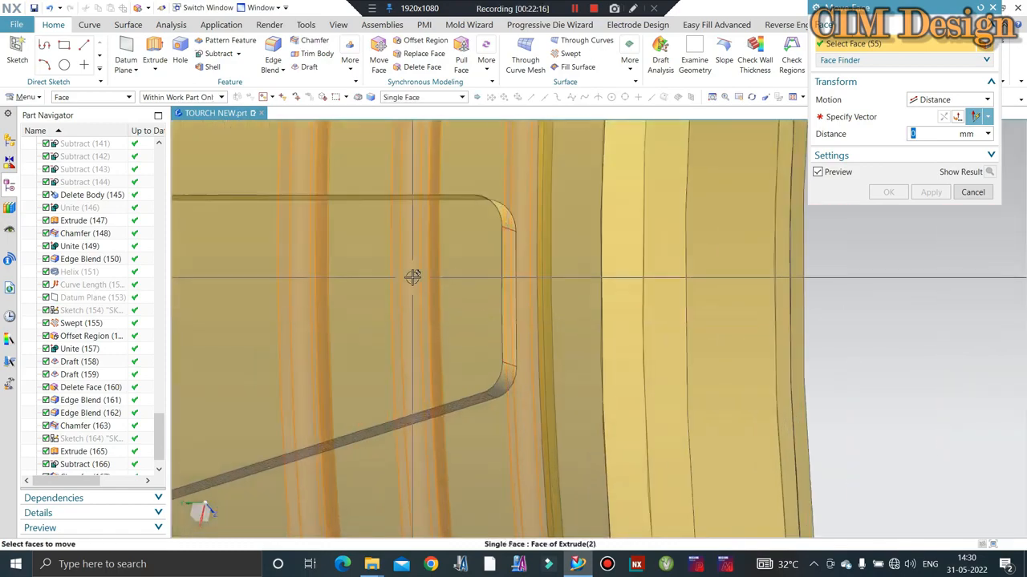
{"action": "scroll", "coordinate": [477, 305], "scroll_direction": "down", "scroll_amount": 5}
{"action": "middle_click_drag", "start_coordinate": [508, 309], "coordinate": [497, 286]}
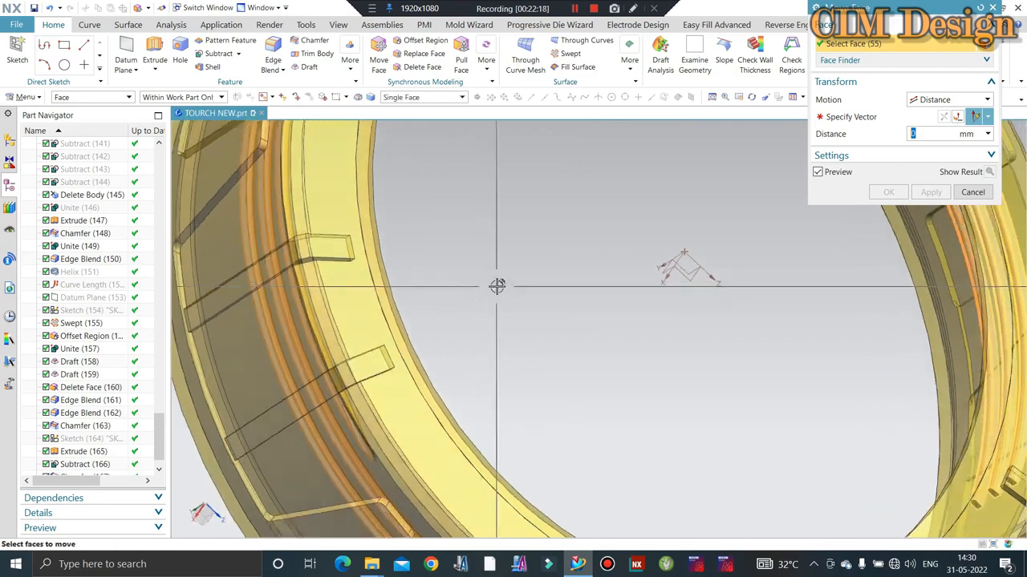
{"action": "scroll", "coordinate": [496, 286], "scroll_direction": "down", "scroll_amount": 4}
{"action": "middle_click_drag", "start_coordinate": [543, 321], "coordinate": [729, 181]}
{"action": "key", "text": "F8"}
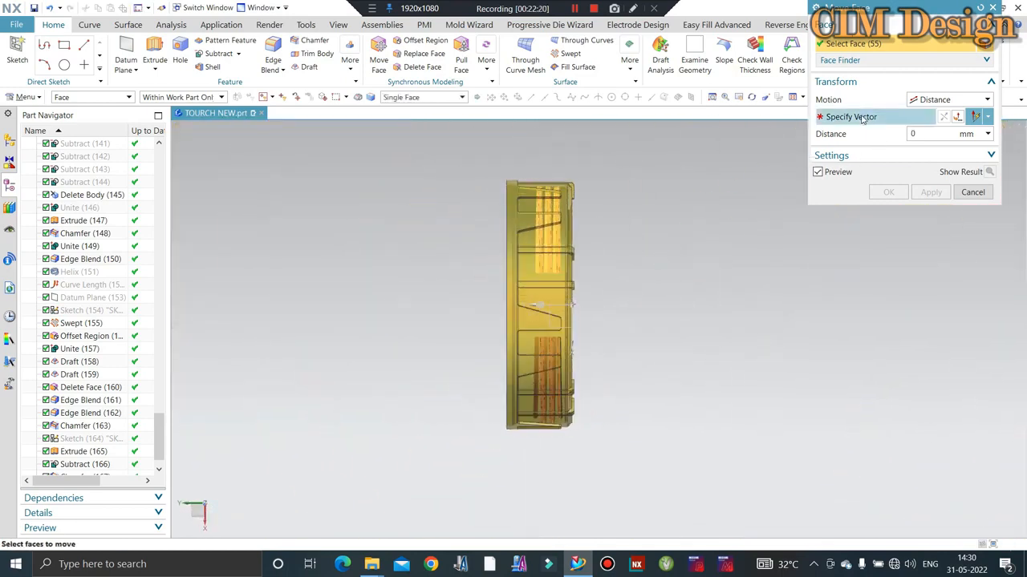
{"action": "left_click", "coordinate": [588, 326]}
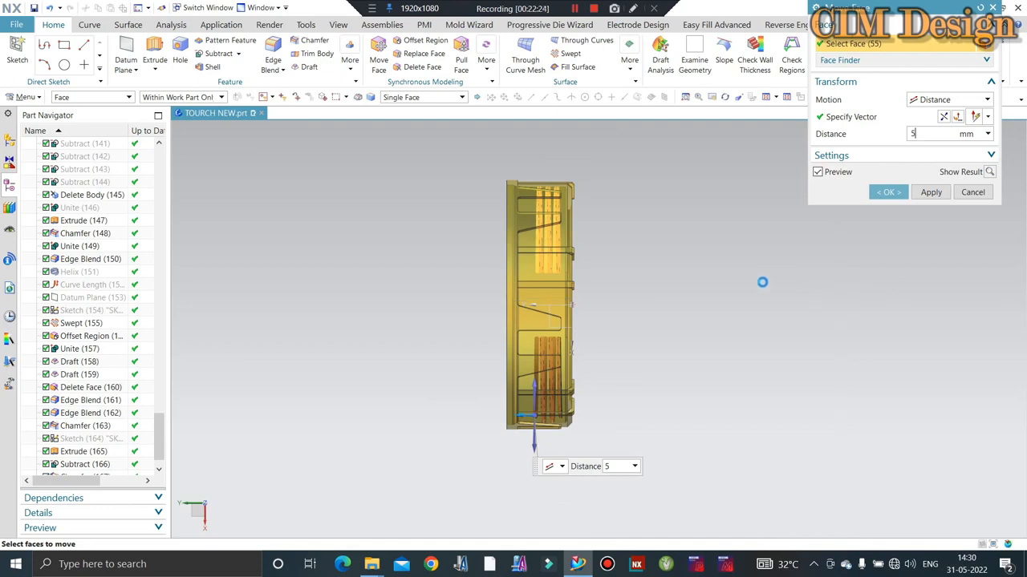
{"action": "key", "text": "Escape"}
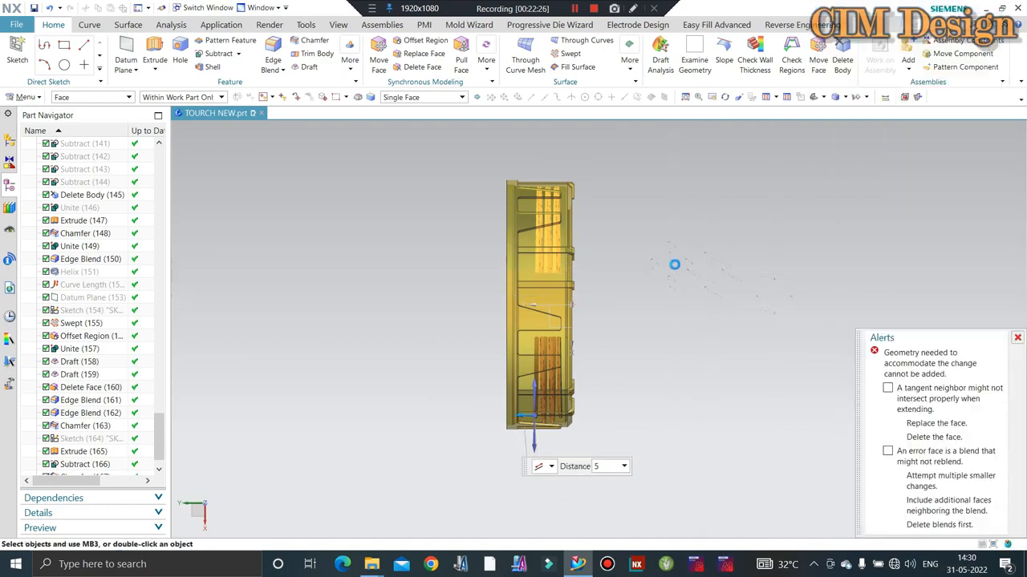
Step: Reduce the yellow ring's display translucency so that the ring is shown fully opaque
{"action": "middle_click_drag", "start_coordinate": [634, 248], "coordinate": [436, 245]}
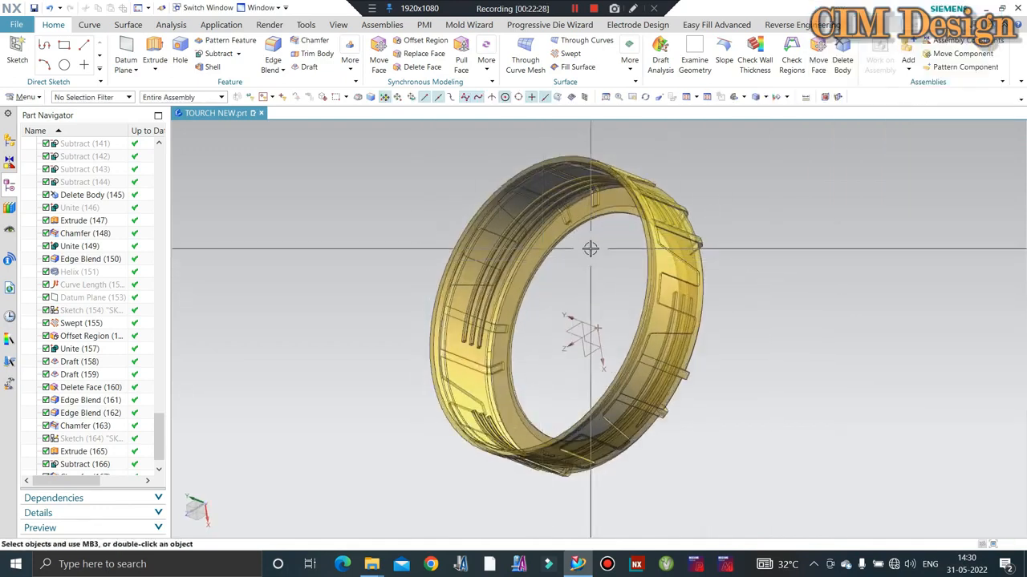
{"action": "key", "text": "ctrl+j"}
{"action": "left_click", "coordinate": [836, 62]}
{"action": "middle_click", "coordinate": [900, 166]}
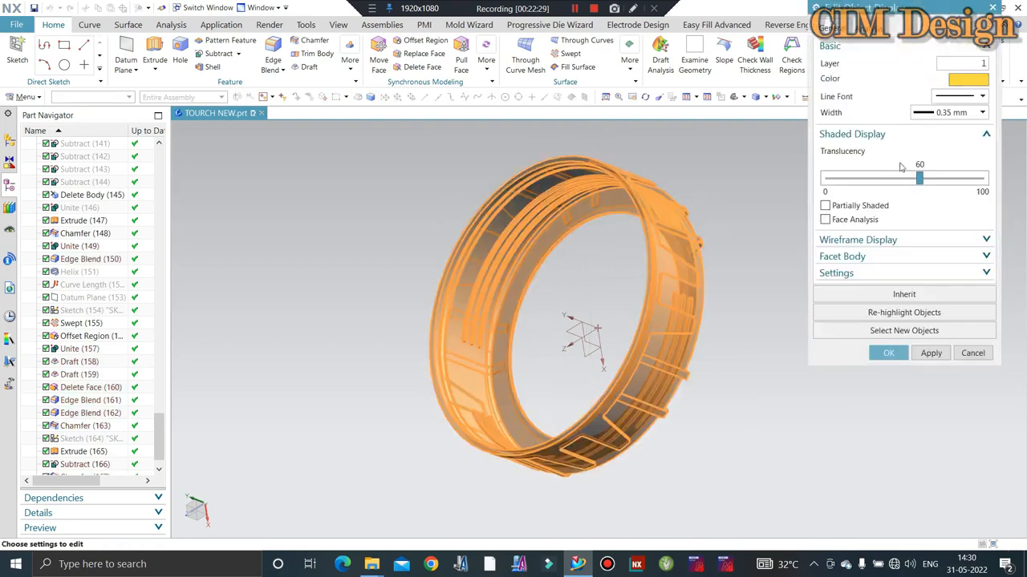
{"action": "left_click", "coordinate": [834, 187]}
{"action": "middle_click", "coordinate": [834, 187]}
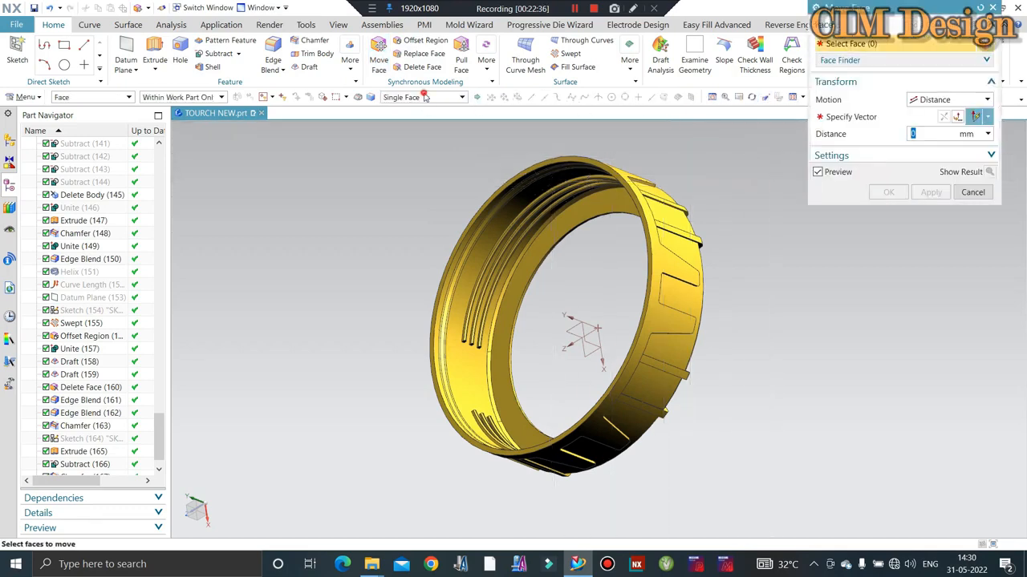
Step: Move the gapped internal threads 5 mm along the axis toward the ring's open end, selecting their surfaces as tangent faces
{"action": "left_click", "coordinate": [425, 96]}
{"action": "left_click", "coordinate": [409, 131]}
{"action": "scroll", "coordinate": [473, 251], "scroll_direction": "up", "scroll_amount": 6}
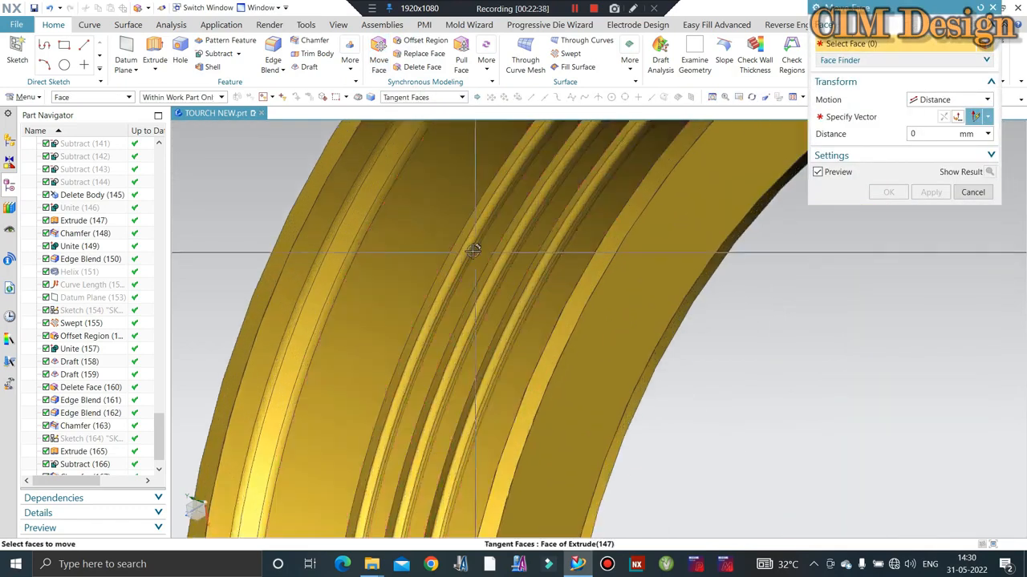
{"action": "left_click", "coordinate": [487, 278]}
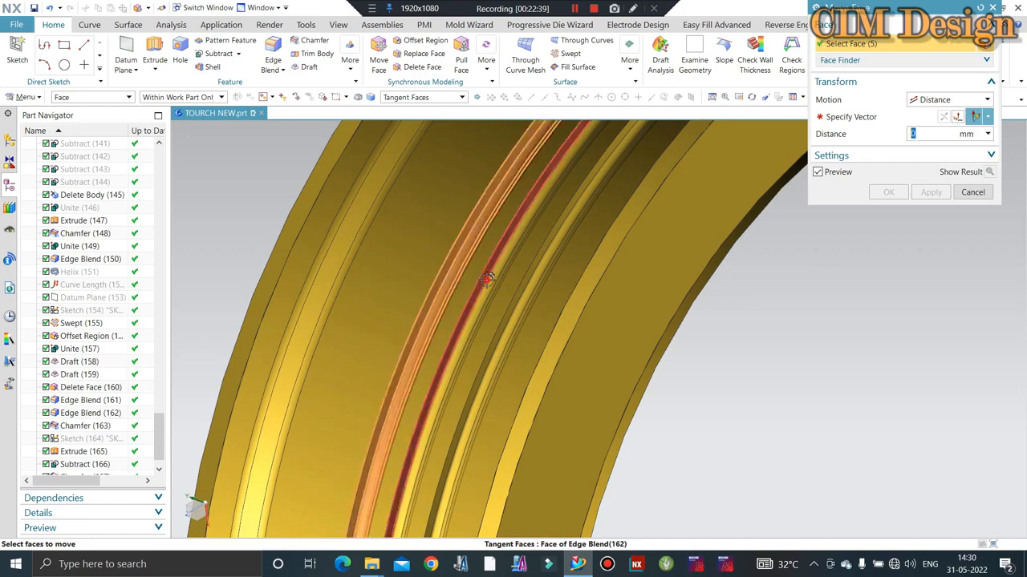
{"action": "left_click", "coordinate": [528, 279]}
{"action": "scroll", "coordinate": [428, 240], "scroll_direction": "down", "scroll_amount": 6}
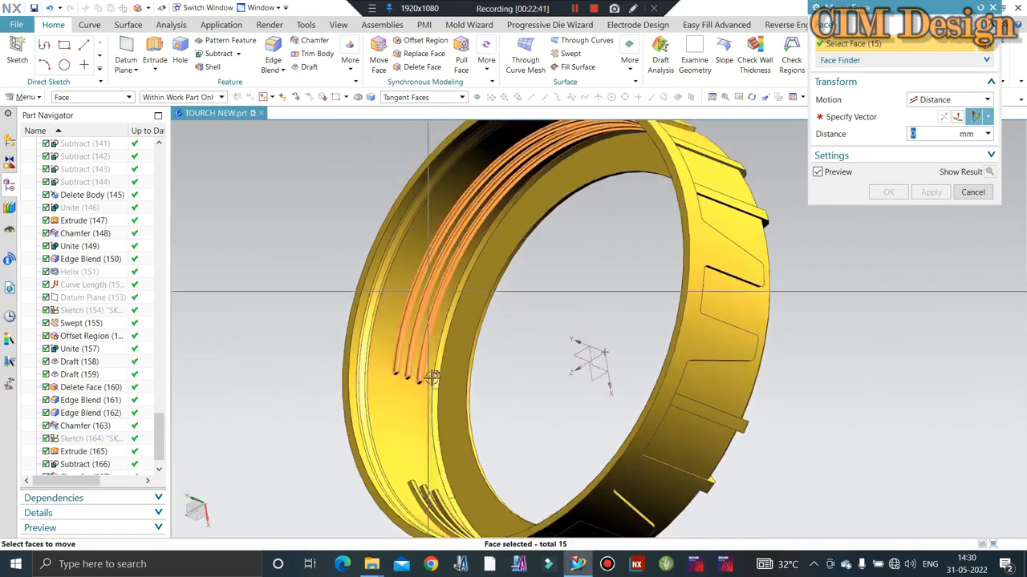
{"action": "scroll", "coordinate": [432, 377], "scroll_direction": "up", "scroll_amount": 5}
{"action": "left_click", "coordinate": [403, 479]}
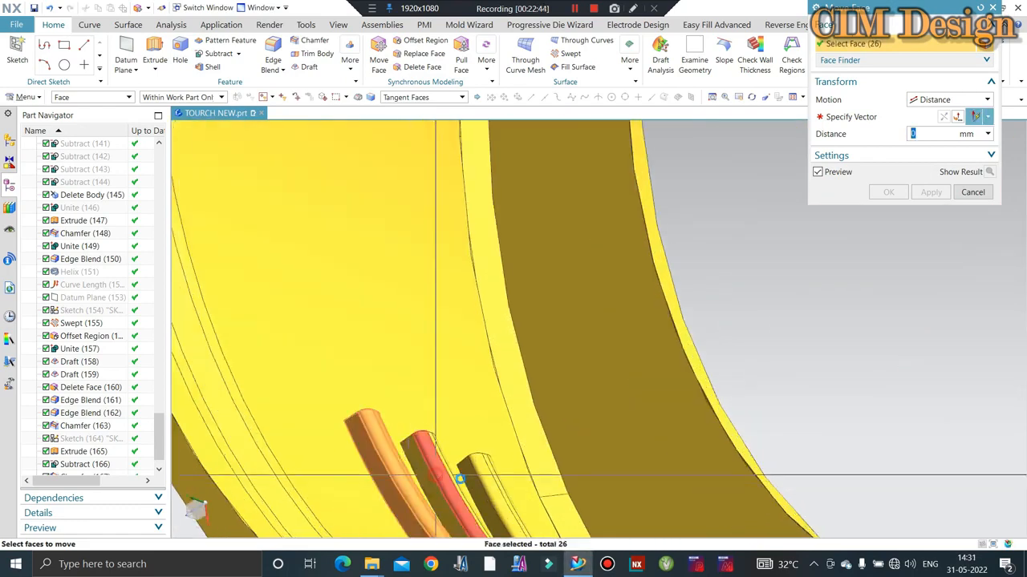
{"action": "left_click", "coordinate": [458, 479]}
{"action": "scroll", "coordinate": [433, 352], "scroll_direction": "down", "scroll_amount": 6}
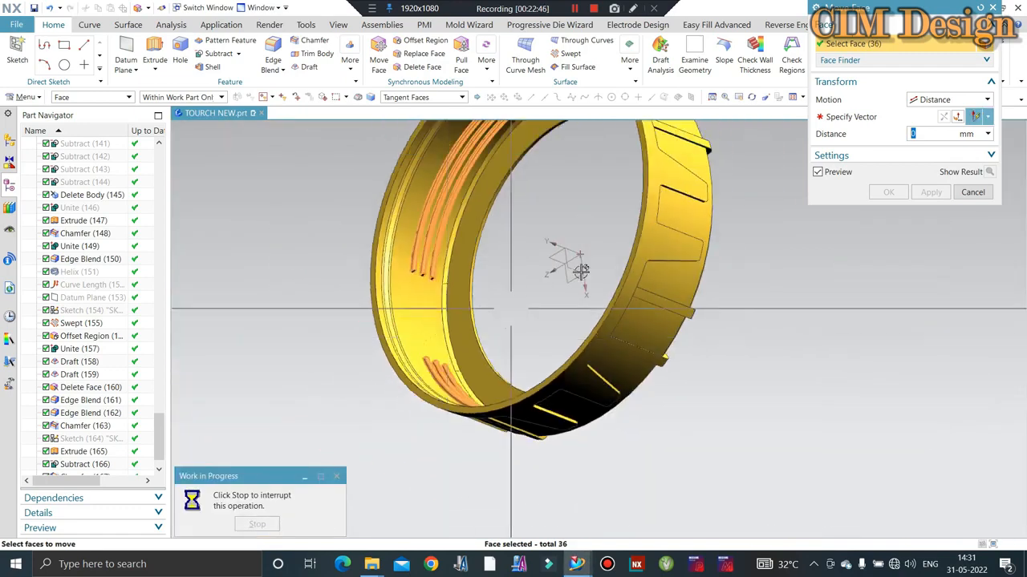
{"action": "middle_click", "coordinate": [574, 293]}
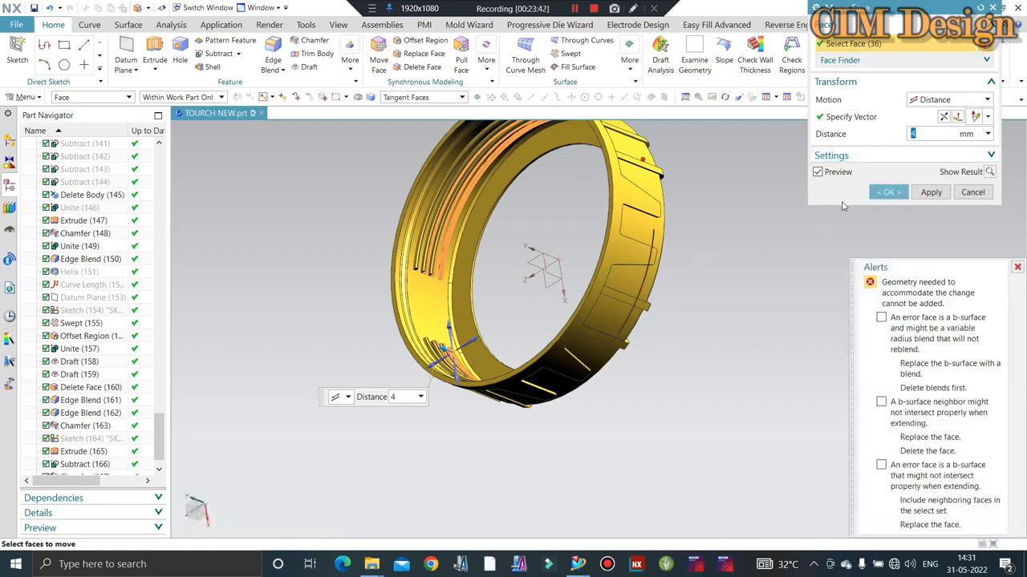
{"action": "type", "text": "5"}
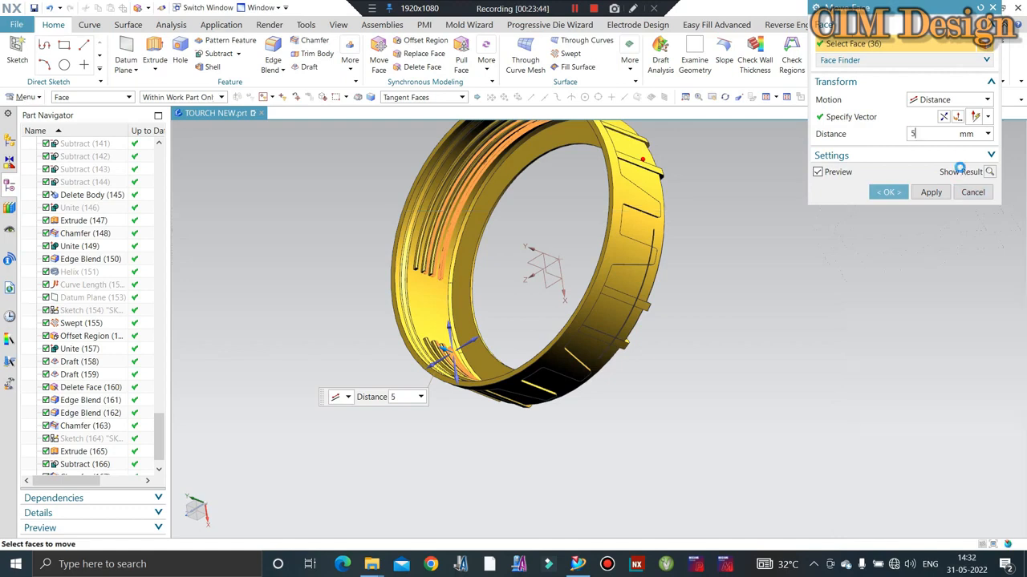
{"action": "left_click", "coordinate": [902, 192]}
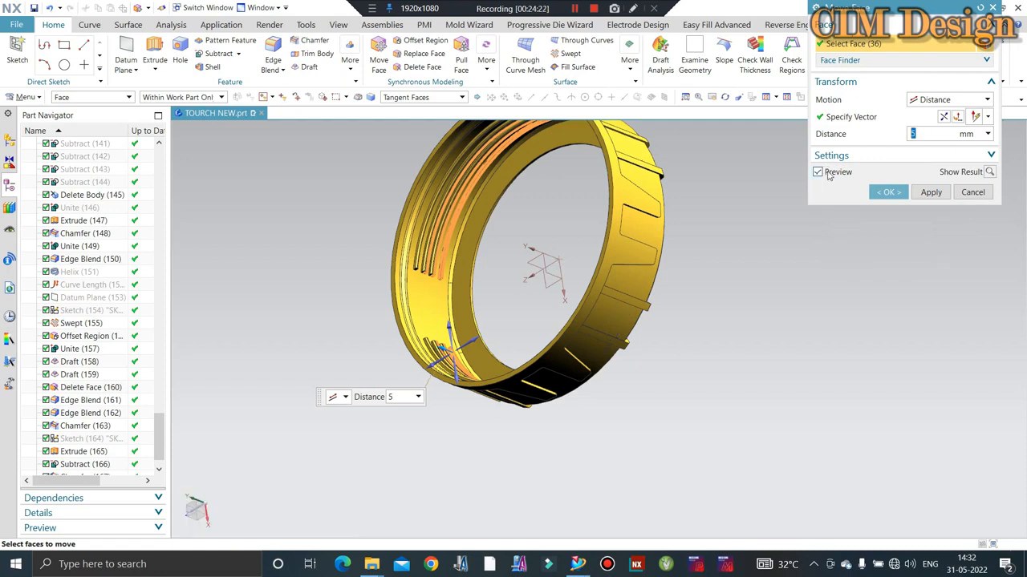
{"action": "left_click", "coordinate": [888, 193]}
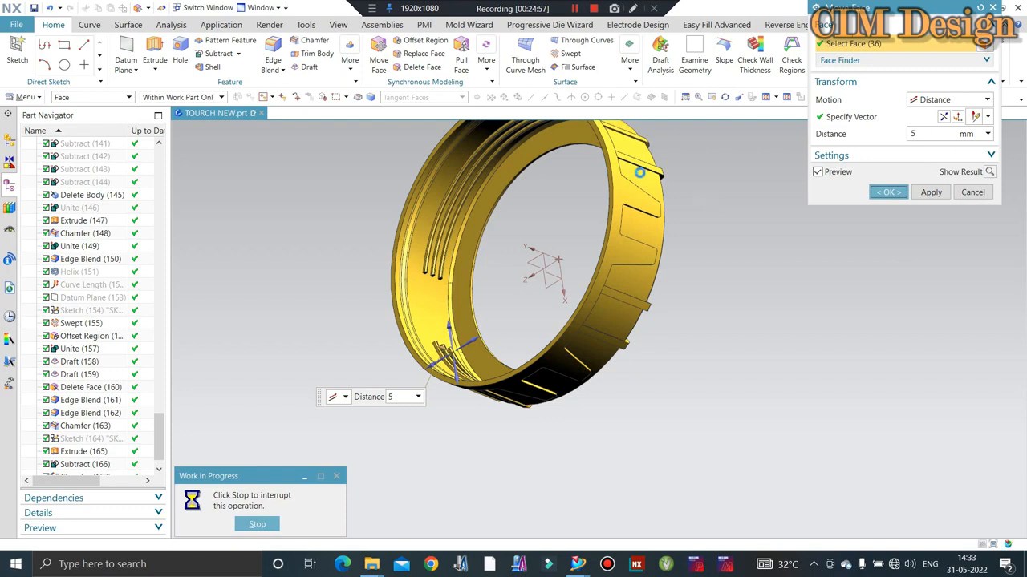
{"action": "left_click", "coordinate": [575, 8]}
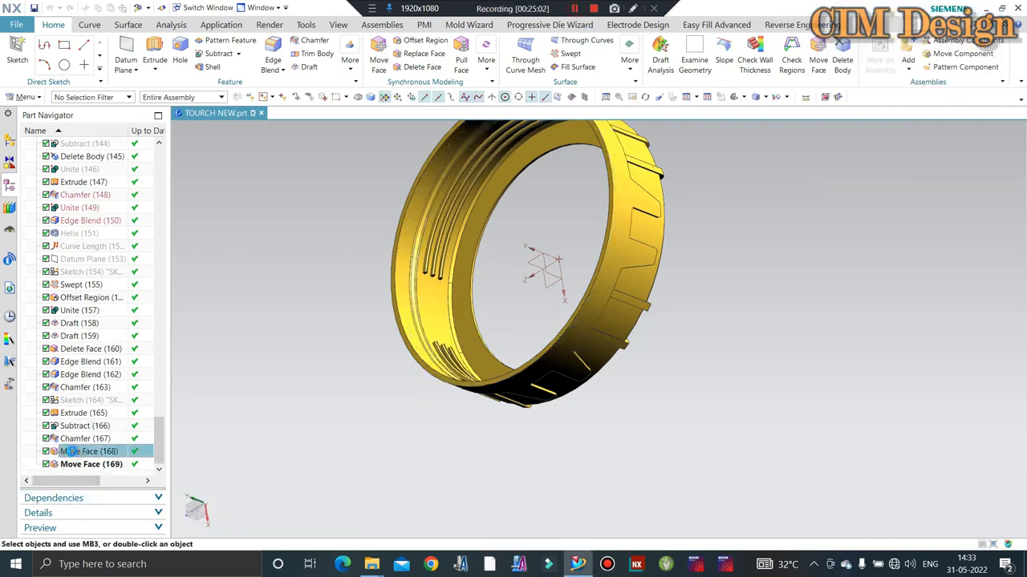
Step: Set the distance of the earlier shoulder face move to 4 mm
{"action": "double_click", "coordinate": [71, 451]}
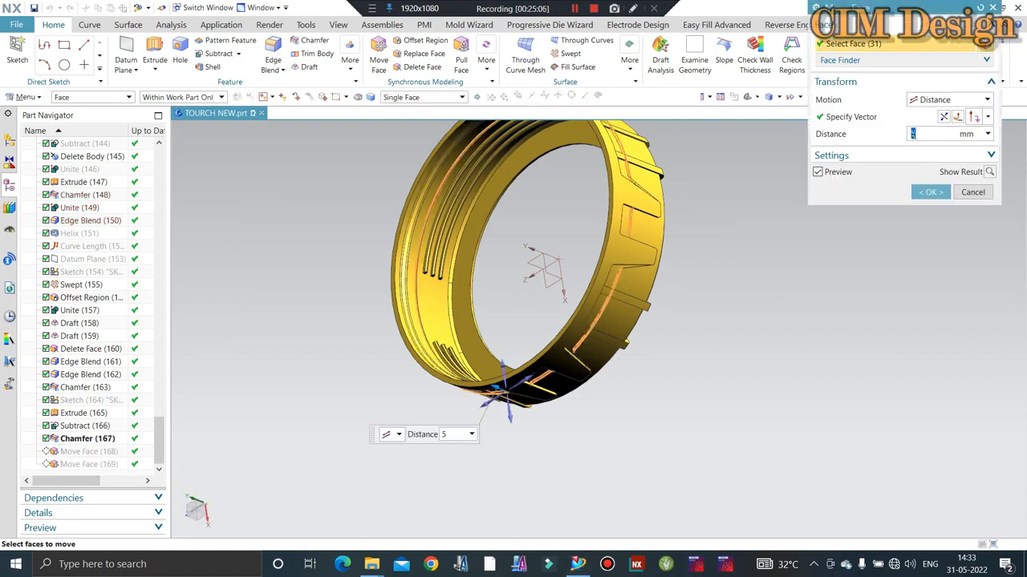
{"action": "type", "text": "4"}
{"action": "left_click", "coordinate": [931, 192]}
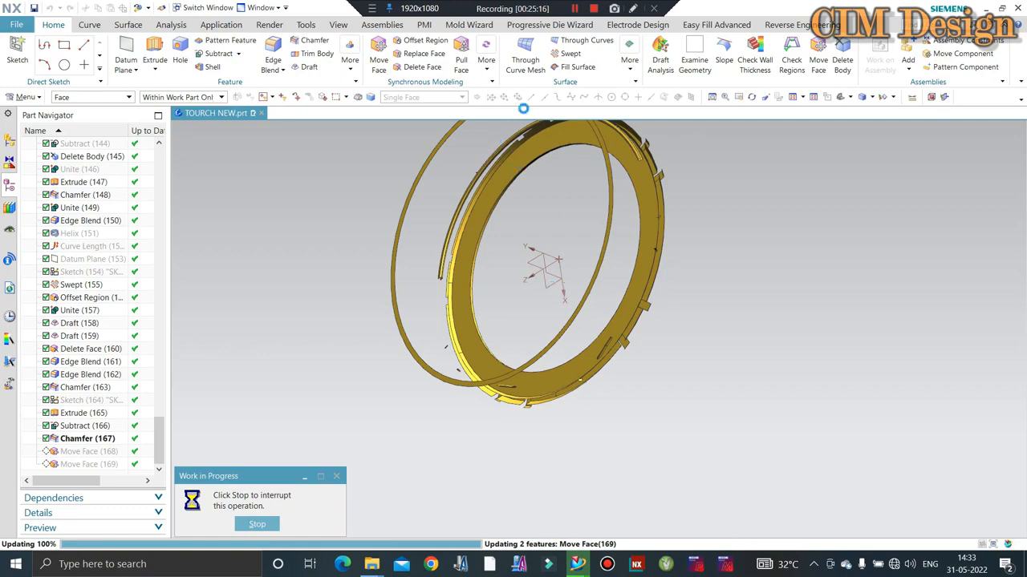
{"action": "middle_click_drag", "start_coordinate": [685, 185], "coordinate": [657, 275]}
{"action": "scroll", "coordinate": [319, 330], "scroll_direction": "up", "scroll_amount": 3}
{"action": "scroll", "coordinate": [318, 327], "scroll_direction": "down", "scroll_amount": 5}
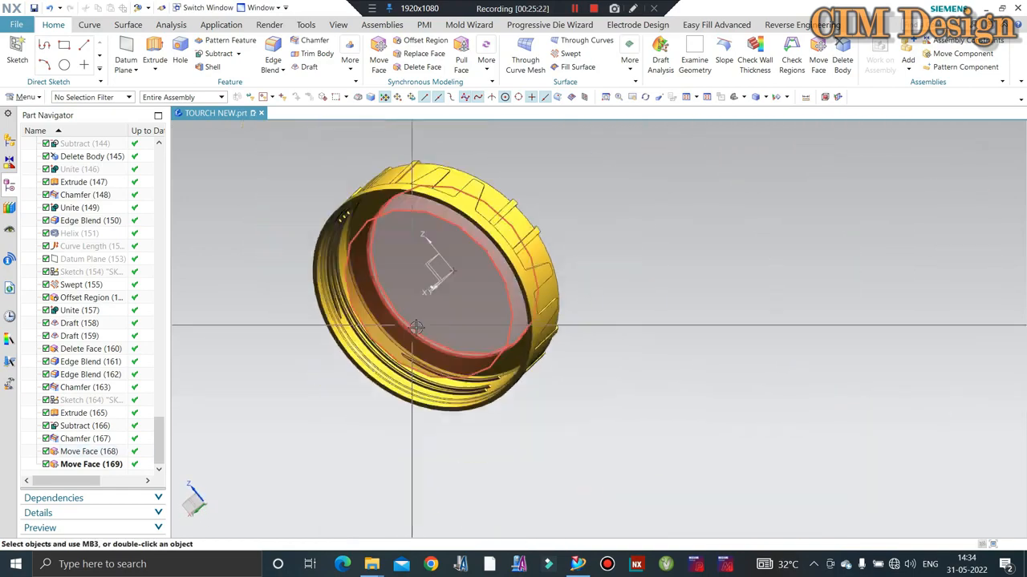
Step: Move the tangent faces of the thread line nearest the inner flange 5 mm along the axis toward the other threads
{"action": "middle_click_drag", "start_coordinate": [317, 326], "coordinate": [429, 360]}
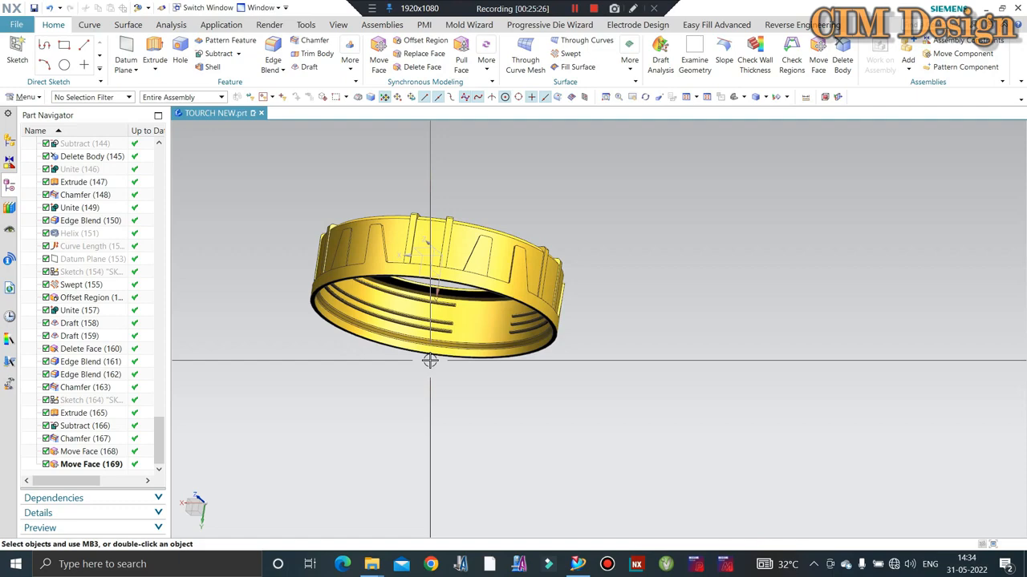
{"action": "middle_click_drag", "start_coordinate": [430, 360], "coordinate": [426, 273]}
{"action": "scroll", "coordinate": [426, 272], "scroll_direction": "up", "scroll_amount": 4}
{"action": "scroll", "coordinate": [291, 367], "scroll_direction": "up", "scroll_amount": 4}
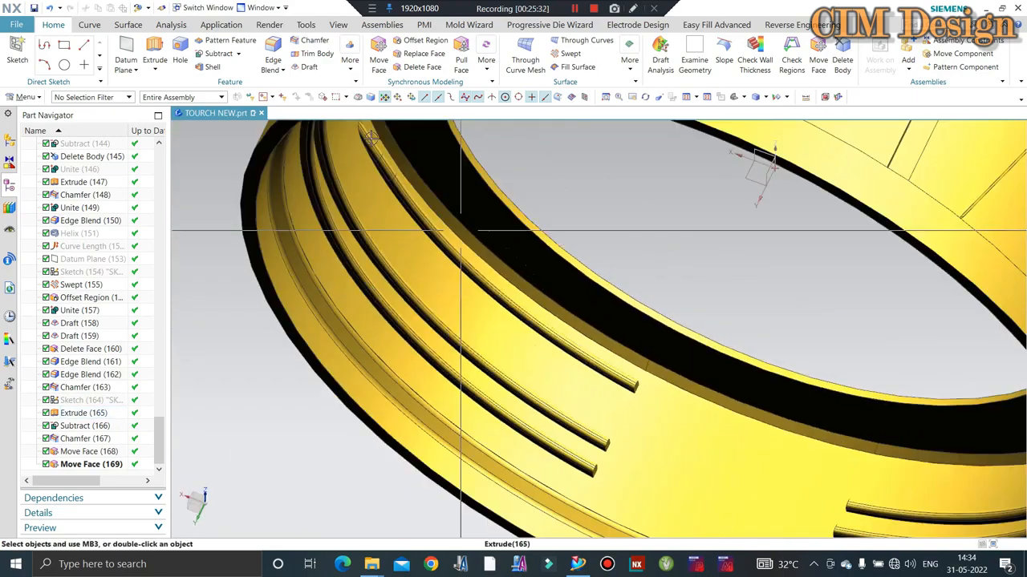
{"action": "left_click", "coordinate": [379, 60]}
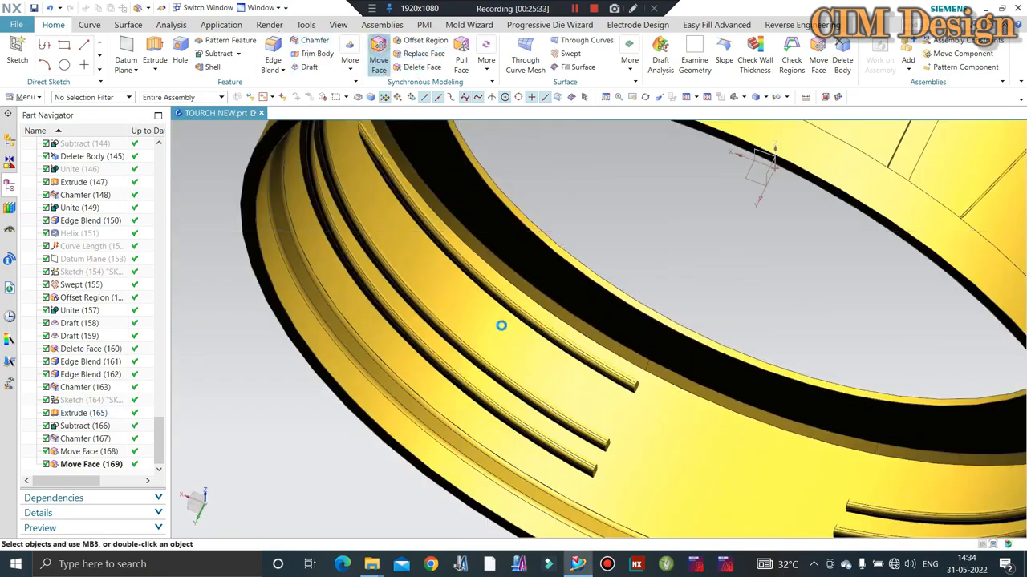
{"action": "scroll", "coordinate": [505, 298], "scroll_direction": "up", "scroll_amount": 4}
{"action": "left_click", "coordinate": [509, 301]}
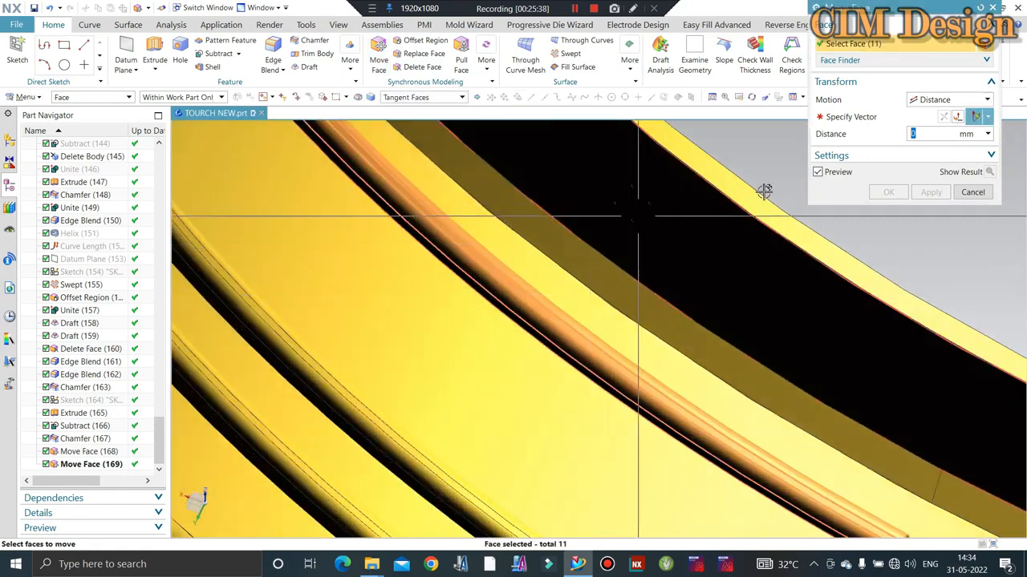
{"action": "left_click", "coordinate": [870, 118]}
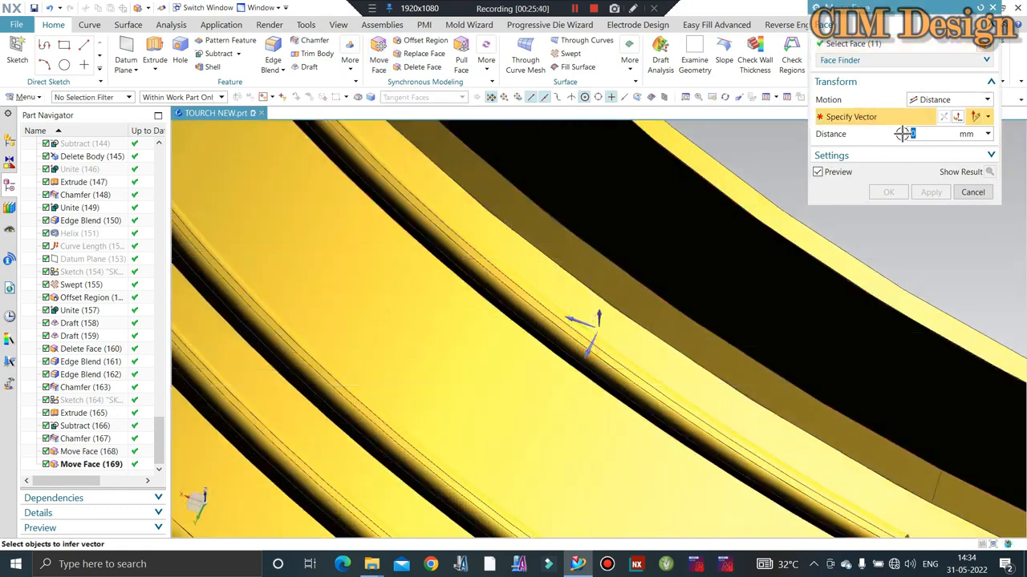
{"action": "type", "text": "5"}
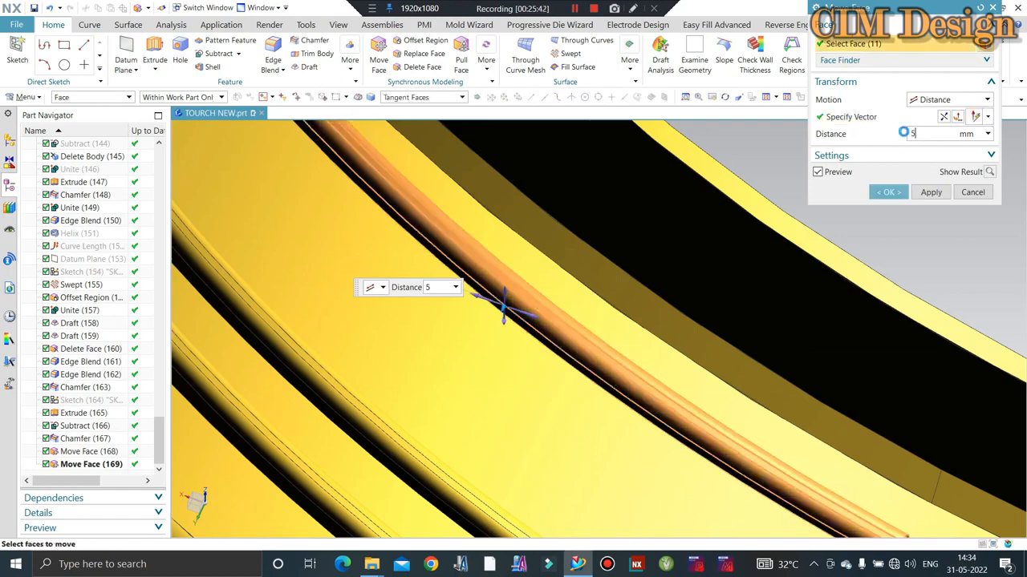
{"action": "middle_click", "coordinate": [760, 231]}
{"action": "scroll", "coordinate": [688, 243], "scroll_direction": "down", "scroll_amount": 5}
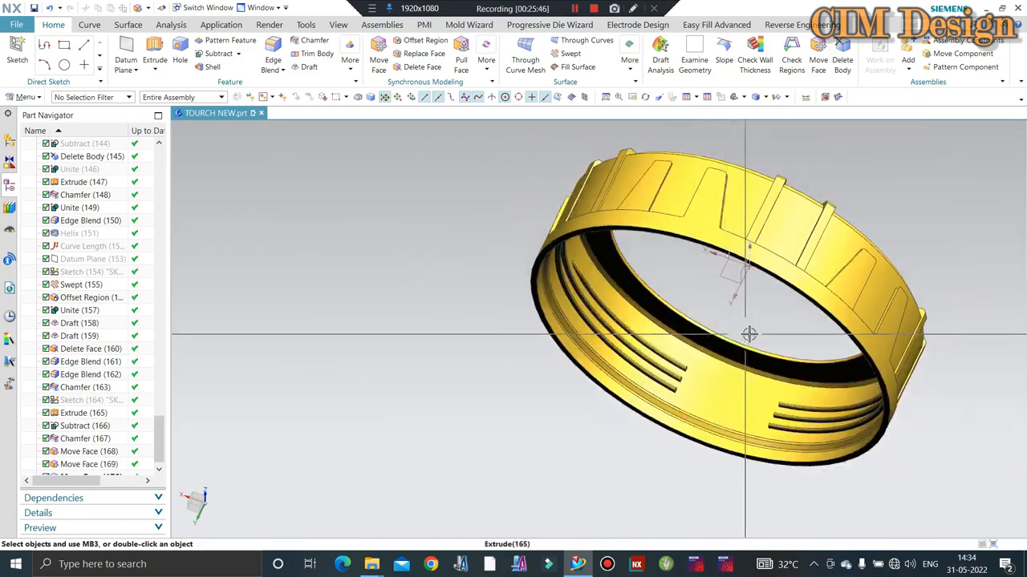
Step: Examine the ring's internal threads, inner flange and outer grip recesses from several angles
{"action": "middle_click_drag", "start_coordinate": [746, 337], "coordinate": [709, 215]}
{"action": "scroll", "coordinate": [738, 196], "scroll_direction": "up", "scroll_amount": 2}
{"action": "middle_click_drag", "start_coordinate": [752, 249], "coordinate": [841, 261]}
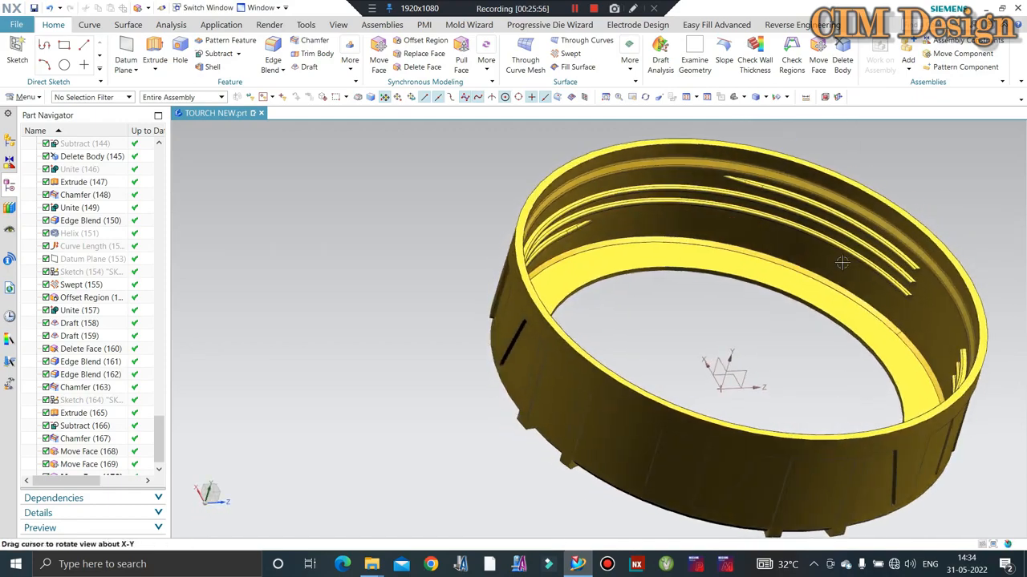
{"action": "scroll", "coordinate": [704, 230], "scroll_direction": "down", "scroll_amount": 3}
{"action": "scroll", "coordinate": [690, 241], "scroll_direction": "up", "scroll_amount": 3}
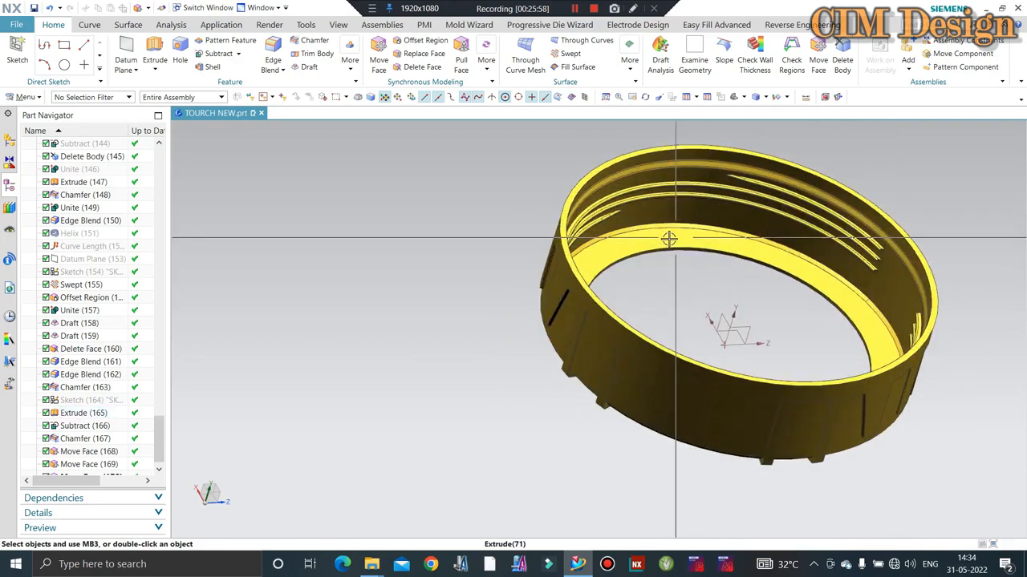
{"action": "middle_click_drag", "start_coordinate": [674, 238], "coordinate": [706, 263]}
{"action": "scroll", "coordinate": [666, 255], "scroll_direction": "down", "scroll_amount": 2}
{"action": "scroll", "coordinate": [752, 282], "scroll_direction": "up", "scroll_amount": 3}
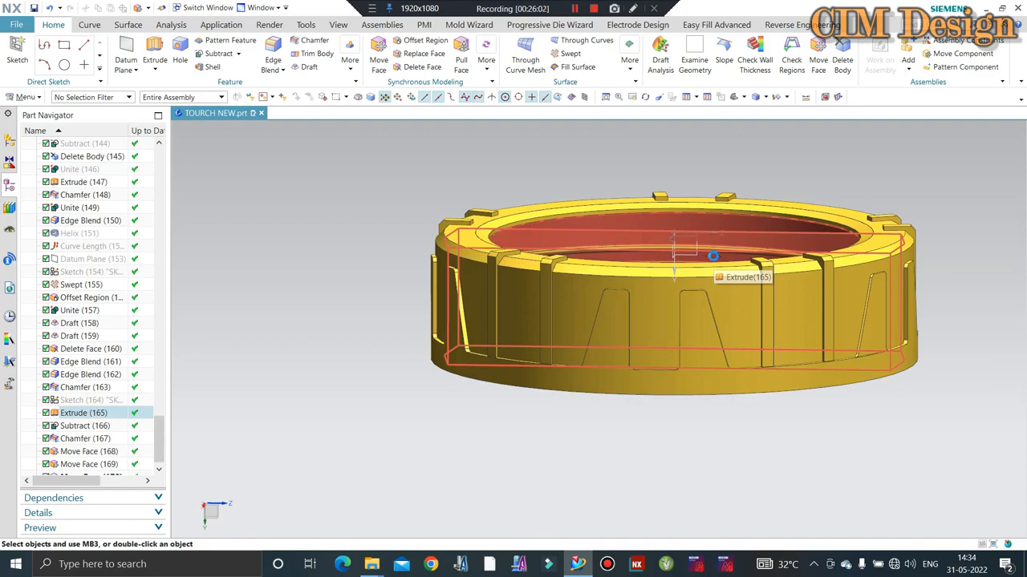
Step: Show the hidden torch body together with the ring
{"action": "key", "text": "ctrl+shift+k"}
{"action": "left_click", "coordinate": [581, 325]}
{"action": "middle_click", "coordinate": [581, 325]}
{"action": "middle_click_drag", "start_coordinate": [581, 325], "coordinate": [665, 255]}
Step: Edit the object display of the yellow ring and set its translucency to 50
{"action": "left_click", "coordinate": [714, 267]}
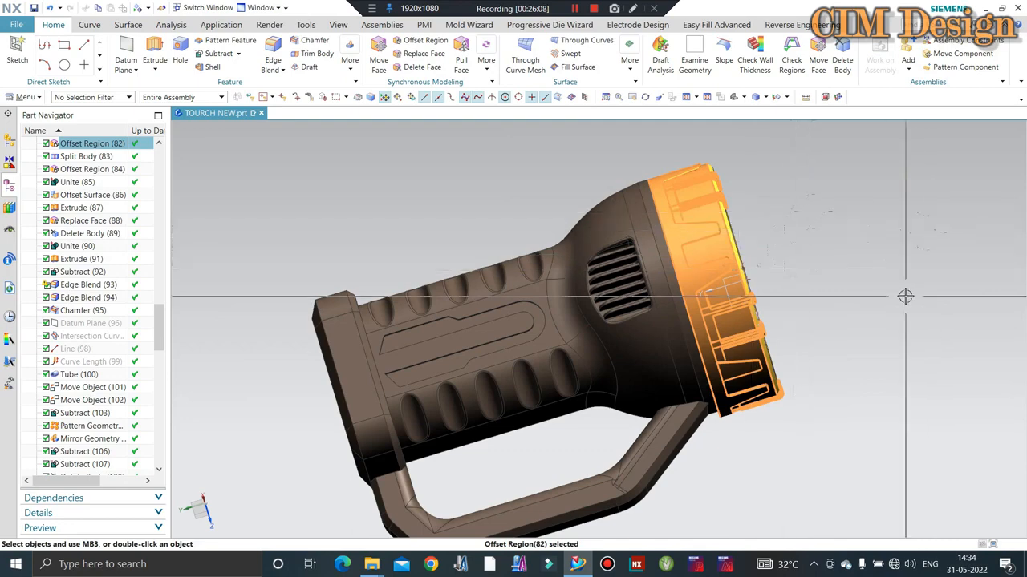
{"action": "key", "text": "ctrl+j"}
{"action": "left_click", "coordinate": [888, 353]}
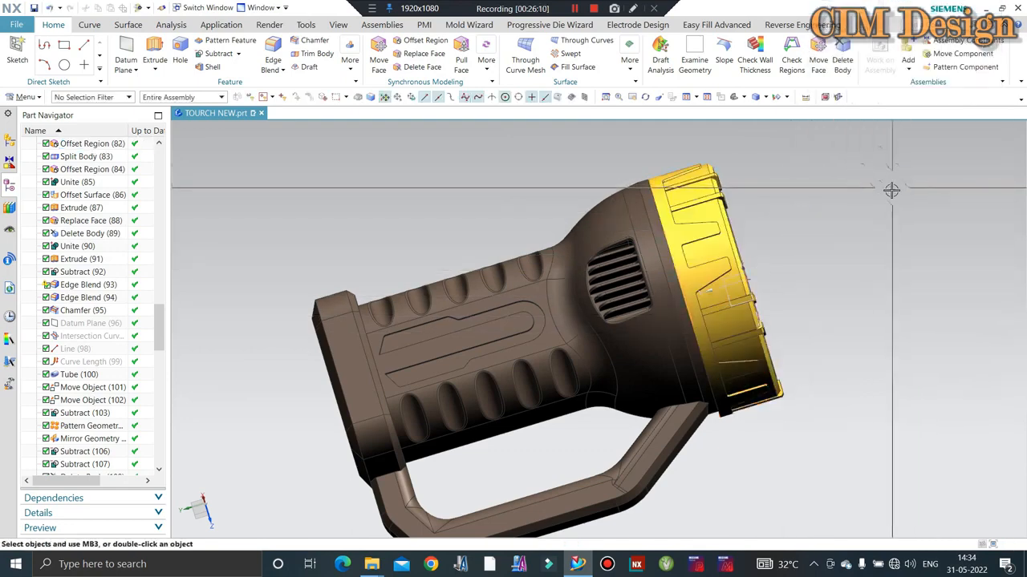
{"action": "key", "text": "ctrl+j"}
{"action": "left_click", "coordinate": [731, 230]}
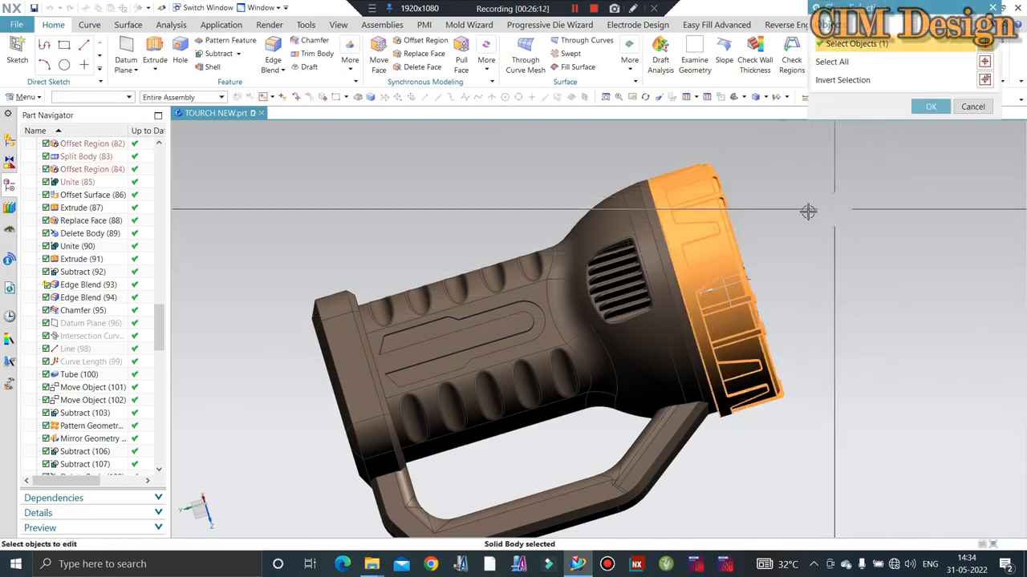
{"action": "middle_click", "coordinate": [811, 207]}
{"action": "triple_click", "coordinate": [920, 178]}
{"action": "double_click", "coordinate": [922, 180]}
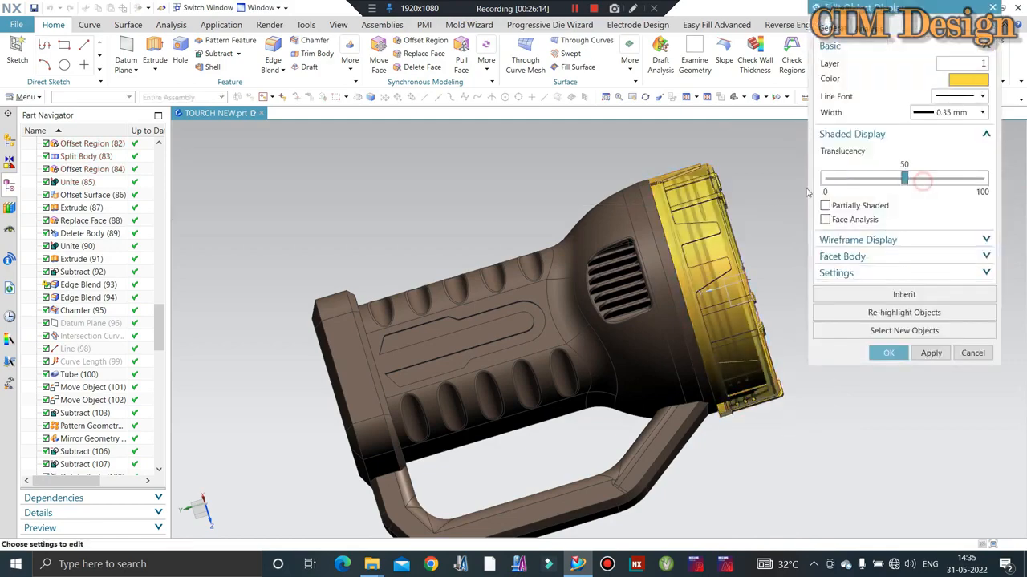
{"action": "middle_click", "coordinate": [922, 181]}
Step: Check the translucent ring's seating on the torch head in side view and hide the ring body
{"action": "scroll", "coordinate": [792, 172], "scroll_direction": "down", "scroll_amount": 1}
{"action": "scroll", "coordinate": [714, 198], "scroll_direction": "up", "scroll_amount": 4}
{"action": "middle_click_drag", "start_coordinate": [719, 188], "coordinate": [745, 170]}
{"action": "key", "text": "F8"}
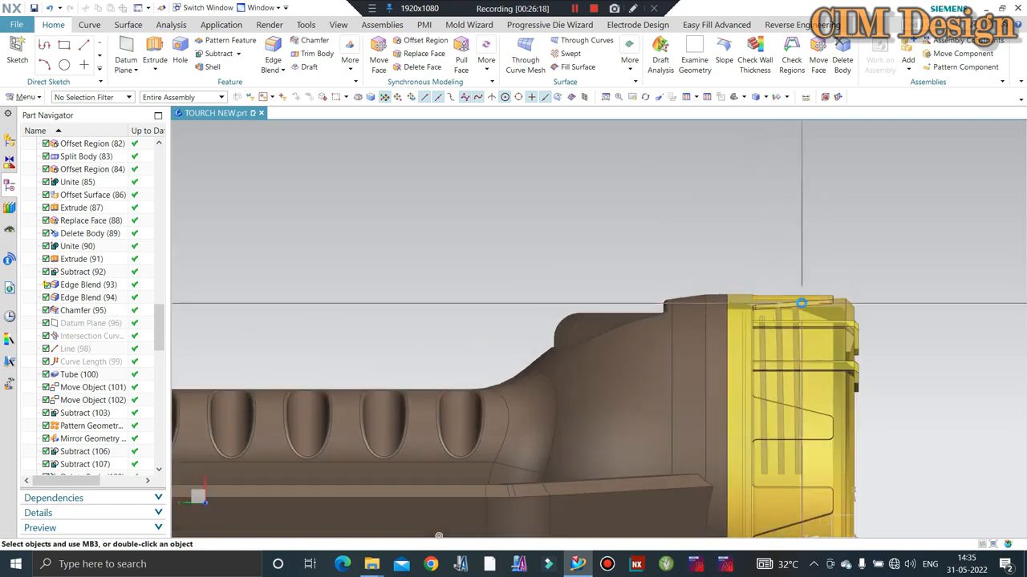
{"action": "left_click", "coordinate": [806, 410]}
{"action": "key", "text": "ctrl+b"}
{"action": "scroll", "coordinate": [805, 290], "scroll_direction": "down", "scroll_amount": 2}
{"action": "scroll", "coordinate": [805, 292], "scroll_direction": "up", "scroll_amount": 1}
{"action": "middle_click_drag", "start_coordinate": [803, 293], "coordinate": [800, 156]}
{"action": "scroll", "coordinate": [800, 250], "scroll_direction": "up", "scroll_amount": 3}
{"action": "key", "text": "F8"}
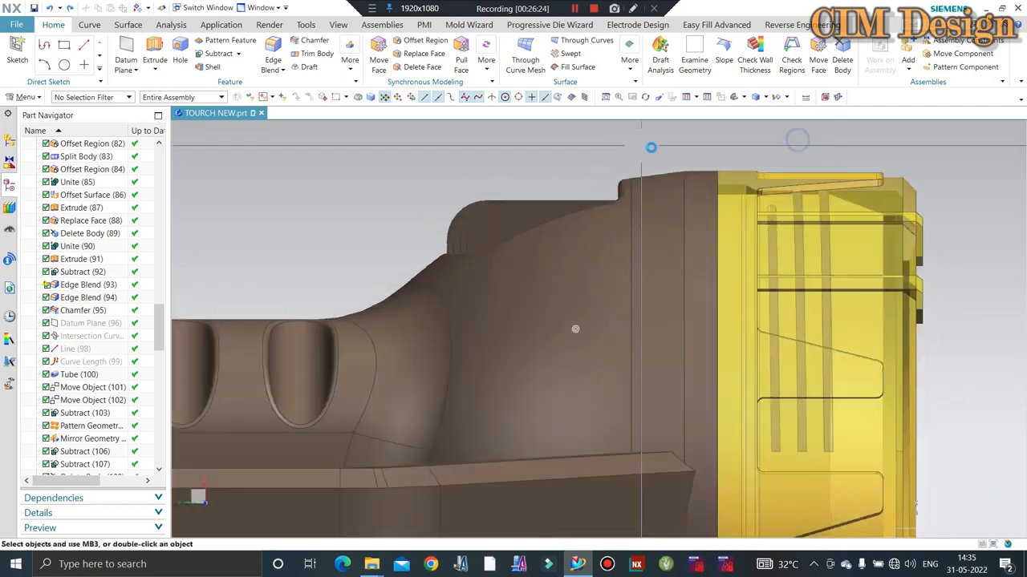
{"action": "scroll", "coordinate": [818, 188], "scroll_direction": "up", "scroll_amount": 4}
{"action": "scroll", "coordinate": [846, 191], "scroll_direction": "down", "scroll_amount": 4}
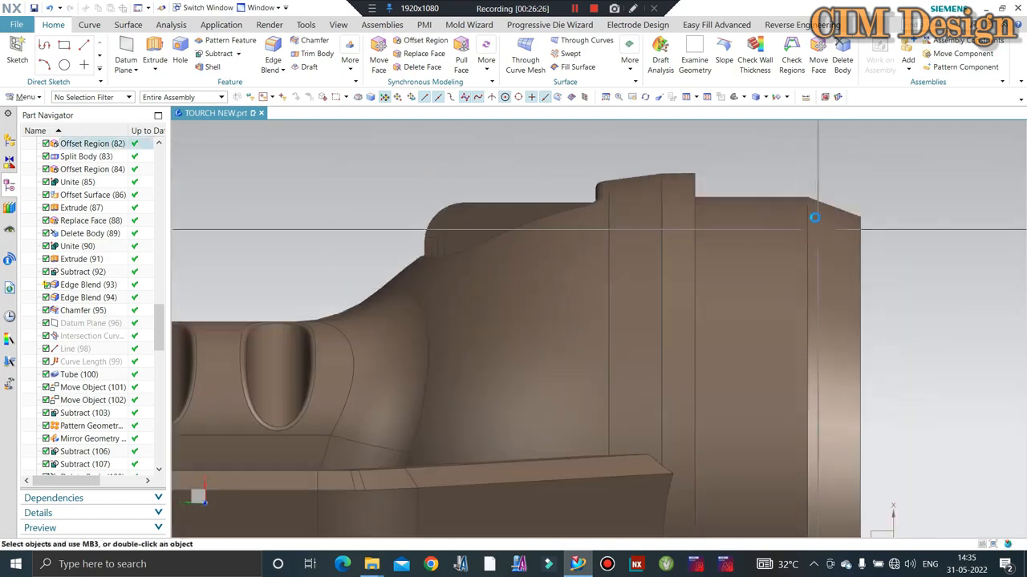
Step: Examine the torch body's head collar and the shoulder below it from several angles
{"action": "scroll", "coordinate": [674, 206], "scroll_direction": "down", "scroll_amount": 3}
{"action": "middle_click_drag", "start_coordinate": [674, 206], "coordinate": [675, 206]}
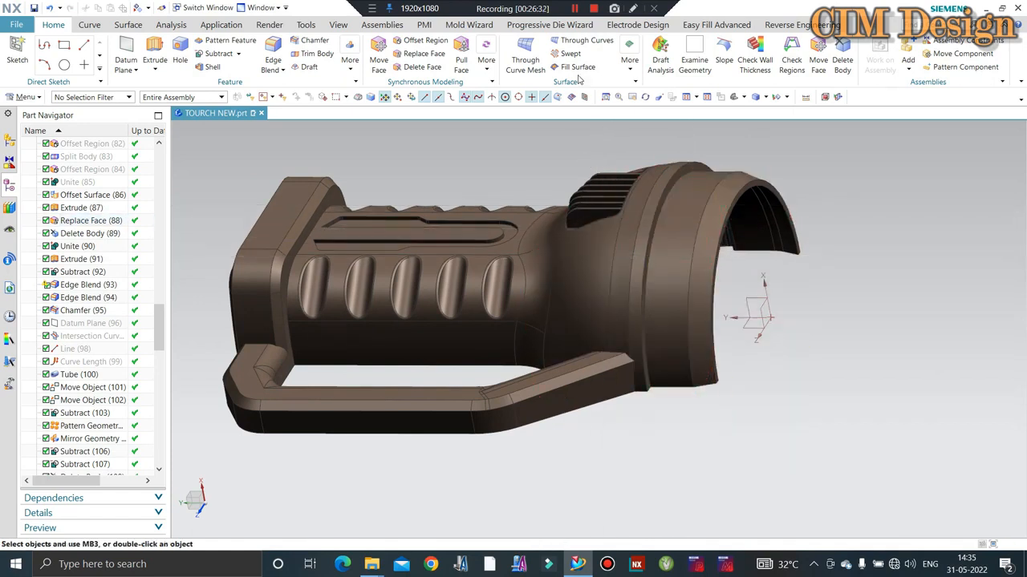
{"action": "left_click", "coordinate": [575, 8]}
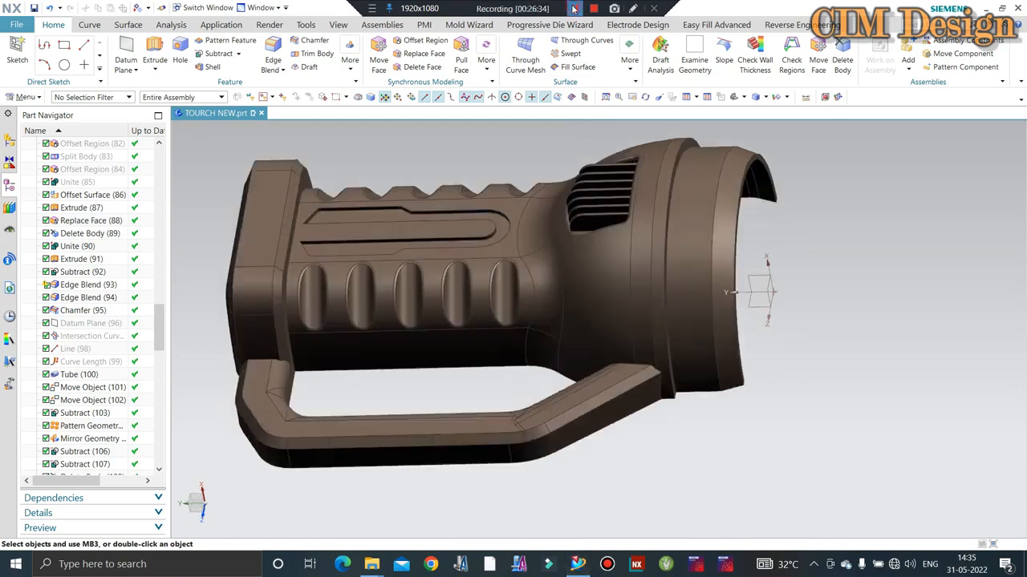
{"action": "middle_click_drag", "start_coordinate": [762, 240], "coordinate": [788, 232]}
{"action": "middle_click_drag", "start_coordinate": [849, 243], "coordinate": [717, 201]}
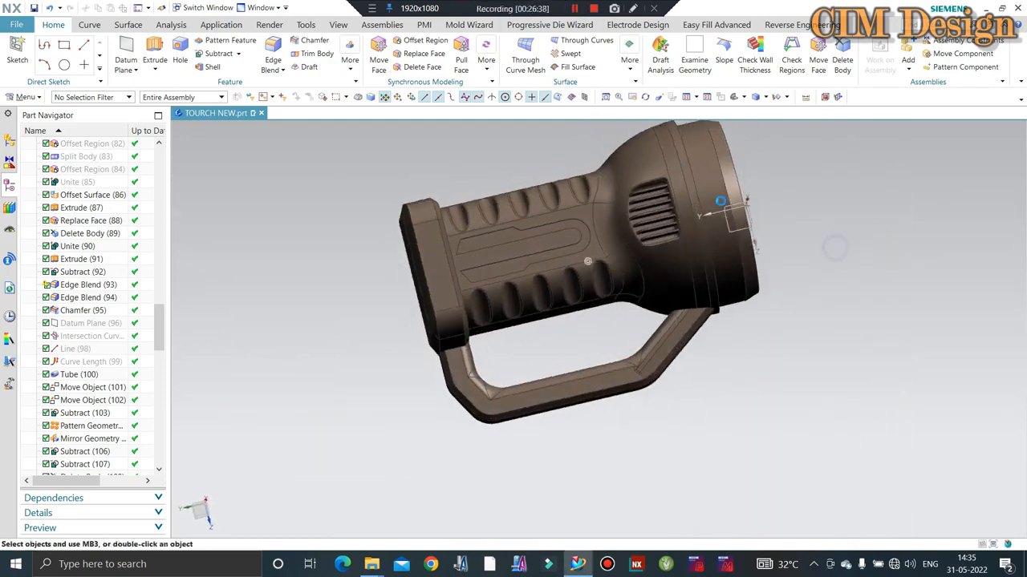
{"action": "scroll", "coordinate": [717, 241], "scroll_direction": "up", "scroll_amount": 5}
{"action": "scroll", "coordinate": [791, 286], "scroll_direction": "down", "scroll_amount": 5}
{"action": "middle_click_drag", "start_coordinate": [790, 287], "coordinate": [768, 291]}
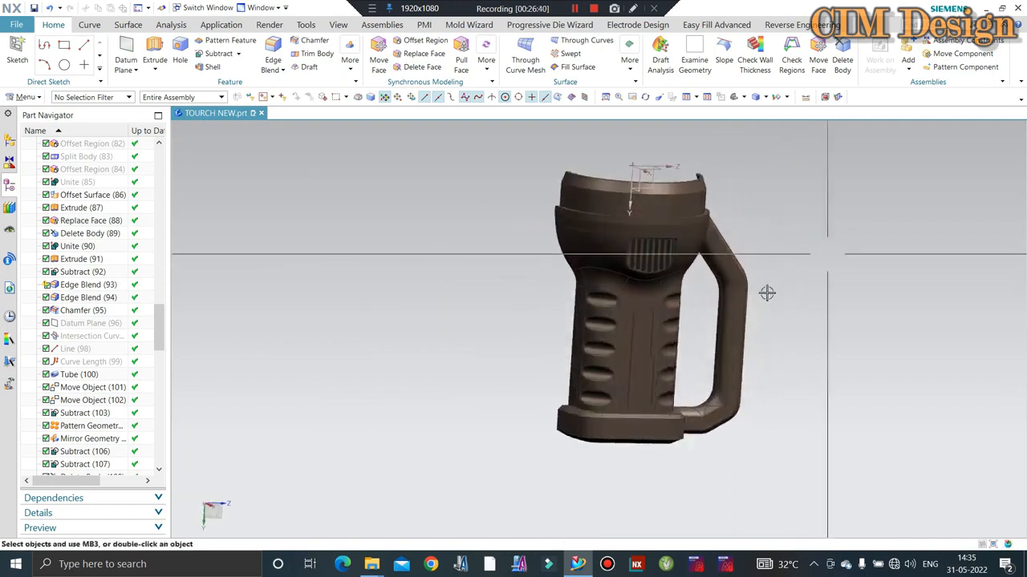
{"action": "scroll", "coordinate": [747, 225], "scroll_direction": "down", "scroll_amount": 3}
{"action": "middle_click_drag", "start_coordinate": [747, 224], "coordinate": [813, 264]}
{"action": "scroll", "coordinate": [713, 241], "scroll_direction": "up", "scroll_amount": 4}
{"action": "scroll", "coordinate": [813, 264], "scroll_direction": "up", "scroll_amount": 2}
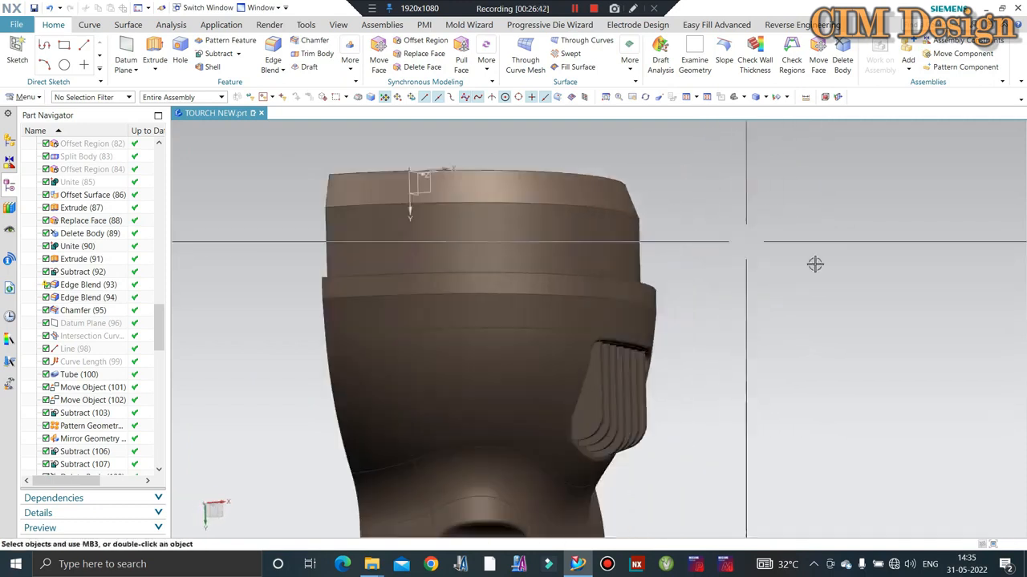
{"action": "scroll", "coordinate": [679, 238], "scroll_direction": "up", "scroll_amount": 2}
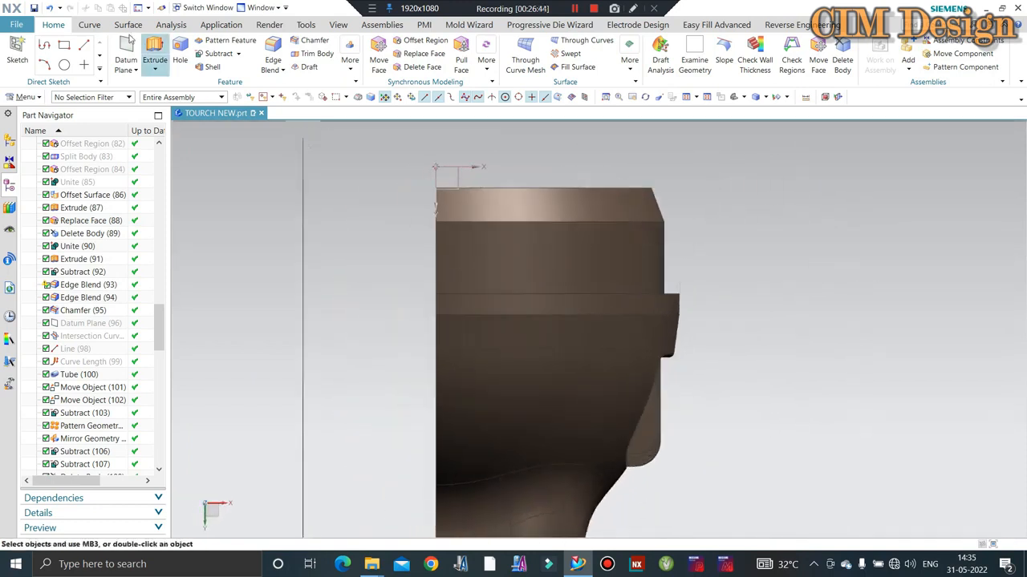
Step: Inspect the radius of the collar's cylindrical outer face with a dynamic geometric properties analysis
{"action": "left_click", "coordinate": [89, 25]}
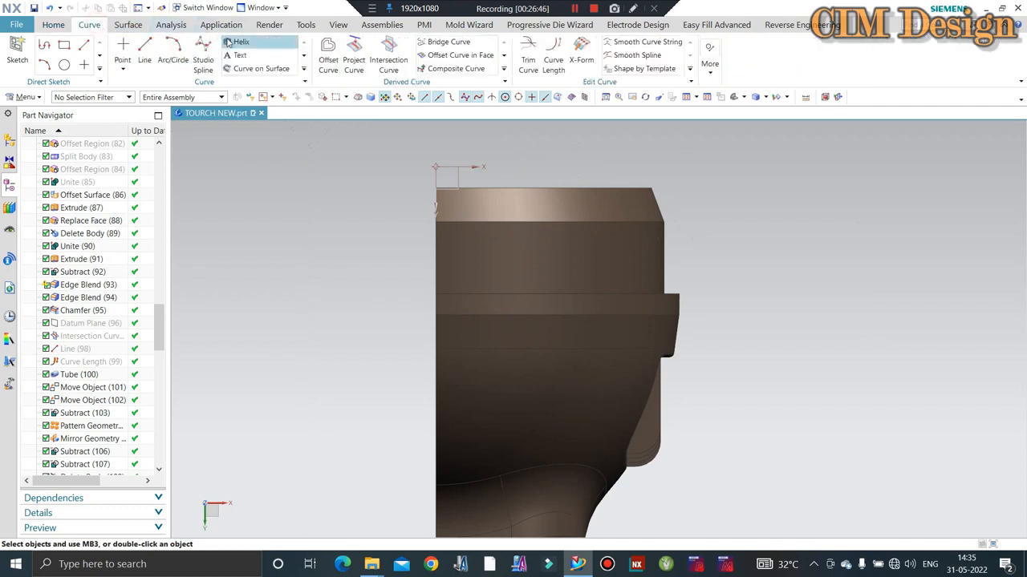
{"action": "mouse_move", "coordinate": [618, 247]}
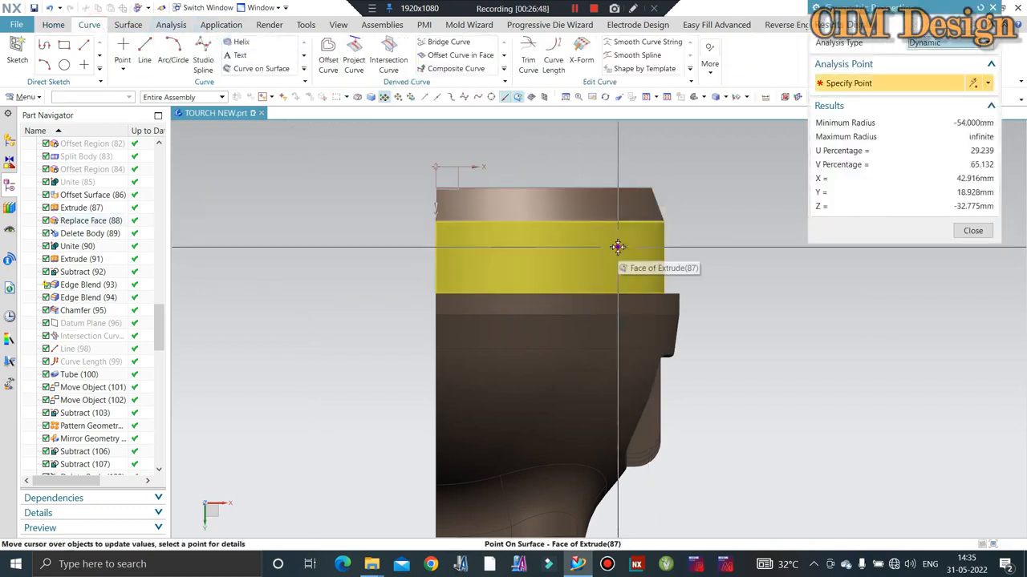
{"action": "left_click", "coordinate": [973, 230]}
{"action": "scroll", "coordinate": [805, 273], "scroll_direction": "down", "scroll_amount": 2}
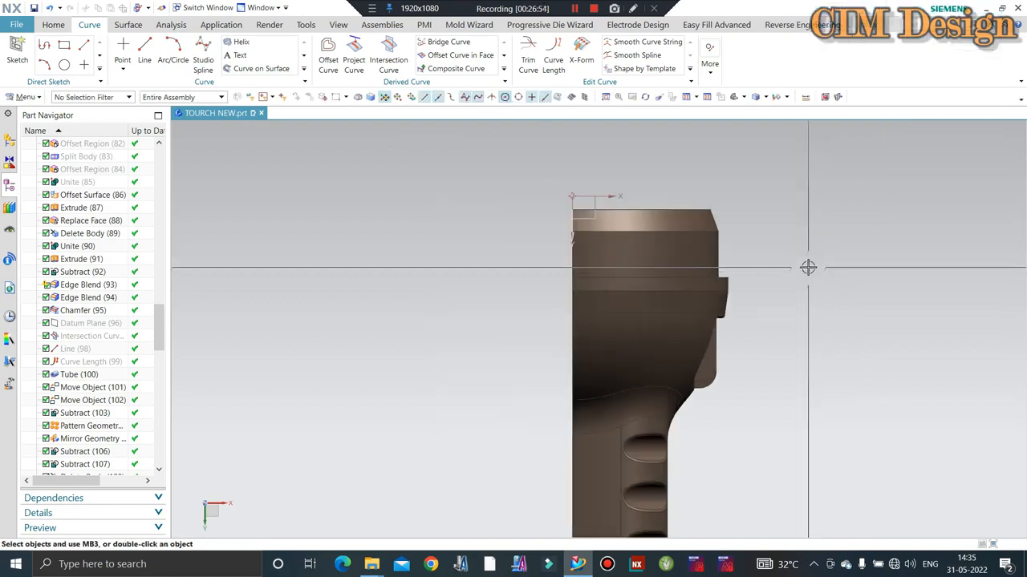
Step: Show the hidden ring on the torch head again
{"action": "key", "text": "ctrl+shift+k"}
{"action": "left_click", "coordinate": [707, 238]}
{"action": "middle_click", "coordinate": [725, 250]}
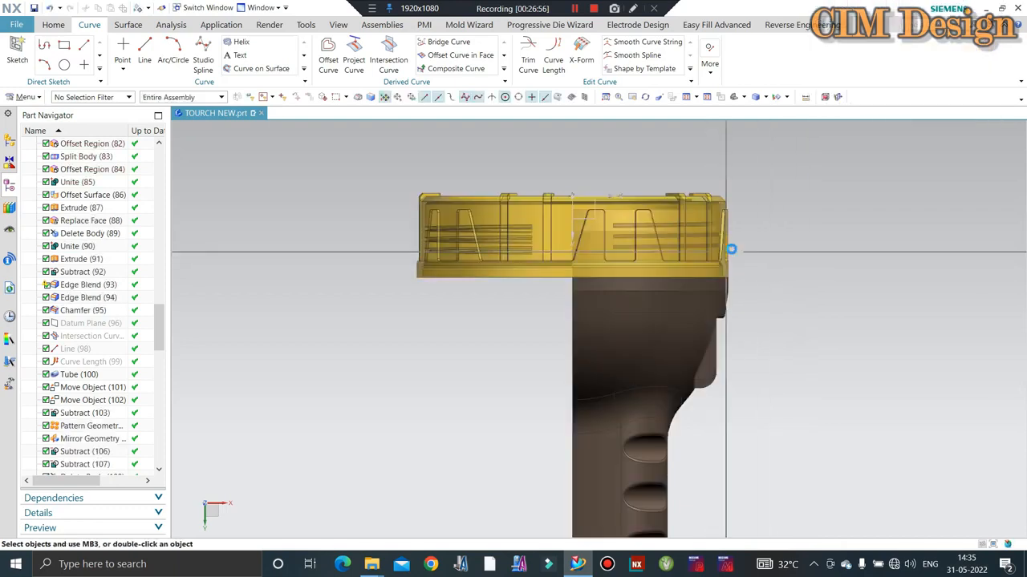
Step: Examine the fit of the ring's threads against the collar wall in an X-plane section view, and discard the section
{"action": "scroll", "coordinate": [718, 219], "scroll_direction": "down", "scroll_amount": 1}
{"action": "scroll", "coordinate": [703, 218], "scroll_direction": "up", "scroll_amount": 2}
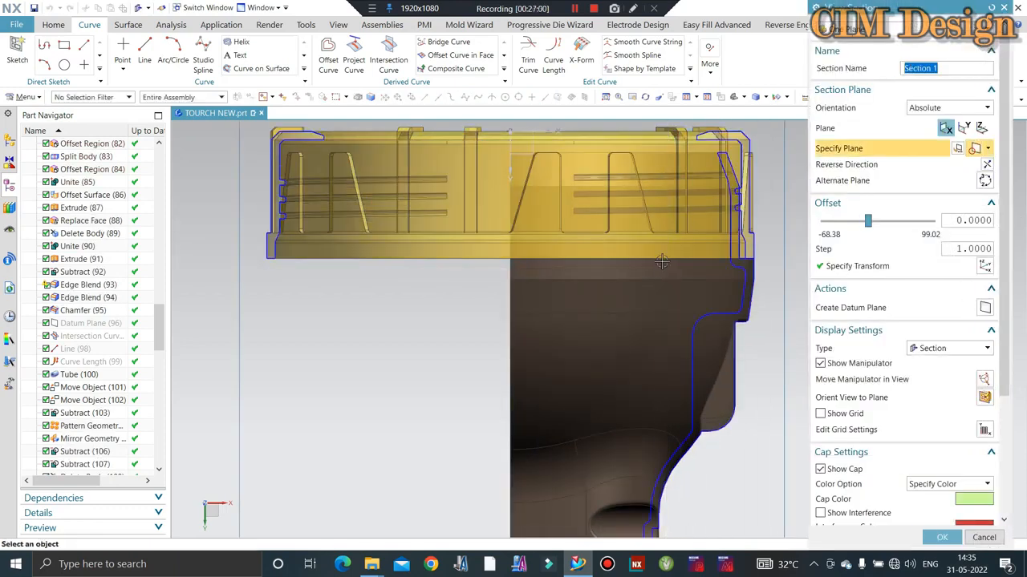
{"action": "middle_click_drag", "start_coordinate": [806, 218], "coordinate": [352, 213]}
{"action": "scroll", "coordinate": [476, 182], "scroll_direction": "up", "scroll_amount": 5}
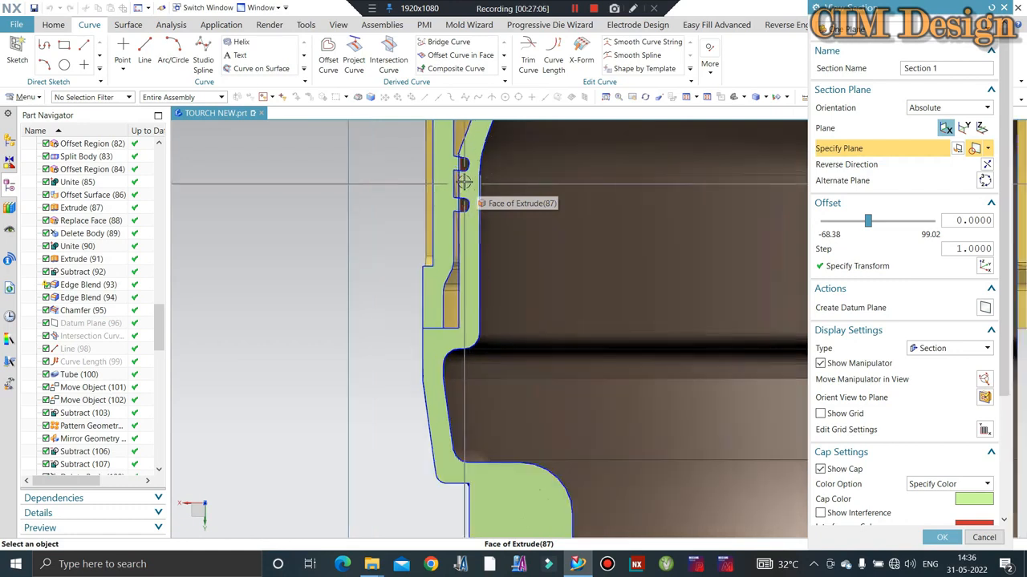
{"action": "scroll", "coordinate": [469, 180], "scroll_direction": "up", "scroll_amount": 3}
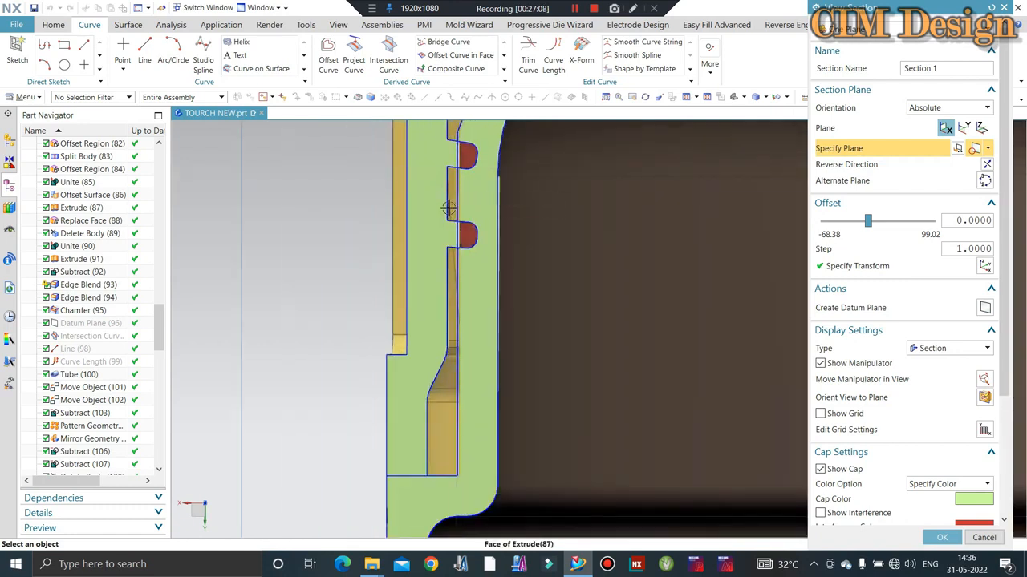
{"action": "middle_click_drag", "start_coordinate": [448, 208], "coordinate": [457, 193]}
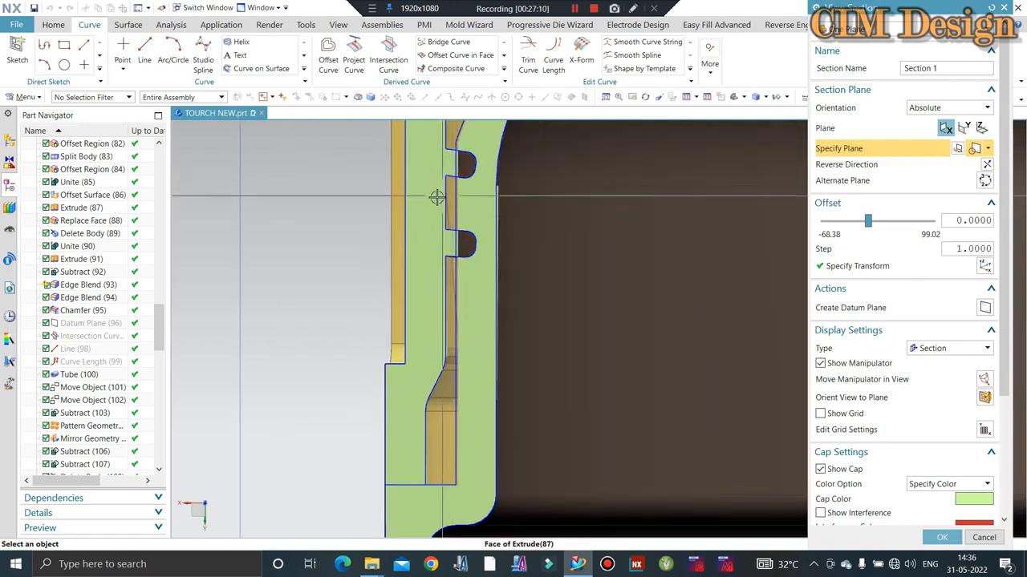
{"action": "scroll", "coordinate": [435, 198], "scroll_direction": "down", "scroll_amount": 5}
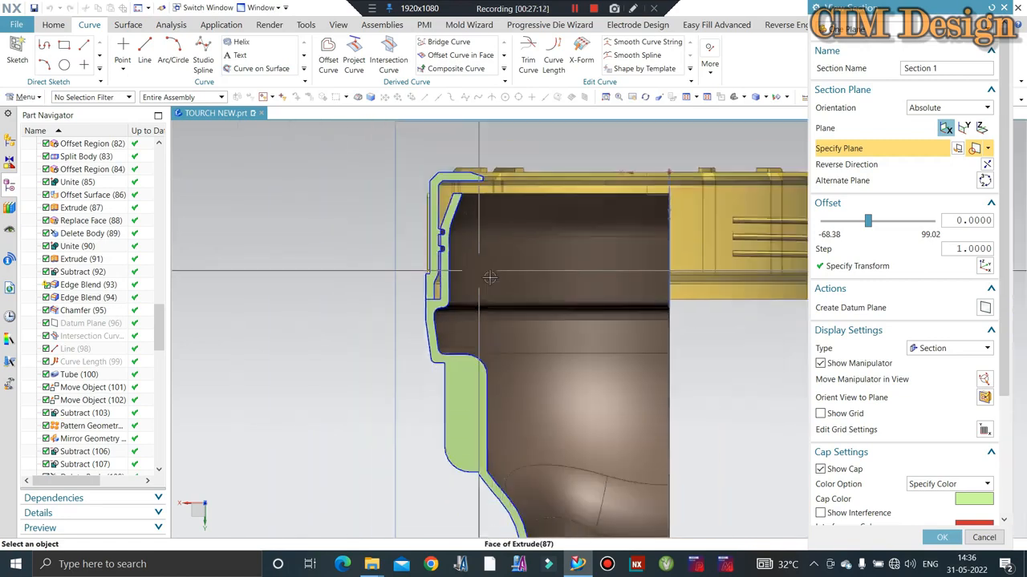
{"action": "middle_click_drag", "start_coordinate": [489, 276], "coordinate": [612, 267]}
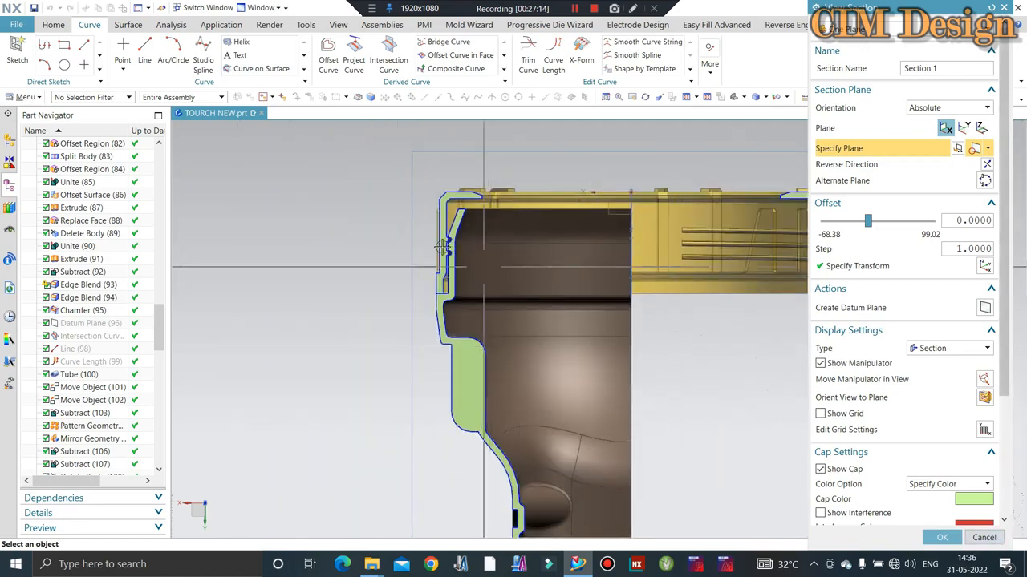
{"action": "scroll", "coordinate": [462, 255], "scroll_direction": "up", "scroll_amount": 4}
{"action": "key", "text": "Escape"}
{"action": "scroll", "coordinate": [438, 218], "scroll_direction": "down", "scroll_amount": 2}
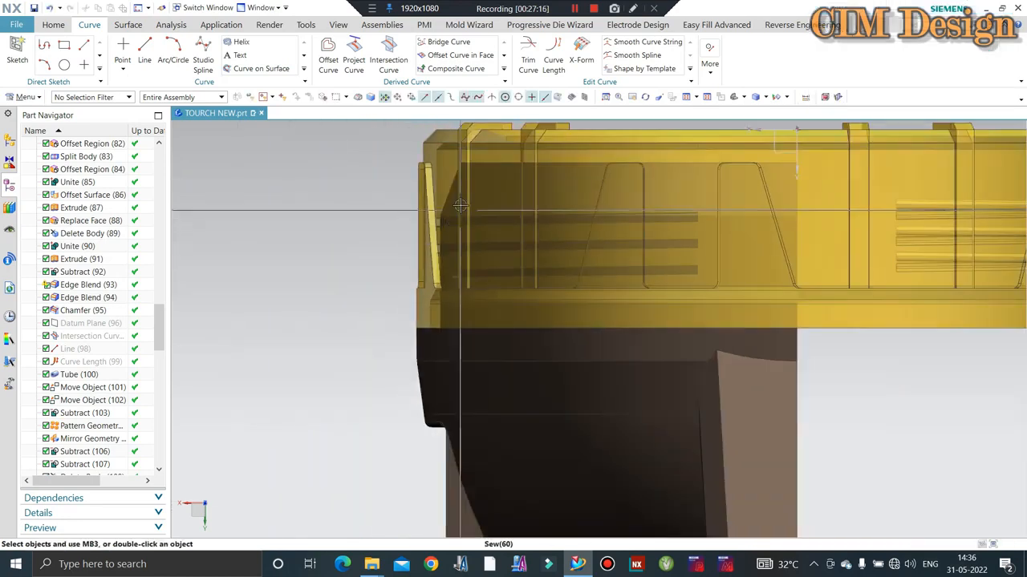
Step: Hide the ring body again to expose the torch head's collar
{"action": "left_click", "coordinate": [437, 207]}
{"action": "key", "text": "ctrl+b"}
{"action": "scroll", "coordinate": [443, 246], "scroll_direction": "down", "scroll_amount": 2}
{"action": "middle_click_drag", "start_coordinate": [453, 239], "coordinate": [392, 144]}
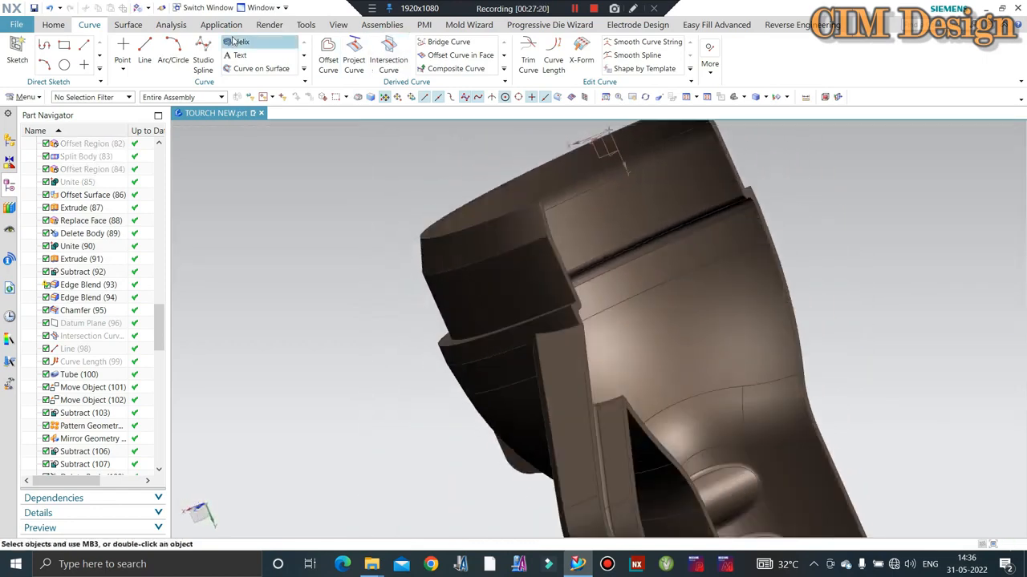
Step: Offset the inner cylindrical face of the torch head's collar by 1 mm with Offset Region
{"action": "left_click", "coordinate": [126, 25]}
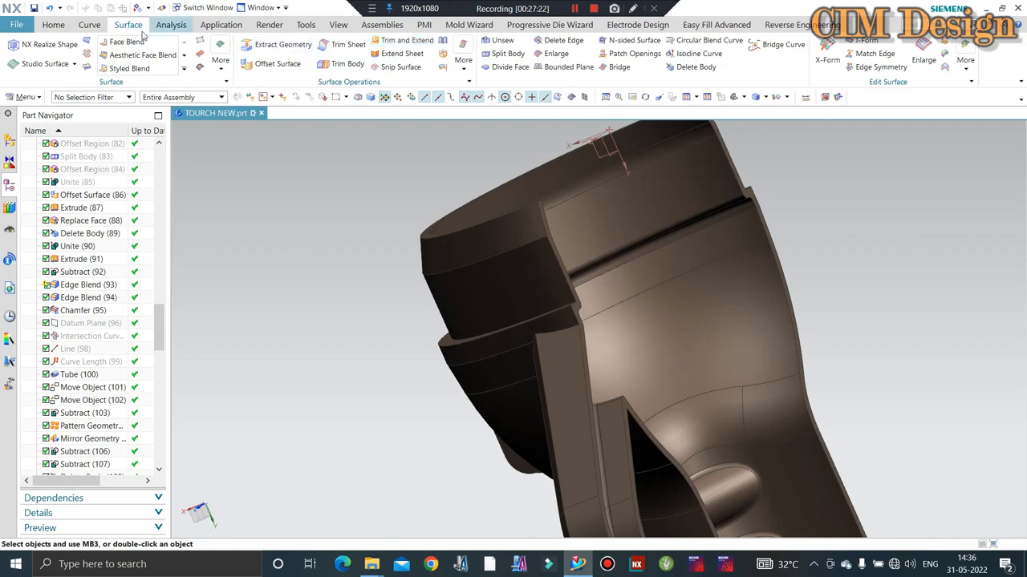
{"action": "left_click", "coordinate": [48, 27]}
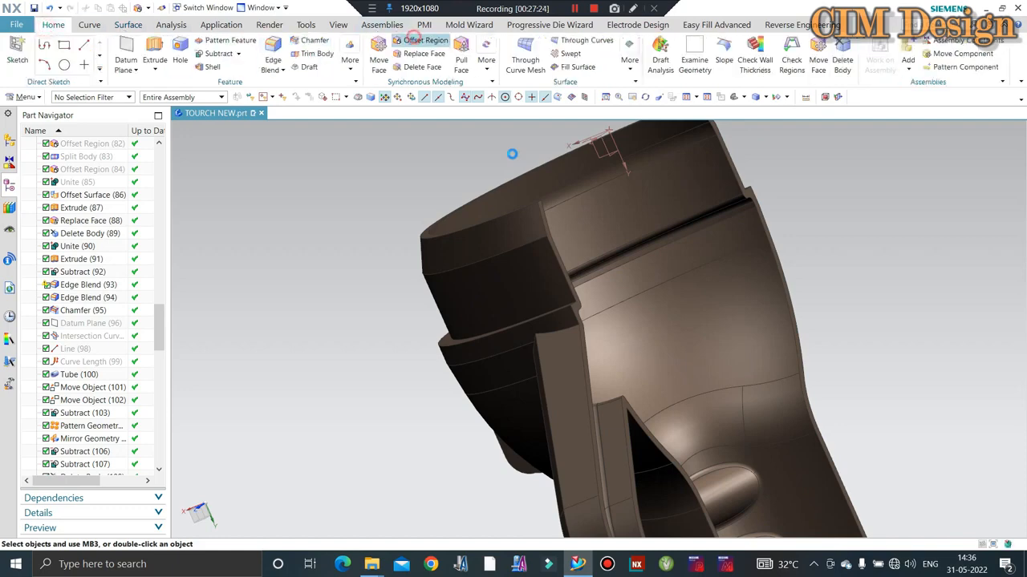
{"action": "middle_click_drag", "start_coordinate": [517, 161], "coordinate": [693, 247]}
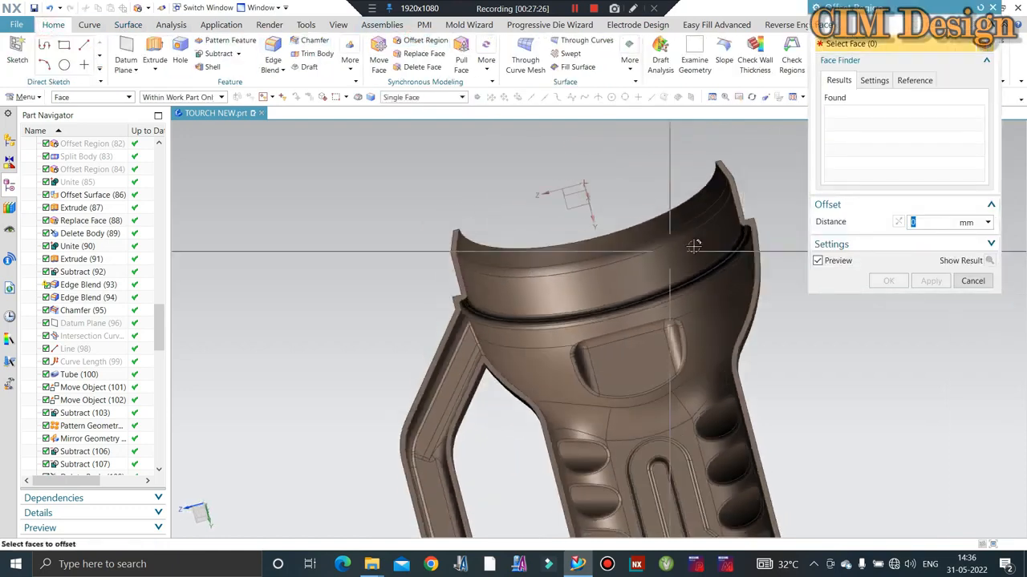
{"action": "scroll", "coordinate": [742, 231], "scroll_direction": "up", "scroll_amount": 7}
{"action": "left_click", "coordinate": [665, 193]}
{"action": "scroll", "coordinate": [806, 346], "scroll_direction": "down", "scroll_amount": 3}
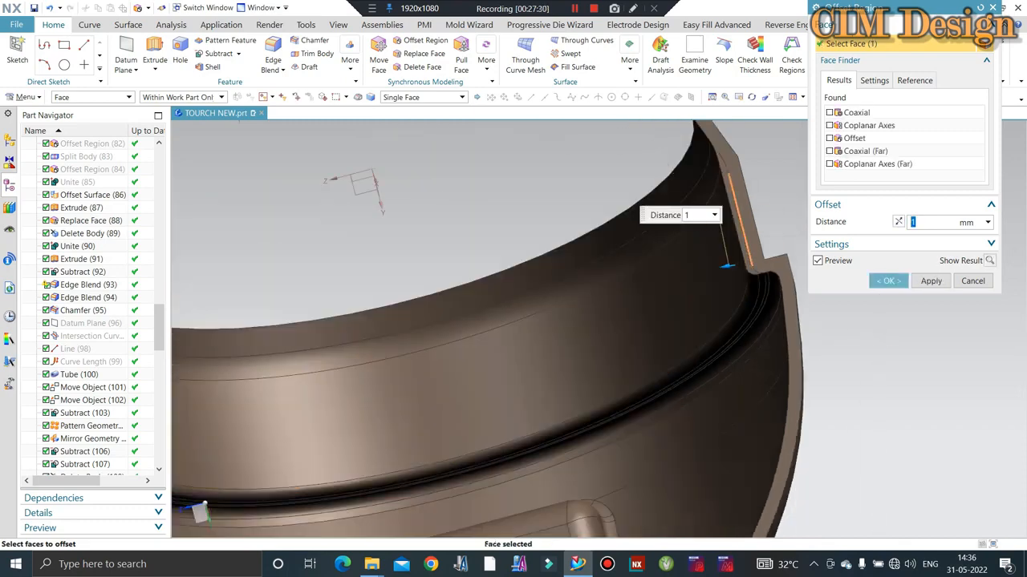
{"action": "scroll", "coordinate": [790, 333], "scroll_direction": "down", "scroll_amount": 4}
{"action": "mouse_move", "coordinate": [602, 324]}
{"action": "middle_mouse_down"}
{"action": "mouse_move", "coordinate": [621, 353]}
{"action": "mouse_move", "coordinate": [608, 336]}
{"action": "middle_mouse_up"}
{"action": "middle_click", "coordinate": [608, 336]}
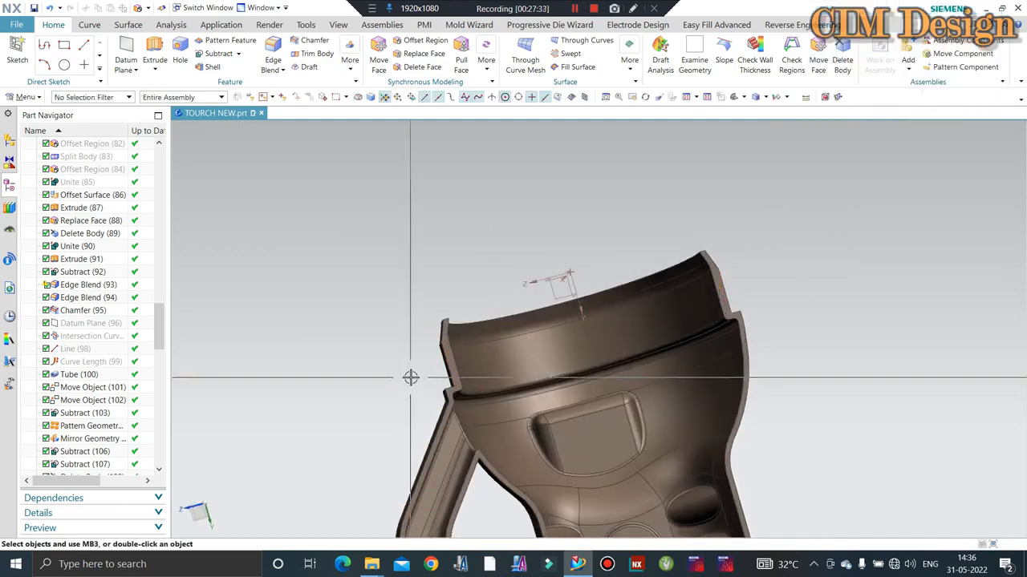
Step: Offset the collar's outer cylindrical face by -1 mm with Offset Region
{"action": "middle_click_drag", "start_coordinate": [439, 378], "coordinate": [458, 383]}
{"action": "scroll", "coordinate": [457, 383], "scroll_direction": "up", "scroll_amount": 3}
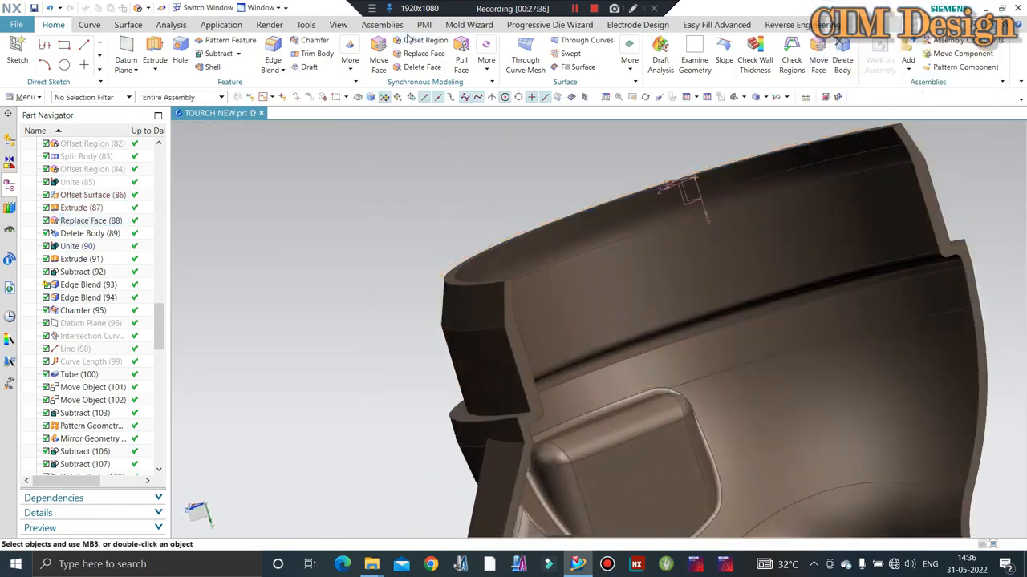
{"action": "left_click", "coordinate": [453, 343]}
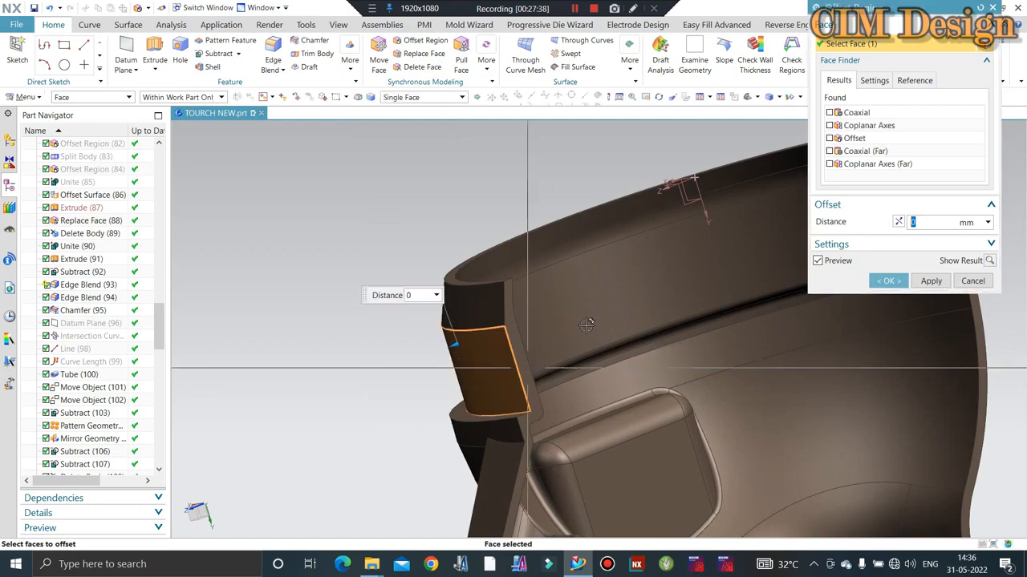
{"action": "type", "text": "-1"}
{"action": "key", "text": "Return"}
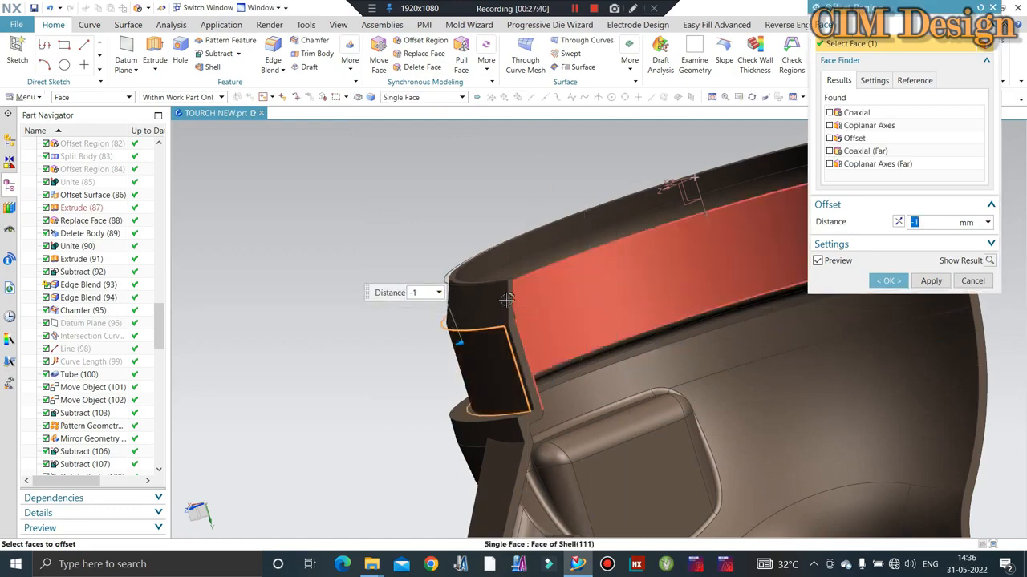
{"action": "middle_click_drag", "start_coordinate": [507, 299], "coordinate": [447, 326]}
{"action": "scroll", "coordinate": [444, 330], "scroll_direction": "up", "scroll_amount": 3}
{"action": "scroll", "coordinate": [317, 298], "scroll_direction": "down", "scroll_amount": 3}
{"action": "scroll", "coordinate": [429, 257], "scroll_direction": "up", "scroll_amount": 2}
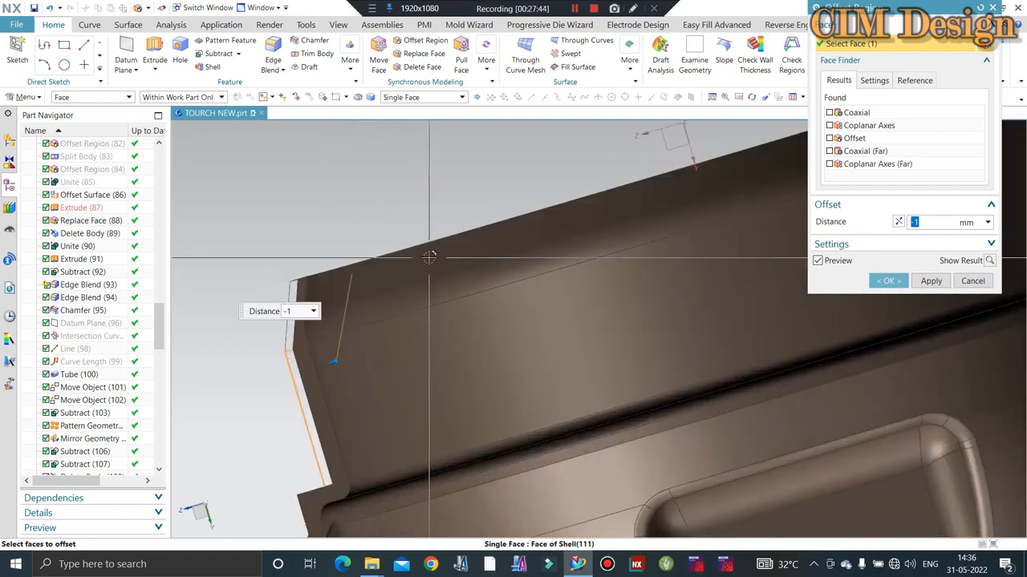
{"action": "middle_click", "coordinate": [424, 256]}
{"action": "scroll", "coordinate": [374, 314], "scroll_direction": "down", "scroll_amount": 2}
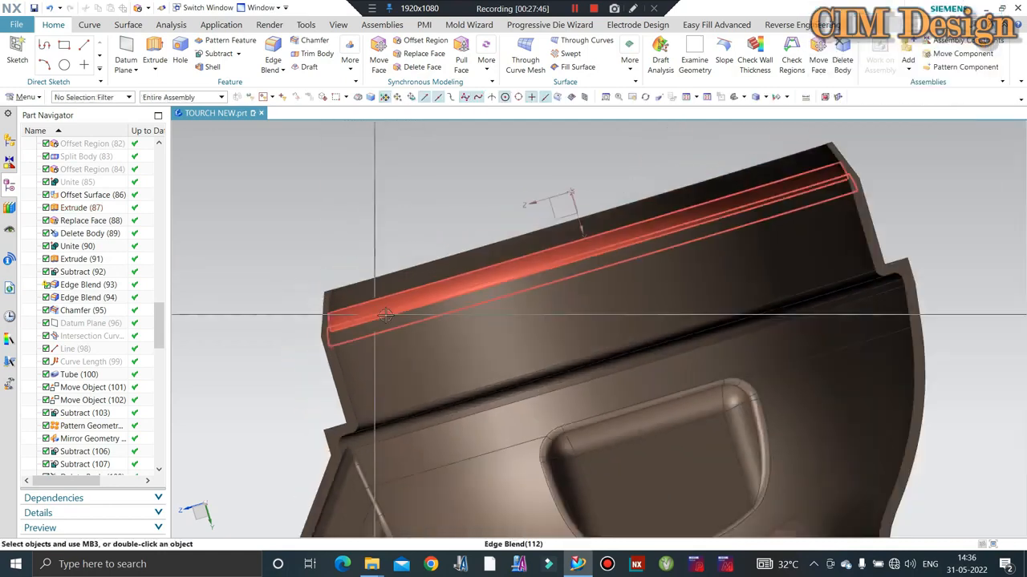
Step: Show the ring body, examine its threads against the collar wall in an X-plane section view, and discard the section
{"action": "middle_click_drag", "start_coordinate": [385, 315], "coordinate": [406, 302]}
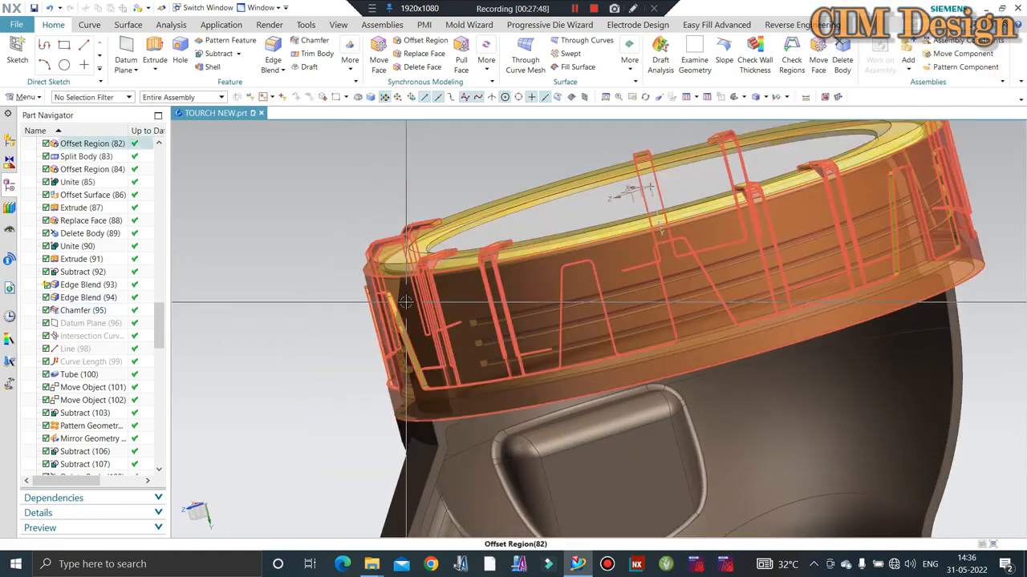
{"action": "scroll", "coordinate": [335, 318], "scroll_direction": "down", "scroll_amount": 2}
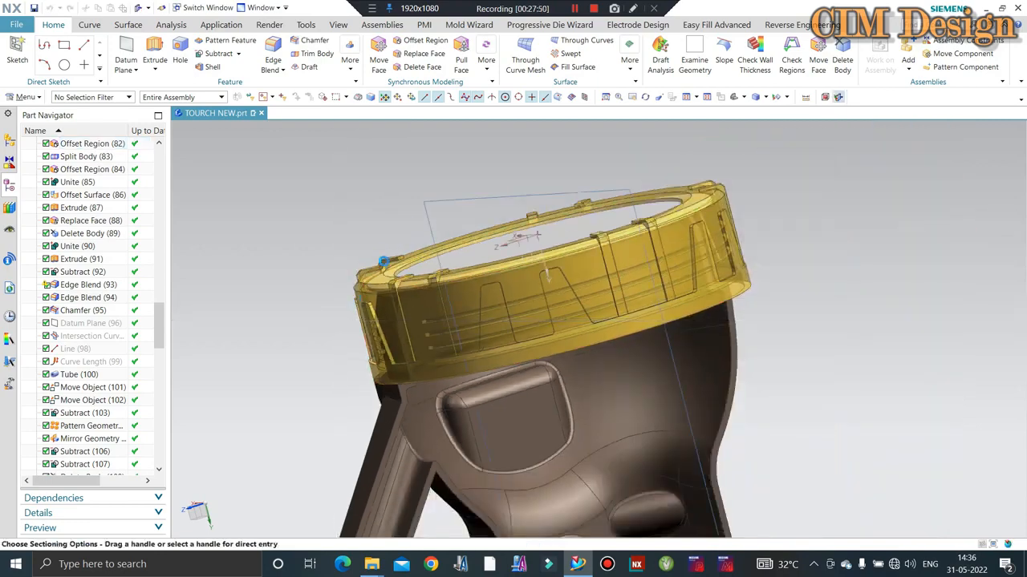
{"action": "middle_click_drag", "start_coordinate": [490, 261], "coordinate": [378, 236]}
{"action": "scroll", "coordinate": [303, 282], "scroll_direction": "up", "scroll_amount": 3}
{"action": "scroll", "coordinate": [302, 283], "scroll_direction": "up", "scroll_amount": 5}
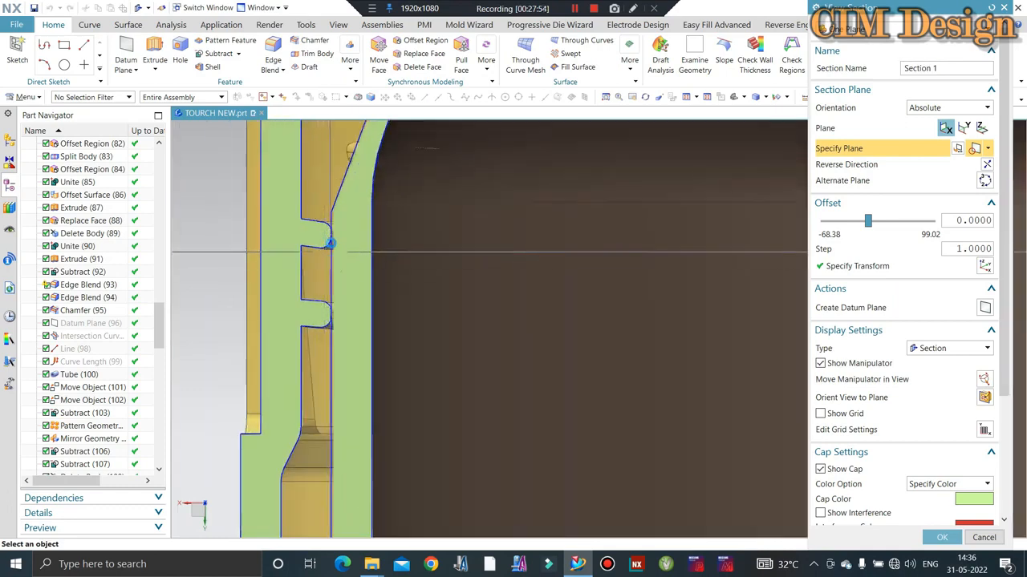
{"action": "scroll", "coordinate": [303, 243], "scroll_direction": "down", "scroll_amount": 6}
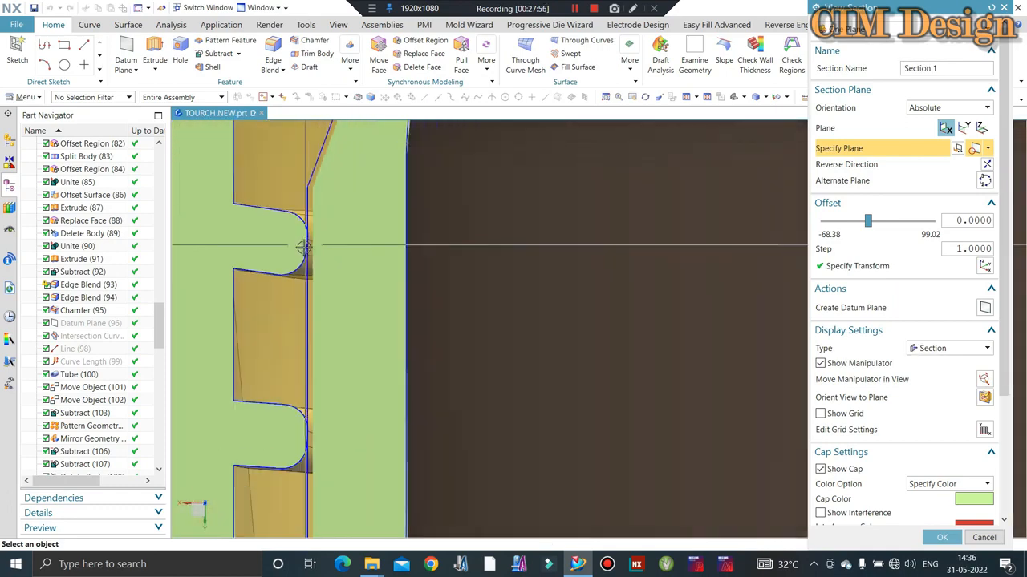
{"action": "scroll", "coordinate": [247, 246], "scroll_direction": "up", "scroll_amount": 10}
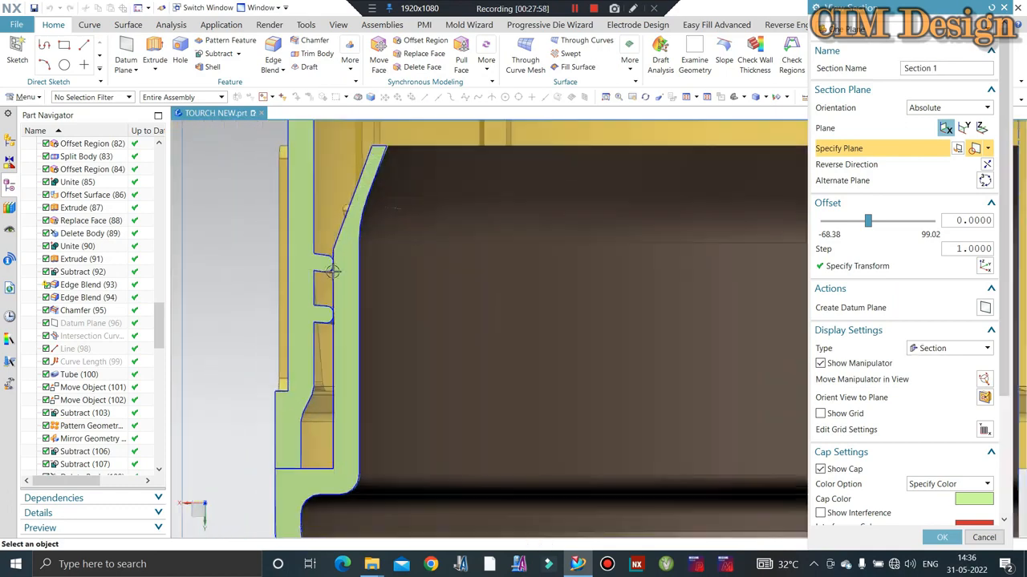
{"action": "scroll", "coordinate": [335, 249], "scroll_direction": "up", "scroll_amount": 2}
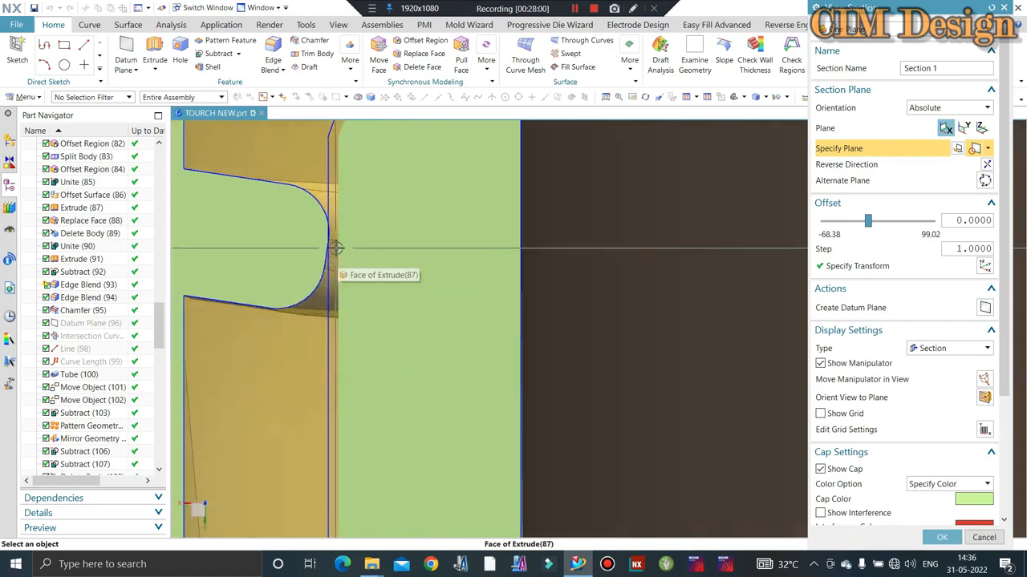
{"action": "left_click", "coordinate": [984, 537]}
Step: Hide the ring and set the offset distances of the collar's inner and outer cylindrical faces to 1.2 mm
{"action": "scroll", "coordinate": [430, 266], "scroll_direction": "down", "scroll_amount": 10}
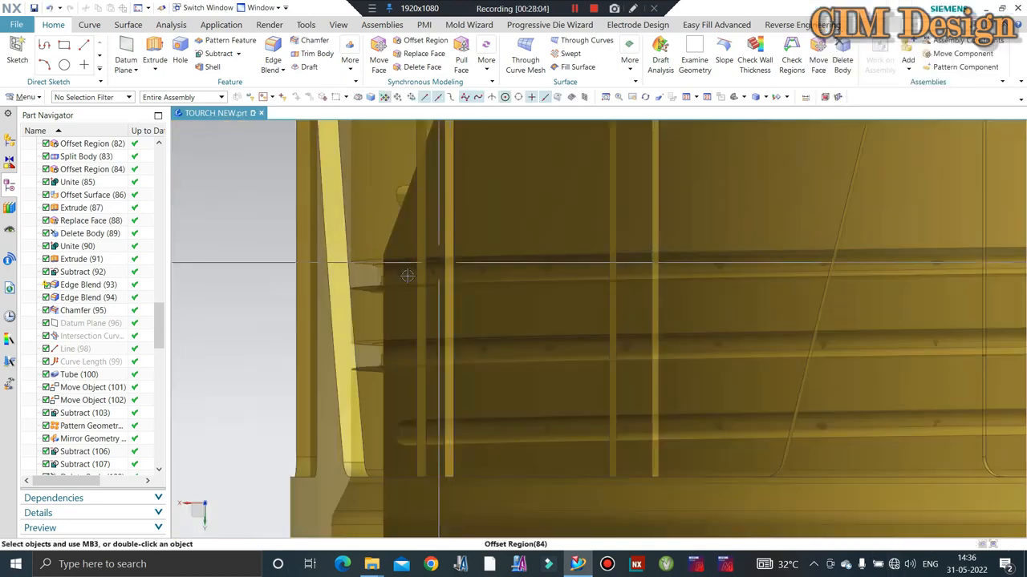
{"action": "scroll", "coordinate": [80, 428], "scroll_direction": "down", "scroll_amount": 1}
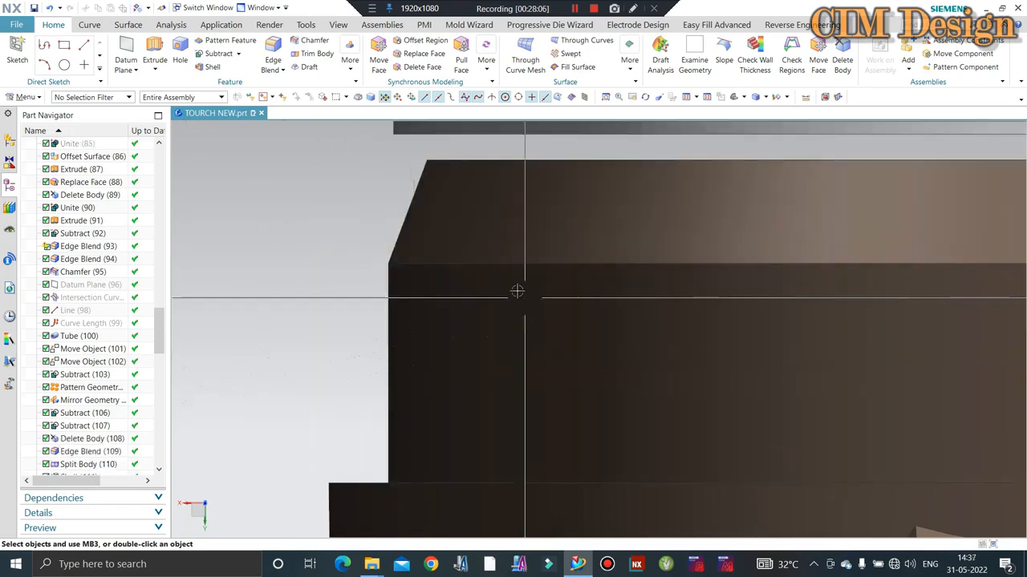
{"action": "scroll", "coordinate": [516, 290], "scroll_direction": "down", "scroll_amount": 5}
{"action": "middle_click_drag", "start_coordinate": [493, 292], "coordinate": [387, 302]}
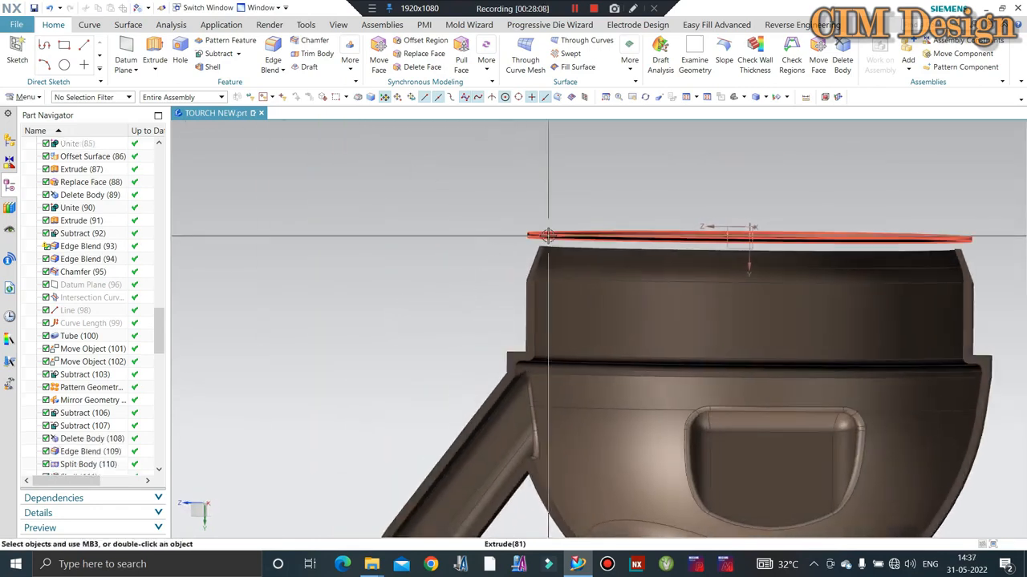
{"action": "scroll", "coordinate": [569, 324], "scroll_direction": "up", "scroll_amount": 2}
{"action": "scroll", "coordinate": [69, 440], "scroll_direction": "up", "scroll_amount": 1}
{"action": "scroll", "coordinate": [70, 449], "scroll_direction": "down", "scroll_amount": 20}
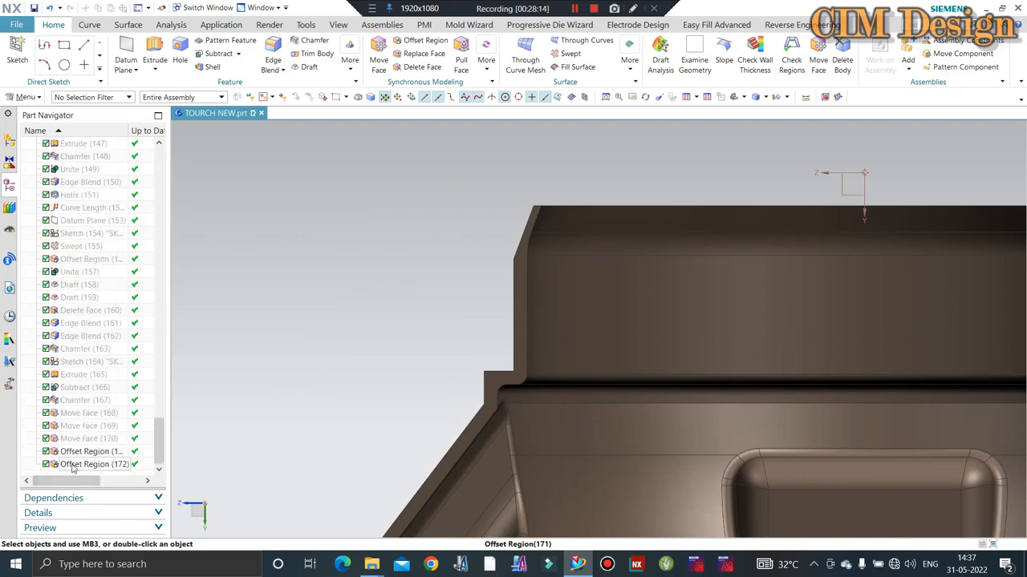
{"action": "double_click", "coordinate": [69, 452]}
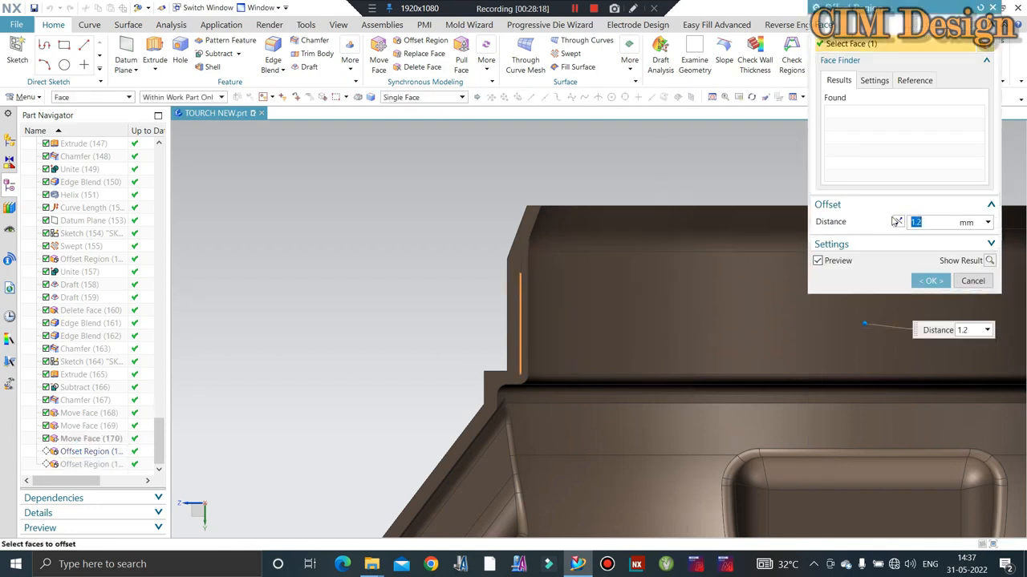
{"action": "key", "text": "Return"}
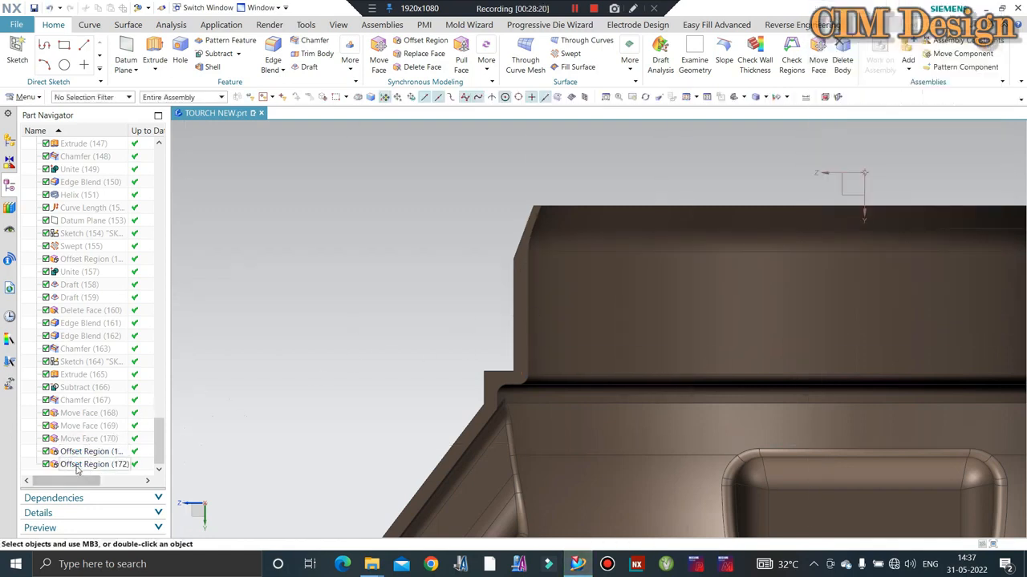
{"action": "double_click", "coordinate": [73, 464]}
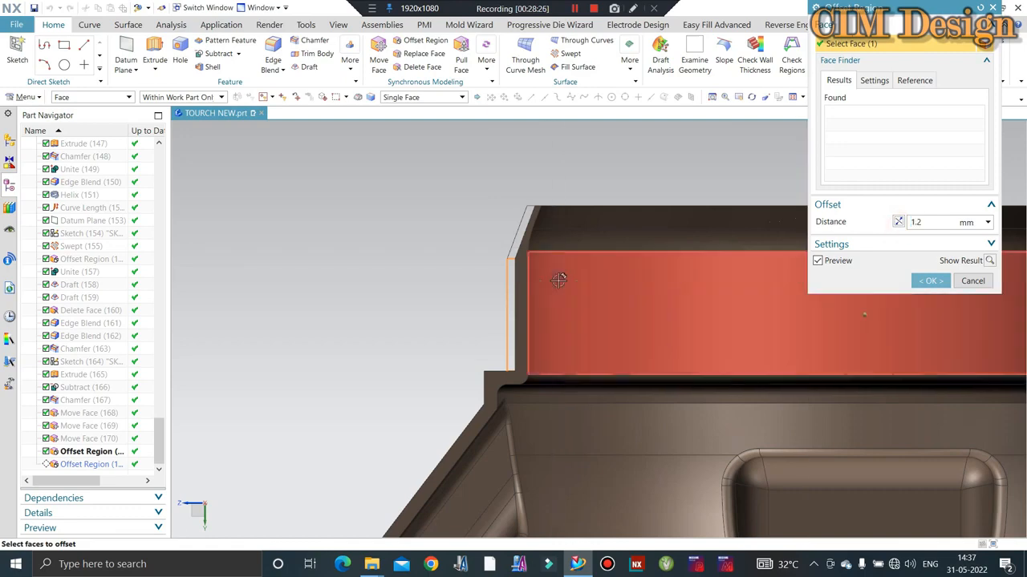
{"action": "key", "text": "Return"}
Step: Offset the inner face of the collar's tapered rim by 1 mm with Offset Region
{"action": "middle_click_drag", "start_coordinate": [520, 272], "coordinate": [534, 247]}
{"action": "scroll", "coordinate": [577, 263], "scroll_direction": "up", "scroll_amount": 3}
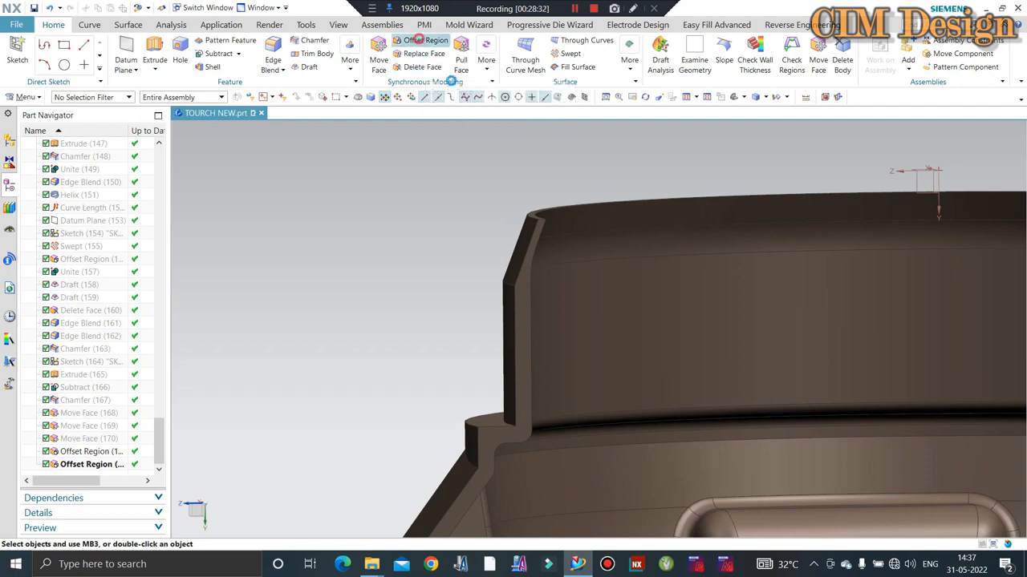
{"action": "left_click", "coordinate": [418, 40]}
{"action": "left_click", "coordinate": [564, 215]}
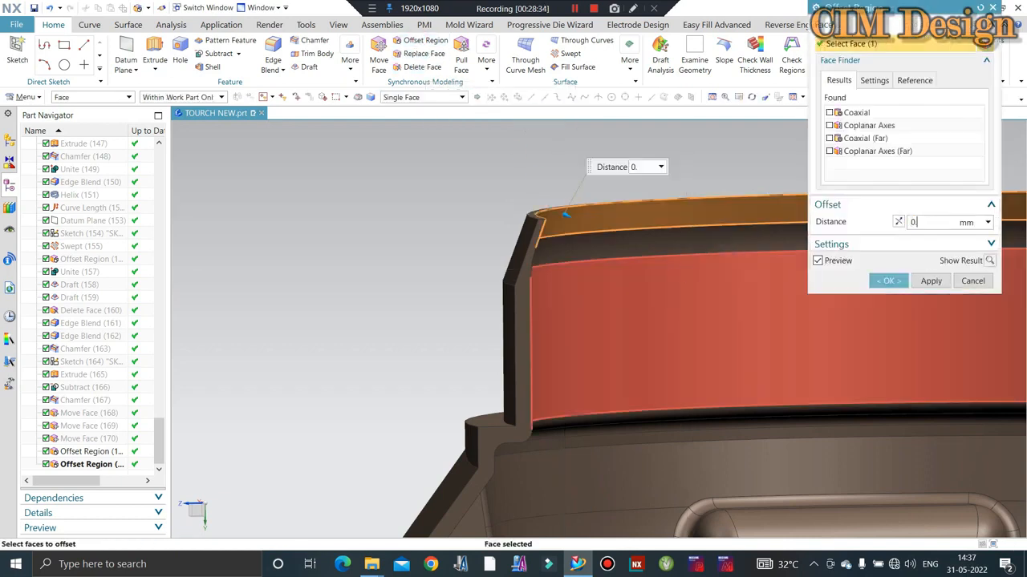
{"action": "key", "text": "Return"}
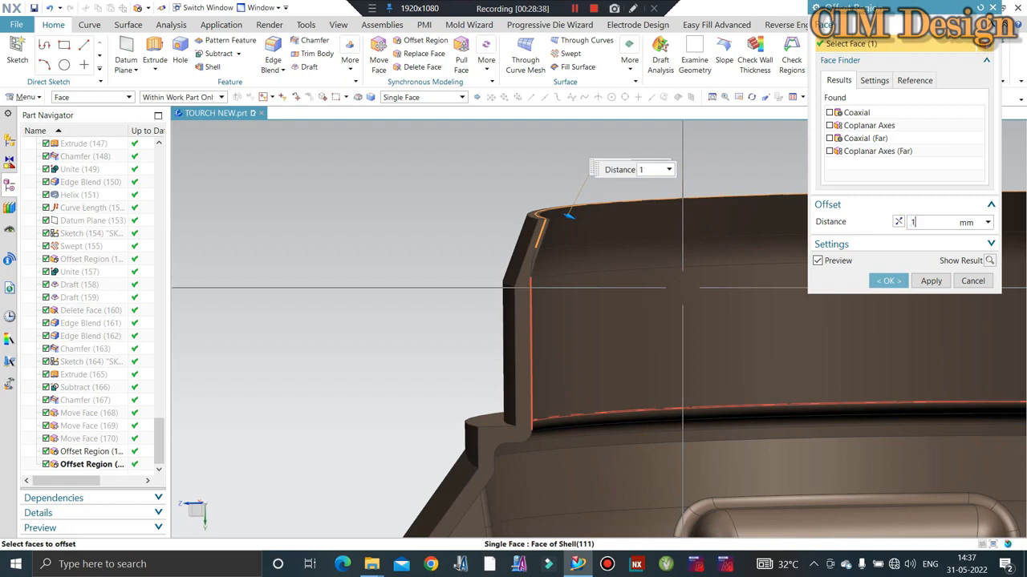
{"action": "type", "text": "1"}
{"action": "key", "text": "Return"}
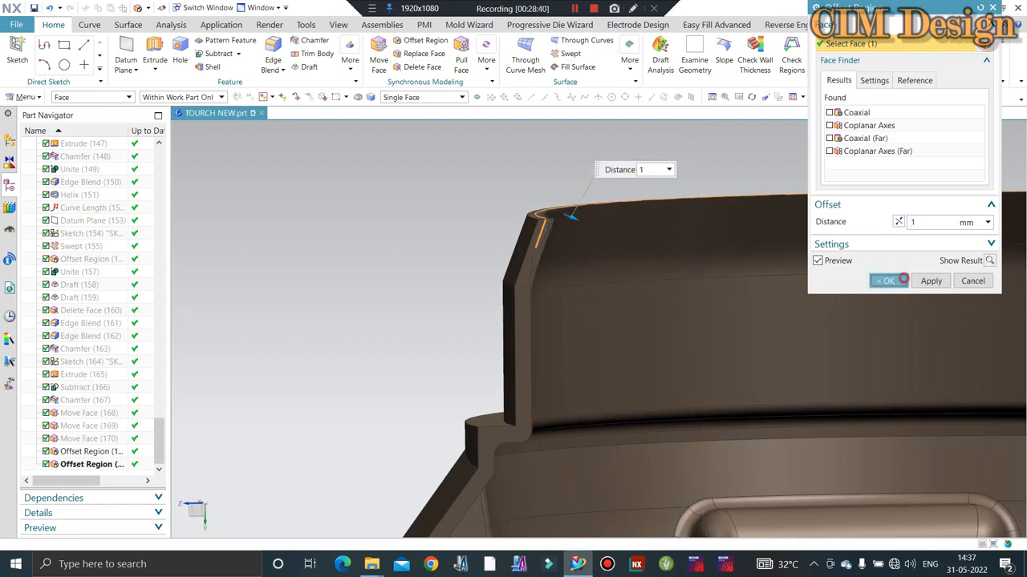
{"action": "middle_click", "coordinate": [722, 273]}
Step: Show the hidden ring body on the torch head again
{"action": "middle_click_drag", "start_coordinate": [701, 256], "coordinate": [592, 243]}
{"action": "scroll", "coordinate": [655, 231], "scroll_direction": "up", "scroll_amount": 5}
{"action": "scroll", "coordinate": [660, 230], "scroll_direction": "down", "scroll_amount": 4}
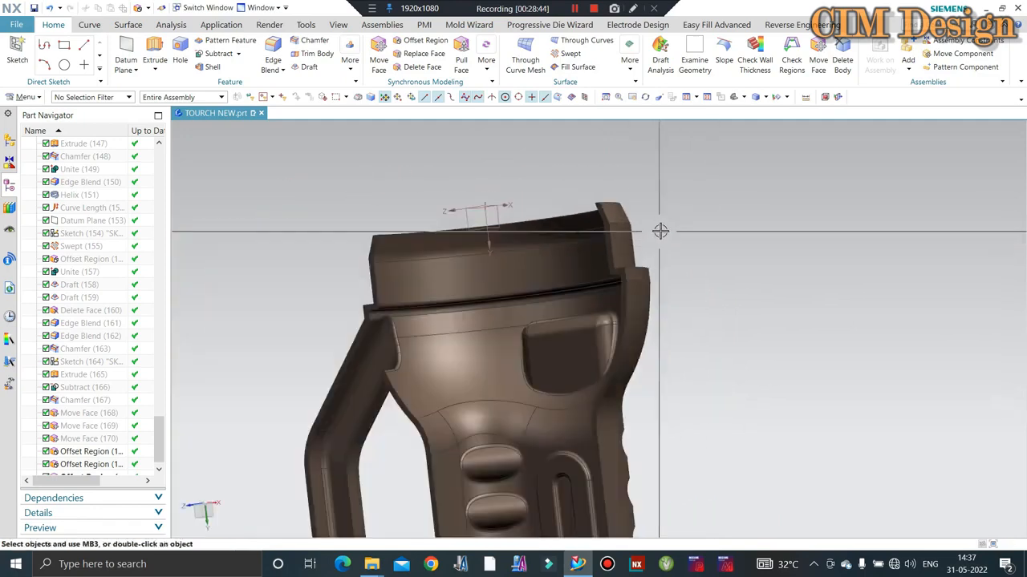
{"action": "middle_click_drag", "start_coordinate": [670, 240], "coordinate": [669, 238]}
{"action": "scroll", "coordinate": [667, 256], "scroll_direction": "up", "scroll_amount": 4}
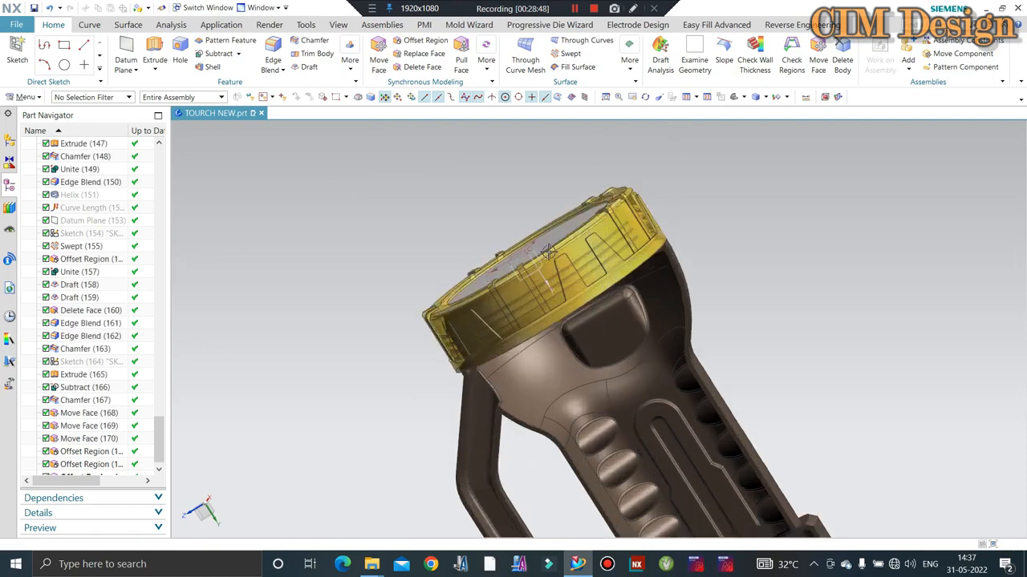
{"action": "key", "text": "ctrl+shift+k"}
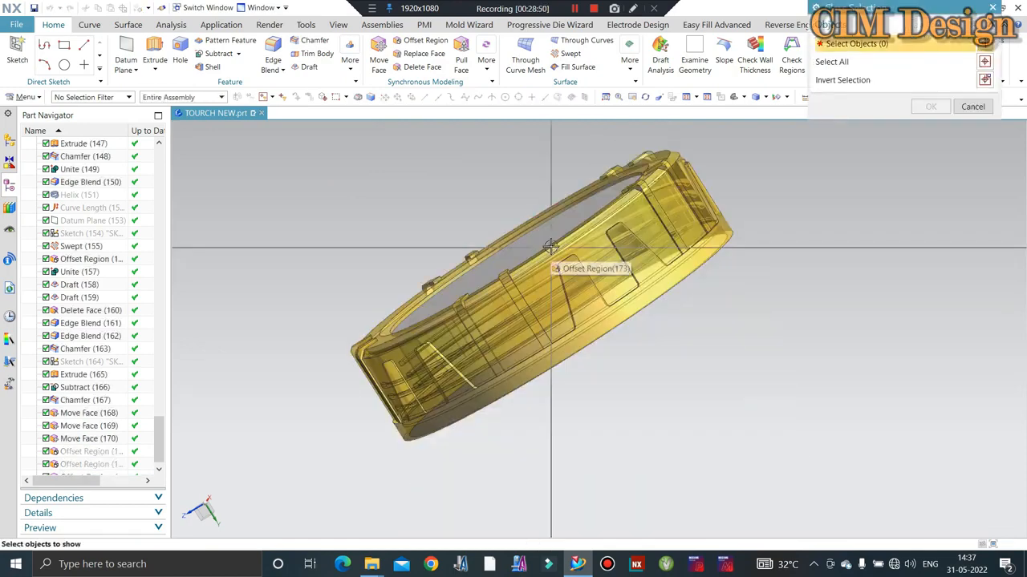
{"action": "left_click", "coordinate": [550, 248]}
{"action": "middle_click", "coordinate": [832, 150]}
Step: Examine the clearance between the ring's threads and the offset collar wall in an X-plane section view, and discard the section
{"action": "key", "text": "ctrl+alt+f"}
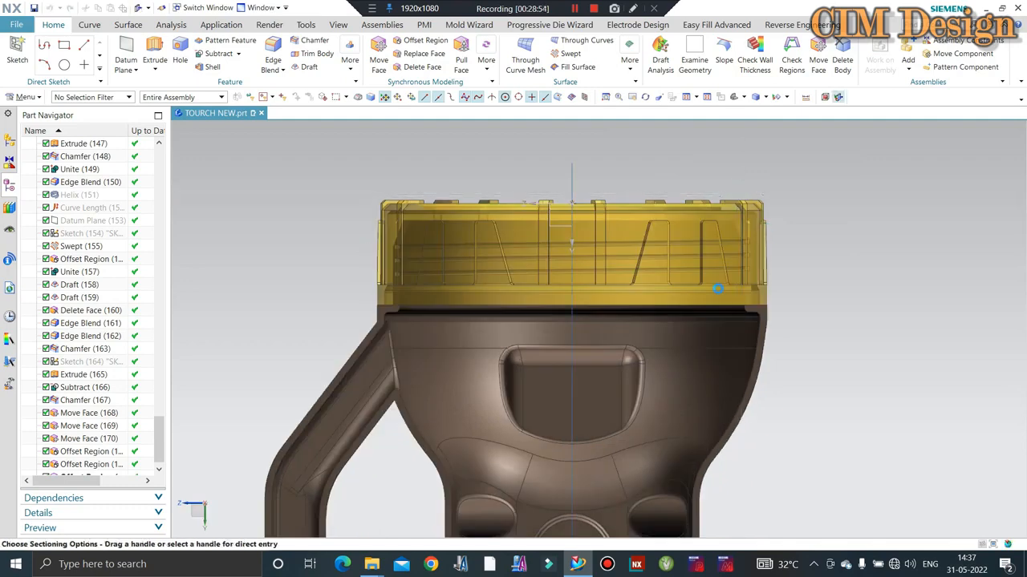
{"action": "middle_click_drag", "start_coordinate": [525, 245], "coordinate": [263, 199]}
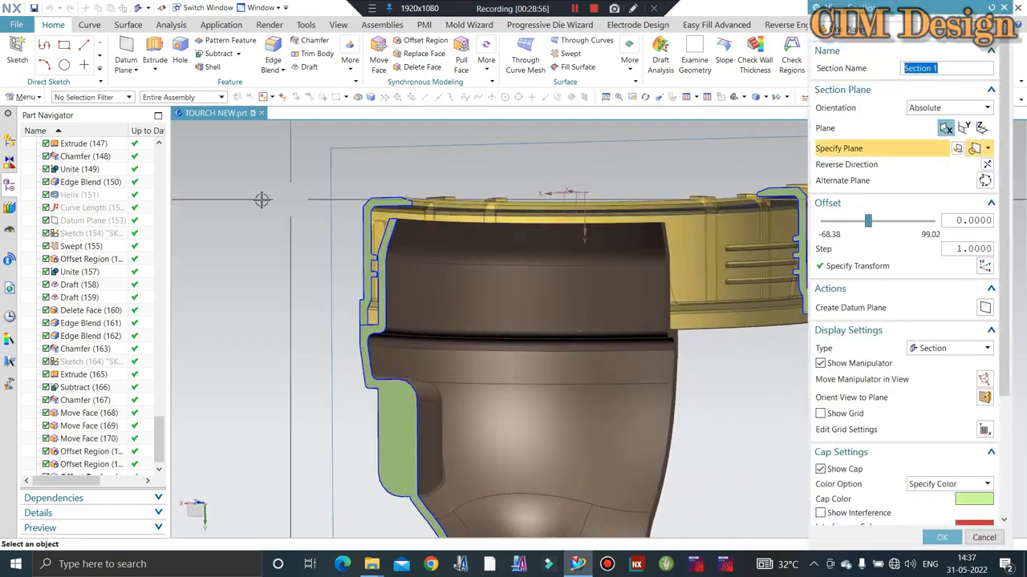
{"action": "scroll", "coordinate": [381, 256], "scroll_direction": "up", "scroll_amount": 6}
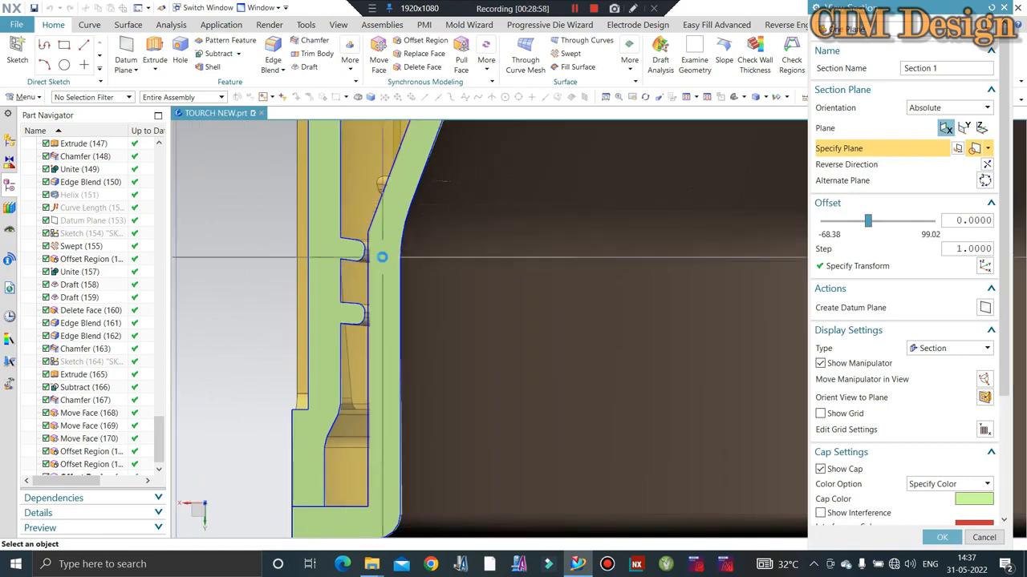
{"action": "scroll", "coordinate": [382, 257], "scroll_direction": "down", "scroll_amount": 6}
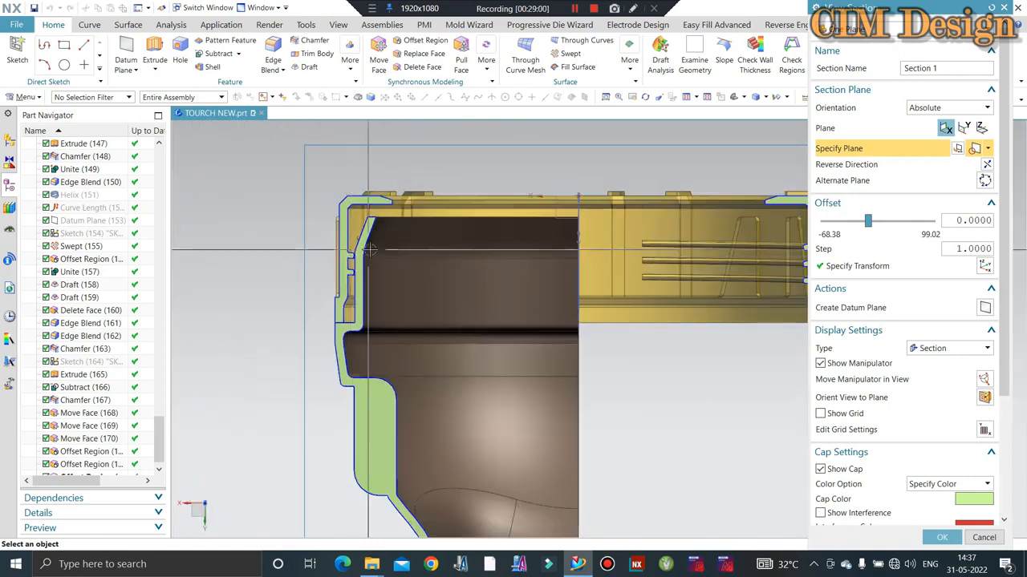
{"action": "mouse_move", "coordinate": [370, 250]}
{"action": "middle_mouse_down"}
{"action": "mouse_move", "coordinate": [394, 259]}
{"action": "mouse_move", "coordinate": [369, 254]}
{"action": "middle_mouse_up"}
{"action": "scroll", "coordinate": [350, 245], "scroll_direction": "up", "scroll_amount": 7}
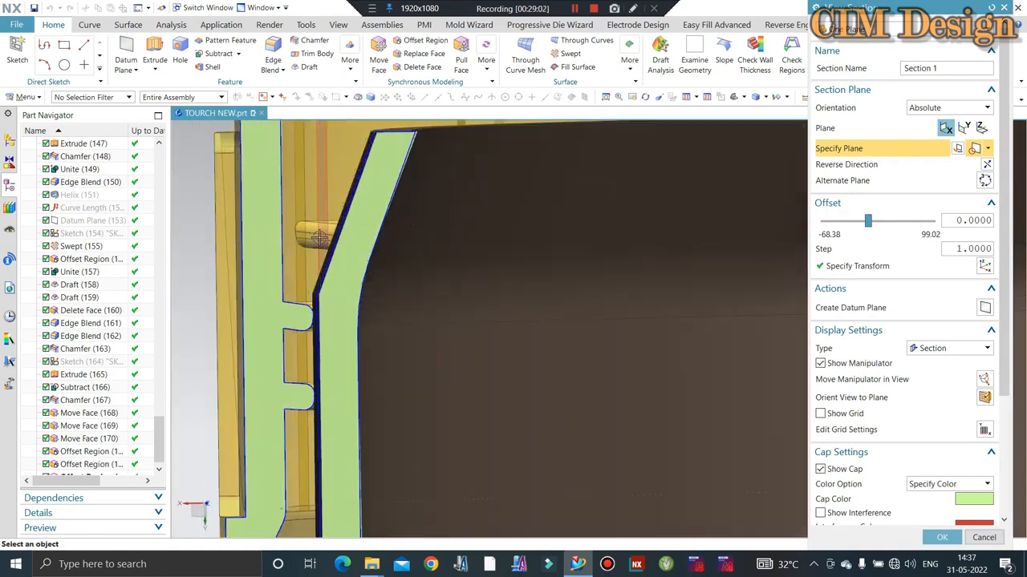
{"action": "scroll", "coordinate": [351, 245], "scroll_direction": "down", "scroll_amount": 8}
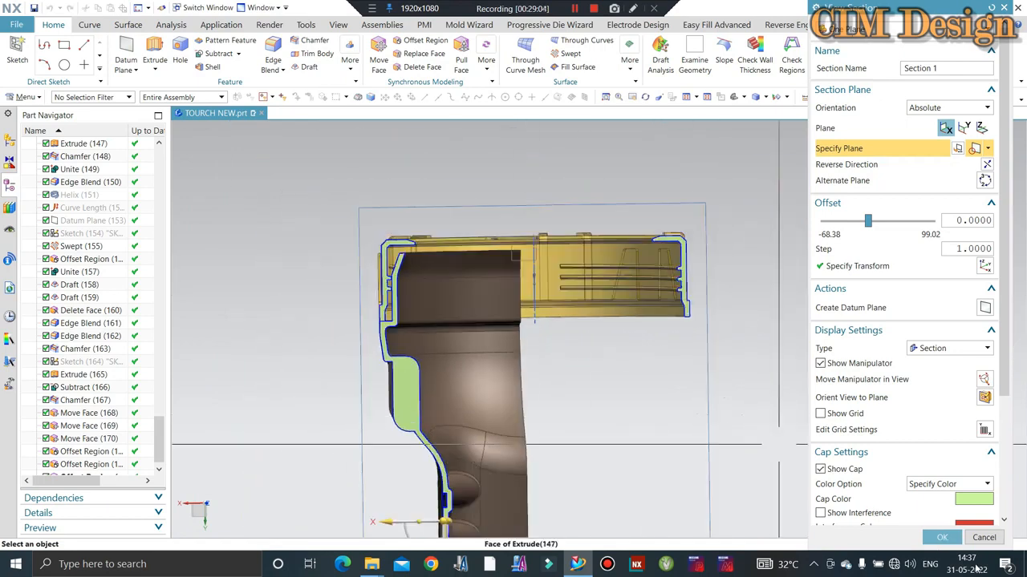
{"action": "left_click", "coordinate": [987, 539]}
Step: Hide the ring and check the radius of the collar's outer cylindrical face with Geometric Properties
{"action": "middle_click_drag", "start_coordinate": [408, 259], "coordinate": [436, 293]}
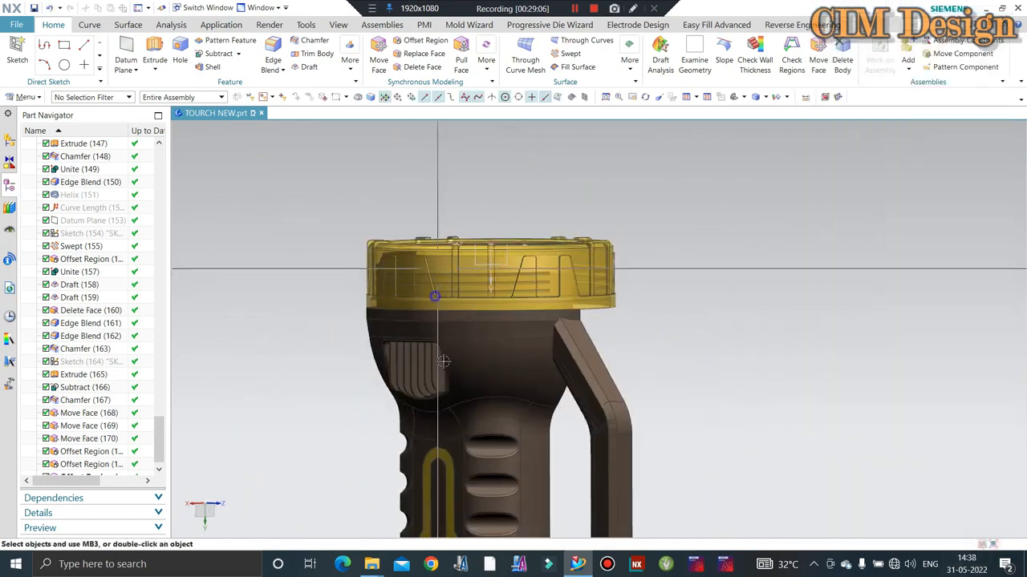
{"action": "scroll", "coordinate": [379, 308], "scroll_direction": "up", "scroll_amount": 5}
{"action": "scroll", "coordinate": [401, 298], "scroll_direction": "up", "scroll_amount": 3}
{"action": "key", "text": "g"}
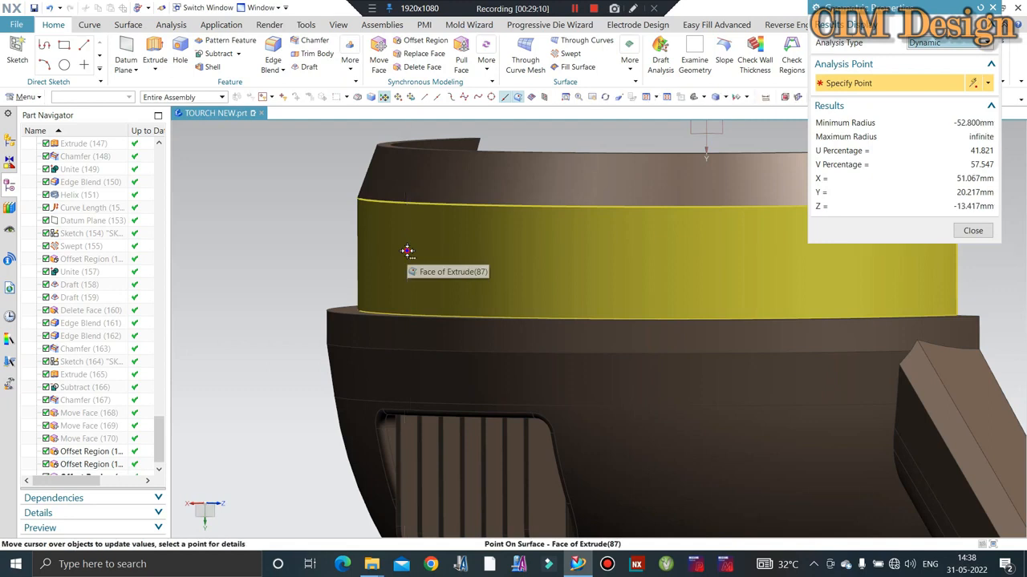
{"action": "scroll", "coordinate": [450, 257], "scroll_direction": "down", "scroll_amount": 5}
{"action": "scroll", "coordinate": [442, 232], "scroll_direction": "up", "scroll_amount": 3}
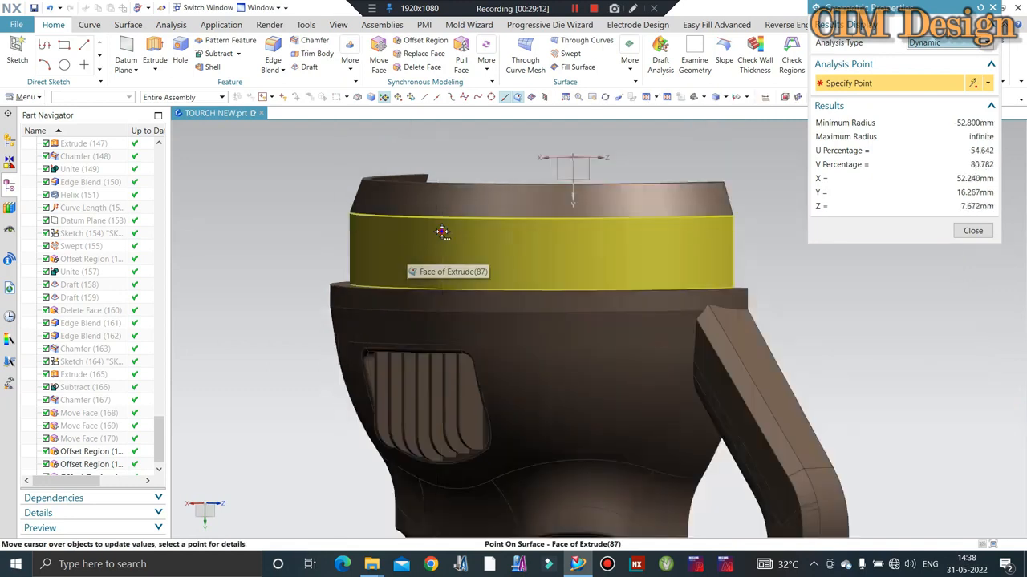
{"action": "left_click", "coordinate": [973, 230]}
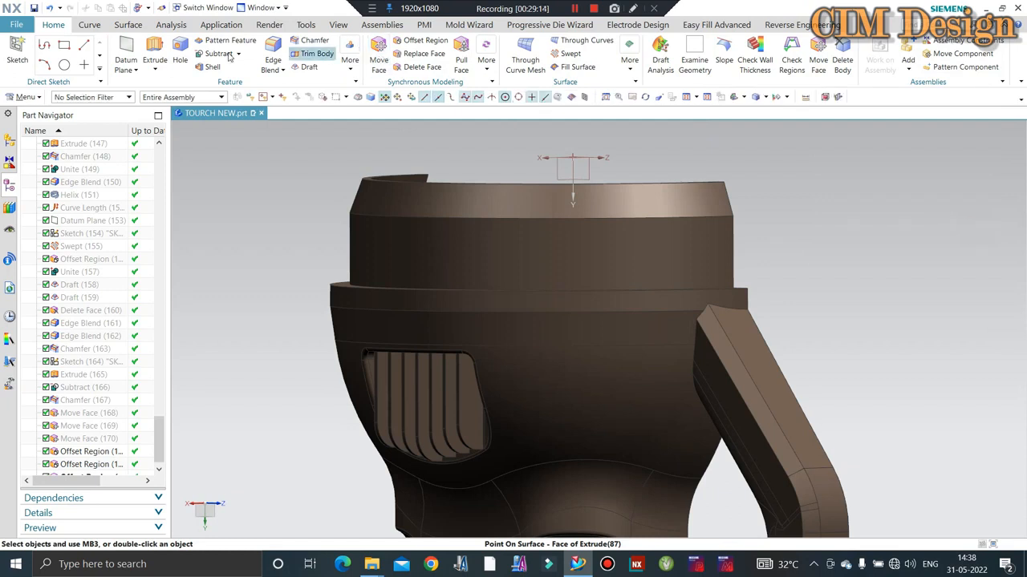
{"action": "left_click", "coordinate": [128, 25]}
{"action": "left_click", "coordinate": [90, 25]}
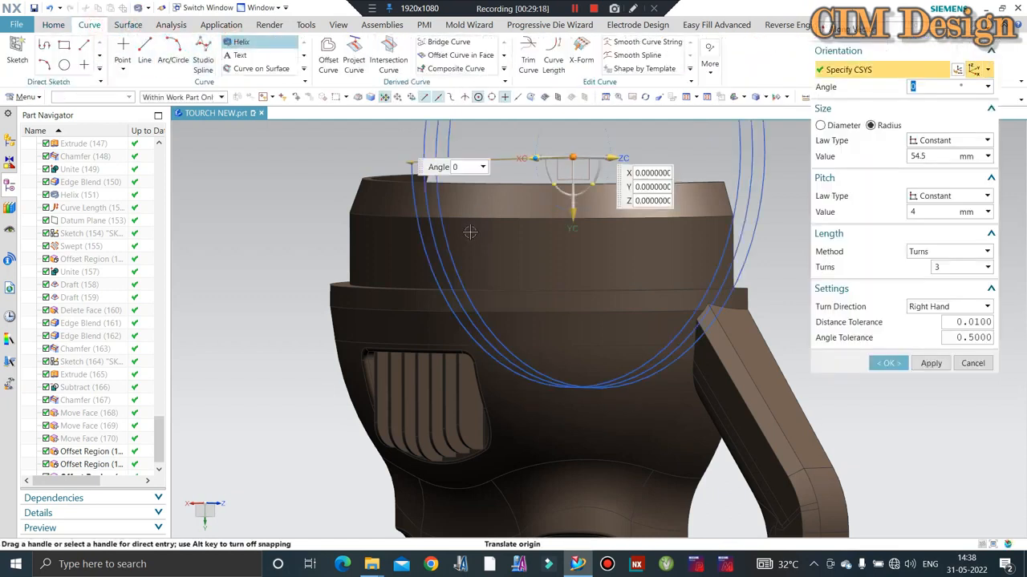
{"action": "scroll", "coordinate": [454, 289], "scroll_direction": "down", "scroll_amount": 3}
{"action": "middle_click_drag", "start_coordinate": [453, 289], "coordinate": [487, 273]}
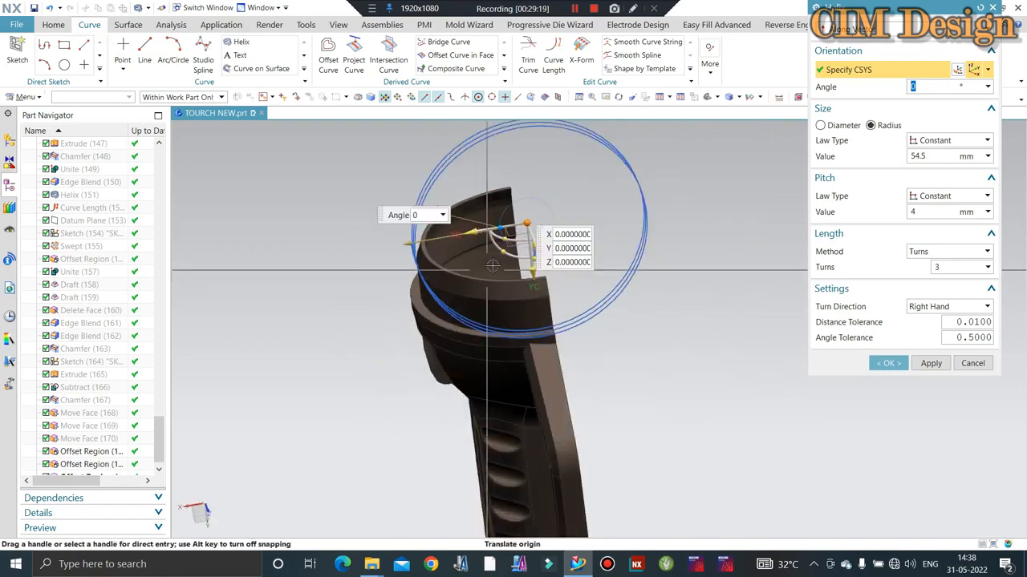
{"action": "left_click_drag", "start_coordinate": [495, 253], "coordinate": [512, 200]}
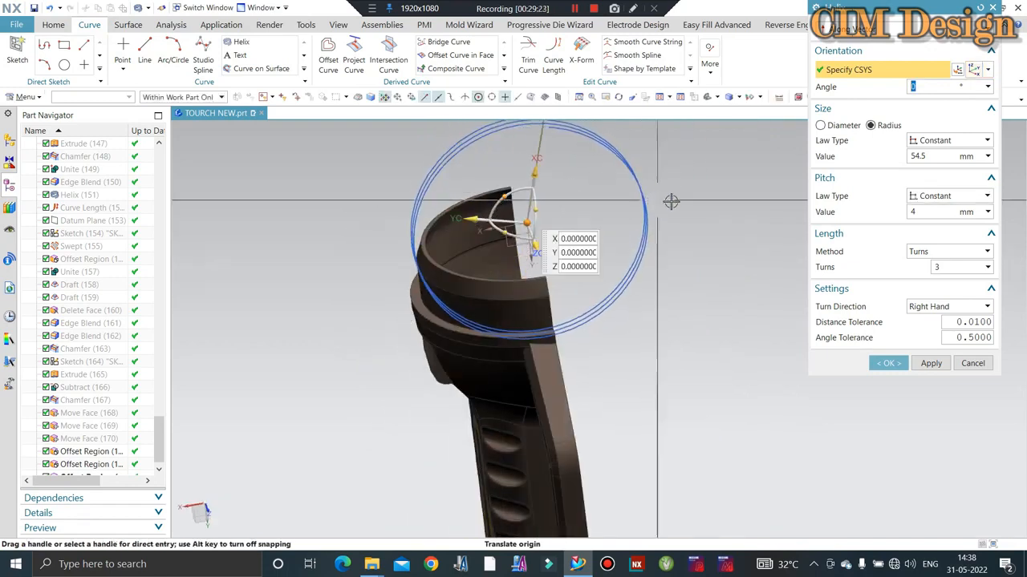
{"action": "key", "text": "Escape"}
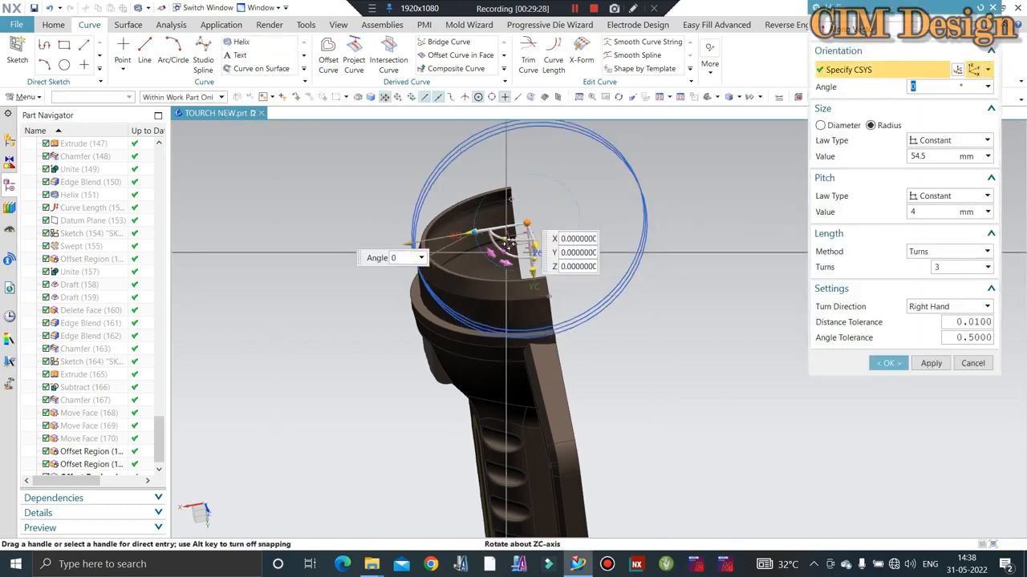
{"action": "middle_click_drag", "start_coordinate": [394, 158], "coordinate": [553, 234]}
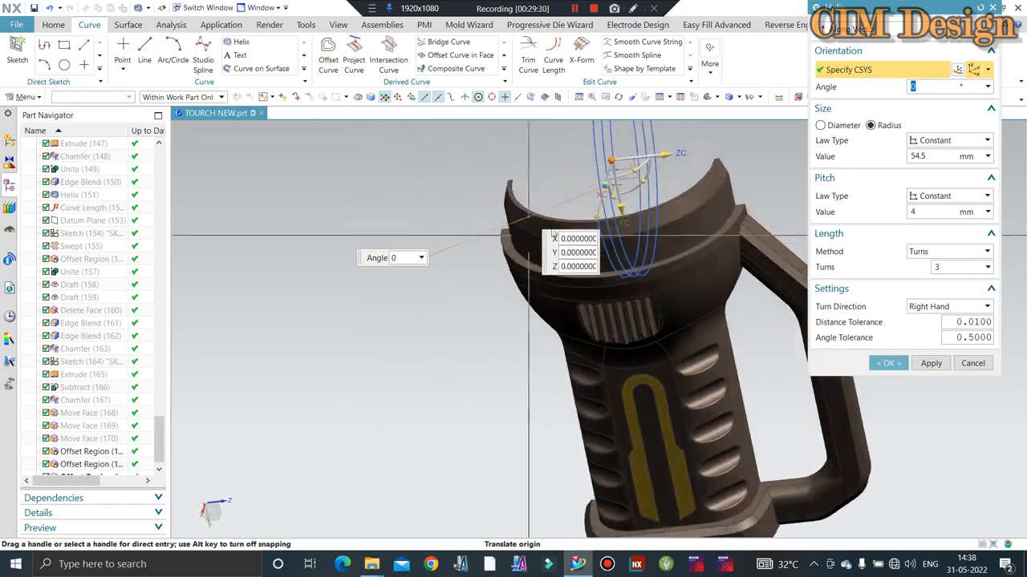
{"action": "scroll", "coordinate": [334, 200], "scroll_direction": "down", "scroll_amount": 2}
{"action": "scroll", "coordinate": [555, 186], "scroll_direction": "up", "scroll_amount": 4}
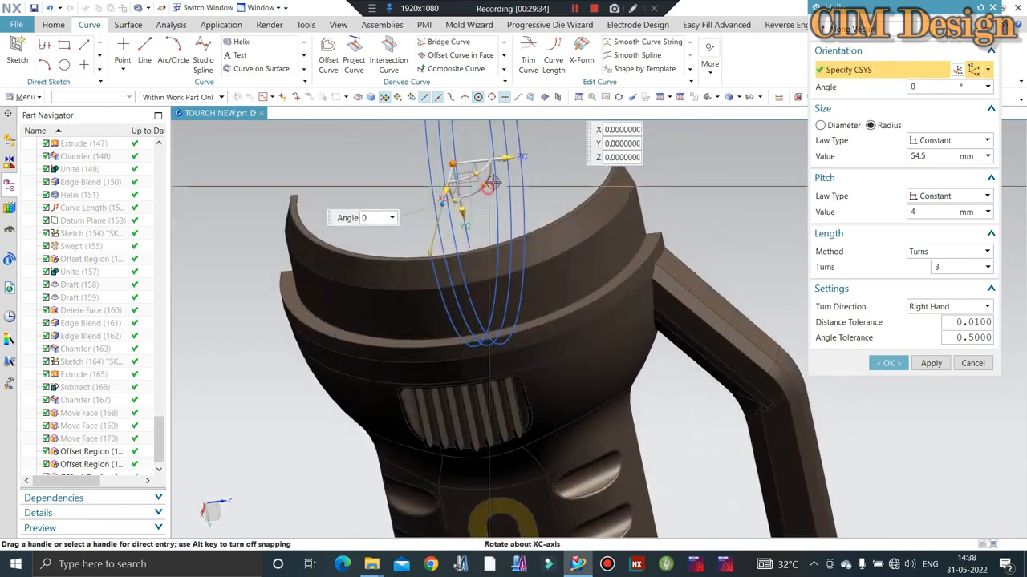
{"action": "left_click_drag", "start_coordinate": [477, 186], "coordinate": [468, 152]}
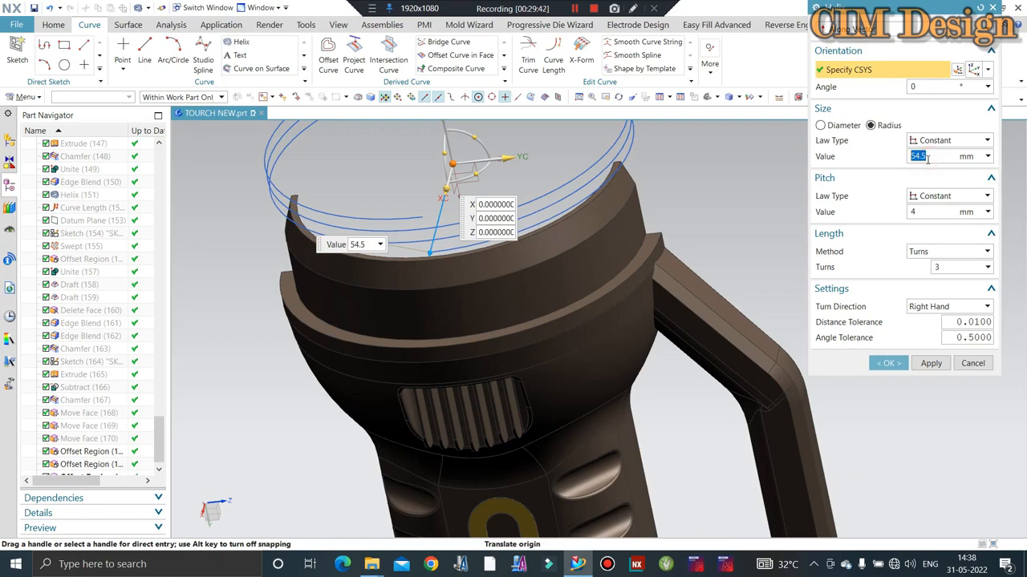
{"action": "key", "text": "Return"}
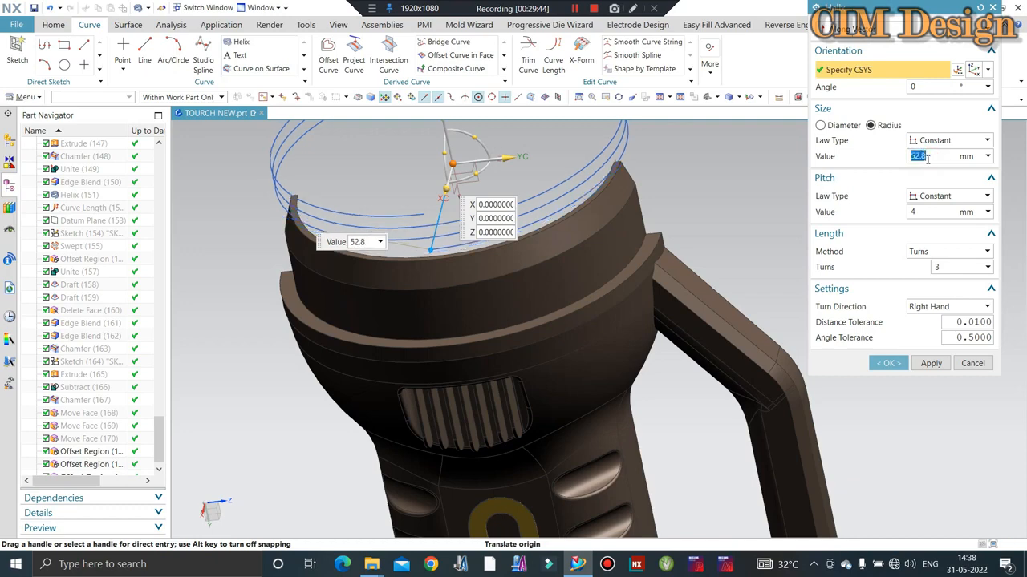
{"action": "type", "text": "g"}
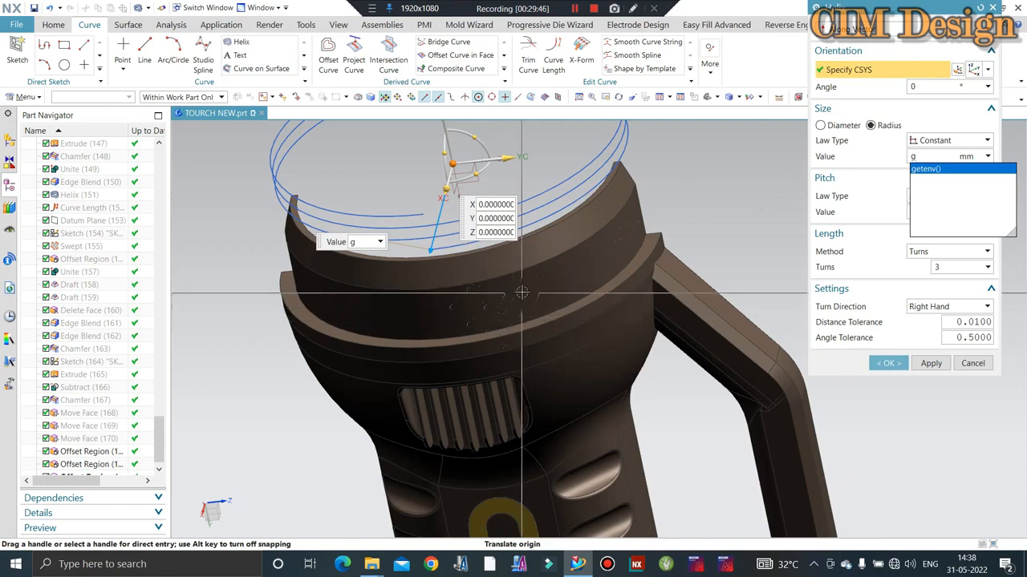
{"action": "key", "text": "Escape"}
{"action": "key", "text": "Escape"}
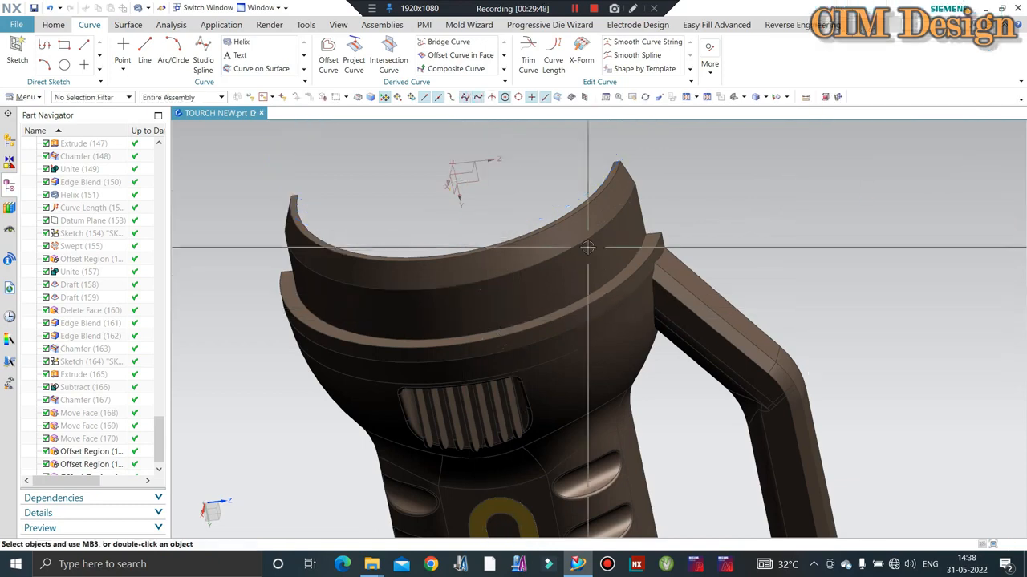
Step: Check the collar's outer radius and set up a helix turned along the torch's axis with a 52.8 mm radius
{"action": "mouse_move", "coordinate": [563, 276]}
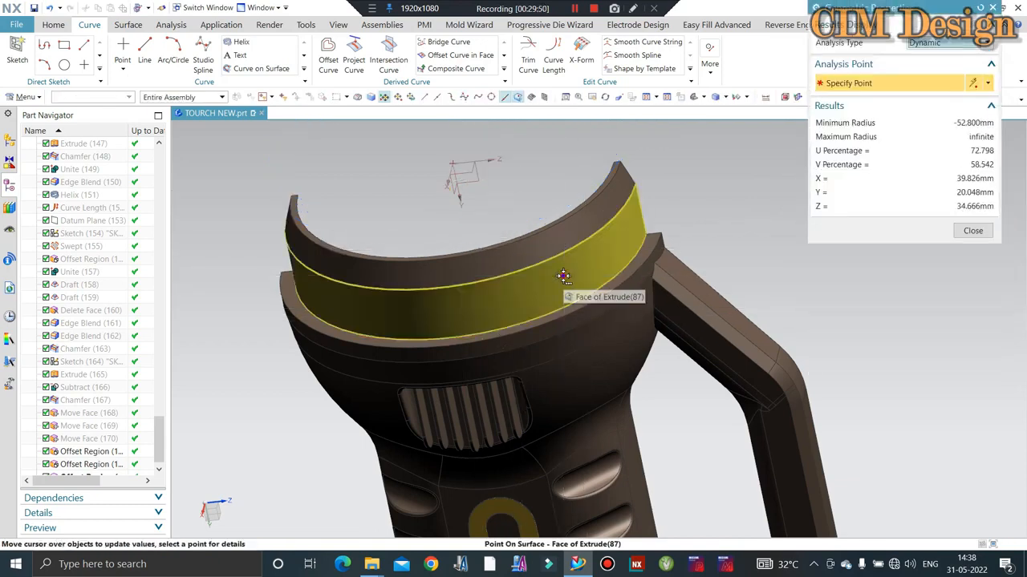
{"action": "key", "text": "Escape"}
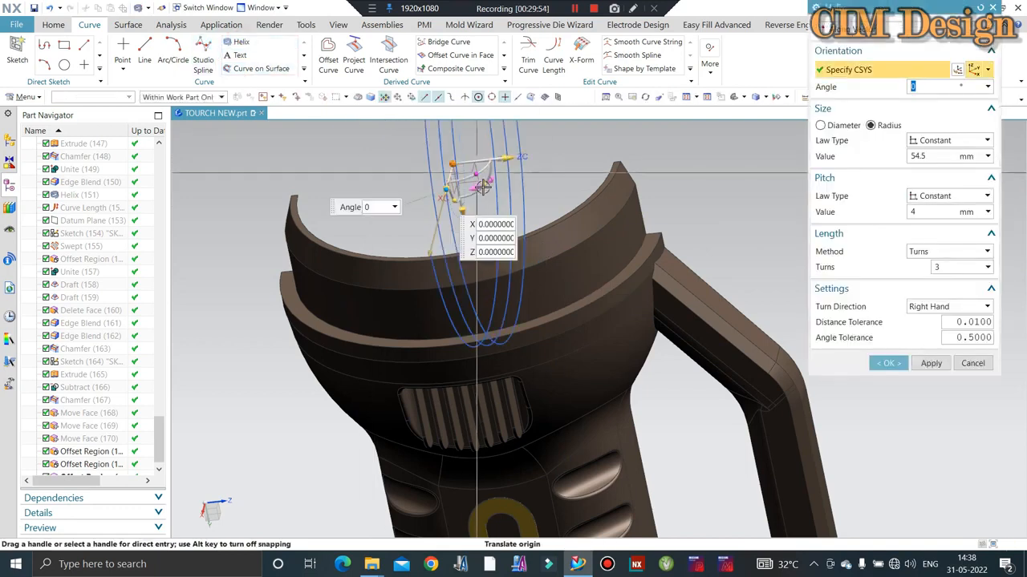
{"action": "left_click_drag", "start_coordinate": [488, 186], "coordinate": [477, 131]}
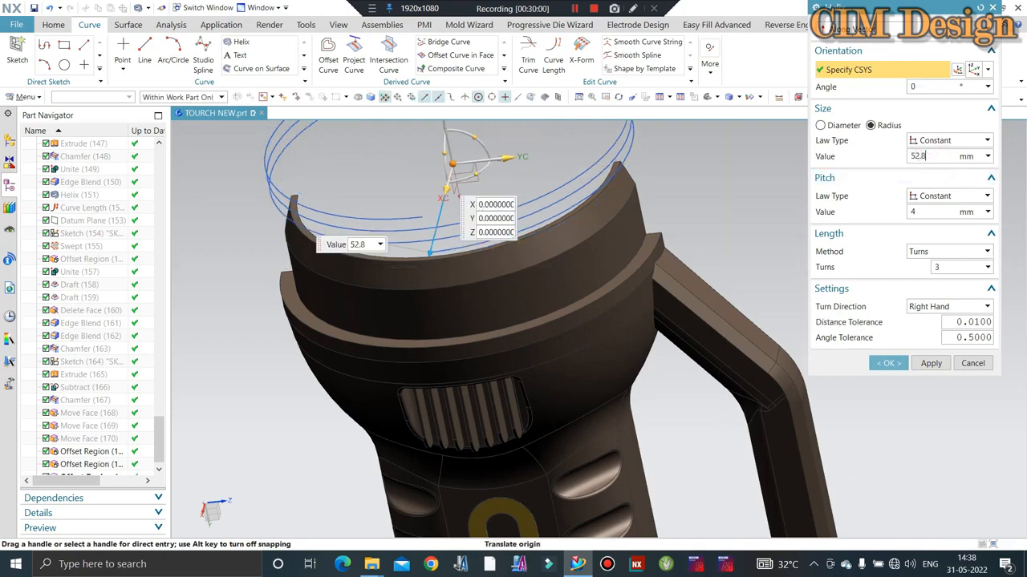
{"action": "key", "text": "Return"}
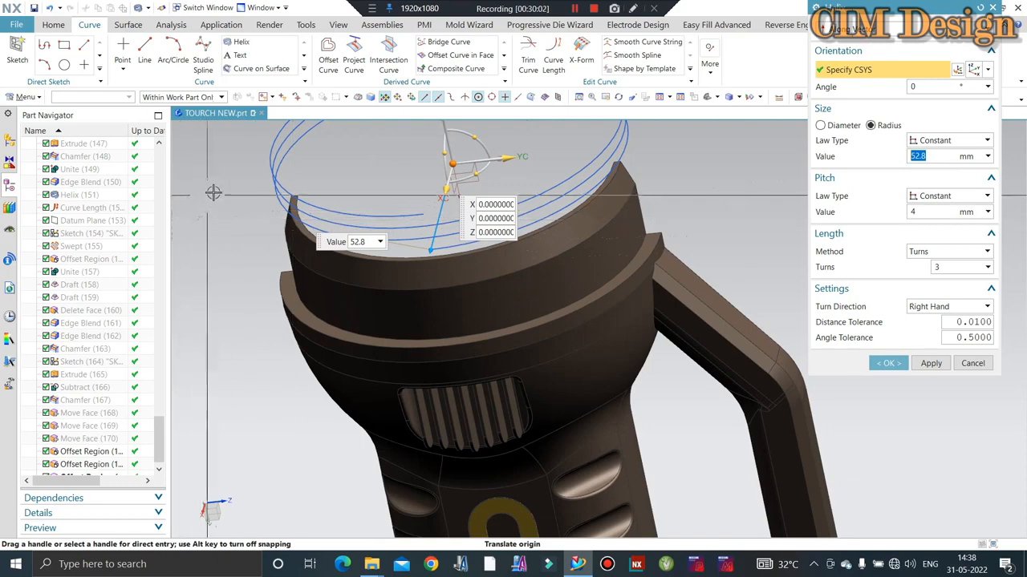
Step: Shift the helix down onto the collar along its ZC axis in three moves of -10 mm
{"action": "key", "text": "ctrl+alt+f"}
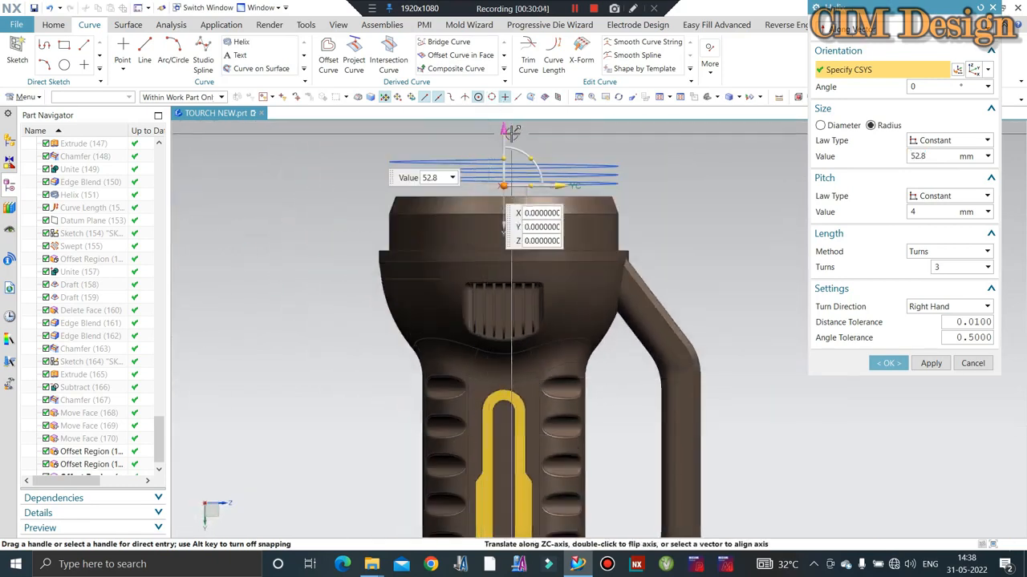
{"action": "scroll", "coordinate": [504, 137], "scroll_direction": "up", "scroll_amount": 5}
{"action": "left_click", "coordinate": [503, 153]}
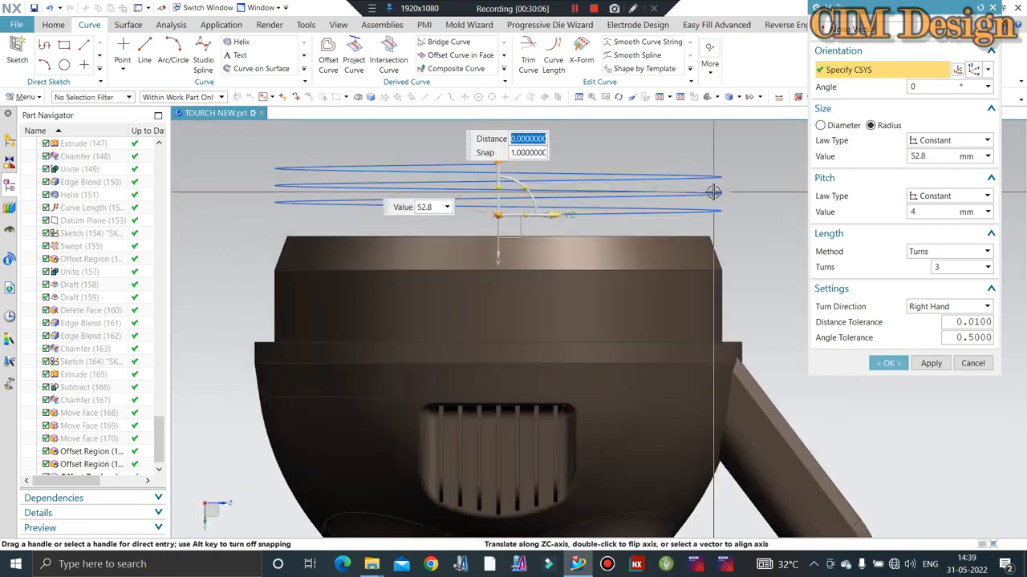
{"action": "type", "text": "-10"}
{"action": "key", "text": "Return"}
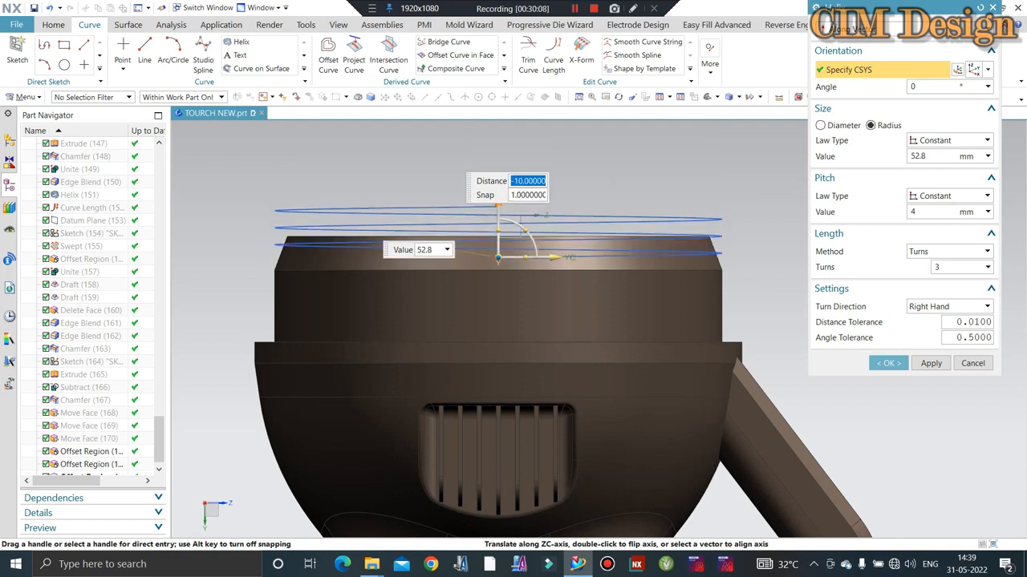
{"action": "key", "text": "Return"}
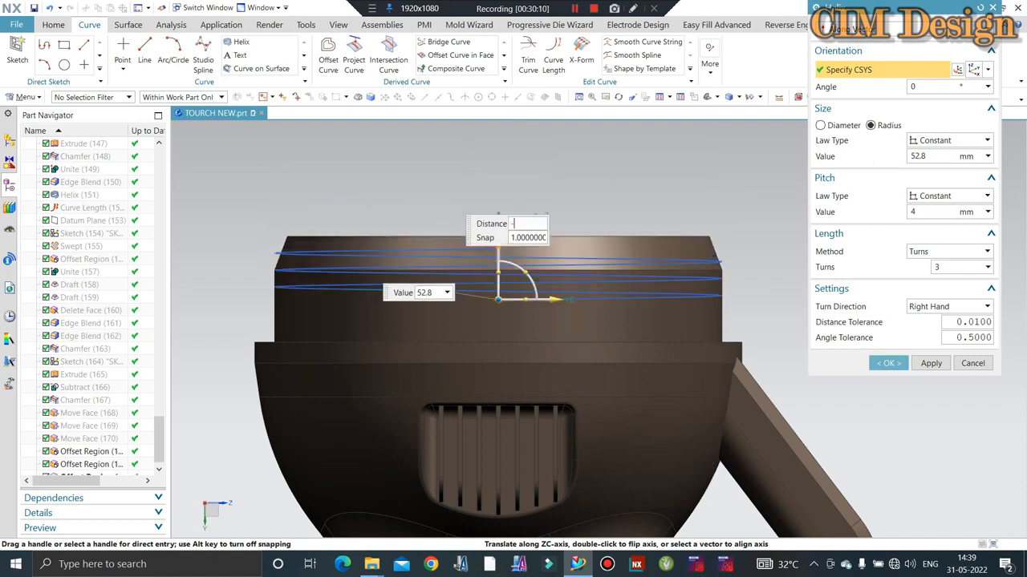
{"action": "type", "text": "-10"}
{"action": "key", "text": "Return"}
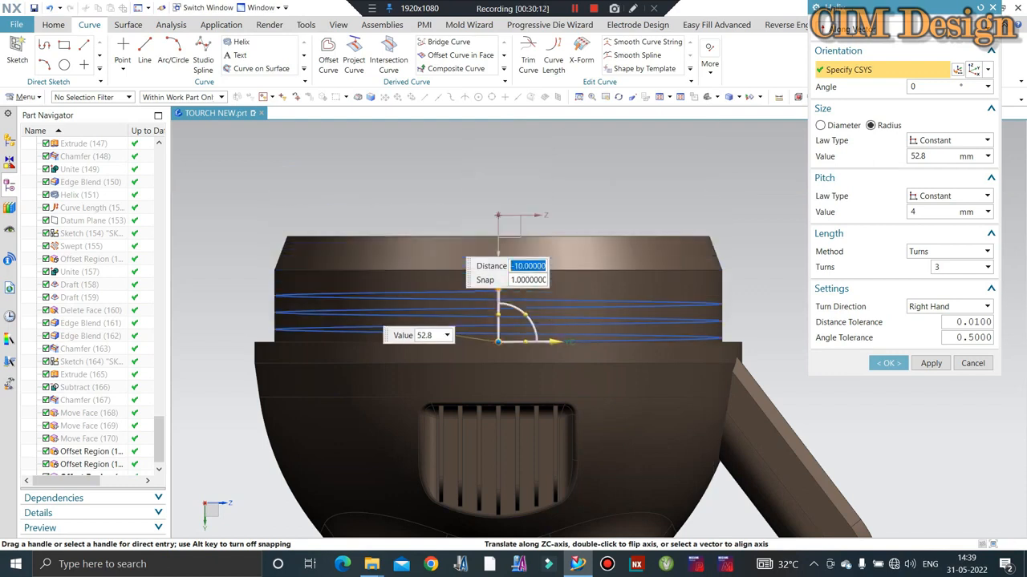
Step: Fine-tune the helix along its axis with 1 mm moves and a final -1 mm move, and create it
{"action": "type", "text": "1"}
{"action": "key", "text": "Return"}
{"action": "key", "text": "Return"}
{"action": "key", "text": "Return"}
{"action": "key", "text": "Return"}
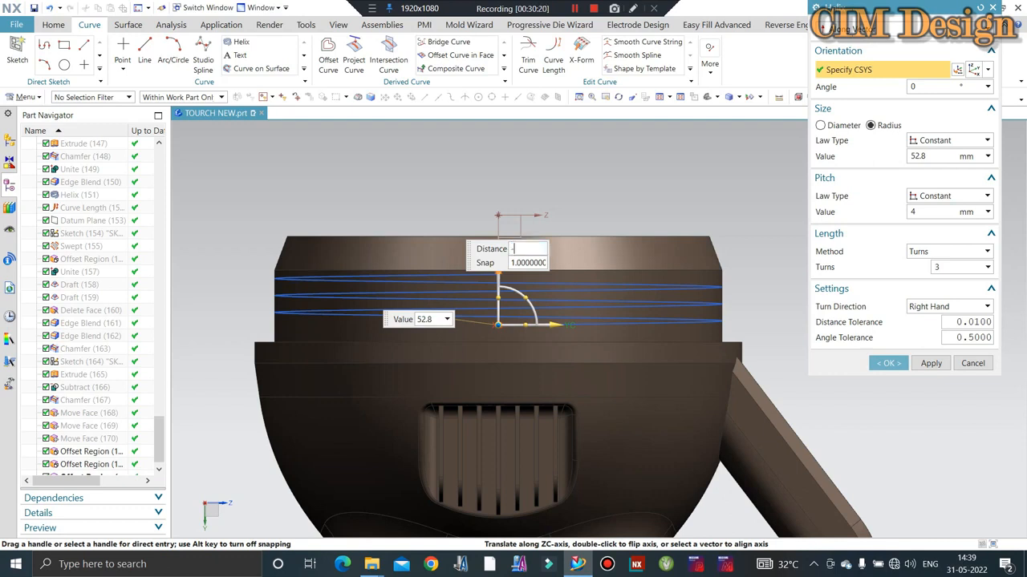
{"action": "type", "text": "1"}
{"action": "key", "text": "Return"}
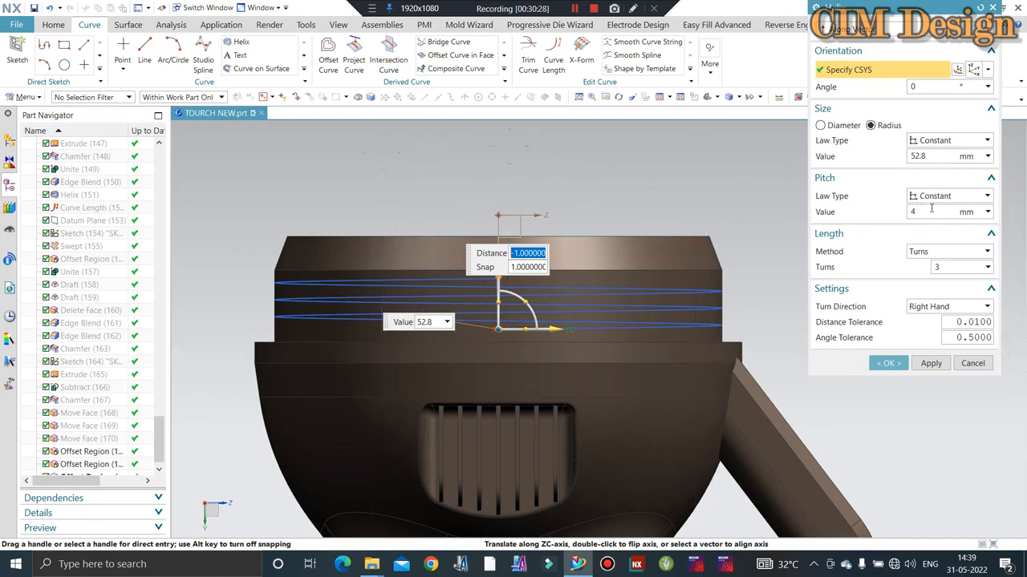
{"action": "left_click", "coordinate": [580, 192]}
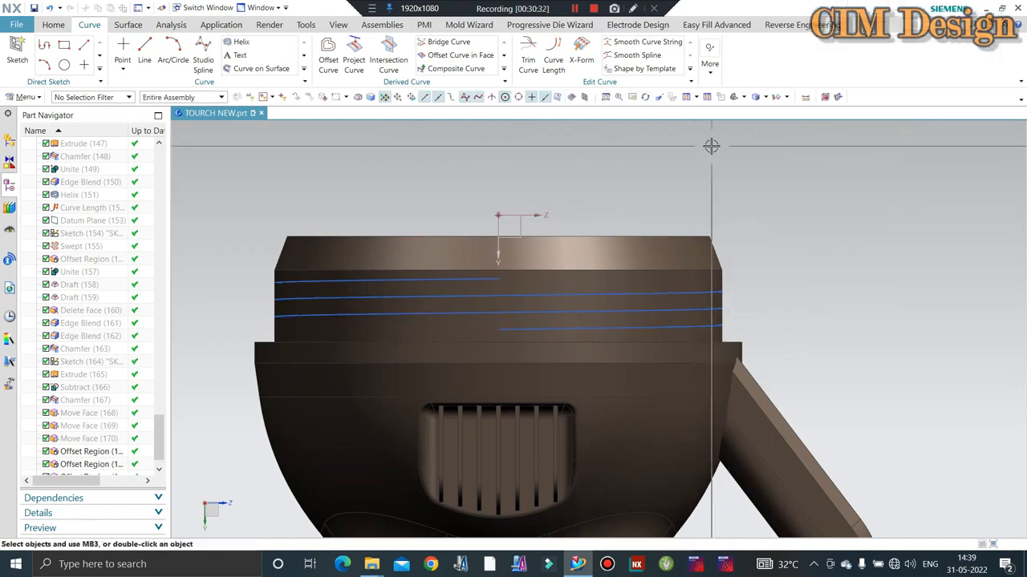
Step: Show the hidden ring body around the collar
{"action": "key", "text": "ctrl+shift+k"}
{"action": "left_click", "coordinate": [458, 278]}
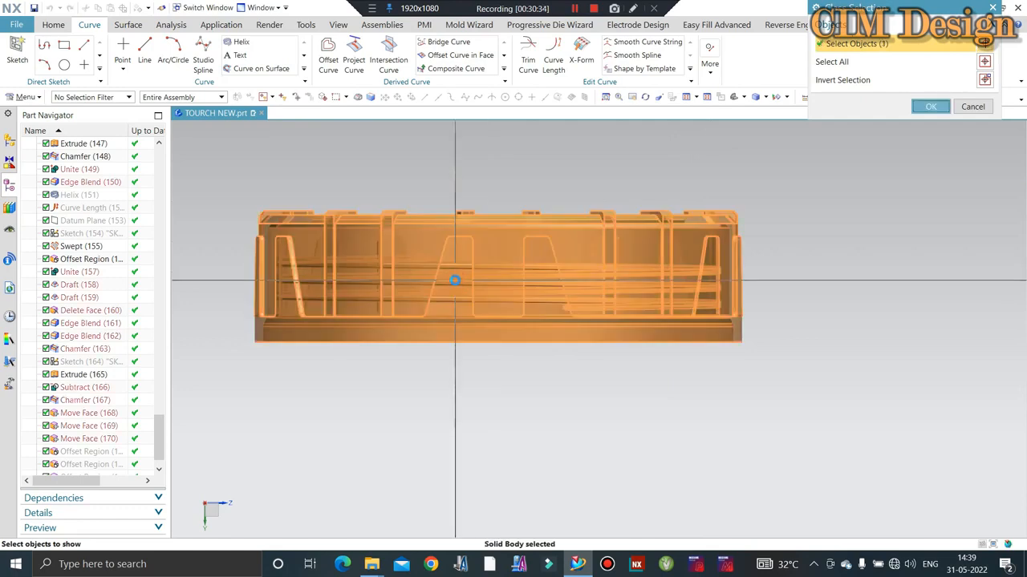
{"action": "middle_click", "coordinate": [455, 280]}
{"action": "scroll", "coordinate": [451, 282], "scroll_direction": "up", "scroll_amount": 5}
{"action": "scroll", "coordinate": [563, 249], "scroll_direction": "down", "scroll_amount": 5}
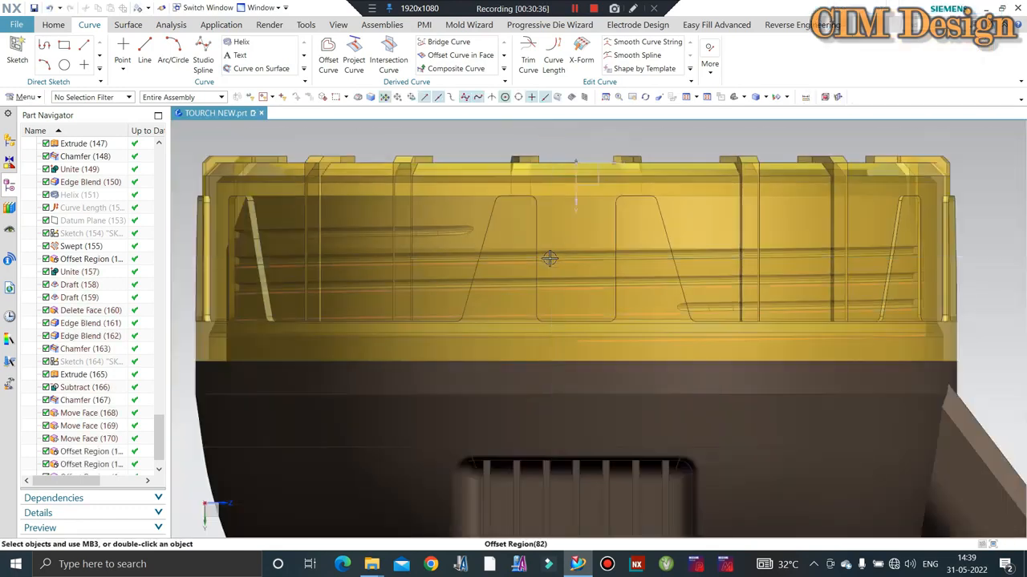
Step: Display the model in Static Wireframe and compare the helix position with the ring's threads
{"action": "left_click", "coordinate": [764, 97]}
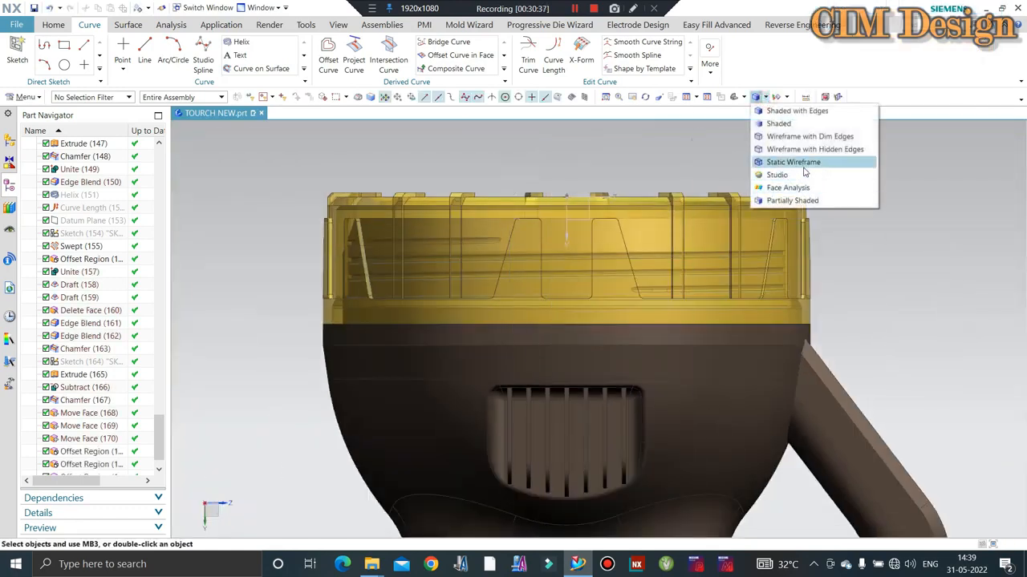
{"action": "left_click", "coordinate": [793, 162]}
{"action": "scroll", "coordinate": [529, 269], "scroll_direction": "up", "scroll_amount": 3}
{"action": "scroll", "coordinate": [529, 268], "scroll_direction": "up", "scroll_amount": 2}
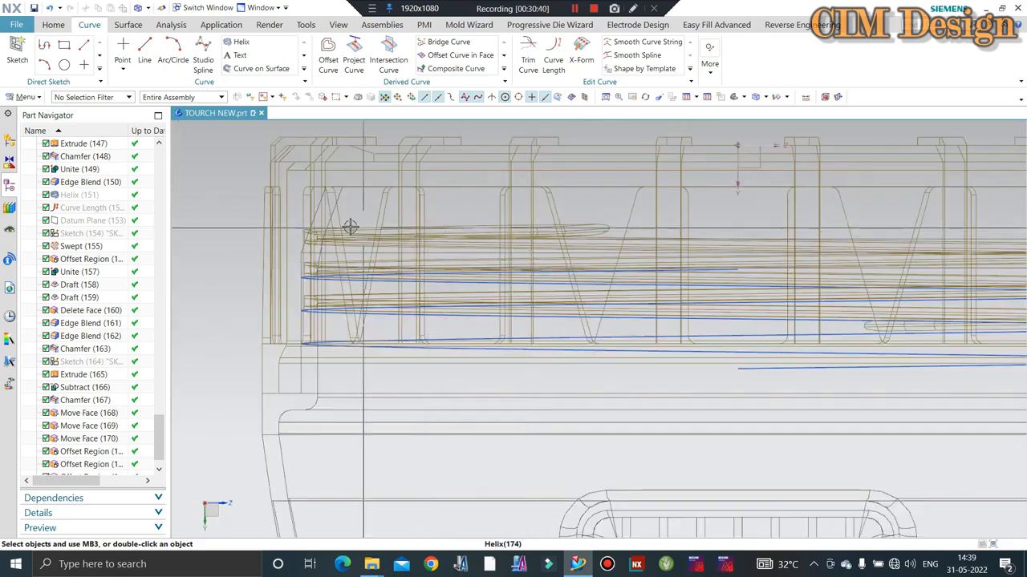
{"action": "scroll", "coordinate": [351, 222], "scroll_direction": "up", "scroll_amount": 2}
{"action": "left_click", "coordinate": [425, 325]}
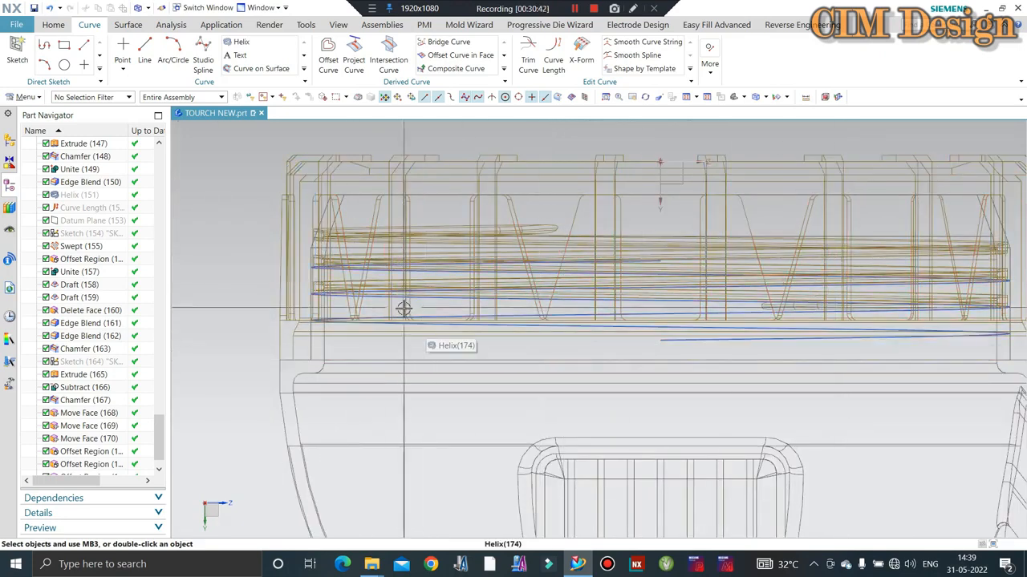
{"action": "scroll", "coordinate": [84, 457], "scroll_direction": "down", "scroll_amount": 1}
Step: Edit the helix on the collar and move it up along its ZC axis in 1 mm increments
{"action": "double_click", "coordinate": [83, 465]}
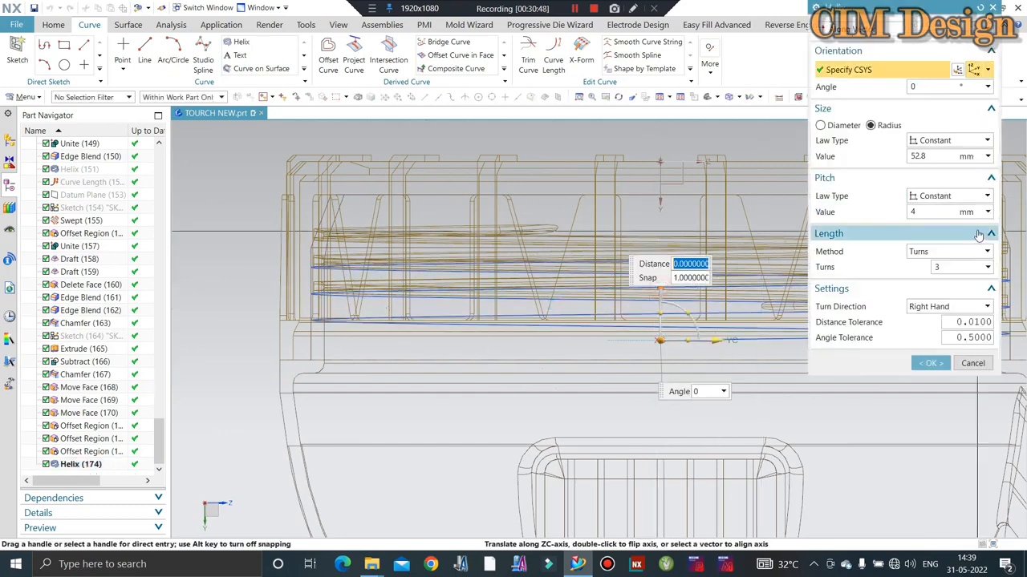
{"action": "key", "text": "Return"}
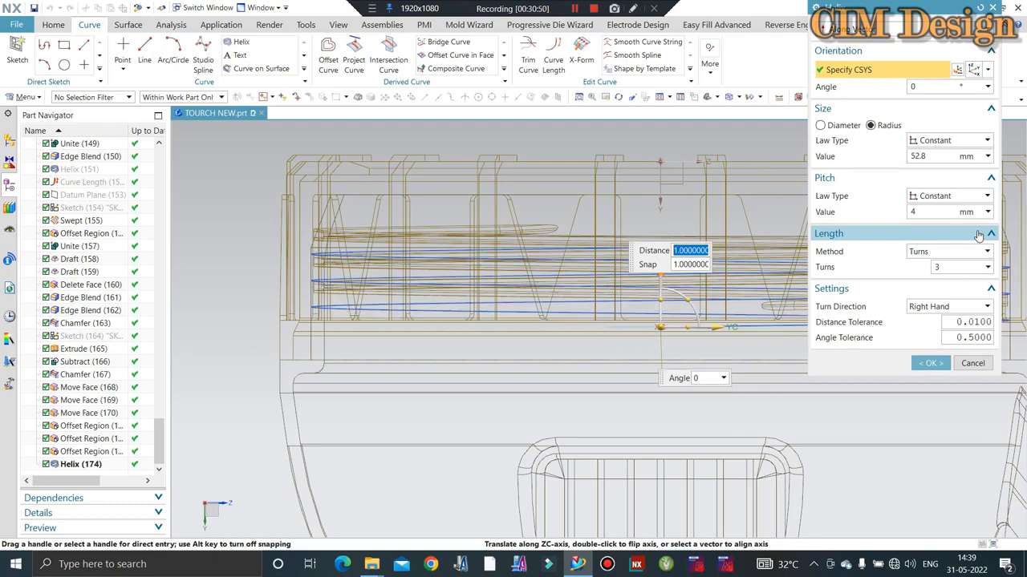
{"action": "key", "text": "Return"}
{"action": "middle_click", "coordinate": [802, 282]}
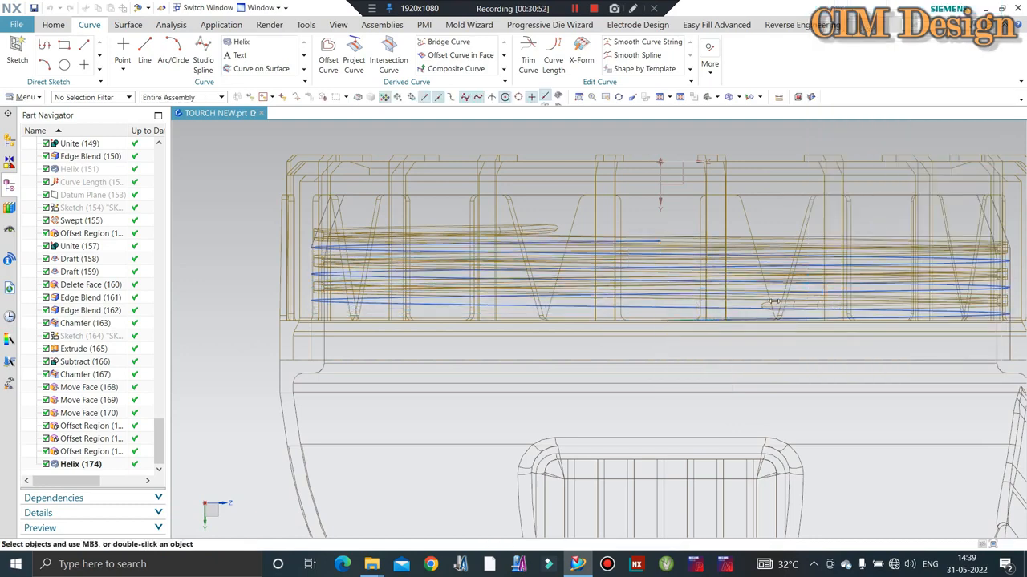
Step: Hide the ring body and return to the shaded display of the collar with its helix
{"action": "scroll", "coordinate": [489, 282], "scroll_direction": "down", "scroll_amount": 3}
{"action": "left_click", "coordinate": [407, 284]}
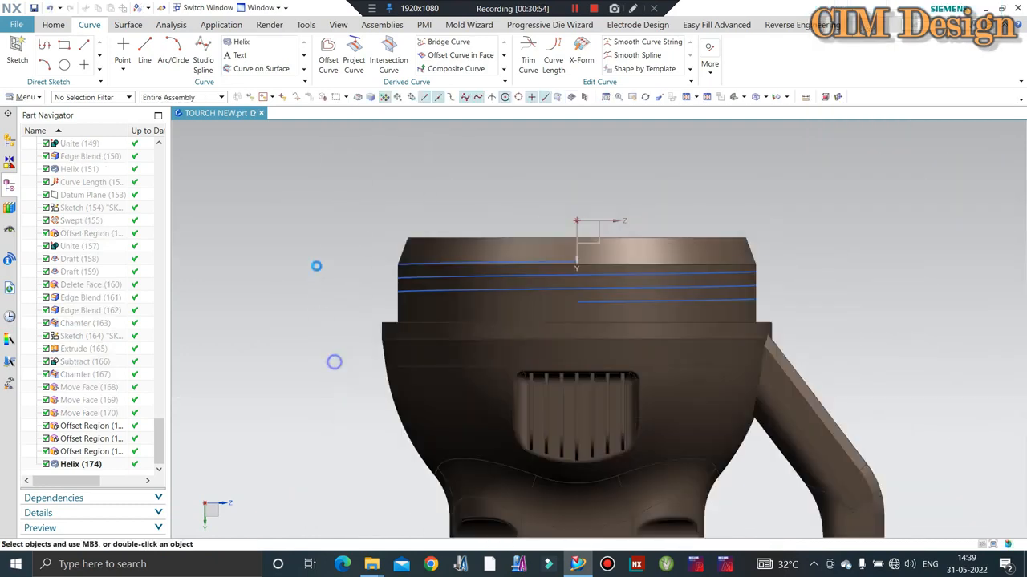
{"action": "mouse_move", "coordinate": [332, 362]}
{"action": "middle_mouse_down"}
{"action": "mouse_move", "coordinate": [534, 294]}
{"action": "mouse_move", "coordinate": [550, 308]}
{"action": "mouse_move", "coordinate": [522, 280]}
{"action": "mouse_move", "coordinate": [509, 286]}
{"action": "mouse_move", "coordinate": [431, 264]}
{"action": "middle_mouse_up"}
{"action": "scroll", "coordinate": [463, 261], "scroll_direction": "up", "scroll_amount": 3}
{"action": "scroll", "coordinate": [424, 258], "scroll_direction": "down", "scroll_amount": 1}
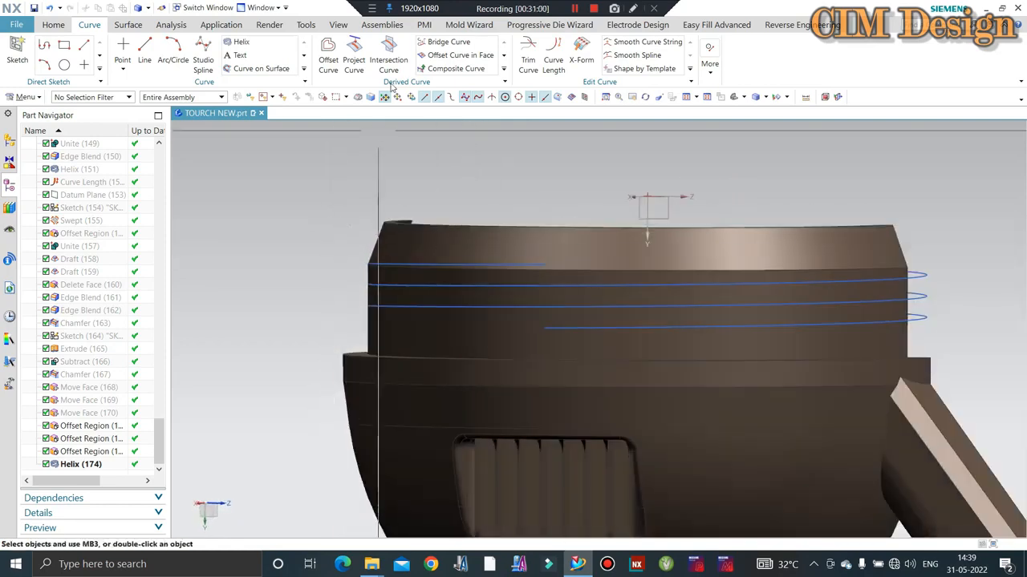
Step: Move the tapered face at the collar's rim by a distance of -3 mm along the torch axis
{"action": "left_click", "coordinate": [53, 25]}
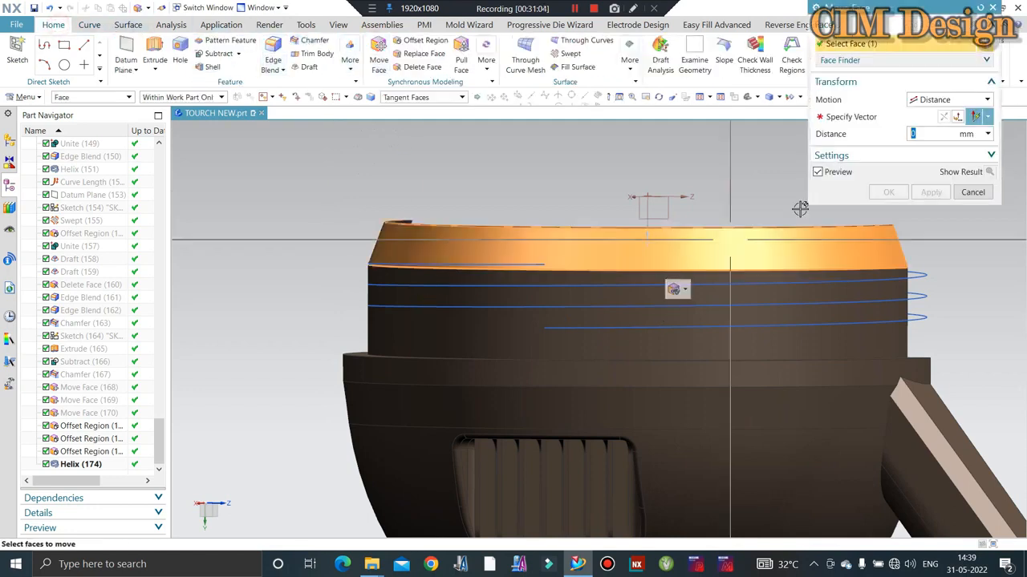
{"action": "left_click", "coordinate": [794, 236]}
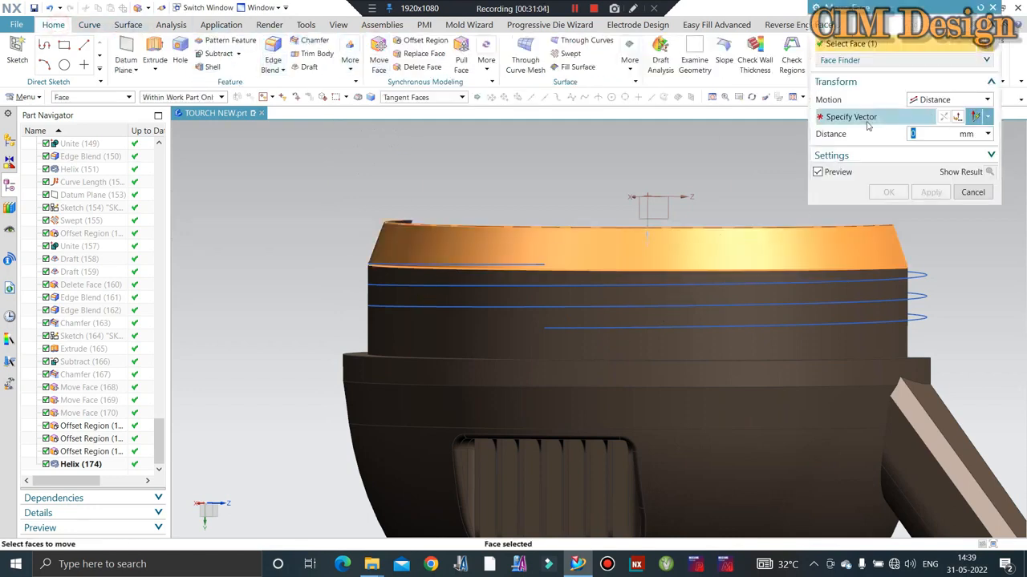
{"action": "left_click", "coordinate": [599, 357]}
{"action": "type", "text": "-1"}
{"action": "key", "text": "Return"}
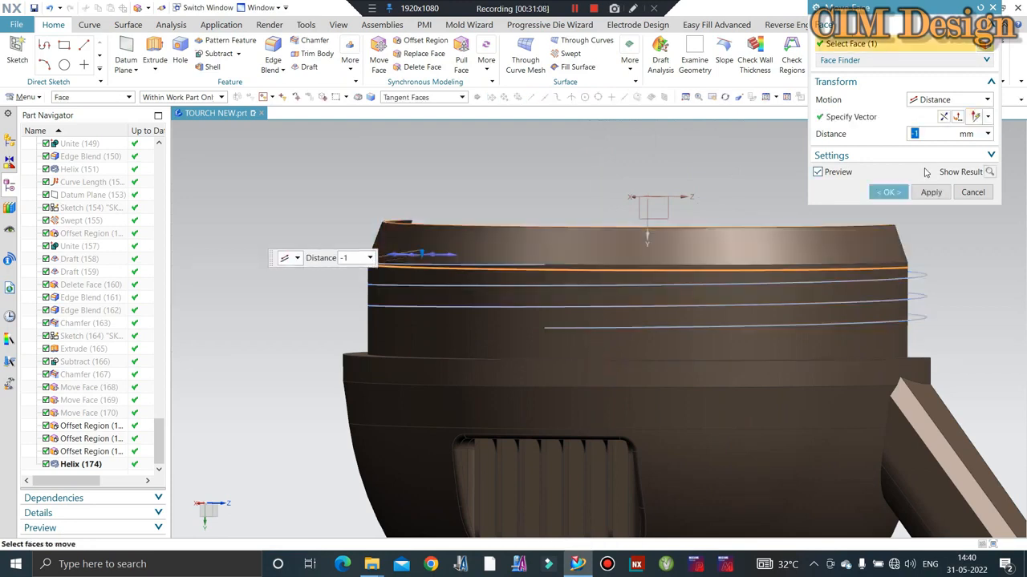
{"action": "type", "text": "-2"}
{"action": "key", "text": "Return"}
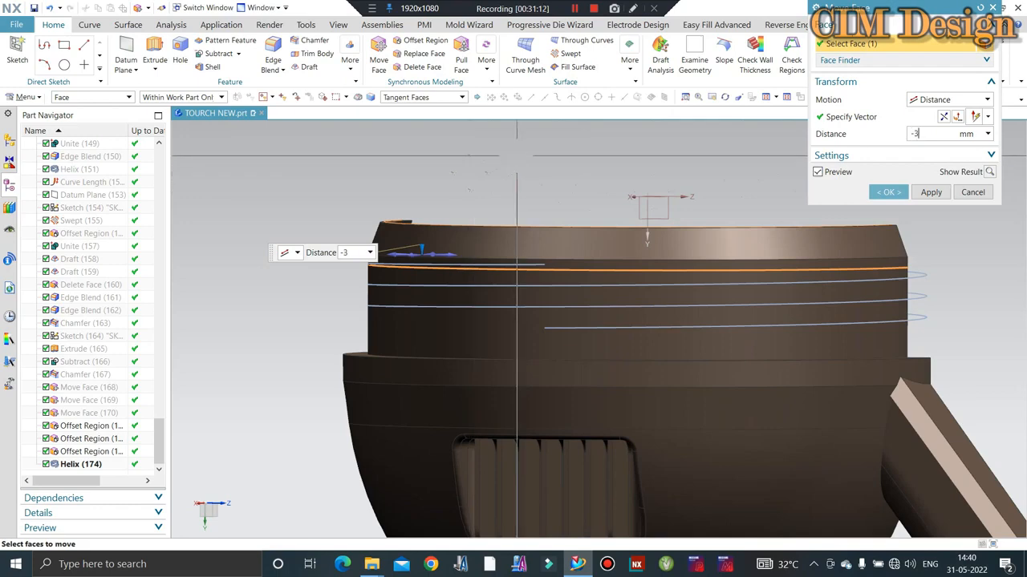
{"action": "middle_click", "coordinate": [460, 167]}
Step: Examine the helix turns against the moved rim face and the collar's cylindrical wall from several sides
{"action": "scroll", "coordinate": [460, 167], "scroll_direction": "down", "scroll_amount": 2}
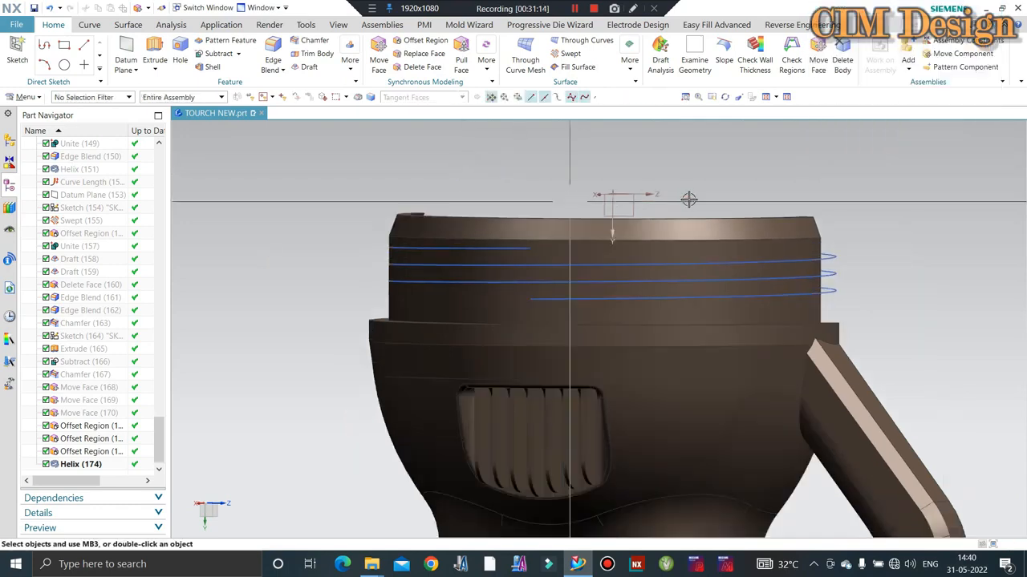
{"action": "middle_click_drag", "start_coordinate": [492, 191], "coordinate": [576, 137]}
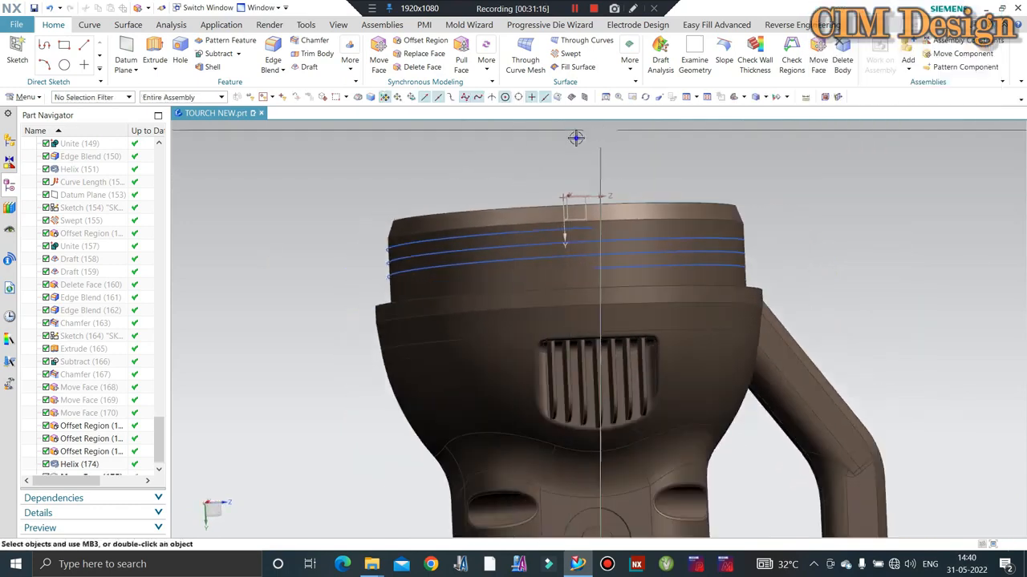
{"action": "scroll", "coordinate": [585, 232], "scroll_direction": "up", "scroll_amount": 5}
{"action": "scroll", "coordinate": [569, 256], "scroll_direction": "down", "scroll_amount": 3}
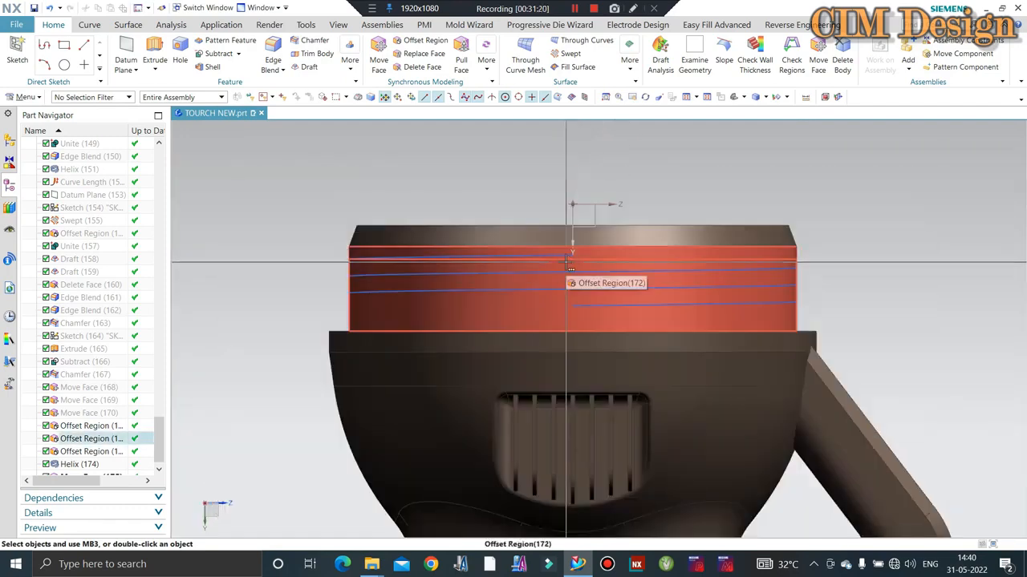
{"action": "scroll", "coordinate": [257, 280], "scroll_direction": "down", "scroll_amount": 1}
{"action": "scroll", "coordinate": [430, 254], "scroll_direction": "down", "scroll_amount": 1}
{"action": "middle_click_drag", "start_coordinate": [431, 255], "coordinate": [425, 258]}
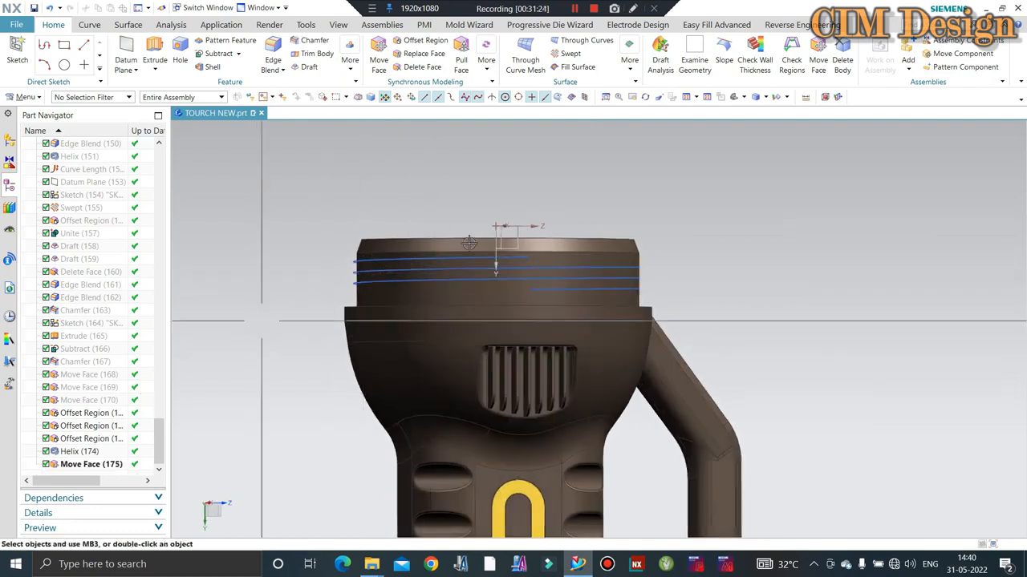
{"action": "scroll", "coordinate": [479, 261], "scroll_direction": "up", "scroll_amount": 2}
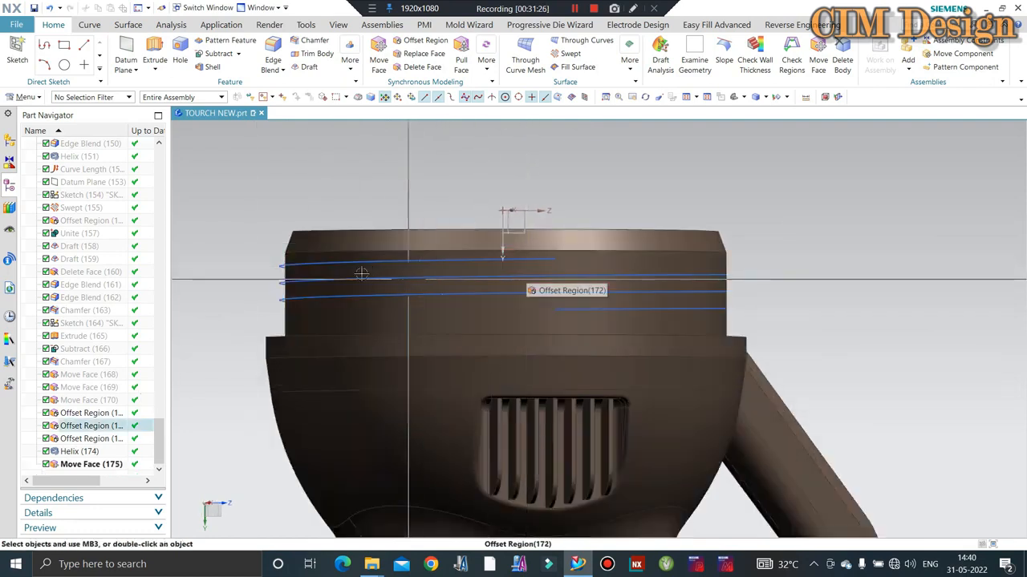
{"action": "scroll", "coordinate": [468, 320], "scroll_direction": "down", "scroll_amount": 2}
{"action": "middle_click_drag", "start_coordinate": [465, 355], "coordinate": [477, 369]}
Step: Edit the collar's helix and rotate its coordinate system 90° about the ZC axis
{"action": "key", "text": "F8"}
{"action": "double_click", "coordinate": [72, 452]}
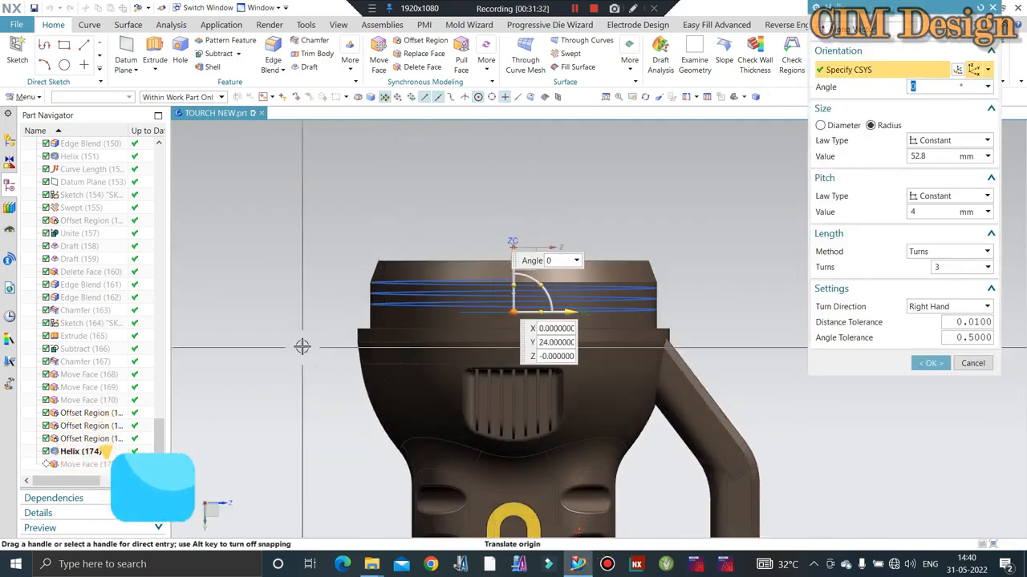
{"action": "middle_click_drag", "start_coordinate": [300, 345], "coordinate": [308, 421]}
{"action": "key", "text": "F8"}
{"action": "scroll", "coordinate": [348, 85], "scroll_direction": "down", "scroll_amount": 1}
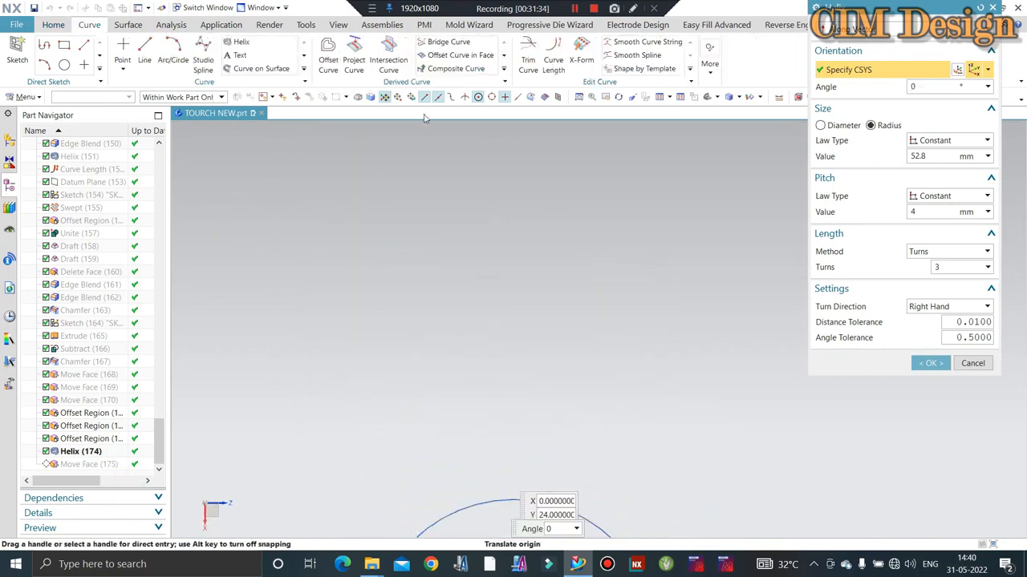
{"action": "scroll", "coordinate": [466, 196], "scroll_direction": "down", "scroll_amount": 4}
{"action": "scroll", "coordinate": [472, 214], "scroll_direction": "down", "scroll_amount": 1}
{"action": "scroll", "coordinate": [510, 409], "scroll_direction": "up", "scroll_amount": 4}
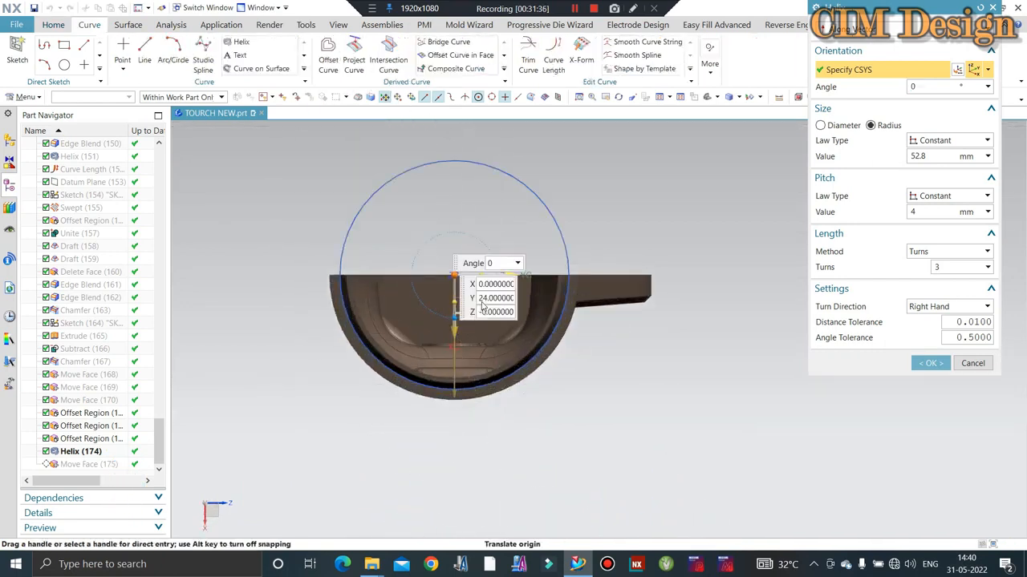
{"action": "scroll", "coordinate": [459, 223], "scroll_direction": "down", "scroll_amount": 1}
{"action": "left_click", "coordinate": [476, 287]}
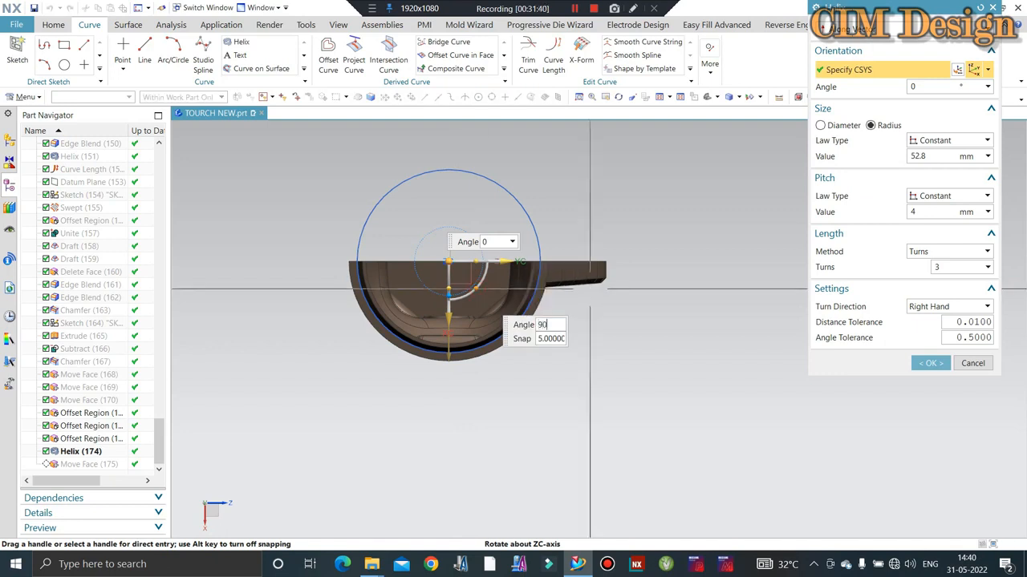
{"action": "type", "text": "90"}
{"action": "key", "text": "Return"}
{"action": "middle_click", "coordinate": [578, 293]}
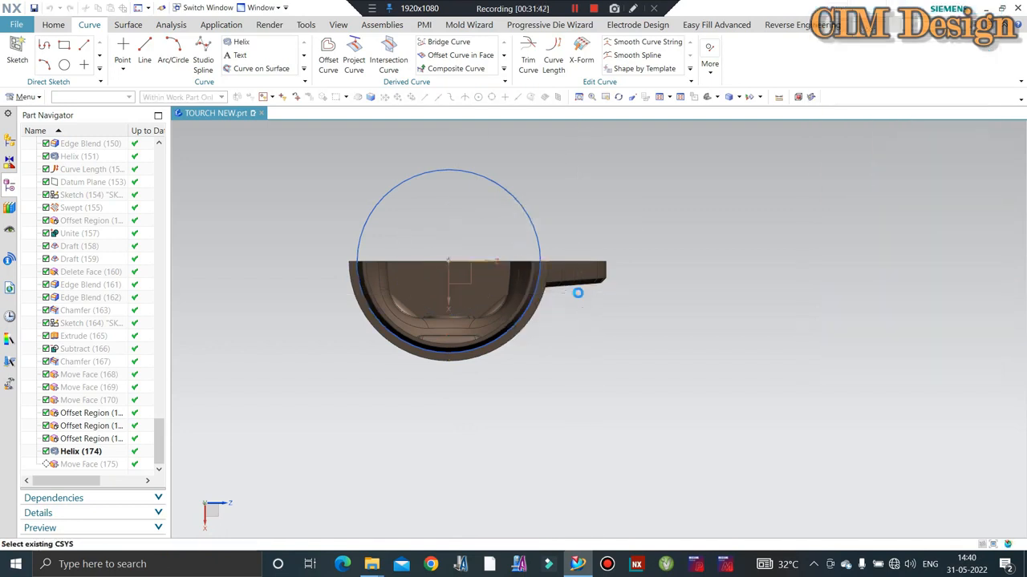
Step: Create a datum plane at the start point of the rotated helix, where it meets the collar's cut edge
{"action": "middle_click_drag", "start_coordinate": [578, 291], "coordinate": [676, 191]}
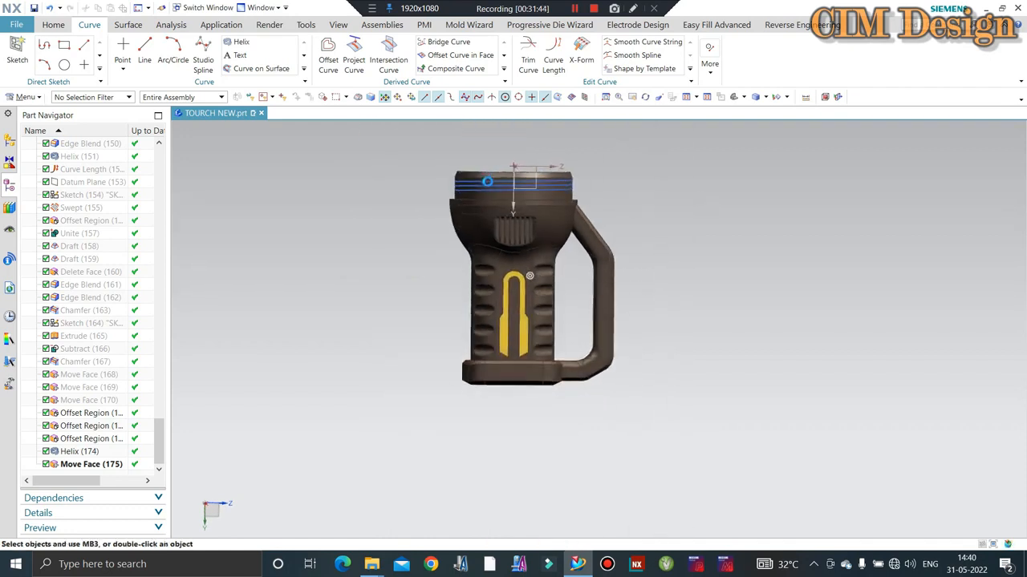
{"action": "scroll", "coordinate": [495, 180], "scroll_direction": "up", "scroll_amount": 3}
{"action": "scroll", "coordinate": [503, 151], "scroll_direction": "up", "scroll_amount": 3}
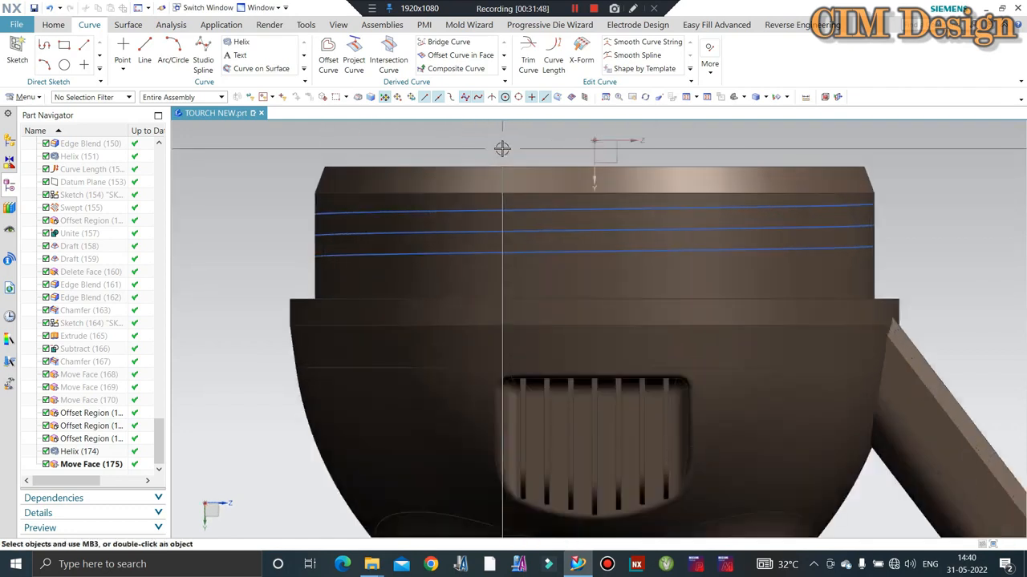
{"action": "scroll", "coordinate": [360, 209], "scroll_direction": "down", "scroll_amount": 2}
{"action": "middle_click_drag", "start_coordinate": [355, 212], "coordinate": [460, 304]}
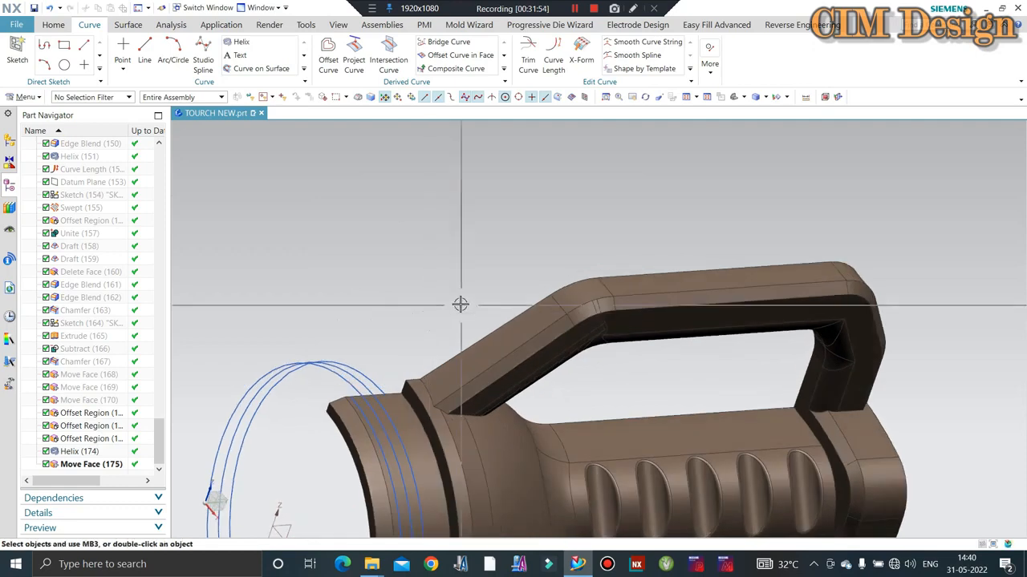
{"action": "scroll", "coordinate": [460, 304], "scroll_direction": "up", "scroll_amount": 3}
{"action": "left_click", "coordinate": [53, 25]}
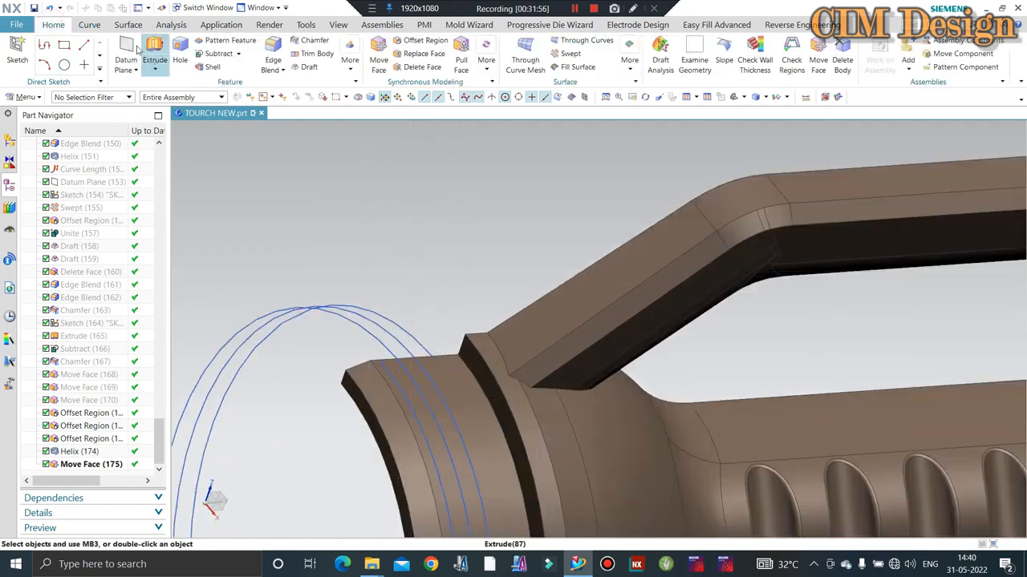
{"action": "scroll", "coordinate": [428, 362], "scroll_direction": "up", "scroll_amount": 1}
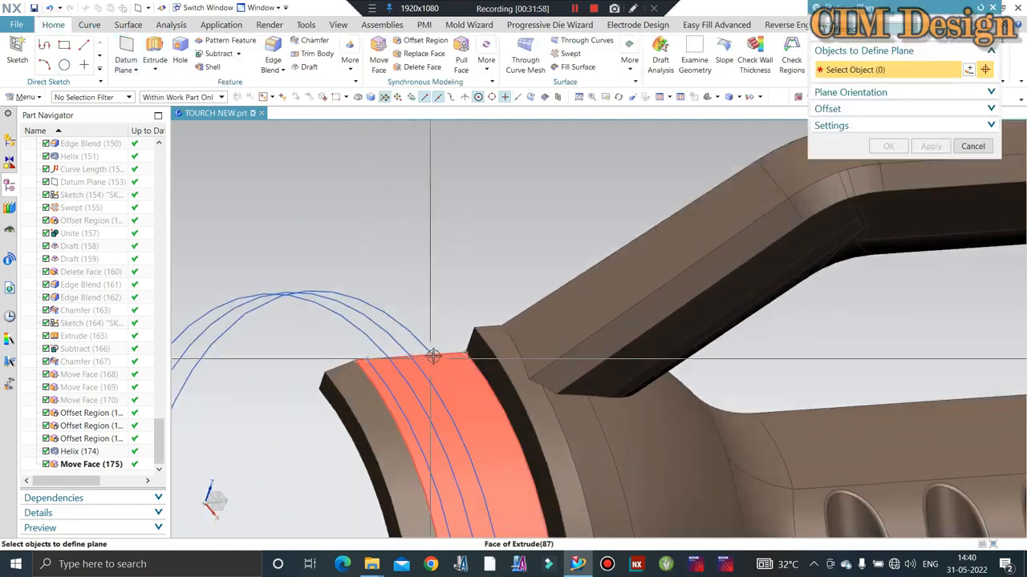
{"action": "left_click", "coordinate": [433, 353]}
{"action": "left_click", "coordinate": [433, 354]}
{"action": "middle_click", "coordinate": [421, 350]}
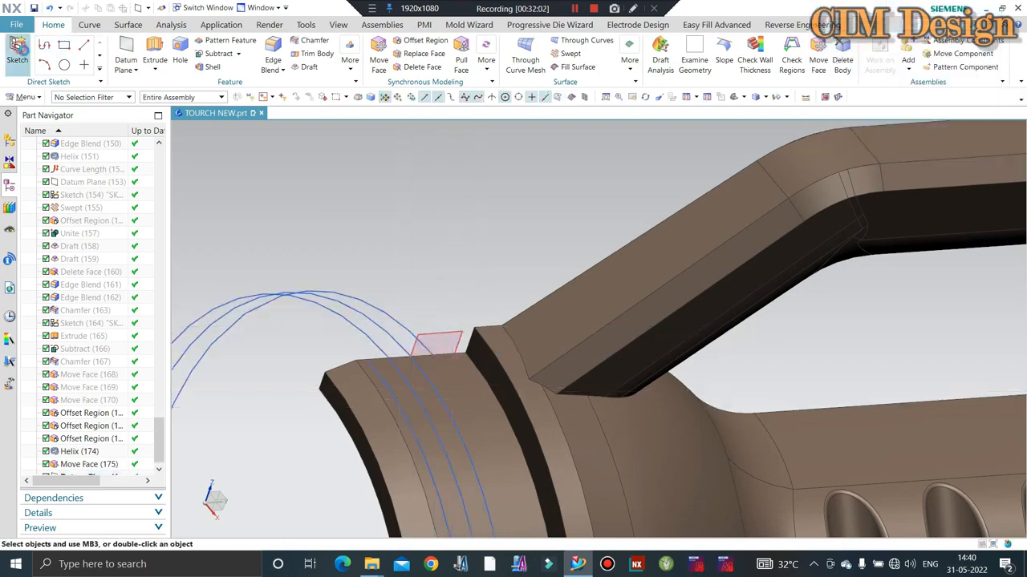
Step: Start a sketch on the datum plane at the helix's start point and face the sketch plane
{"action": "left_click", "coordinate": [449, 333]}
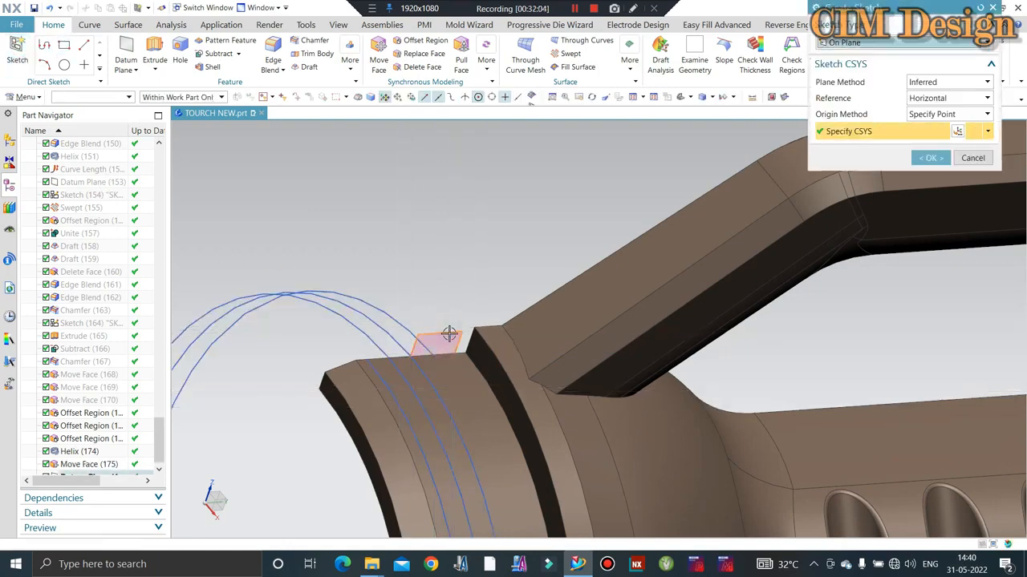
{"action": "middle_click", "coordinate": [449, 332]}
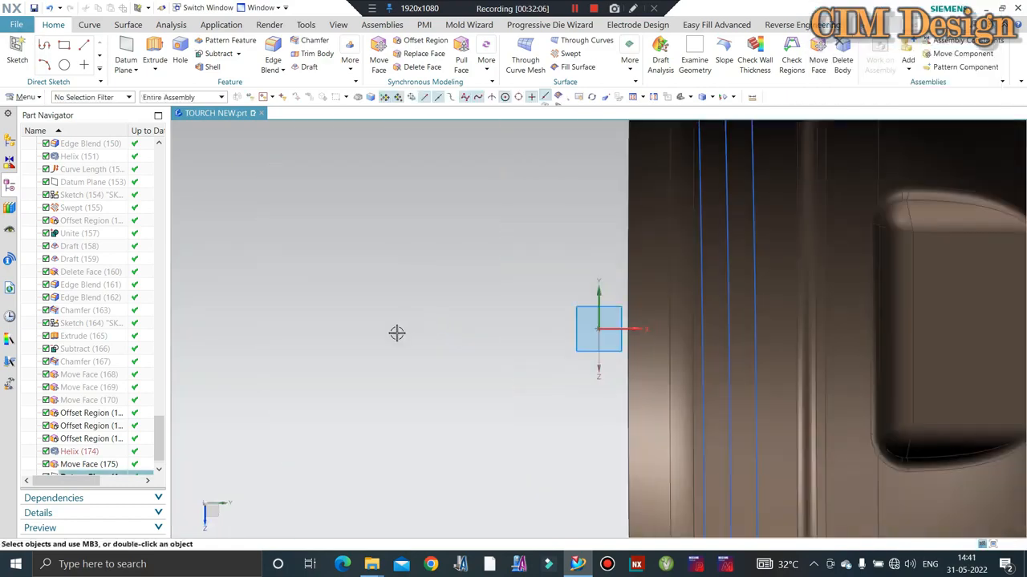
{"action": "mouse_move", "coordinate": [396, 332]}
{"action": "middle_mouse_down"}
{"action": "mouse_move", "coordinate": [524, 293]}
{"action": "mouse_move", "coordinate": [568, 316]}
{"action": "mouse_move", "coordinate": [603, 209]}
{"action": "mouse_move", "coordinate": [520, 232]}
{"action": "middle_mouse_up"}
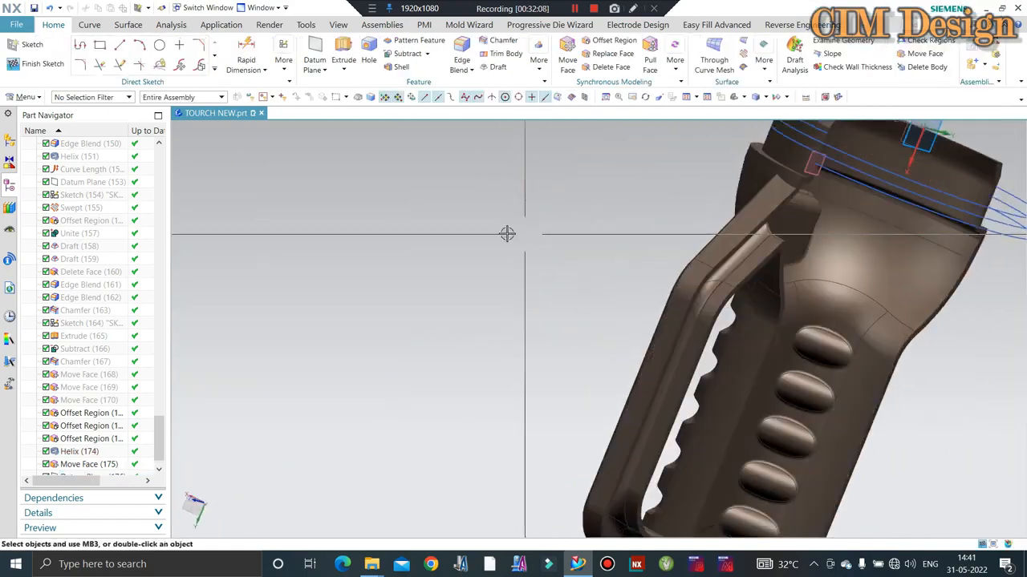
{"action": "key", "text": "F8"}
{"action": "middle_click_drag", "start_coordinate": [477, 260], "coordinate": [418, 257]}
{"action": "key", "text": "F8"}
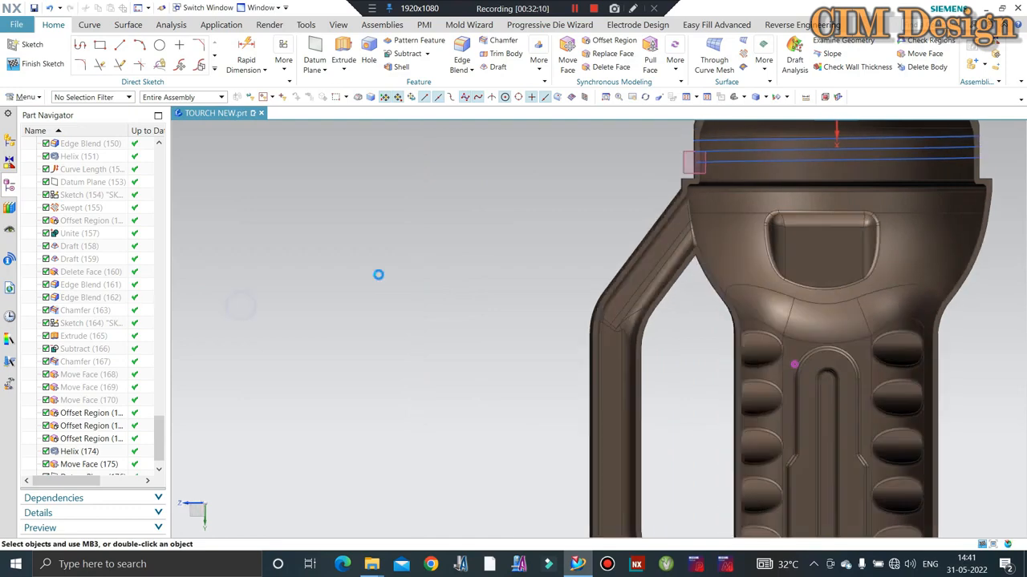
{"action": "scroll", "coordinate": [741, 142], "scroll_direction": "up", "scroll_amount": 4}
{"action": "scroll", "coordinate": [611, 179], "scroll_direction": "up", "scroll_amount": 5}
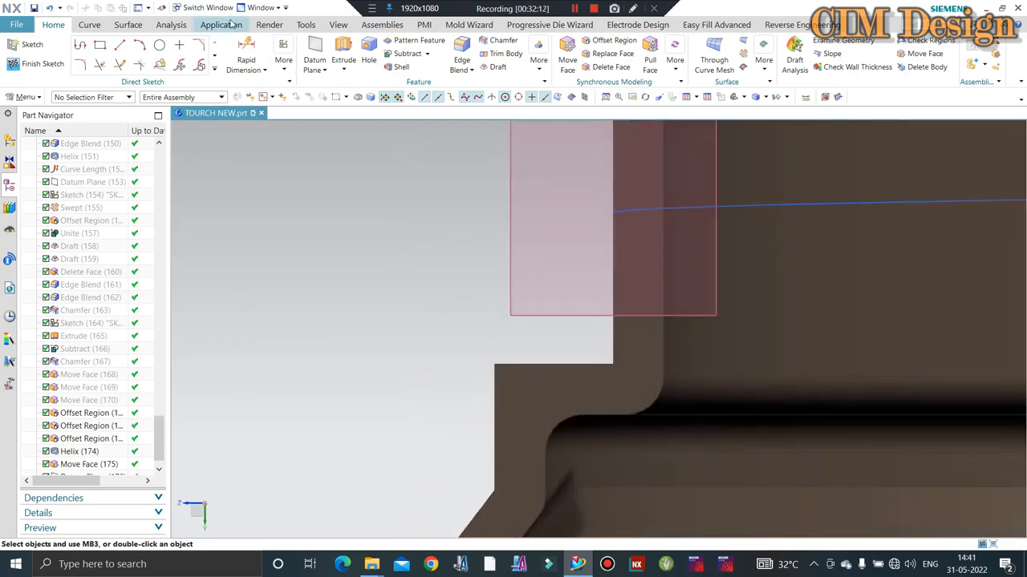
Step: Sketch a rectangle about 2.8 mm by 2.5 mm across the collar wall at the helix's start point
{"action": "left_click", "coordinate": [99, 45]}
{"action": "scroll", "coordinate": [613, 205], "scroll_direction": "up", "scroll_amount": 2}
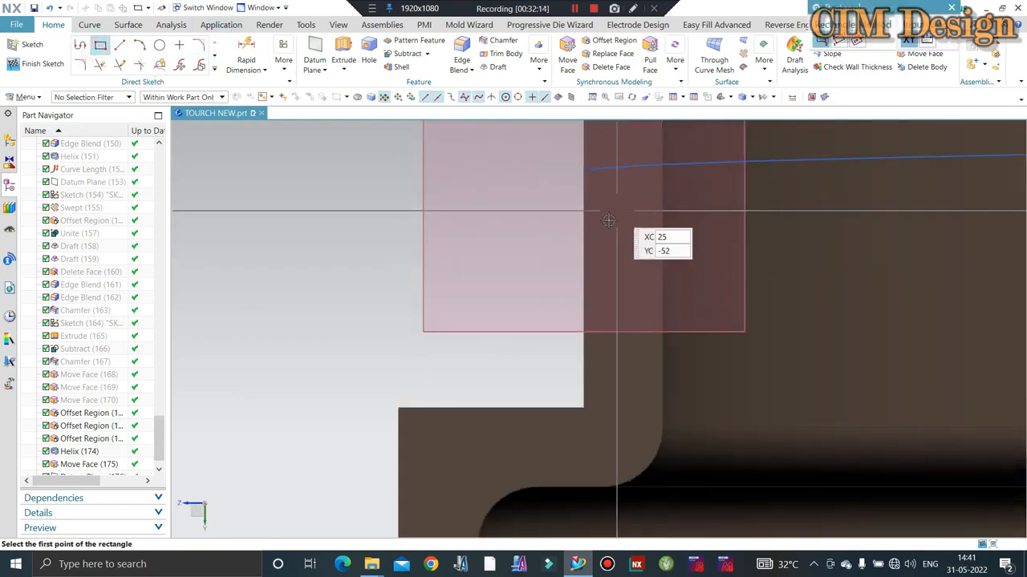
{"action": "scroll", "coordinate": [552, 195], "scroll_direction": "down", "scroll_amount": 3}
{"action": "left_click", "coordinate": [549, 213]}
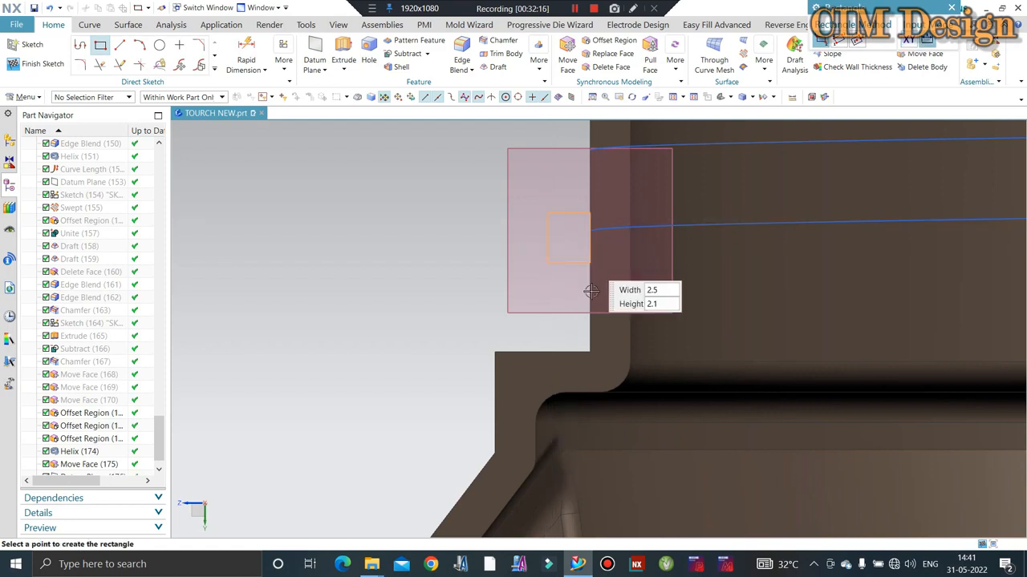
{"action": "left_click", "coordinate": [605, 262]}
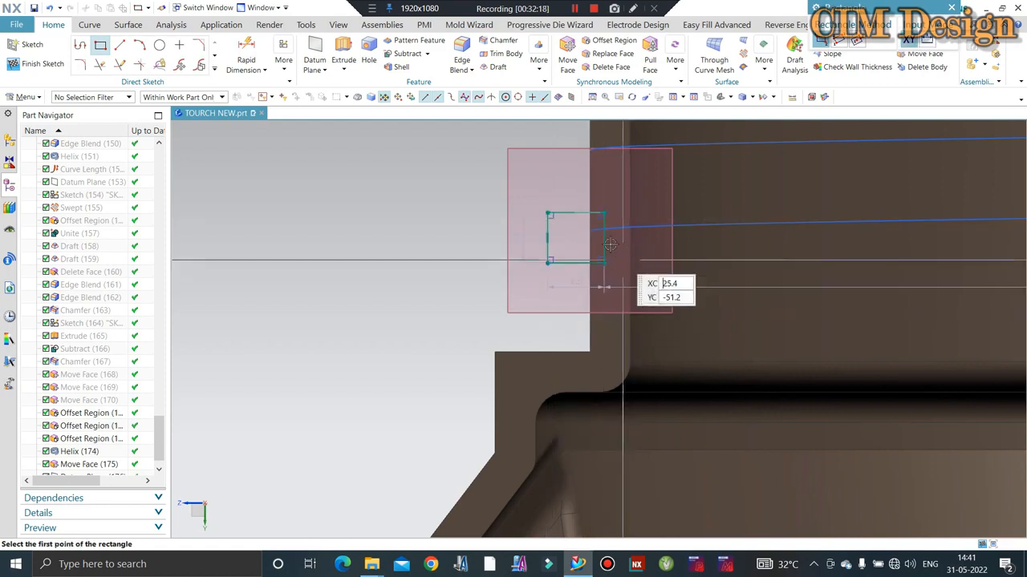
{"action": "key", "text": "Escape"}
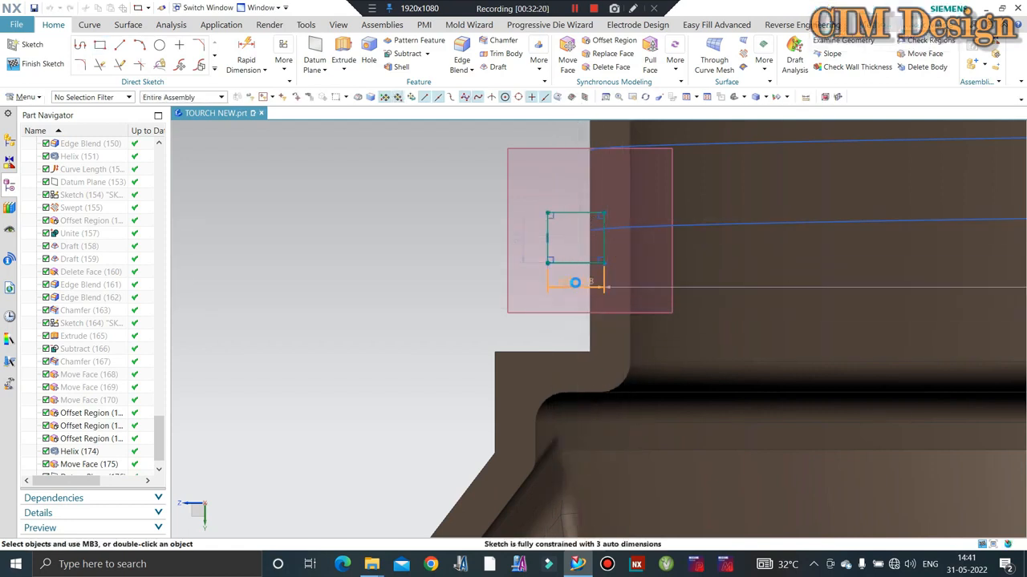
{"action": "double_click", "coordinate": [575, 283]}
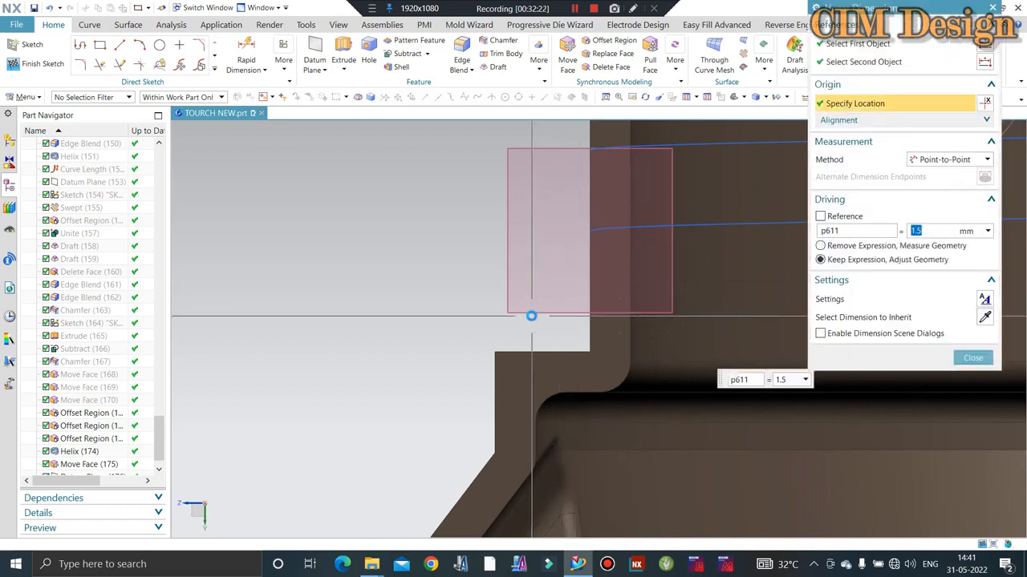
{"action": "key", "text": "Escape"}
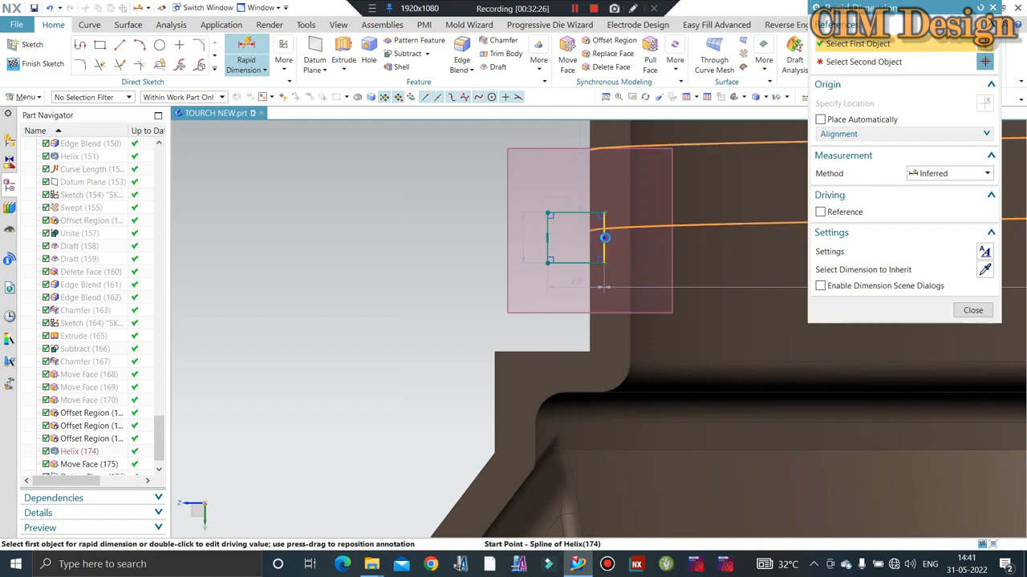
Step: Dimension the rectangle's inner vertical side to the helix's start point and set the distance to 0 mm
{"action": "left_click", "coordinate": [602, 236]}
{"action": "left_click", "coordinate": [597, 234]}
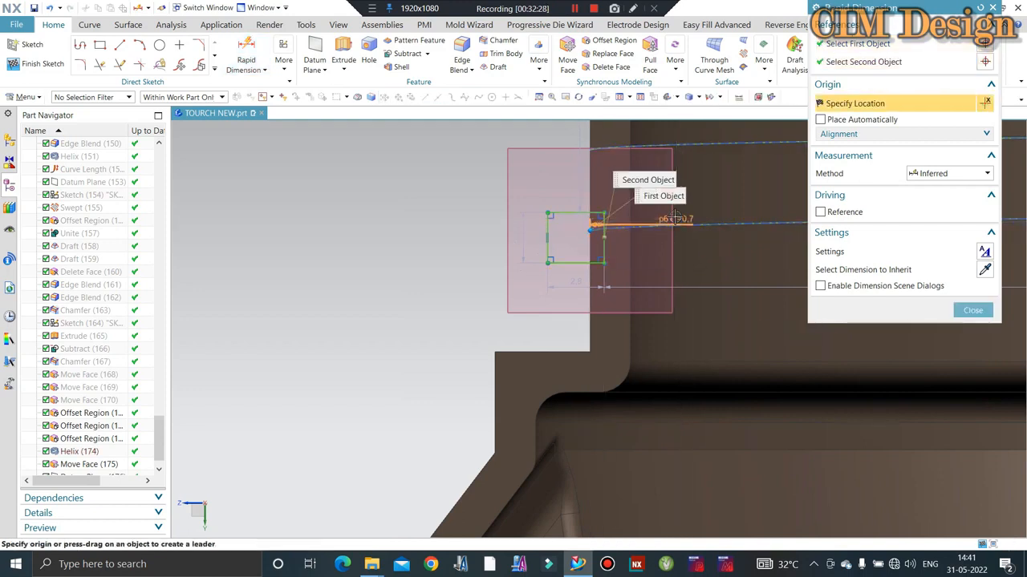
{"action": "left_click", "coordinate": [604, 212]}
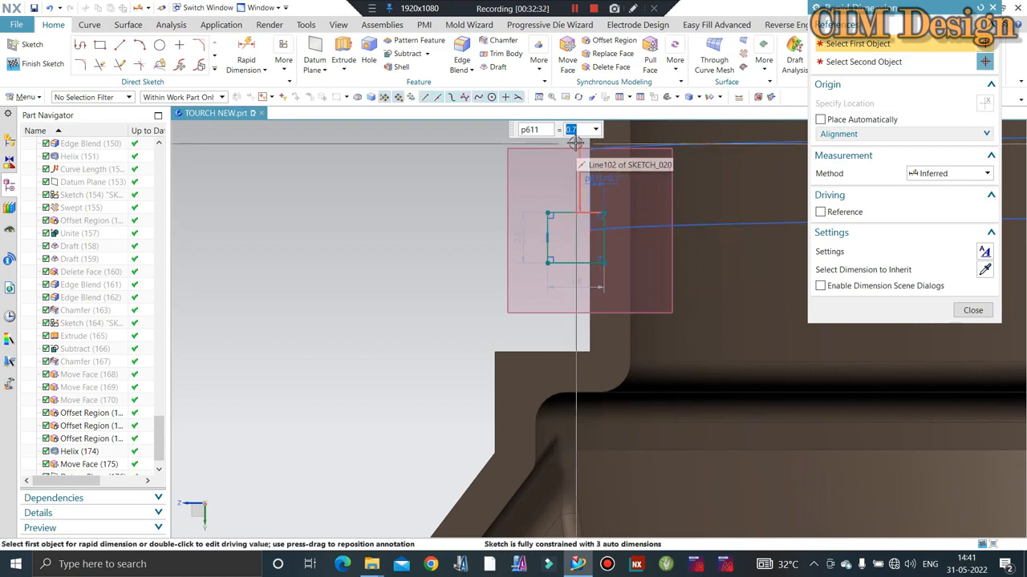
{"action": "type", "text": "0"}
{"action": "key", "text": "Return"}
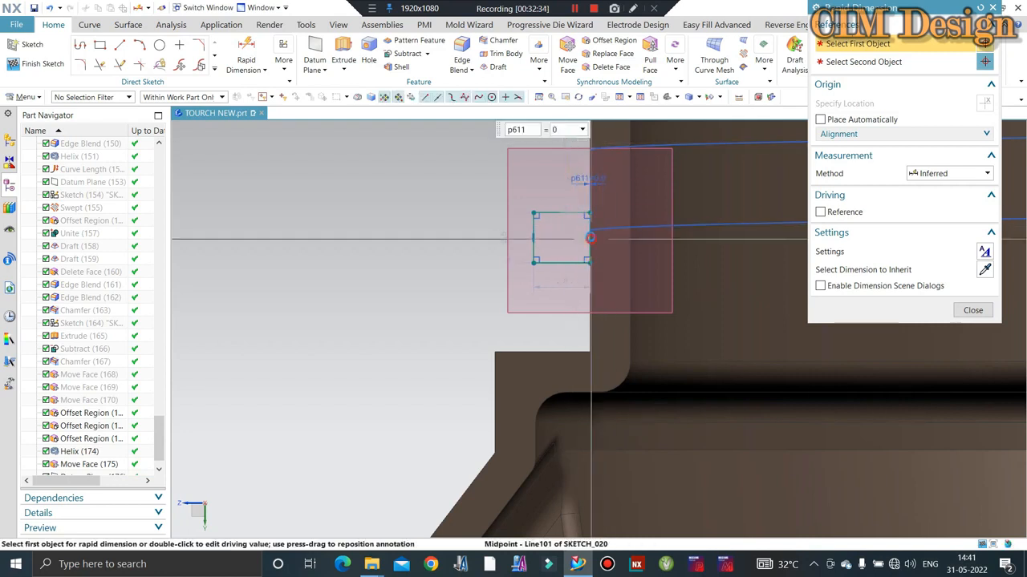
{"action": "left_click", "coordinate": [589, 238]}
{"action": "scroll", "coordinate": [590, 231], "scroll_direction": "up", "scroll_amount": 2}
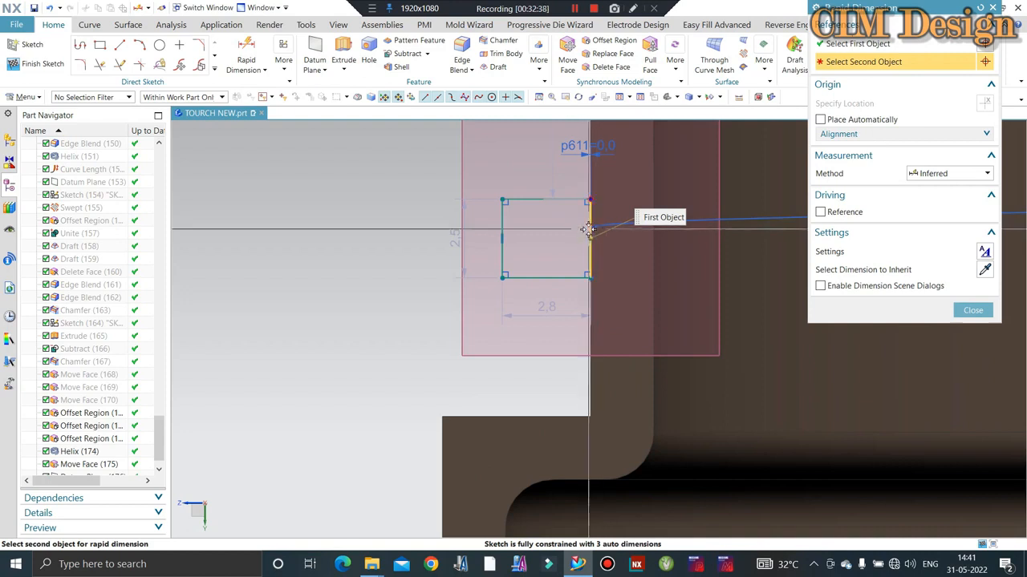
{"action": "scroll", "coordinate": [591, 228], "scroll_direction": "up", "scroll_amount": 2}
{"action": "scroll", "coordinate": [590, 229], "scroll_direction": "up", "scroll_amount": 2}
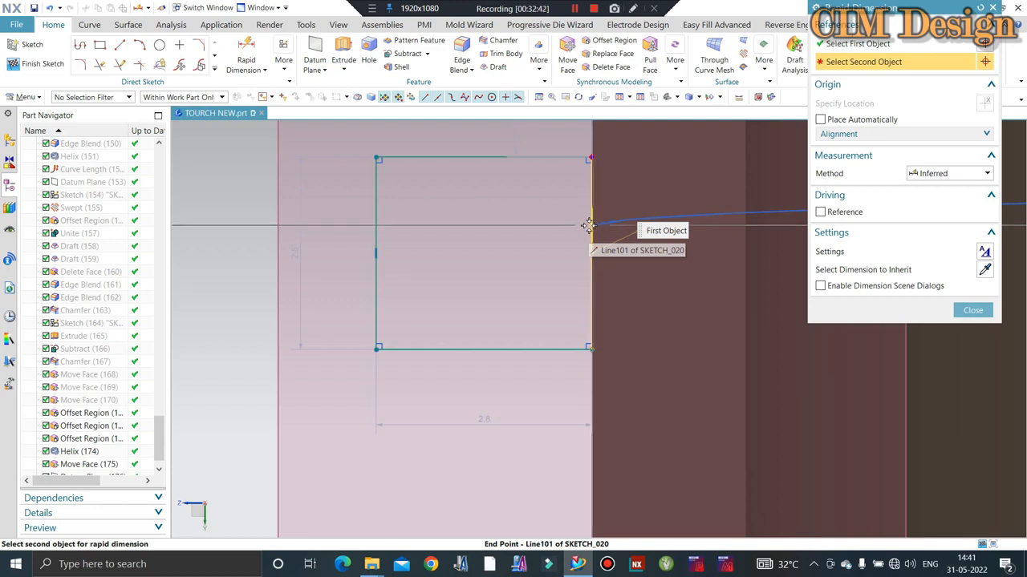
{"action": "scroll", "coordinate": [590, 236], "scroll_direction": "down", "scroll_amount": 1}
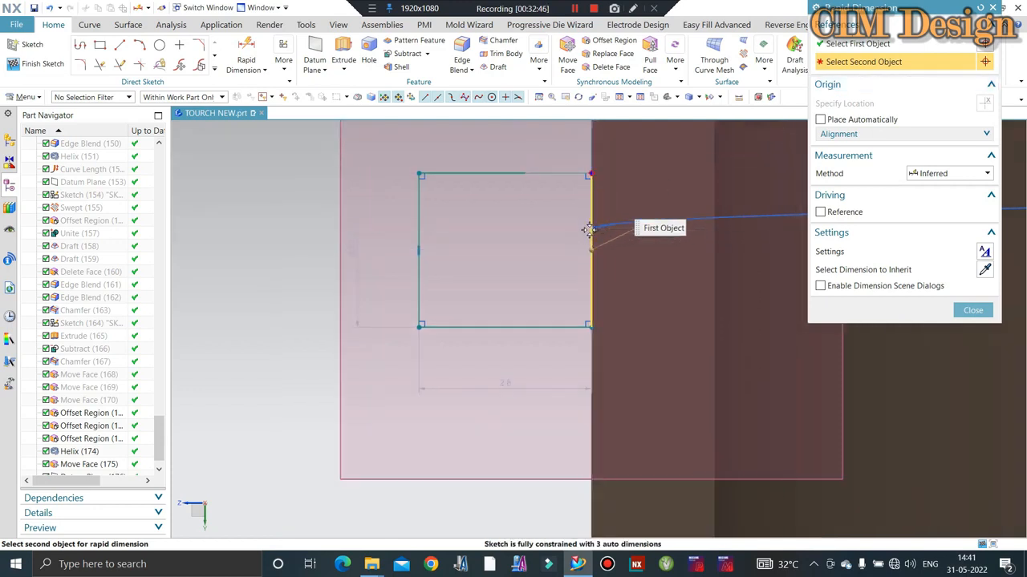
{"action": "scroll", "coordinate": [590, 230], "scroll_direction": "up", "scroll_amount": 4}
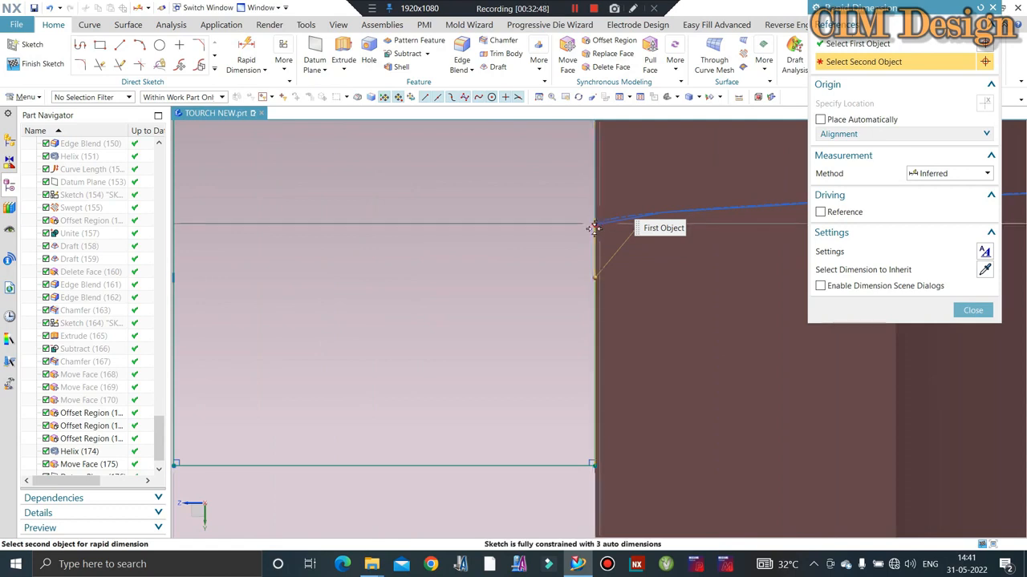
{"action": "left_click", "coordinate": [594, 228]}
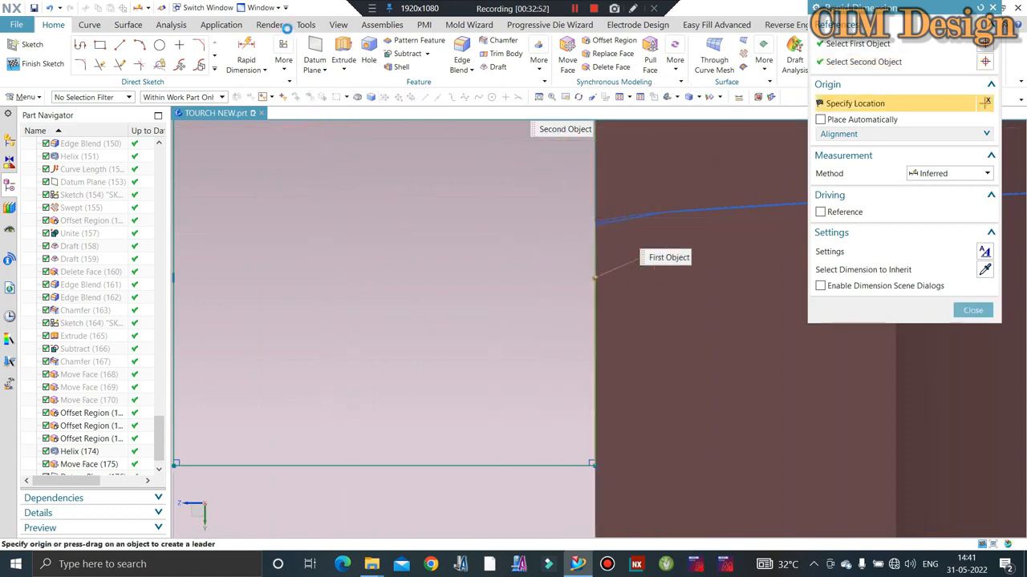
{"action": "key", "text": "Escape"}
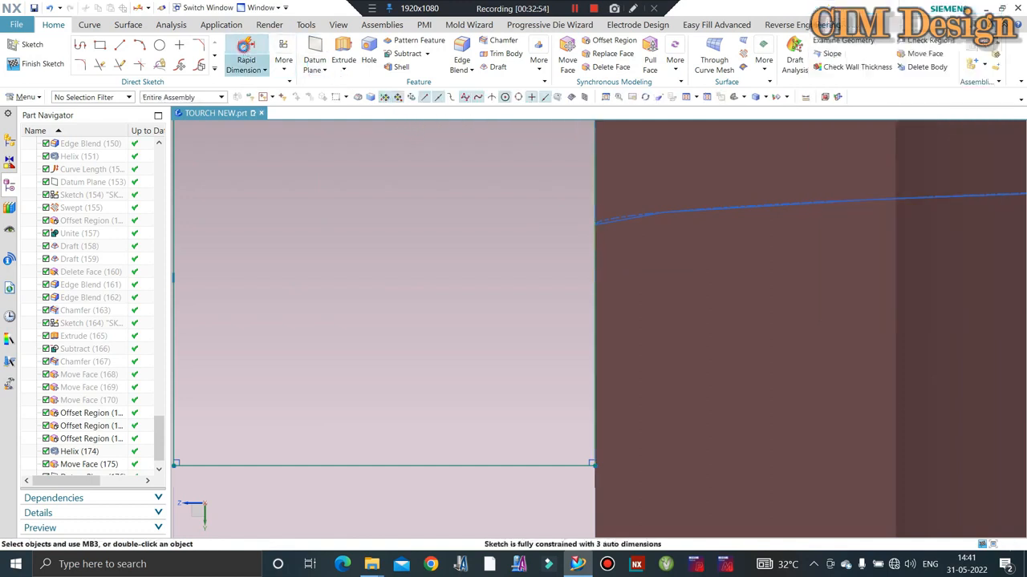
Step: Dimension the vertical distance from the helix's start point to the midpoint of the rectangle's inner side and set it to 0 mm
{"action": "key", "text": "d"}
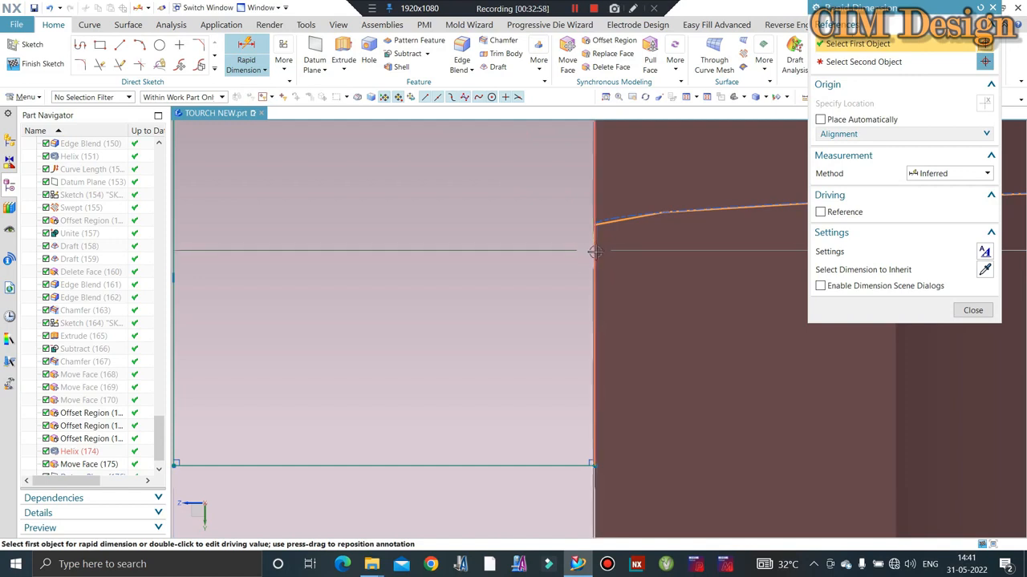
{"action": "scroll", "coordinate": [524, 267], "scroll_direction": "down", "scroll_amount": 1}
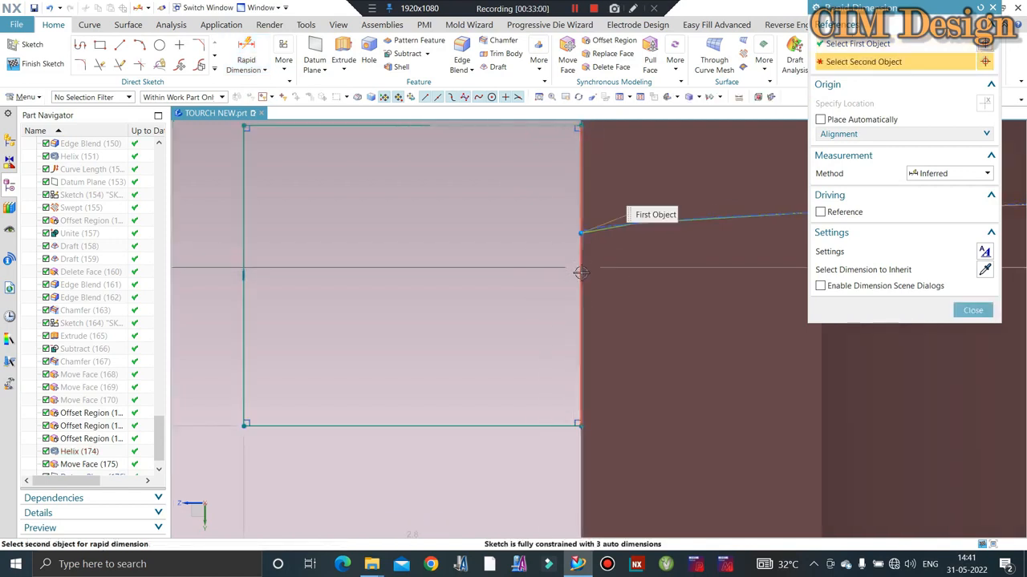
{"action": "left_click", "coordinate": [579, 276]}
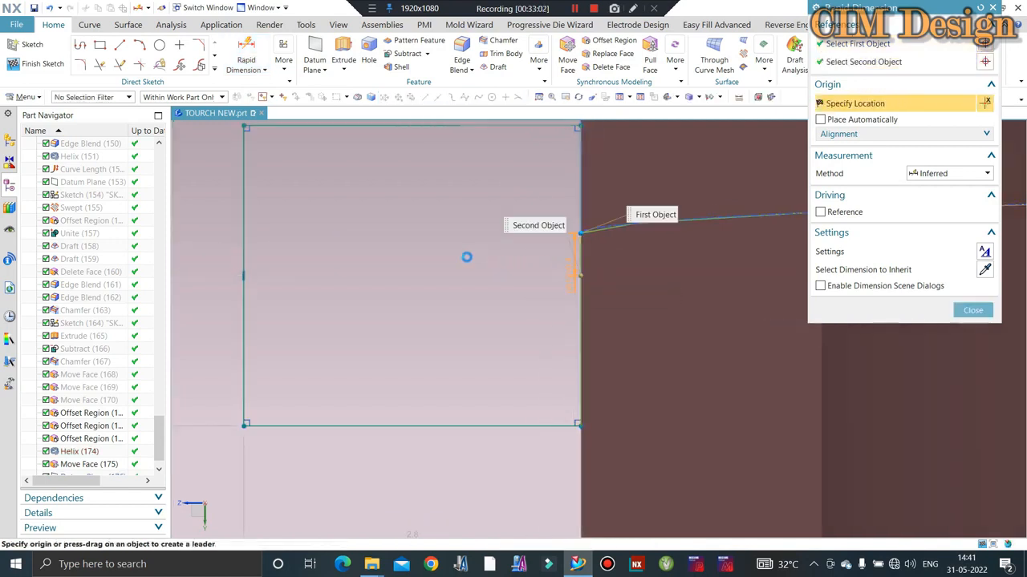
{"action": "left_click", "coordinate": [466, 255]}
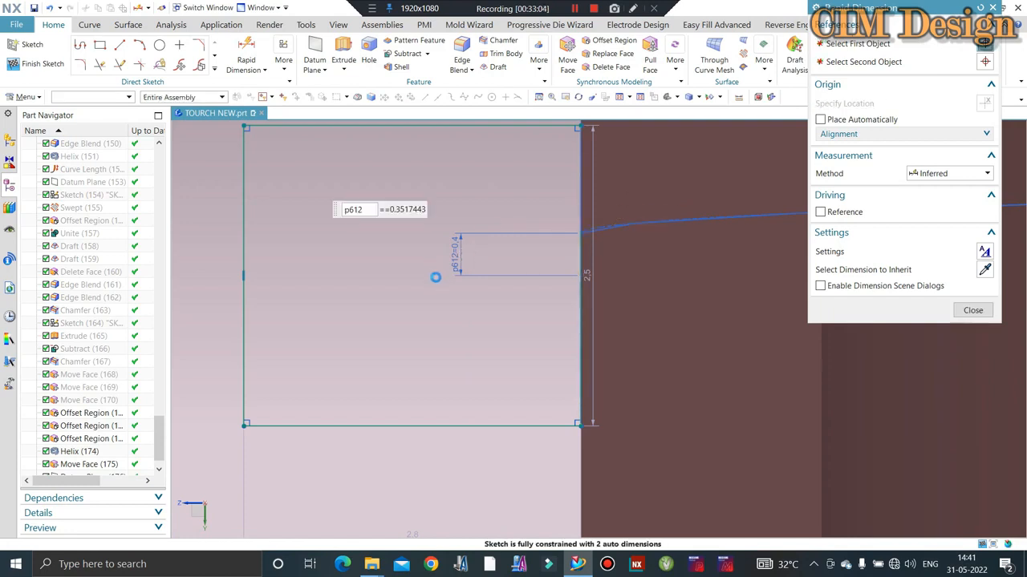
{"action": "key", "text": "Return"}
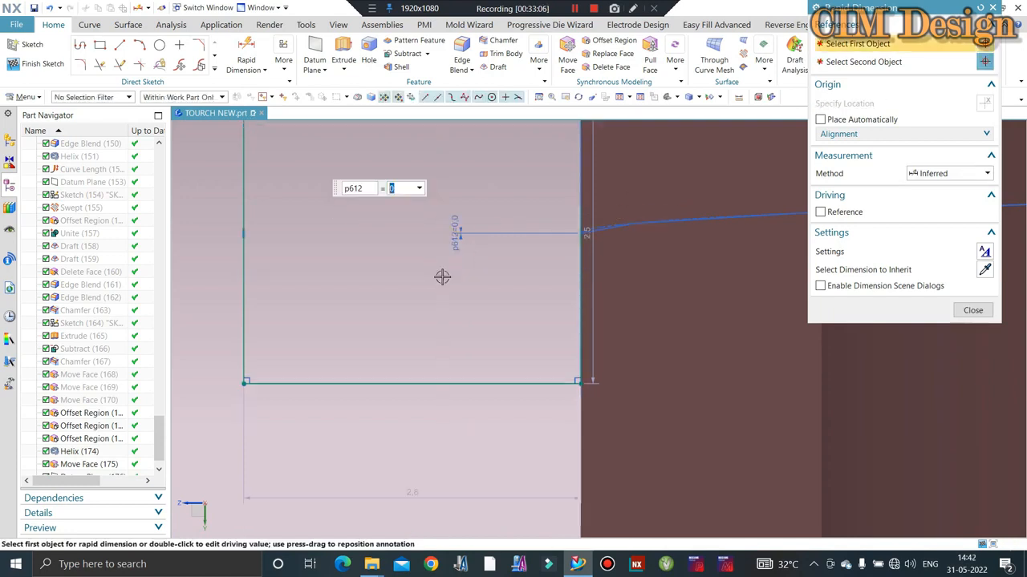
{"action": "scroll", "coordinate": [498, 361], "scroll_direction": "down", "scroll_amount": 3}
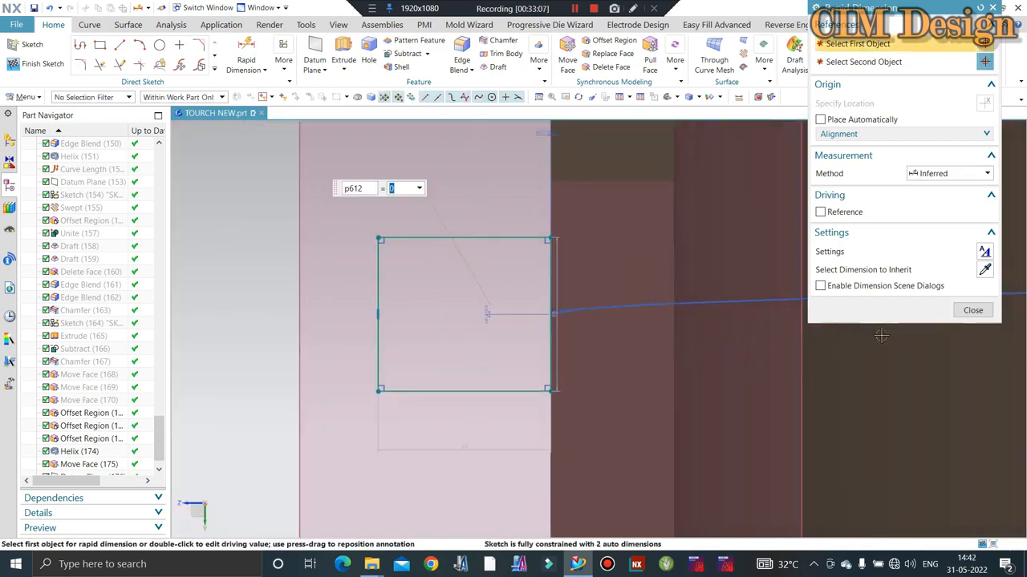
{"action": "left_click", "coordinate": [971, 309]}
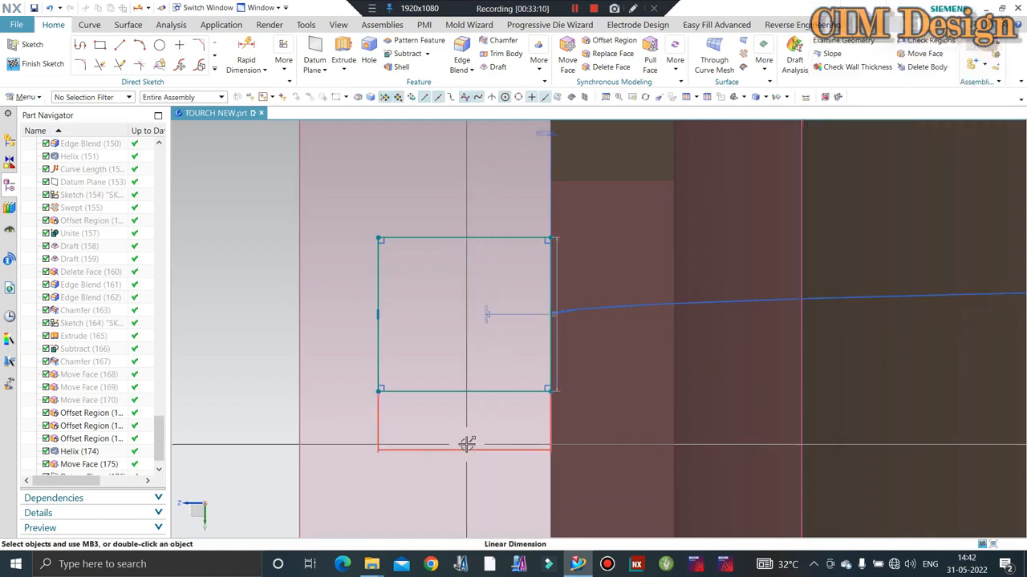
Step: Set the rectangle's horizontal width, measured outward from the collar wall, to 1.5 mm
{"action": "type", "text": "1"}
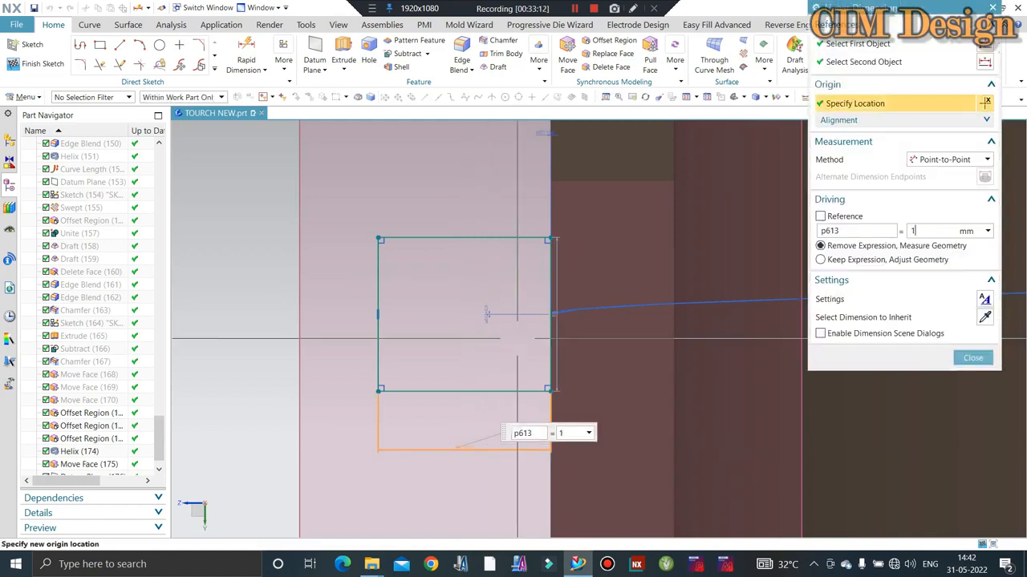
{"action": "type", "text": ".5"}
{"action": "key", "text": "Return"}
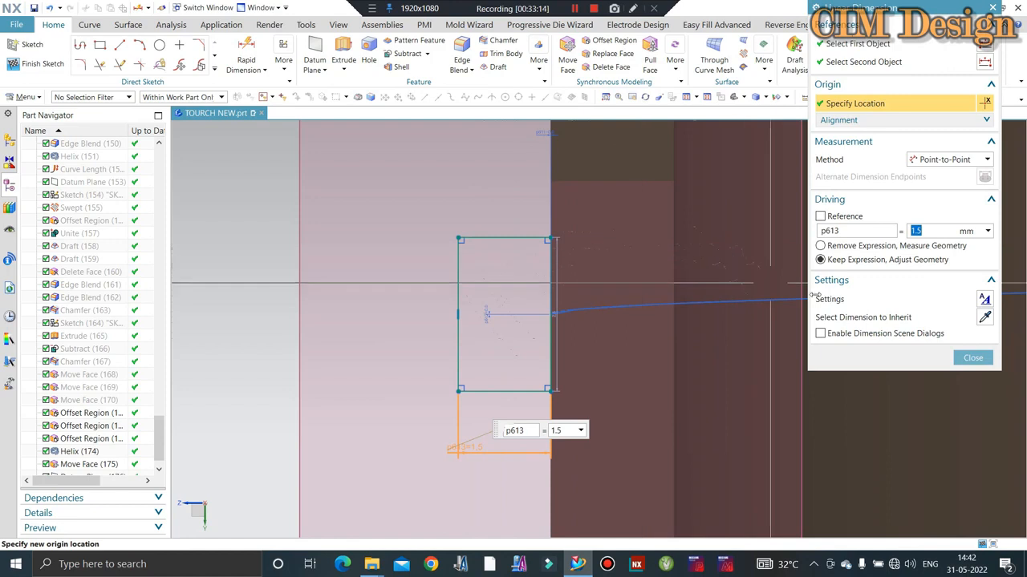
{"action": "left_click", "coordinate": [972, 357]}
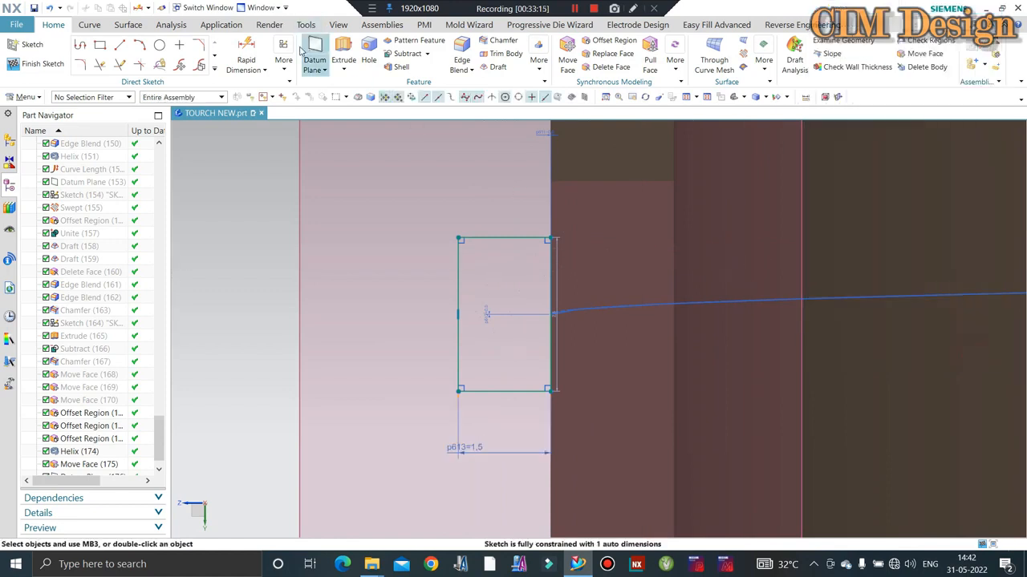
{"action": "left_click", "coordinate": [246, 48]}
{"action": "left_click", "coordinate": [504, 237]}
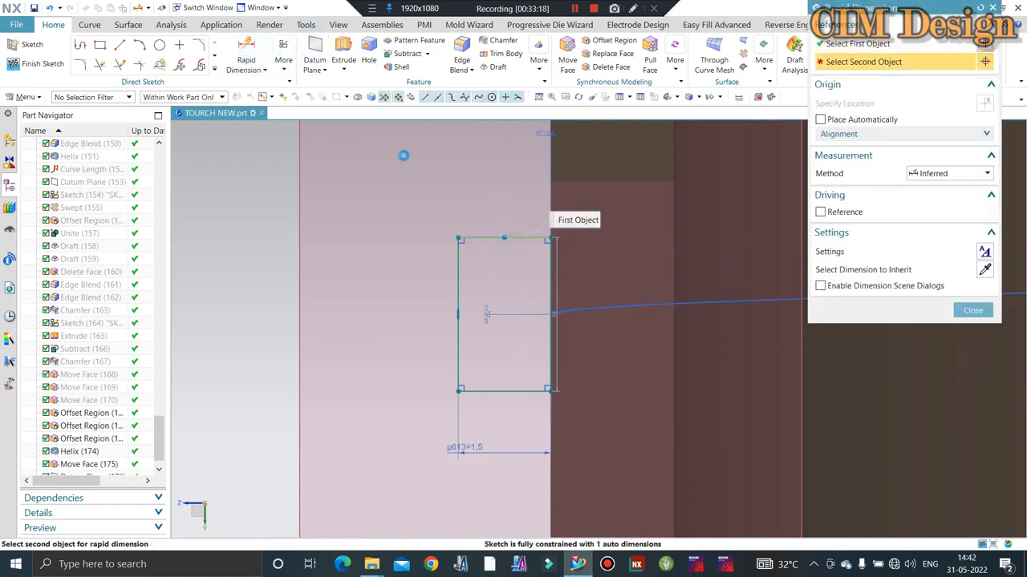
{"action": "key", "text": "Escape"}
Step: Dimension the height of the rectangle along its outer vertical side and set it to 1.2 mm
{"action": "left_click", "coordinate": [246, 53]}
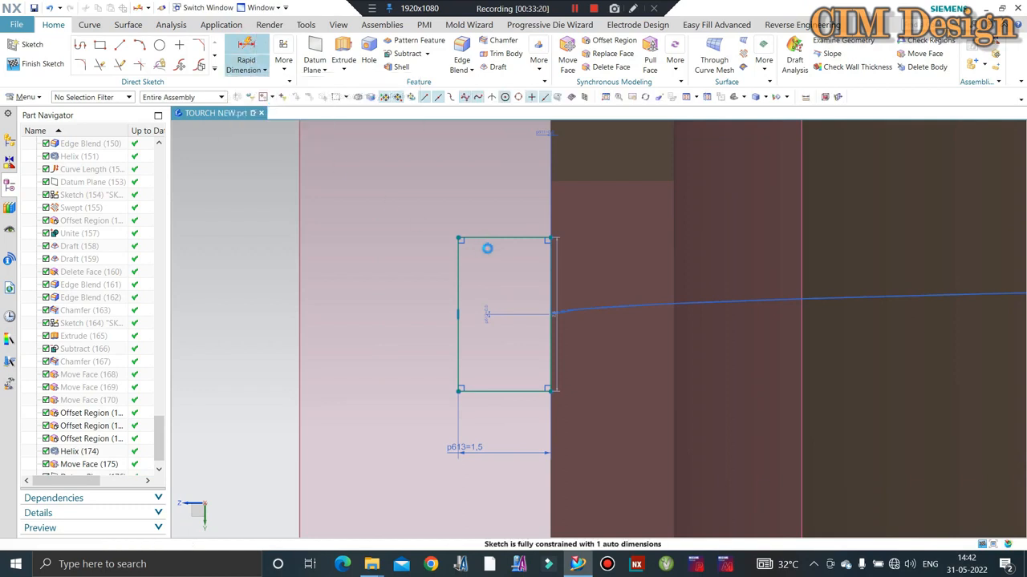
{"action": "left_click", "coordinate": [455, 279]}
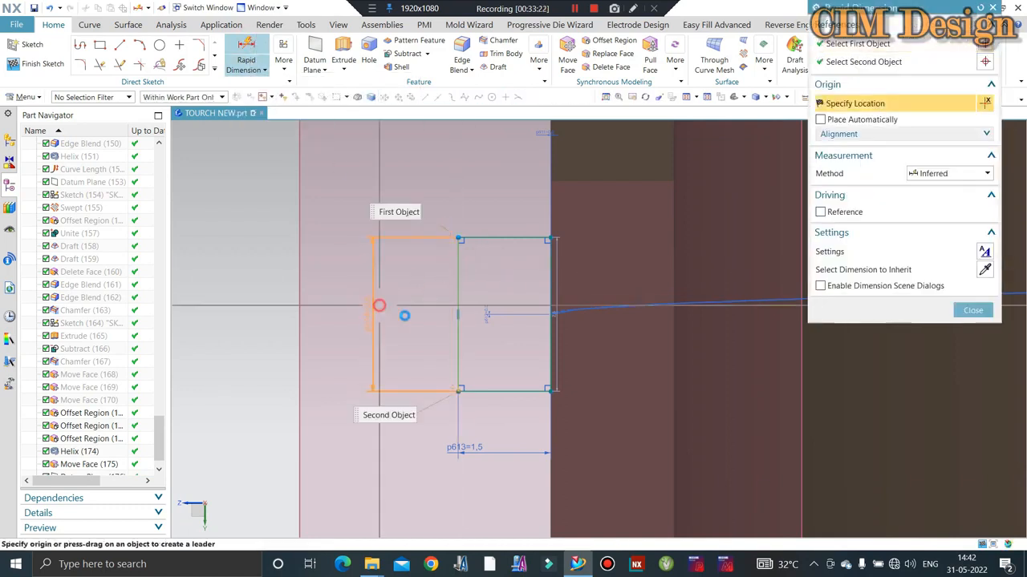
{"action": "key", "text": "Escape"}
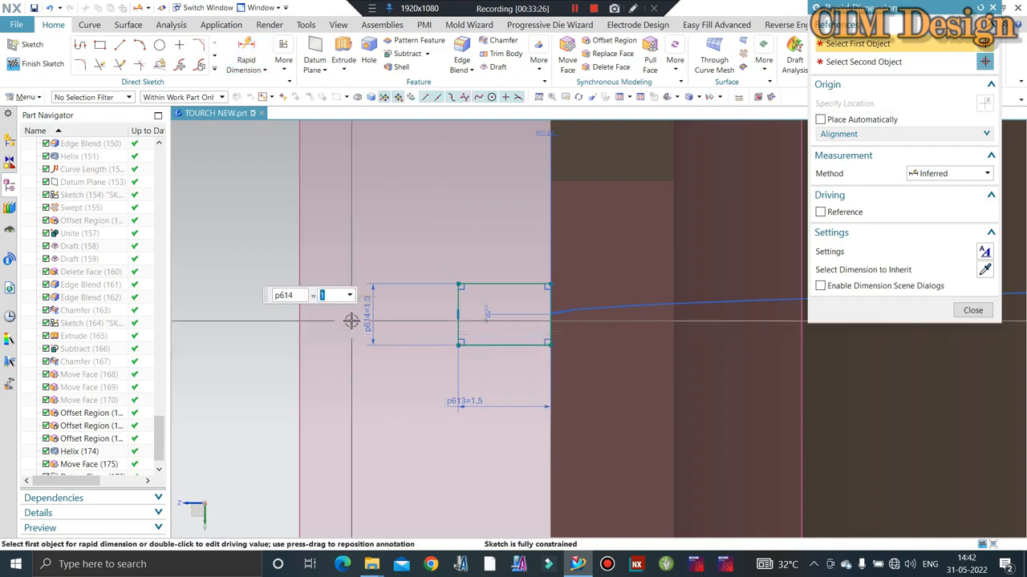
{"action": "key", "text": "Return"}
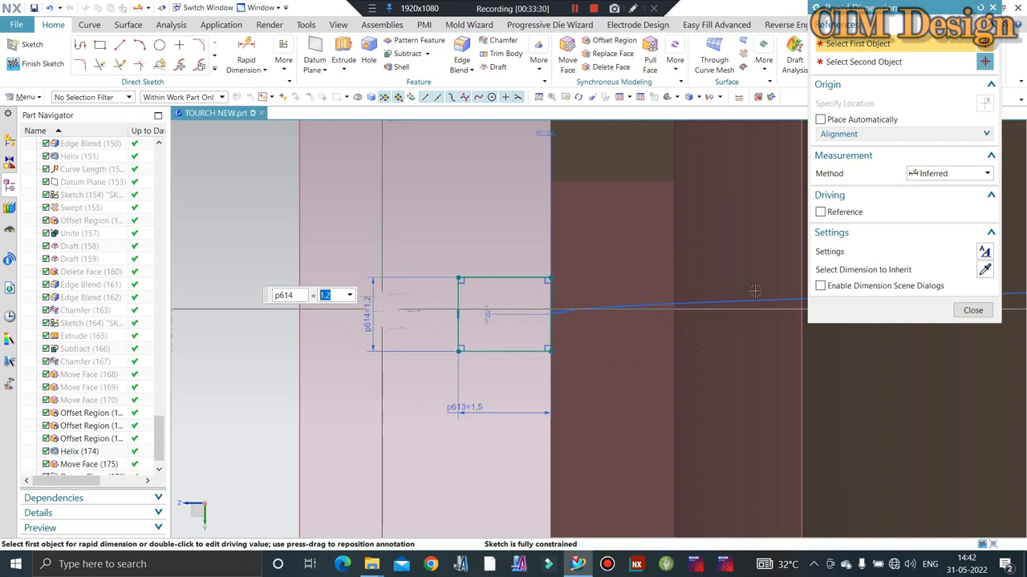
{"action": "left_click", "coordinate": [973, 310]}
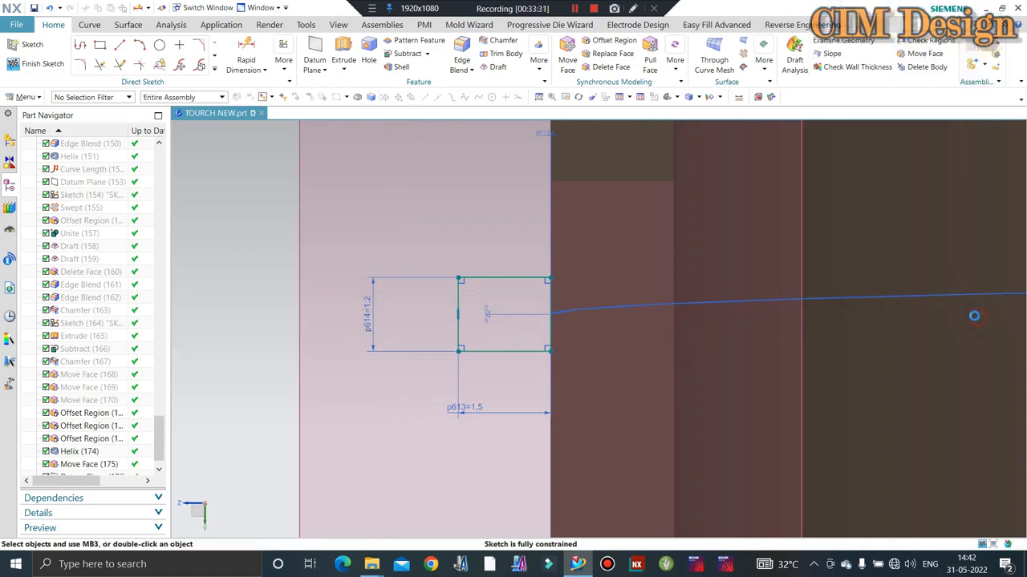
Step: Change the rectangle's height dimension to 1.5 mm and finish the sketch
{"action": "double_click", "coordinate": [371, 313]}
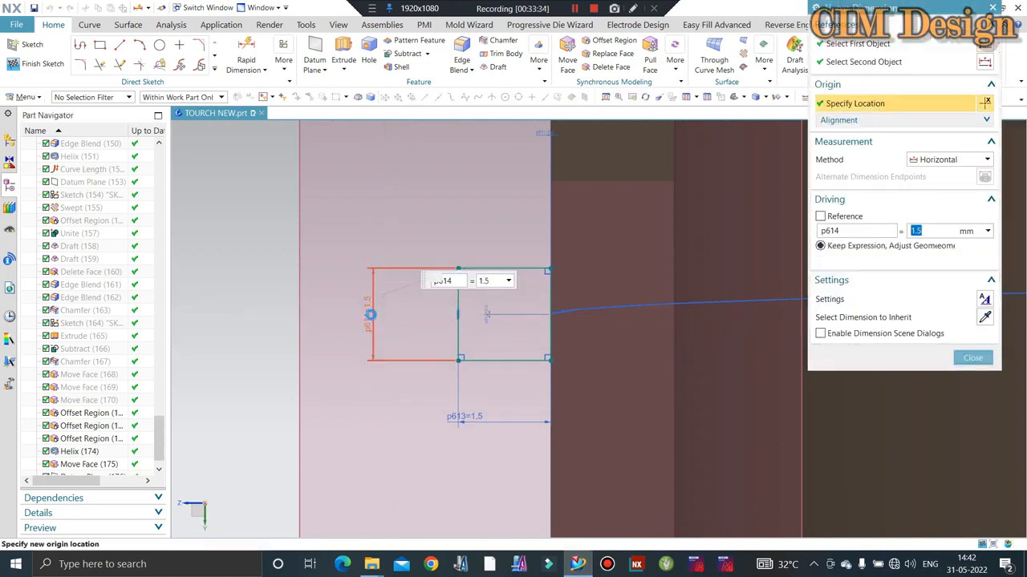
{"action": "left_click", "coordinate": [975, 358]}
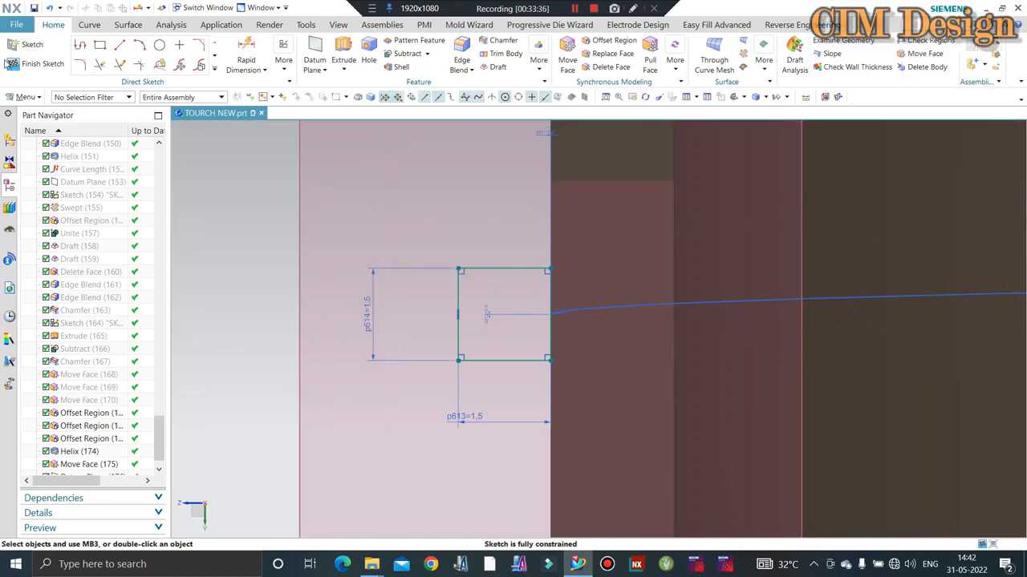
{"action": "left_click", "coordinate": [32, 64]}
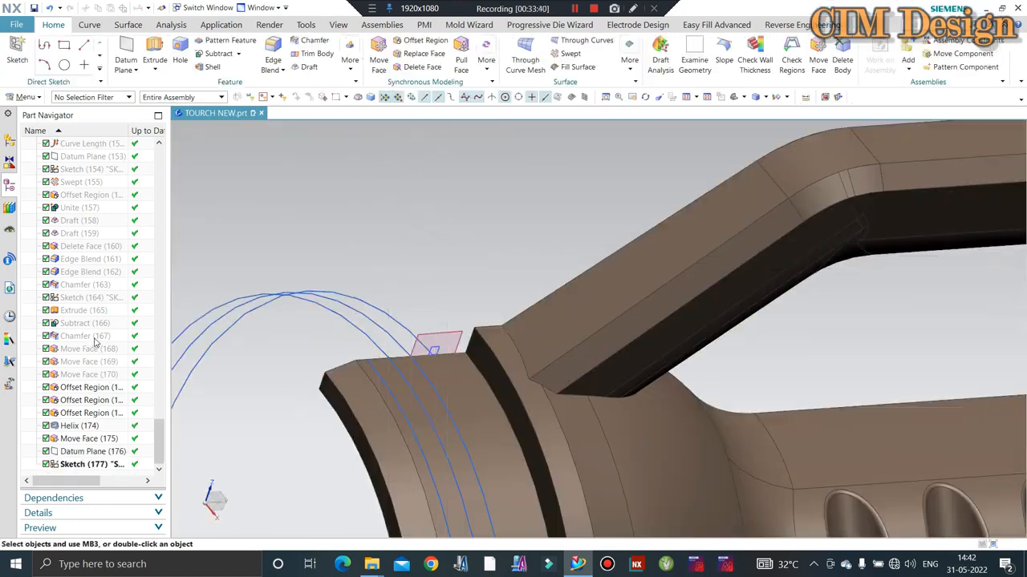
Step: Open the earlier thread's profile sketch, Sketch (154), to check its rectangle dimensions, and close it unchanged
{"action": "scroll", "coordinate": [75, 224], "scroll_direction": "up", "scroll_amount": 3}
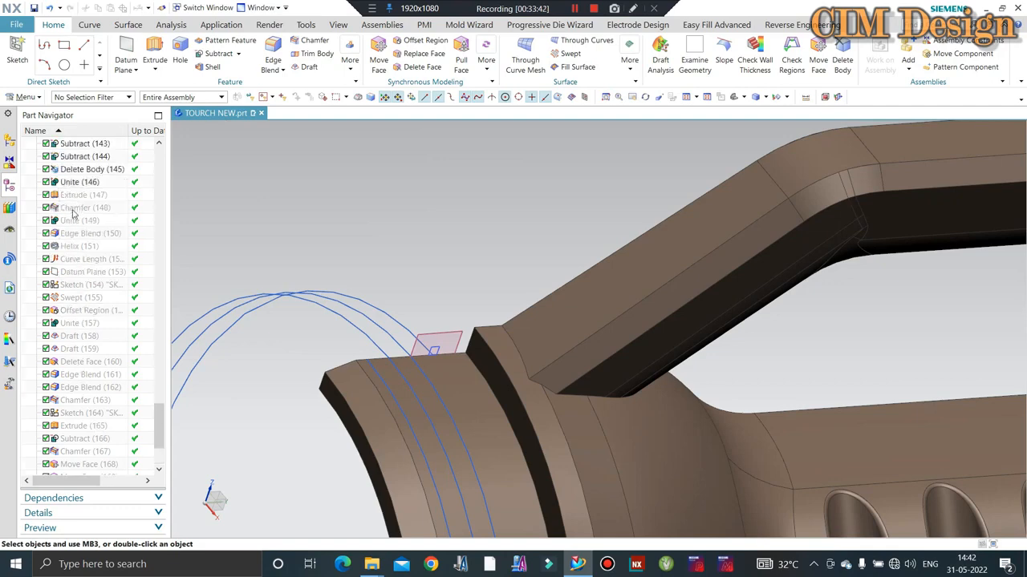
{"action": "double_click", "coordinate": [70, 287]}
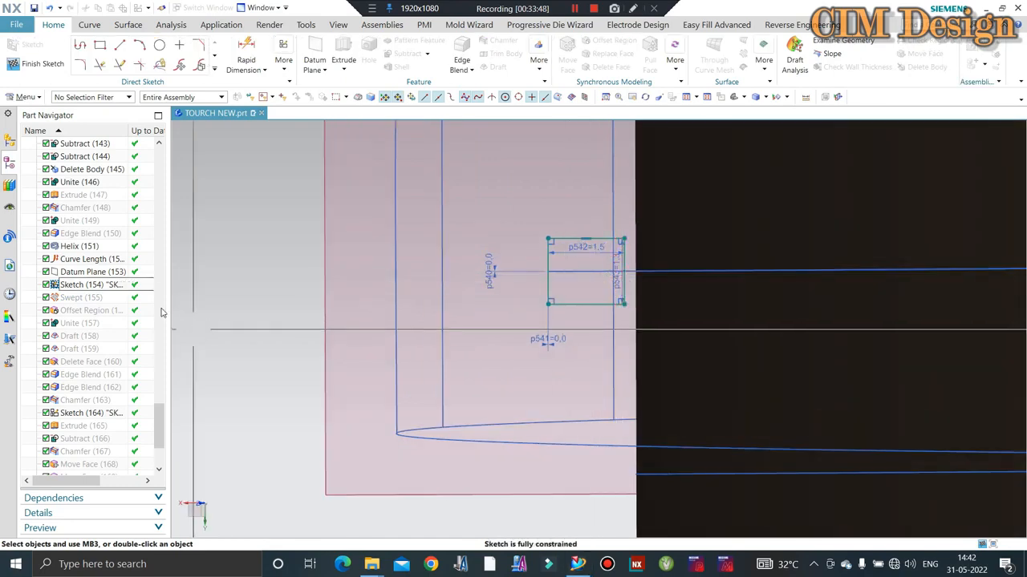
{"action": "left_click", "coordinate": [44, 65]}
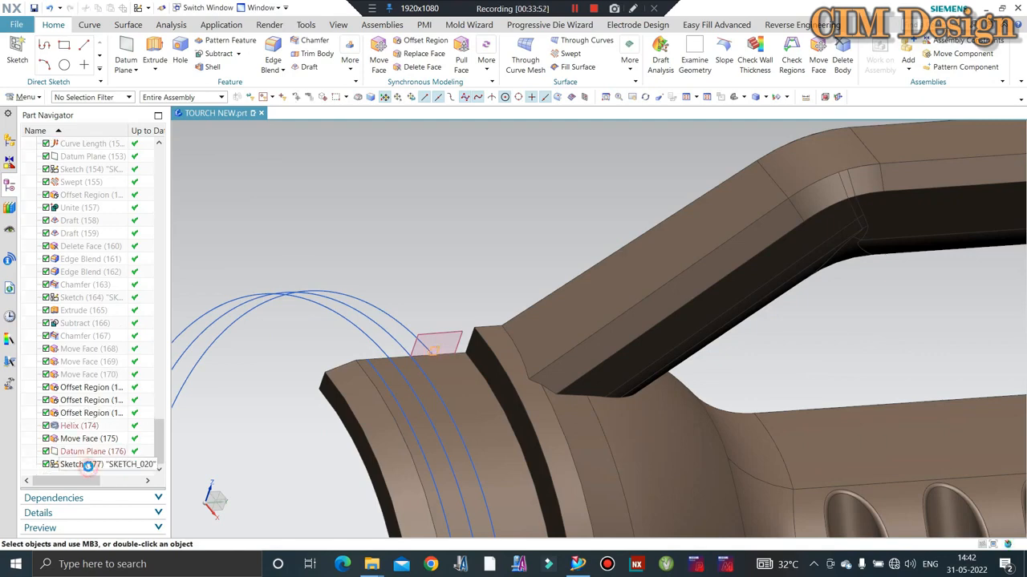
Step: Reopen the new thread profile sketch, Sketch (177), set dimension p614 of the rectangle to 1.3 mm and finish the sketch
{"action": "double_click", "coordinate": [87, 465]}
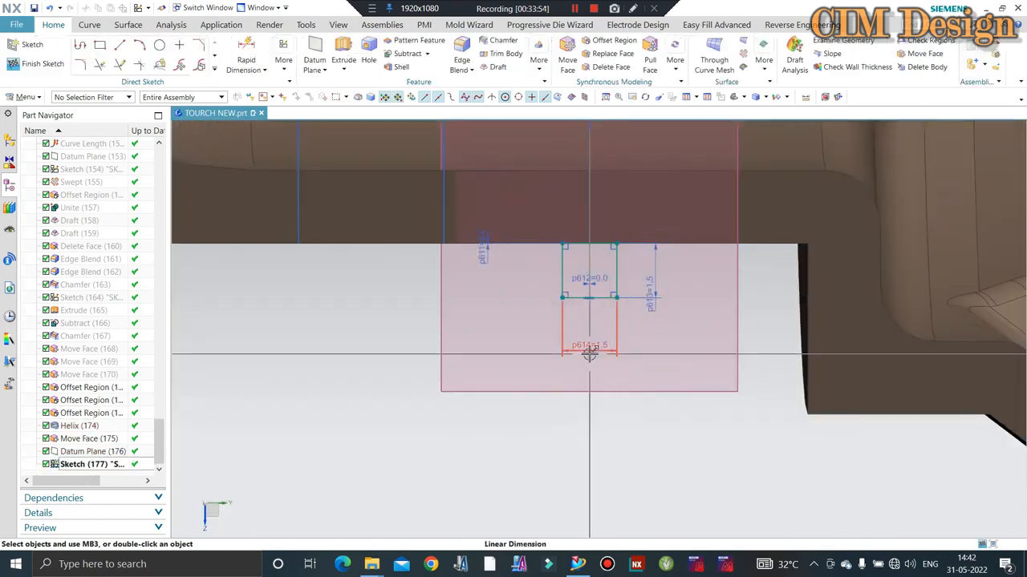
{"action": "double_click", "coordinate": [597, 343]}
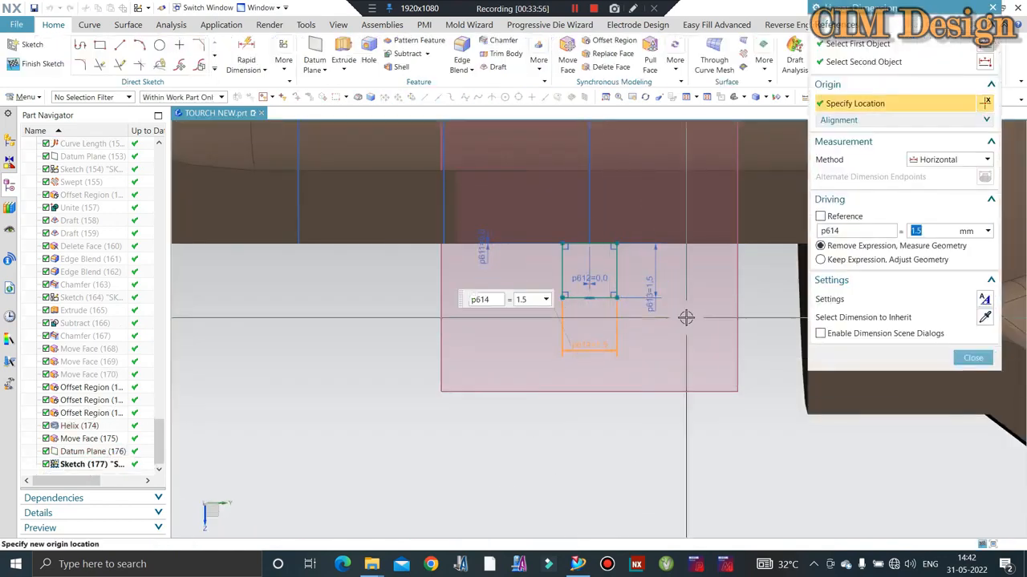
{"action": "type", "text": "1.3"}
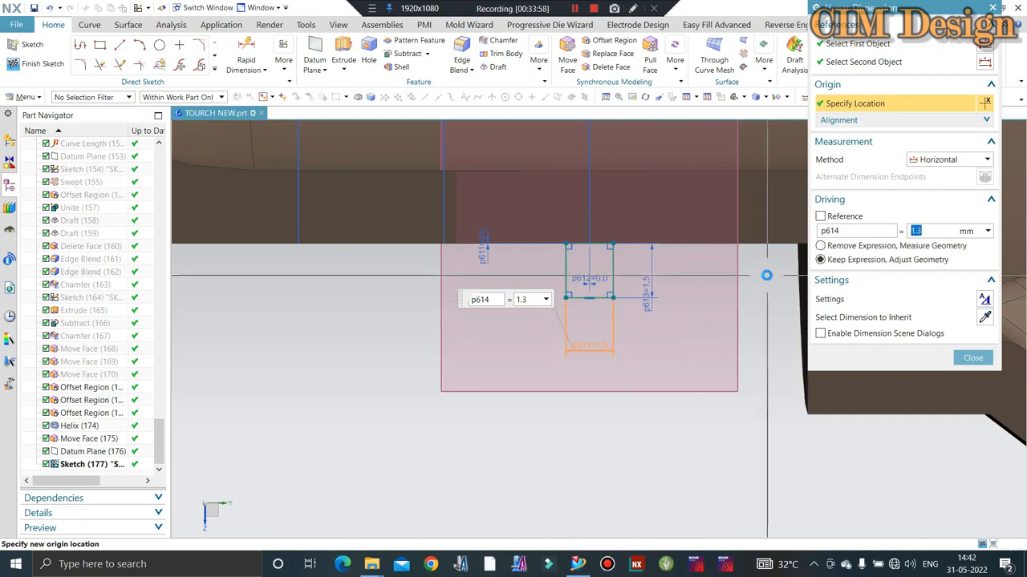
{"action": "key", "text": "Return"}
{"action": "scroll", "coordinate": [577, 311], "scroll_direction": "down", "scroll_amount": 1}
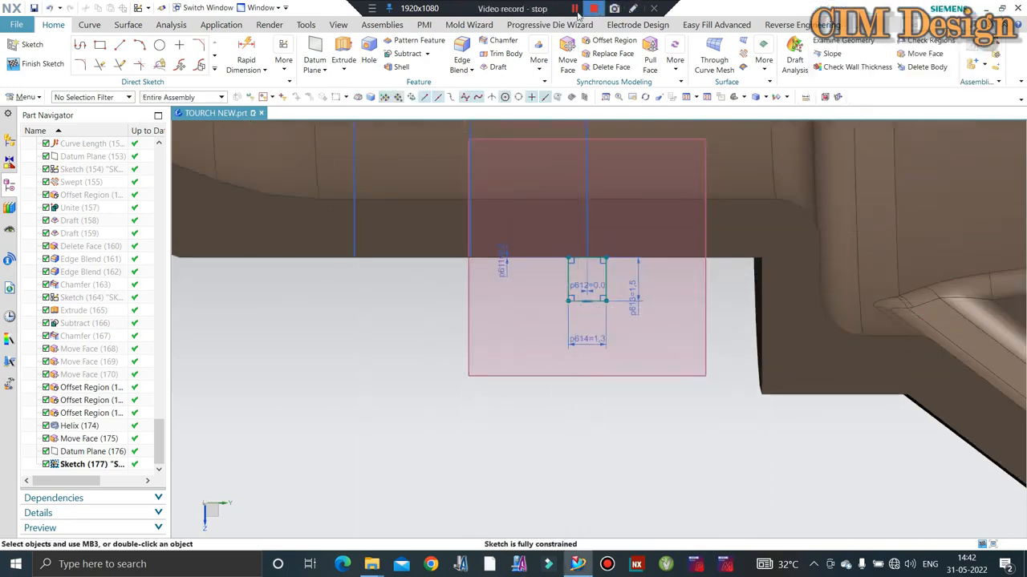
{"action": "key", "text": "ctrl+q"}
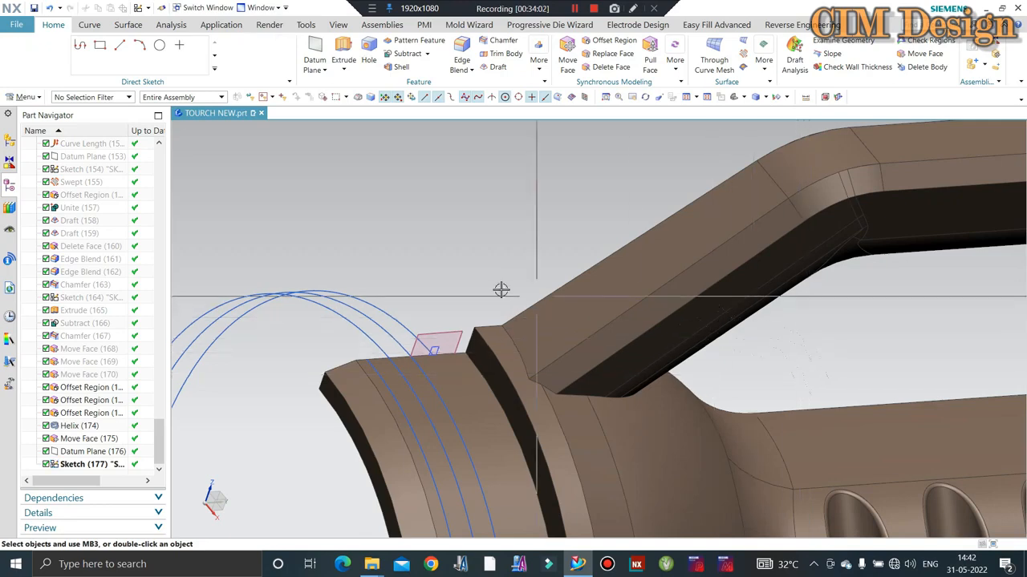
Step: Sweep the small closed sketch profile along the helix around the torch head's front rim to form a solid thread
{"action": "left_click", "coordinate": [127, 25]}
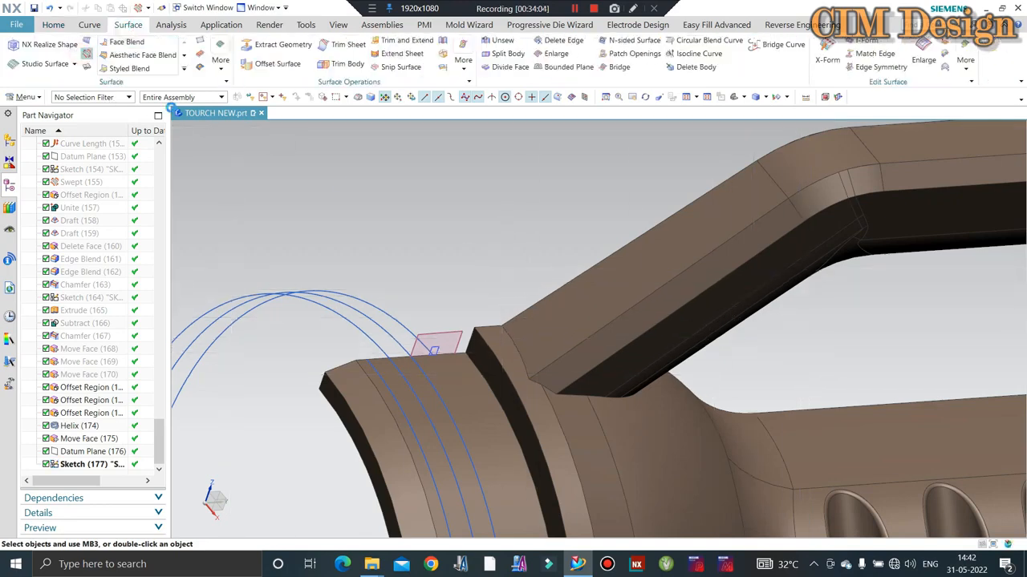
{"action": "scroll", "coordinate": [434, 344], "scroll_direction": "up", "scroll_amount": 4}
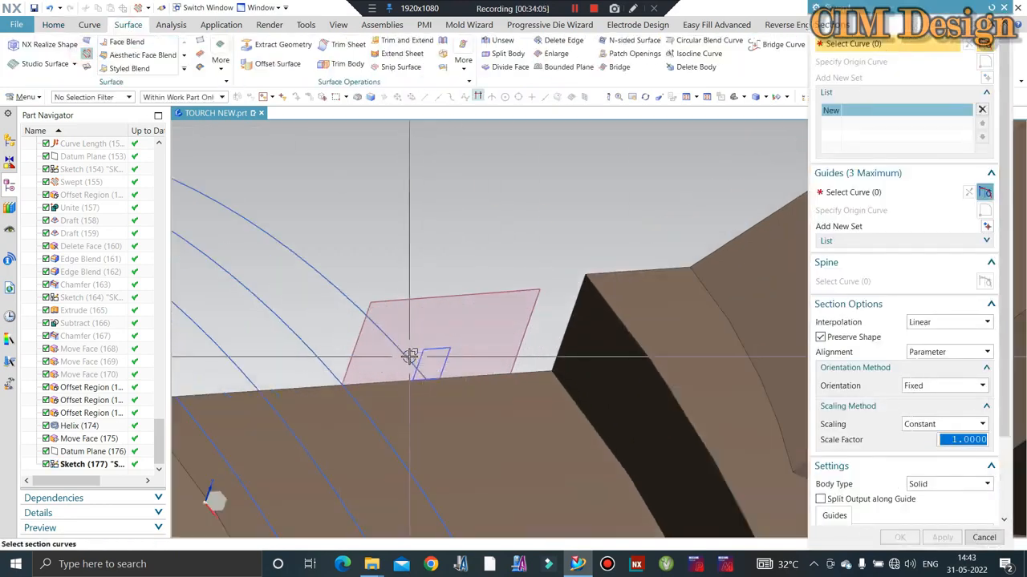
{"action": "left_click", "coordinate": [431, 385]}
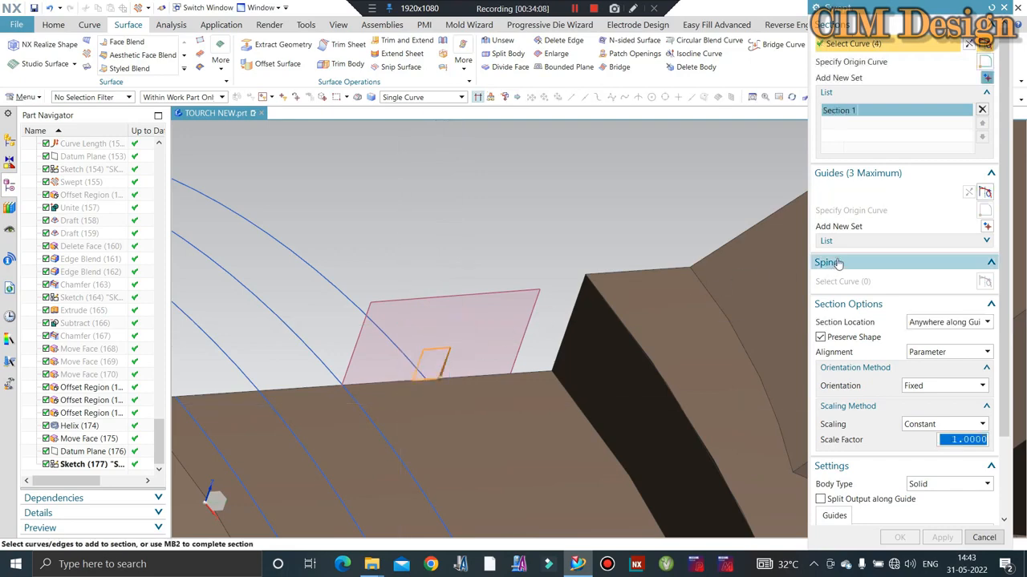
{"action": "middle_click", "coordinate": [431, 385]}
{"action": "left_click", "coordinate": [344, 294]}
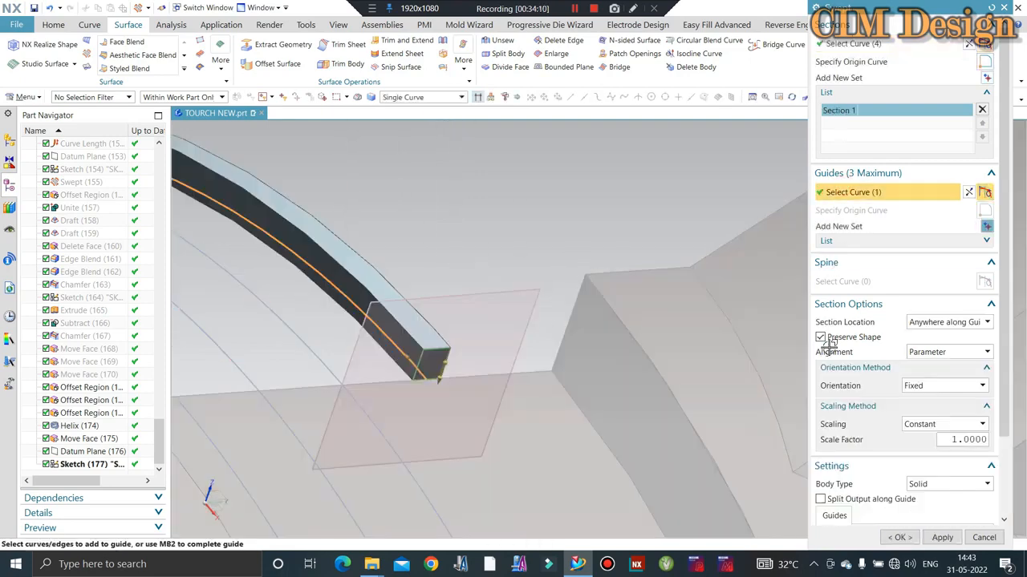
{"action": "scroll", "coordinate": [501, 275], "scroll_direction": "down", "scroll_amount": 10}
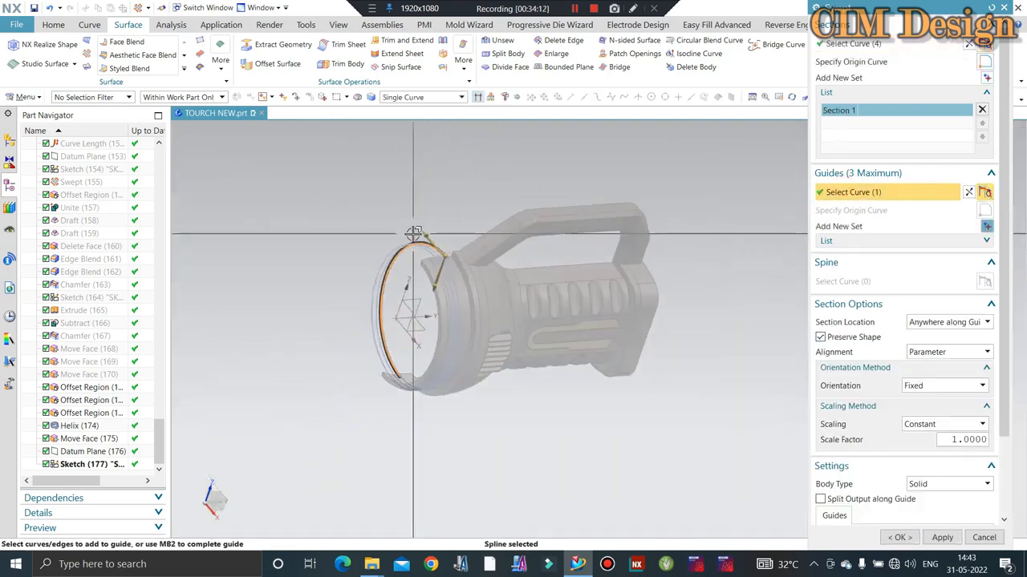
{"action": "scroll", "coordinate": [413, 392], "scroll_direction": "up", "scroll_amount": 3}
{"action": "middle_click_drag", "start_coordinate": [396, 389], "coordinate": [473, 219]}
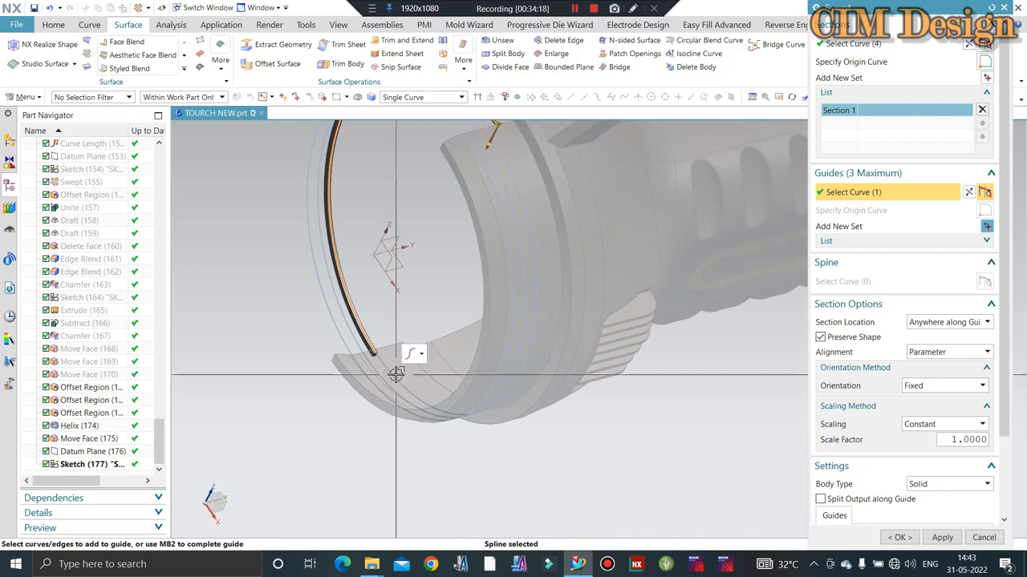
{"action": "middle_click", "coordinate": [357, 320]}
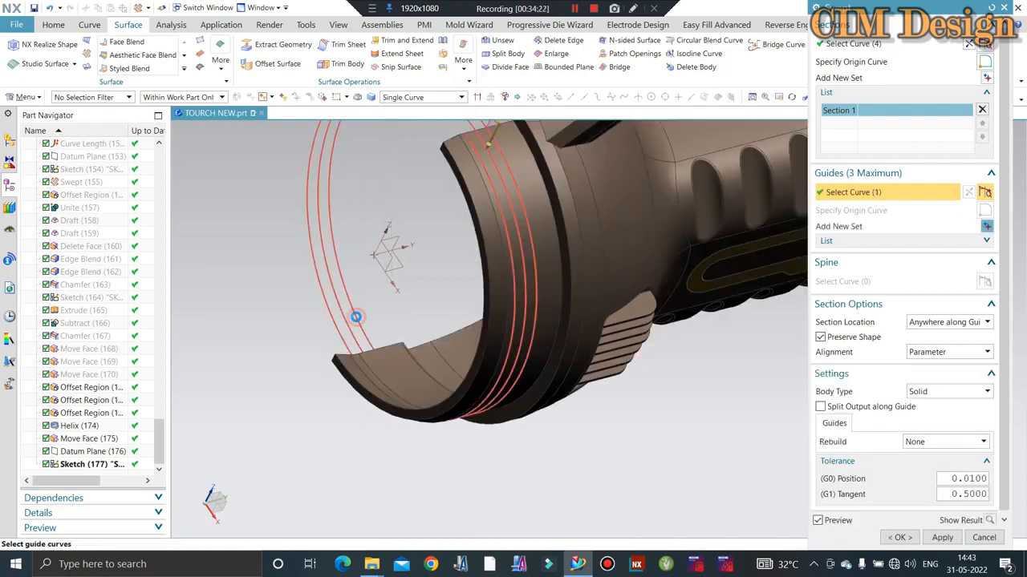
{"action": "scroll", "coordinate": [472, 392], "scroll_direction": "down", "scroll_amount": 3}
{"action": "scroll", "coordinate": [491, 155], "scroll_direction": "up", "scroll_amount": 3}
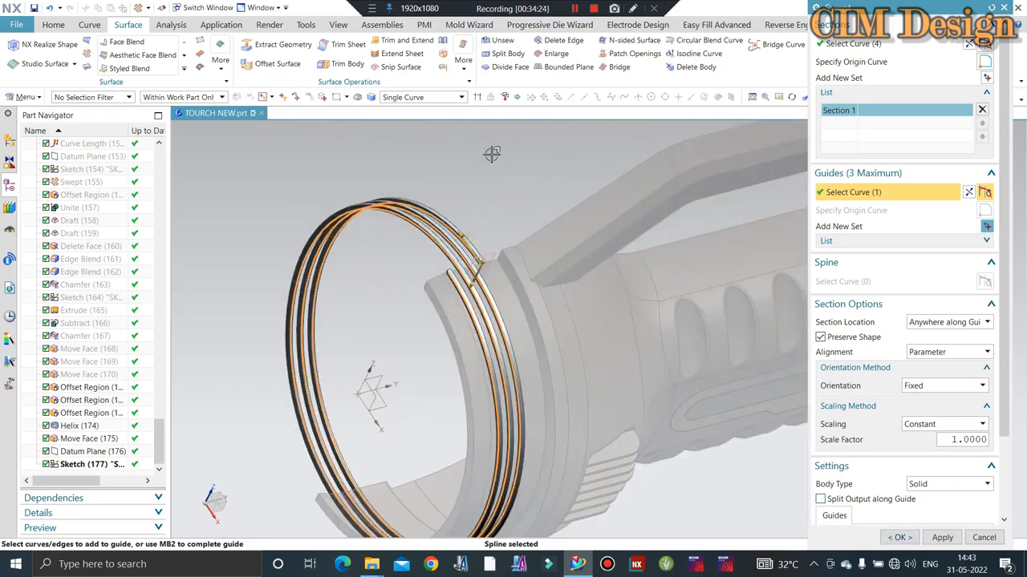
{"action": "scroll", "coordinate": [446, 301], "scroll_direction": "up", "scroll_amount": 3}
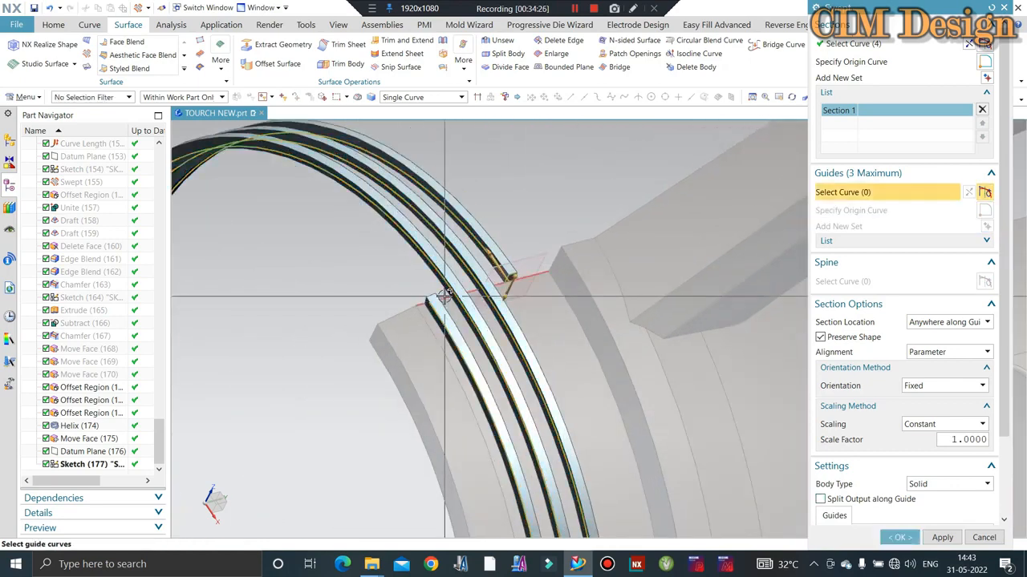
{"action": "middle_click", "coordinate": [445, 296]}
Step: Examine the swept thread around the torch head's front rim and the spacing of its turns from several angles
{"action": "scroll", "coordinate": [484, 254], "scroll_direction": "down", "scroll_amount": 2}
{"action": "scroll", "coordinate": [482, 255], "scroll_direction": "down", "scroll_amount": 3}
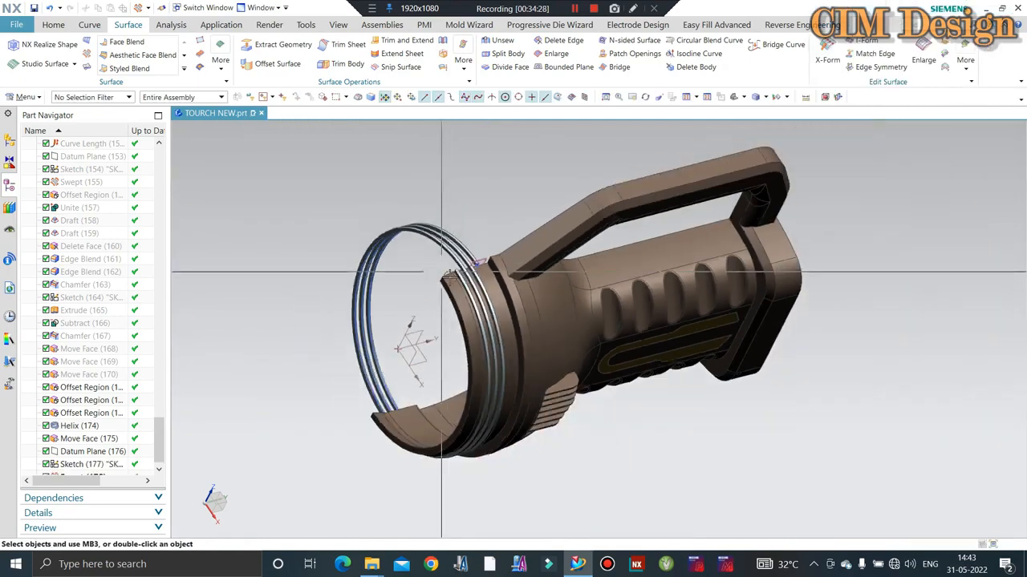
{"action": "middle_click_drag", "start_coordinate": [481, 255], "coordinate": [429, 231]}
{"action": "scroll", "coordinate": [425, 229], "scroll_direction": "up", "scroll_amount": 5}
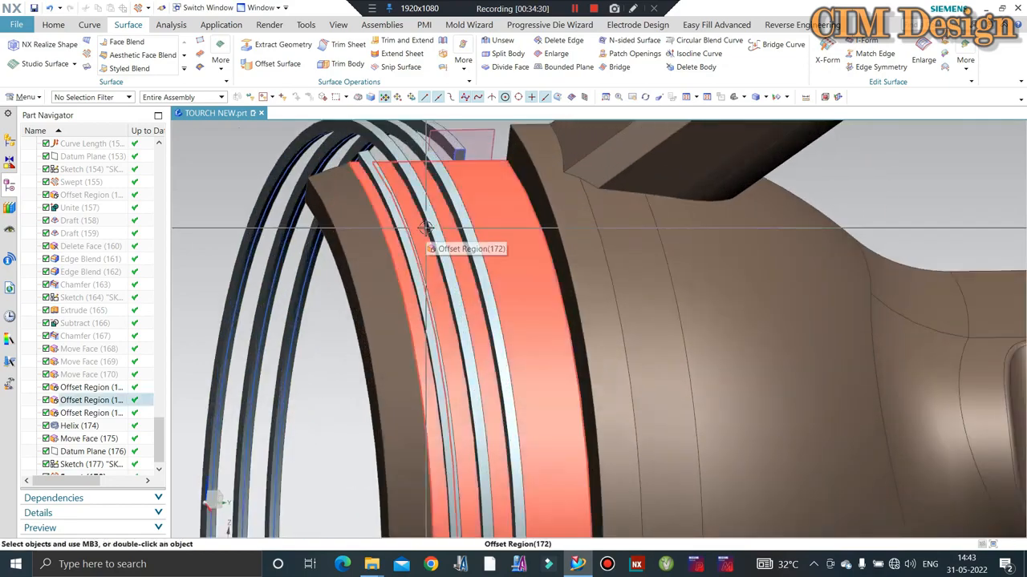
{"action": "scroll", "coordinate": [446, 222], "scroll_direction": "down", "scroll_amount": 3}
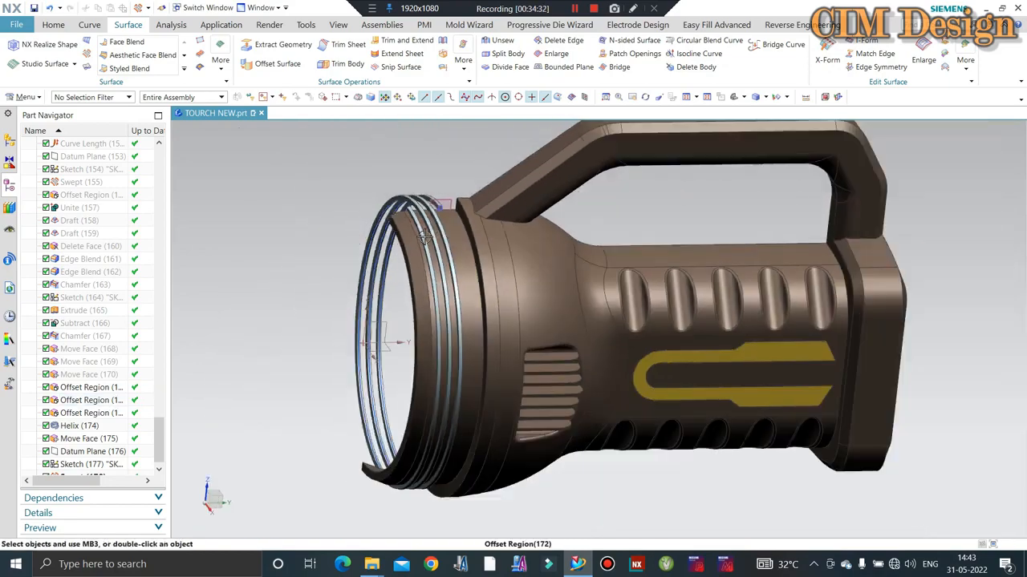
{"action": "middle_click_drag", "start_coordinate": [446, 222], "coordinate": [424, 227]}
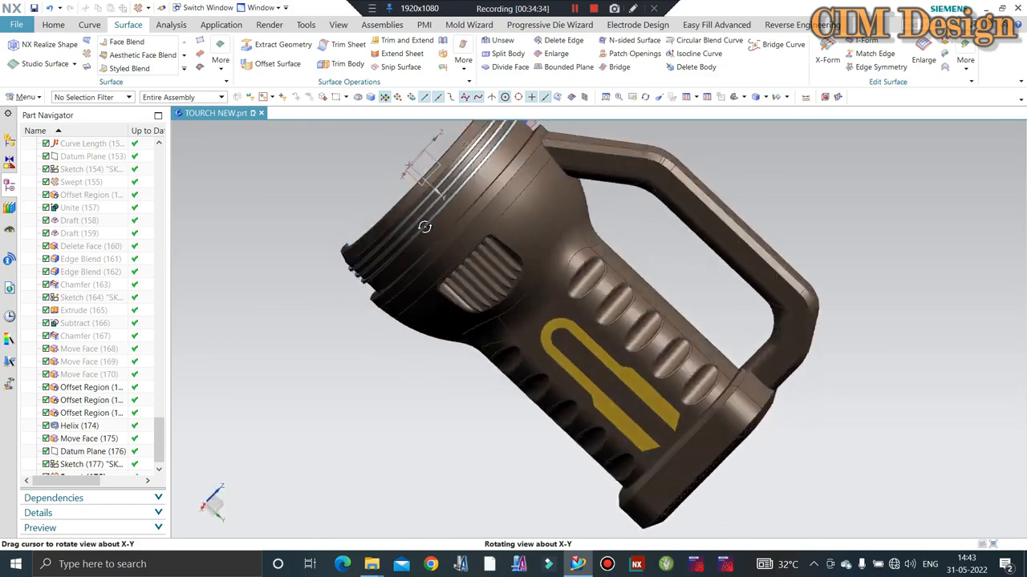
{"action": "scroll", "coordinate": [470, 181], "scroll_direction": "down", "scroll_amount": 2}
{"action": "scroll", "coordinate": [473, 183], "scroll_direction": "up", "scroll_amount": 6}
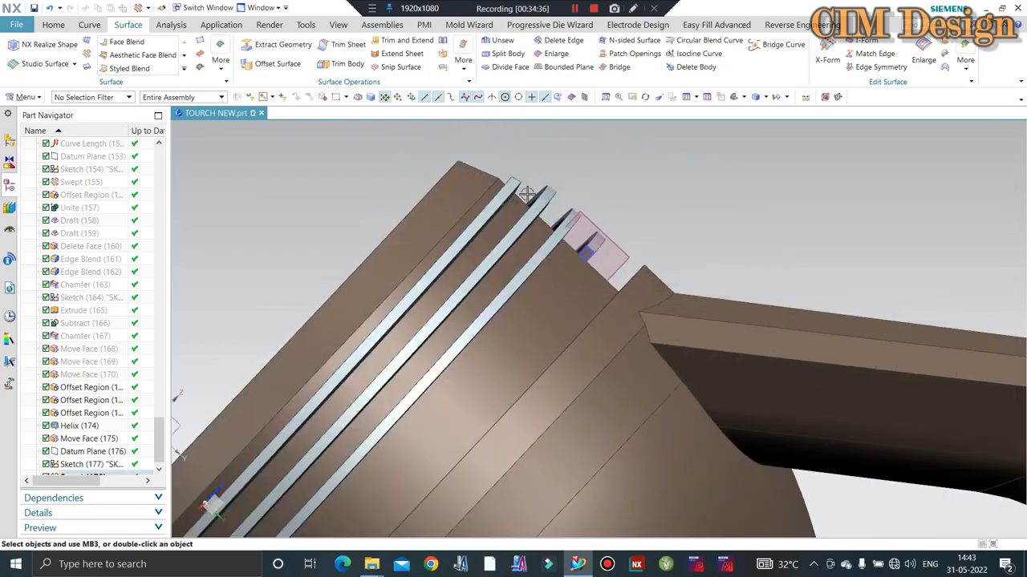
{"action": "scroll", "coordinate": [508, 182], "scroll_direction": "down", "scroll_amount": 3}
{"action": "middle_click_drag", "start_coordinate": [509, 183], "coordinate": [538, 241]}
{"action": "scroll", "coordinate": [538, 236], "scroll_direction": "down", "scroll_amount": 3}
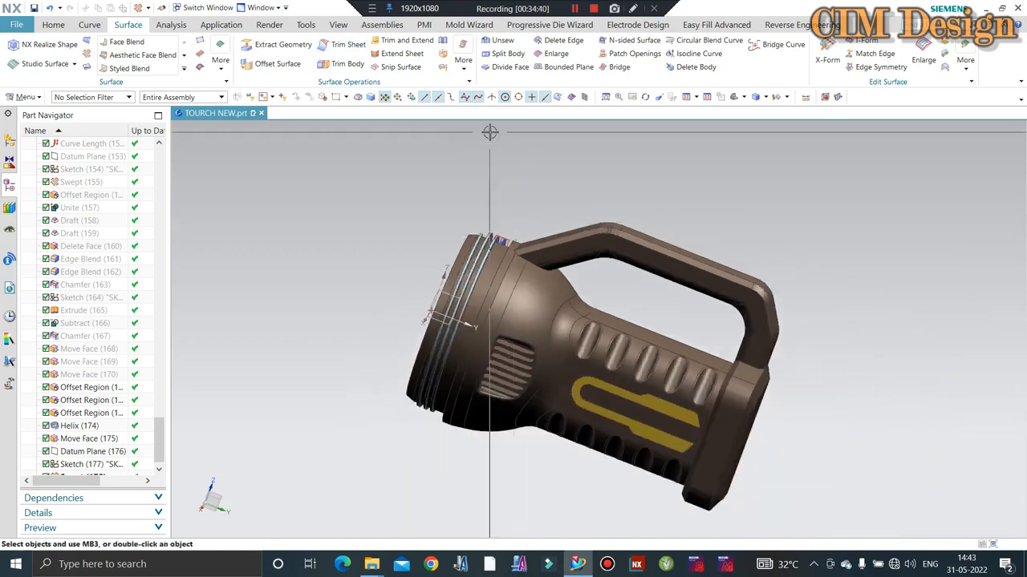
{"action": "scroll", "coordinate": [489, 132], "scroll_direction": "up", "scroll_amount": 5}
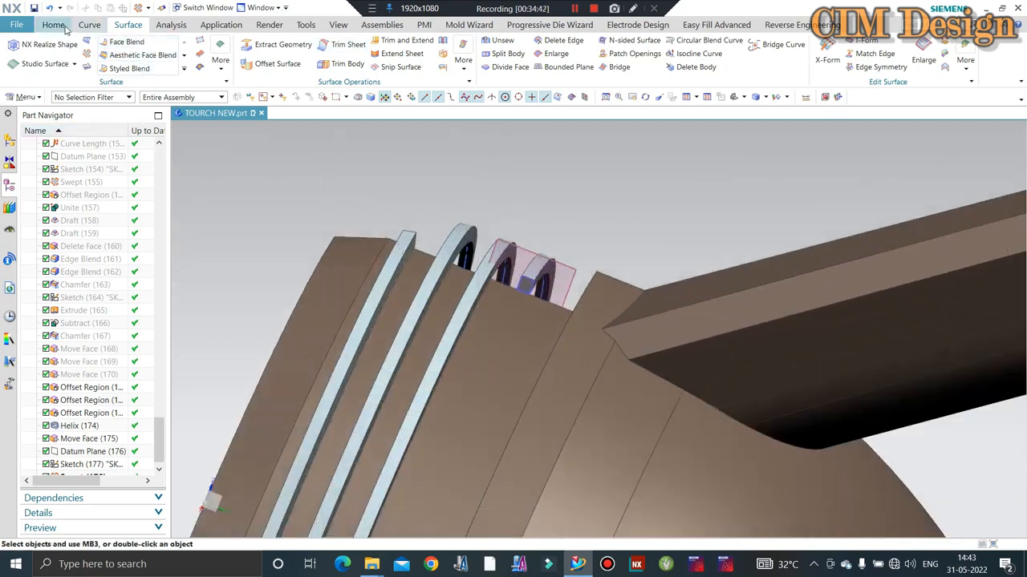
Step: Blend the two outer edges of the swept thread with a 0.5 mm radius
{"action": "left_click", "coordinate": [54, 25]}
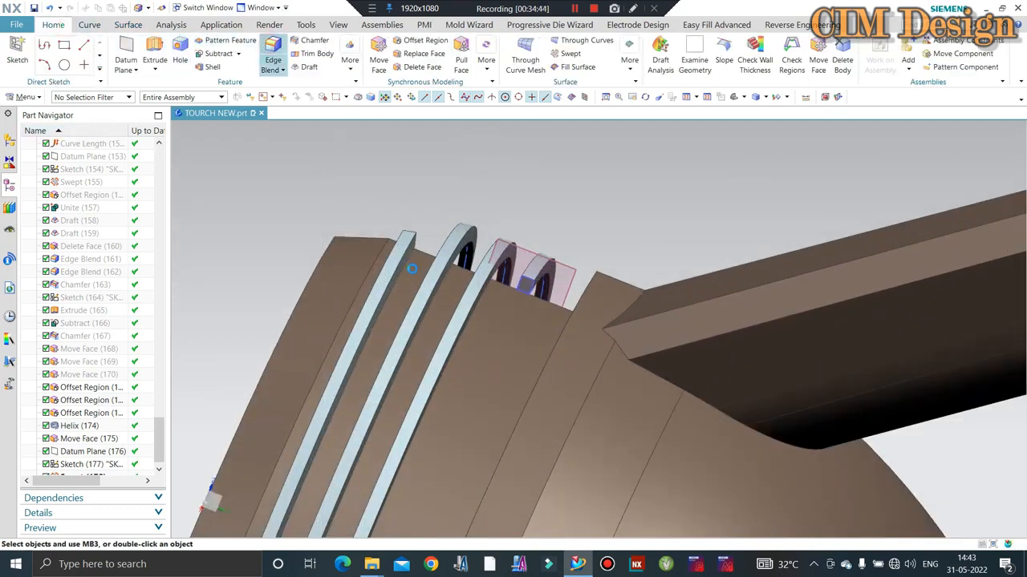
{"action": "left_click", "coordinate": [426, 269]}
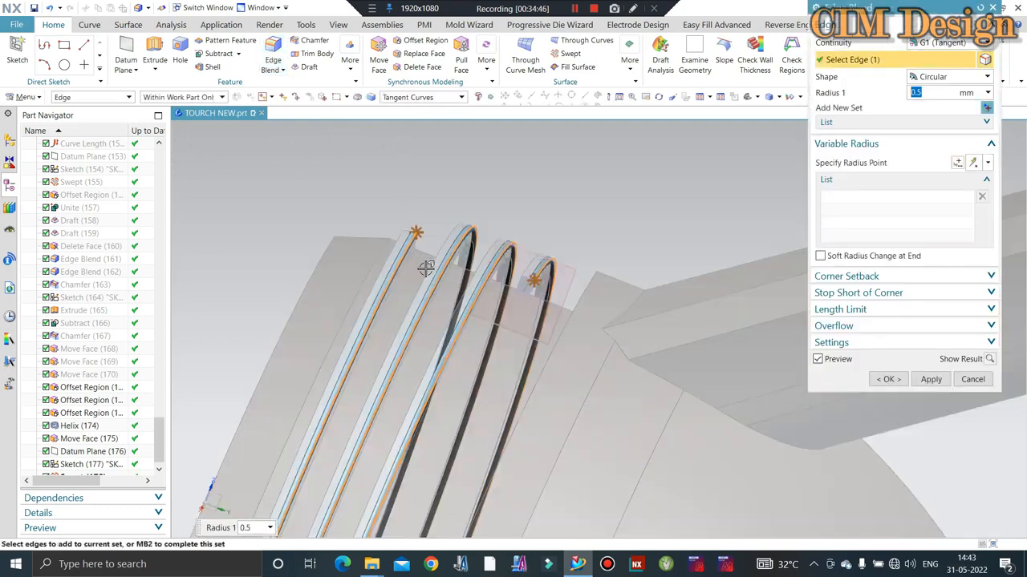
{"action": "left_click", "coordinate": [463, 243]}
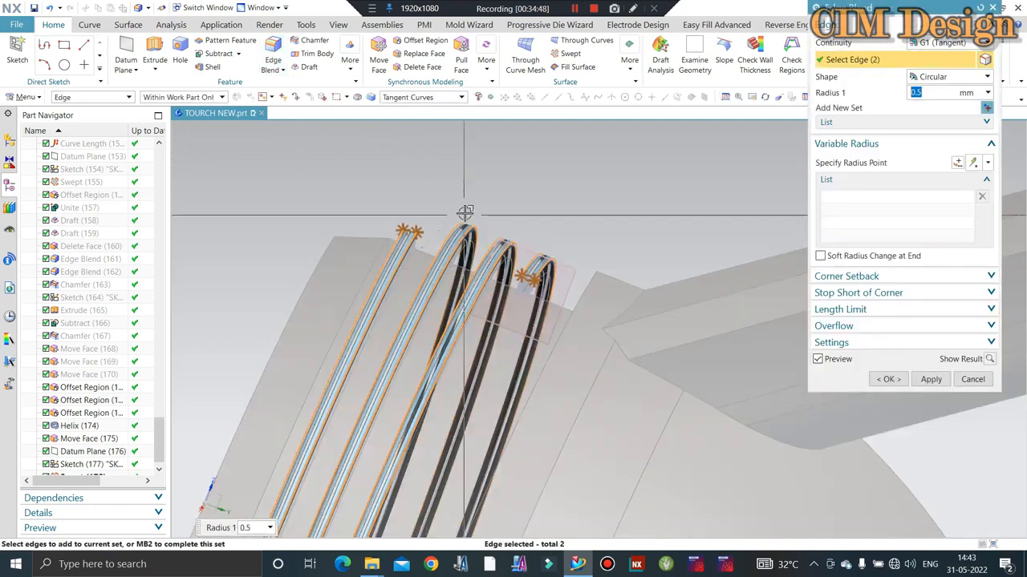
{"action": "scroll", "coordinate": [465, 213], "scroll_direction": "down", "scroll_amount": 1}
{"action": "left_click", "coordinate": [886, 378]}
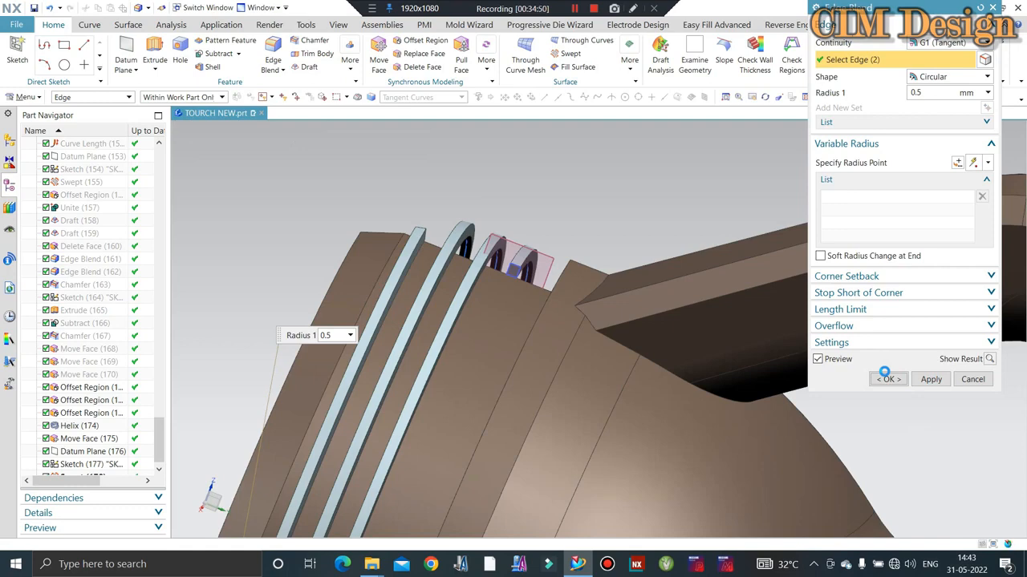
{"action": "scroll", "coordinate": [521, 258], "scroll_direction": "down", "scroll_amount": 2}
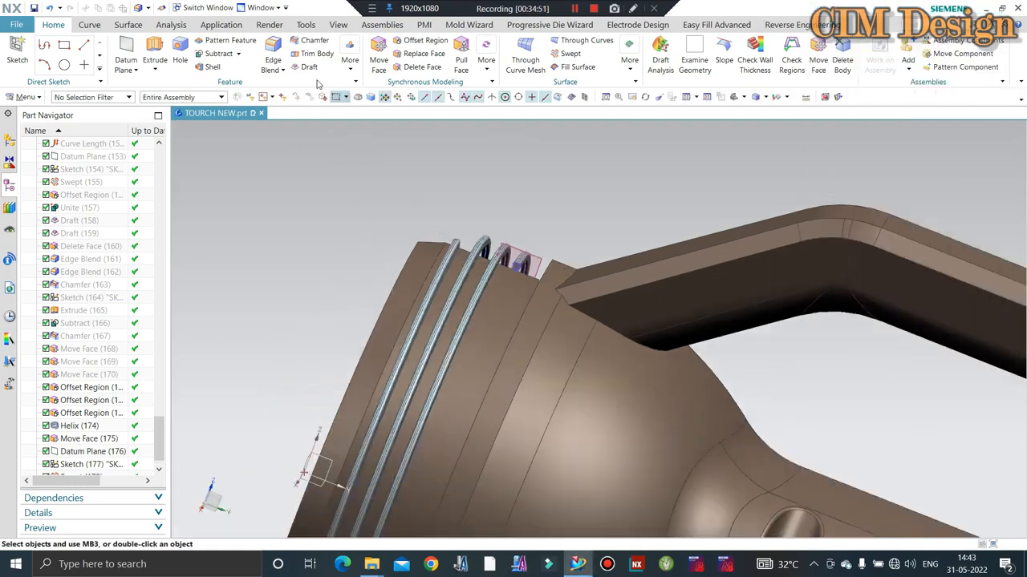
Step: Trim the swept thread body with a new plane offset in the negative direction from the small datum plane beside the thread profile
{"action": "left_click", "coordinate": [129, 26]}
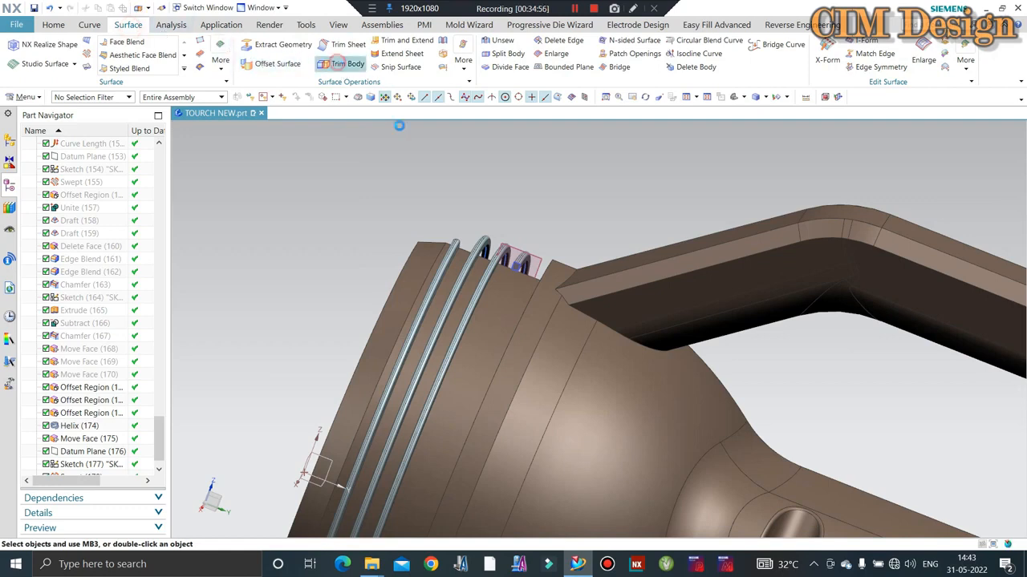
{"action": "left_click", "coordinate": [471, 262]}
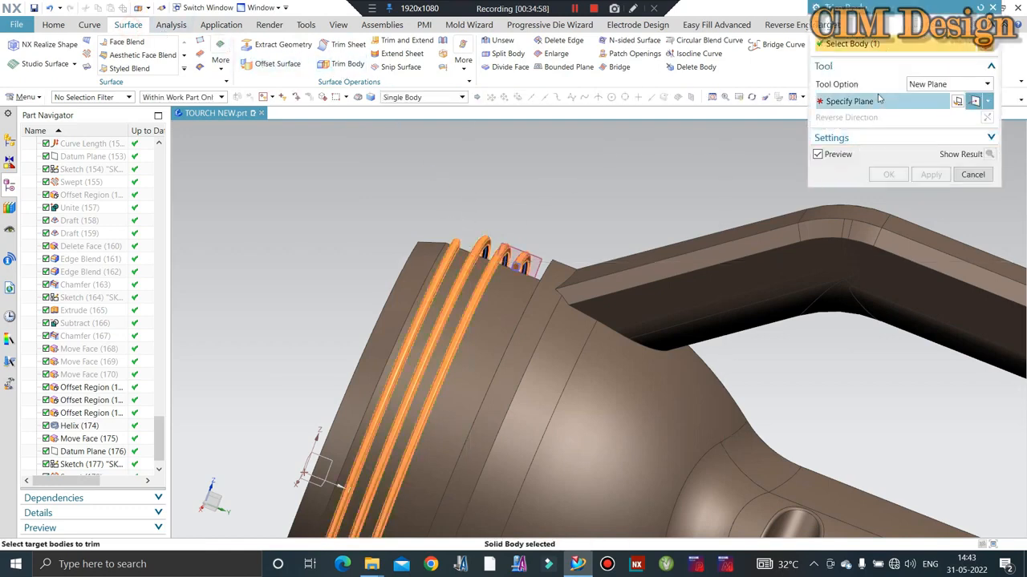
{"action": "left_click", "coordinate": [987, 101]}
{"action": "left_click", "coordinate": [974, 138]}
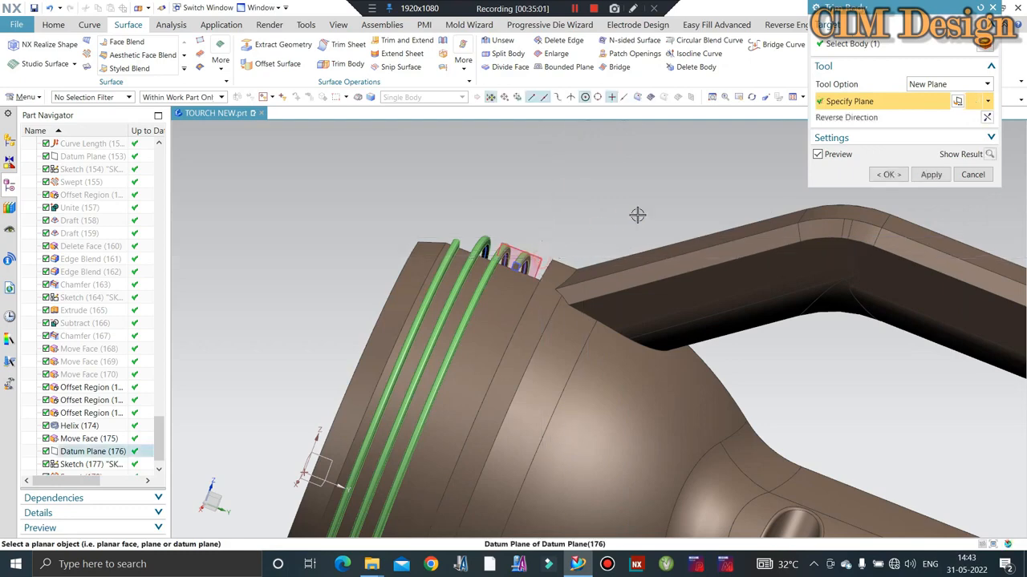
{"action": "left_click", "coordinate": [637, 215]}
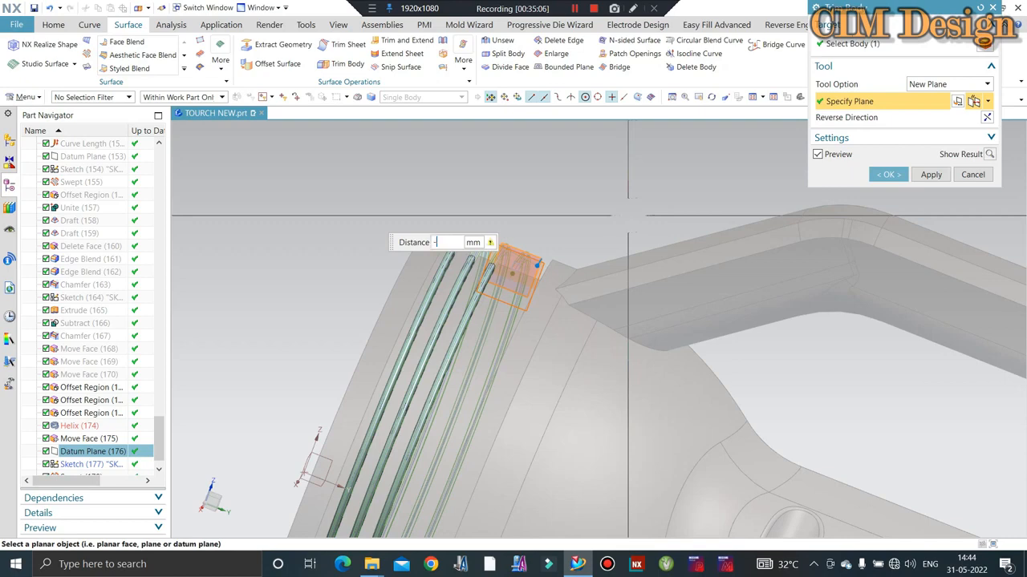
{"action": "middle_click", "coordinate": [598, 202]}
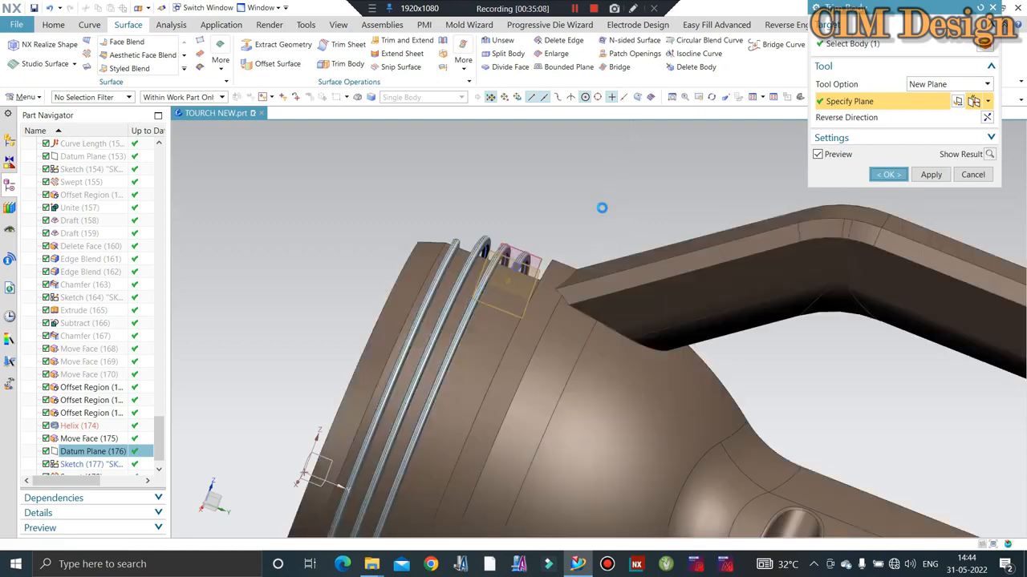
Step: Hide the helix curve used as the guide for the thread
{"action": "scroll", "coordinate": [538, 185], "scroll_direction": "down", "scroll_amount": 5}
{"action": "middle_click_drag", "start_coordinate": [511, 197], "coordinate": [424, 337]}
{"action": "scroll", "coordinate": [421, 309], "scroll_direction": "up", "scroll_amount": 6}
{"action": "scroll", "coordinate": [422, 309], "scroll_direction": "down", "scroll_amount": 5}
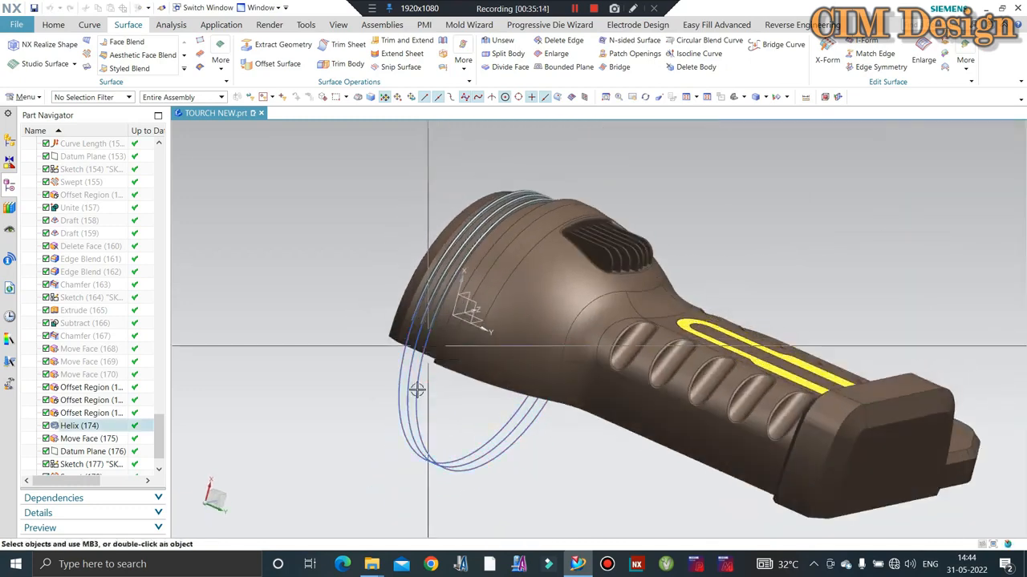
{"action": "key", "text": "ctrl+j"}
{"action": "type", "text": "100"}
{"action": "key", "text": "Return"}
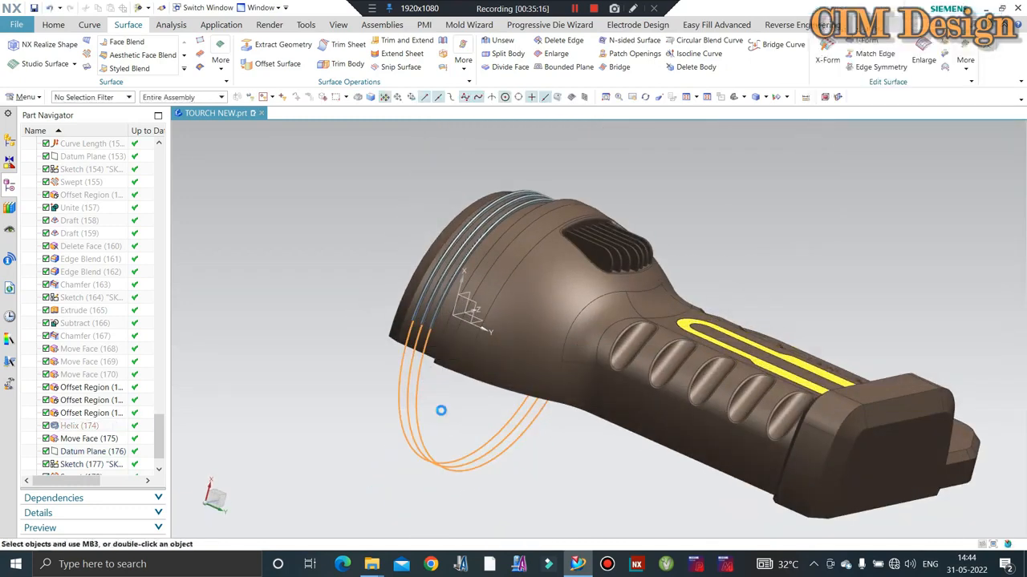
Step: Examine the trimmed ends of the thread turns beside the small datum plane, from the side and close up
{"action": "middle_click_drag", "start_coordinate": [420, 414], "coordinate": [264, 298]}
{"action": "scroll", "coordinate": [493, 255], "scroll_direction": "up", "scroll_amount": 8}
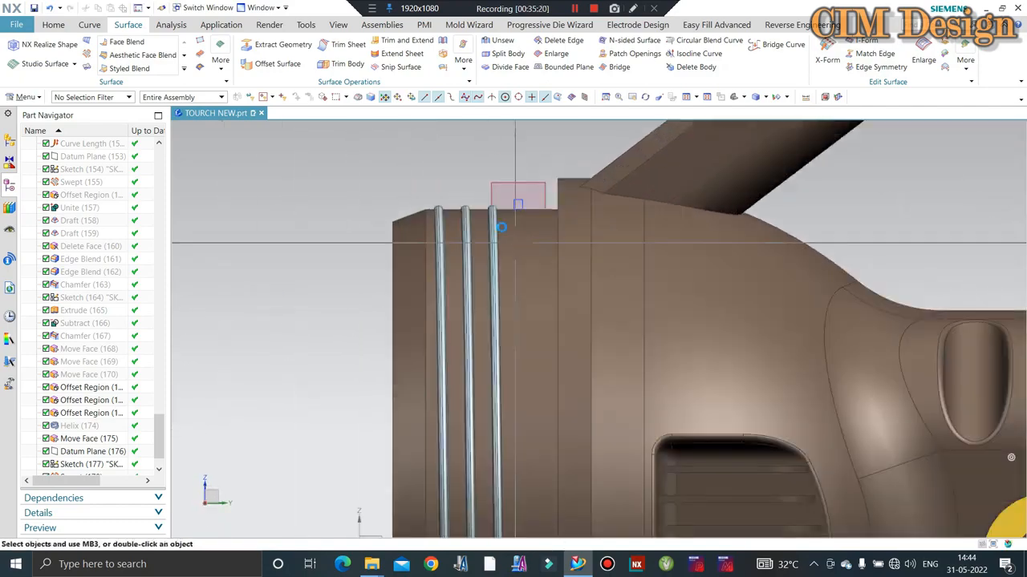
{"action": "scroll", "coordinate": [416, 207], "scroll_direction": "down", "scroll_amount": 8}
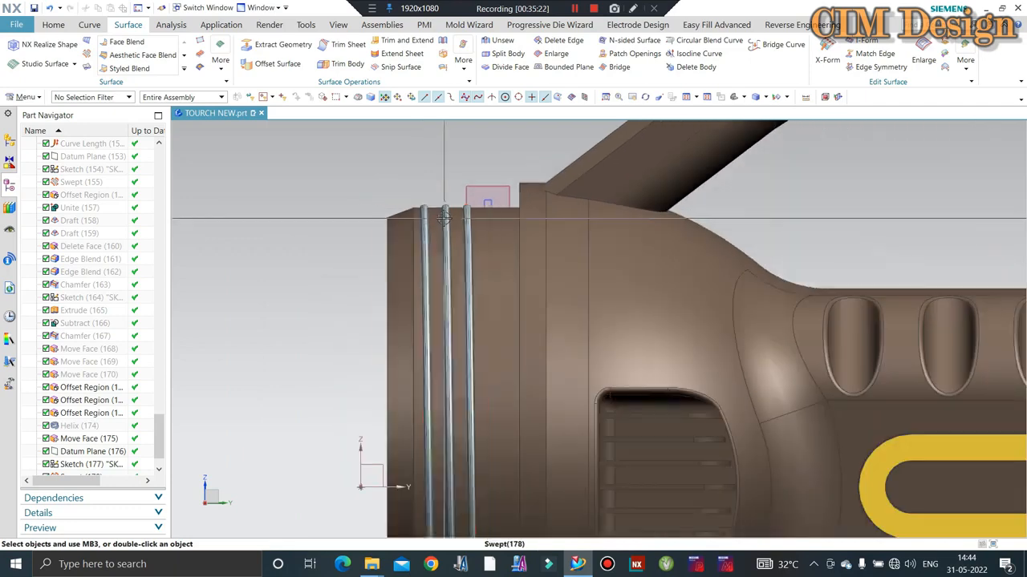
{"action": "middle_click_drag", "start_coordinate": [416, 206], "coordinate": [495, 406]}
{"action": "scroll", "coordinate": [554, 233], "scroll_direction": "up", "scroll_amount": 4}
{"action": "middle_click_drag", "start_coordinate": [553, 232], "coordinate": [499, 317]}
{"action": "scroll", "coordinate": [548, 297], "scroll_direction": "up", "scroll_amount": 3}
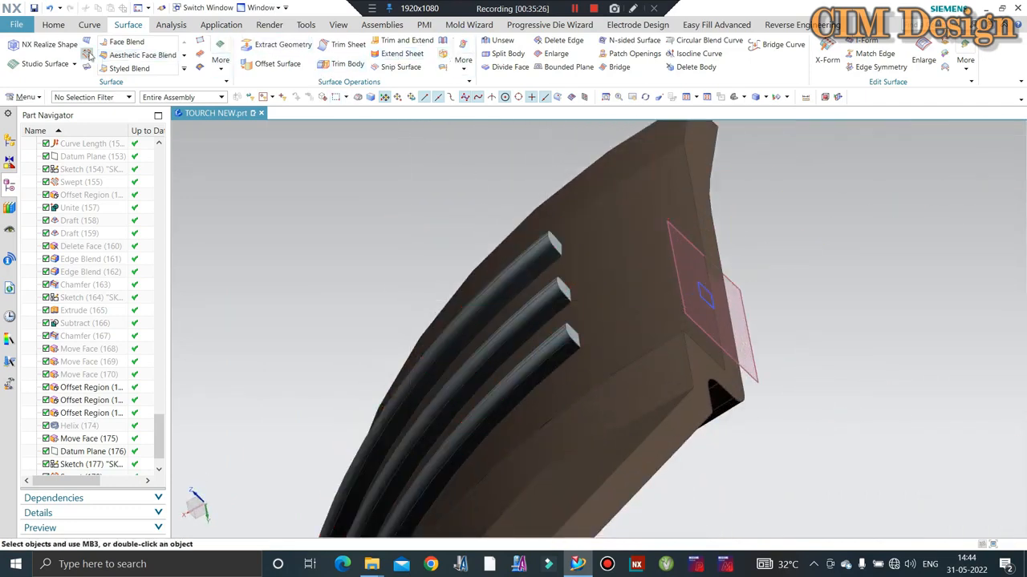
{"action": "left_click", "coordinate": [53, 25]}
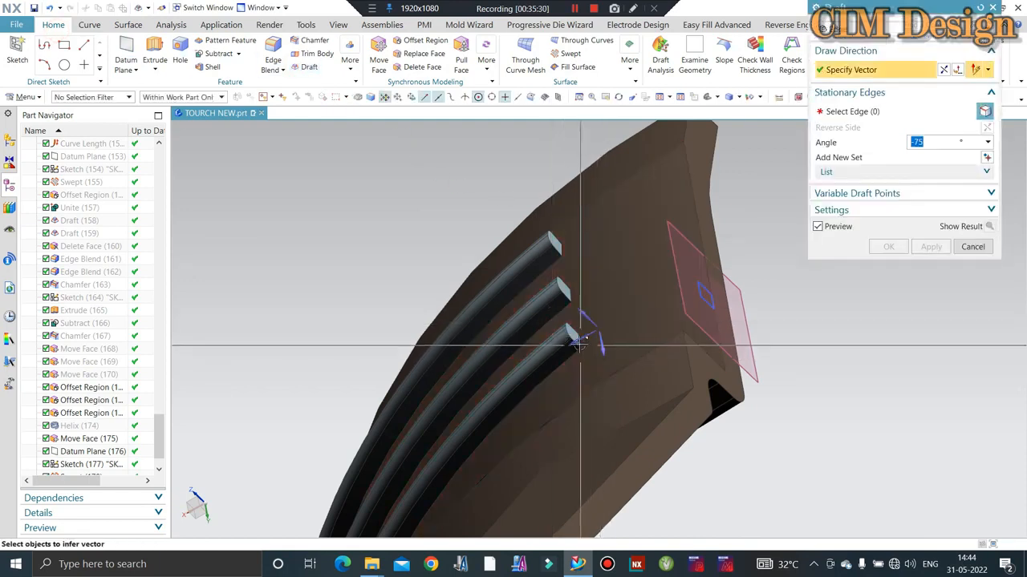
{"action": "left_click", "coordinate": [579, 343]}
{"action": "scroll", "coordinate": [580, 250], "scroll_direction": "up", "scroll_amount": 3}
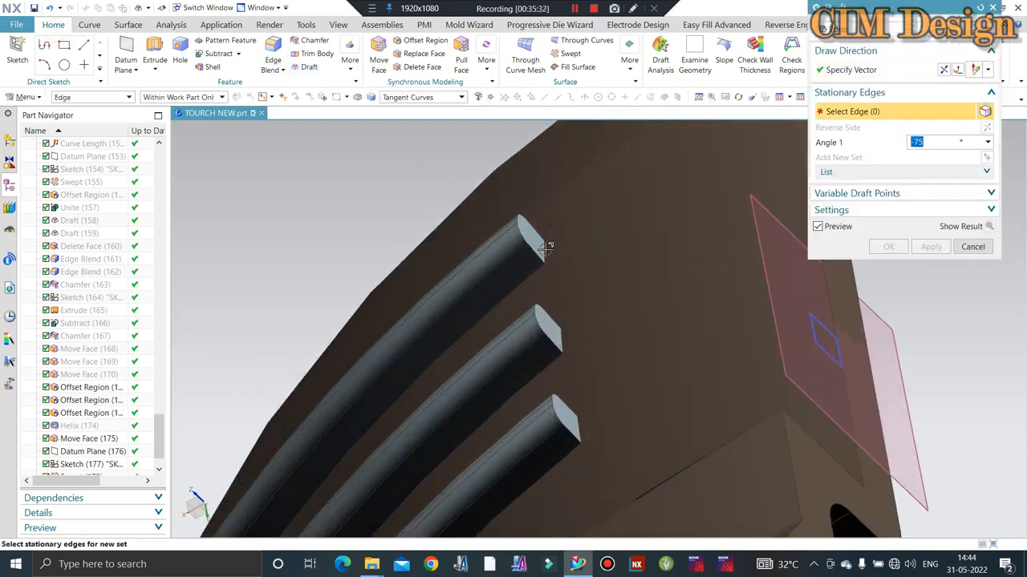
{"action": "left_click", "coordinate": [542, 250]}
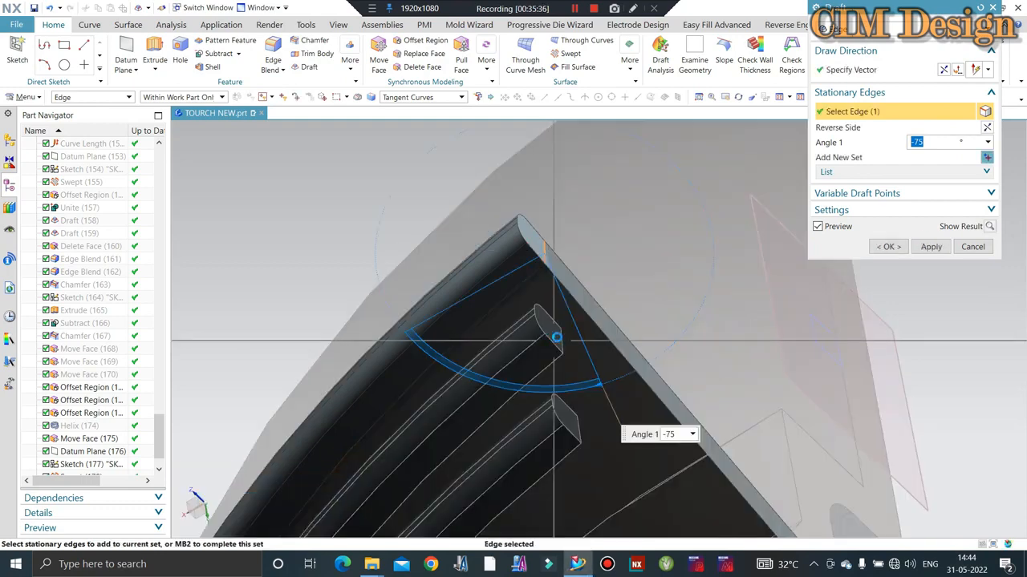
{"action": "scroll", "coordinate": [613, 252], "scroll_direction": "down", "scroll_amount": 4}
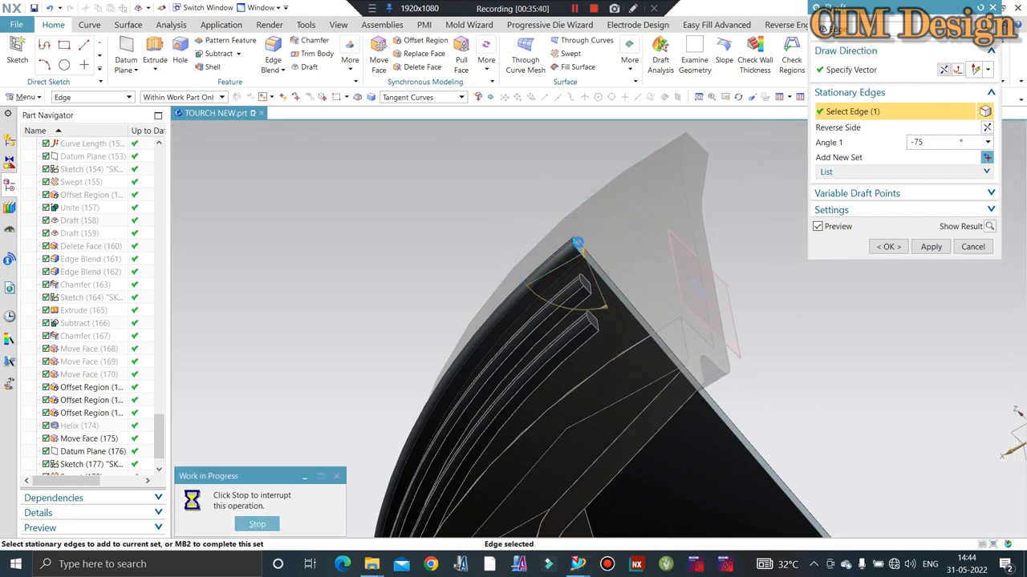
{"action": "scroll", "coordinate": [580, 244], "scroll_direction": "up", "scroll_amount": 7}
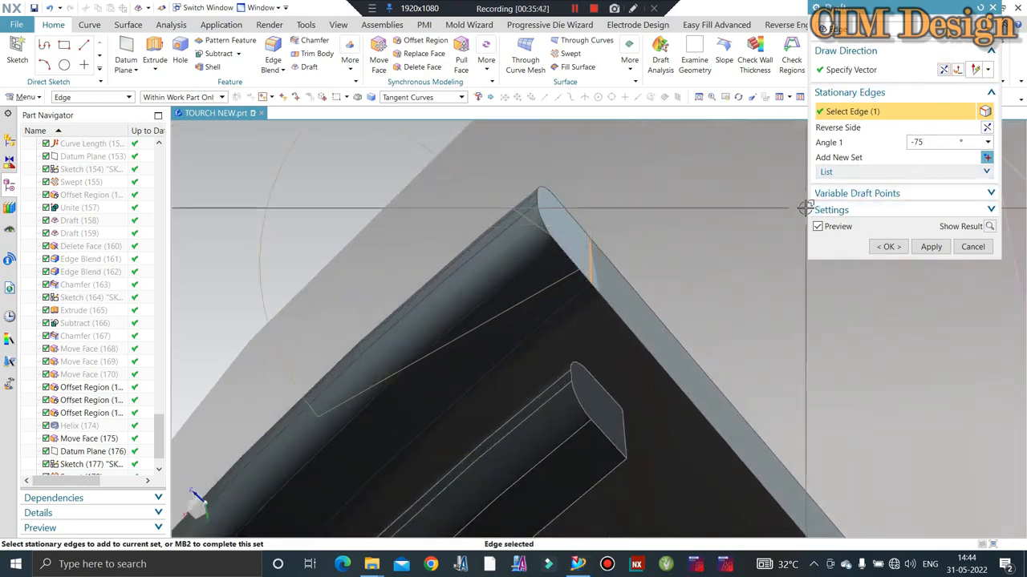
{"action": "key", "text": "Escape"}
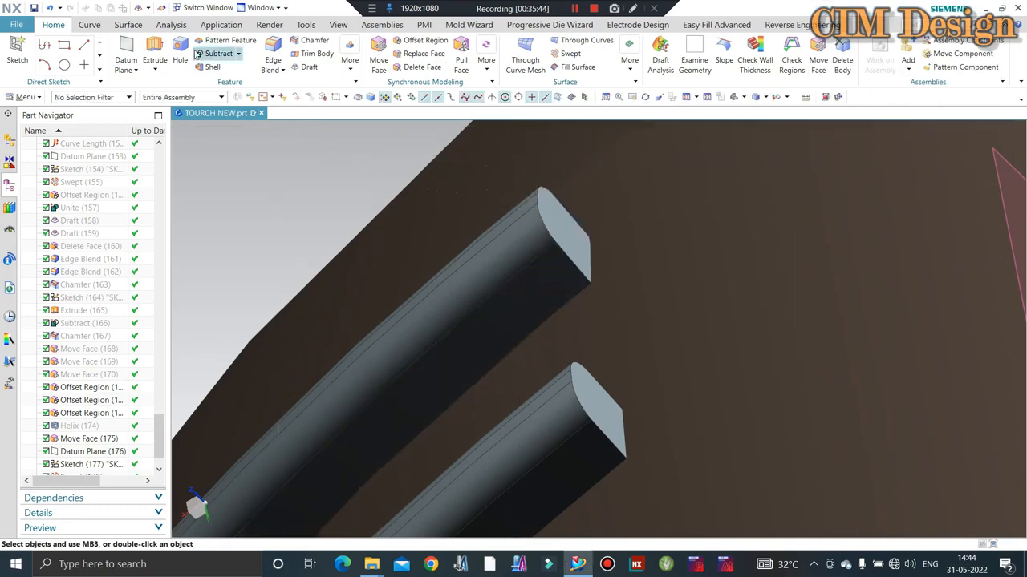
Step: Extrude one straight edge of each of the three thread end faces into sheets, from 28 mm to 0 mm, with no boolean
{"action": "left_click", "coordinate": [156, 48]}
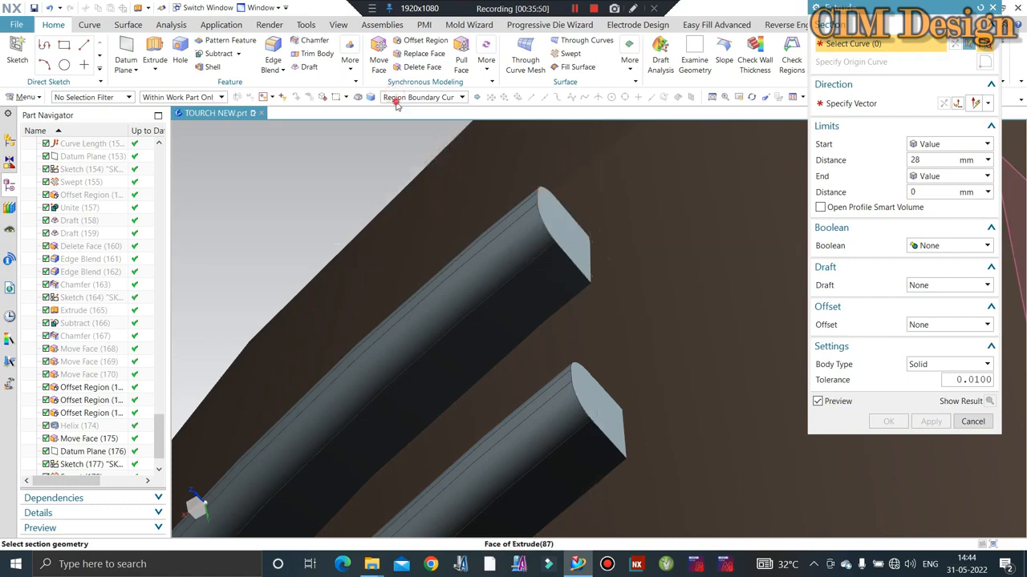
{"action": "left_click", "coordinate": [394, 97]}
{"action": "left_click", "coordinate": [401, 109]}
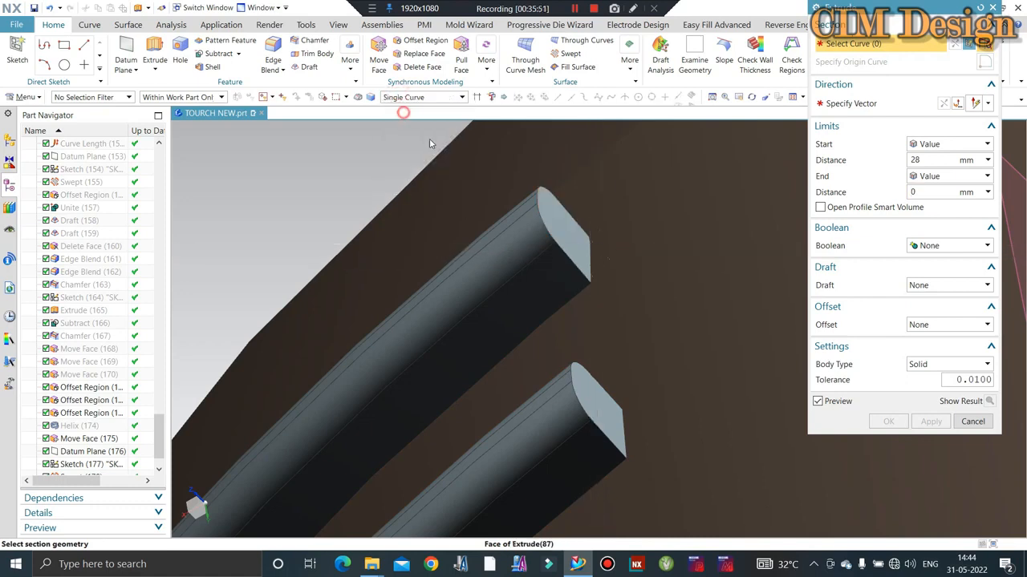
{"action": "left_click", "coordinate": [590, 255]}
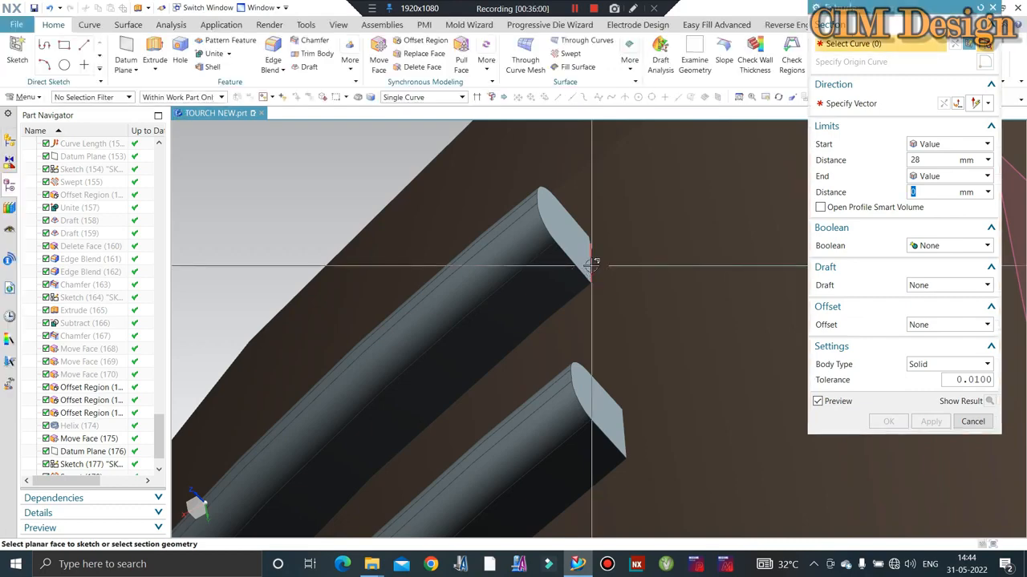
{"action": "left_click", "coordinate": [590, 264]}
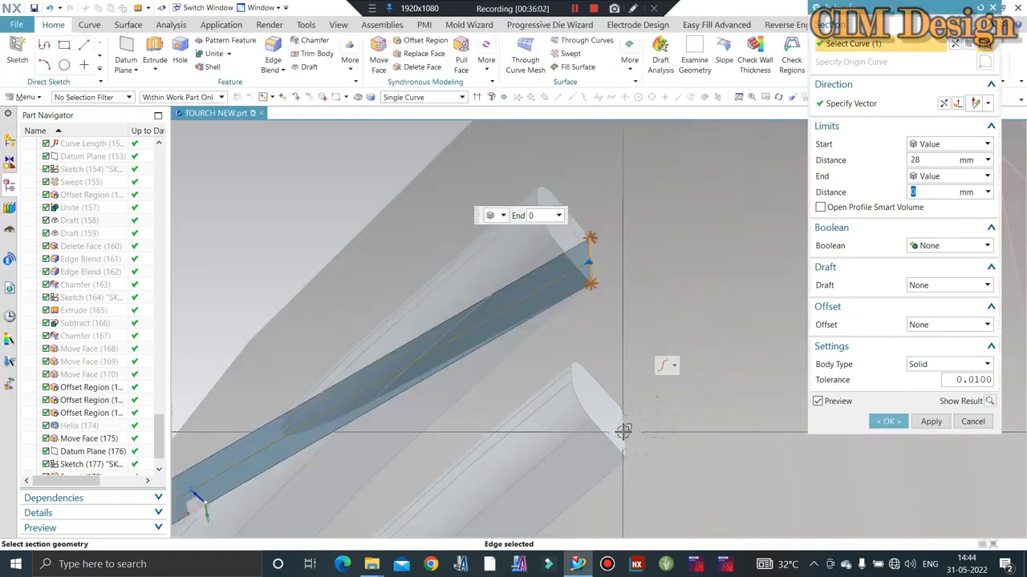
{"action": "left_click", "coordinate": [623, 430]}
{"action": "middle_click_drag", "start_coordinate": [623, 429], "coordinate": [573, 339]}
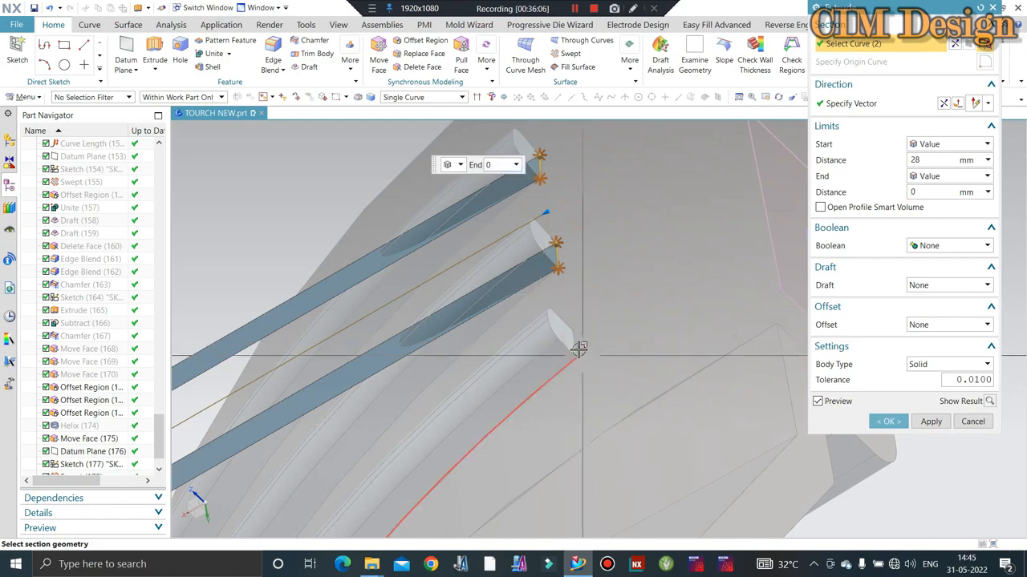
{"action": "left_click", "coordinate": [575, 343]}
{"action": "mouse_move", "coordinate": [651, 300]}
{"action": "middle_mouse_down"}
{"action": "mouse_move", "coordinate": [524, 229]}
{"action": "mouse_move", "coordinate": [513, 200]}
{"action": "middle_mouse_up"}
{"action": "middle_click", "coordinate": [509, 190]}
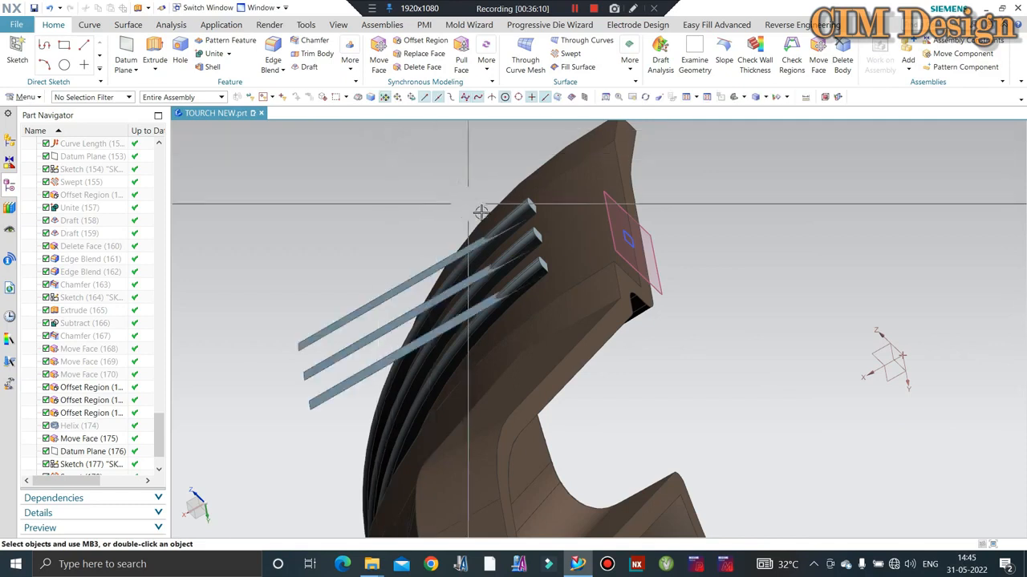
Step: Extend both long edges of the three extruded sheets by a 1 mm offset
{"action": "scroll", "coordinate": [483, 211], "scroll_direction": "up", "scroll_amount": 3}
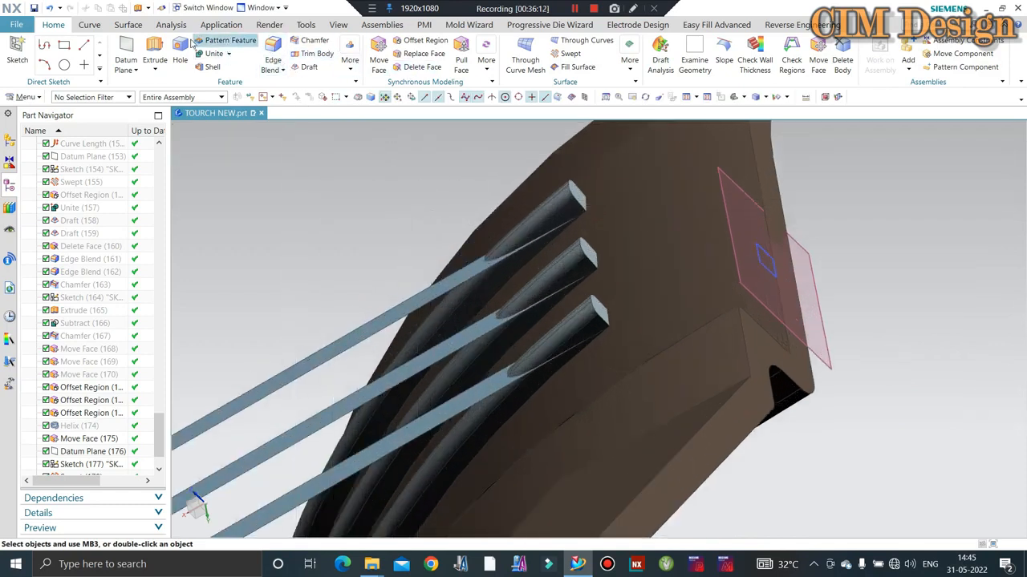
{"action": "left_click", "coordinate": [127, 24]}
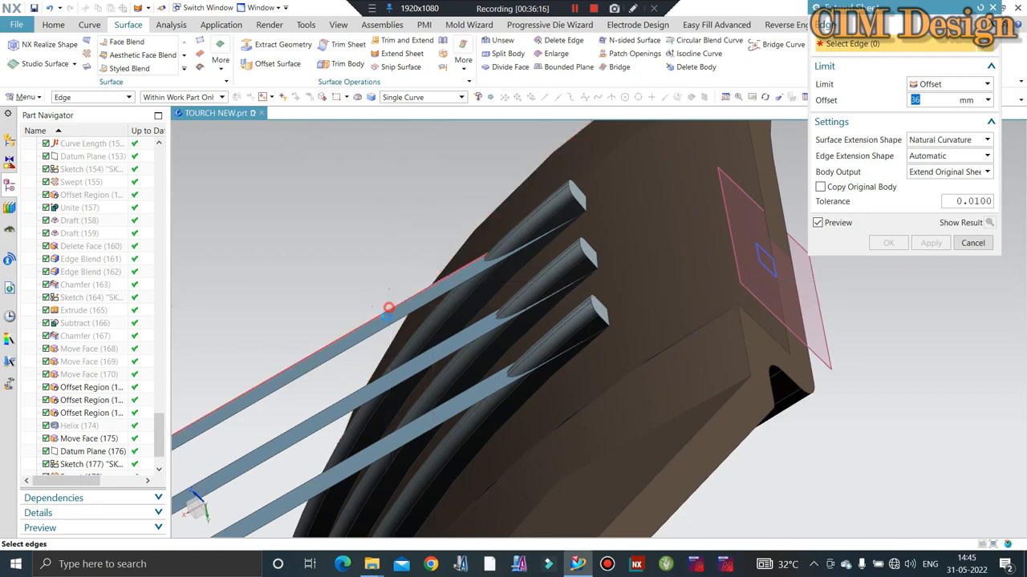
{"action": "left_click", "coordinate": [388, 308]}
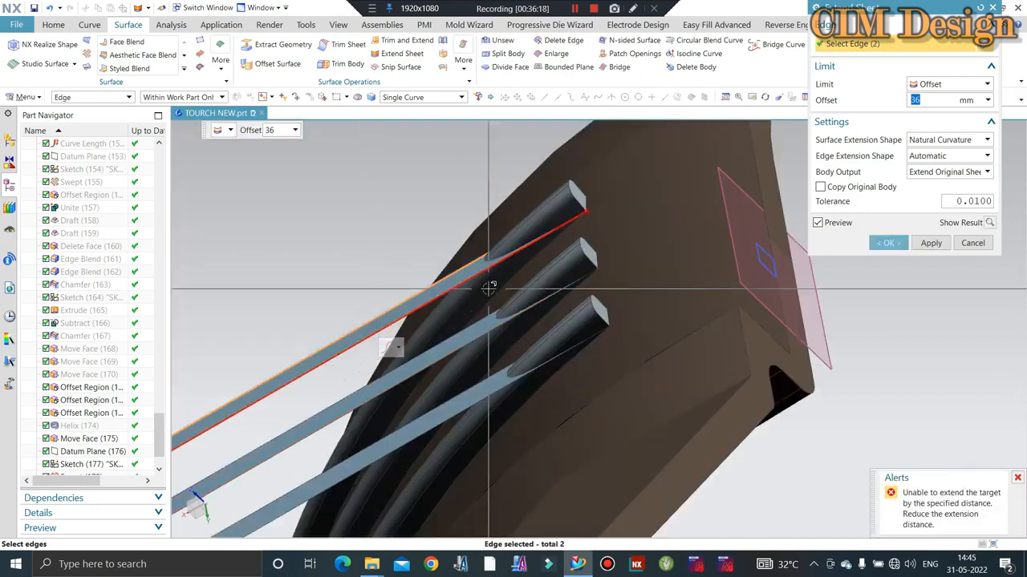
{"action": "type", "text": "1"}
{"action": "key", "text": "Return"}
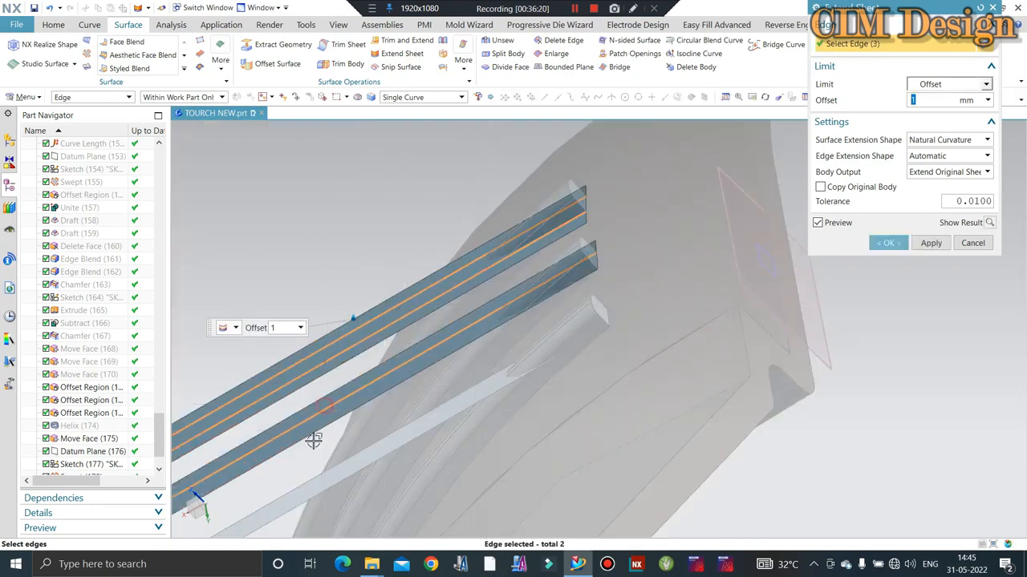
{"action": "left_click", "coordinate": [312, 465]}
{"action": "left_click", "coordinate": [309, 481]}
{"action": "left_click", "coordinate": [305, 499]}
{"action": "left_click", "coordinate": [307, 418]}
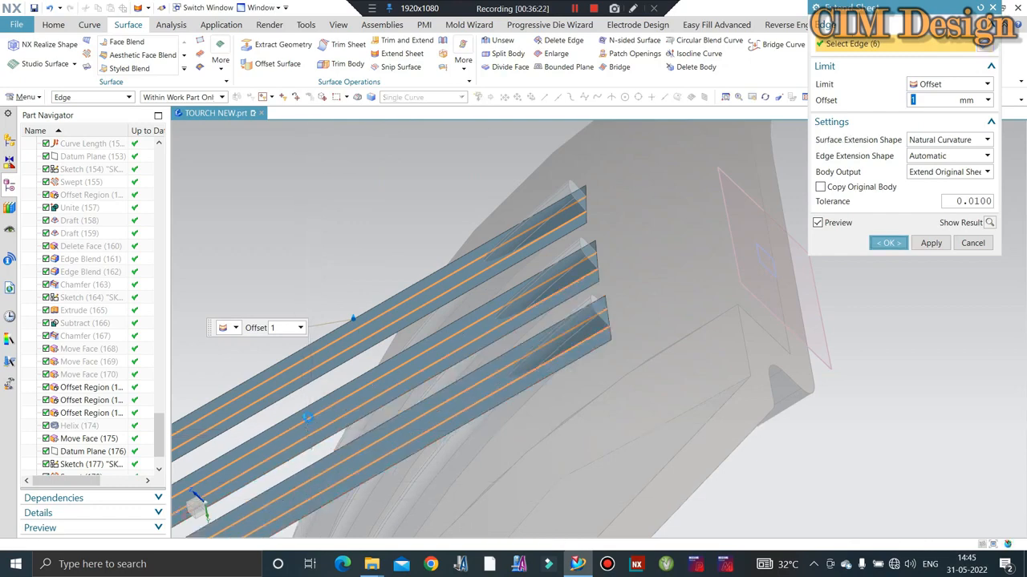
{"action": "middle_click", "coordinate": [308, 417]}
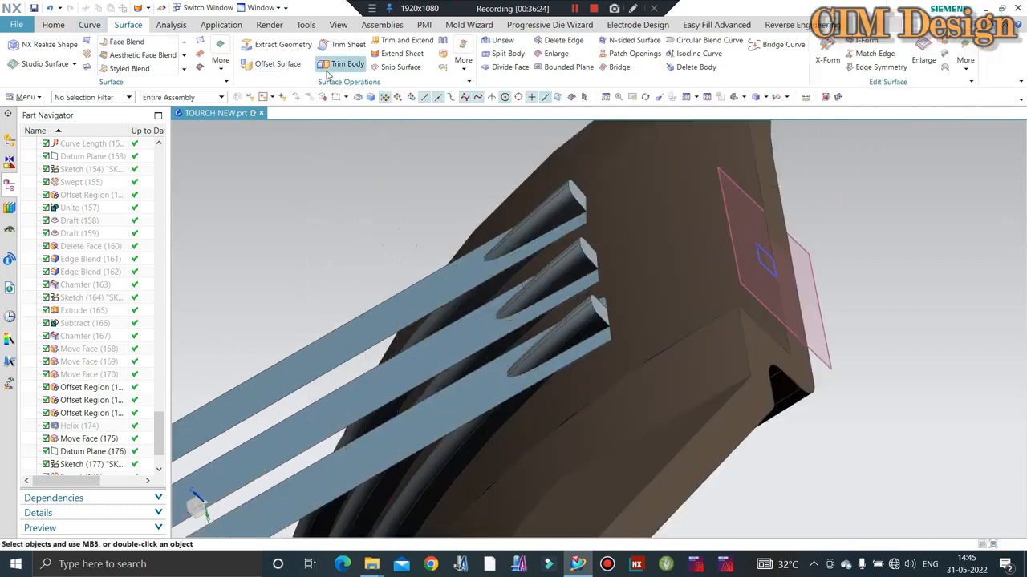
Step: Trim the first thread turn's end with the face of its extended sheet, using the Face or Plane option
{"action": "left_click", "coordinate": [345, 64]}
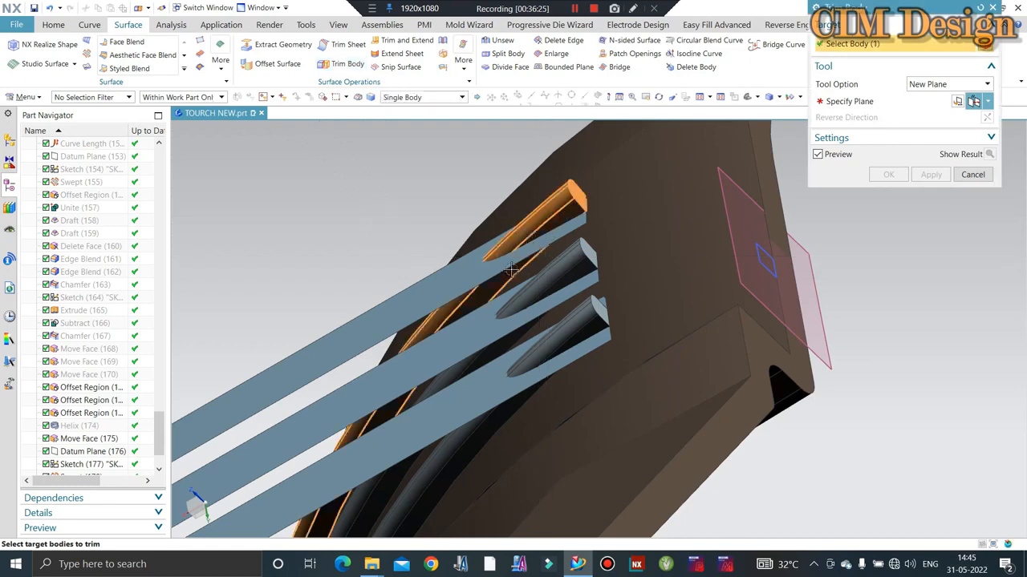
{"action": "left_click", "coordinate": [358, 341]}
{"action": "left_click", "coordinate": [946, 84]}
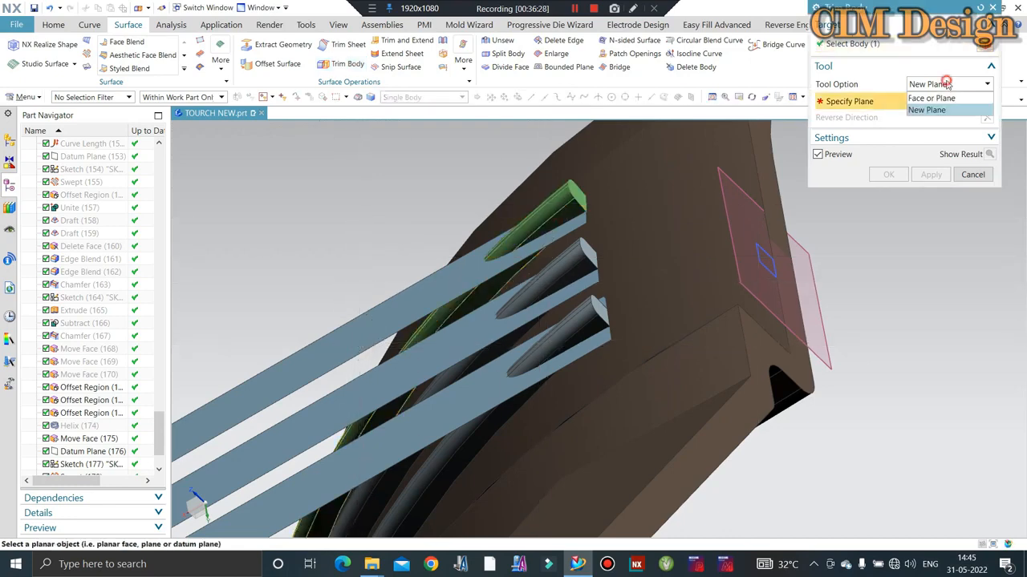
{"action": "left_click", "coordinate": [933, 102]}
{"action": "left_click", "coordinate": [374, 320]}
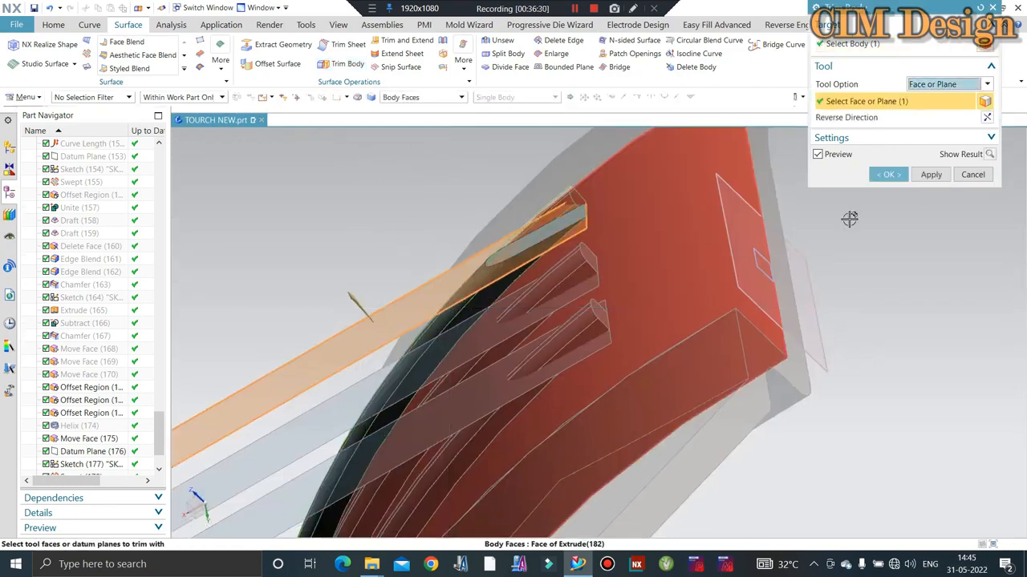
{"action": "left_click", "coordinate": [946, 175]}
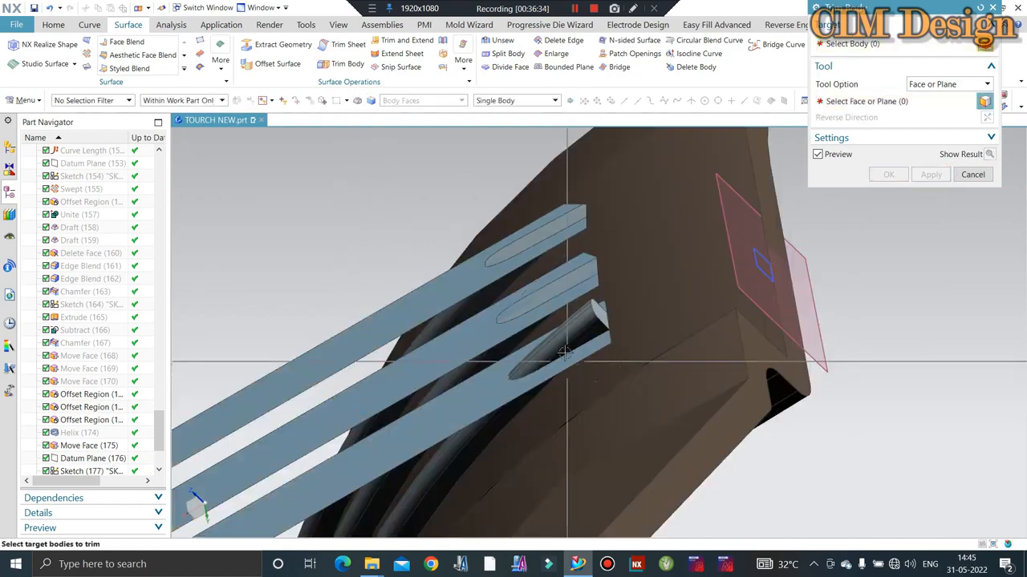
Step: Trim the remaining thread turn ends with the faces of their matching sheets
{"action": "left_click", "coordinate": [464, 429]}
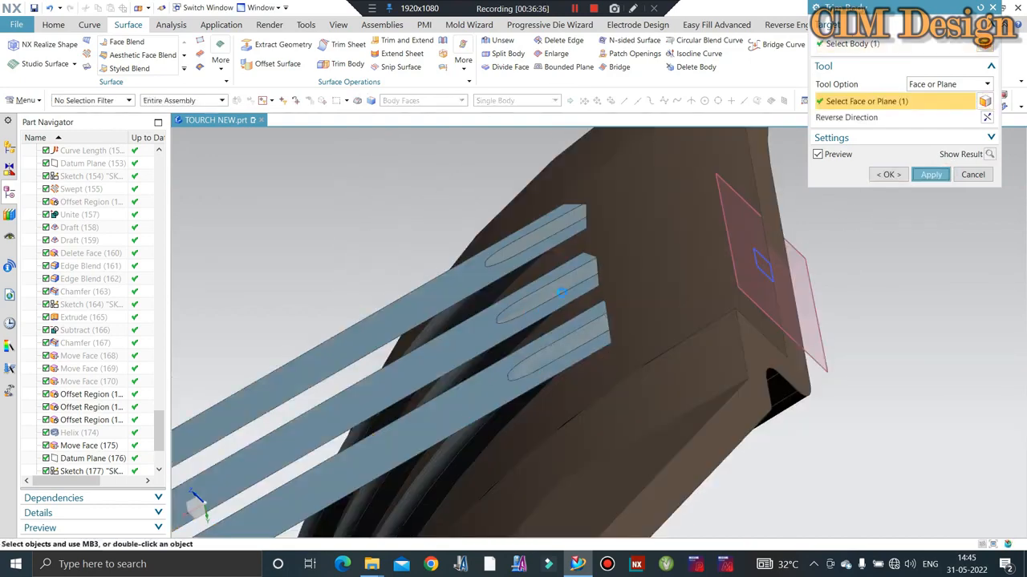
{"action": "left_click", "coordinate": [930, 174]}
{"action": "scroll", "coordinate": [703, 187], "scroll_direction": "up", "scroll_amount": 3}
{"action": "middle_click_drag", "start_coordinate": [791, 286], "coordinate": [520, 259]}
{"action": "scroll", "coordinate": [520, 259], "scroll_direction": "up", "scroll_amount": 2}
{"action": "middle_click_drag", "start_coordinate": [629, 278], "coordinate": [770, 273]}
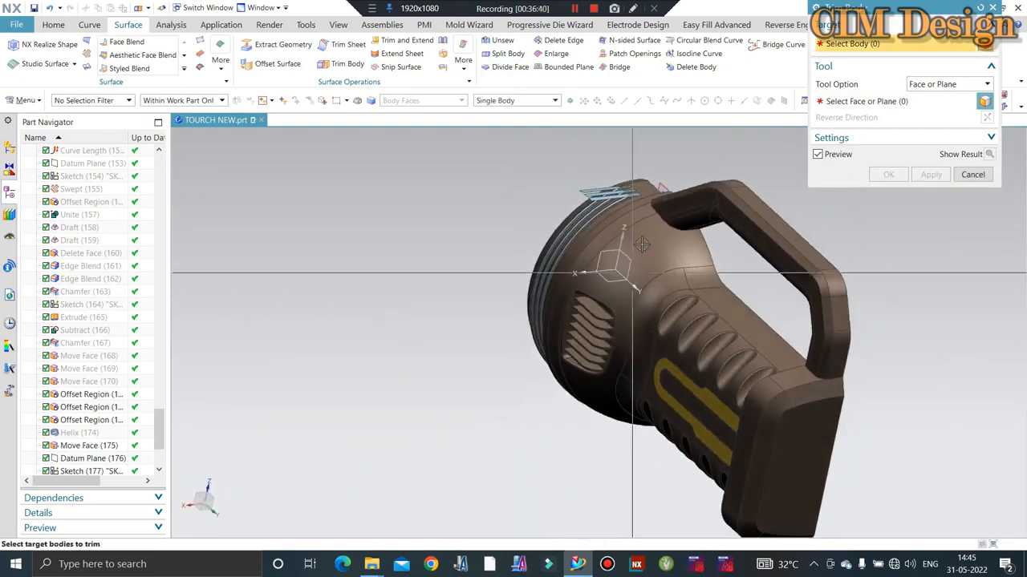
{"action": "key", "text": "Escape"}
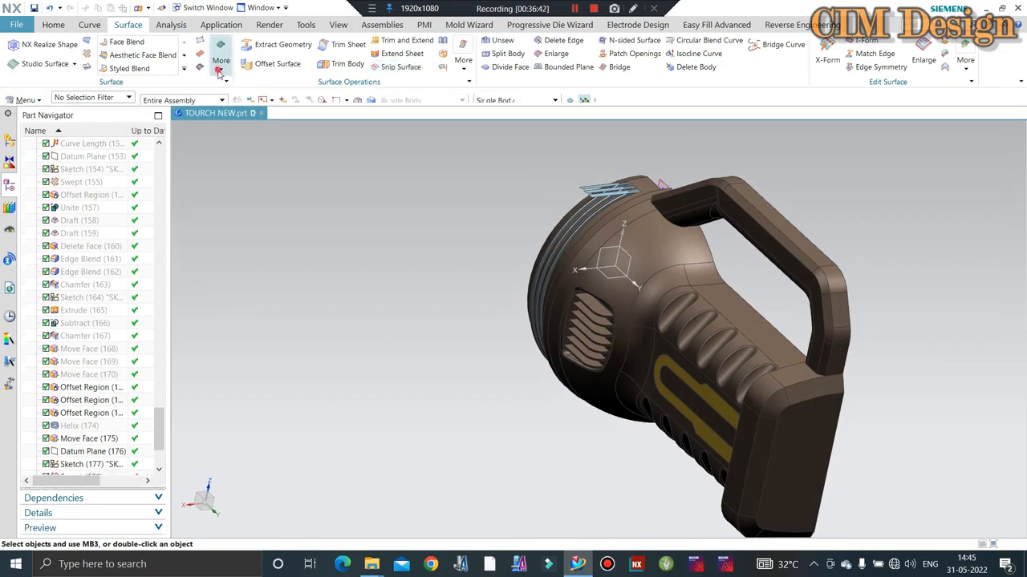
Step: Set up a Mirror Geometry operation with the ZC principal plane as its mirror plane
{"action": "left_click", "coordinate": [219, 60]}
{"action": "left_click", "coordinate": [49, 25]}
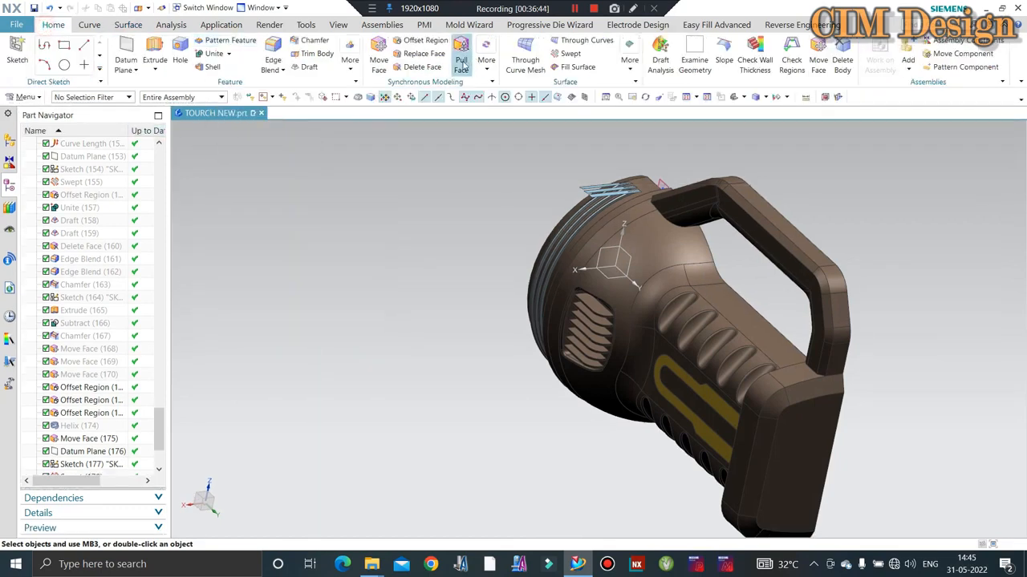
{"action": "left_click", "coordinate": [350, 64]}
{"action": "left_click", "coordinate": [492, 240]}
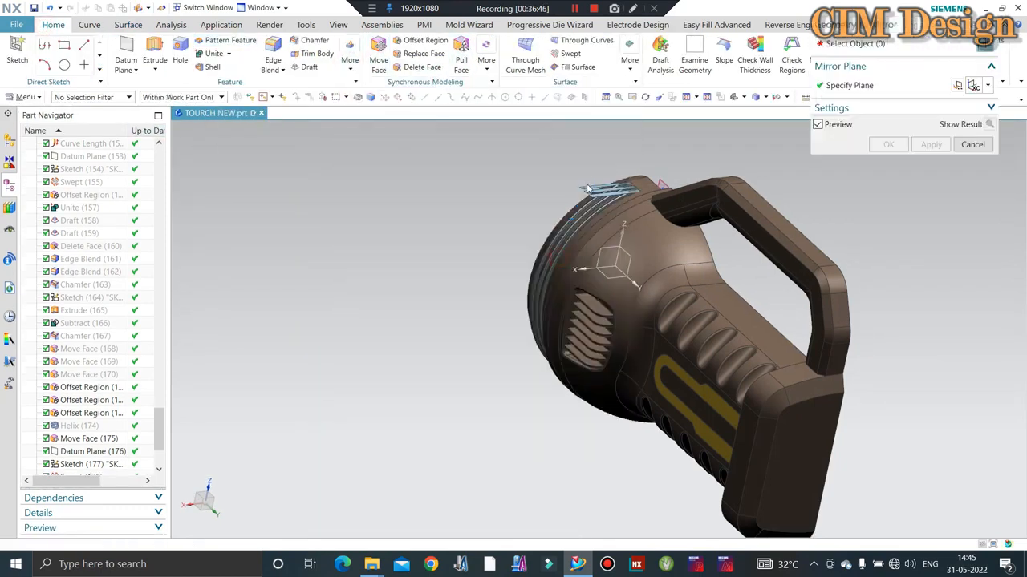
{"action": "scroll", "coordinate": [587, 186], "scroll_direction": "down", "scroll_amount": 3}
{"action": "left_click", "coordinate": [988, 85]}
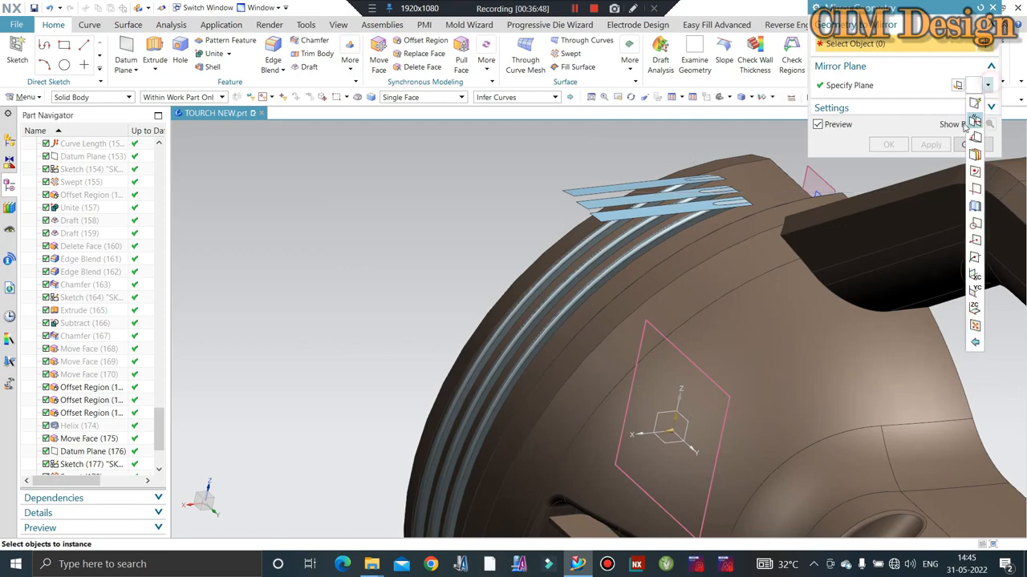
{"action": "left_click", "coordinate": [973, 291]}
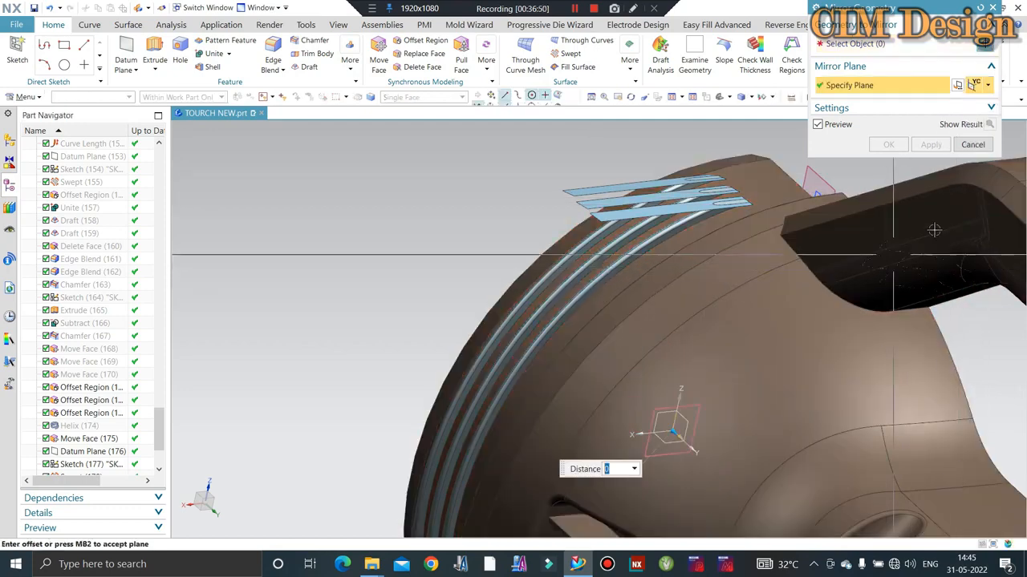
{"action": "left_click", "coordinate": [989, 85]}
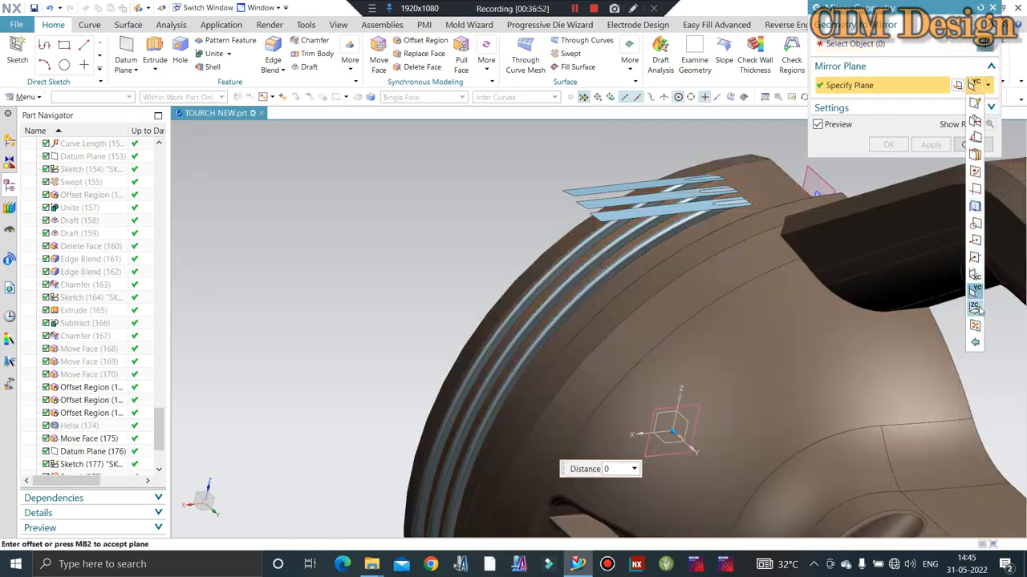
{"action": "left_click", "coordinate": [974, 308]}
Step: Try mirroring the three extended trimming sheets about the ZC plane to the thread's opposite end
{"action": "left_click", "coordinate": [834, 45]}
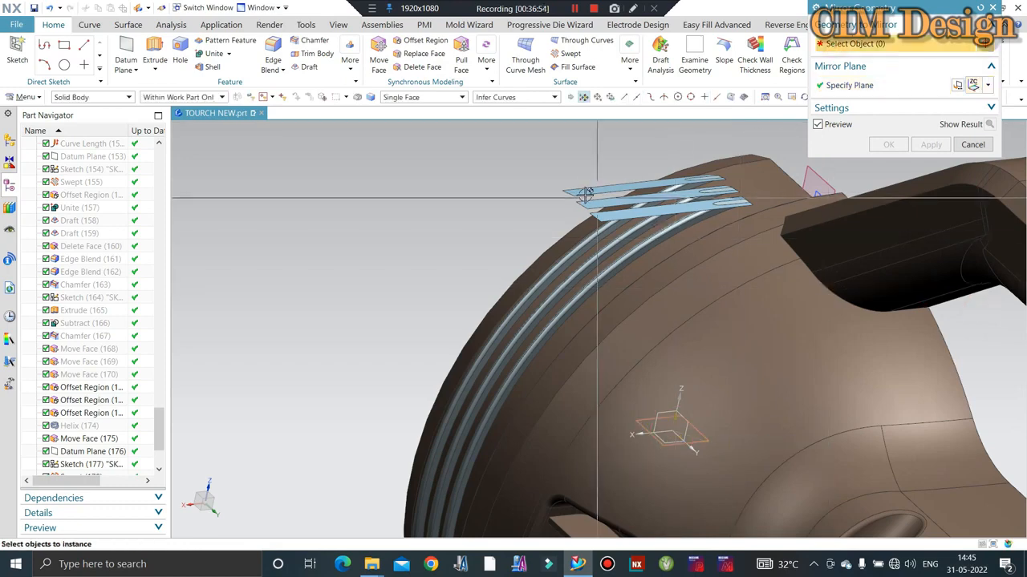
{"action": "scroll", "coordinate": [582, 190], "scroll_direction": "up", "scroll_amount": 3}
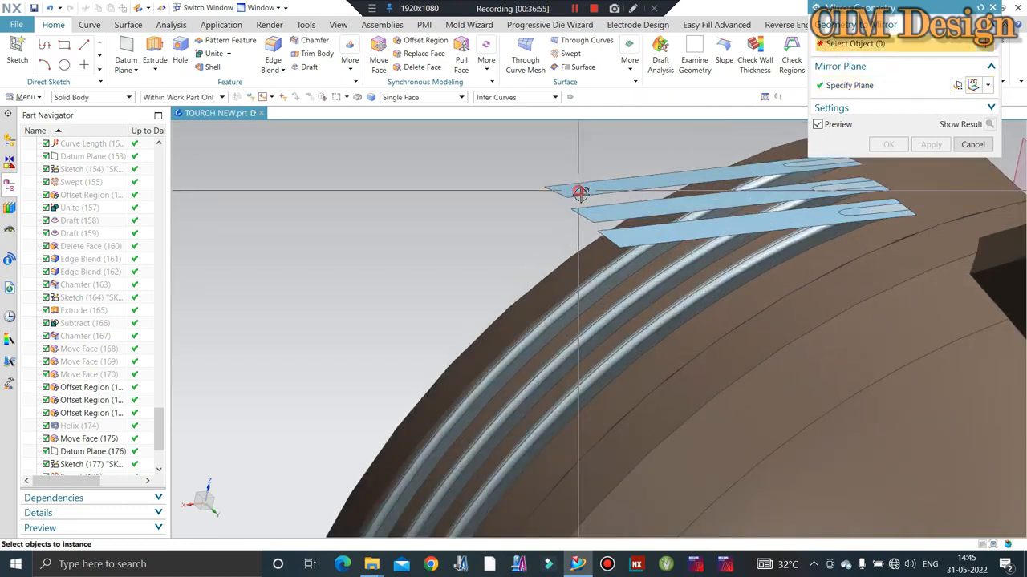
{"action": "left_click", "coordinate": [115, 97]}
{"action": "left_click", "coordinate": [112, 108]}
{"action": "left_click", "coordinate": [597, 218]}
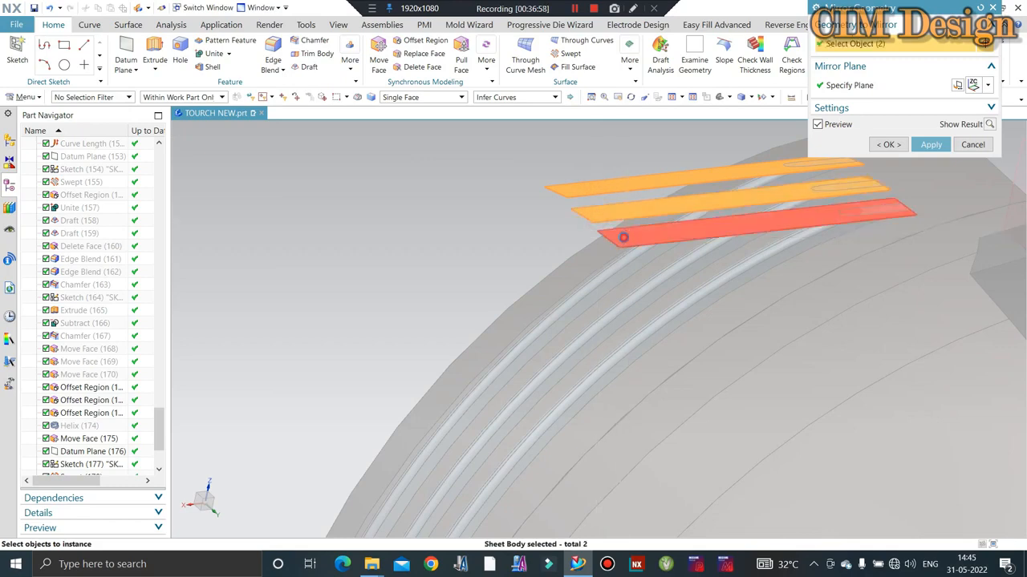
{"action": "left_click", "coordinate": [623, 236]}
{"action": "middle_click", "coordinate": [512, 230]}
{"action": "scroll", "coordinate": [515, 234], "scroll_direction": "down", "scroll_amount": 4}
{"action": "scroll", "coordinate": [516, 234], "scroll_direction": "down", "scroll_amount": 3}
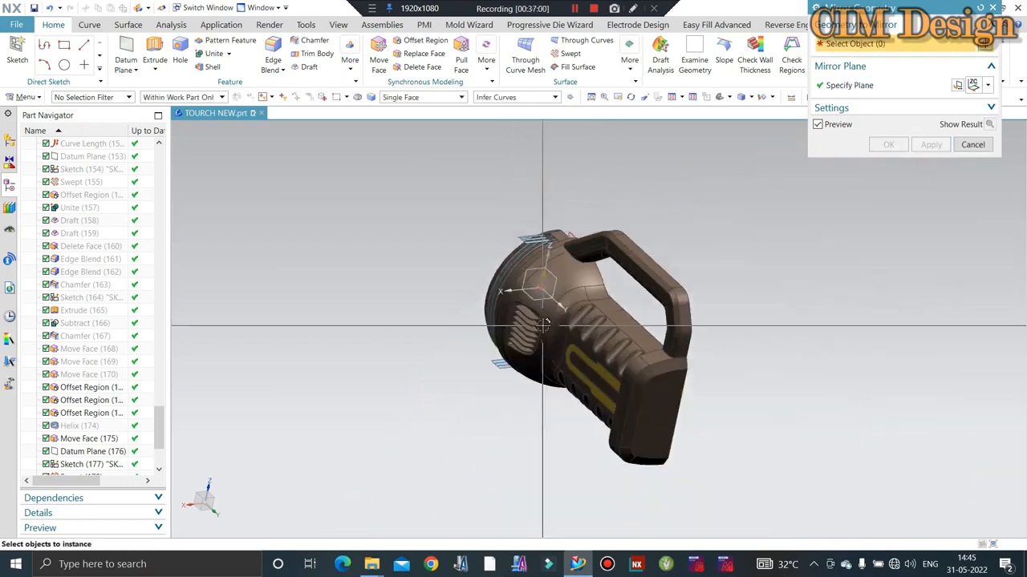
{"action": "middle_click_drag", "start_coordinate": [516, 234], "coordinate": [451, 300]}
{"action": "scroll", "coordinate": [489, 267], "scroll_direction": "up", "scroll_amount": 5}
{"action": "scroll", "coordinate": [450, 300], "scroll_direction": "up", "scroll_amount": 6}
{"action": "middle_click", "coordinate": [451, 300]}
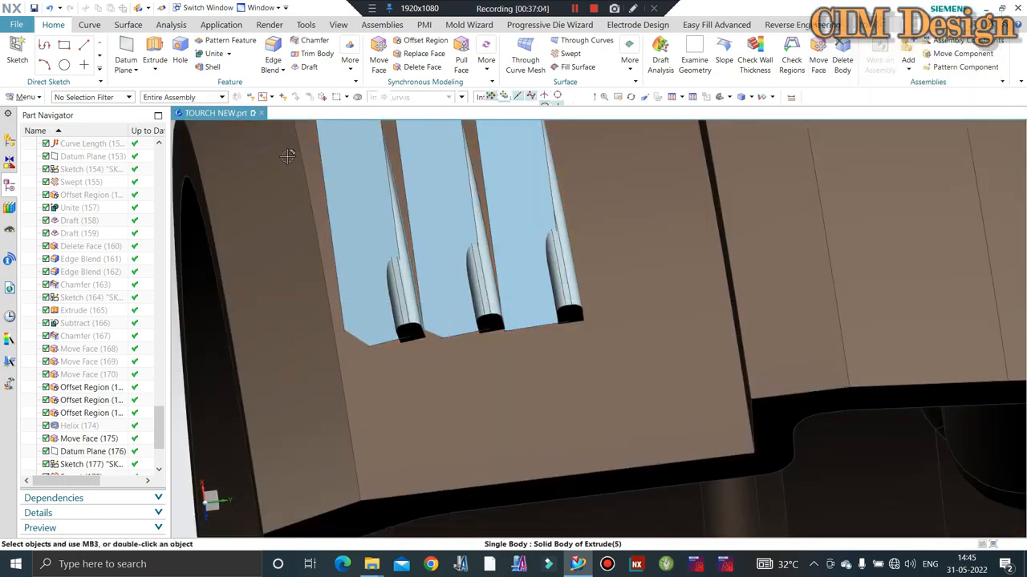
Step: Extend the long edges running through the thread turns on the three mirrored sheets by a 1 mm offset
{"action": "left_click", "coordinate": [128, 25]}
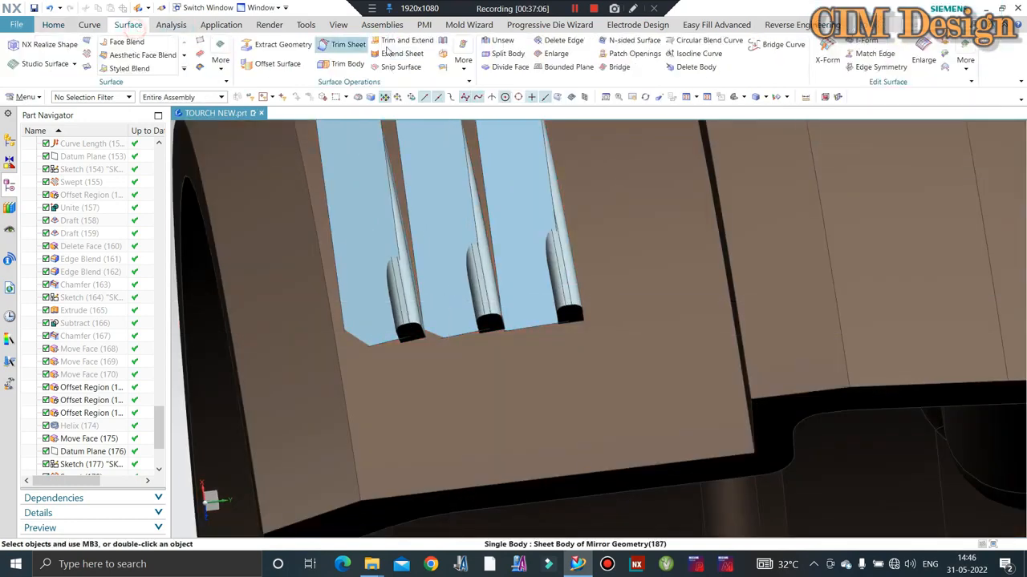
{"action": "left_click", "coordinate": [401, 54]}
{"action": "left_click", "coordinate": [391, 193]}
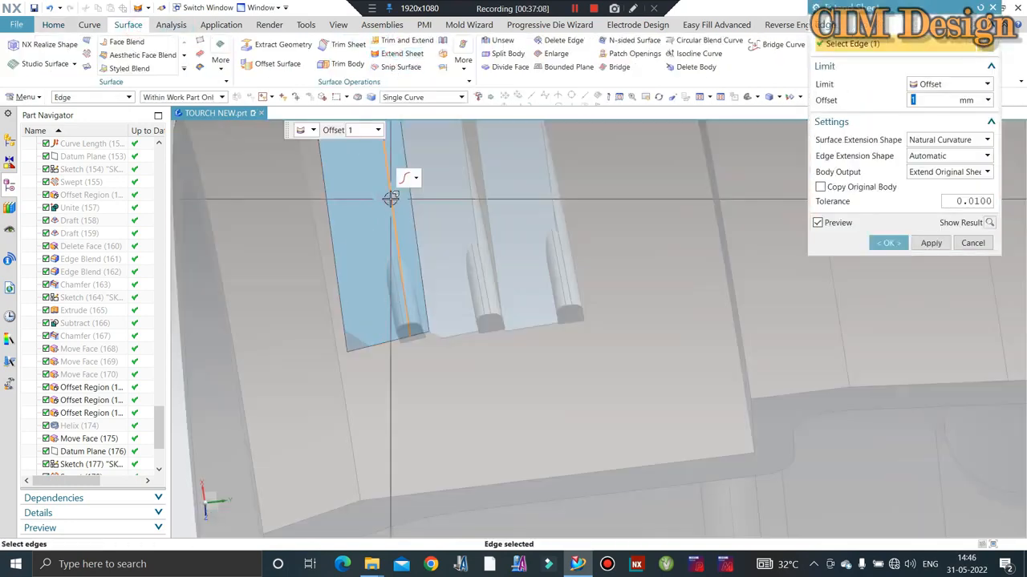
{"action": "left_click", "coordinate": [470, 188]}
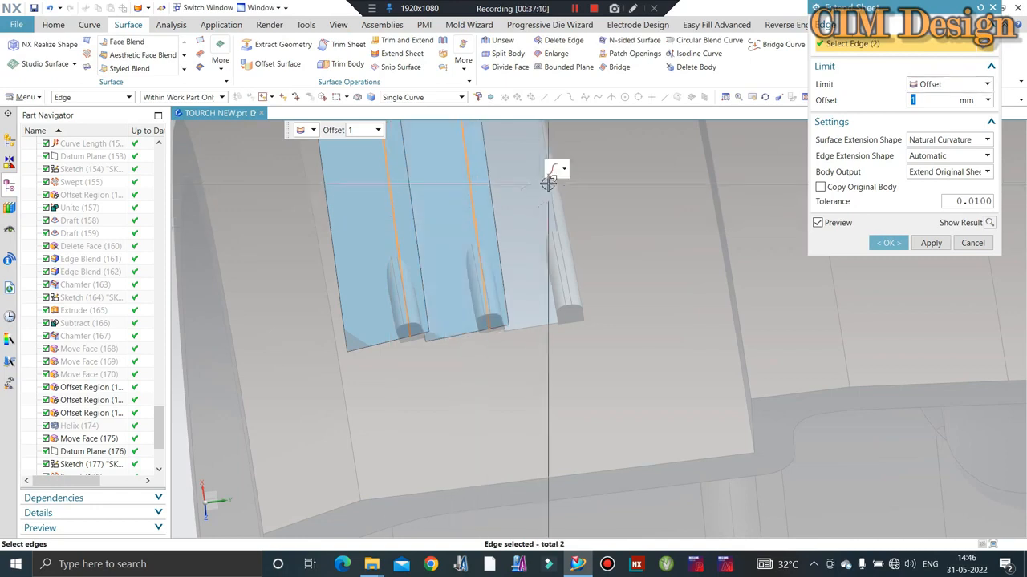
{"action": "left_click", "coordinate": [556, 202]}
{"action": "middle_click", "coordinate": [596, 239]}
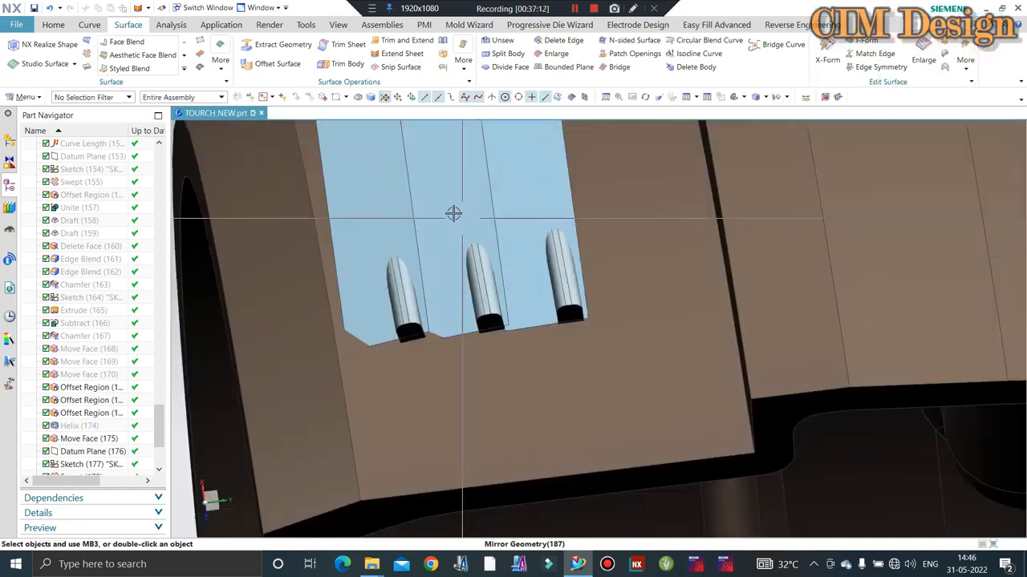
Step: Trim the opposite end of the first thread turn with its mirrored sheet's face, using the Face or Plane option
{"action": "scroll", "coordinate": [367, 190], "scroll_direction": "up", "scroll_amount": 3}
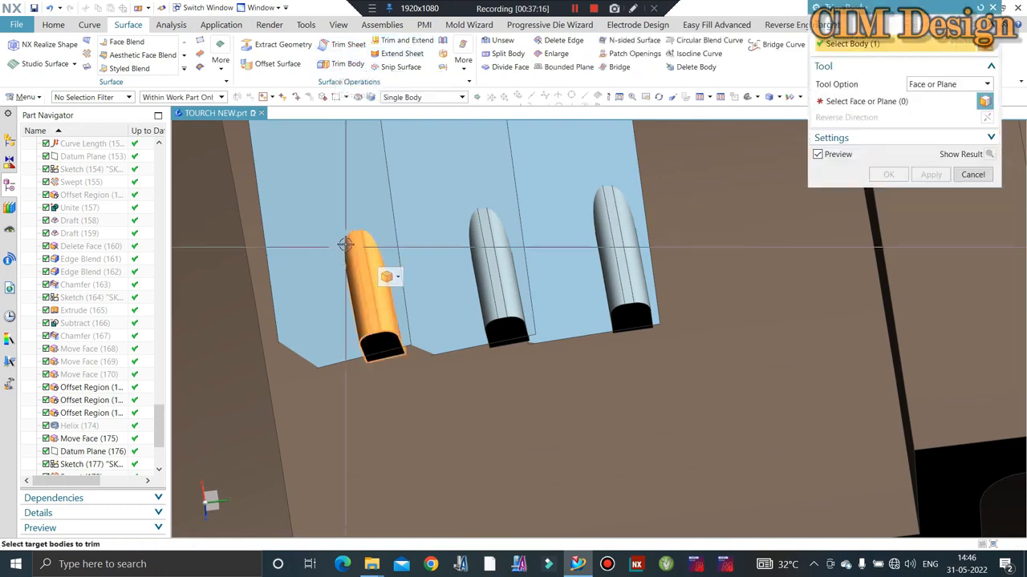
{"action": "left_click", "coordinate": [366, 259]}
{"action": "left_click", "coordinate": [387, 225]}
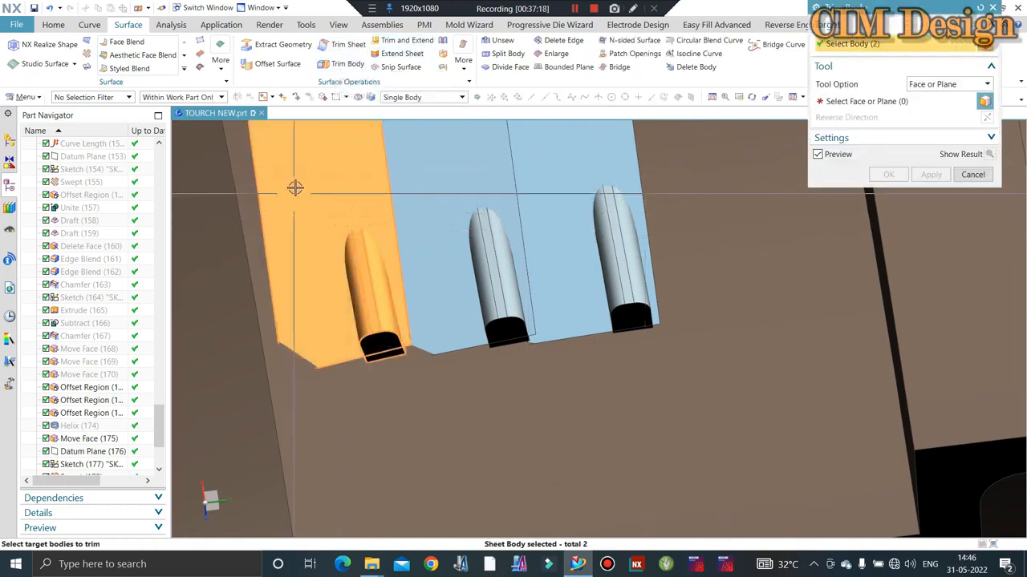
{"action": "left_click", "coordinate": [321, 193], "text": "shift"}
{"action": "middle_click", "coordinate": [323, 177]}
{"action": "left_click", "coordinate": [322, 176]}
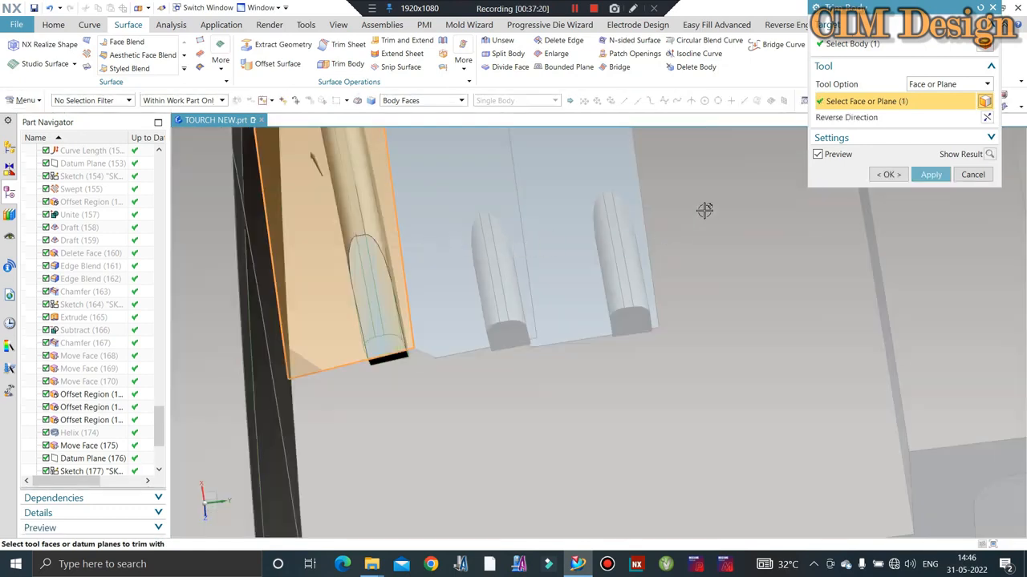
{"action": "left_click", "coordinate": [929, 176]}
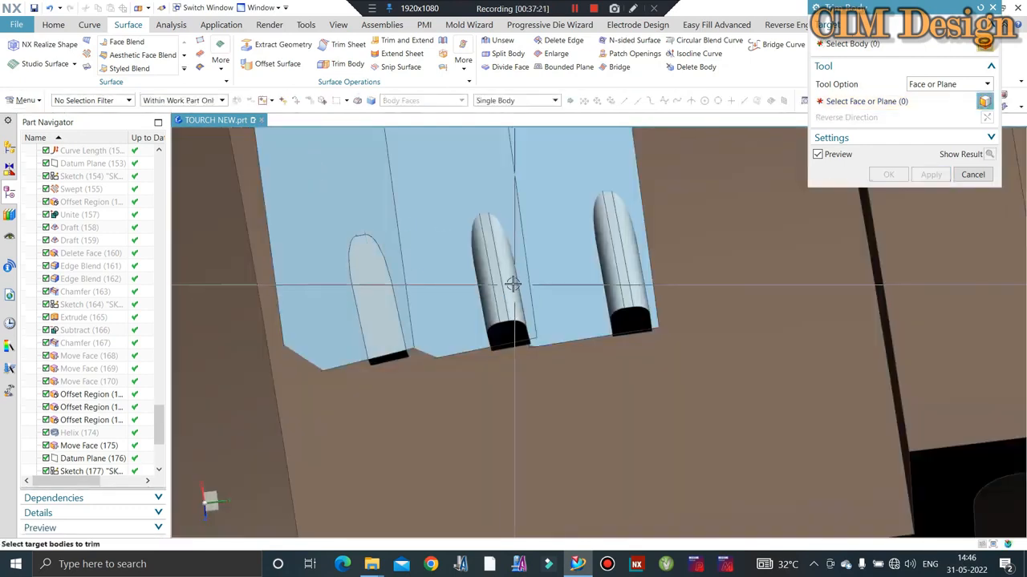
Step: Trim the opposite end of the middle thread turn with the face of its matching mirrored sheet
{"action": "left_click", "coordinate": [484, 311]}
{"action": "middle_click", "coordinate": [443, 283]}
{"action": "left_click", "coordinate": [463, 188]}
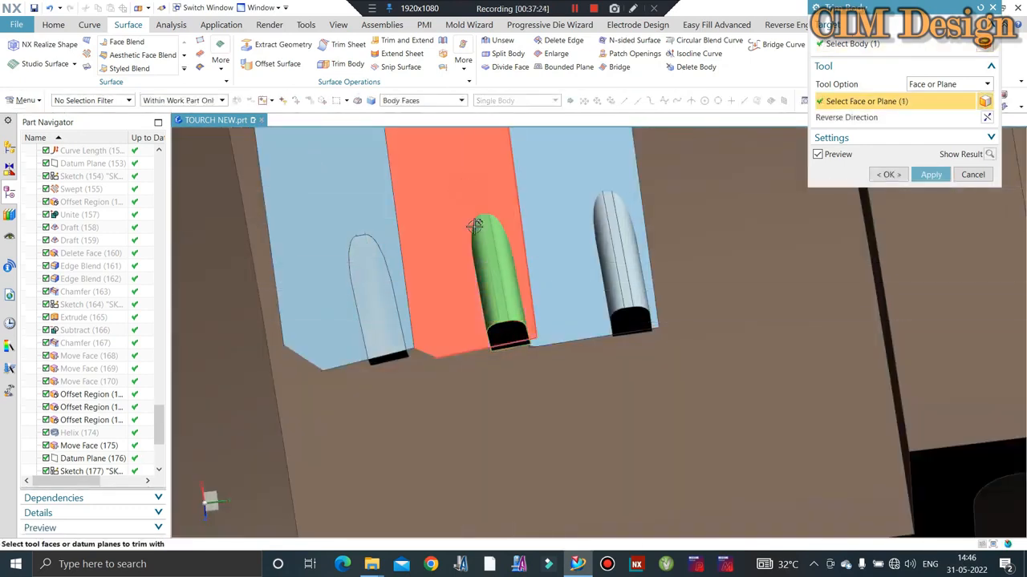
{"action": "middle_click", "coordinate": [463, 187]}
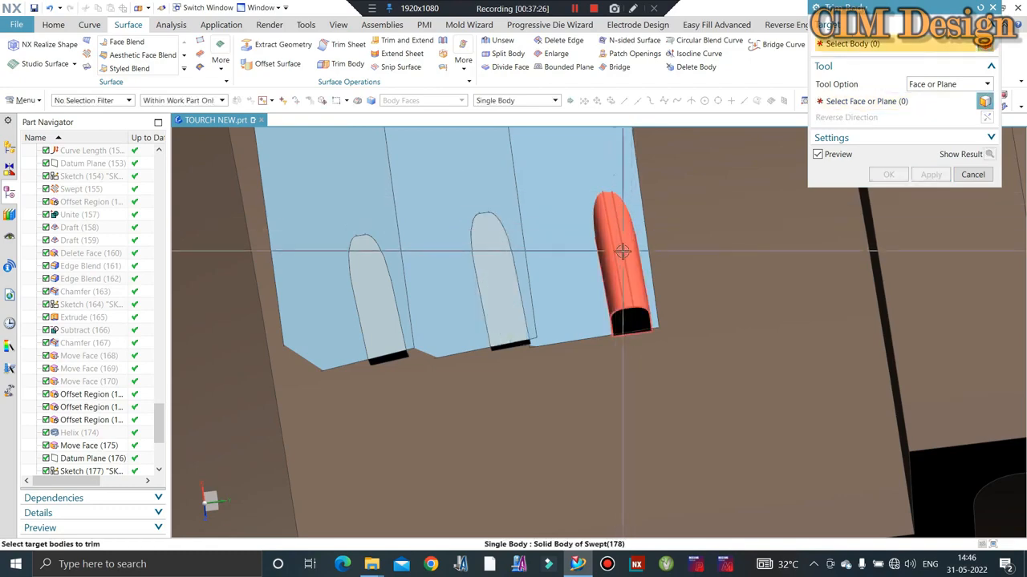
{"action": "scroll", "coordinate": [442, 335], "scroll_direction": "down", "scroll_amount": 3}
{"action": "middle_click_drag", "start_coordinate": [442, 334], "coordinate": [468, 320]}
{"action": "scroll", "coordinate": [405, 303], "scroll_direction": "up", "scroll_amount": 2}
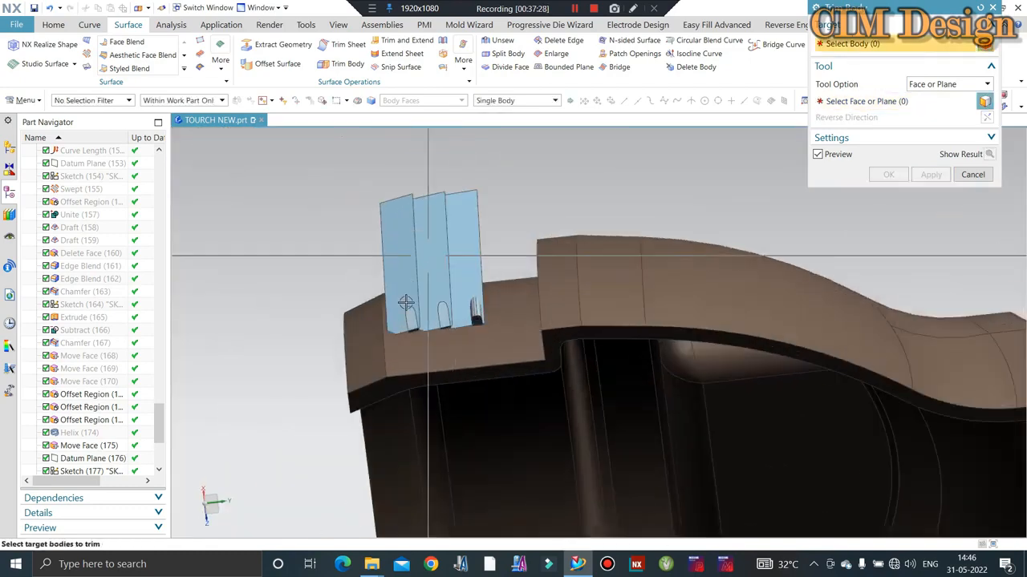
{"action": "scroll", "coordinate": [407, 332], "scroll_direction": "up", "scroll_amount": 9}
{"action": "scroll", "coordinate": [389, 306], "scroll_direction": "down", "scroll_amount": 5}
{"action": "key", "text": "Escape"}
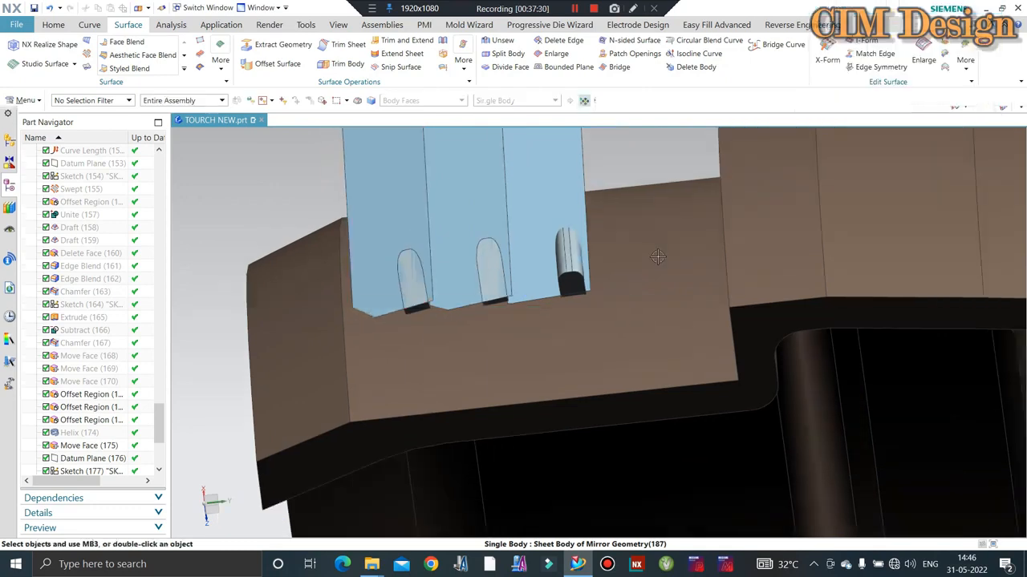
Step: Delete the mirrored sheets together with their Extend Sheet feature and the two trims made with them
{"action": "left_click", "coordinate": [73, 441]}
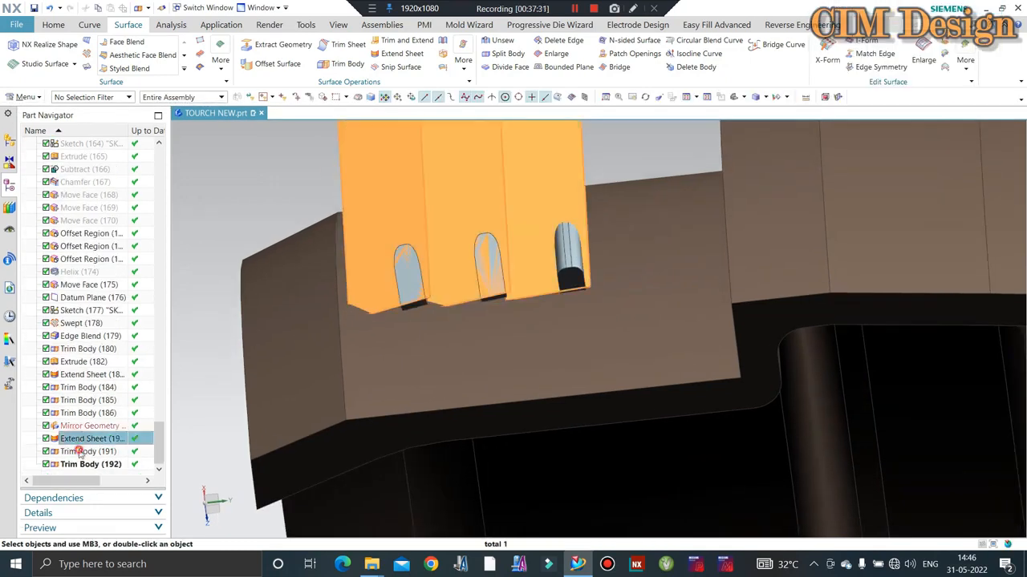
{"action": "right_click", "coordinate": [74, 430]}
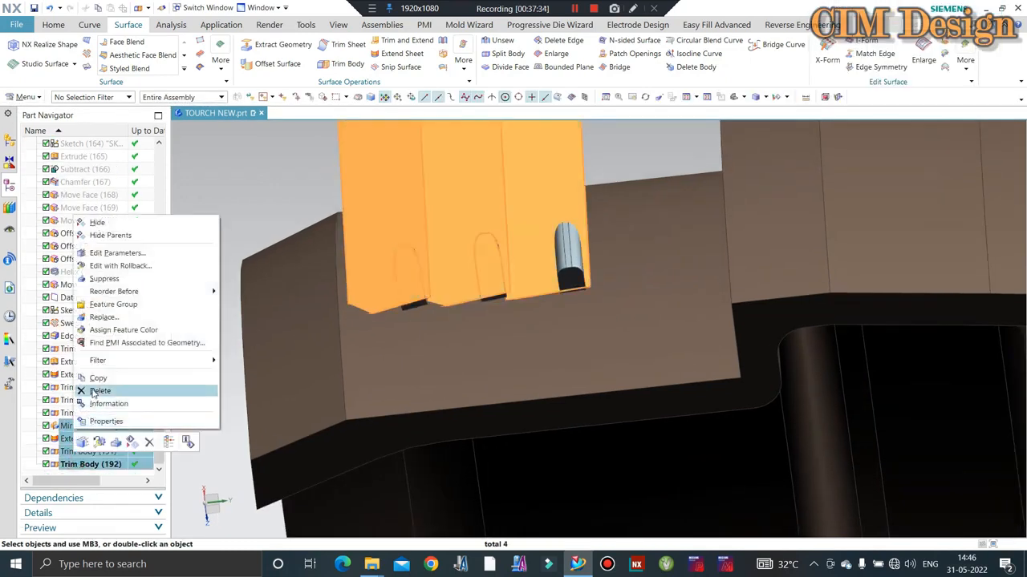
{"action": "left_click", "coordinate": [100, 390]}
Step: Set up an extrusion of the first thread turn's lower end-face edge from 28 mm to 0 mm, directed back along the thread, without a boolean
{"action": "middle_click_drag", "start_coordinate": [310, 246], "coordinate": [747, 417]}
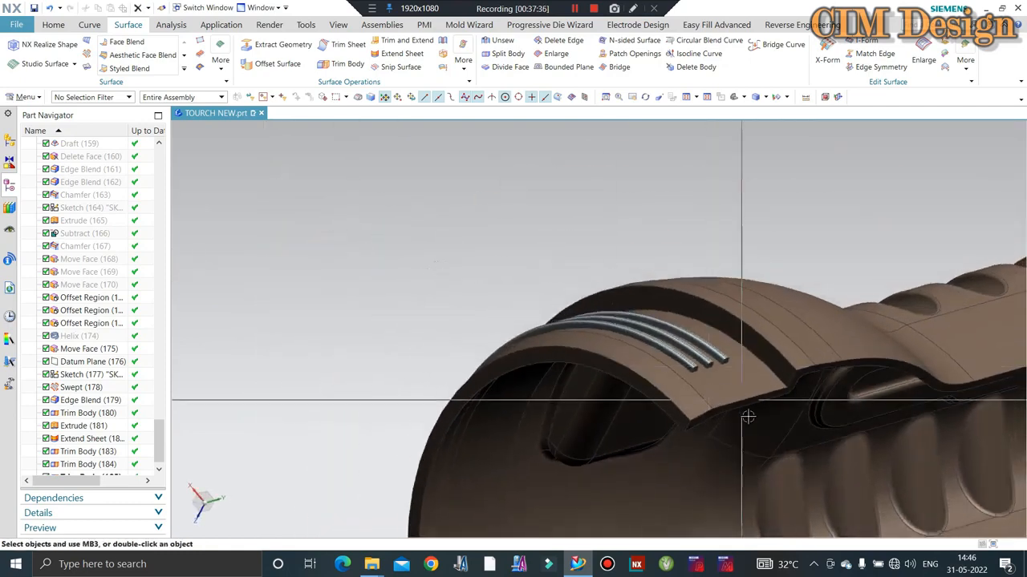
{"action": "scroll", "coordinate": [747, 416], "scroll_direction": "up", "scroll_amount": 1}
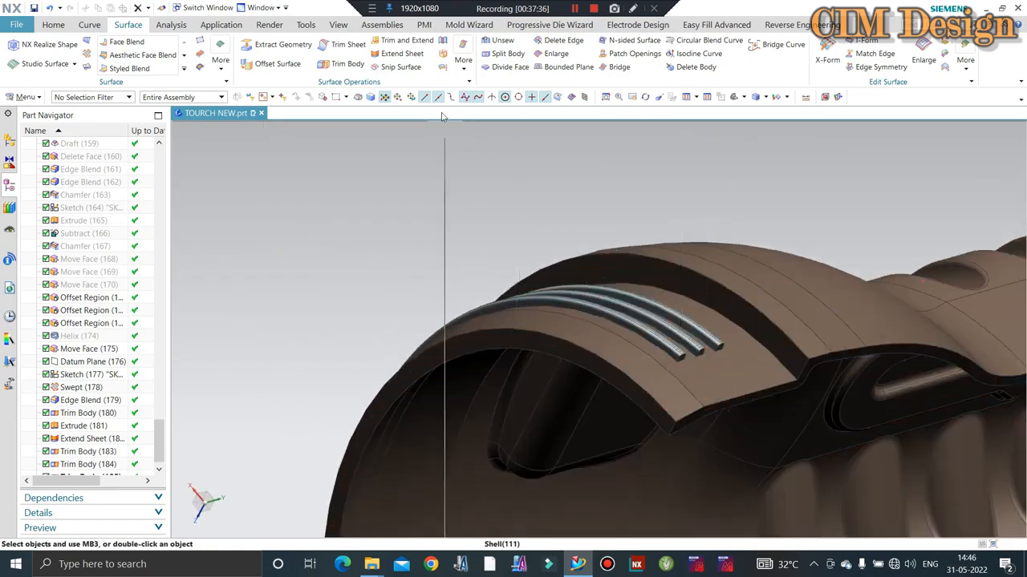
{"action": "left_click", "coordinate": [56, 25]}
{"action": "left_click", "coordinate": [155, 58]}
{"action": "scroll", "coordinate": [672, 374], "scroll_direction": "up", "scroll_amount": 6}
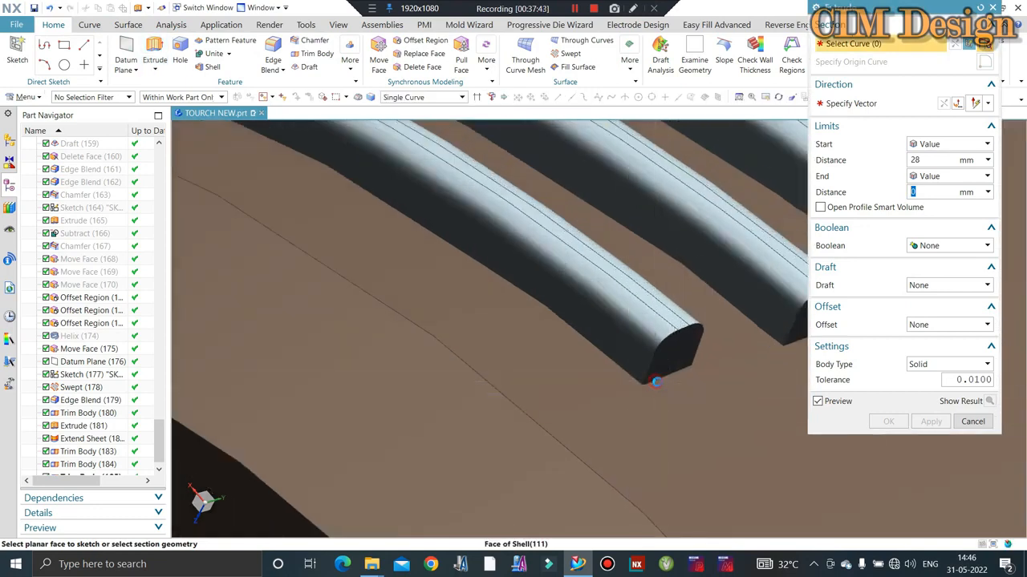
{"action": "key", "text": "Escape"}
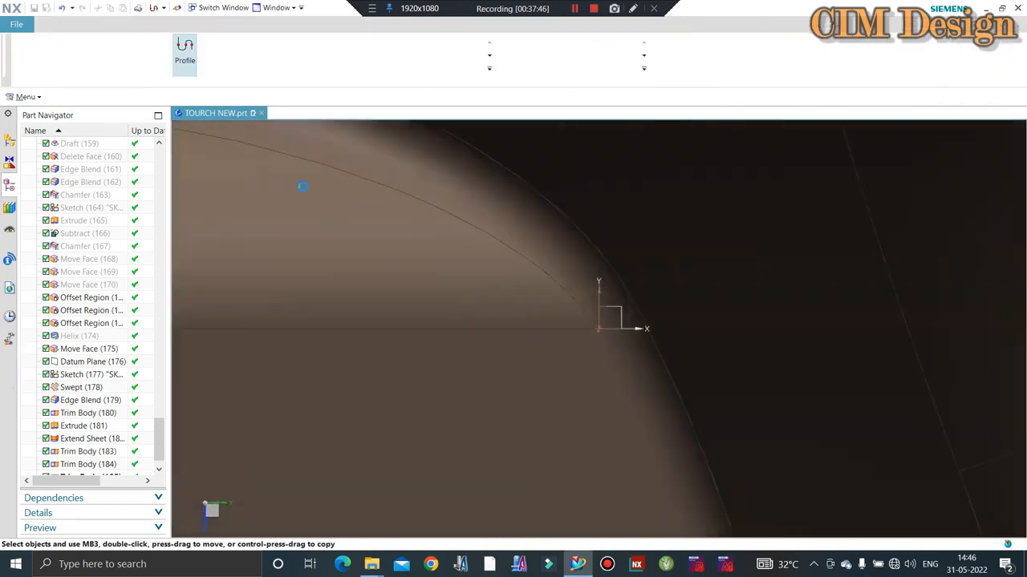
{"action": "left_click", "coordinate": [18, 56]}
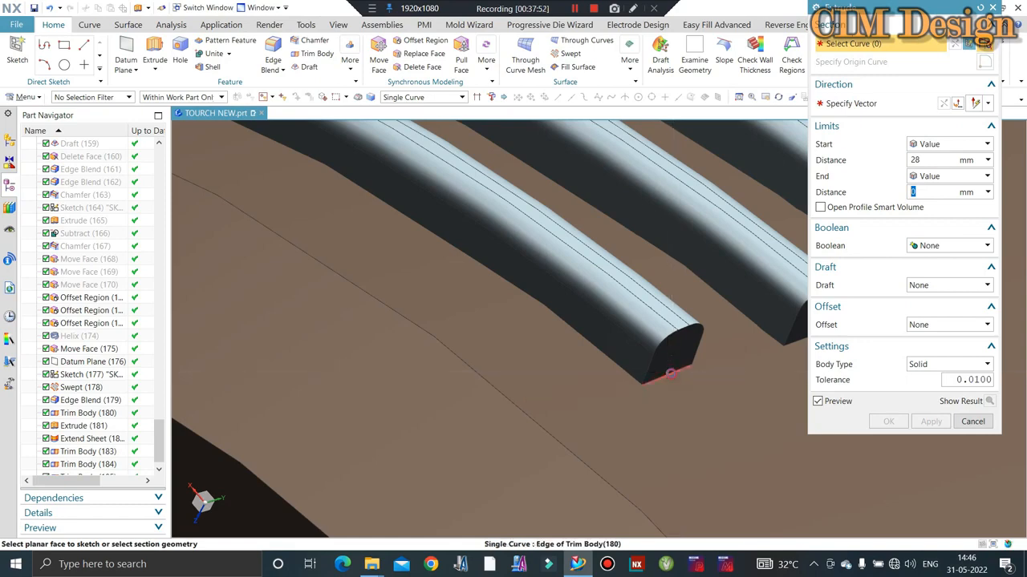
{"action": "left_click", "coordinate": [670, 373]}
{"action": "left_click", "coordinate": [871, 111]}
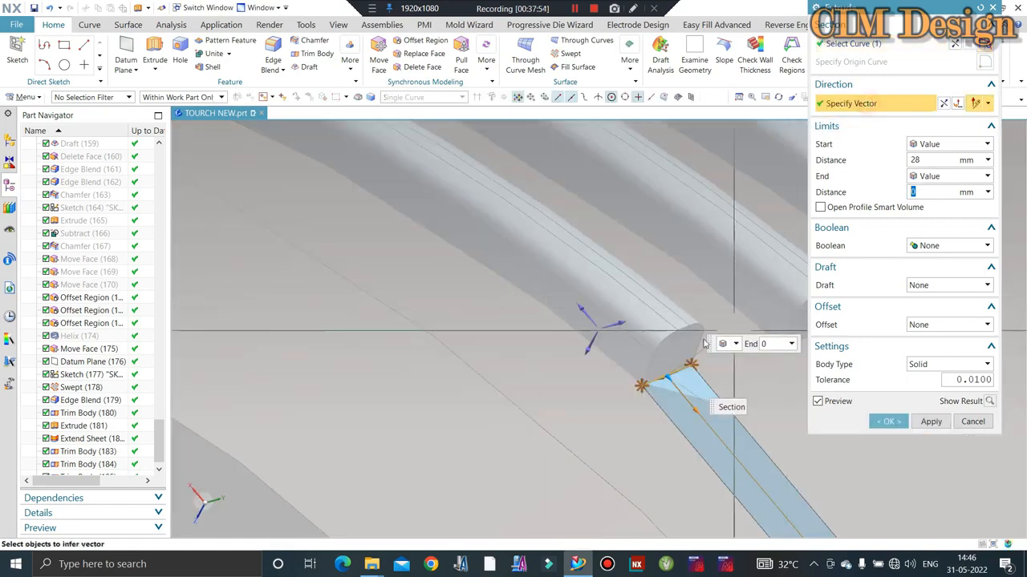
{"action": "left_click", "coordinate": [578, 308]}
{"action": "scroll", "coordinate": [449, 271], "scroll_direction": "down", "scroll_amount": 4}
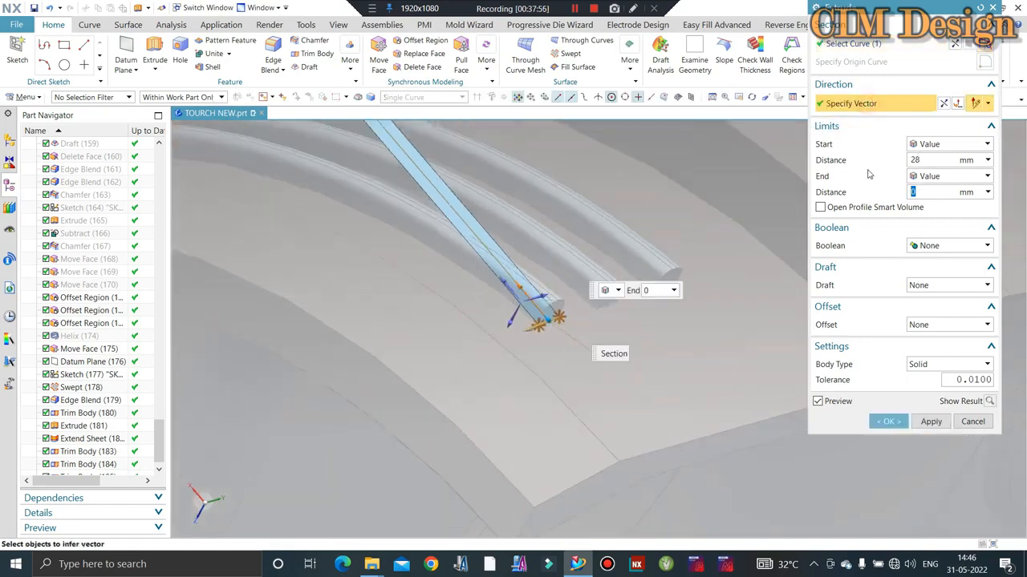
{"action": "scroll", "coordinate": [619, 302], "scroll_direction": "up", "scroll_amount": 2}
Step: Add the lower end-face edges of the middle and third thread turns to the extrusion section and create the three trimming sheets
{"action": "left_click", "coordinate": [852, 45]}
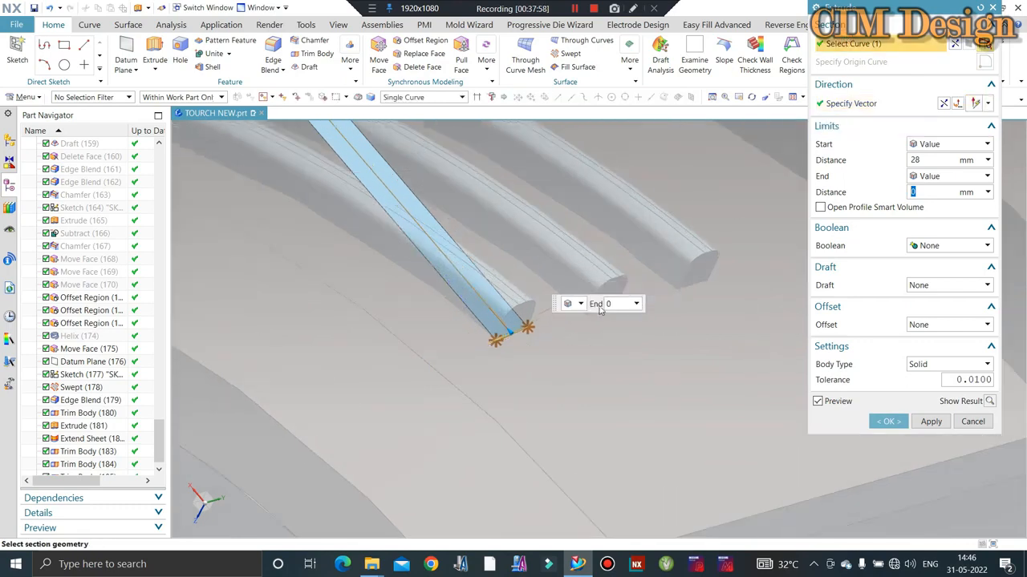
{"action": "scroll", "coordinate": [604, 308], "scroll_direction": "up", "scroll_amount": 3}
{"action": "scroll", "coordinate": [666, 289], "scroll_direction": "up", "scroll_amount": 2}
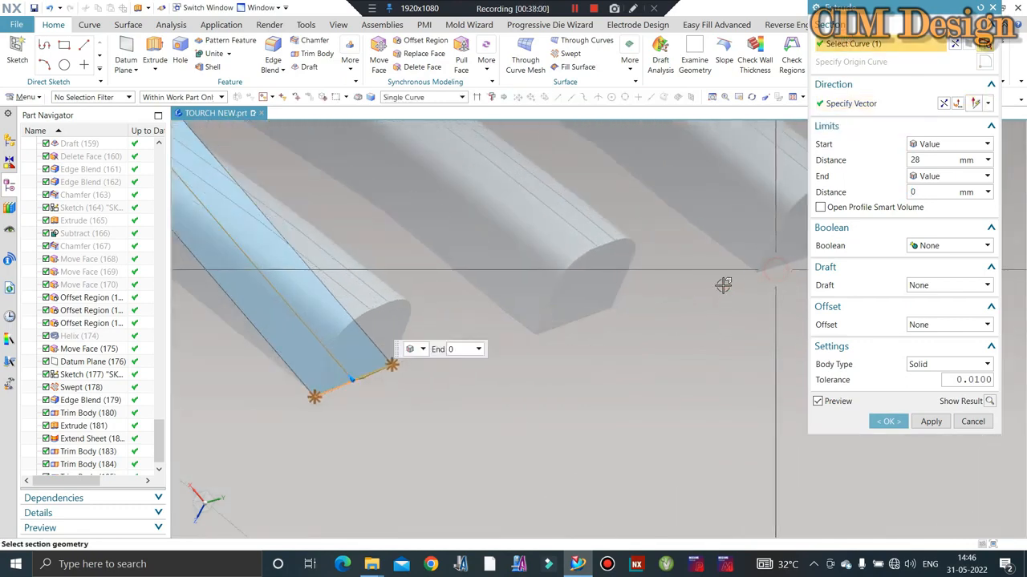
{"action": "left_click", "coordinate": [584, 322]}
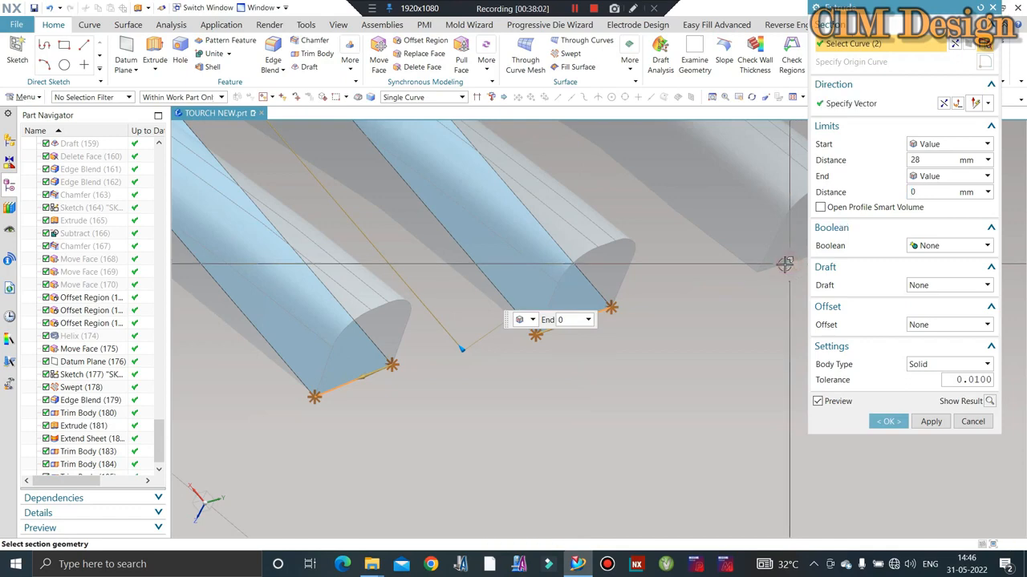
{"action": "scroll", "coordinate": [781, 277], "scroll_direction": "down", "scroll_amount": 2}
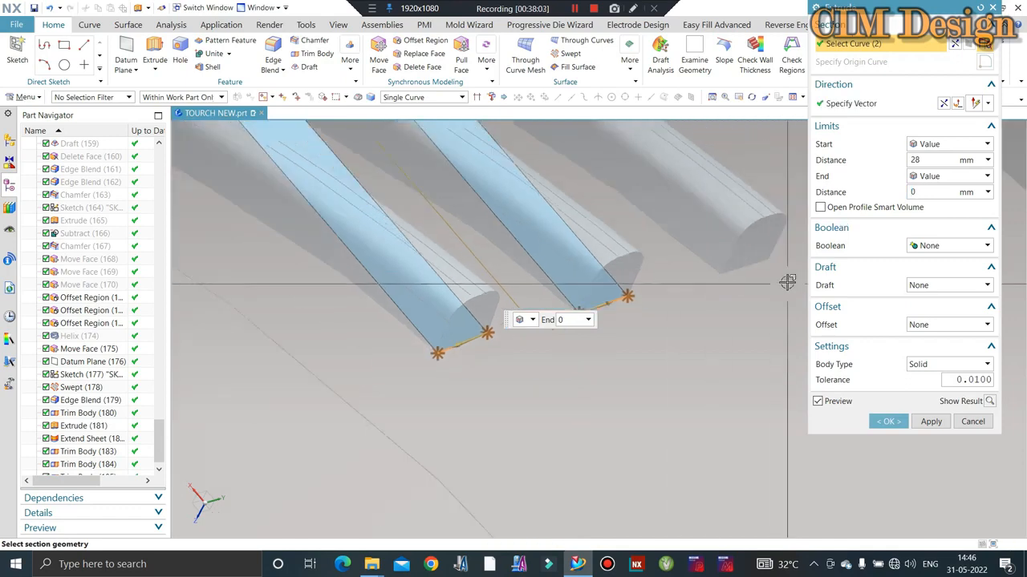
{"action": "left_click", "coordinate": [743, 271]}
{"action": "scroll", "coordinate": [664, 274], "scroll_direction": "down", "scroll_amount": 2}
{"action": "middle_click", "coordinate": [663, 275]}
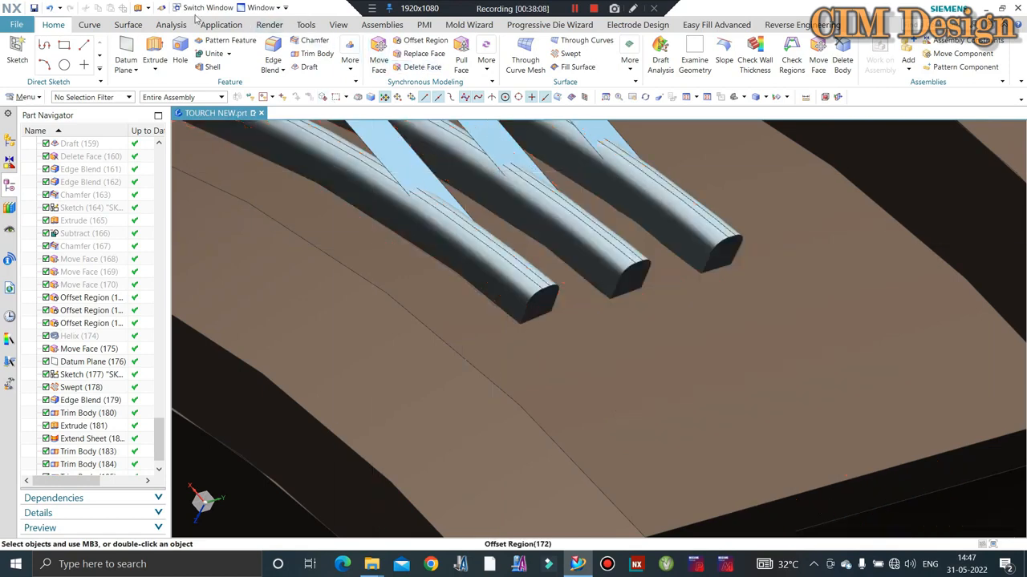
Step: Extend both long edges of the three new trimming sheets by a 1 mm offset, using Natural Curvature
{"action": "left_click", "coordinate": [126, 25]}
{"action": "left_click", "coordinate": [394, 54]}
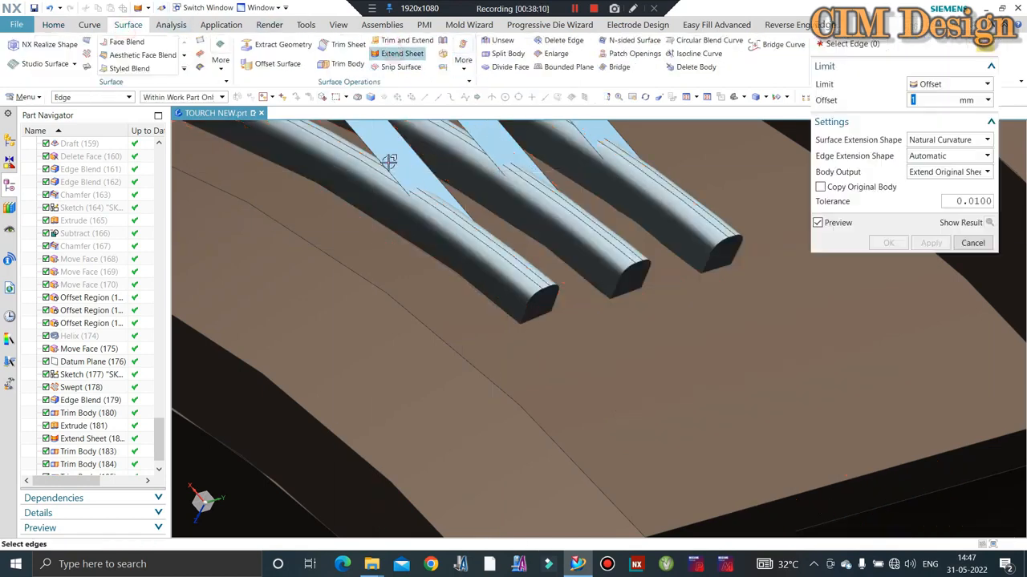
{"action": "left_click", "coordinate": [421, 152]}
{"action": "left_click", "coordinate": [522, 144]}
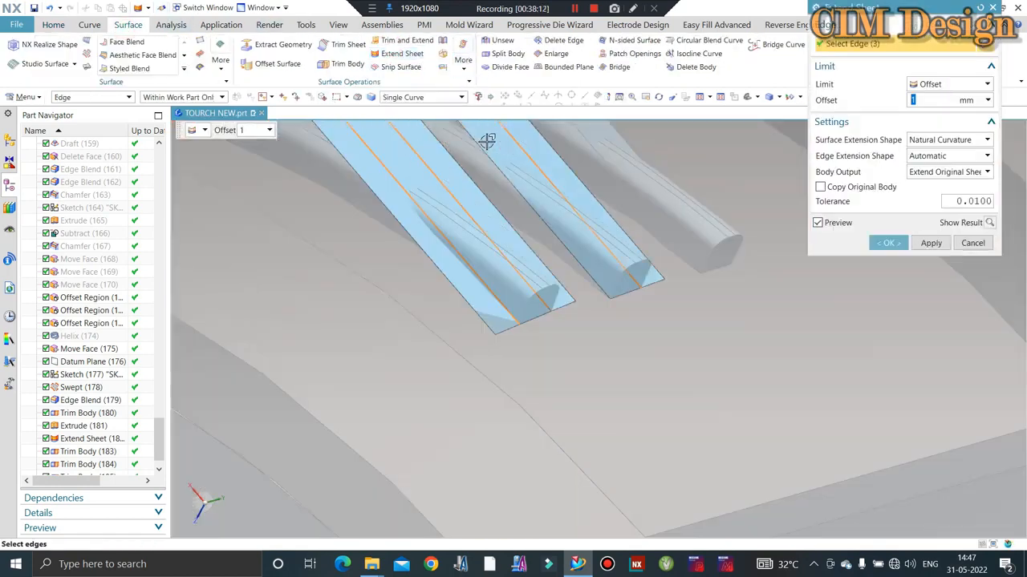
{"action": "left_click", "coordinate": [616, 135]}
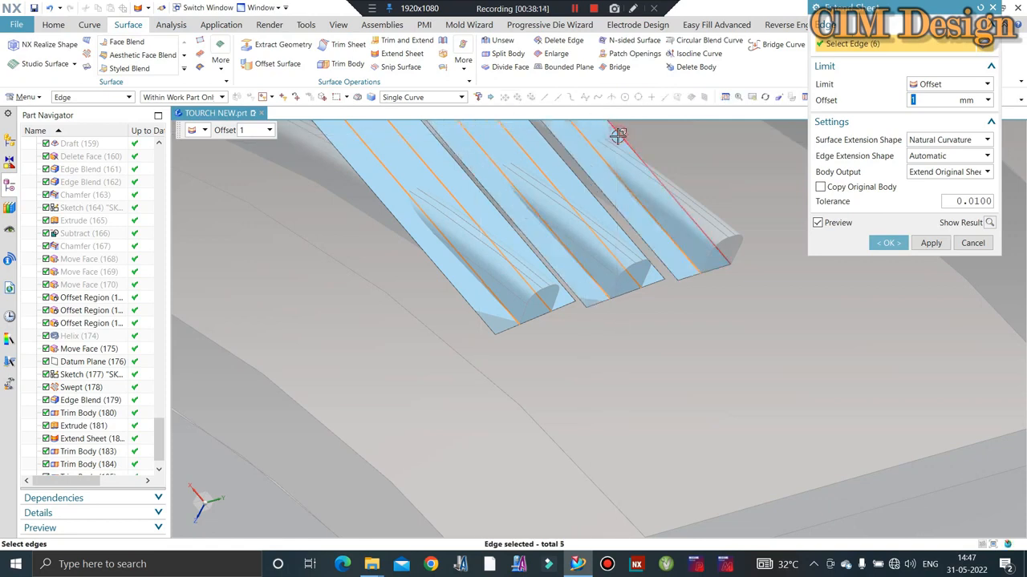
{"action": "middle_click", "coordinate": [615, 141]}
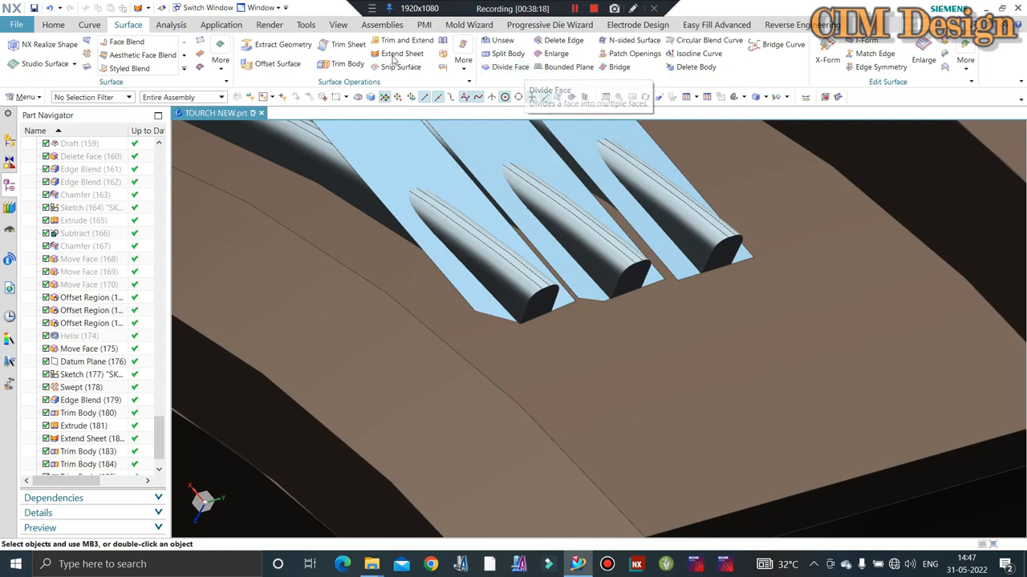
Step: Trim this end of the first thread turn with its extended sheet's face, using the Face or Plane option
{"action": "left_click", "coordinate": [501, 257]}
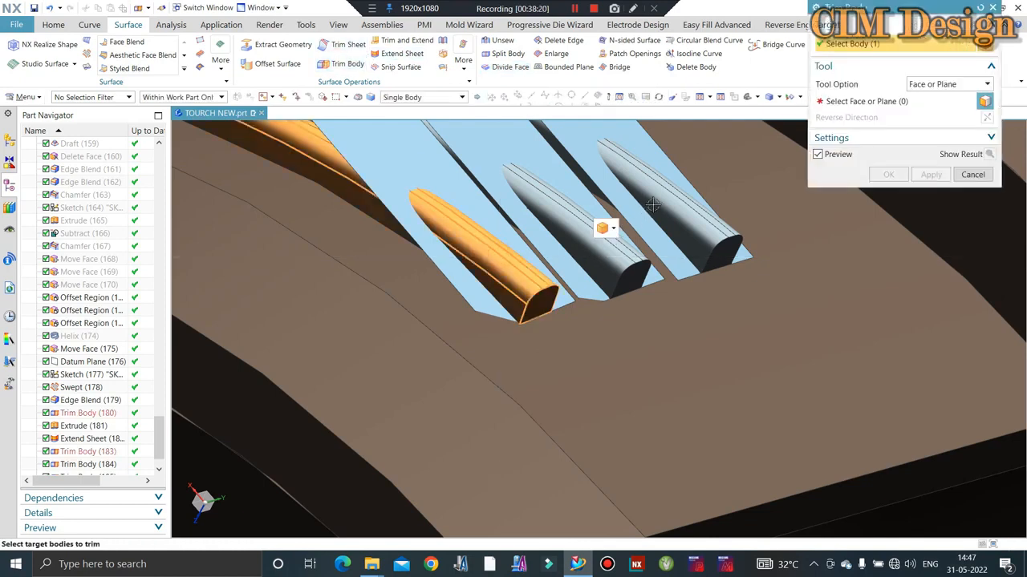
{"action": "left_click", "coordinate": [885, 101]}
{"action": "left_click", "coordinate": [373, 143]}
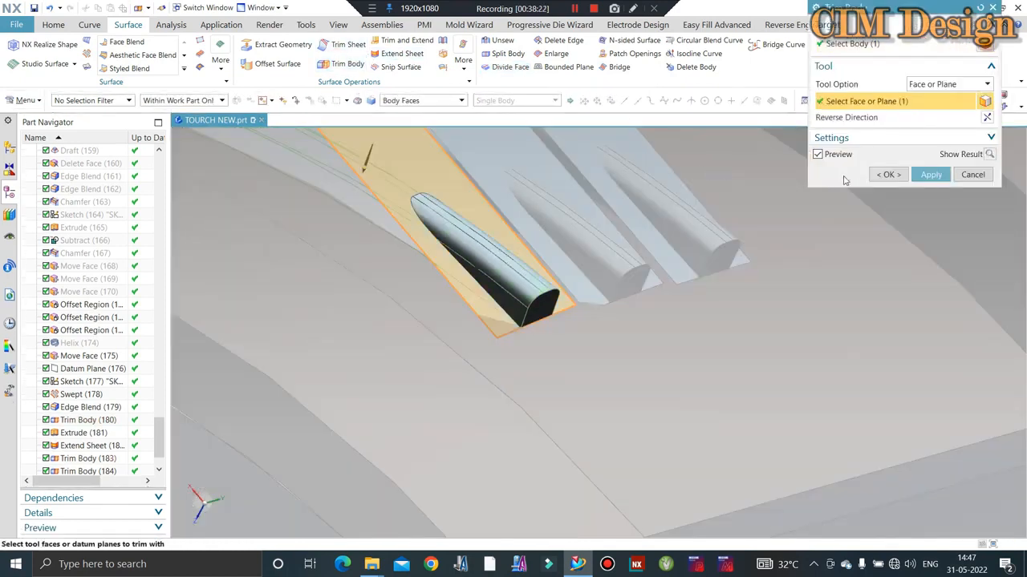
{"action": "left_click", "coordinate": [931, 174]}
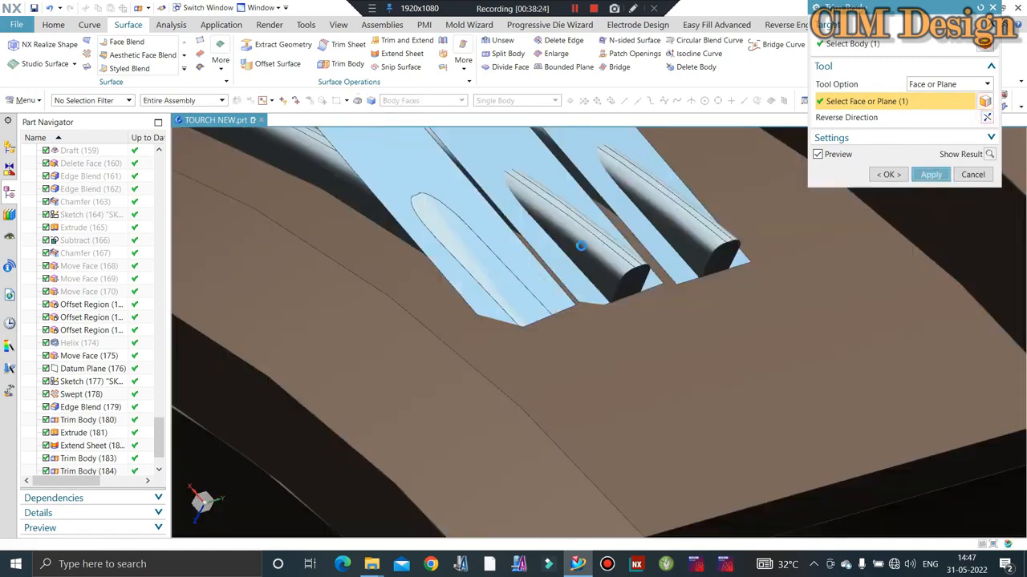
Step: Trim the same ends of the middle and third thread turns with the faces of their matching extended sheets
{"action": "left_click", "coordinate": [612, 238]}
{"action": "left_click", "coordinate": [520, 172]}
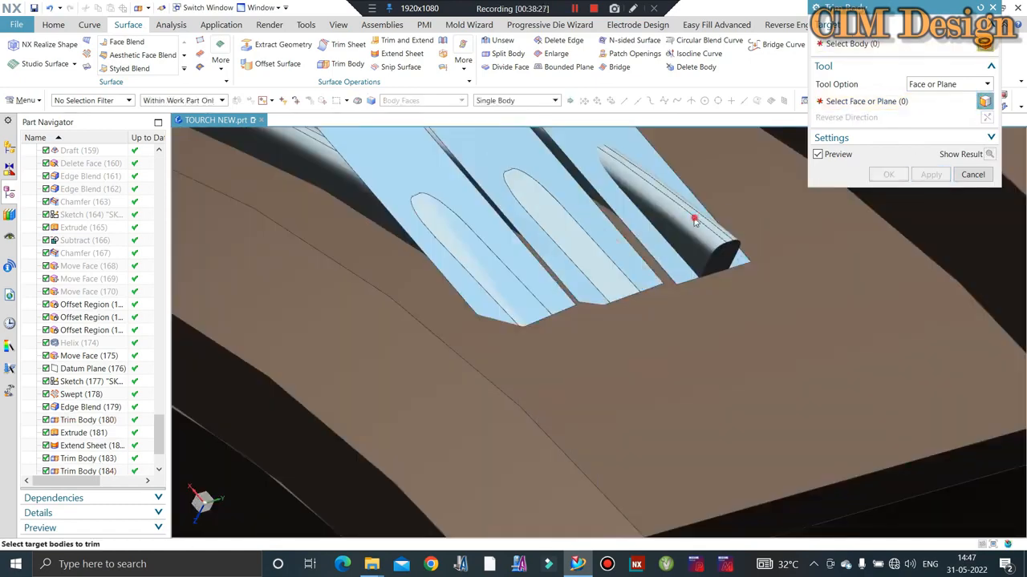
{"action": "left_click", "coordinate": [692, 217]}
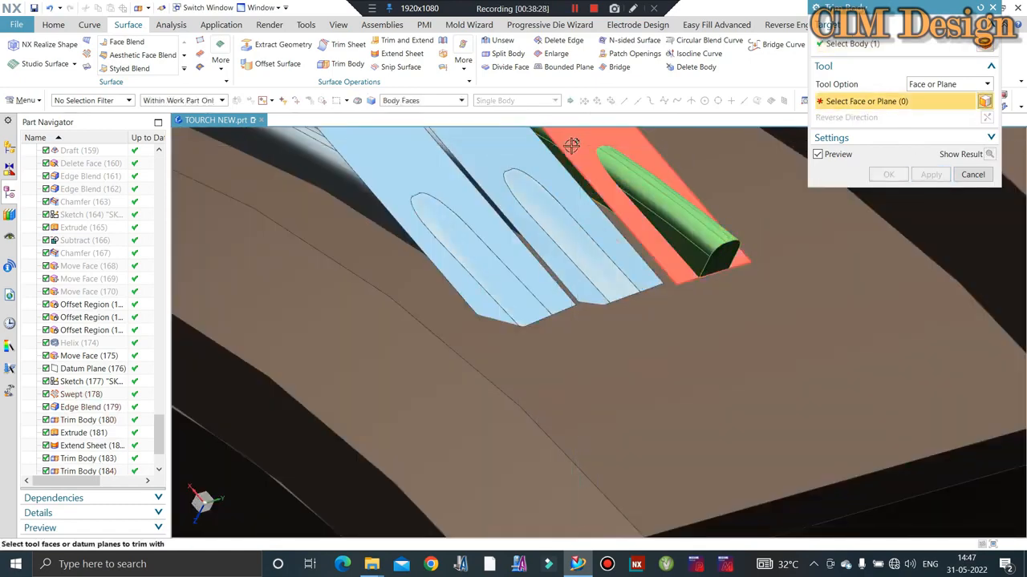
{"action": "left_click", "coordinate": [607, 178]}
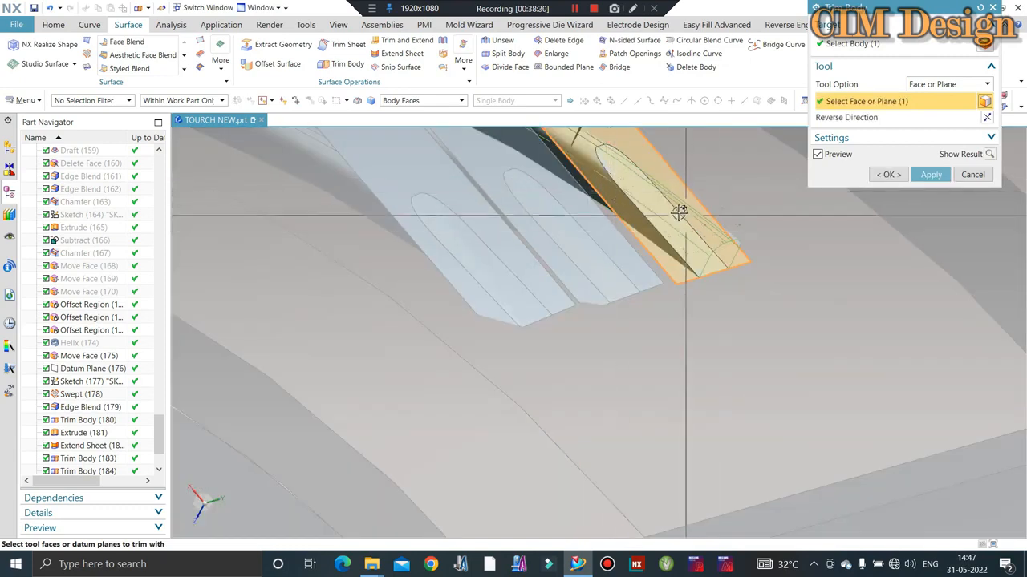
{"action": "middle_click", "coordinate": [569, 204]}
Step: Delete the three new trimming sheet bodies together with the three sheets left at the thread's opposite end
{"action": "left_click", "coordinate": [692, 67]}
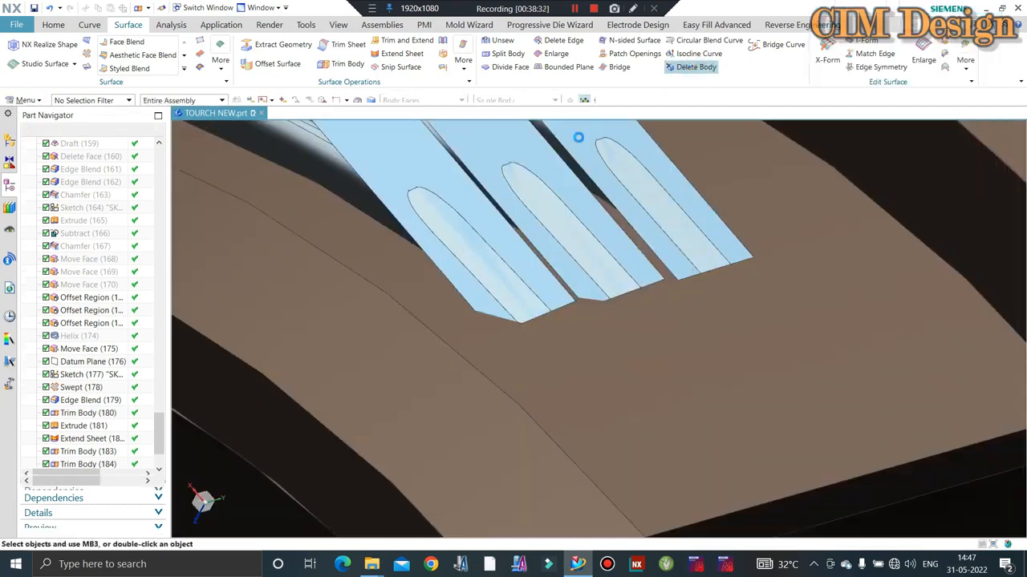
{"action": "left_click", "coordinate": [474, 152]}
{"action": "scroll", "coordinate": [500, 250], "scroll_direction": "down", "scroll_amount": 7}
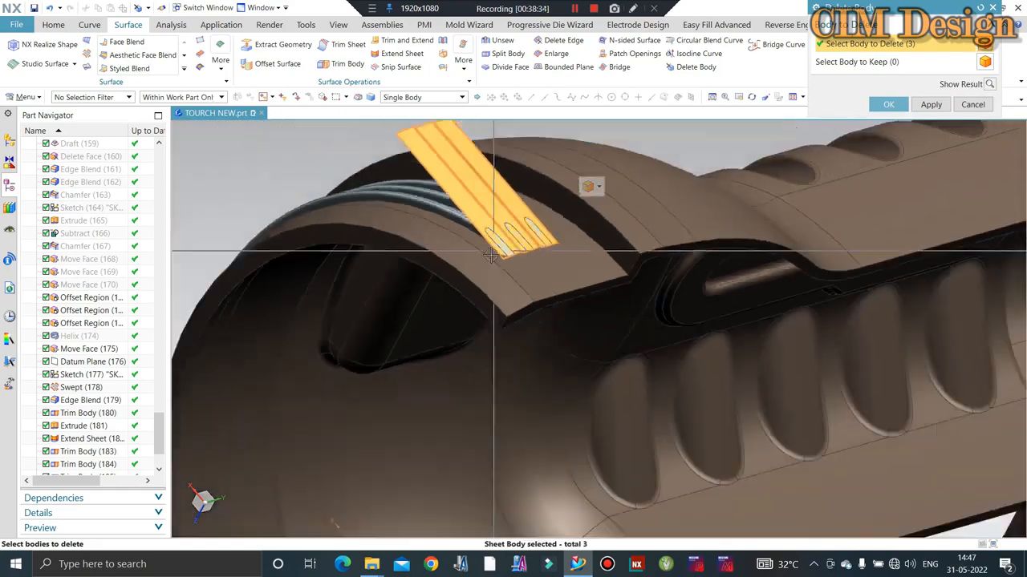
{"action": "middle_click_drag", "start_coordinate": [502, 264], "coordinate": [517, 190]}
{"action": "scroll", "coordinate": [434, 152], "scroll_direction": "down", "scroll_amount": 2}
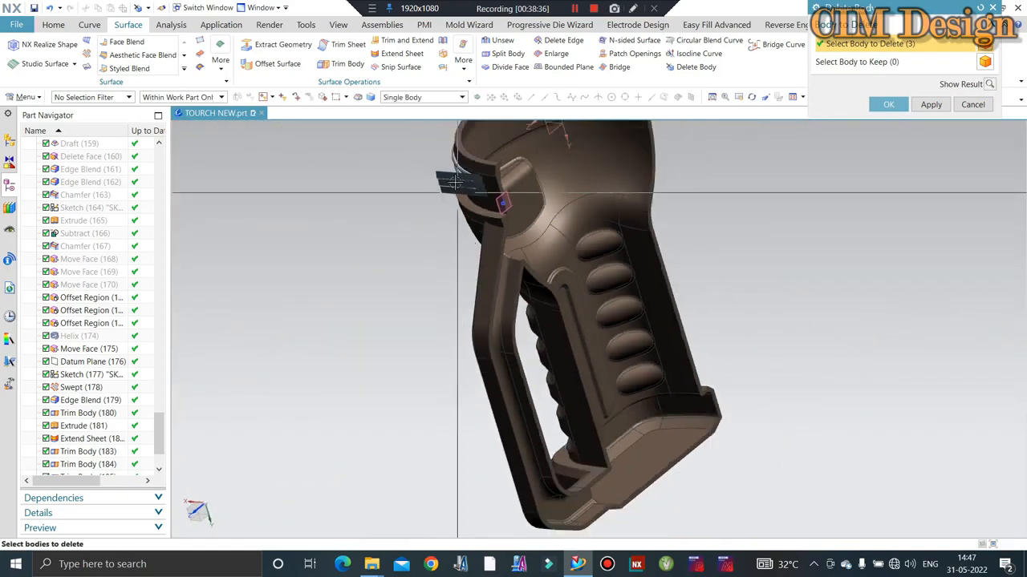
{"action": "scroll", "coordinate": [441, 184], "scroll_direction": "up", "scroll_amount": 6}
{"action": "left_click", "coordinate": [445, 206]}
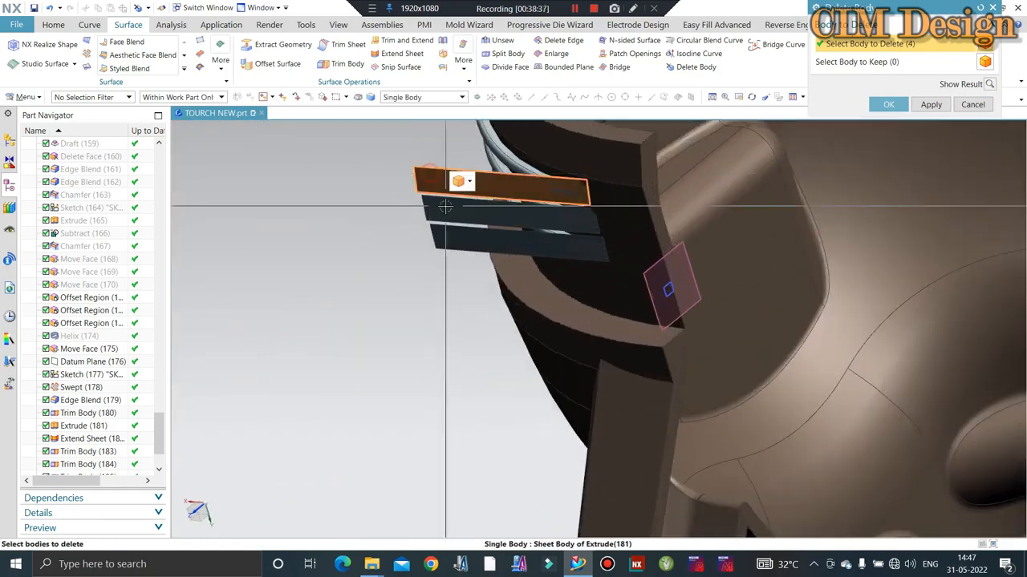
{"action": "middle_click", "coordinate": [397, 269]}
Step: Examine the tapered ends of the thread turns around the torch body's front rim
{"action": "scroll", "coordinate": [364, 291], "scroll_direction": "down", "scroll_amount": 5}
{"action": "middle_click_drag", "start_coordinate": [364, 291], "coordinate": [686, 221]}
{"action": "scroll", "coordinate": [562, 224], "scroll_direction": "up", "scroll_amount": 6}
{"action": "scroll", "coordinate": [610, 236], "scroll_direction": "down", "scroll_amount": 5}
{"action": "scroll", "coordinate": [457, 228], "scroll_direction": "up", "scroll_amount": 6}
{"action": "middle_click_drag", "start_coordinate": [483, 226], "coordinate": [479, 235]}
{"action": "scroll", "coordinate": [480, 236], "scroll_direction": "down", "scroll_amount": 4}
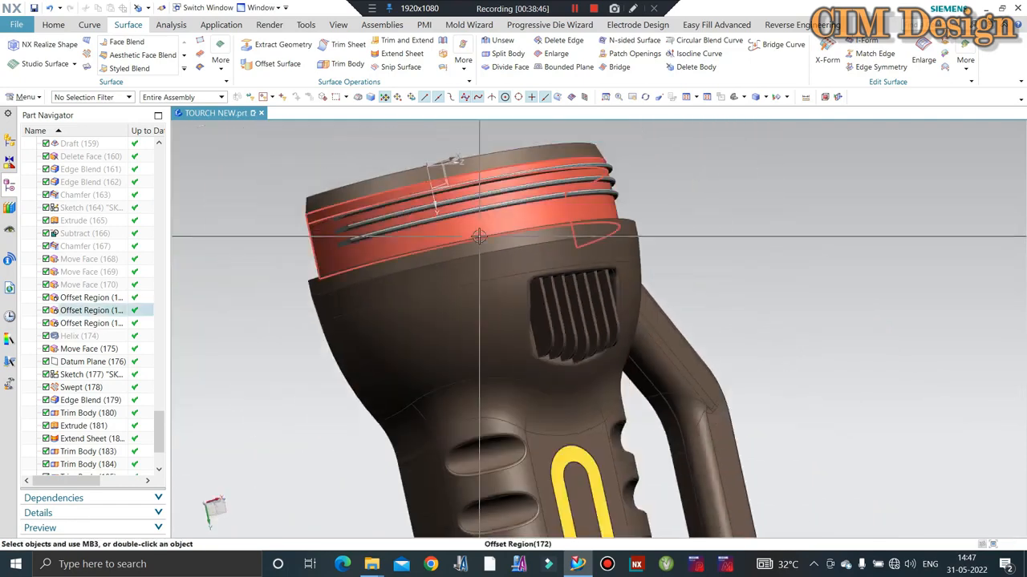
{"action": "key", "text": "ctrl+shift+k"}
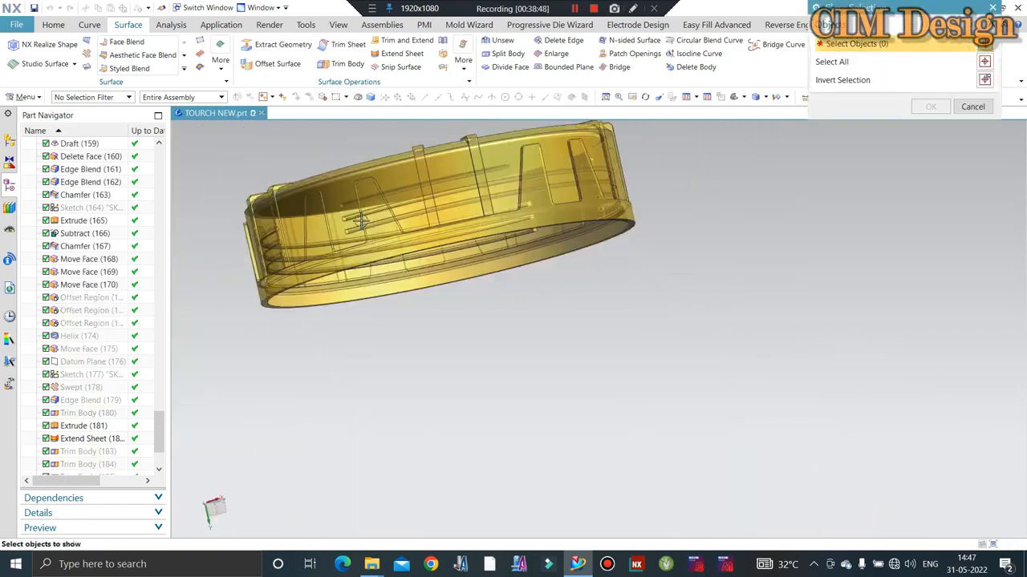
{"action": "key", "text": "Escape"}
{"action": "key", "text": "ctrl+l"}
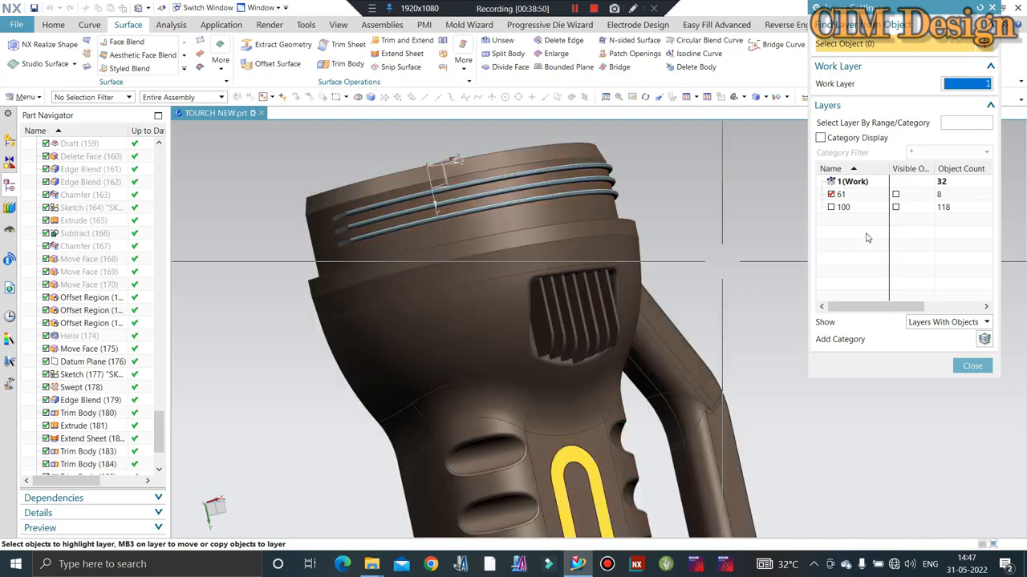
{"action": "key", "text": "Escape"}
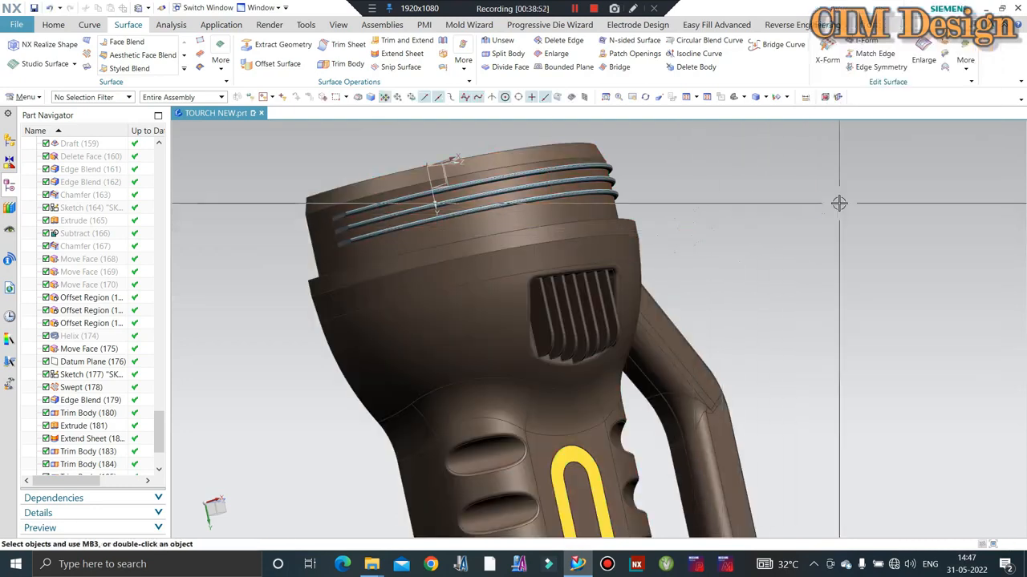
Step: Turn on layer 100 to show its construction curves around the thread
{"action": "key", "text": "ctrl+l"}
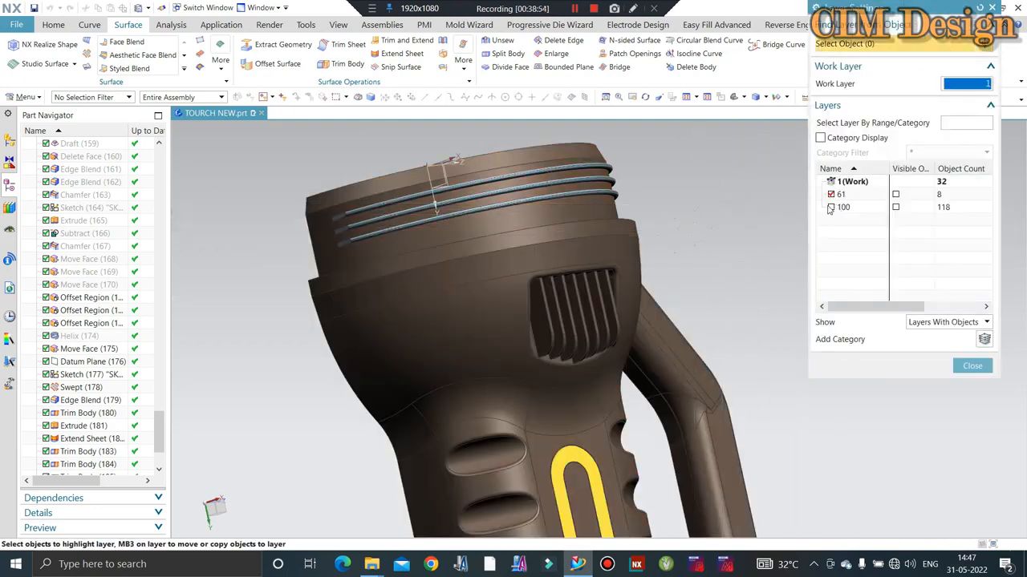
{"action": "left_click", "coordinate": [831, 208]}
{"action": "key", "text": "Escape"}
{"action": "mouse_move", "coordinate": [273, 292]}
{"action": "middle_mouse_down"}
{"action": "mouse_move", "coordinate": [266, 298]}
{"action": "mouse_move", "coordinate": [274, 285]}
{"action": "middle_mouse_up"}
{"action": "scroll", "coordinate": [297, 252], "scroll_direction": "up", "scroll_amount": 7}
{"action": "scroll", "coordinate": [389, 282], "scroll_direction": "down", "scroll_amount": 3}
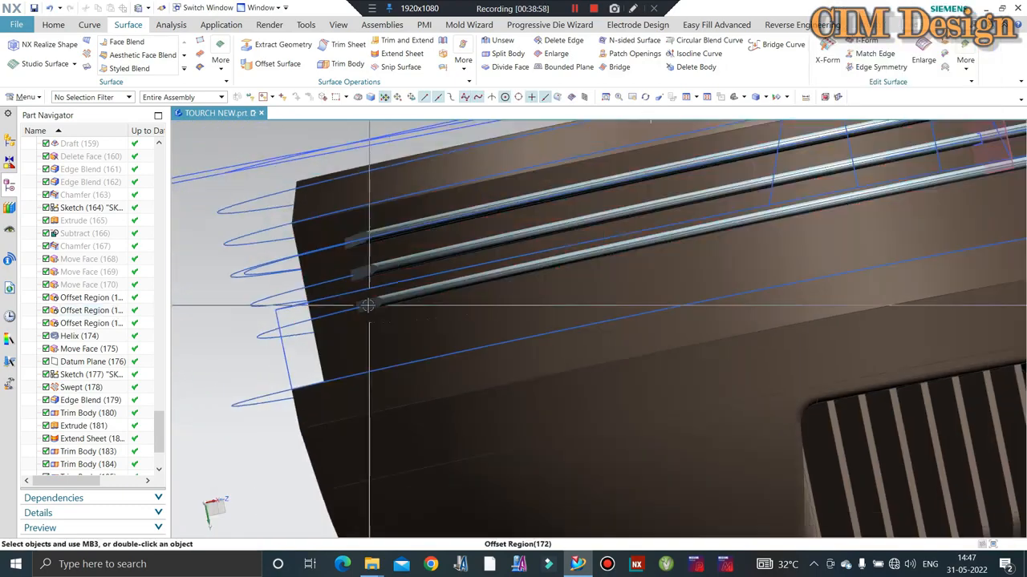
Step: Move the helix curve behind the thread turns from layer 100 to work layer 1
{"action": "left_click", "coordinate": [255, 303]}
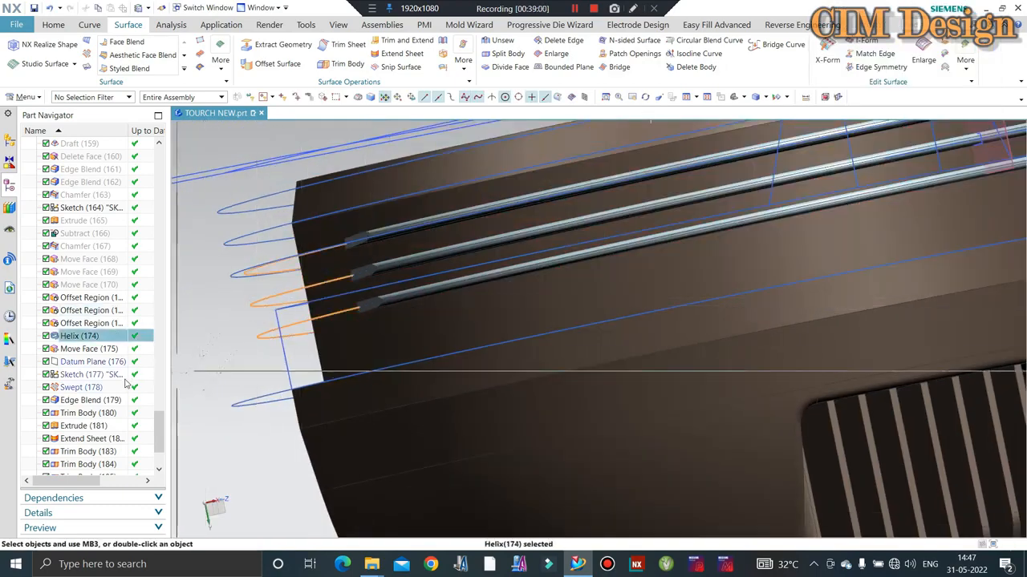
{"action": "scroll", "coordinate": [113, 405], "scroll_direction": "down", "scroll_amount": 3}
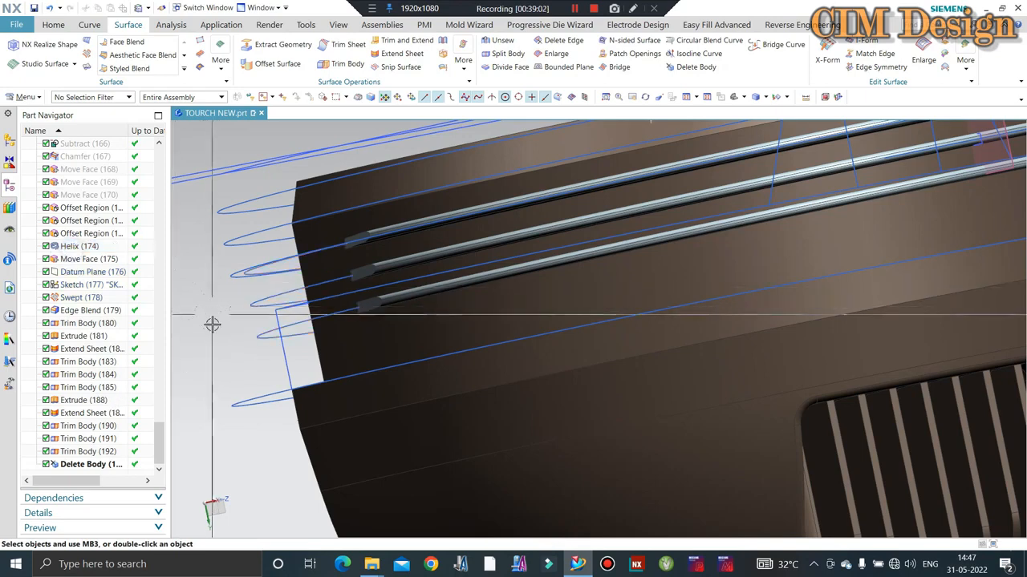
{"action": "key", "text": "ctrl+j"}
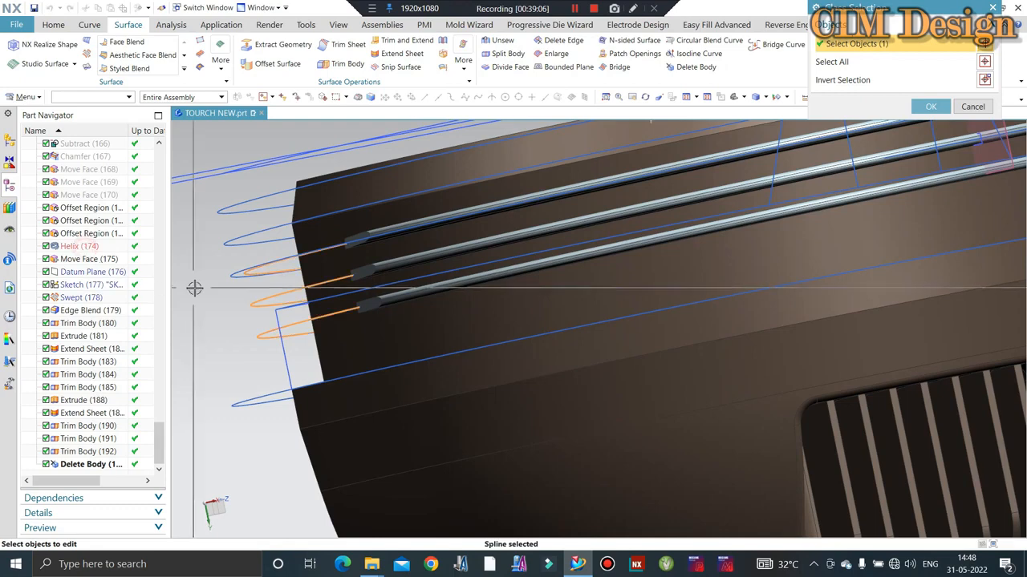
{"action": "middle_click", "coordinate": [341, 231]}
{"action": "middle_click", "coordinate": [342, 231]}
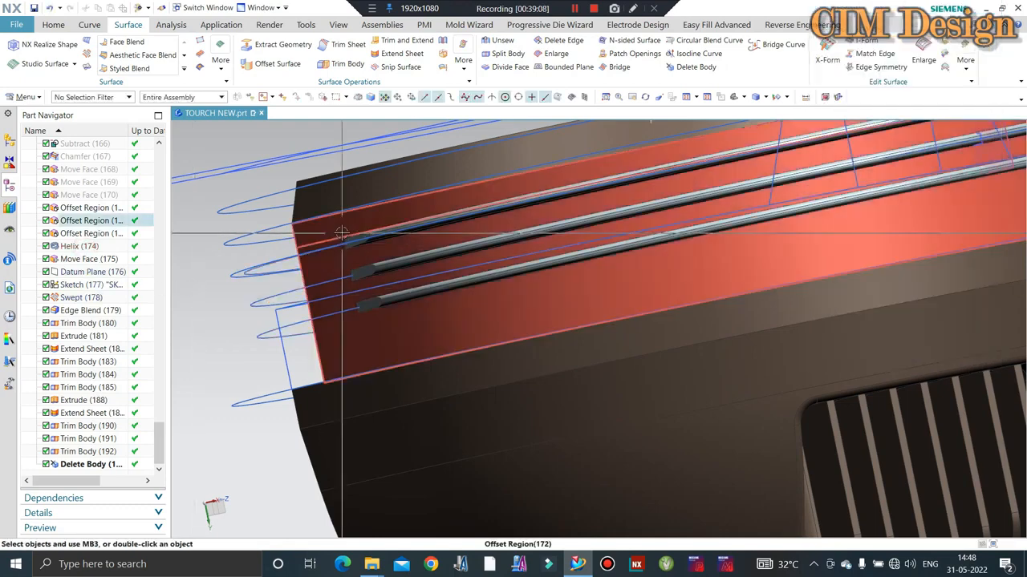
Step: Turn off layer 100 in the layer settings, leaving the helix displayed with the torch body
{"action": "key", "text": "ctrl+l"}
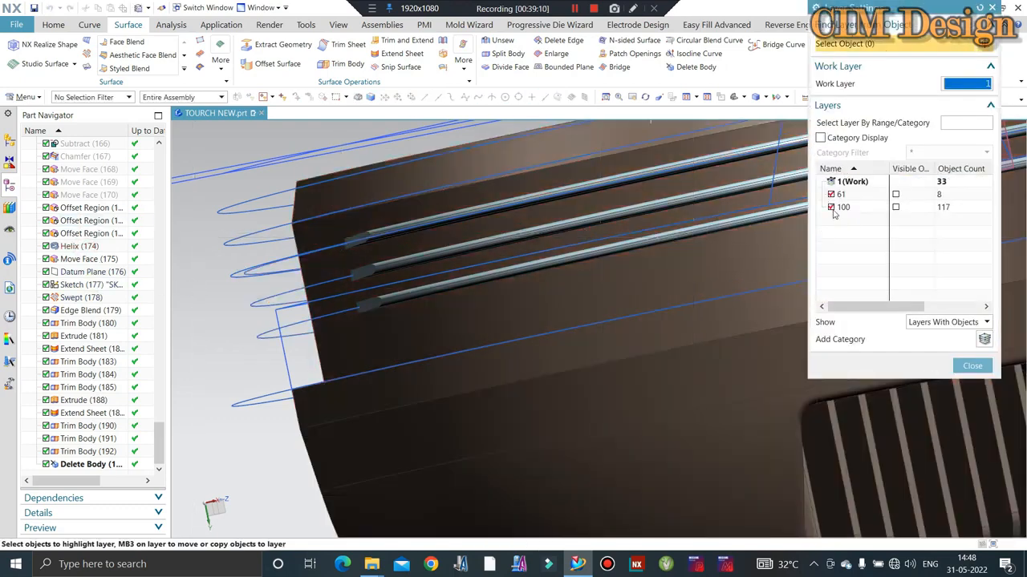
{"action": "left_click", "coordinate": [830, 208]}
{"action": "scroll", "coordinate": [293, 284], "scroll_direction": "down", "scroll_amount": 5}
{"action": "mouse_move", "coordinate": [375, 294]}
{"action": "middle_mouse_down"}
{"action": "mouse_move", "coordinate": [396, 297]}
{"action": "mouse_move", "coordinate": [390, 290]}
{"action": "middle_mouse_up"}
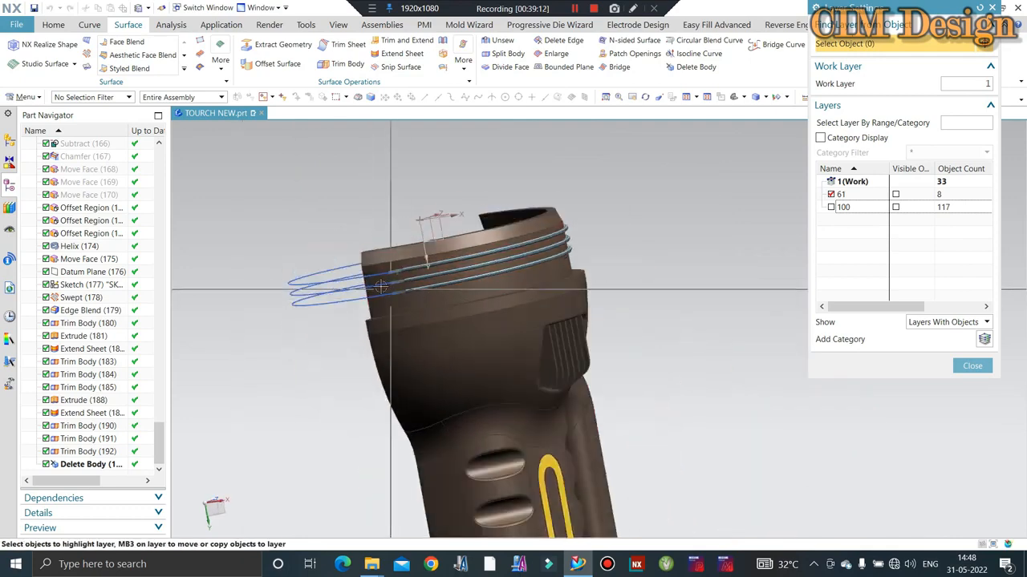
Step: Examine how the helix curve runs from the ends of the thread turns around the front rim
{"action": "scroll", "coordinate": [379, 289], "scroll_direction": "up", "scroll_amount": 2}
{"action": "scroll", "coordinate": [369, 286], "scroll_direction": "down", "scroll_amount": 2}
{"action": "scroll", "coordinate": [309, 278], "scroll_direction": "up", "scroll_amount": 3}
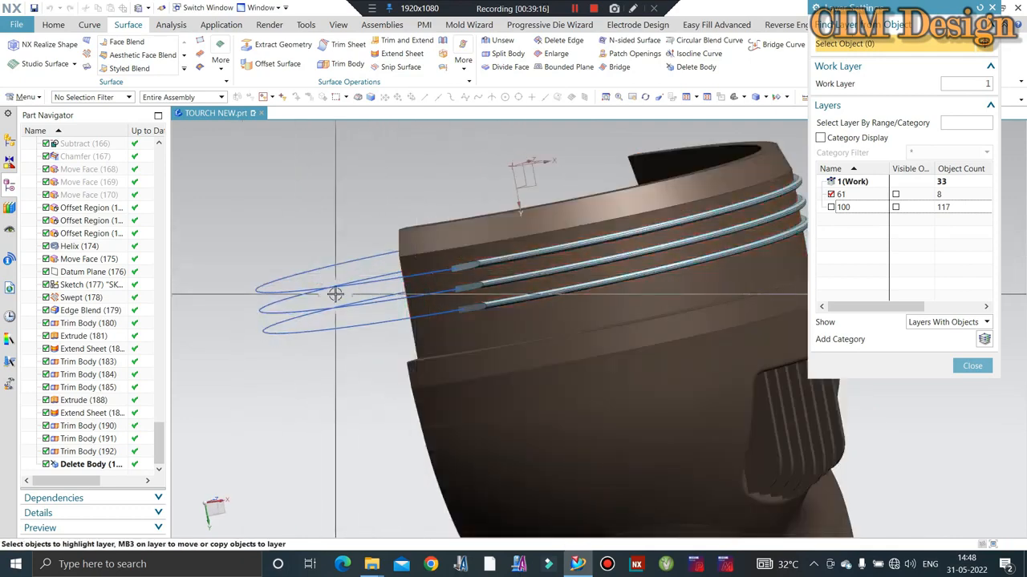
{"action": "scroll", "coordinate": [335, 295], "scroll_direction": "down", "scroll_amount": 4}
{"action": "middle_click_drag", "start_coordinate": [341, 297], "coordinate": [401, 309]}
{"action": "scroll", "coordinate": [461, 245], "scroll_direction": "up", "scroll_amount": 4}
{"action": "scroll", "coordinate": [475, 248], "scroll_direction": "down", "scroll_amount": 4}
{"action": "middle_click_drag", "start_coordinate": [465, 244], "coordinate": [469, 202]}
{"action": "scroll", "coordinate": [408, 280], "scroll_direction": "down", "scroll_amount": 1}
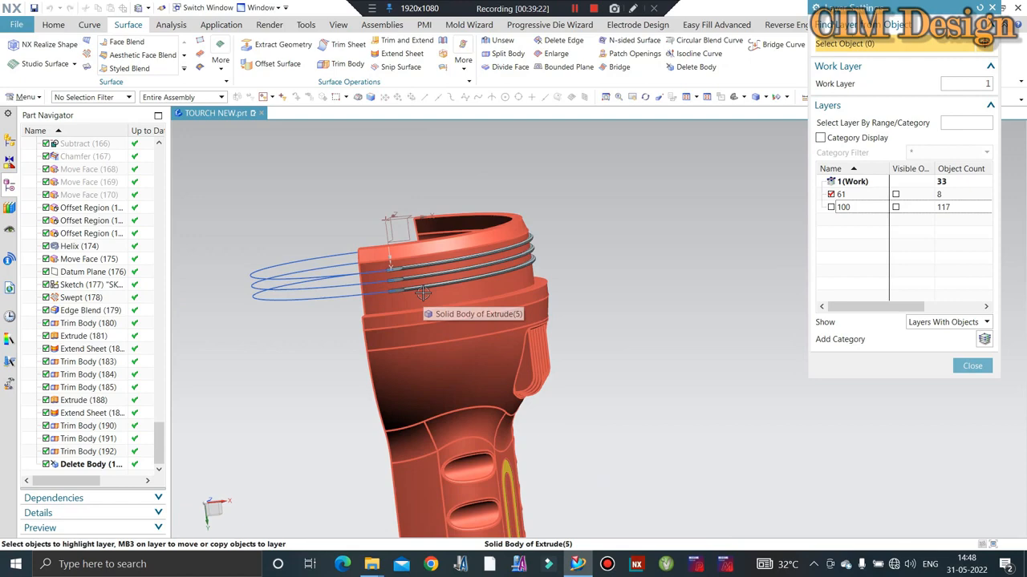
{"action": "scroll", "coordinate": [418, 291], "scroll_direction": "up", "scroll_amount": 5}
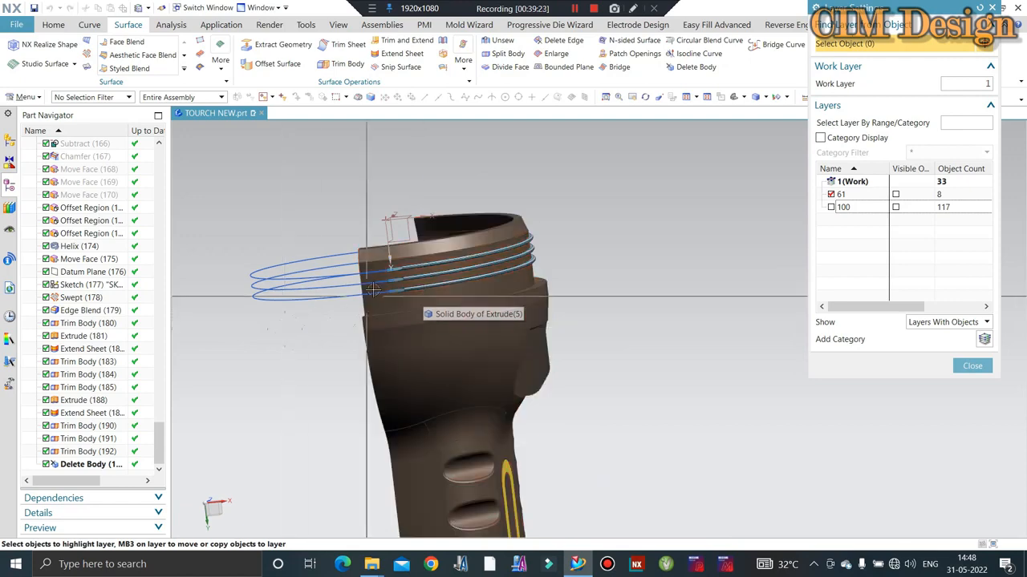
{"action": "scroll", "coordinate": [378, 285], "scroll_direction": "down", "scroll_amount": 2}
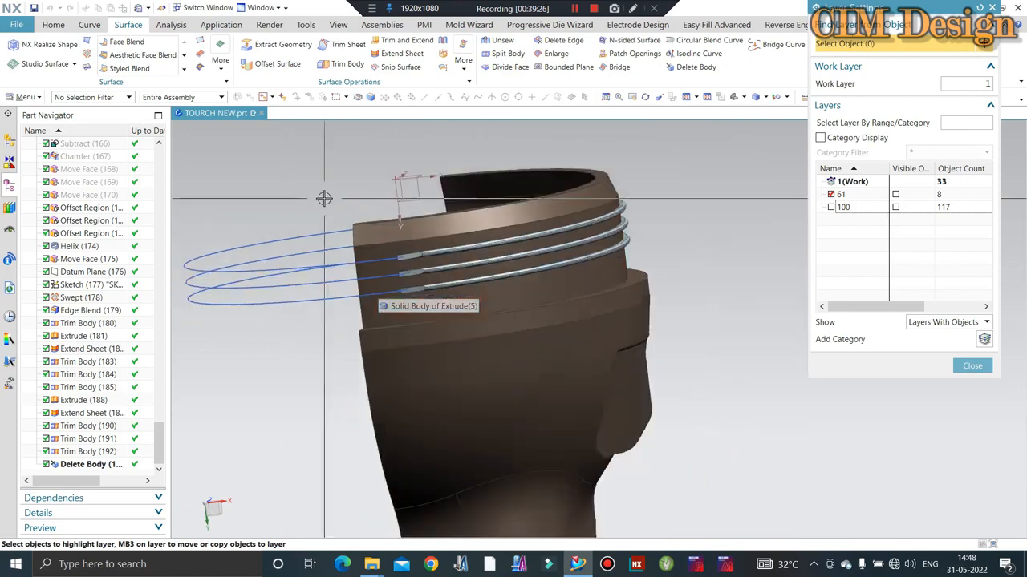
Step: Check the helix against the thread turns from the side and at an angle, and close the layer settings
{"action": "key", "text": "F8"}
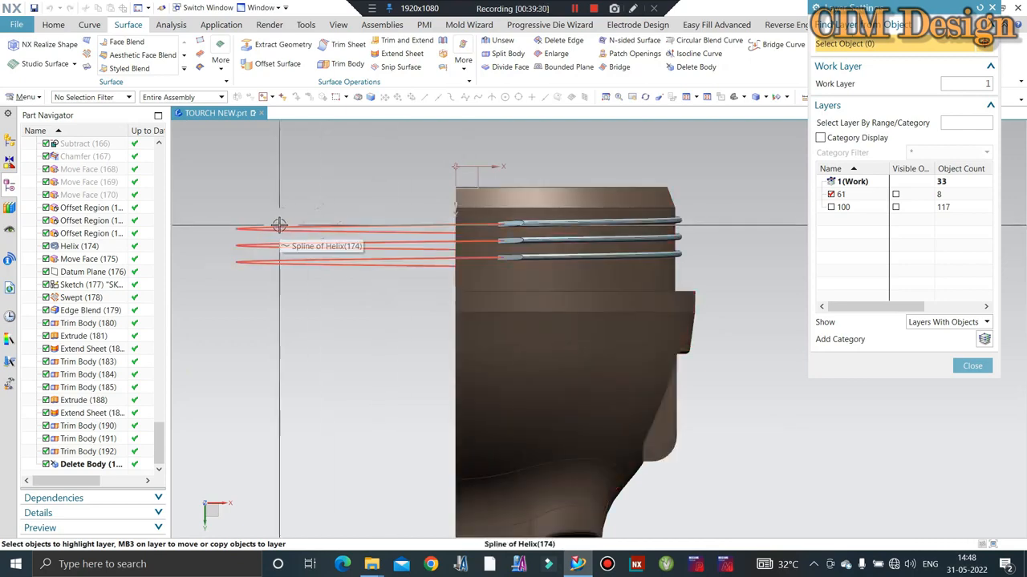
{"action": "scroll", "coordinate": [350, 229], "scroll_direction": "down", "scroll_amount": 2}
{"action": "middle_click_drag", "start_coordinate": [470, 242], "coordinate": [430, 289]}
{"action": "scroll", "coordinate": [447, 278], "scroll_direction": "up", "scroll_amount": 3}
{"action": "scroll", "coordinate": [473, 279], "scroll_direction": "down", "scroll_amount": 4}
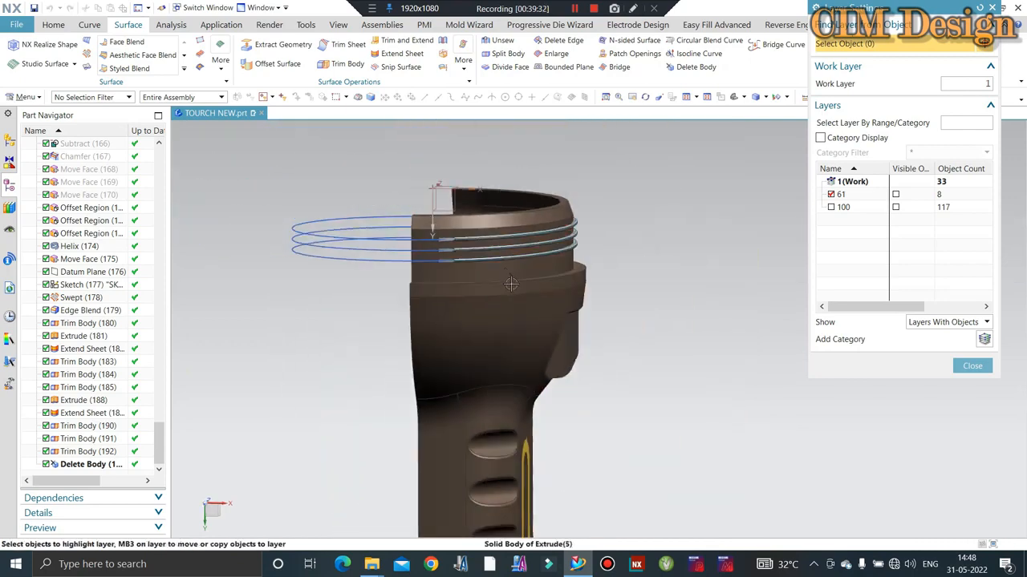
{"action": "middle_click_drag", "start_coordinate": [511, 284], "coordinate": [517, 289]}
{"action": "left_click", "coordinate": [972, 365]}
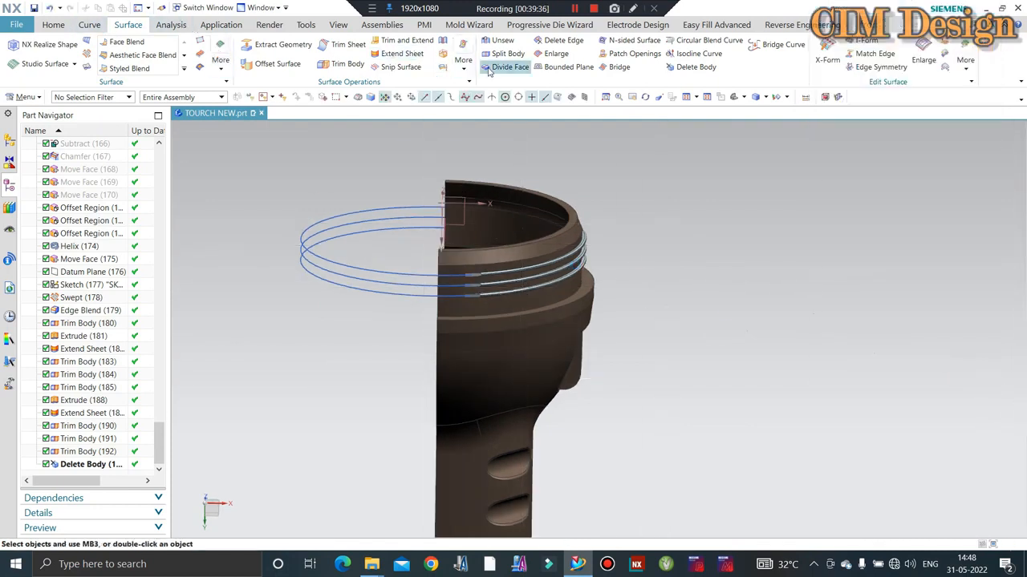
Step: Split the torch body with a new plane on the flat shoulder face below the threaded rim
{"action": "left_click", "coordinate": [556, 210]}
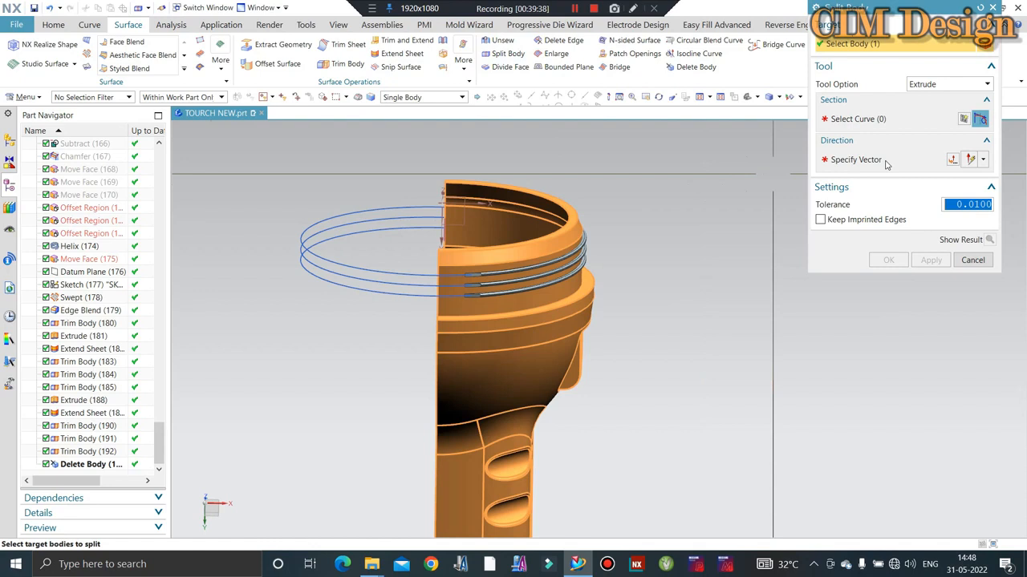
{"action": "left_click", "coordinate": [919, 86]}
{"action": "left_click", "coordinate": [924, 110]}
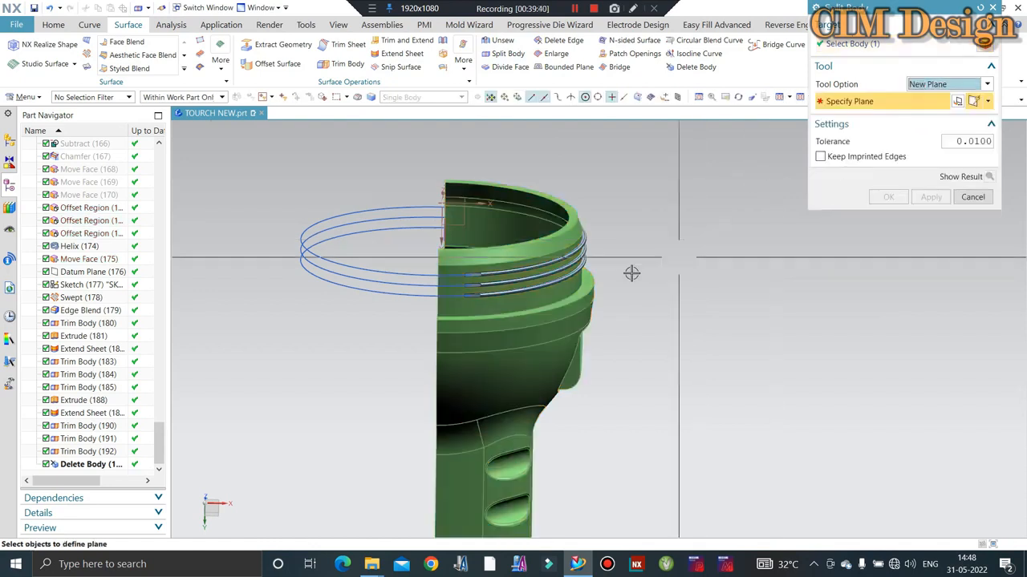
{"action": "left_click", "coordinate": [588, 290]}
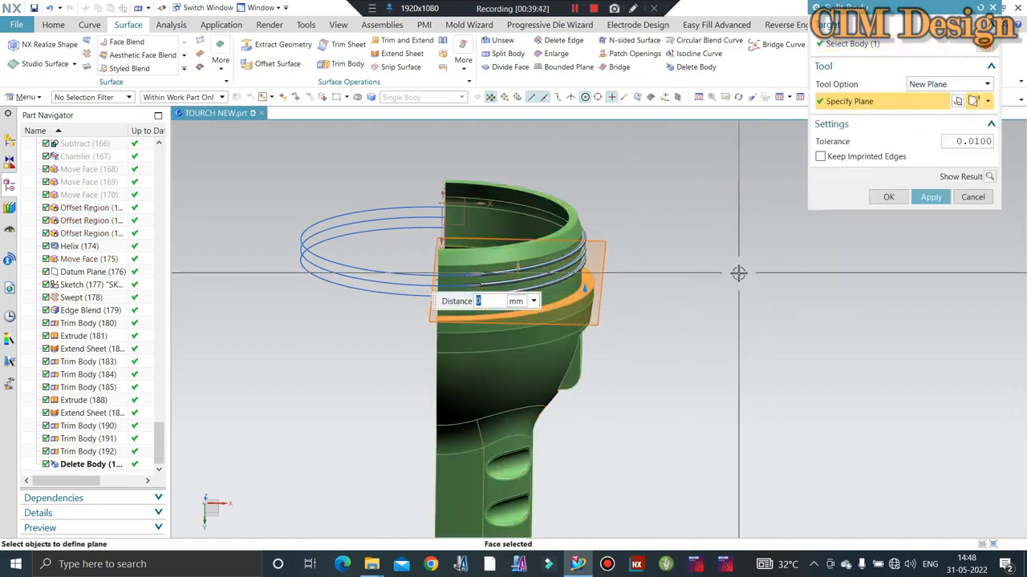
{"action": "middle_click", "coordinate": [738, 273]}
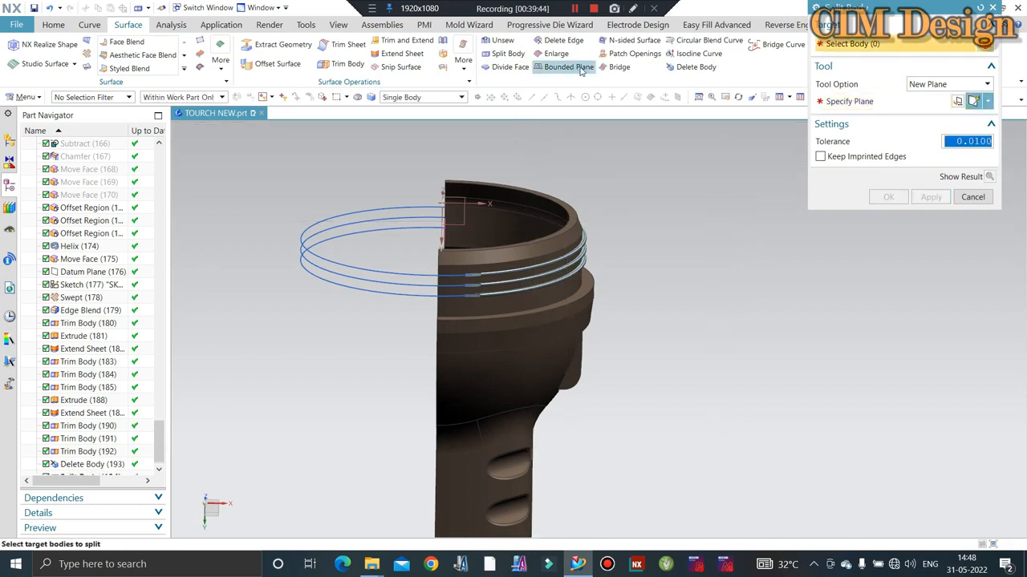
{"action": "left_click", "coordinate": [973, 197]}
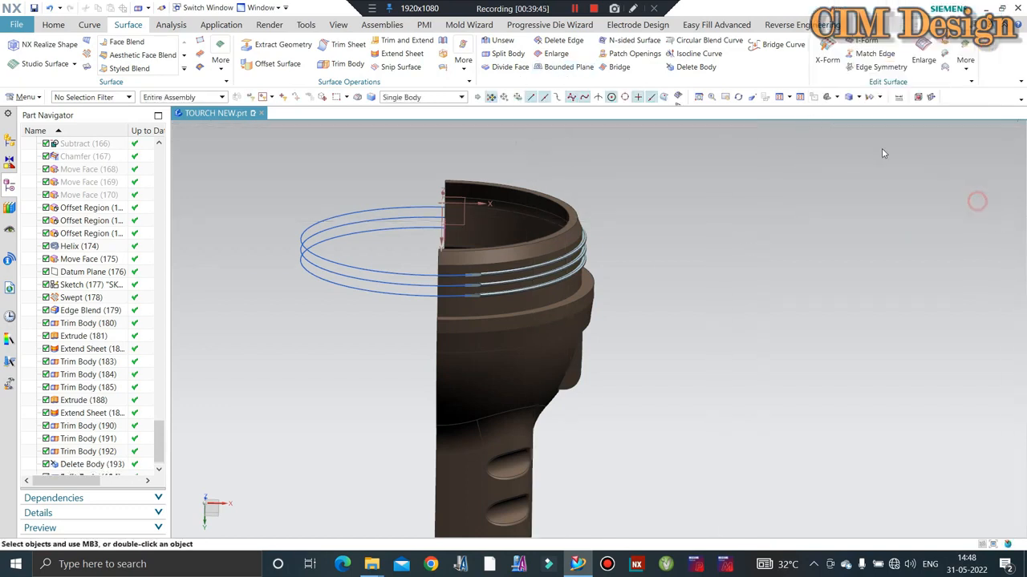
Step: Mirror the split-off front rim body about the XC plane with Mirror Geometry to complete the ring
{"action": "left_click", "coordinate": [226, 83]}
{"action": "left_click", "coordinate": [286, 121]}
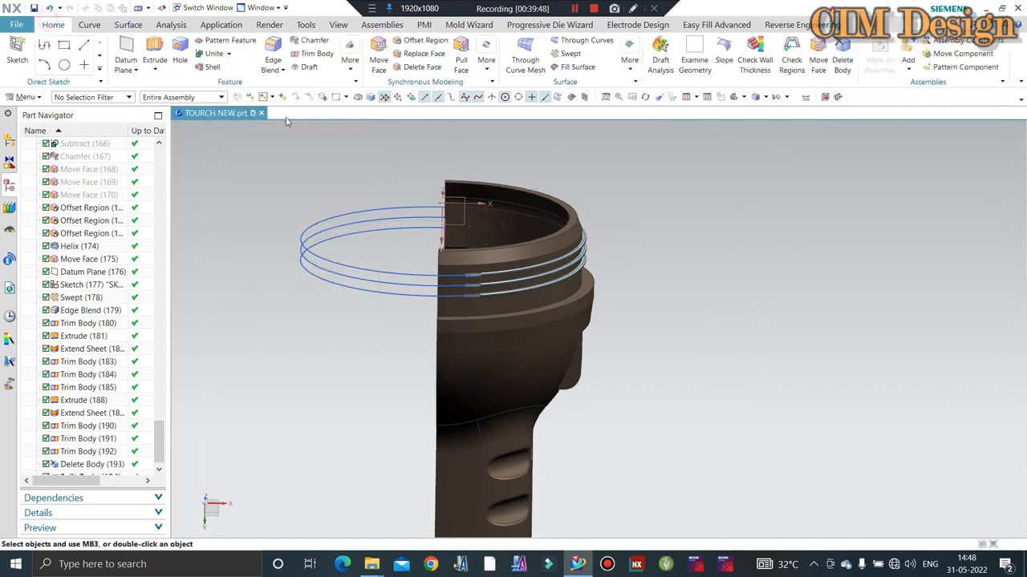
{"action": "left_click", "coordinate": [350, 64]}
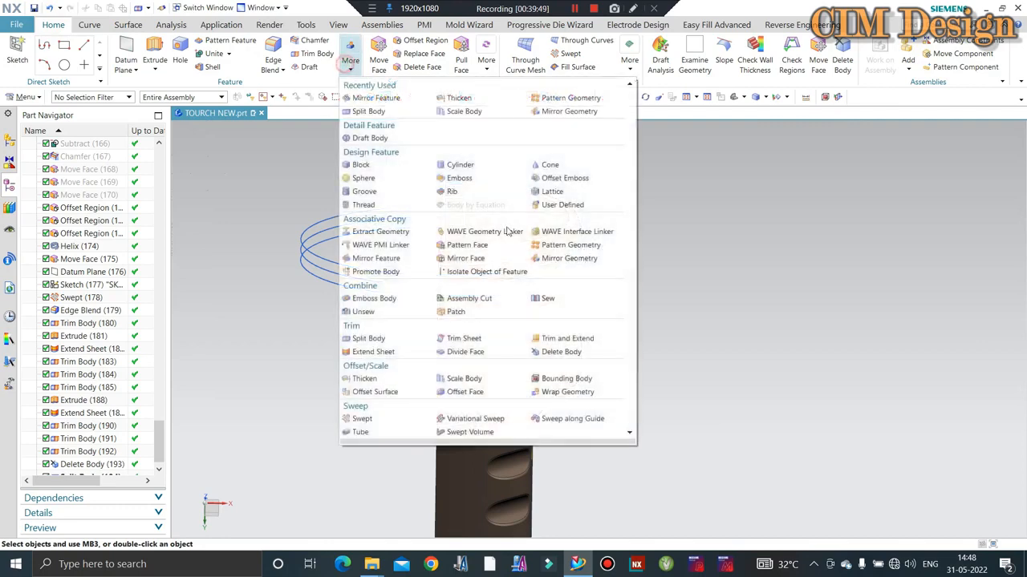
{"action": "left_click", "coordinate": [553, 262]}
{"action": "left_click", "coordinate": [610, 231]}
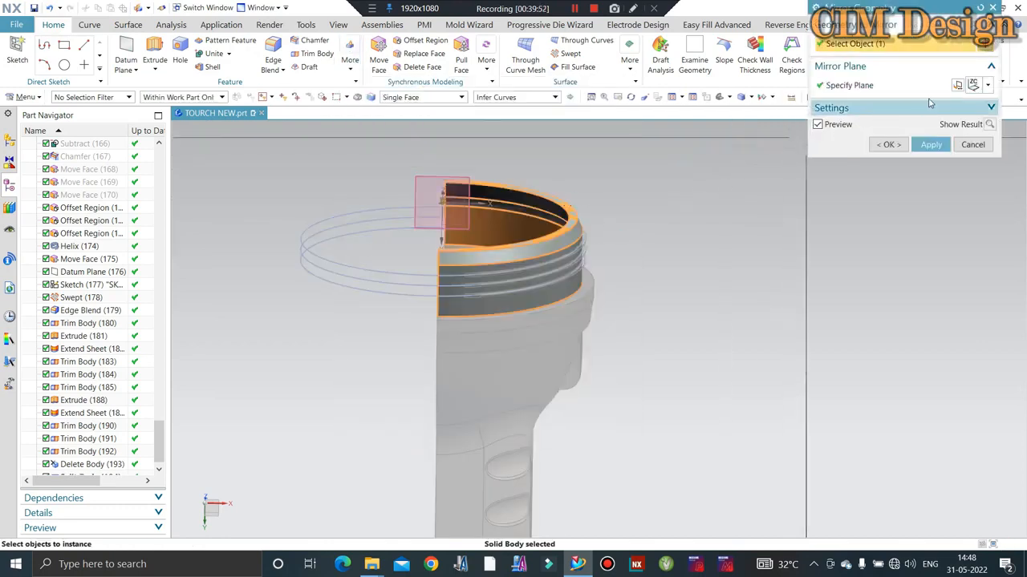
{"action": "left_click", "coordinate": [987, 85]}
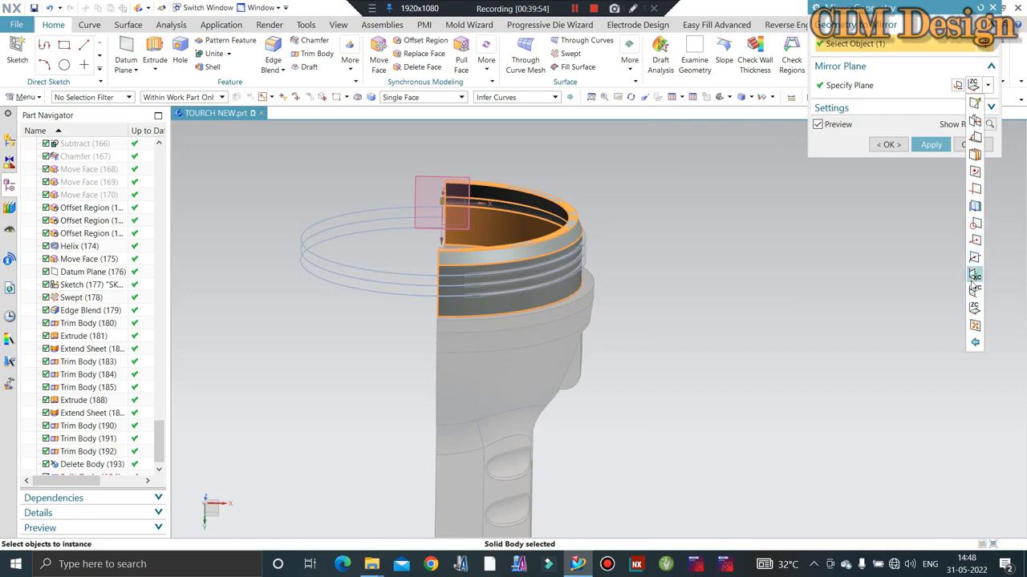
{"action": "left_click", "coordinate": [974, 276]}
{"action": "middle_click", "coordinate": [564, 270]}
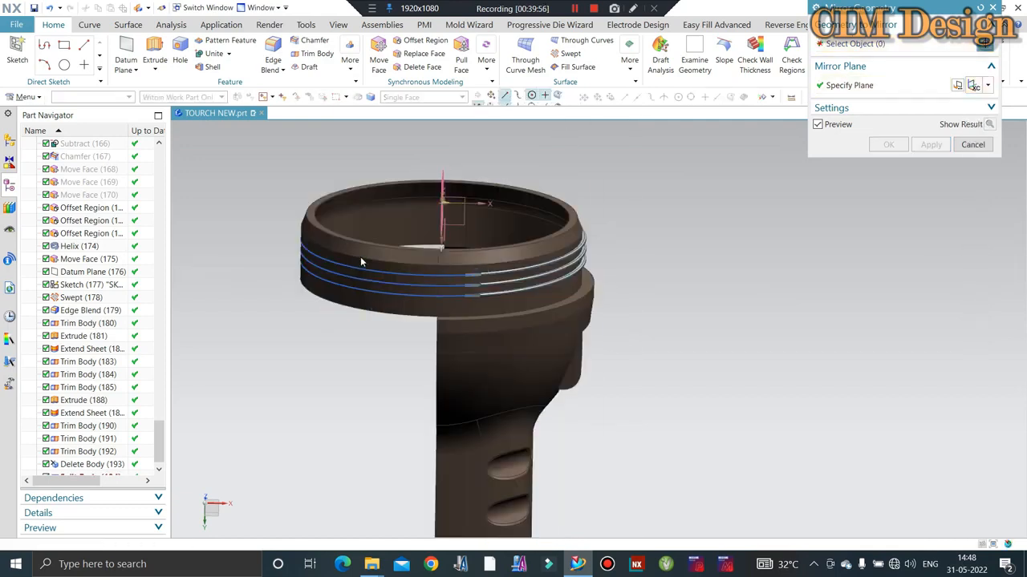
Step: Leave Mirror Geometry and examine how the helix and thread ends lie on the full rim near the datum plane
{"action": "middle_click_drag", "start_coordinate": [449, 240], "coordinate": [538, 247]}
{"action": "scroll", "coordinate": [405, 231], "scroll_direction": "up", "scroll_amount": 5}
{"action": "scroll", "coordinate": [538, 248], "scroll_direction": "down", "scroll_amount": 5}
{"action": "scroll", "coordinate": [538, 247], "scroll_direction": "up", "scroll_amount": 4}
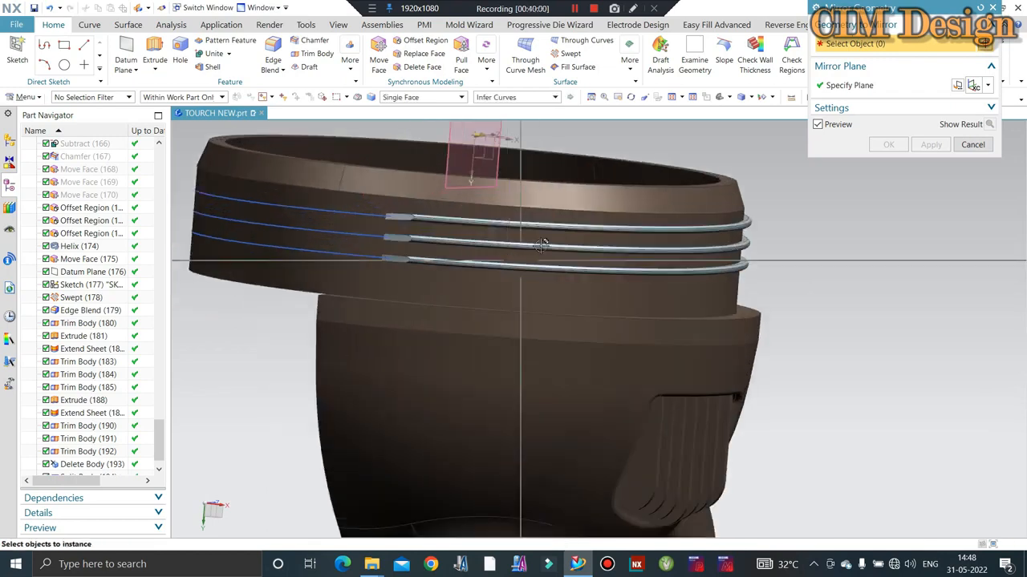
{"action": "scroll", "coordinate": [448, 285], "scroll_direction": "down", "scroll_amount": 3}
{"action": "middle_click_drag", "start_coordinate": [448, 284], "coordinate": [457, 265]}
{"action": "scroll", "coordinate": [457, 265], "scroll_direction": "up", "scroll_amount": 4}
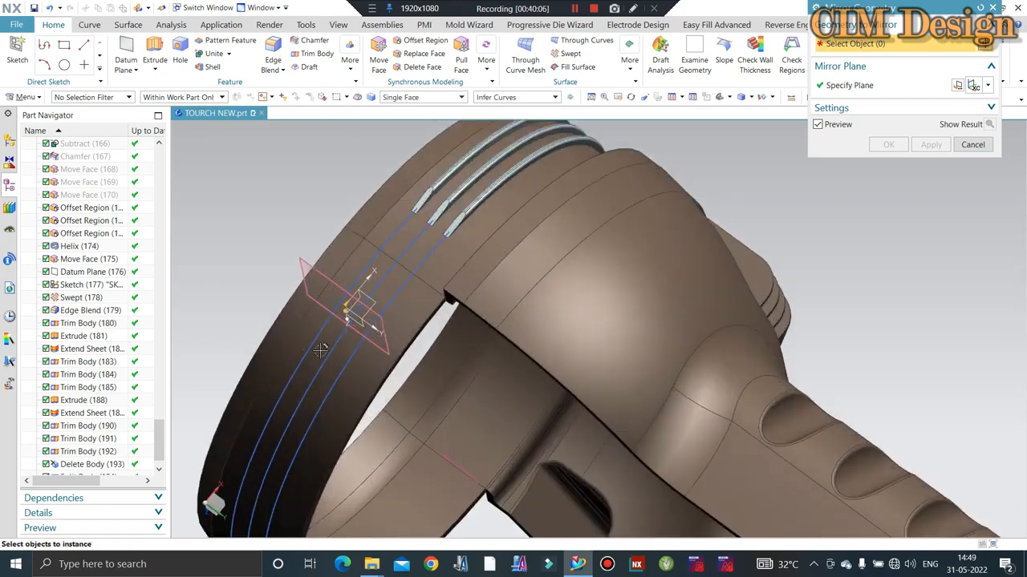
{"action": "left_click", "coordinate": [970, 144]}
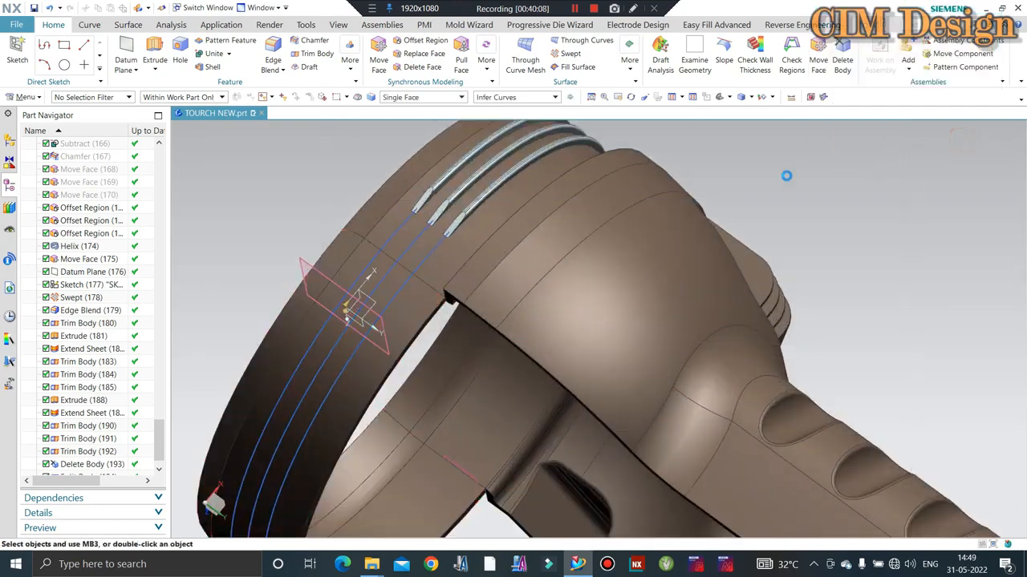
{"action": "middle_click_drag", "start_coordinate": [620, 184], "coordinate": [504, 233]}
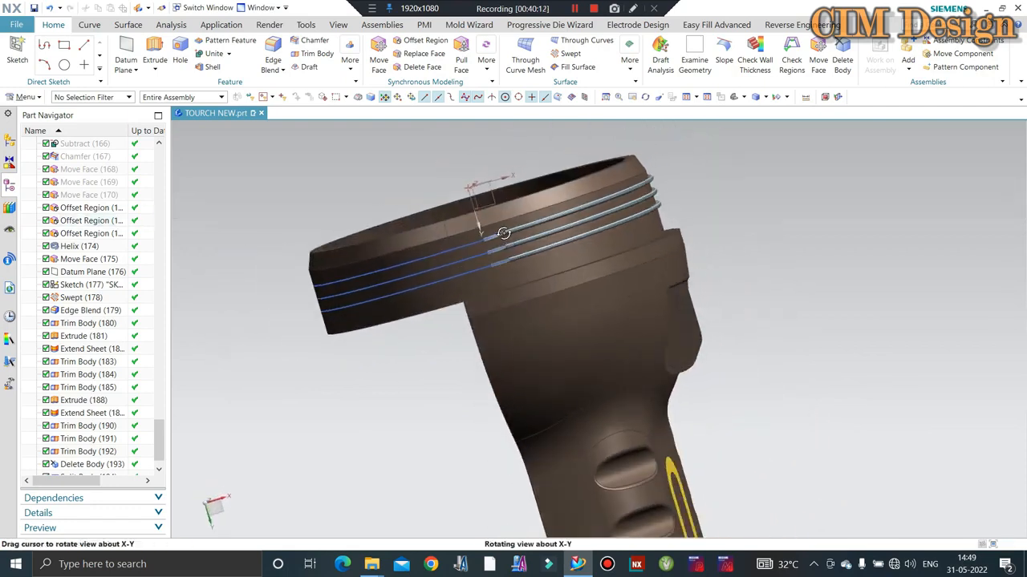
{"action": "middle_click_drag", "start_coordinate": [424, 272], "coordinate": [566, 230]}
{"action": "scroll", "coordinate": [476, 239], "scroll_direction": "up", "scroll_amount": 2}
{"action": "scroll", "coordinate": [550, 295], "scroll_direction": "down", "scroll_amount": 3}
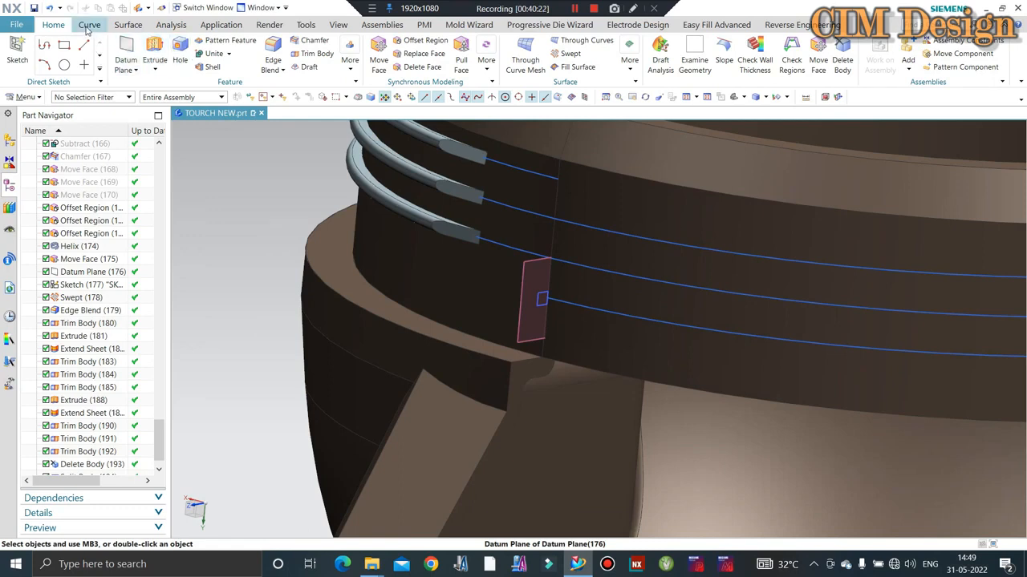
Step: Start a Swept feature and select the four lines of the small rectangular sketch on the datum plane as its section
{"action": "left_click", "coordinate": [122, 25]}
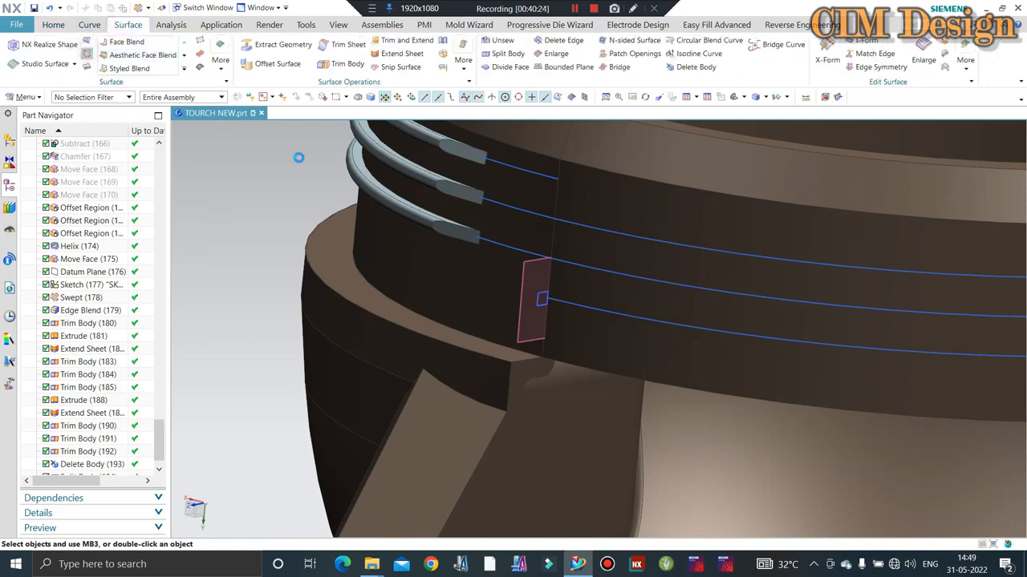
{"action": "scroll", "coordinate": [550, 313], "scroll_direction": "up", "scroll_amount": 1}
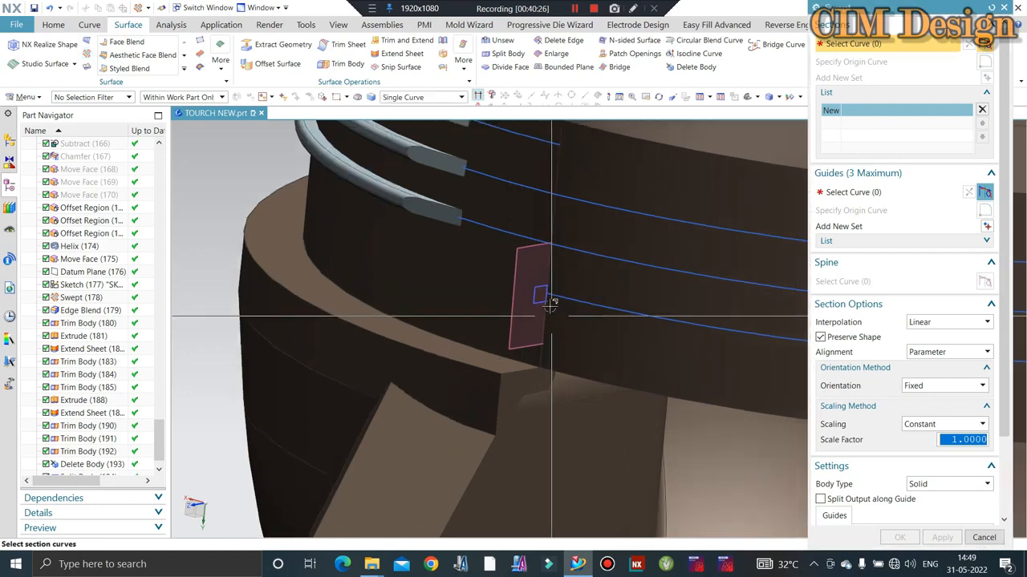
{"action": "scroll", "coordinate": [550, 293], "scroll_direction": "up", "scroll_amount": 2}
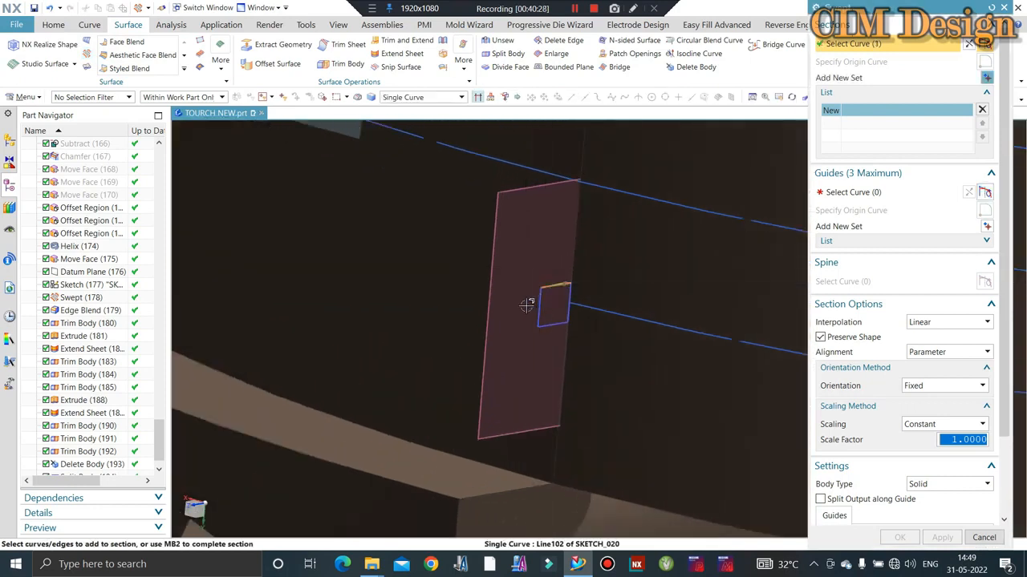
{"action": "left_click", "coordinate": [545, 304]}
{"action": "scroll", "coordinate": [546, 303], "scroll_direction": "up", "scroll_amount": 1}
{"action": "left_click", "coordinate": [531, 316]}
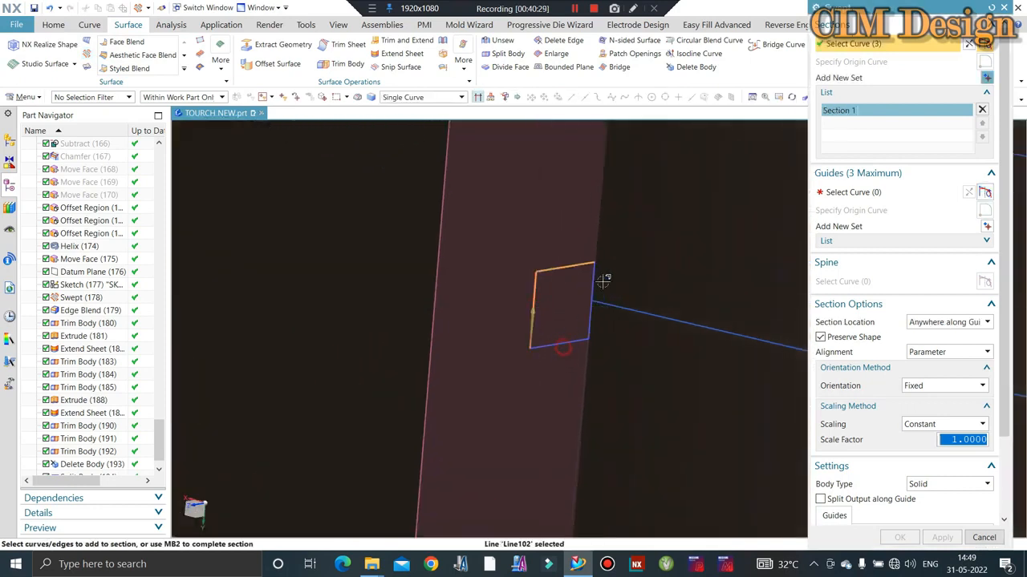
{"action": "left_click", "coordinate": [594, 273]}
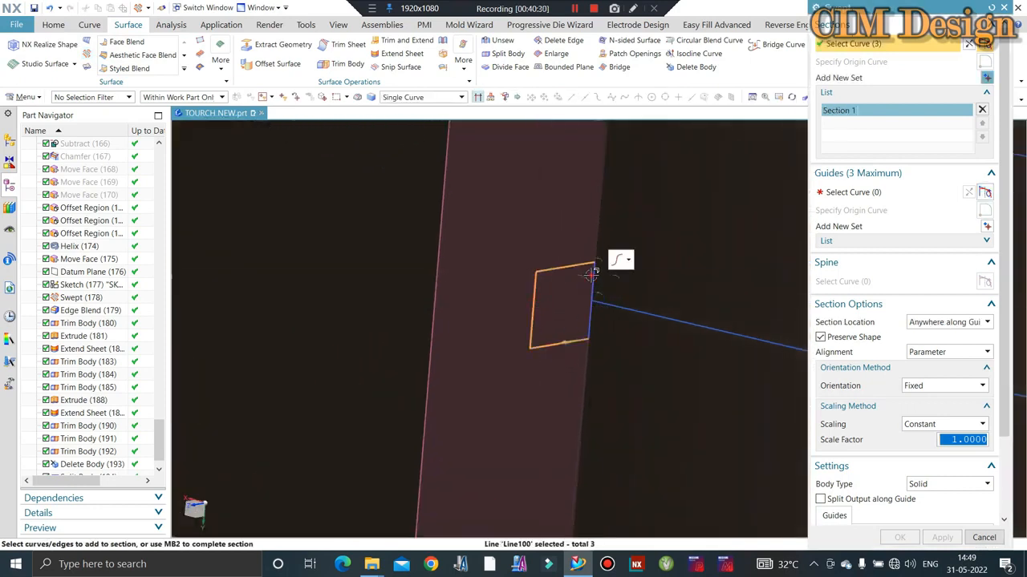
Step: Use the helix as the guide curve and create the solid sweep around the rim
{"action": "left_click", "coordinate": [853, 196]}
{"action": "left_click", "coordinate": [714, 327]}
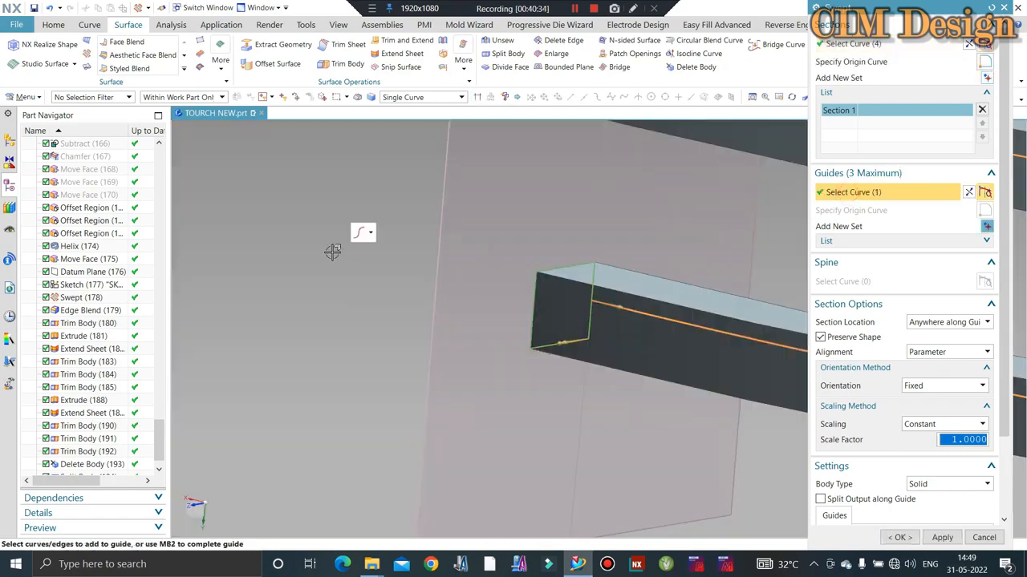
{"action": "scroll", "coordinate": [332, 251], "scroll_direction": "down", "scroll_amount": 4}
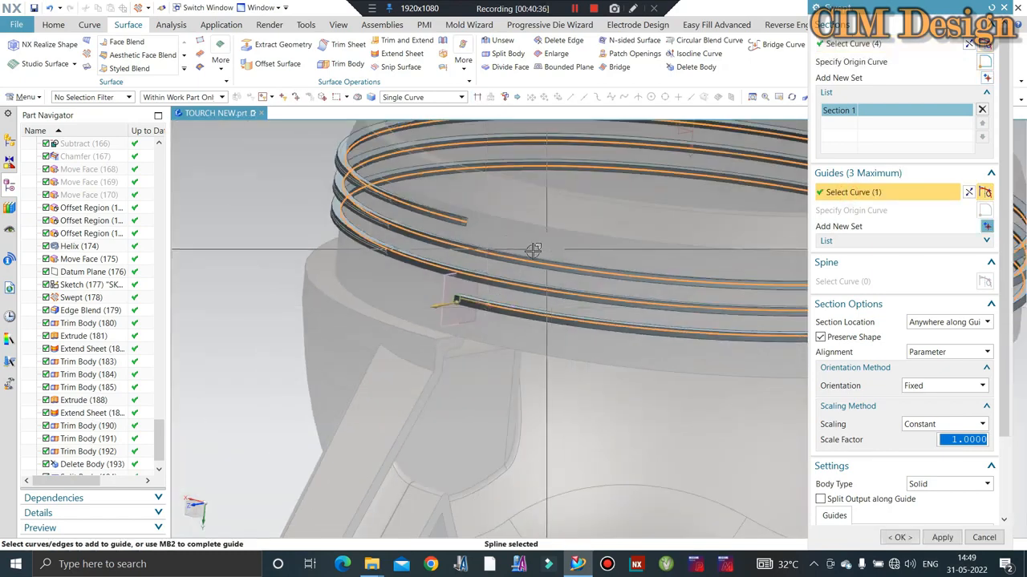
{"action": "middle_click", "coordinate": [527, 253]}
{"action": "middle_click", "coordinate": [524, 252]}
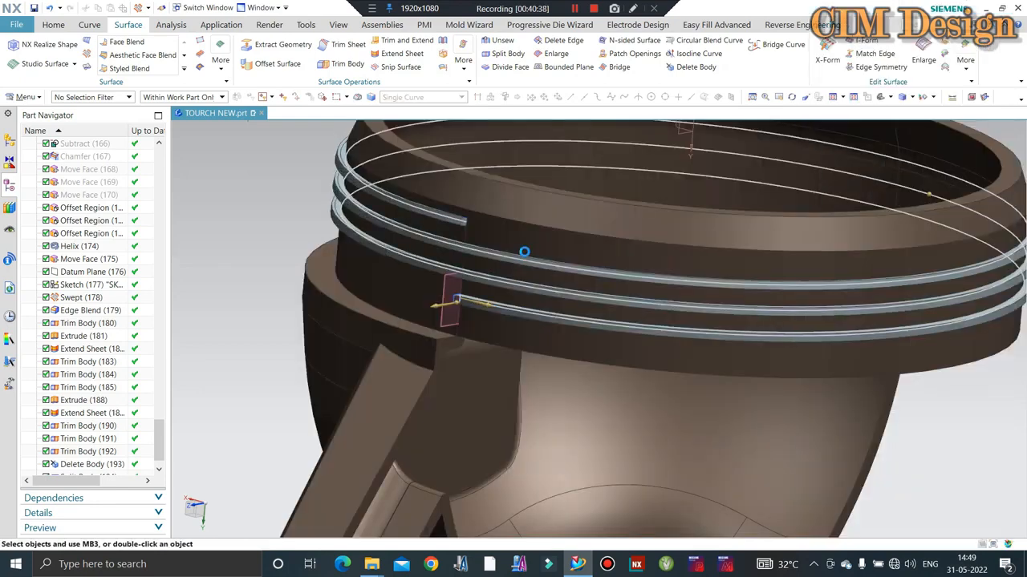
Step: Open the existing Trim Body (180) feature to check its cutting plane's offset from the datum plane, leaving it unedited
{"action": "scroll", "coordinate": [462, 260], "scroll_direction": "up", "scroll_amount": 2}
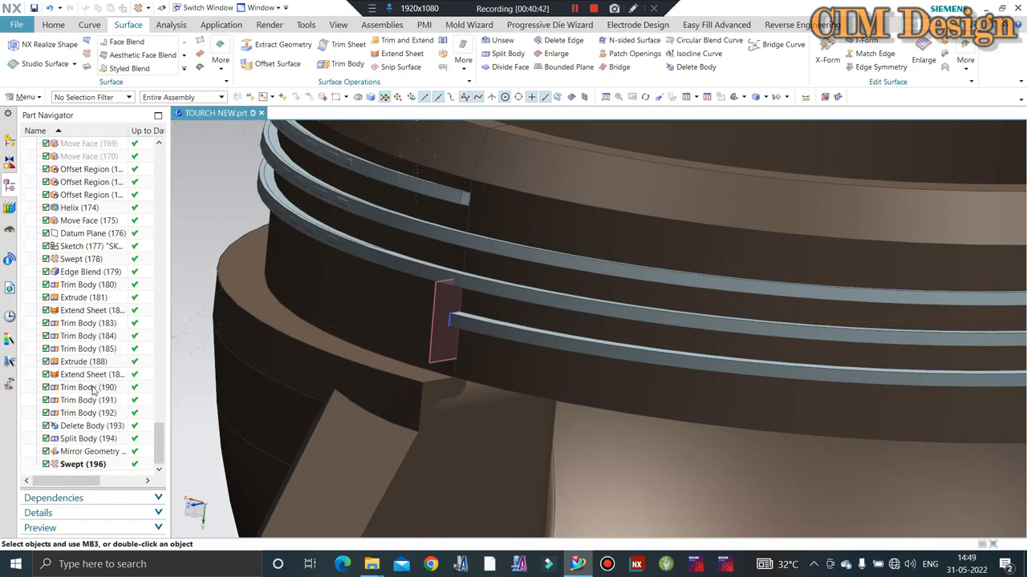
{"action": "left_click", "coordinate": [78, 287]}
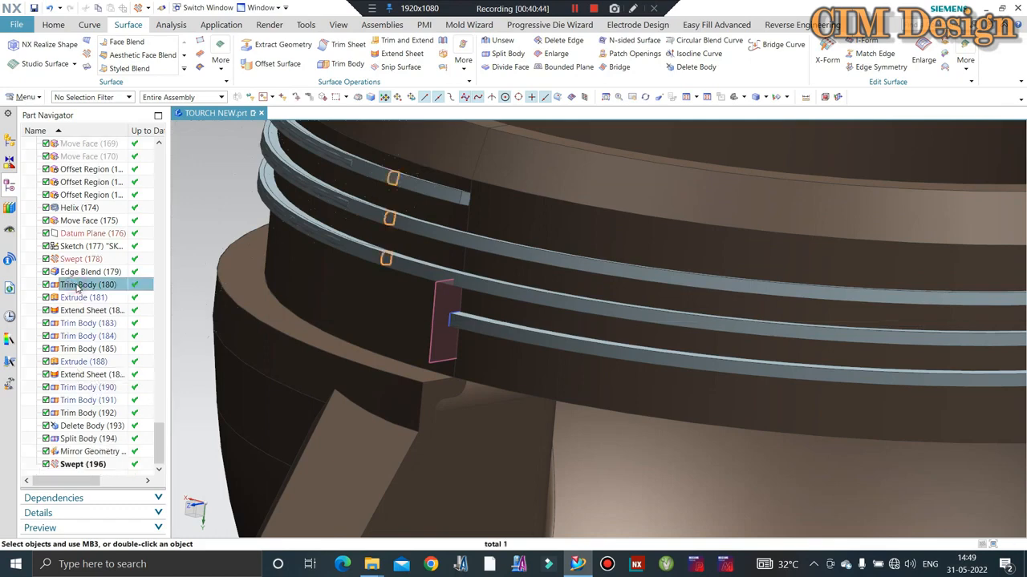
{"action": "double_click", "coordinate": [78, 287]}
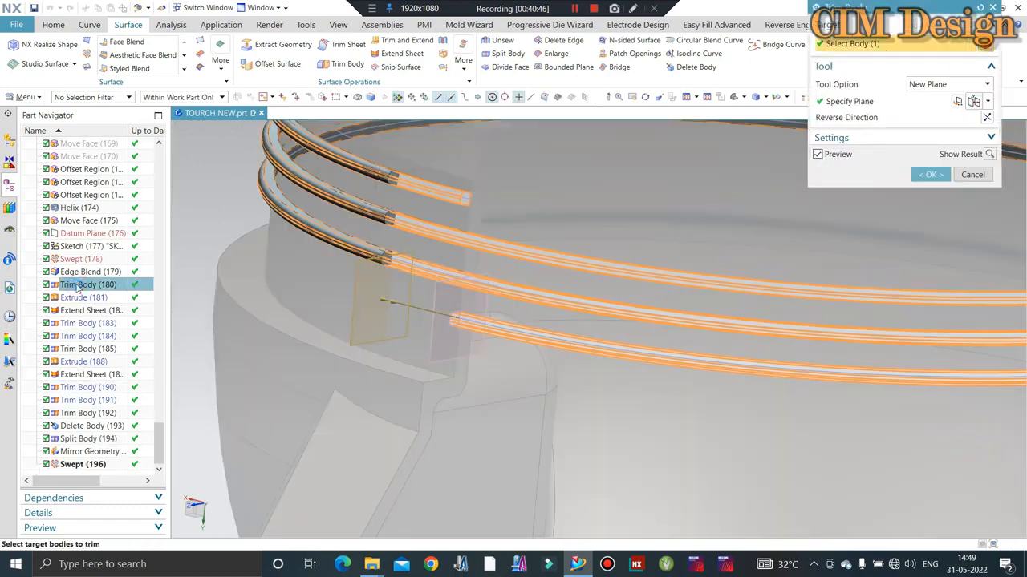
{"action": "left_click", "coordinate": [892, 101]}
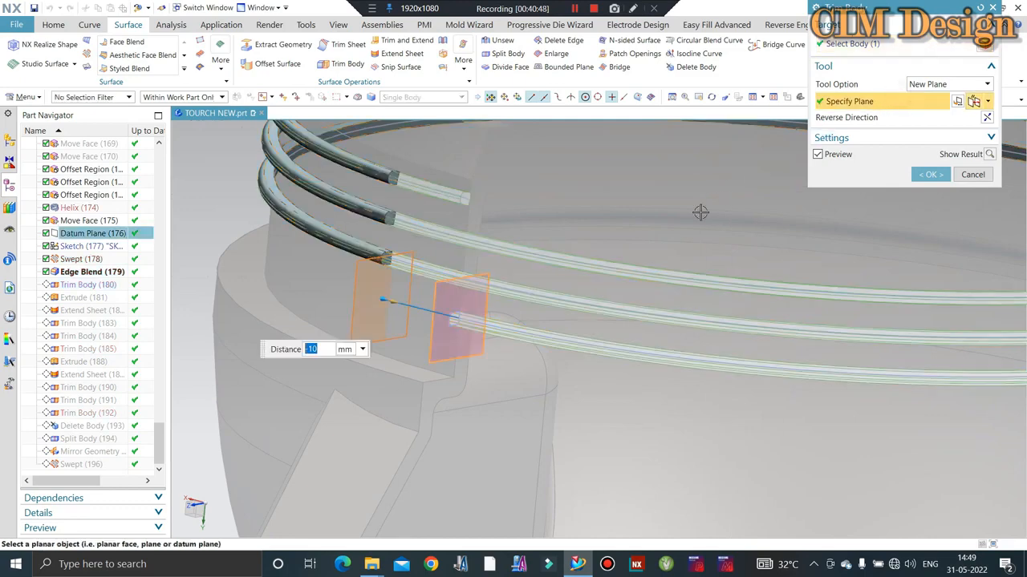
{"action": "key", "text": "Escape"}
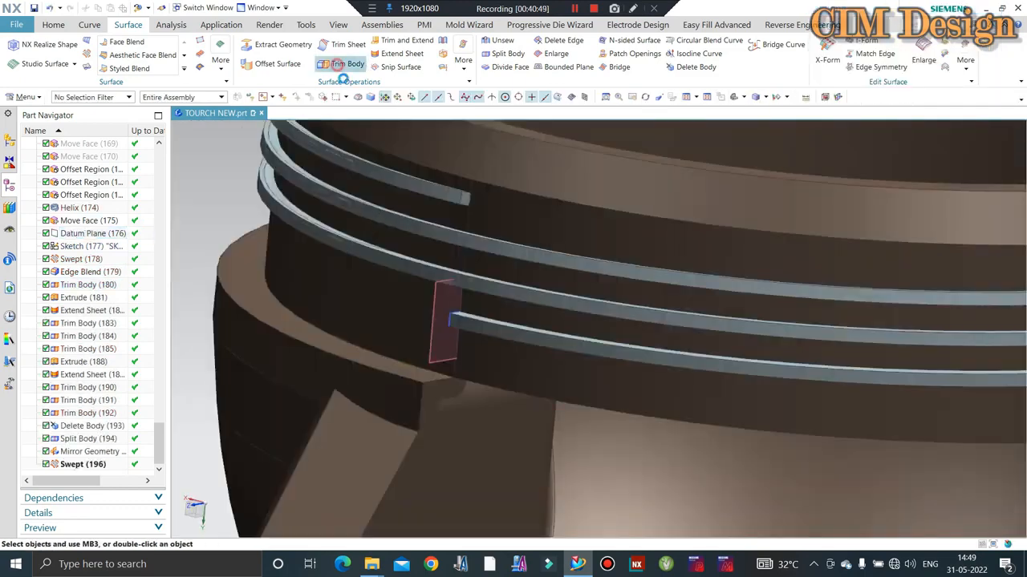
Step: Trim the new swept thread with a new plane offset 10 mm from the datum plane, reversing the trim direction
{"action": "left_click", "coordinate": [473, 253]}
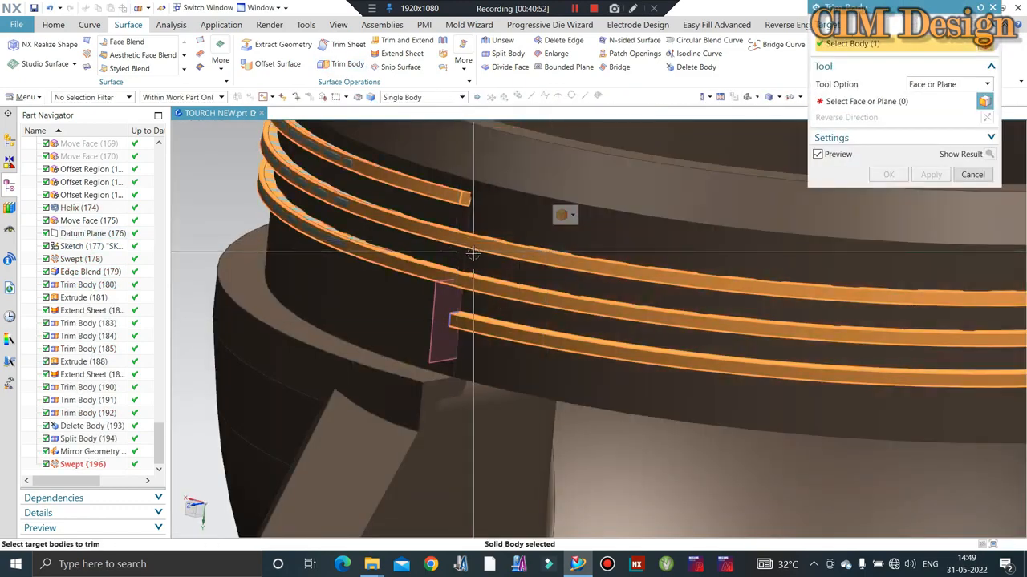
{"action": "left_click", "coordinate": [946, 85]}
{"action": "left_click", "coordinate": [927, 110]}
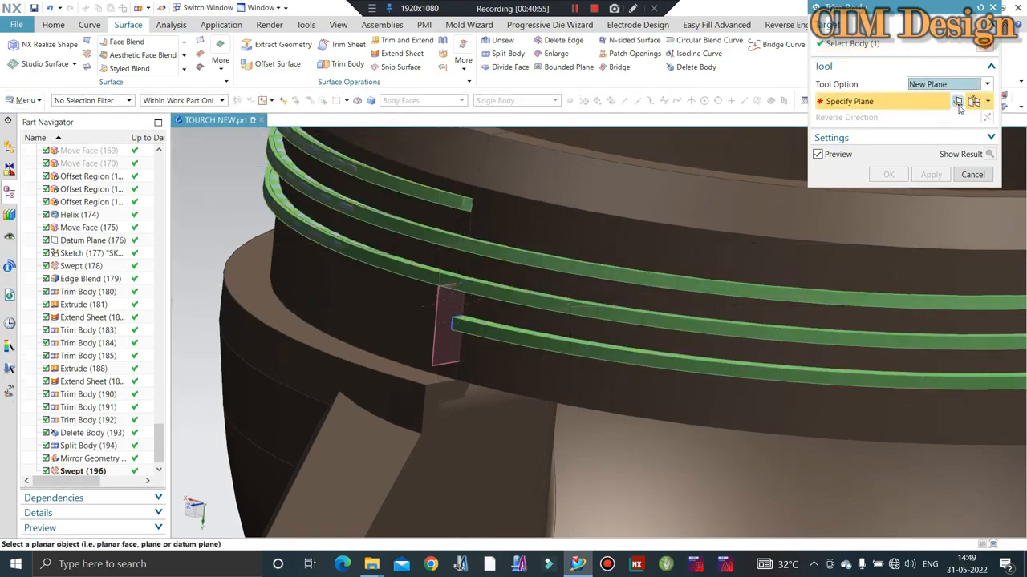
{"action": "left_click", "coordinate": [441, 325]}
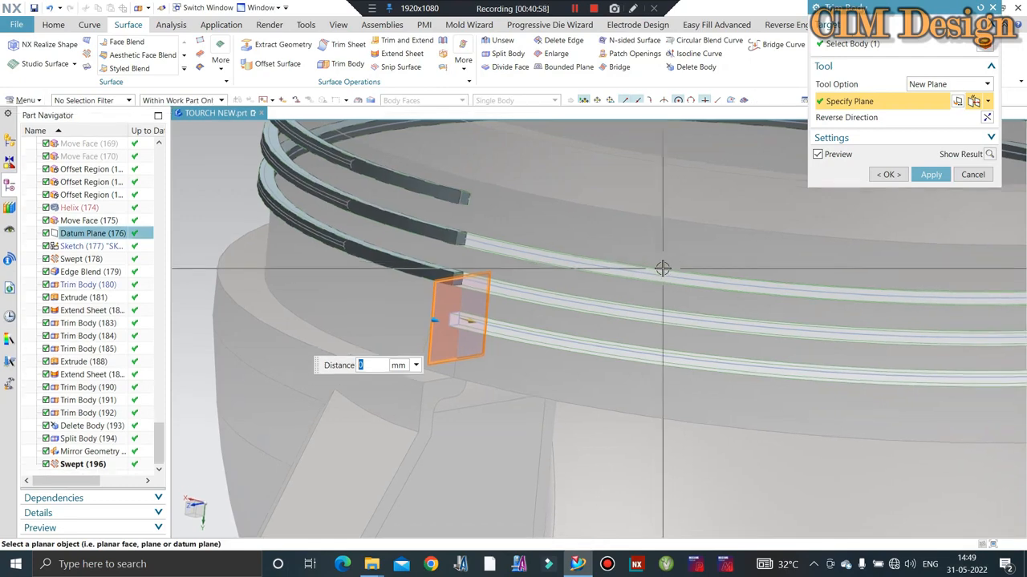
{"action": "type", "text": "-10"}
{"action": "key", "text": "Return"}
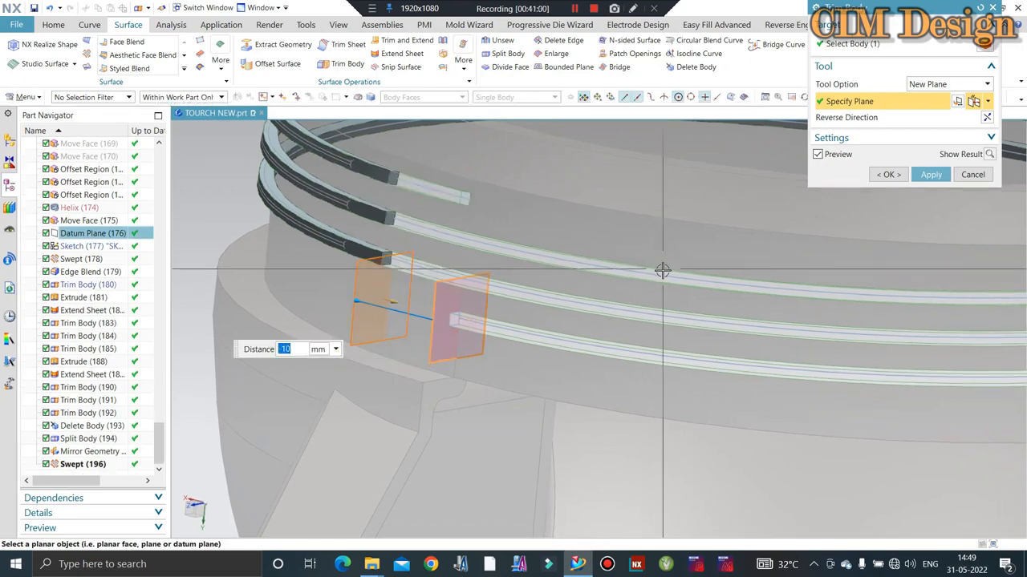
{"action": "left_click", "coordinate": [987, 117]}
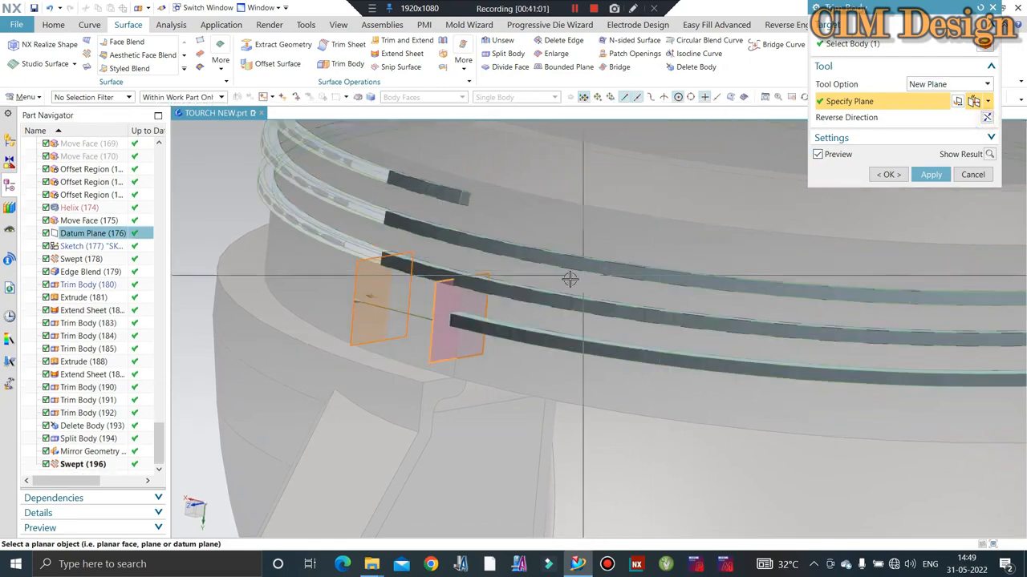
{"action": "left_click", "coordinate": [864, 102]}
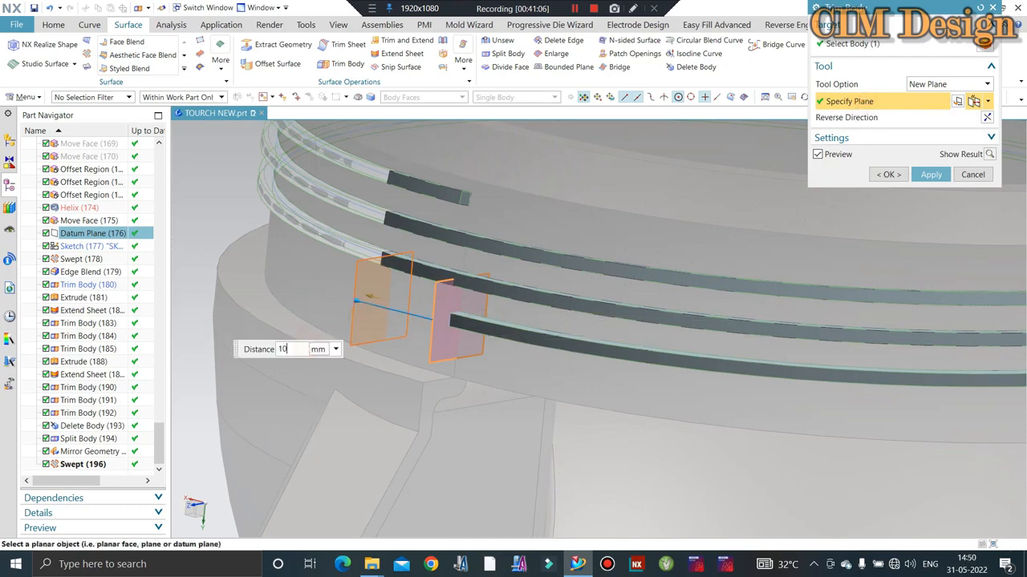
{"action": "middle_click", "coordinate": [634, 280]}
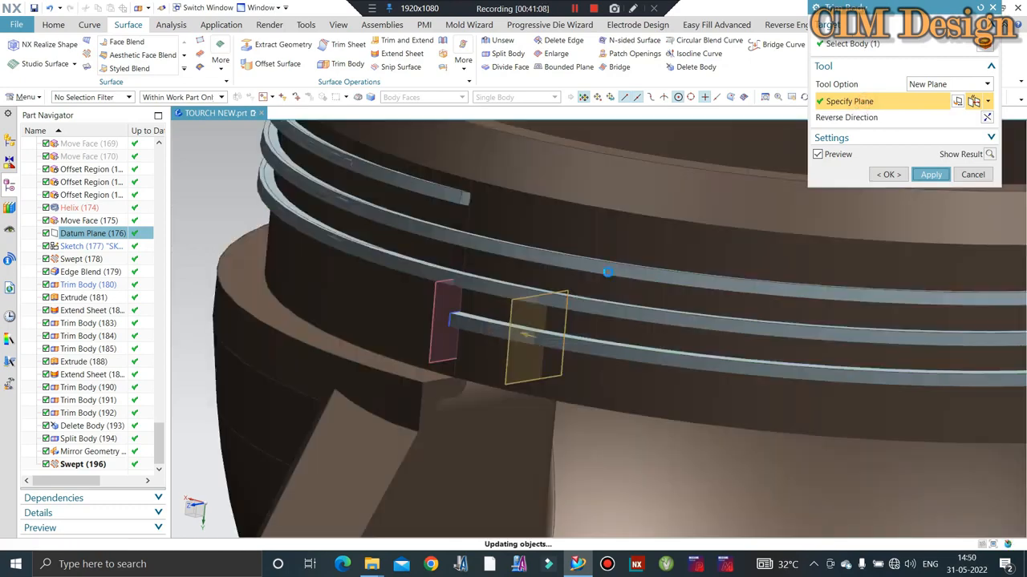
Step: Examine the trimmed thread ends and the gap between the old and new threads around the rim from several sides
{"action": "scroll", "coordinate": [561, 252], "scroll_direction": "down", "scroll_amount": 4}
{"action": "middle_click_drag", "start_coordinate": [575, 261], "coordinate": [616, 235]}
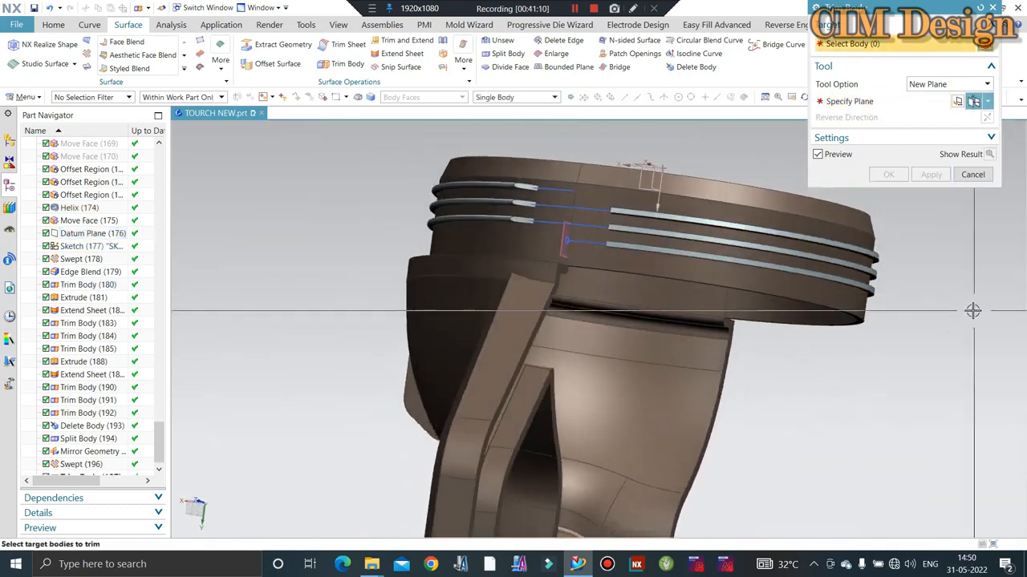
{"action": "key", "text": "F8"}
{"action": "scroll", "coordinate": [863, 263], "scroll_direction": "up", "scroll_amount": 4}
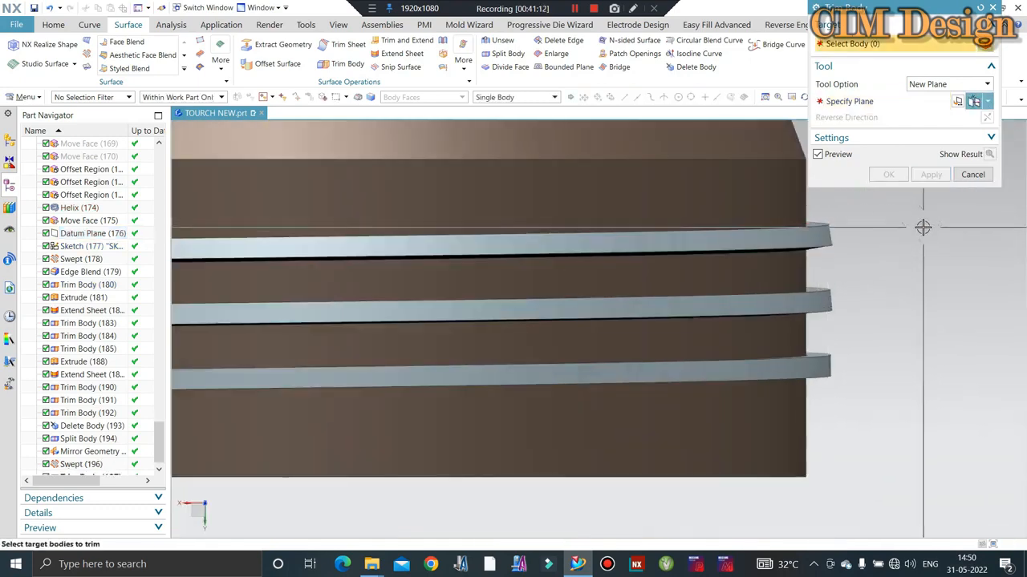
{"action": "scroll", "coordinate": [891, 256], "scroll_direction": "down", "scroll_amount": 1}
{"action": "scroll", "coordinate": [249, 229], "scroll_direction": "up", "scroll_amount": 3}
{"action": "scroll", "coordinate": [401, 220], "scroll_direction": "down", "scroll_amount": 6}
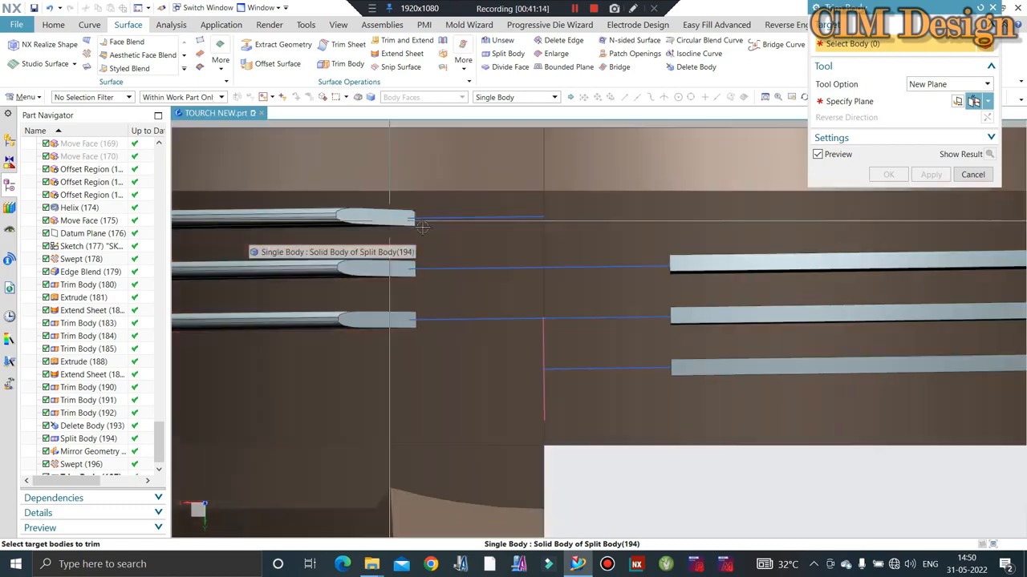
{"action": "middle_click_drag", "start_coordinate": [403, 222], "coordinate": [530, 203]}
{"action": "key", "text": "F8"}
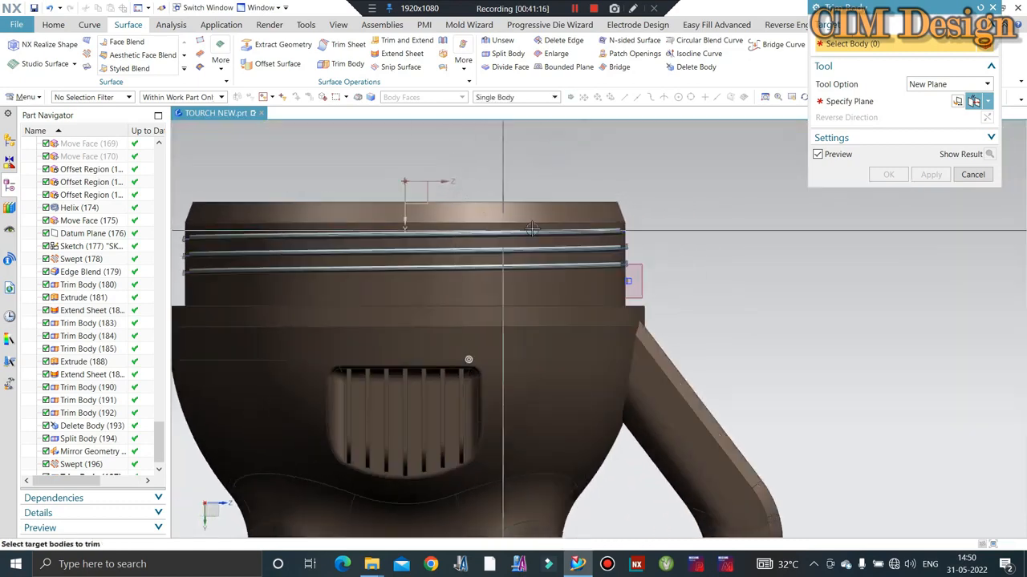
{"action": "scroll", "coordinate": [565, 228], "scroll_direction": "up", "scroll_amount": 6}
{"action": "scroll", "coordinate": [729, 345], "scroll_direction": "up", "scroll_amount": 3}
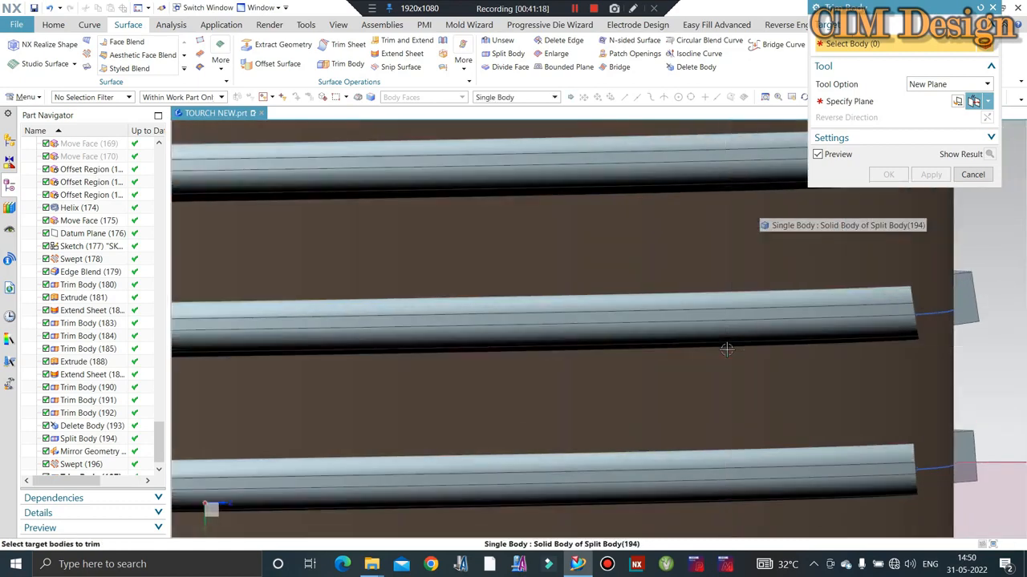
{"action": "scroll", "coordinate": [686, 315], "scroll_direction": "down", "scroll_amount": 3}
{"action": "scroll", "coordinate": [814, 332], "scroll_direction": "down", "scroll_amount": 2}
{"action": "scroll", "coordinate": [782, 370], "scroll_direction": "up", "scroll_amount": 4}
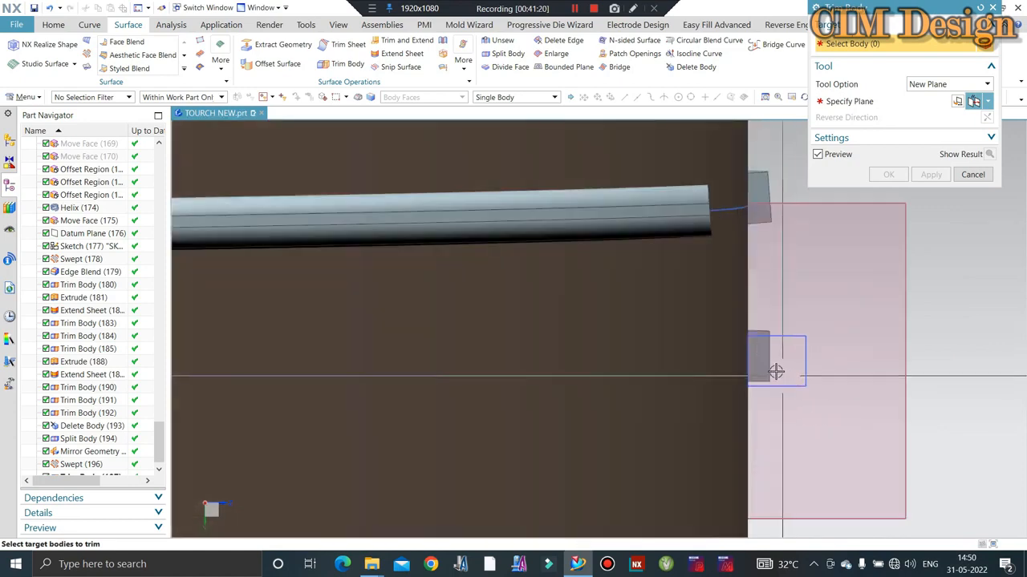
{"action": "scroll", "coordinate": [777, 356], "scroll_direction": "down", "scroll_amount": 3}
{"action": "middle_click_drag", "start_coordinate": [777, 356], "coordinate": [676, 352]}
{"action": "scroll", "coordinate": [676, 351], "scroll_direction": "down", "scroll_amount": 4}
{"action": "middle_click_drag", "start_coordinate": [566, 199], "coordinate": [438, 201]}
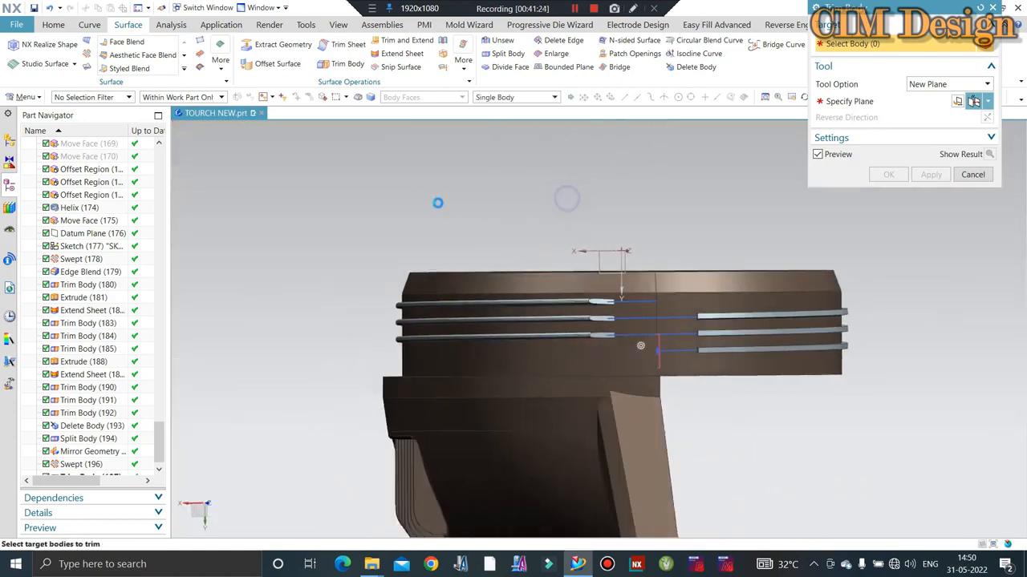
{"action": "key", "text": "F8"}
{"action": "scroll", "coordinate": [591, 247], "scroll_direction": "up", "scroll_amount": 1}
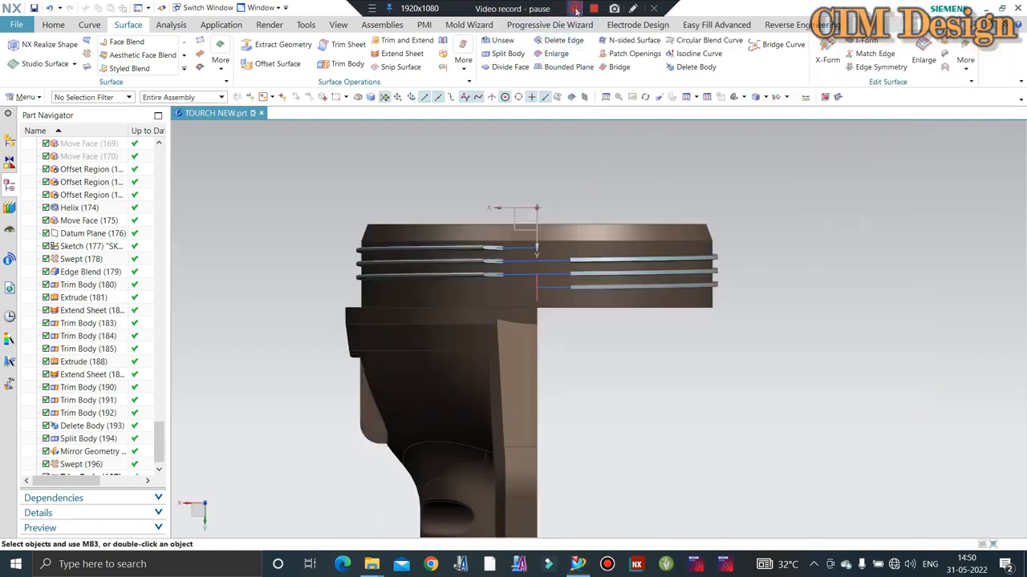
{"action": "middle_click_drag", "start_coordinate": [449, 265], "coordinate": [537, 174]}
{"action": "scroll", "coordinate": [538, 173], "scroll_direction": "up", "scroll_amount": 6}
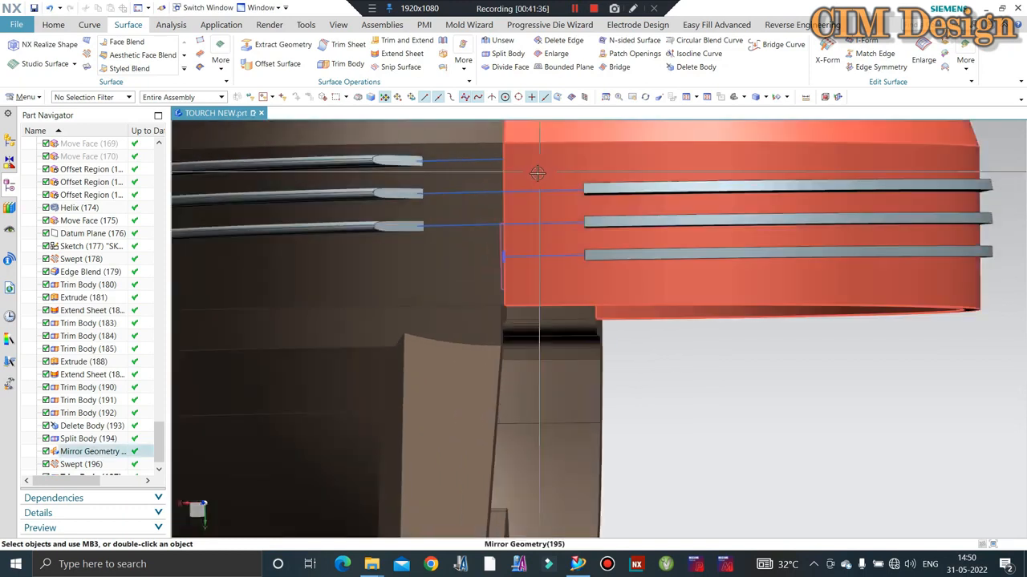
{"action": "scroll", "coordinate": [538, 173], "scroll_direction": "down", "scroll_amount": 2}
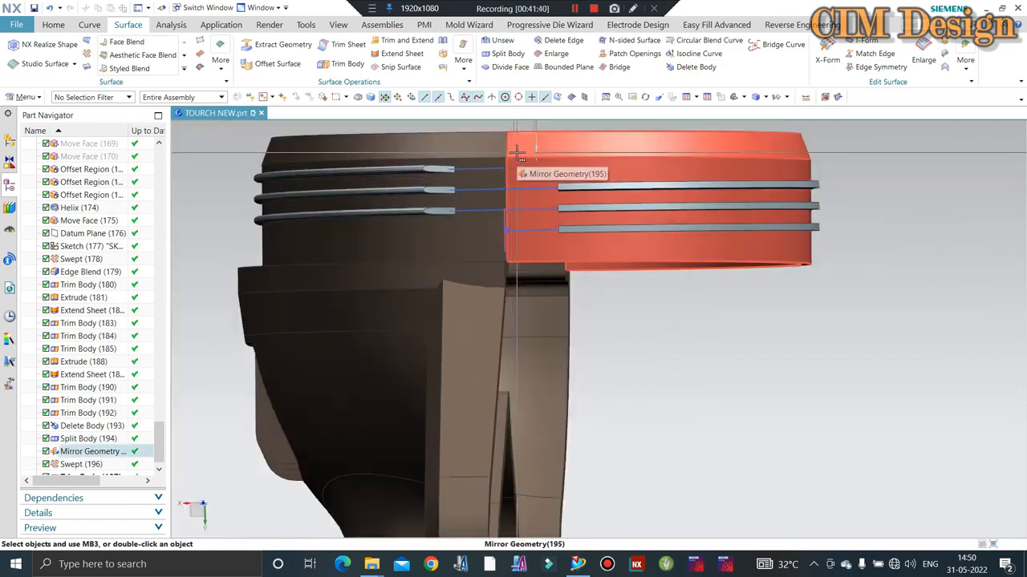
{"action": "scroll", "coordinate": [86, 475], "scroll_direction": "down", "scroll_amount": 1}
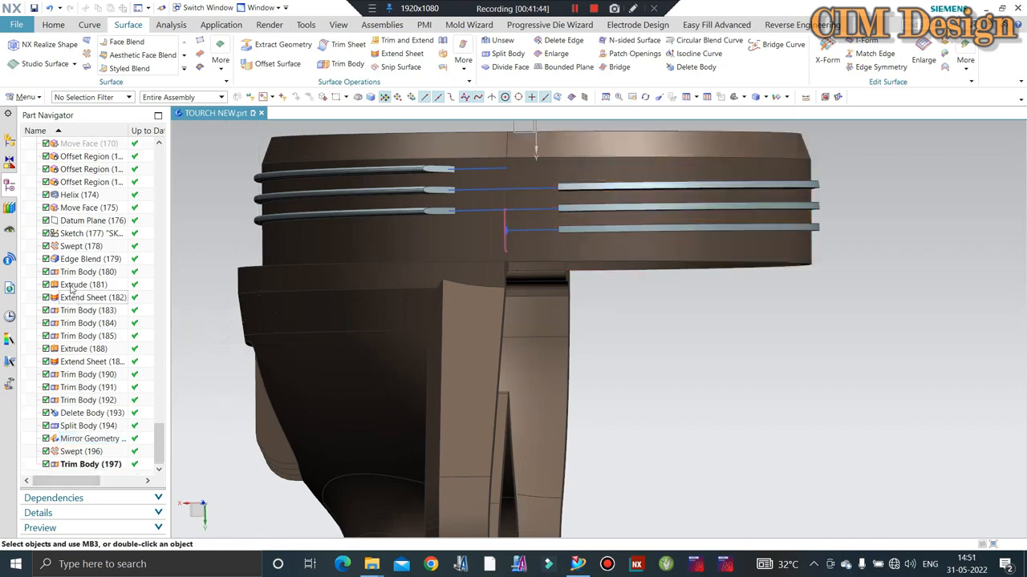
Step: Roll the model history back by making Edge Blend (179) the current feature
{"action": "left_click", "coordinate": [69, 272]}
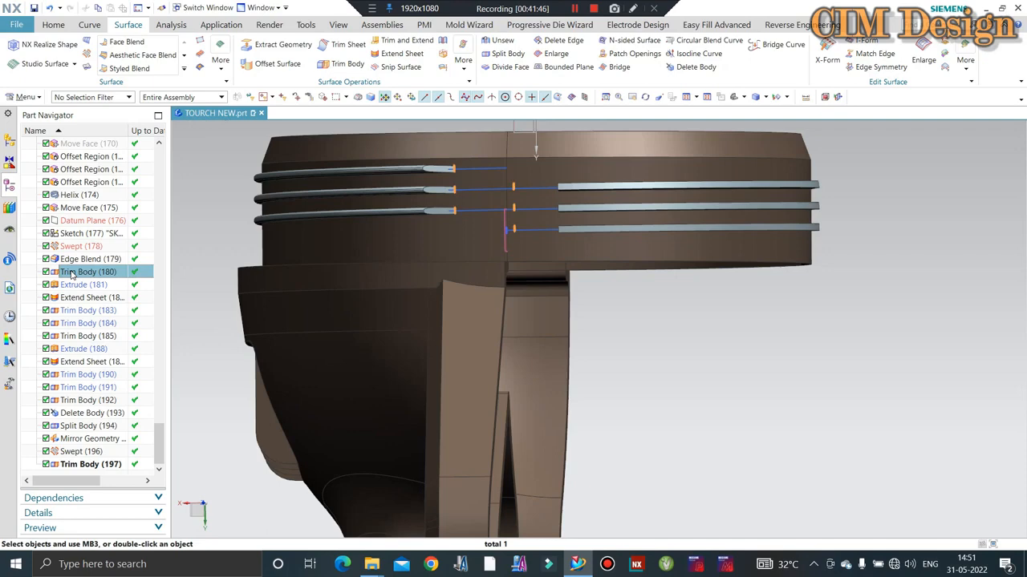
{"action": "right_click", "coordinate": [69, 272]}
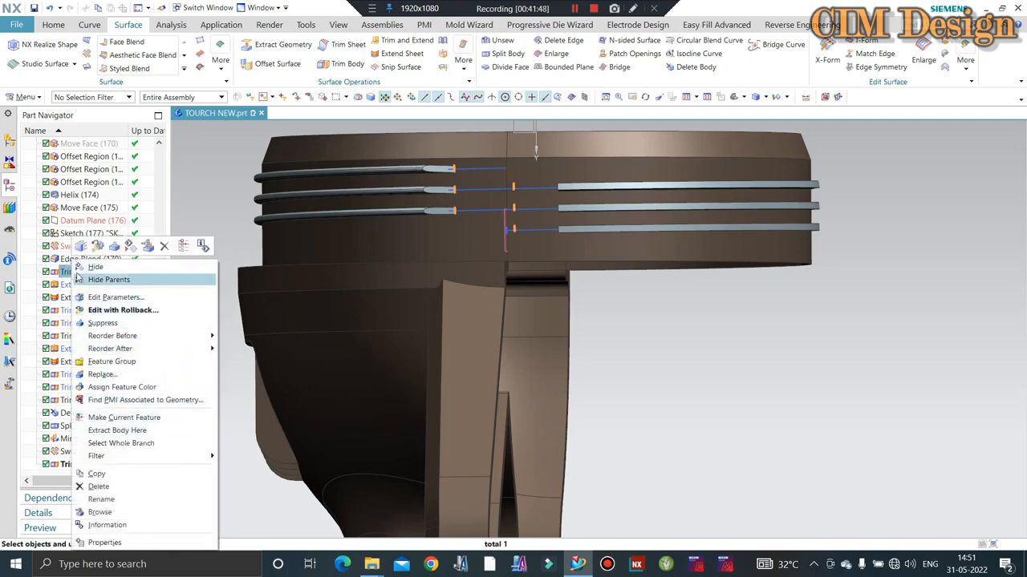
{"action": "left_click", "coordinate": [68, 260]}
{"action": "right_click", "coordinate": [68, 259]}
{"action": "left_click", "coordinate": [112, 433]}
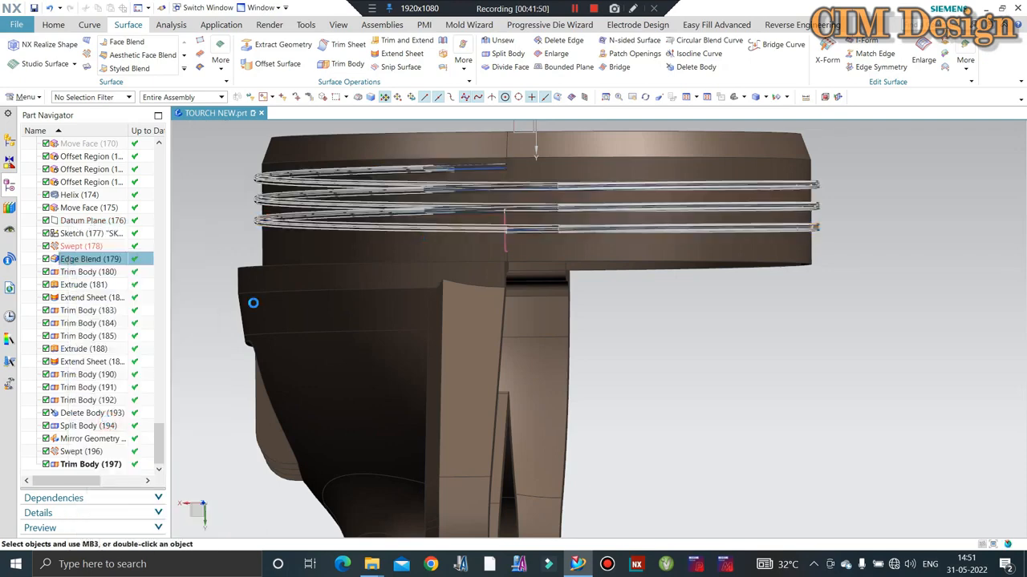
Step: Delete all features that follow Edge Blend (179), from Trim Body (180) through Trim Body (197)
{"action": "middle_click_drag", "start_coordinate": [464, 245], "coordinate": [626, 147]}
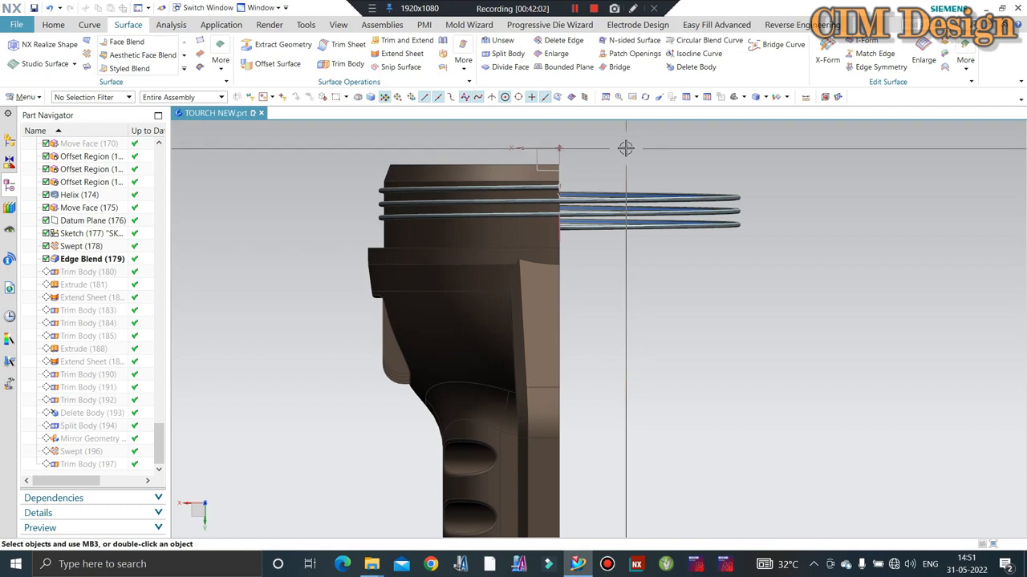
{"action": "left_click", "coordinate": [78, 274]}
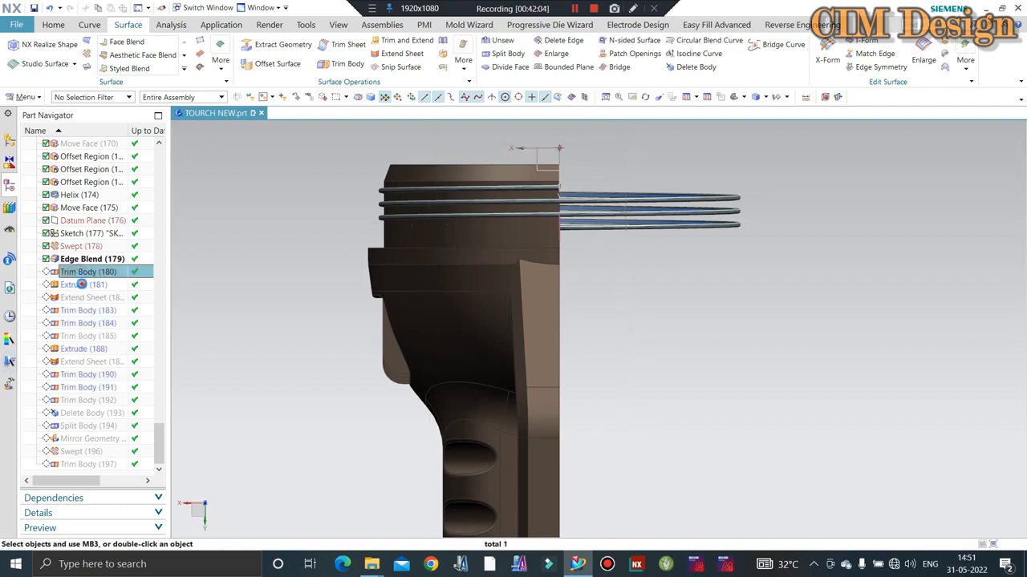
{"action": "left_click", "coordinate": [78, 286], "text": "ctrl"}
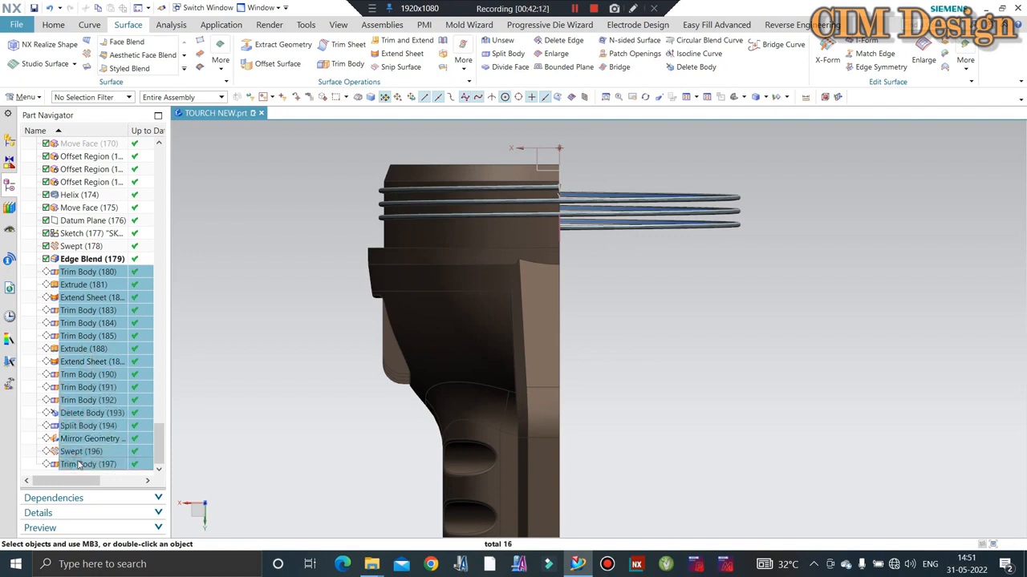
{"action": "key", "text": "Delete"}
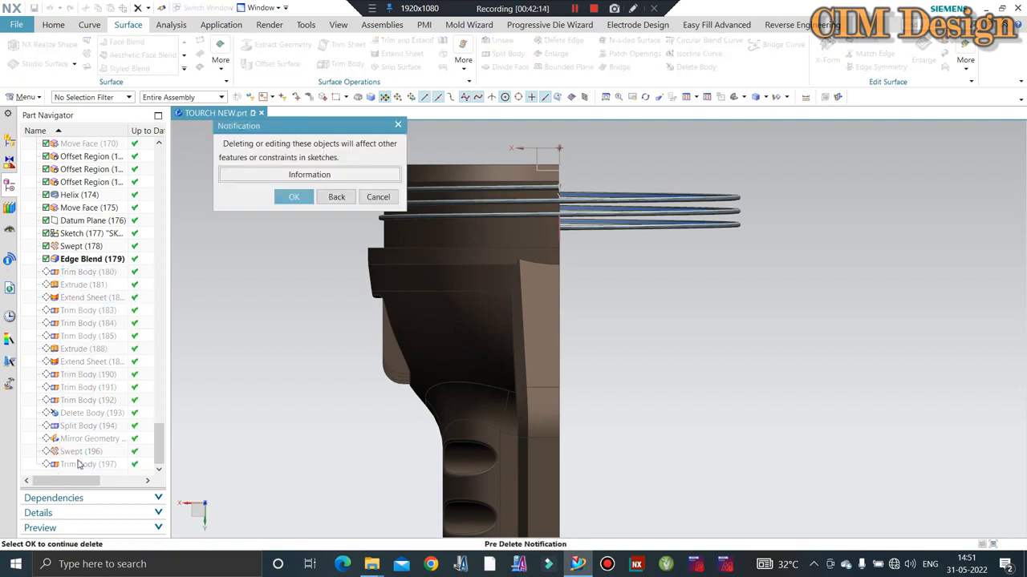
{"action": "key", "text": "Return"}
Step: Examine how the untrimmed helical thread runs around the half rim and past its open side
{"action": "scroll", "coordinate": [634, 321], "scroll_direction": "down", "scroll_amount": 4}
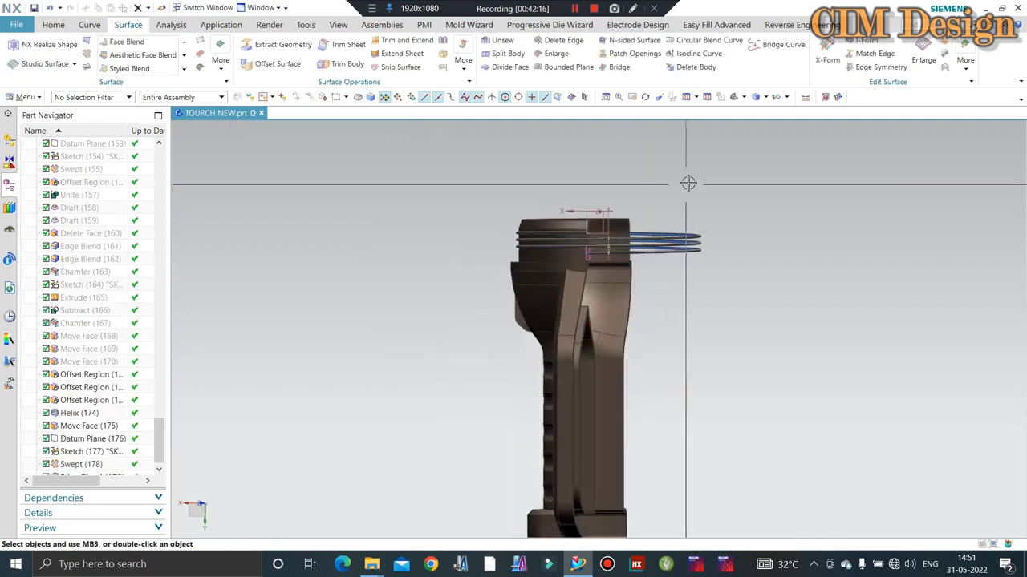
{"action": "scroll", "coordinate": [610, 237], "scroll_direction": "up", "scroll_amount": 6}
{"action": "scroll", "coordinate": [610, 237], "scroll_direction": "up", "scroll_amount": 4}
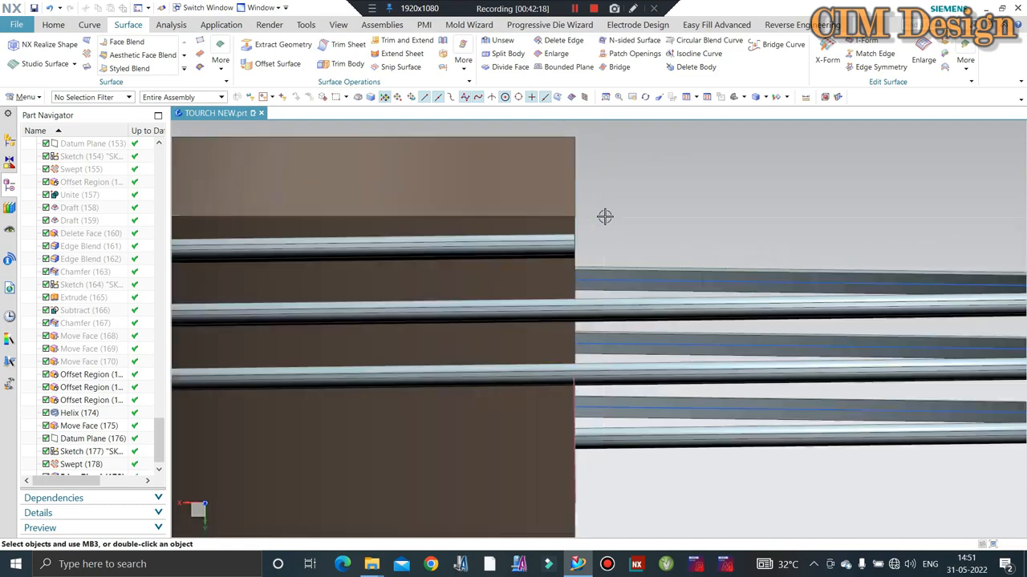
{"action": "scroll", "coordinate": [562, 218], "scroll_direction": "down", "scroll_amount": 4}
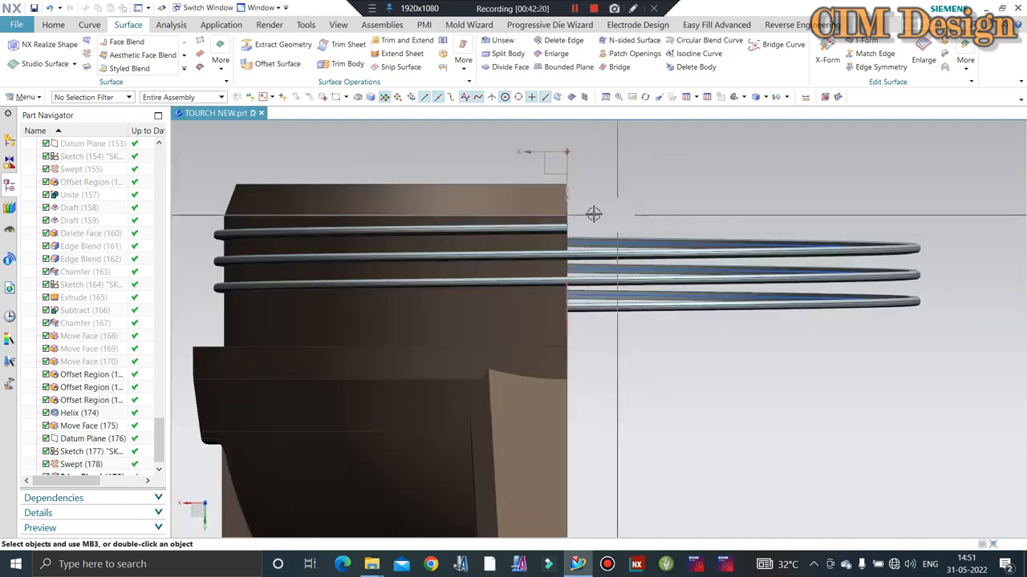
{"action": "middle_click_drag", "start_coordinate": [601, 222], "coordinate": [648, 154]}
{"action": "key", "text": "F8"}
{"action": "scroll", "coordinate": [636, 221], "scroll_direction": "up", "scroll_amount": 3}
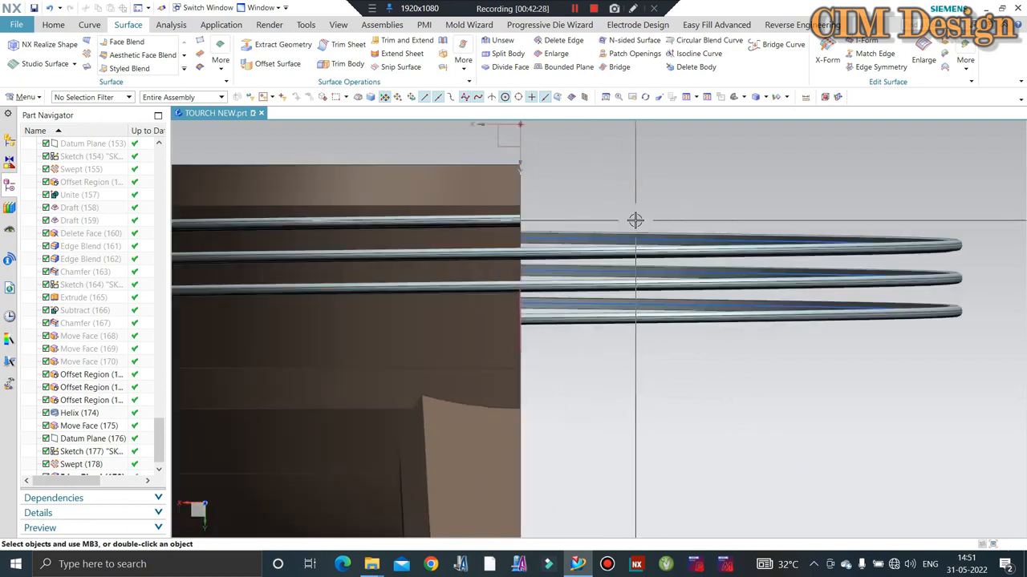
{"action": "scroll", "coordinate": [635, 221], "scroll_direction": "down", "scroll_amount": 4}
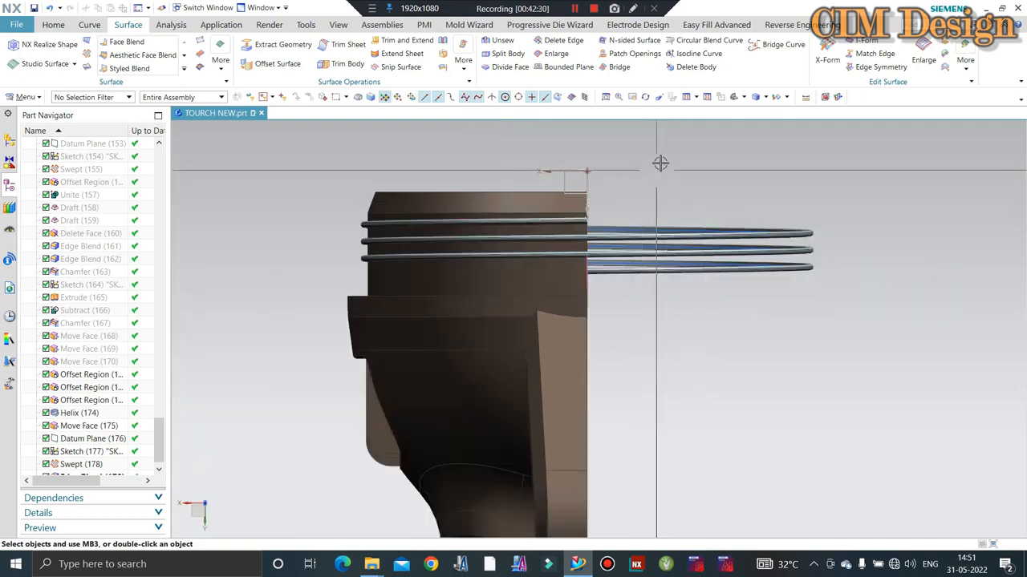
{"action": "middle_click_drag", "start_coordinate": [711, 168], "coordinate": [657, 160]}
{"action": "key", "text": "F8"}
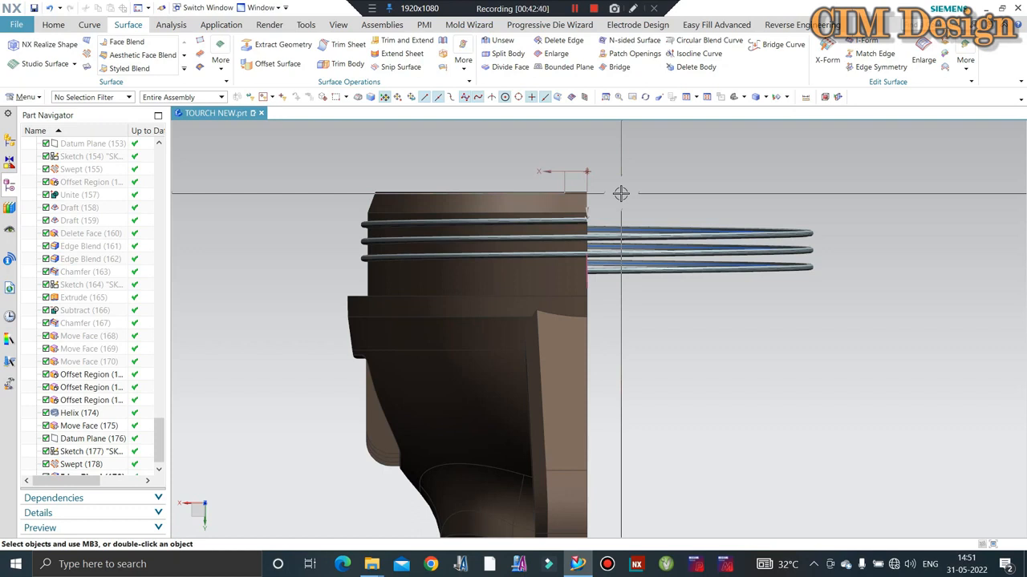
{"action": "scroll", "coordinate": [607, 200], "scroll_direction": "down", "scroll_amount": 3}
{"action": "middle_click_drag", "start_coordinate": [607, 201], "coordinate": [618, 225]}
{"action": "key", "text": "F8"}
{"action": "scroll", "coordinate": [642, 229], "scroll_direction": "up", "scroll_amount": 5}
{"action": "middle_click_drag", "start_coordinate": [559, 239], "coordinate": [565, 272]}
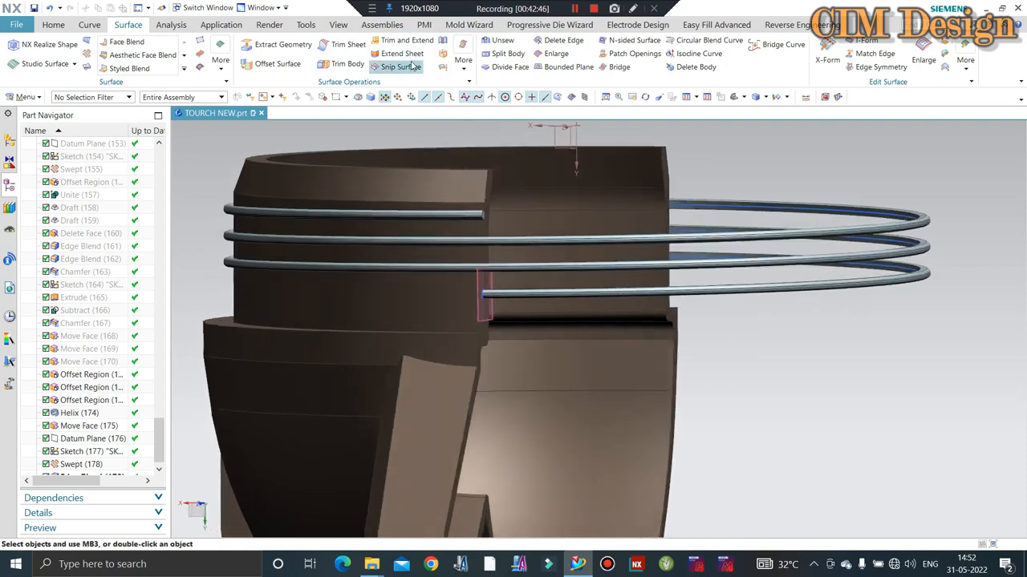
Step: Split the torch body with a new plane at 0 mm on the flat shoulder face below the threads
{"action": "left_click", "coordinate": [376, 305]}
{"action": "scroll", "coordinate": [244, 343], "scroll_direction": "up", "scroll_amount": 2}
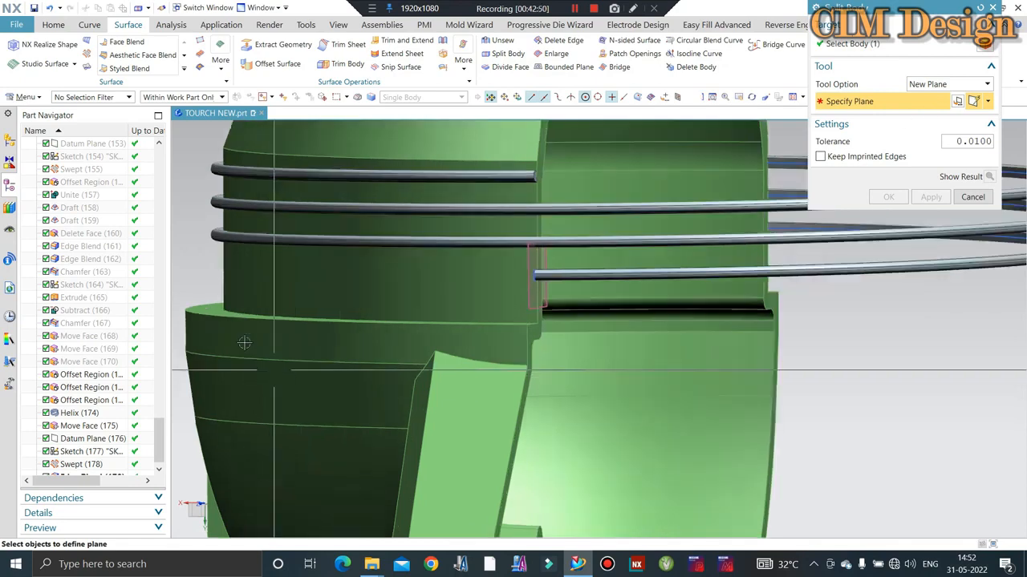
{"action": "scroll", "coordinate": [244, 343], "scroll_direction": "up", "scroll_amount": 1}
{"action": "left_click", "coordinate": [301, 318]}
{"action": "scroll", "coordinate": [418, 315], "scroll_direction": "down", "scroll_amount": 1}
{"action": "middle_click", "coordinate": [418, 315]}
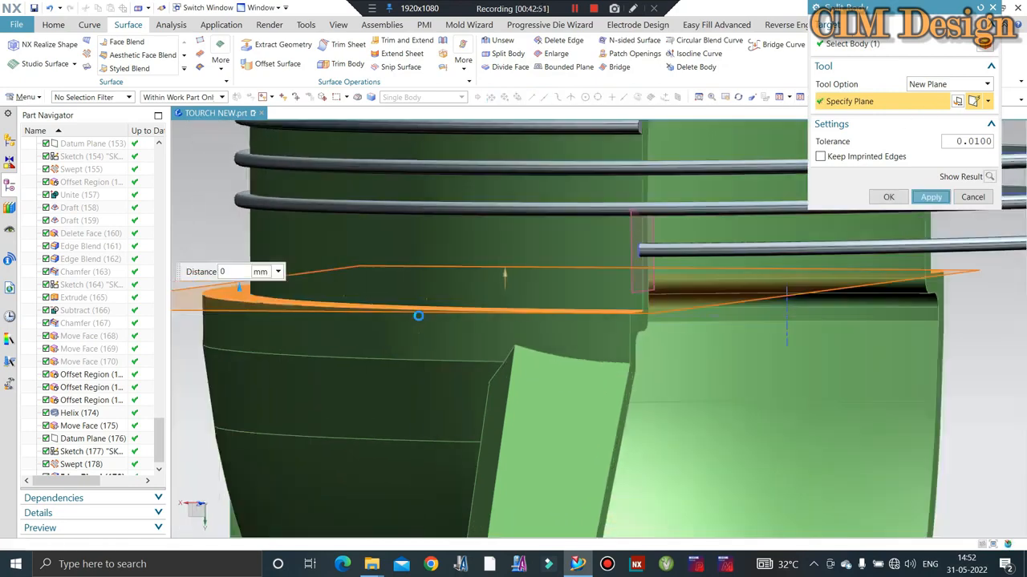
{"action": "key", "text": "Escape"}
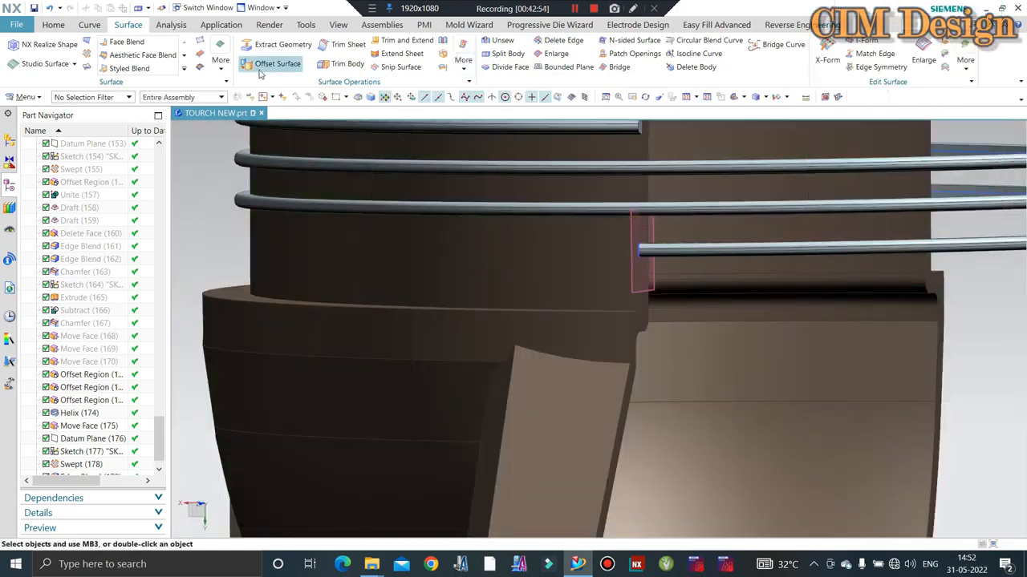
Step: Mirror the split-off half rim across the torch's flat open side to complete the ring
{"action": "left_click", "coordinate": [221, 60]}
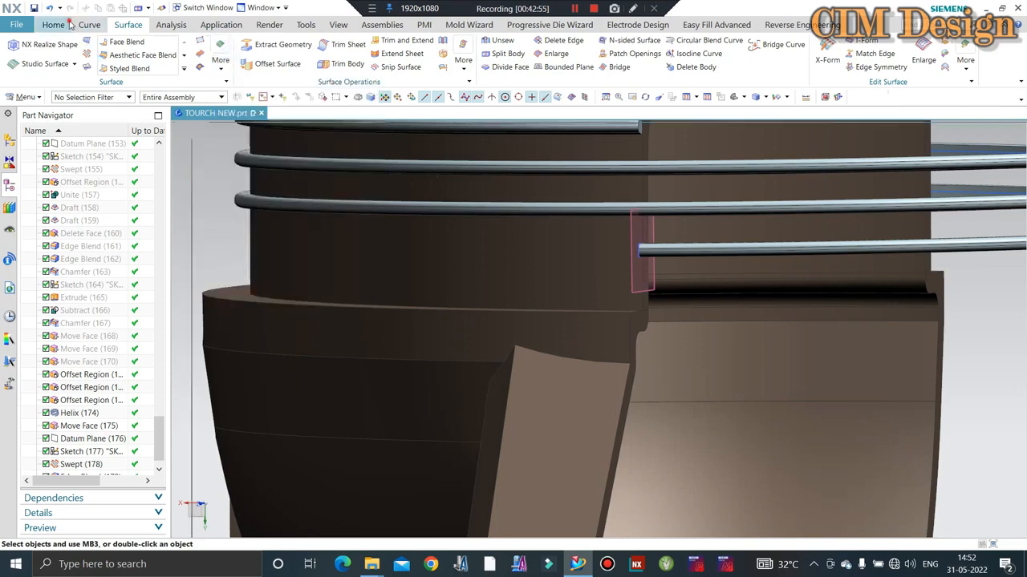
{"action": "left_click", "coordinate": [62, 25]}
{"action": "left_click", "coordinate": [351, 62]}
{"action": "left_click", "coordinate": [554, 254]}
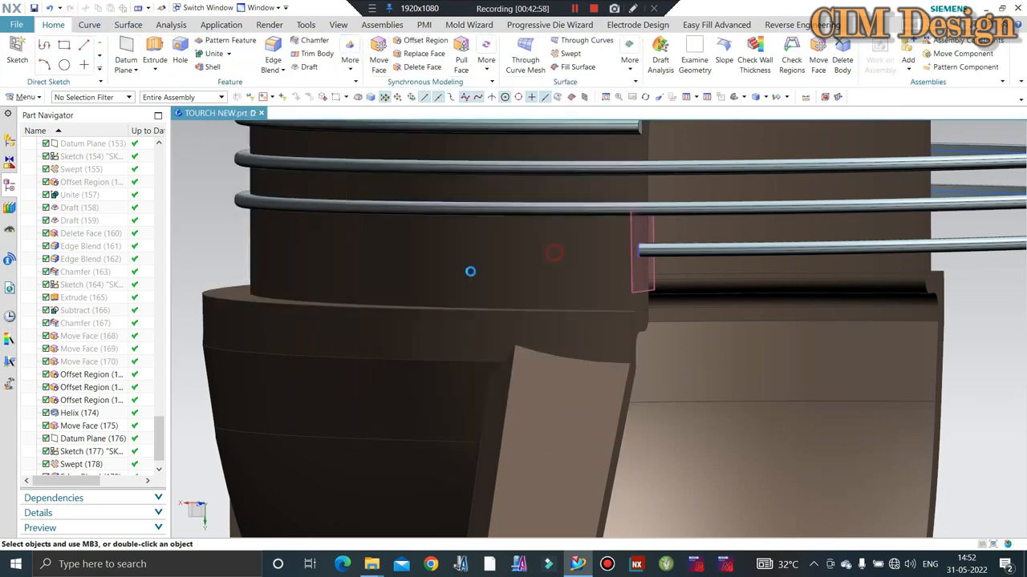
{"action": "left_click", "coordinate": [358, 259]}
{"action": "scroll", "coordinate": [439, 260], "scroll_direction": "down", "scroll_amount": 1}
{"action": "middle_click", "coordinate": [550, 251]}
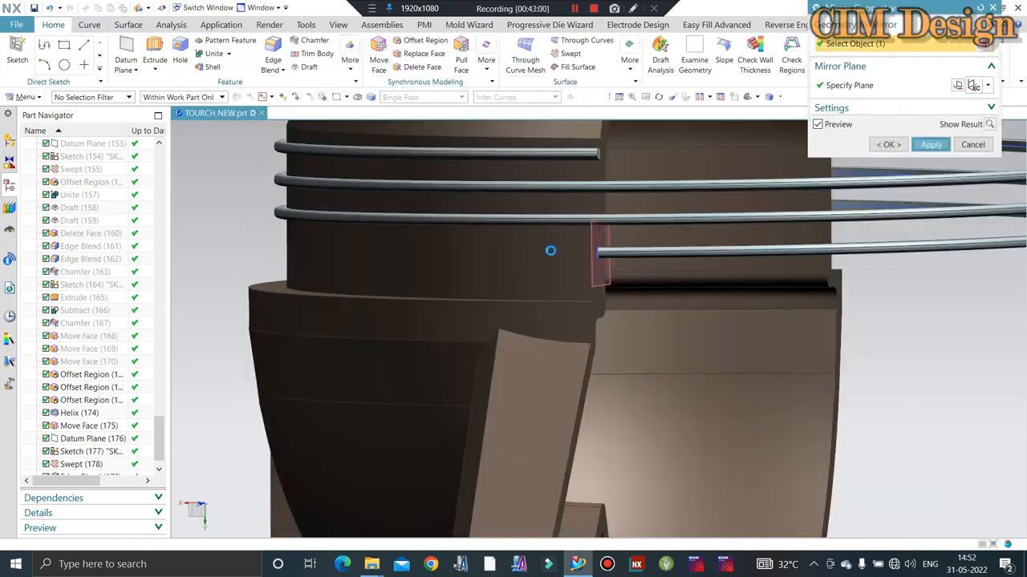
Step: Split the helical thread body with a new plane offset 10 mm from the YZ plane
{"action": "scroll", "coordinate": [470, 246], "scroll_direction": "down", "scroll_amount": 3}
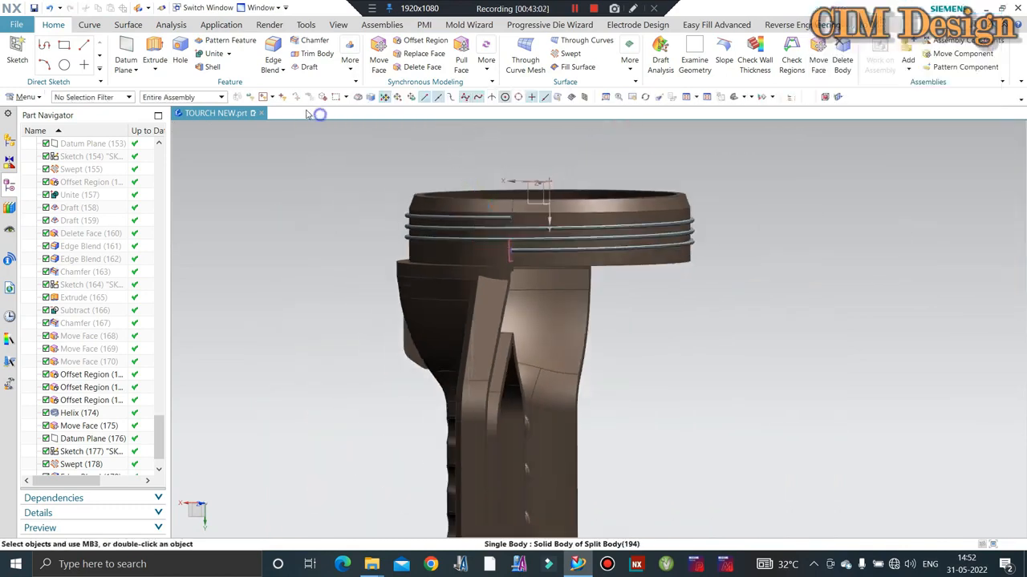
{"action": "scroll", "coordinate": [561, 241], "scroll_direction": "up", "scroll_amount": 4}
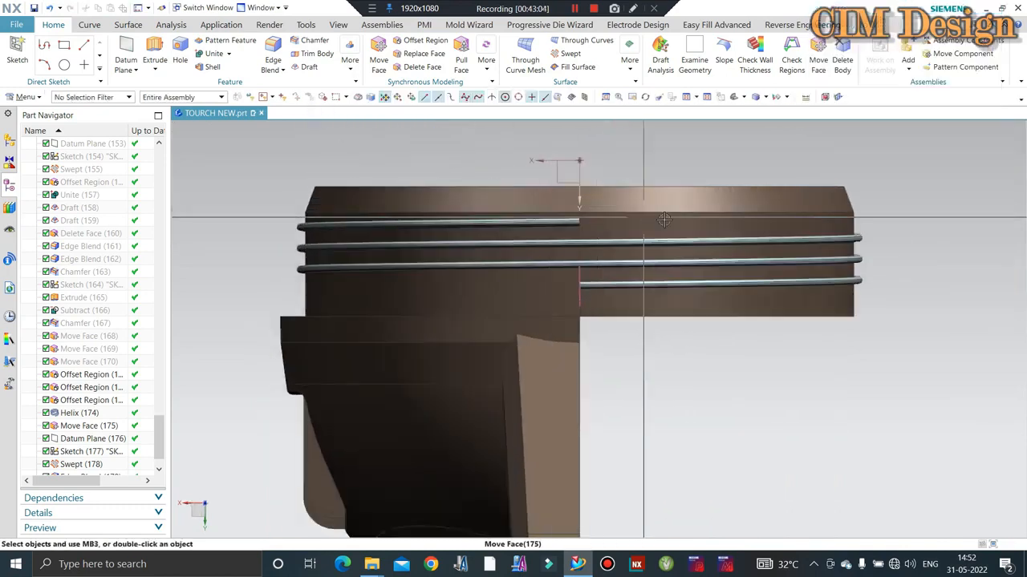
{"action": "scroll", "coordinate": [581, 253], "scroll_direction": "up", "scroll_amount": 1}
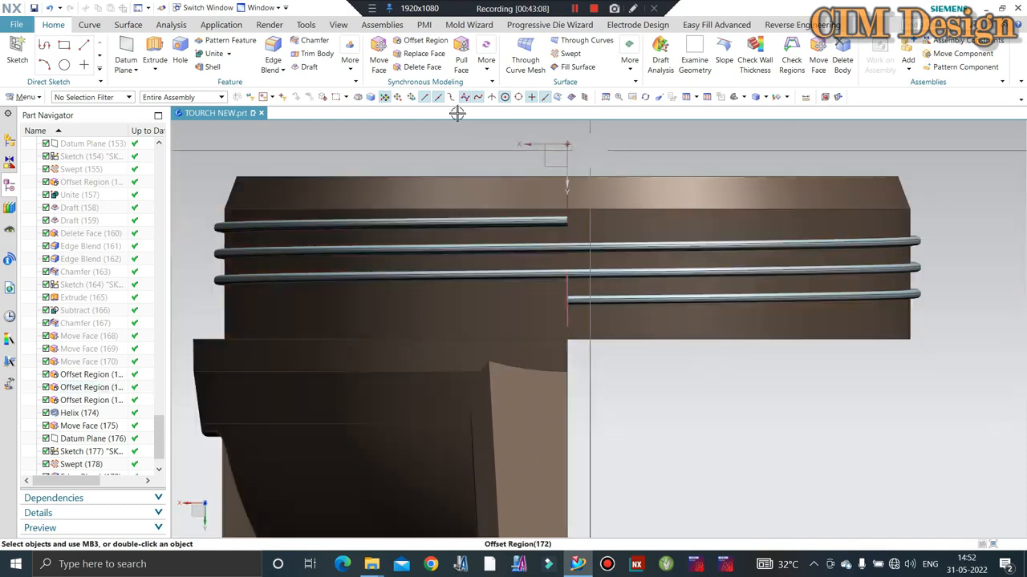
{"action": "left_click", "coordinate": [127, 25]}
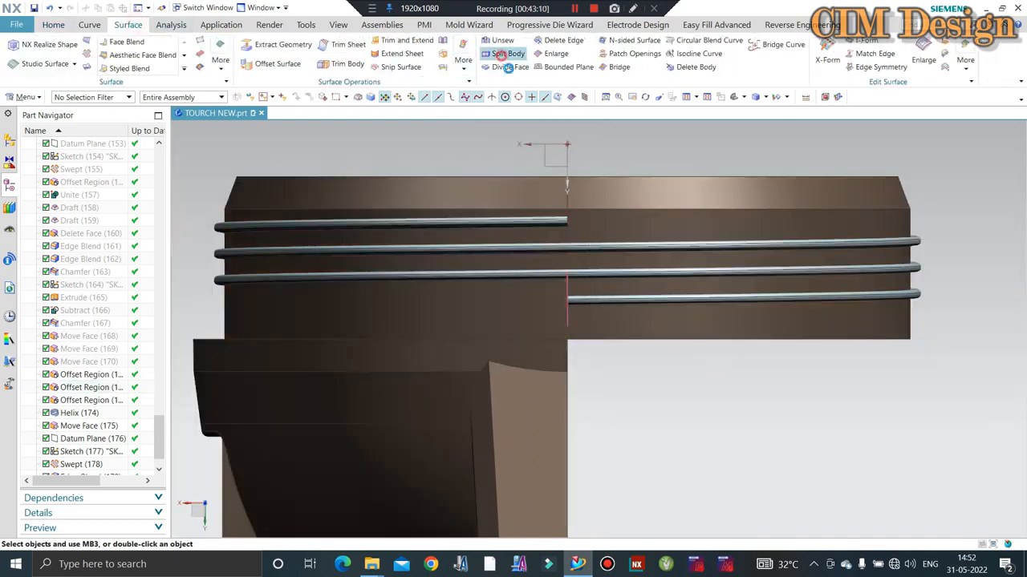
{"action": "left_click", "coordinate": [504, 53]}
{"action": "left_click", "coordinate": [554, 224]}
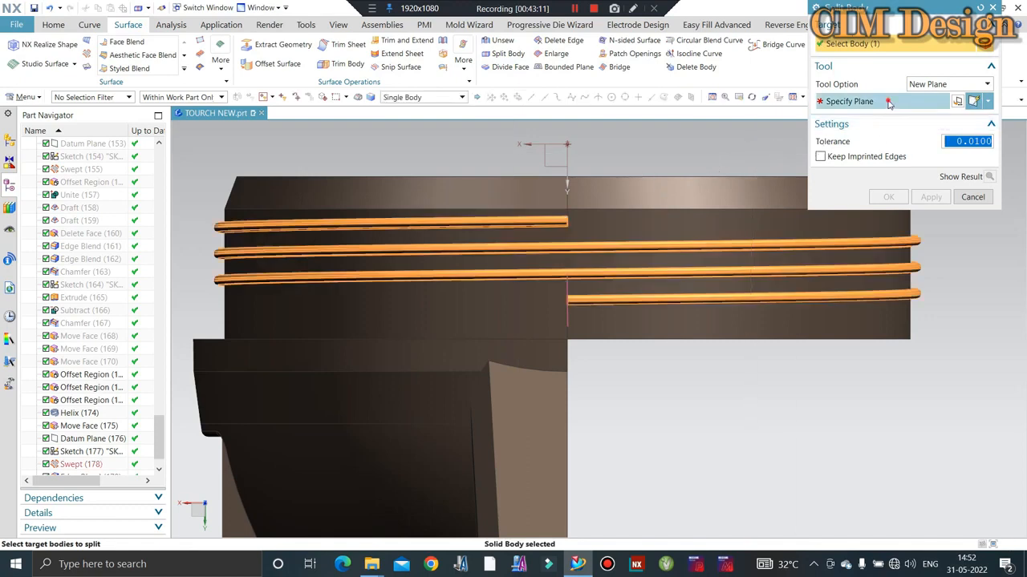
{"action": "left_click", "coordinate": [888, 103]}
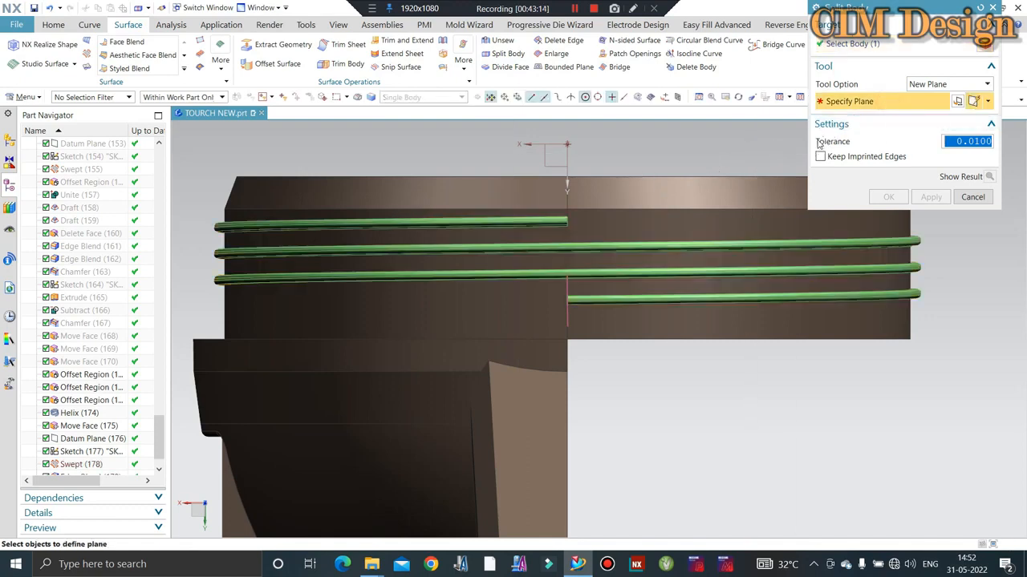
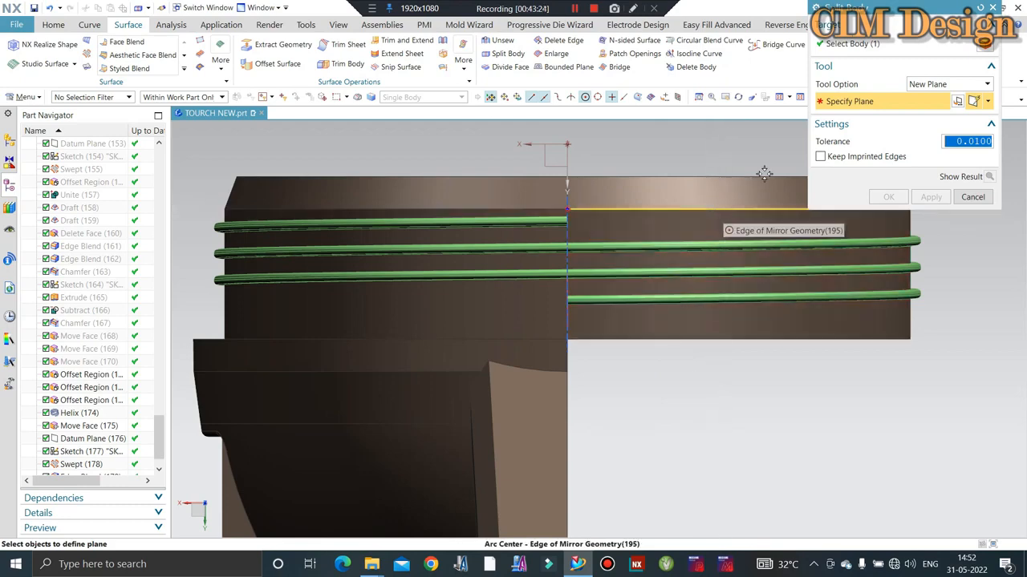
{"action": "scroll", "coordinate": [574, 243], "scroll_direction": "down", "scroll_amount": 1}
{"action": "scroll", "coordinate": [834, 240], "scroll_direction": "up", "scroll_amount": 5}
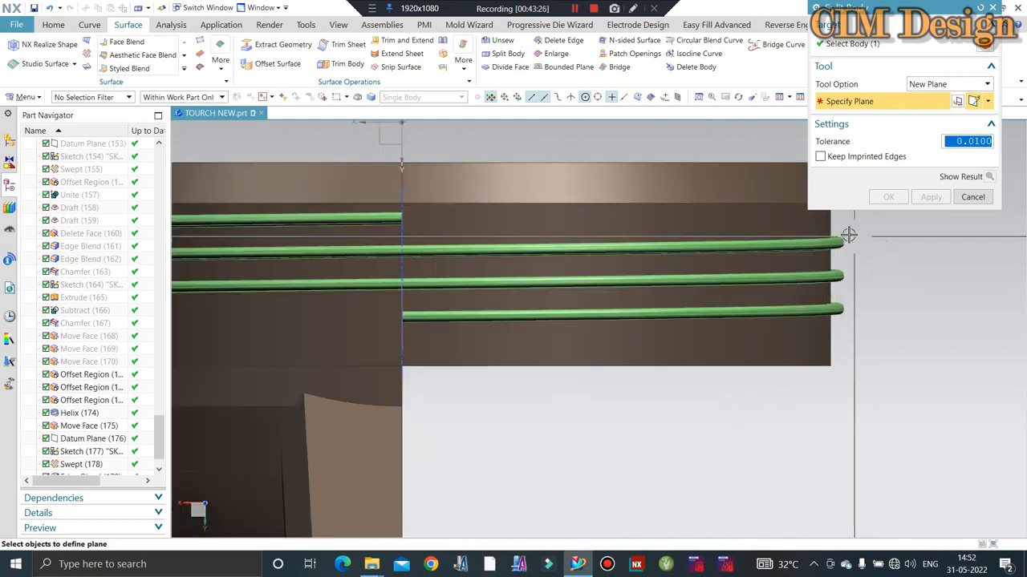
{"action": "scroll", "coordinate": [832, 242], "scroll_direction": "down", "scroll_amount": 5}
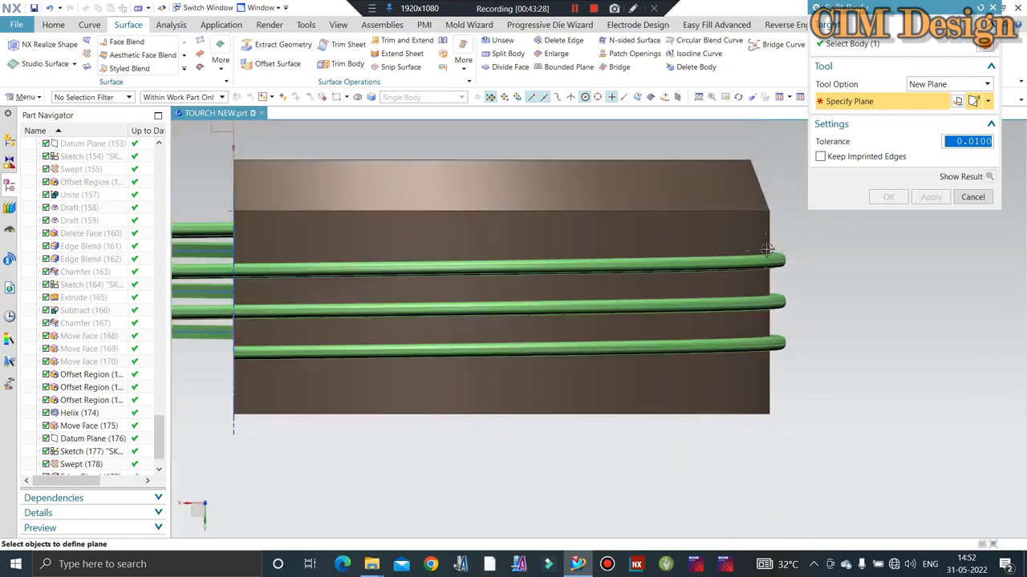
{"action": "scroll", "coordinate": [672, 159], "scroll_direction": "down", "scroll_amount": 2}
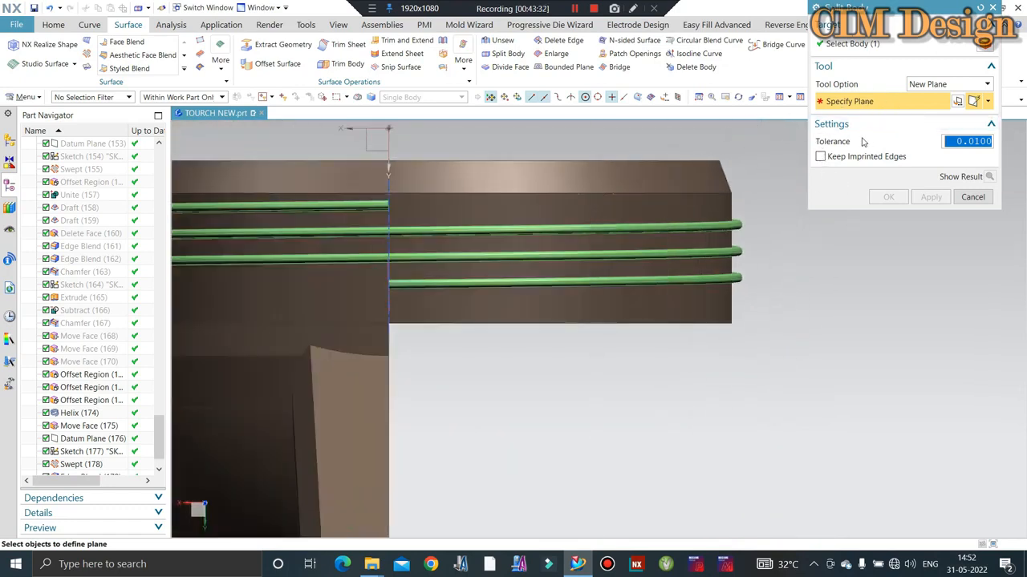
{"action": "middle_click_drag", "start_coordinate": [600, 191], "coordinate": [497, 172]}
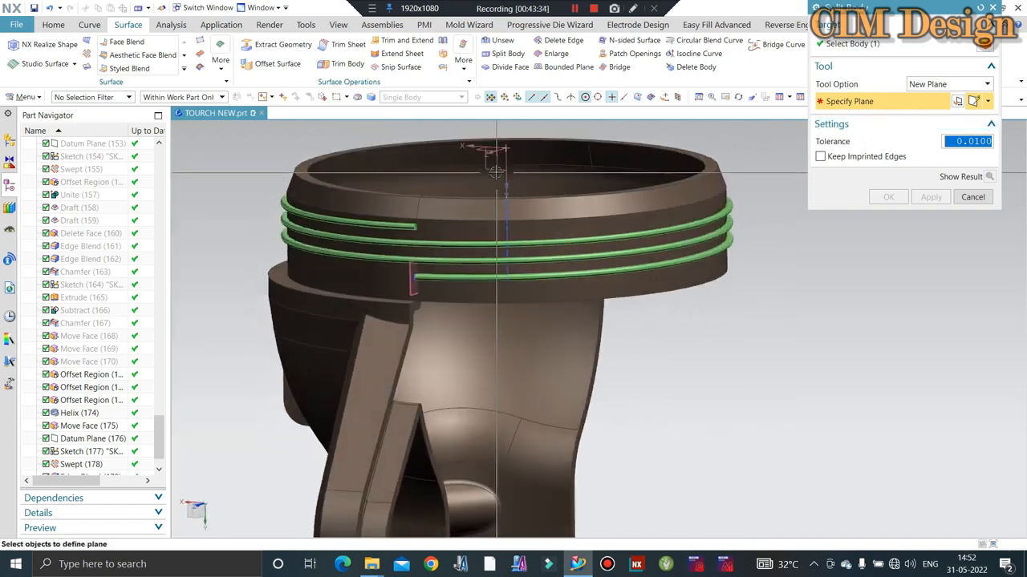
{"action": "left_click", "coordinate": [497, 170]}
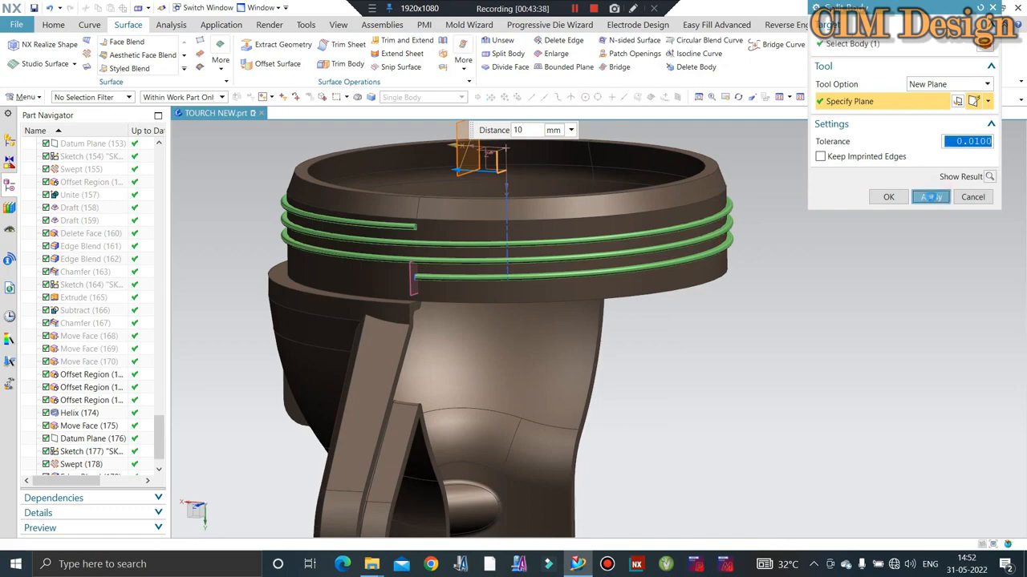
{"action": "left_click", "coordinate": [930, 197]}
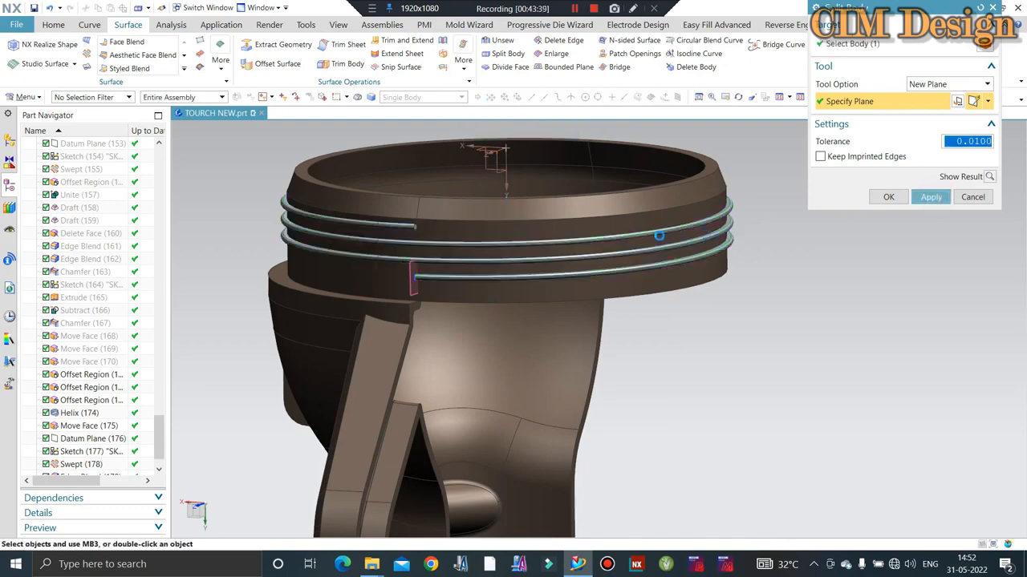
Step: Split the three thread bodies on the mirrored rim side with a new plane offset -10 mm from the YZ plane
{"action": "left_click", "coordinate": [498, 255]}
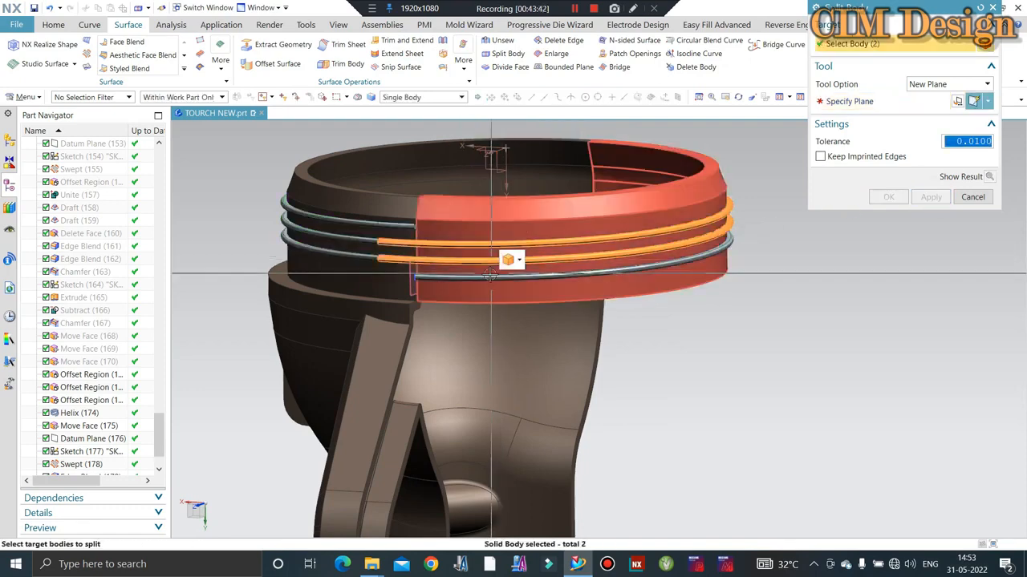
{"action": "left_click", "coordinate": [493, 276]}
{"action": "middle_click", "coordinate": [523, 185]}
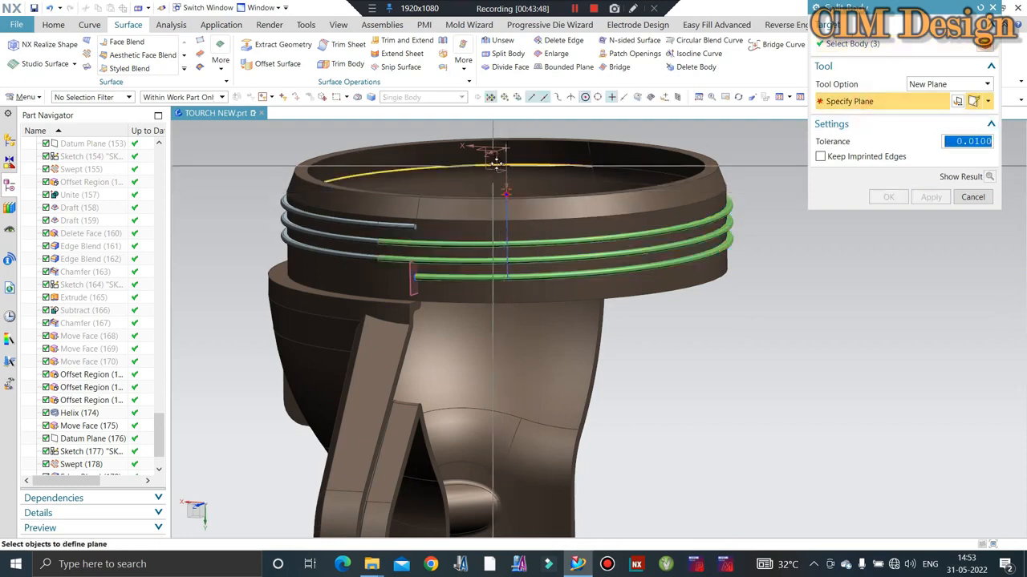
{"action": "type", "text": "-10"}
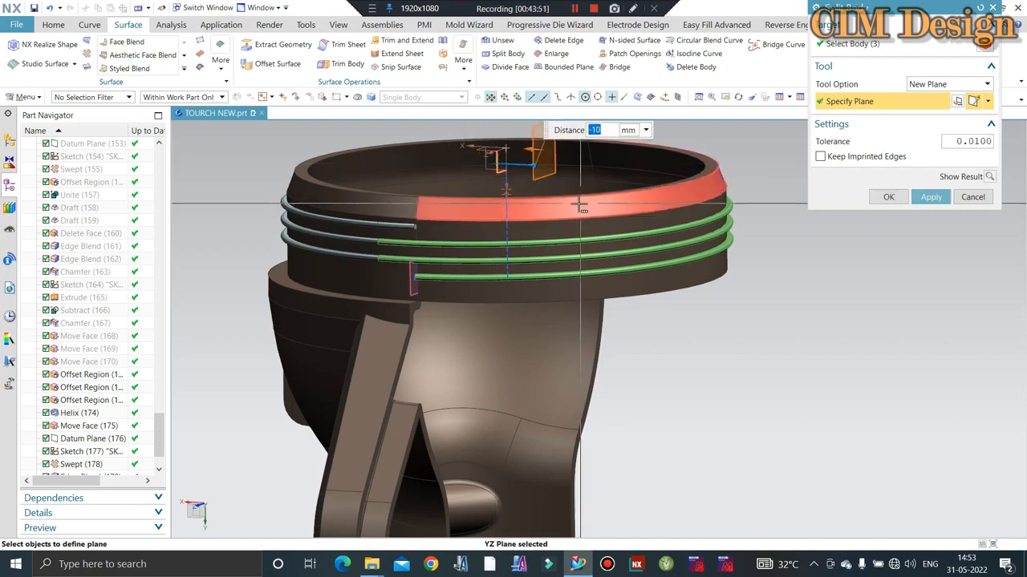
{"action": "key", "text": "Return"}
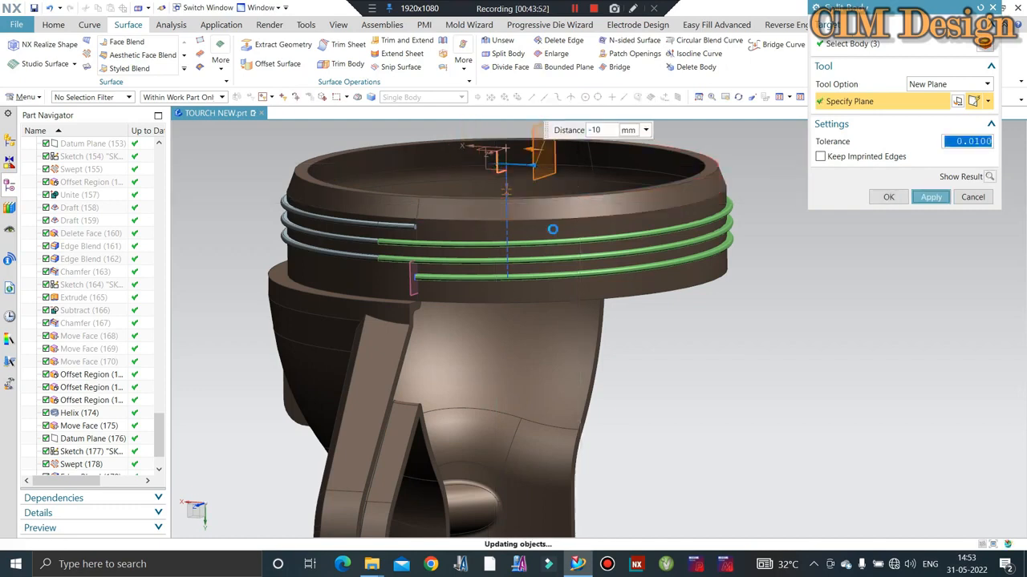
{"action": "middle_click", "coordinate": [540, 231]}
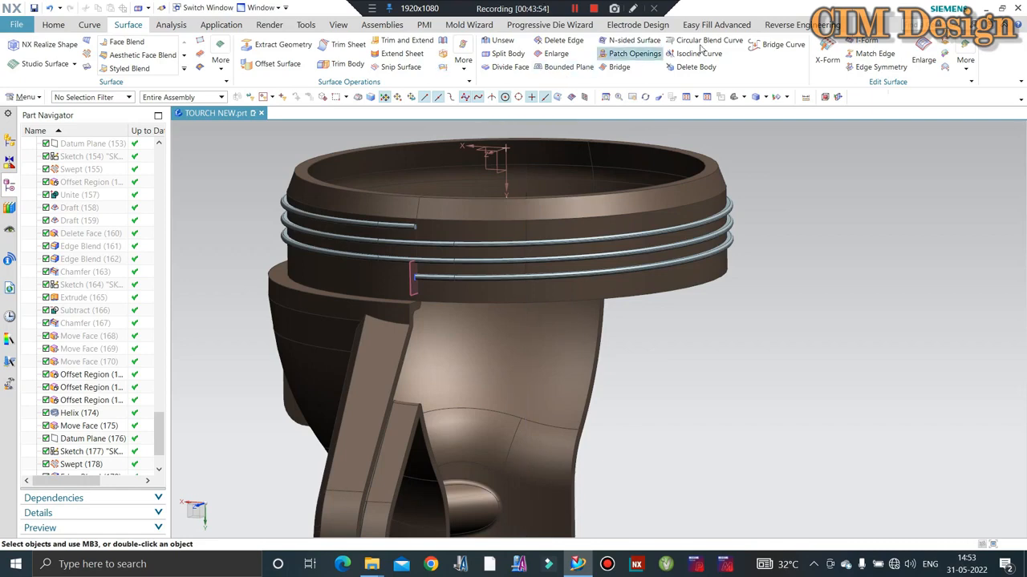
Step: Delete the short thread segments between the two split planes on both the front and back of the rim
{"action": "left_click", "coordinate": [679, 68]}
{"action": "scroll", "coordinate": [405, 238], "scroll_direction": "up", "scroll_amount": 5}
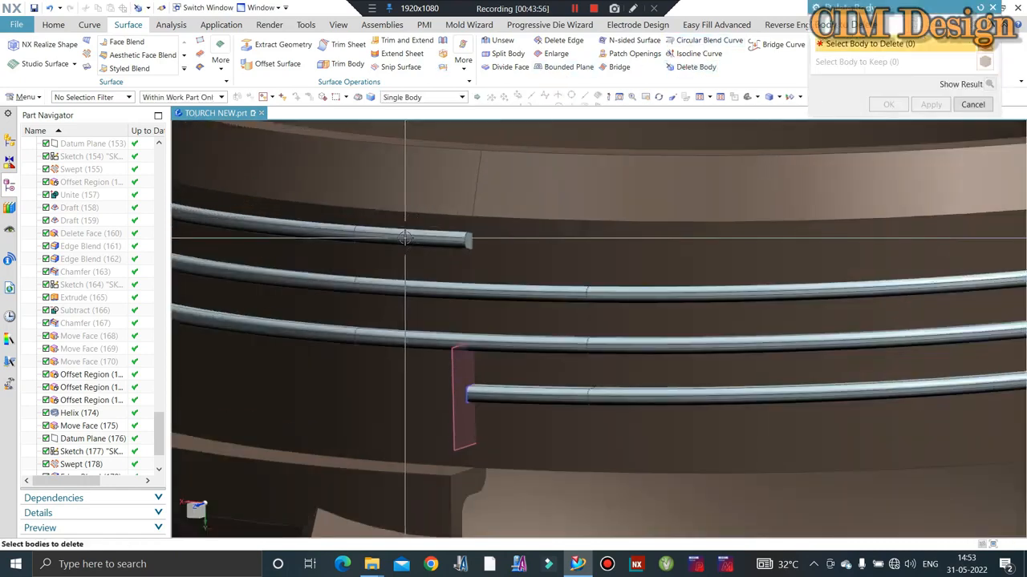
{"action": "left_click", "coordinate": [408, 243]}
{"action": "left_click", "coordinate": [440, 290]}
{"action": "left_click", "coordinate": [437, 341]}
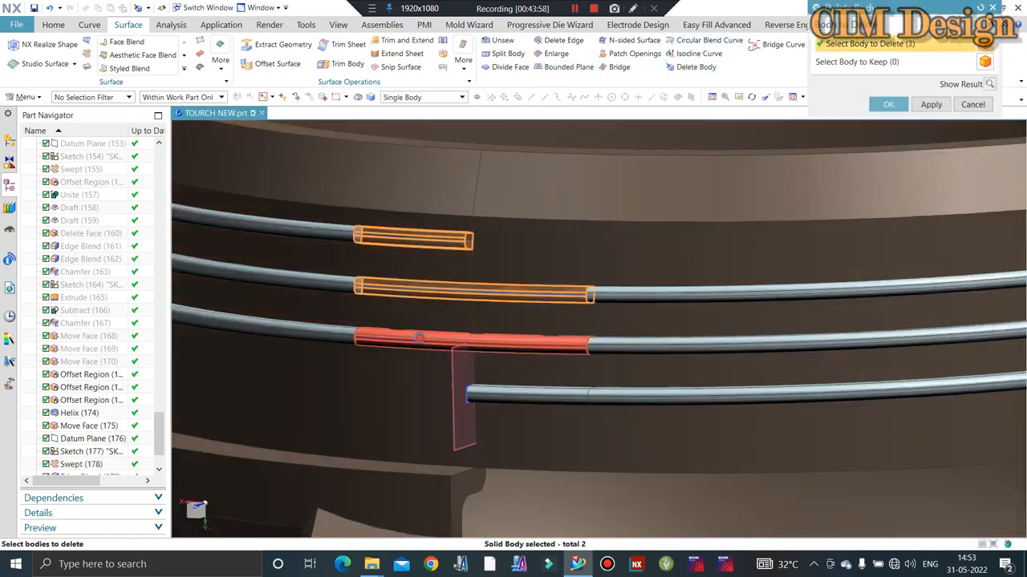
{"action": "left_click", "coordinate": [505, 393]}
{"action": "scroll", "coordinate": [506, 393], "scroll_direction": "down", "scroll_amount": 5}
{"action": "middle_click_drag", "start_coordinate": [506, 393], "coordinate": [440, 334]}
{"action": "scroll", "coordinate": [440, 334], "scroll_direction": "up", "scroll_amount": 5}
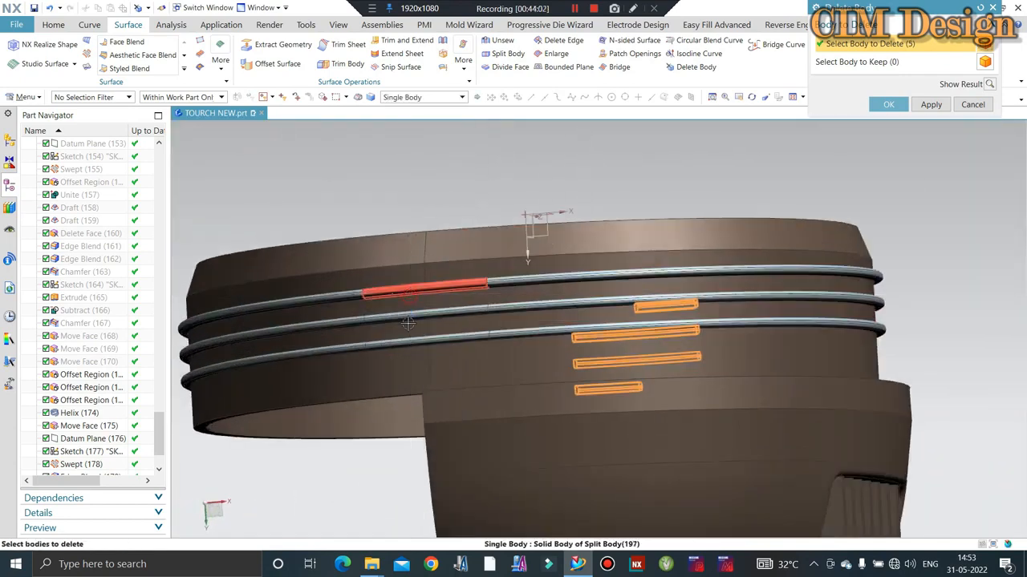
{"action": "left_click", "coordinate": [402, 318]}
{"action": "middle_click", "coordinate": [476, 289]}
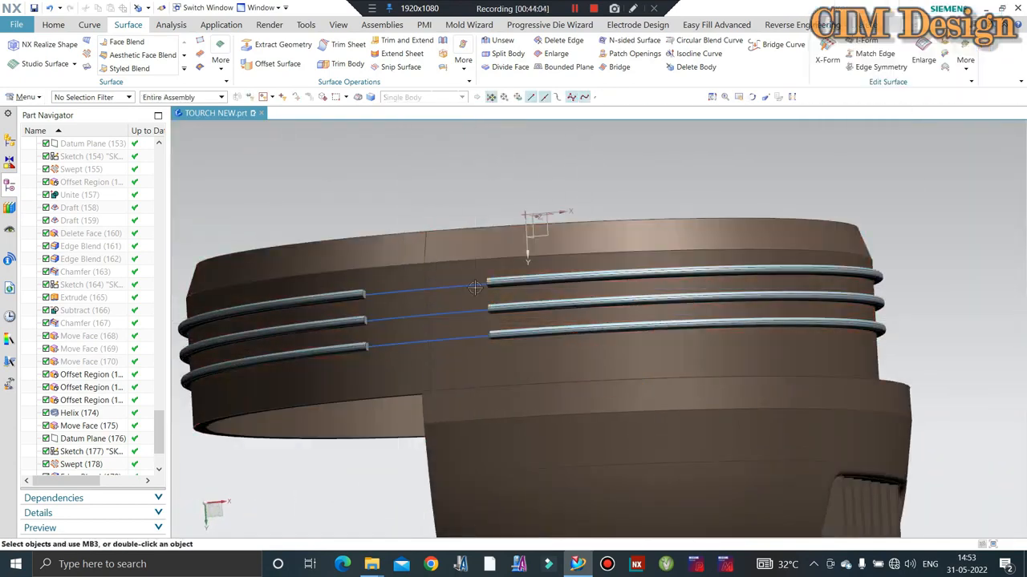
Step: Examine the gaps between the remaining thread segments and their height around the rim from both sides
{"action": "scroll", "coordinate": [484, 270], "scroll_direction": "down", "scroll_amount": 4}
{"action": "middle_click_drag", "start_coordinate": [483, 269], "coordinate": [495, 263]}
{"action": "key", "text": "F8"}
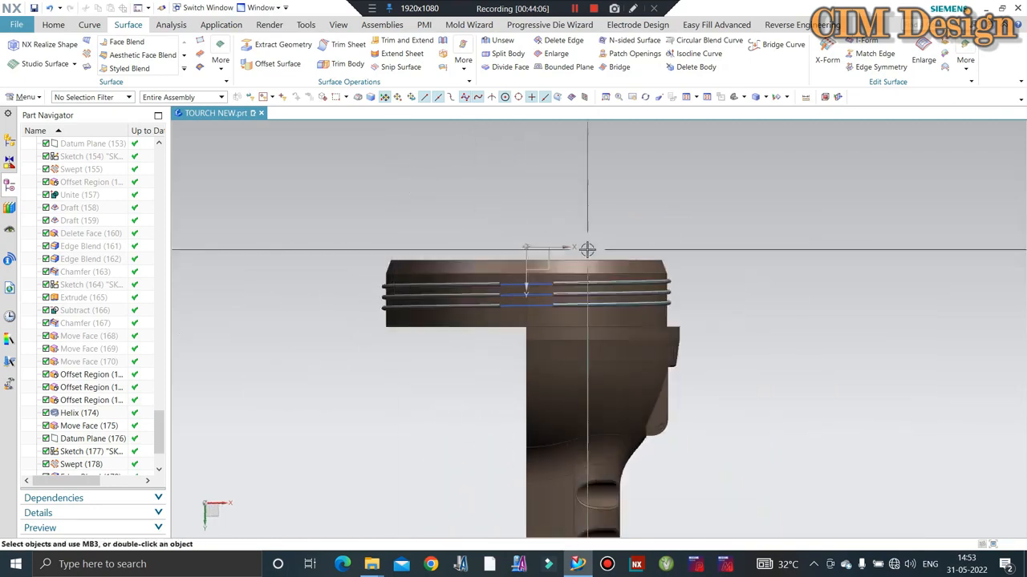
{"action": "scroll", "coordinate": [587, 249], "scroll_direction": "up", "scroll_amount": 3}
{"action": "middle_click_drag", "start_coordinate": [571, 257], "coordinate": [688, 211]}
{"action": "key", "text": "F8"}
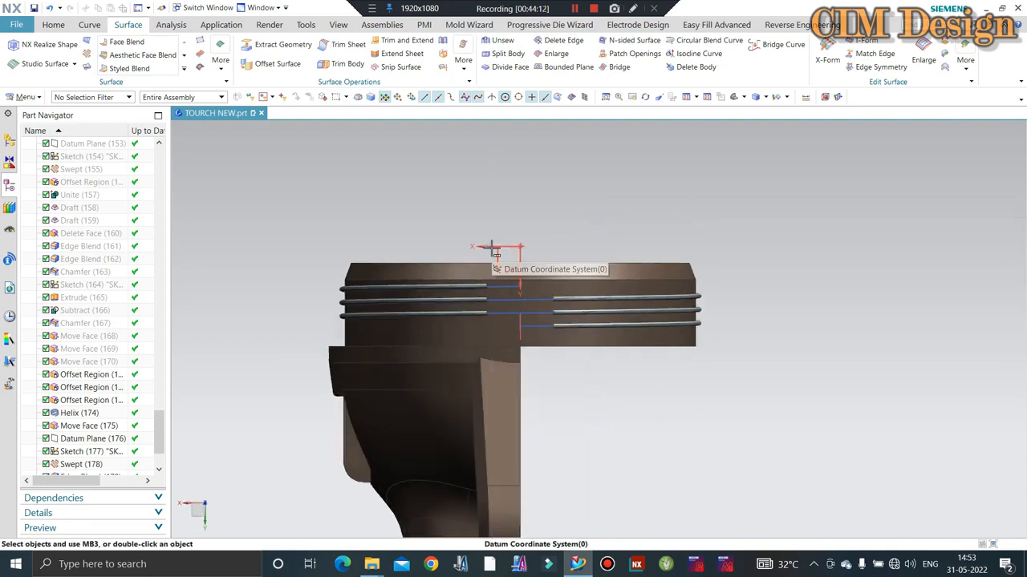
{"action": "scroll", "coordinate": [495, 250], "scroll_direction": "up", "scroll_amount": 5}
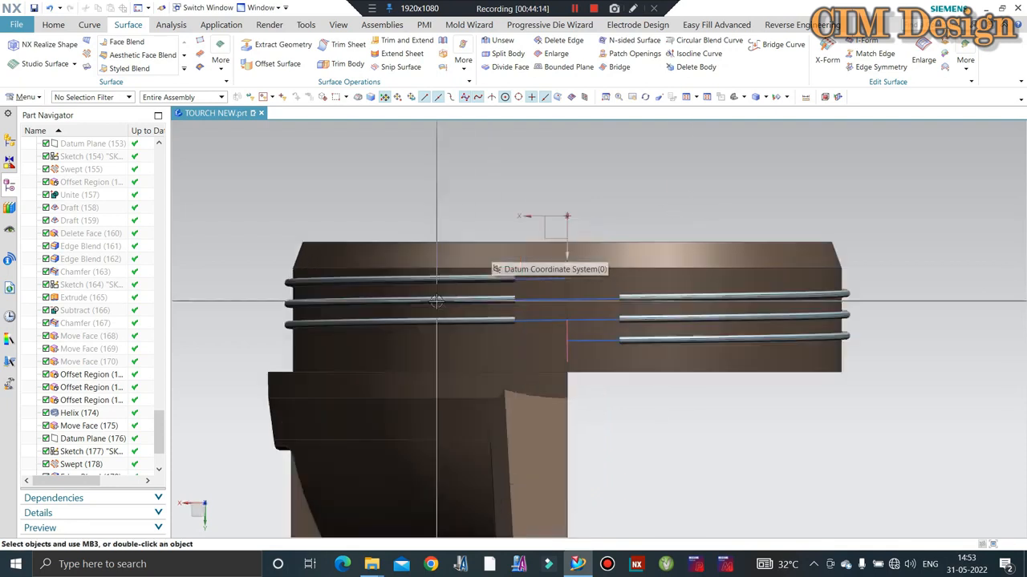
{"action": "scroll", "coordinate": [563, 301], "scroll_direction": "down", "scroll_amount": 3}
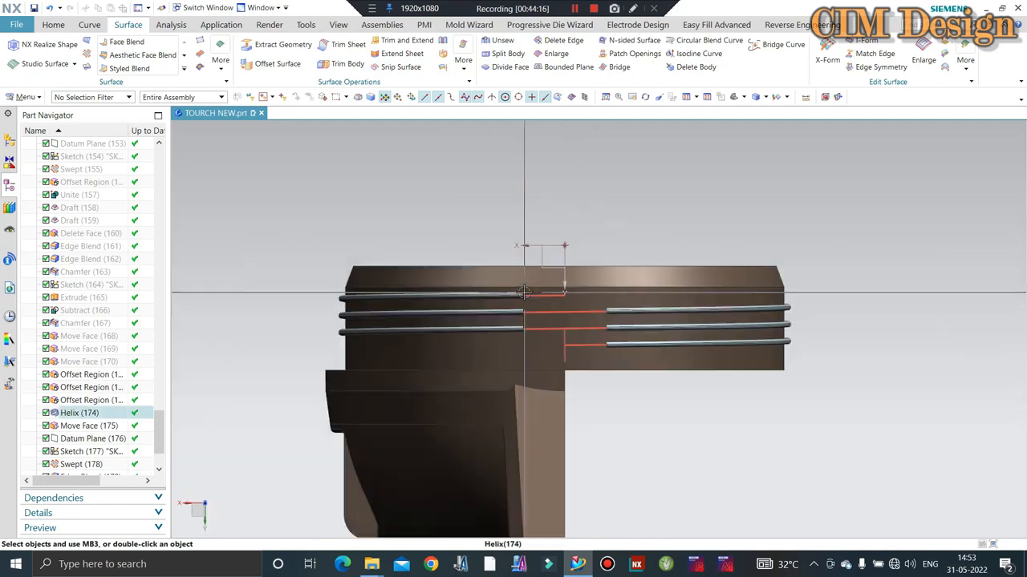
{"action": "middle_click_drag", "start_coordinate": [465, 296], "coordinate": [647, 297]}
{"action": "middle_click_drag", "start_coordinate": [617, 207], "coordinate": [567, 206]}
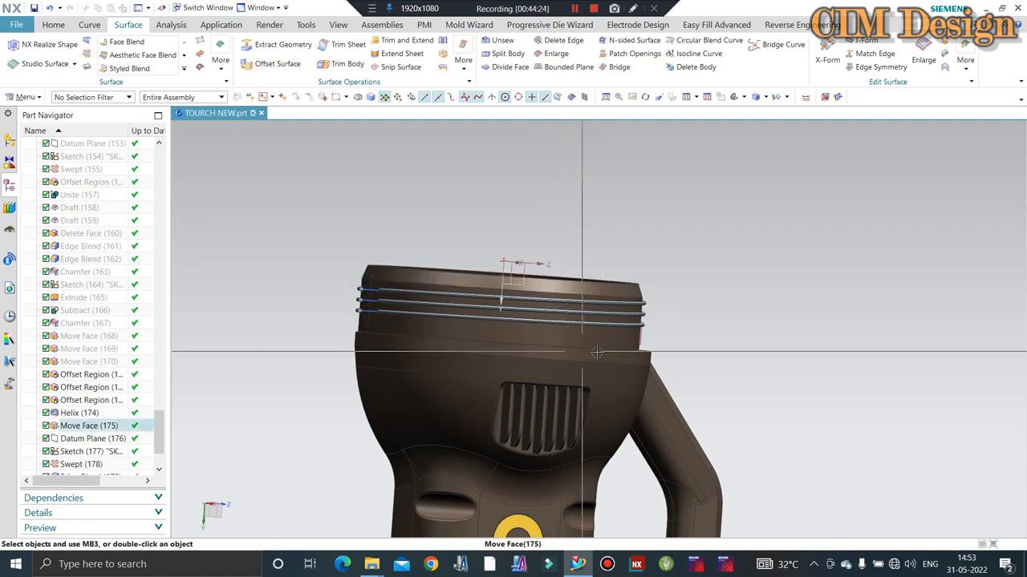
{"action": "scroll", "coordinate": [589, 346], "scroll_direction": "up", "scroll_amount": 2}
{"action": "scroll", "coordinate": [640, 207], "scroll_direction": "down", "scroll_amount": 2}
{"action": "middle_click_drag", "start_coordinate": [640, 207], "coordinate": [510, 169]}
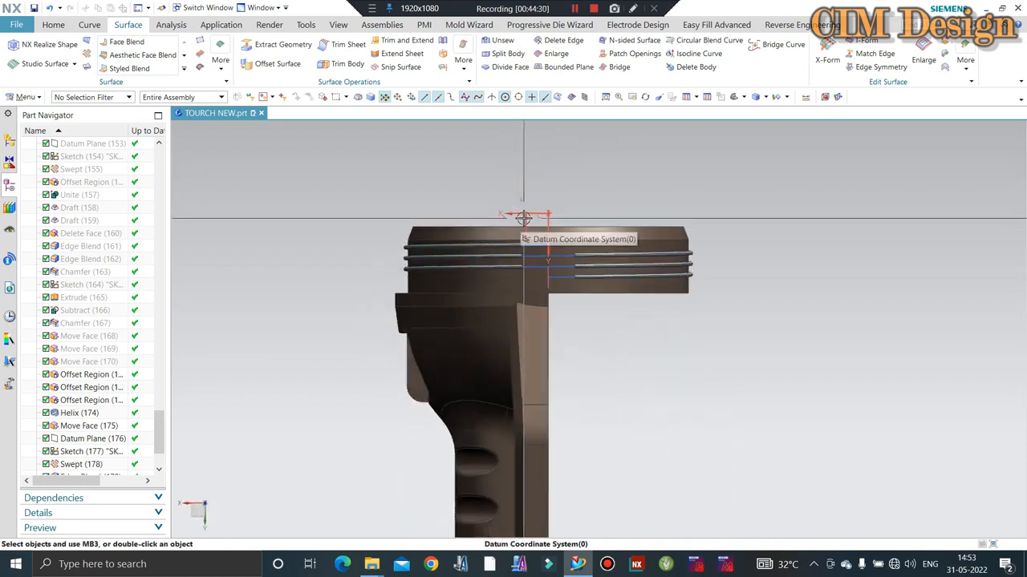
{"action": "scroll", "coordinate": [578, 227], "scroll_direction": "up", "scroll_amount": 2}
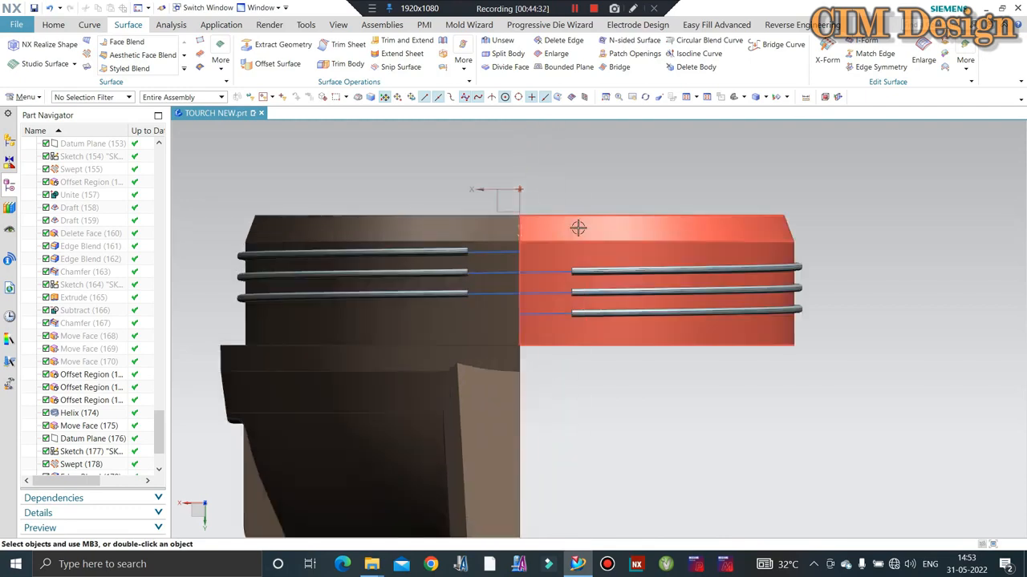
{"action": "scroll", "coordinate": [554, 237], "scroll_direction": "down", "scroll_amount": 2}
{"action": "scroll", "coordinate": [517, 250], "scroll_direction": "up", "scroll_amount": 2}
{"action": "middle_click_drag", "start_coordinate": [517, 250], "coordinate": [530, 178]}
{"action": "key", "text": "F8"}
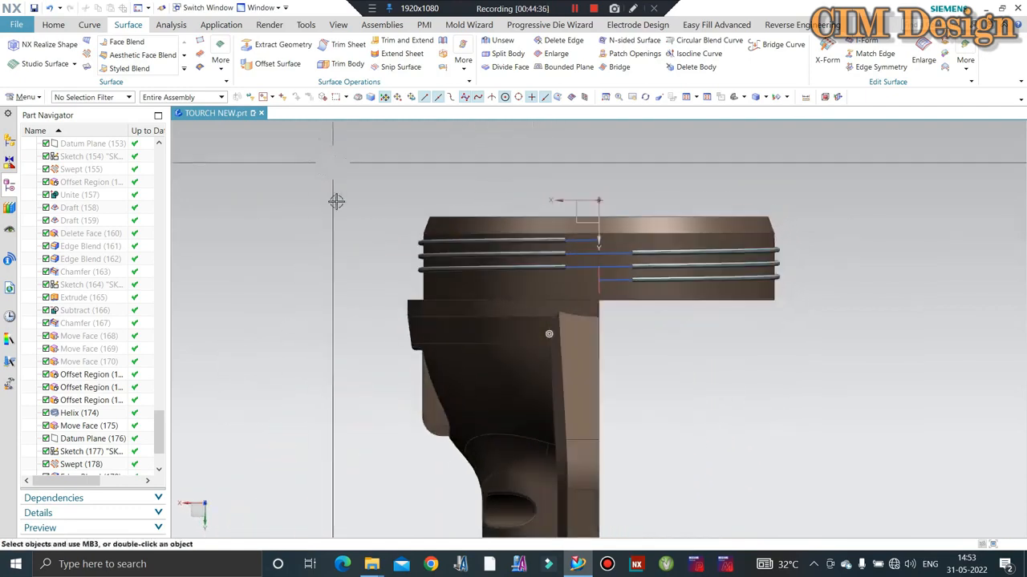
Step: Set the thread helix to 4 turns and rebuild the features that depend on it
{"action": "scroll", "coordinate": [75, 449], "scroll_direction": "down", "scroll_amount": 2}
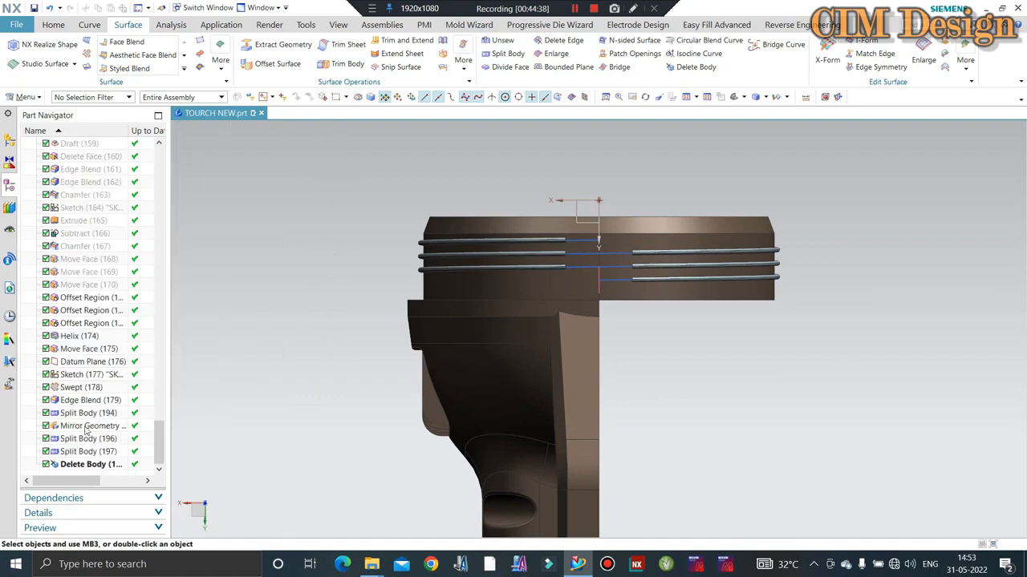
{"action": "double_click", "coordinate": [80, 335]}
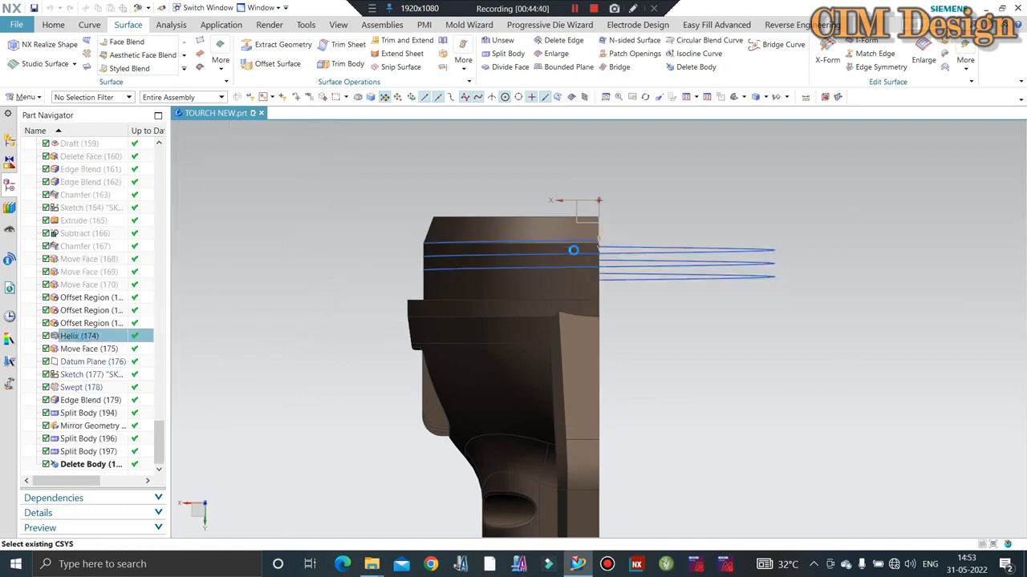
{"action": "scroll", "coordinate": [599, 246], "scroll_direction": "up", "scroll_amount": 3}
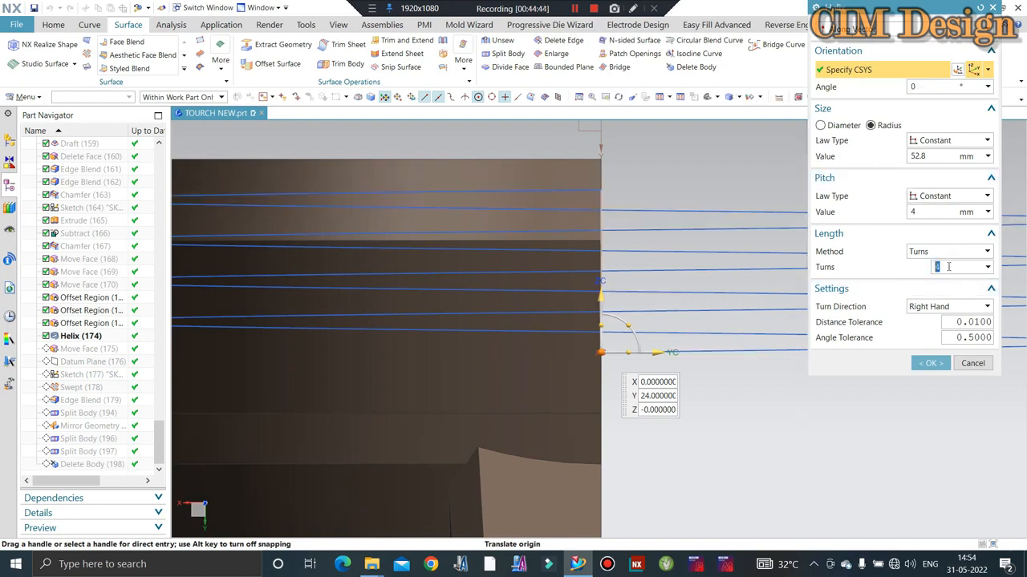
{"action": "middle_click", "coordinate": [647, 312]}
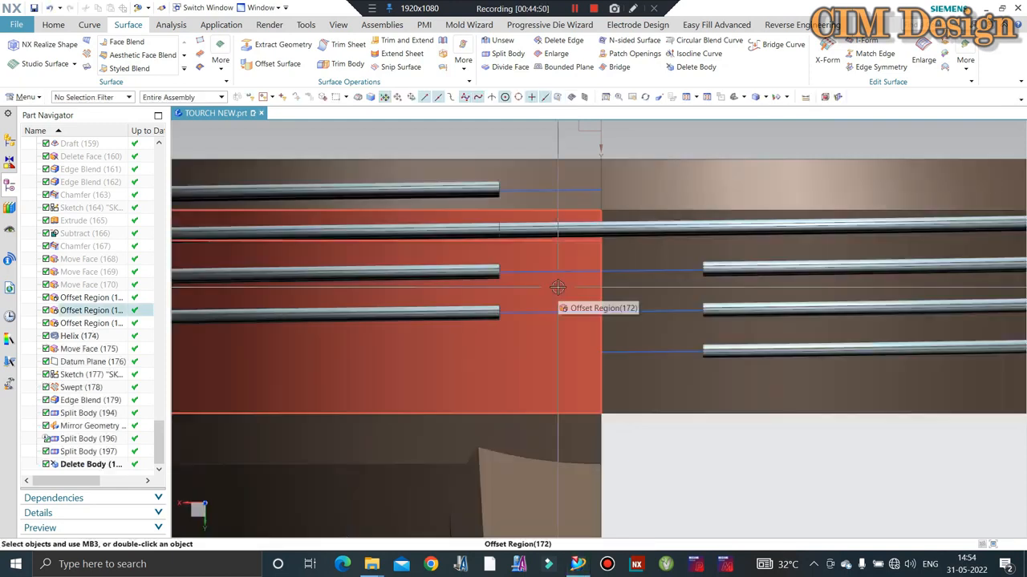
Step: Split the top thread body that still runs across the rim's gap with a new plane
{"action": "scroll", "coordinate": [567, 276], "scroll_direction": "down", "scroll_amount": 5}
{"action": "middle_click_drag", "start_coordinate": [567, 265], "coordinate": [502, 261]}
{"action": "scroll", "coordinate": [571, 248], "scroll_direction": "up", "scroll_amount": 5}
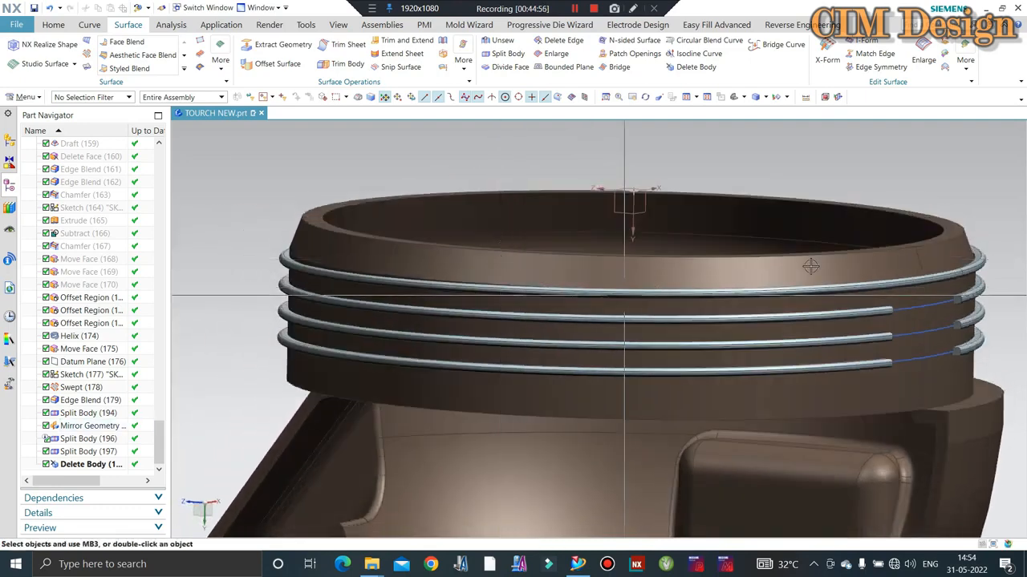
{"action": "scroll", "coordinate": [1002, 261], "scroll_direction": "up", "scroll_amount": 3}
{"action": "scroll", "coordinate": [785, 316], "scroll_direction": "down", "scroll_amount": 4}
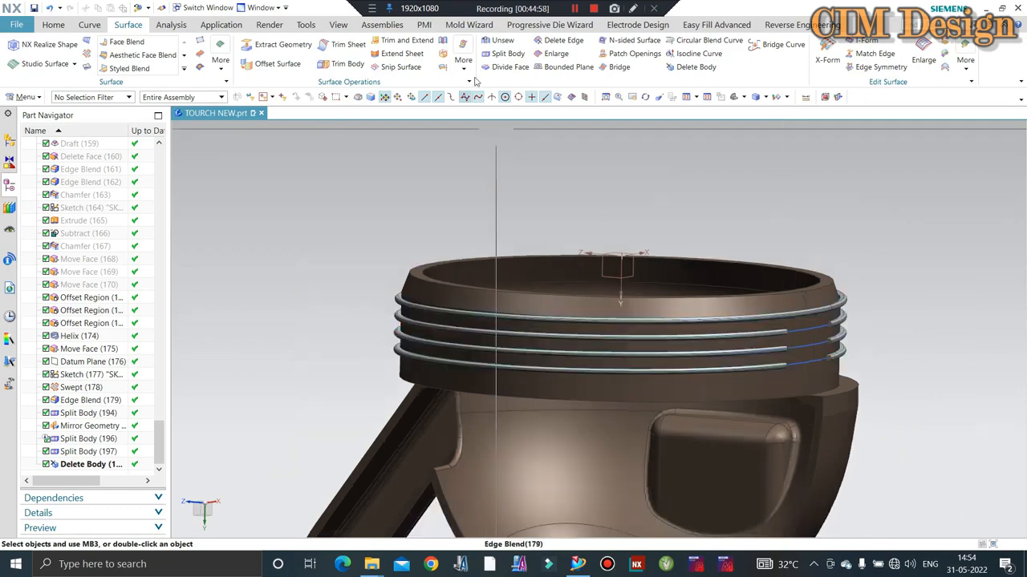
{"action": "scroll", "coordinate": [474, 255], "scroll_direction": "up", "scroll_amount": 3}
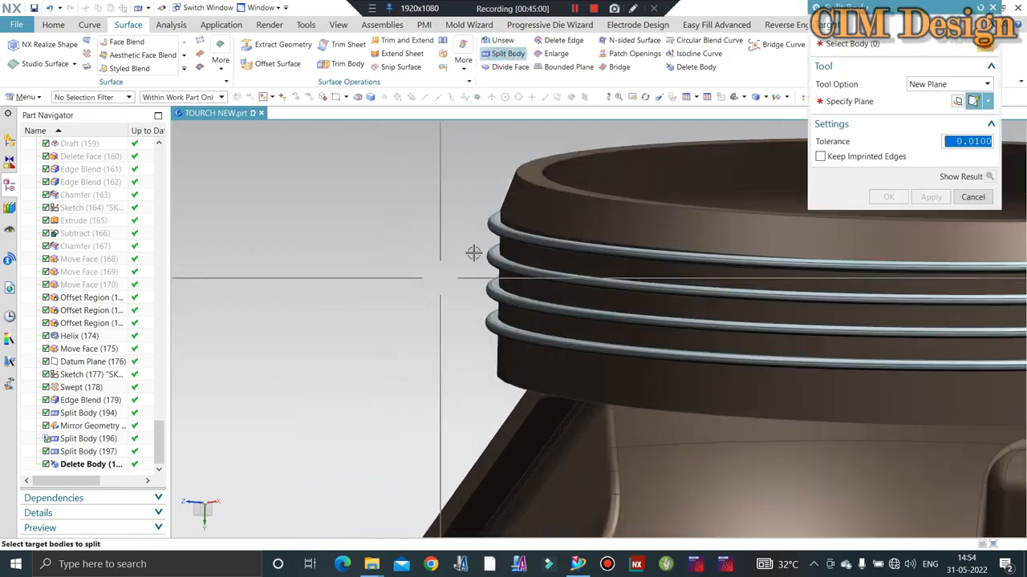
{"action": "left_click", "coordinate": [478, 231]}
{"action": "scroll", "coordinate": [412, 234], "scroll_direction": "down", "scroll_amount": 3}
{"action": "middle_click_drag", "start_coordinate": [433, 240], "coordinate": [651, 327]}
{"action": "left_click", "coordinate": [846, 102]}
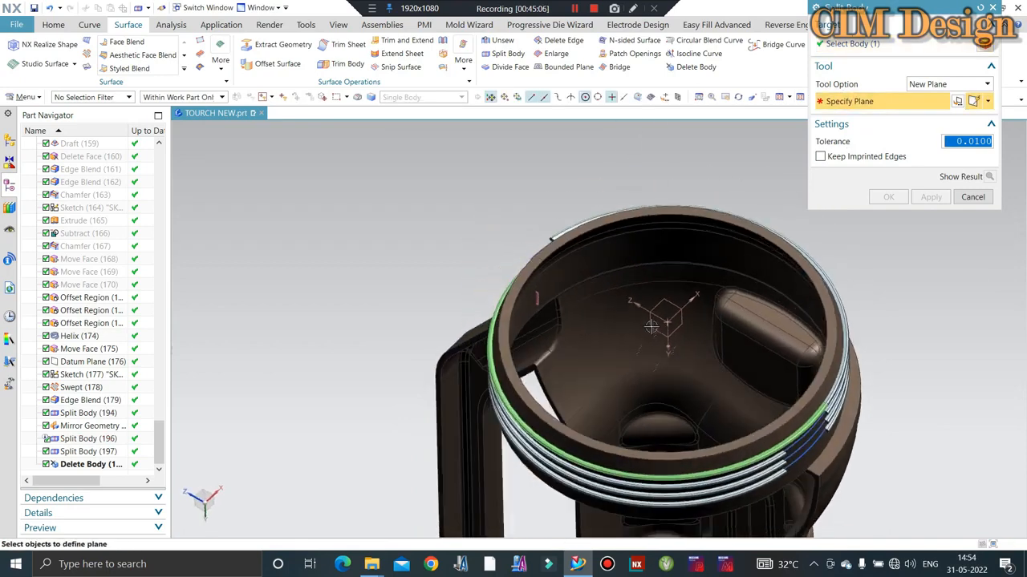
{"action": "middle_click", "coordinate": [697, 307]}
{"action": "scroll", "coordinate": [683, 331], "scroll_direction": "down", "scroll_amount": 1}
{"action": "middle_click_drag", "start_coordinate": [644, 332], "coordinate": [689, 291]}
{"action": "scroll", "coordinate": [689, 290], "scroll_direction": "up", "scroll_amount": 3}
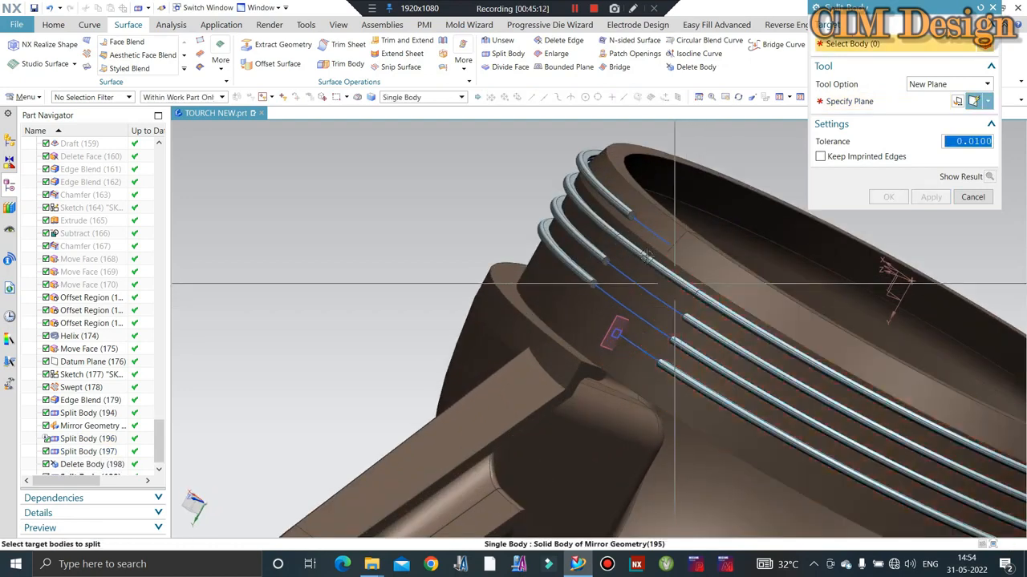
Step: Delete the short thread segment inside the gap and the topmost half-turn on the original rim side
{"action": "key", "text": "Escape"}
{"action": "left_click", "coordinate": [692, 66]}
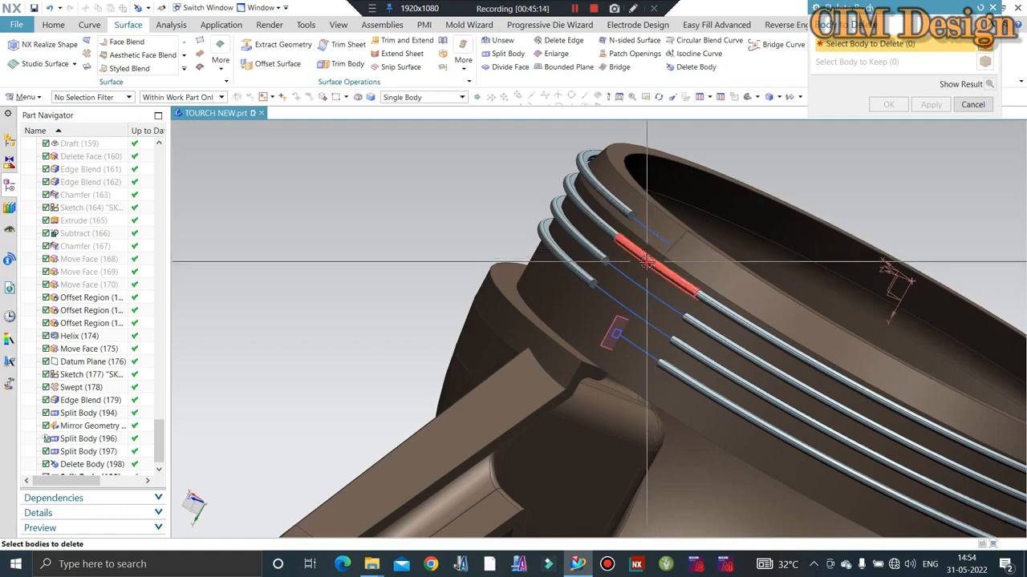
{"action": "scroll", "coordinate": [479, 230], "scroll_direction": "down", "scroll_amount": 2}
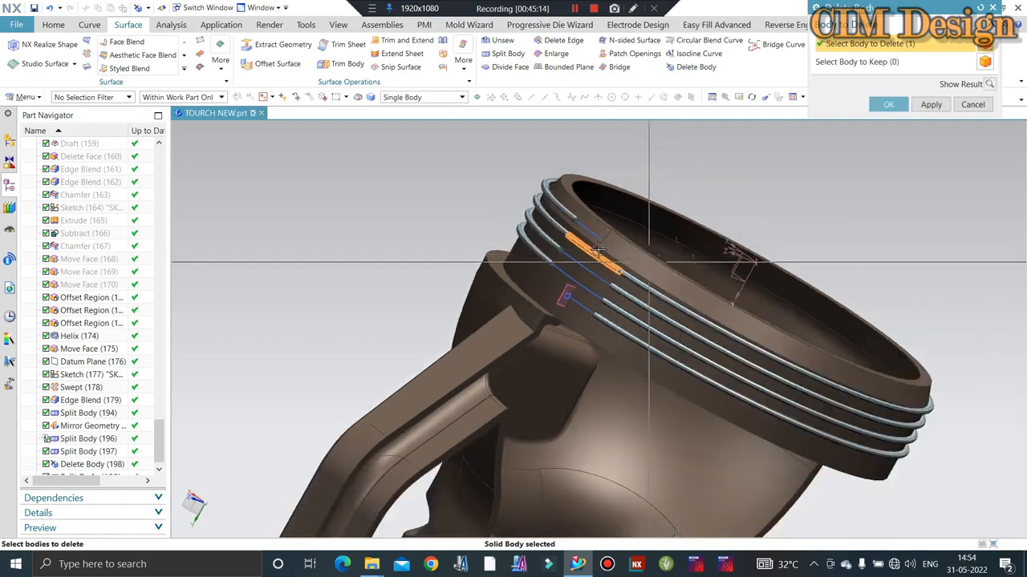
{"action": "left_click", "coordinate": [564, 210]}
{"action": "middle_click_drag", "start_coordinate": [564, 210], "coordinate": [550, 234]}
{"action": "scroll", "coordinate": [401, 313], "scroll_direction": "up", "scroll_amount": 2}
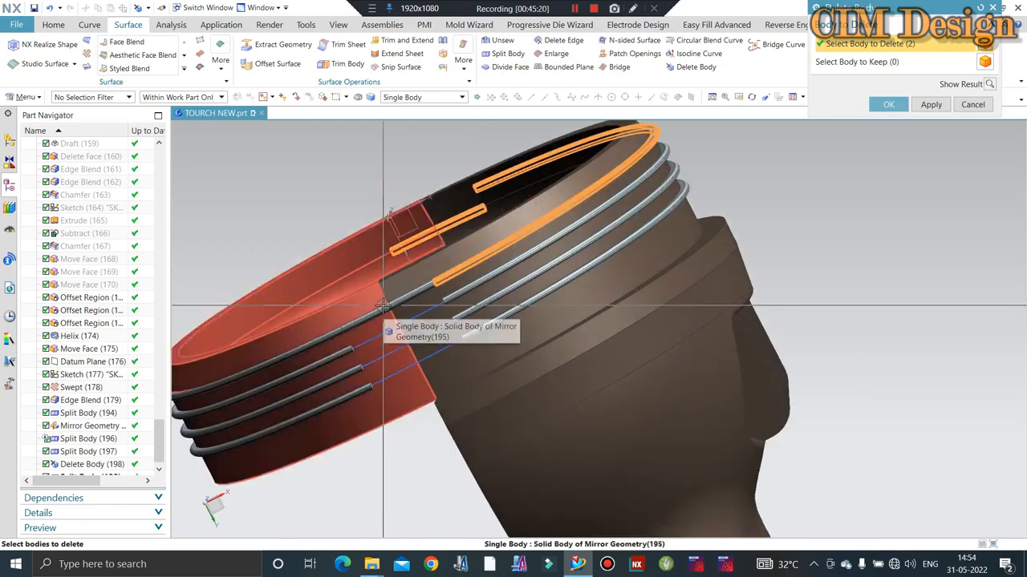
{"action": "middle_click", "coordinate": [387, 319]}
{"action": "scroll", "coordinate": [440, 309], "scroll_direction": "down", "scroll_amount": 4}
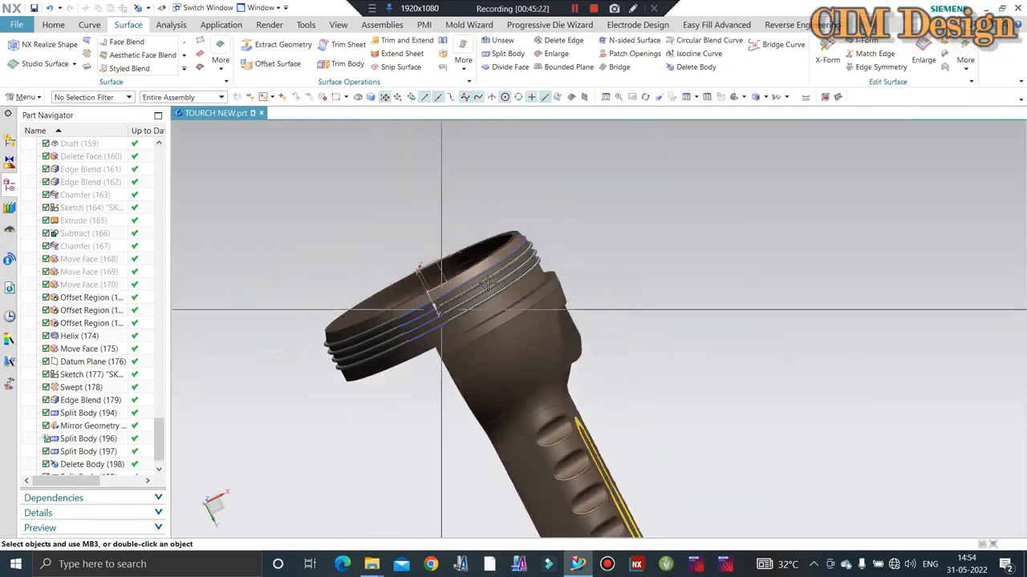
Step: Examine the thread segments, their ends and the gaps from several sides of the rim
{"action": "middle_click_drag", "start_coordinate": [440, 309], "coordinate": [672, 213]}
{"action": "scroll", "coordinate": [629, 239], "scroll_direction": "up", "scroll_amount": 3}
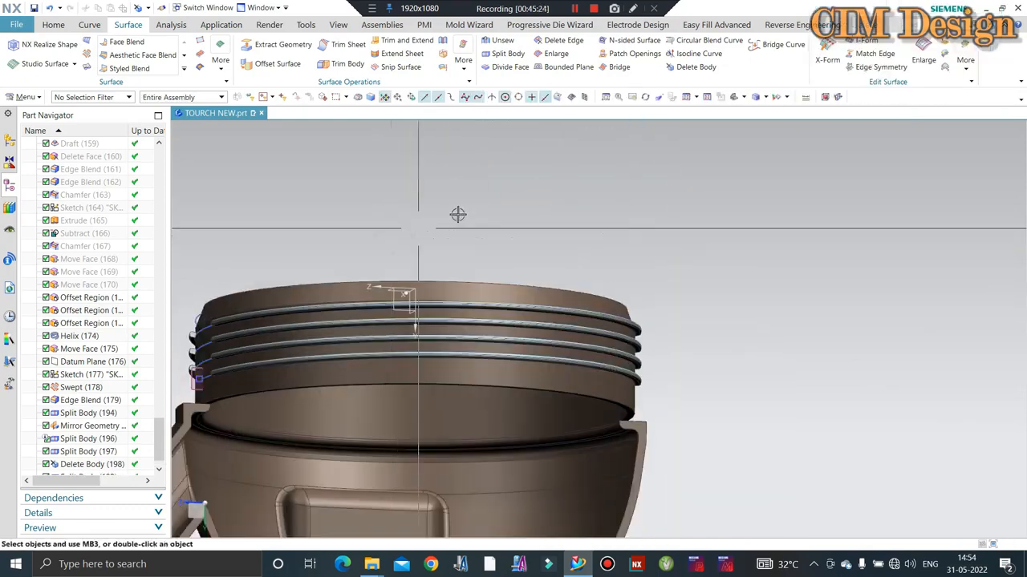
{"action": "key", "text": "F8"}
{"action": "scroll", "coordinate": [728, 198], "scroll_direction": "down", "scroll_amount": 3}
{"action": "scroll", "coordinate": [325, 337], "scroll_direction": "up", "scroll_amount": 3}
{"action": "scroll", "coordinate": [602, 222], "scroll_direction": "up", "scroll_amount": 1}
{"action": "middle_click_drag", "start_coordinate": [602, 222], "coordinate": [549, 240]}
{"action": "scroll", "coordinate": [688, 232], "scroll_direction": "up", "scroll_amount": 6}
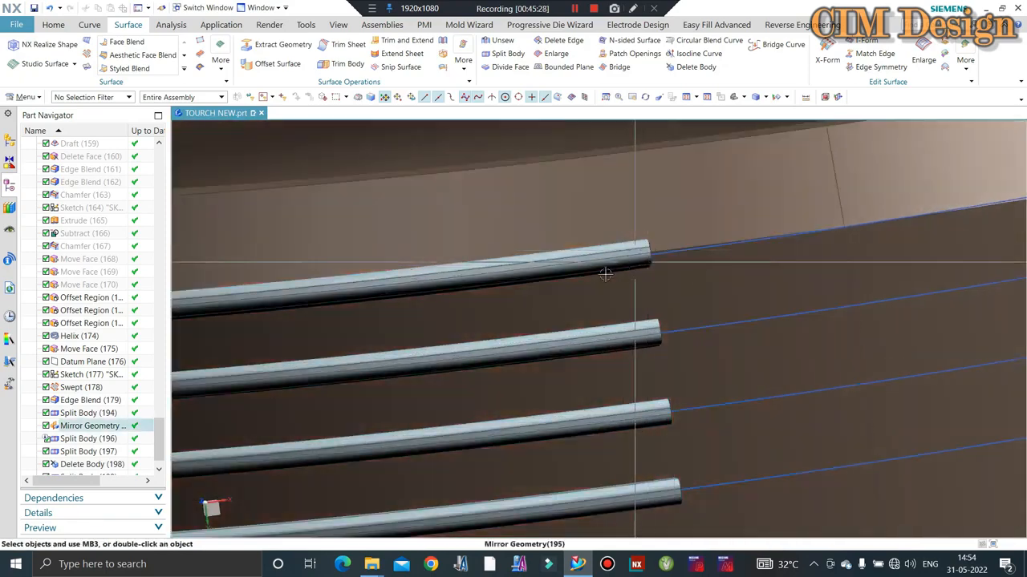
{"action": "scroll", "coordinate": [613, 276], "scroll_direction": "down", "scroll_amount": 7}
{"action": "middle_click_drag", "start_coordinate": [646, 286], "coordinate": [777, 265]}
{"action": "scroll", "coordinate": [705, 261], "scroll_direction": "up", "scroll_amount": 4}
{"action": "scroll", "coordinate": [658, 275], "scroll_direction": "down", "scroll_amount": 3}
{"action": "middle_click_drag", "start_coordinate": [833, 303], "coordinate": [604, 284]}
{"action": "scroll", "coordinate": [589, 285], "scroll_direction": "up", "scroll_amount": 4}
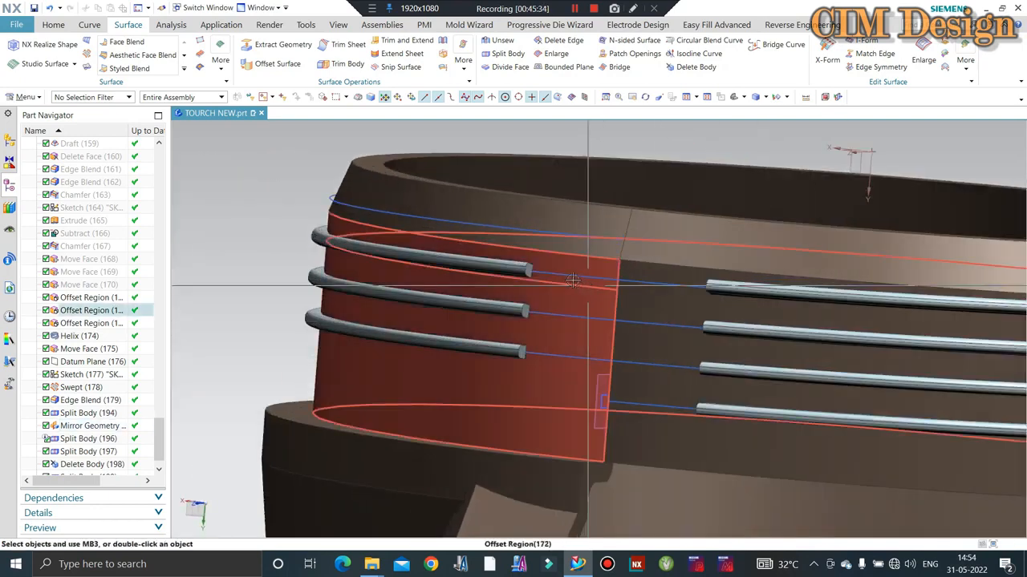
Step: Hide all curves so only the thread bodies remain on the rim
{"action": "key", "text": "ctrl+w"}
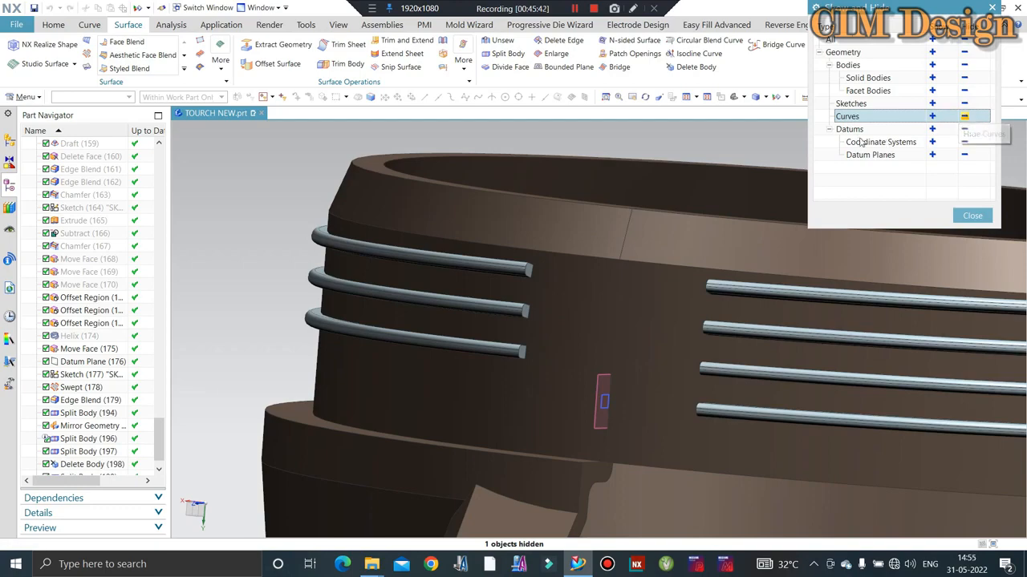
{"action": "key", "text": "Escape"}
{"action": "middle_click_drag", "start_coordinate": [532, 229], "coordinate": [706, 273]}
{"action": "scroll", "coordinate": [661, 266], "scroll_direction": "up", "scroll_amount": 2}
{"action": "scroll", "coordinate": [660, 277], "scroll_direction": "down", "scroll_amount": 3}
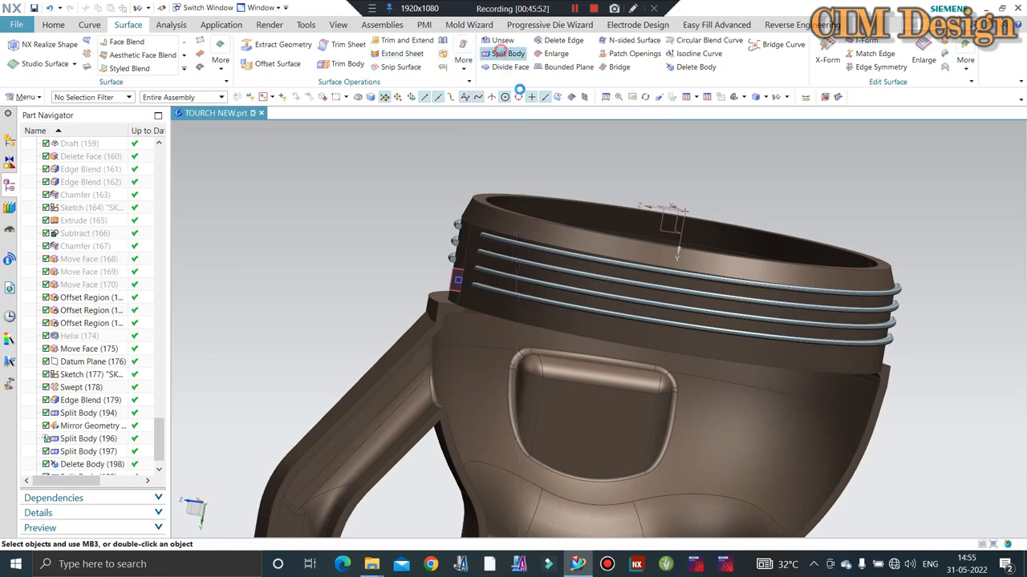
Step: Trim the top thread body on the mirrored side at the XY plane, keeping the handle-side half
{"action": "left_click", "coordinate": [500, 53]}
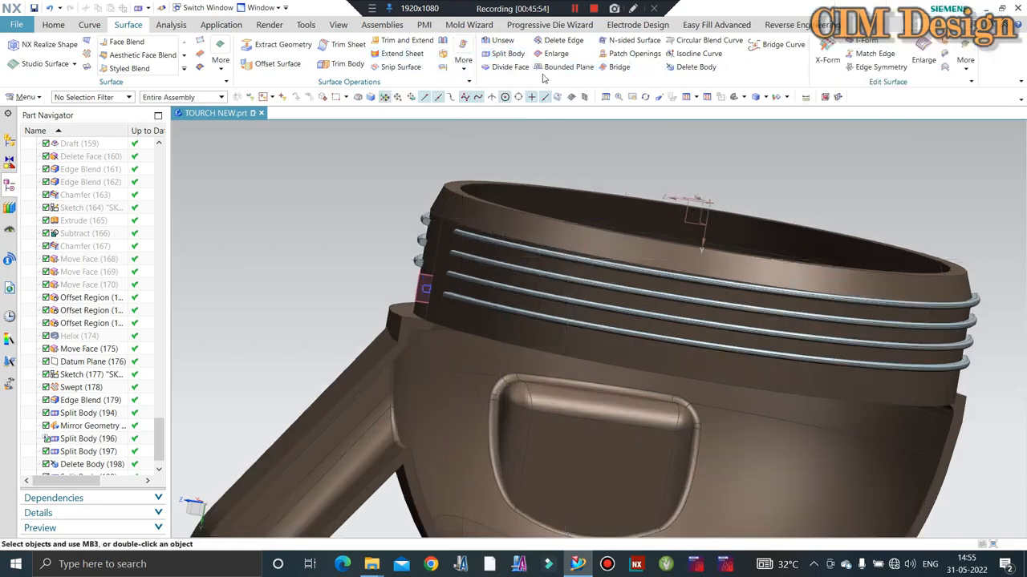
{"action": "scroll", "coordinate": [566, 247], "scroll_direction": "up", "scroll_amount": 1}
{"action": "left_click", "coordinate": [546, 251]}
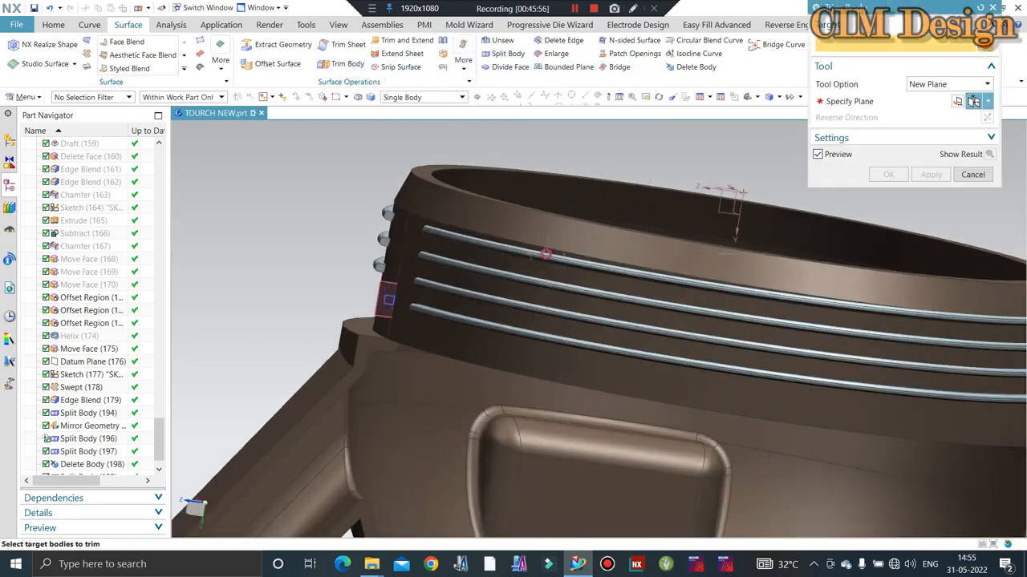
{"action": "middle_click", "coordinate": [635, 264]}
{"action": "left_click", "coordinate": [732, 200]}
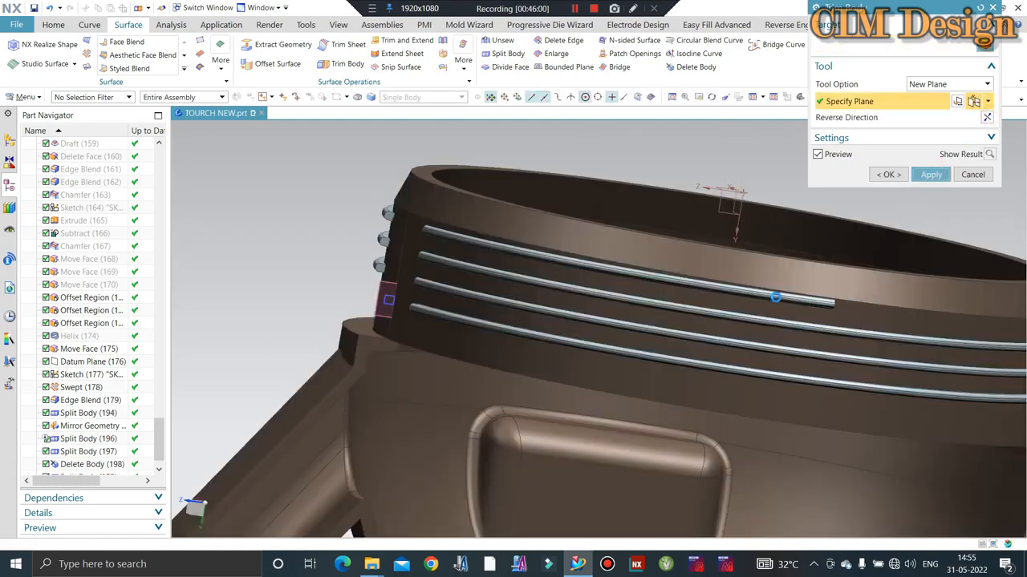
Step: Trim the lowest thread body on the mirrored side at the XY plane, keeping the half away from the handle
{"action": "scroll", "coordinate": [603, 303], "scroll_direction": "down", "scroll_amount": 6}
{"action": "middle_click_drag", "start_coordinate": [603, 302], "coordinate": [660, 291]}
{"action": "scroll", "coordinate": [605, 296], "scroll_direction": "up", "scroll_amount": 4}
{"action": "middle_click_drag", "start_coordinate": [573, 312], "coordinate": [594, 287]}
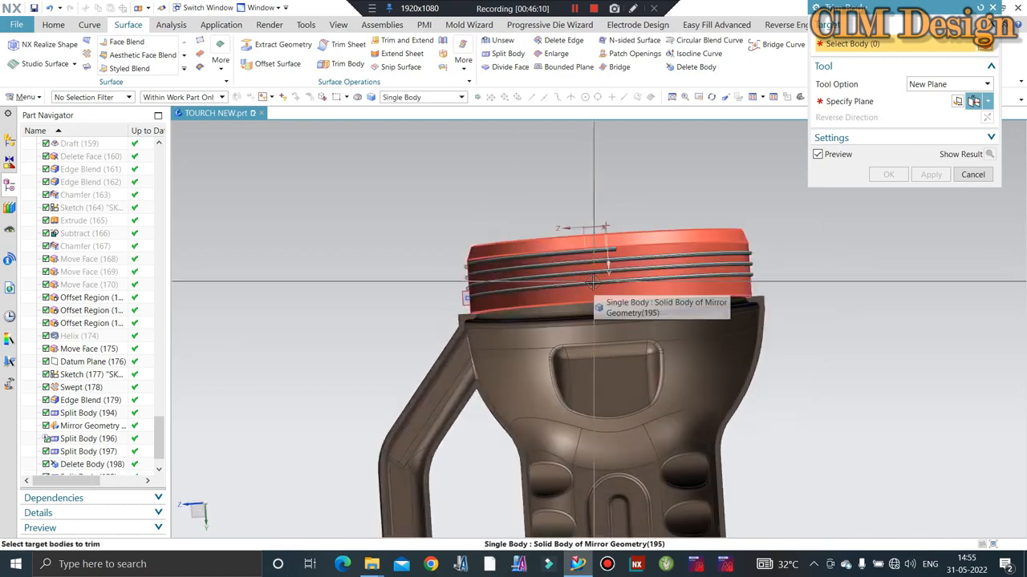
{"action": "scroll", "coordinate": [614, 274], "scroll_direction": "up", "scroll_amount": 3}
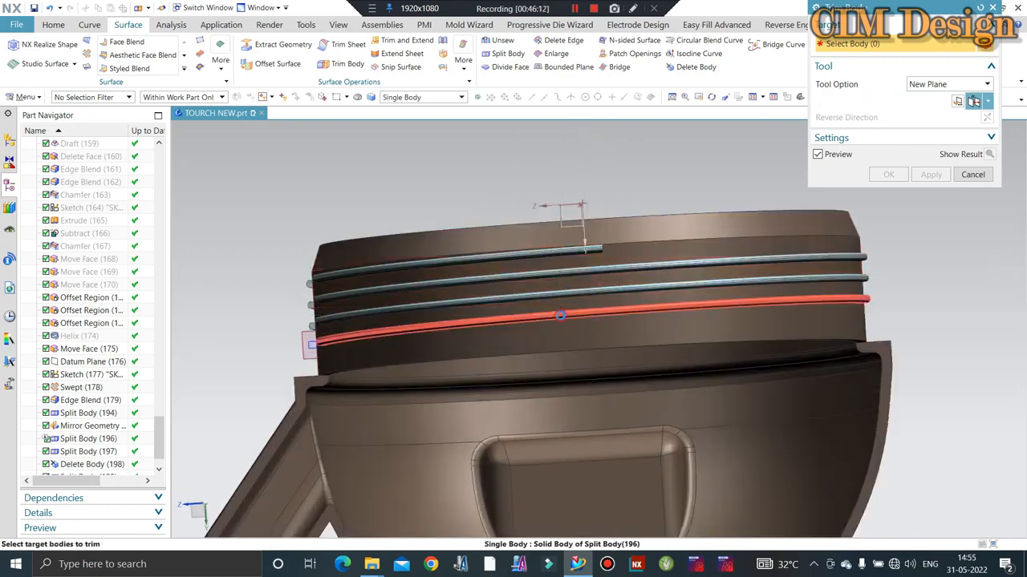
{"action": "left_click", "coordinate": [560, 315]}
{"action": "middle_click_drag", "start_coordinate": [573, 293], "coordinate": [638, 304]}
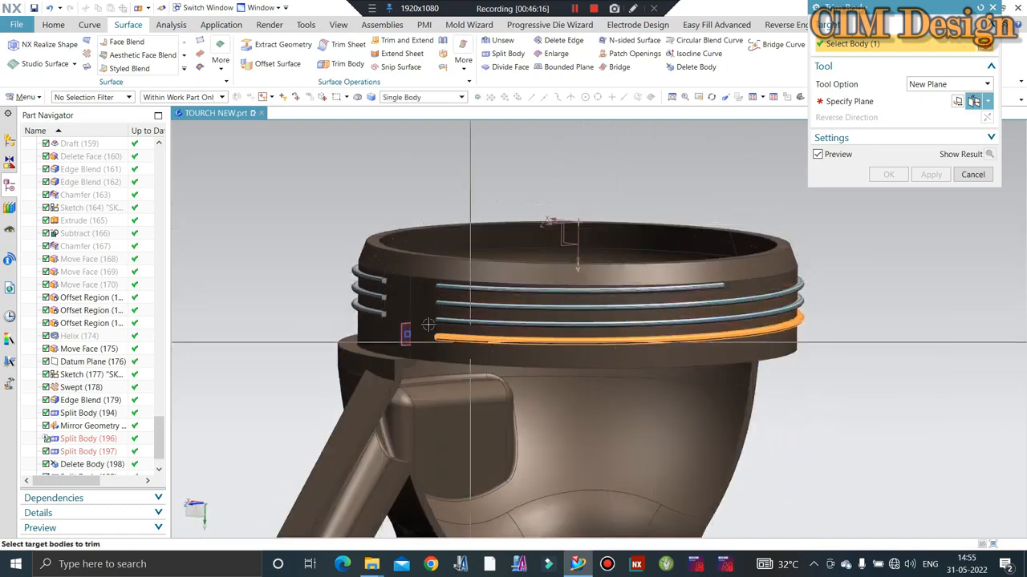
{"action": "middle_click_drag", "start_coordinate": [683, 366], "coordinate": [638, 331]}
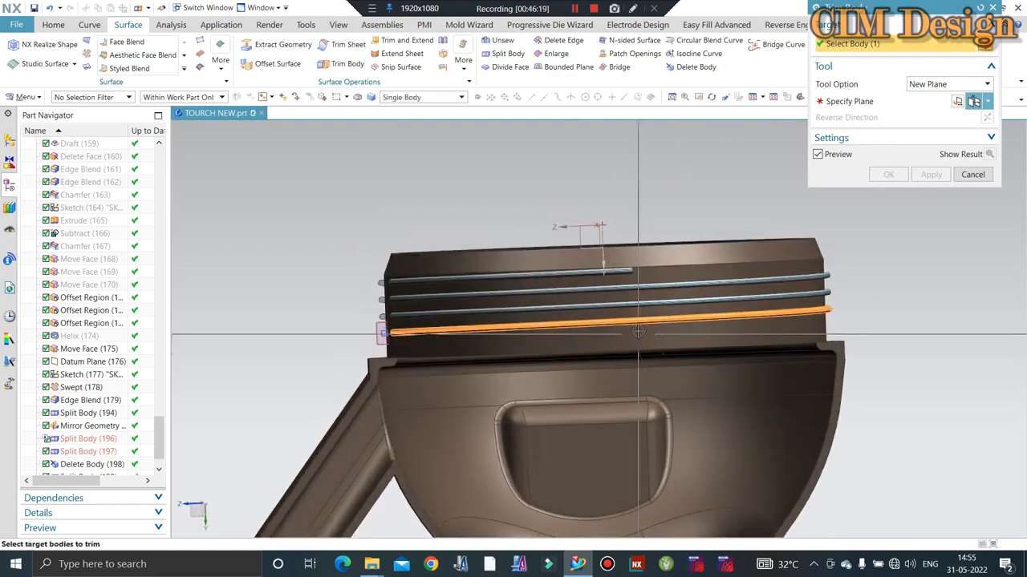
{"action": "left_click", "coordinate": [891, 105]}
{"action": "middle_click_drag", "start_coordinate": [702, 237], "coordinate": [616, 229]}
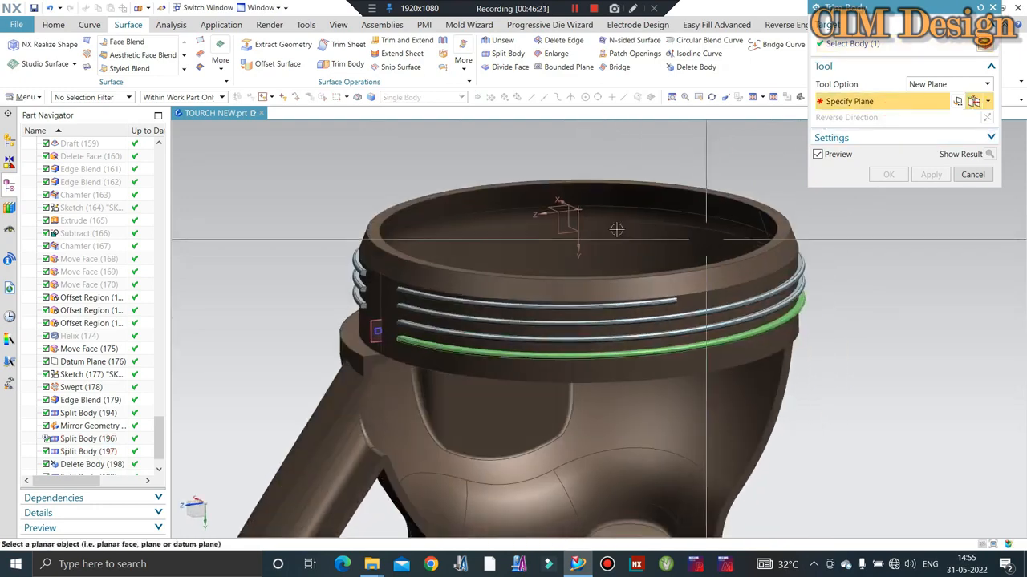
{"action": "left_click", "coordinate": [565, 228]}
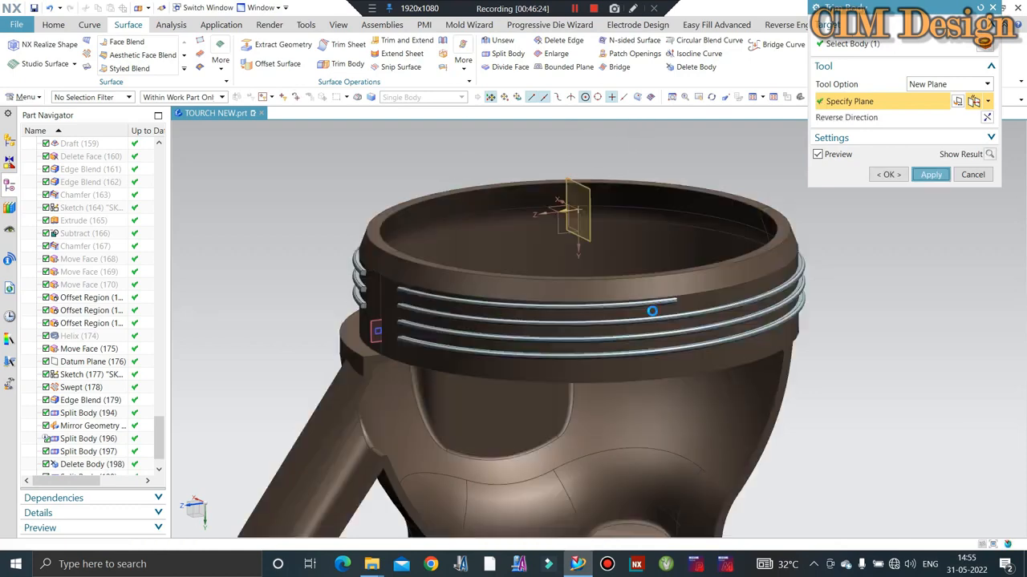
{"action": "middle_click", "coordinate": [662, 307]}
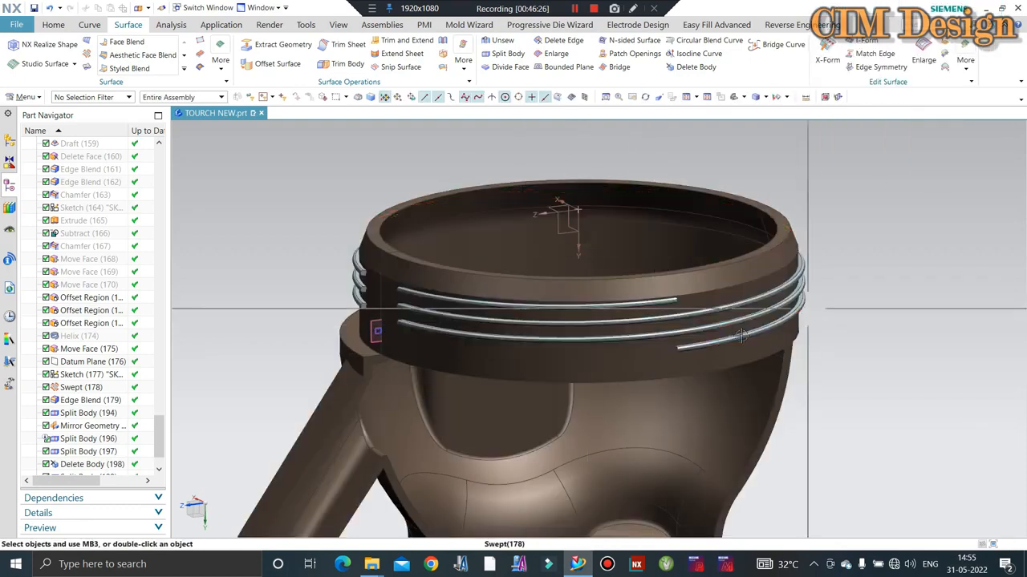
Step: Examine the trimmed ends of the top and lowest threads and the gap between the thread segments around the rim
{"action": "middle_click_drag", "start_coordinate": [741, 337], "coordinate": [722, 201]}
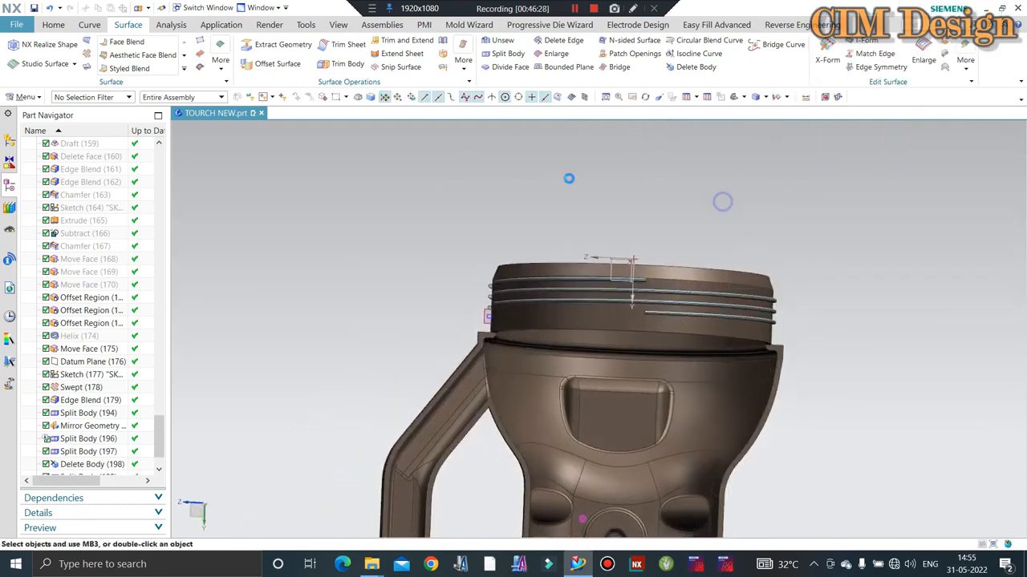
{"action": "middle_click_drag", "start_coordinate": [607, 240], "coordinate": [508, 275]}
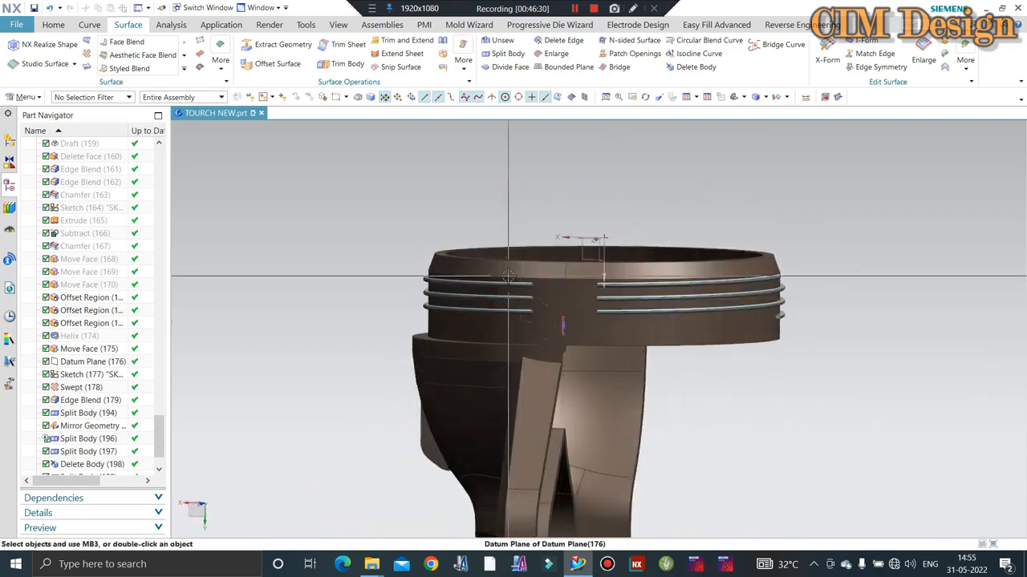
{"action": "left_click", "coordinate": [53, 25]}
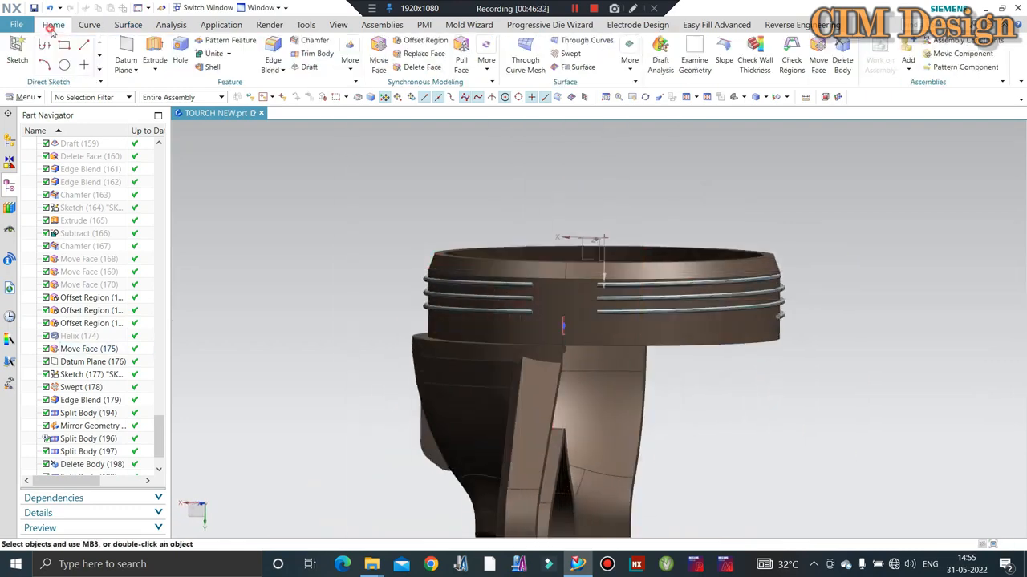
{"action": "scroll", "coordinate": [538, 299], "scroll_direction": "up", "scroll_amount": 10}
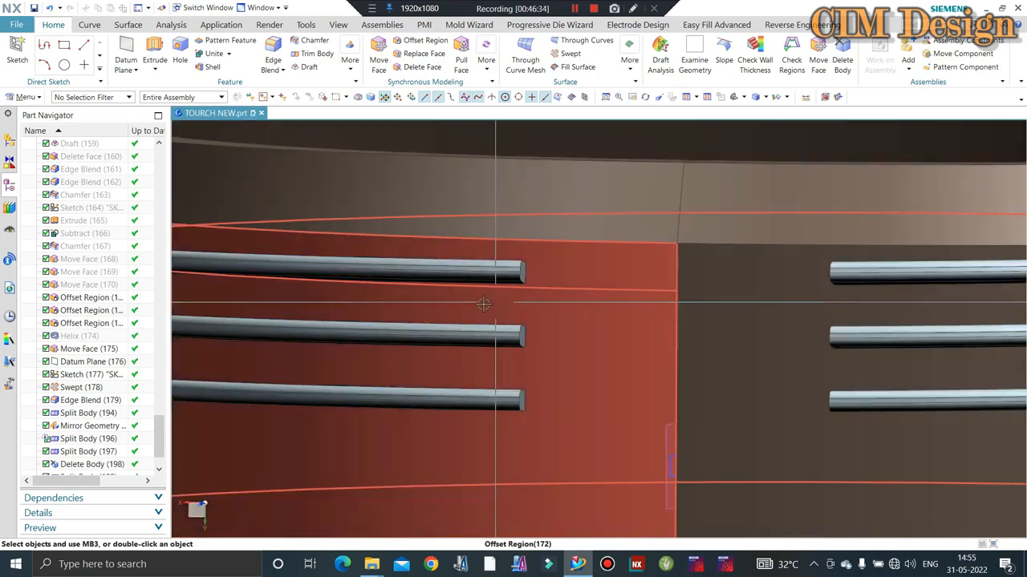
{"action": "middle_click_drag", "start_coordinate": [537, 298], "coordinate": [497, 177]}
{"action": "scroll", "coordinate": [542, 294], "scroll_direction": "down", "scroll_amount": 8}
{"action": "scroll", "coordinate": [495, 178], "scroll_direction": "up", "scroll_amount": 4}
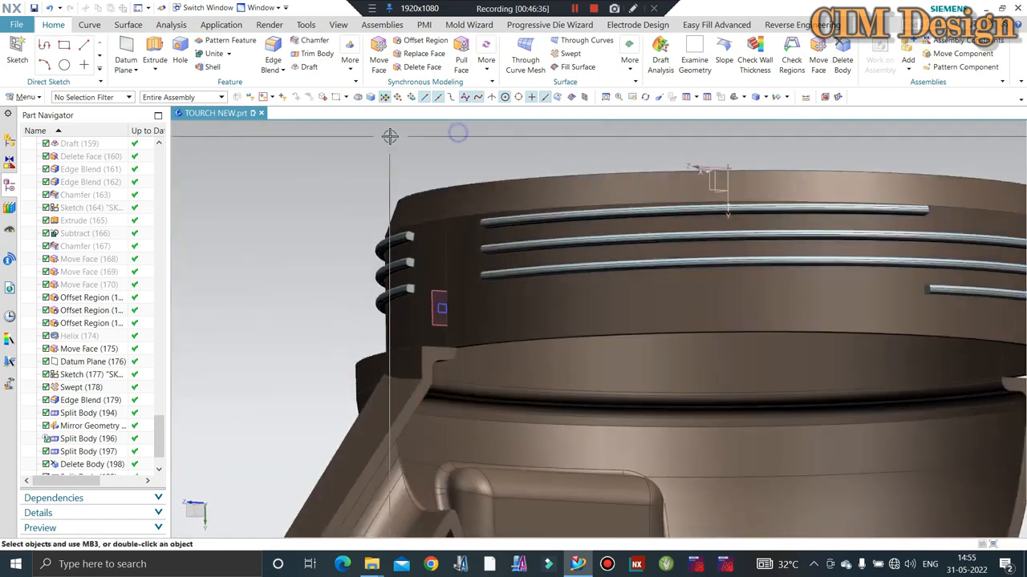
{"action": "middle_click_drag", "start_coordinate": [454, 139], "coordinate": [467, 200]}
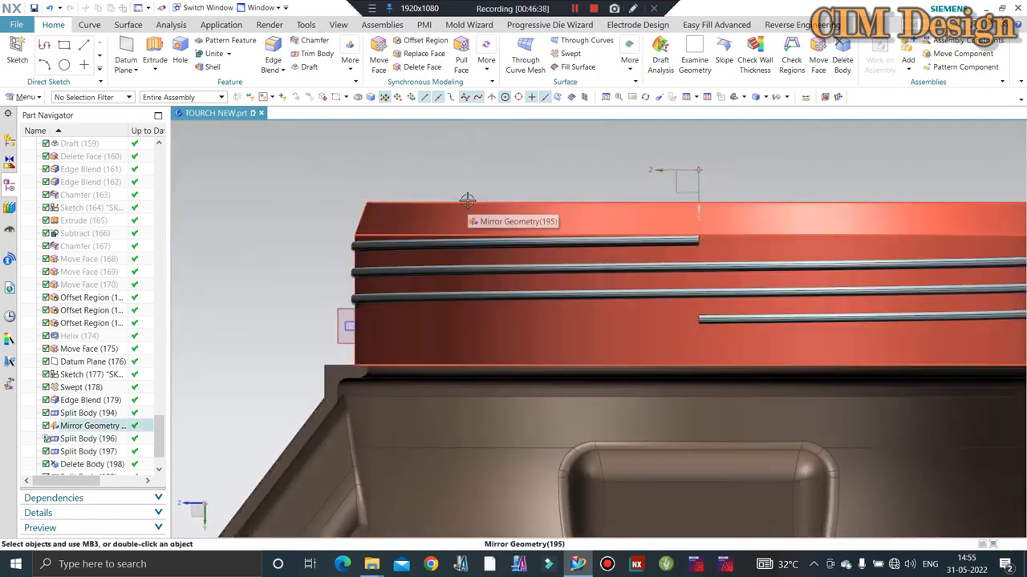
{"action": "scroll", "coordinate": [66, 472], "scroll_direction": "down", "scroll_amount": 2}
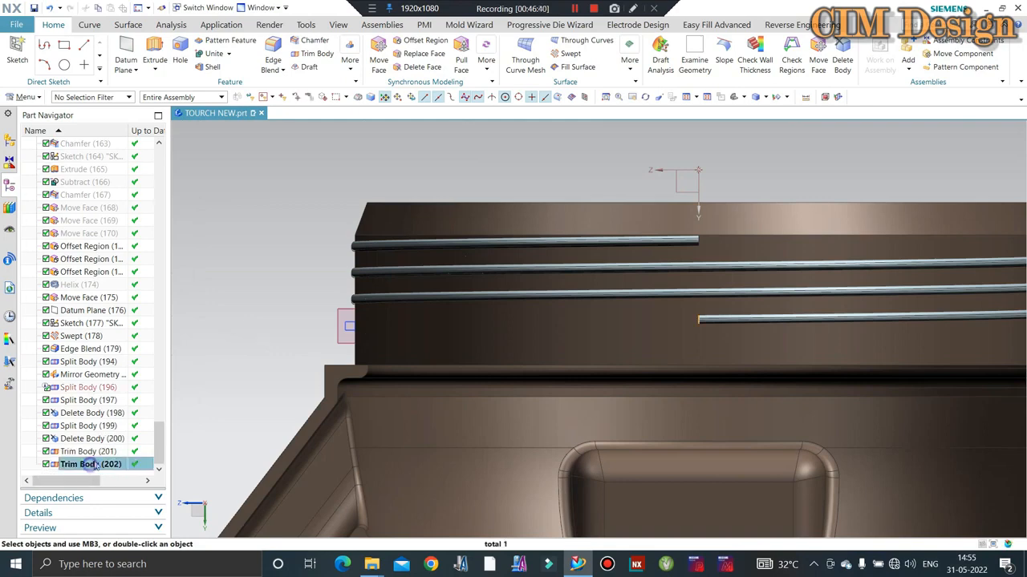
Step: Remove the last Trim Body feature, restoring the full length of the lowest thread on the mirrored side
{"action": "right_click", "coordinate": [95, 466]}
{"action": "left_click", "coordinate": [117, 401]}
{"action": "scroll", "coordinate": [593, 277], "scroll_direction": "down", "scroll_amount": 3}
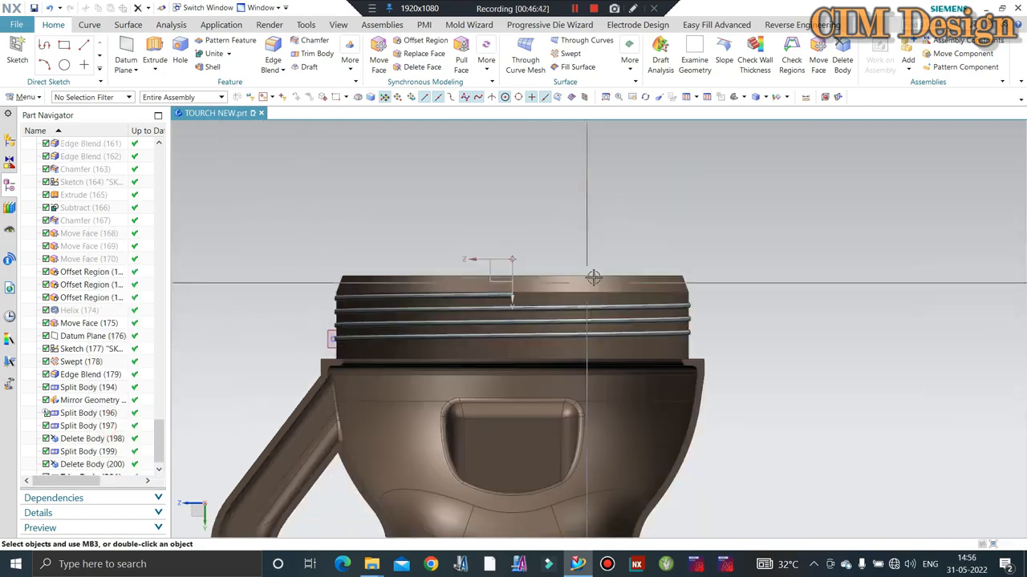
{"action": "middle_click_drag", "start_coordinate": [594, 276], "coordinate": [591, 227]}
{"action": "scroll", "coordinate": [400, 323], "scroll_direction": "up", "scroll_amount": 3}
{"action": "scroll", "coordinate": [400, 323], "scroll_direction": "up", "scroll_amount": 1}
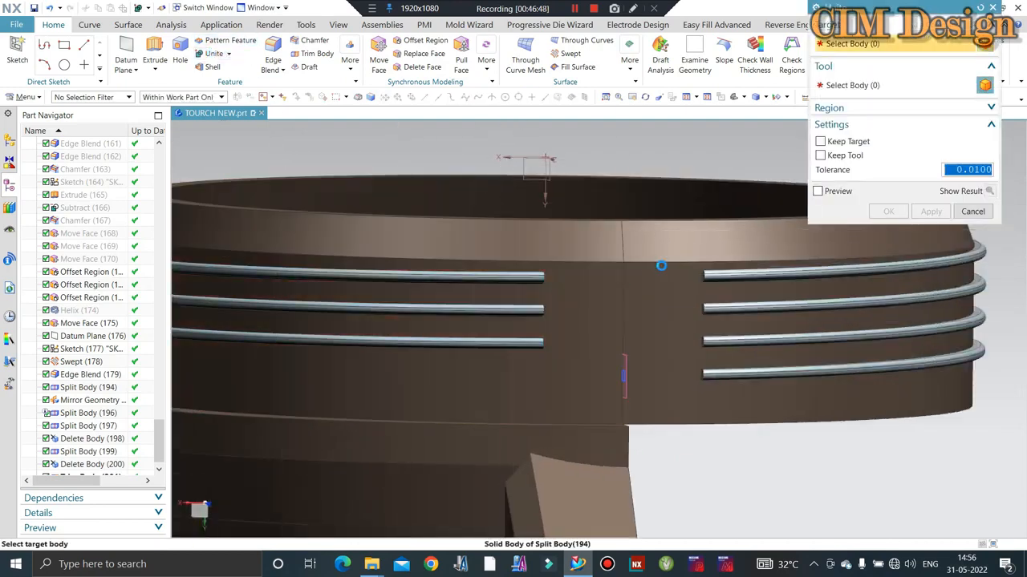
{"action": "key", "text": "Escape"}
{"action": "middle_click_drag", "start_coordinate": [660, 257], "coordinate": [373, 293]}
{"action": "scroll", "coordinate": [373, 293], "scroll_direction": "up", "scroll_amount": 3}
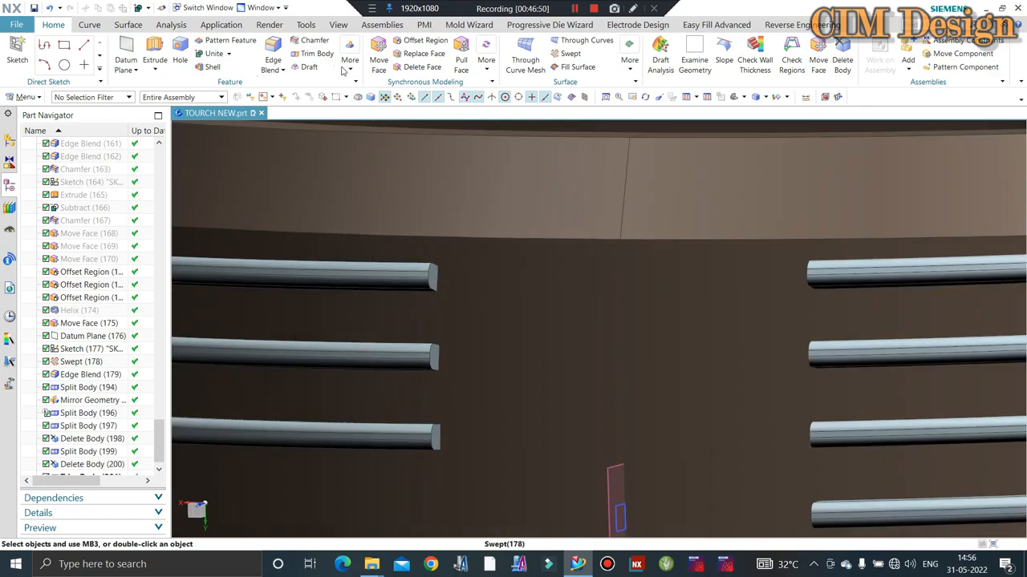
{"action": "scroll", "coordinate": [590, 329], "scroll_direction": "down", "scroll_amount": 1}
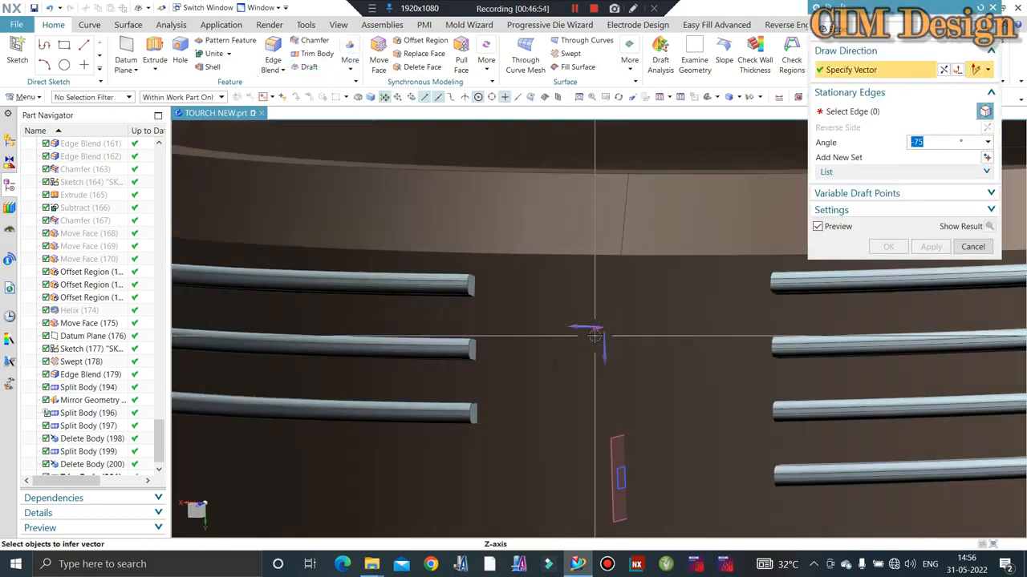
{"action": "left_click", "coordinate": [585, 338]}
{"action": "scroll", "coordinate": [527, 242], "scroll_direction": "up", "scroll_amount": 3}
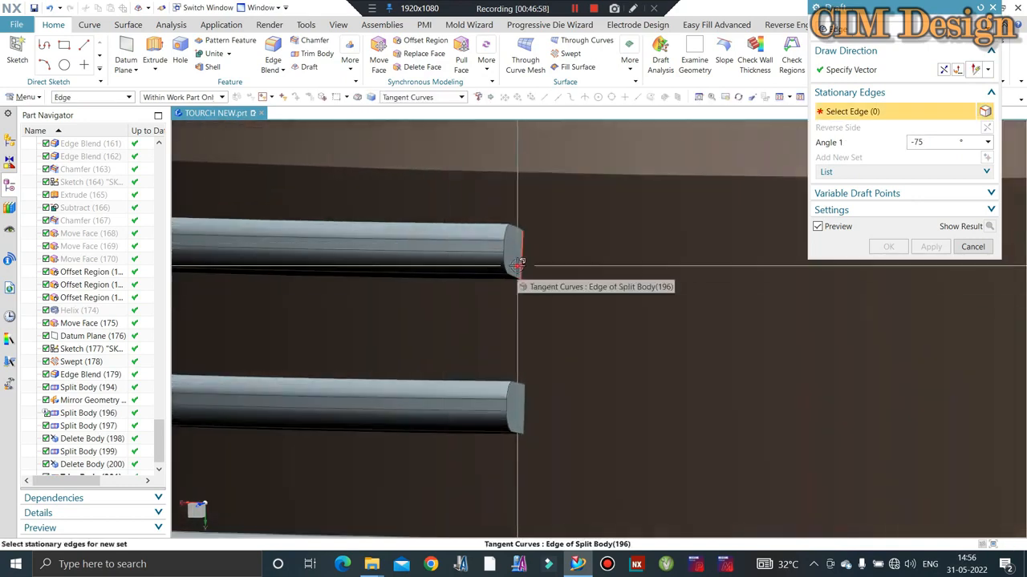
{"action": "left_click", "coordinate": [518, 272]}
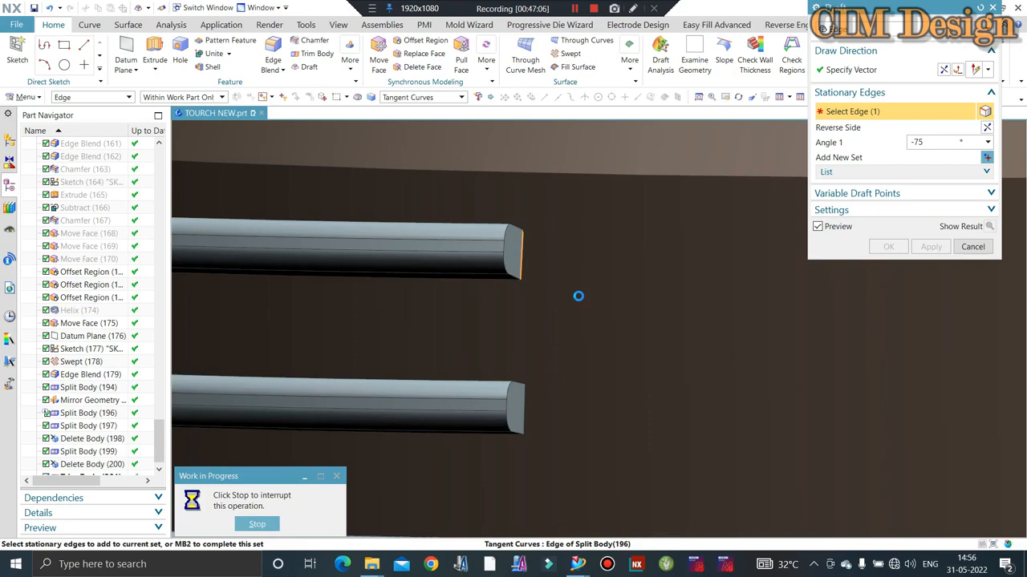
{"action": "key", "text": "Escape"}
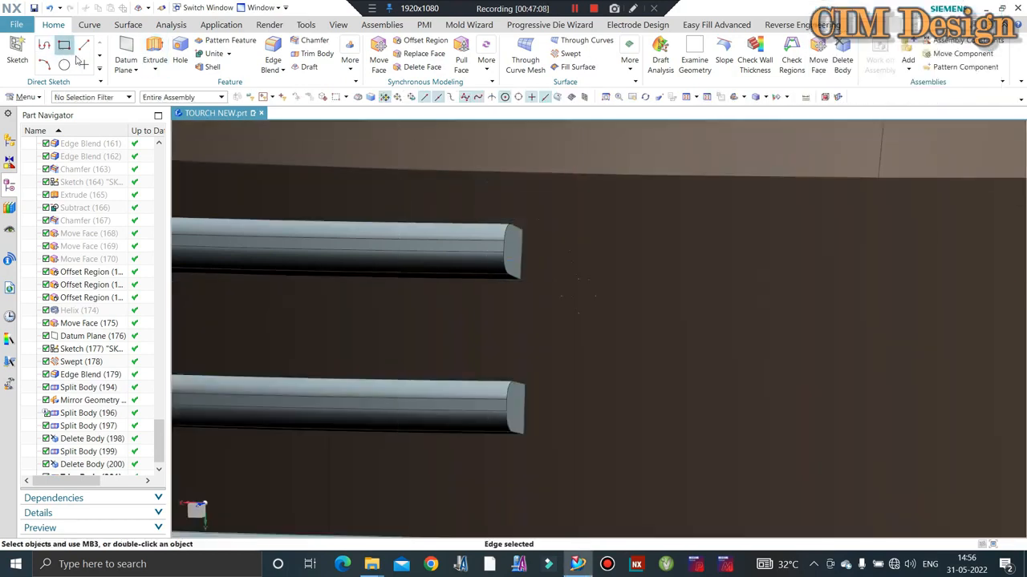
Step: Extrude the inner end edge of the top thread segment with limits of 28 mm and 0 mm and a 5° draft from the section
{"action": "left_click", "coordinate": [166, 63]}
{"action": "key", "text": "ctrl+f"}
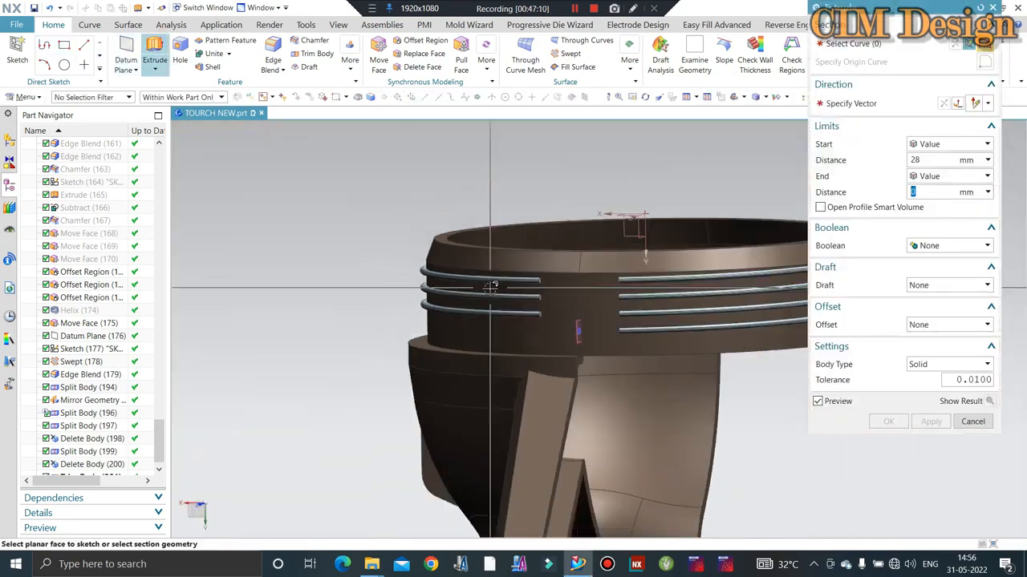
{"action": "middle_click_drag", "start_coordinate": [401, 298], "coordinate": [489, 286]}
{"action": "scroll", "coordinate": [489, 287], "scroll_direction": "up", "scroll_amount": 10}
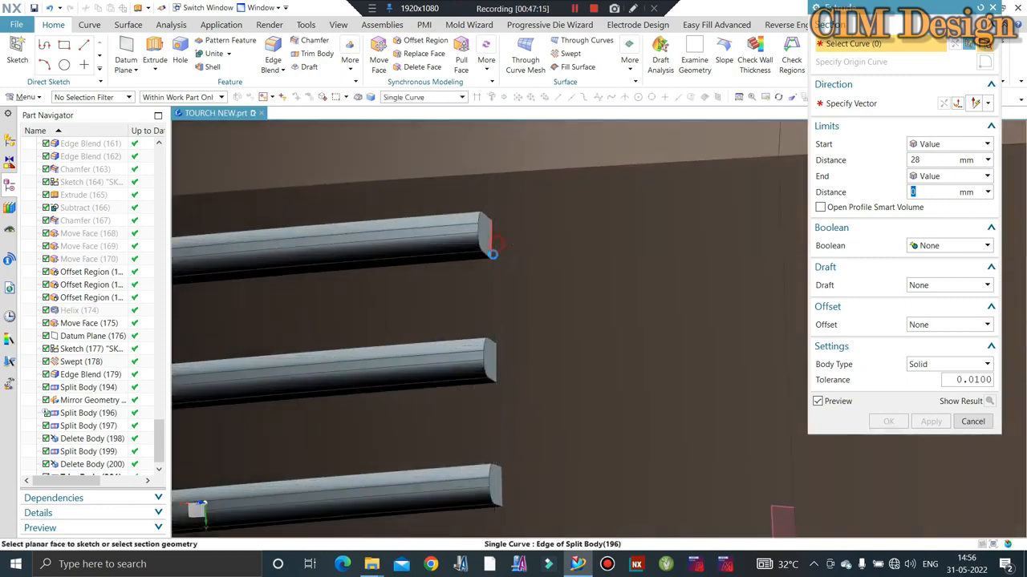
{"action": "left_click", "coordinate": [492, 251]}
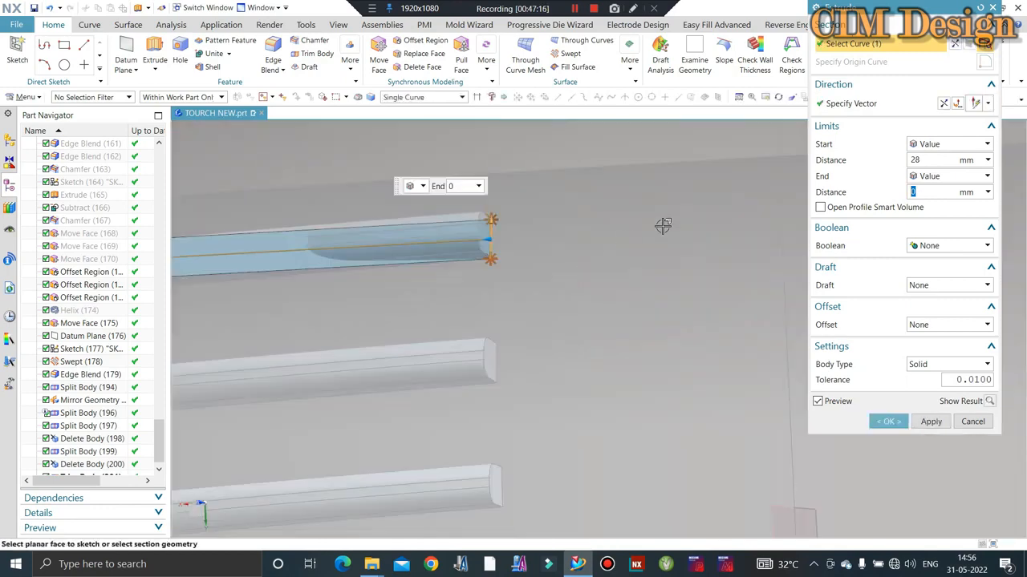
{"action": "left_click", "coordinate": [852, 105]}
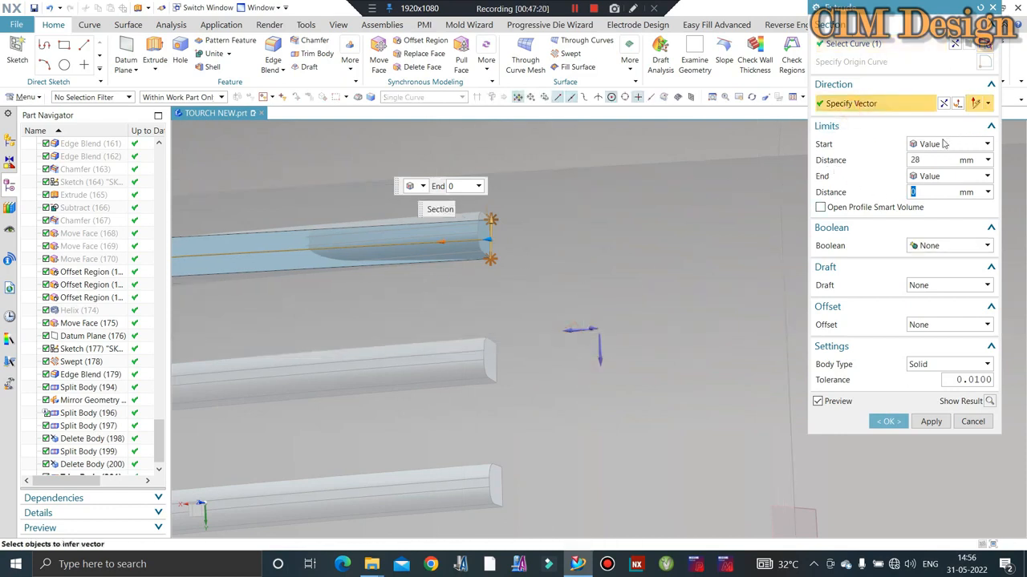
{"action": "left_click", "coordinate": [922, 290]}
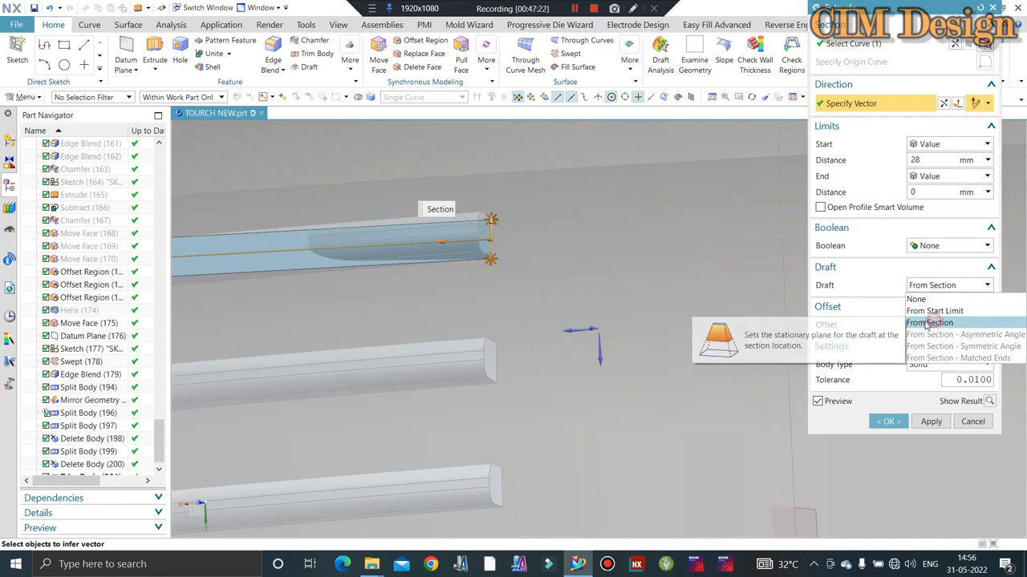
{"action": "left_click", "coordinate": [914, 323]}
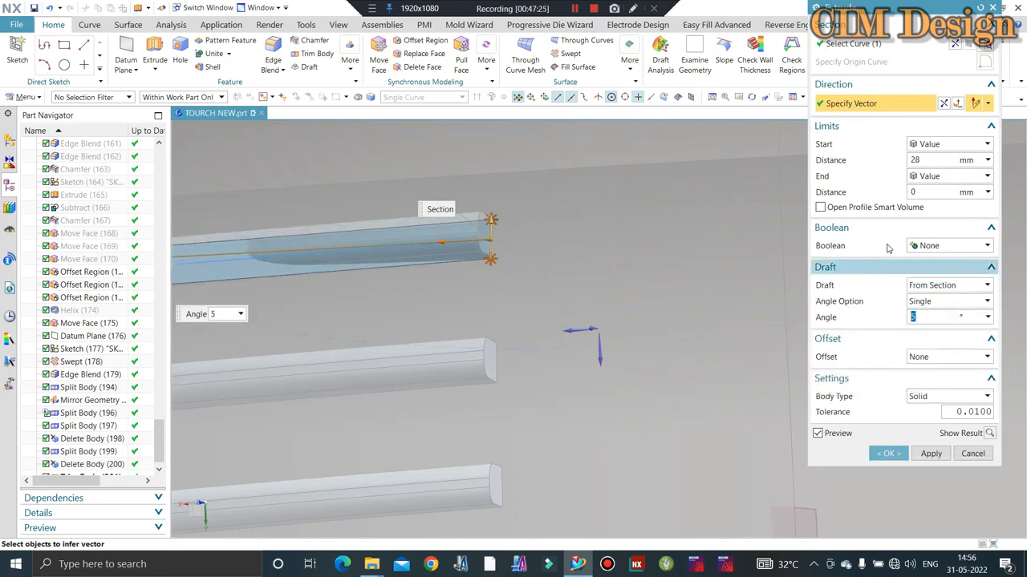
Step: Add the inner end edges of the two threads below to the extrusion and create the three drafted sheets
{"action": "left_click", "coordinate": [852, 44]}
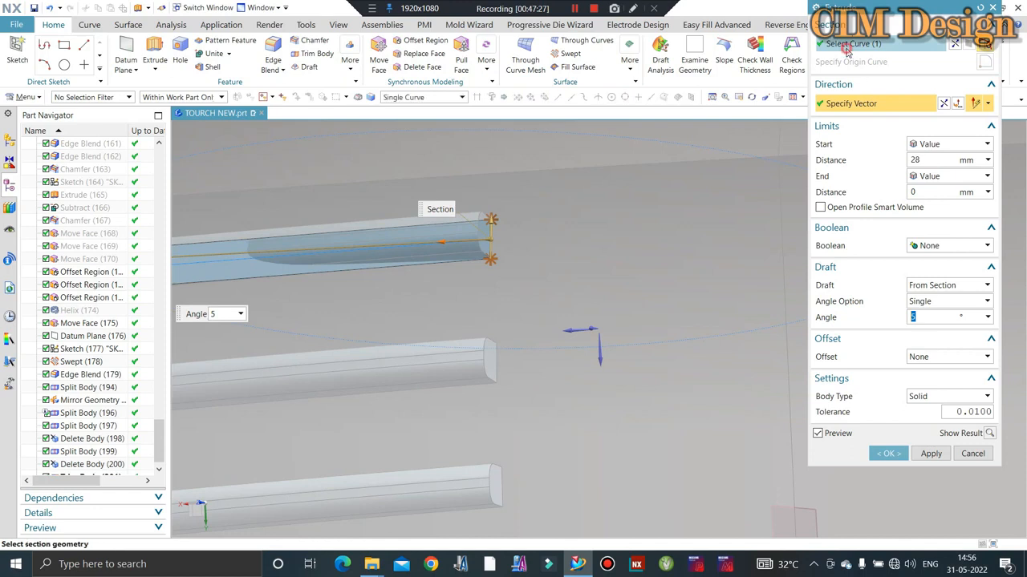
{"action": "left_click", "coordinate": [497, 369]}
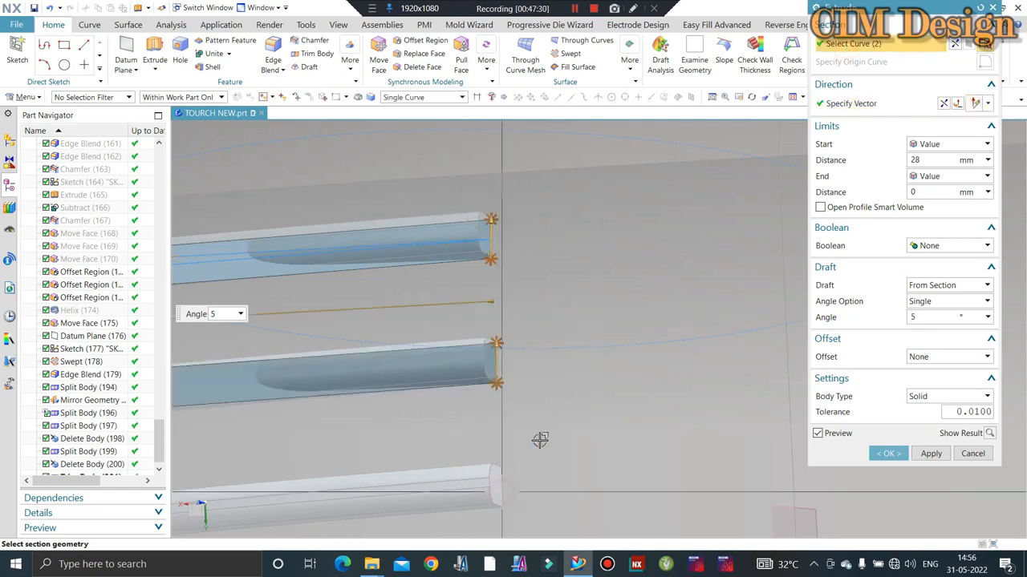
{"action": "left_click", "coordinate": [499, 491]}
{"action": "middle_click_drag", "start_coordinate": [522, 376], "coordinate": [520, 330]}
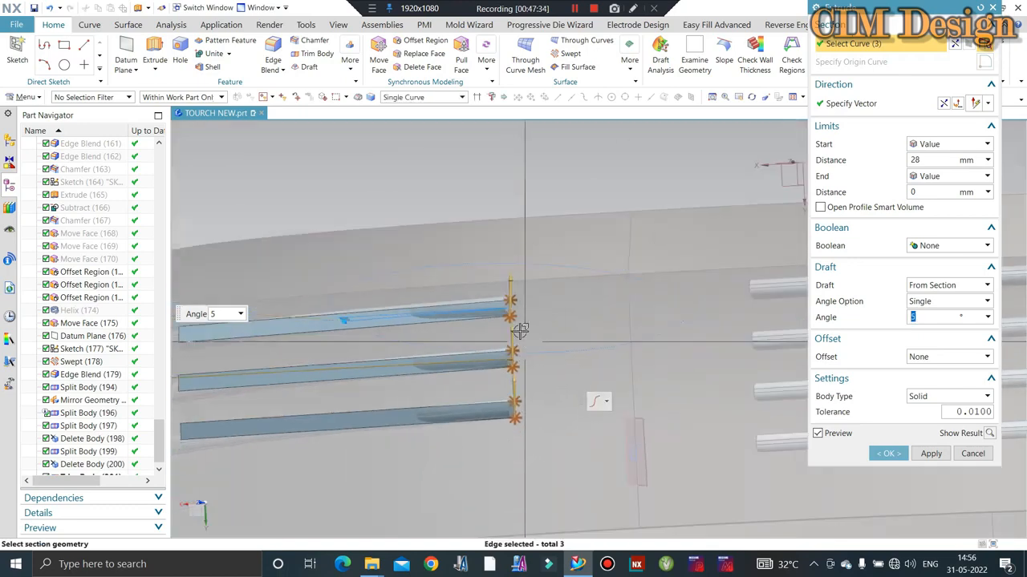
{"action": "scroll", "coordinate": [522, 325], "scroll_direction": "up", "scroll_amount": 3}
{"action": "middle_click_drag", "start_coordinate": [748, 403], "coordinate": [402, 401]}
{"action": "scroll", "coordinate": [402, 401], "scroll_direction": "down", "scroll_amount": 2}
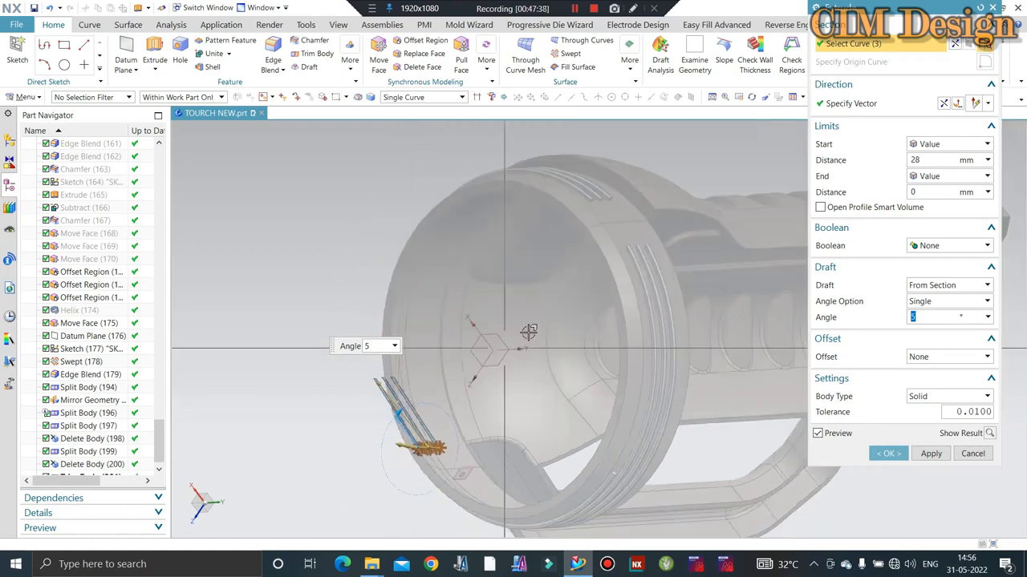
{"action": "scroll", "coordinate": [602, 174], "scroll_direction": "up", "scroll_amount": 9}
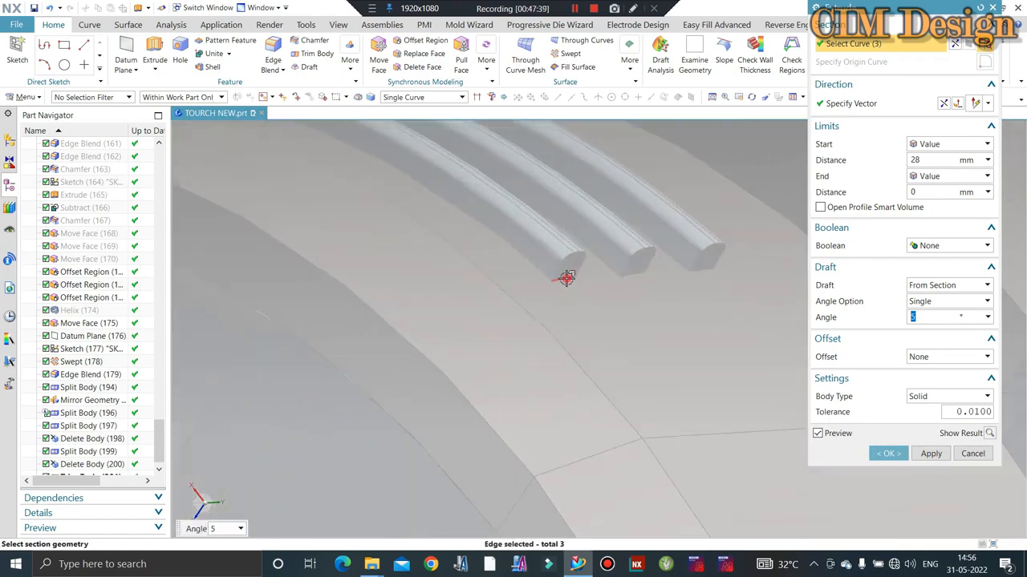
{"action": "left_click", "coordinate": [571, 275]}
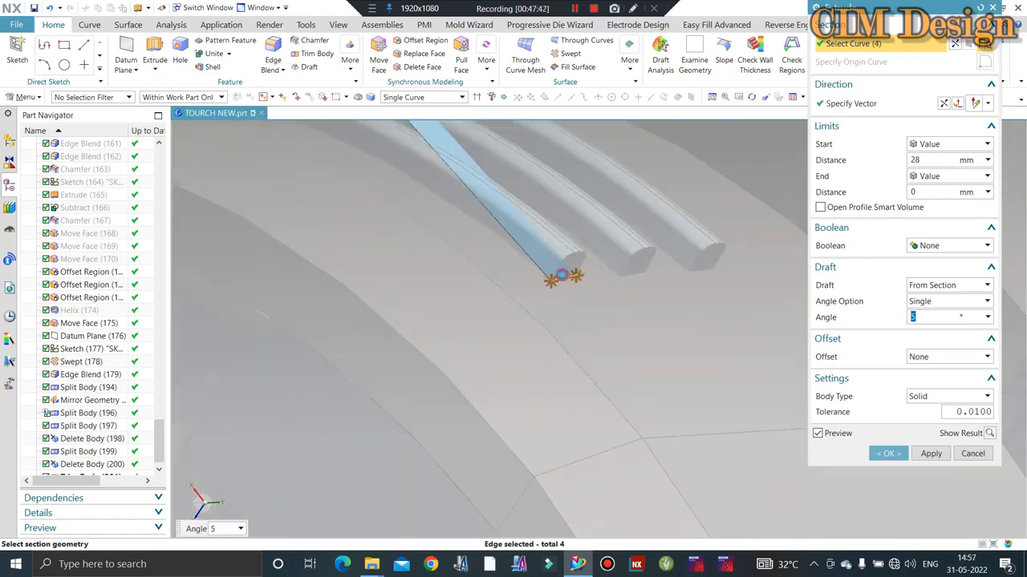
{"action": "left_click", "coordinate": [931, 454]}
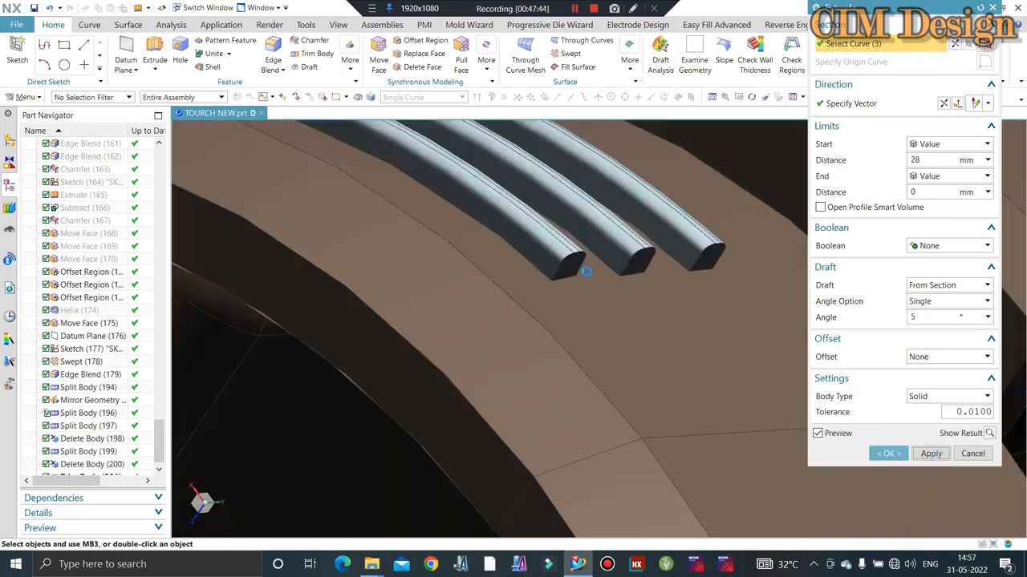
Step: Extrude the three inner thread-end edges at the rim's opposite gap, direction reversed, limits 28 and 0 mm, with a -5° draft from section
{"action": "left_click", "coordinate": [570, 278]}
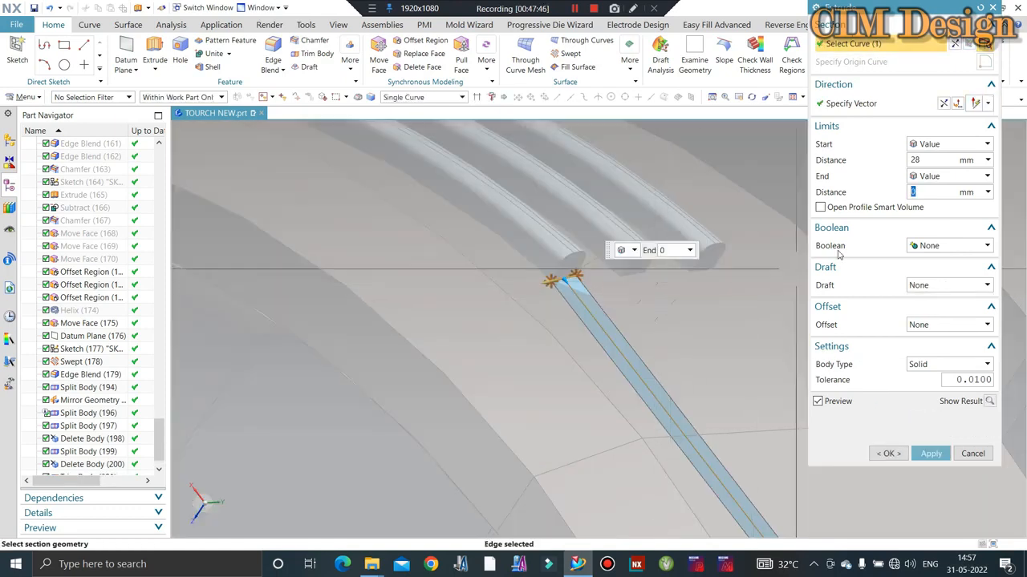
{"action": "left_click", "coordinate": [944, 105]}
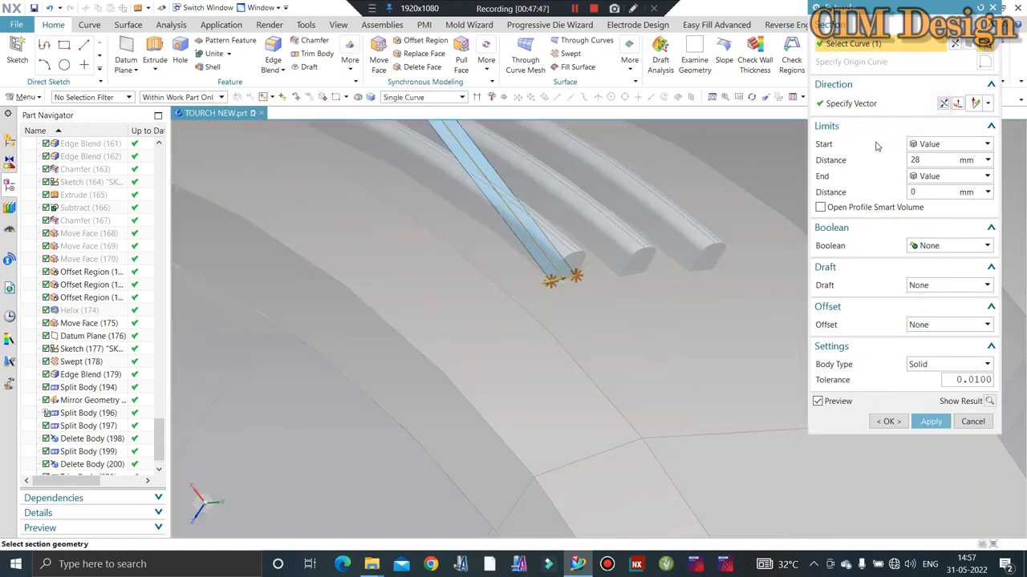
{"action": "left_click", "coordinate": [933, 287]}
{"action": "left_click", "coordinate": [922, 319]}
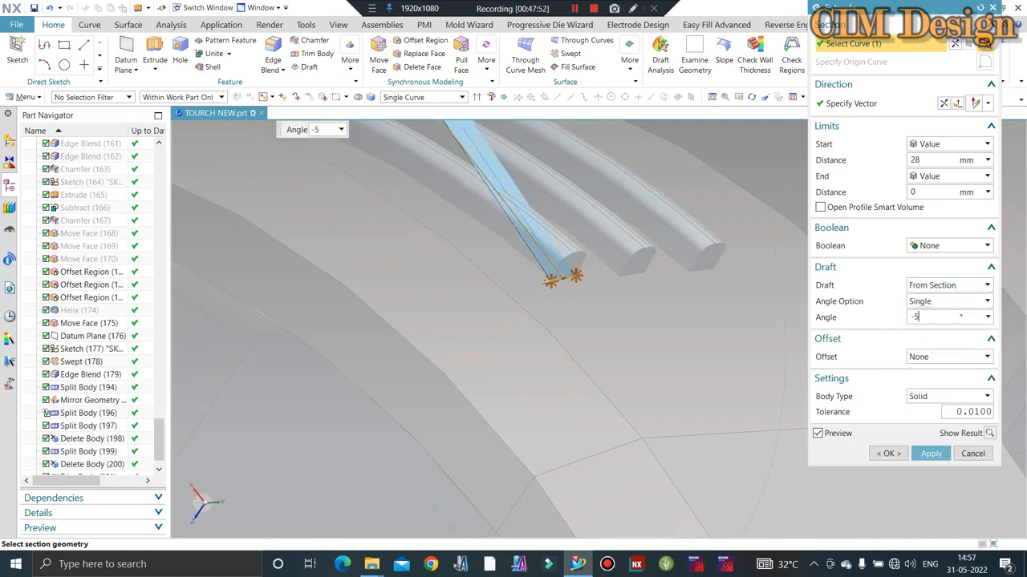
{"action": "type", "text": "-5"}
{"action": "key", "text": "Return"}
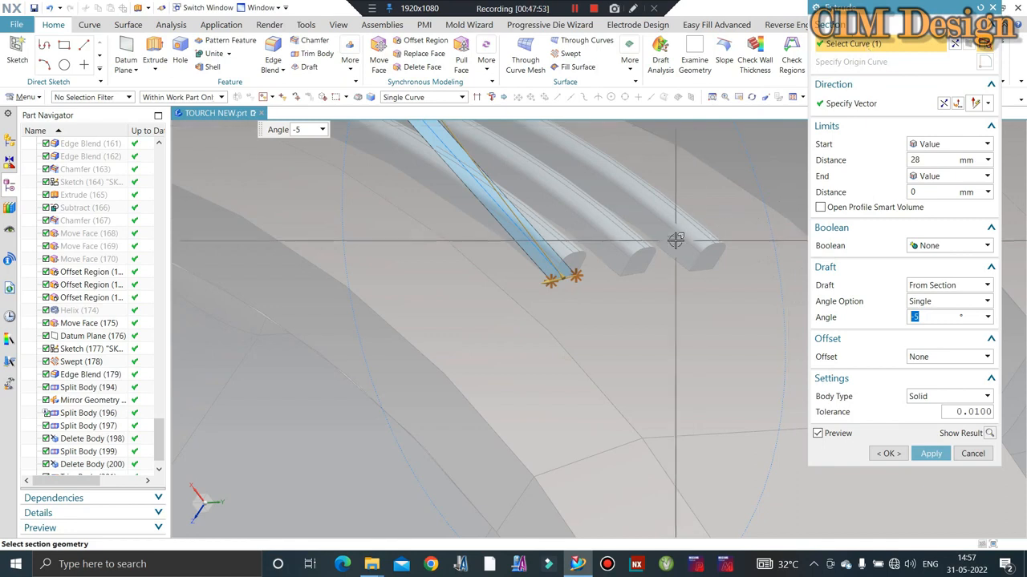
{"action": "left_click", "coordinate": [655, 285]}
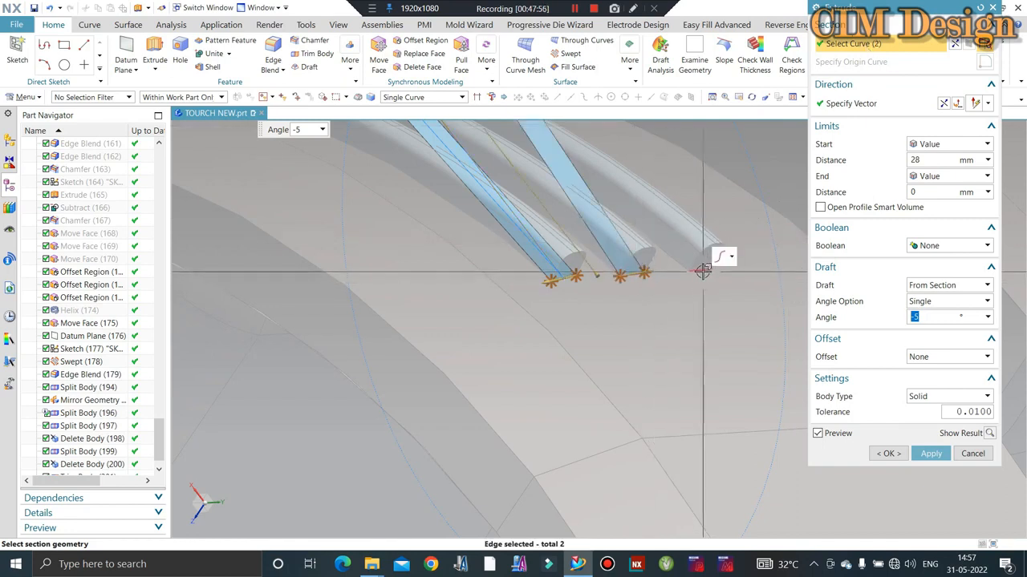
{"action": "left_click", "coordinate": [702, 271]}
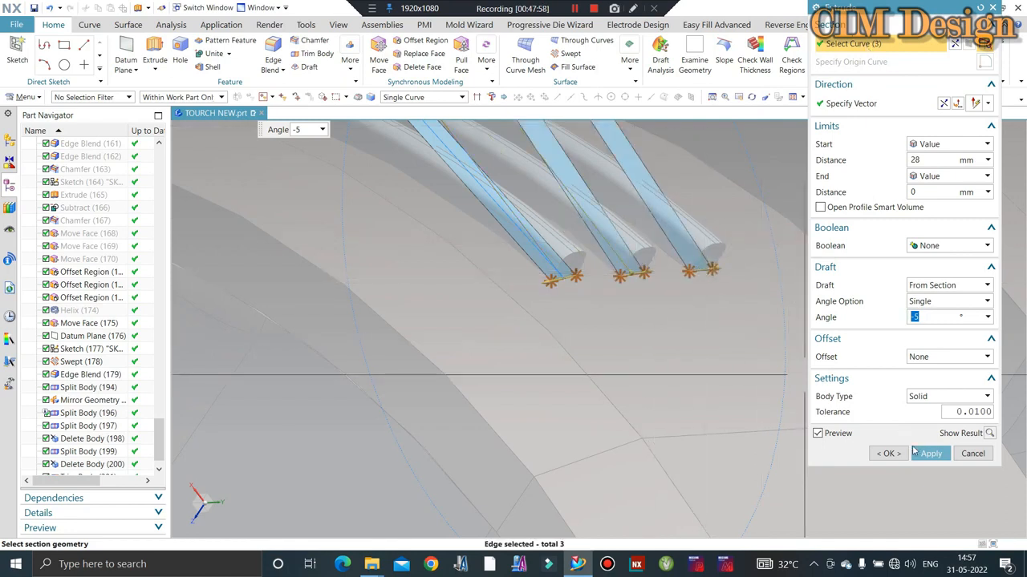
{"action": "left_click", "coordinate": [890, 454]}
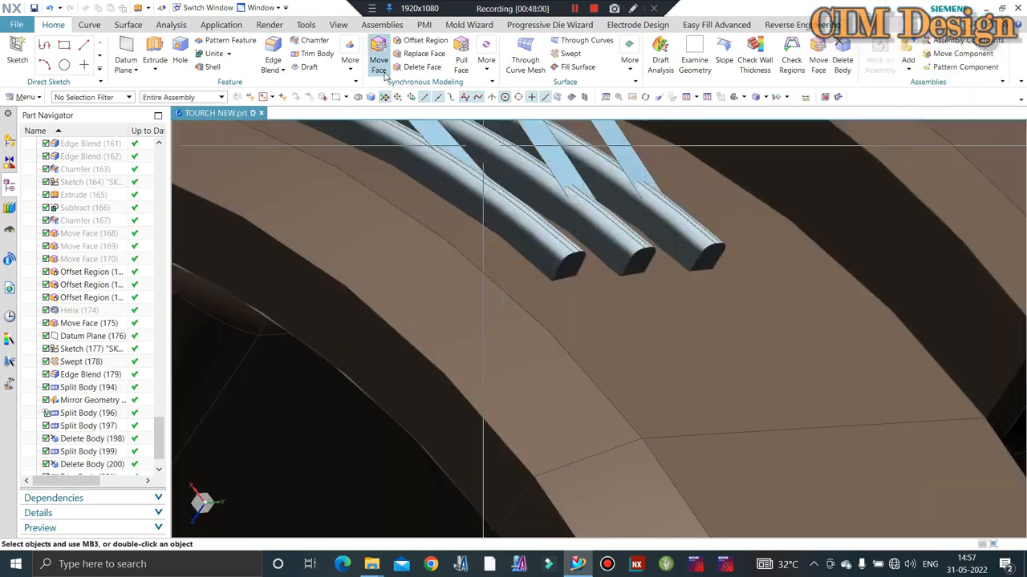
Step: Extend both long edges of the three new drafted sheets by a 1 mm offset with natural curvature
{"action": "left_click", "coordinate": [129, 25]}
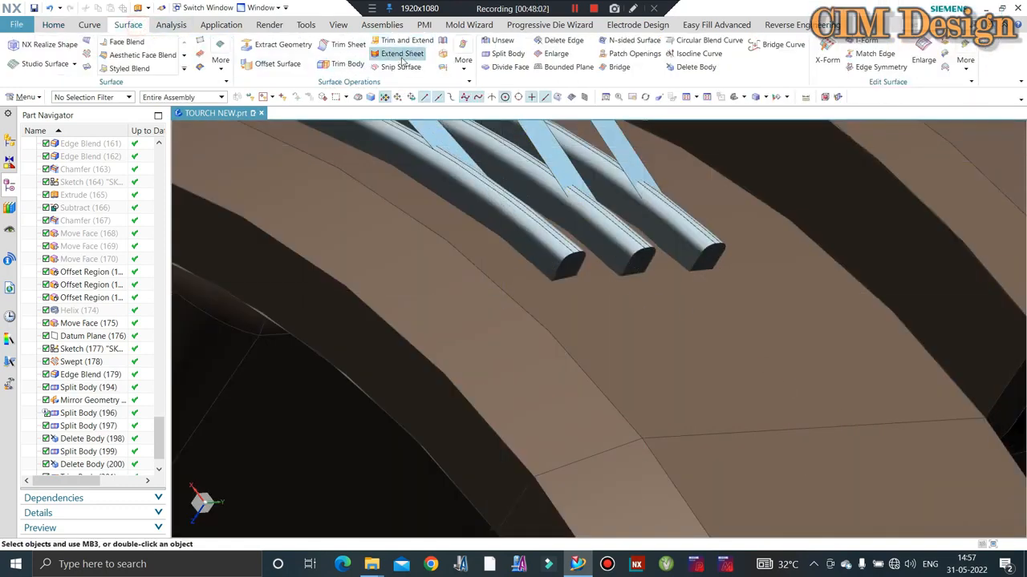
{"action": "left_click", "coordinate": [401, 54]}
{"action": "left_click", "coordinate": [453, 138]}
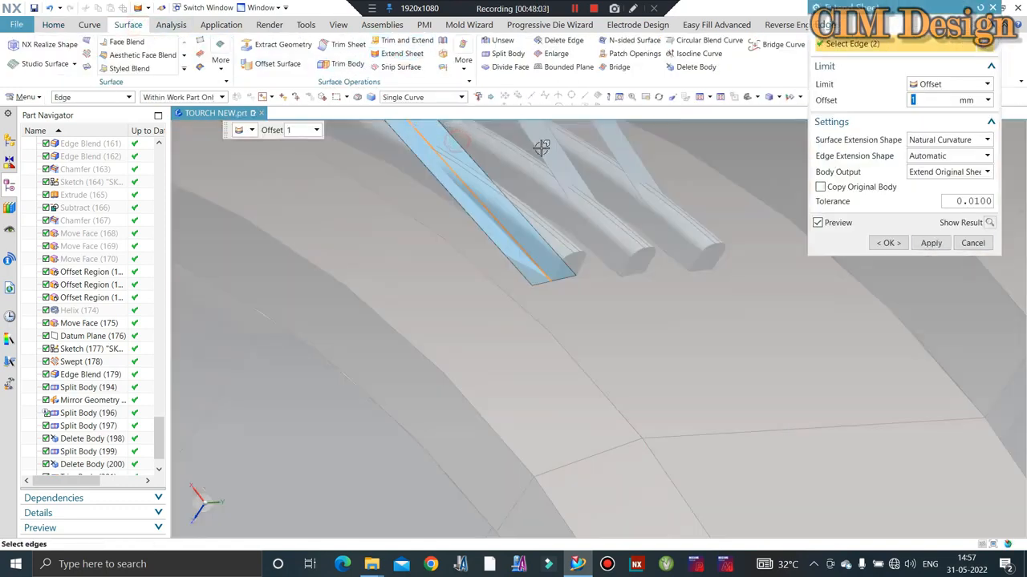
{"action": "left_click", "coordinate": [566, 154]}
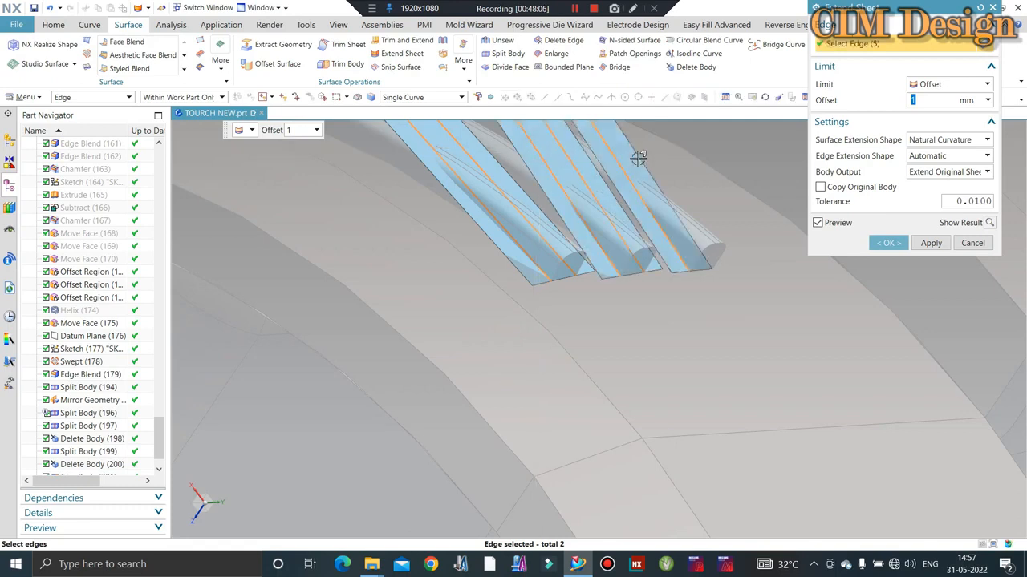
{"action": "scroll", "coordinate": [619, 186], "scroll_direction": "down", "scroll_amount": 2}
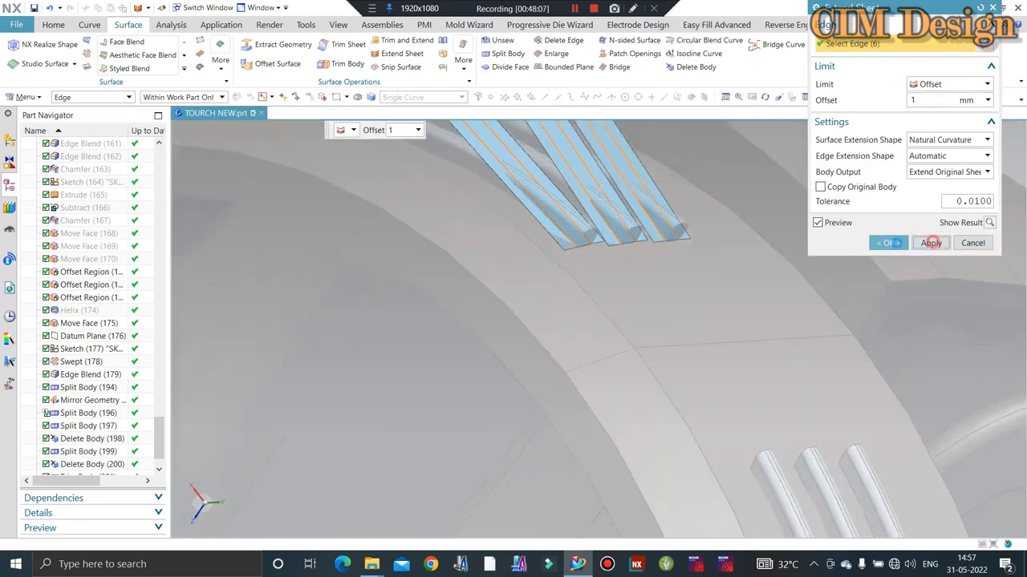
{"action": "key", "text": "Escape"}
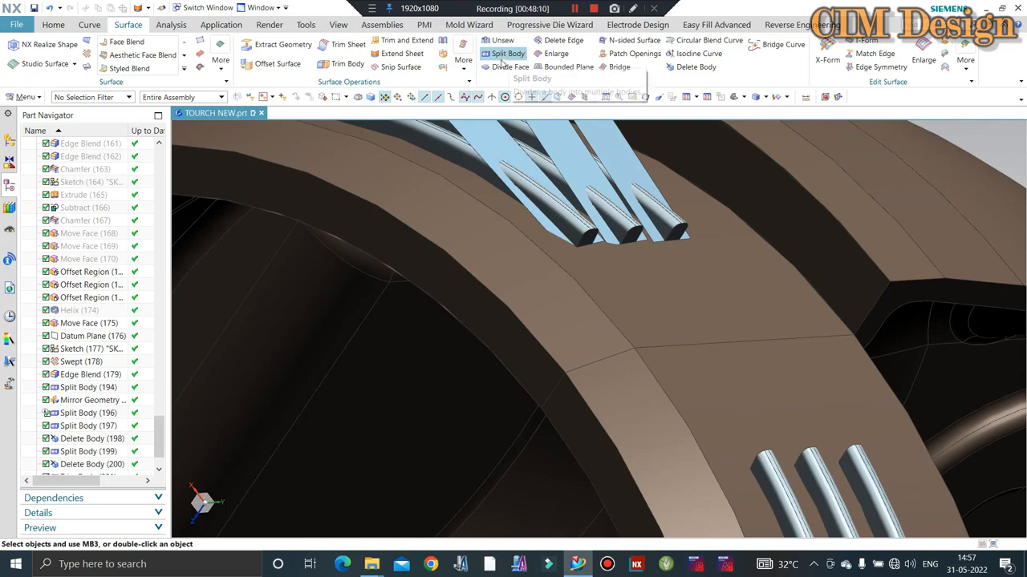
Step: Trim the first thread's end with the face of its drafted sheet, using the Face or Plane tool option
{"action": "left_click", "coordinate": [343, 64]}
{"action": "left_click", "coordinate": [538, 197]}
{"action": "scroll", "coordinate": [553, 184], "scroll_direction": "up", "scroll_amount": 1}
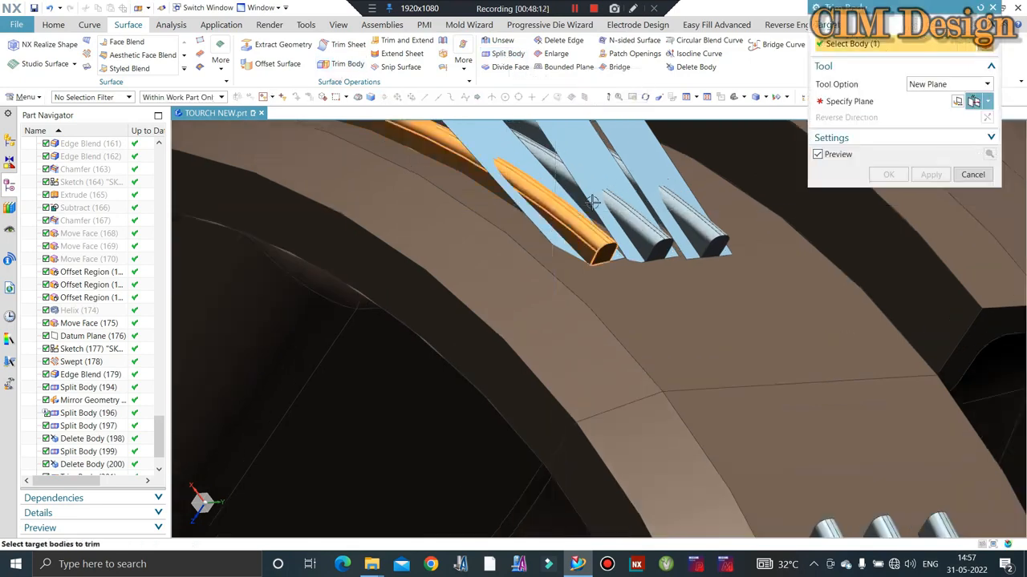
{"action": "left_click", "coordinate": [845, 104]}
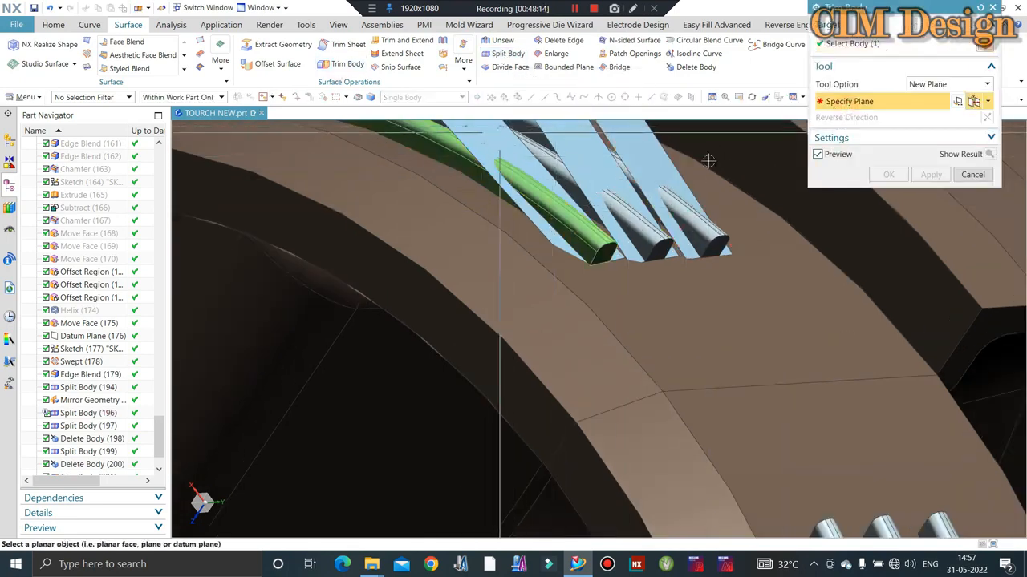
{"action": "left_click", "coordinate": [927, 99]}
{"action": "left_click", "coordinate": [488, 143]}
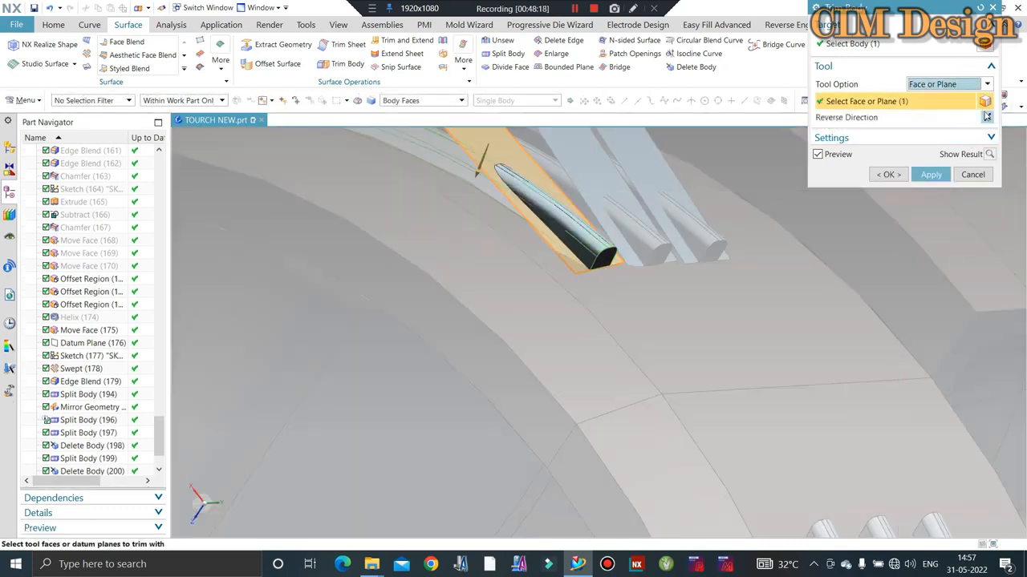
{"action": "left_click", "coordinate": [930, 175]}
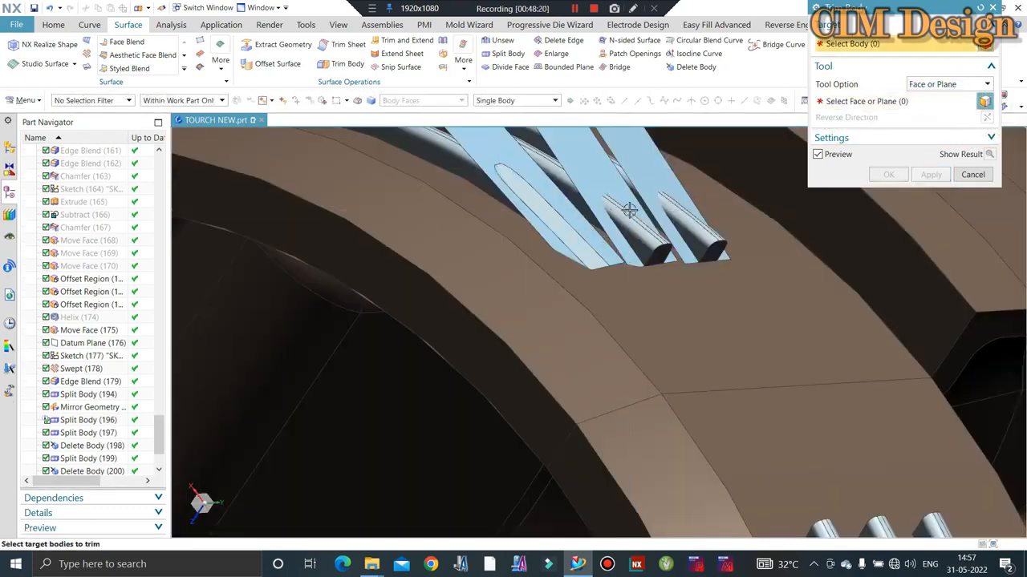
Step: Trim the second and third thread ends with the faces of their own drafted sheets
{"action": "left_click", "coordinate": [591, 160]}
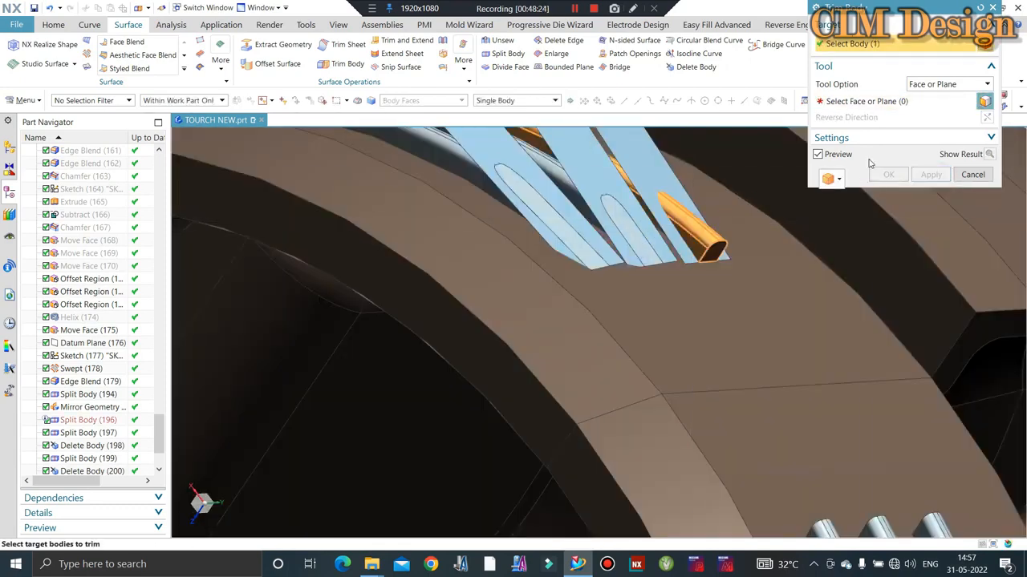
{"action": "left_click", "coordinate": [859, 105]}
{"action": "left_click", "coordinate": [634, 161]}
{"action": "middle_click", "coordinate": [712, 198]}
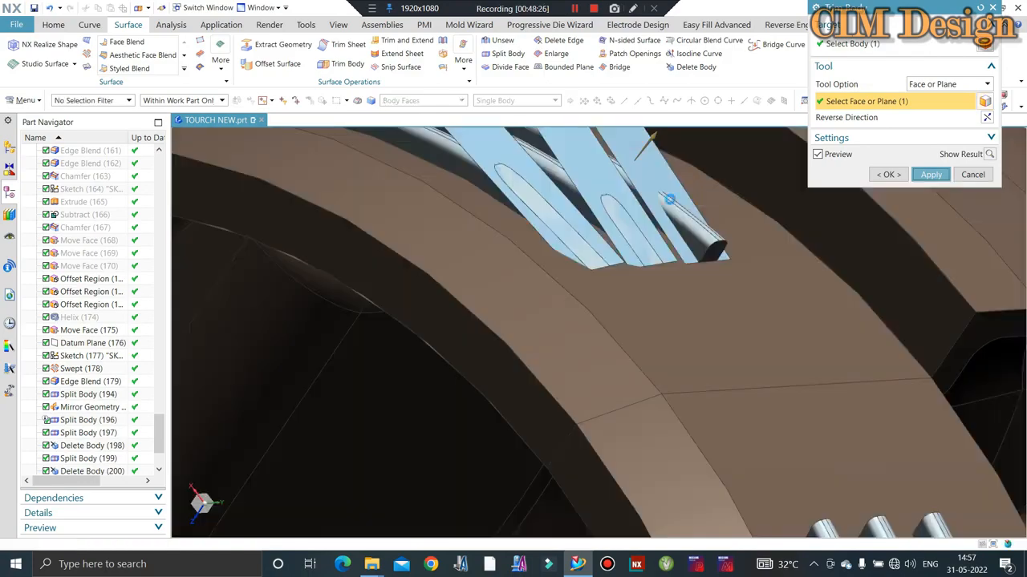
{"action": "scroll", "coordinate": [527, 214], "scroll_direction": "down", "scroll_amount": 7}
{"action": "middle_click_drag", "start_coordinate": [520, 252], "coordinate": [548, 251]}
{"action": "key", "text": "Escape"}
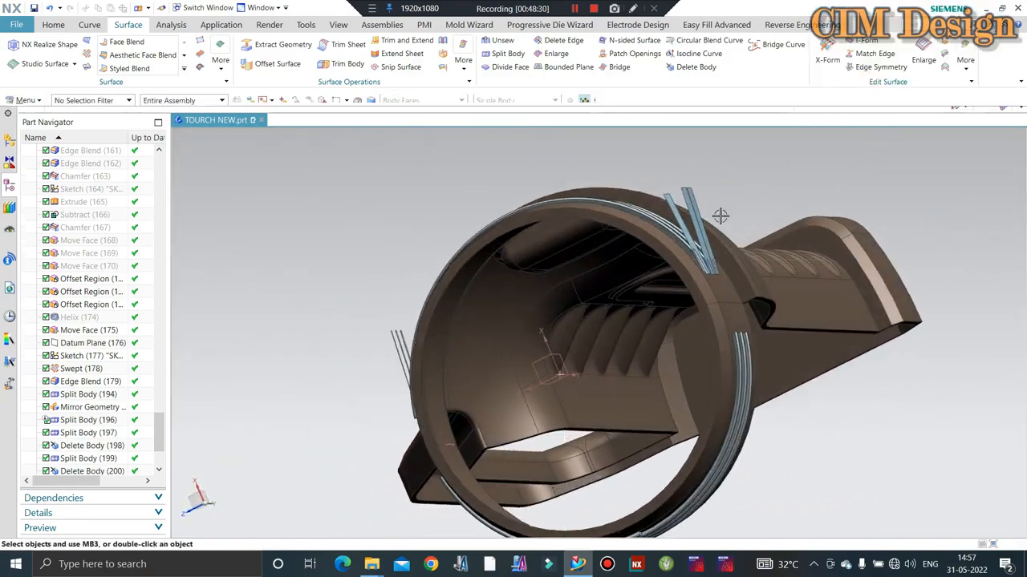
Step: Examine the three trimmed thread ends and their drafted sheets from several angles around the rim
{"action": "scroll", "coordinate": [715, 235], "scroll_direction": "up", "scroll_amount": 1}
{"action": "scroll", "coordinate": [715, 234], "scroll_direction": "down", "scroll_amount": 3}
{"action": "middle_click_drag", "start_coordinate": [715, 234], "coordinate": [462, 238]}
{"action": "scroll", "coordinate": [618, 237], "scroll_direction": "up", "scroll_amount": 2}
{"action": "middle_click_drag", "start_coordinate": [649, 237], "coordinate": [620, 255]}
{"action": "scroll", "coordinate": [548, 344], "scroll_direction": "up", "scroll_amount": 3}
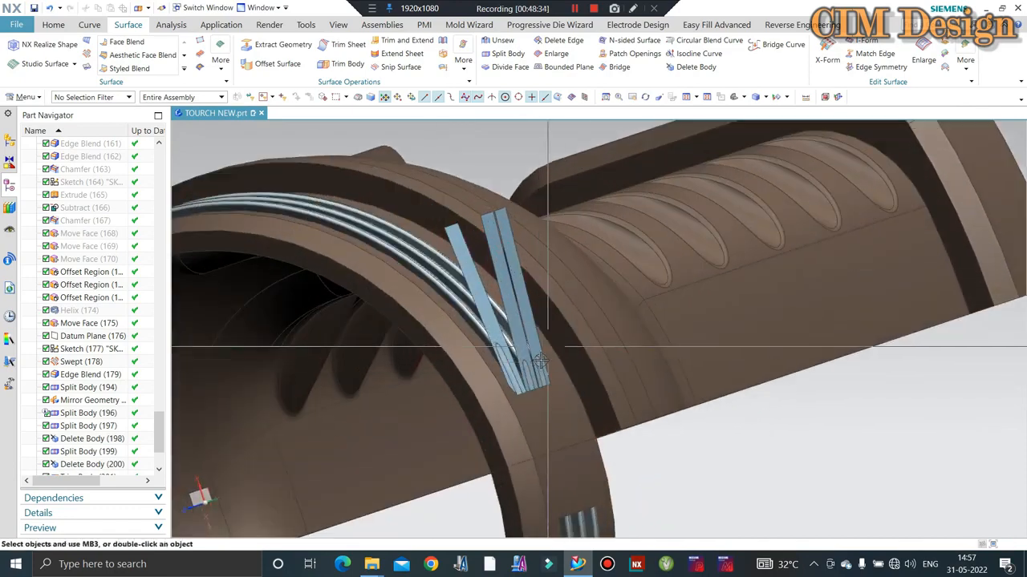
{"action": "scroll", "coordinate": [84, 457], "scroll_direction": "down", "scroll_amount": 2}
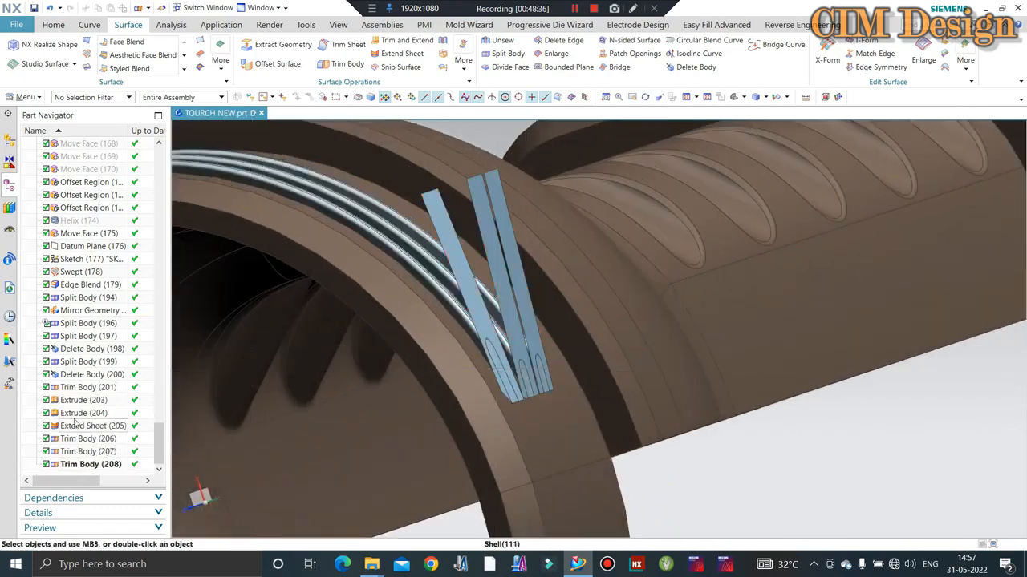
{"action": "double_click", "coordinate": [72, 413]}
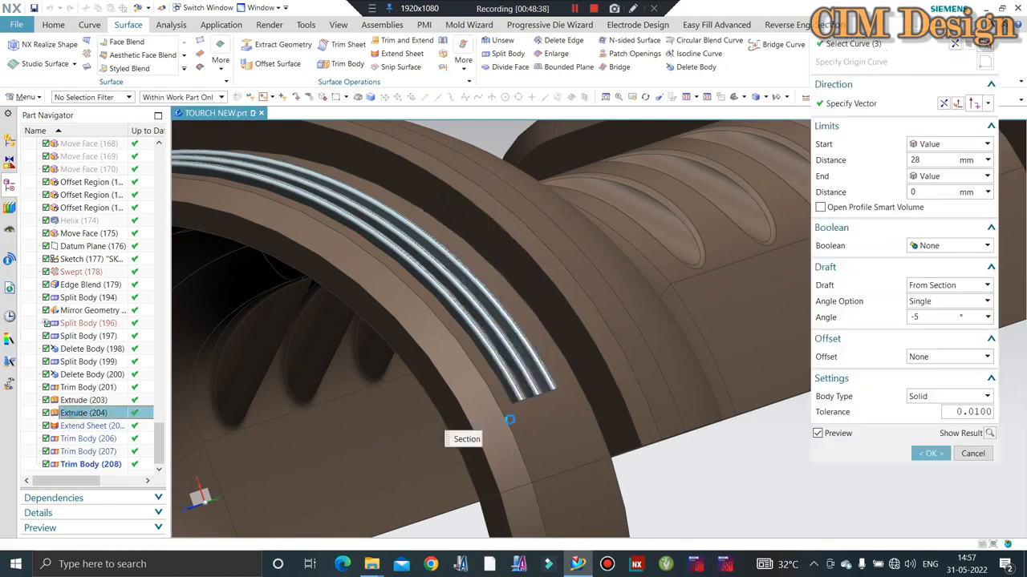
{"action": "scroll", "coordinate": [548, 370], "scroll_direction": "up", "scroll_amount": 4}
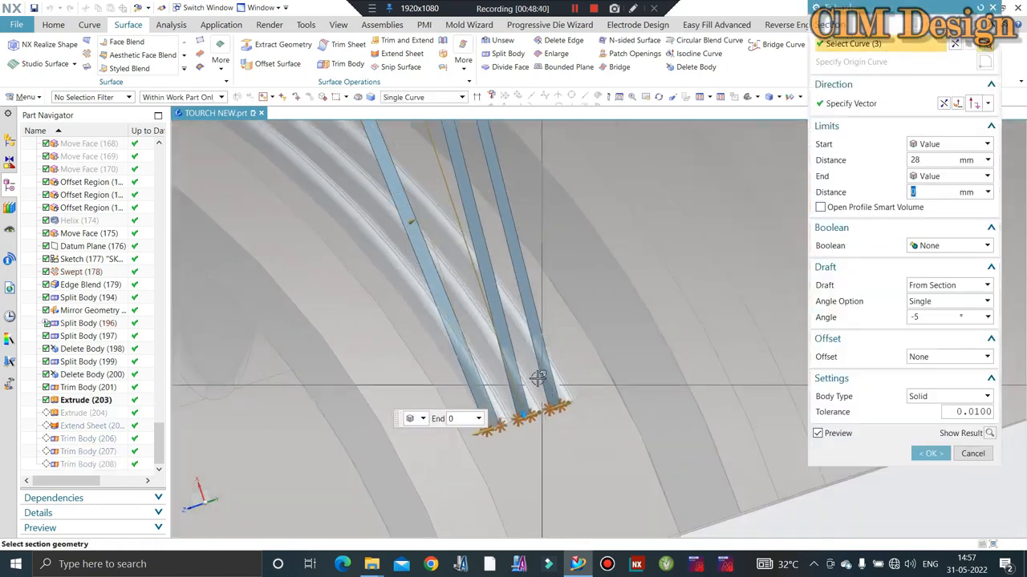
{"action": "middle_click_drag", "start_coordinate": [529, 370], "coordinate": [539, 367]}
{"action": "scroll", "coordinate": [681, 417], "scroll_direction": "down", "scroll_amount": 6}
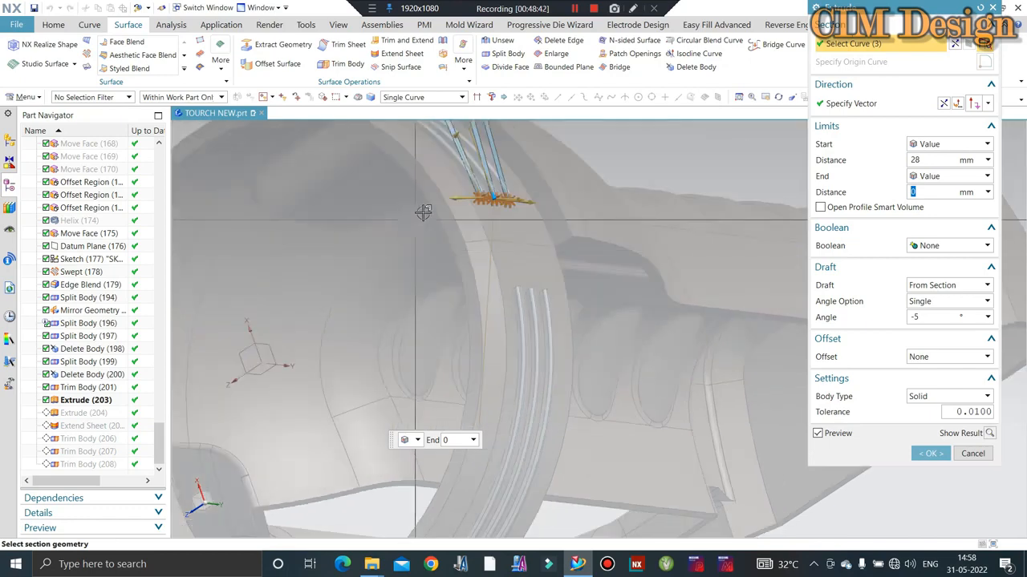
{"action": "scroll", "coordinate": [422, 213], "scroll_direction": "up", "scroll_amount": 4}
{"action": "scroll", "coordinate": [531, 162], "scroll_direction": "up", "scroll_amount": 2}
{"action": "key", "text": "Escape"}
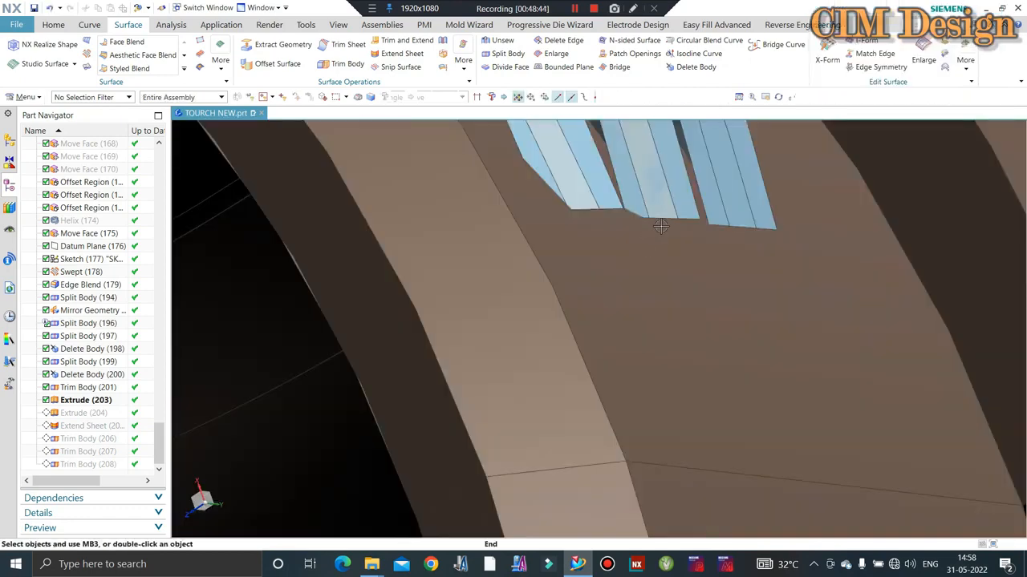
Step: Delete the two Trim Body features that cut the second and third thread ends
{"action": "scroll", "coordinate": [666, 217], "scroll_direction": "up", "scroll_amount": 2}
{"action": "scroll", "coordinate": [667, 217], "scroll_direction": "down", "scroll_amount": 3}
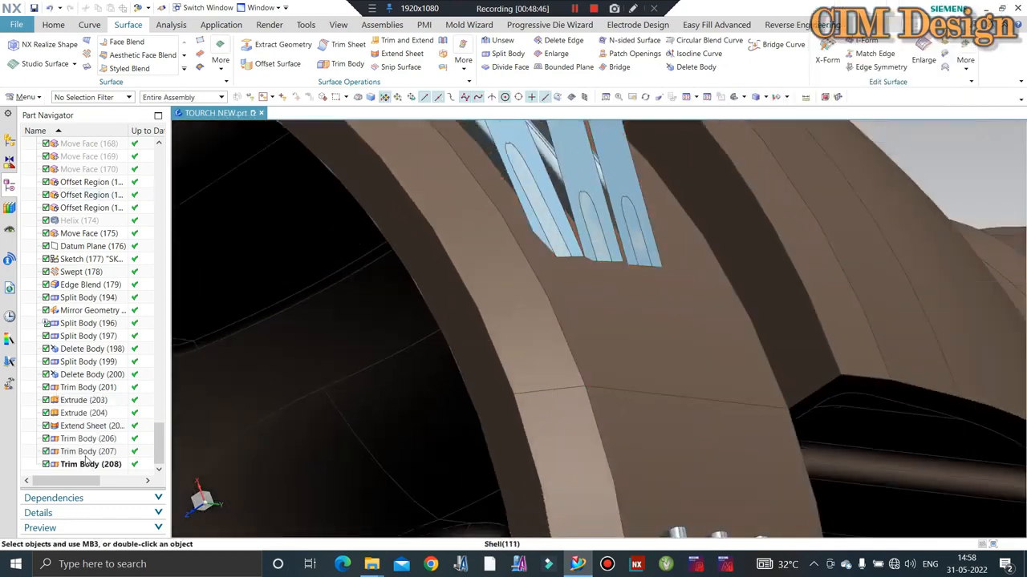
{"action": "right_click", "coordinate": [76, 455]}
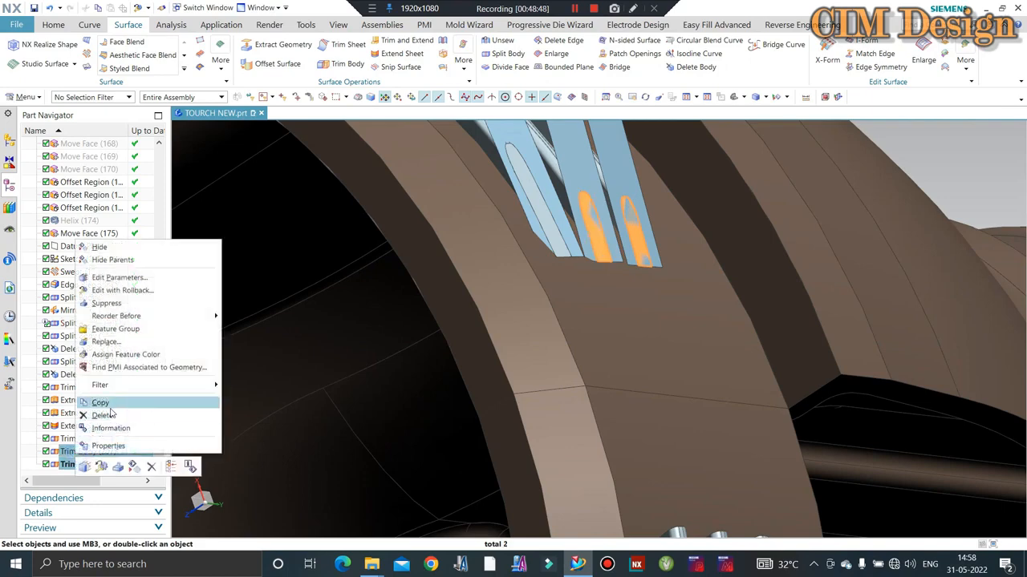
{"action": "left_click", "coordinate": [109, 428]}
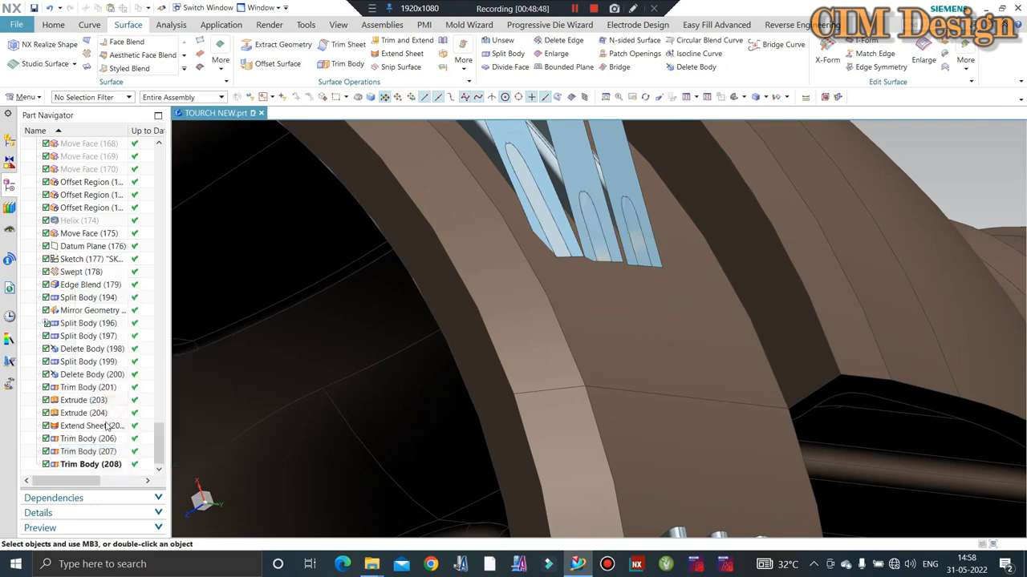
{"action": "right_click", "coordinate": [78, 468]}
{"action": "left_click", "coordinate": [108, 440]}
{"action": "key", "text": "Escape"}
{"action": "right_click", "coordinate": [87, 464]}
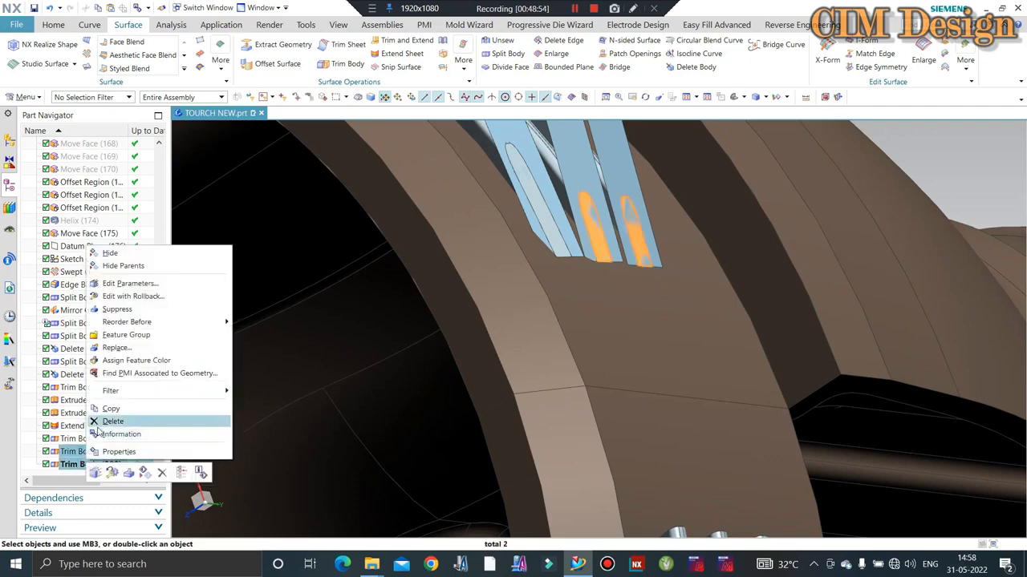
{"action": "left_click", "coordinate": [97, 420]}
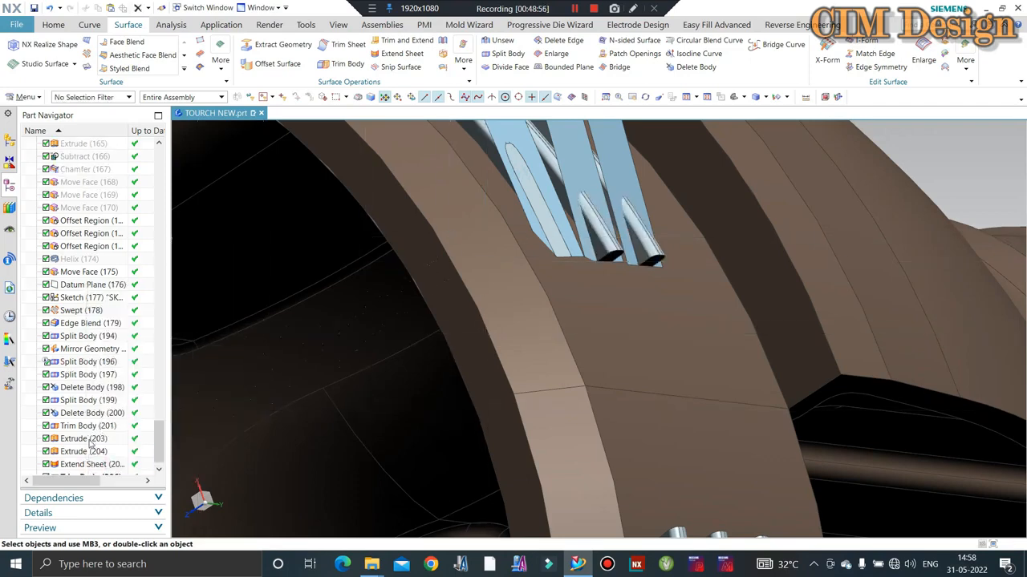
Step: Edit the second drafted extrusion to remove the second and third threads' edges from its section, leaving only the first thread's edge
{"action": "scroll", "coordinate": [90, 445], "scroll_direction": "down", "scroll_amount": 1}
{"action": "double_click", "coordinate": [84, 440]}
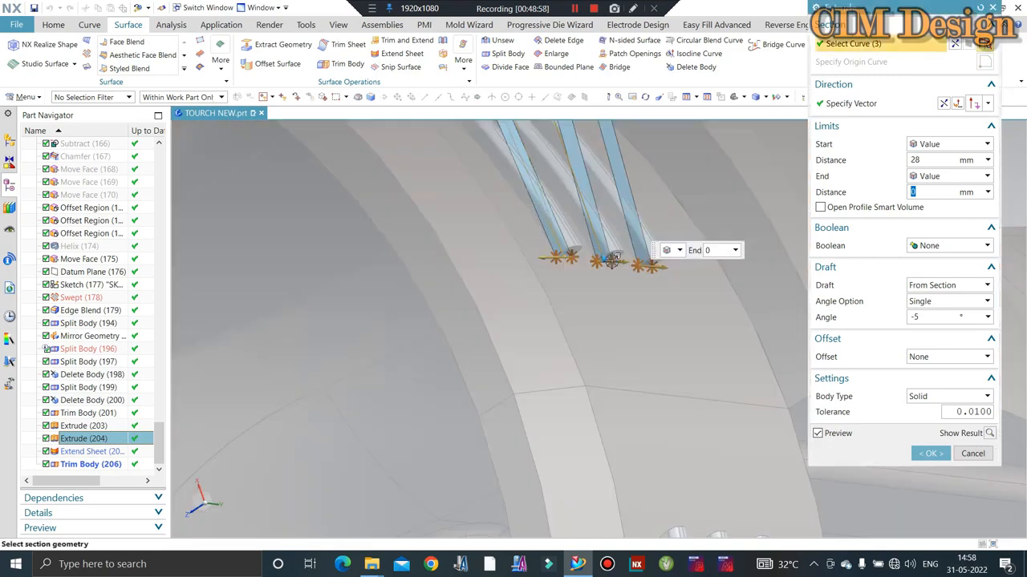
{"action": "scroll", "coordinate": [611, 261], "scroll_direction": "up", "scroll_amount": 7}
{"action": "left_click", "coordinate": [595, 259], "text": "shift"}
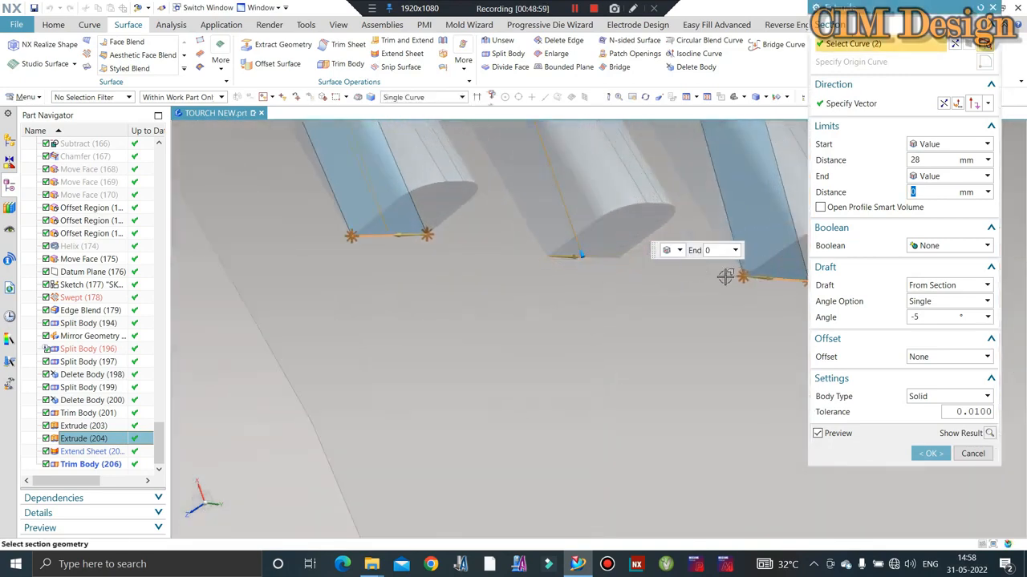
{"action": "left_click", "coordinate": [783, 279], "text": "shift"}
{"action": "middle_click", "coordinate": [620, 270]}
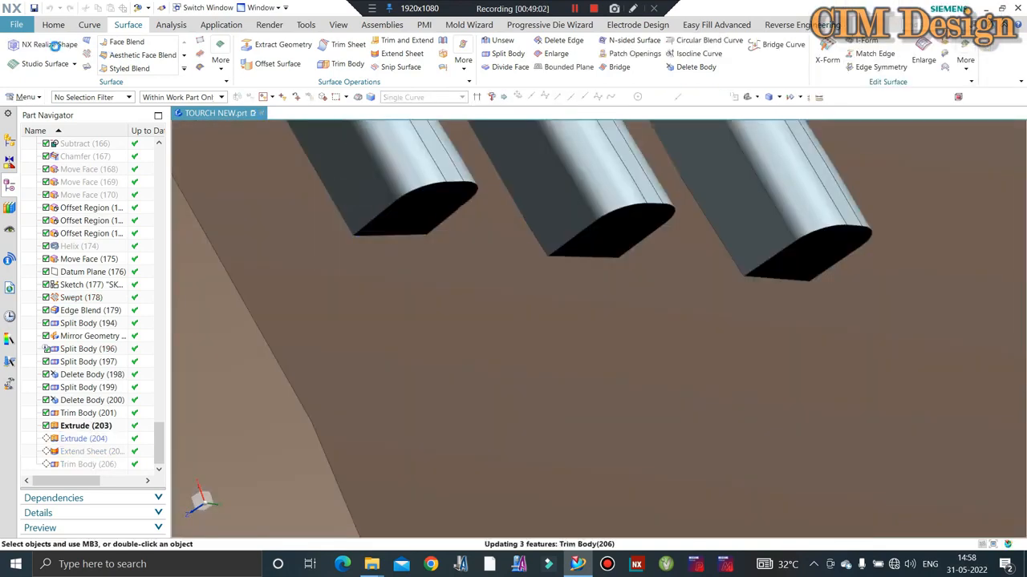
Step: Extrude the second thread's inner end edge separately along the X axis, limits 28 and 0 mm, with a -5° draft from section
{"action": "left_click", "coordinate": [54, 26]}
{"action": "left_click", "coordinate": [150, 49]}
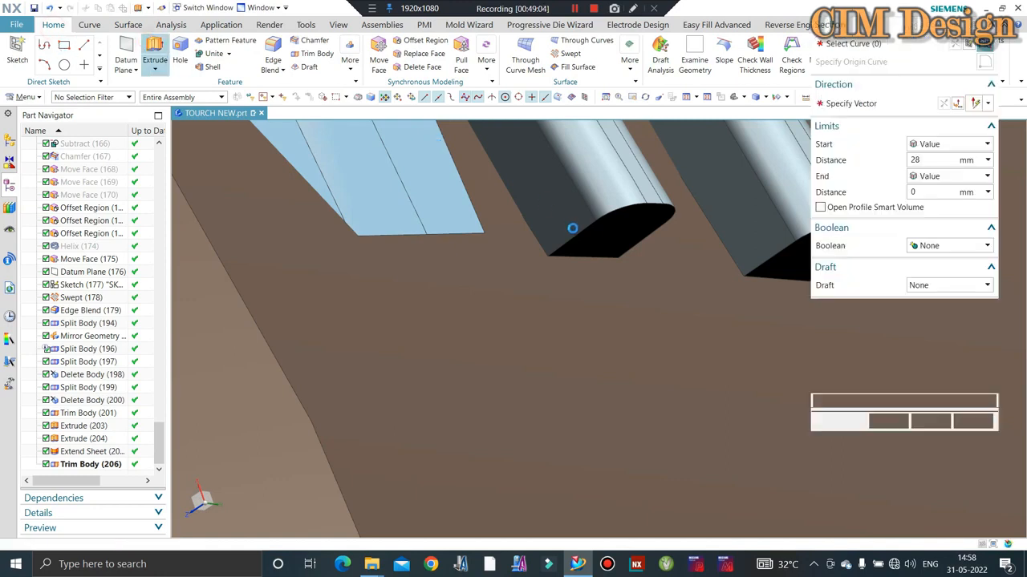
{"action": "left_click", "coordinate": [600, 259]}
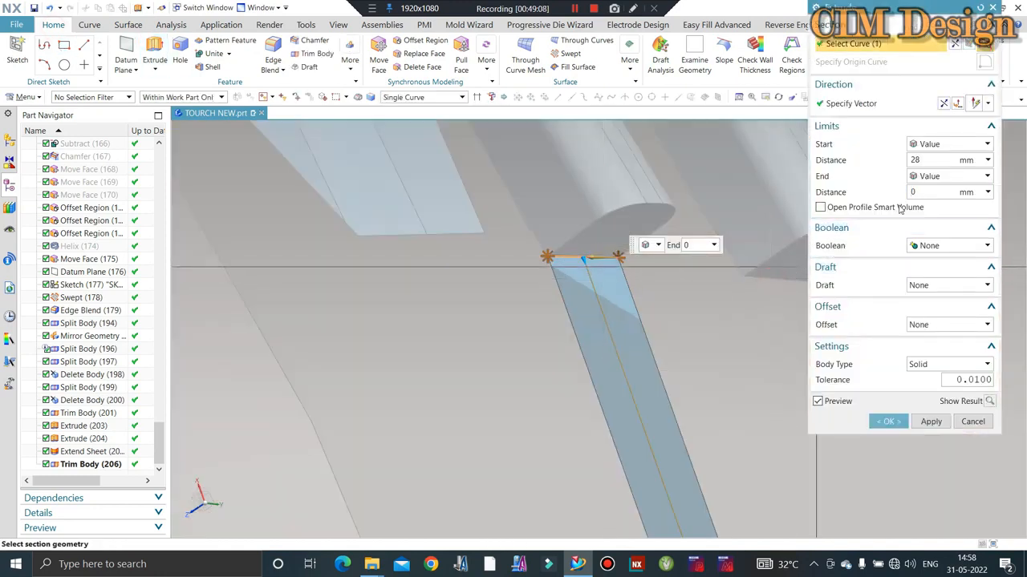
{"action": "left_click", "coordinate": [851, 103]}
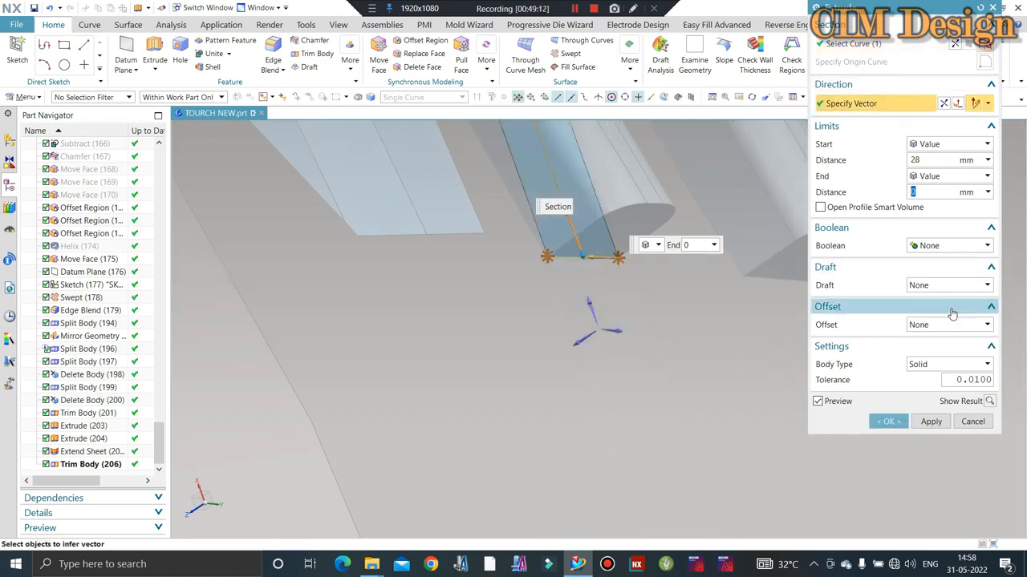
{"action": "left_click", "coordinate": [918, 339]}
{"action": "left_click", "coordinate": [930, 285]}
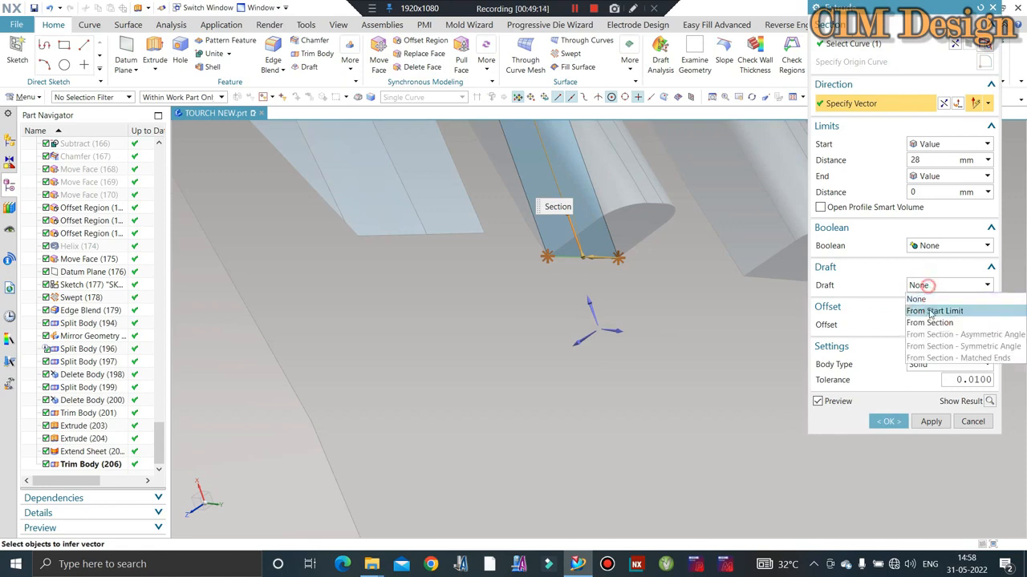
{"action": "left_click", "coordinate": [930, 318]}
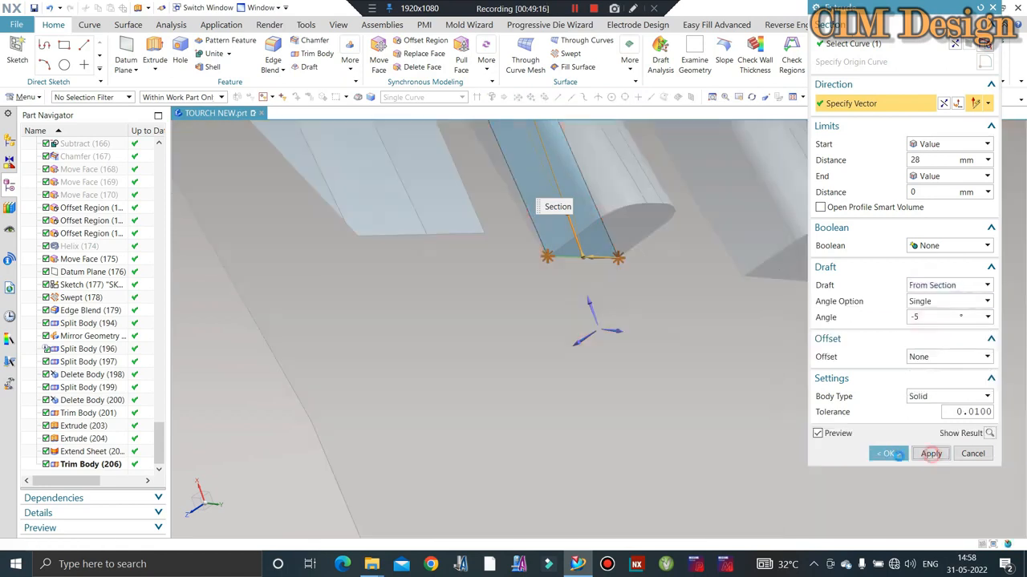
{"action": "left_click", "coordinate": [930, 453]}
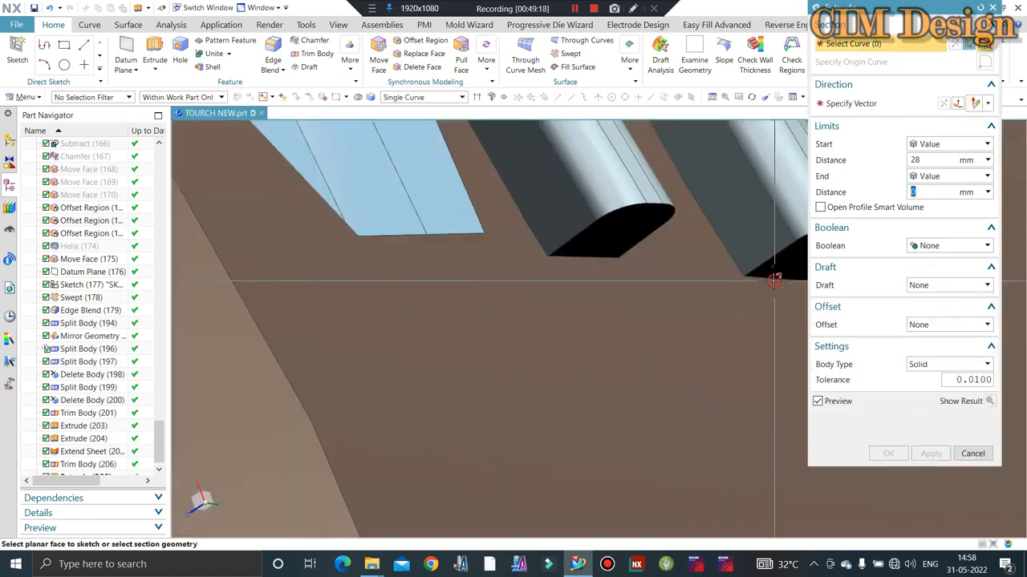
Step: Extrude the third thread's inner end edge along the X axis, limits 28 and 0 mm, with a -5° draft from section
{"action": "key", "text": "Escape"}
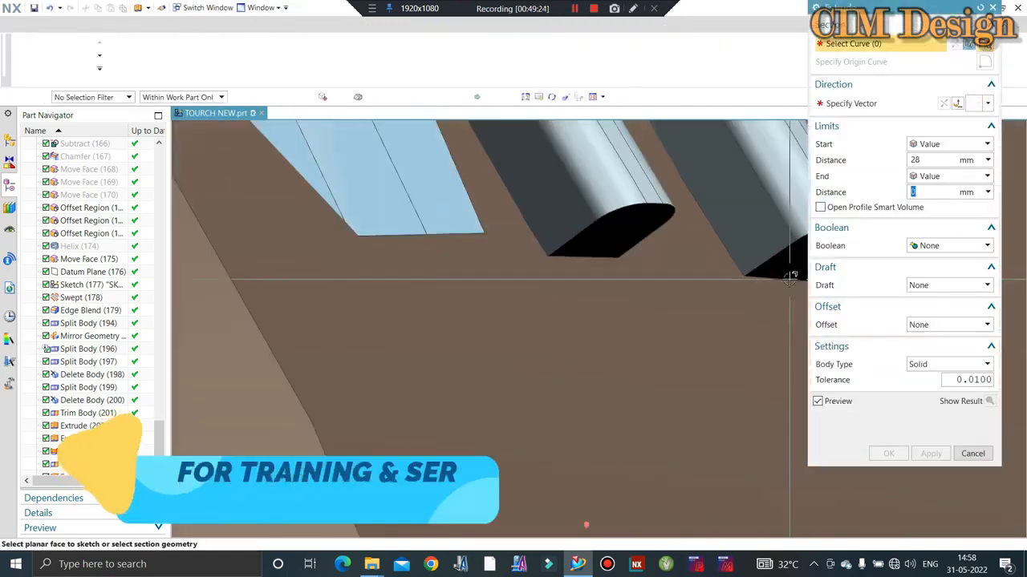
{"action": "left_click", "coordinate": [791, 276]}
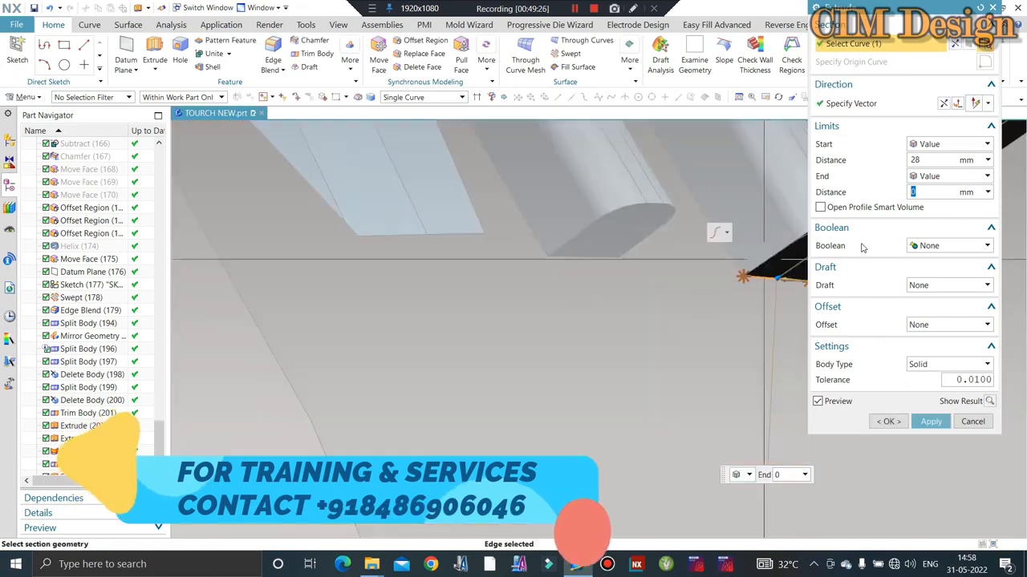
{"action": "left_click", "coordinate": [874, 102]}
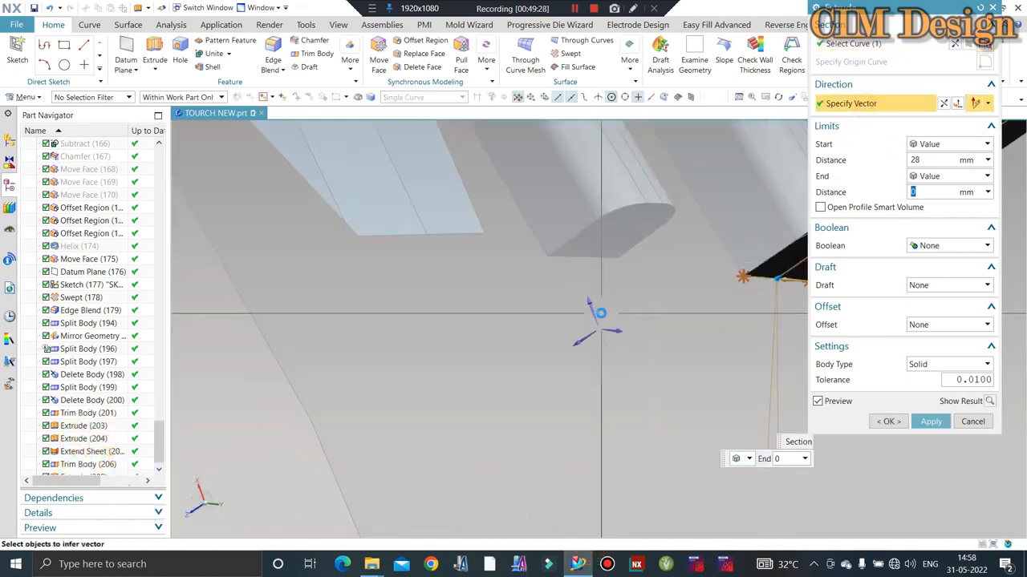
{"action": "left_click", "coordinate": [939, 285]}
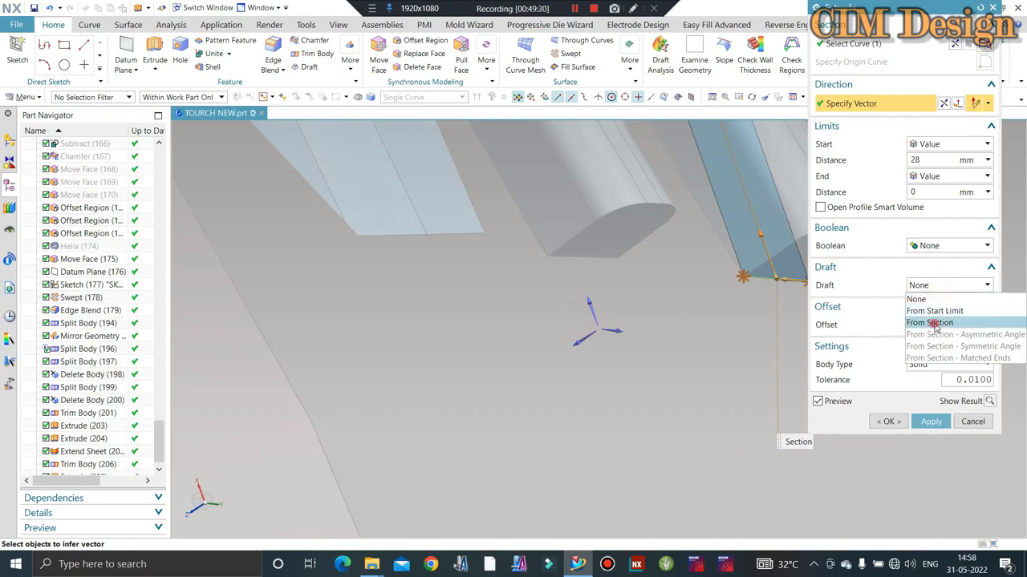
{"action": "left_click", "coordinate": [937, 323]}
{"action": "scroll", "coordinate": [633, 298], "scroll_direction": "down", "scroll_amount": 5}
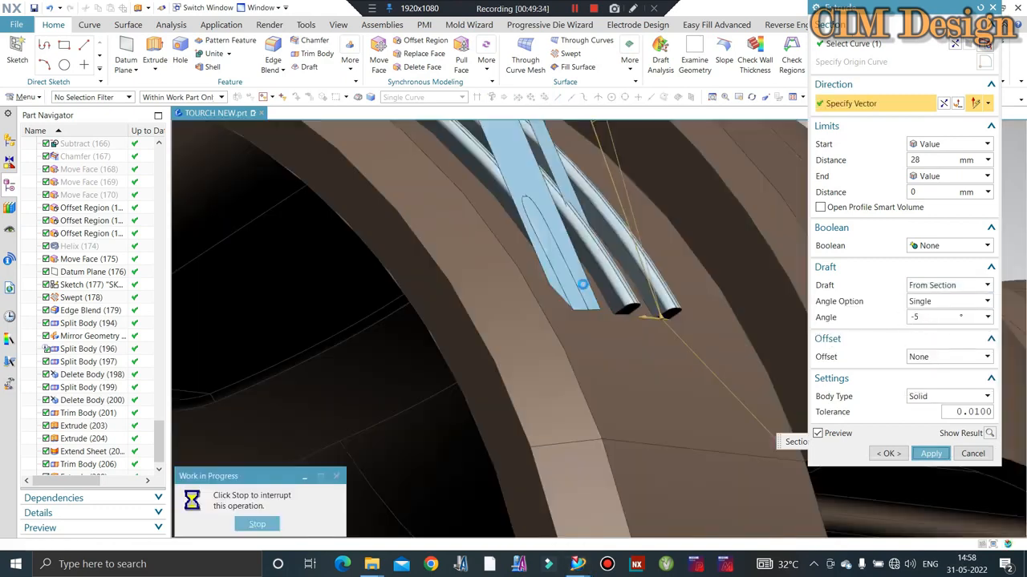
Step: Try to extrude the selected curve with a draft from the section at an angle of 5°
{"action": "left_click", "coordinate": [514, 297]}
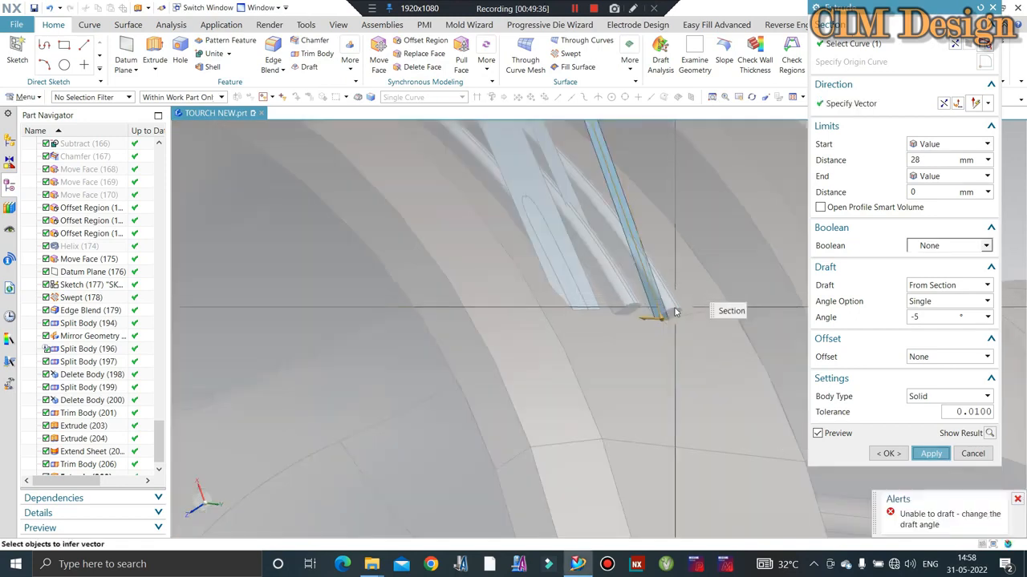
{"action": "scroll", "coordinate": [667, 302], "scroll_direction": "up", "scroll_amount": 4}
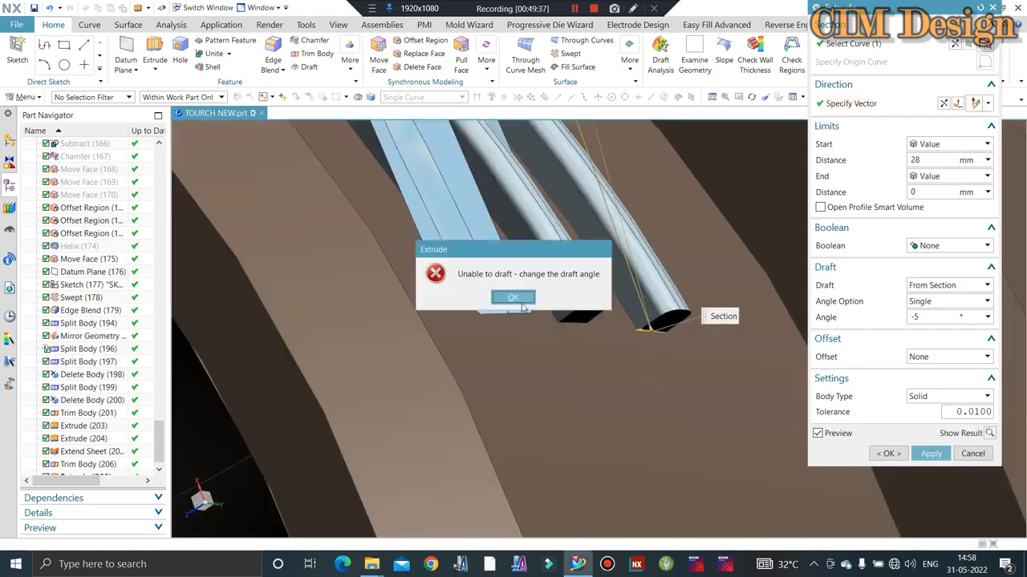
{"action": "left_click", "coordinate": [520, 302]}
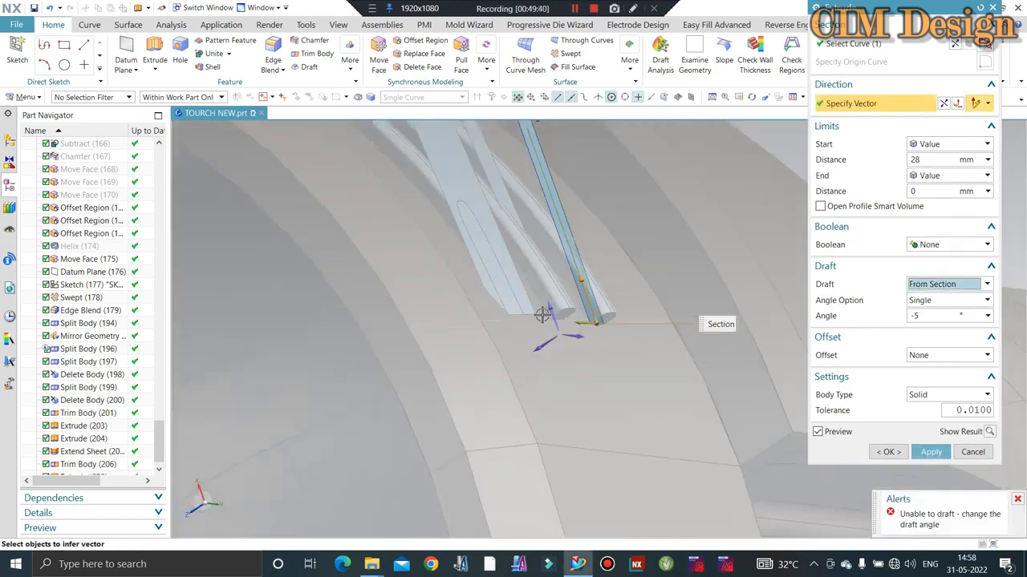
{"action": "scroll", "coordinate": [544, 315], "scroll_direction": "down", "scroll_amount": 4}
{"action": "middle_click_drag", "start_coordinate": [547, 313], "coordinate": [342, 216]}
{"action": "scroll", "coordinate": [443, 262], "scroll_direction": "down", "scroll_amount": 1}
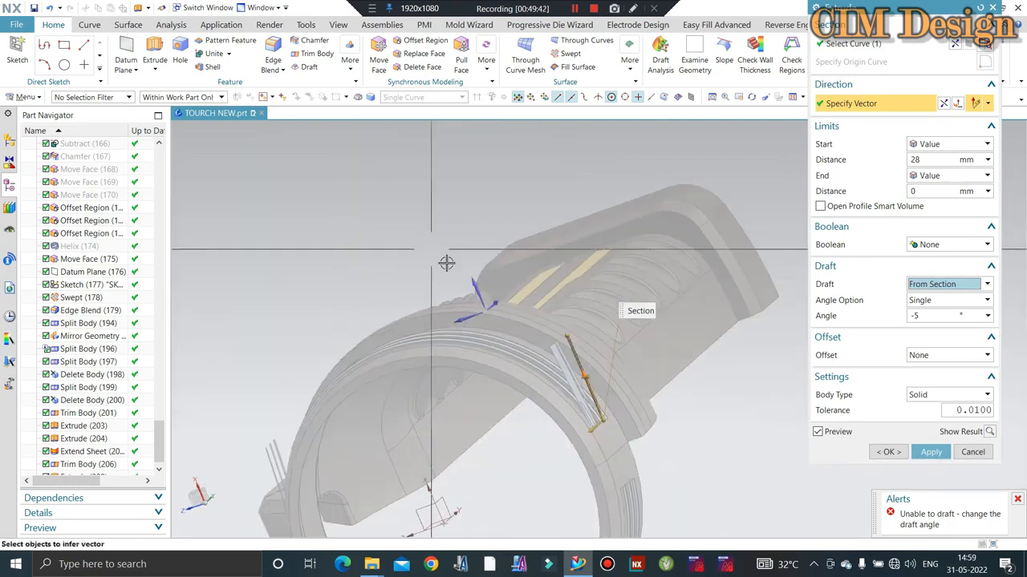
{"action": "middle_click_drag", "start_coordinate": [447, 263], "coordinate": [561, 345]}
{"action": "scroll", "coordinate": [639, 404], "scroll_direction": "down", "scroll_amount": 3}
{"action": "scroll", "coordinate": [640, 404], "scroll_direction": "up", "scroll_amount": 4}
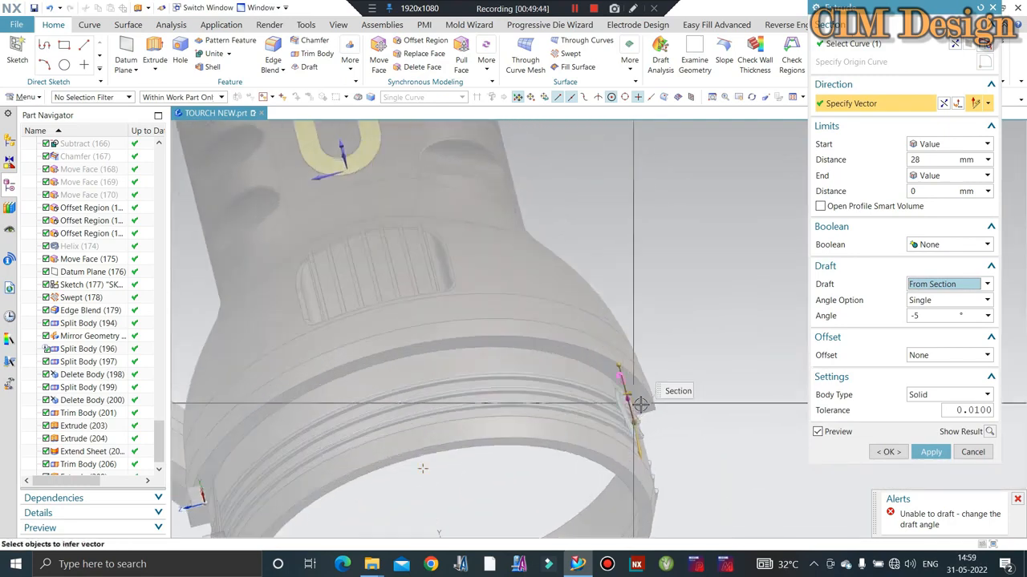
{"action": "scroll", "coordinate": [639, 404], "scroll_direction": "up", "scroll_amount": 6}
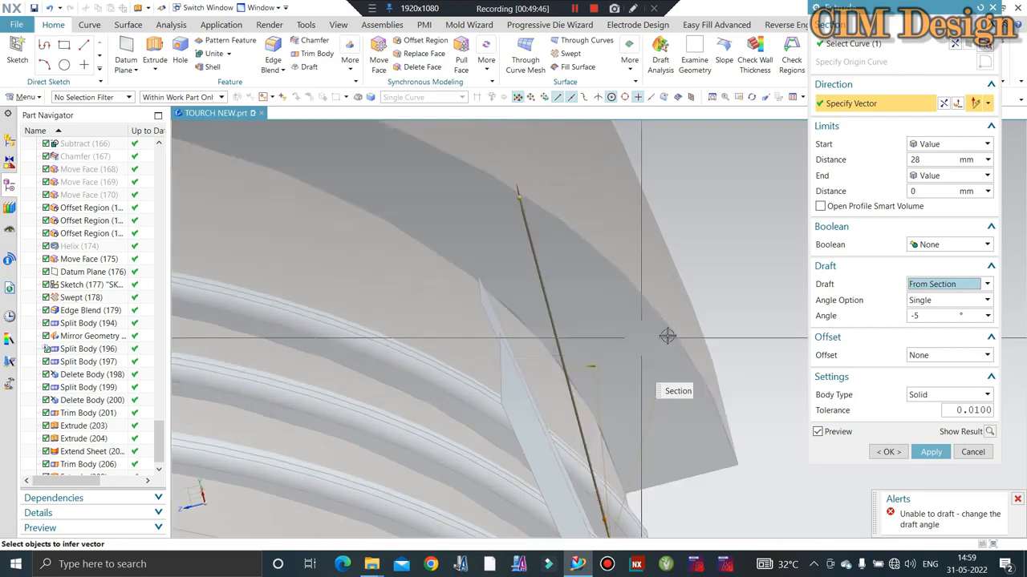
{"action": "type", "text": "5"}
{"action": "key", "text": "Return"}
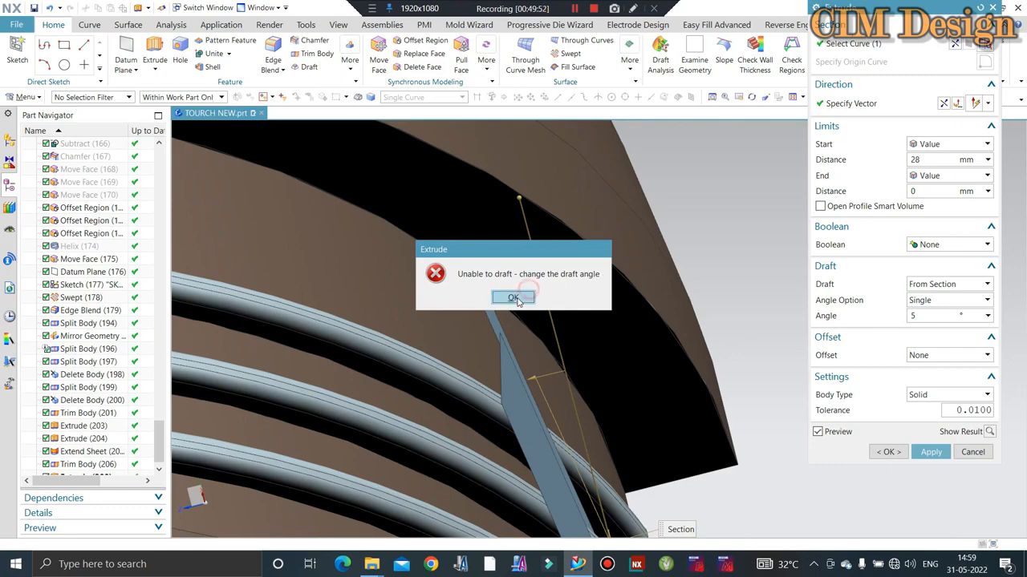
{"action": "left_click", "coordinate": [513, 297]}
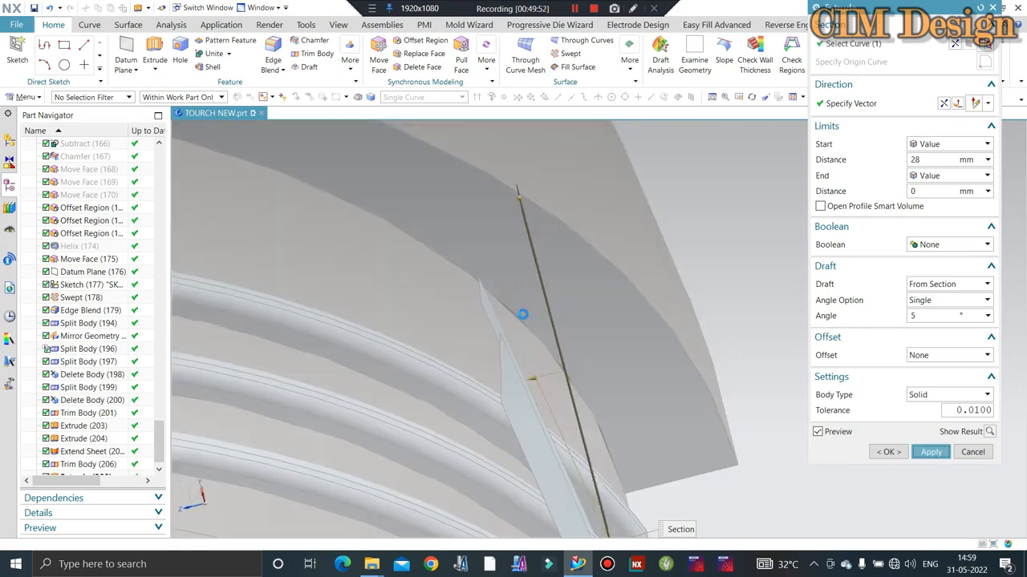
{"action": "key", "text": "Escape"}
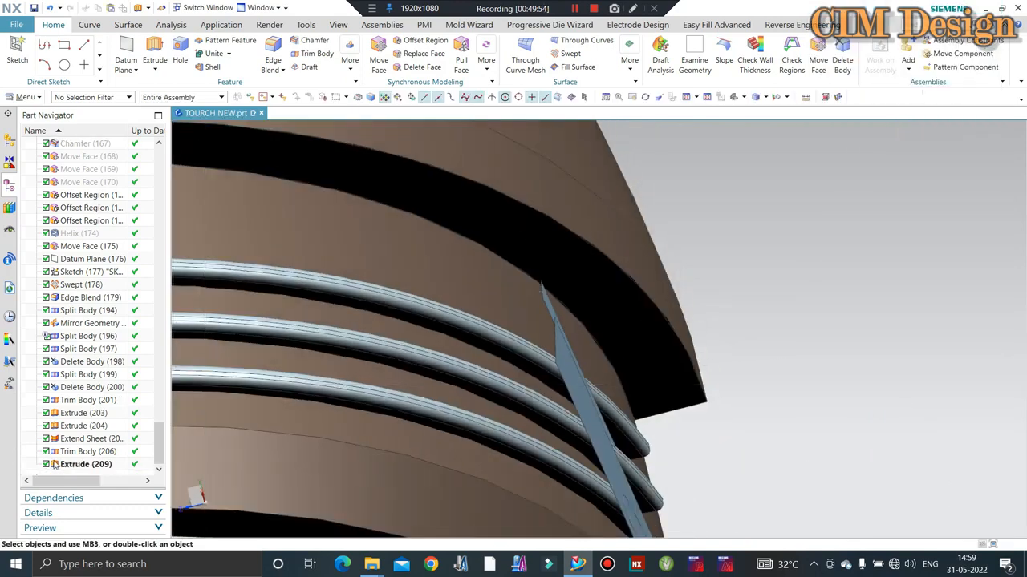
Step: Delete the Extrude (209), Trim Body (206), Extend Sheet and Extrude (204) features from the model history
{"action": "left_click", "coordinate": [71, 463], "text": "ctrl"}
{"action": "left_click", "coordinate": [76, 438], "text": "ctrl"}
{"action": "right_click", "coordinate": [76, 439]}
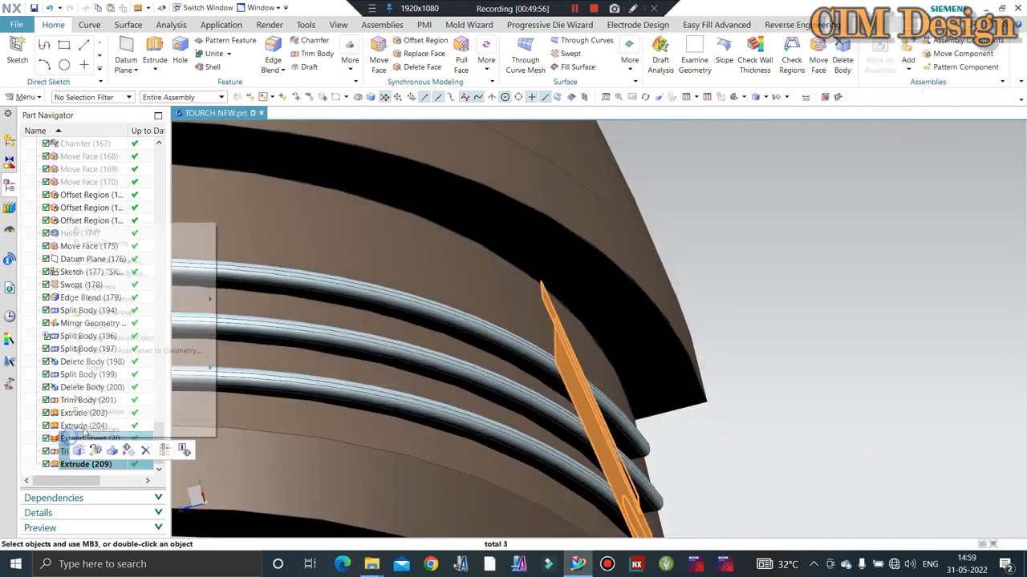
{"action": "left_click", "coordinate": [95, 399]}
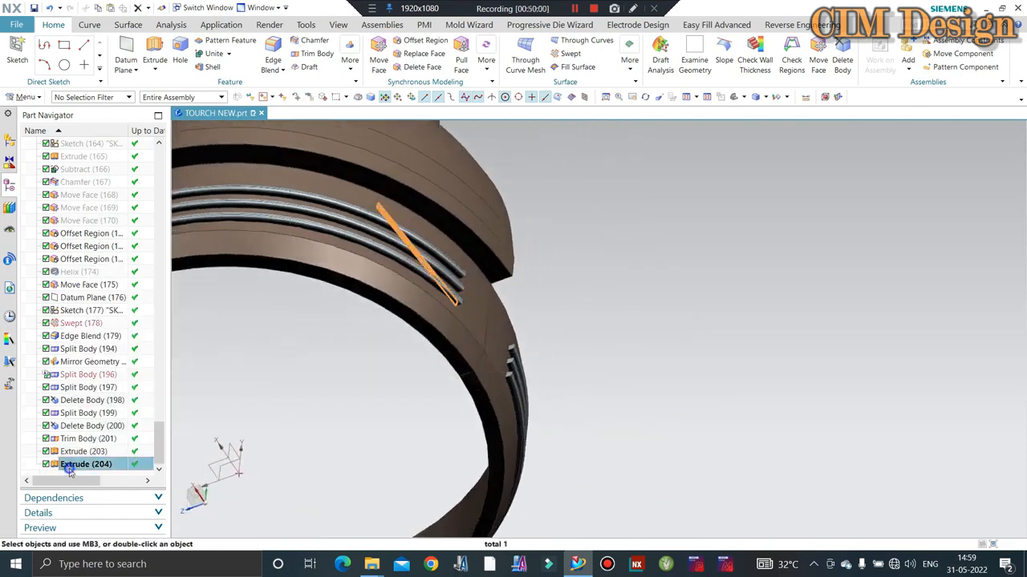
{"action": "right_click", "coordinate": [71, 472]}
{"action": "left_click", "coordinate": [92, 411]}
Step: Extend both long edges of the three narrow sheets crossing the ribs by 1 mm
{"action": "middle_click_drag", "start_coordinate": [447, 355], "coordinate": [640, 326]}
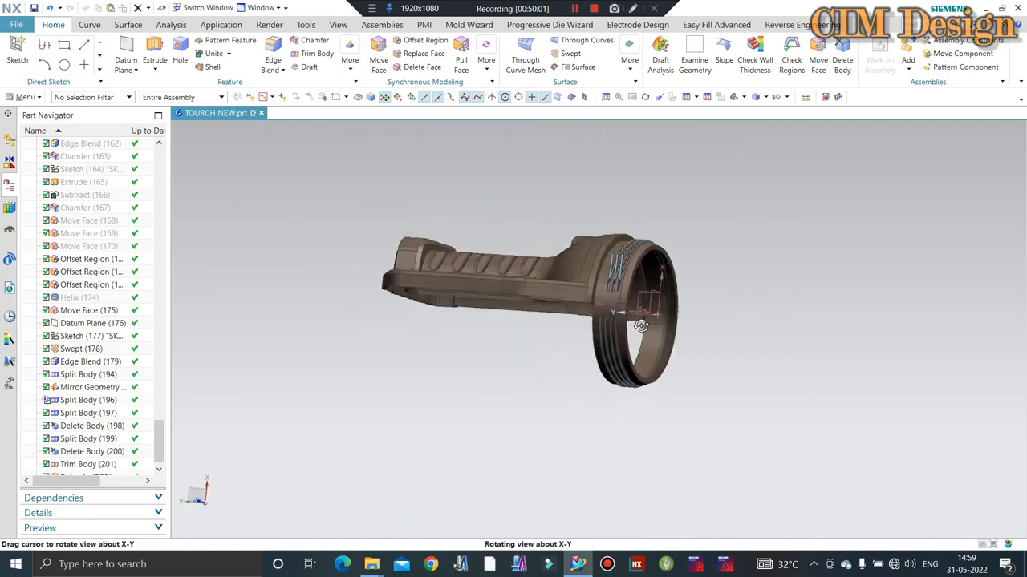
{"action": "scroll", "coordinate": [640, 326], "scroll_direction": "up", "scroll_amount": 6}
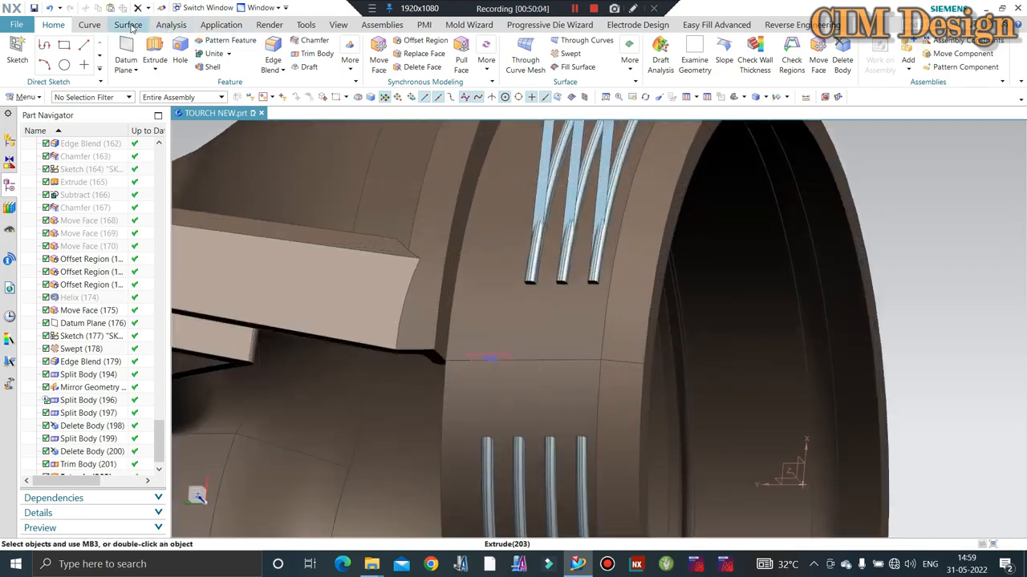
{"action": "left_click", "coordinate": [128, 25]}
{"action": "left_click", "coordinate": [402, 54]}
{"action": "scroll", "coordinate": [550, 172], "scroll_direction": "up", "scroll_amount": 3}
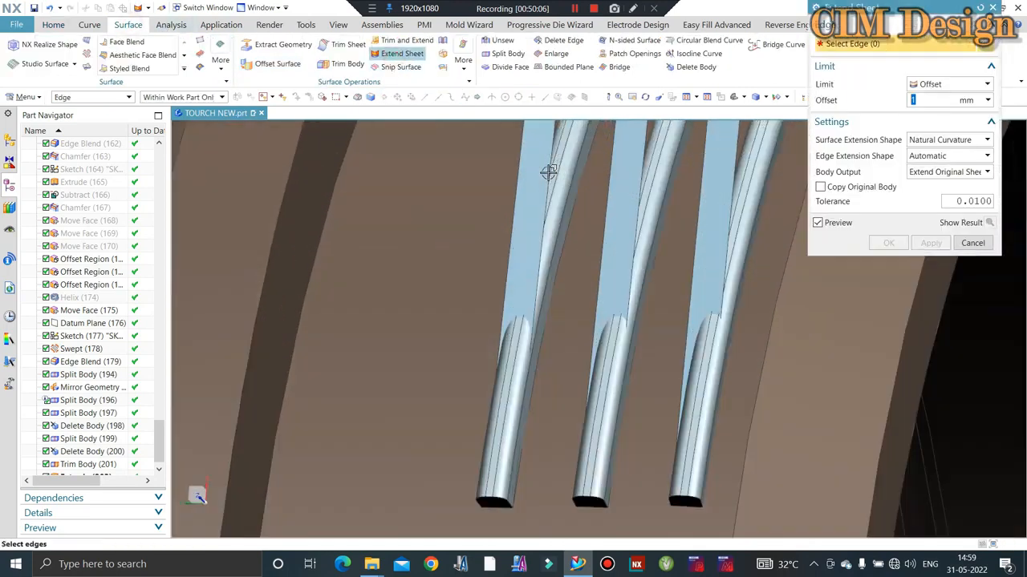
{"action": "left_click", "coordinate": [541, 167]}
{"action": "scroll", "coordinate": [519, 158], "scroll_direction": "up", "scroll_amount": 1}
{"action": "left_click", "coordinate": [519, 159]}
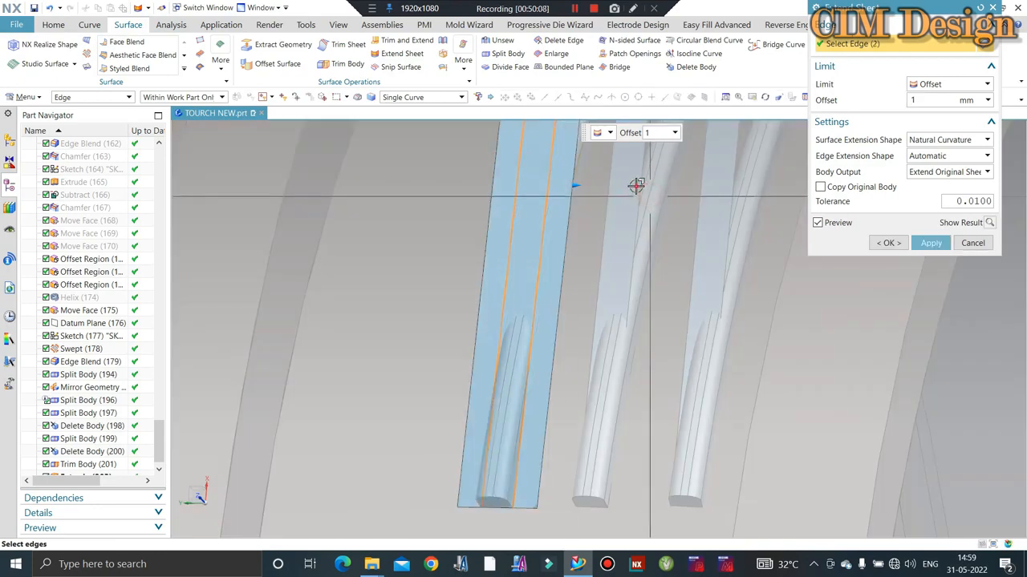
{"action": "left_click", "coordinate": [617, 192]}
{"action": "left_click", "coordinate": [699, 190]}
{"action": "left_click", "coordinate": [726, 192]}
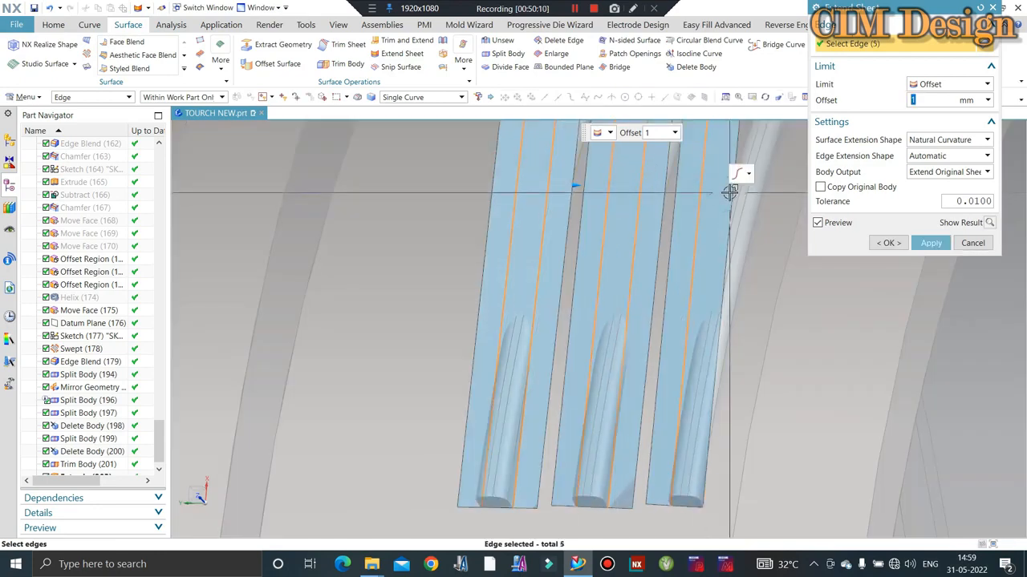
{"action": "left_click", "coordinate": [729, 194]}
{"action": "middle_click", "coordinate": [685, 234]}
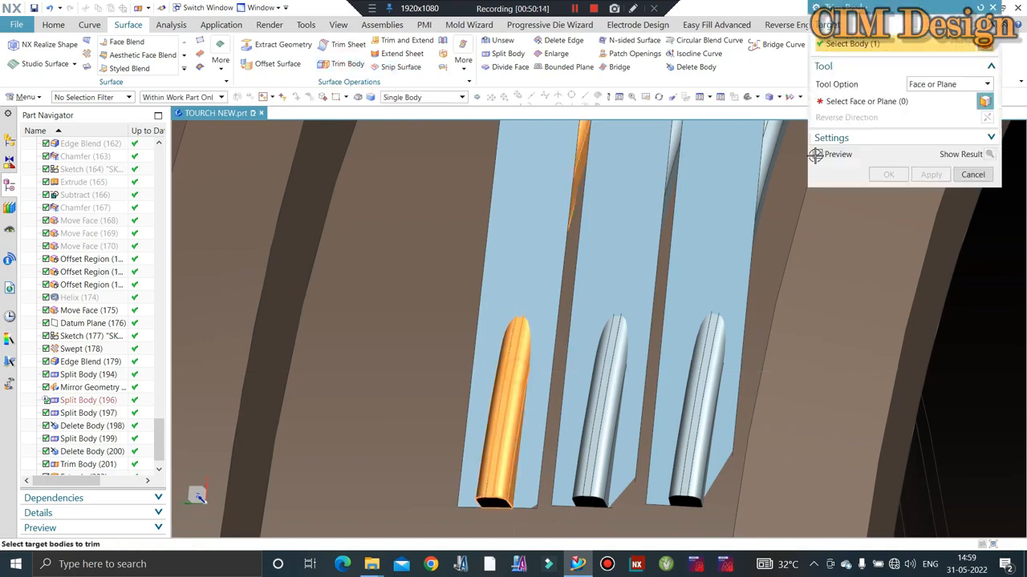
Step: Trim the first two swept ribs on the ring with their own extended sheets
{"action": "left_click", "coordinate": [514, 377]}
{"action": "left_click", "coordinate": [556, 174]}
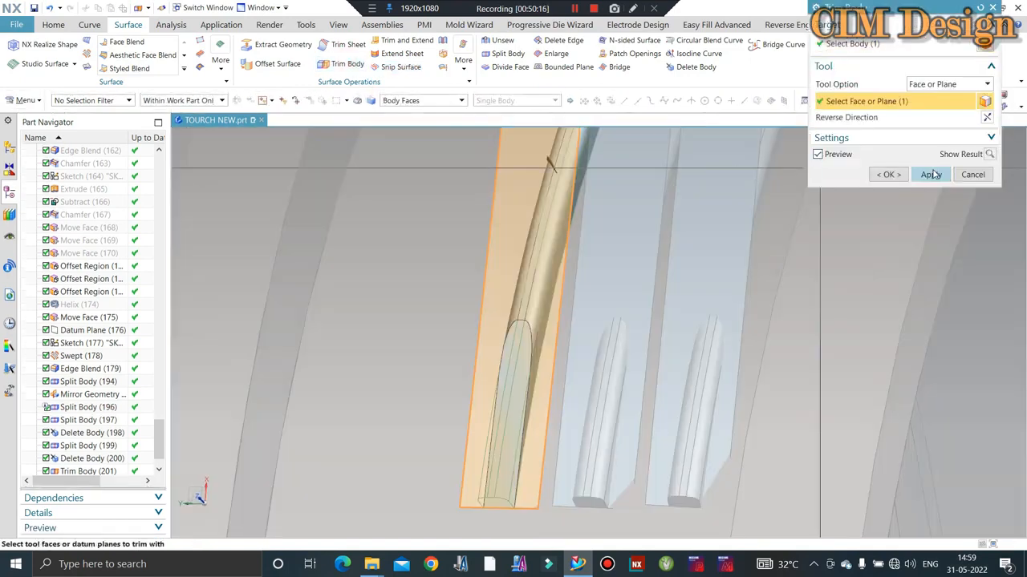
{"action": "left_click", "coordinate": [928, 173]}
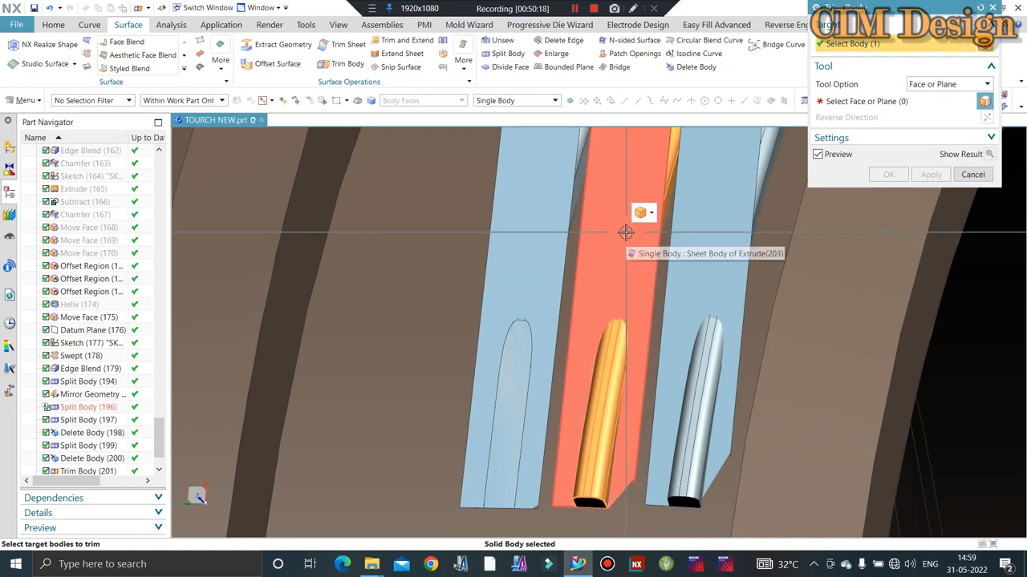
{"action": "middle_click", "coordinate": [685, 195]}
{"action": "left_click", "coordinate": [630, 217]}
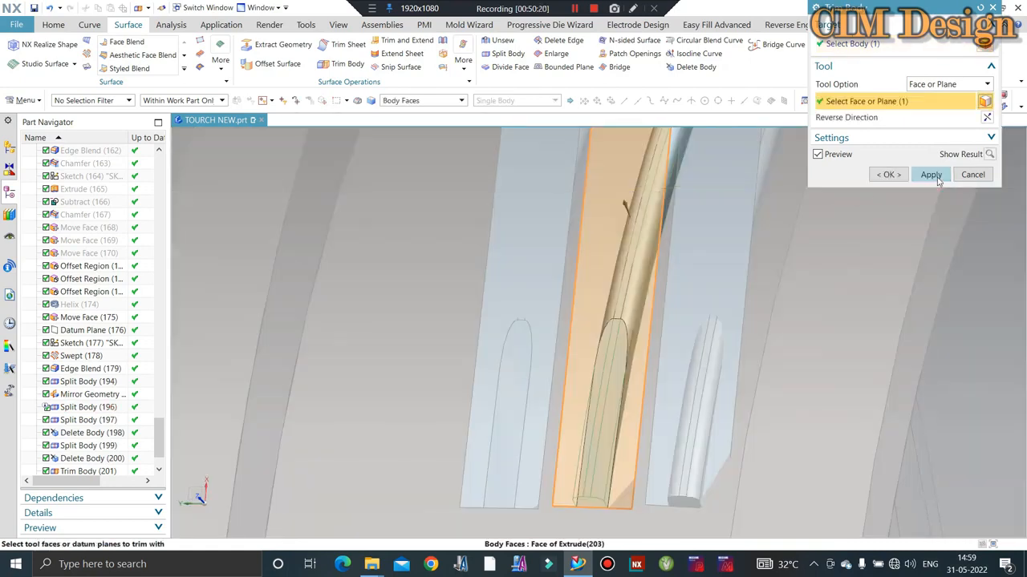
{"action": "left_click", "coordinate": [930, 175]}
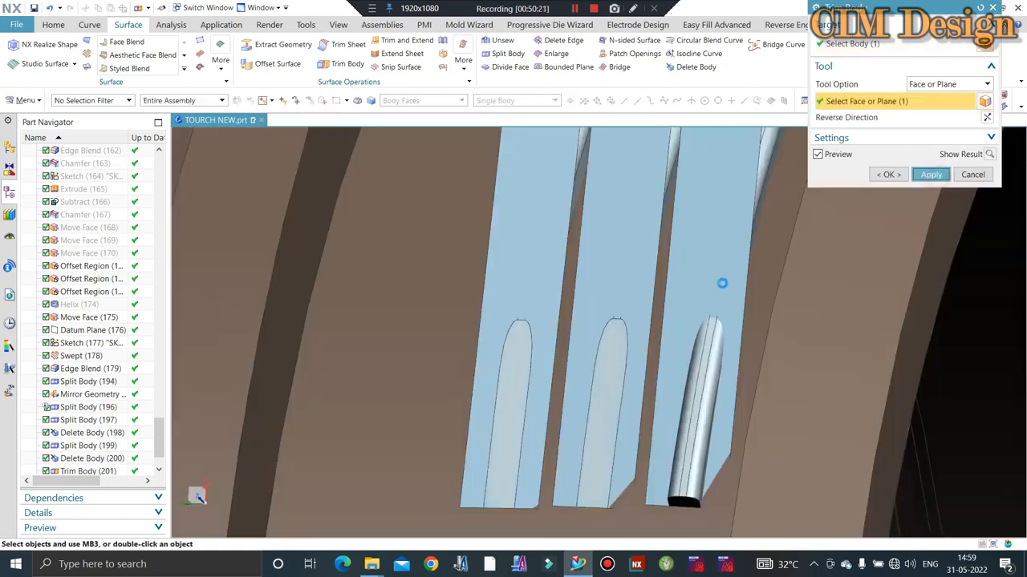
Step: Try to trim the third rib with the sheet crossing it, using a trim tolerance of 0.1
{"action": "left_click", "coordinate": [706, 207]}
{"action": "scroll", "coordinate": [718, 305], "scroll_direction": "down", "scroll_amount": 2}
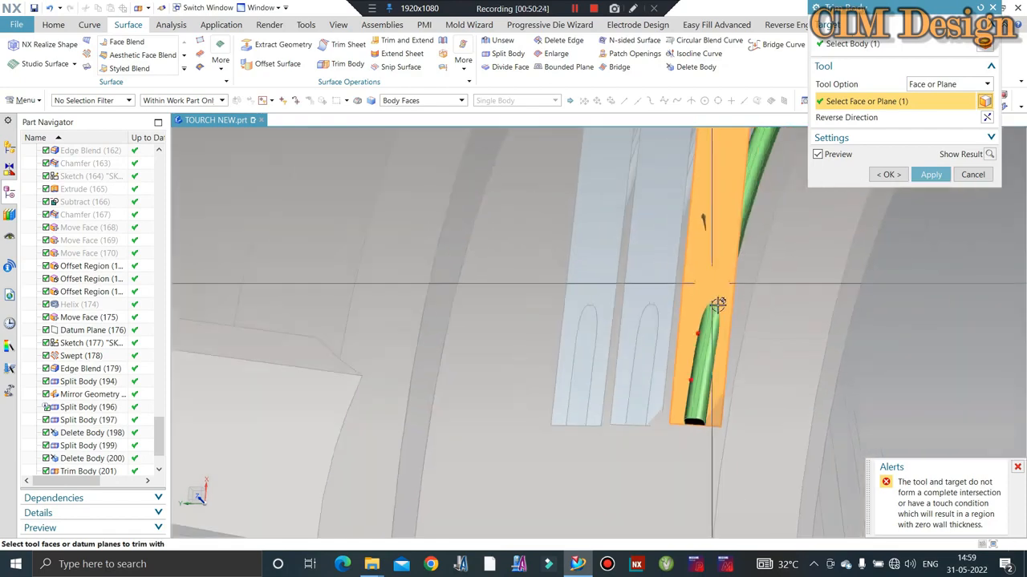
{"action": "scroll", "coordinate": [696, 375], "scroll_direction": "up", "scroll_amount": 3}
{"action": "middle_click_drag", "start_coordinate": [687, 380], "coordinate": [474, 318]}
{"action": "scroll", "coordinate": [474, 319], "scroll_direction": "down", "scroll_amount": 3}
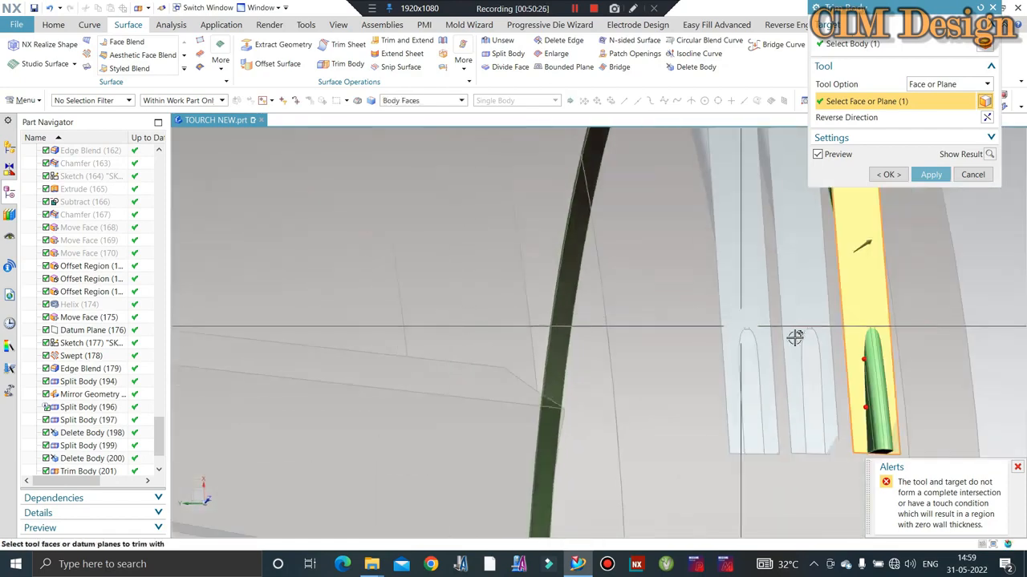
{"action": "scroll", "coordinate": [888, 362], "scroll_direction": "up", "scroll_amount": 4}
{"action": "left_click", "coordinate": [896, 137]}
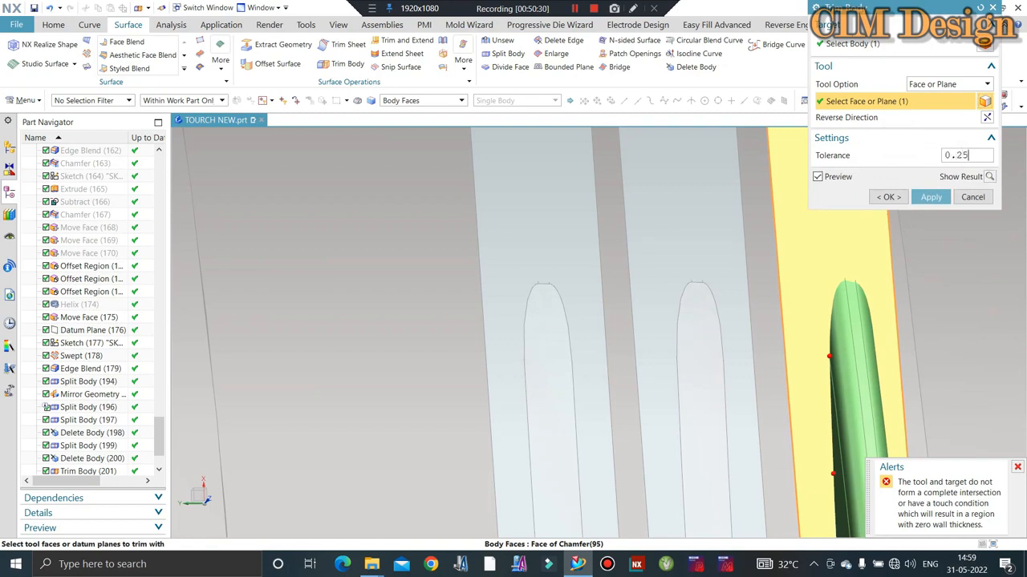
{"action": "type", "text": "6"}
{"action": "key", "text": "Return"}
{"action": "type", "text": "0."}
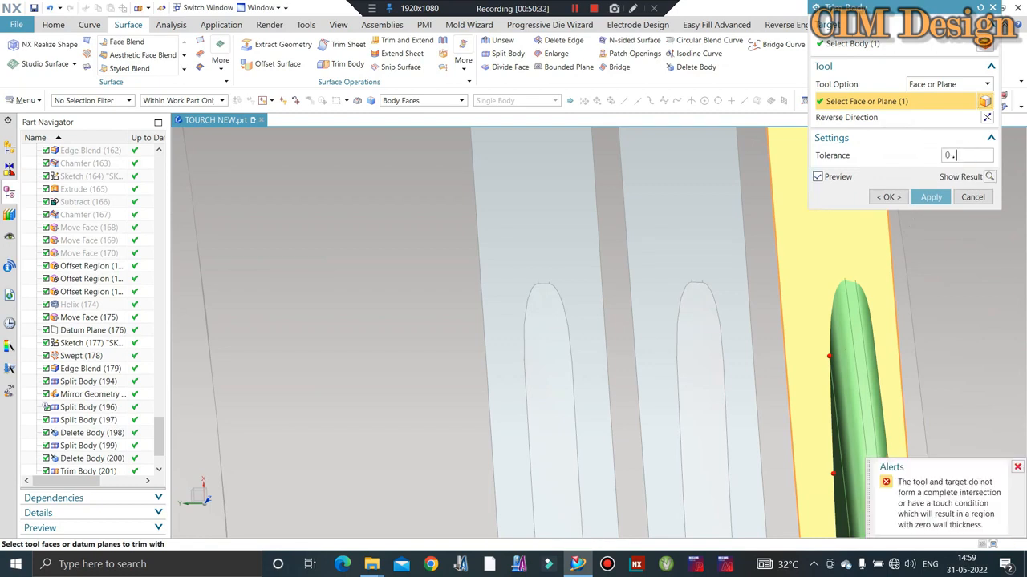
{"action": "type", "text": "1"}
{"action": "key", "text": "Return"}
{"action": "key", "text": "Return"}
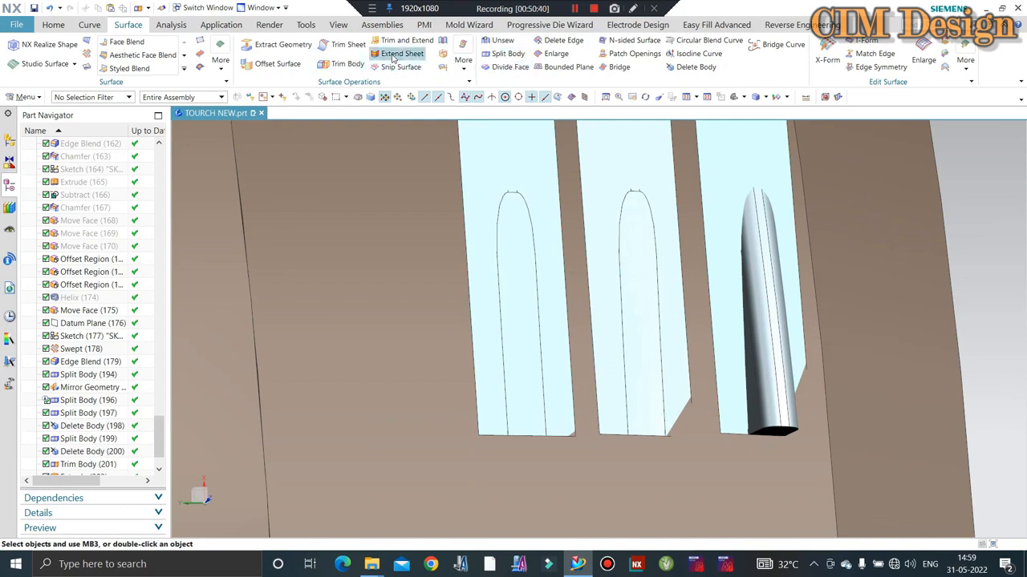
Step: Extend the short end edge of the third rib's sheet by 1 mm
{"action": "left_click", "coordinate": [393, 54]}
{"action": "scroll", "coordinate": [749, 381], "scroll_direction": "up", "scroll_amount": 2}
{"action": "left_click", "coordinate": [737, 431]}
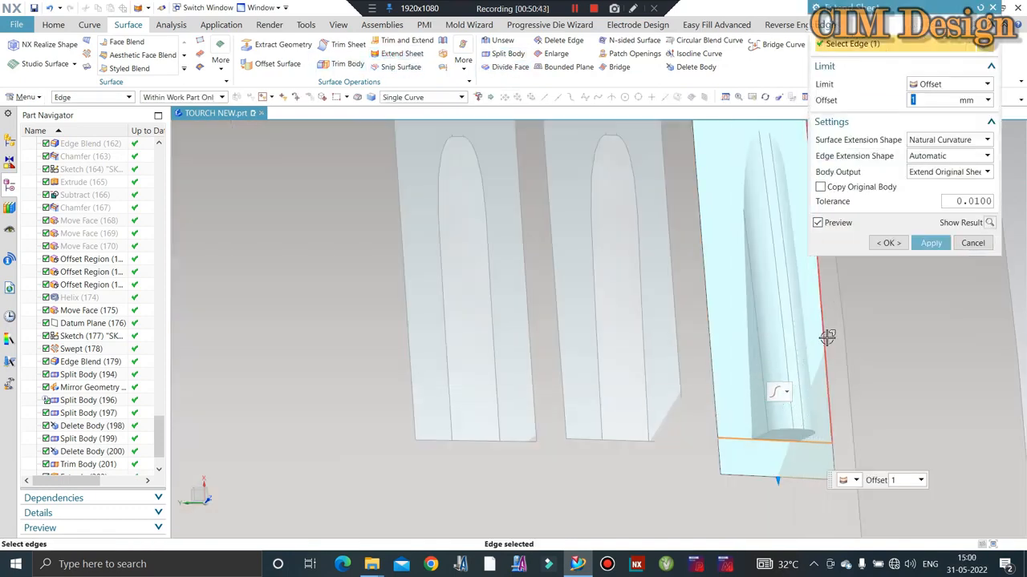
{"action": "middle_click", "coordinate": [827, 337]}
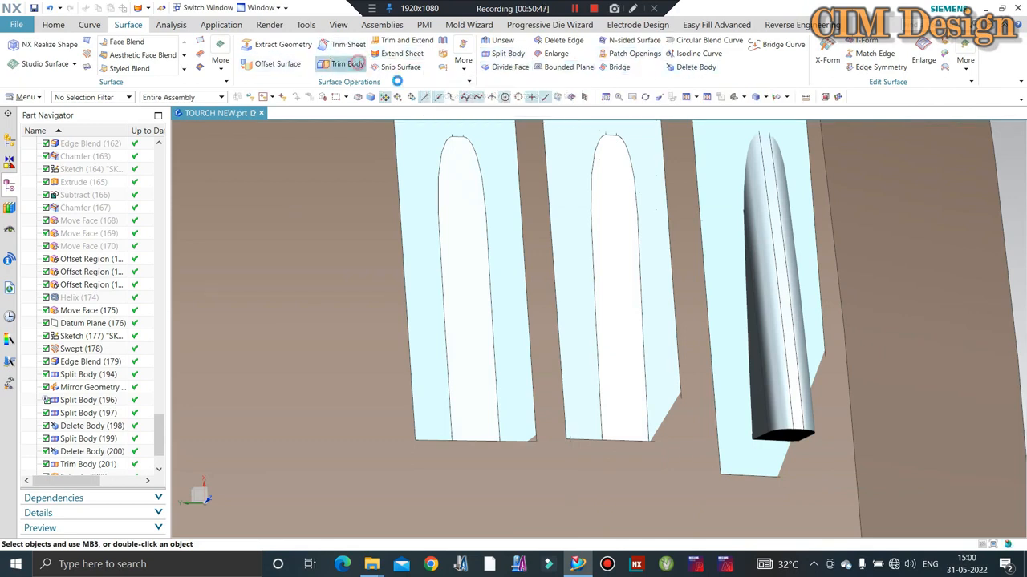
Step: Try to trim the third rib again with its lengthened sheet
{"action": "left_click", "coordinate": [345, 64]}
{"action": "left_click", "coordinate": [770, 259]}
{"action": "left_click", "coordinate": [724, 166]}
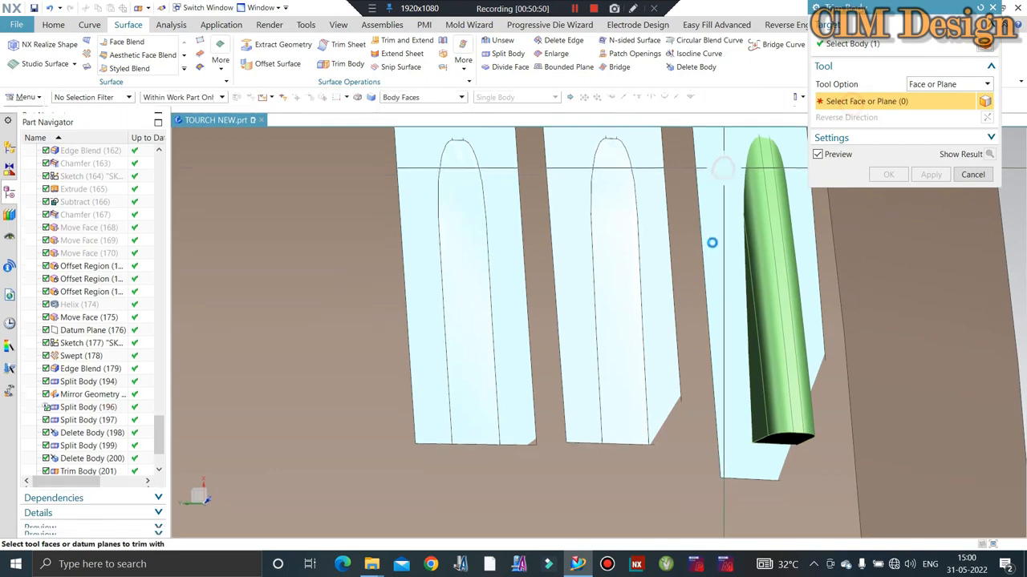
{"action": "scroll", "coordinate": [744, 259], "scroll_direction": "down", "scroll_amount": 2}
{"action": "scroll", "coordinate": [744, 256], "scroll_direction": "down", "scroll_amount": 3}
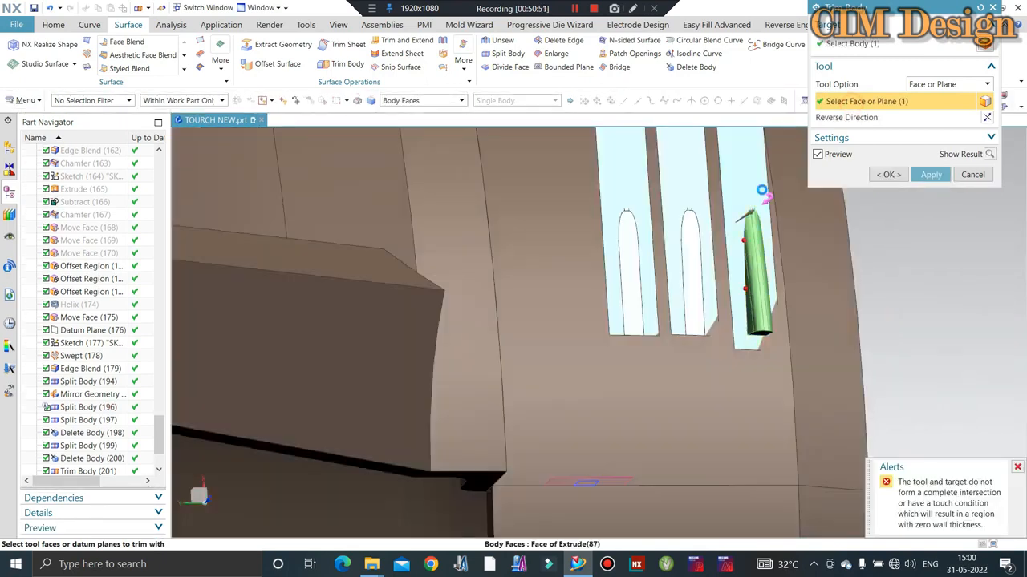
{"action": "middle_click", "coordinate": [744, 248]}
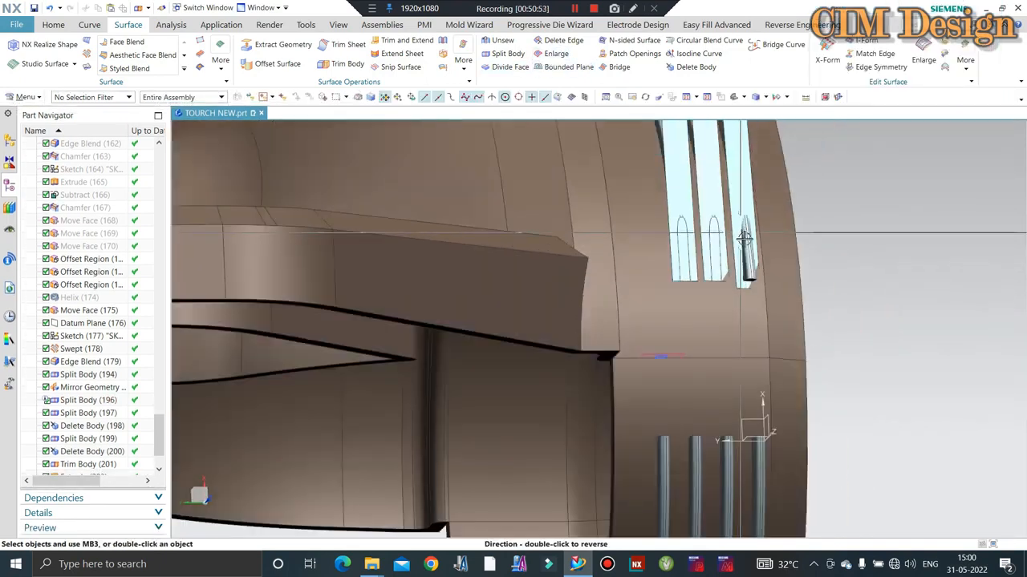
Step: Examine how the sheets meet the ends of the three ribs on the ring from several angles
{"action": "scroll", "coordinate": [744, 239], "scroll_direction": "down", "scroll_amount": 1}
{"action": "middle_click_drag", "start_coordinate": [744, 239], "coordinate": [701, 230]}
{"action": "scroll", "coordinate": [514, 195], "scroll_direction": "up", "scroll_amount": 4}
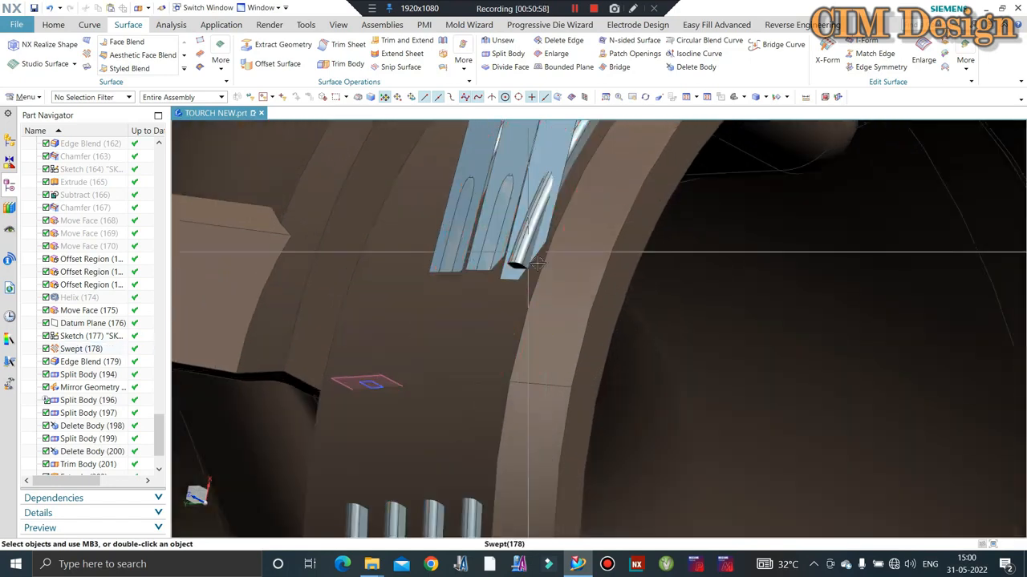
{"action": "scroll", "coordinate": [533, 255], "scroll_direction": "up", "scroll_amount": 4}
{"action": "scroll", "coordinate": [507, 277], "scroll_direction": "down", "scroll_amount": 5}
{"action": "middle_click_drag", "start_coordinate": [505, 280], "coordinate": [595, 216]}
{"action": "scroll", "coordinate": [533, 255], "scroll_direction": "down", "scroll_amount": 5}
{"action": "scroll", "coordinate": [693, 245], "scroll_direction": "up", "scroll_amount": 6}
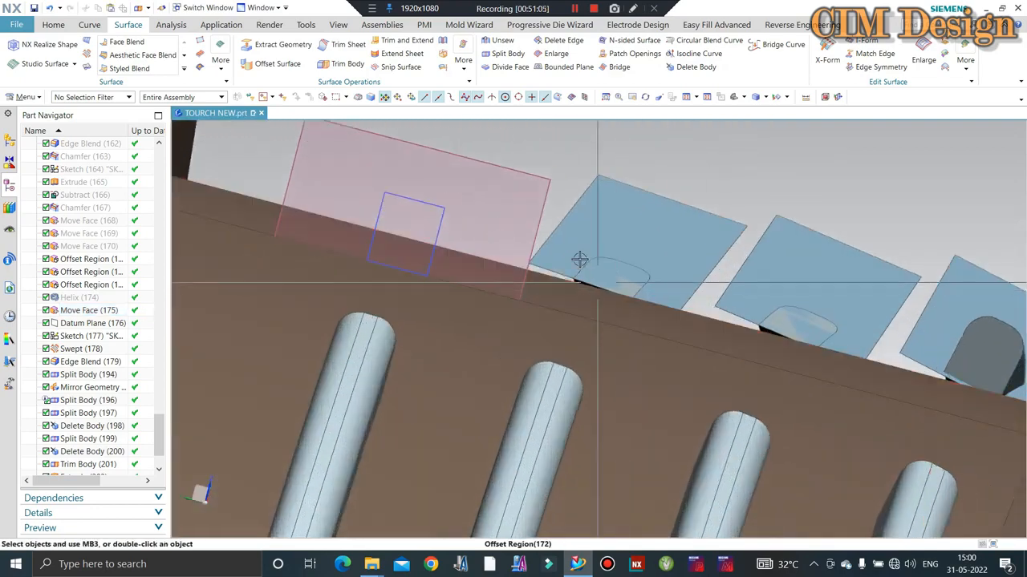
Step: Hide the extruded sheet that crosses the ribs on the ring
{"action": "left_click", "coordinate": [575, 252]}
{"action": "scroll", "coordinate": [579, 237], "scroll_direction": "down", "scroll_amount": 2}
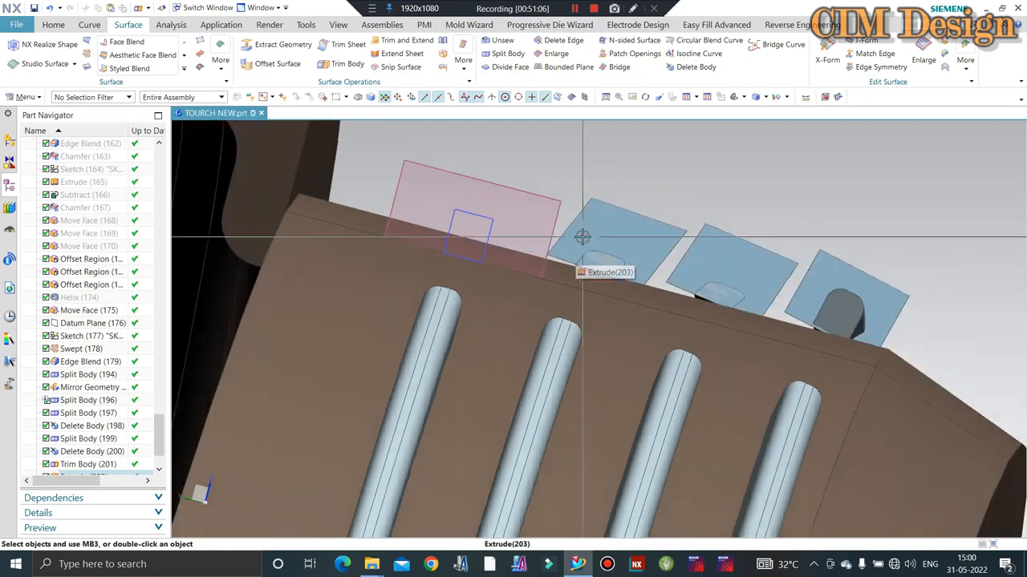
{"action": "key", "text": "ctrl+b"}
{"action": "middle_click_drag", "start_coordinate": [615, 269], "coordinate": [591, 278]}
{"action": "scroll", "coordinate": [607, 273], "scroll_direction": "down", "scroll_amount": 10}
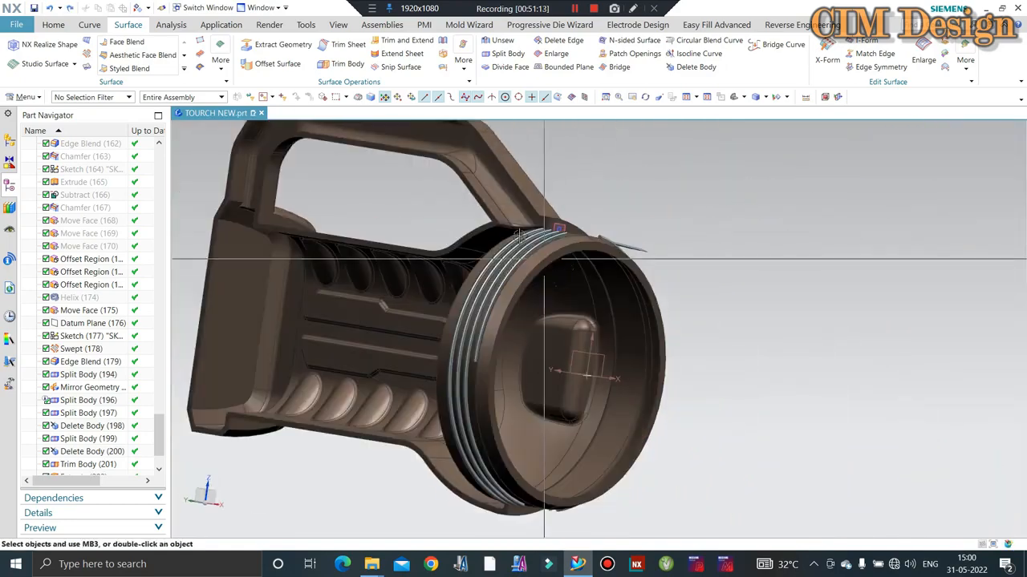
Step: Examine the rib ends on the torch head's ring from several angles
{"action": "middle_click_drag", "start_coordinate": [544, 258], "coordinate": [632, 305]}
{"action": "scroll", "coordinate": [607, 330], "scroll_direction": "up", "scroll_amount": 3}
{"action": "scroll", "coordinate": [547, 277], "scroll_direction": "down", "scroll_amount": 4}
{"action": "middle_click_drag", "start_coordinate": [557, 278], "coordinate": [573, 298]}
{"action": "scroll", "coordinate": [573, 297], "scroll_direction": "up", "scroll_amount": 6}
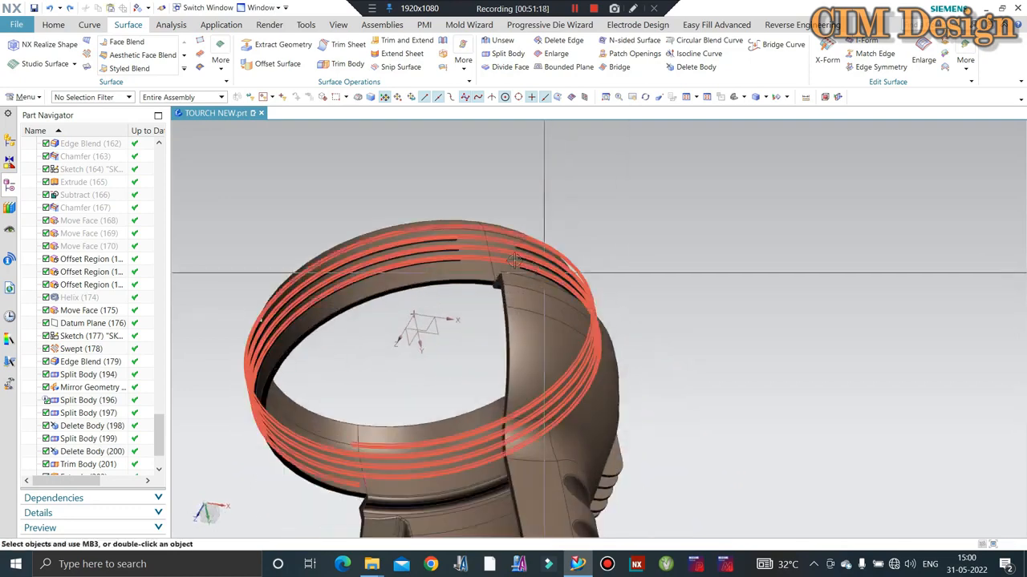
{"action": "left_click", "coordinate": [53, 25]}
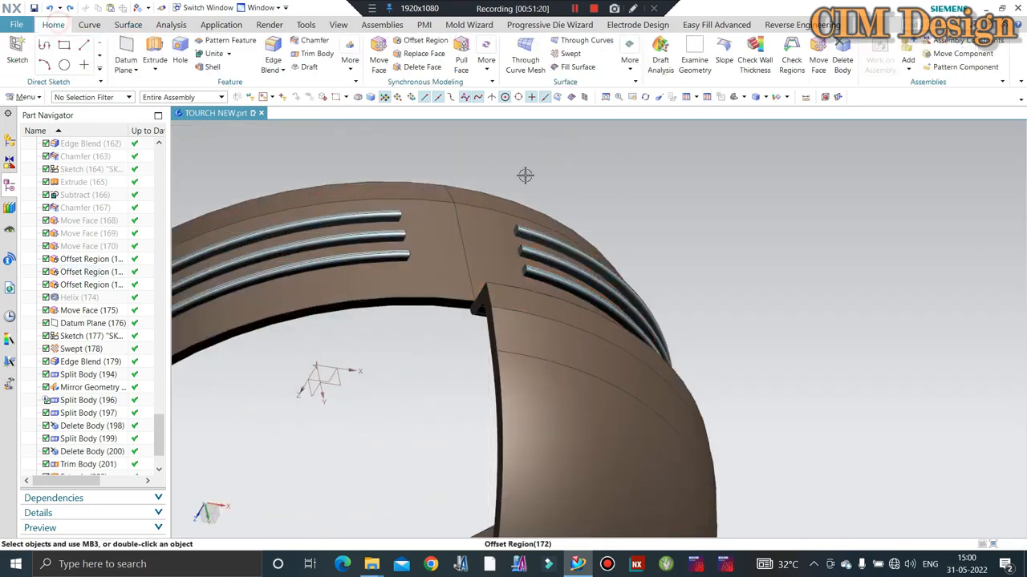
{"action": "middle_click_drag", "start_coordinate": [572, 192], "coordinate": [529, 225]}
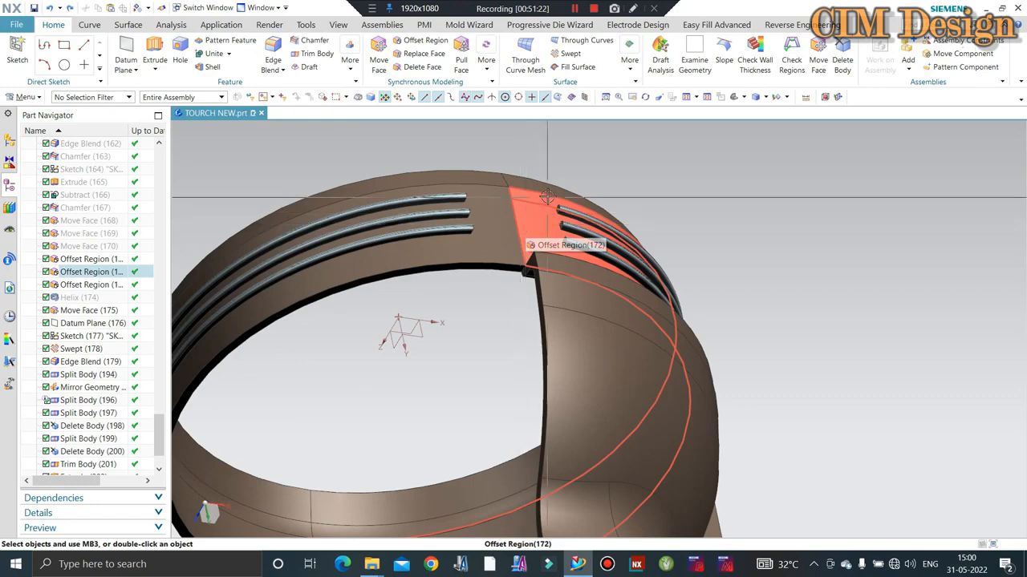
{"action": "scroll", "coordinate": [526, 224], "scroll_direction": "up", "scroll_amount": 2}
{"action": "scroll", "coordinate": [611, 215], "scroll_direction": "down", "scroll_amount": 3}
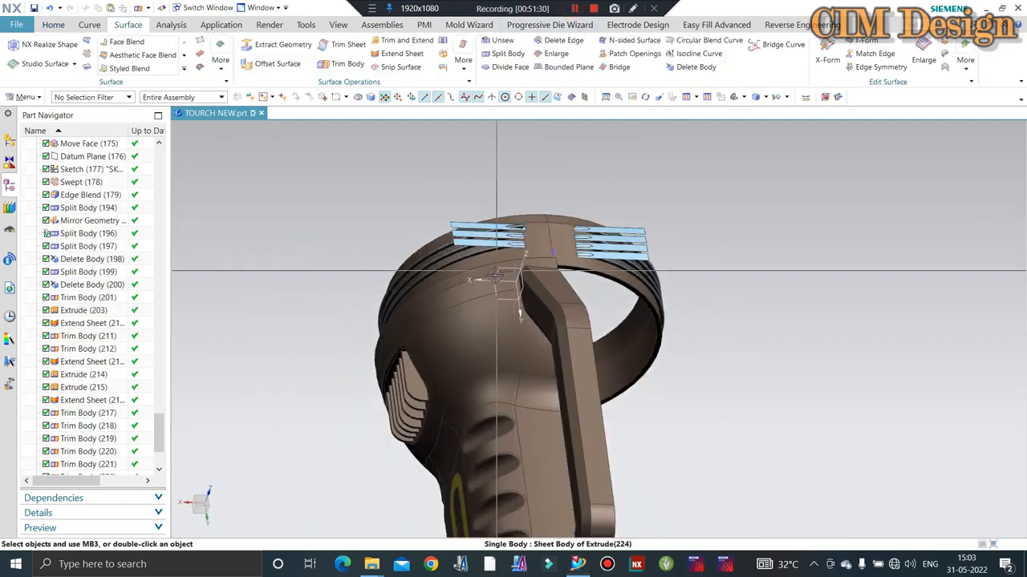
Step: Trim the end of the remaining untrimmed rib with the extruded sheet that crosses it
{"action": "scroll", "coordinate": [529, 160], "scroll_direction": "up", "scroll_amount": 5}
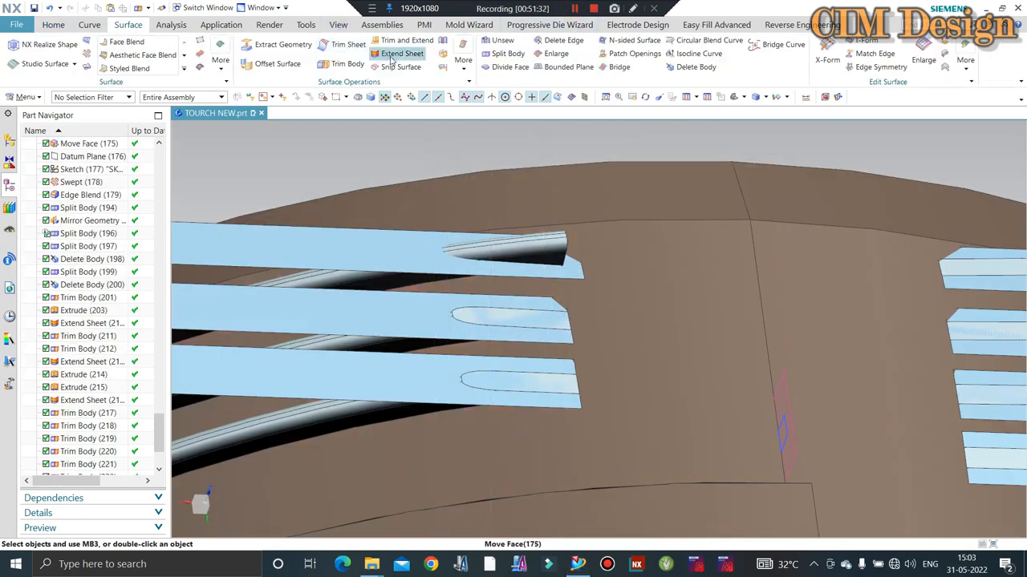
{"action": "left_click", "coordinate": [344, 64]}
{"action": "left_click", "coordinate": [525, 248]}
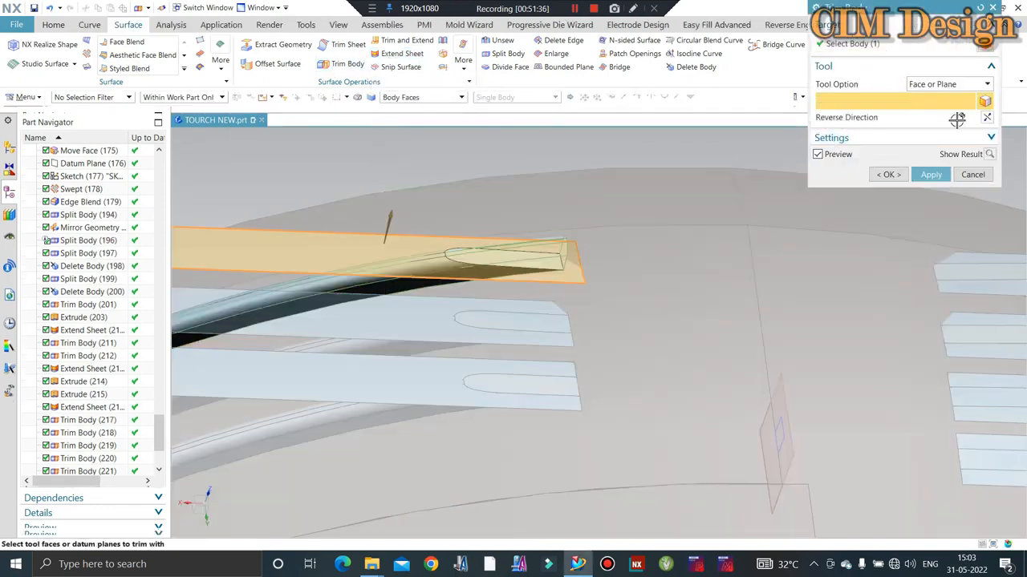
{"action": "left_click", "coordinate": [84, 317]}
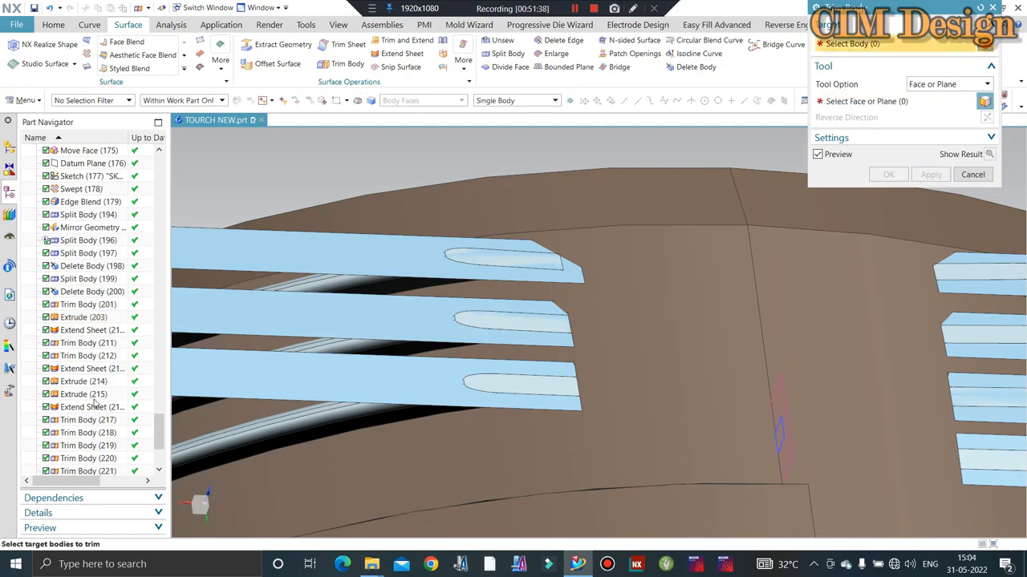
{"action": "middle_click", "coordinate": [93, 403]}
{"action": "double_click", "coordinate": [91, 400]}
{"action": "middle_click", "coordinate": [91, 400]}
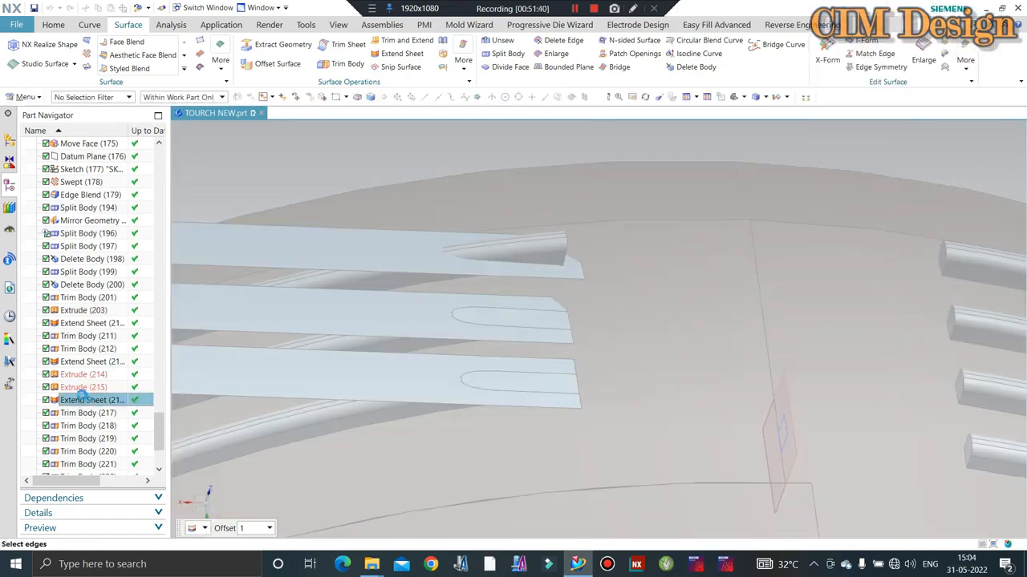
{"action": "left_click", "coordinate": [78, 387]}
{"action": "double_click", "coordinate": [78, 388]}
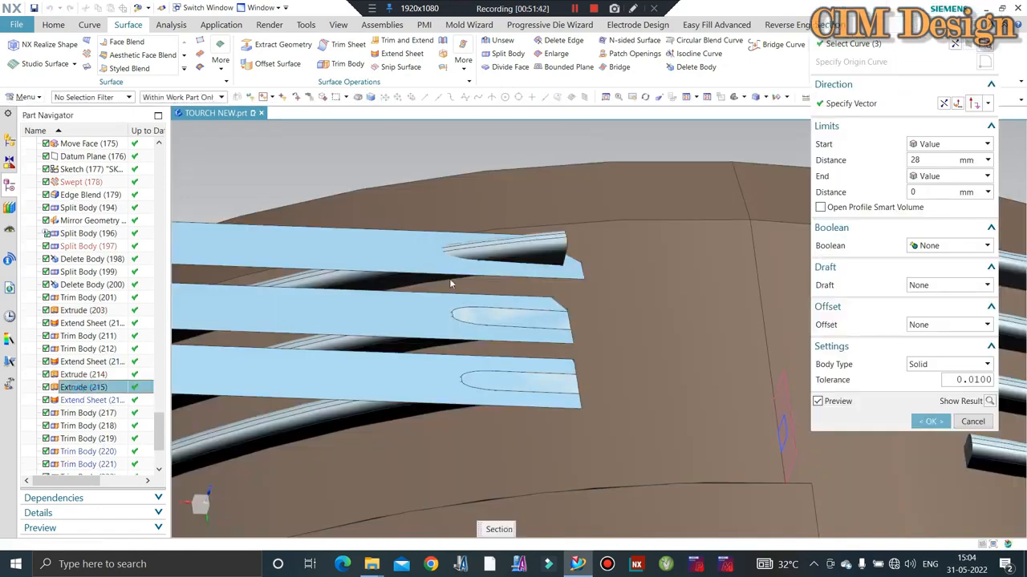
{"action": "left_click", "coordinate": [912, 292]}
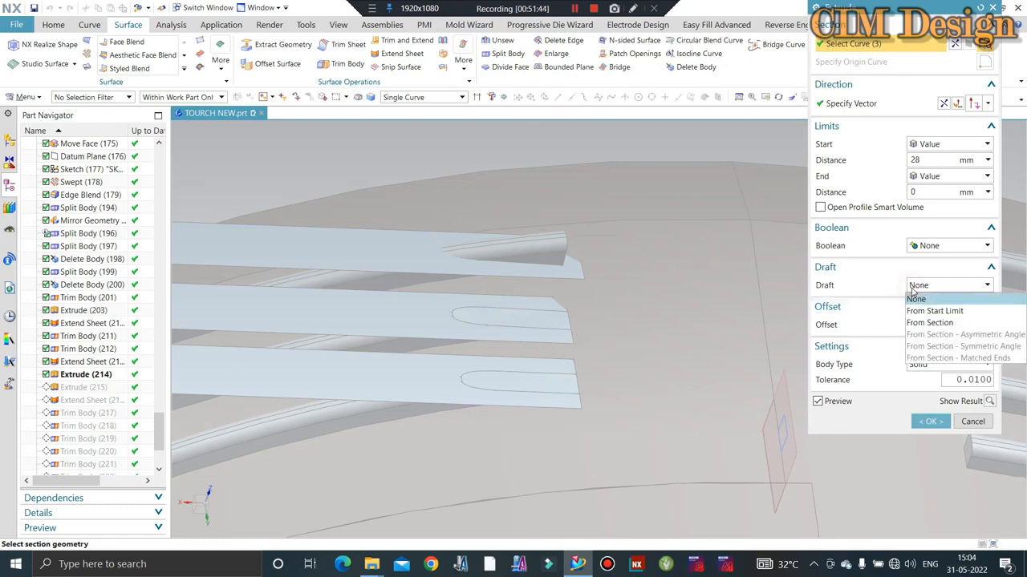
{"action": "left_click", "coordinate": [670, 256]}
{"action": "middle_click", "coordinate": [660, 254]}
Step: Delete the seven extruded sheets that cross the rib ends, using Delete Body
{"action": "scroll", "coordinate": [553, 258], "scroll_direction": "down", "scroll_amount": 3}
{"action": "scroll", "coordinate": [579, 261], "scroll_direction": "down", "scroll_amount": 1}
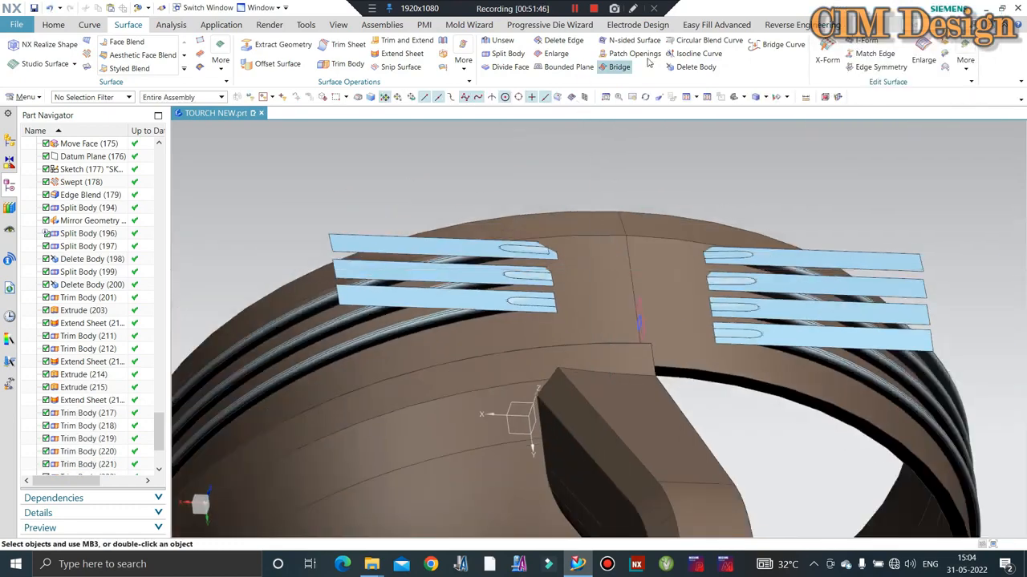
{"action": "left_click", "coordinate": [694, 67]}
{"action": "left_click", "coordinate": [879, 265]}
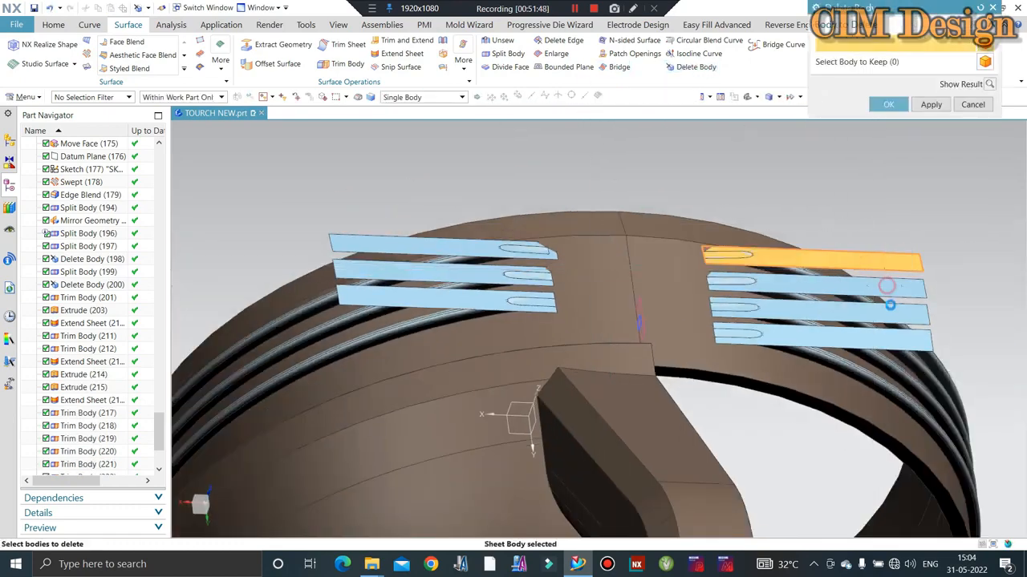
{"action": "left_click", "coordinate": [885, 287]}
{"action": "left_click", "coordinate": [892, 312]}
{"action": "left_click", "coordinate": [901, 337]}
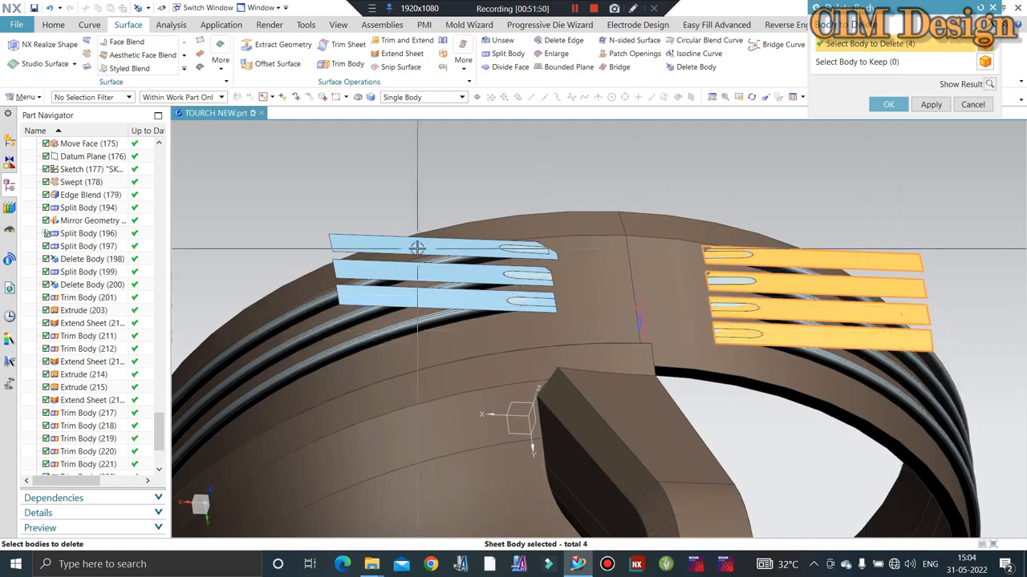
{"action": "left_click", "coordinate": [387, 246]}
{"action": "left_click", "coordinate": [387, 274]}
{"action": "middle_click", "coordinate": [387, 273]}
Step: Try to unite the group of three ribs with the torch body half beneath them
{"action": "scroll", "coordinate": [560, 207], "scroll_direction": "down", "scroll_amount": 2}
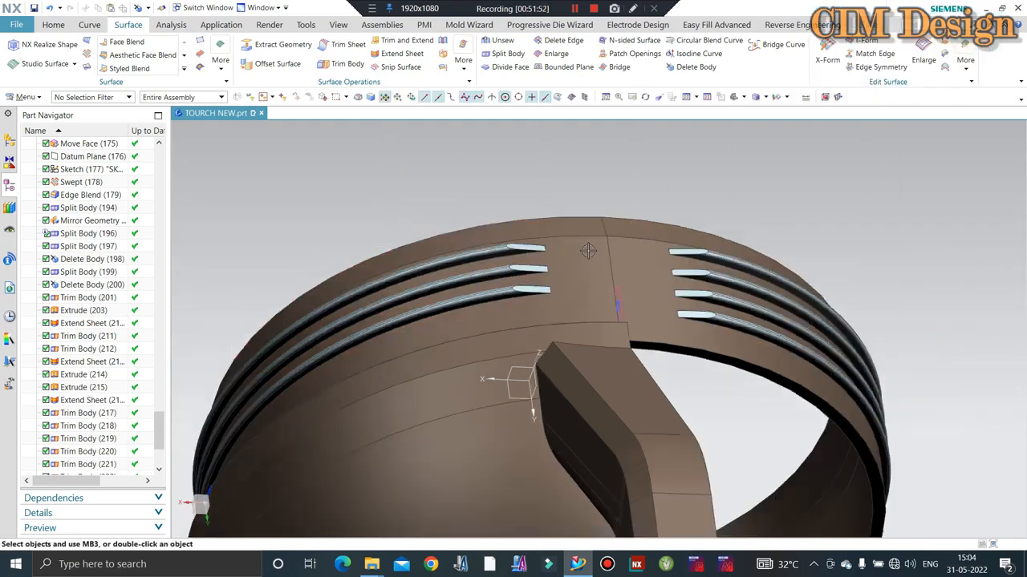
{"action": "scroll", "coordinate": [560, 207], "scroll_direction": "down", "scroll_amount": 3}
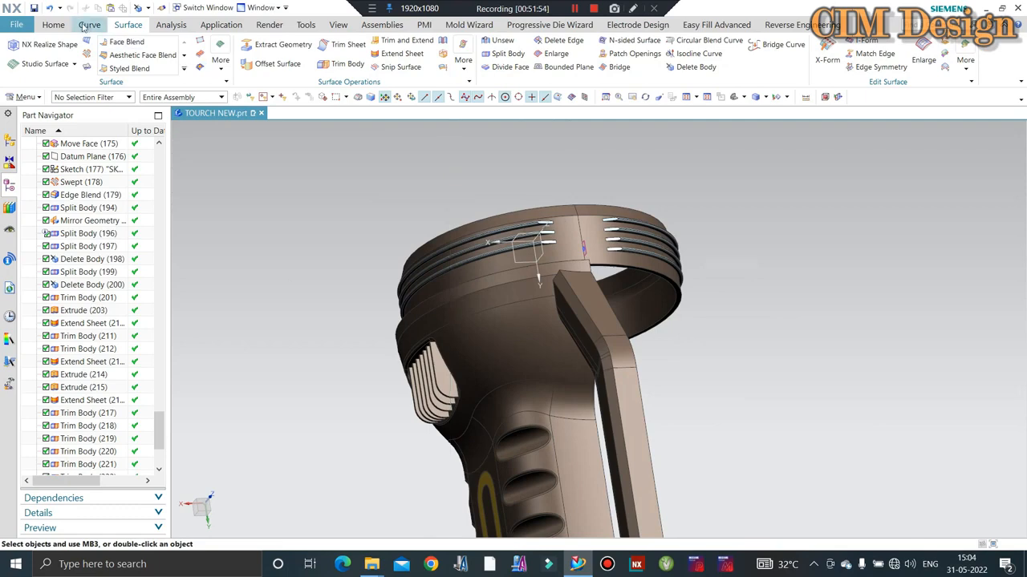
{"action": "left_click", "coordinate": [54, 26]}
{"action": "left_click", "coordinate": [211, 53]}
{"action": "scroll", "coordinate": [545, 269], "scroll_direction": "up", "scroll_amount": 3}
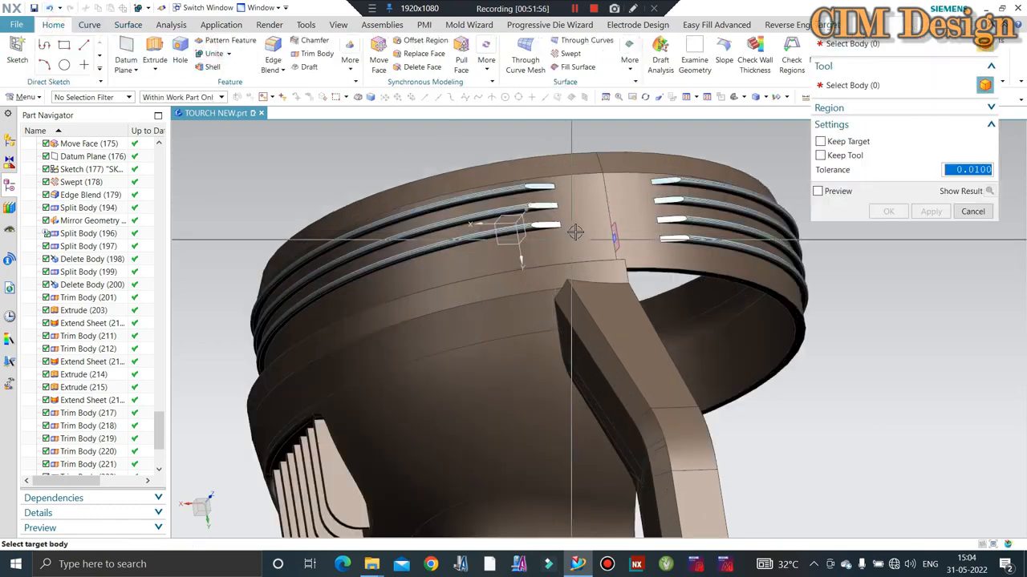
{"action": "left_click", "coordinate": [449, 229]}
{"action": "left_click", "coordinate": [461, 242]}
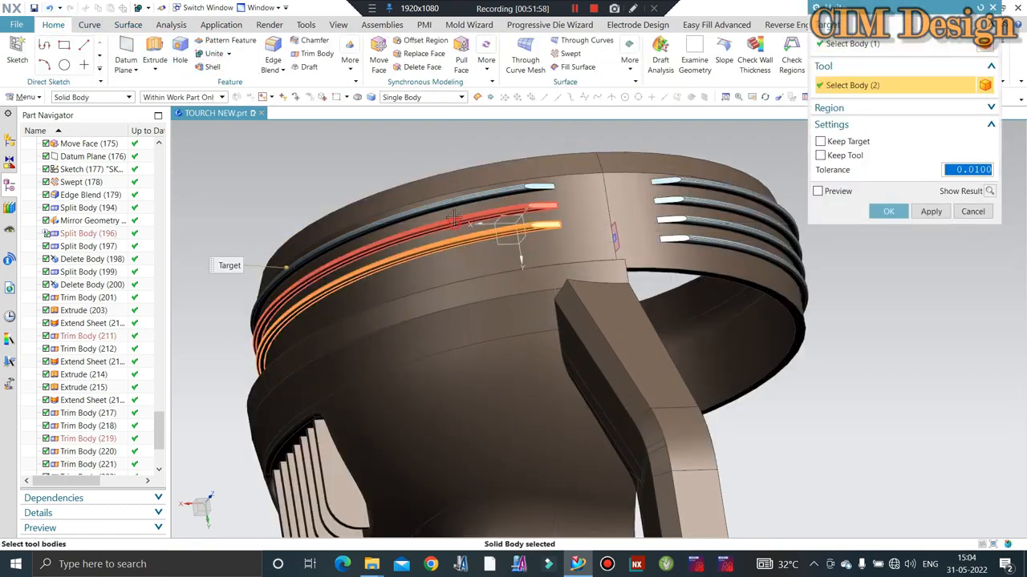
{"action": "left_click", "coordinate": [459, 220]}
{"action": "left_click", "coordinate": [449, 200]}
{"action": "middle_click", "coordinate": [453, 241]}
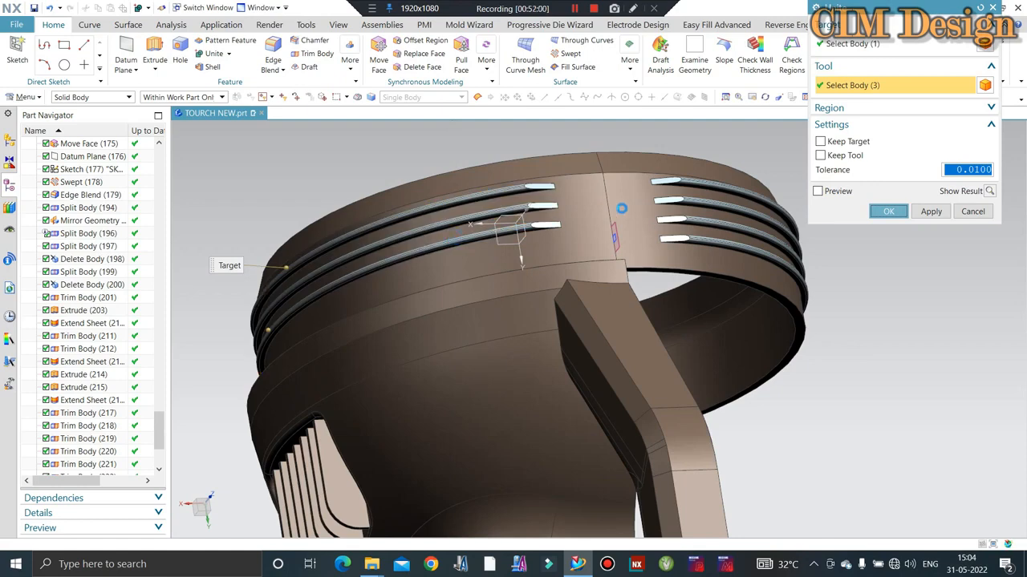
{"action": "scroll", "coordinate": [617, 210], "scroll_direction": "down", "scroll_amount": 3}
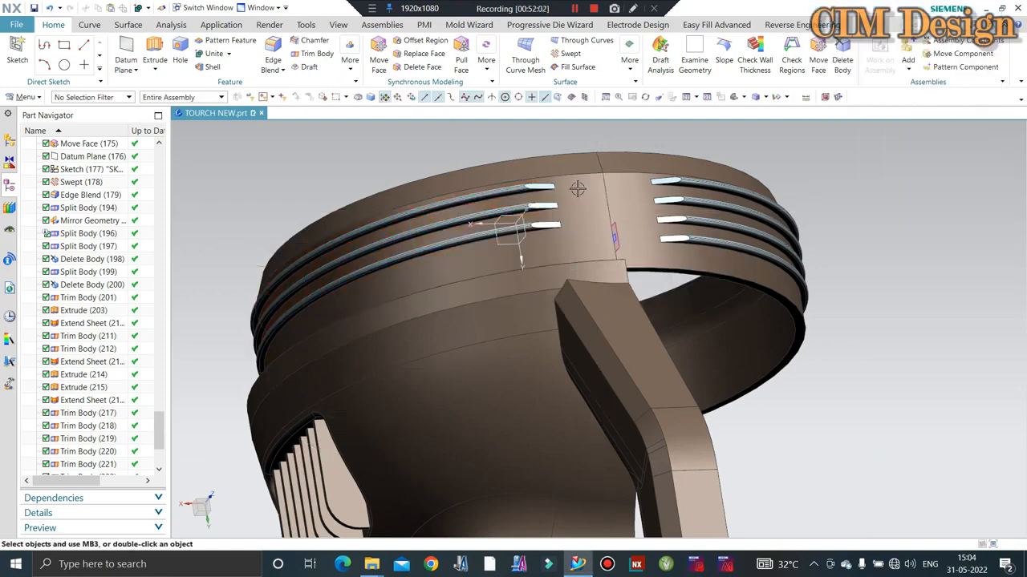
Step: Hide the two torch body halves that carry the thread ribs
{"action": "left_click", "coordinate": [590, 232]}
{"action": "key", "text": "ctrl+b"}
{"action": "scroll", "coordinate": [607, 199], "scroll_direction": "up", "scroll_amount": 4}
{"action": "left_click", "coordinate": [607, 199]}
{"action": "key", "text": "ctrl+b"}
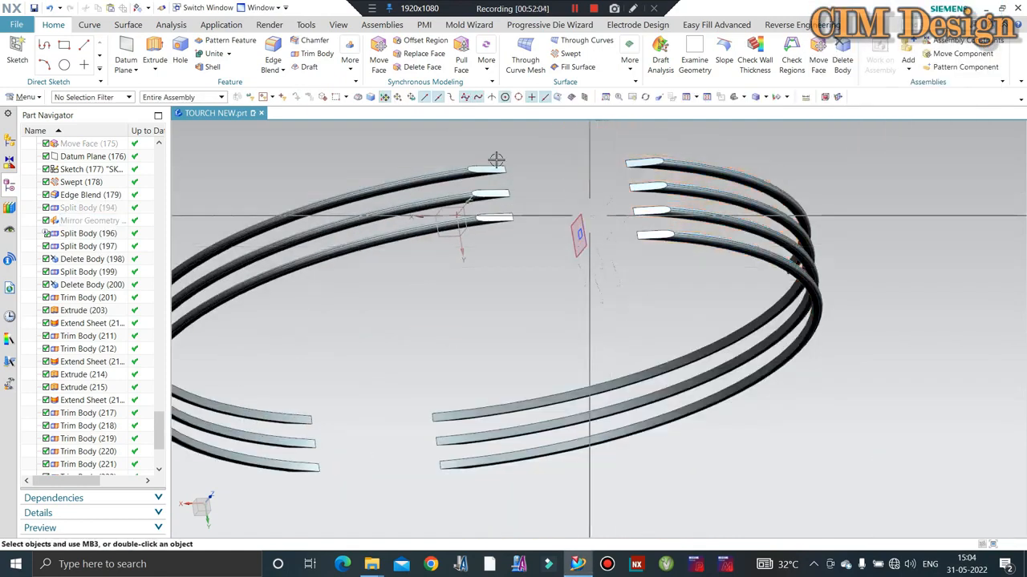
Step: Offset the inner faces of all seven ribs by 0.1 mm with Offset Region
{"action": "left_click", "coordinate": [454, 42]}
{"action": "scroll", "coordinate": [277, 445], "scroll_direction": "up", "scroll_amount": 3}
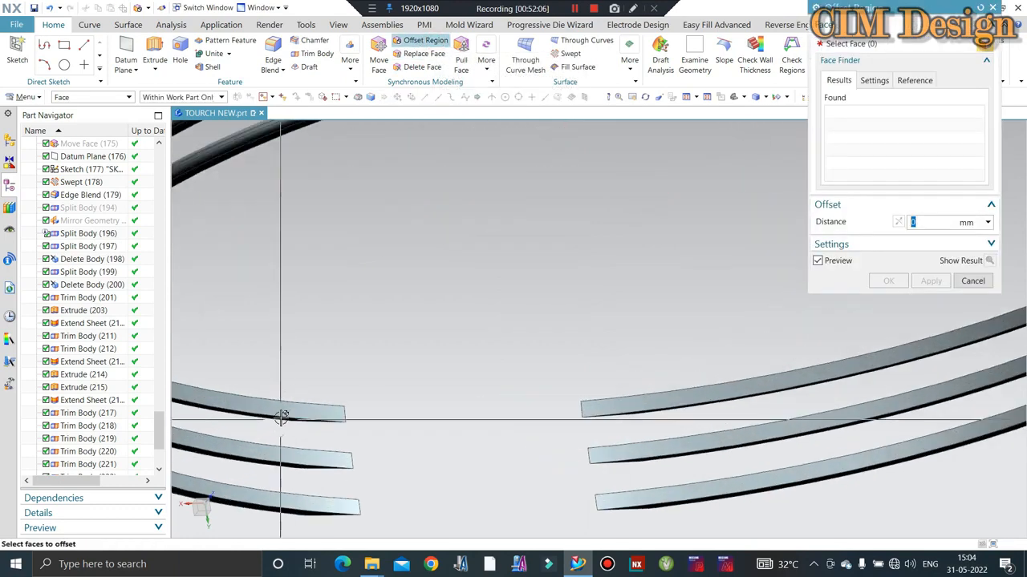
{"action": "left_click", "coordinate": [280, 413]}
{"action": "left_click", "coordinate": [273, 455]}
{"action": "left_click", "coordinate": [268, 496]}
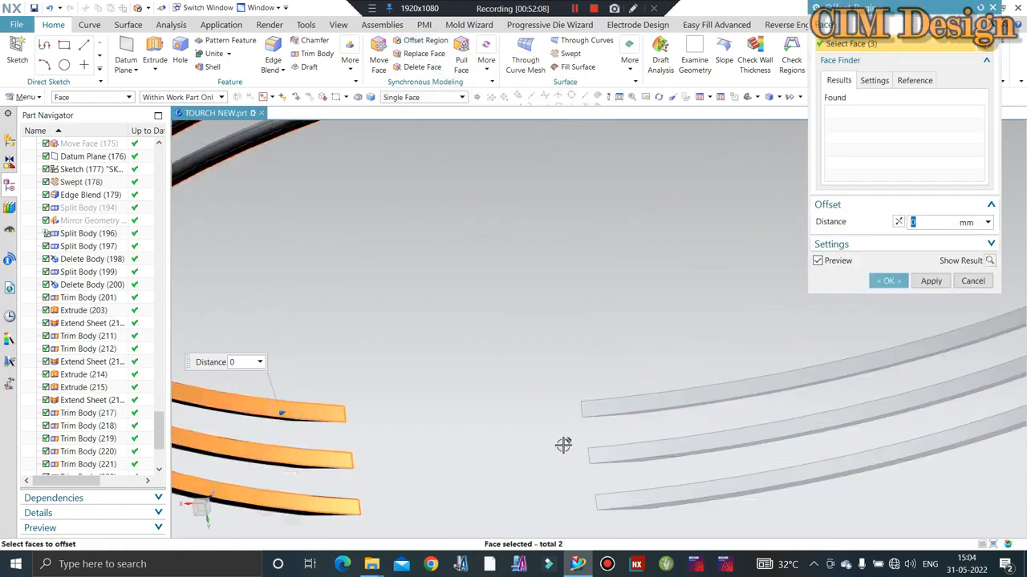
{"action": "left_click", "coordinate": [612, 401]}
{"action": "left_click", "coordinate": [634, 446]}
{"action": "left_click", "coordinate": [658, 498]}
{"action": "scroll", "coordinate": [561, 489], "scroll_direction": "down", "scroll_amount": 3}
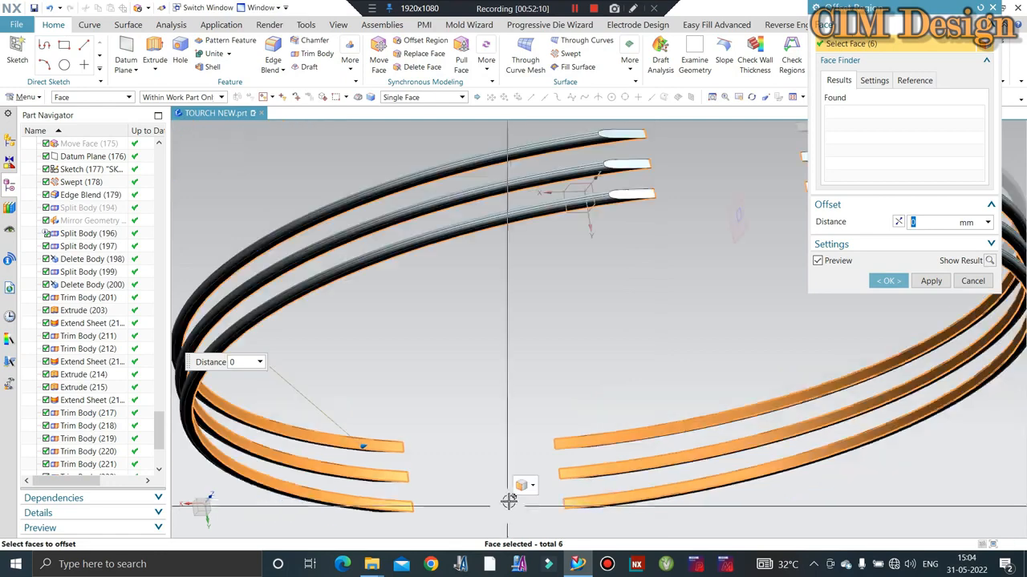
{"action": "scroll", "coordinate": [577, 303], "scroll_direction": "down", "scroll_amount": 4}
{"action": "middle_click_drag", "start_coordinate": [564, 301], "coordinate": [680, 297]}
{"action": "scroll", "coordinate": [680, 296], "scroll_direction": "up", "scroll_amount": 4}
{"action": "left_click", "coordinate": [664, 310]}
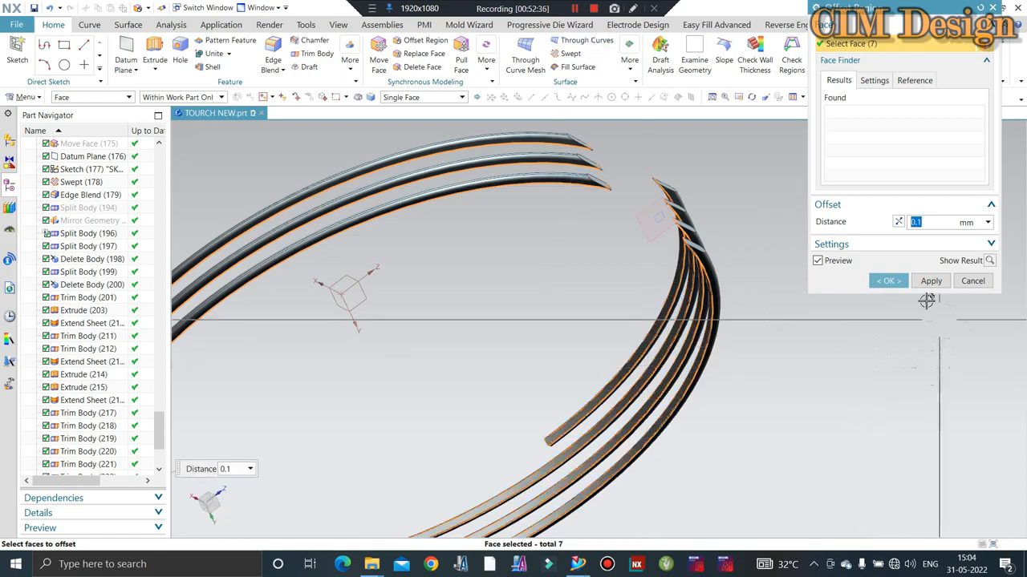
{"action": "left_click", "coordinate": [889, 282]}
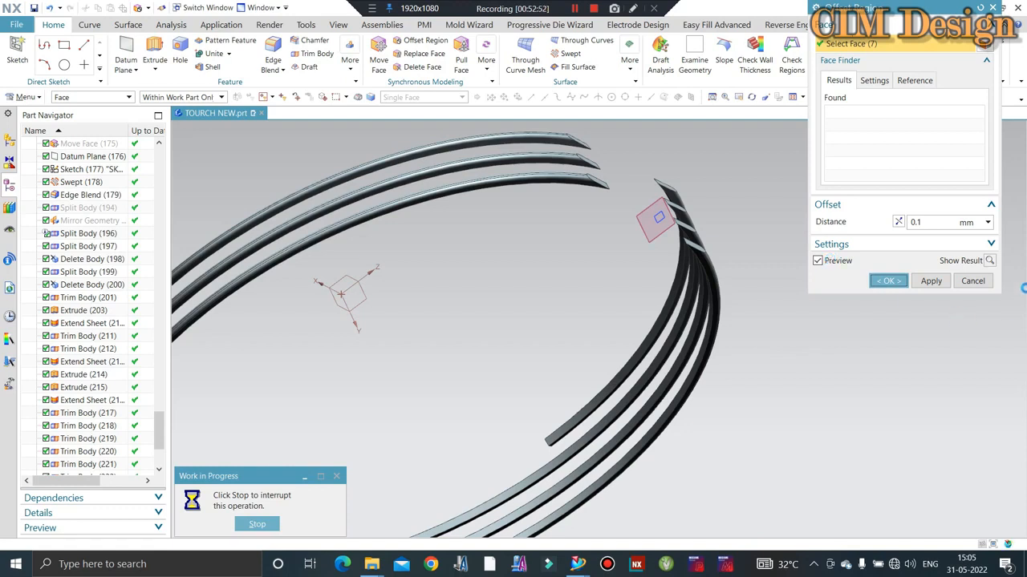
{"action": "left_click", "coordinate": [572, 11]}
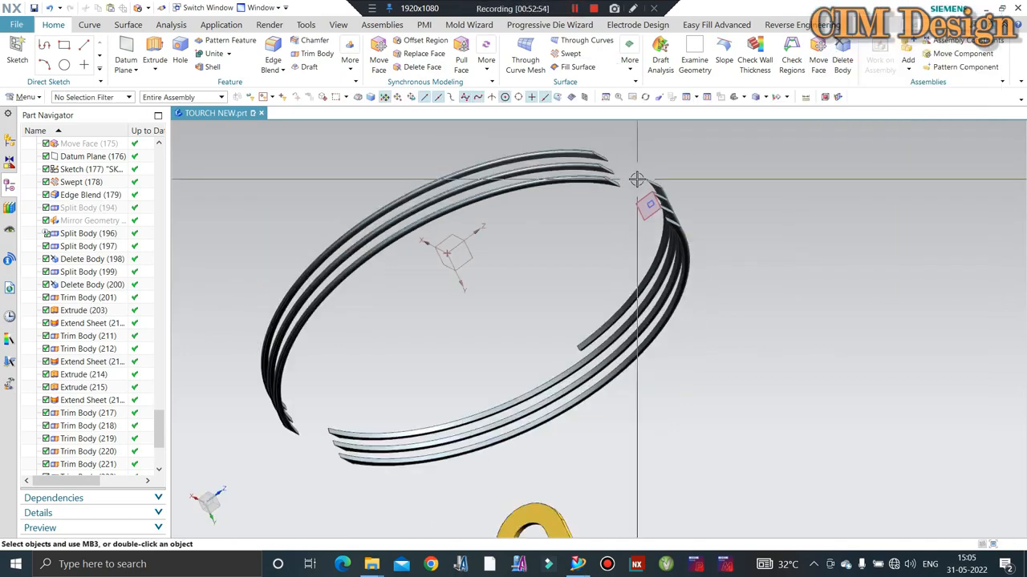
Step: Show the hidden torch body parts again together with the ribs, leaving the yellow cap hidden
{"action": "scroll", "coordinate": [641, 173], "scroll_direction": "down", "scroll_amount": 3}
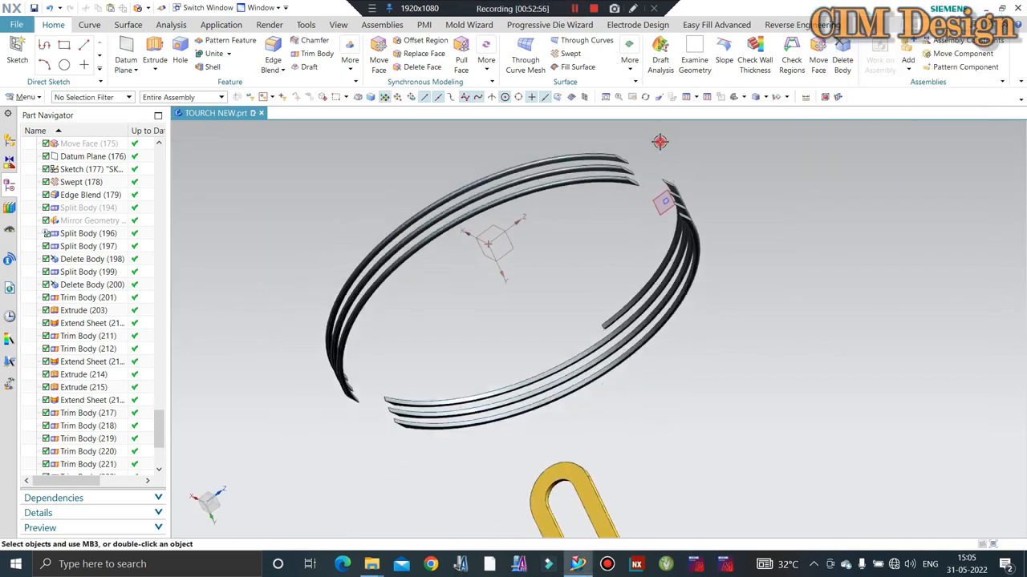
{"action": "key", "text": "ctrl+shift+b"}
{"action": "key", "text": "ctrl+shift+k"}
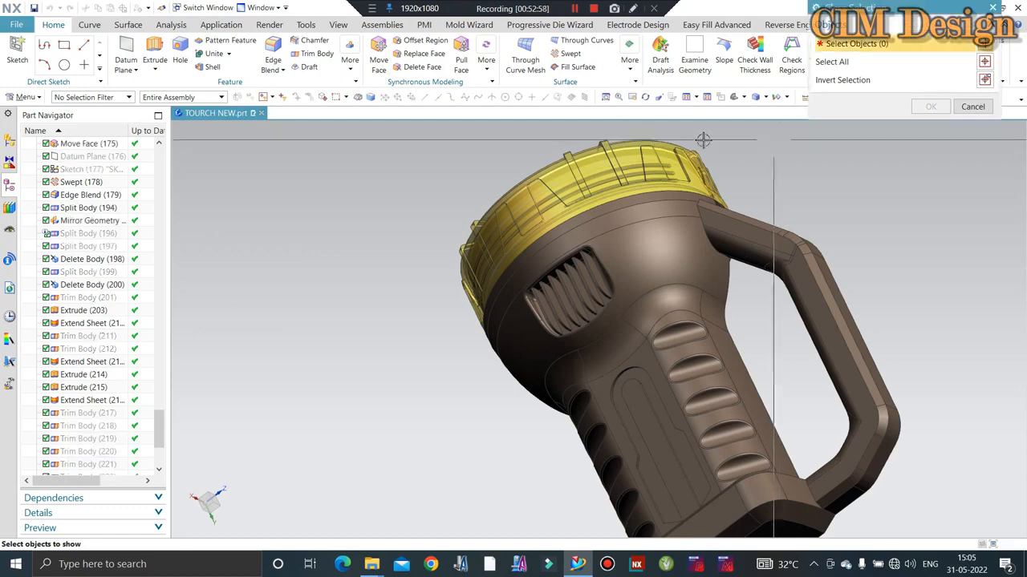
{"action": "left_click", "coordinate": [724, 277]}
{"action": "middle_click_drag", "start_coordinate": [724, 278], "coordinate": [742, 278]}
{"action": "middle_click", "coordinate": [746, 277]}
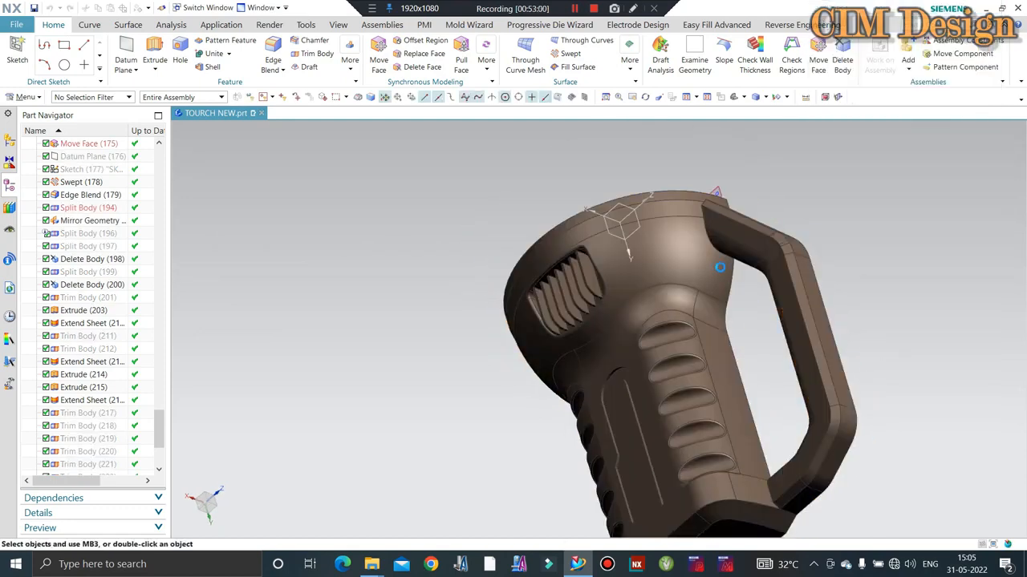
{"action": "key", "text": "ctrl+shift+k"}
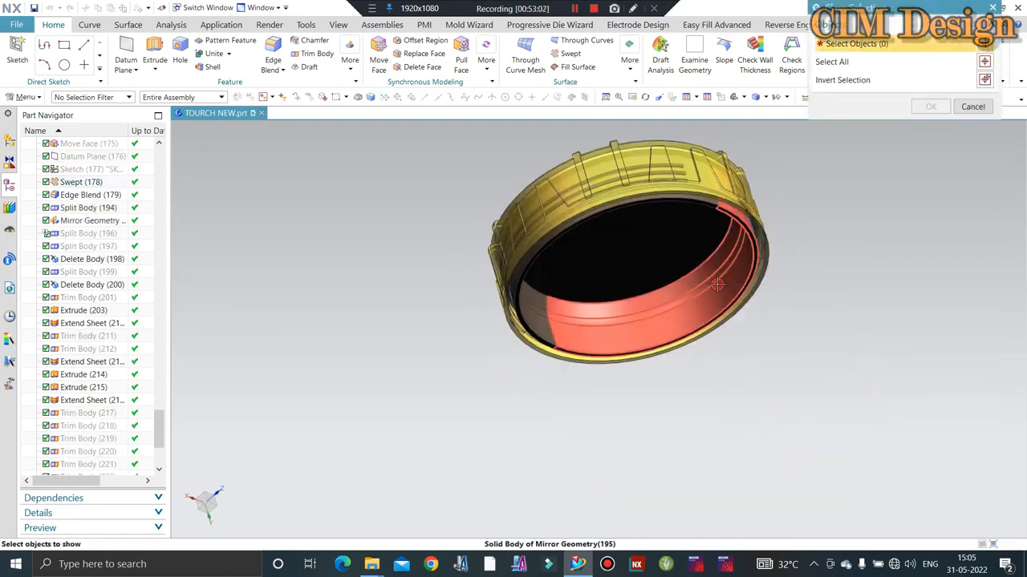
{"action": "left_click", "coordinate": [609, 284]}
{"action": "middle_click", "coordinate": [610, 284]}
{"action": "key", "text": "ctrl+shift+k"}
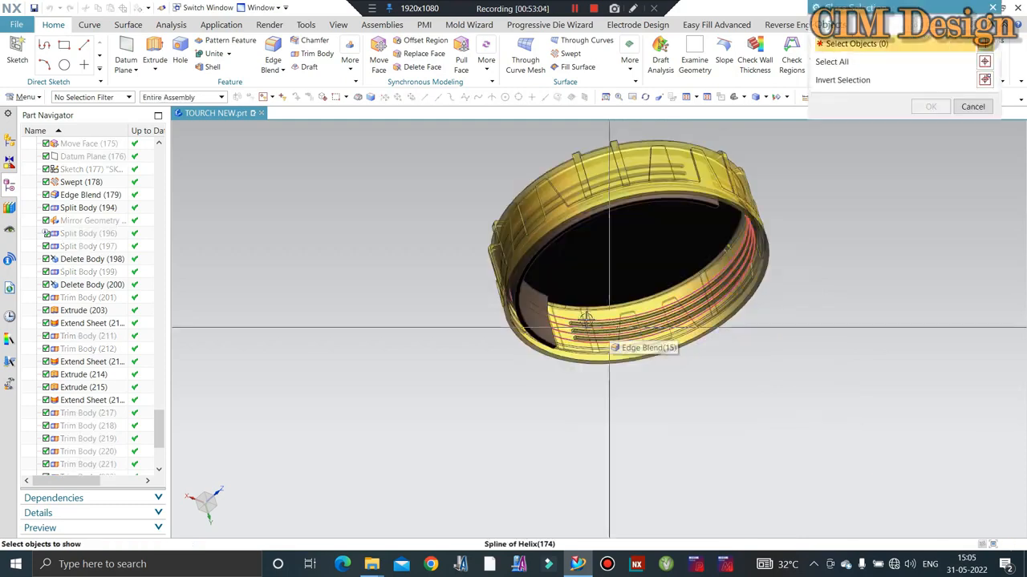
{"action": "left_click", "coordinate": [532, 306]}
{"action": "middle_click", "coordinate": [535, 299]}
Step: Unite the group of three offset ribs with the torch body half beneath them
{"action": "scroll", "coordinate": [586, 202], "scroll_direction": "up", "scroll_amount": 2}
{"action": "middle_click_drag", "start_coordinate": [587, 202], "coordinate": [489, 210]}
{"action": "scroll", "coordinate": [489, 209], "scroll_direction": "down", "scroll_amount": 3}
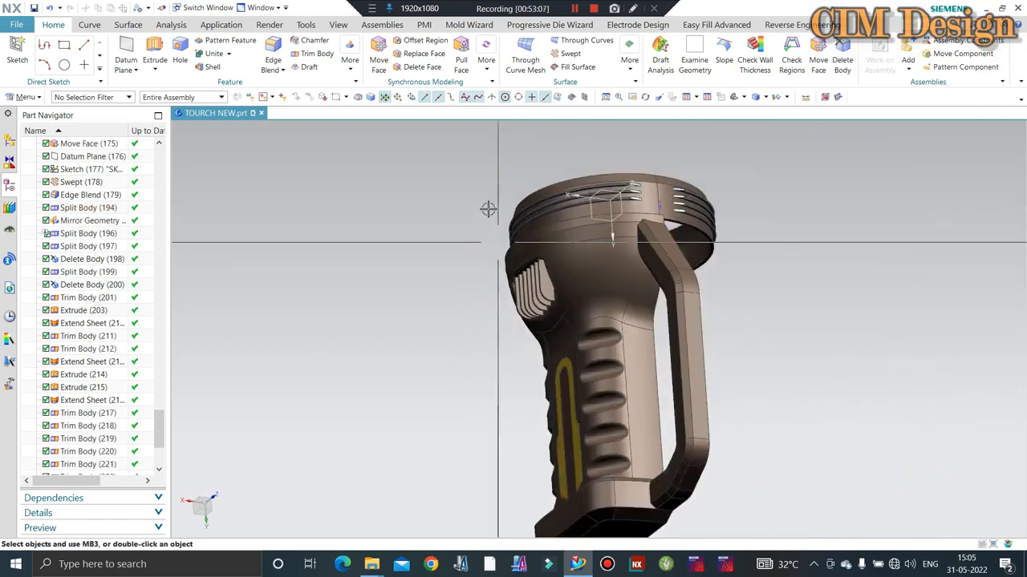
{"action": "left_click", "coordinate": [215, 53]}
{"action": "scroll", "coordinate": [617, 186], "scroll_direction": "up", "scroll_amount": 4}
{"action": "left_click", "coordinate": [574, 205]}
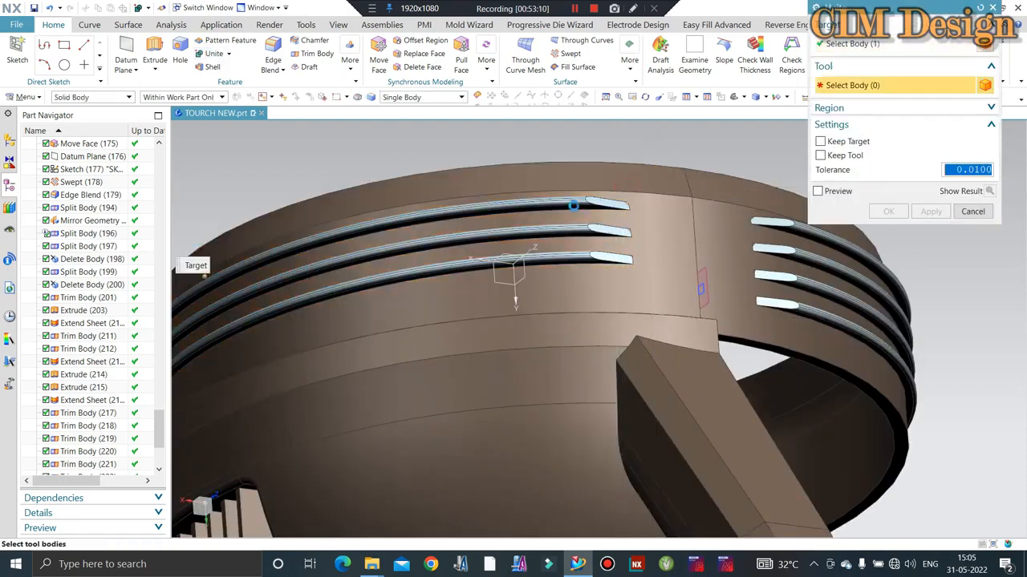
{"action": "left_click", "coordinate": [574, 205]}
{"action": "left_click", "coordinate": [575, 230]}
{"action": "left_click", "coordinate": [576, 258]}
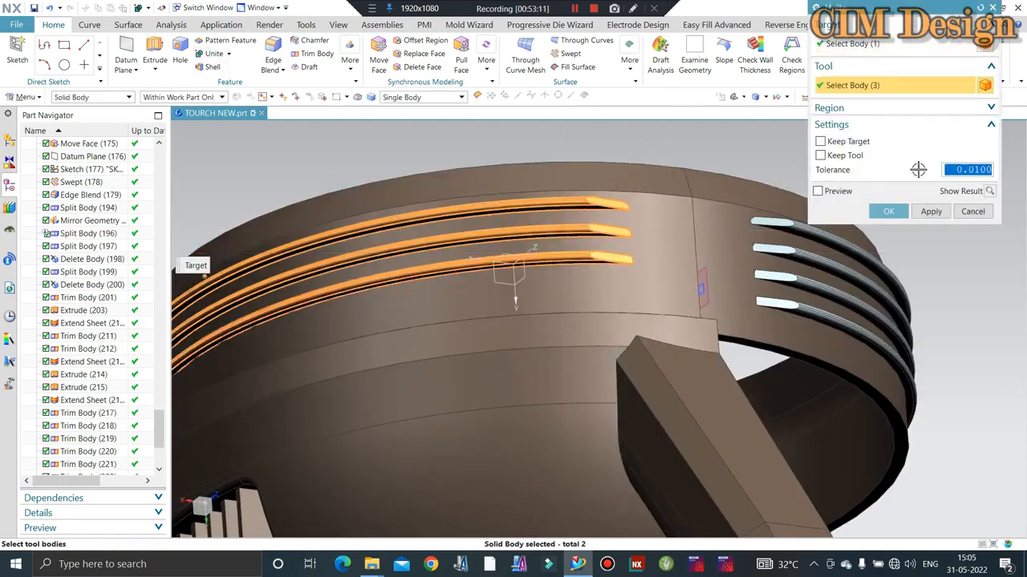
{"action": "left_click", "coordinate": [930, 211]}
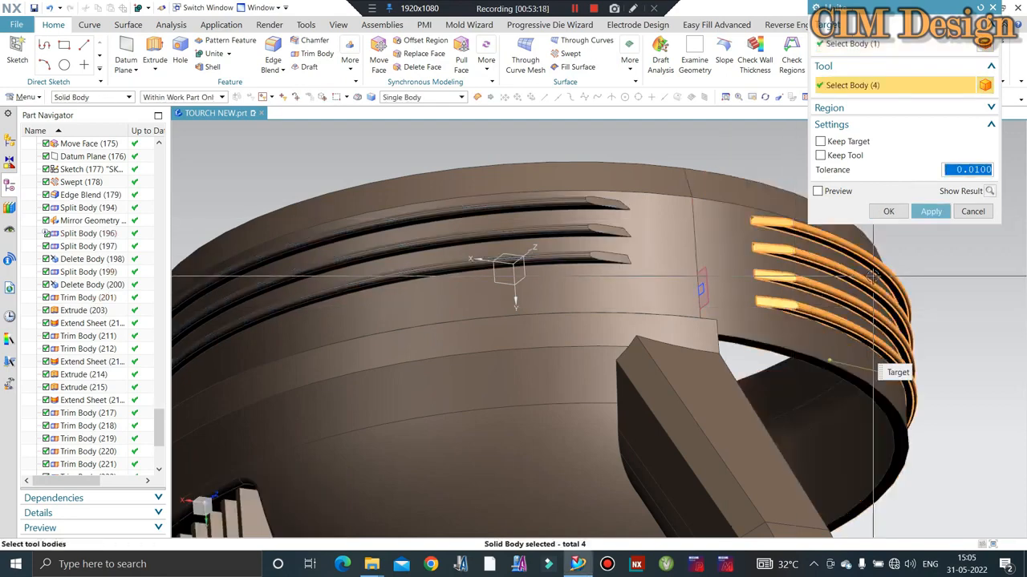
Step: Unite the group of four offset ribs with the other torch body half
{"action": "middle_click", "coordinate": [737, 192]}
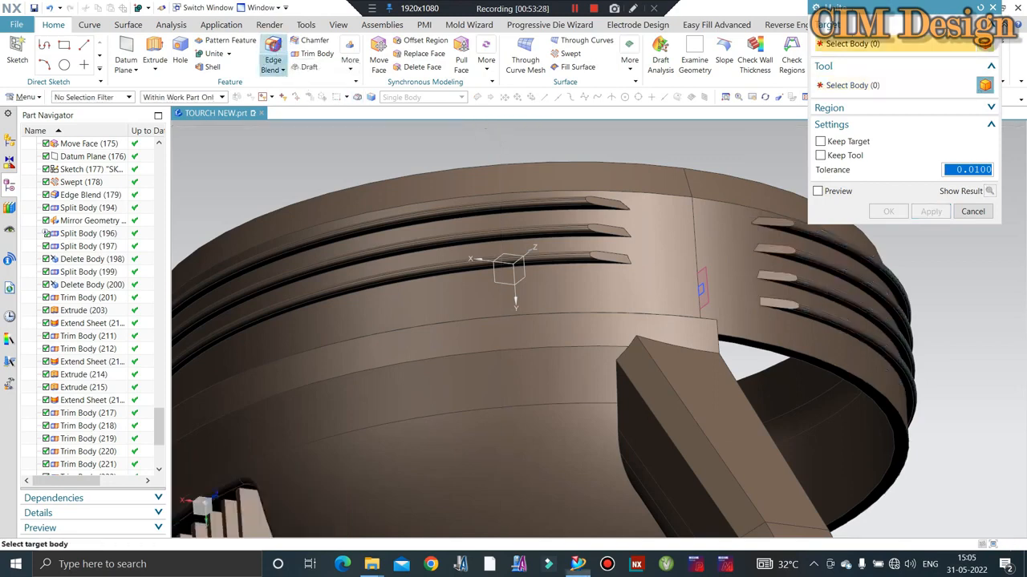
{"action": "middle_click", "coordinate": [520, 154]}
Step: Select the end outlines of all seven ribs along the first seam for a 0.5 mm edge blend
{"action": "key", "text": "b"}
{"action": "scroll", "coordinate": [613, 195], "scroll_direction": "up", "scroll_amount": 5}
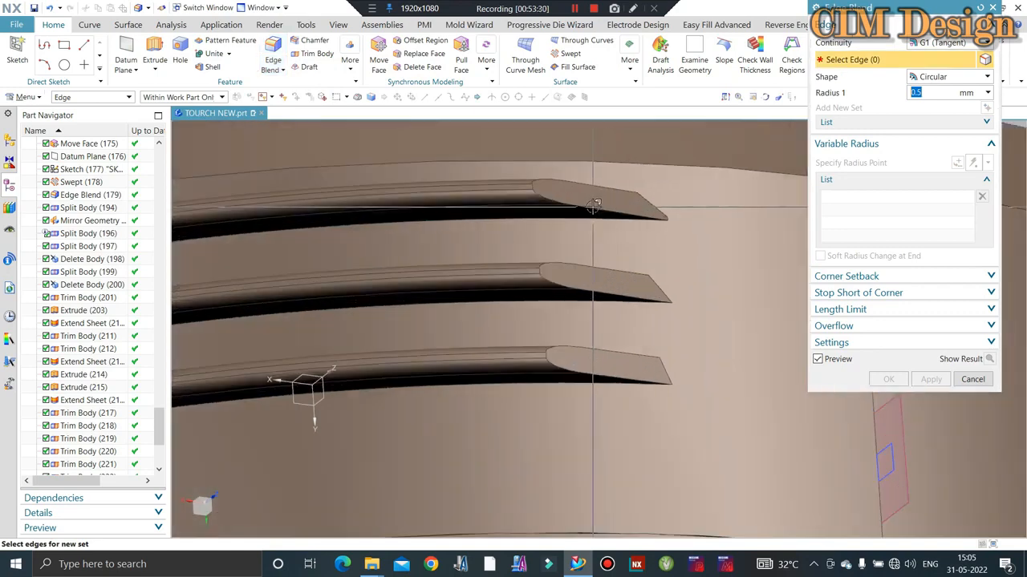
{"action": "left_click", "coordinate": [611, 202]}
{"action": "left_click", "coordinate": [586, 292]}
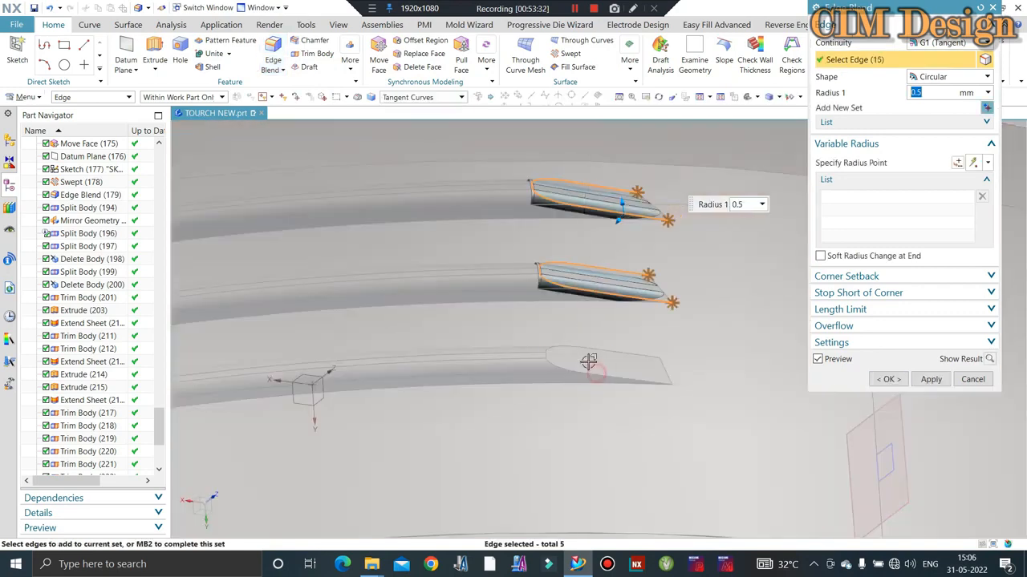
{"action": "left_click", "coordinate": [593, 369]}
{"action": "scroll", "coordinate": [394, 273], "scroll_direction": "down", "scroll_amount": 3}
{"action": "scroll", "coordinate": [750, 268], "scroll_direction": "up", "scroll_amount": 3}
{"action": "left_click", "coordinate": [752, 268]}
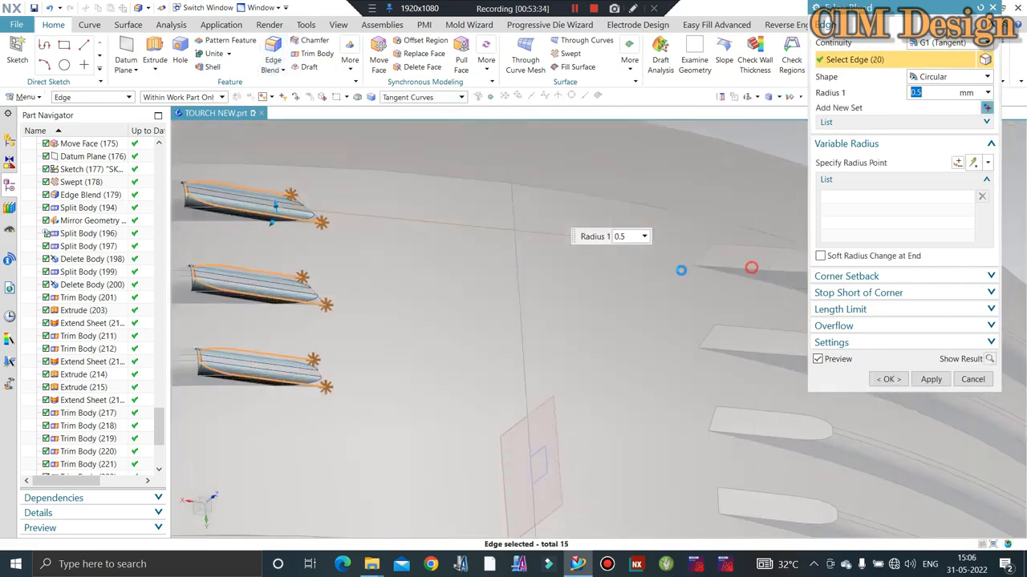
{"action": "scroll", "coordinate": [464, 210], "scroll_direction": "down", "scroll_amount": 2}
{"action": "left_click", "coordinate": [710, 320]}
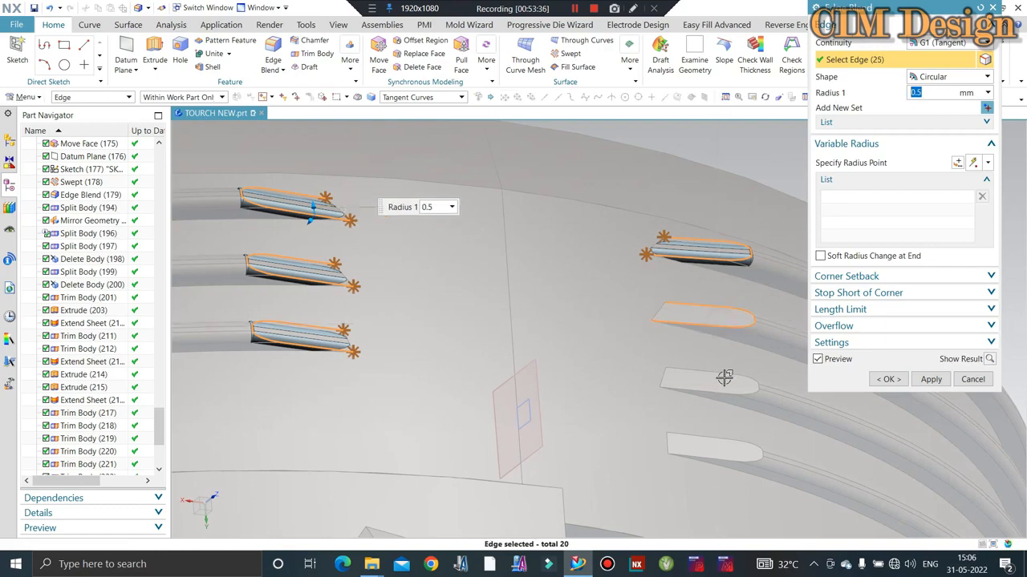
{"action": "left_click", "coordinate": [715, 455]}
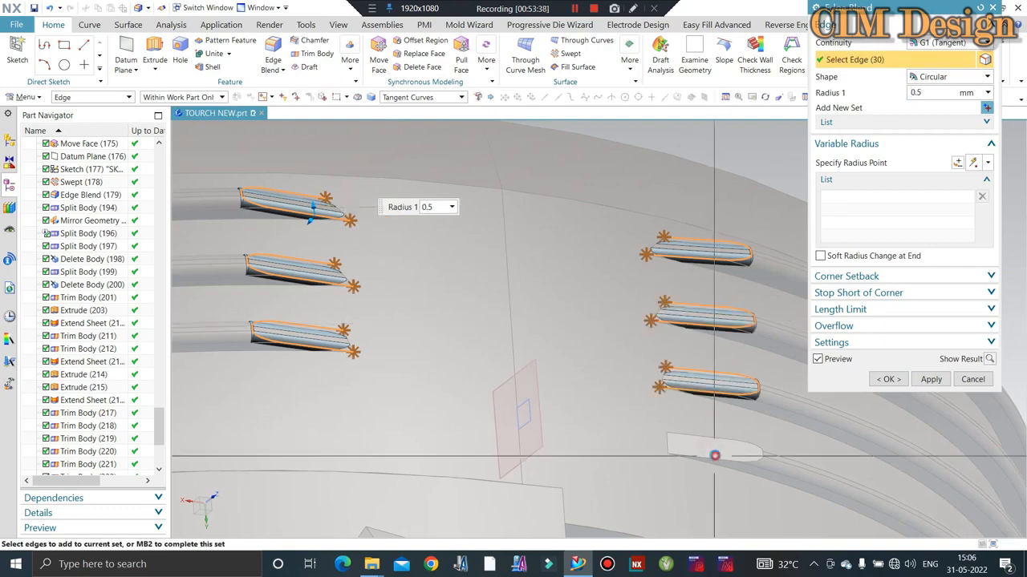
Step: Add the rib end outlines at the opposite seam to the 0.5 mm edge blend and create it
{"action": "scroll", "coordinate": [534, 209], "scroll_direction": "down", "scroll_amount": 5}
{"action": "middle_click_drag", "start_coordinate": [526, 203], "coordinate": [698, 192]}
{"action": "scroll", "coordinate": [522, 201], "scroll_direction": "up", "scroll_amount": 5}
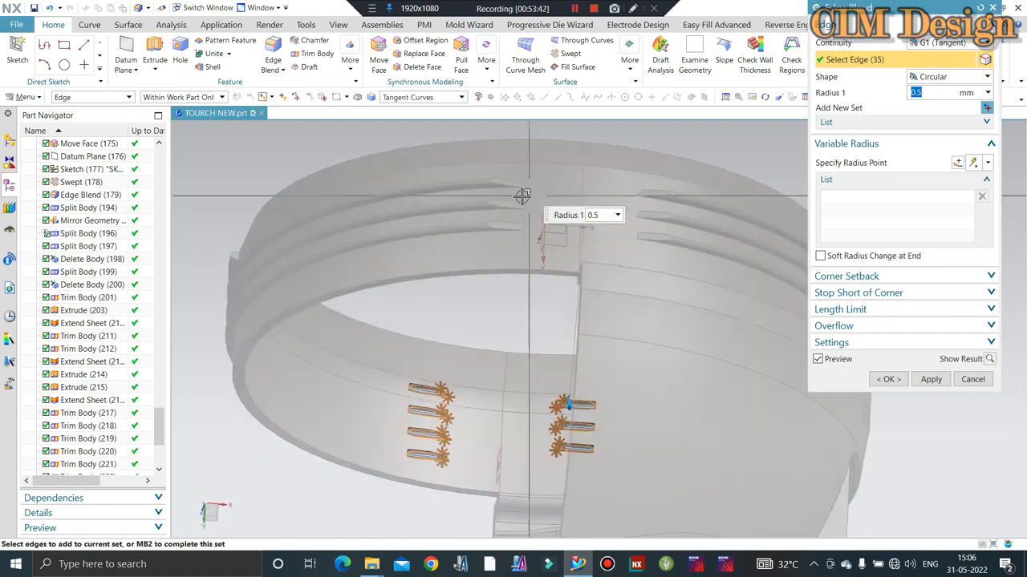
{"action": "left_click", "coordinate": [486, 169]}
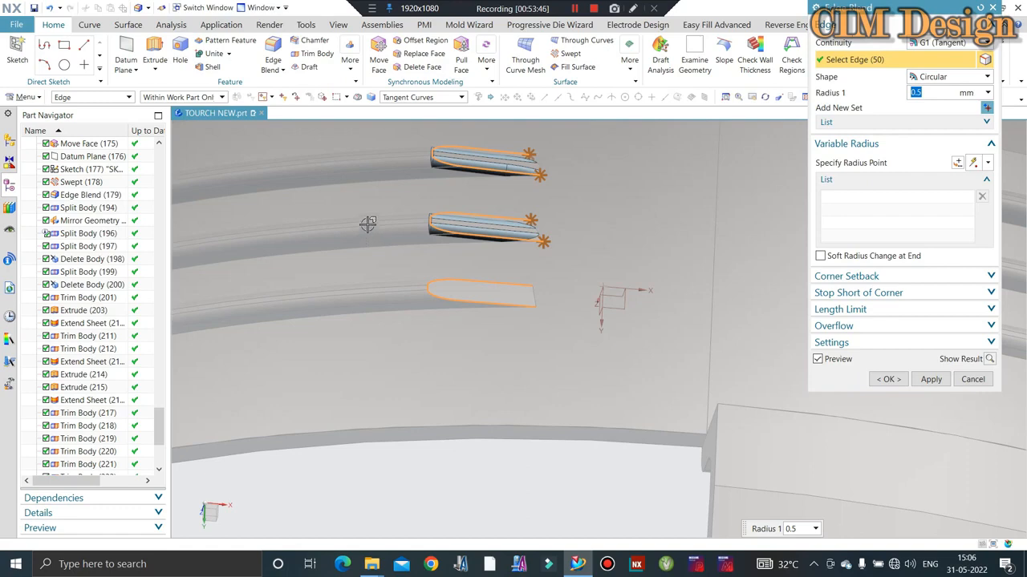
{"action": "scroll", "coordinate": [351, 211], "scroll_direction": "down", "scroll_amount": 4}
{"action": "scroll", "coordinate": [609, 237], "scroll_direction": "up", "scroll_amount": 3}
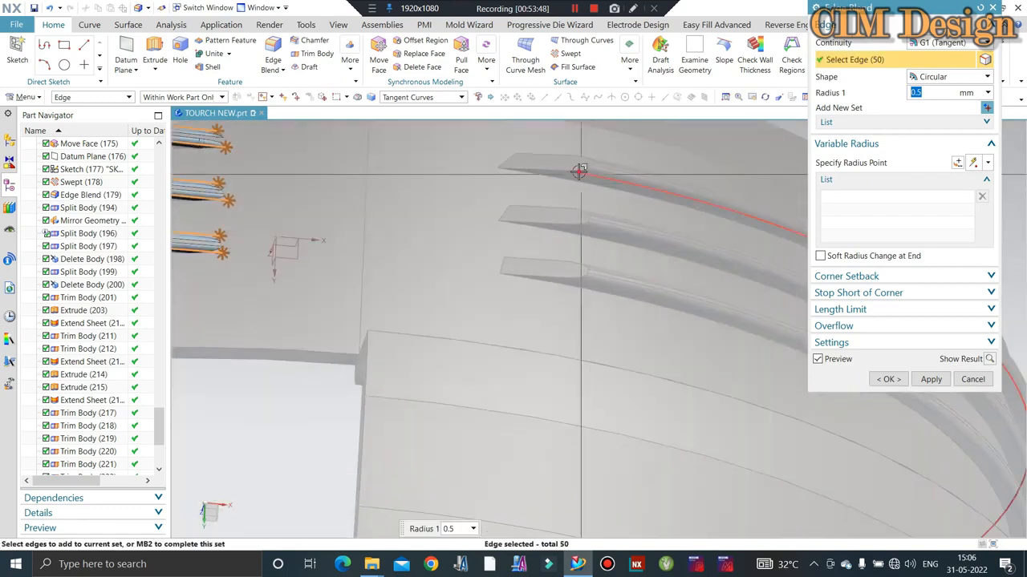
{"action": "left_click", "coordinate": [579, 172]}
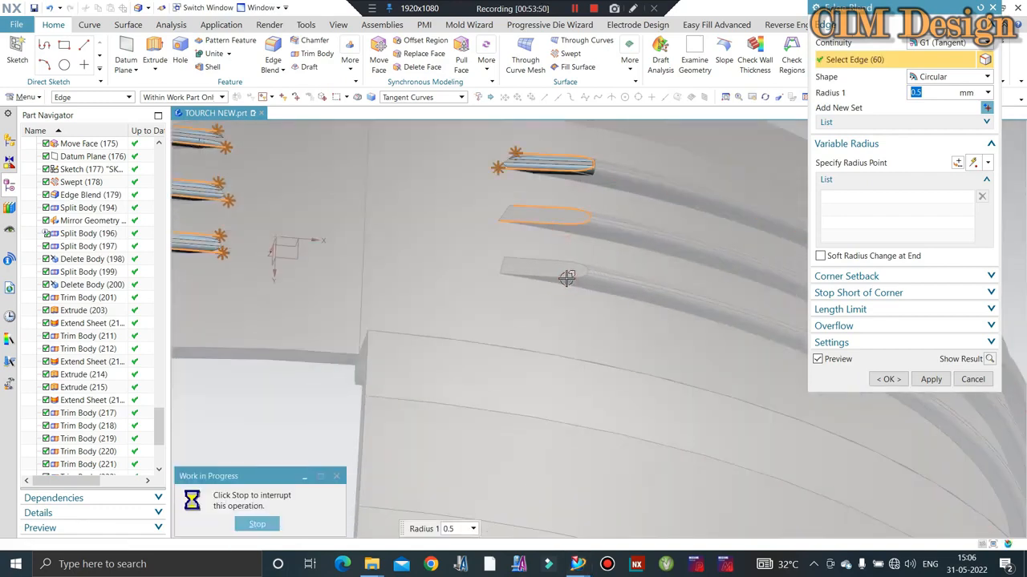
{"action": "middle_click", "coordinate": [626, 302]}
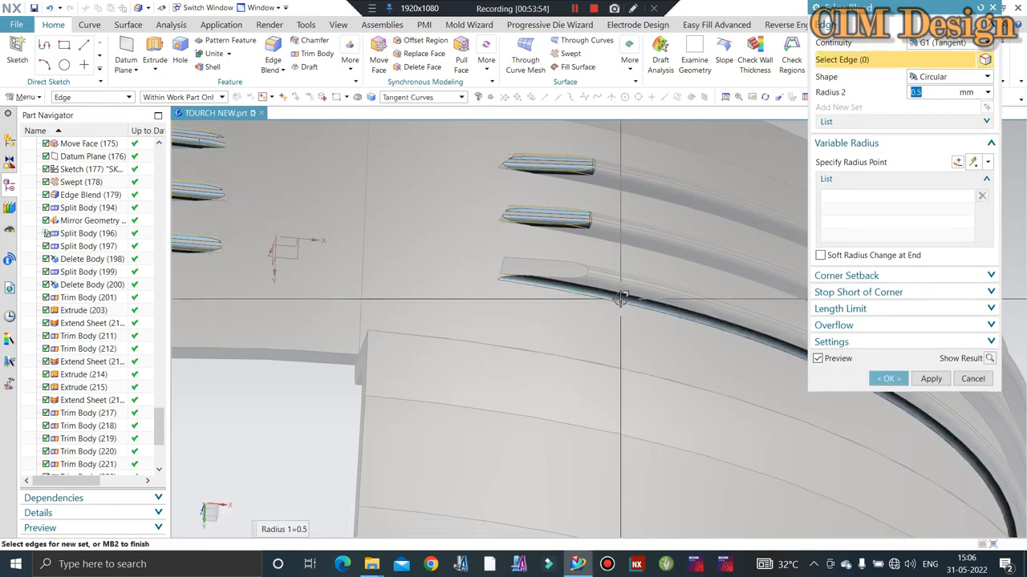
{"action": "middle_click", "coordinate": [612, 293]}
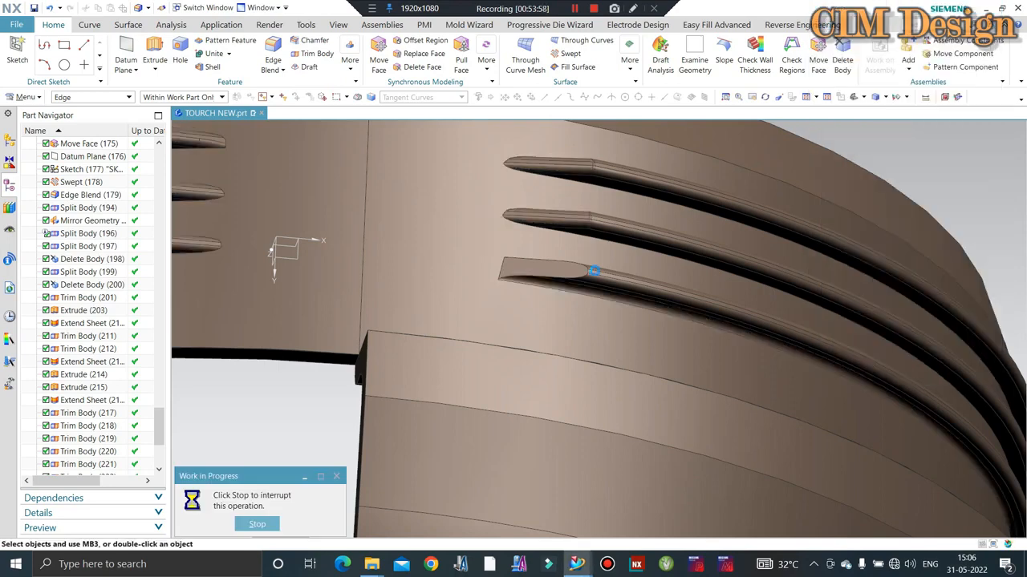
Step: Edit the new edge blend so the lowest rib's end outline at the opposite seam is rounded with a 0.5 mm radius
{"action": "scroll", "coordinate": [117, 470], "scroll_direction": "down", "scroll_amount": 3}
{"action": "scroll", "coordinate": [117, 470], "scroll_direction": "down", "scroll_amount": 2}
{"action": "double_click", "coordinate": [112, 465]}
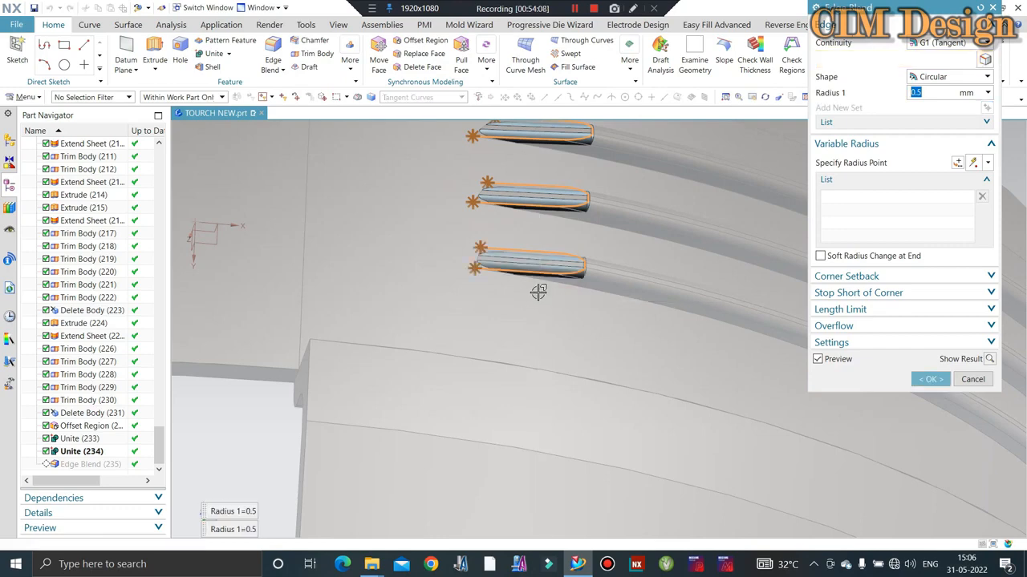
{"action": "middle_click", "coordinate": [538, 279]}
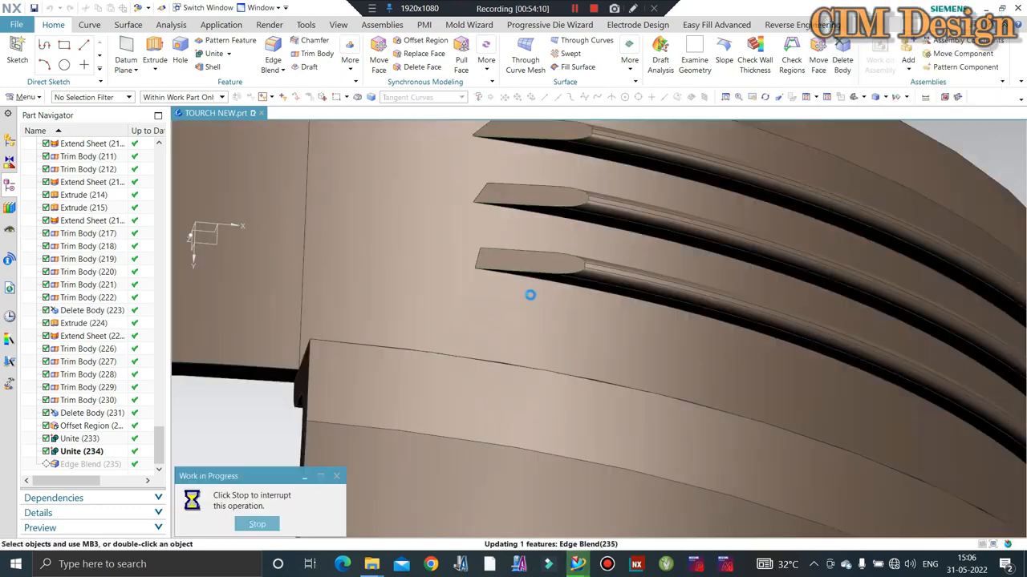
Step: Try to slope the square end of the topmost rib with a -75° draft from its end edge
{"action": "middle_click_drag", "start_coordinate": [532, 280], "coordinate": [766, 194]}
{"action": "key", "text": "F8"}
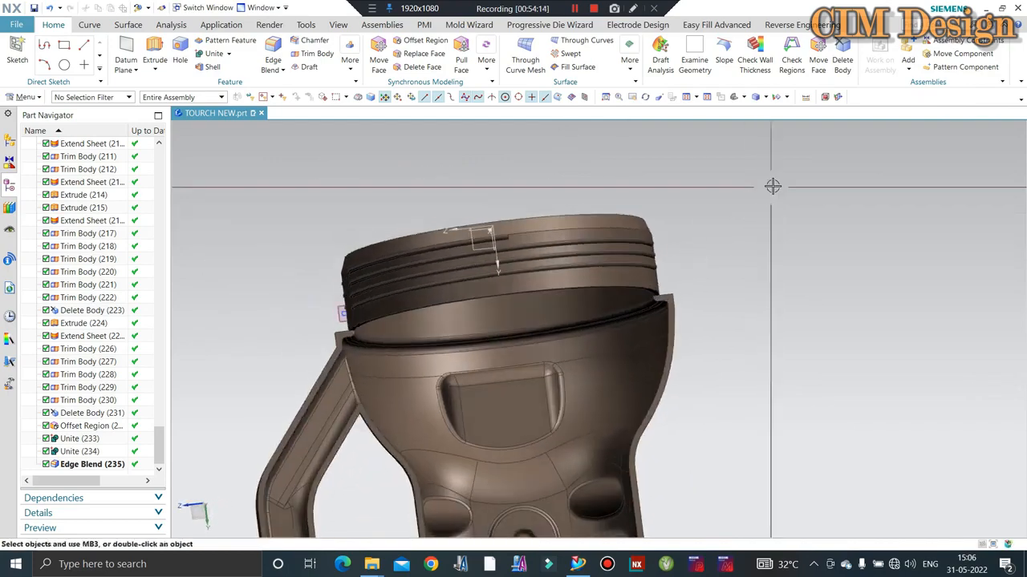
{"action": "scroll", "coordinate": [534, 263], "scroll_direction": "up", "scroll_amount": 5}
{"action": "middle_click_drag", "start_coordinate": [534, 250], "coordinate": [461, 187]}
{"action": "scroll", "coordinate": [525, 228], "scroll_direction": "down", "scroll_amount": 5}
{"action": "scroll", "coordinate": [456, 158], "scroll_direction": "up", "scroll_amount": 5}
{"action": "scroll", "coordinate": [462, 185], "scroll_direction": "up", "scroll_amount": 2}
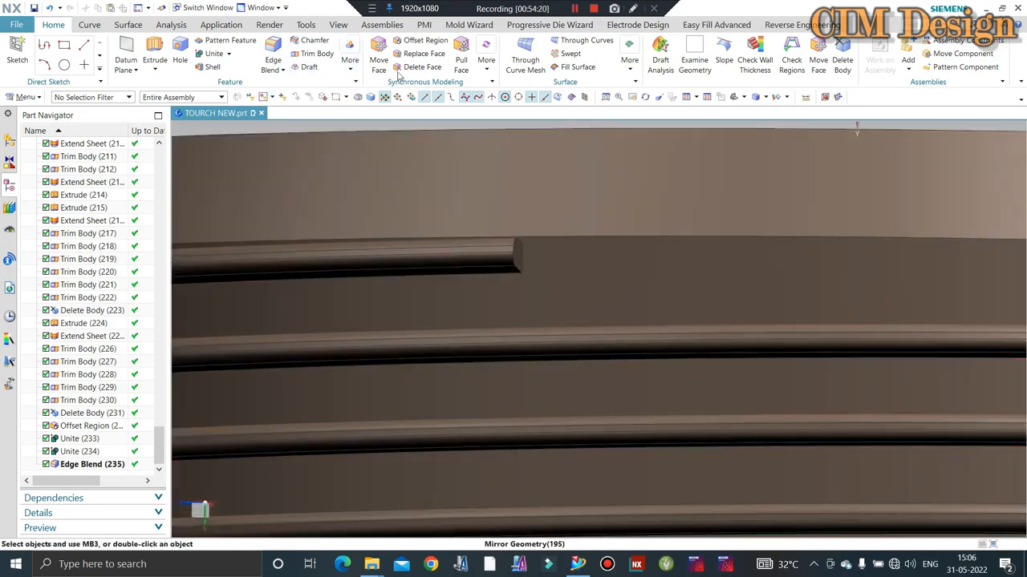
{"action": "left_click", "coordinate": [305, 67]}
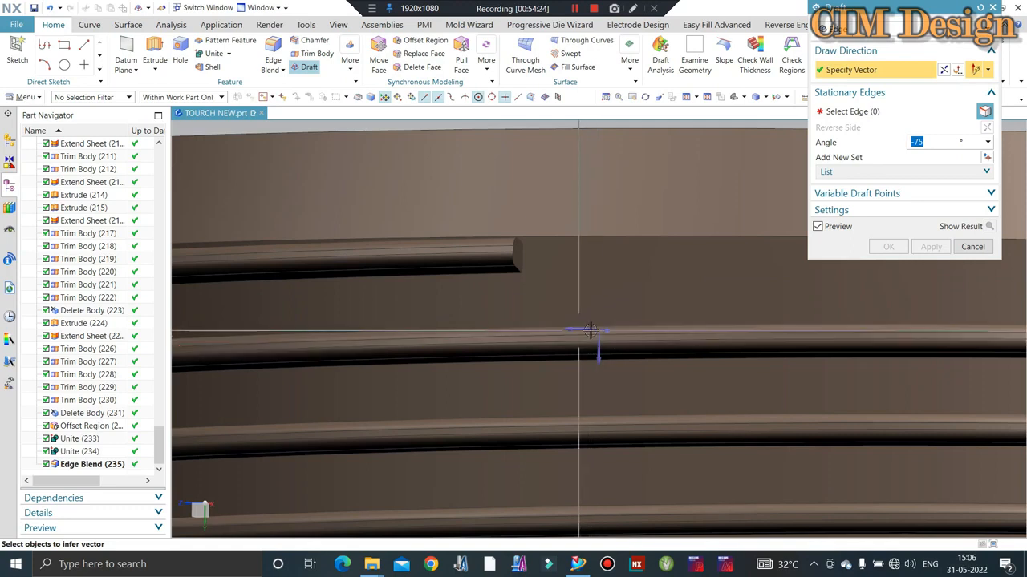
{"action": "left_click", "coordinate": [598, 337]}
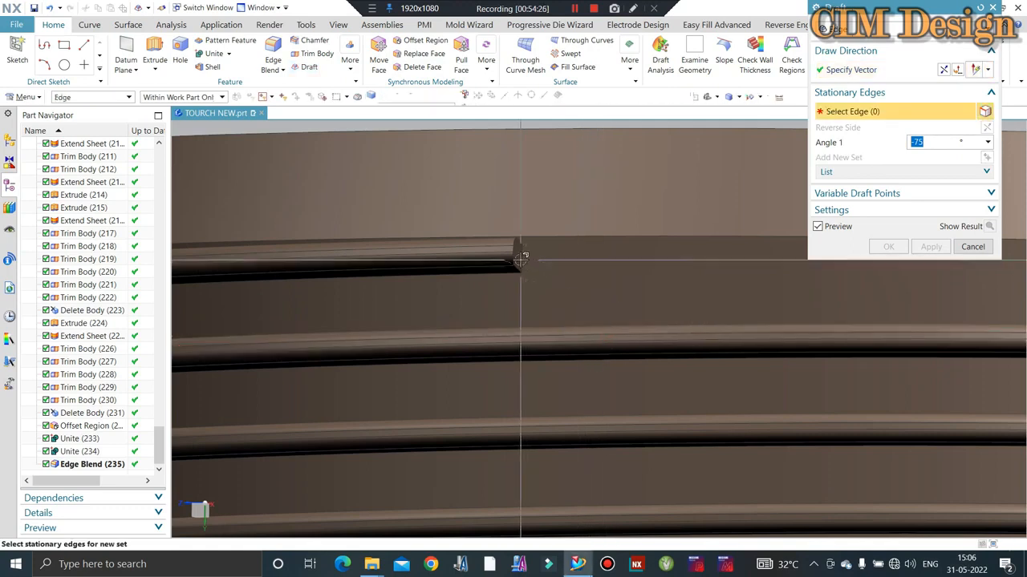
{"action": "left_click", "coordinate": [521, 252]}
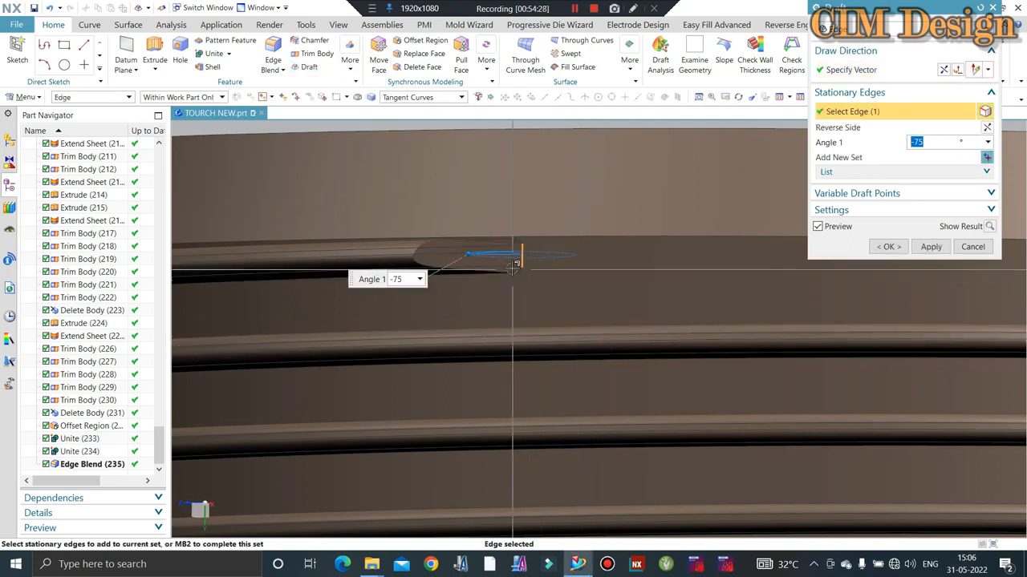
{"action": "middle_click", "coordinate": [893, 166]}
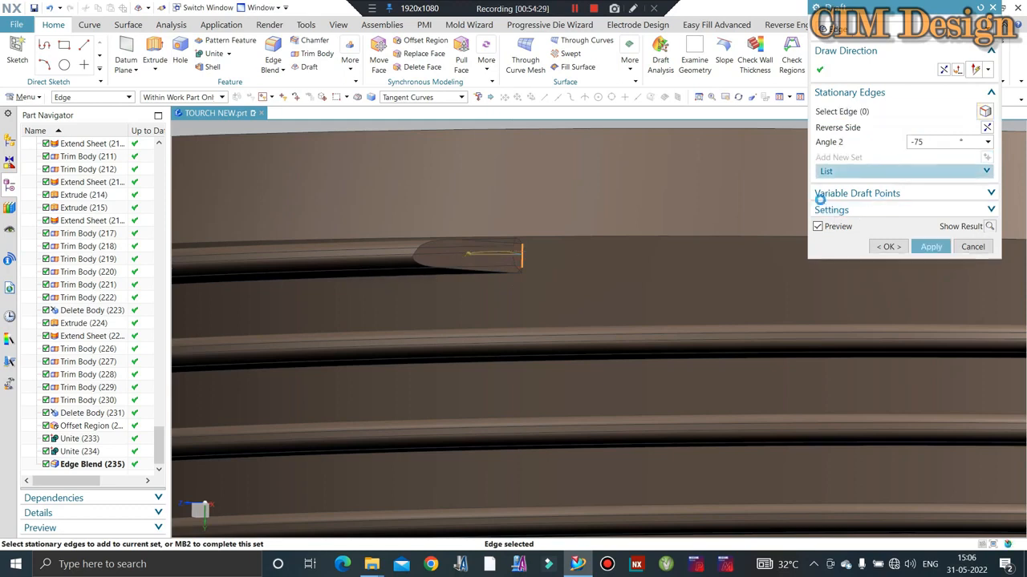
Step: Round the outline of the drafted rib end with a 0.5 mm edge blend
{"action": "left_click", "coordinate": [273, 49]}
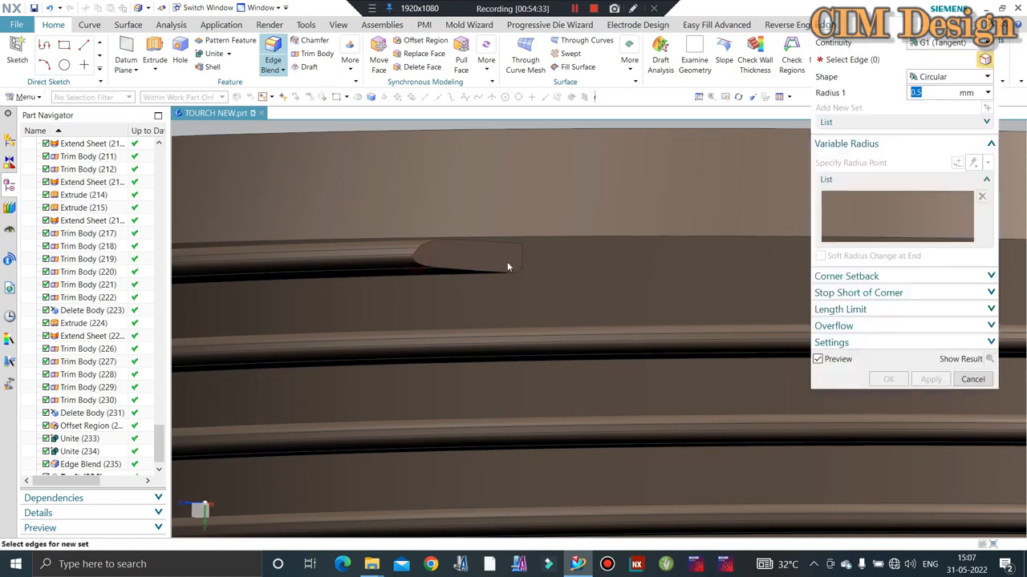
{"action": "left_click", "coordinate": [479, 271]}
{"action": "middle_click", "coordinate": [478, 271]}
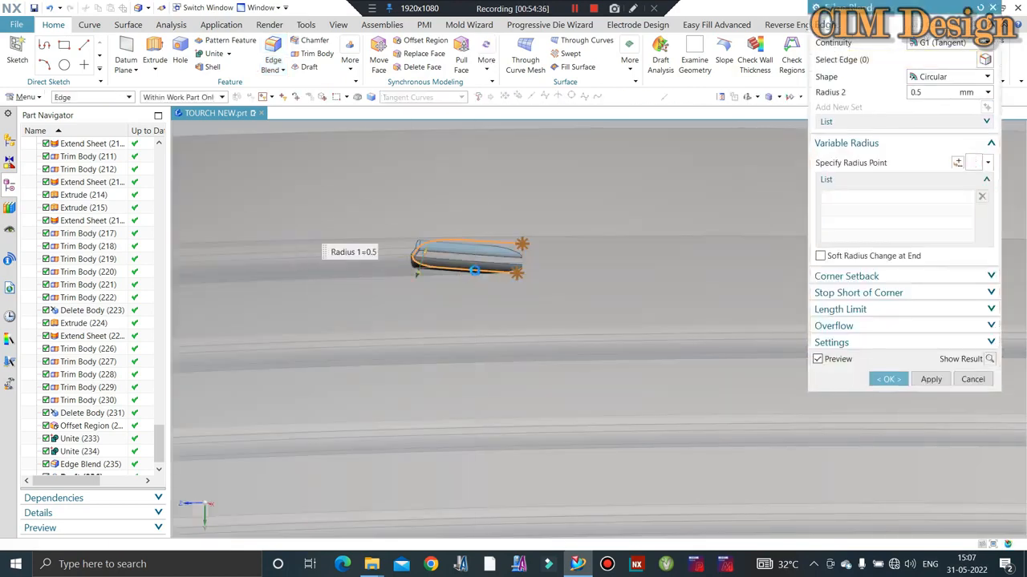
{"action": "middle_click", "coordinate": [480, 272]}
Step: Check the drafted rib end and delete its draft and edge blend features
{"action": "scroll", "coordinate": [481, 273], "scroll_direction": "down", "scroll_amount": 5}
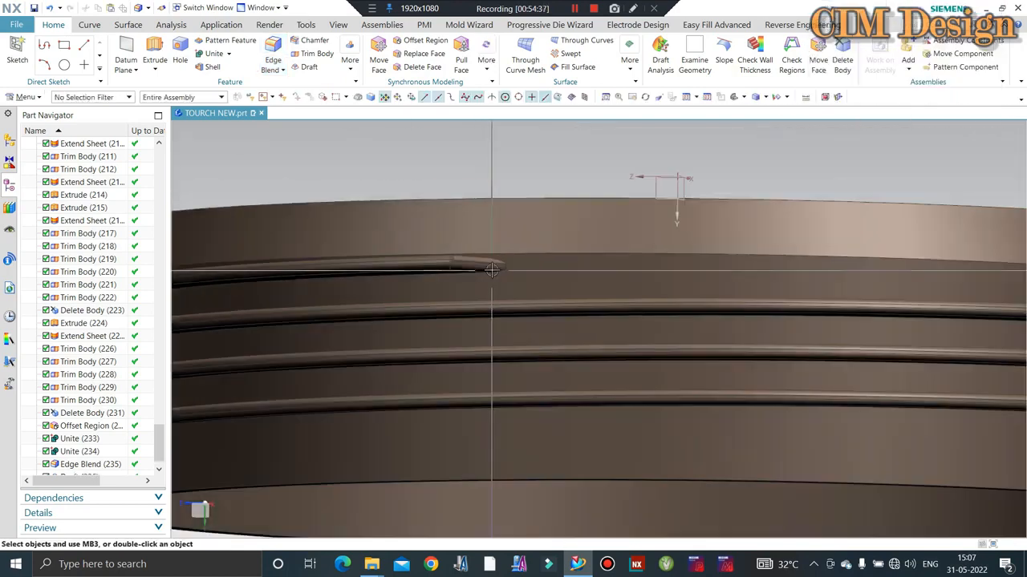
{"action": "scroll", "coordinate": [491, 301], "scroll_direction": "up", "scroll_amount": 5}
{"action": "middle_click_drag", "start_coordinate": [491, 301], "coordinate": [577, 282]}
{"action": "scroll", "coordinate": [576, 241], "scroll_direction": "up", "scroll_amount": 4}
{"action": "scroll", "coordinate": [79, 473], "scroll_direction": "down", "scroll_amount": 1}
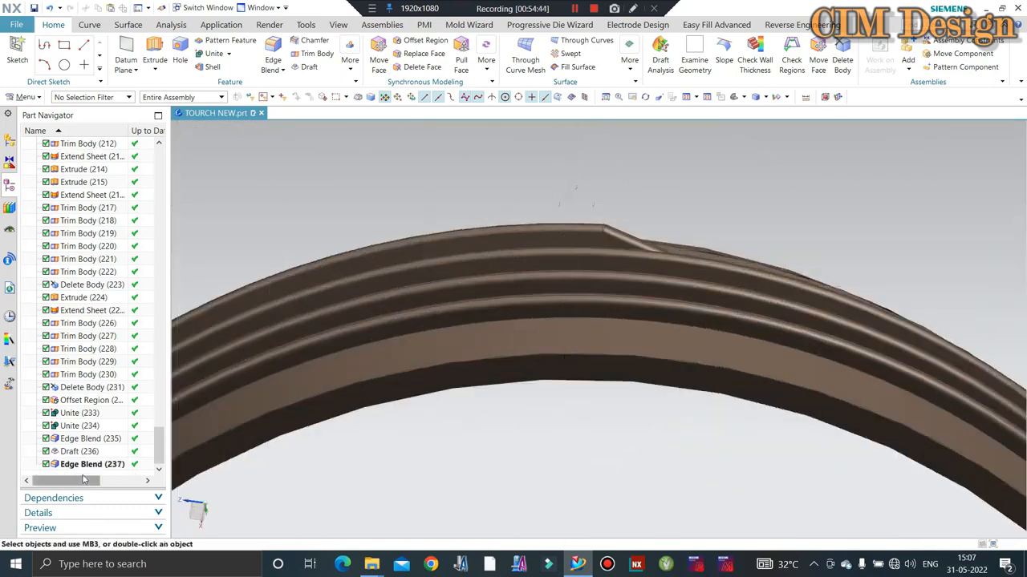
{"action": "right_click", "coordinate": [80, 464]}
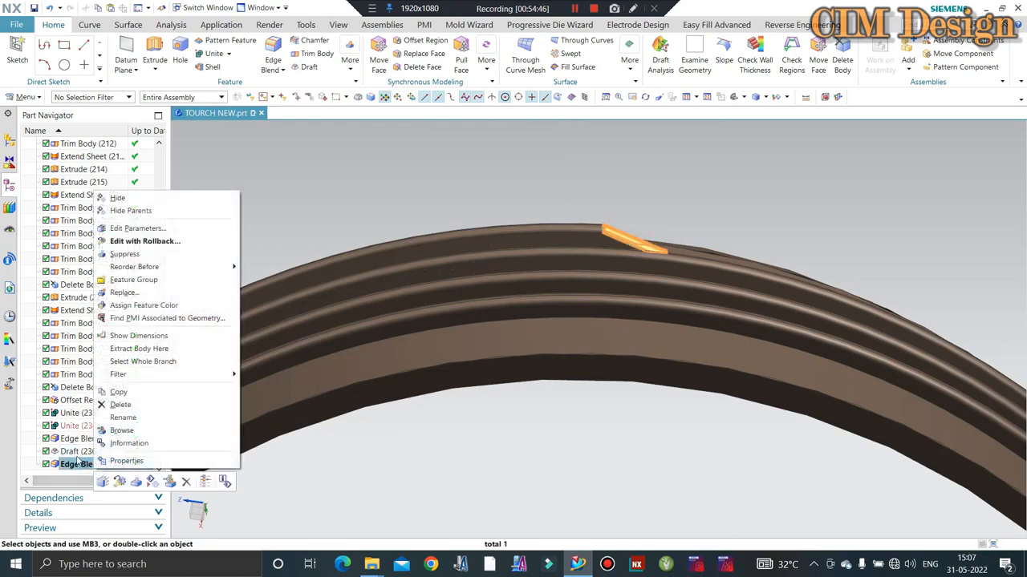
{"action": "left_click", "coordinate": [76, 454], "text": "ctrl"}
{"action": "right_click", "coordinate": [76, 454]}
{"action": "left_click", "coordinate": [96, 418]}
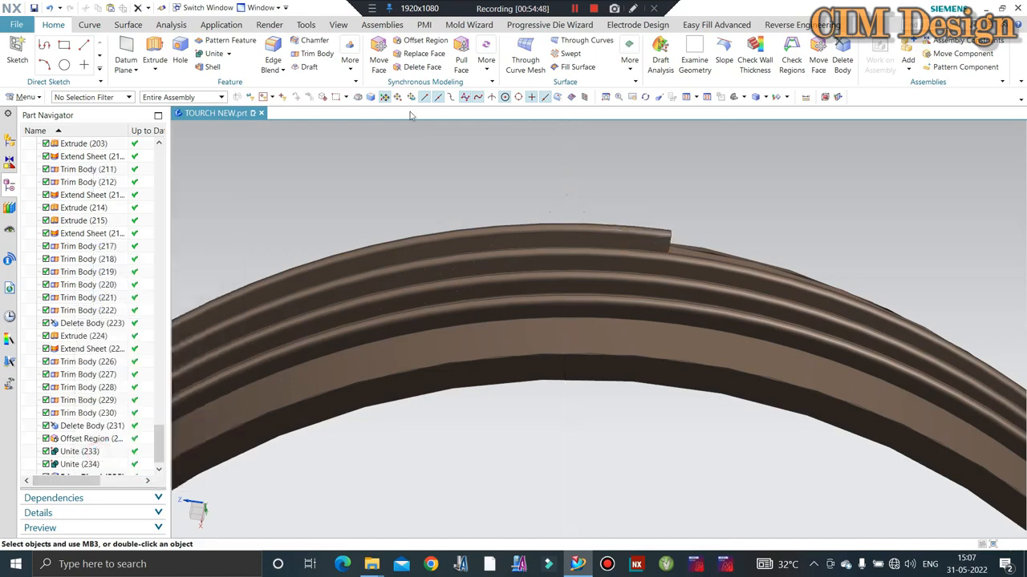
{"action": "scroll", "coordinate": [695, 165], "scroll_direction": "down", "scroll_amount": 2}
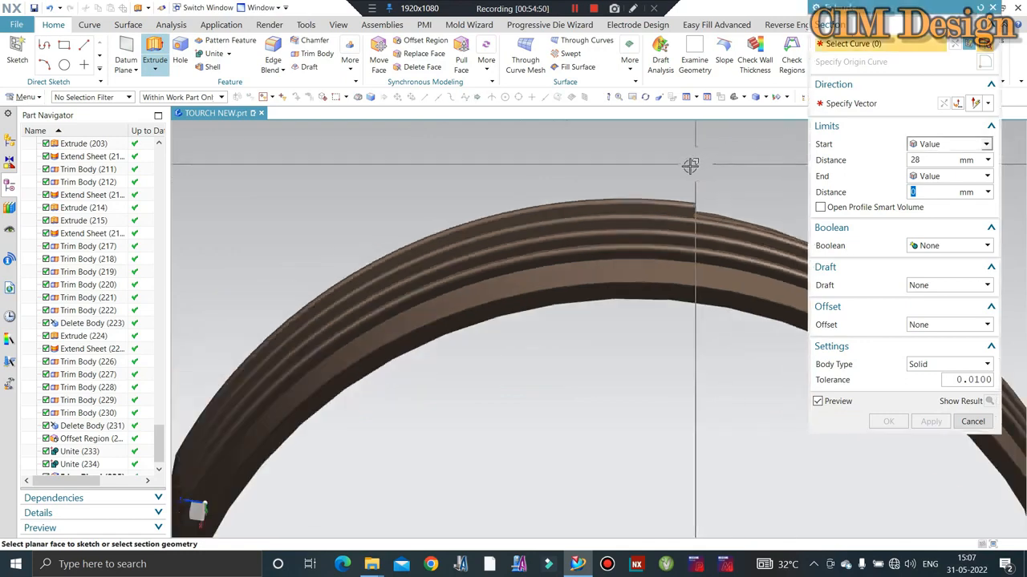
{"action": "middle_click_drag", "start_coordinate": [690, 165], "coordinate": [638, 184]}
{"action": "scroll", "coordinate": [498, 252], "scroll_direction": "down", "scroll_amount": 2}
{"action": "middle_click_drag", "start_coordinate": [497, 252], "coordinate": [522, 280]}
{"action": "scroll", "coordinate": [585, 229], "scroll_direction": "up", "scroll_amount": 4}
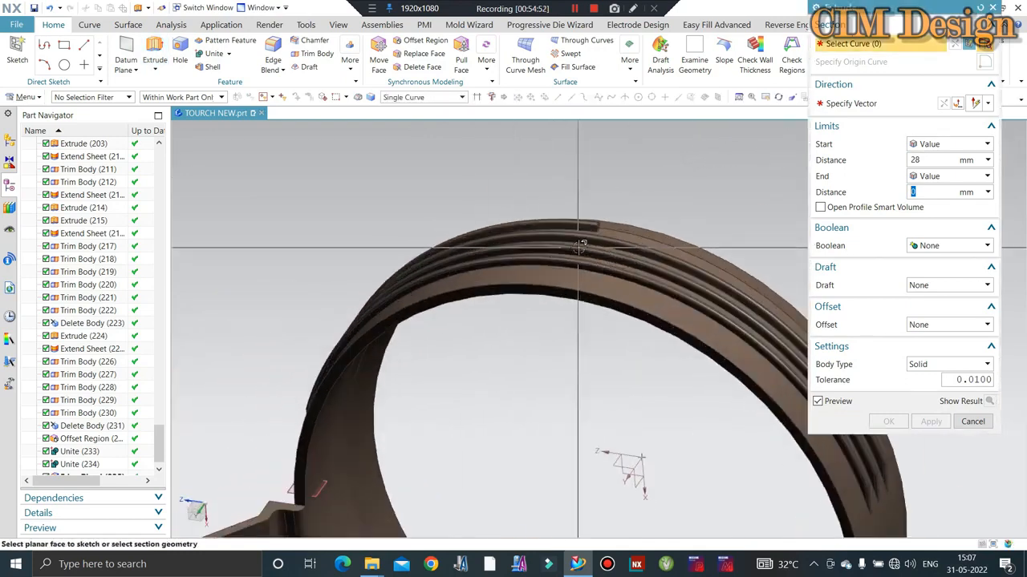
{"action": "key", "text": "Escape"}
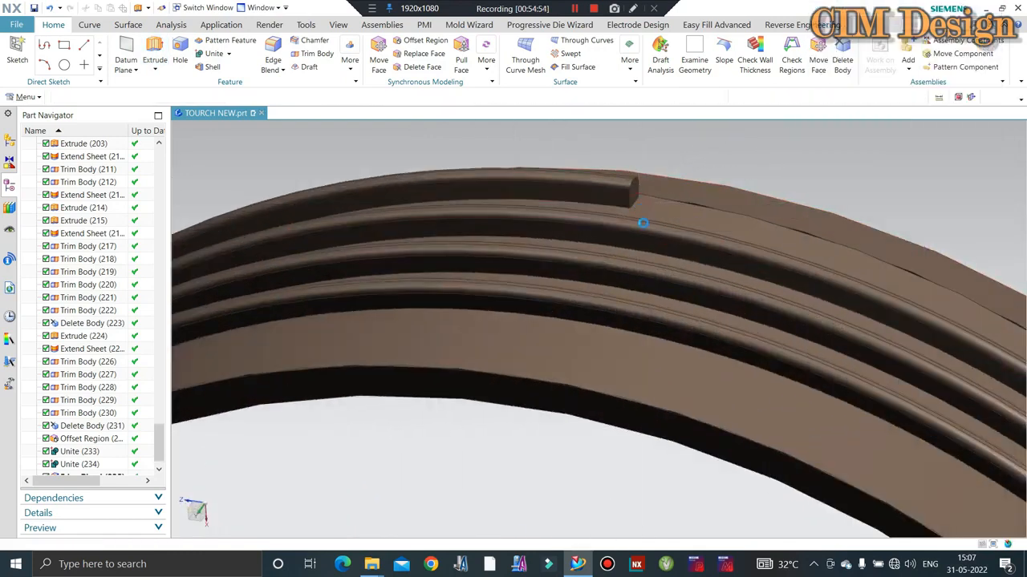
{"action": "key", "text": "ctrl+z"}
{"action": "key", "text": "ctrl+z"}
{"action": "key", "text": "ctrl+z"}
{"action": "key", "text": "ctrl+z"}
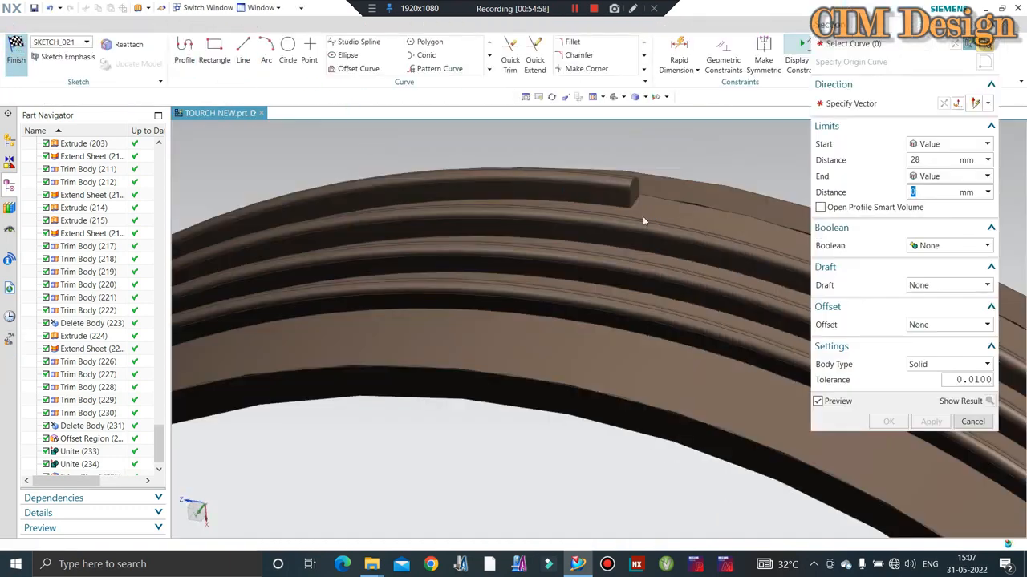
Step: Extrude the base edge of the topmost rib's square end as a sheet with 28 mm start and 0 mm end, and extend its long edges by 1 mm
{"action": "left_click", "coordinate": [635, 203]}
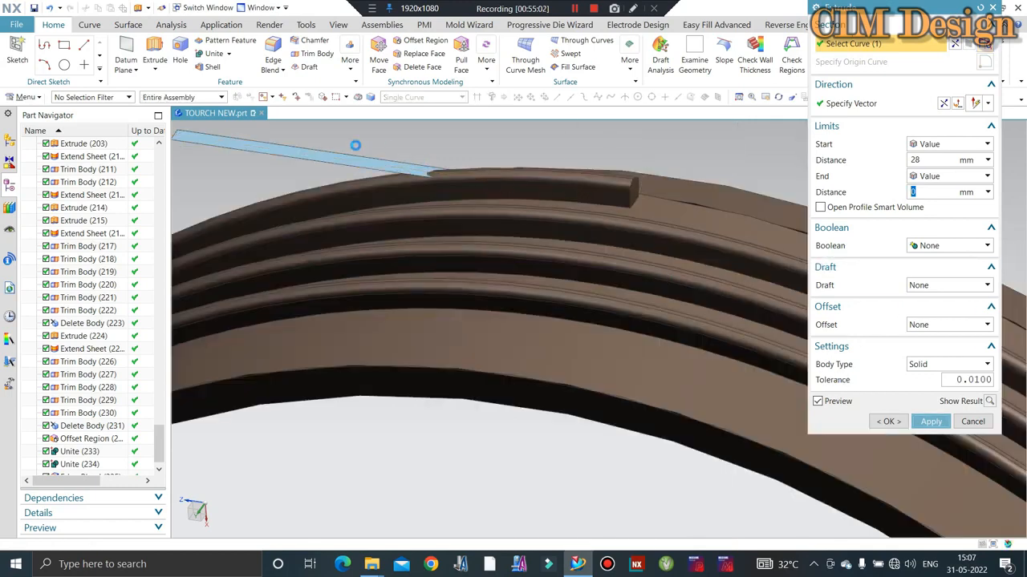
{"action": "key", "text": "Escape"}
{"action": "left_click", "coordinate": [129, 25]}
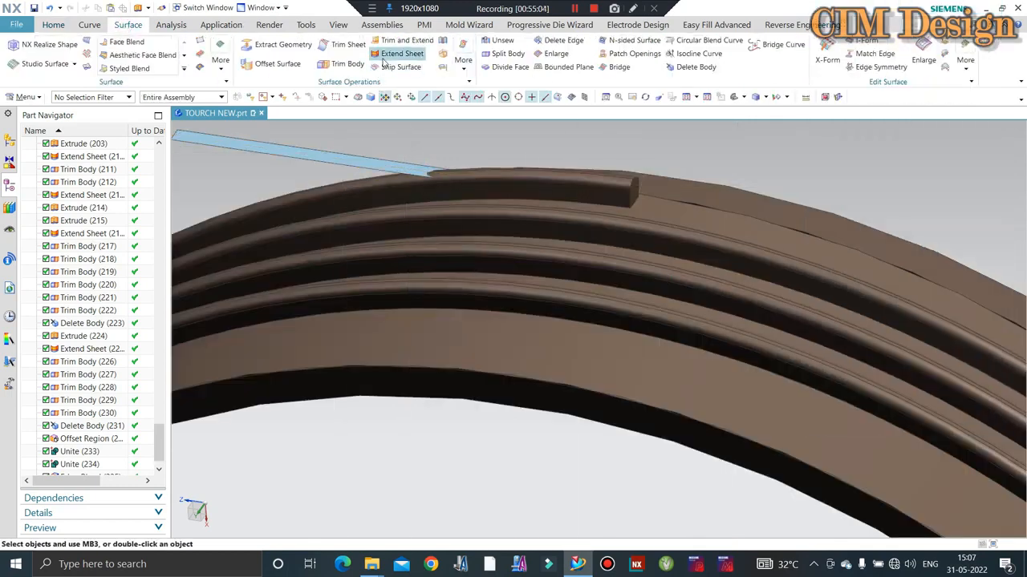
{"action": "left_click", "coordinate": [384, 56]}
{"action": "left_click", "coordinate": [349, 164]}
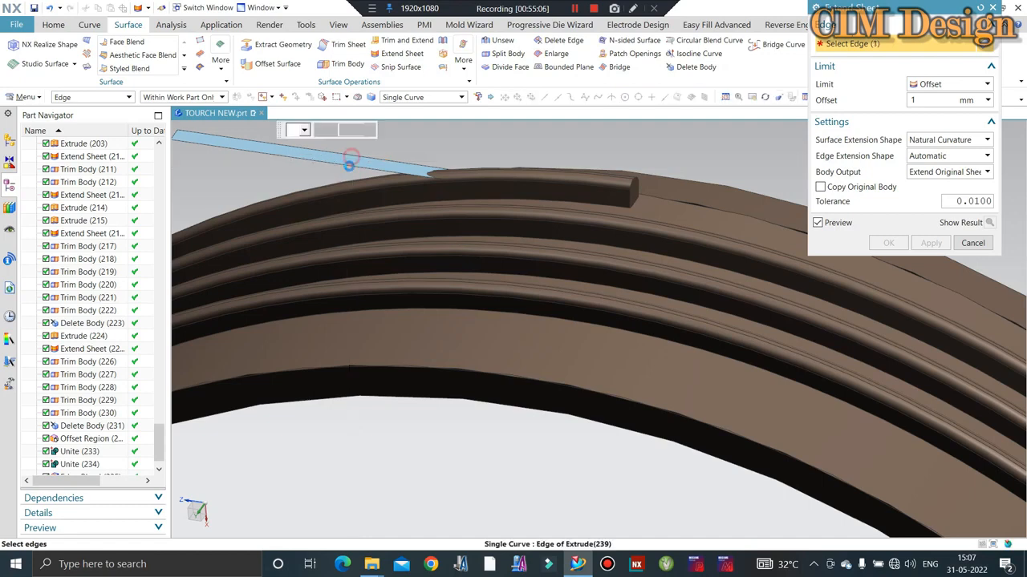
{"action": "left_click", "coordinate": [474, 178]}
{"action": "middle_click", "coordinate": [474, 177]}
{"action": "key", "text": "Escape"}
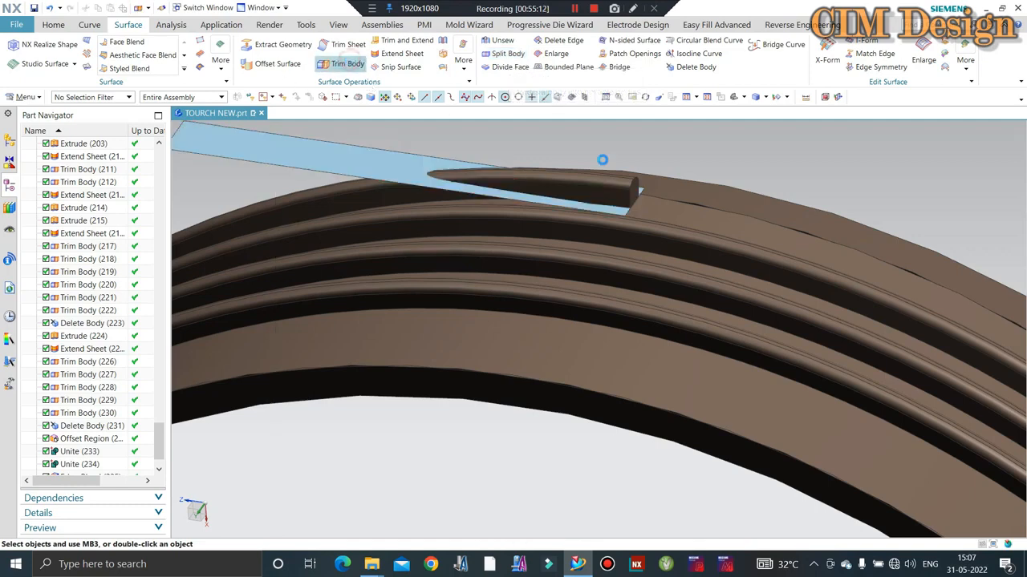
Step: Trim the torch body with the extruded sheet to slope the topmost rib's square end, and delete the sheet body
{"action": "left_click", "coordinate": [458, 201]}
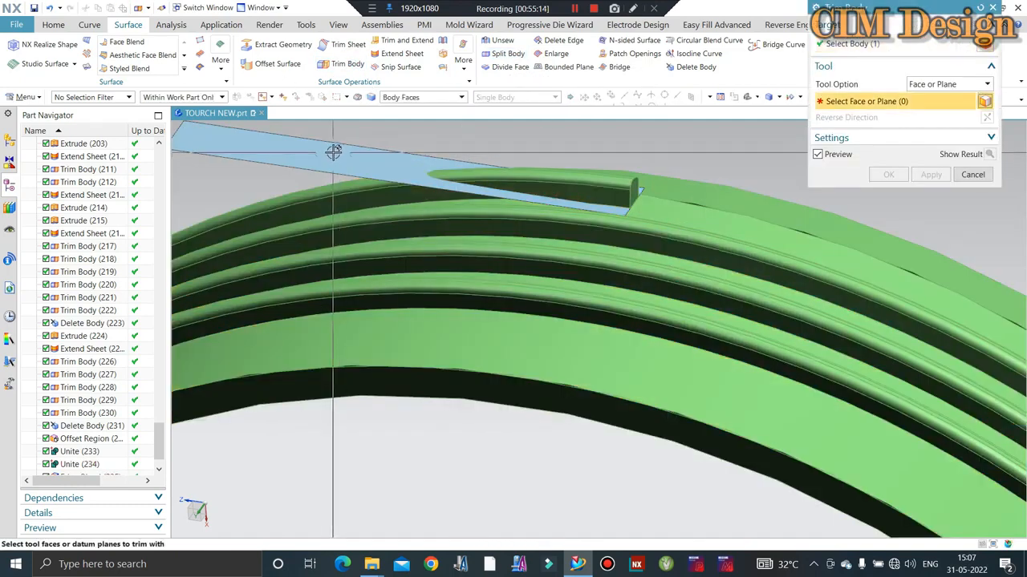
{"action": "left_click", "coordinate": [398, 167]}
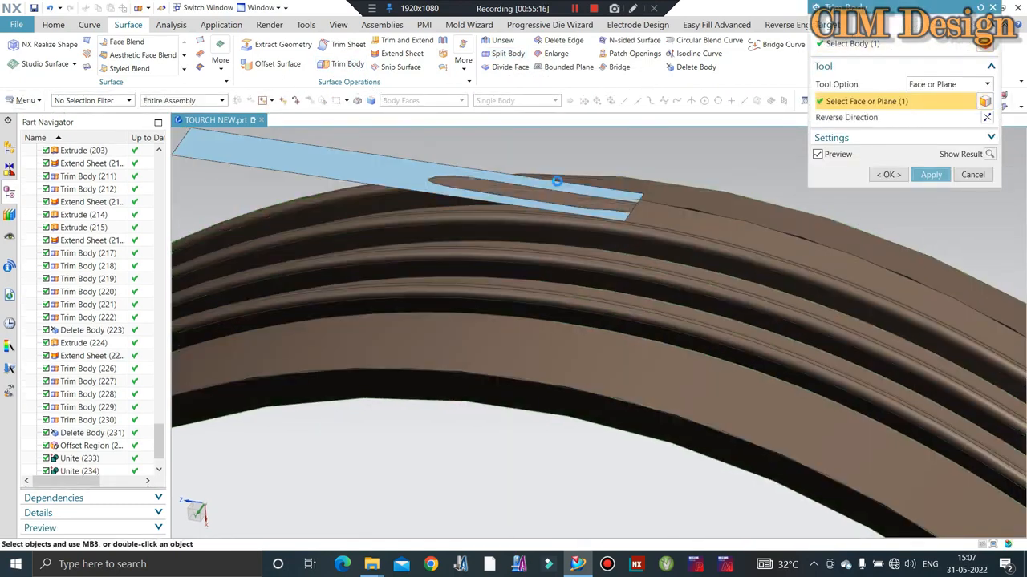
{"action": "middle_click", "coordinate": [556, 182]}
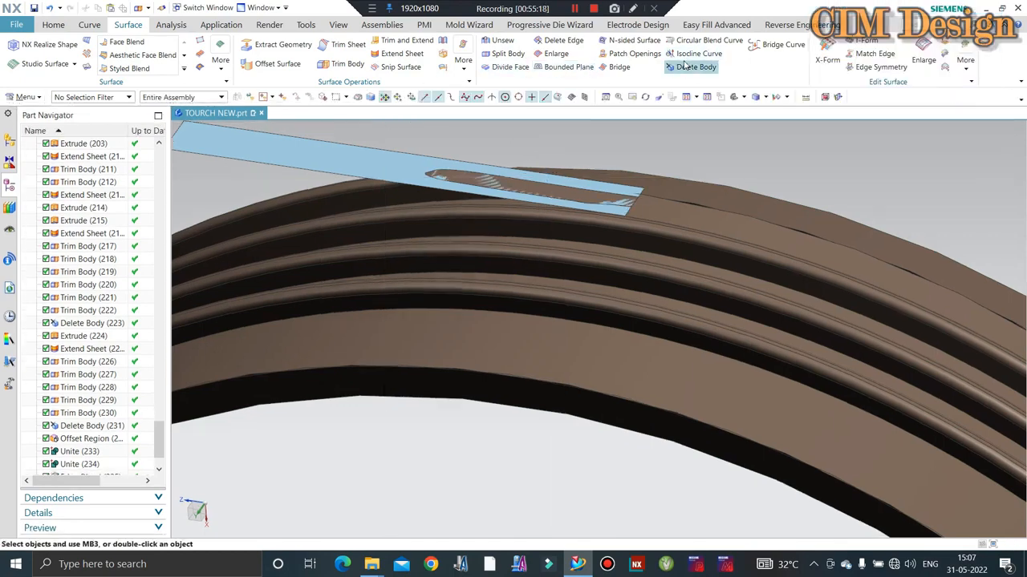
{"action": "left_click", "coordinate": [686, 65]}
{"action": "left_click", "coordinate": [351, 165]}
{"action": "middle_click", "coordinate": [497, 152]}
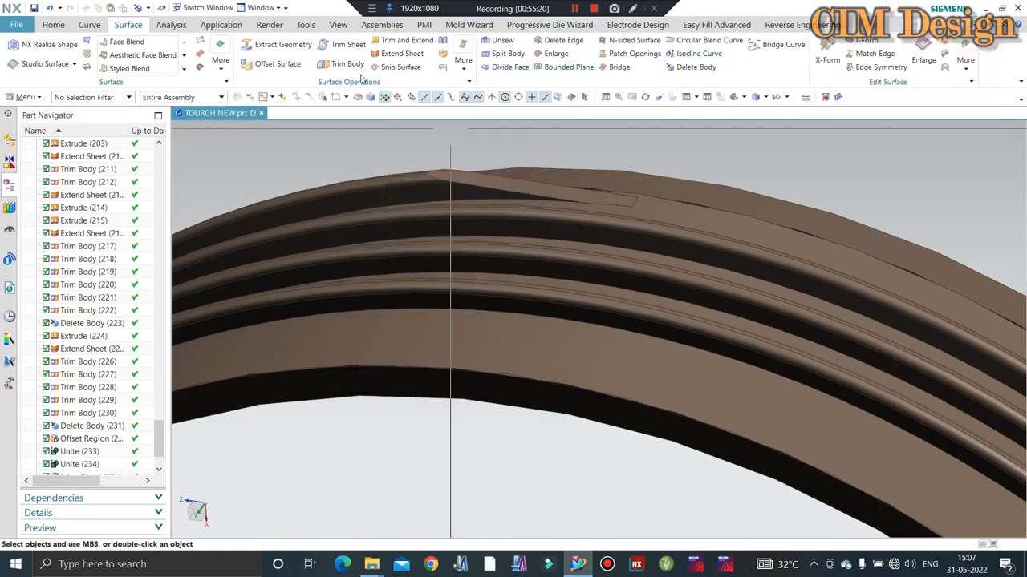
Step: Round the outline of the topmost rib's sloped end with a 0.5 mm edge blend
{"action": "left_click", "coordinate": [54, 24]}
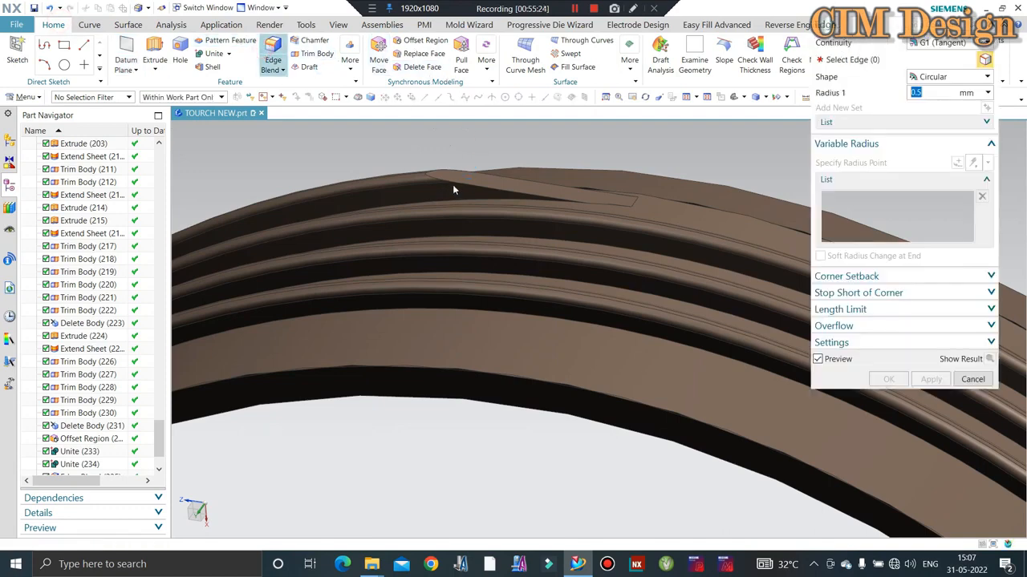
{"action": "left_click", "coordinate": [452, 183]}
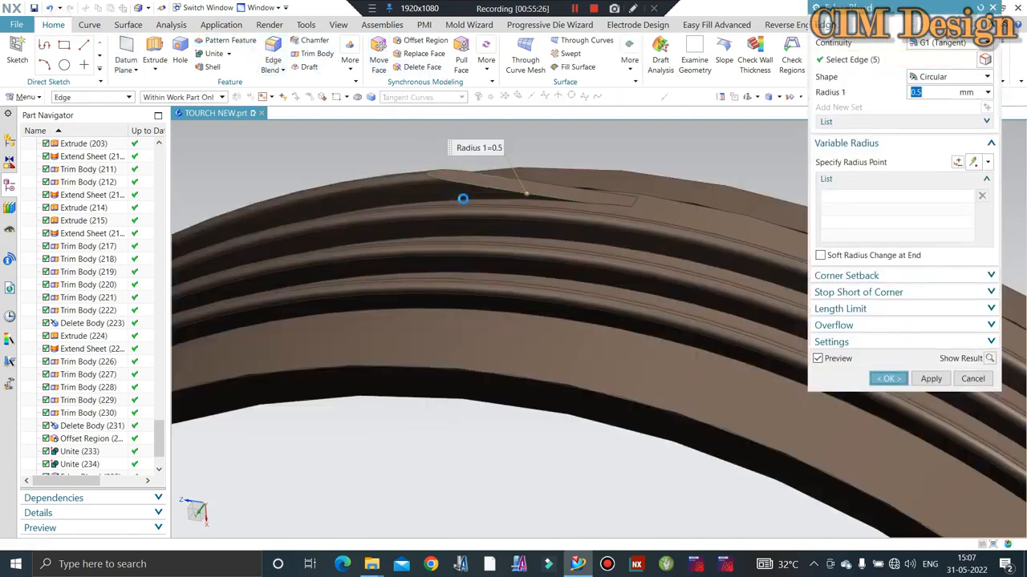
{"action": "middle_click", "coordinate": [458, 199]}
{"action": "scroll", "coordinate": [454, 199], "scroll_direction": "down", "scroll_amount": 3}
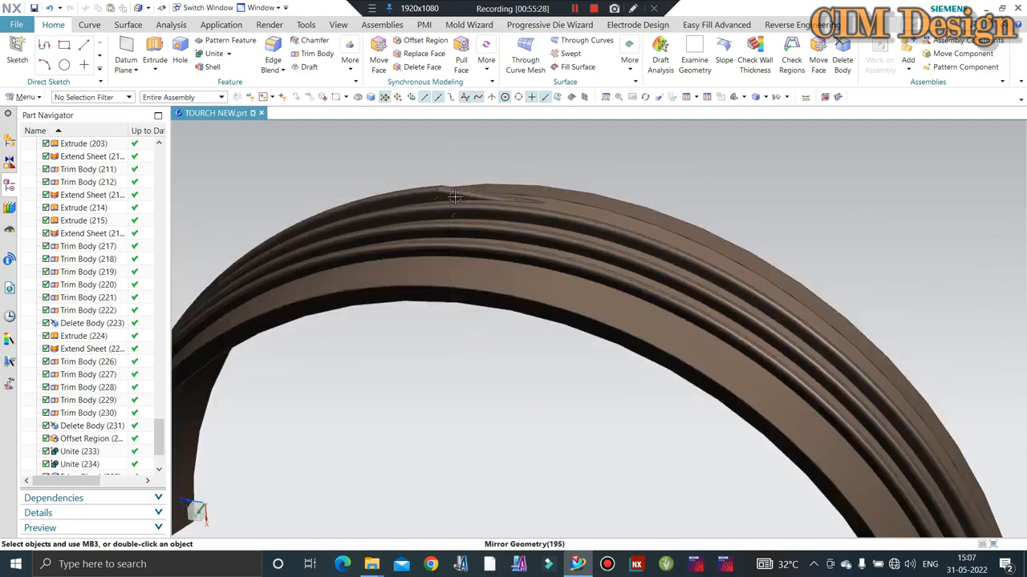
{"action": "middle_click_drag", "start_coordinate": [454, 200], "coordinate": [401, 153]}
{"action": "scroll", "coordinate": [401, 210], "scroll_direction": "up", "scroll_amount": 3}
Step: Try to round the single short edge where the topmost rib meets its sloped end face with a 10 mm edge blend
{"action": "scroll", "coordinate": [401, 210], "scroll_direction": "up", "scroll_amount": 5}
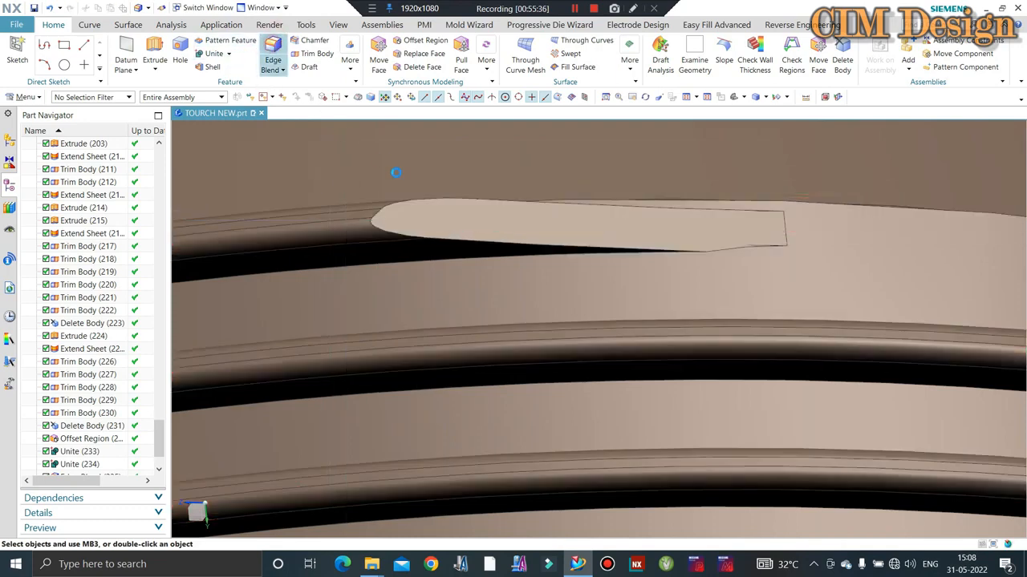
{"action": "scroll", "coordinate": [377, 218], "scroll_direction": "up", "scroll_amount": 2}
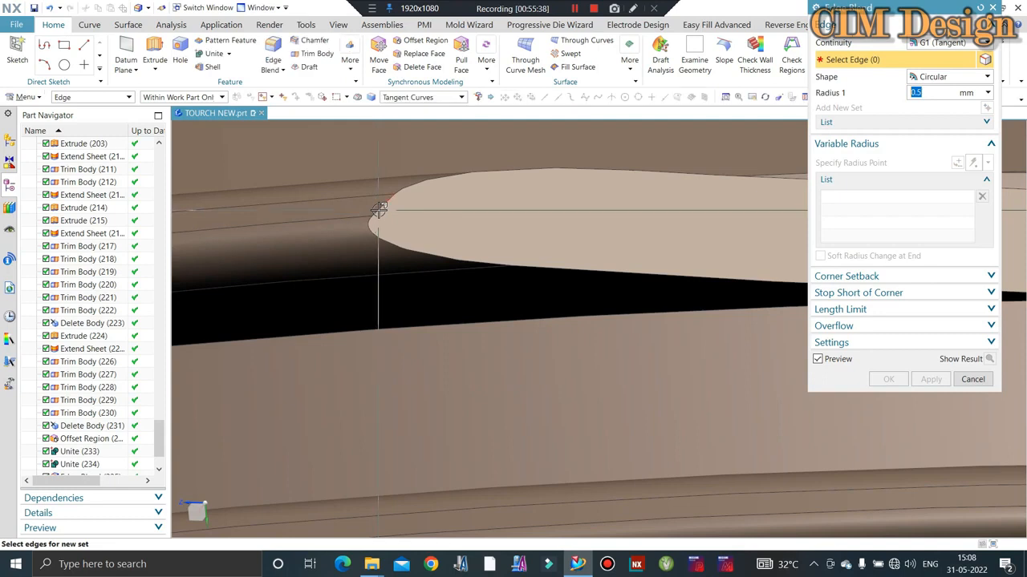
{"action": "left_click", "coordinate": [397, 97]}
{"action": "left_click", "coordinate": [405, 109]}
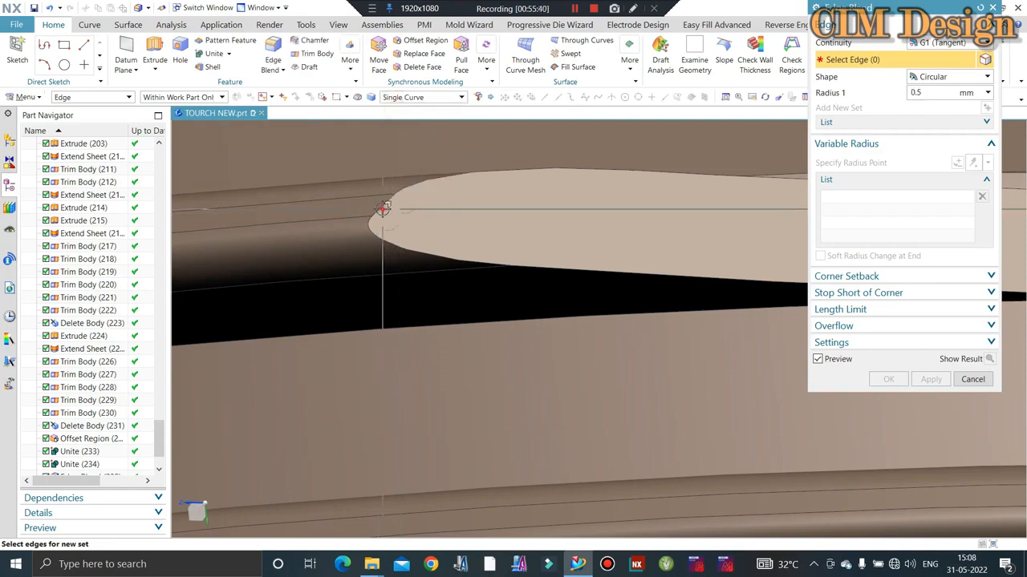
{"action": "left_click", "coordinate": [383, 209]}
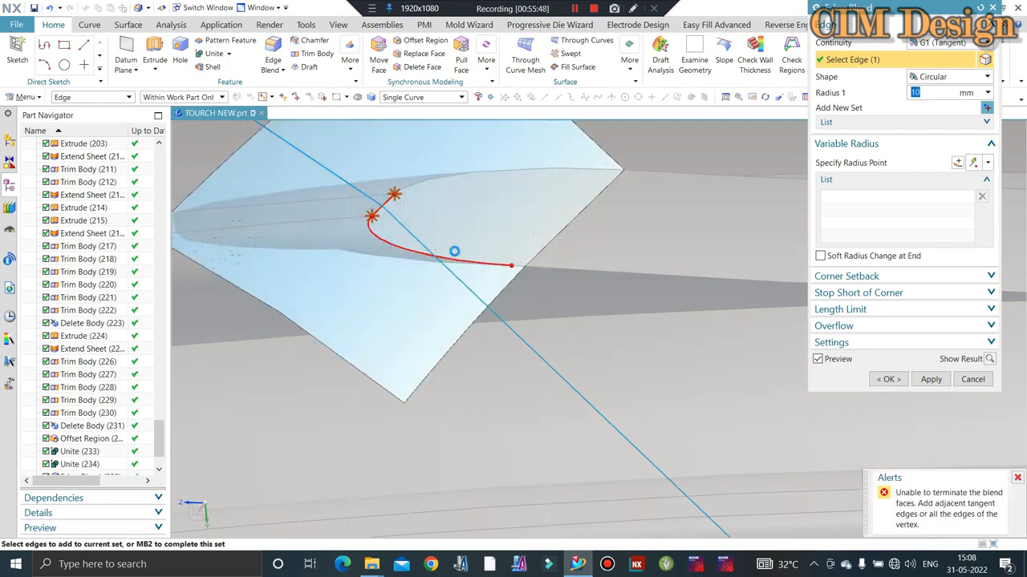
{"action": "key", "text": "Escape"}
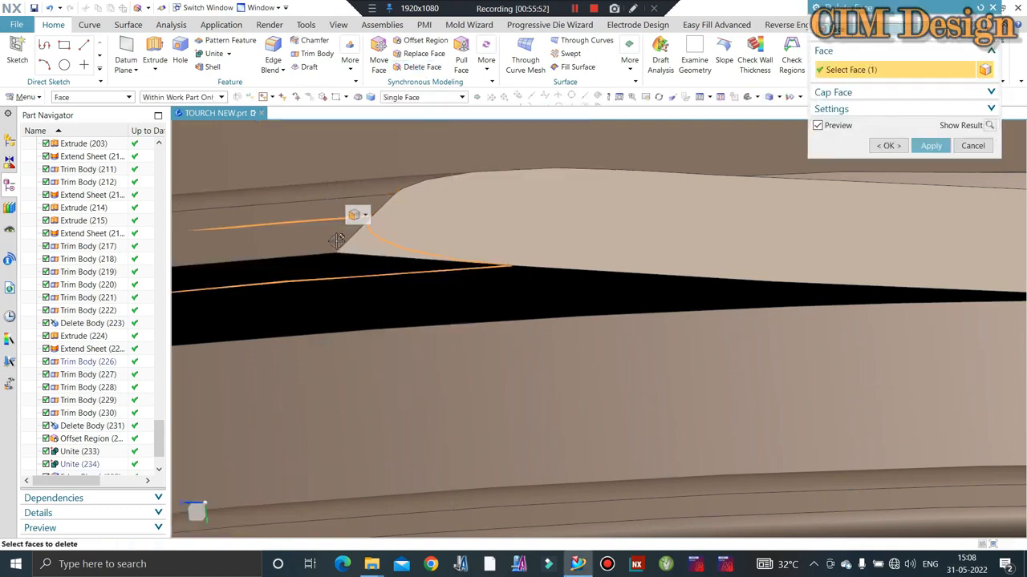
Step: Delete the two existing blend faces along the topmost rib and round the crease above its slope with a 20 mm edge blend
{"action": "left_click", "coordinate": [346, 193]}
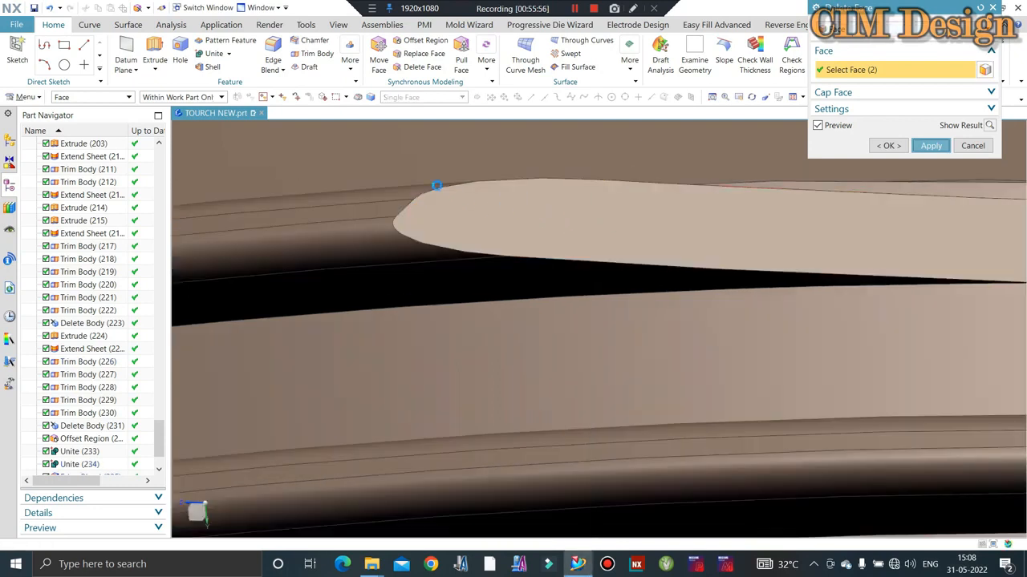
{"action": "left_click", "coordinate": [277, 49]}
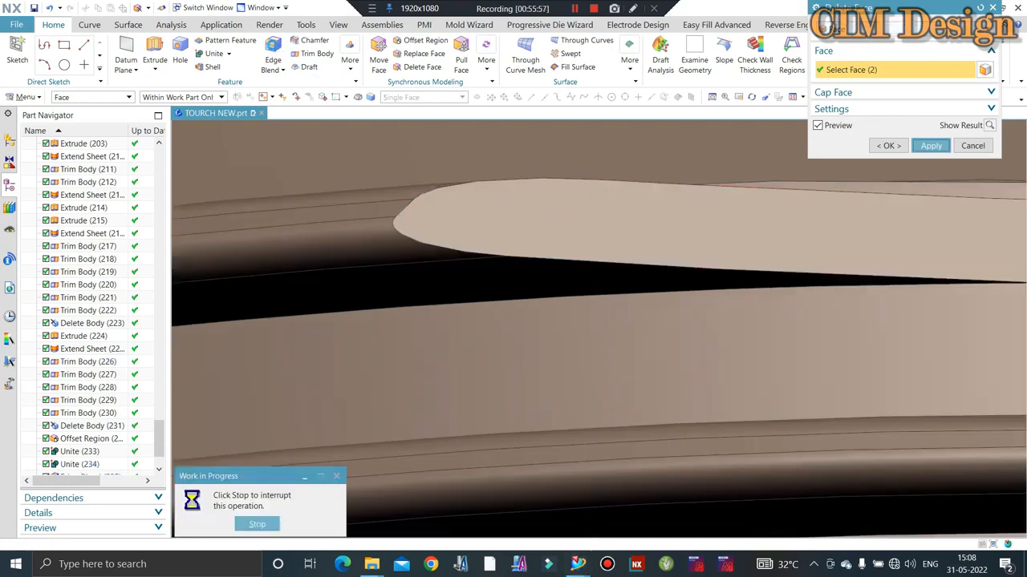
{"action": "left_click", "coordinate": [407, 204]}
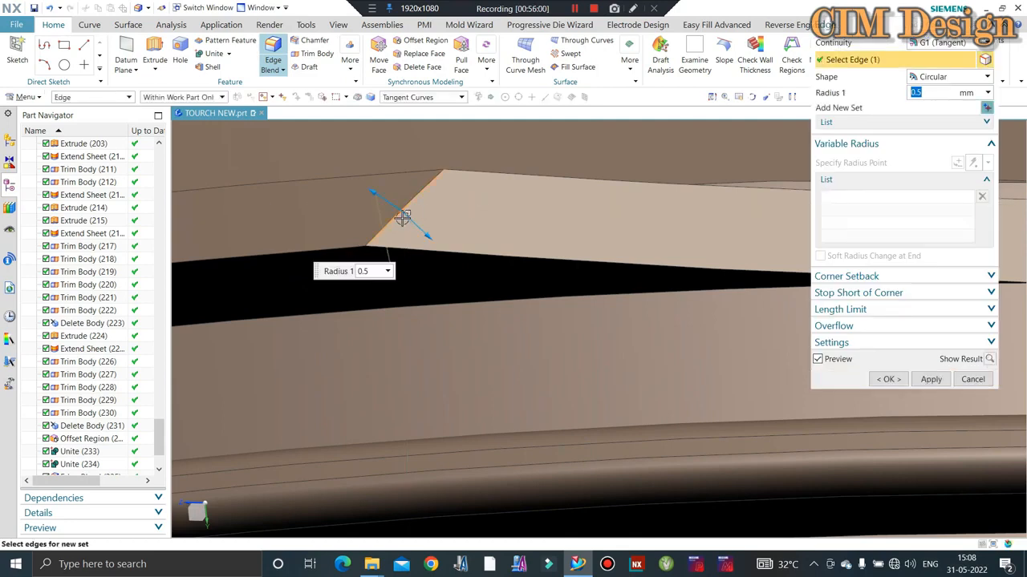
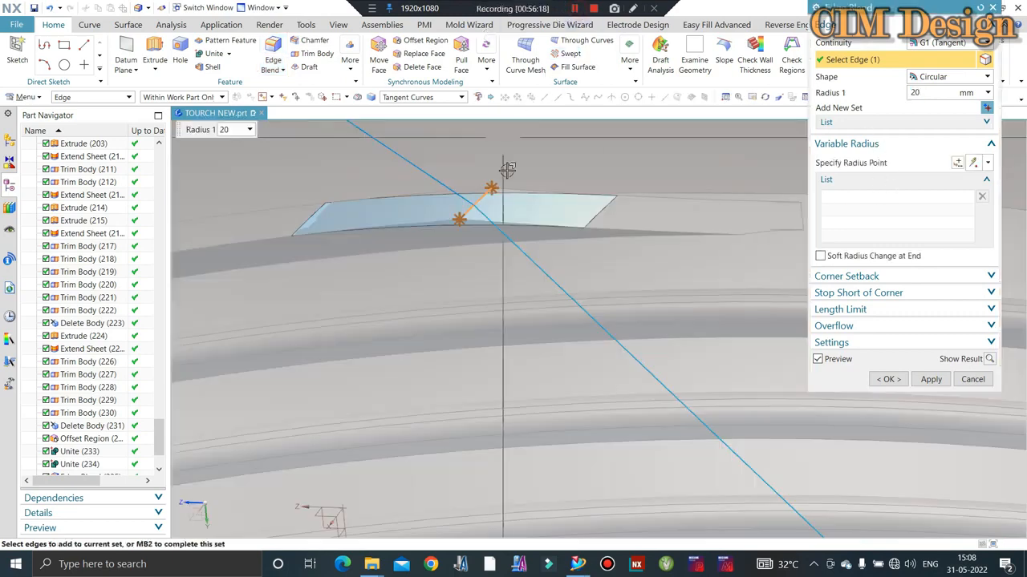
{"action": "left_click", "coordinate": [887, 379]}
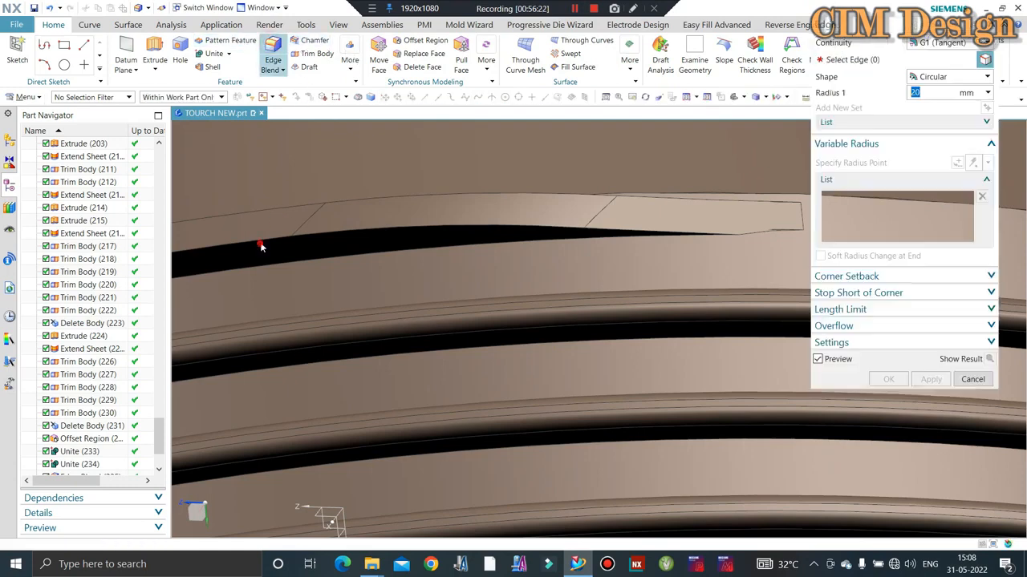
Step: Round both long outer edges of the topmost rib, including its sloped end, with a 0.5 mm edge blend
{"action": "left_click", "coordinate": [276, 214]}
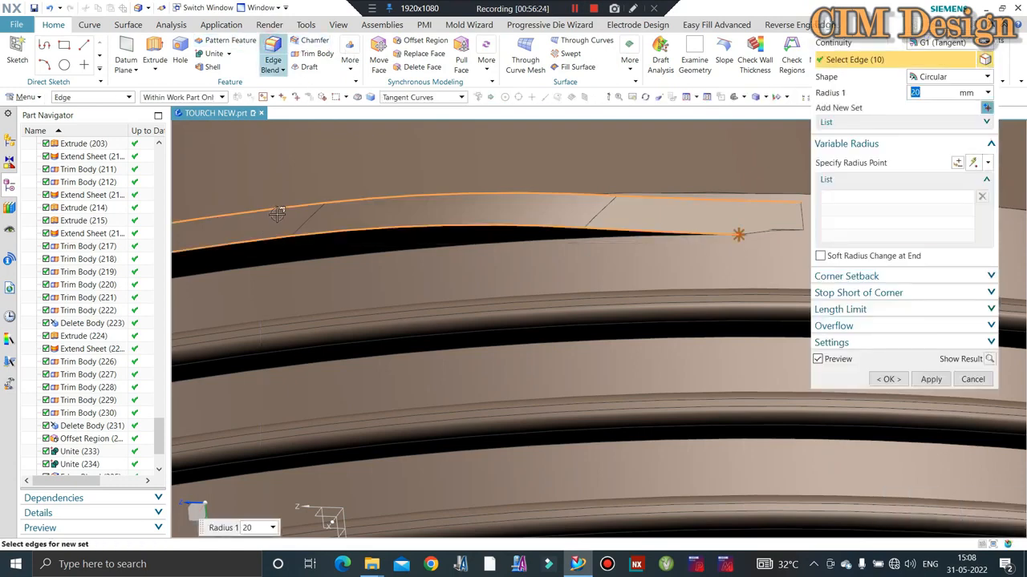
{"action": "type", "text": "0.5"}
{"action": "key", "text": "Return"}
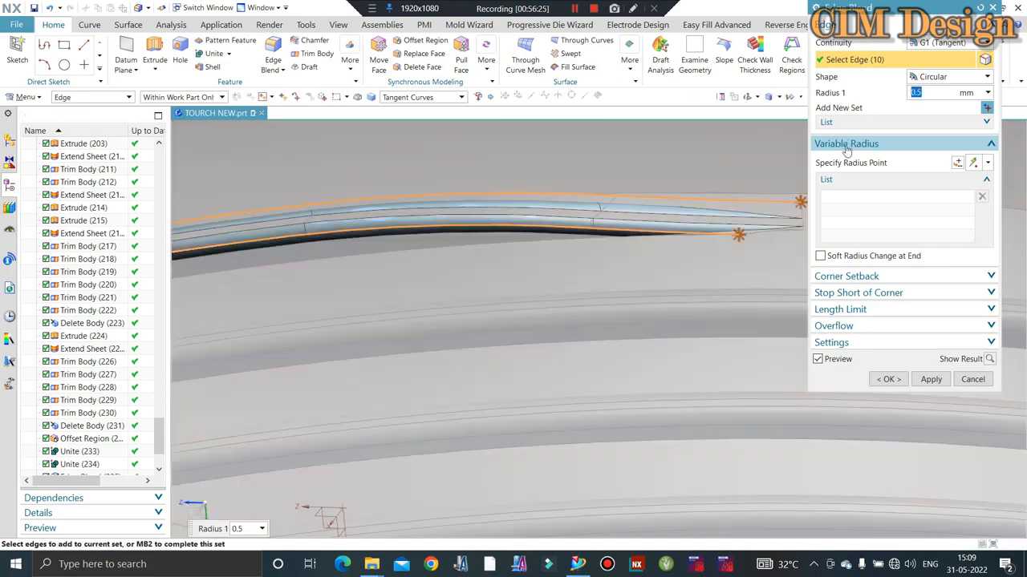
{"action": "middle_click", "coordinate": [846, 147]}
{"action": "middle_click", "coordinate": [541, 270]}
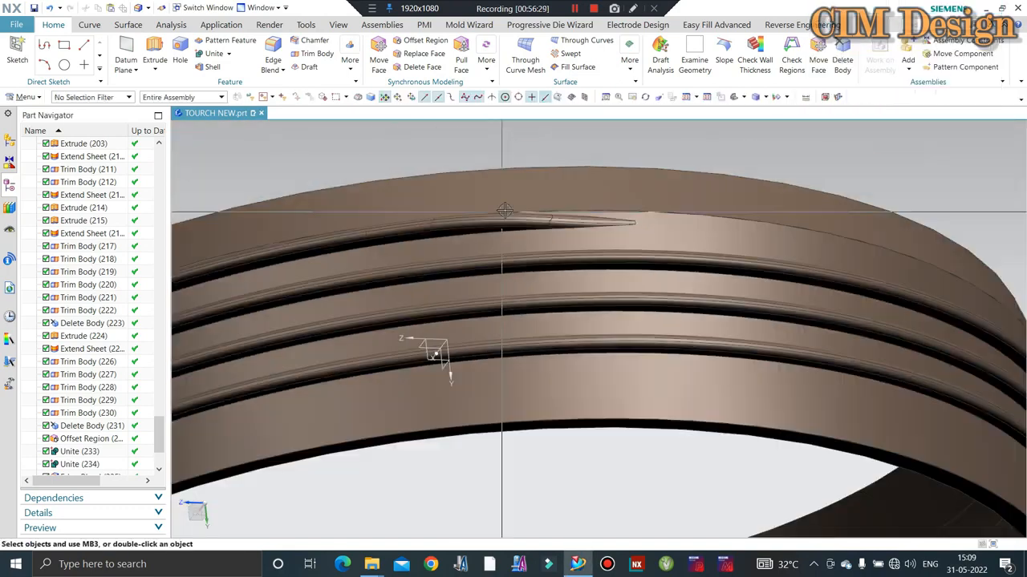
Step: Examine the thread ribs and their tapered, rounded ends around the torch head from several angles, close up and from afar
{"action": "scroll", "coordinate": [504, 210], "scroll_direction": "down", "scroll_amount": 5}
{"action": "middle_click_drag", "start_coordinate": [481, 264], "coordinate": [515, 258]}
{"action": "scroll", "coordinate": [516, 258], "scroll_direction": "down", "scroll_amount": 3}
{"action": "middle_click_drag", "start_coordinate": [583, 268], "coordinate": [612, 231]}
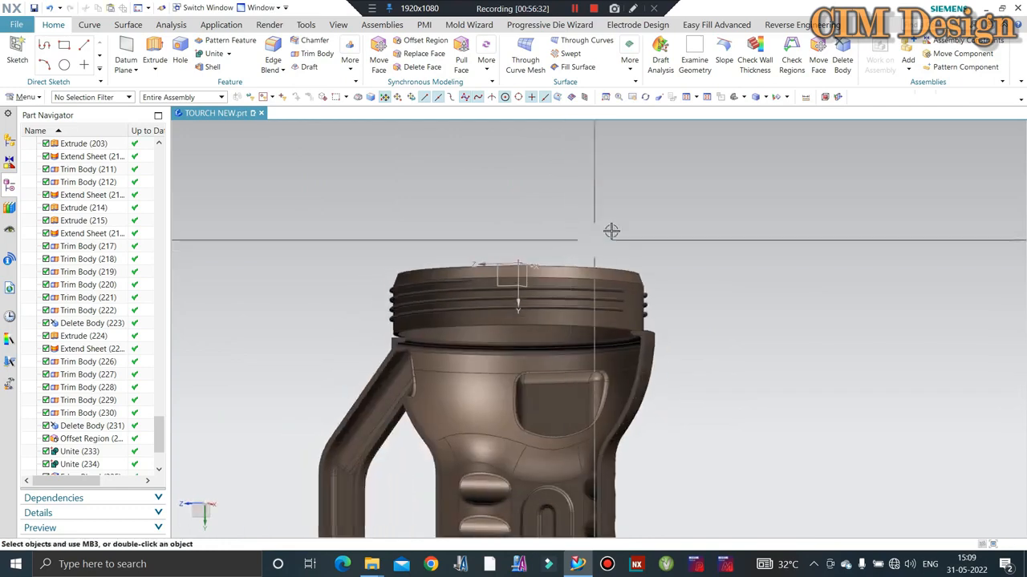
{"action": "scroll", "coordinate": [632, 281], "scroll_direction": "up", "scroll_amount": 5}
{"action": "middle_click_drag", "start_coordinate": [649, 305], "coordinate": [642, 274]}
{"action": "scroll", "coordinate": [585, 233], "scroll_direction": "up", "scroll_amount": 5}
{"action": "scroll", "coordinate": [552, 239], "scroll_direction": "down", "scroll_amount": 3}
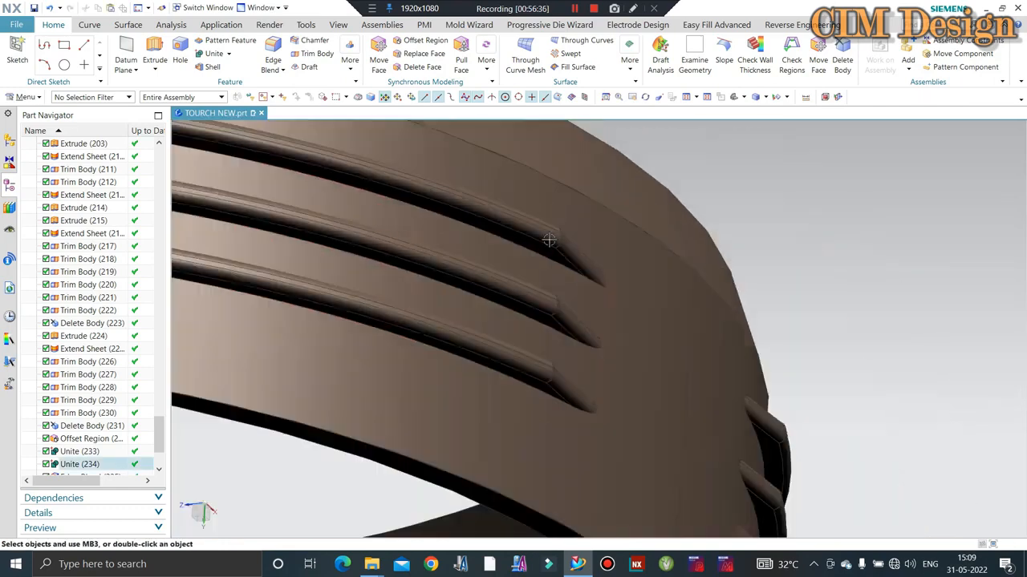
{"action": "scroll", "coordinate": [596, 265], "scroll_direction": "down", "scroll_amount": 2}
{"action": "scroll", "coordinate": [593, 265], "scroll_direction": "up", "scroll_amount": 4}
{"action": "scroll", "coordinate": [608, 235], "scroll_direction": "down", "scroll_amount": 5}
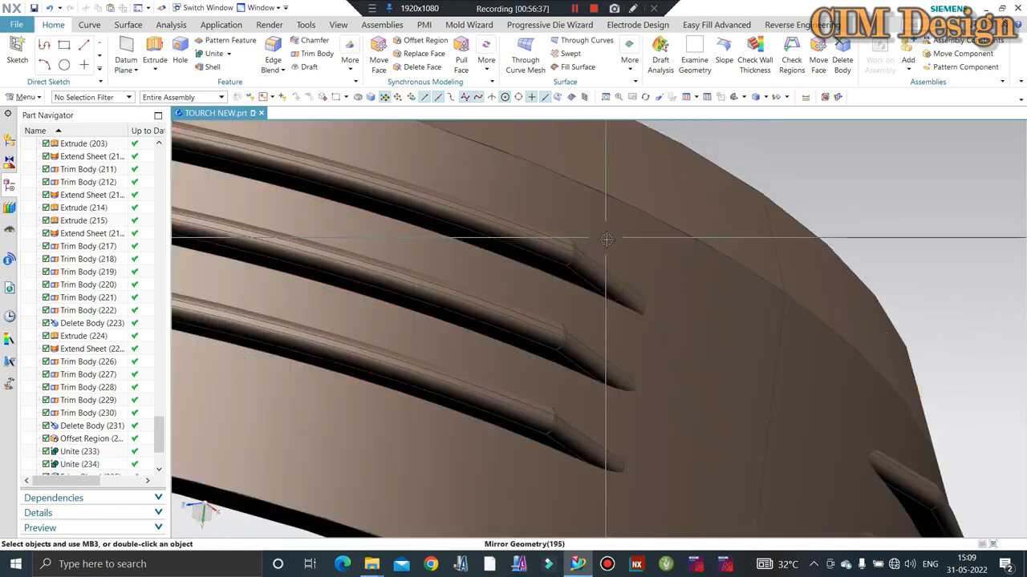
{"action": "scroll", "coordinate": [562, 273], "scroll_direction": "up", "scroll_amount": 3}
{"action": "middle_click_drag", "start_coordinate": [561, 272], "coordinate": [505, 211]}
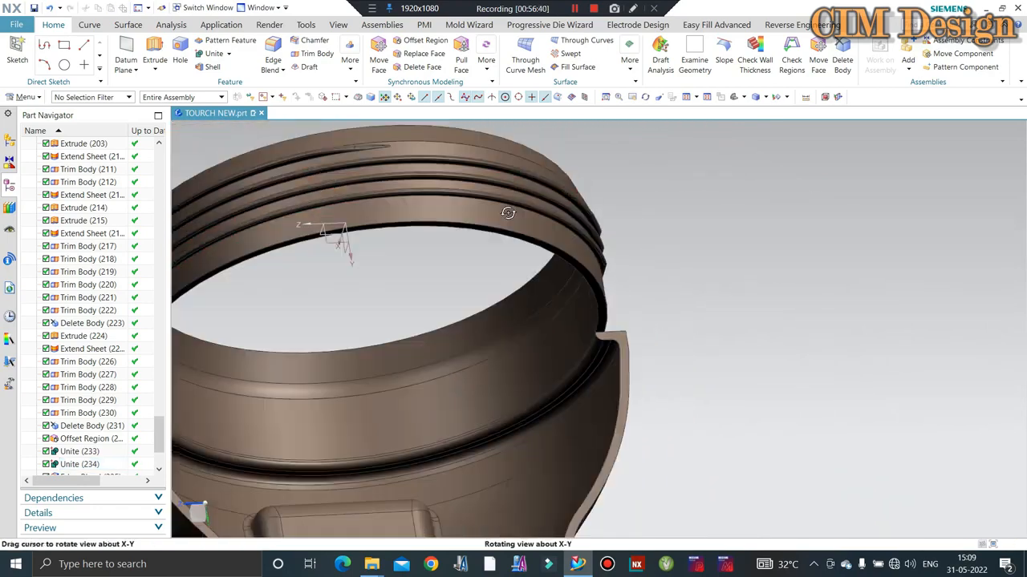
{"action": "scroll", "coordinate": [623, 265], "scroll_direction": "down", "scroll_amount": 3}
{"action": "middle_click_drag", "start_coordinate": [623, 265], "coordinate": [621, 230]}
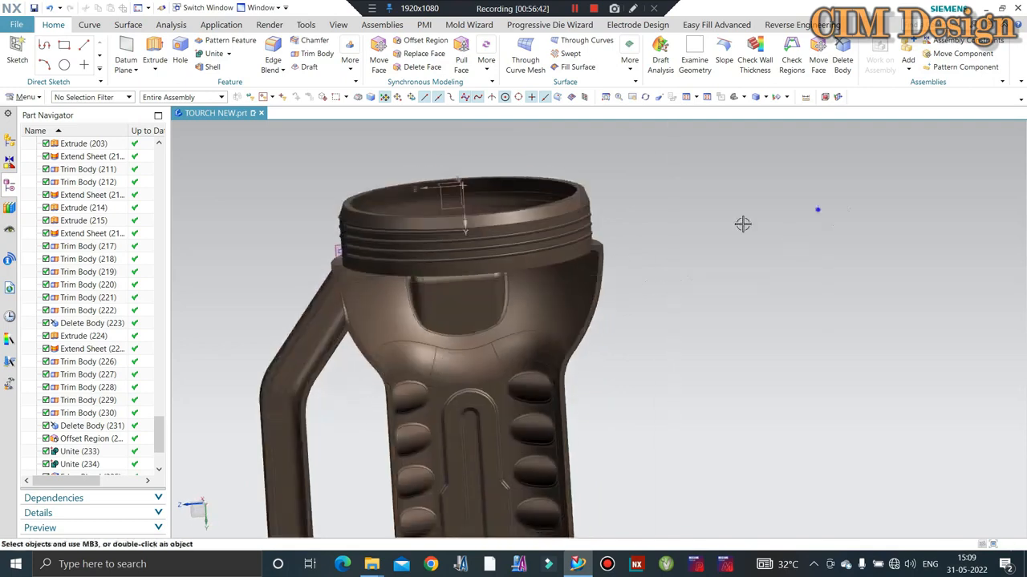
{"action": "scroll", "coordinate": [606, 216], "scroll_direction": "up", "scroll_amount": 6}
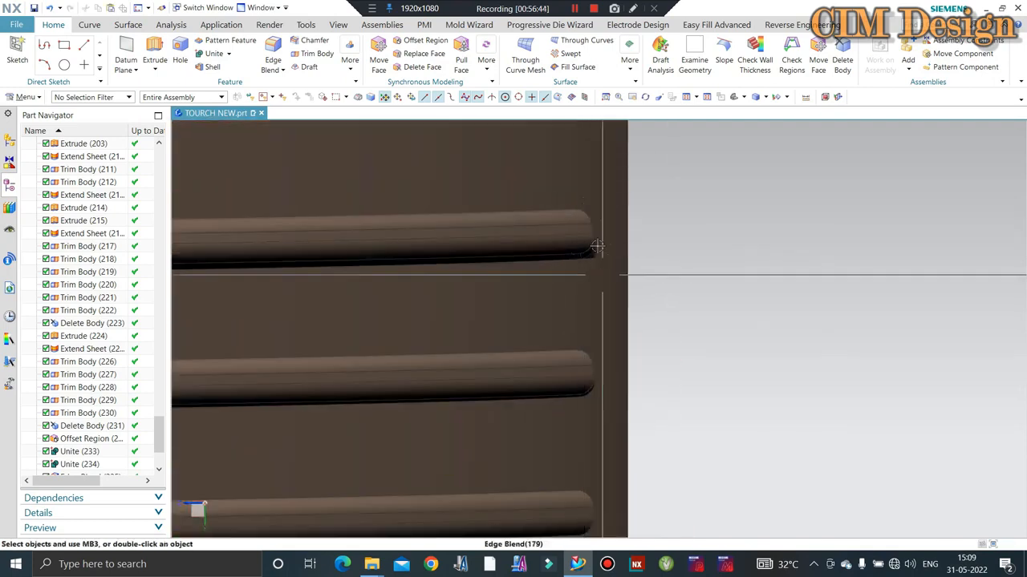
{"action": "scroll", "coordinate": [594, 206], "scroll_direction": "down", "scroll_amount": 8}
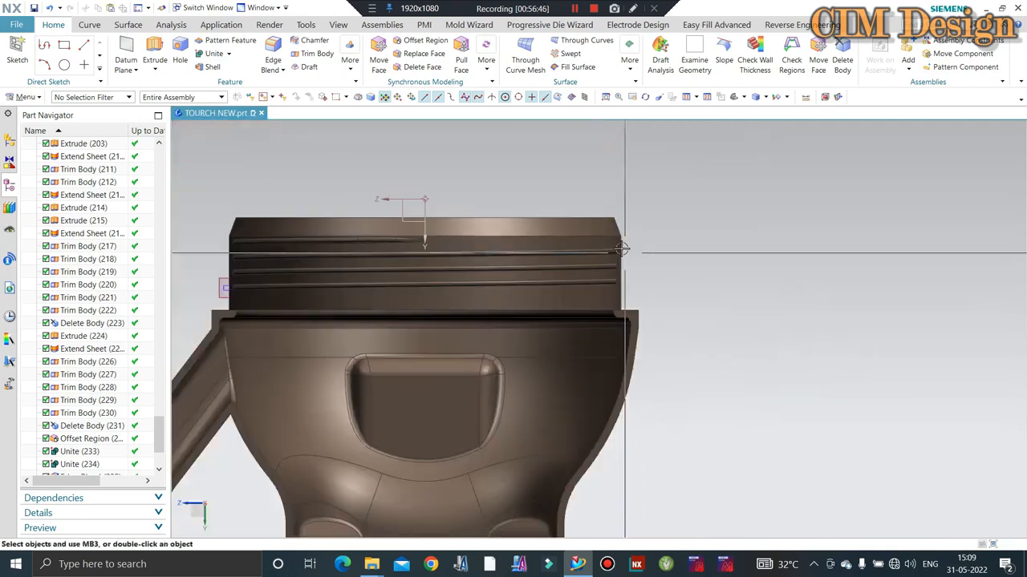
{"action": "middle_click_drag", "start_coordinate": [597, 234], "coordinate": [597, 230]}
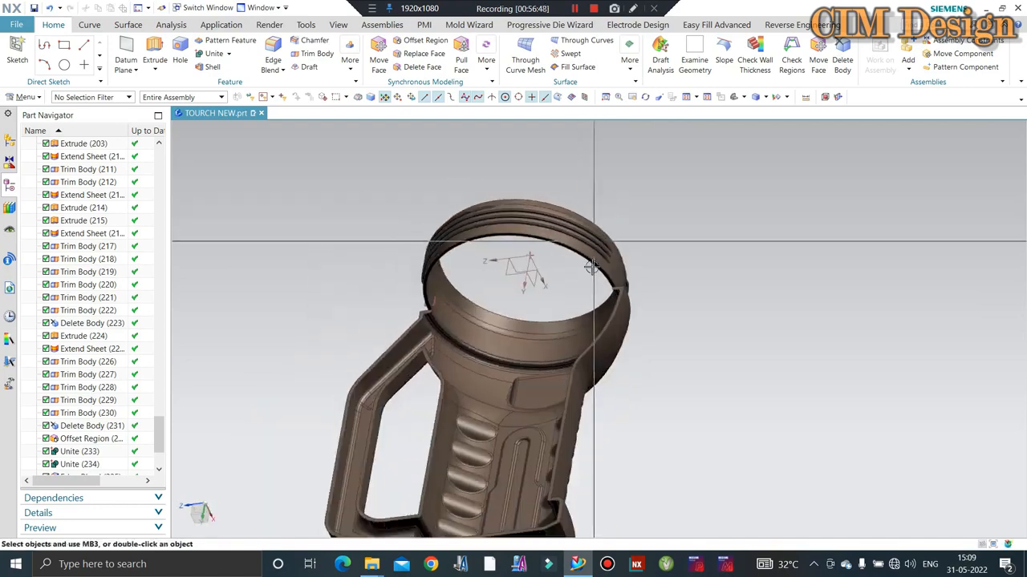
{"action": "scroll", "coordinate": [592, 267], "scroll_direction": "up", "scroll_amount": 5}
{"action": "scroll", "coordinate": [601, 225], "scroll_direction": "down", "scroll_amount": 5}
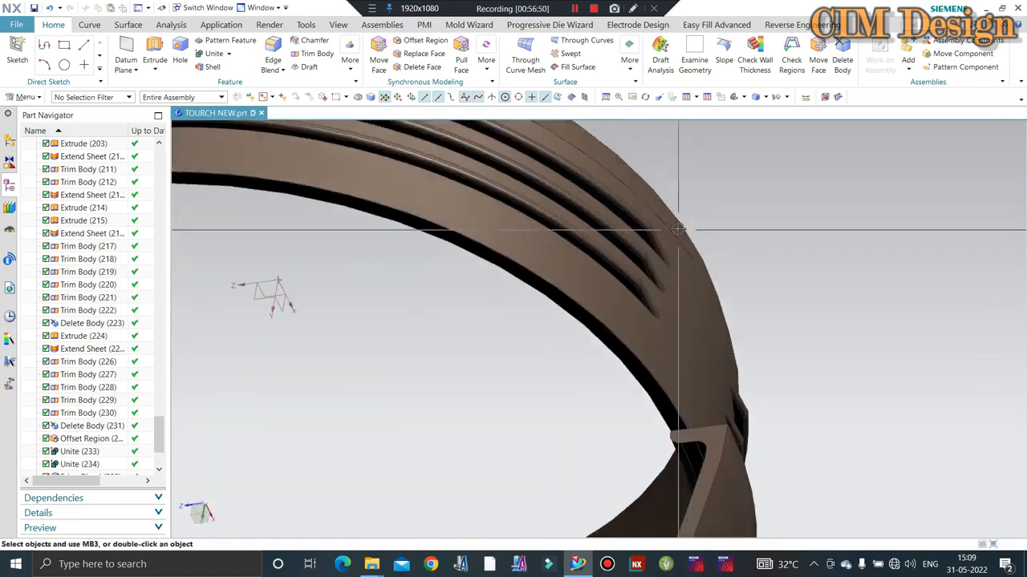
{"action": "middle_click_drag", "start_coordinate": [657, 168], "coordinate": [618, 233]}
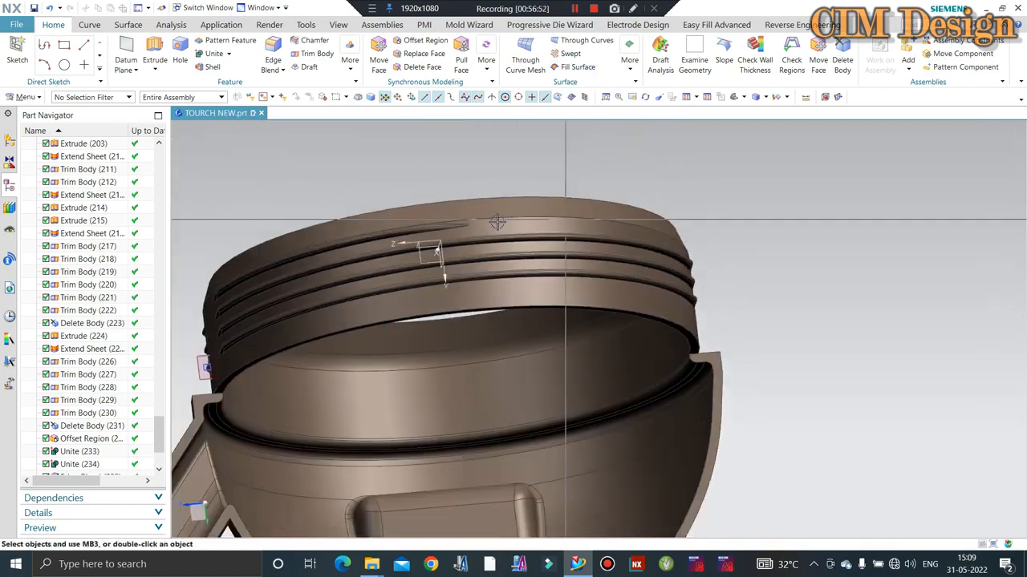
{"action": "scroll", "coordinate": [467, 222], "scroll_direction": "up", "scroll_amount": 5}
{"action": "scroll", "coordinate": [466, 221], "scroll_direction": "down", "scroll_amount": 5}
{"action": "middle_click_drag", "start_coordinate": [435, 248], "coordinate": [665, 232]}
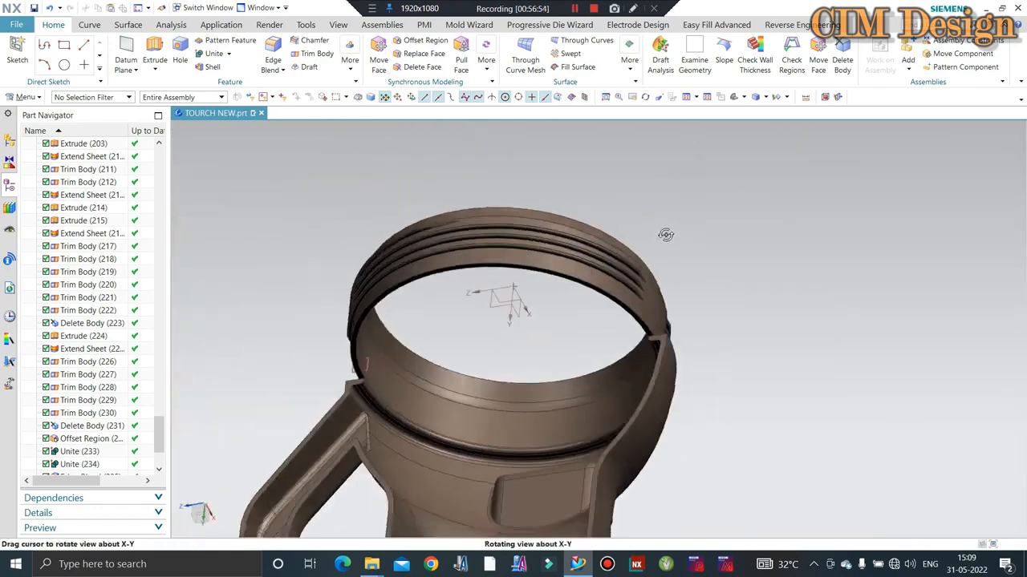
{"action": "scroll", "coordinate": [610, 241], "scroll_direction": "up", "scroll_amount": 3}
{"action": "scroll", "coordinate": [579, 217], "scroll_direction": "down", "scroll_amount": 3}
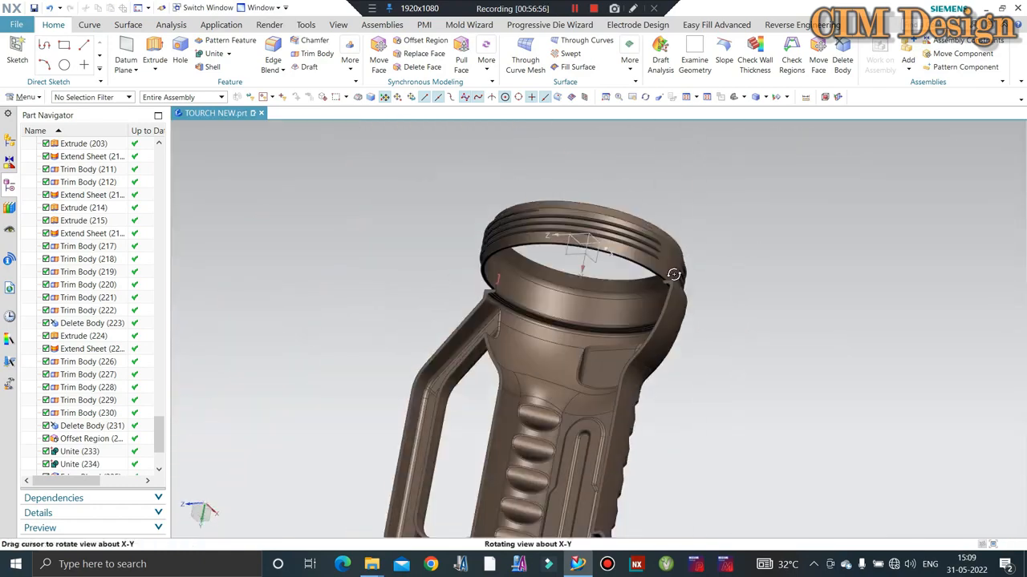
{"action": "scroll", "coordinate": [662, 240], "scroll_direction": "up", "scroll_amount": 4}
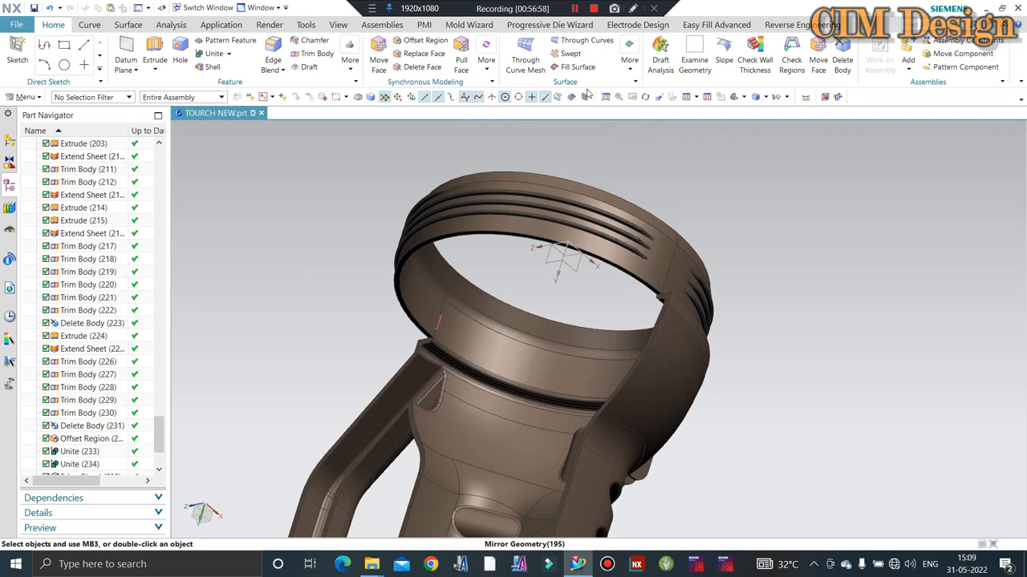
{"action": "scroll", "coordinate": [646, 219], "scroll_direction": "up", "scroll_amount": 2}
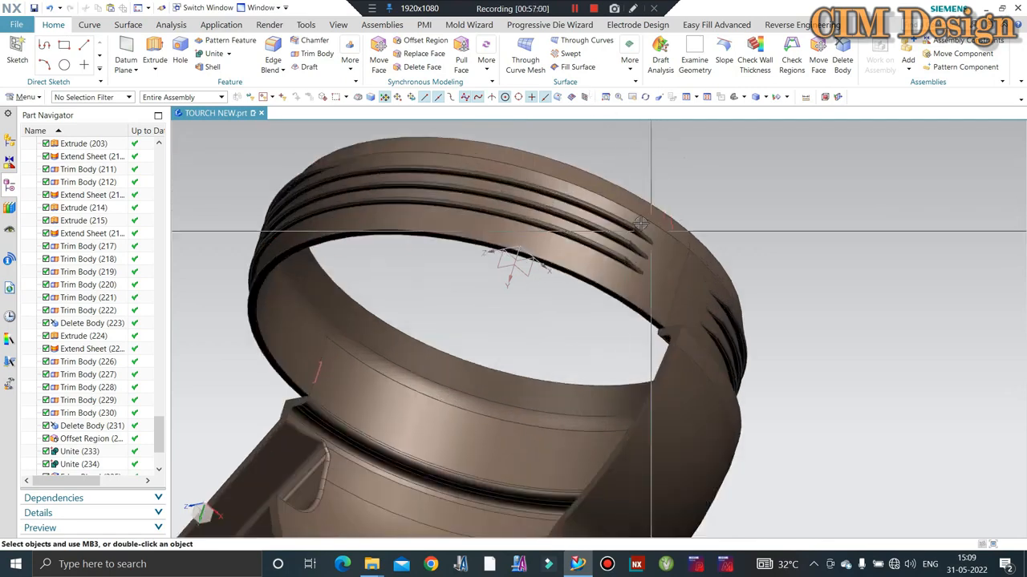
{"action": "scroll", "coordinate": [633, 214], "scroll_direction": "up", "scroll_amount": 2}
{"action": "scroll", "coordinate": [609, 240], "scroll_direction": "down", "scroll_amount": 4}
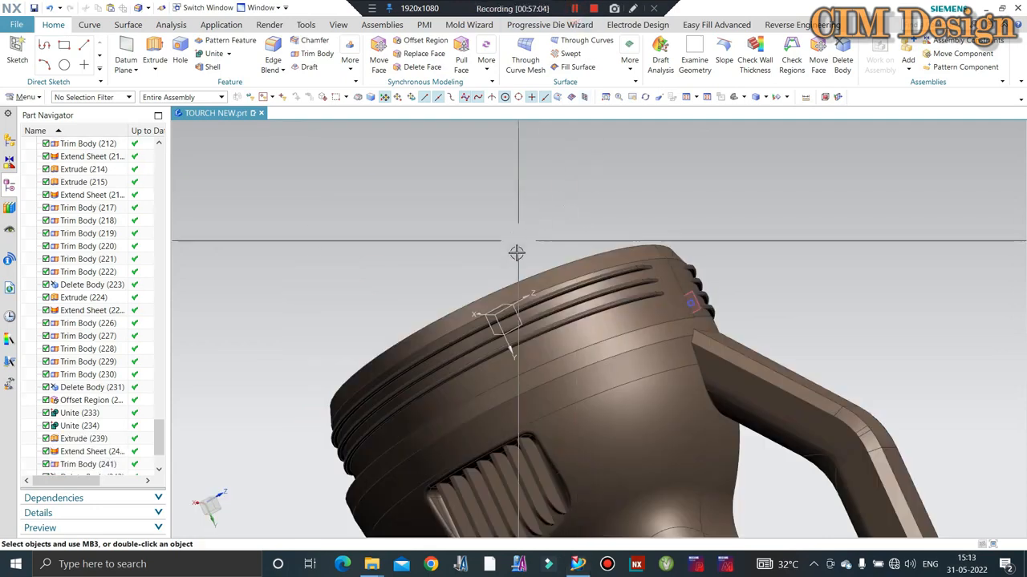
Step: Examine the thread ribs and their tapered ends on both halves of the torch head, close up and from several sides
{"action": "scroll", "coordinate": [516, 253], "scroll_direction": "down", "scroll_amount": 2}
{"action": "middle_click_drag", "start_coordinate": [516, 253], "coordinate": [596, 213]}
{"action": "scroll", "coordinate": [582, 273], "scroll_direction": "up", "scroll_amount": 4}
{"action": "scroll", "coordinate": [557, 267], "scroll_direction": "down", "scroll_amount": 2}
{"action": "scroll", "coordinate": [591, 210], "scroll_direction": "down", "scroll_amount": 1}
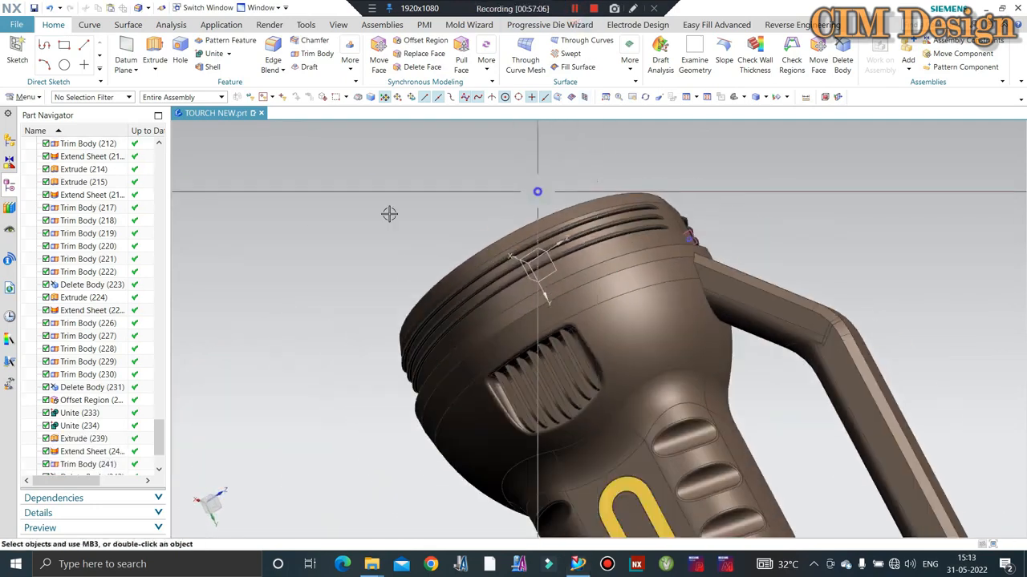
{"action": "key", "text": "F8"}
{"action": "scroll", "coordinate": [797, 233], "scroll_direction": "up", "scroll_amount": 7}
{"action": "scroll", "coordinate": [558, 298], "scroll_direction": "up", "scroll_amount": 5}
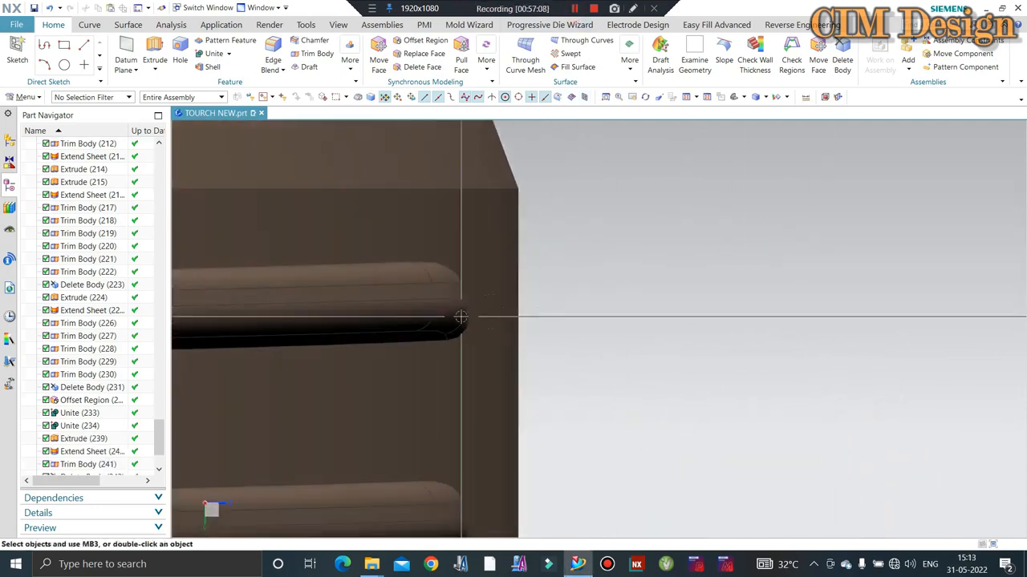
{"action": "scroll", "coordinate": [698, 287], "scroll_direction": "down", "scroll_amount": 2}
{"action": "scroll", "coordinate": [698, 286], "scroll_direction": "down", "scroll_amount": 3}
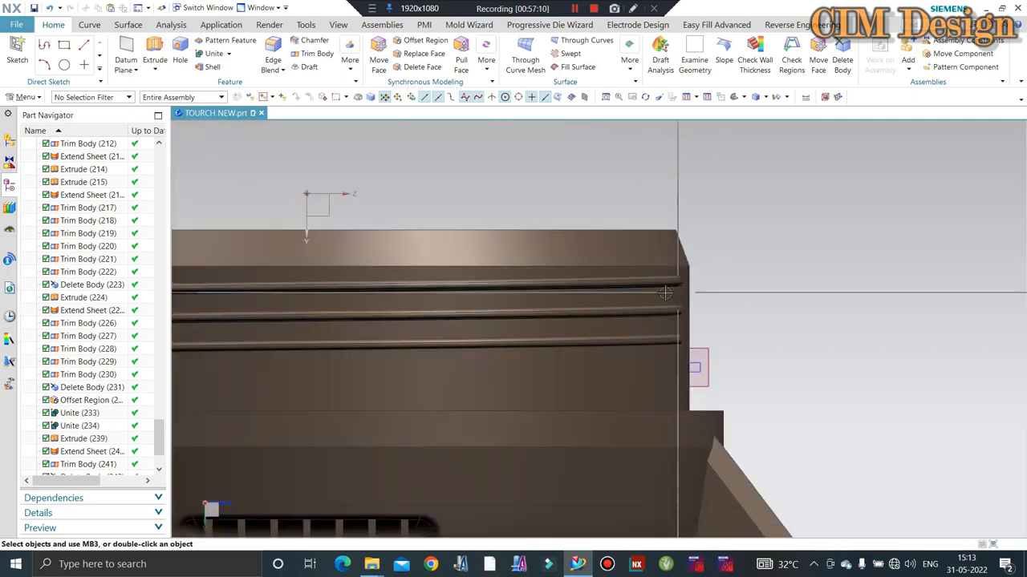
{"action": "middle_click_drag", "start_coordinate": [706, 360], "coordinate": [618, 244]}
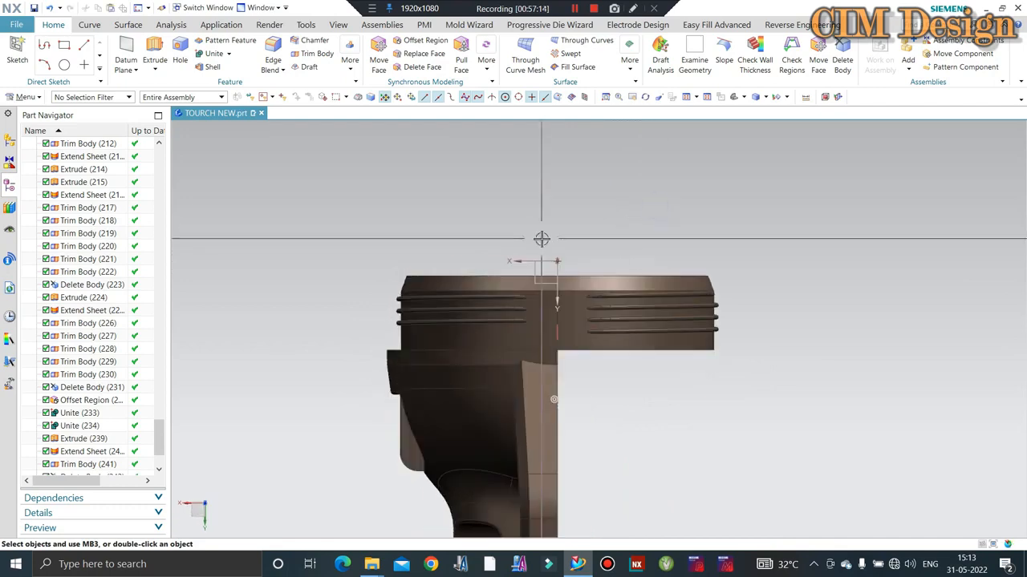
{"action": "scroll", "coordinate": [541, 239], "scroll_direction": "up", "scroll_amount": 5}
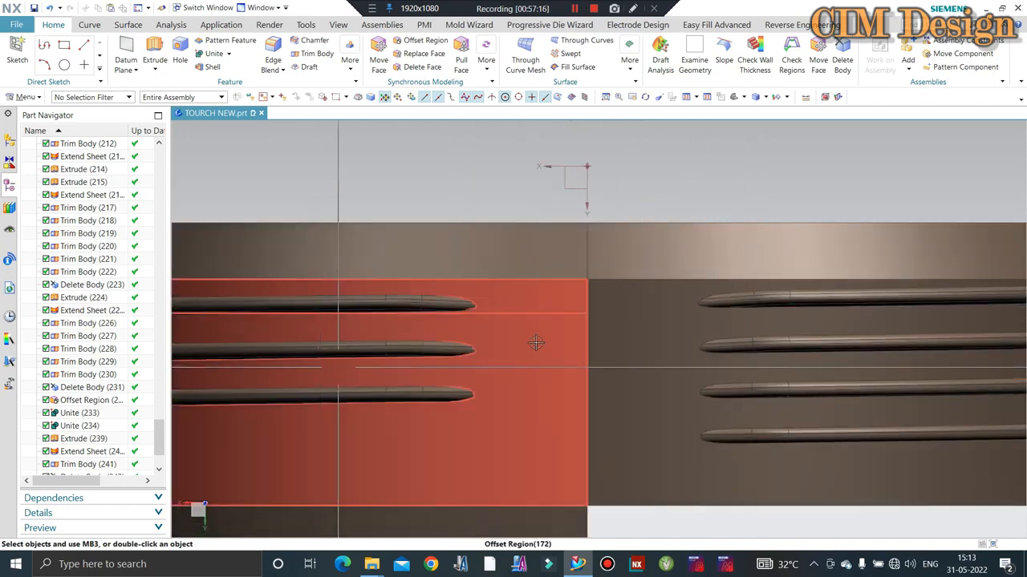
{"action": "middle_click_drag", "start_coordinate": [537, 342], "coordinate": [602, 374]}
{"action": "scroll", "coordinate": [524, 341], "scroll_direction": "up", "scroll_amount": 5}
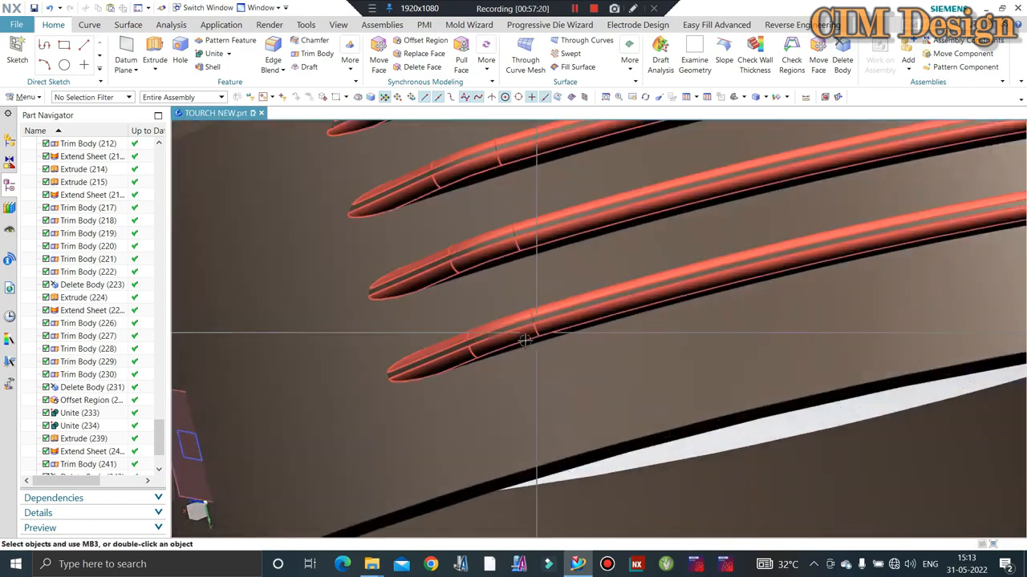
{"action": "scroll", "coordinate": [524, 341], "scroll_direction": "down", "scroll_amount": 5}
{"action": "middle_click_drag", "start_coordinate": [529, 354], "coordinate": [462, 341]}
{"action": "scroll", "coordinate": [456, 340], "scroll_direction": "up", "scroll_amount": 5}
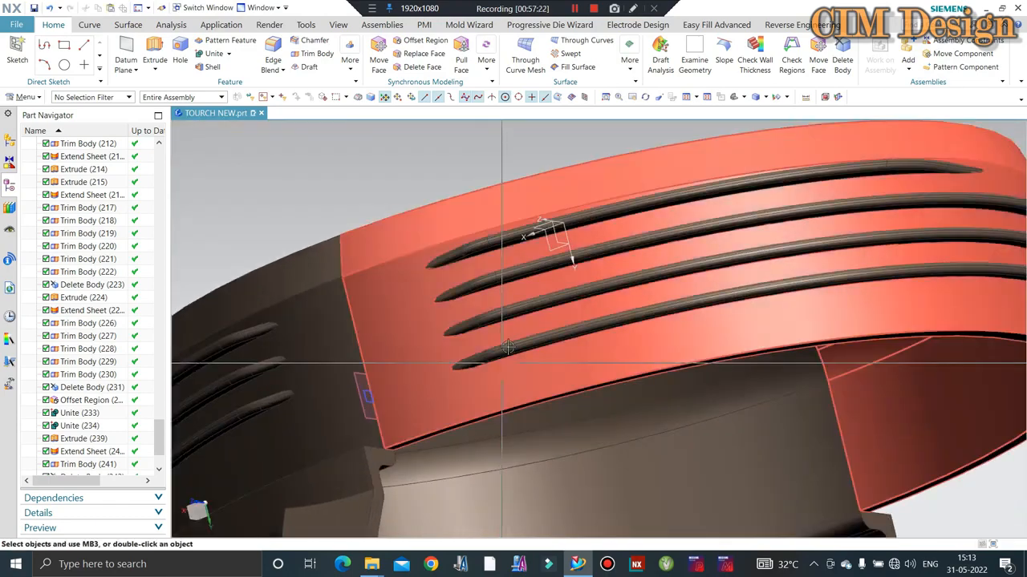
{"action": "scroll", "coordinate": [394, 397], "scroll_direction": "down", "scroll_amount": 2}
{"action": "scroll", "coordinate": [97, 451], "scroll_direction": "down", "scroll_amount": 2}
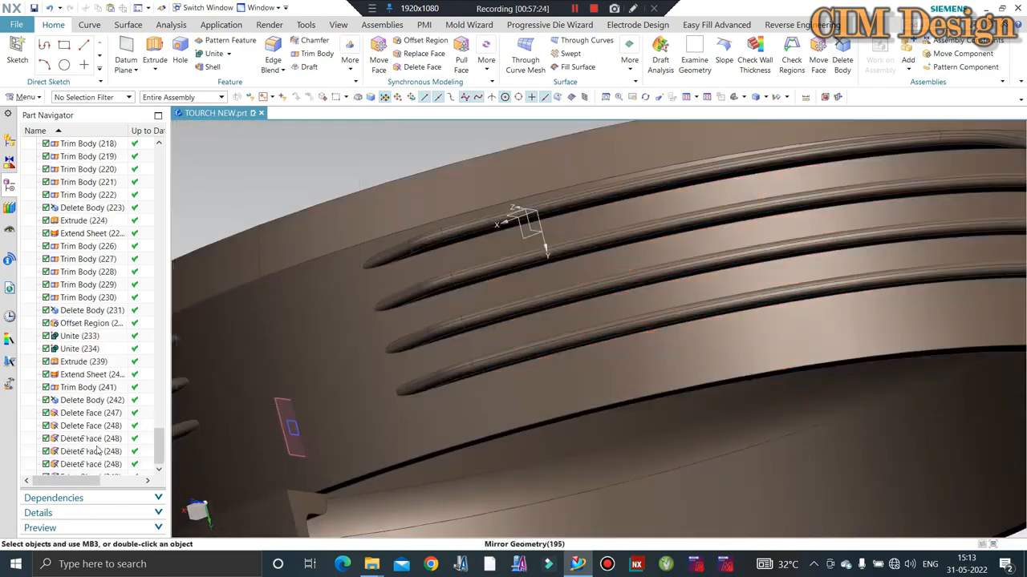
Step: Try to delete the six blend faces covering one sloped end, its crease and the long edges of the lowest thread rib
{"action": "left_click", "coordinate": [83, 465]}
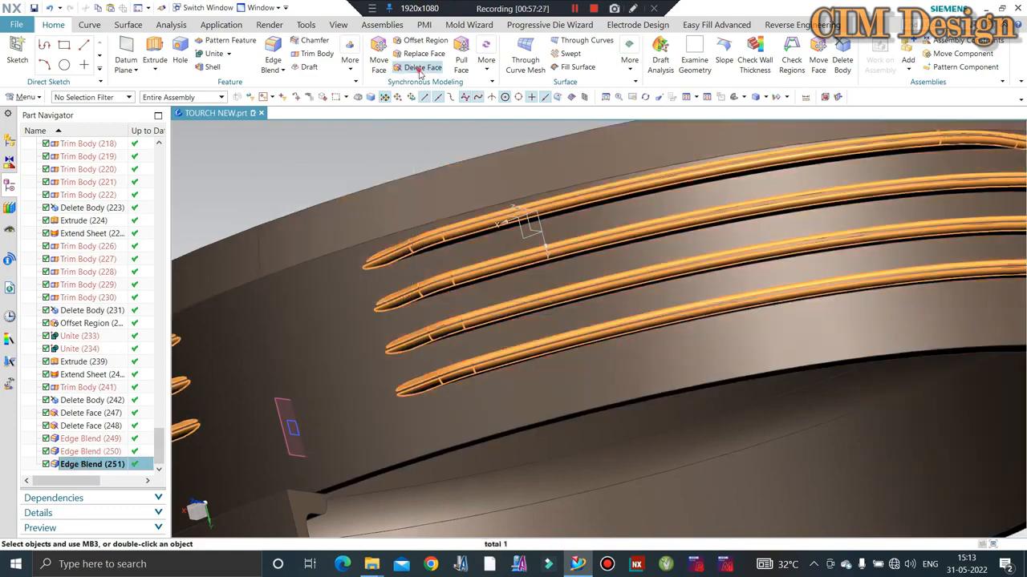
{"action": "left_click", "coordinate": [422, 66]}
{"action": "middle_click_drag", "start_coordinate": [461, 345], "coordinate": [442, 377]}
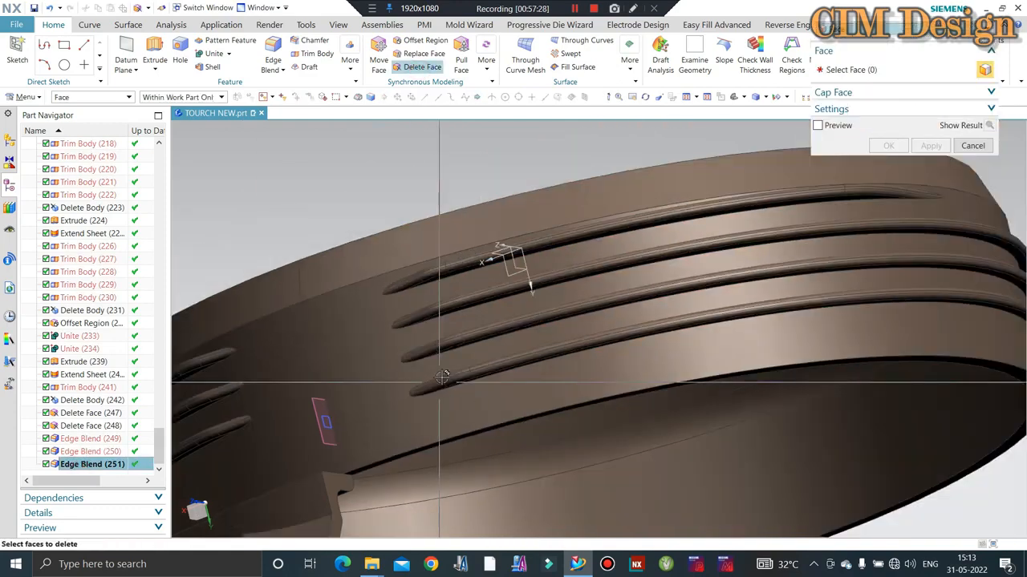
{"action": "scroll", "coordinate": [443, 377], "scroll_direction": "down", "scroll_amount": 5}
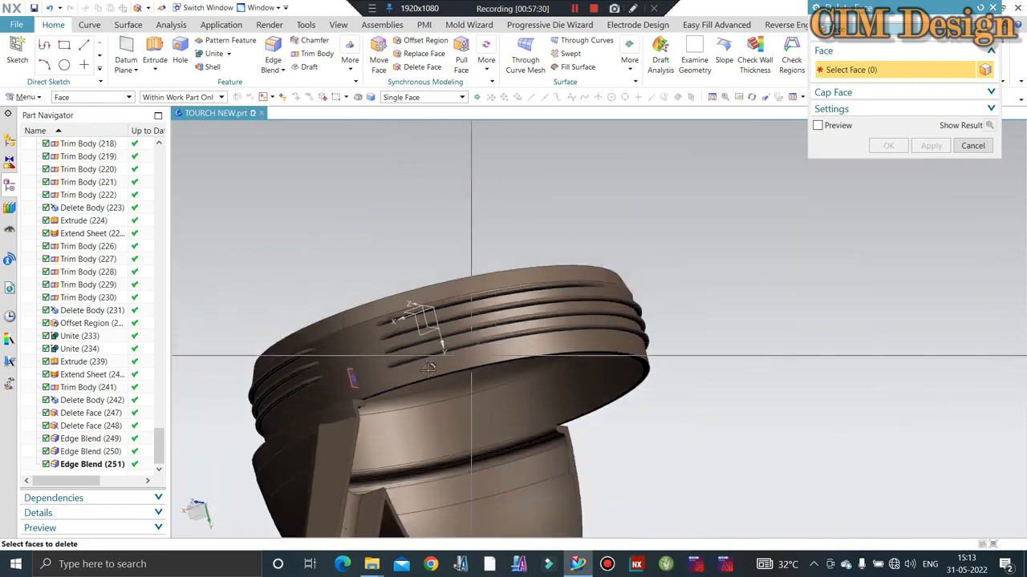
{"action": "scroll", "coordinate": [428, 369], "scroll_direction": "up", "scroll_amount": 8}
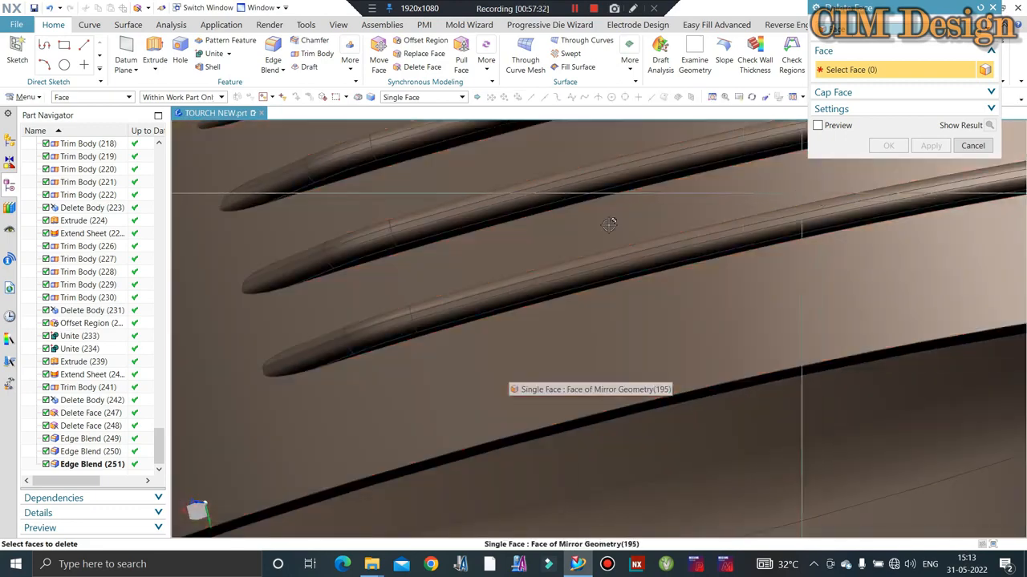
{"action": "scroll", "coordinate": [286, 328], "scroll_direction": "up", "scroll_amount": 3}
{"action": "left_click", "coordinate": [390, 347]}
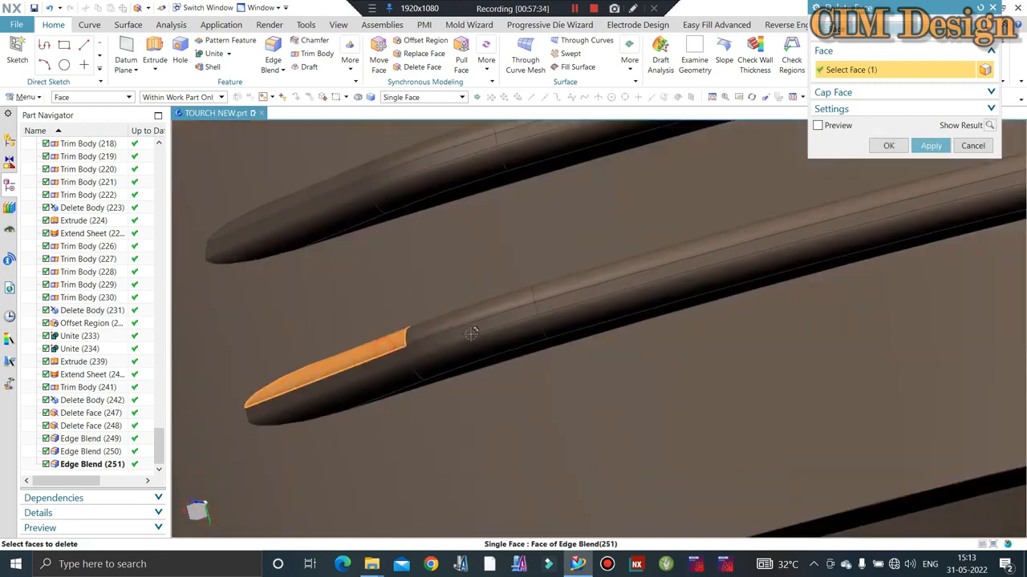
{"action": "left_click", "coordinate": [455, 321]}
{"action": "left_click", "coordinate": [378, 392]}
{"action": "left_click", "coordinate": [475, 346]}
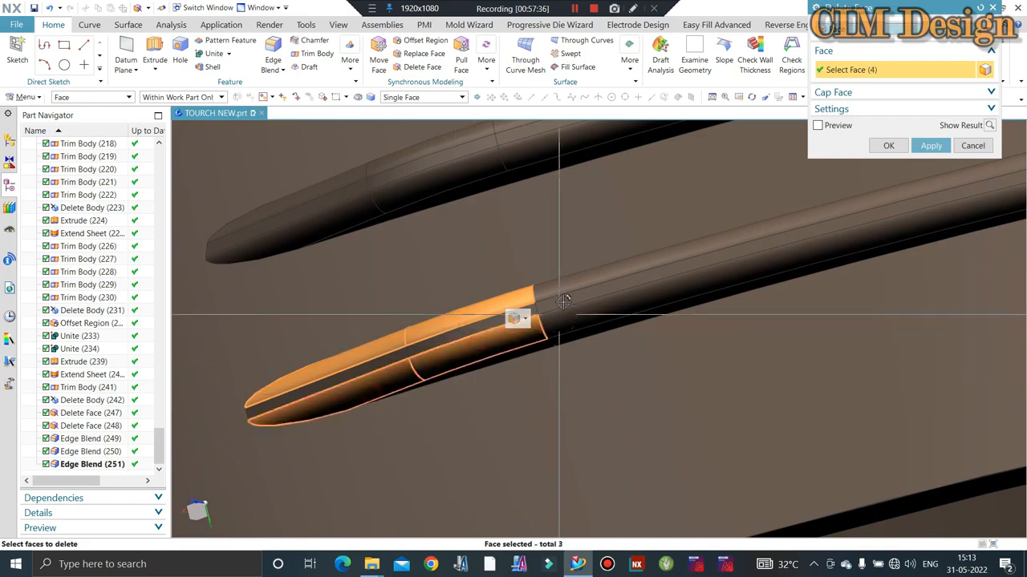
{"action": "scroll", "coordinate": [553, 315], "scroll_direction": "down", "scroll_amount": 2}
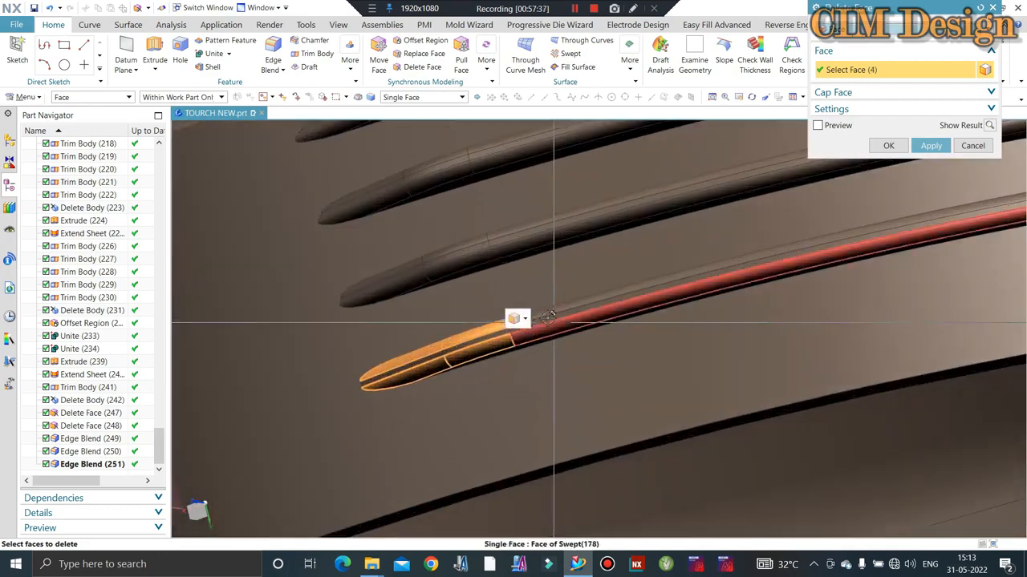
{"action": "left_click", "coordinate": [542, 324]}
{"action": "scroll", "coordinate": [535, 330], "scroll_direction": "up", "scroll_amount": 3}
{"action": "left_click", "coordinate": [518, 353]}
{"action": "middle_click", "coordinate": [512, 358]}
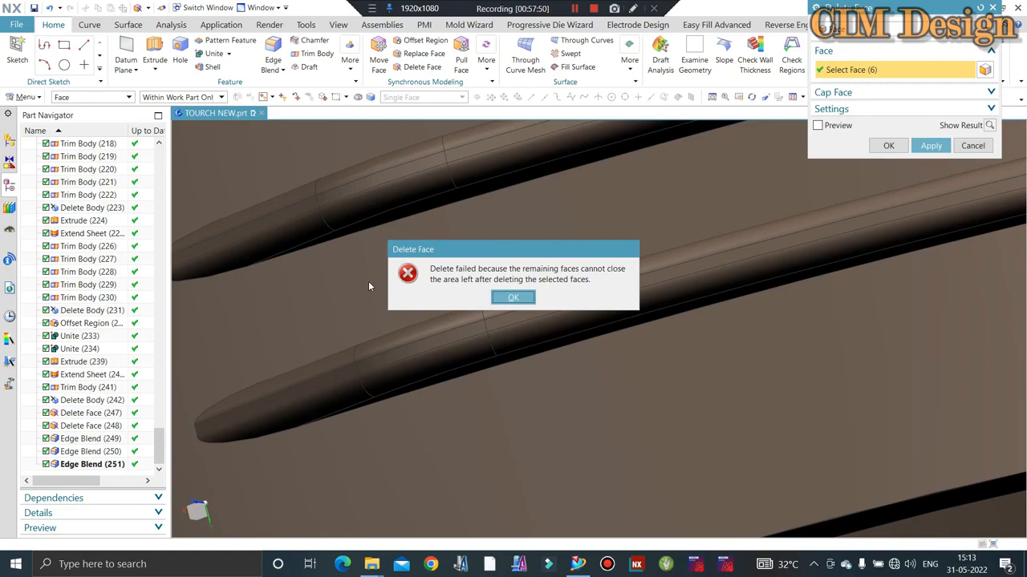
{"action": "left_click", "coordinate": [513, 298]}
Step: Add the four blend faces at the opposite end of the lowest rib to the selection and delete all ten faces
{"action": "scroll", "coordinate": [433, 321], "scroll_direction": "down", "scroll_amount": 3}
{"action": "scroll", "coordinate": [419, 331], "scroll_direction": "down", "scroll_amount": 5}
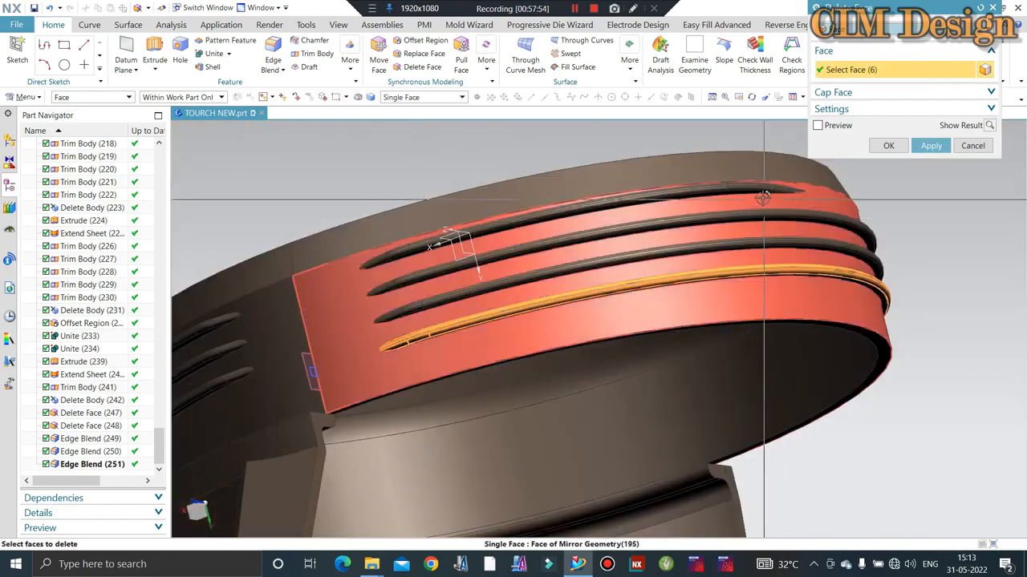
{"action": "middle_click_drag", "start_coordinate": [470, 229], "coordinate": [850, 281]}
{"action": "scroll", "coordinate": [853, 277], "scroll_direction": "up", "scroll_amount": 6}
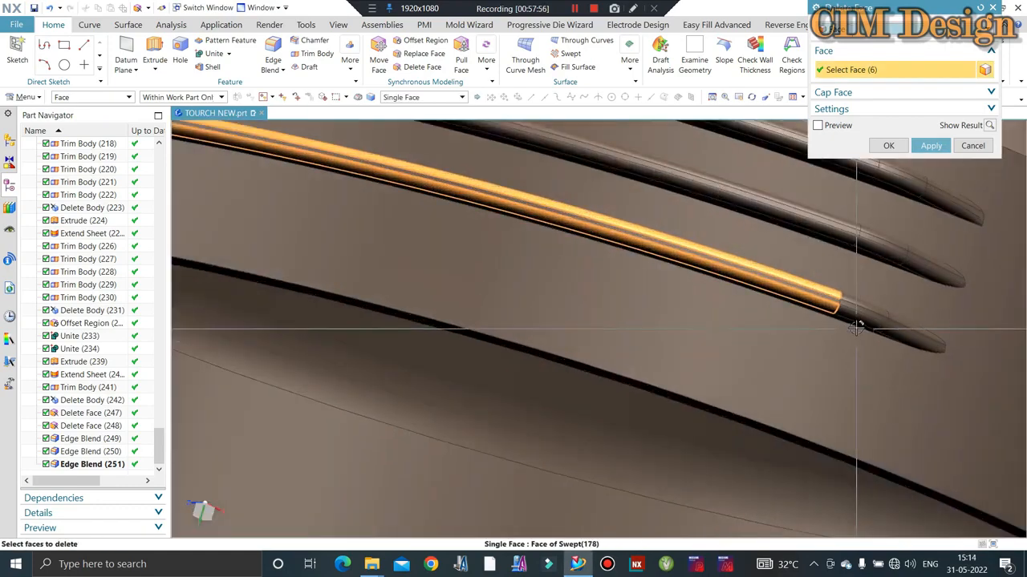
{"action": "left_click", "coordinate": [882, 293]}
{"action": "left_click", "coordinate": [956, 320]}
{"action": "left_click", "coordinate": [875, 328]}
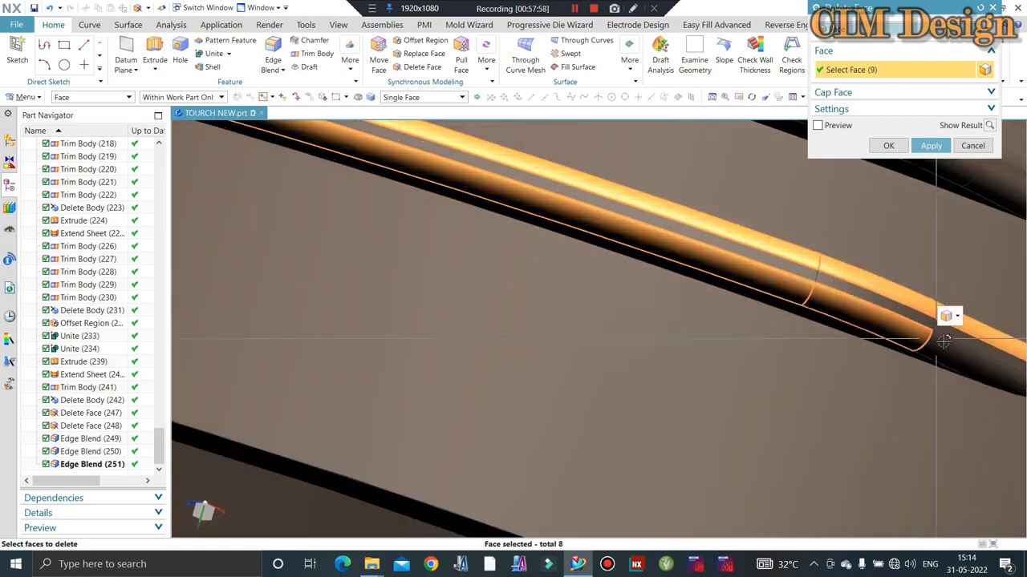
{"action": "left_click", "coordinate": [943, 343]}
{"action": "middle_click", "coordinate": [940, 344]}
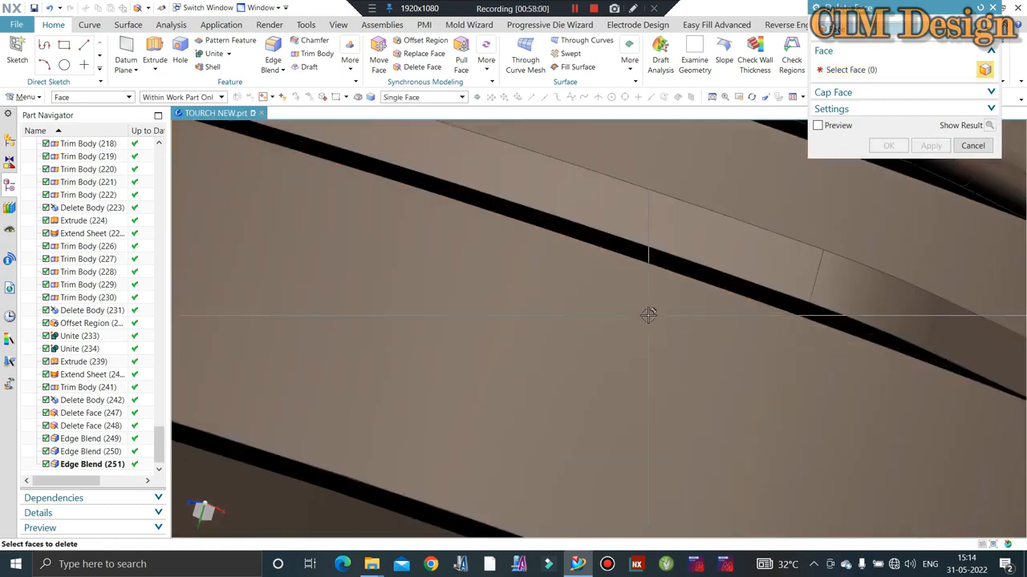
{"action": "scroll", "coordinate": [649, 313], "scroll_direction": "down", "scroll_amount": 6}
{"action": "middle_click_drag", "start_coordinate": [555, 312], "coordinate": [617, 307]}
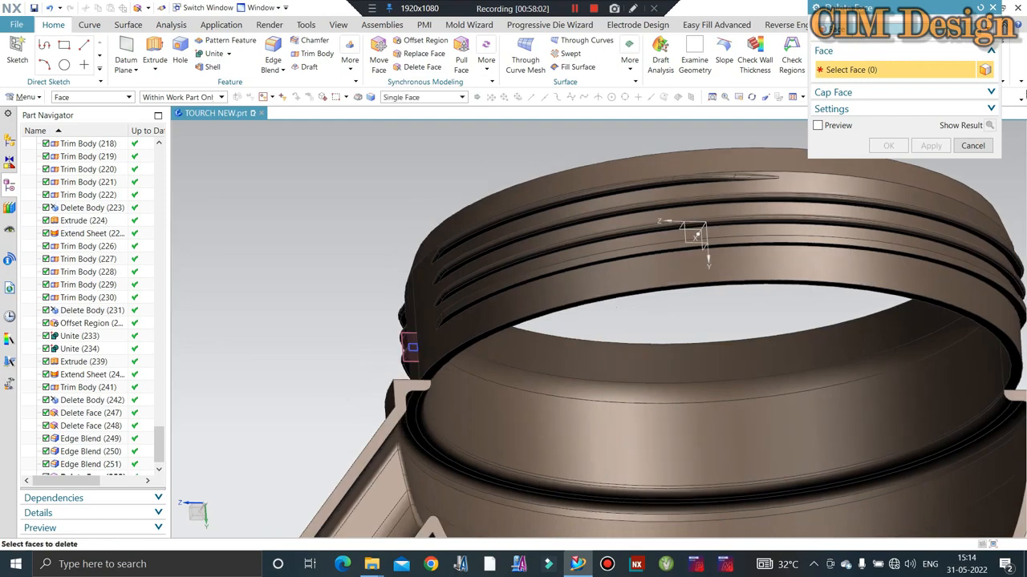
{"action": "left_click", "coordinate": [973, 145]}
Step: Resize the blend at the crease above the lowest rib's sloped end to a 40 mm radius
{"action": "scroll", "coordinate": [529, 321], "scroll_direction": "down", "scroll_amount": 5}
{"action": "left_click", "coordinate": [486, 60]}
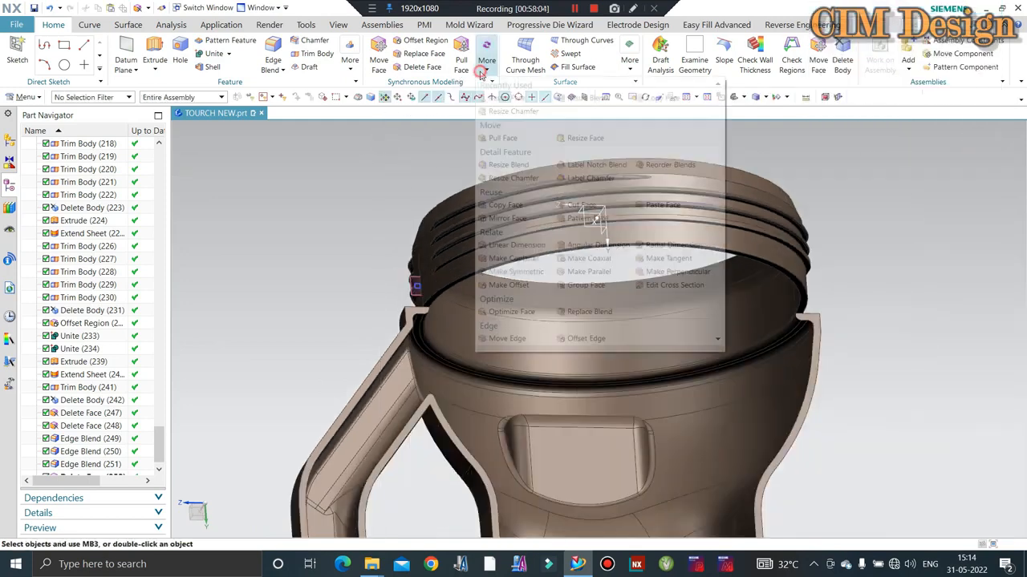
{"action": "left_click", "coordinate": [586, 99]}
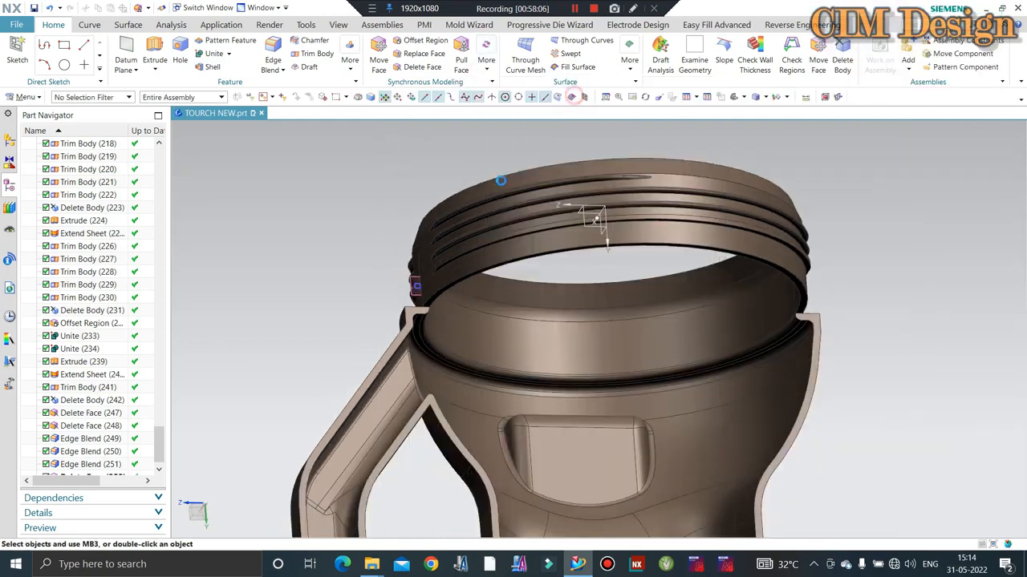
{"action": "scroll", "coordinate": [412, 223], "scroll_direction": "down", "scroll_amount": 3}
{"action": "middle_click_drag", "start_coordinate": [413, 222], "coordinate": [459, 226]}
{"action": "scroll", "coordinate": [459, 226], "scroll_direction": "up", "scroll_amount": 5}
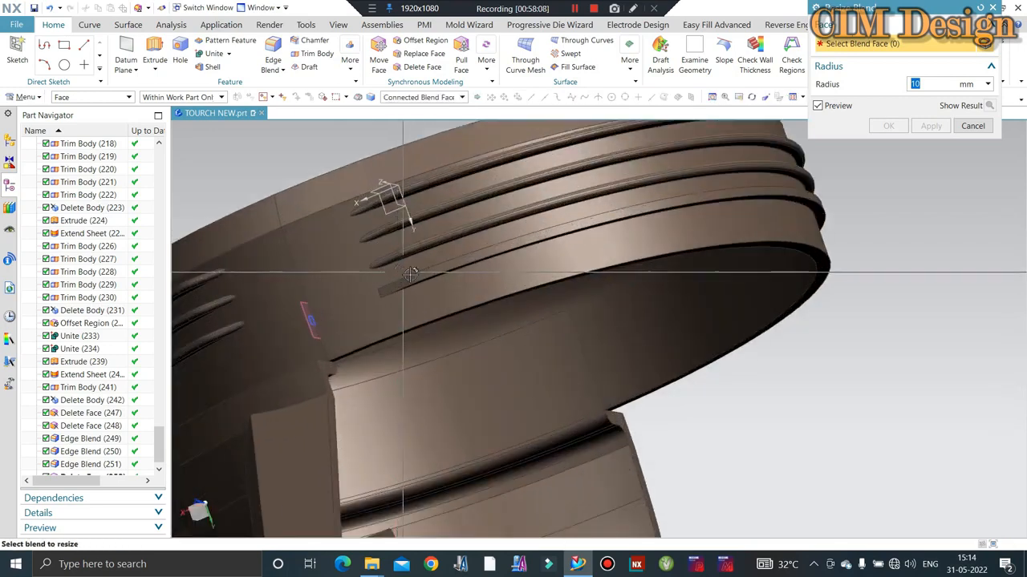
{"action": "left_click", "coordinate": [428, 279]}
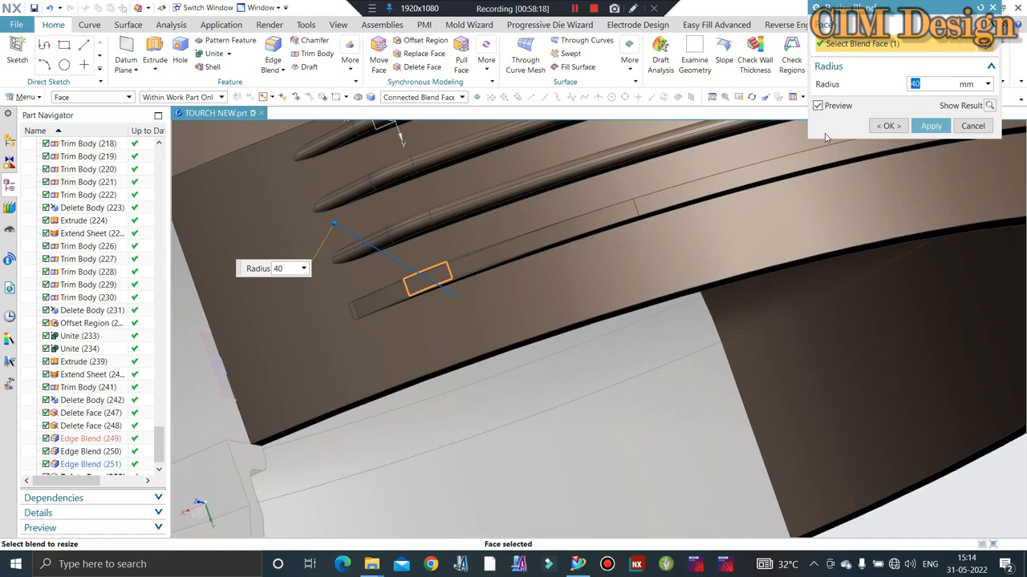
{"action": "left_click", "coordinate": [889, 126]}
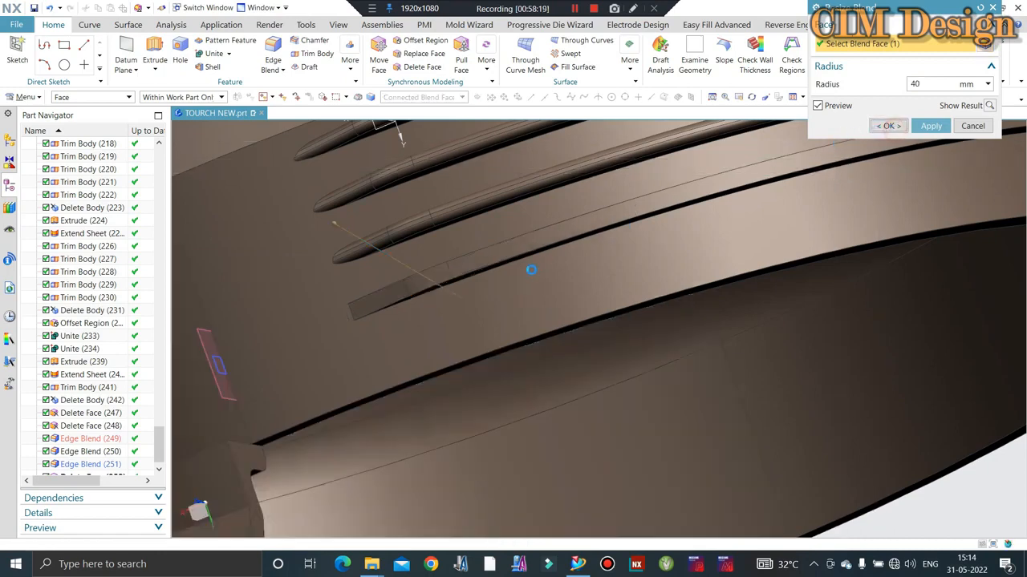
Step: Round both long outer edges of the lowest rib, including its sloped ends, with a 0.5 mm edge blend
{"action": "middle_click_drag", "start_coordinate": [531, 267], "coordinate": [498, 209]}
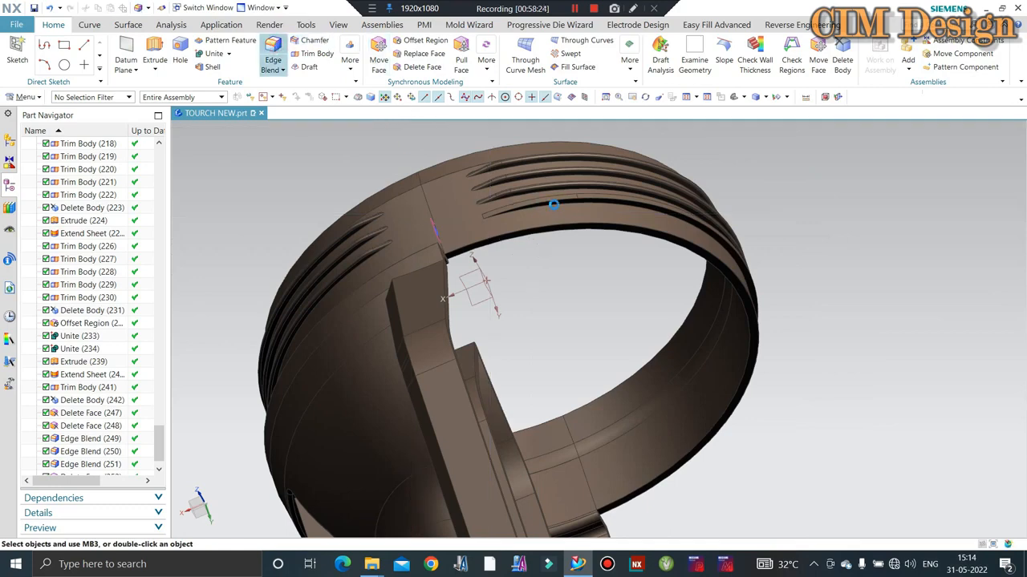
{"action": "scroll", "coordinate": [628, 206], "scroll_direction": "up", "scroll_amount": 5}
{"action": "left_click", "coordinate": [608, 189]}
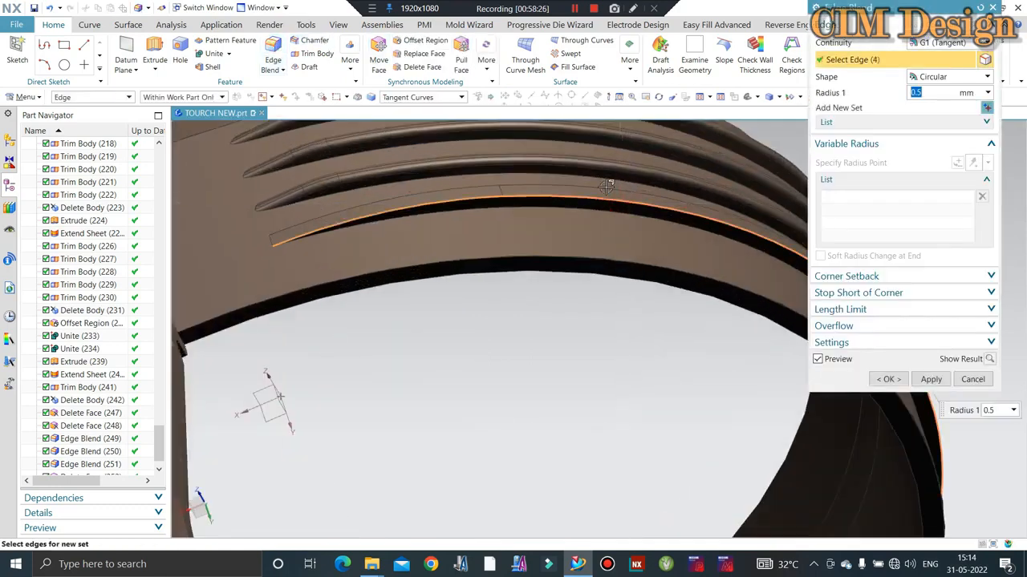
{"action": "left_click", "coordinate": [607, 209]}
{"action": "middle_click", "coordinate": [621, 215]}
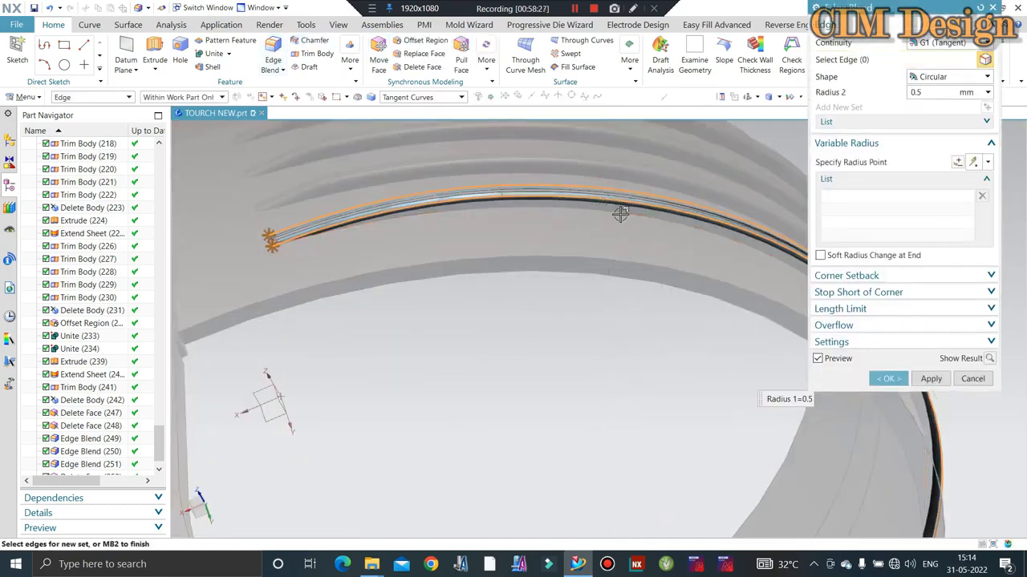
{"action": "middle_click", "coordinate": [620, 215]}
Step: Examine the re-rounded lowest rib against the neighbouring ribs around the torch head, then the topmost rib's crease close up
{"action": "scroll", "coordinate": [552, 239], "scroll_direction": "down", "scroll_amount": 3}
{"action": "scroll", "coordinate": [552, 238], "scroll_direction": "down", "scroll_amount": 4}
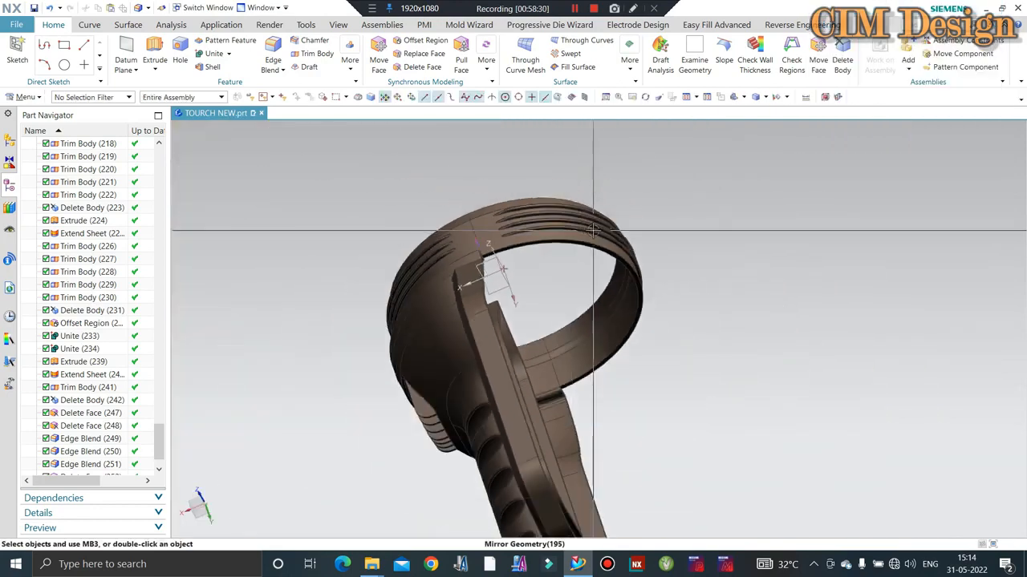
{"action": "middle_click_drag", "start_coordinate": [525, 229], "coordinate": [563, 254]}
{"action": "scroll", "coordinate": [645, 214], "scroll_direction": "up", "scroll_amount": 4}
{"action": "middle_click_drag", "start_coordinate": [645, 212], "coordinate": [618, 209]}
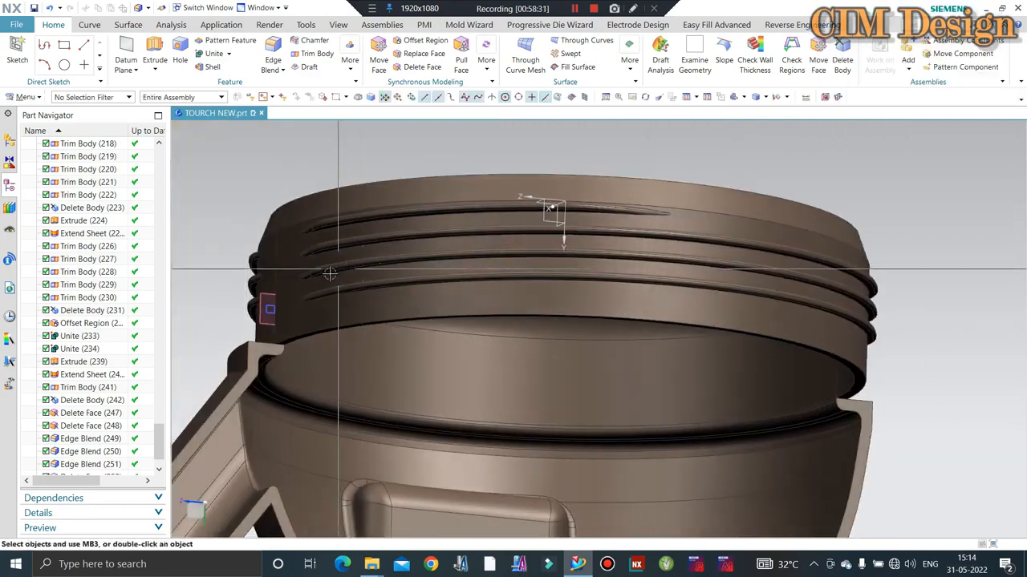
{"action": "middle_click_drag", "start_coordinate": [484, 242], "coordinate": [546, 207]}
{"action": "scroll", "coordinate": [518, 282], "scroll_direction": "up", "scroll_amount": 4}
{"action": "scroll", "coordinate": [561, 307], "scroll_direction": "up", "scroll_amount": 4}
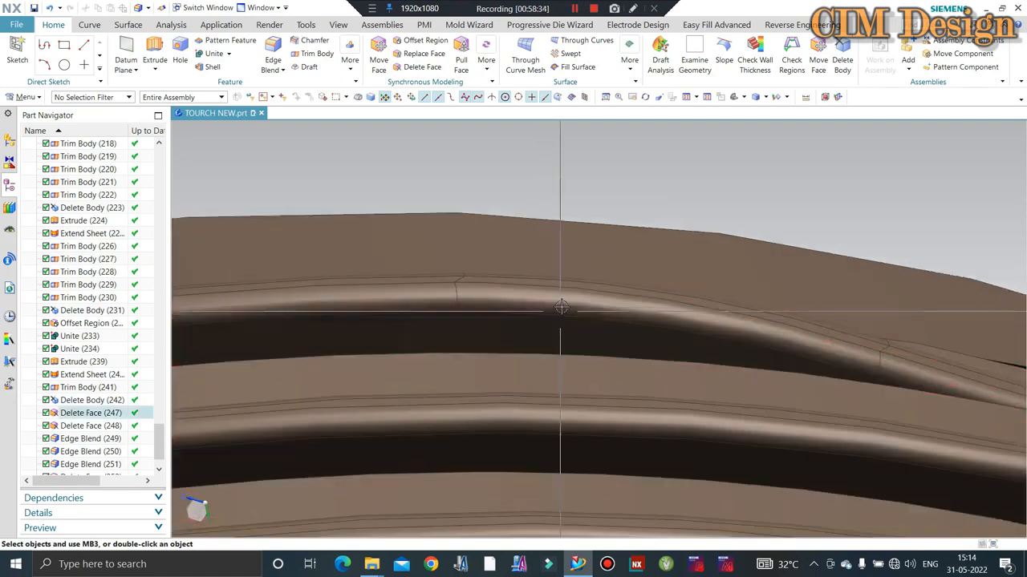
{"action": "scroll", "coordinate": [107, 446], "scroll_direction": "down", "scroll_amount": 1}
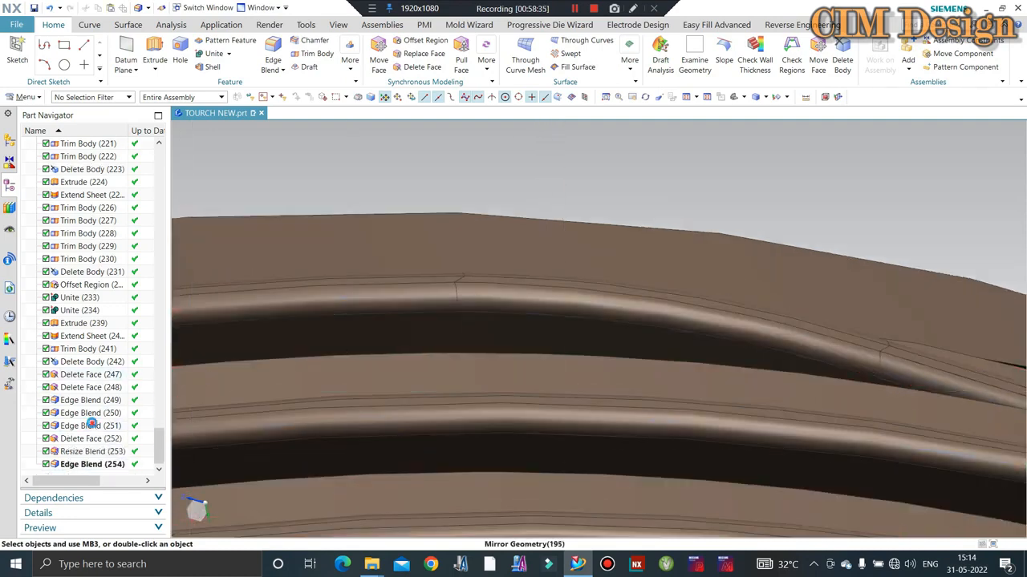
{"action": "left_click", "coordinate": [84, 412]}
{"action": "double_click", "coordinate": [83, 401]}
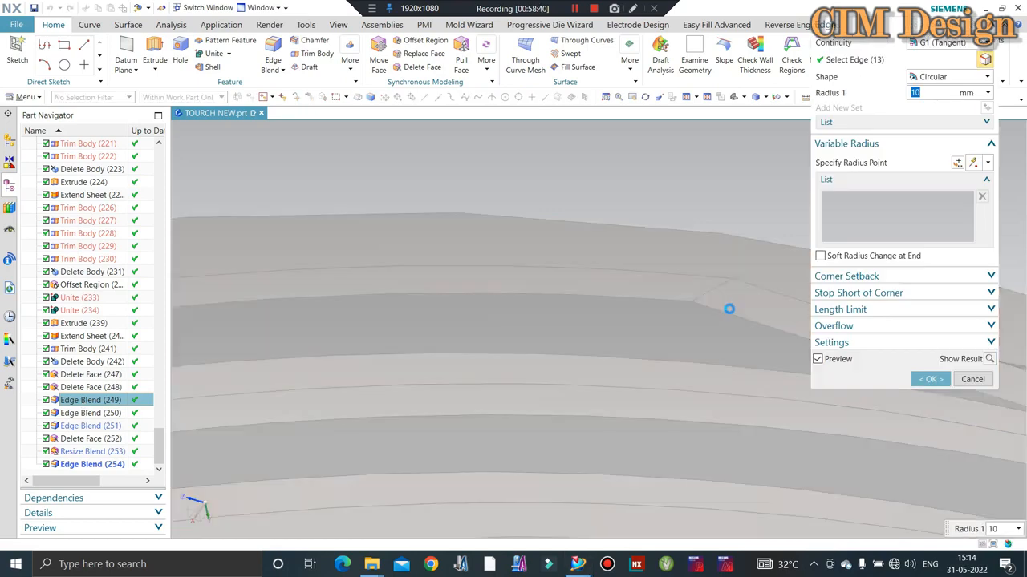
{"action": "left_click", "coordinate": [971, 379]}
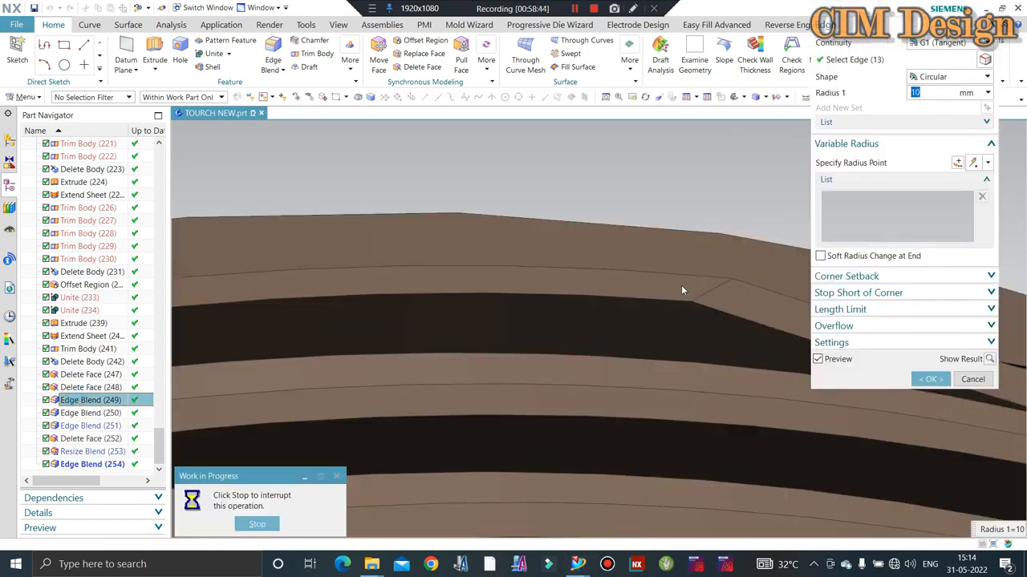
Step: Try to set the edge blend radius at the topmost rib's crease to 30 mm, then to 25 mm
{"action": "scroll", "coordinate": [420, 250], "scroll_direction": "down", "scroll_amount": 1}
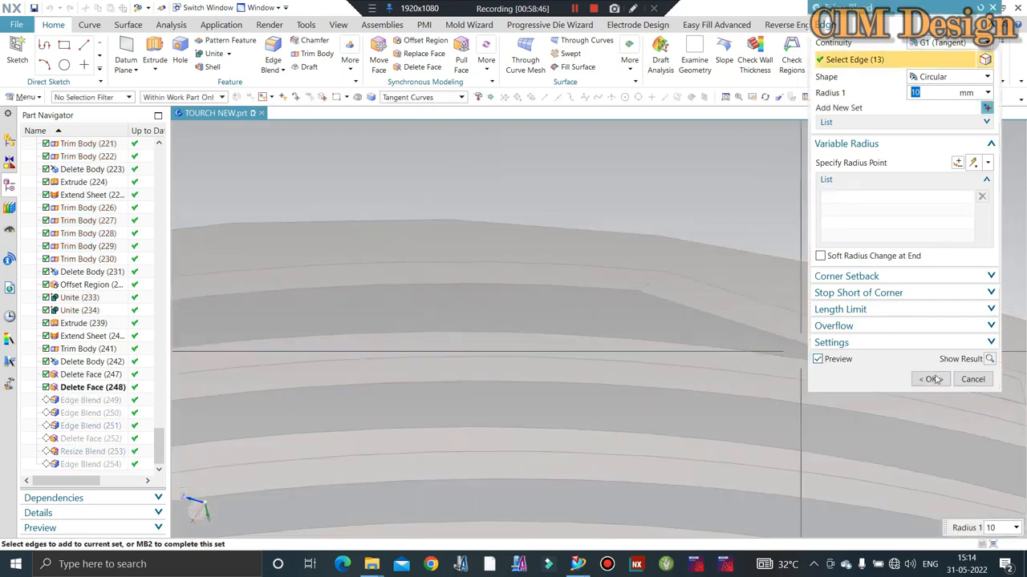
{"action": "left_click", "coordinate": [962, 378]}
{"action": "left_click", "coordinate": [86, 411]}
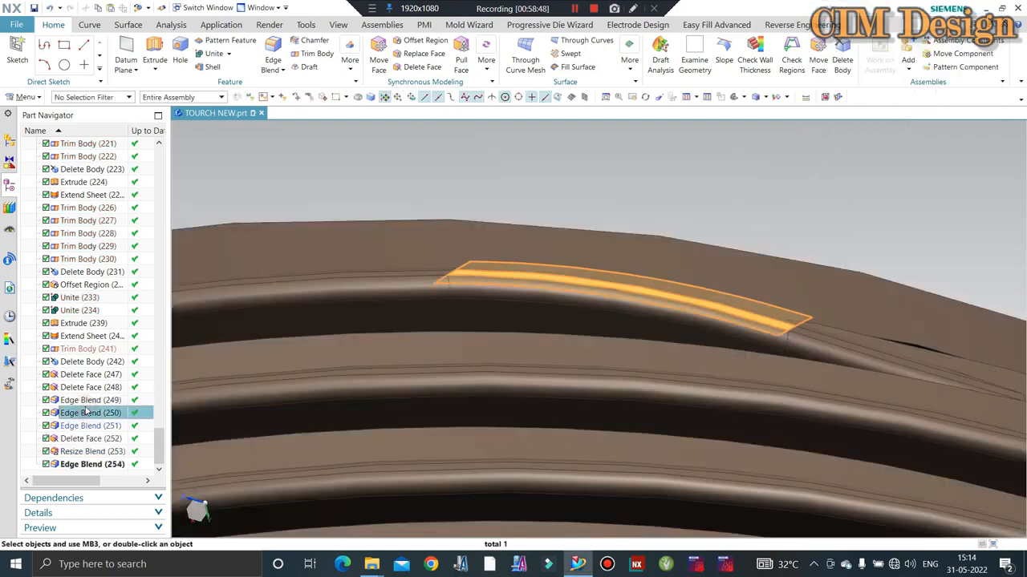
{"action": "double_click", "coordinate": [85, 411]}
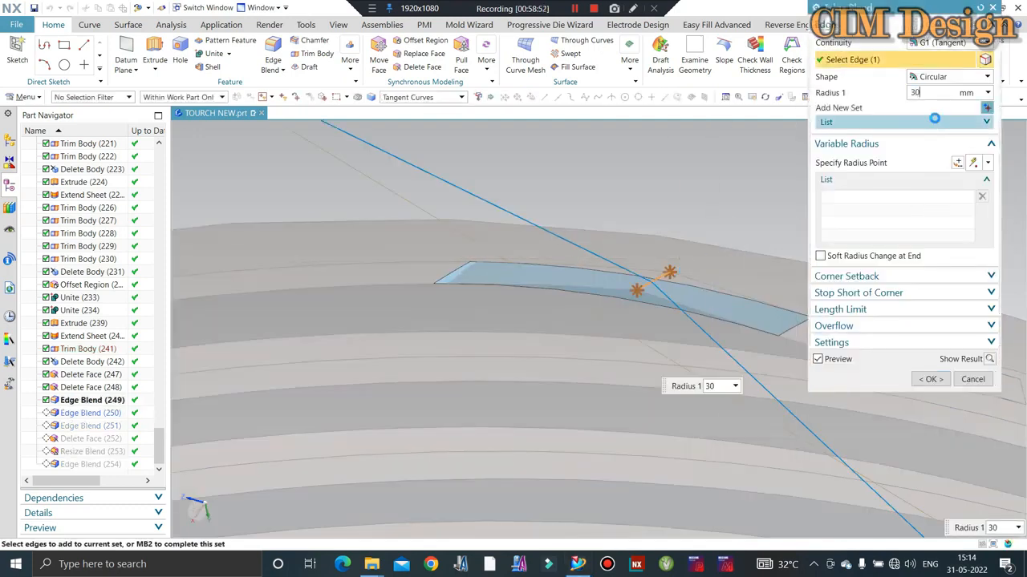
{"action": "scroll", "coordinate": [434, 250], "scroll_direction": "down", "scroll_amount": 3}
{"action": "type", "text": "25"}
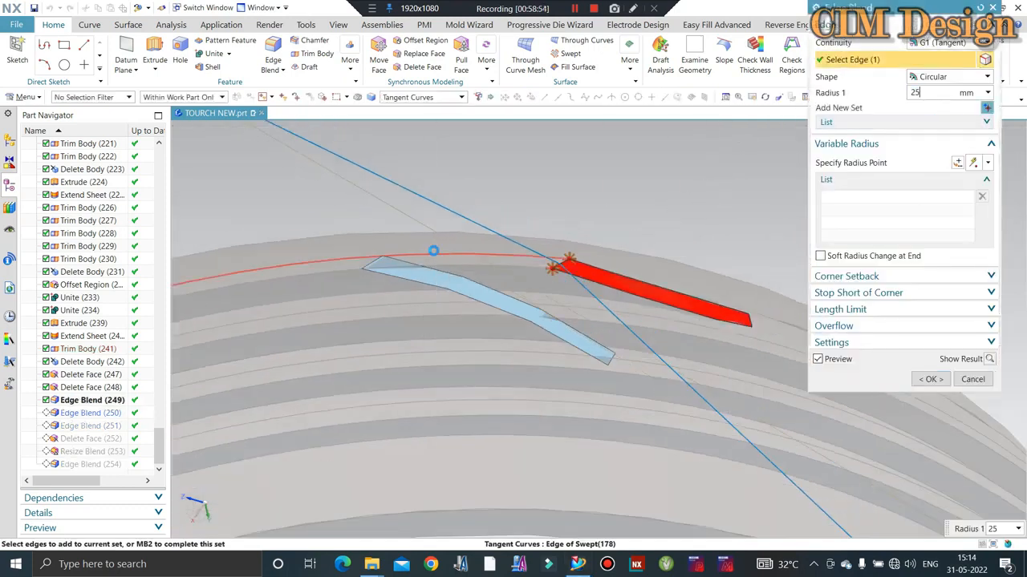
{"action": "key", "text": "Return"}
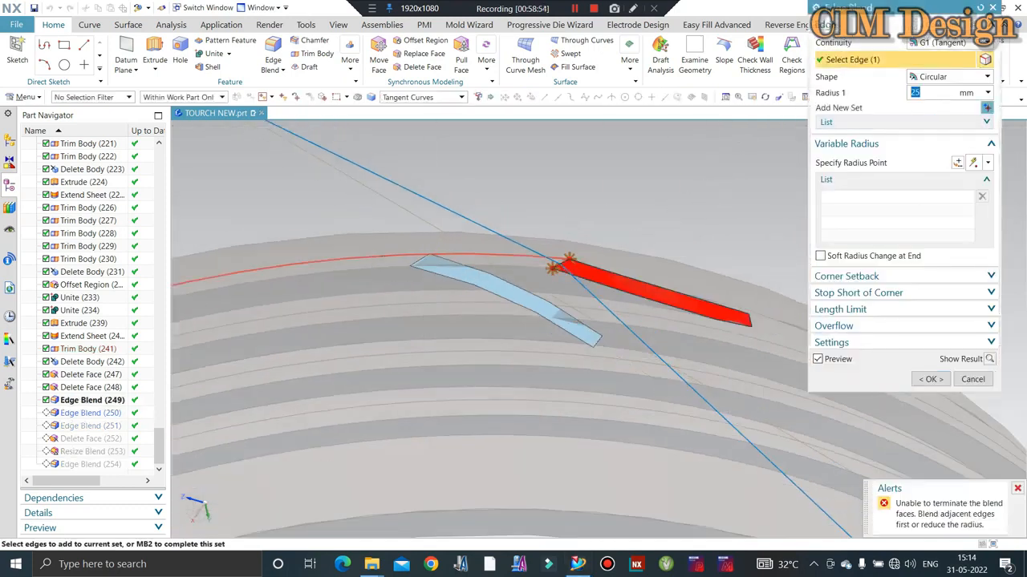
{"action": "middle_click", "coordinate": [434, 265]}
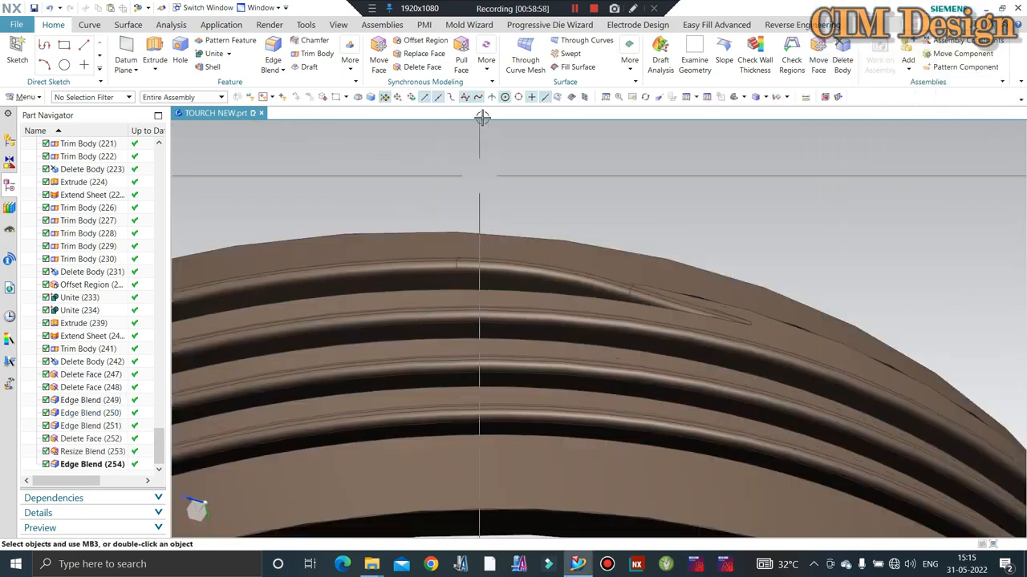
Step: Start a Delete Face operation with the six blend faces along the topmost rib's sloped end and long outer edges
{"action": "left_click", "coordinate": [418, 70]}
{"action": "scroll", "coordinate": [642, 289], "scroll_direction": "up", "scroll_amount": 3}
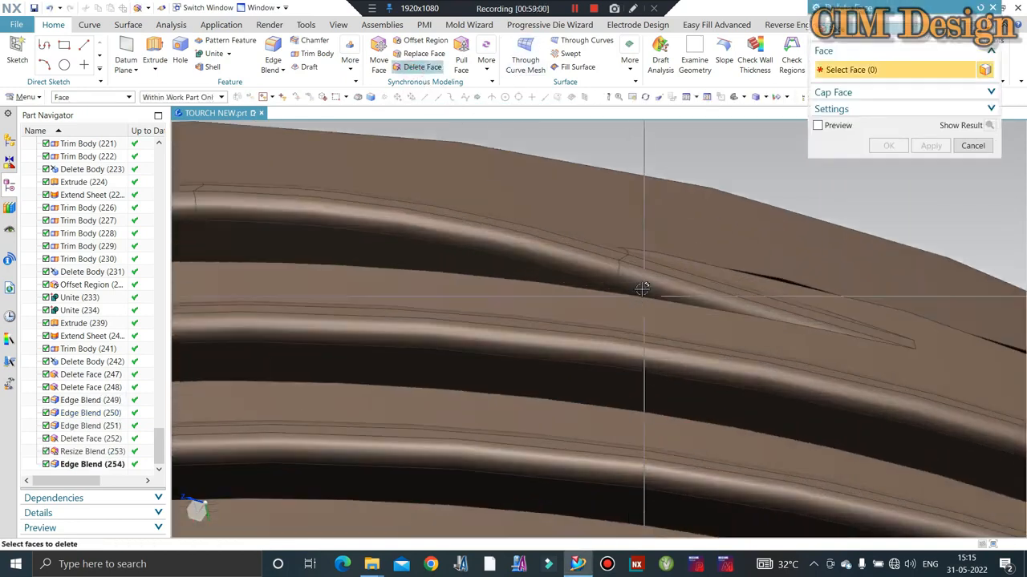
{"action": "left_click", "coordinate": [644, 259]}
{"action": "left_click", "coordinate": [644, 259]}
{"action": "left_click", "coordinate": [576, 241]}
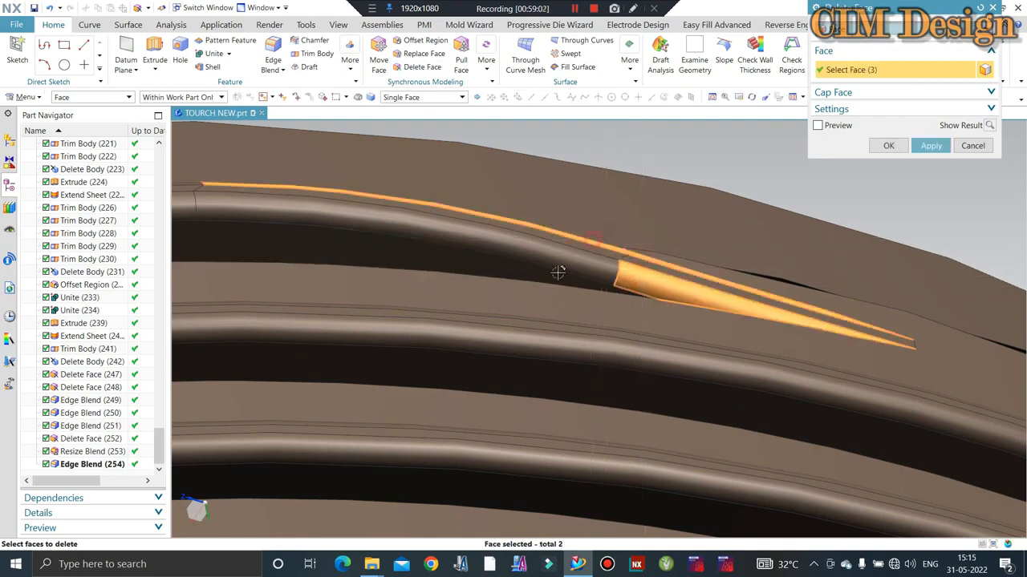
{"action": "left_click", "coordinate": [554, 250]}
{"action": "scroll", "coordinate": [962, 309], "scroll_direction": "down", "scroll_amount": 4}
{"action": "scroll", "coordinate": [536, 291], "scroll_direction": "up", "scroll_amount": 3}
{"action": "left_click", "coordinate": [870, 241]}
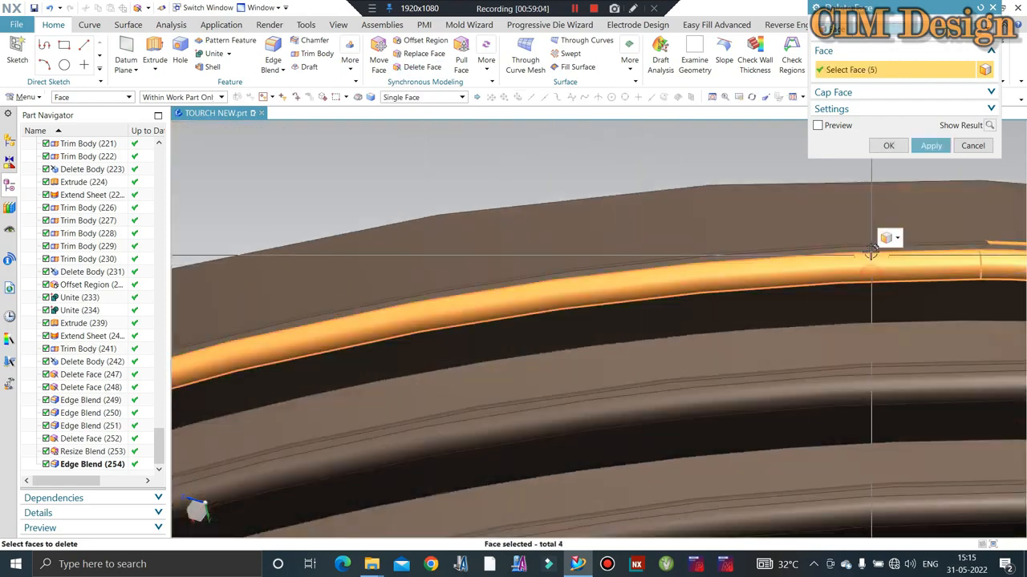
{"action": "left_click", "coordinate": [863, 244]}
{"action": "scroll", "coordinate": [476, 247], "scroll_direction": "down", "scroll_amount": 6}
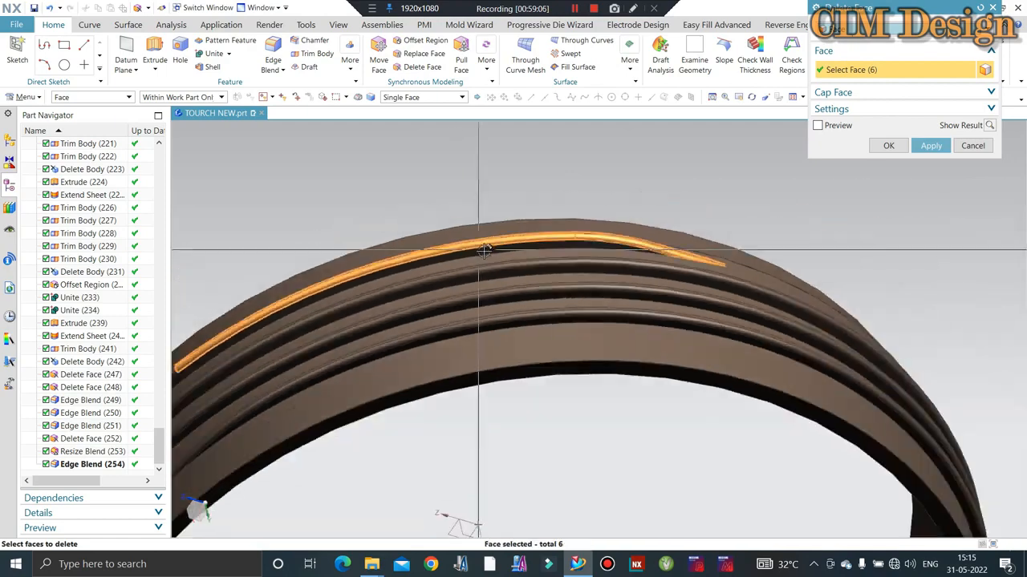
Step: Add the four blend faces at the opposite end of the topmost rib to the selection and delete all ten faces
{"action": "middle_click_drag", "start_coordinate": [523, 262], "coordinate": [399, 302]}
{"action": "scroll", "coordinate": [400, 302], "scroll_direction": "up", "scroll_amount": 7}
{"action": "scroll", "coordinate": [543, 325], "scroll_direction": "up", "scroll_amount": 3}
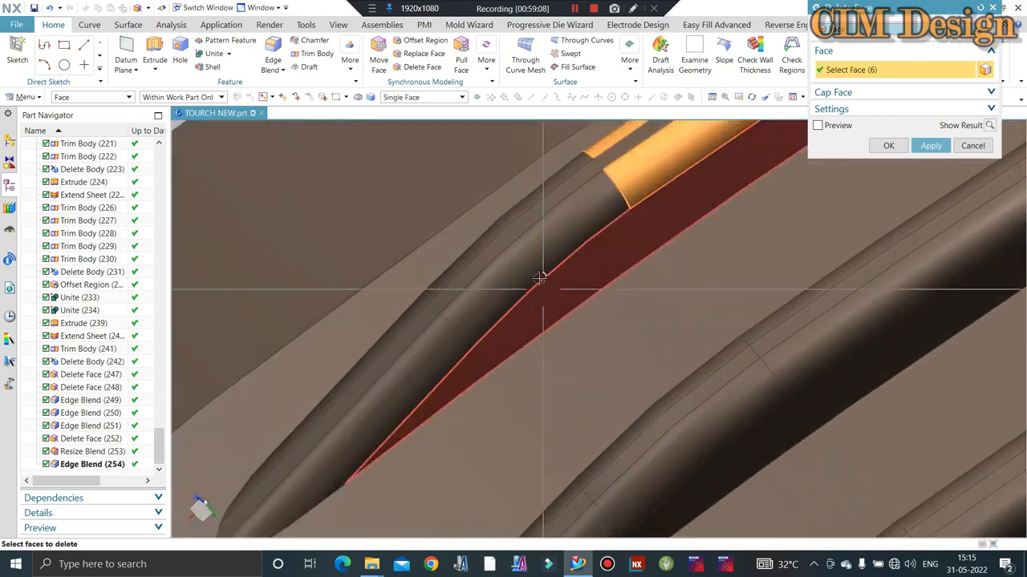
{"action": "left_click", "coordinate": [525, 268]}
{"action": "left_click", "coordinate": [426, 358]}
{"action": "left_click", "coordinate": [418, 301]}
{"action": "left_click", "coordinate": [461, 264]}
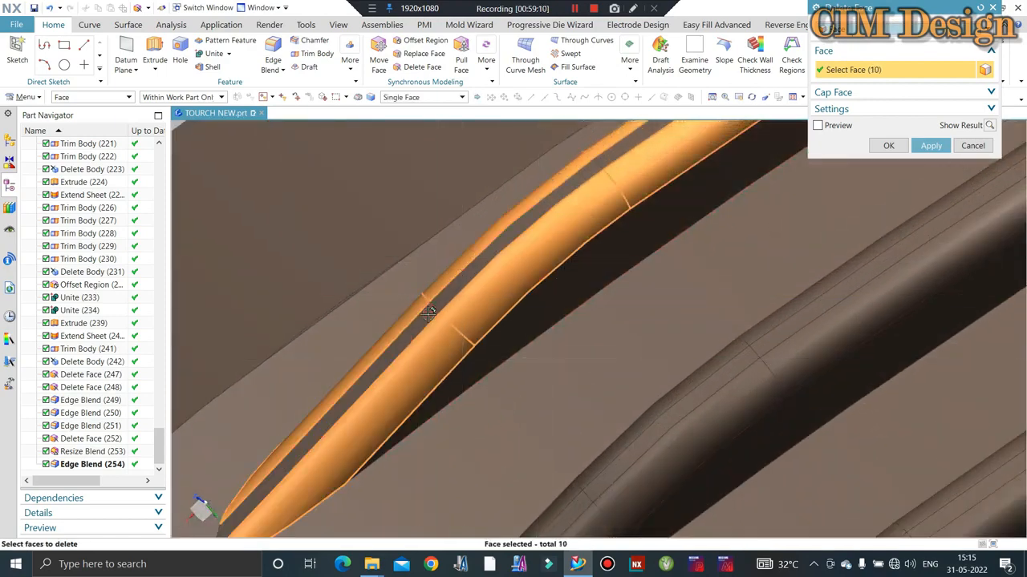
{"action": "middle_click", "coordinate": [422, 311]}
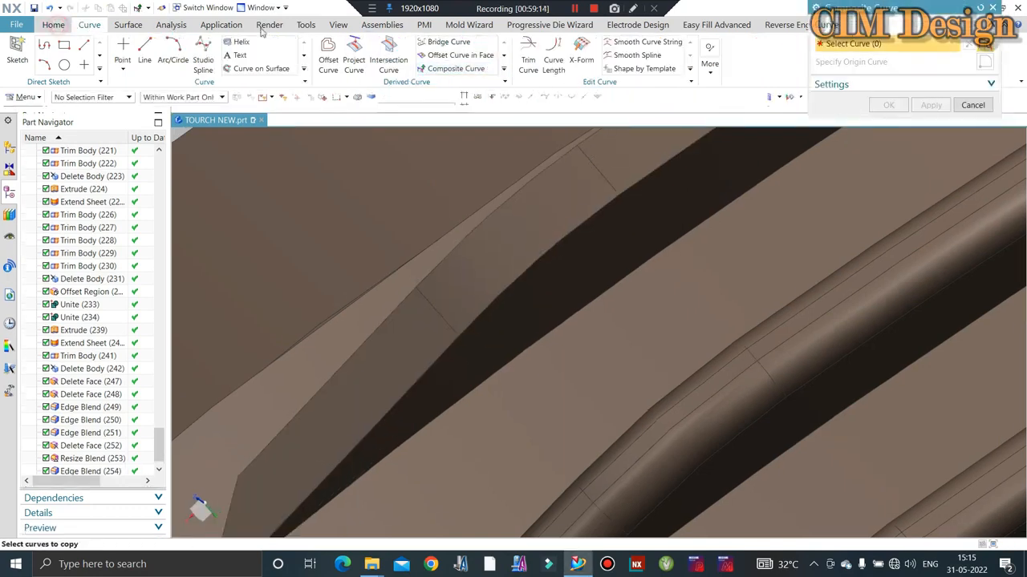
Step: Try to resize the topmost rib's crease blend to a 30 mm, then a 25 mm radius, and undo the deletion of its rounding faces
{"action": "left_click", "coordinate": [53, 24]}
{"action": "left_click", "coordinate": [487, 60]}
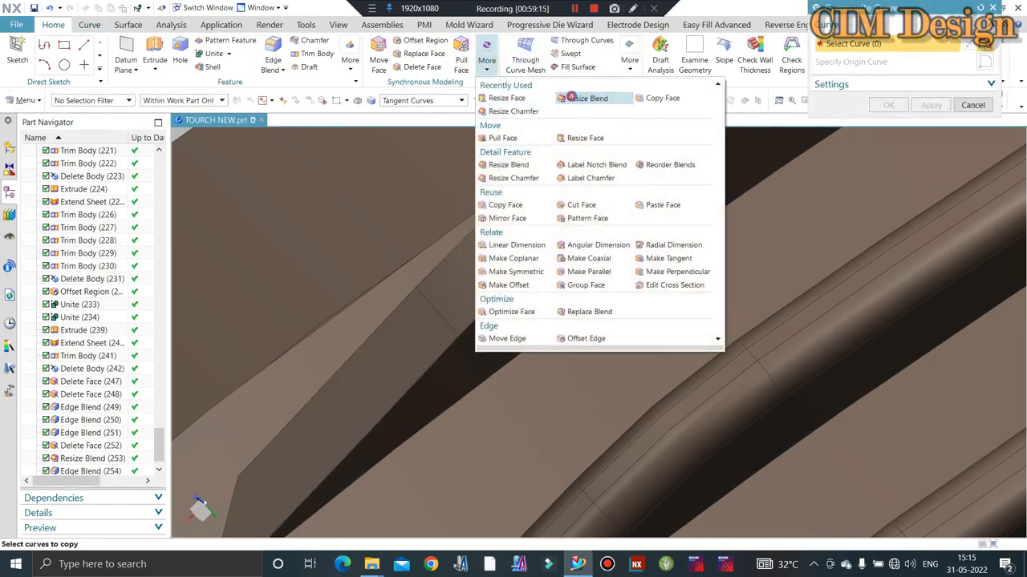
{"action": "left_click", "coordinate": [571, 97]}
{"action": "scroll", "coordinate": [465, 264], "scroll_direction": "down", "scroll_amount": 5}
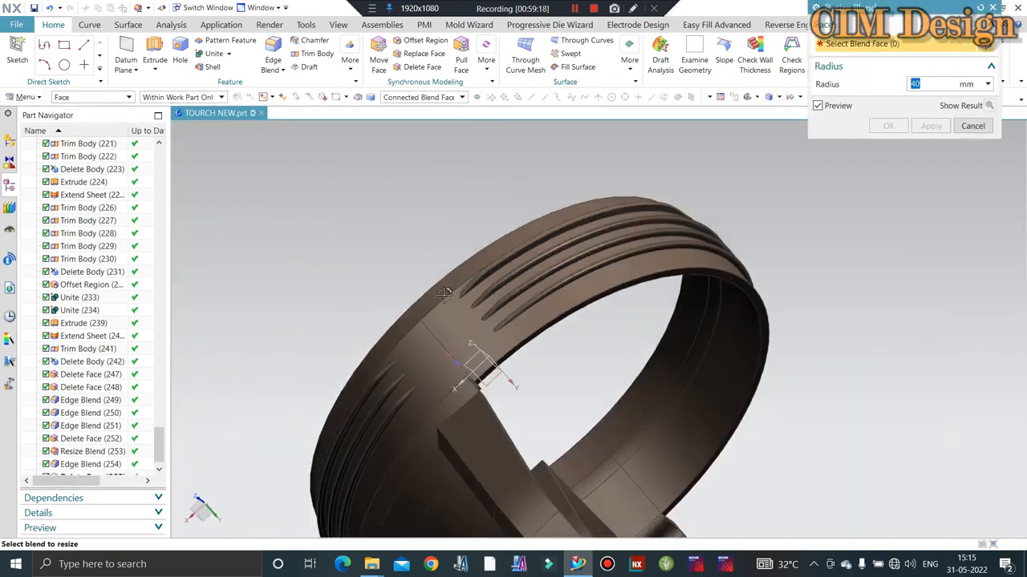
{"action": "middle_click_drag", "start_coordinate": [445, 295], "coordinate": [393, 307]}
{"action": "scroll", "coordinate": [572, 241], "scroll_direction": "up", "scroll_amount": 5}
{"action": "left_click", "coordinate": [736, 177]}
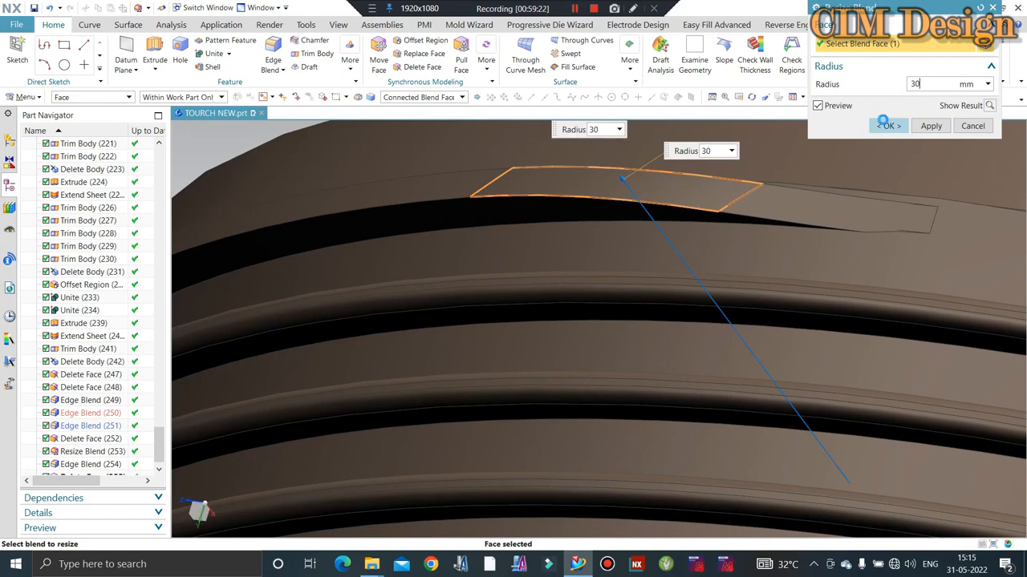
{"action": "left_click", "coordinate": [887, 126]}
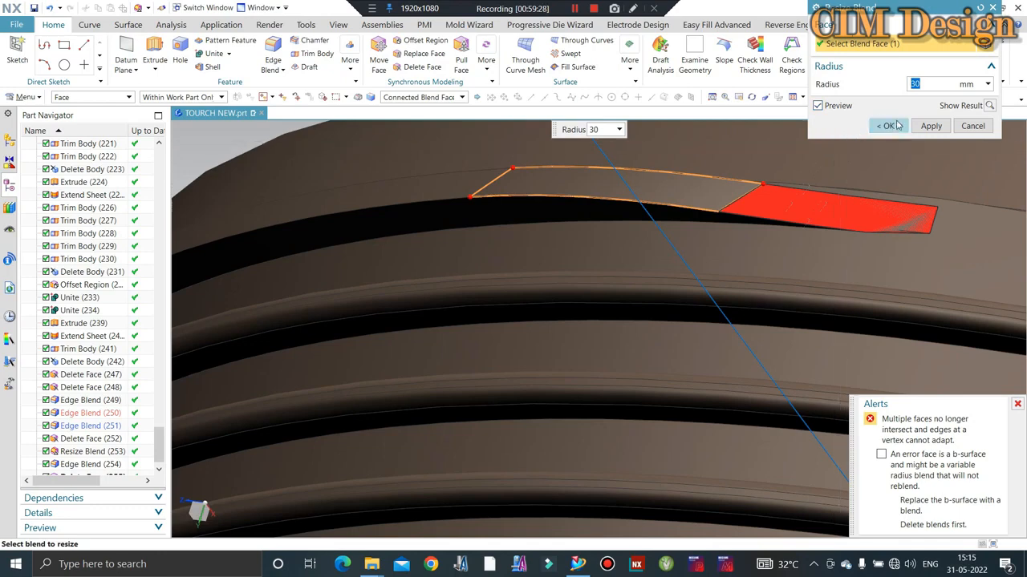
{"action": "type", "text": "5"}
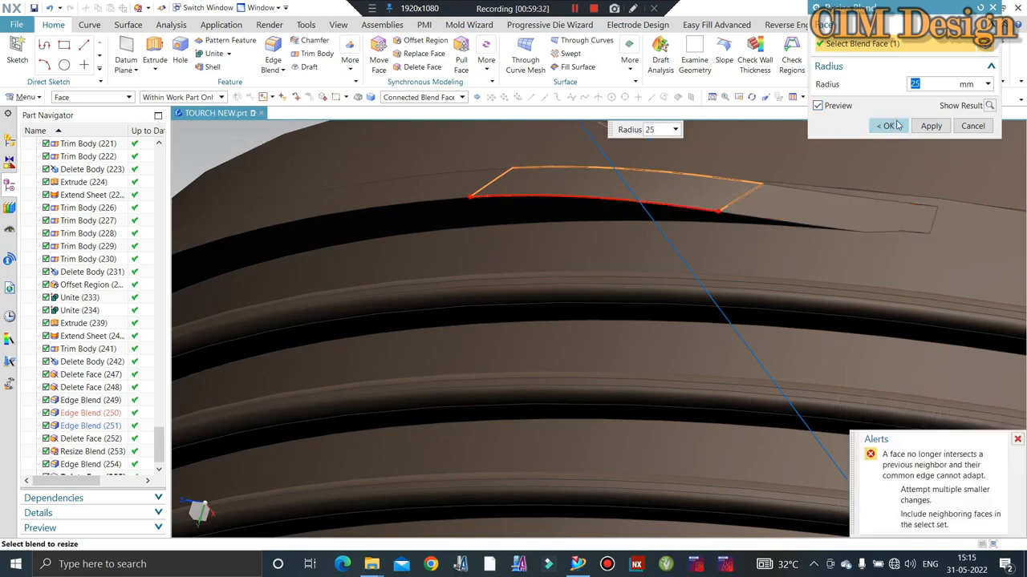
{"action": "key", "text": "Escape"}
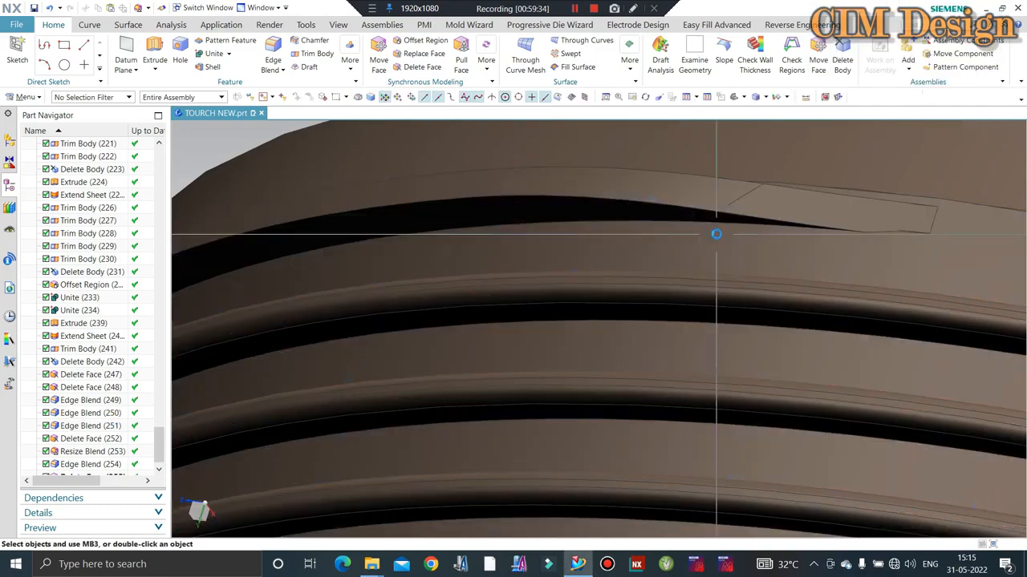
Step: Show the yellow ring around the torch head together with the body and start a section view through the head
{"action": "scroll", "coordinate": [568, 246], "scroll_direction": "down", "scroll_amount": 8}
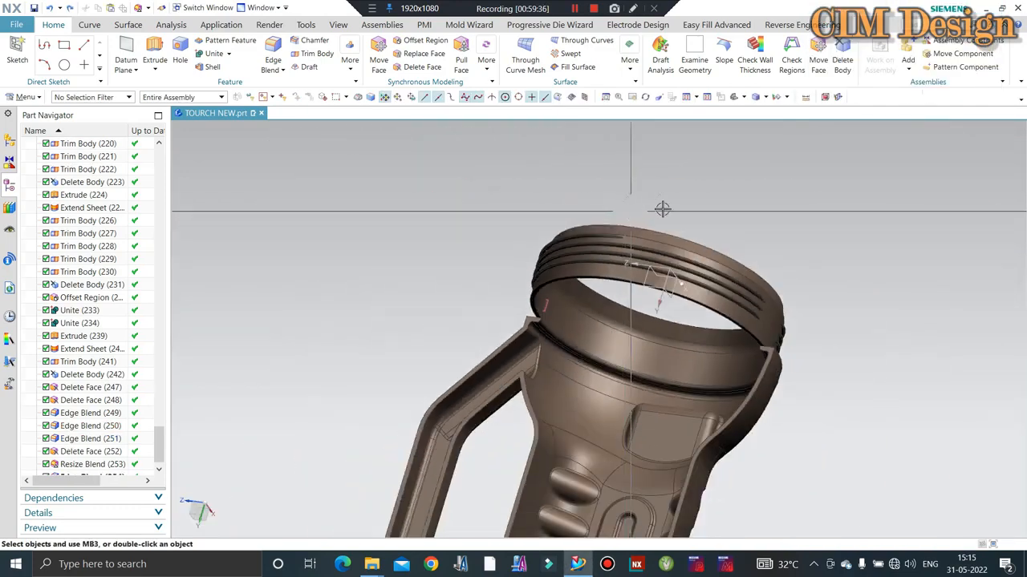
{"action": "mouse_move", "coordinate": [662, 210]}
{"action": "middle_mouse_down"}
{"action": "mouse_move", "coordinate": [729, 225]}
{"action": "mouse_move", "coordinate": [632, 239]}
{"action": "mouse_move", "coordinate": [731, 202]}
{"action": "mouse_move", "coordinate": [659, 211]}
{"action": "middle_mouse_up"}
{"action": "scroll", "coordinate": [632, 241], "scroll_direction": "up", "scroll_amount": 4}
{"action": "scroll", "coordinate": [634, 240], "scroll_direction": "down", "scroll_amount": 2}
{"action": "scroll", "coordinate": [632, 226], "scroll_direction": "down", "scroll_amount": 2}
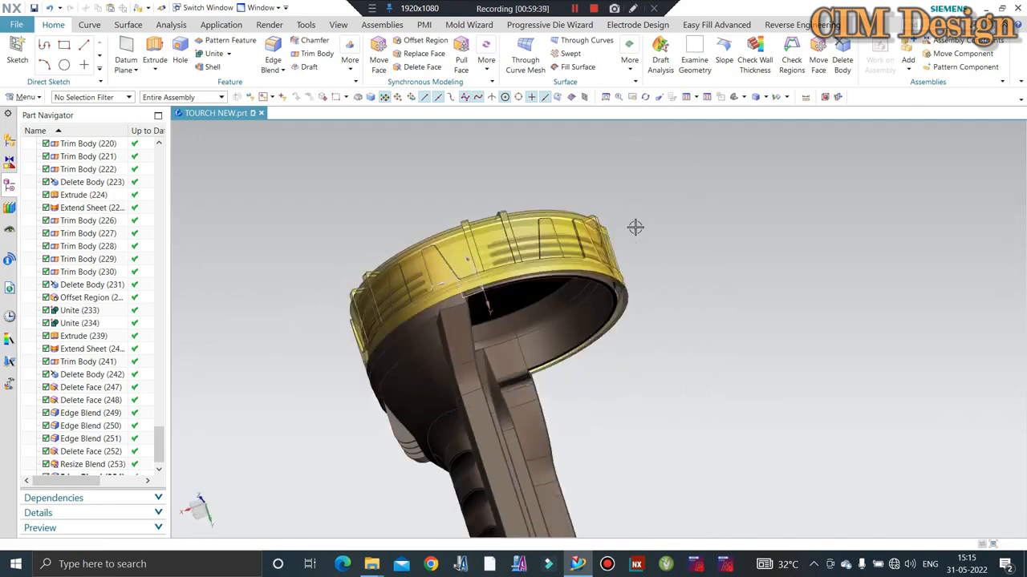
{"action": "middle_click_drag", "start_coordinate": [595, 217], "coordinate": [542, 252]}
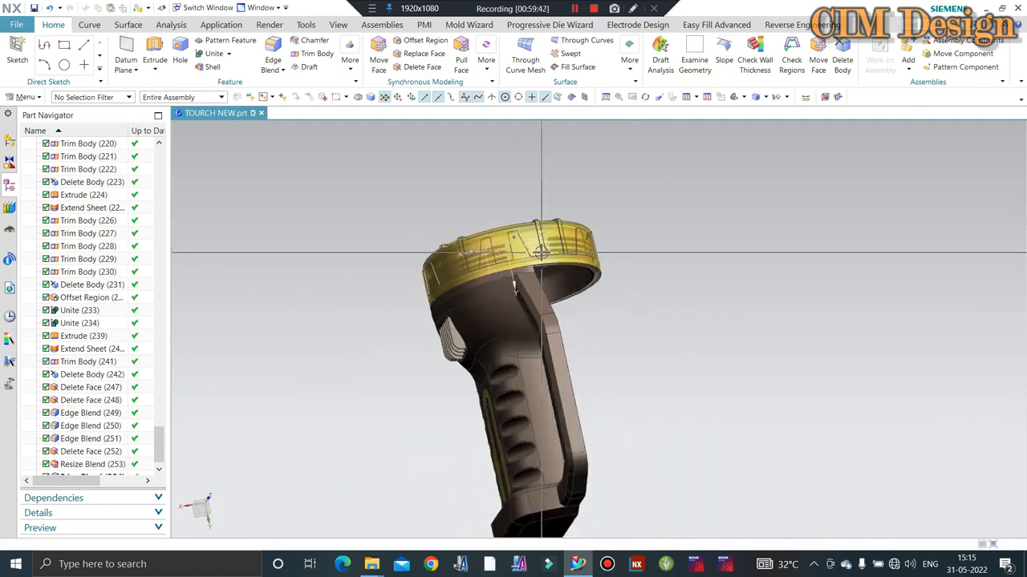
{"action": "key", "text": "ctrl+h"}
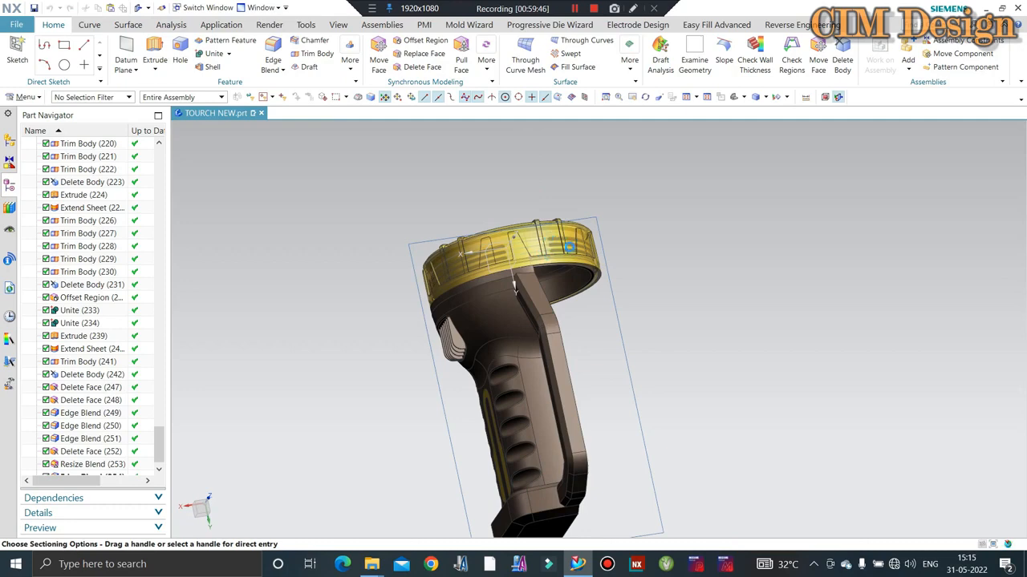
Step: Examine how the head's thread ribs mesh with the ring in the section, including a view square to the cutting plane
{"action": "middle_click_drag", "start_coordinate": [610, 256], "coordinate": [622, 220]}
{"action": "scroll", "coordinate": [645, 200], "scroll_direction": "down", "scroll_amount": 3}
{"action": "scroll", "coordinate": [638, 206], "scroll_direction": "up", "scroll_amount": 5}
{"action": "scroll", "coordinate": [588, 285], "scroll_direction": "up", "scroll_amount": 5}
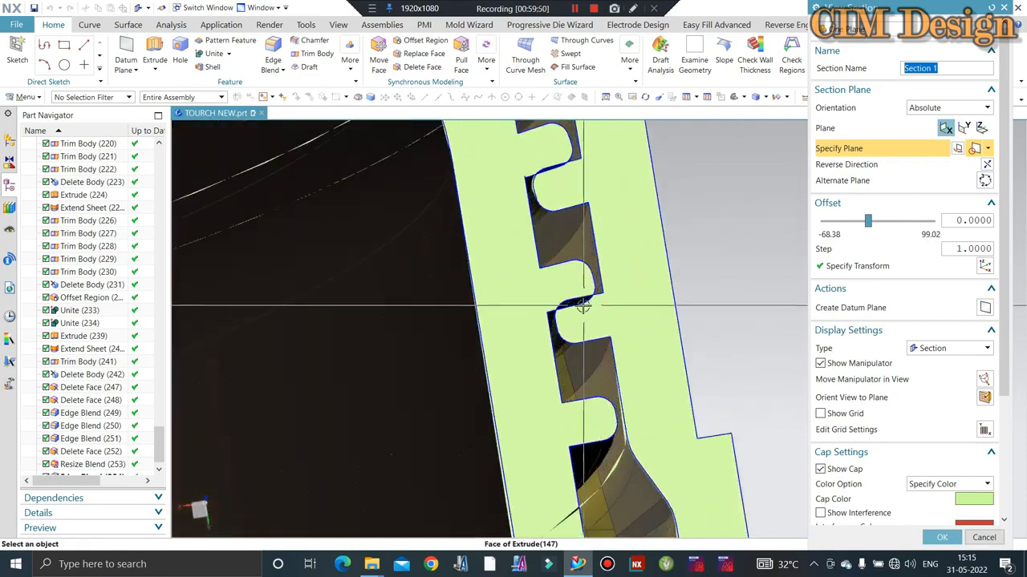
{"action": "scroll", "coordinate": [583, 306], "scroll_direction": "down", "scroll_amount": 5}
{"action": "middle_click_drag", "start_coordinate": [583, 306], "coordinate": [710, 283]}
{"action": "scroll", "coordinate": [577, 291], "scroll_direction": "up", "scroll_amount": 5}
{"action": "key", "text": "F8"}
{"action": "scroll", "coordinate": [711, 283], "scroll_direction": "down", "scroll_amount": 3}
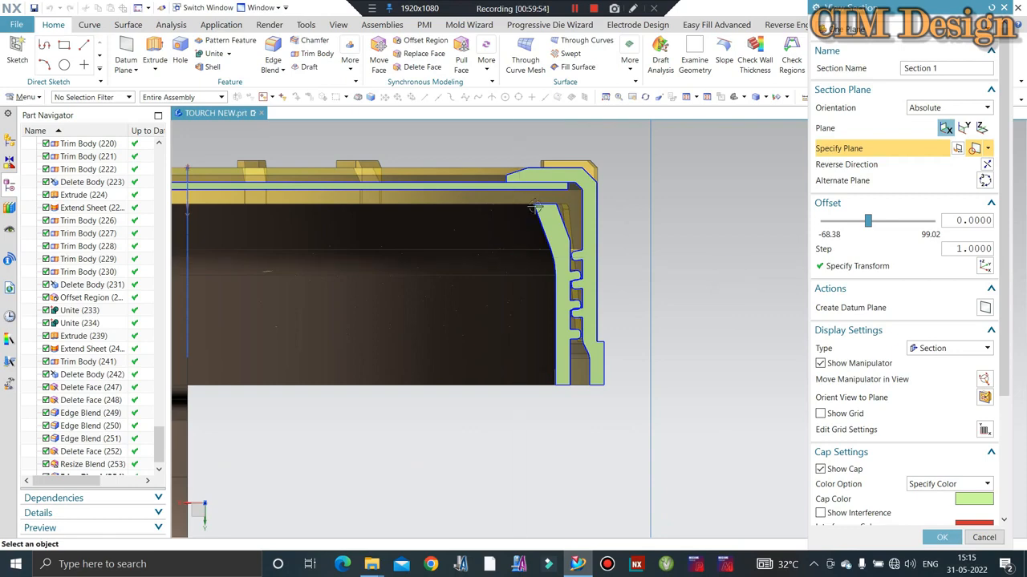
Step: Examine the sectioned thread engagement on the opposite side of the head, then leave the section view and hide the ring
{"action": "scroll", "coordinate": [536, 206], "scroll_direction": "up", "scroll_amount": 3}
{"action": "middle_click_drag", "start_coordinate": [536, 207], "coordinate": [253, 252]}
{"action": "scroll", "coordinate": [254, 252], "scroll_direction": "up", "scroll_amount": 3}
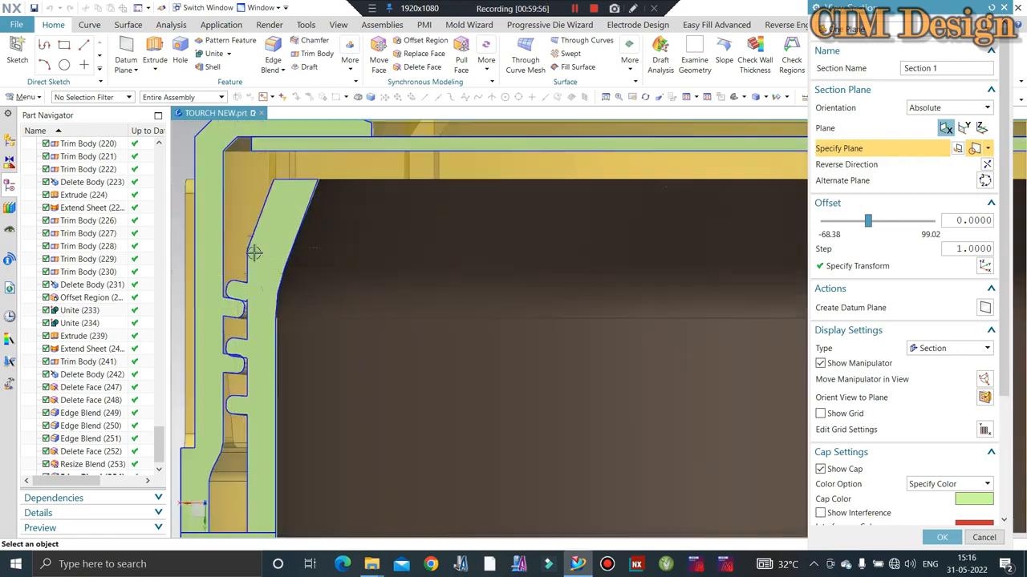
{"action": "middle_click_drag", "start_coordinate": [233, 290], "coordinate": [265, 271]}
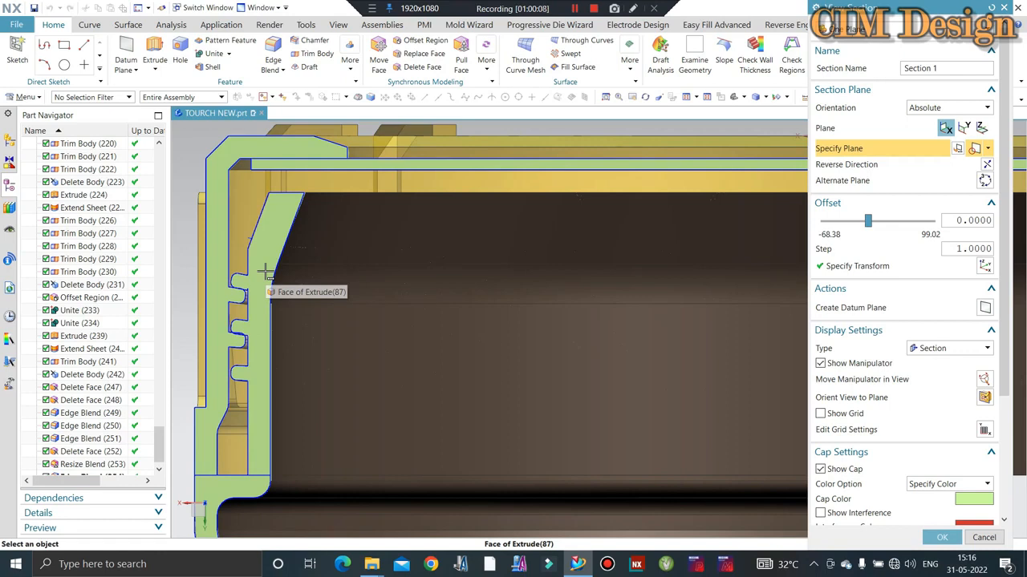
{"action": "scroll", "coordinate": [246, 296], "scroll_direction": "up", "scroll_amount": 2}
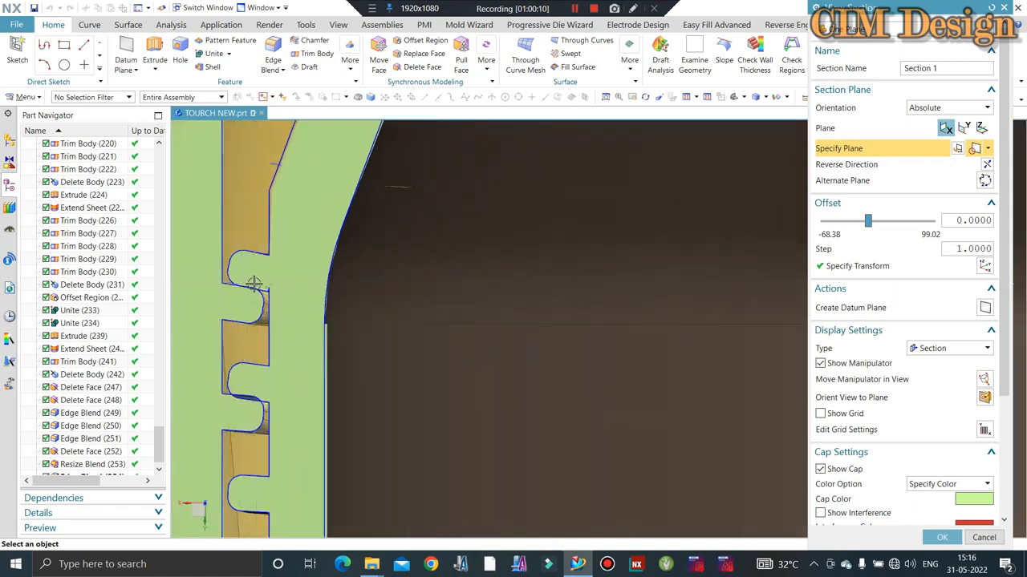
{"action": "scroll", "coordinate": [277, 257], "scroll_direction": "down", "scroll_amount": 5}
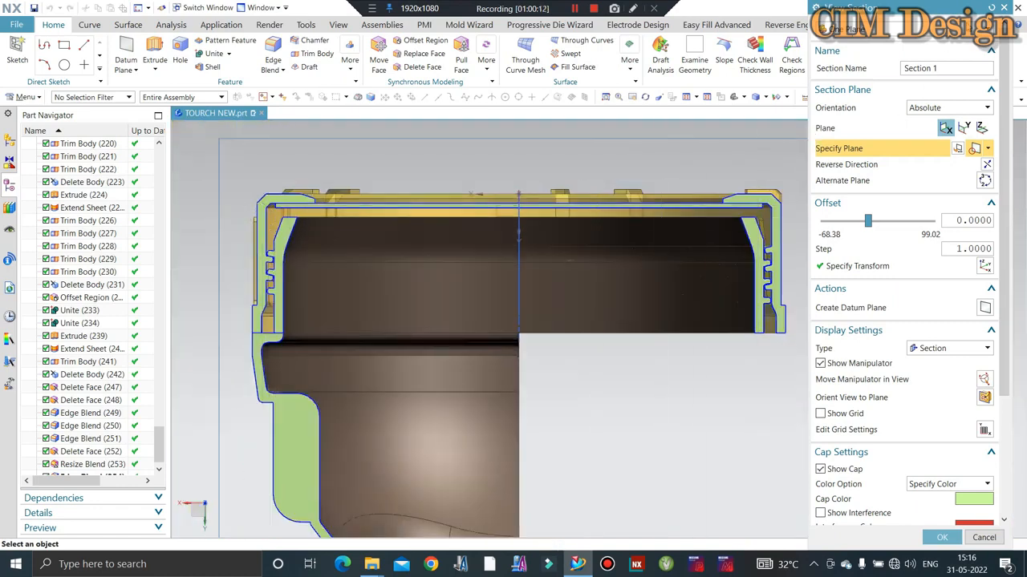
{"action": "left_click", "coordinate": [1005, 8]}
{"action": "middle_click_drag", "start_coordinate": [270, 211], "coordinate": [516, 187]}
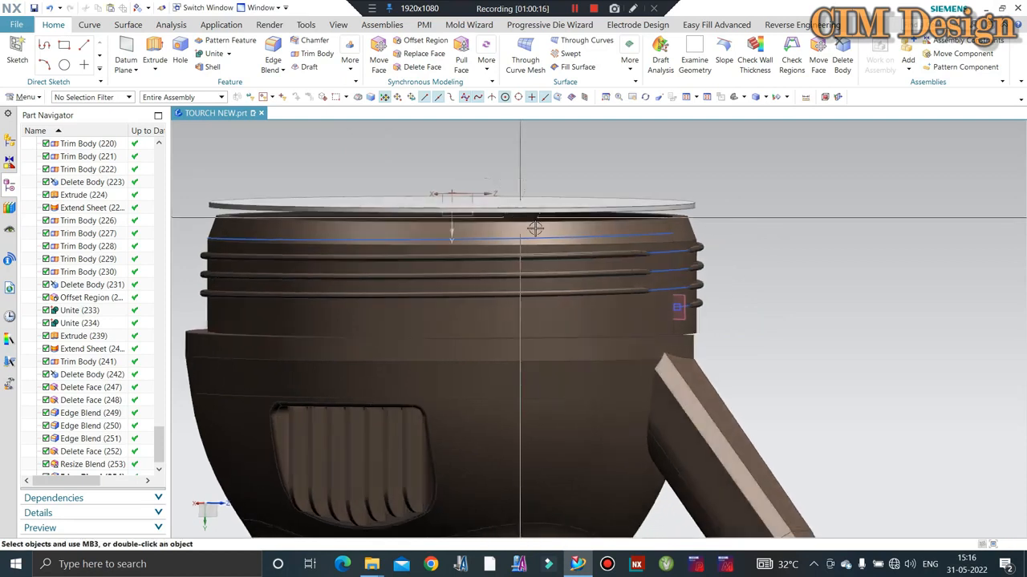
{"action": "key", "text": "ctrl+j"}
{"action": "scroll", "coordinate": [642, 271], "scroll_direction": "up", "scroll_amount": 3}
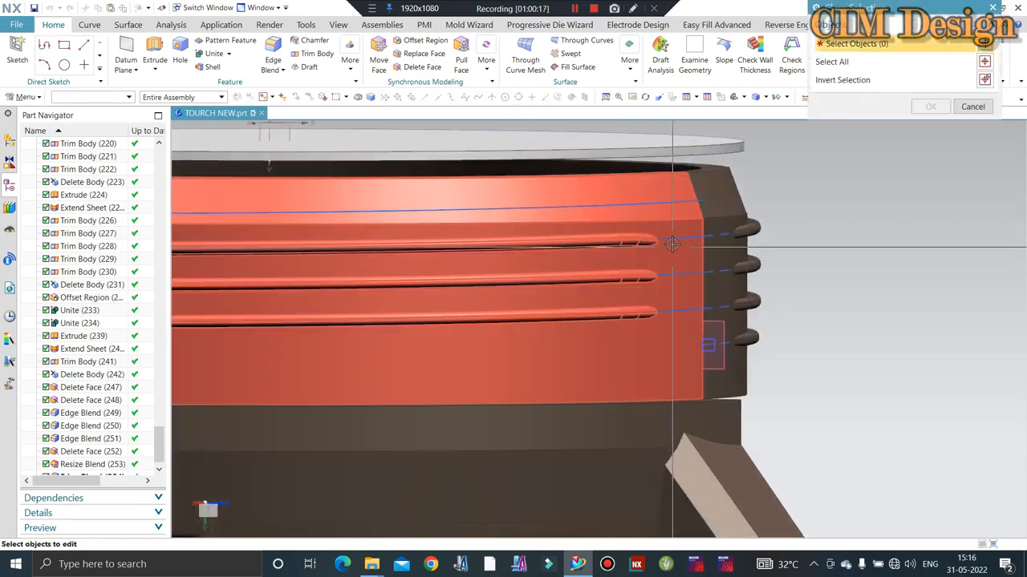
{"action": "left_click", "coordinate": [709, 345]}
{"action": "left_click", "coordinate": [709, 344]}
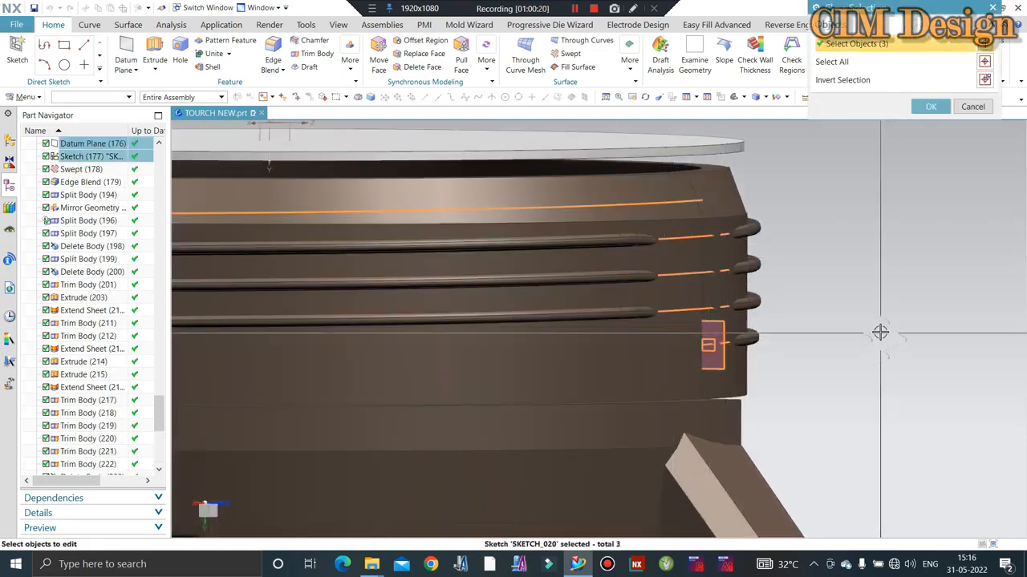
{"action": "scroll", "coordinate": [812, 256], "scroll_direction": "down", "scroll_amount": 1}
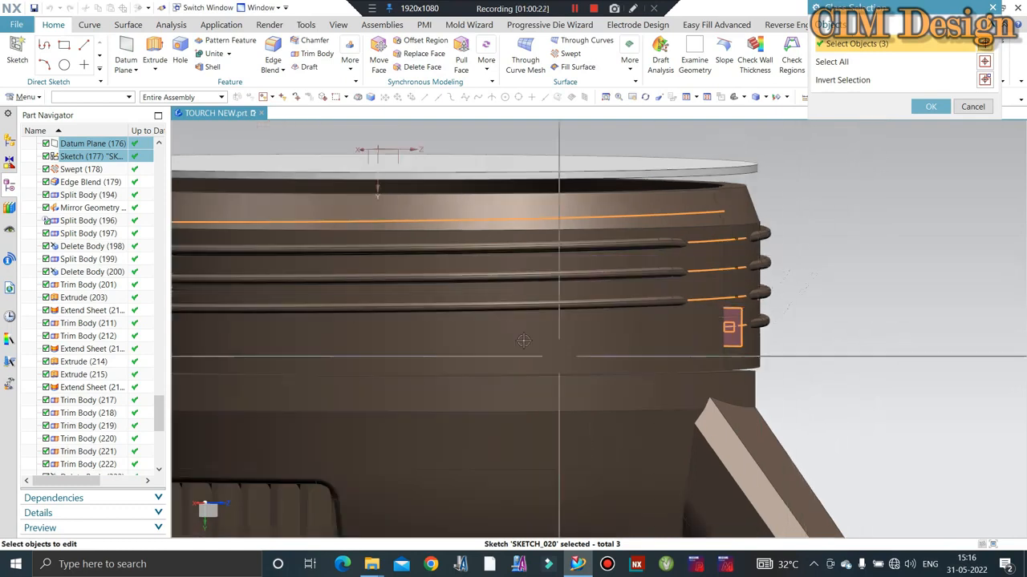
{"action": "key", "text": "Escape"}
Step: Open the thread ribs' Swept feature for editing and review its section location, alignment and orientation options
{"action": "scroll", "coordinate": [71, 348], "scroll_direction": "down", "scroll_amount": 8}
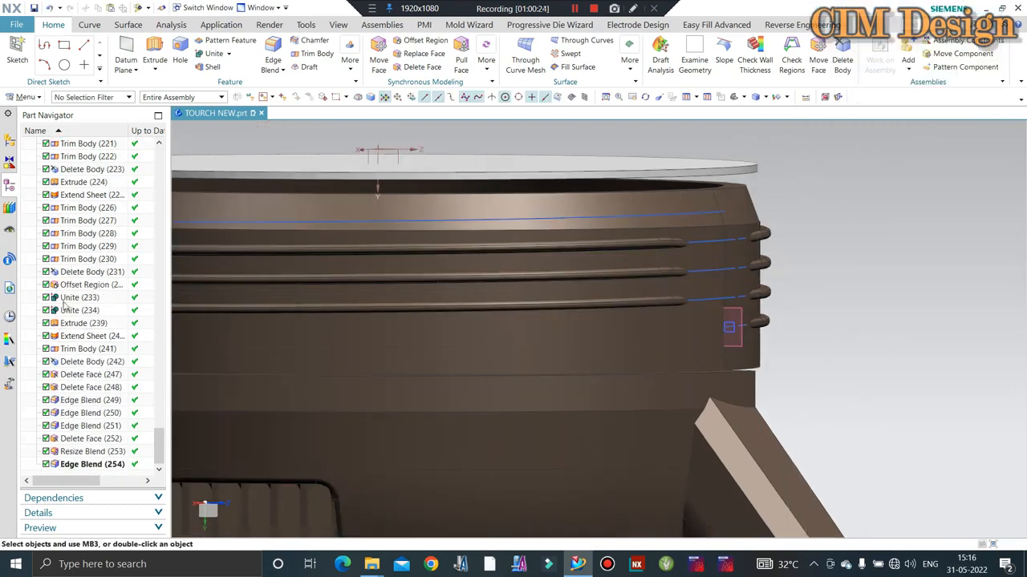
{"action": "scroll", "coordinate": [66, 308], "scroll_direction": "up", "scroll_amount": 9}
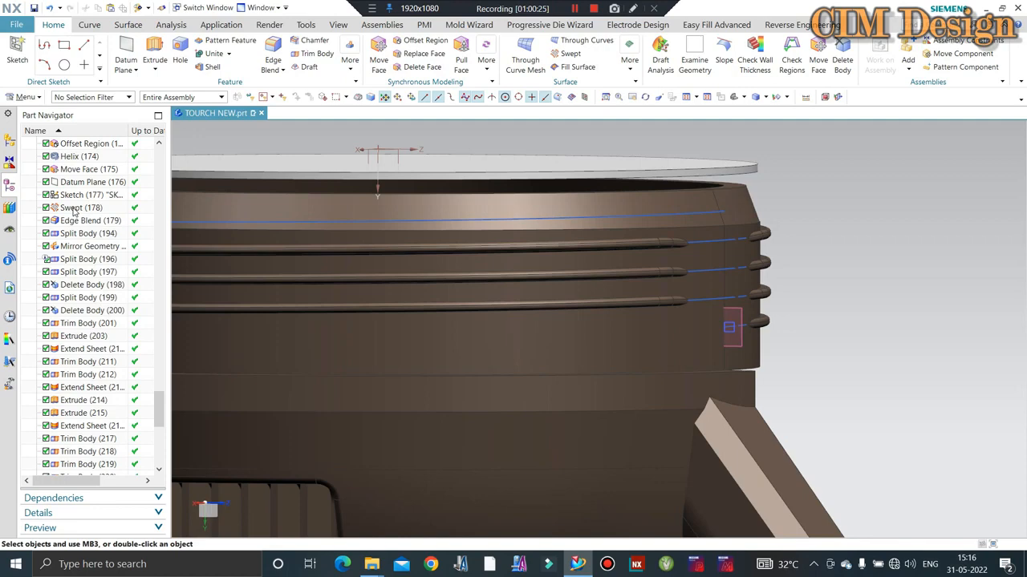
{"action": "double_click", "coordinate": [73, 209]}
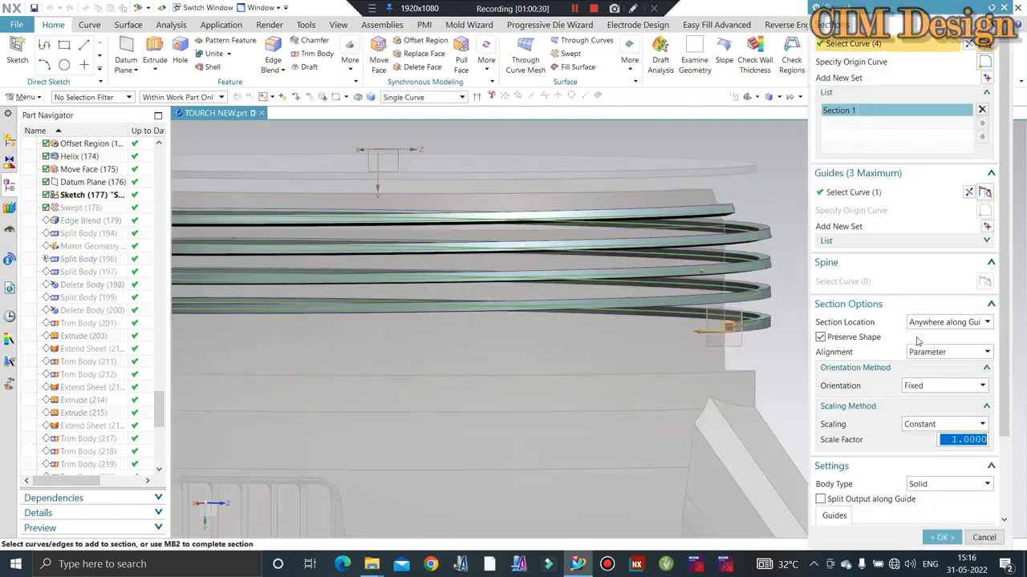
{"action": "left_click", "coordinate": [926, 325]}
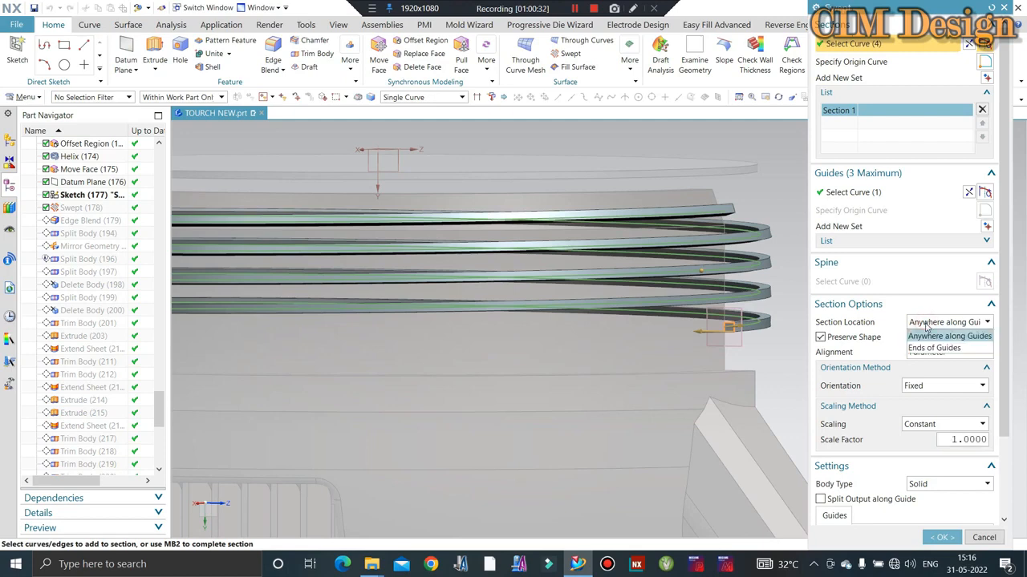
{"action": "left_click", "coordinate": [927, 325]}
{"action": "left_click", "coordinate": [930, 353]}
{"action": "left_click", "coordinate": [930, 362]}
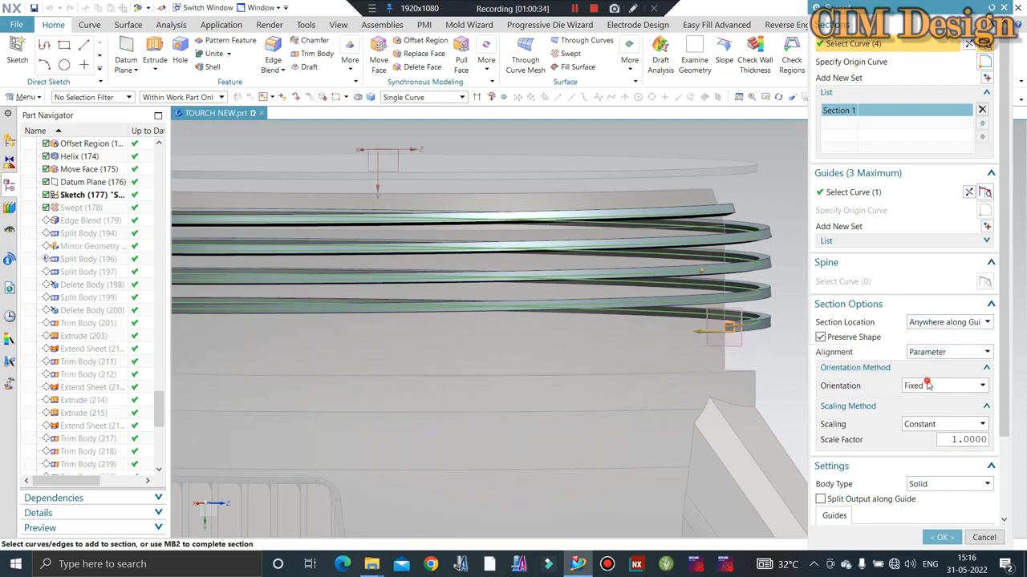
{"action": "left_click", "coordinate": [928, 385]}
{"action": "left_click", "coordinate": [923, 399]}
{"action": "scroll", "coordinate": [579, 259], "scroll_direction": "down", "scroll_amount": 2}
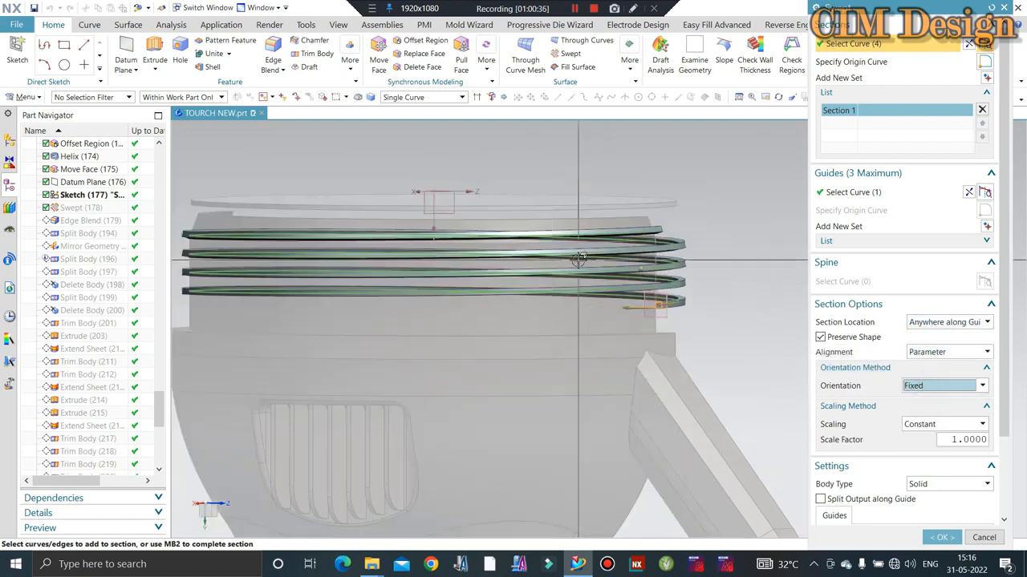
{"action": "middle_click_drag", "start_coordinate": [579, 259], "coordinate": [515, 235]}
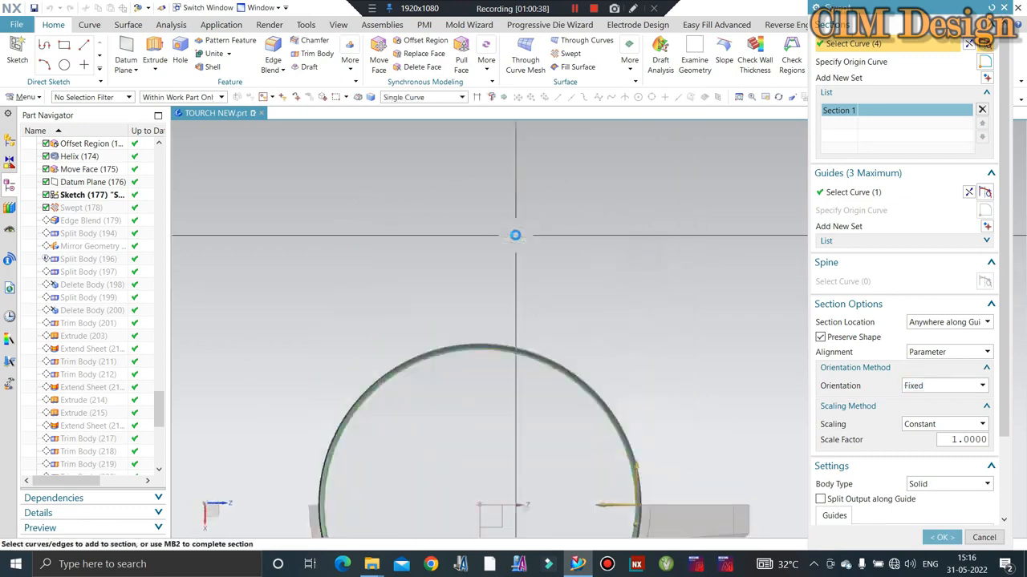
{"action": "scroll", "coordinate": [596, 180], "scroll_direction": "down", "scroll_amount": 2}
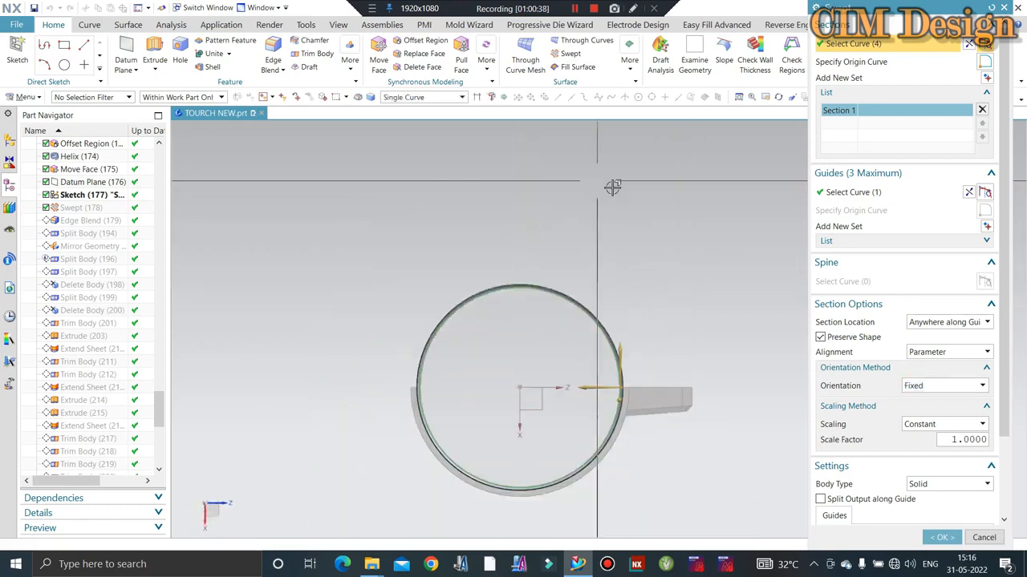
Step: Try a Vector Direction orientation along the X-axis for the thread rib sweep and inspect the rib preview
{"action": "left_click", "coordinate": [928, 386]}
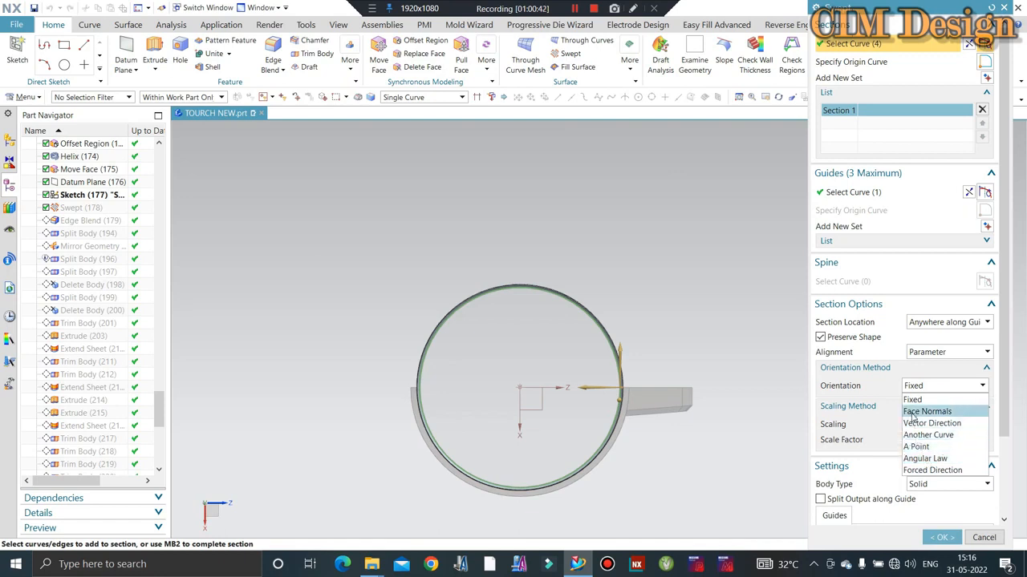
{"action": "left_click", "coordinate": [922, 424]}
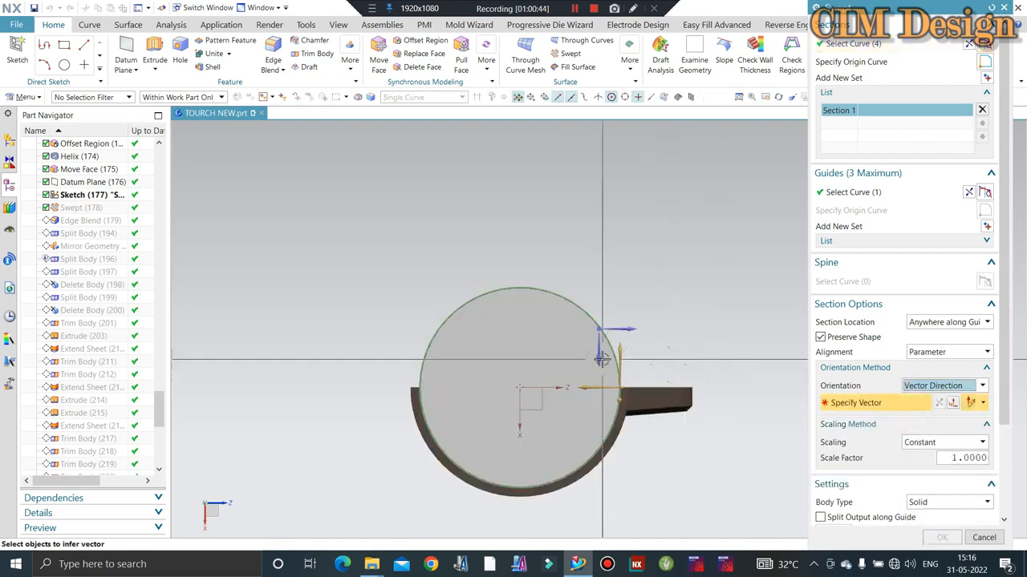
{"action": "left_click", "coordinate": [602, 357]}
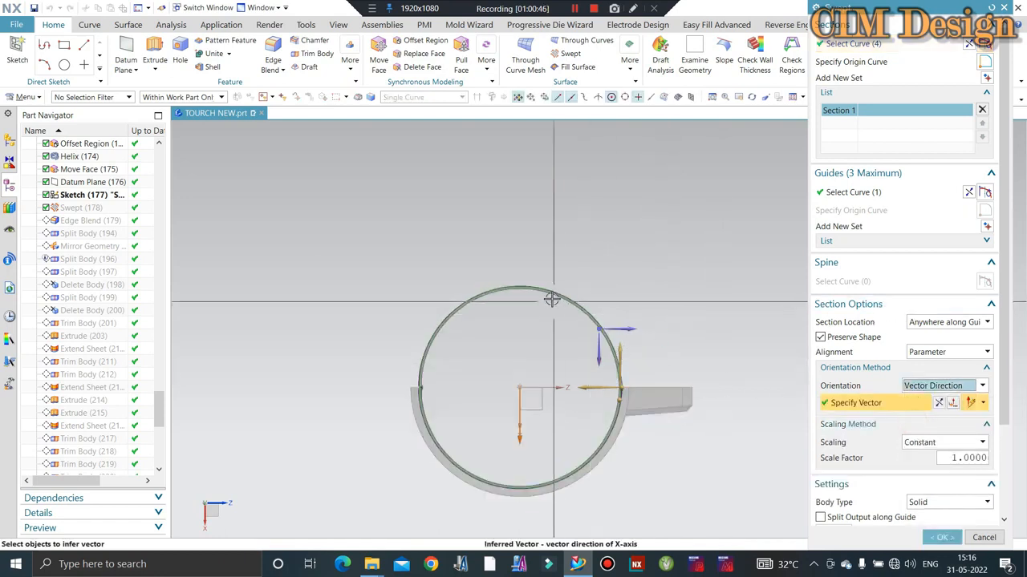
{"action": "middle_click_drag", "start_coordinate": [552, 299], "coordinate": [554, 233]}
{"action": "scroll", "coordinate": [562, 233], "scroll_direction": "up", "scroll_amount": 5}
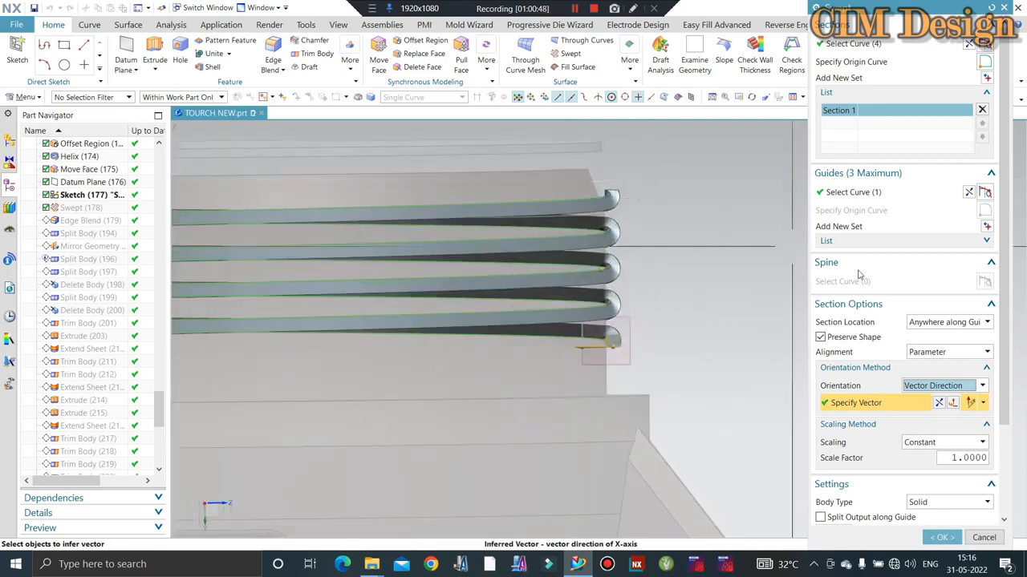
{"action": "middle_click_drag", "start_coordinate": [637, 273], "coordinate": [662, 314]}
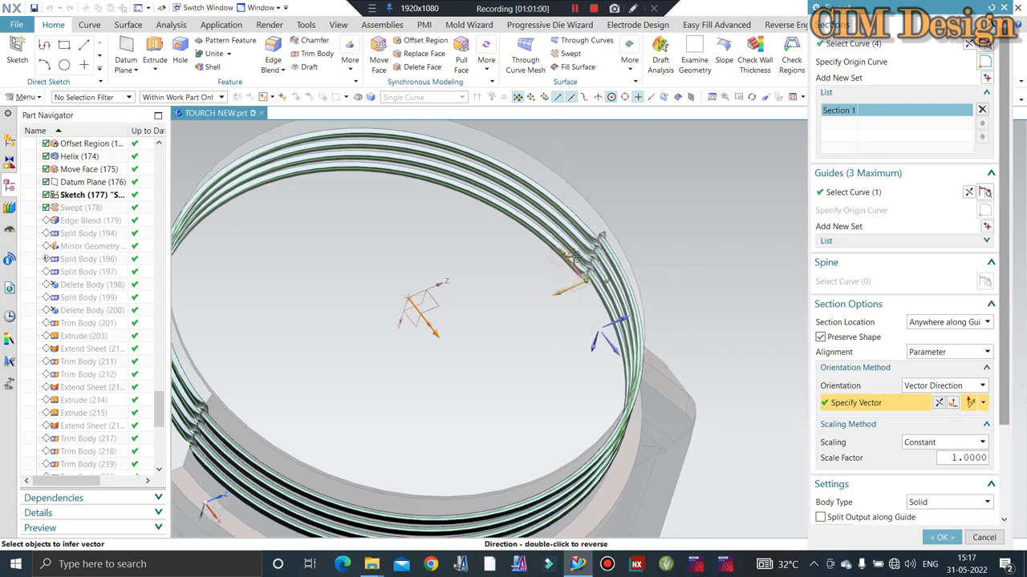
{"action": "left_click", "coordinate": [987, 533]}
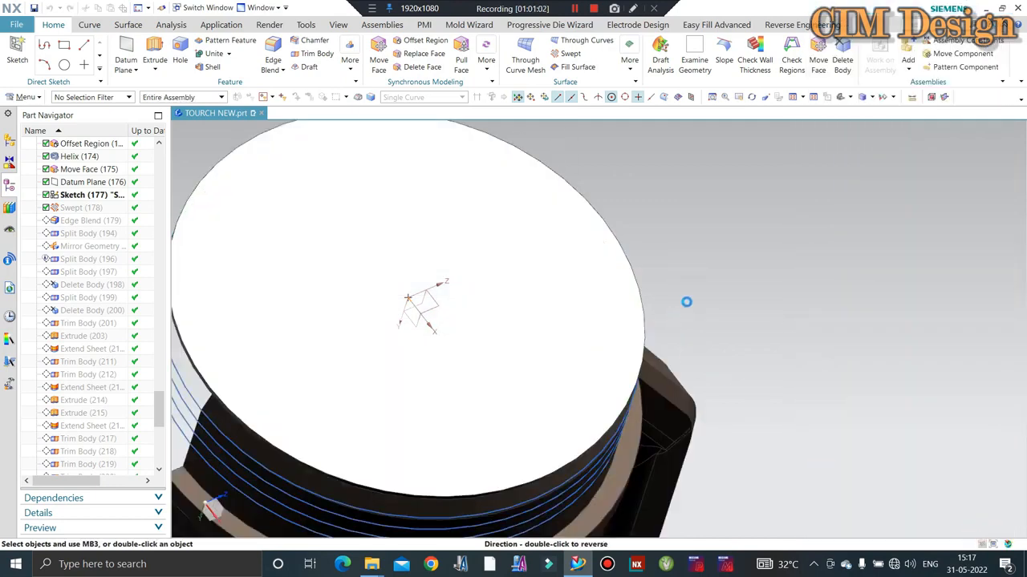
Step: Examine the shape and ends of the thread ribs around the torch head in close-up and in square side views
{"action": "middle_click_drag", "start_coordinate": [686, 301], "coordinate": [713, 206]}
{"action": "scroll", "coordinate": [662, 211], "scroll_direction": "up", "scroll_amount": 5}
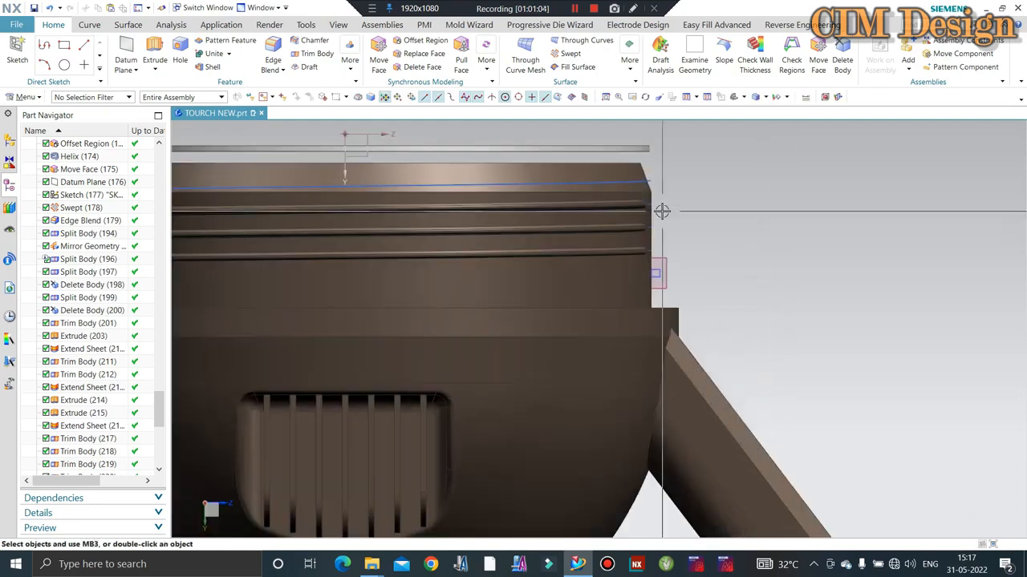
{"action": "scroll", "coordinate": [661, 211], "scroll_direction": "up", "scroll_amount": 3}
{"action": "scroll", "coordinate": [555, 177], "scroll_direction": "up", "scroll_amount": 3}
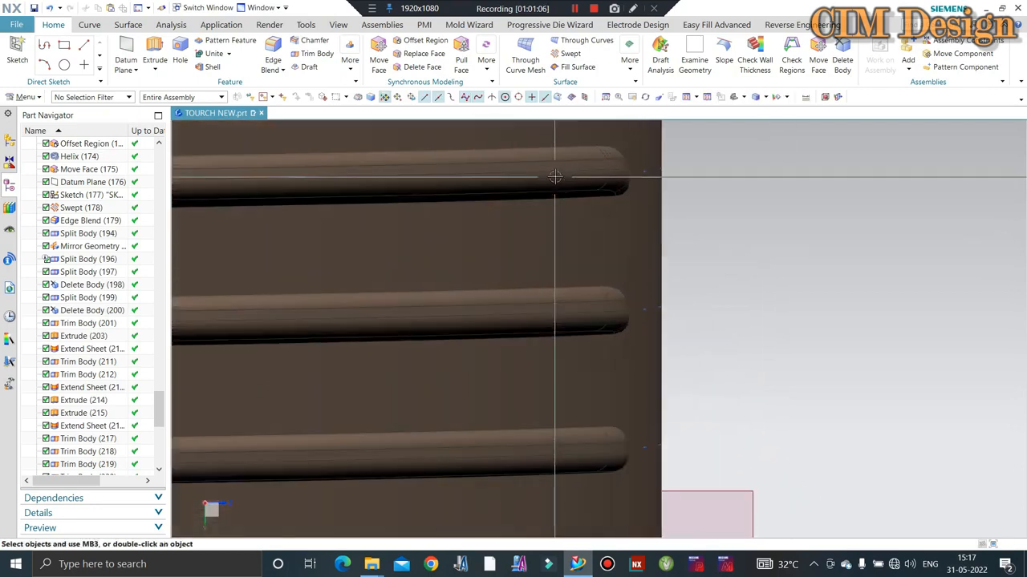
{"action": "scroll", "coordinate": [680, 208], "scroll_direction": "down", "scroll_amount": 7}
{"action": "middle_click_drag", "start_coordinate": [601, 204], "coordinate": [827, 228]}
{"action": "scroll", "coordinate": [682, 217], "scroll_direction": "up", "scroll_amount": 3}
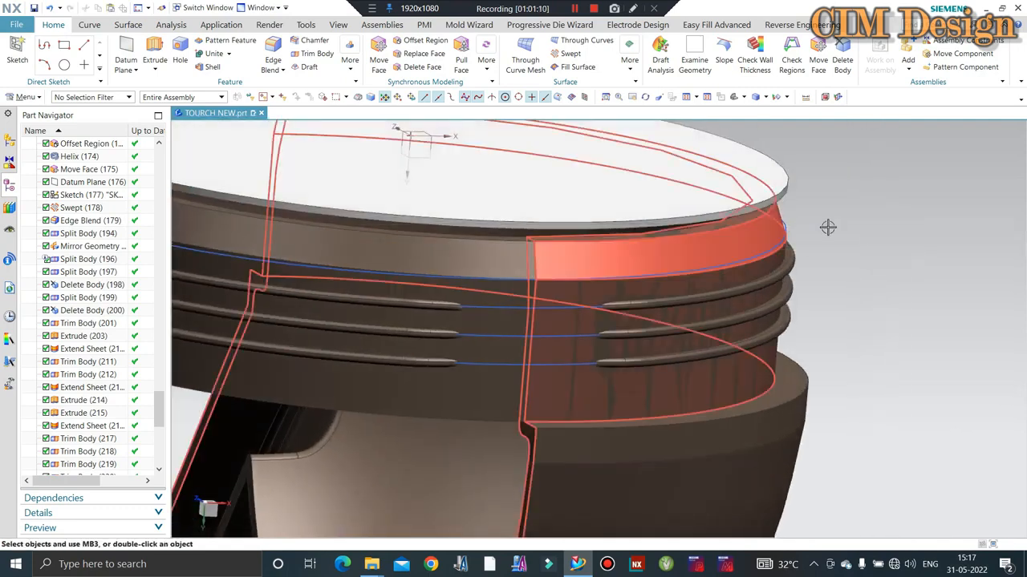
{"action": "key", "text": "F8"}
{"action": "scroll", "coordinate": [731, 198], "scroll_direction": "up", "scroll_amount": 9}
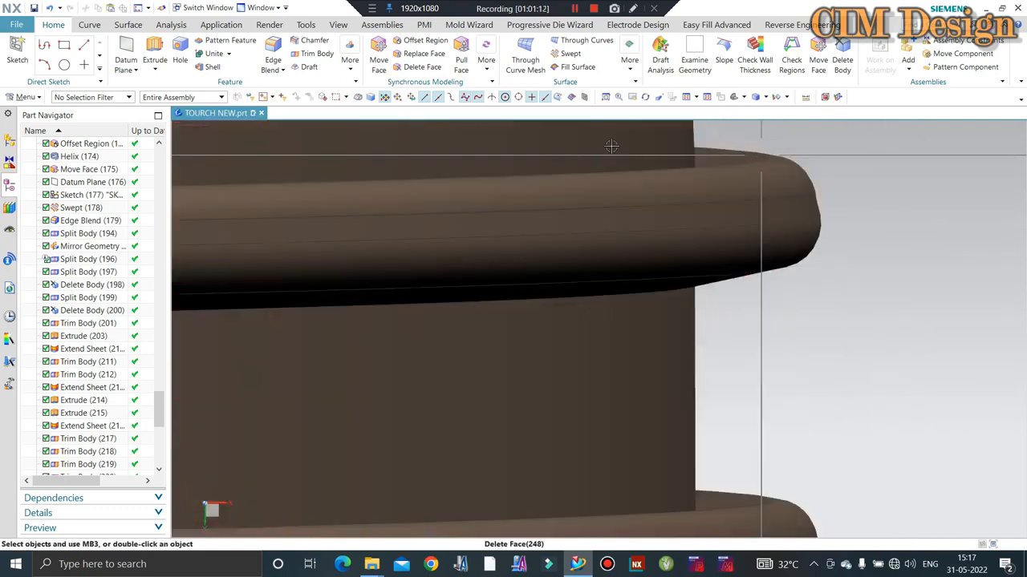
{"action": "scroll", "coordinate": [611, 146], "scroll_direction": "down", "scroll_amount": 4}
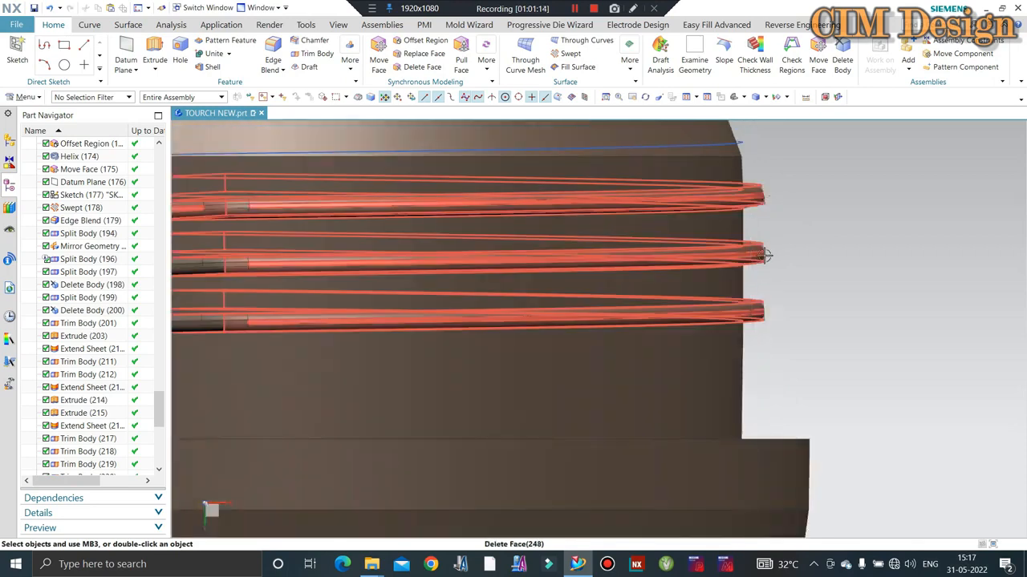
{"action": "scroll", "coordinate": [764, 255], "scroll_direction": "up", "scroll_amount": 4}
{"action": "scroll", "coordinate": [758, 251], "scroll_direction": "down", "scroll_amount": 6}
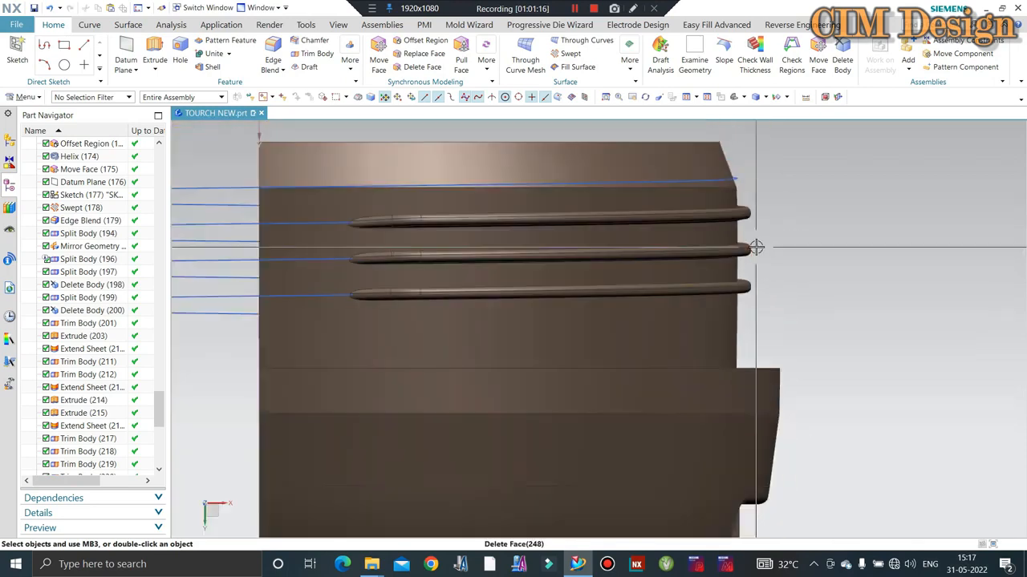
{"action": "scroll", "coordinate": [756, 248], "scroll_direction": "down", "scroll_amount": 3}
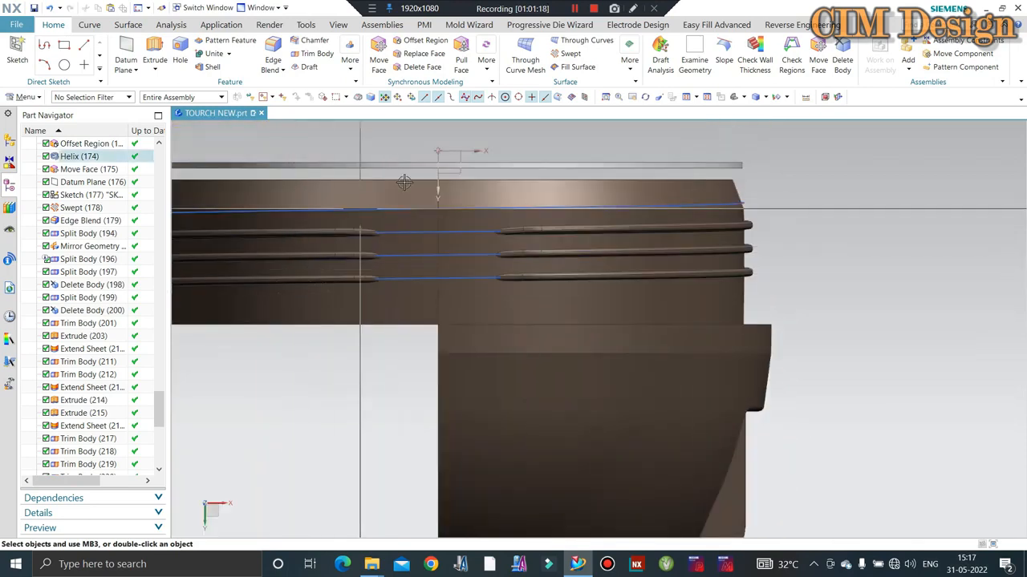
{"action": "scroll", "coordinate": [556, 153], "scroll_direction": "down", "scroll_amount": 4}
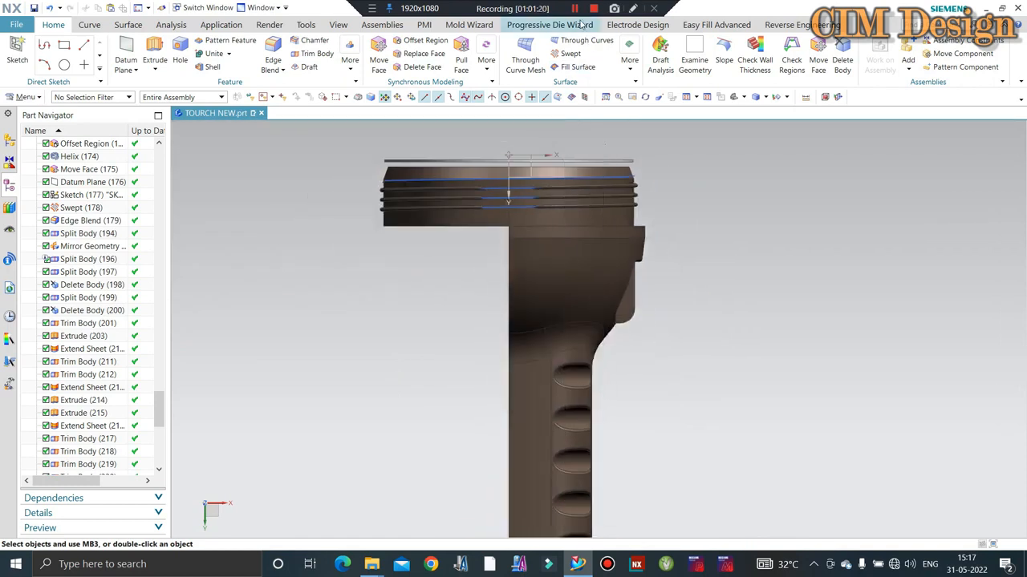
{"action": "scroll", "coordinate": [703, 245], "scroll_direction": "up", "scroll_amount": 5}
{"action": "scroll", "coordinate": [703, 237], "scroll_direction": "down", "scroll_amount": 3}
{"action": "scroll", "coordinate": [623, 212], "scroll_direction": "up", "scroll_amount": 2}
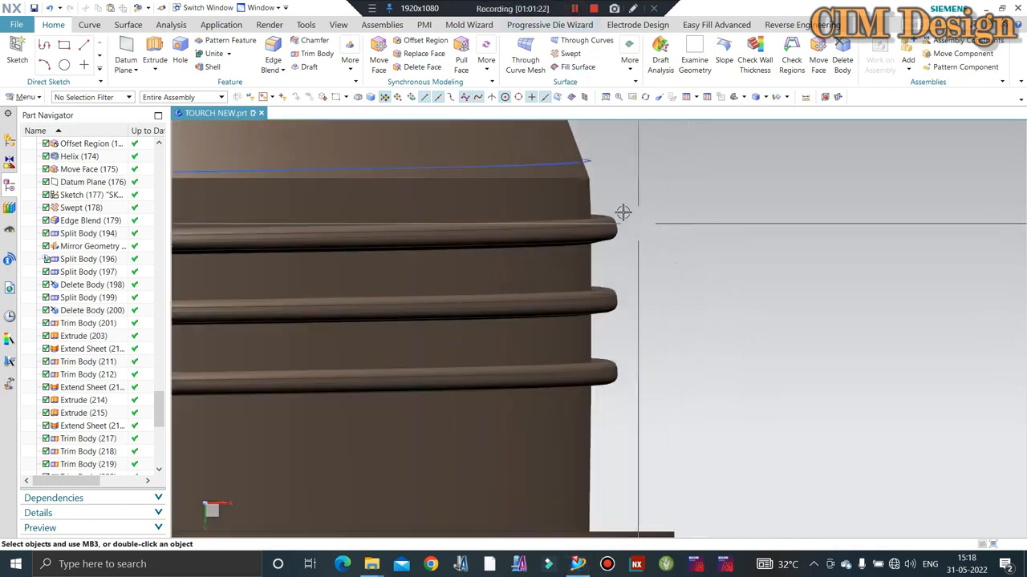
Step: Set the thread rib sweep's orientation method to Vector Direction along the Y-axis
{"action": "double_click", "coordinate": [78, 208]}
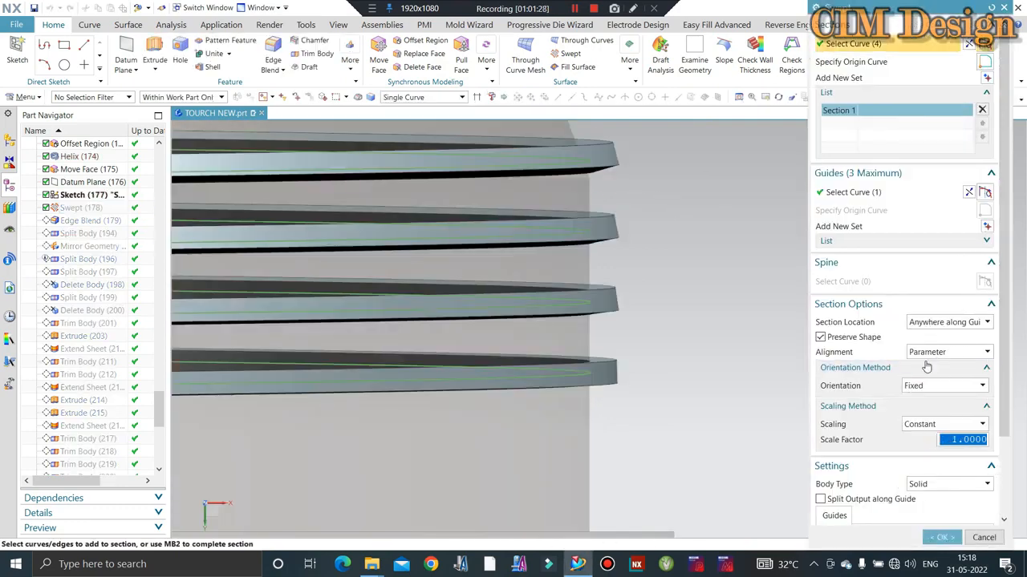
{"action": "left_click", "coordinate": [927, 353]}
{"action": "left_click", "coordinate": [927, 353]}
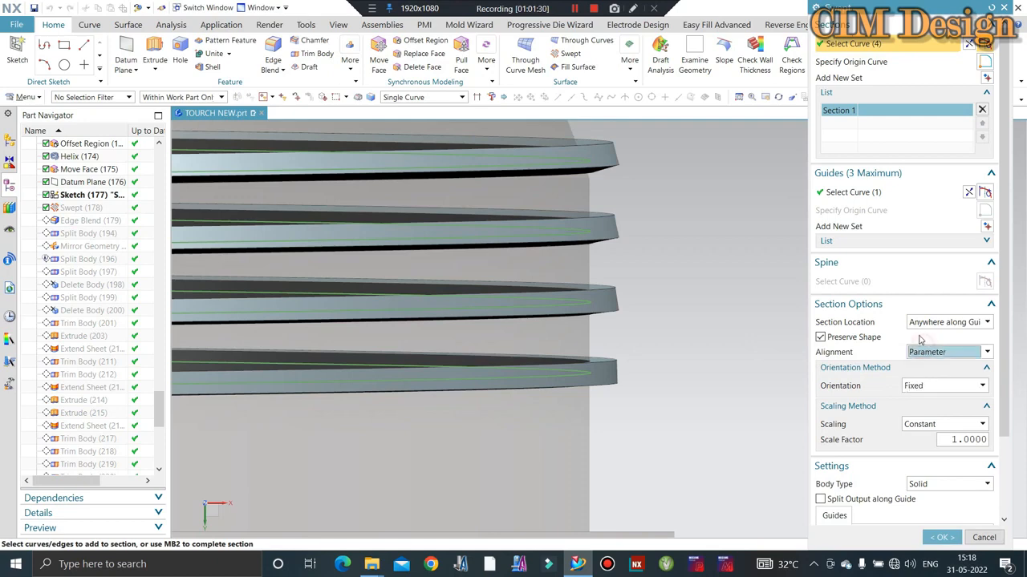
{"action": "left_click", "coordinate": [936, 385]}
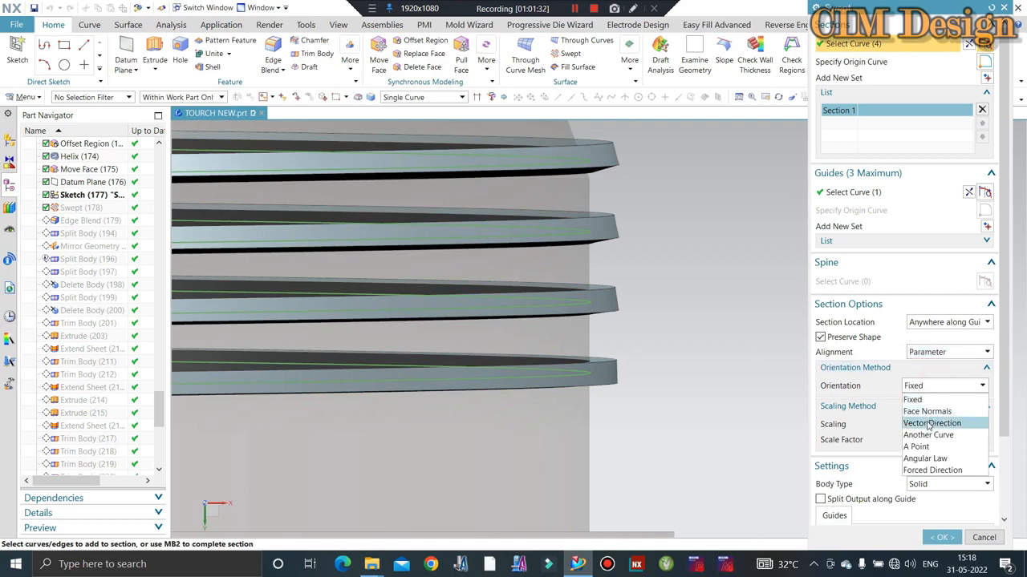
{"action": "left_click", "coordinate": [932, 422]}
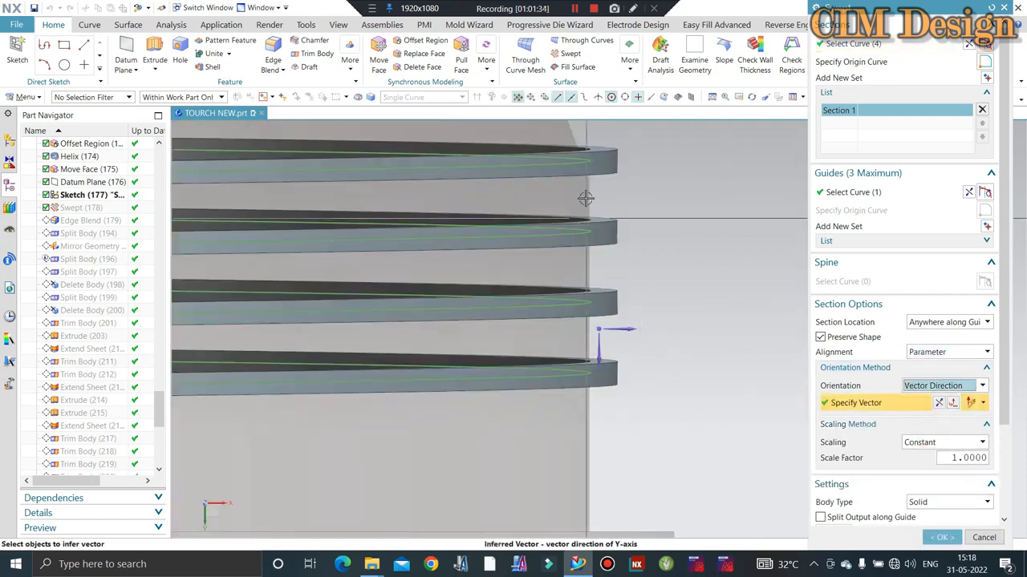
{"action": "middle_click", "coordinate": [701, 273]}
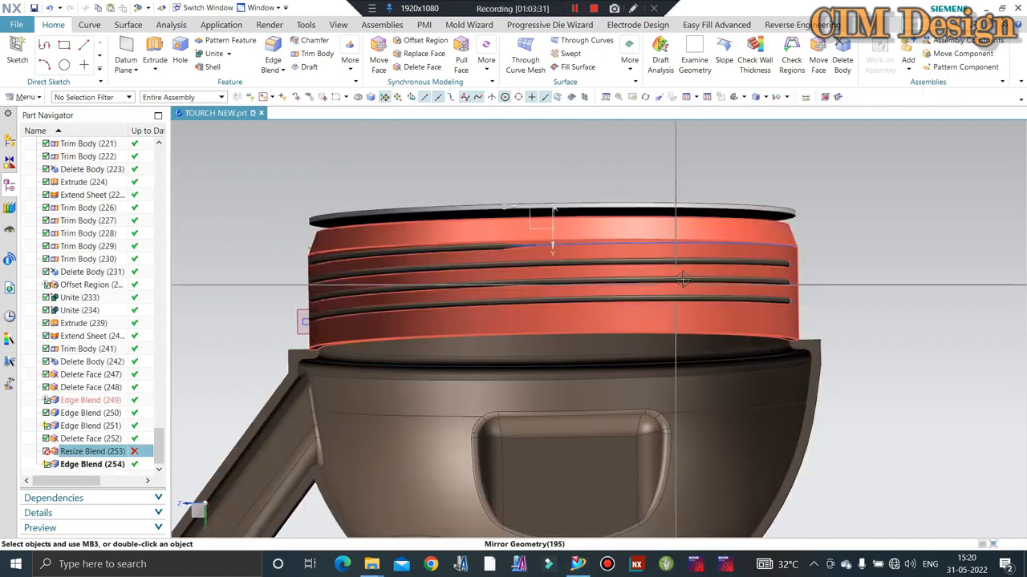
Step: Inspect the failed Resize Blend (253) feature and delete it from the model history
{"action": "middle_click_drag", "start_coordinate": [683, 279], "coordinate": [596, 277]}
{"action": "scroll", "coordinate": [596, 277], "scroll_direction": "up", "scroll_amount": 2}
{"action": "scroll", "coordinate": [634, 263], "scroll_direction": "down", "scroll_amount": 2}
{"action": "double_click", "coordinate": [102, 458]}
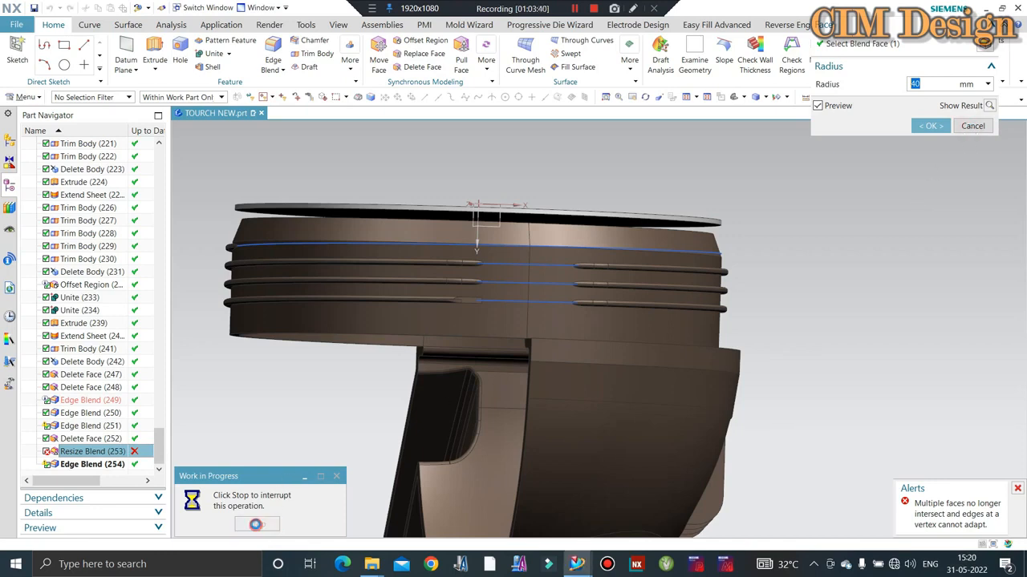
{"action": "left_click", "coordinate": [256, 525]}
{"action": "left_click", "coordinate": [973, 126]}
{"action": "right_click", "coordinate": [84, 453]}
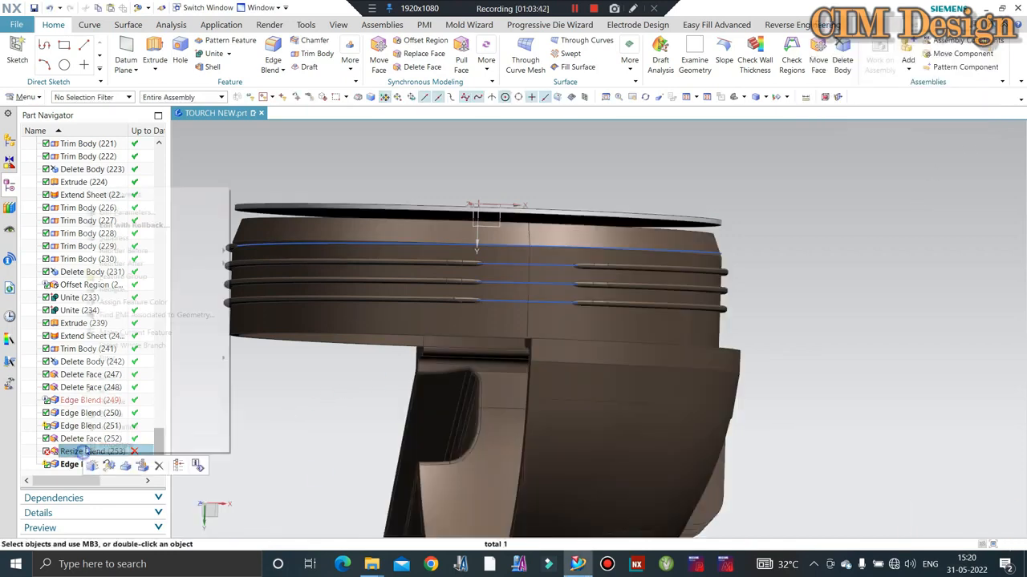
{"action": "left_click", "coordinate": [112, 389]}
{"action": "middle_click_drag", "start_coordinate": [475, 291], "coordinate": [555, 288]}
{"action": "scroll", "coordinate": [745, 245], "scroll_direction": "up", "scroll_amount": 3}
{"action": "key", "text": "ctrl+j"}
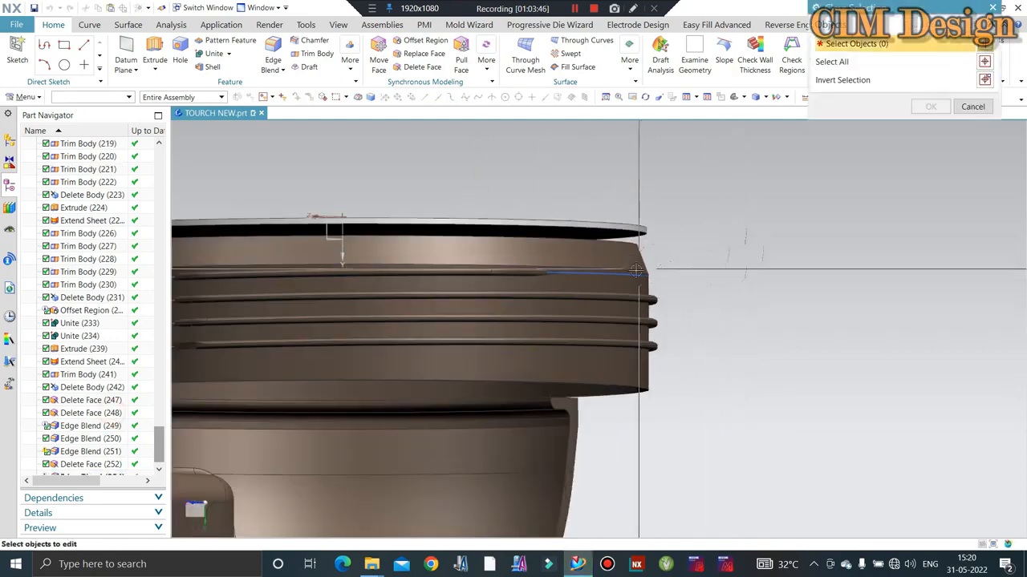
{"action": "left_click", "coordinate": [629, 279]}
{"action": "key", "text": "Escape"}
{"action": "scroll", "coordinate": [780, 291], "scroll_direction": "down", "scroll_amount": 3}
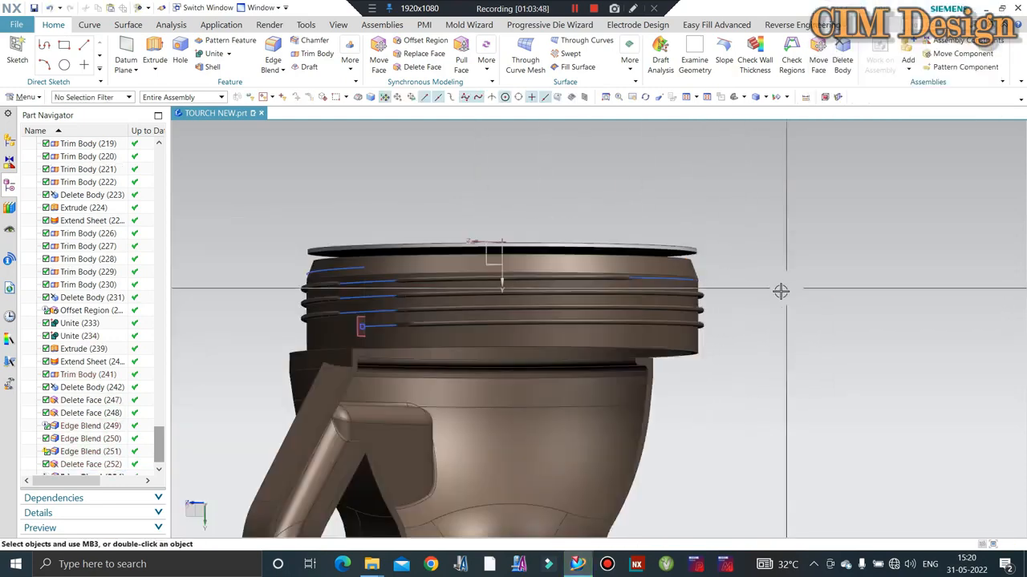
Step: Hide the helix curve around the torch head and check the thread ribs in a view square to the head
{"action": "key", "text": "ctrl+j"}
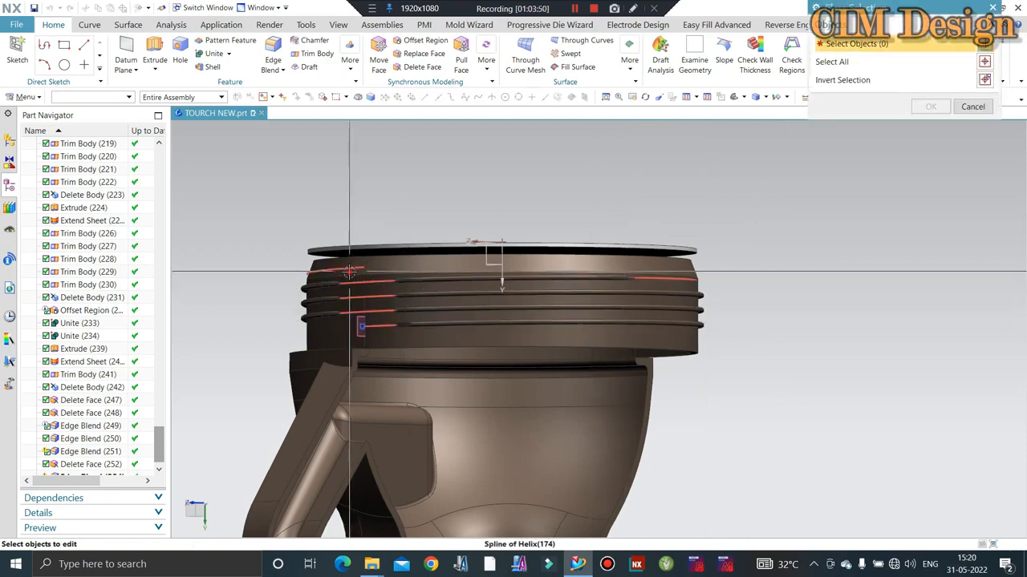
{"action": "left_click", "coordinate": [351, 270]}
{"action": "middle_click", "coordinate": [501, 286]}
{"action": "middle_click", "coordinate": [501, 284]}
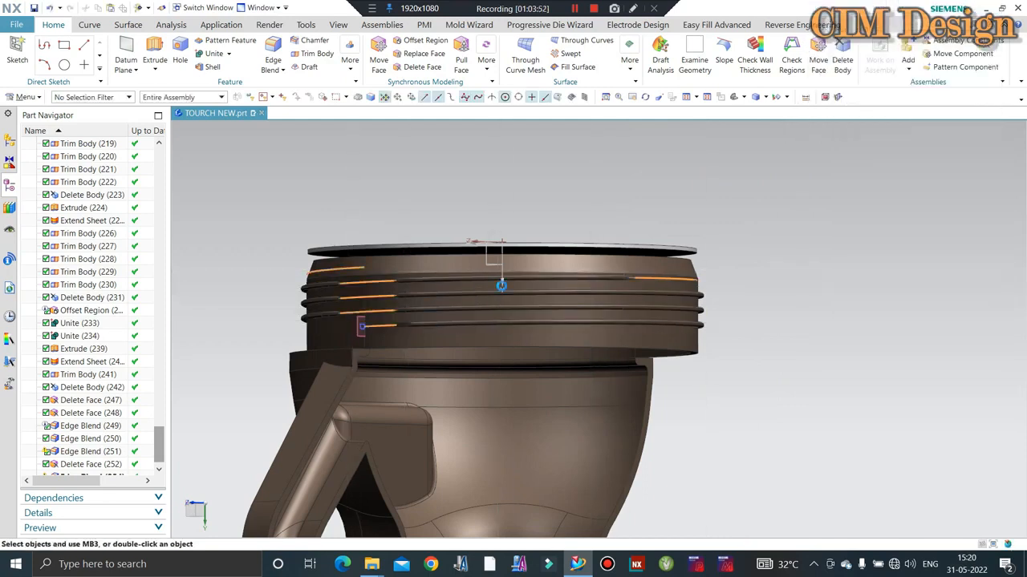
{"action": "middle_click_drag", "start_coordinate": [576, 276], "coordinate": [795, 247]}
{"action": "key", "text": "F8"}
{"action": "scroll", "coordinate": [453, 302], "scroll_direction": "up", "scroll_amount": 5}
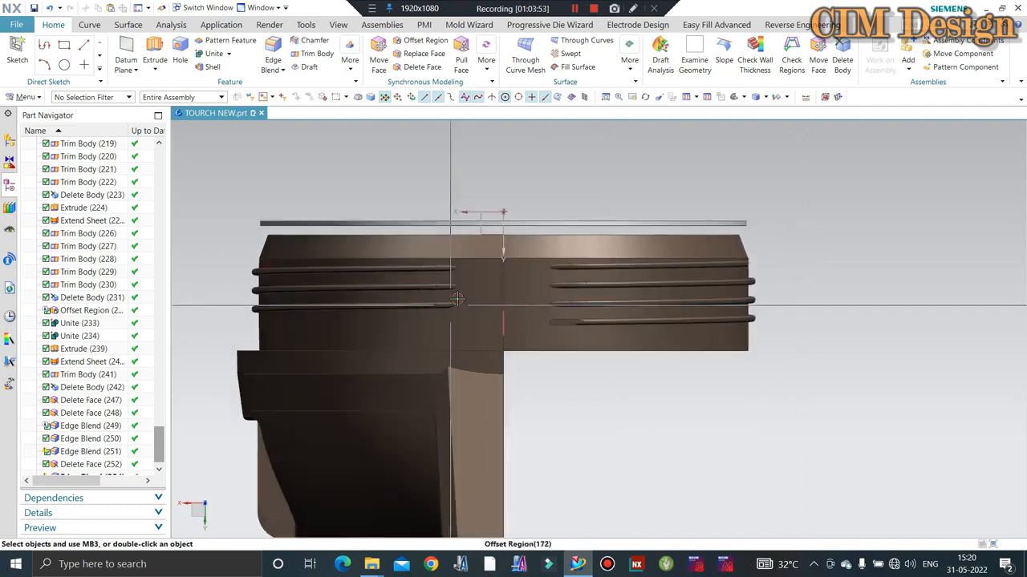
Step: Examine the ends of the thread ribs around the torch head in close-up, leaving Edge Blend without making a blend
{"action": "middle_click_drag", "start_coordinate": [452, 301], "coordinate": [446, 292]}
{"action": "scroll", "coordinate": [446, 300], "scroll_direction": "down", "scroll_amount": 2}
{"action": "middle_click_drag", "start_coordinate": [632, 318], "coordinate": [631, 277]}
{"action": "scroll", "coordinate": [576, 228], "scroll_direction": "up", "scroll_amount": 6}
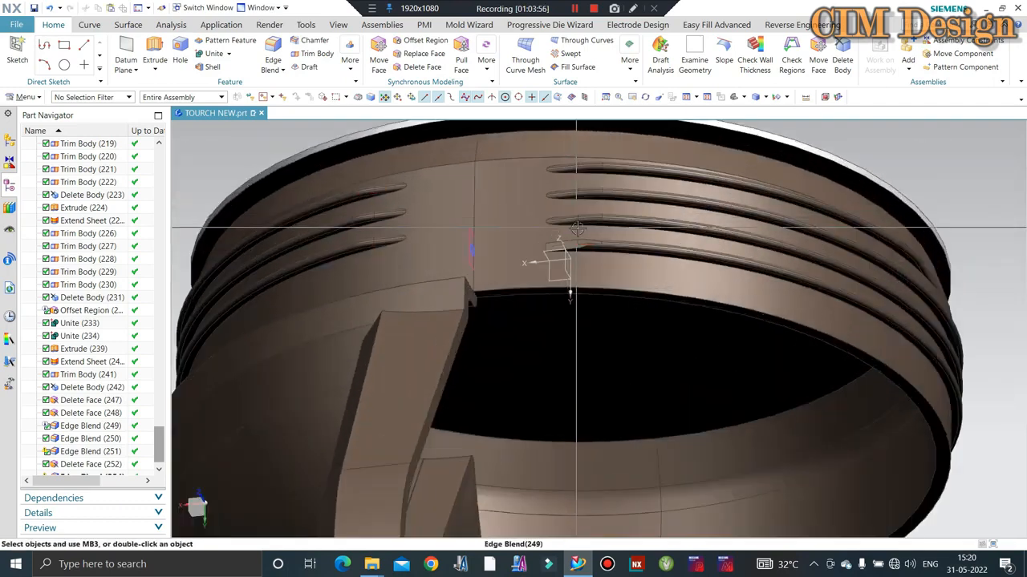
{"action": "scroll", "coordinate": [612, 247], "scroll_direction": "up", "scroll_amount": 4}
{"action": "scroll", "coordinate": [78, 431], "scroll_direction": "down", "scroll_amount": 1}
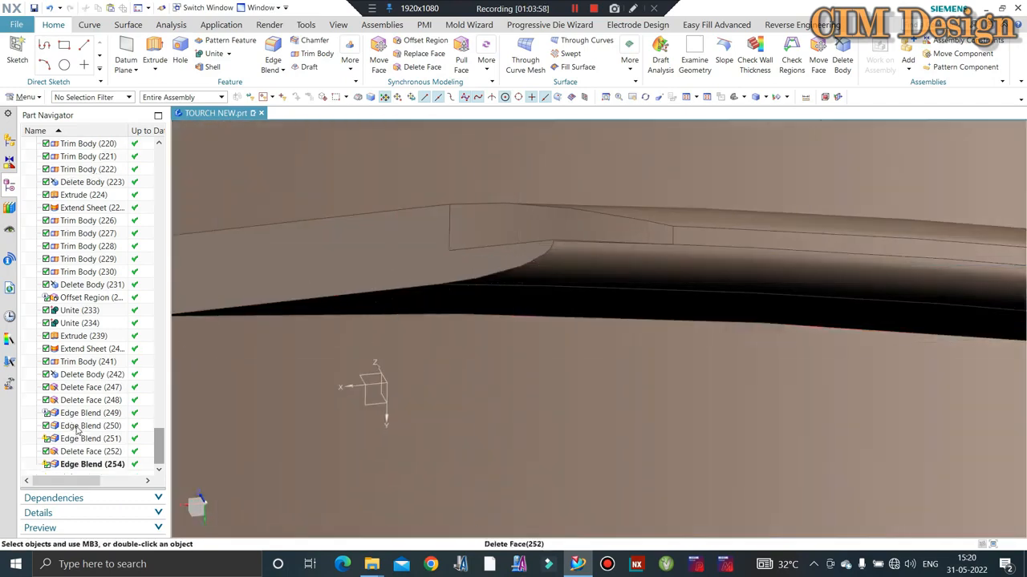
{"action": "middle_click_drag", "start_coordinate": [527, 282], "coordinate": [321, 165]}
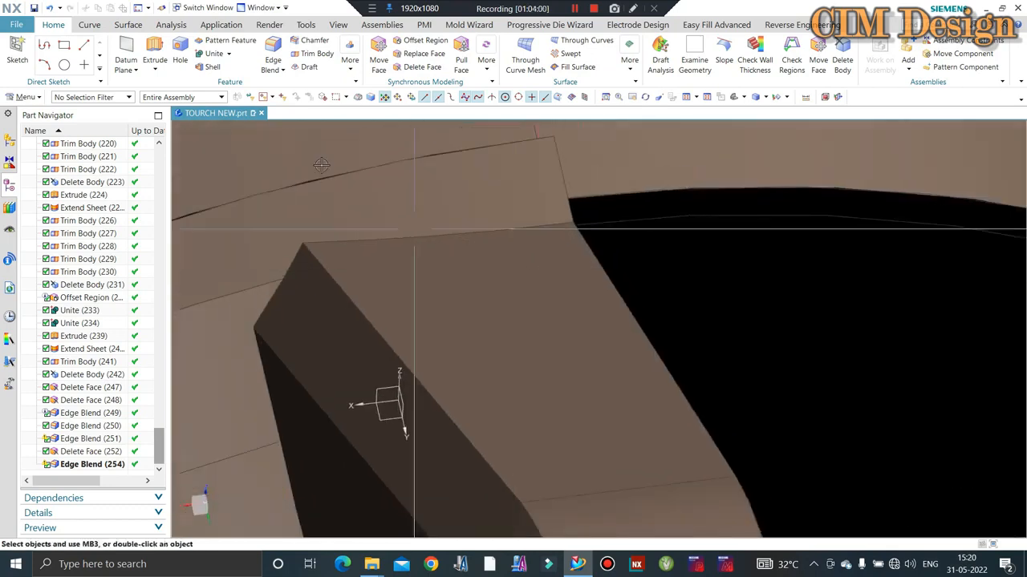
{"action": "scroll", "coordinate": [610, 299], "scroll_direction": "down", "scroll_amount": 7}
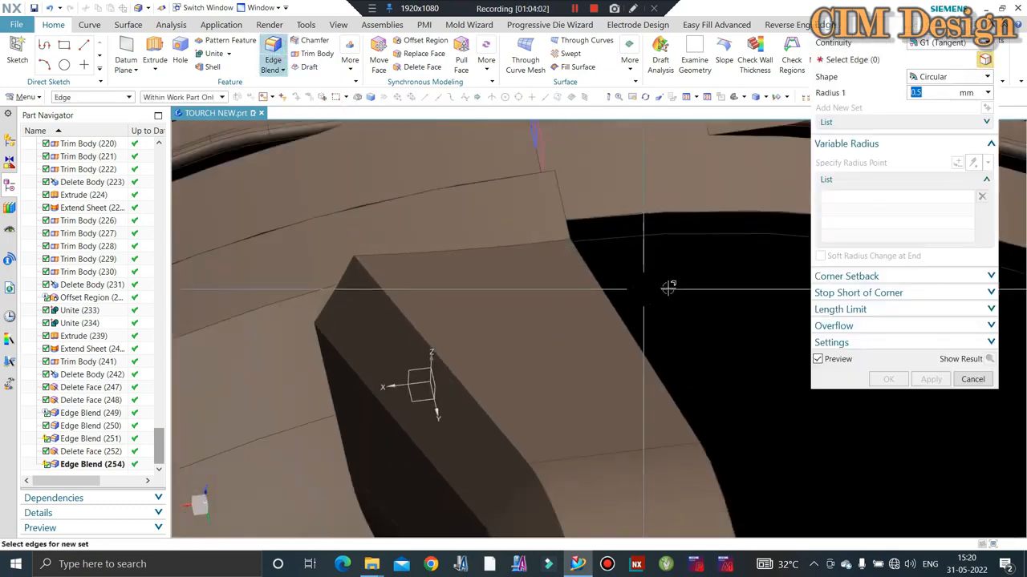
{"action": "scroll", "coordinate": [696, 233], "scroll_direction": "up", "scroll_amount": 4}
{"action": "left_click", "coordinate": [959, 376]}
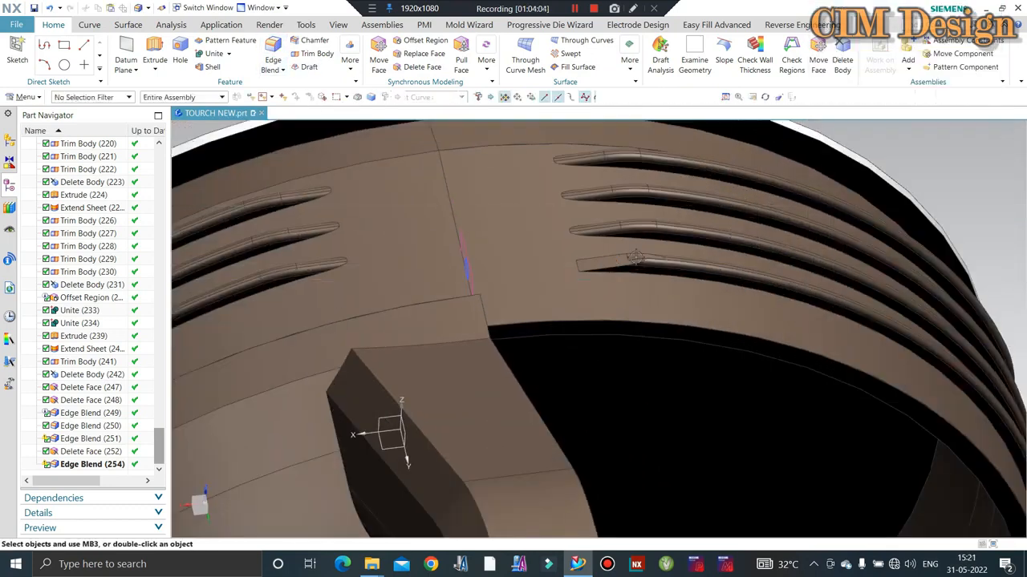
Step: Delete the blend faces along both edges of the lowest thread rib, including the short segments near its far end, with Delete Face
{"action": "scroll", "coordinate": [637, 256], "scroll_direction": "up", "scroll_amount": 4}
{"action": "left_click", "coordinate": [417, 70]}
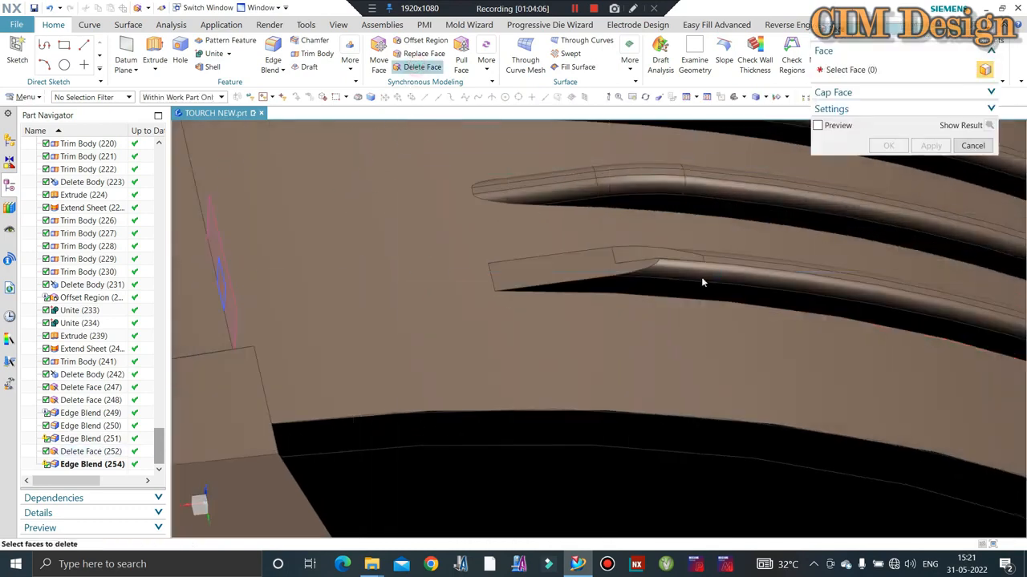
{"action": "left_click", "coordinate": [754, 249]}
{"action": "scroll", "coordinate": [727, 259], "scroll_direction": "up", "scroll_amount": 3}
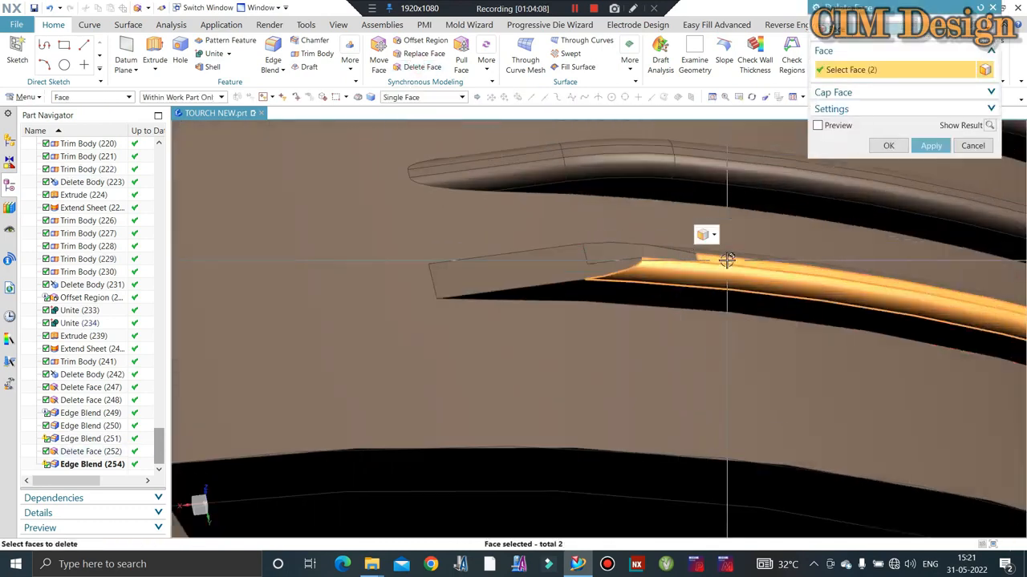
{"action": "left_click", "coordinate": [726, 259], "text": "shift"}
{"action": "left_click", "coordinate": [711, 248]}
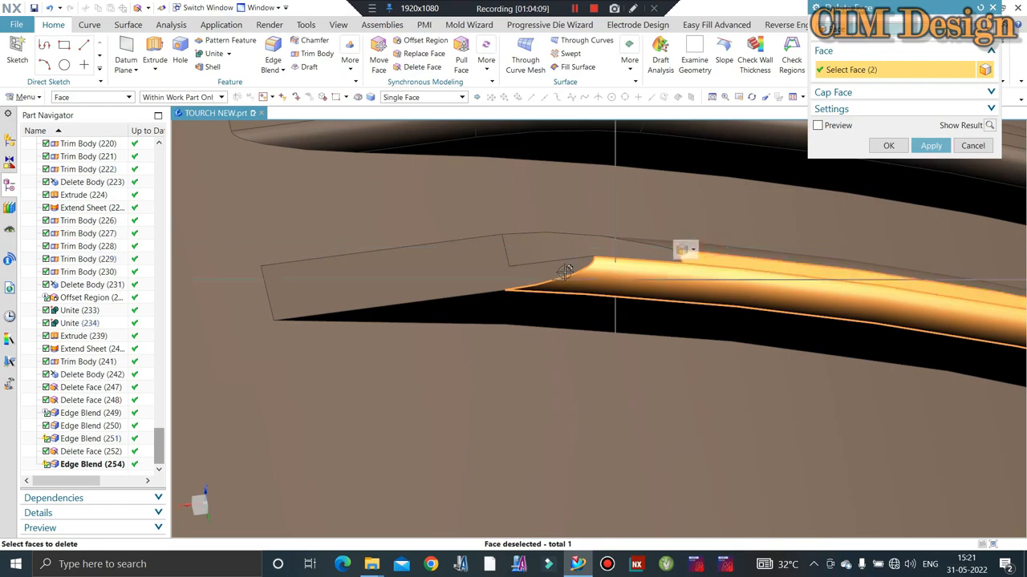
{"action": "left_click", "coordinate": [710, 242]}
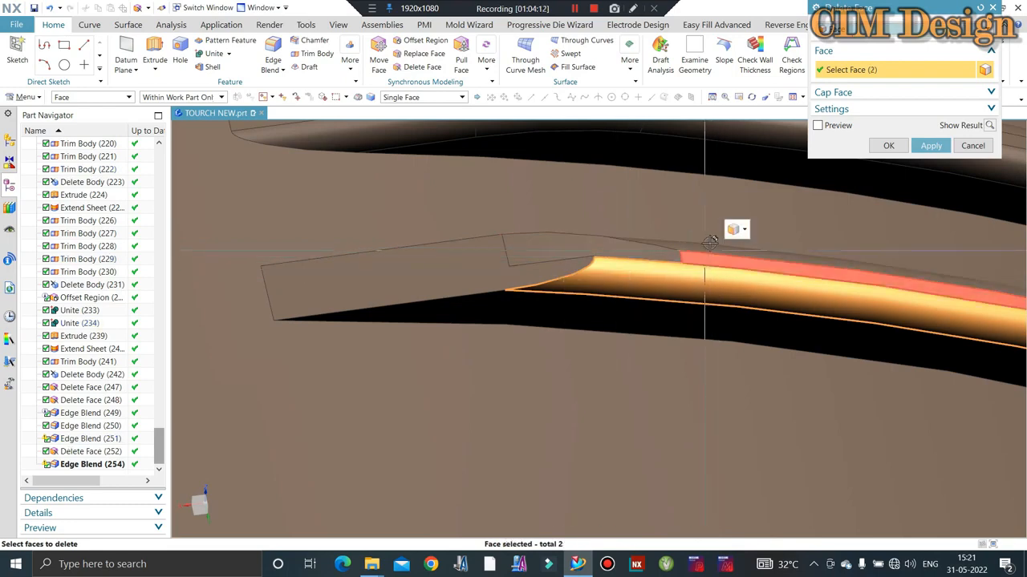
{"action": "scroll", "coordinate": [606, 232], "scroll_direction": "down", "scroll_amount": 5}
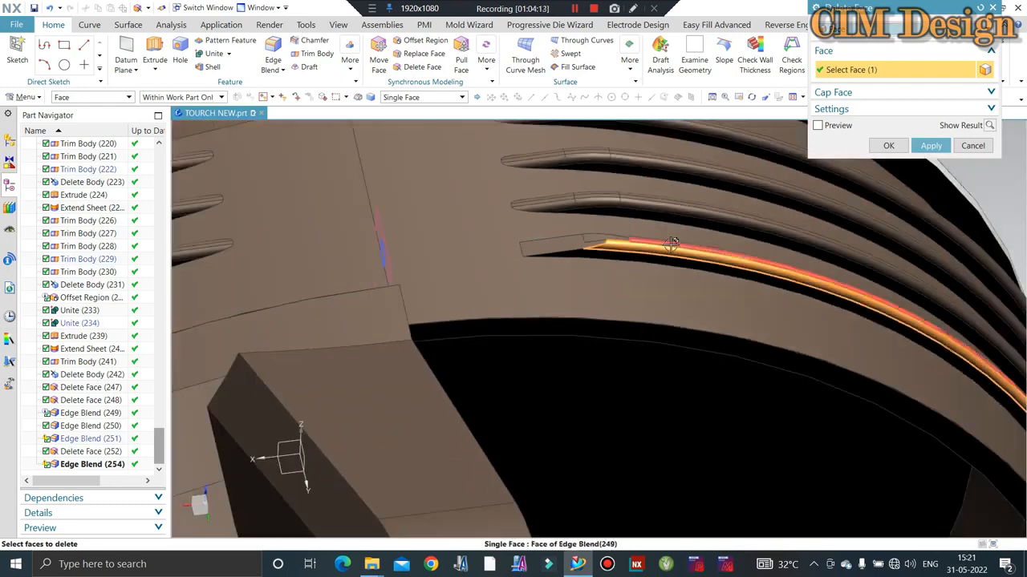
{"action": "middle_click_drag", "start_coordinate": [671, 240], "coordinate": [546, 345]}
{"action": "scroll", "coordinate": [539, 348], "scroll_direction": "down", "scroll_amount": 3}
{"action": "scroll", "coordinate": [786, 433], "scroll_direction": "up", "scroll_amount": 5}
{"action": "scroll", "coordinate": [791, 428], "scroll_direction": "up", "scroll_amount": 2}
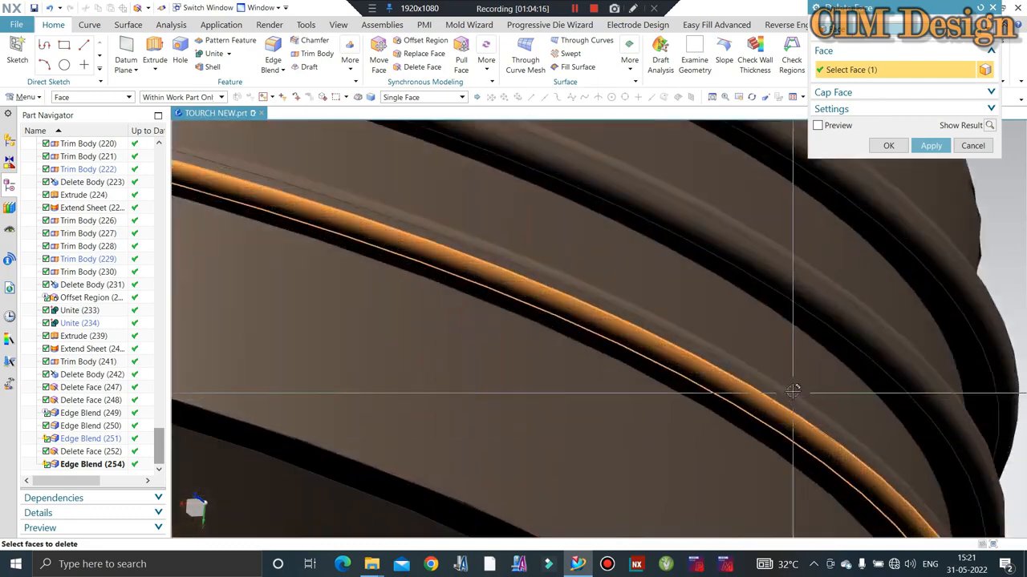
{"action": "left_click", "coordinate": [791, 395]}
{"action": "left_click", "coordinate": [789, 386]}
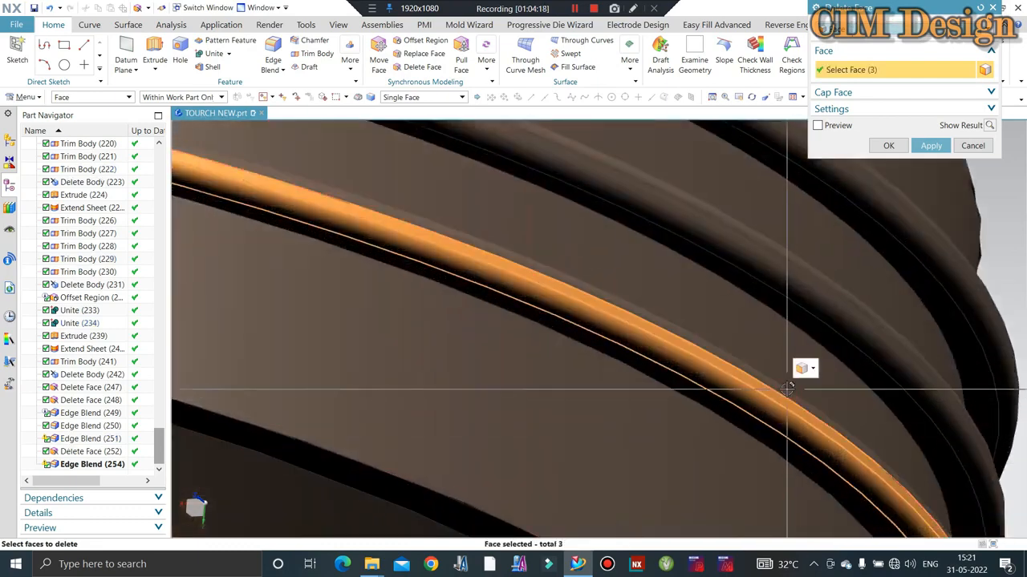
{"action": "left_click", "coordinate": [784, 391]}
{"action": "left_click", "coordinate": [770, 397], "text": "shift"}
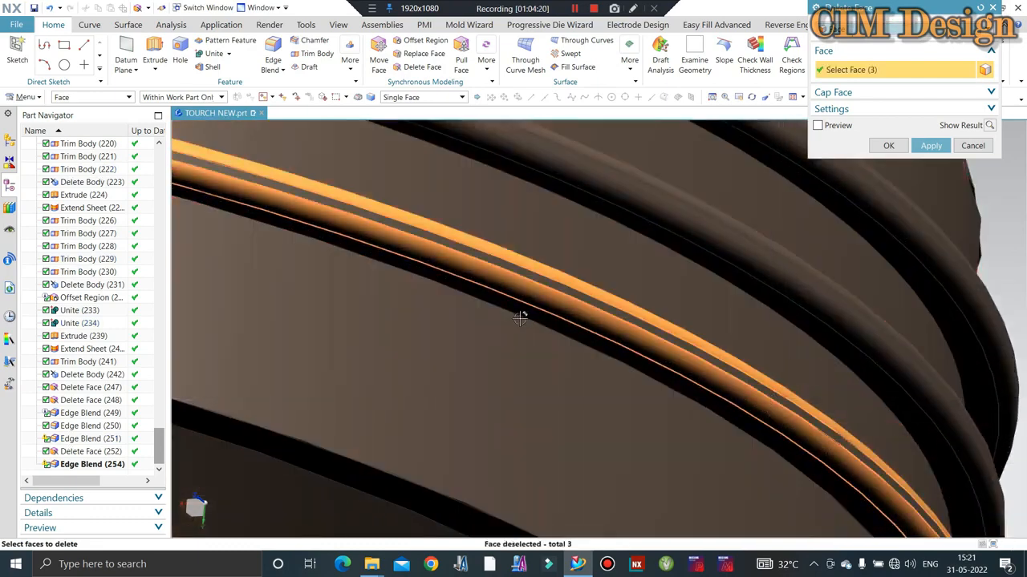
{"action": "scroll", "coordinate": [765, 361], "scroll_direction": "down", "scroll_amount": 6}
{"action": "middle_click_drag", "start_coordinate": [763, 355], "coordinate": [550, 294]}
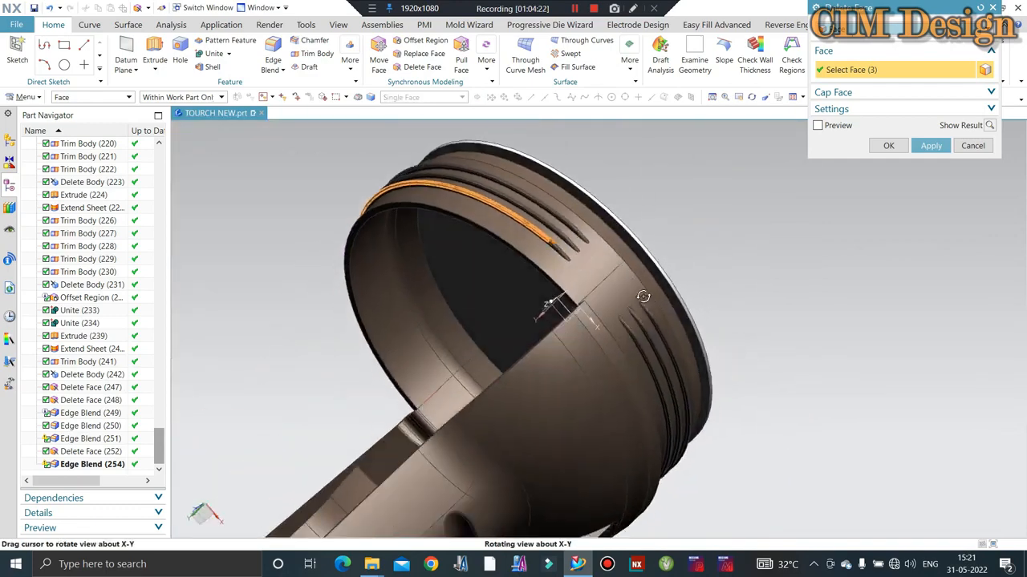
{"action": "scroll", "coordinate": [724, 237], "scroll_direction": "up", "scroll_amount": 8}
{"action": "left_click", "coordinate": [713, 263]}
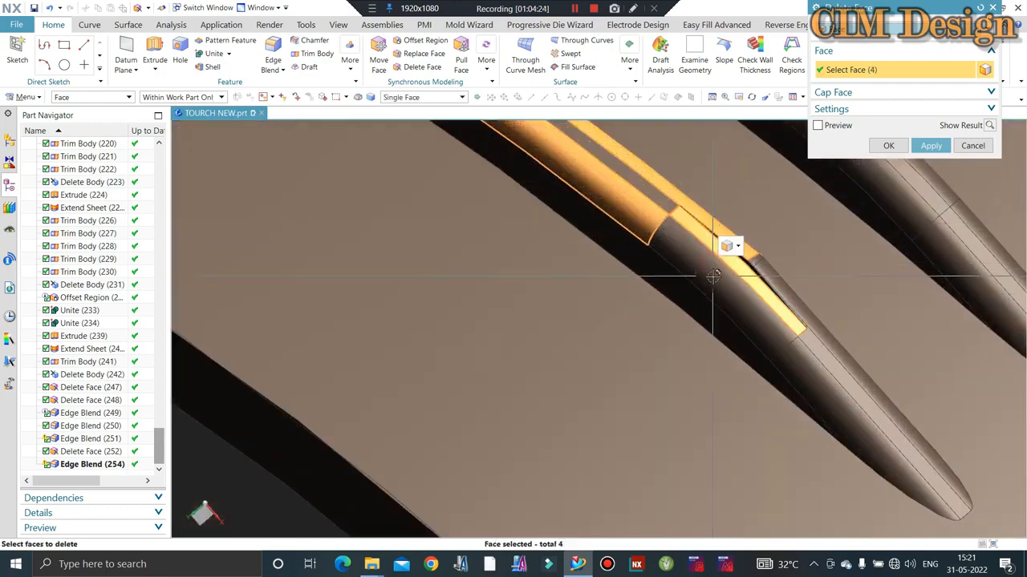
{"action": "left_click", "coordinate": [713, 279]}
{"action": "left_click", "coordinate": [818, 325]}
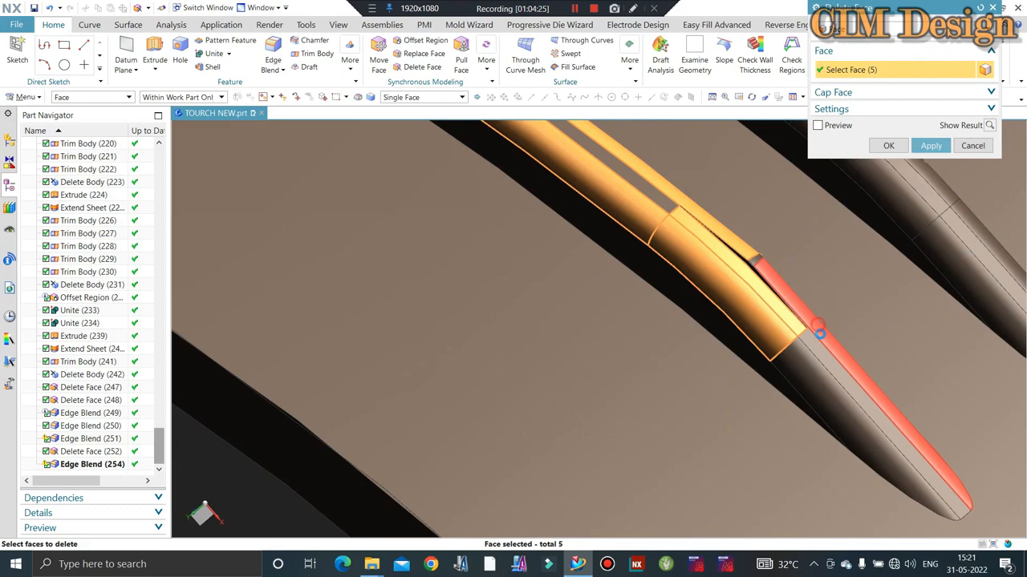
{"action": "left_click", "coordinate": [836, 389]}
{"action": "left_click", "coordinate": [784, 321], "text": "shift"}
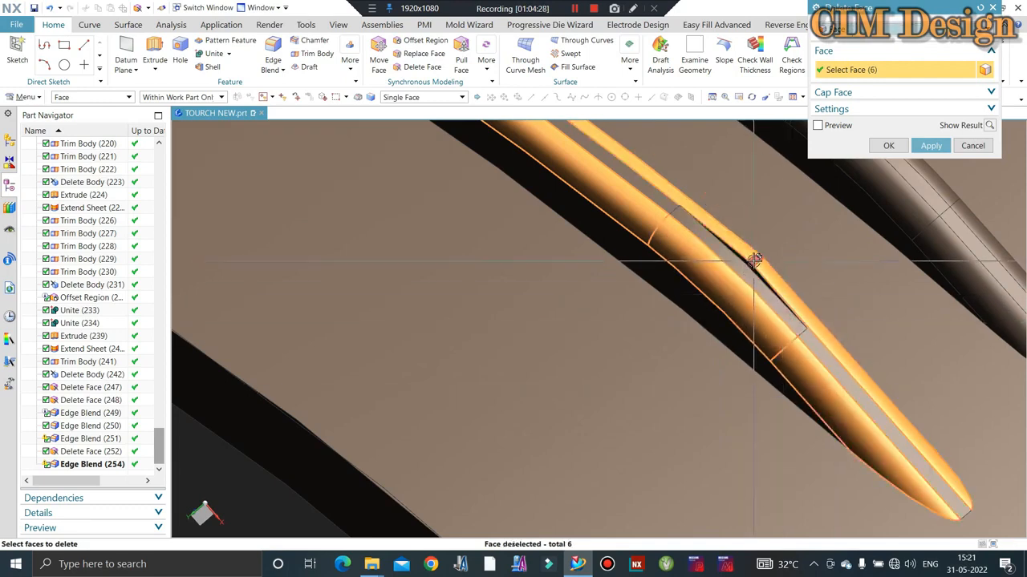
{"action": "middle_click", "coordinate": [736, 315]}
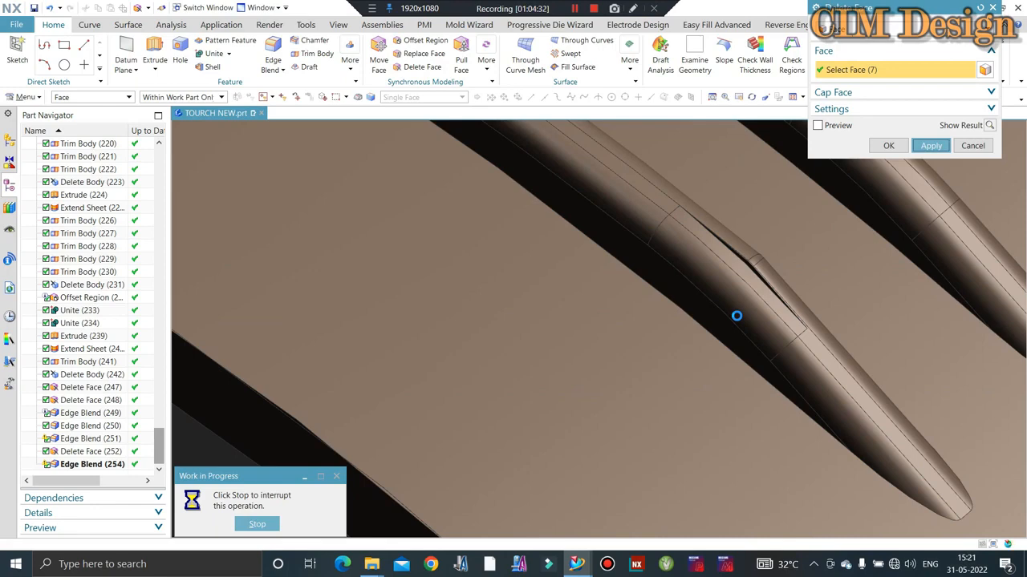
{"action": "left_click", "coordinate": [519, 297]}
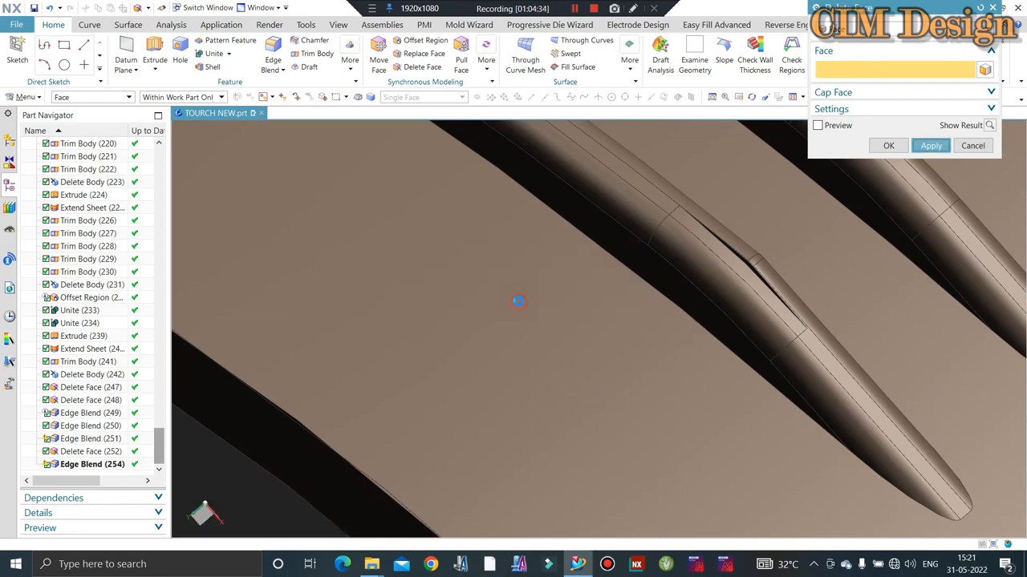
{"action": "key", "text": "Escape"}
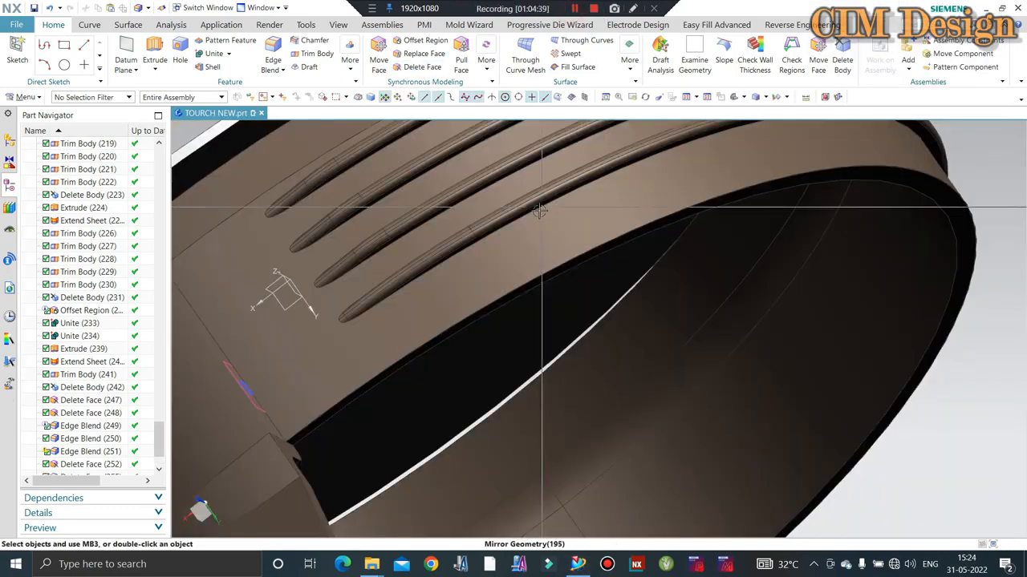
Step: Move Datum Plane (176) and Sketch (177) beside the thread ribs to layer 100
{"action": "middle_click_drag", "start_coordinate": [537, 213], "coordinate": [652, 207]}
{"action": "scroll", "coordinate": [759, 200], "scroll_direction": "up", "scroll_amount": 3}
{"action": "middle_click_drag", "start_coordinate": [748, 200], "coordinate": [788, 194]}
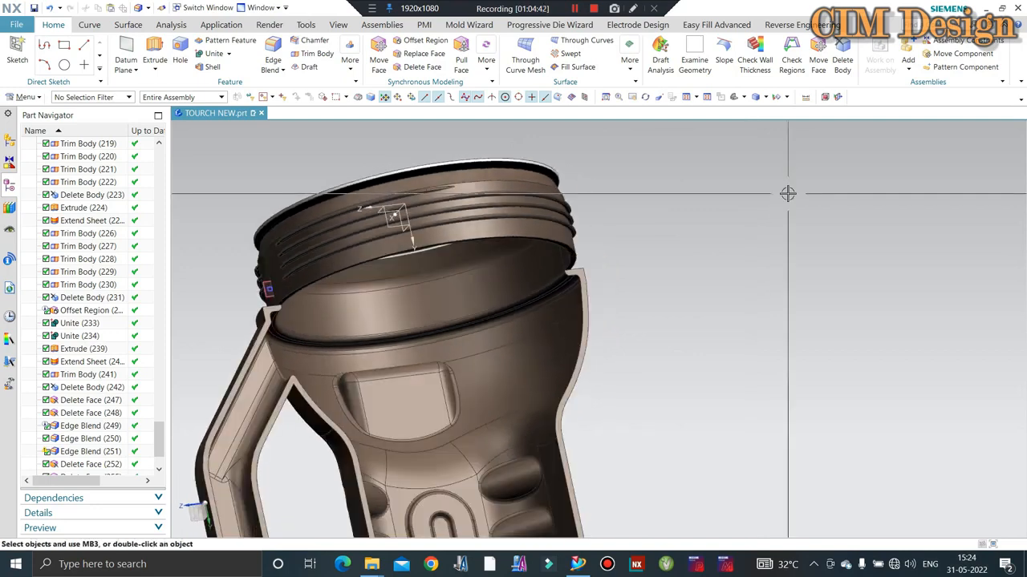
{"action": "scroll", "coordinate": [681, 256], "scroll_direction": "down", "scroll_amount": 3}
{"action": "mouse_move", "coordinate": [680, 256]}
{"action": "middle_mouse_down"}
{"action": "mouse_move", "coordinate": [703, 268]}
{"action": "mouse_move", "coordinate": [690, 241]}
{"action": "middle_mouse_up"}
{"action": "scroll", "coordinate": [560, 247], "scroll_direction": "up", "scroll_amount": 3}
{"action": "scroll", "coordinate": [559, 247], "scroll_direction": "up", "scroll_amount": 5}
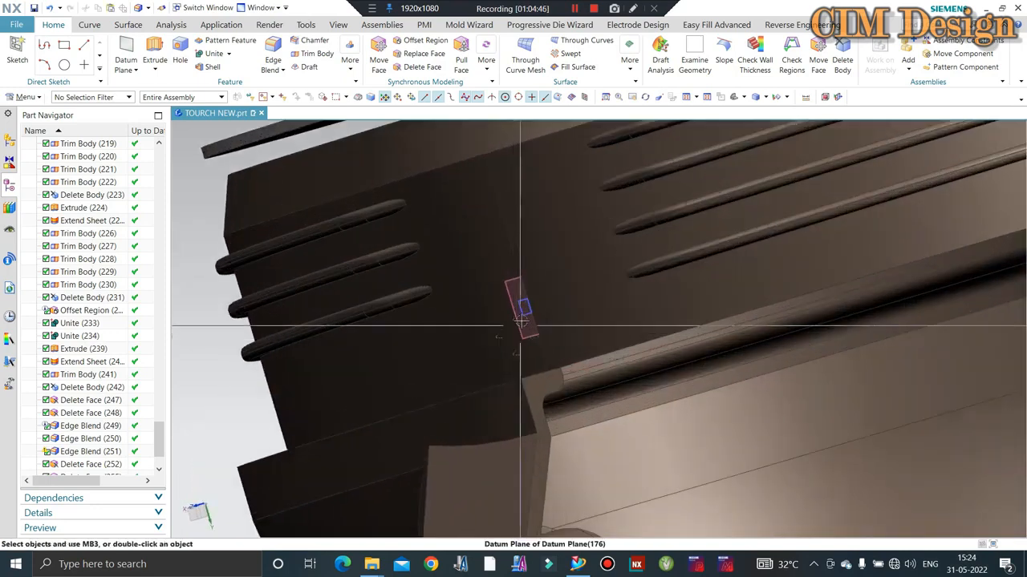
{"action": "left_click", "coordinate": [523, 306]}
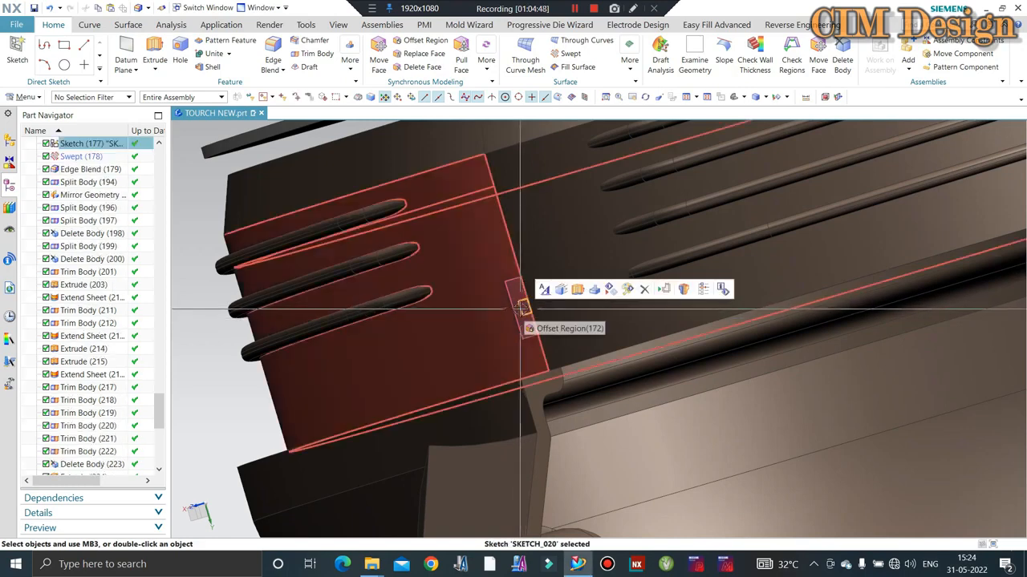
{"action": "scroll", "coordinate": [523, 306], "scroll_direction": "up", "scroll_amount": 4}
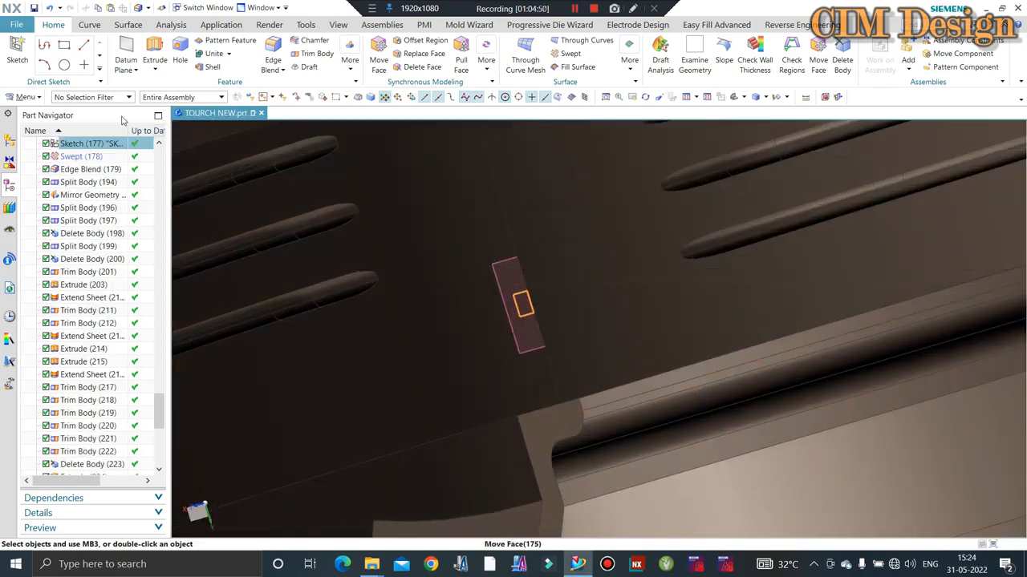
{"action": "left_click", "coordinate": [487, 297]}
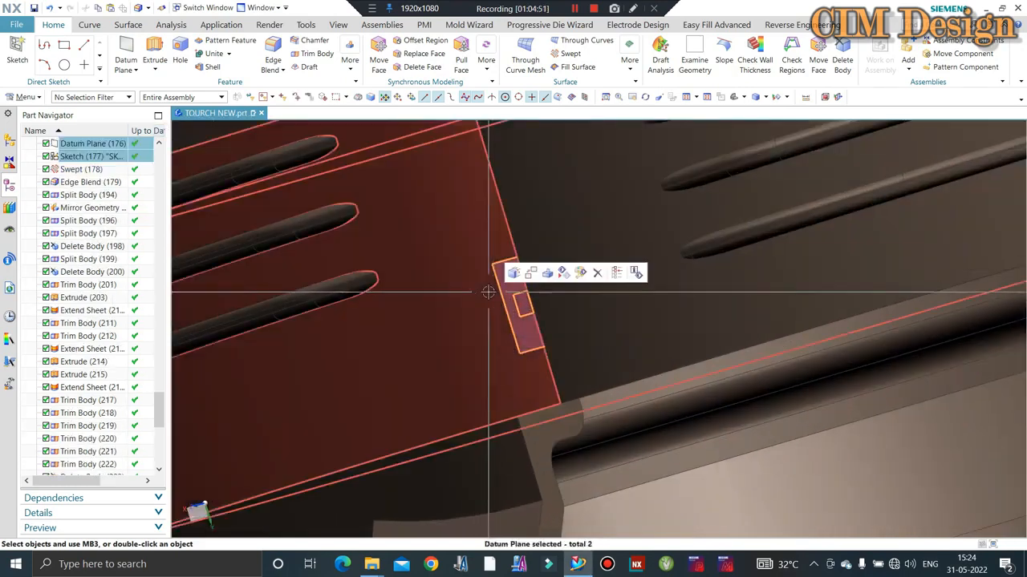
{"action": "key", "text": "ctrl+j"}
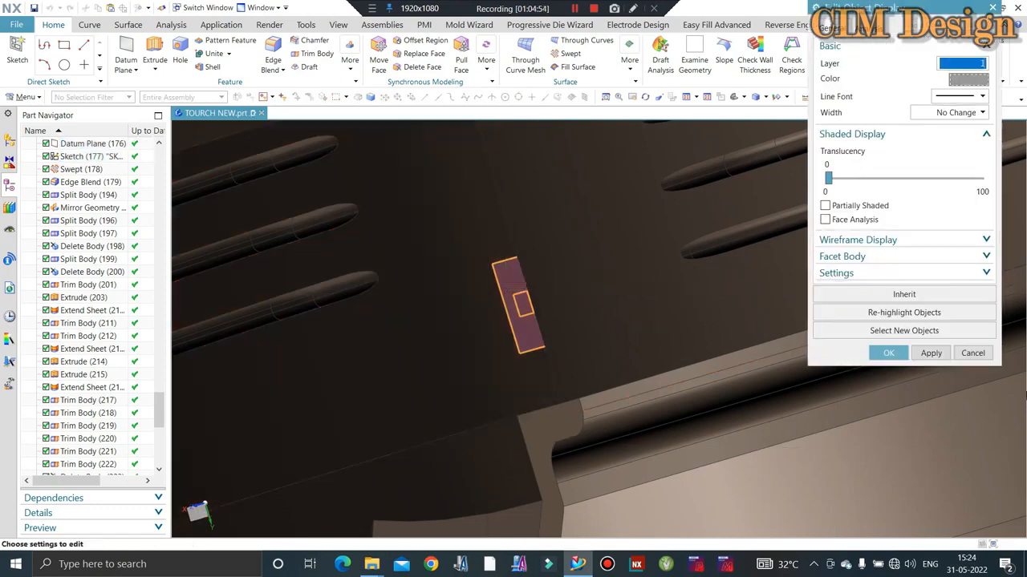
{"action": "type", "text": "100"}
{"action": "key", "text": "Return"}
{"action": "scroll", "coordinate": [408, 189], "scroll_direction": "down", "scroll_amount": 5}
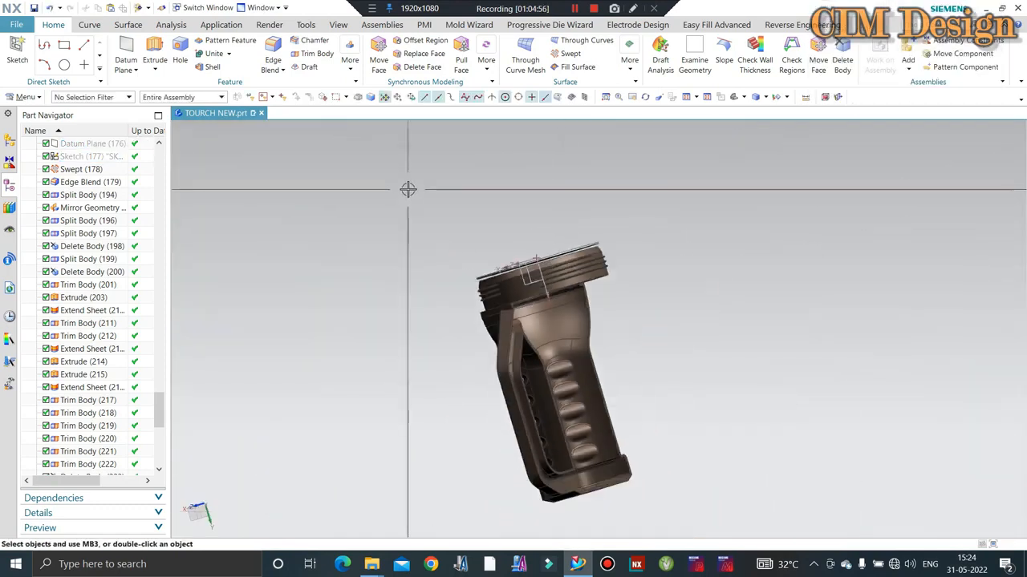
Step: Show the hidden cap body over the threaded torch head
{"action": "key", "text": "ctrl+shift+k"}
{"action": "scroll", "coordinate": [473, 264], "scroll_direction": "up", "scroll_amount": 4}
{"action": "left_click", "coordinate": [474, 305]}
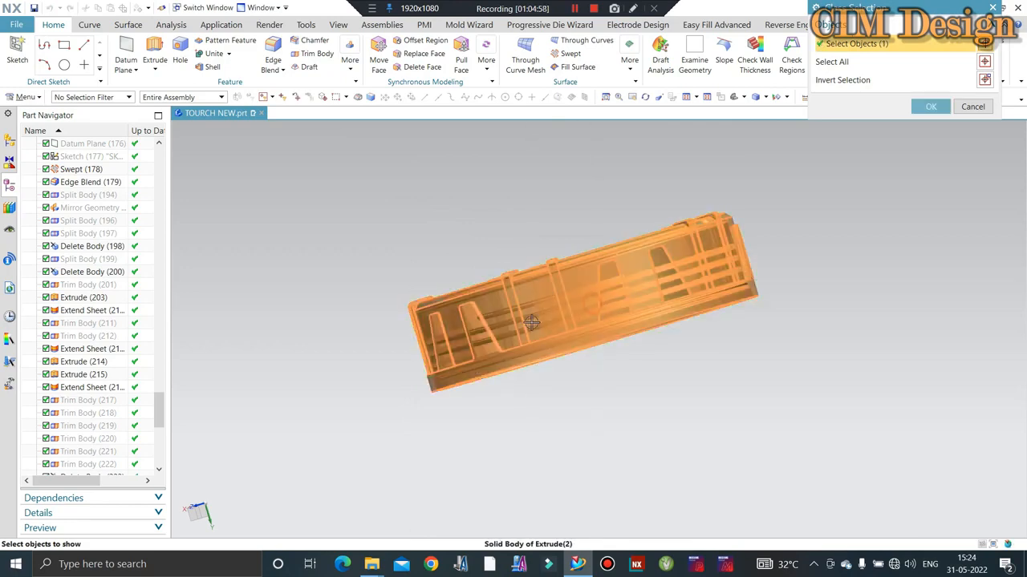
{"action": "middle_click", "coordinate": [474, 267]}
Step: Section the assembled cap and torch head on the X plane and examine how their threads engage on both sides
{"action": "mouse_move", "coordinate": [474, 259]}
{"action": "middle_mouse_down"}
{"action": "mouse_move", "coordinate": [529, 220]}
{"action": "mouse_move", "coordinate": [486, 246]}
{"action": "middle_mouse_up"}
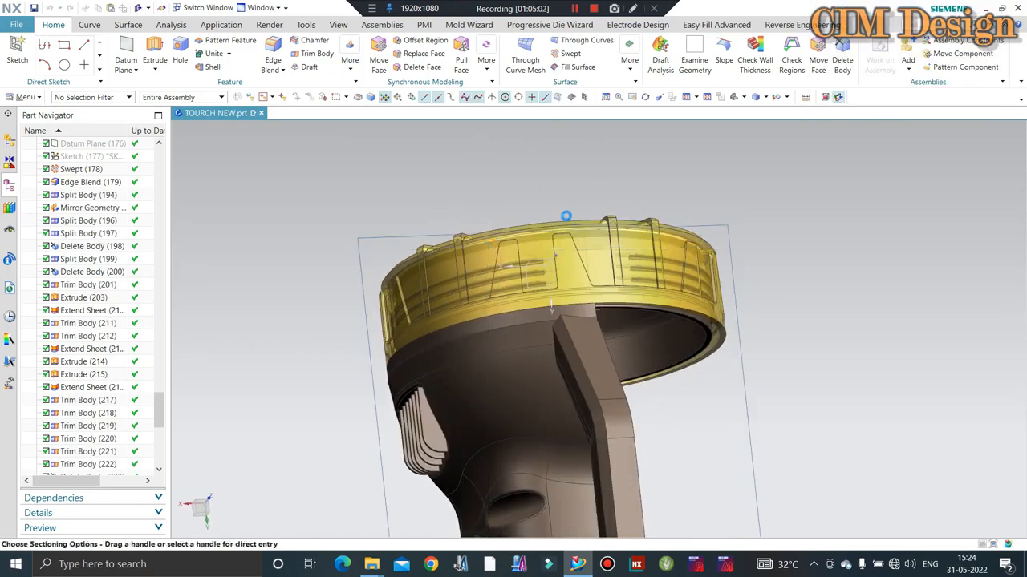
{"action": "key", "text": "F8"}
{"action": "scroll", "coordinate": [439, 292], "scroll_direction": "up", "scroll_amount": 3}
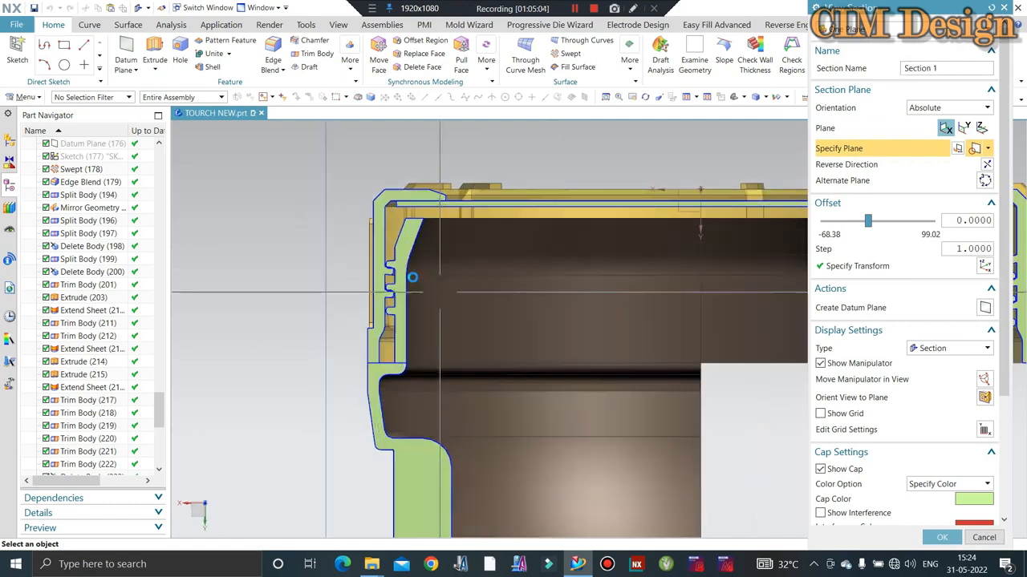
{"action": "scroll", "coordinate": [412, 277], "scroll_direction": "up", "scroll_amount": 5}
{"action": "scroll", "coordinate": [385, 256], "scroll_direction": "down", "scroll_amount": 6}
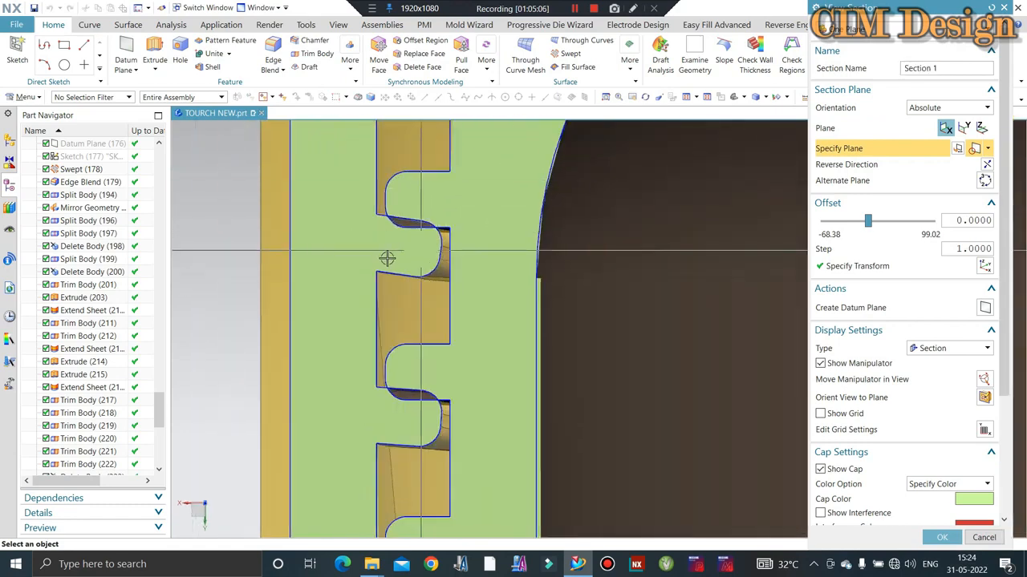
{"action": "scroll", "coordinate": [360, 358], "scroll_direction": "up", "scroll_amount": 5}
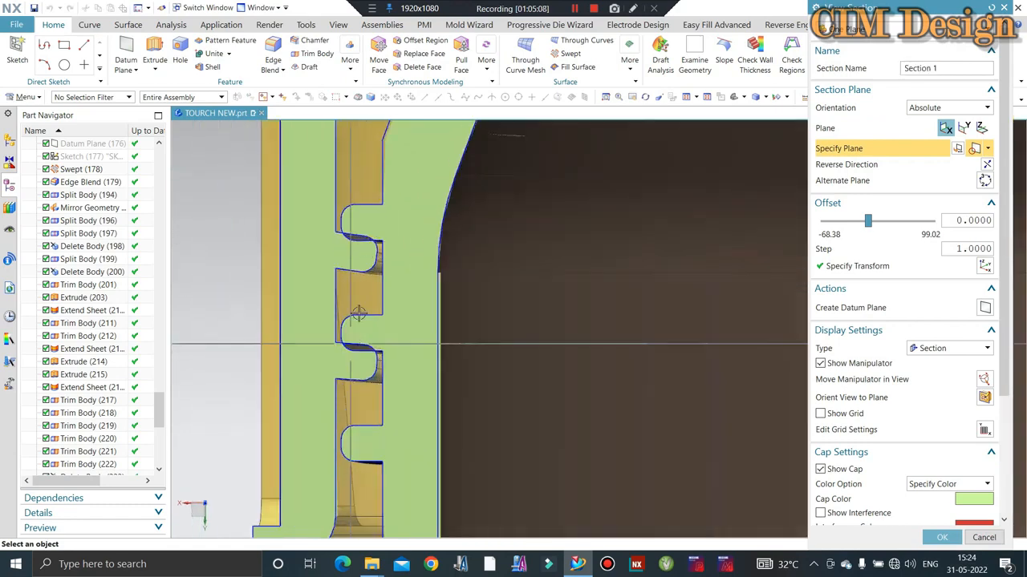
{"action": "scroll", "coordinate": [365, 247], "scroll_direction": "down", "scroll_amount": 5}
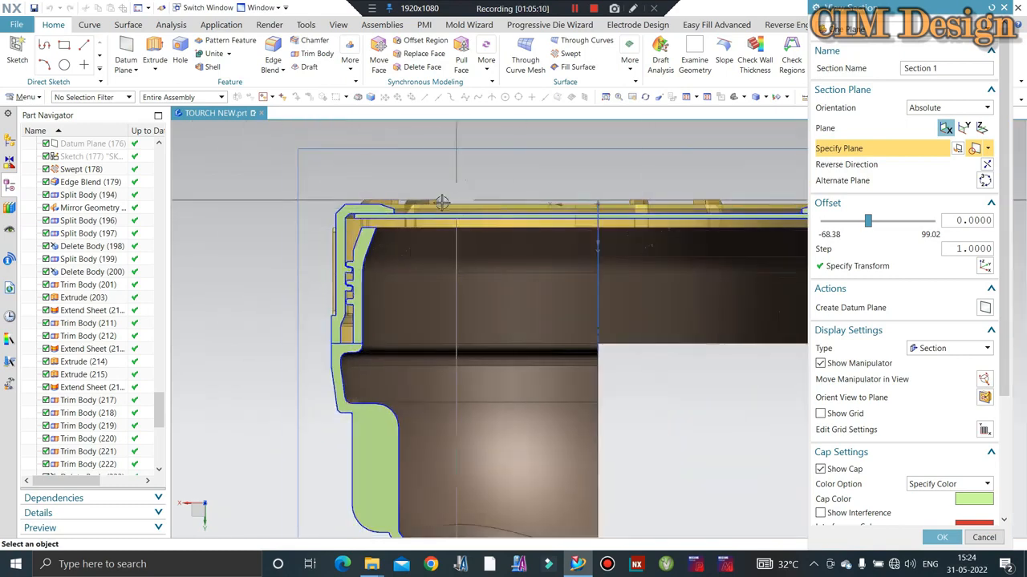
{"action": "scroll", "coordinate": [442, 203], "scroll_direction": "down", "scroll_amount": 3}
{"action": "scroll", "coordinate": [651, 234], "scroll_direction": "up", "scroll_amount": 14}
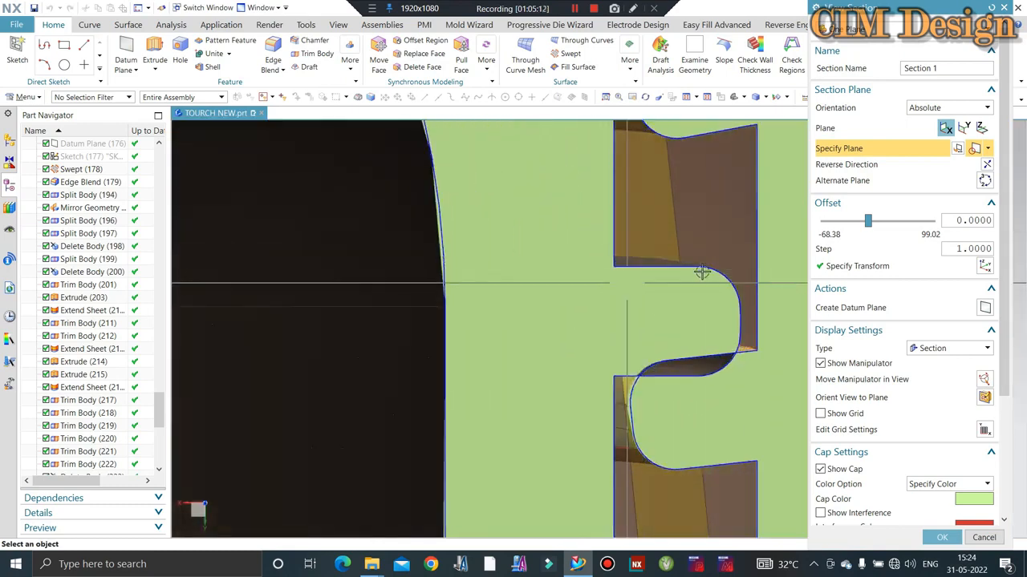
{"action": "scroll", "coordinate": [667, 299], "scroll_direction": "down", "scroll_amount": 2}
{"action": "scroll", "coordinate": [655, 325], "scroll_direction": "down", "scroll_amount": 4}
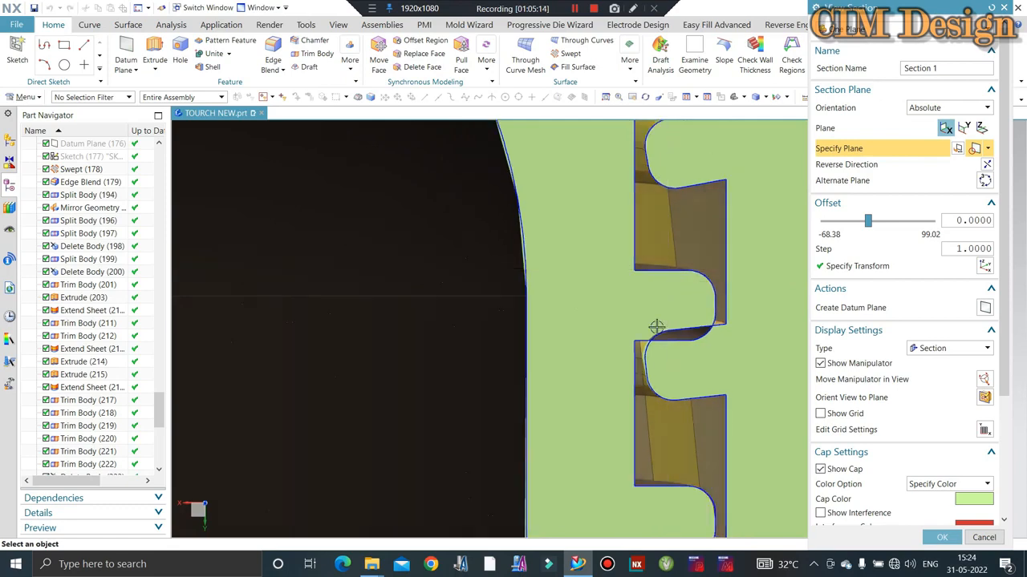
Step: Examine the mating cap and torch head thread profiles up close in the current section, and close the section
{"action": "scroll", "coordinate": [674, 430], "scroll_direction": "up", "scroll_amount": 4}
{"action": "scroll", "coordinate": [682, 206], "scroll_direction": "down", "scroll_amount": 2}
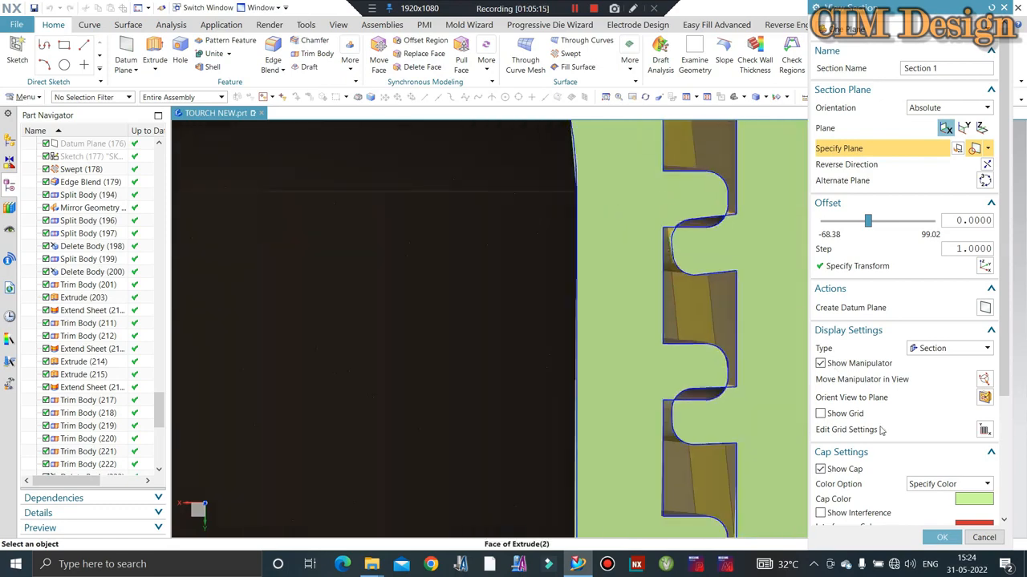
{"action": "left_click", "coordinate": [984, 538]}
{"action": "scroll", "coordinate": [613, 198], "scroll_direction": "down", "scroll_amount": 5}
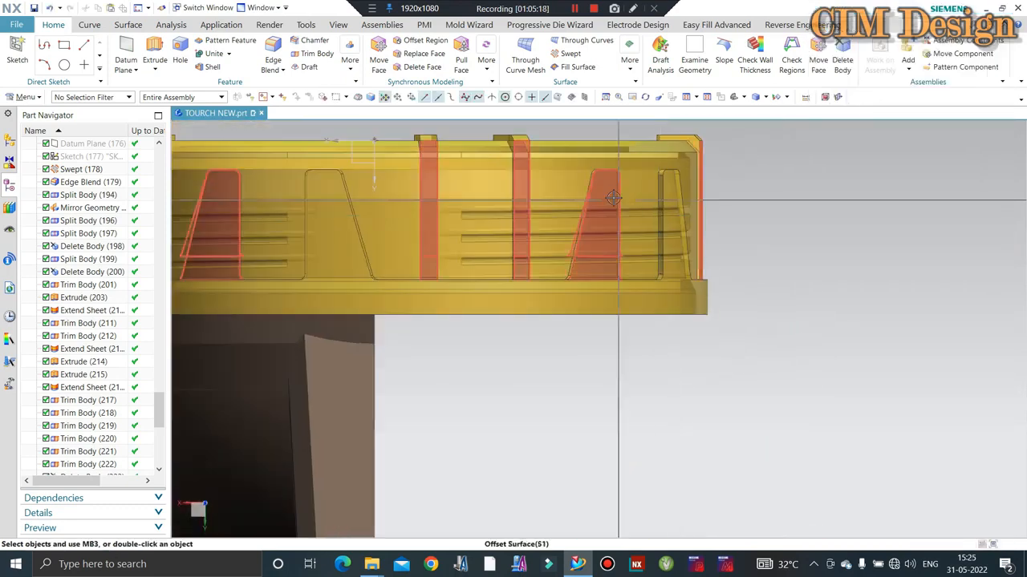
Step: Hide the torch body and examine the thread ribs on the inside of the cap
{"action": "middle_click_drag", "start_coordinate": [602, 189], "coordinate": [396, 363]}
{"action": "left_click", "coordinate": [492, 382]}
{"action": "key", "text": "ctrl+b"}
{"action": "scroll", "coordinate": [450, 350], "scroll_direction": "down", "scroll_amount": 3}
{"action": "scroll", "coordinate": [395, 364], "scroll_direction": "up", "scroll_amount": 6}
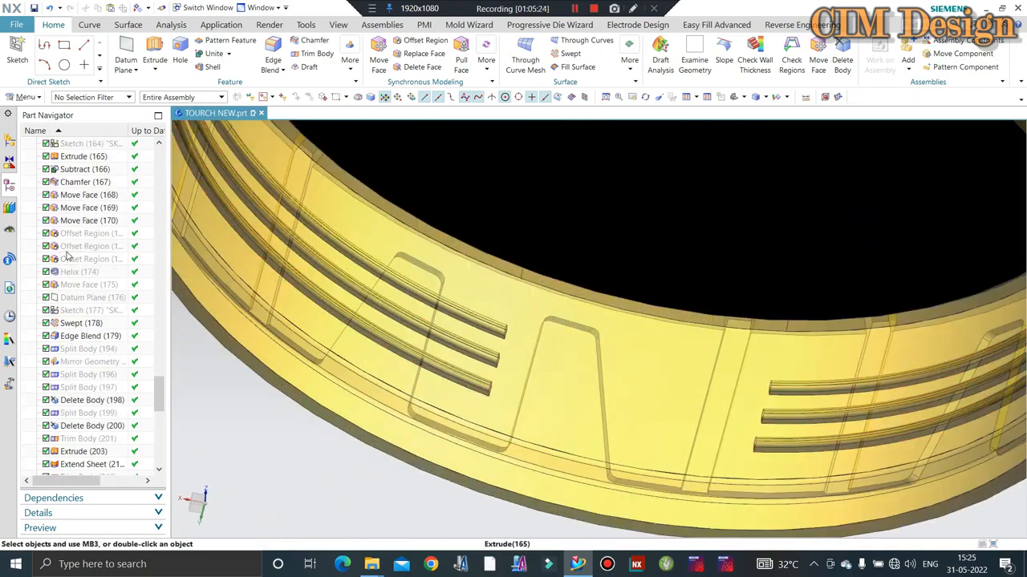
{"action": "scroll", "coordinate": [621, 328], "scroll_direction": "down", "scroll_amount": 6}
{"action": "middle_click_drag", "start_coordinate": [592, 303], "coordinate": [520, 237]}
{"action": "scroll", "coordinate": [521, 237], "scroll_direction": "up", "scroll_amount": 2}
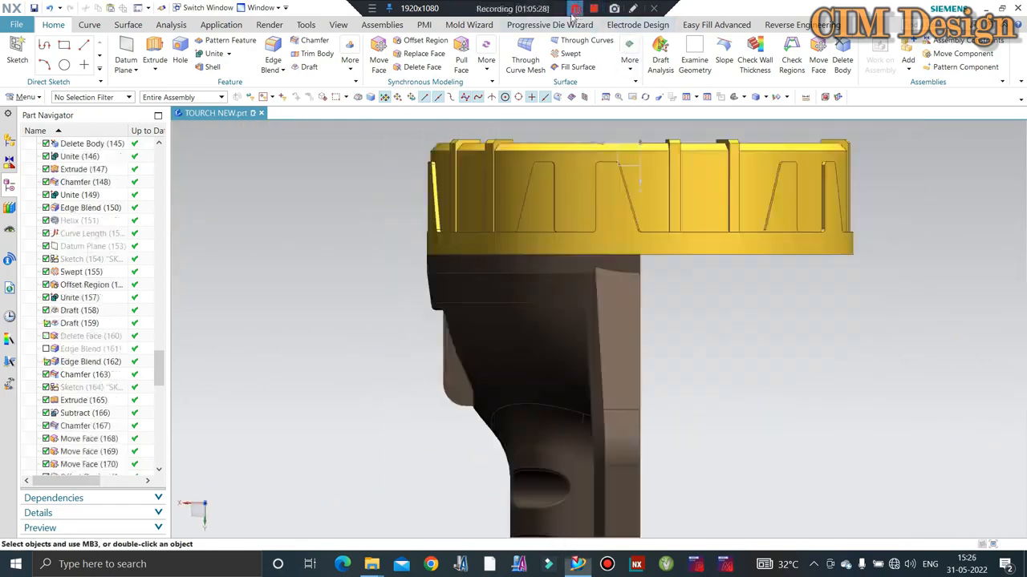
Step: Review the orientation method options of the cap thread feature Swept (155) and exit without changing them
{"action": "scroll", "coordinate": [211, 299], "scroll_direction": "down", "scroll_amount": 2}
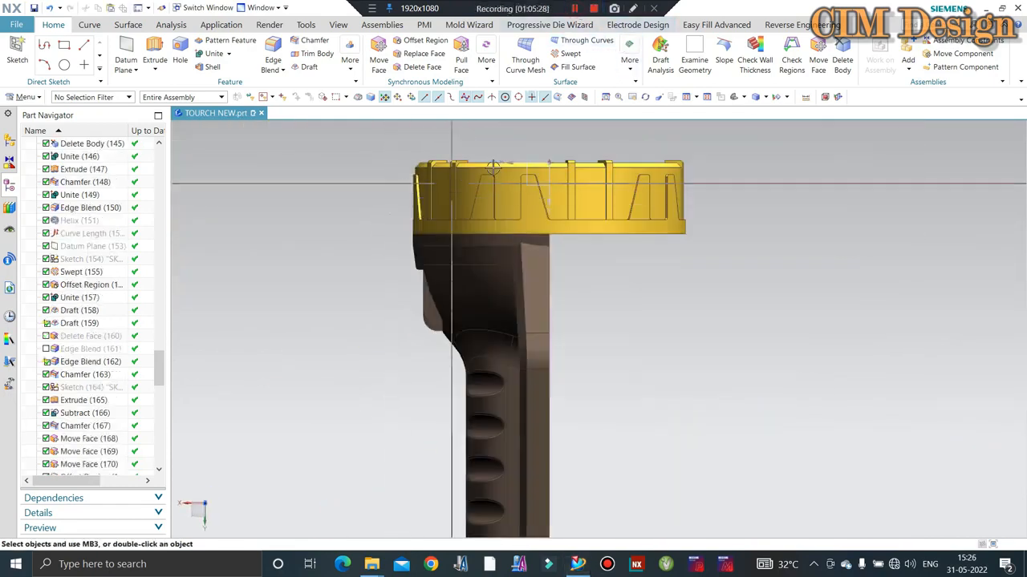
{"action": "scroll", "coordinate": [211, 299], "scroll_direction": "up", "scroll_amount": 2}
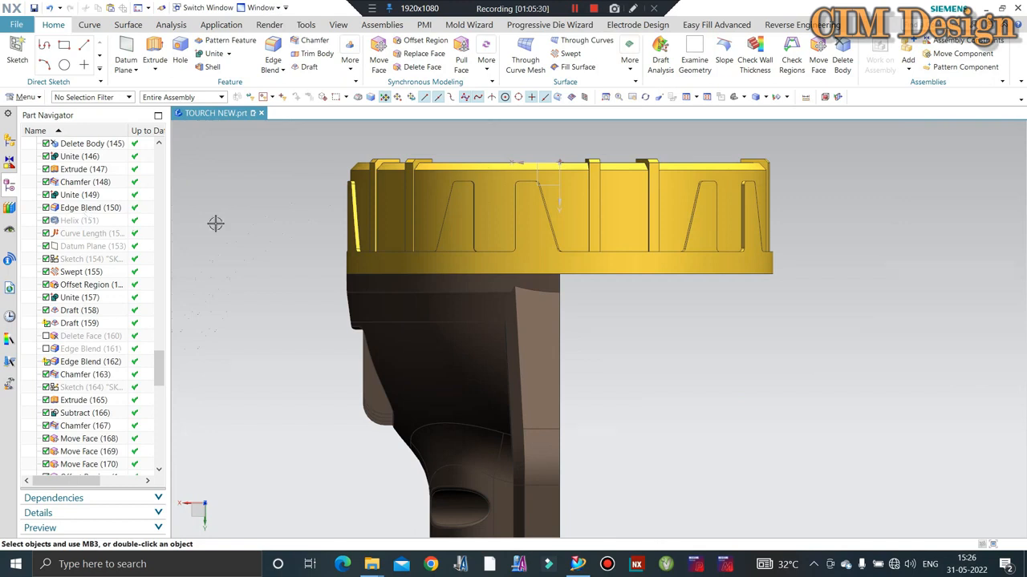
{"action": "scroll", "coordinate": [549, 240], "scroll_direction": "down", "scroll_amount": 2}
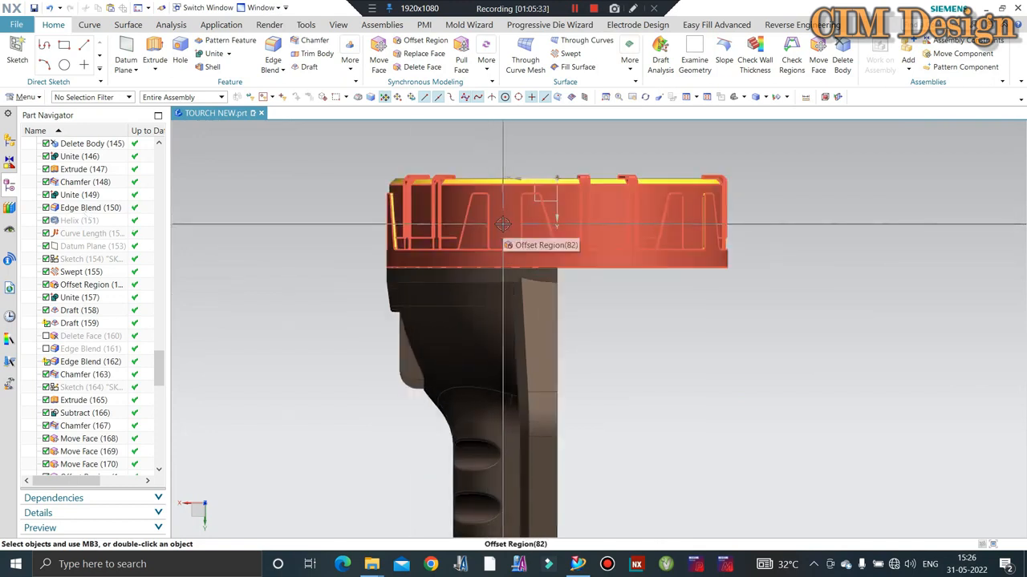
{"action": "left_click", "coordinate": [80, 275]}
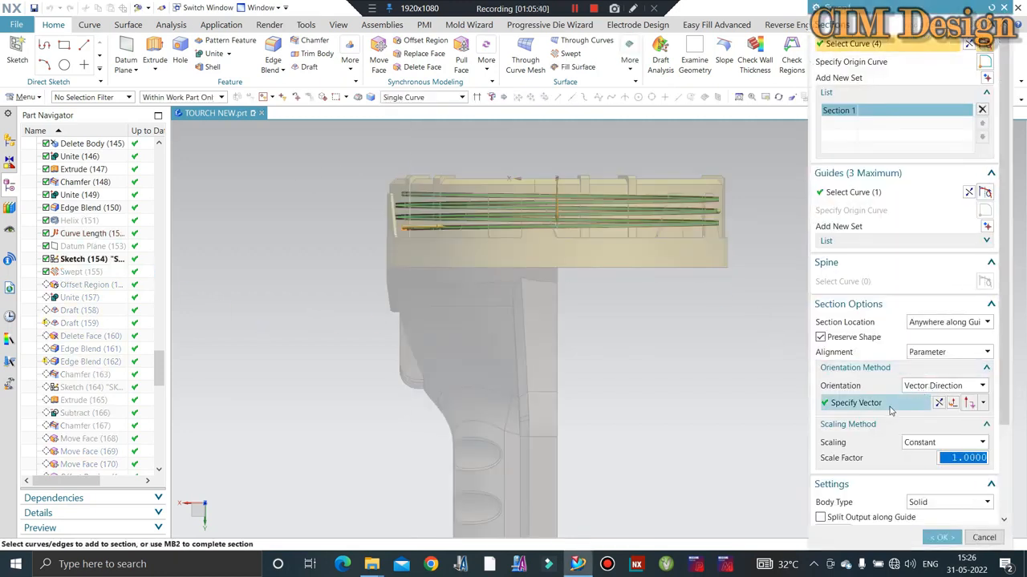
{"action": "left_click", "coordinate": [925, 387]}
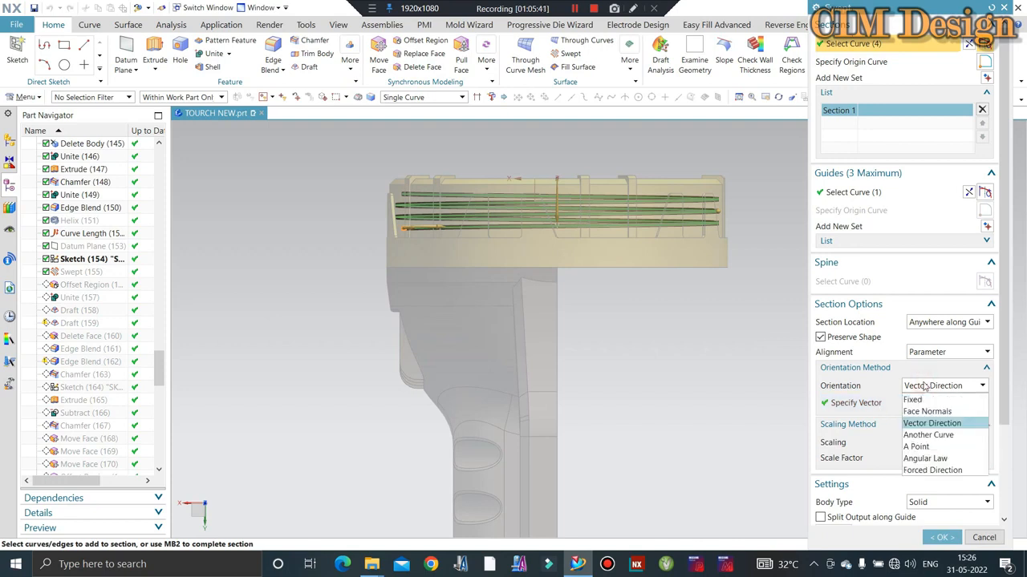
{"action": "left_click", "coordinate": [886, 411]}
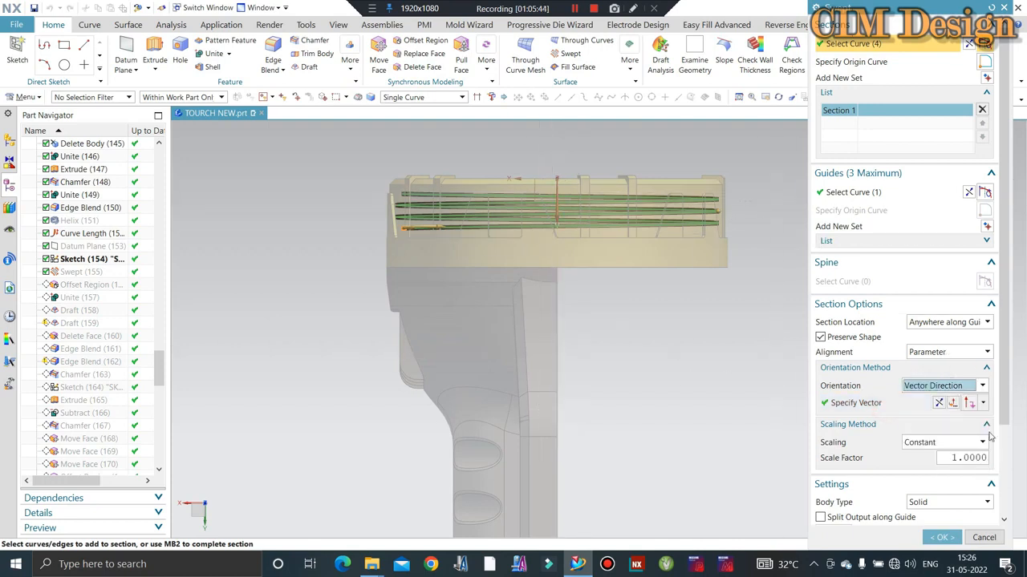
{"action": "left_click", "coordinate": [990, 539]}
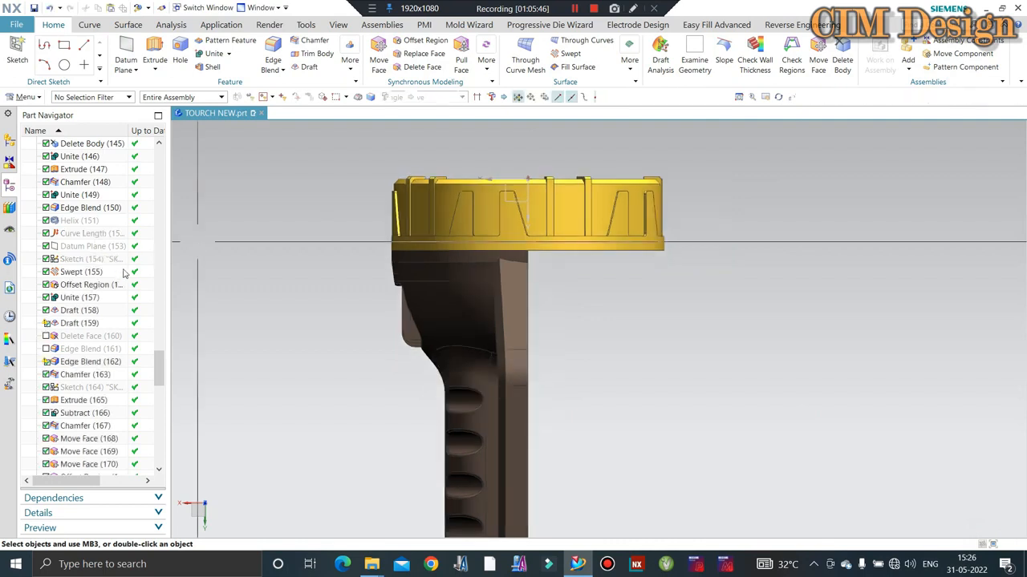
{"action": "right_click", "coordinate": [77, 350]}
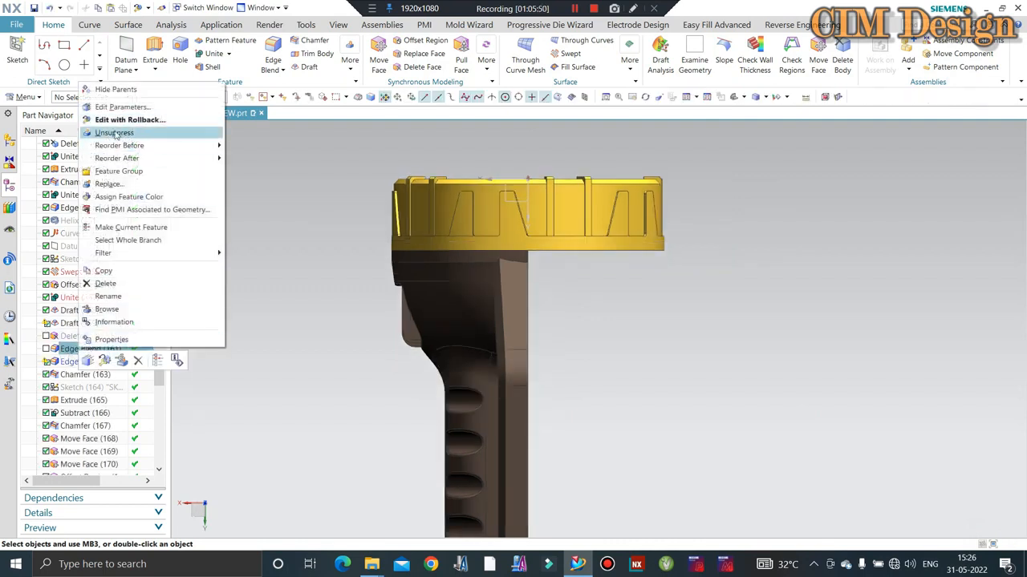
{"action": "left_click", "coordinate": [234, 215]}
{"action": "scroll", "coordinate": [297, 212], "scroll_direction": "down", "scroll_amount": 2}
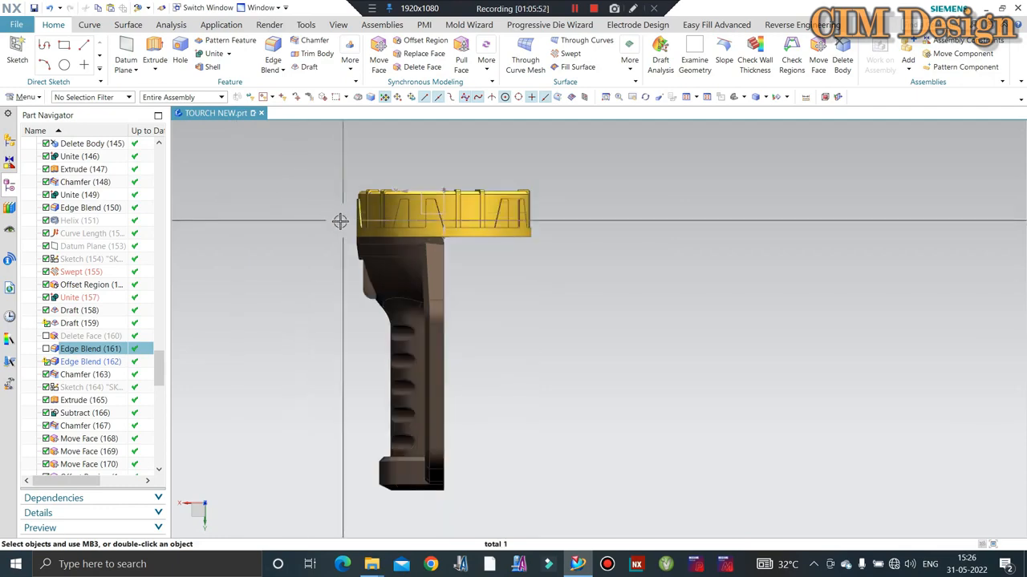
Step: Section the assembled cap and torch body on the X plane, compare the thread clearance on both sides, and close the section
{"action": "key", "text": "ctrl+h"}
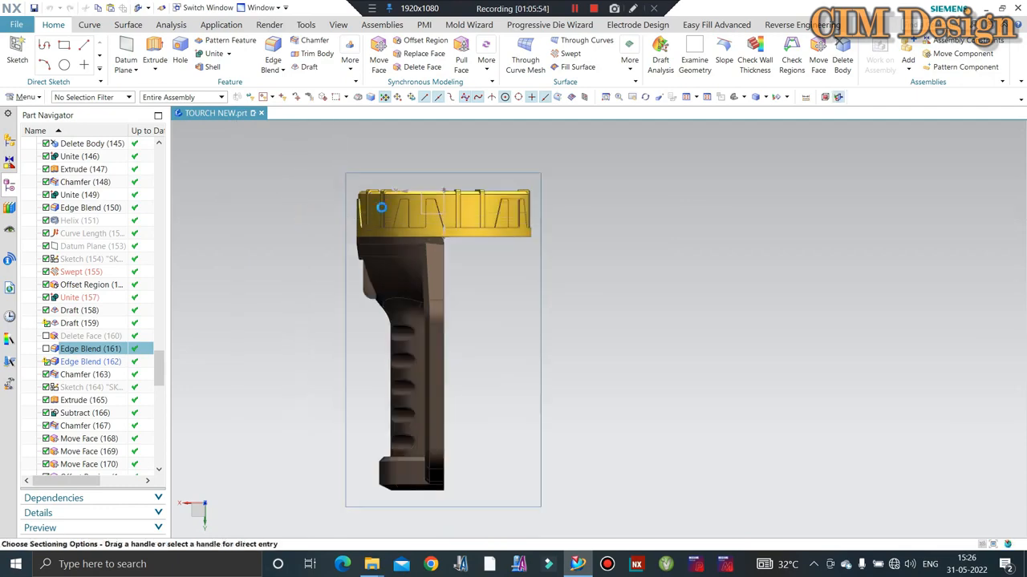
{"action": "scroll", "coordinate": [322, 181], "scroll_direction": "up", "scroll_amount": 5}
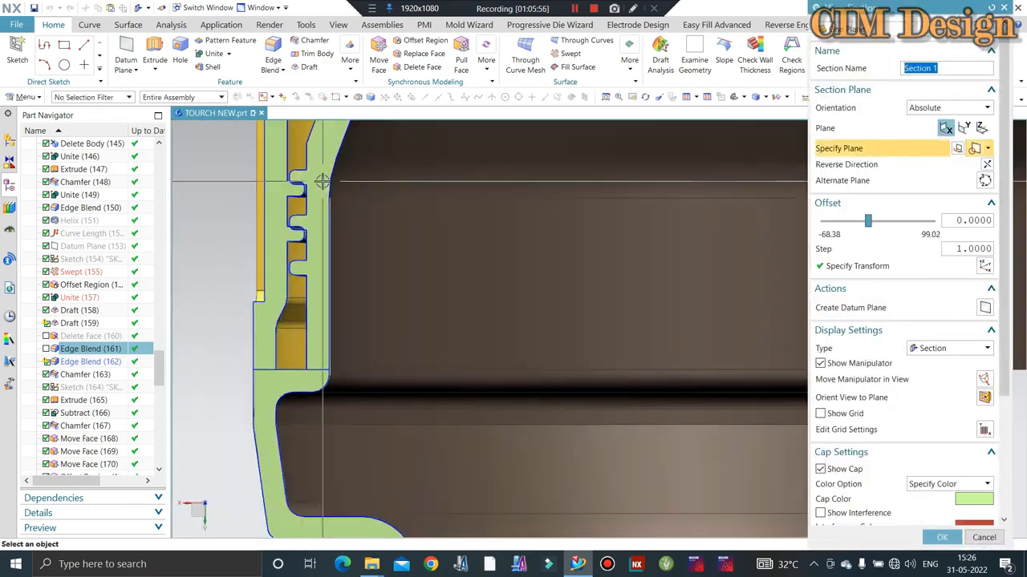
{"action": "scroll", "coordinate": [322, 181], "scroll_direction": "up", "scroll_amount": 5}
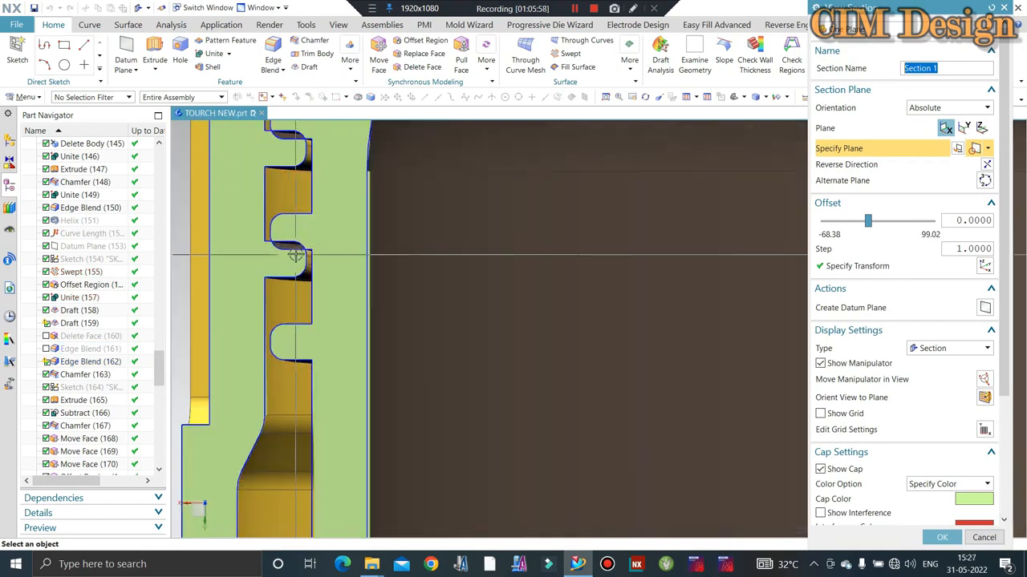
{"action": "scroll", "coordinate": [295, 255], "scroll_direction": "down", "scroll_amount": 5}
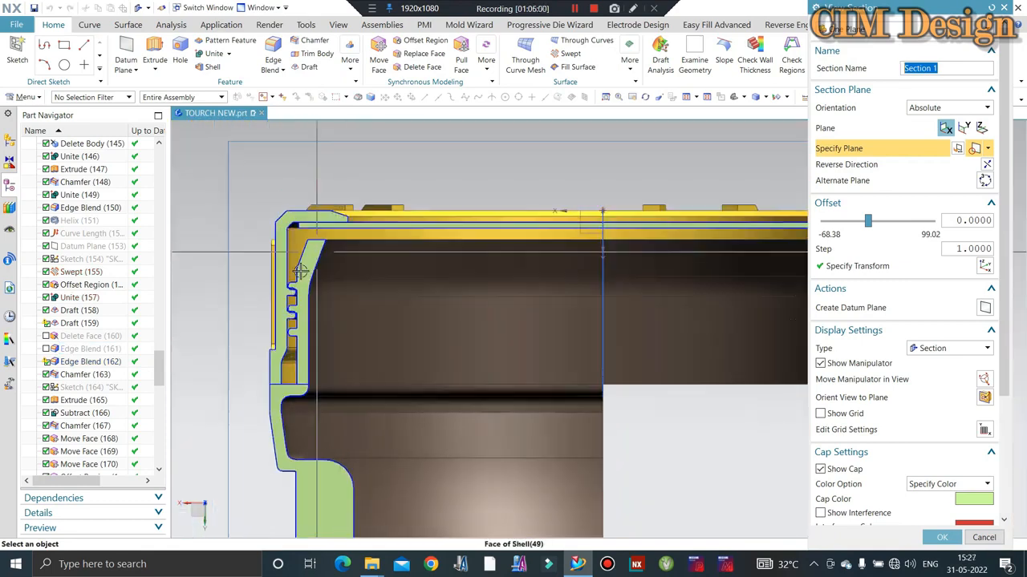
{"action": "scroll", "coordinate": [300, 273], "scroll_direction": "up", "scroll_amount": 3}
{"action": "scroll", "coordinate": [356, 270], "scroll_direction": "down", "scroll_amount": 5}
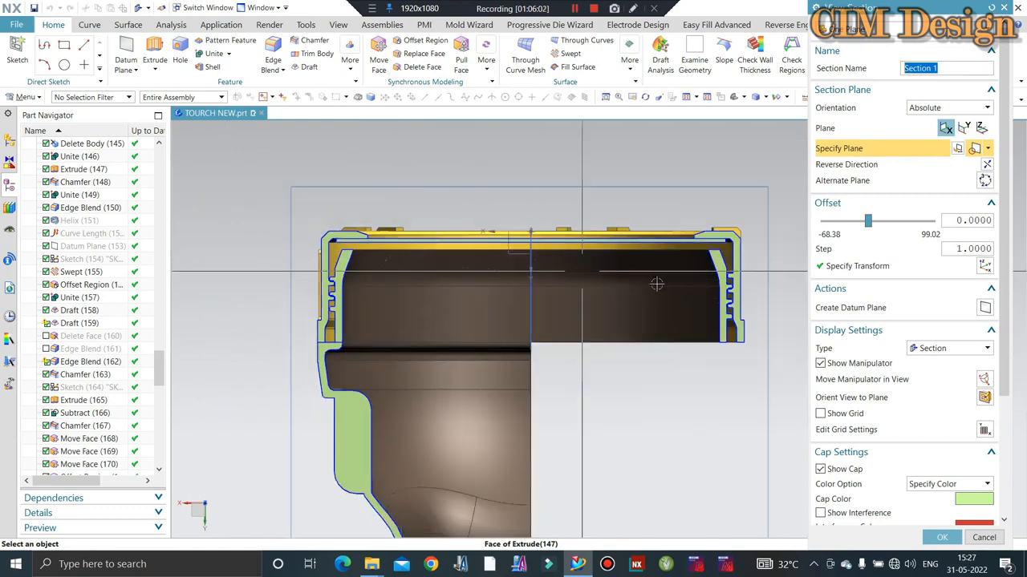
{"action": "scroll", "coordinate": [732, 286], "scroll_direction": "up", "scroll_amount": 6}
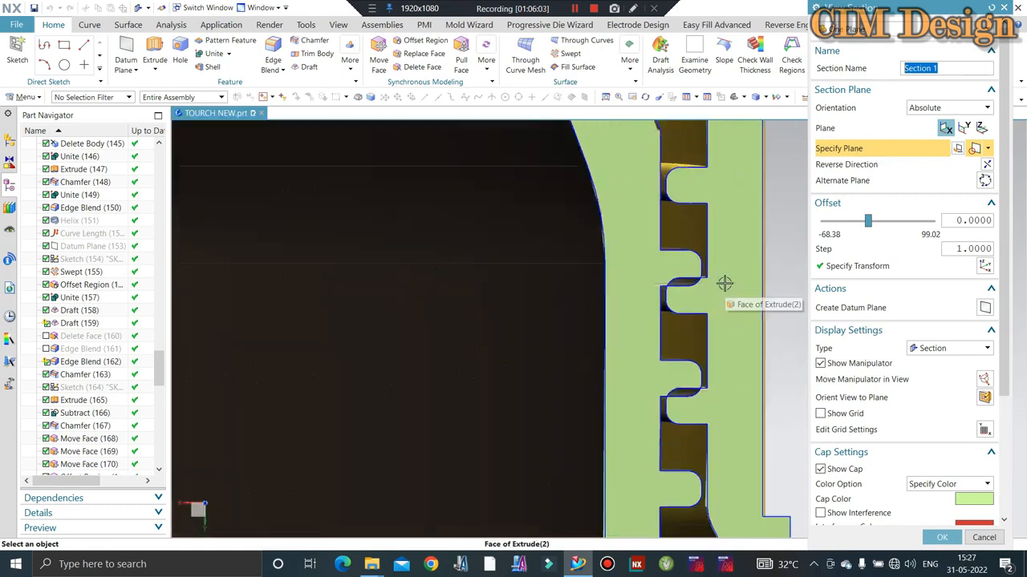
{"action": "scroll", "coordinate": [922, 514], "scroll_direction": "down", "scroll_amount": 1}
{"action": "left_click", "coordinate": [985, 537]}
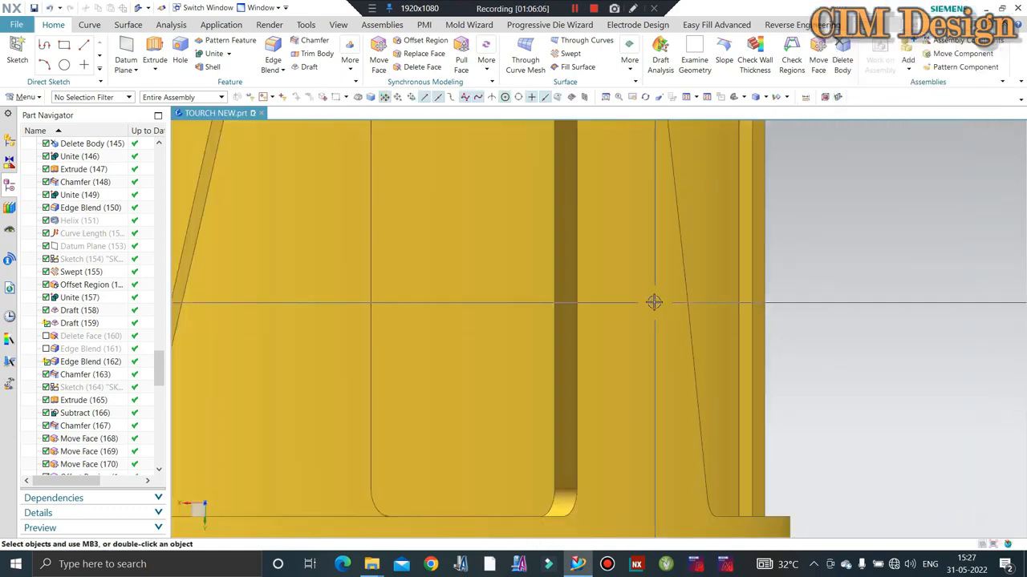
Step: Hide the yellow cap and examine the thread ribs around the torch head from several directions
{"action": "middle_click_drag", "start_coordinate": [655, 300], "coordinate": [635, 268]}
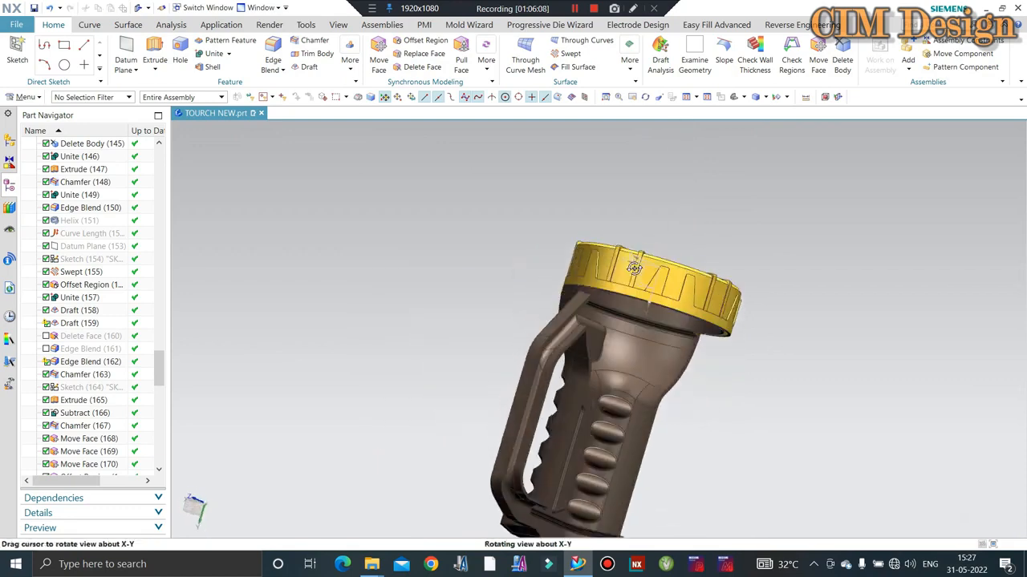
{"action": "scroll", "coordinate": [626, 249], "scroll_direction": "up", "scroll_amount": 2}
{"action": "left_click", "coordinate": [624, 242]}
{"action": "key", "text": "ctrl+b"}
{"action": "scroll", "coordinate": [567, 267], "scroll_direction": "down", "scroll_amount": 3}
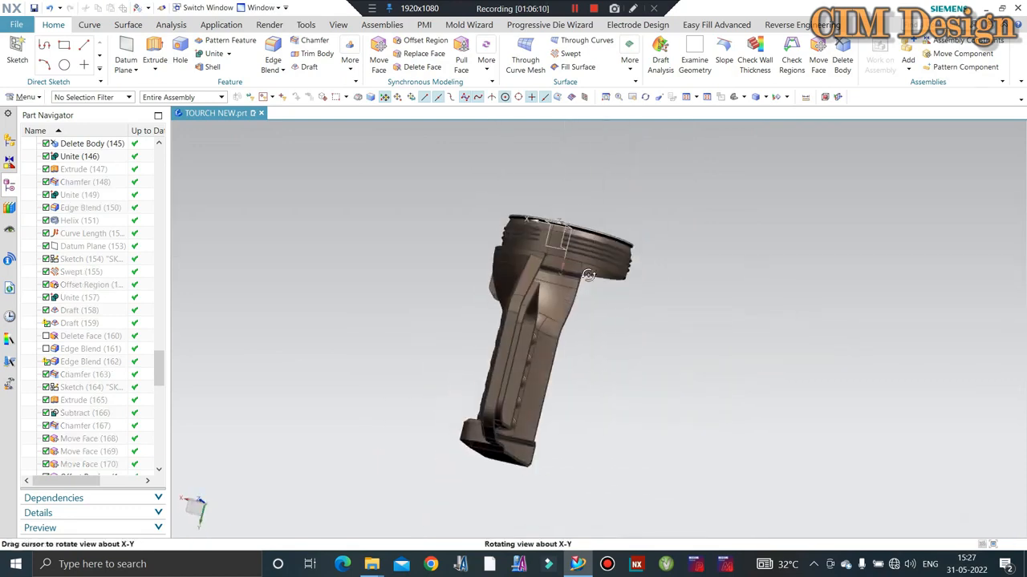
{"action": "scroll", "coordinate": [588, 275], "scroll_direction": "up", "scroll_amount": 3}
{"action": "middle_click_drag", "start_coordinate": [588, 275], "coordinate": [584, 200]}
{"action": "scroll", "coordinate": [549, 238], "scroll_direction": "down", "scroll_amount": 1}
{"action": "scroll", "coordinate": [533, 227], "scroll_direction": "down", "scroll_amount": 3}
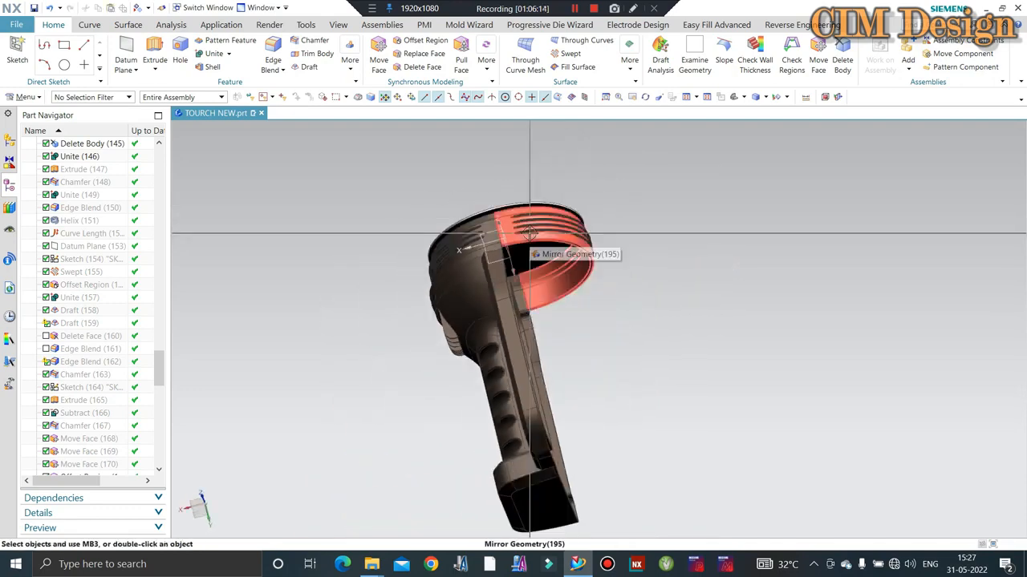
{"action": "middle_click_drag", "start_coordinate": [528, 233], "coordinate": [405, 177]}
{"action": "scroll", "coordinate": [501, 304], "scroll_direction": "up", "scroll_amount": 3}
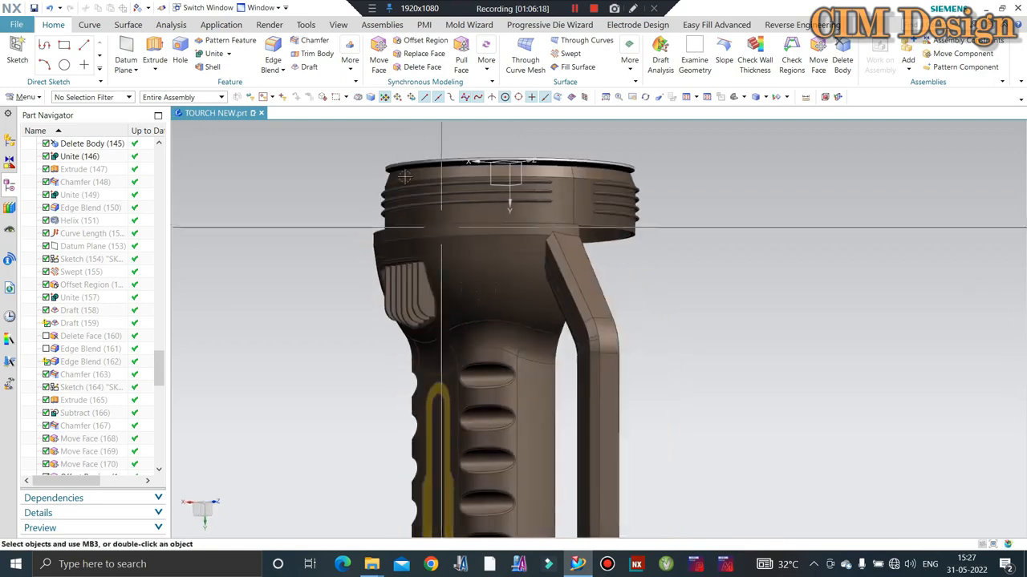
{"action": "scroll", "coordinate": [490, 262], "scroll_direction": "down", "scroll_amount": 3}
{"action": "middle_click_drag", "start_coordinate": [490, 261], "coordinate": [552, 218]}
{"action": "scroll", "coordinate": [554, 241], "scroll_direction": "up", "scroll_amount": 5}
{"action": "scroll", "coordinate": [510, 219], "scroll_direction": "down", "scroll_amount": 5}
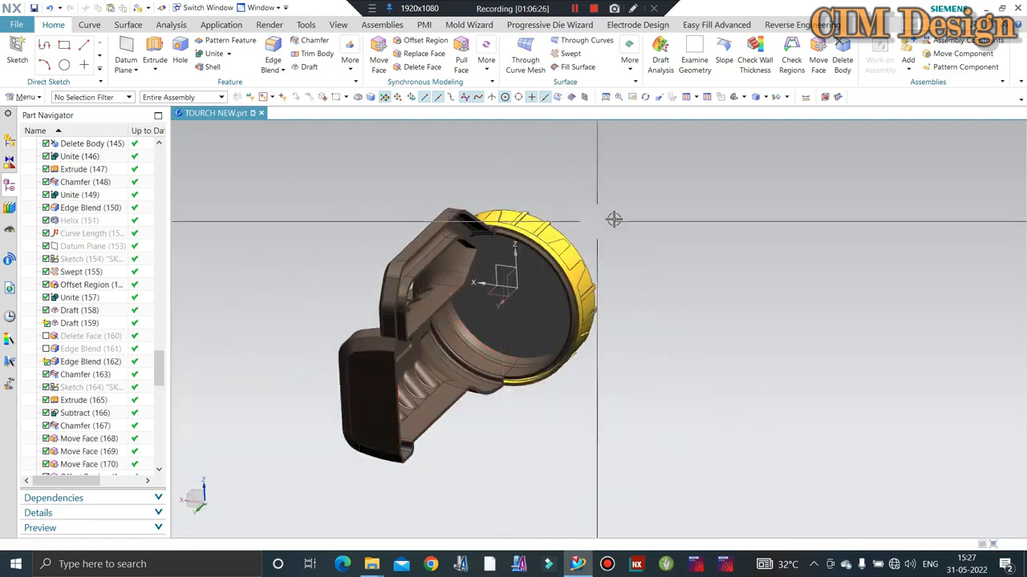
Step: Set the model to the trimetric view, check the whole torch from both sides, and save the part file
{"action": "scroll", "coordinate": [614, 219], "scroll_direction": "down", "scroll_amount": 1}
{"action": "key", "text": "Home"}
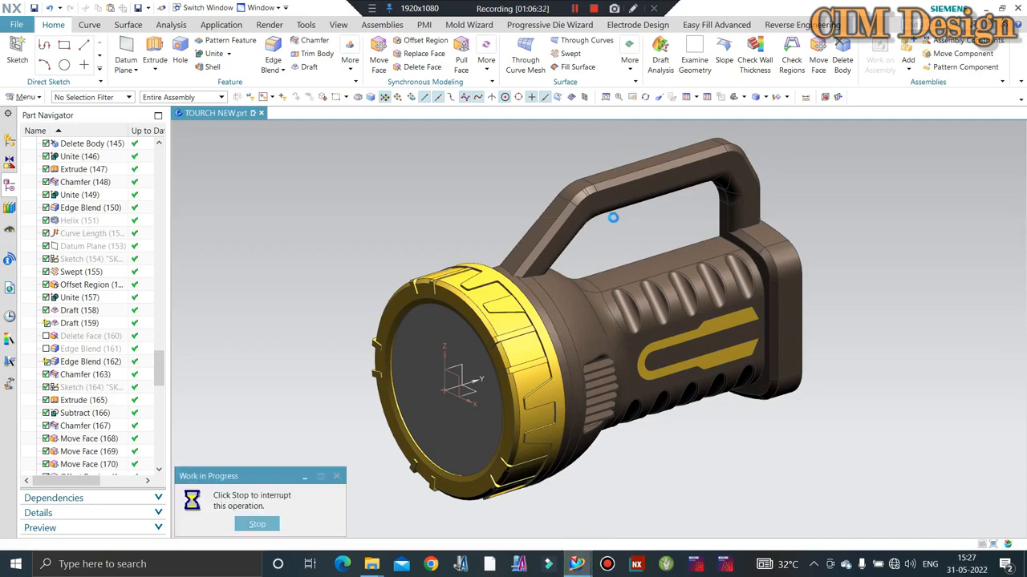
{"action": "middle_click_drag", "start_coordinate": [422, 232], "coordinate": [632, 357]}
{"action": "scroll", "coordinate": [572, 259], "scroll_direction": "up", "scroll_amount": 6}
{"action": "scroll", "coordinate": [573, 261], "scroll_direction": "down", "scroll_amount": 6}
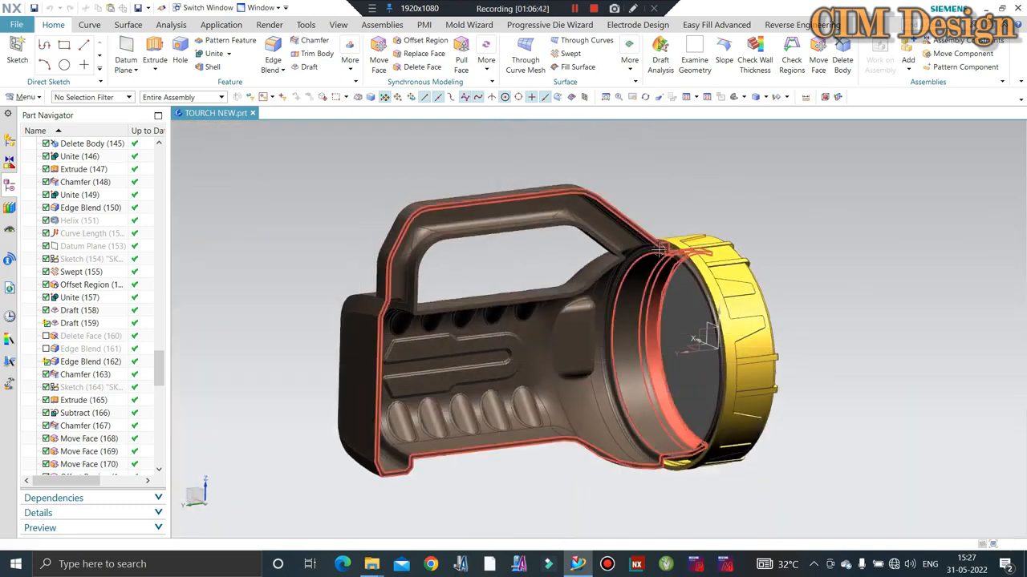
{"action": "key", "text": "ctrl+s"}
{"action": "scroll", "coordinate": [672, 342], "scroll_direction": "down", "scroll_amount": 2}
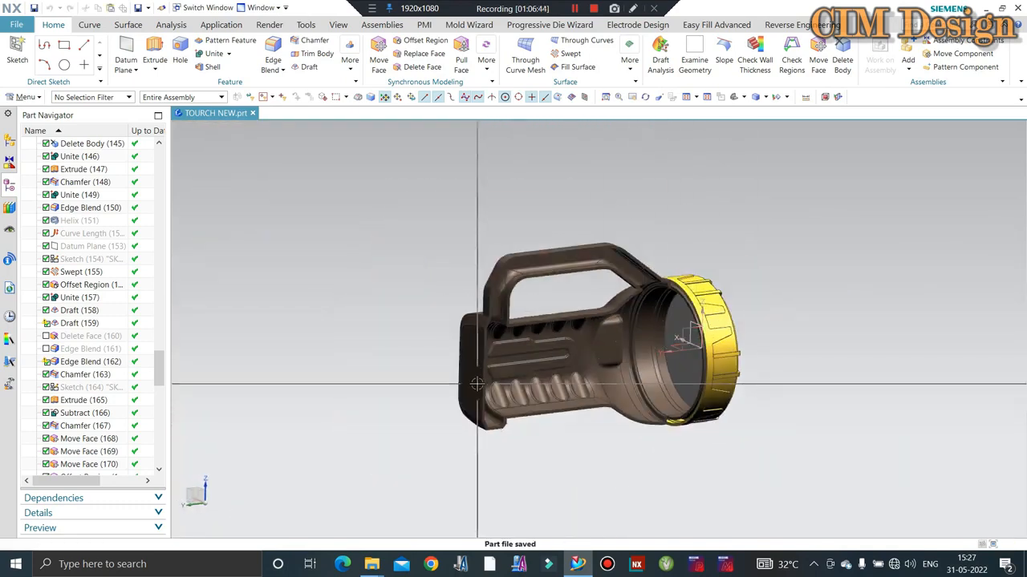
Step: Section the complete torch on the X plane, view the cut squarely, inspect the threaded cap joint, and close the section
{"action": "scroll", "coordinate": [377, 285], "scroll_direction": "up", "scroll_amount": 4}
{"action": "scroll", "coordinate": [518, 267], "scroll_direction": "down", "scroll_amount": 3}
{"action": "middle_click_drag", "start_coordinate": [518, 267], "coordinate": [537, 306]}
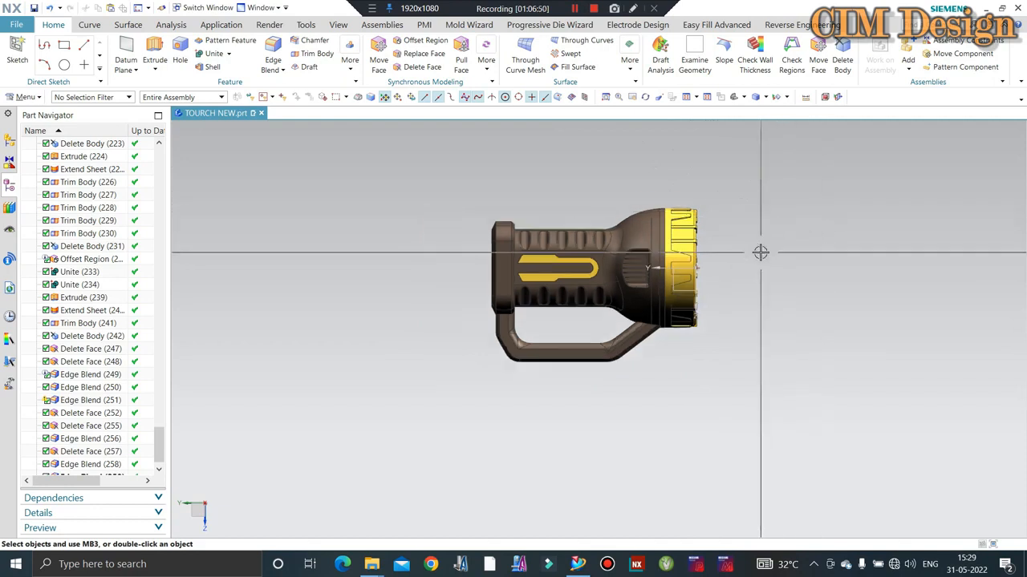
{"action": "scroll", "coordinate": [675, 209], "scroll_direction": "up", "scroll_amount": 3}
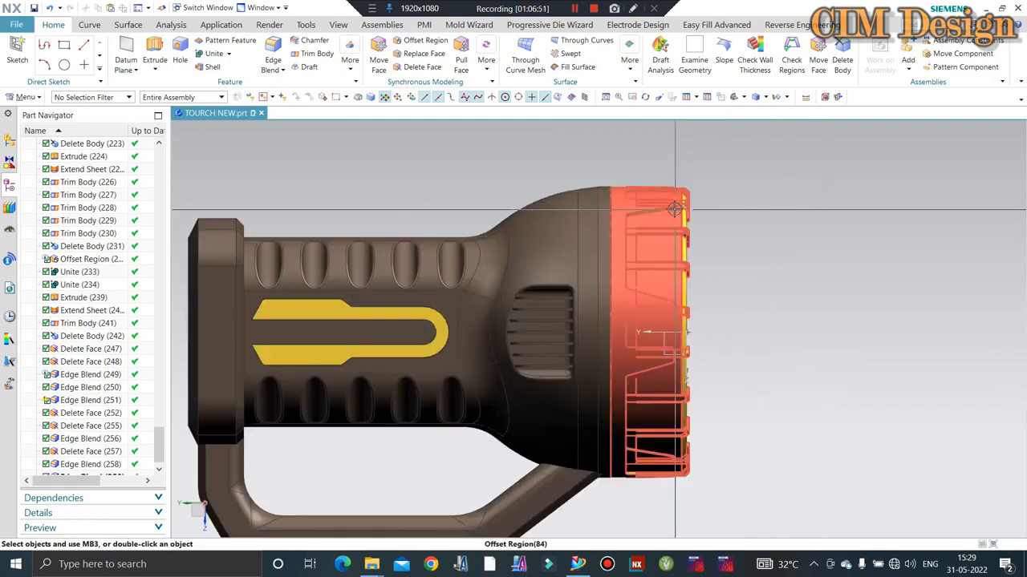
{"action": "scroll", "coordinate": [750, 228], "scroll_direction": "down", "scroll_amount": 2}
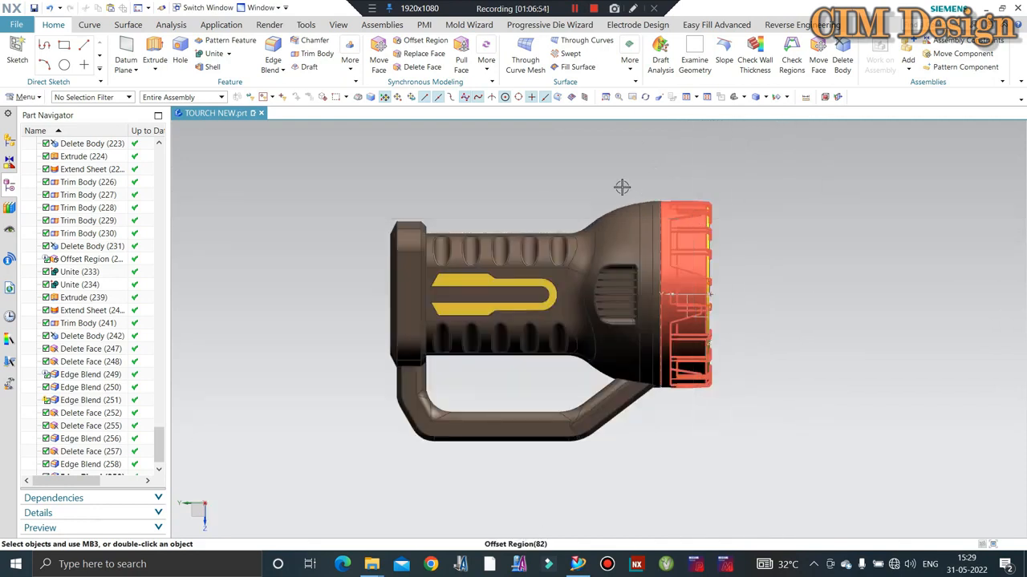
{"action": "scroll", "coordinate": [622, 186], "scroll_direction": "up", "scroll_amount": 2}
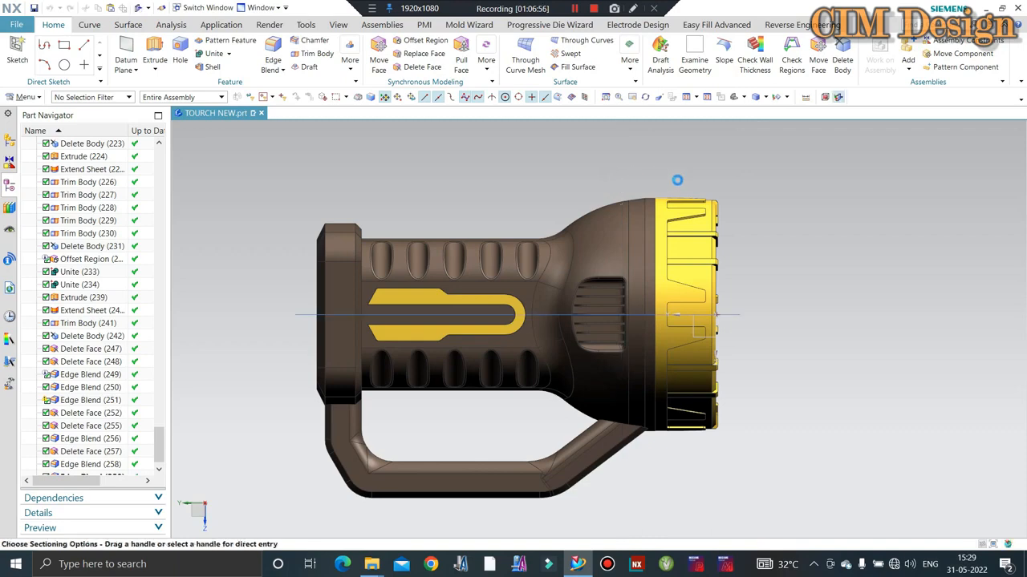
{"action": "scroll", "coordinate": [626, 216], "scroll_direction": "down", "scroll_amount": 2}
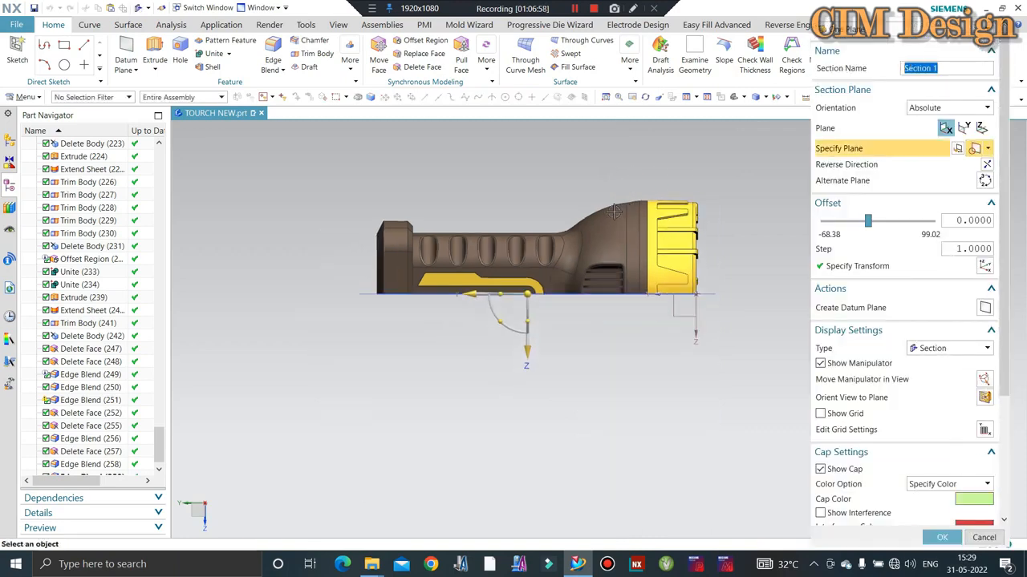
{"action": "middle_click_drag", "start_coordinate": [607, 225], "coordinate": [661, 158]}
{"action": "key", "text": "F8"}
{"action": "scroll", "coordinate": [629, 218], "scroll_direction": "up", "scroll_amount": 7}
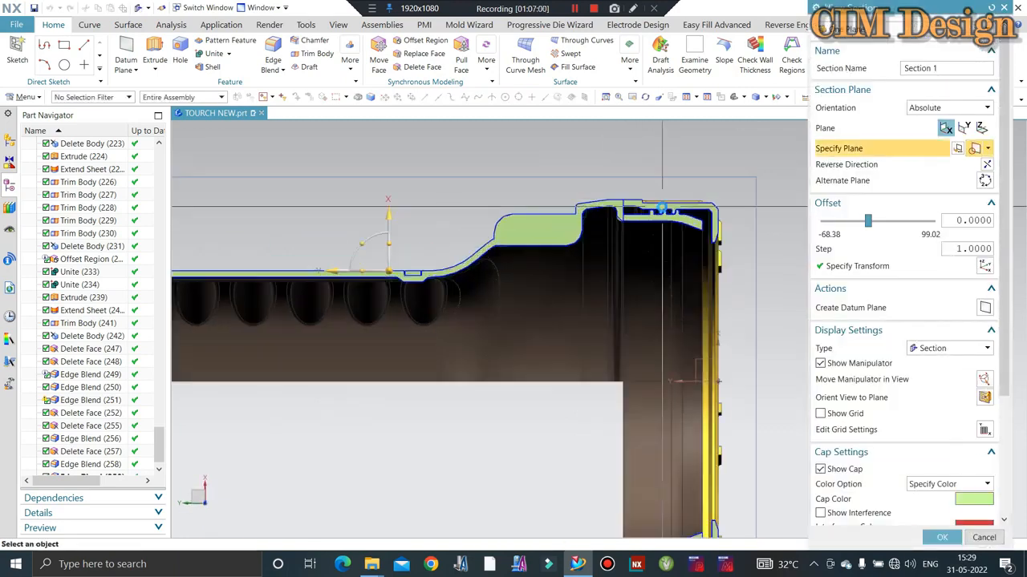
{"action": "left_click", "coordinate": [984, 537]}
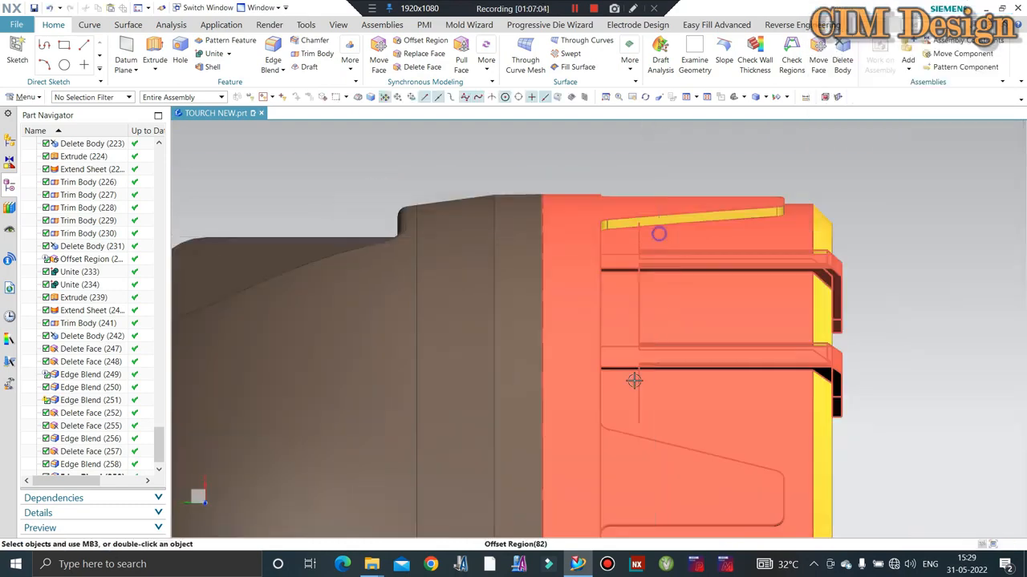
Step: Start Move Face and select the thread rib faces around the torch head, excluding the two unwanted inner ring faces
{"action": "scroll", "coordinate": [651, 210], "scroll_direction": "down", "scroll_amount": 3}
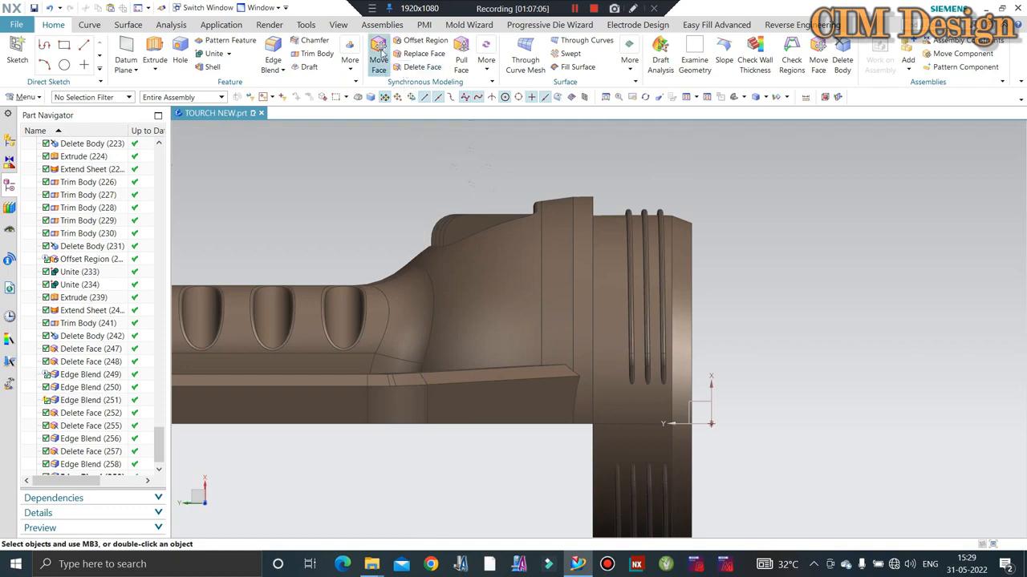
{"action": "scroll", "coordinate": [666, 165], "scroll_direction": "down", "scroll_amount": 2}
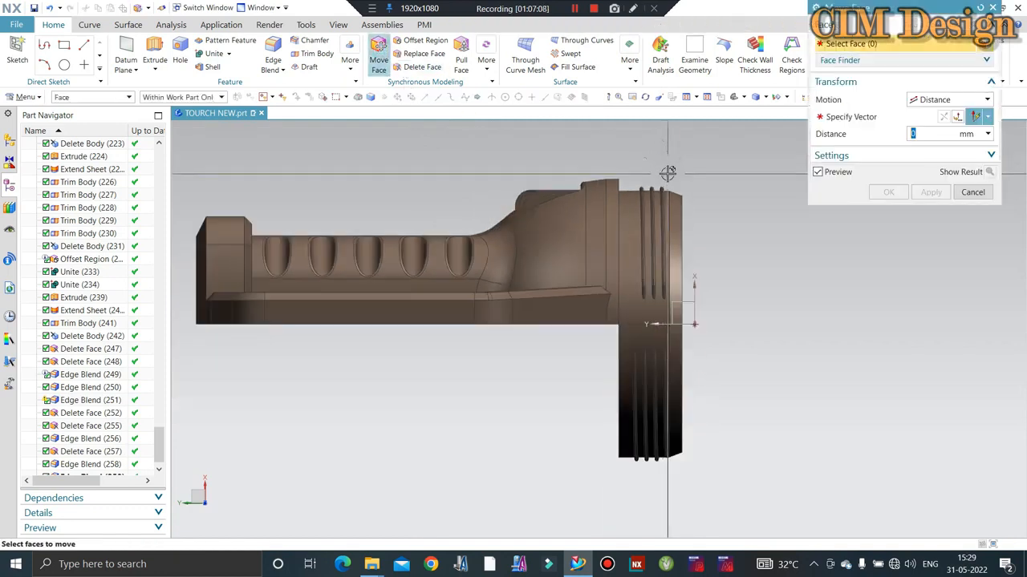
{"action": "left_click_drag", "start_coordinate": [669, 165], "coordinate": [630, 491]}
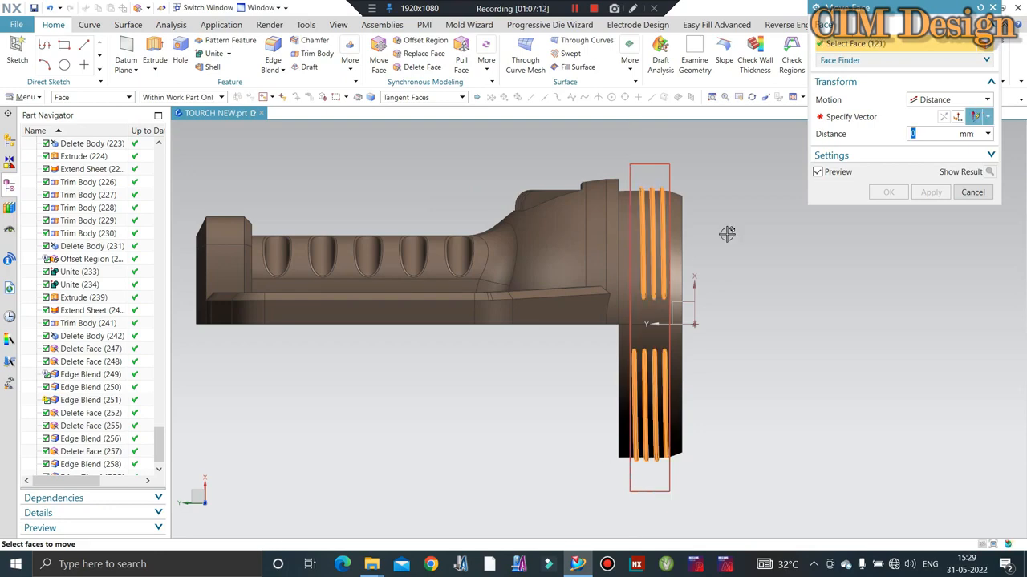
{"action": "middle_click_drag", "start_coordinate": [727, 232], "coordinate": [602, 319]}
{"action": "scroll", "coordinate": [600, 320], "scroll_direction": "up", "scroll_amount": 6}
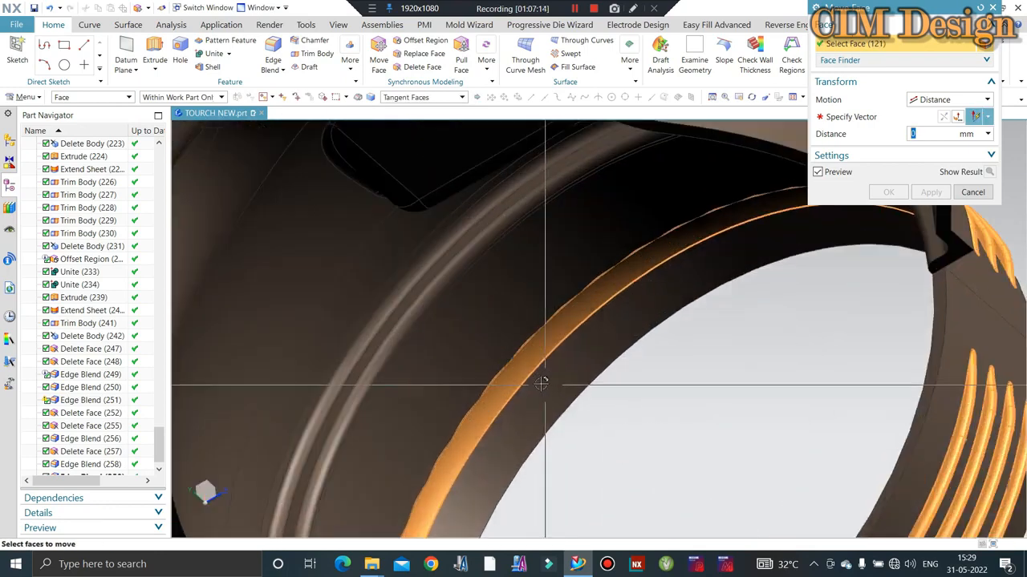
{"action": "left_click", "coordinate": [528, 369], "text": "shift"}
{"action": "scroll", "coordinate": [513, 286], "scroll_direction": "down", "scroll_amount": 3}
{"action": "middle_click_drag", "start_coordinate": [516, 283], "coordinate": [482, 316]}
{"action": "left_click", "coordinate": [516, 286], "text": "shift"}
{"action": "scroll", "coordinate": [529, 294], "scroll_direction": "down", "scroll_amount": 3}
Step: Move the selected thread rib faces 0.25 mm along the Y axis
{"action": "key", "text": "F8"}
{"action": "left_click", "coordinate": [844, 123]}
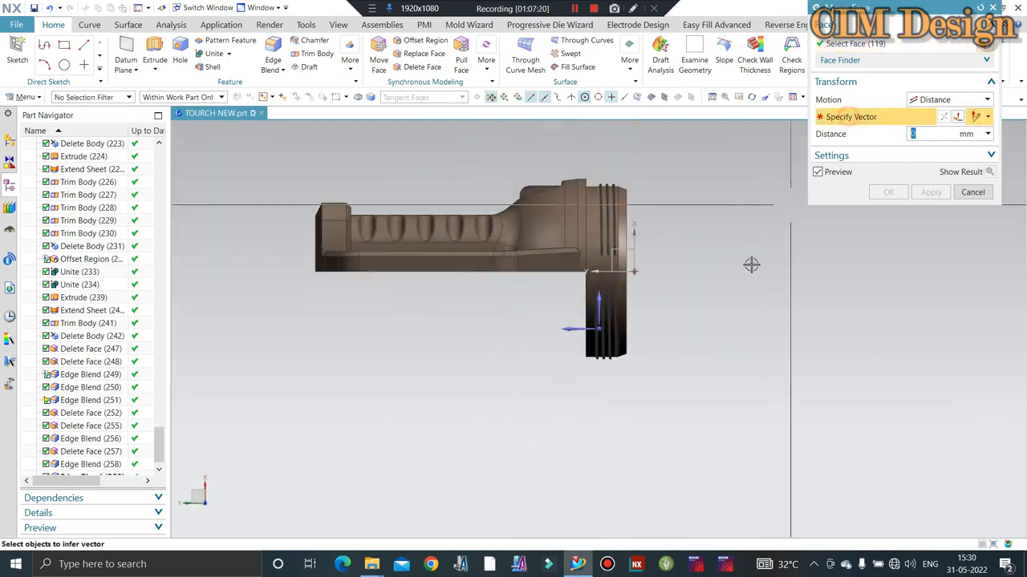
{"action": "left_click", "coordinate": [569, 328]}
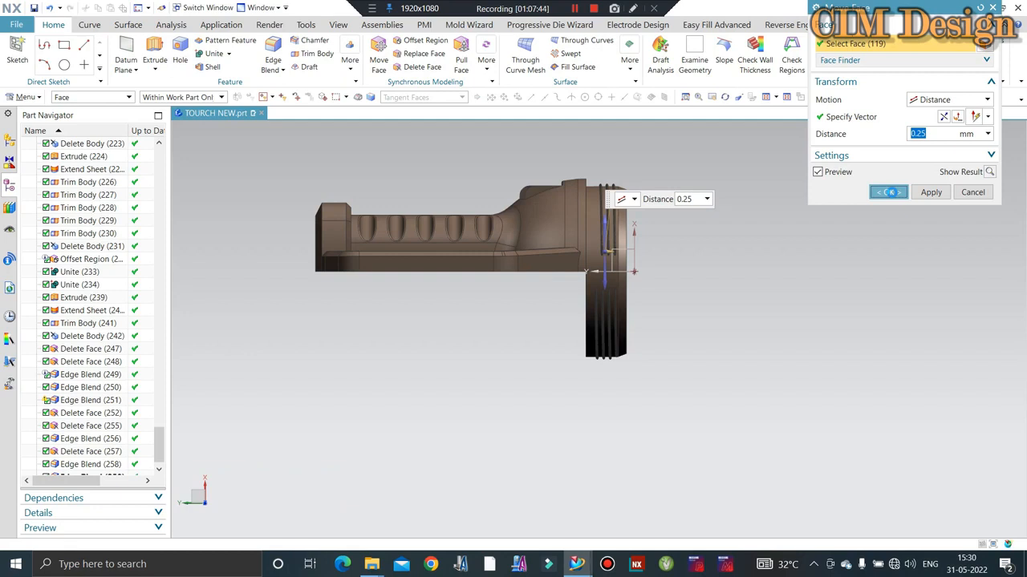
{"action": "left_click", "coordinate": [889, 192]}
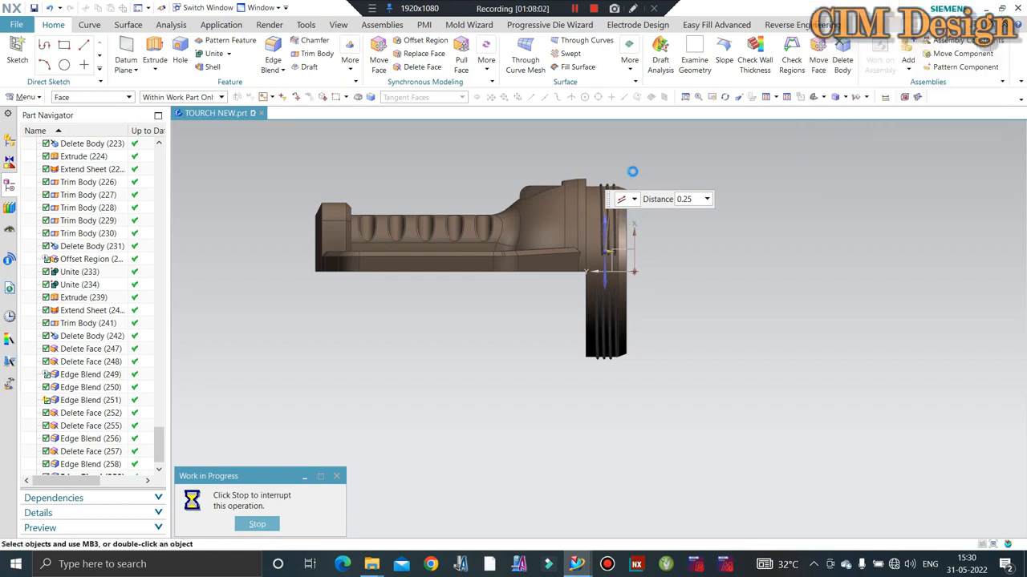
Step: Show the hidden yellow front ring of the torch again
{"action": "middle_click_drag", "start_coordinate": [609, 176], "coordinate": [571, 185]}
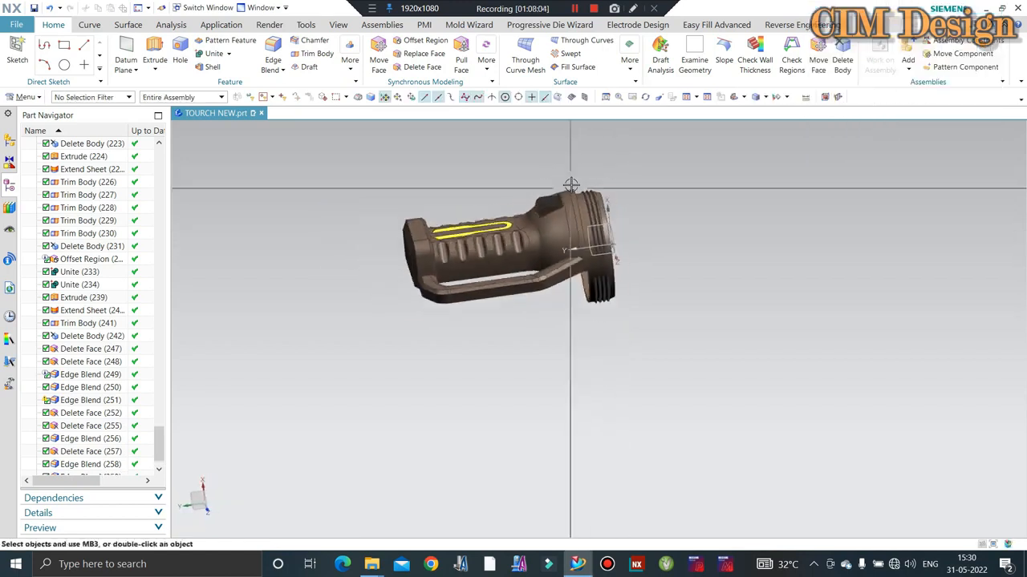
{"action": "key", "text": "ctrl+shift+k"}
{"action": "left_click", "coordinate": [608, 206]}
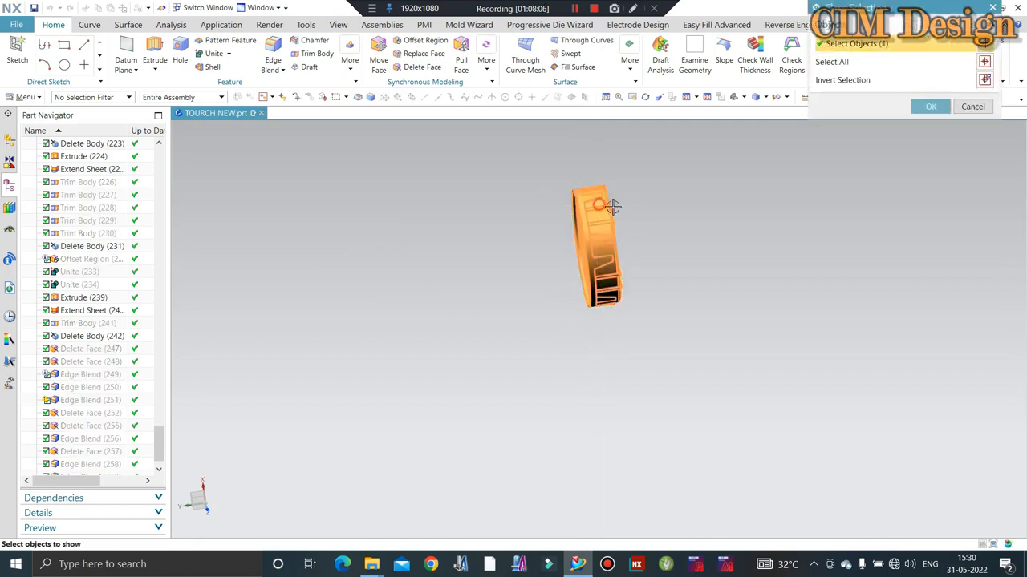
{"action": "middle_click", "coordinate": [713, 179]}
Step: Section the torch on an X plane with Show Interference enabled and examine the threads between the front ring and the body
{"action": "key", "text": "ctrl+h"}
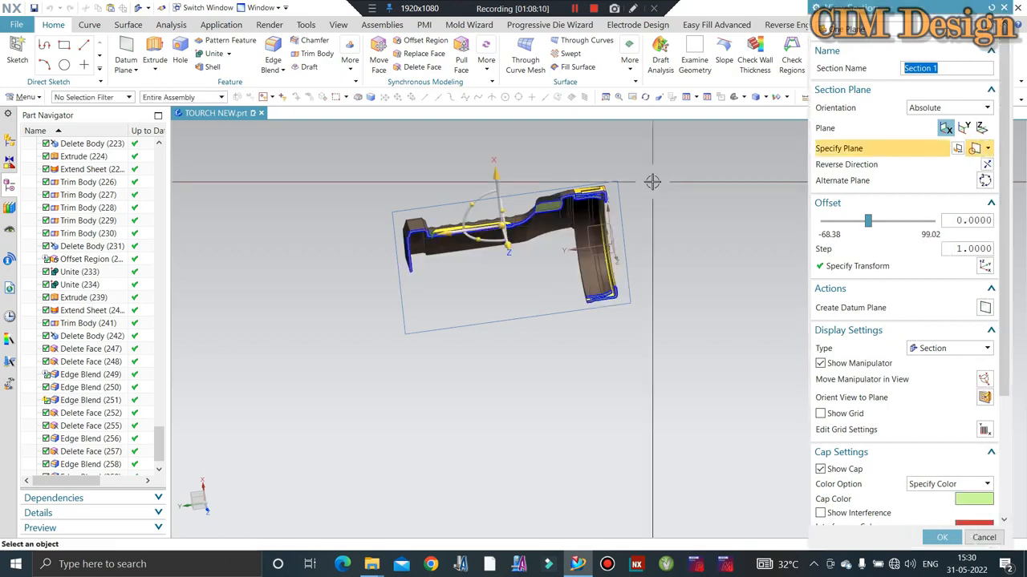
{"action": "middle_click_drag", "start_coordinate": [656, 179], "coordinate": [641, 163]}
{"action": "key", "text": "F8"}
{"action": "scroll", "coordinate": [596, 197], "scroll_direction": "up", "scroll_amount": 14}
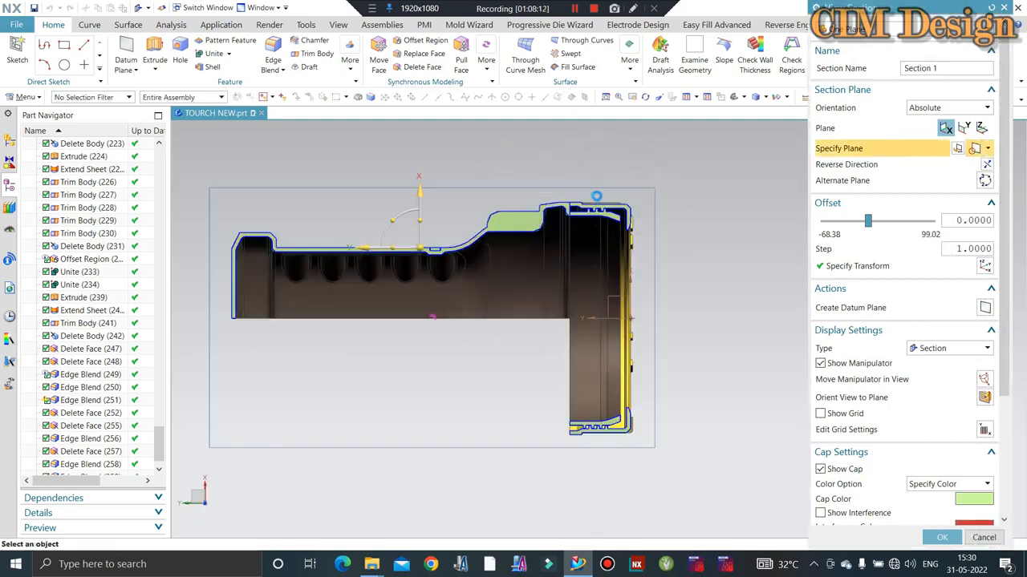
{"action": "scroll", "coordinate": [619, 230], "scroll_direction": "up", "scroll_amount": 6}
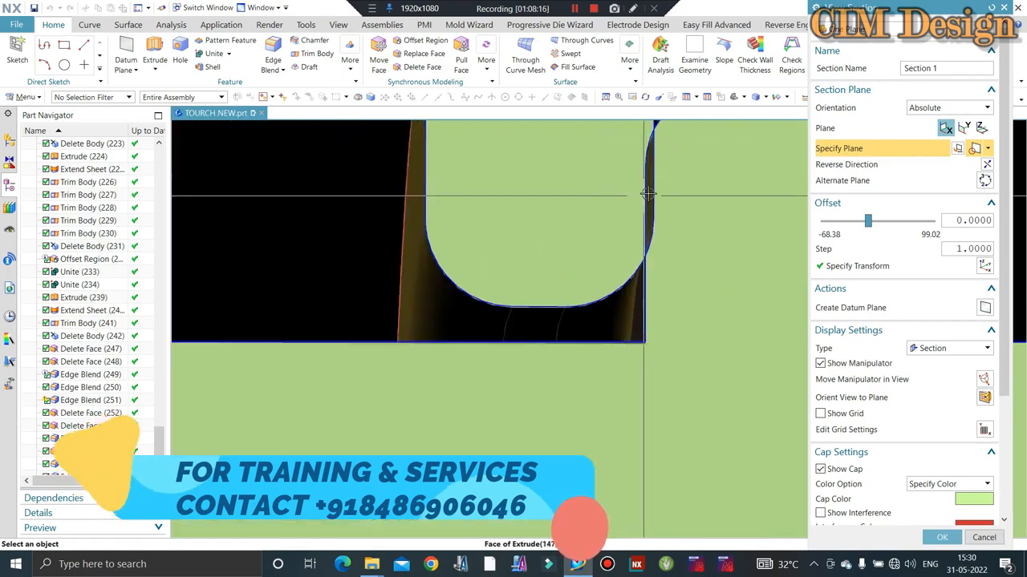
{"action": "scroll", "coordinate": [842, 502], "scroll_direction": "down", "scroll_amount": 1}
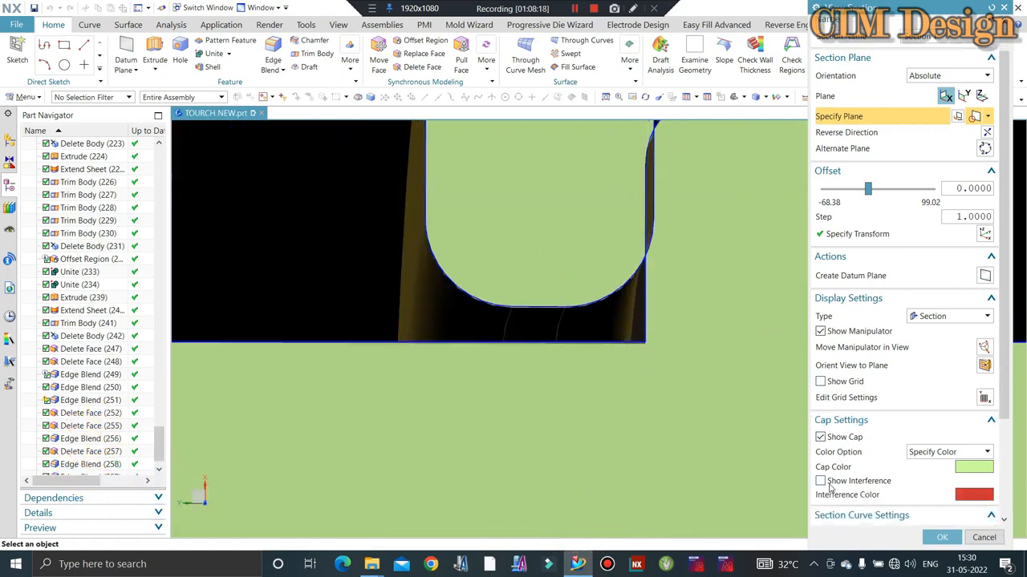
{"action": "scroll", "coordinate": [737, 334], "scroll_direction": "down", "scroll_amount": 5}
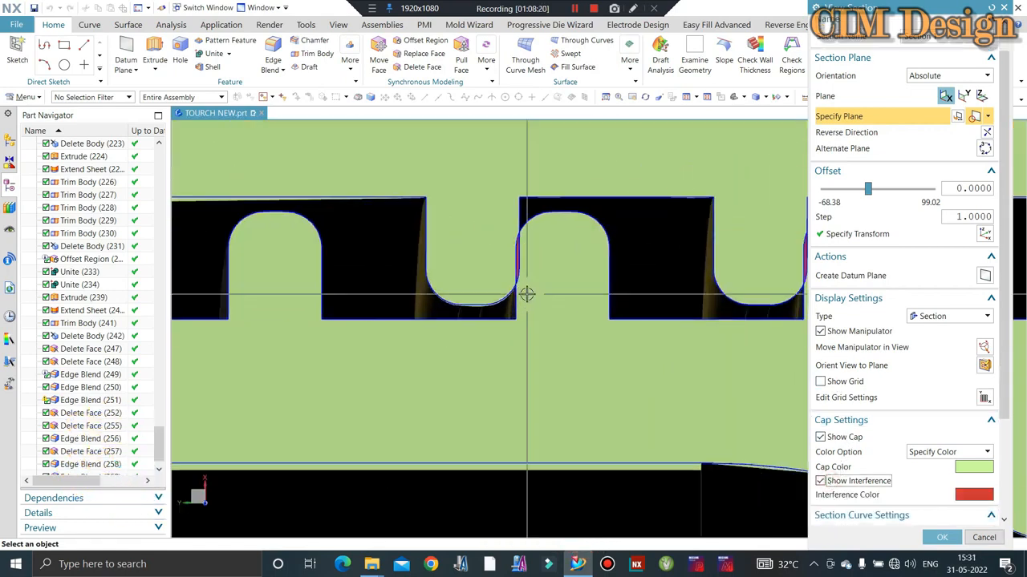
{"action": "scroll", "coordinate": [557, 222], "scroll_direction": "down", "scroll_amount": 4}
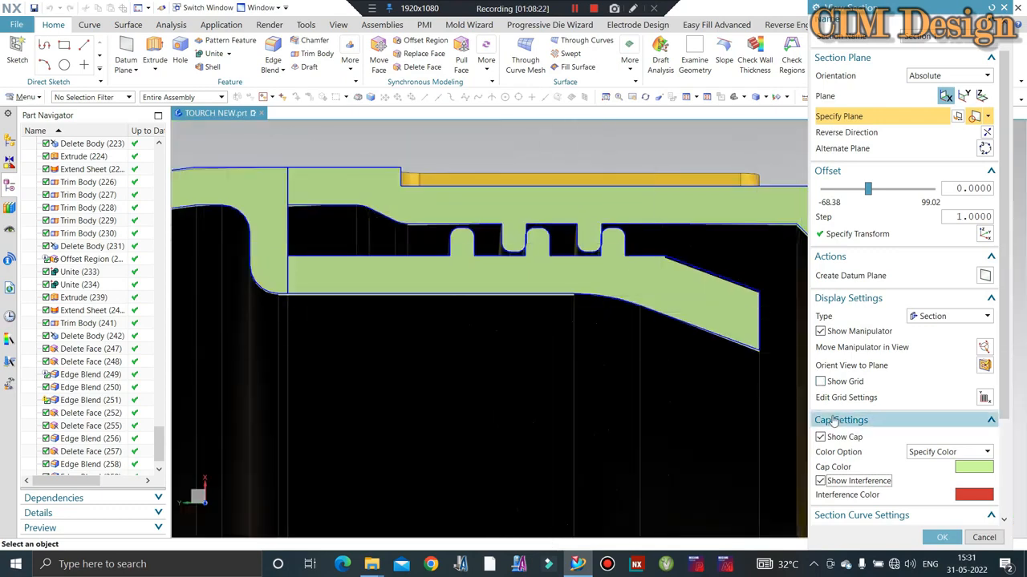
{"action": "key", "text": "Escape"}
Step: Hide the brown torch bodies so that the yellow ring is isolated
{"action": "scroll", "coordinate": [479, 238], "scroll_direction": "down", "scroll_amount": 4}
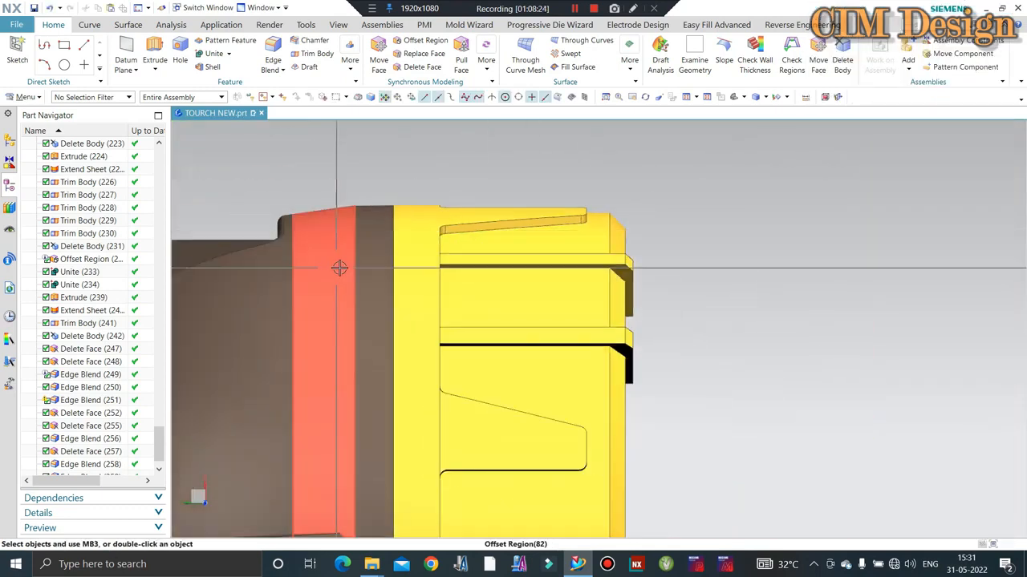
{"action": "right_click_drag", "start_coordinate": [339, 273], "coordinate": [382, 341]}
{"action": "middle_click_drag", "start_coordinate": [387, 320], "coordinate": [510, 301]}
{"action": "right_click_drag", "start_coordinate": [470, 415], "coordinate": [458, 456]}
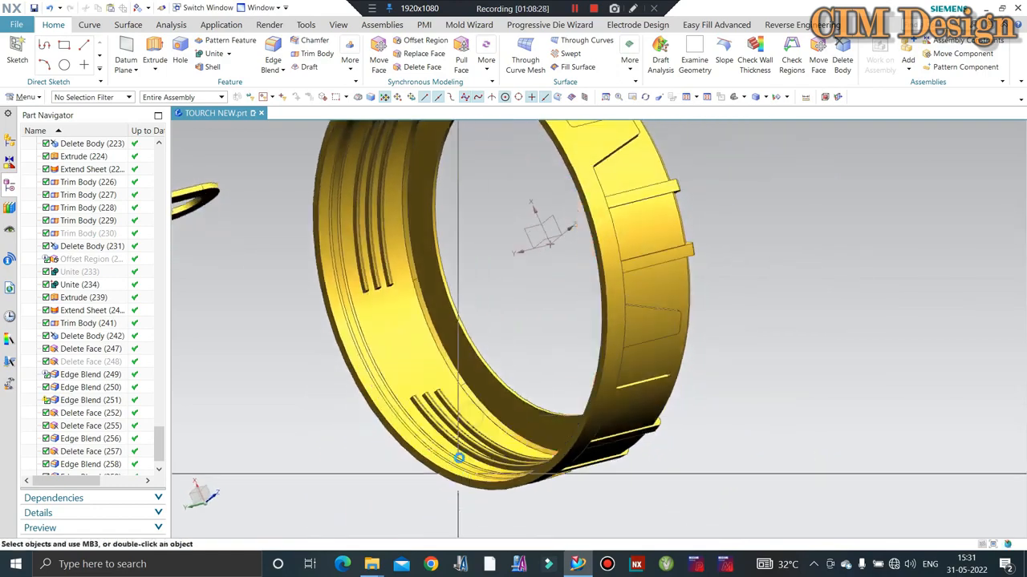
{"action": "scroll", "coordinate": [399, 336], "scroll_direction": "down", "scroll_amount": 2}
{"action": "middle_click_drag", "start_coordinate": [399, 336], "coordinate": [344, 316]}
{"action": "scroll", "coordinate": [345, 316], "scroll_direction": "down", "scroll_amount": 1}
{"action": "key", "text": "F8"}
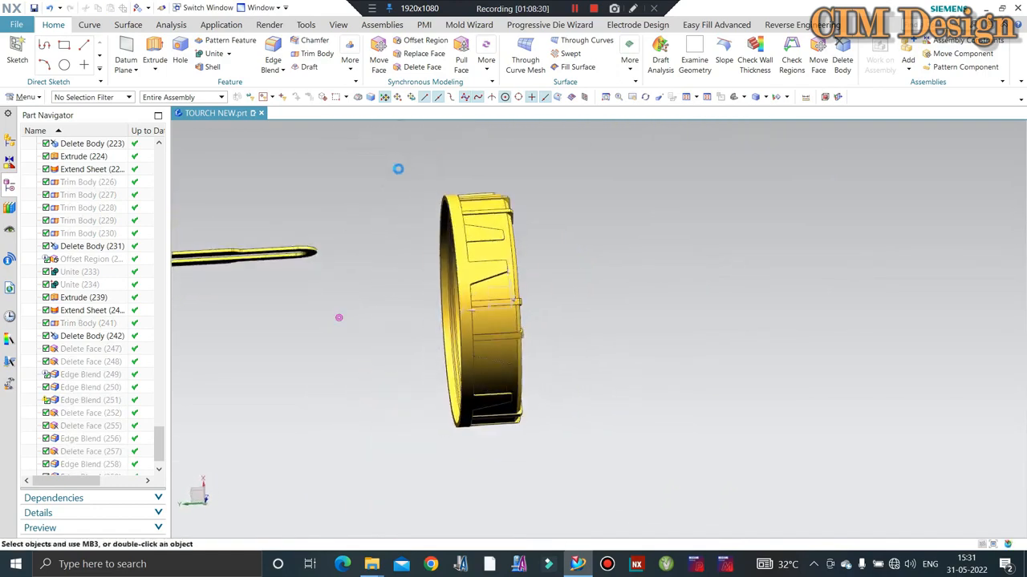
Step: Try to set the yellow ring's translucency to 50
{"action": "key", "text": "ctrl+j"}
{"action": "left_click", "coordinate": [482, 270]}
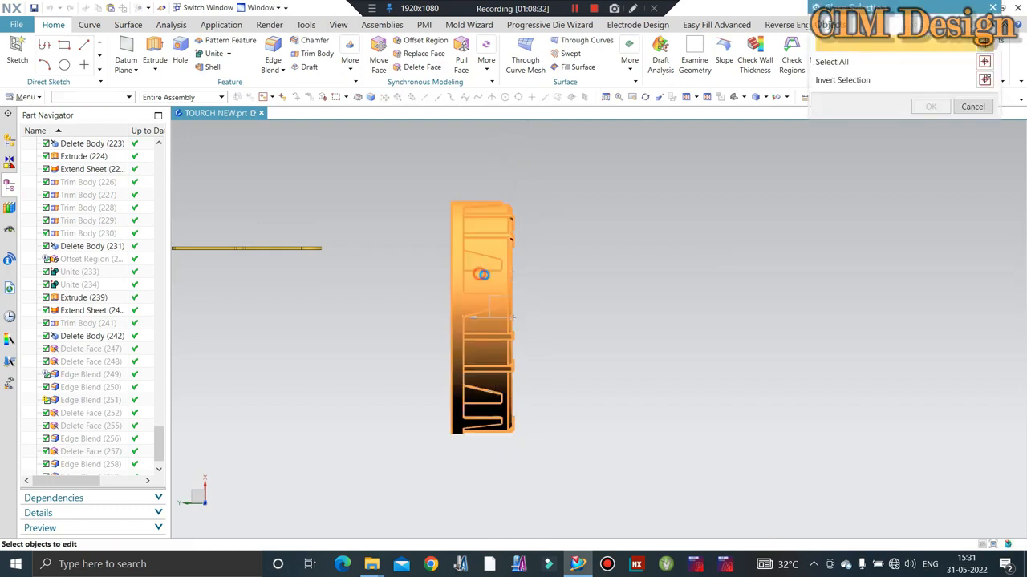
{"action": "middle_click", "coordinate": [877, 153]}
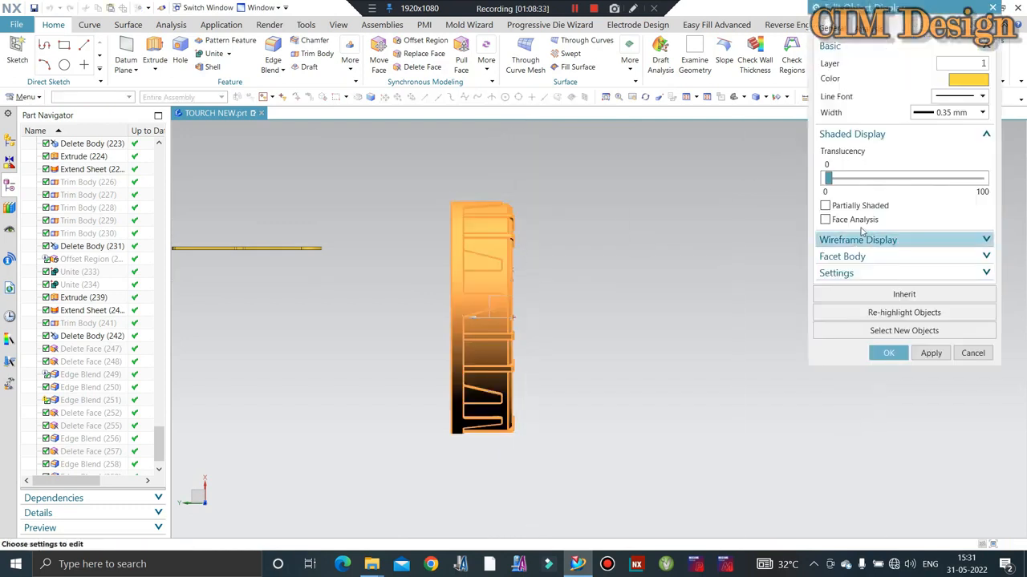
{"action": "left_click", "coordinate": [914, 178]}
{"action": "scroll", "coordinate": [485, 292], "scroll_direction": "up", "scroll_amount": 2}
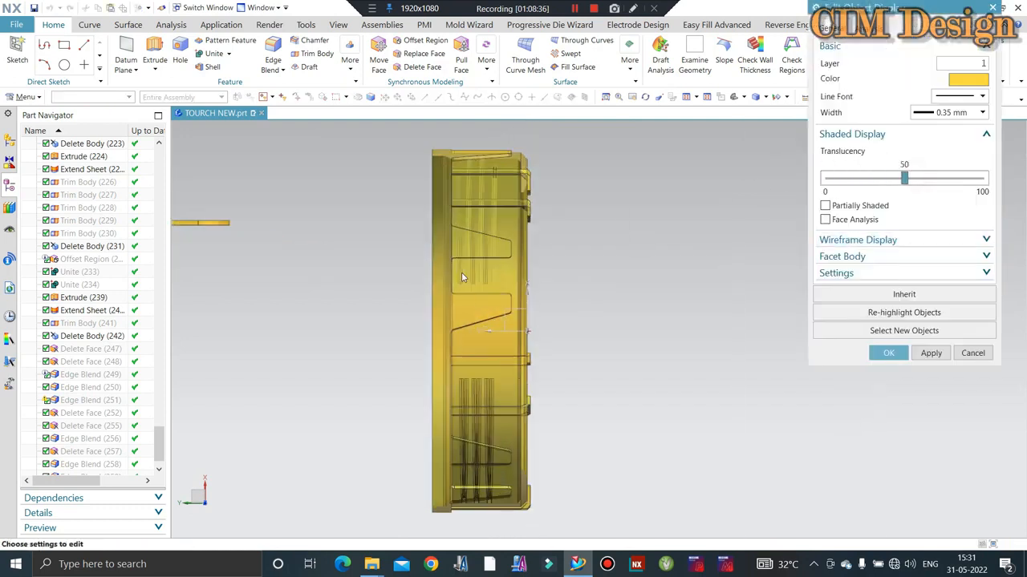
{"action": "middle_click", "coordinate": [461, 272]}
Step: Start a Move Face operation by distance and select the first set of three internal thread ribs on the ring
{"action": "left_click", "coordinate": [379, 56]}
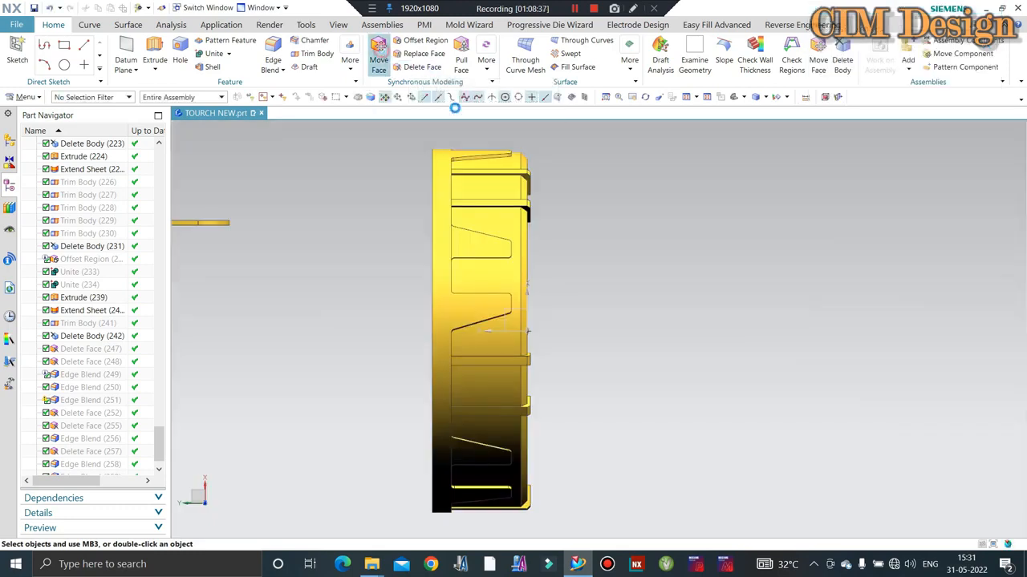
{"action": "middle_click_drag", "start_coordinate": [701, 222], "coordinate": [398, 316]}
{"action": "scroll", "coordinate": [438, 328], "scroll_direction": "up", "scroll_amount": 5}
{"action": "scroll", "coordinate": [439, 329], "scroll_direction": "up", "scroll_amount": 3}
{"action": "left_click", "coordinate": [521, 310]}
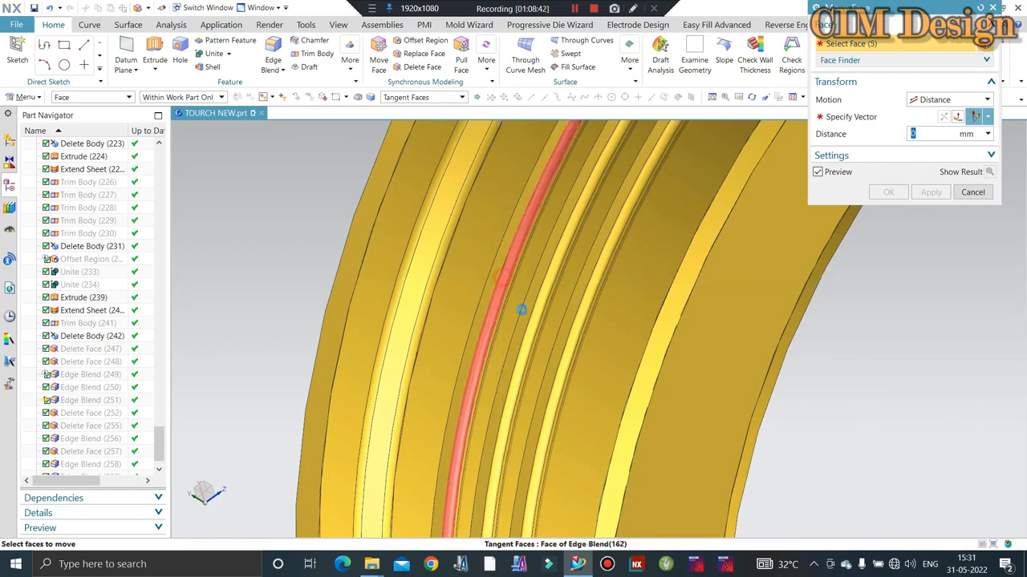
{"action": "left_click", "coordinate": [575, 336]}
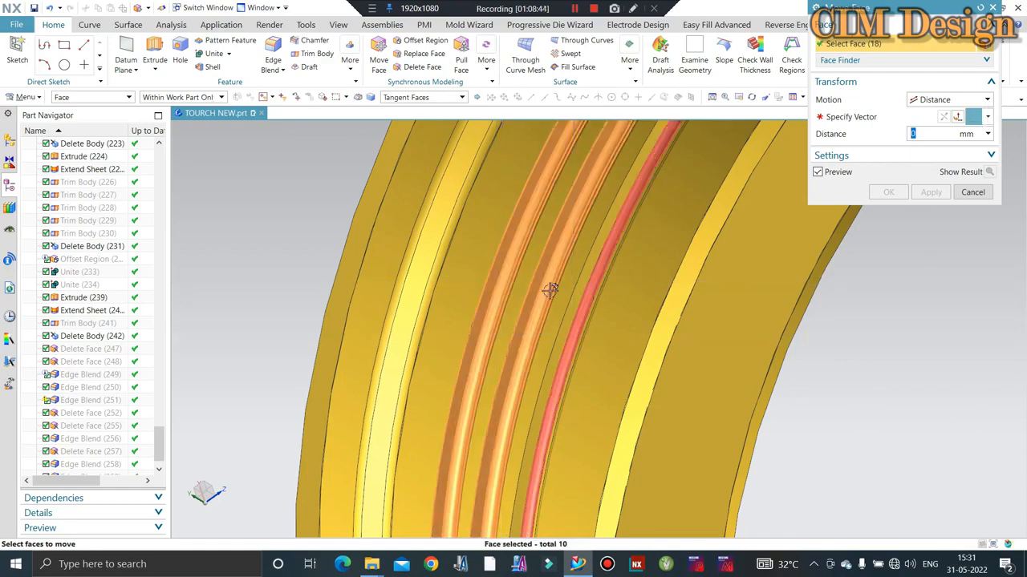
Step: Add the remaining sets of internal thread ribs around the ring to the faces being moved
{"action": "scroll", "coordinate": [550, 290], "scroll_direction": "down", "scroll_amount": 8}
{"action": "middle_click_drag", "start_coordinate": [633, 284], "coordinate": [634, 247]}
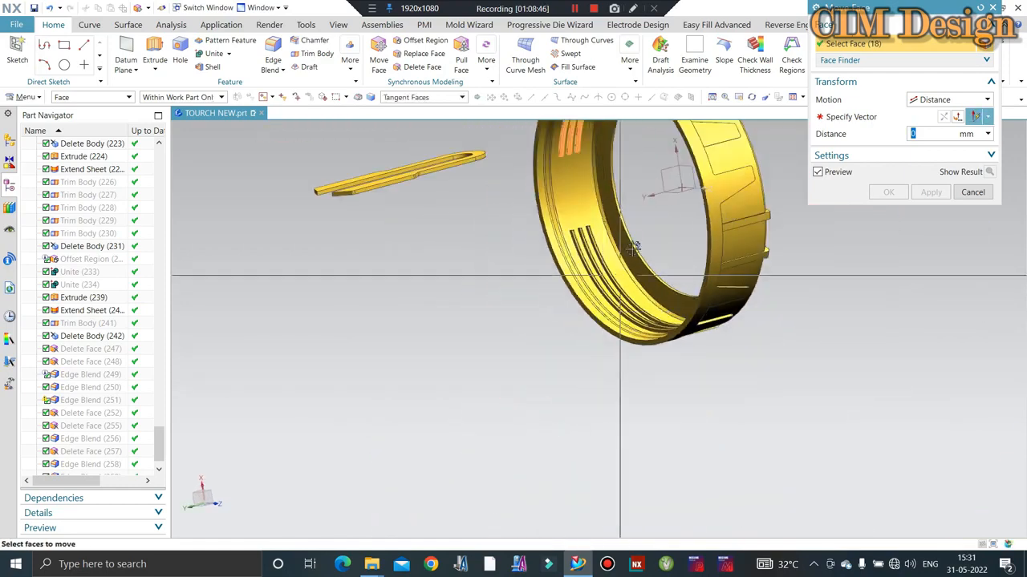
{"action": "scroll", "coordinate": [634, 247], "scroll_direction": "up", "scroll_amount": 5}
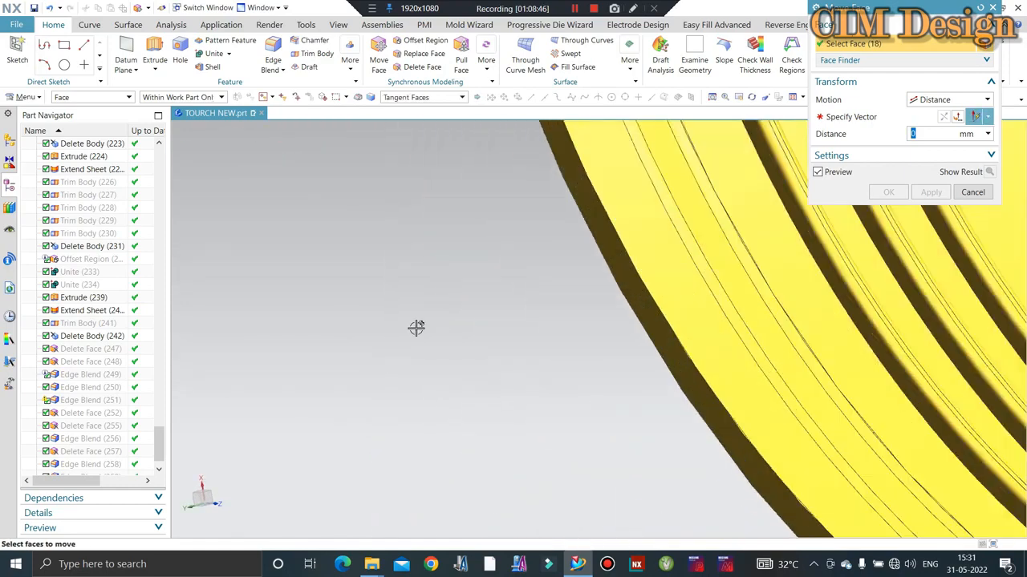
{"action": "left_click", "coordinate": [907, 259]}
{"action": "scroll", "coordinate": [393, 278], "scroll_direction": "down", "scroll_amount": 8}
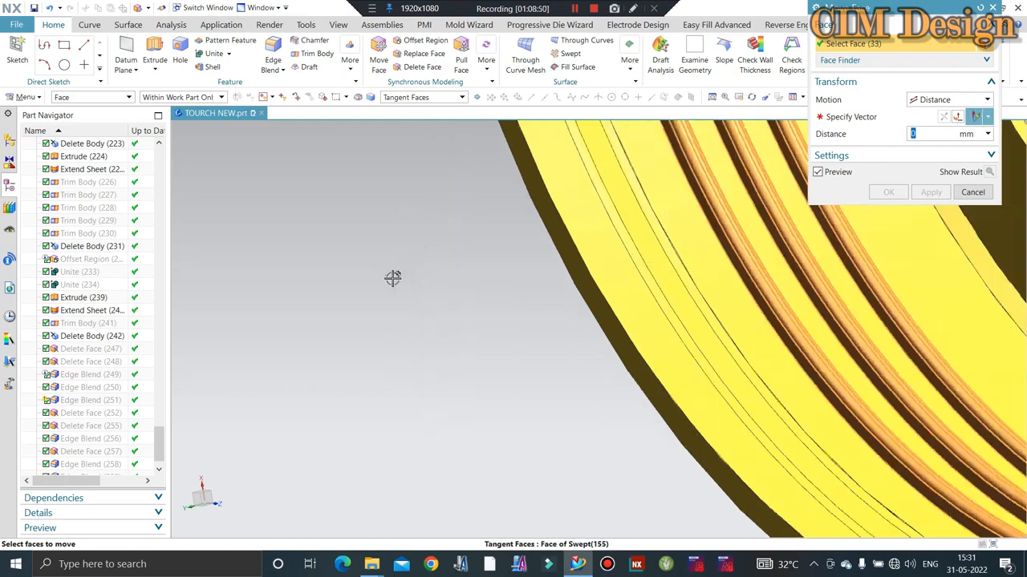
{"action": "mouse_move", "coordinate": [410, 296]}
{"action": "middle_mouse_down"}
{"action": "mouse_move", "coordinate": [529, 237]}
{"action": "mouse_move", "coordinate": [403, 280]}
{"action": "middle_mouse_up"}
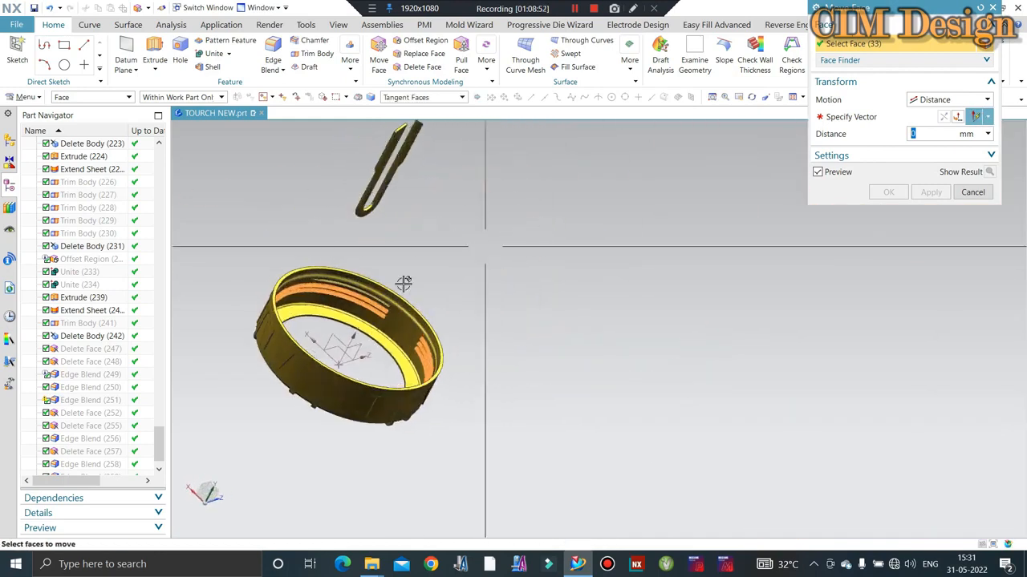
{"action": "scroll", "coordinate": [403, 280], "scroll_direction": "up", "scroll_amount": 6}
{"action": "left_click", "coordinate": [369, 259]}
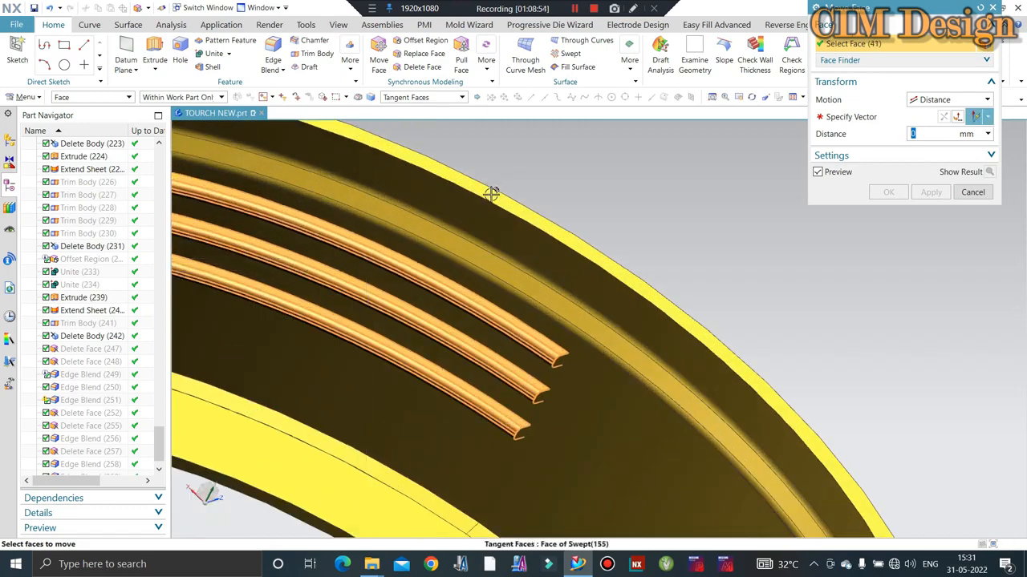
Step: Move the selected thread ribs 0.1 mm along the ring's axis
{"action": "scroll", "coordinate": [492, 192], "scroll_direction": "down", "scroll_amount": 8}
{"action": "left_click", "coordinate": [851, 117]}
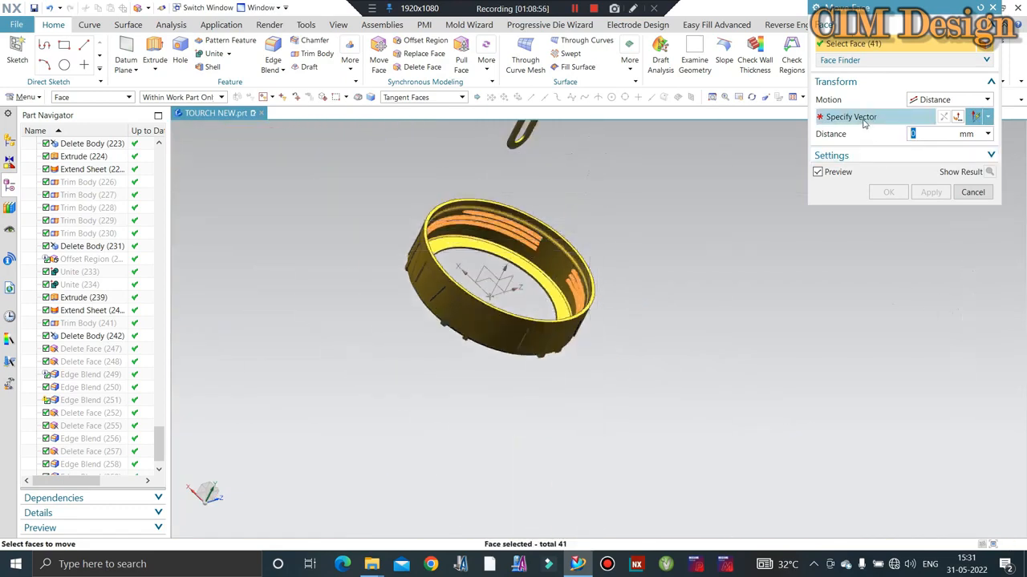
{"action": "scroll", "coordinate": [598, 325], "scroll_direction": "up", "scroll_amount": 4}
{"action": "left_click", "coordinate": [589, 327]}
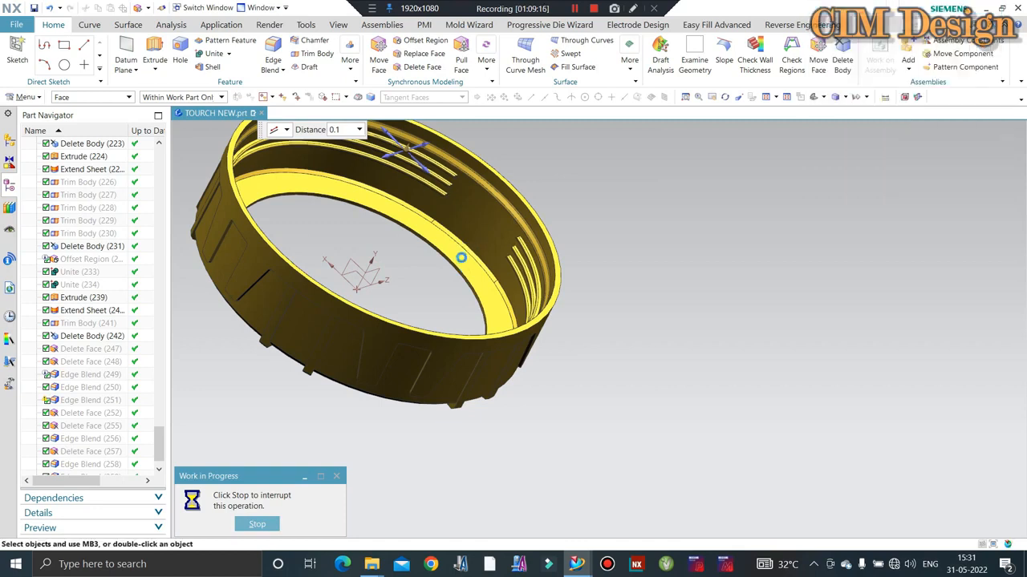
Step: Show all hidden bodies of the torch again
{"action": "scroll", "coordinate": [657, 257], "scroll_direction": "down", "scroll_amount": 4}
{"action": "middle_click_drag", "start_coordinate": [658, 257], "coordinate": [612, 303]}
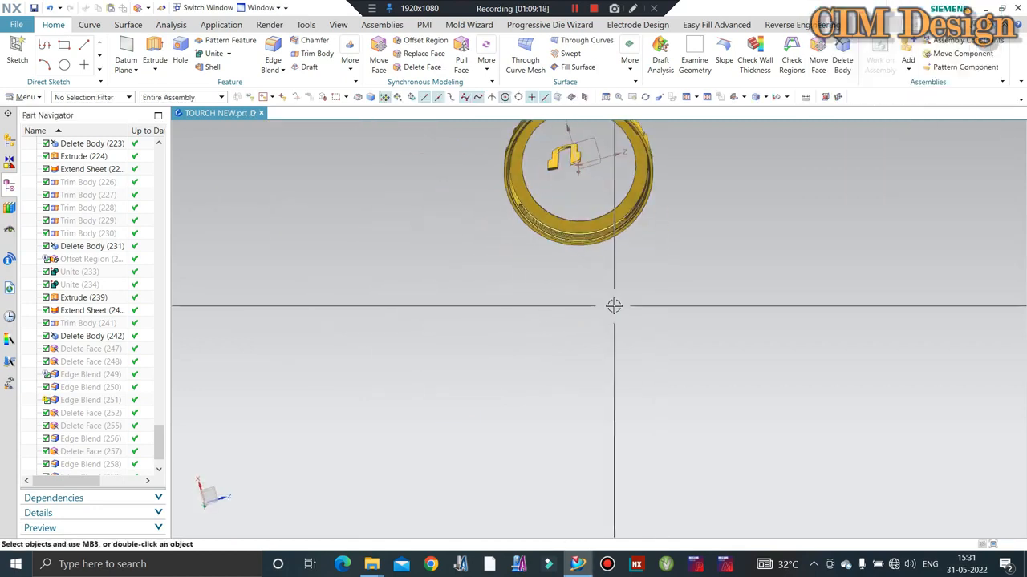
{"action": "scroll", "coordinate": [616, 353], "scroll_direction": "down", "scroll_amount": 3}
{"action": "scroll", "coordinate": [649, 186], "scroll_direction": "up", "scroll_amount": 3}
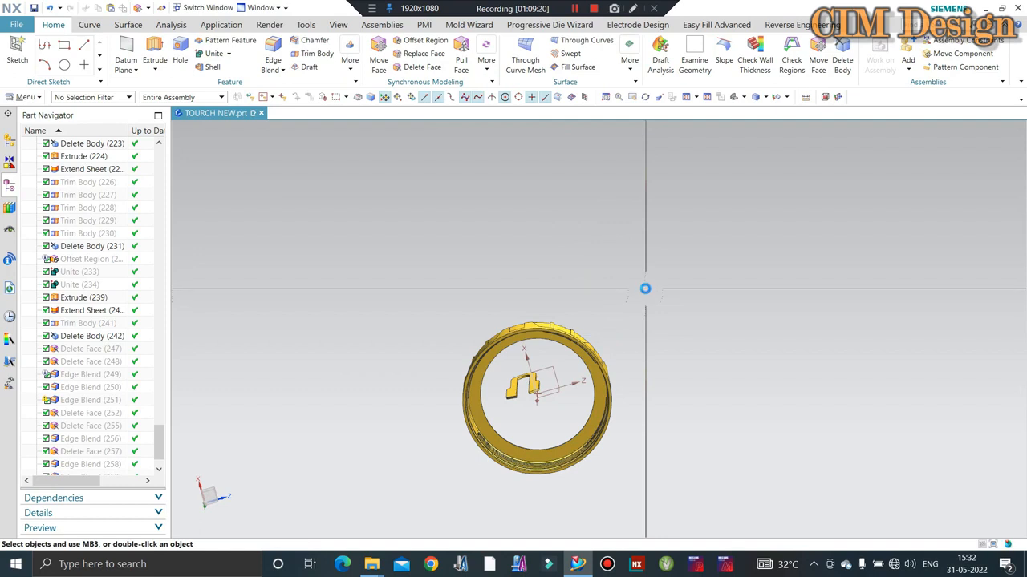
{"action": "key", "text": "ctrl+shift+u"}
{"action": "scroll", "coordinate": [644, 289], "scroll_direction": "down", "scroll_amount": 3}
{"action": "middle_click_drag", "start_coordinate": [610, 292], "coordinate": [724, 324]}
{"action": "key", "text": "F8"}
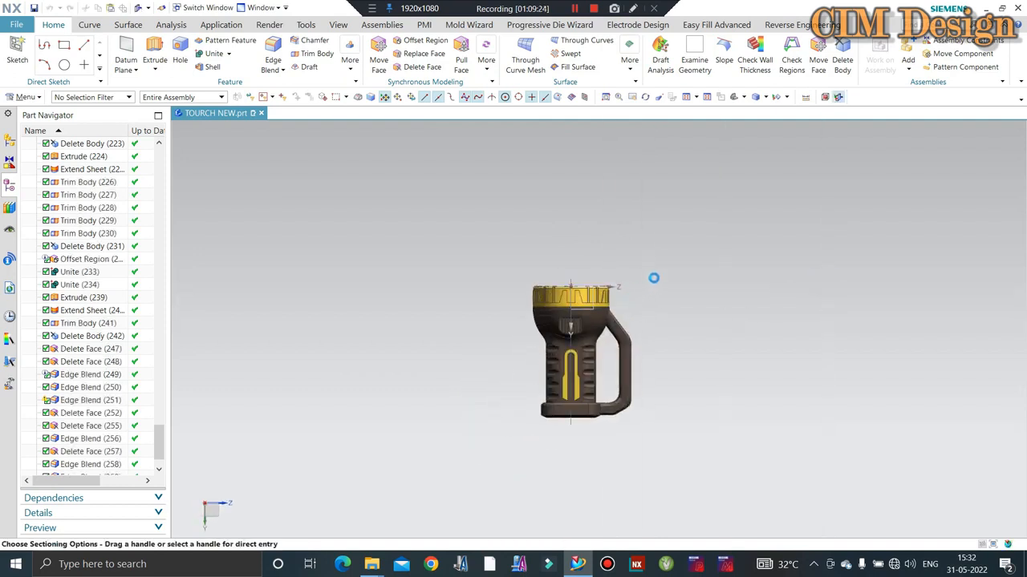
Step: Section the torch on an X plane and examine the clearance between the ring threads and the body threads
{"action": "scroll", "coordinate": [522, 304], "scroll_direction": "up", "scroll_amount": 5}
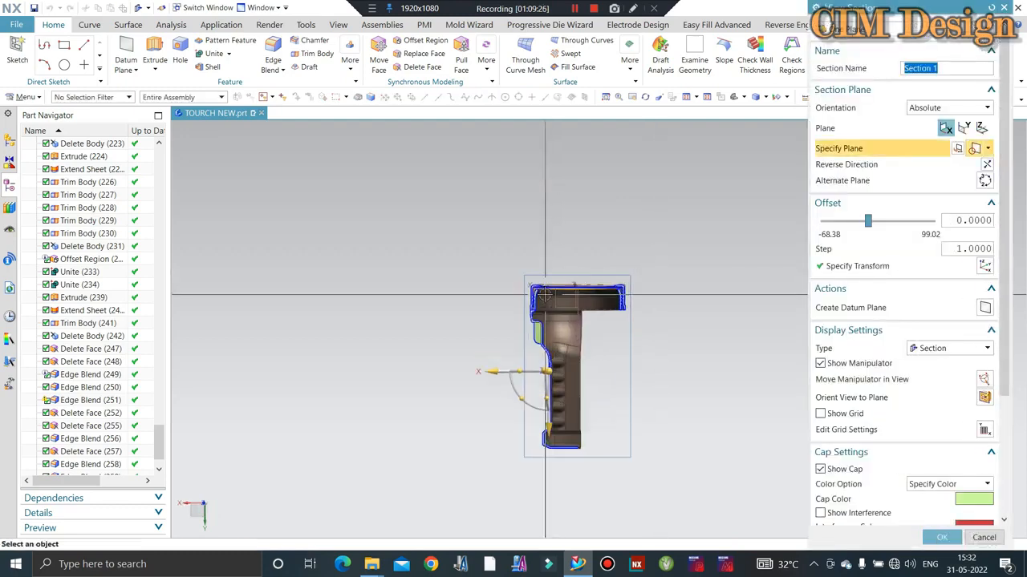
{"action": "scroll", "coordinate": [521, 304], "scroll_direction": "up", "scroll_amount": 6}
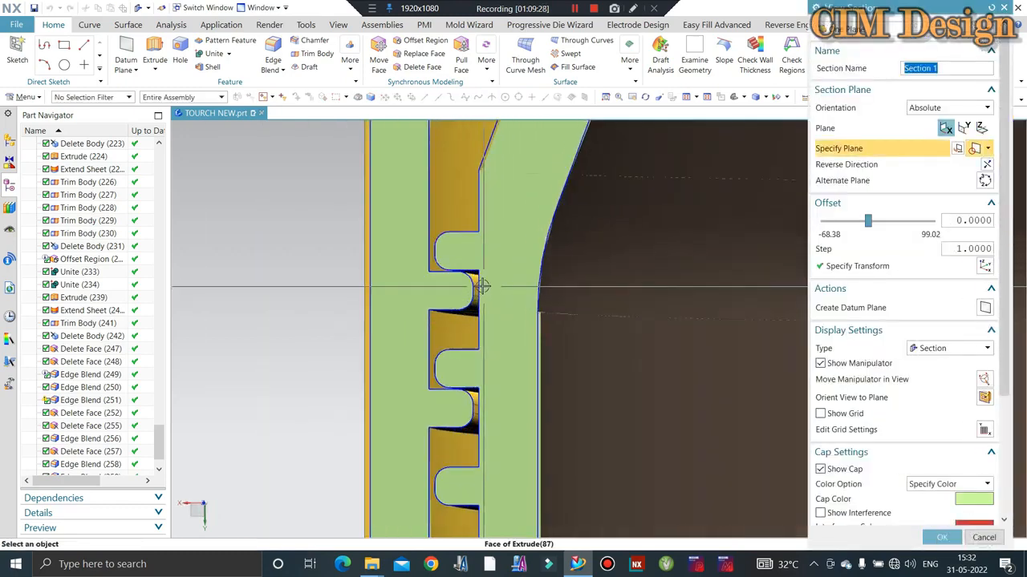
{"action": "scroll", "coordinate": [433, 262], "scroll_direction": "down", "scroll_amount": 5}
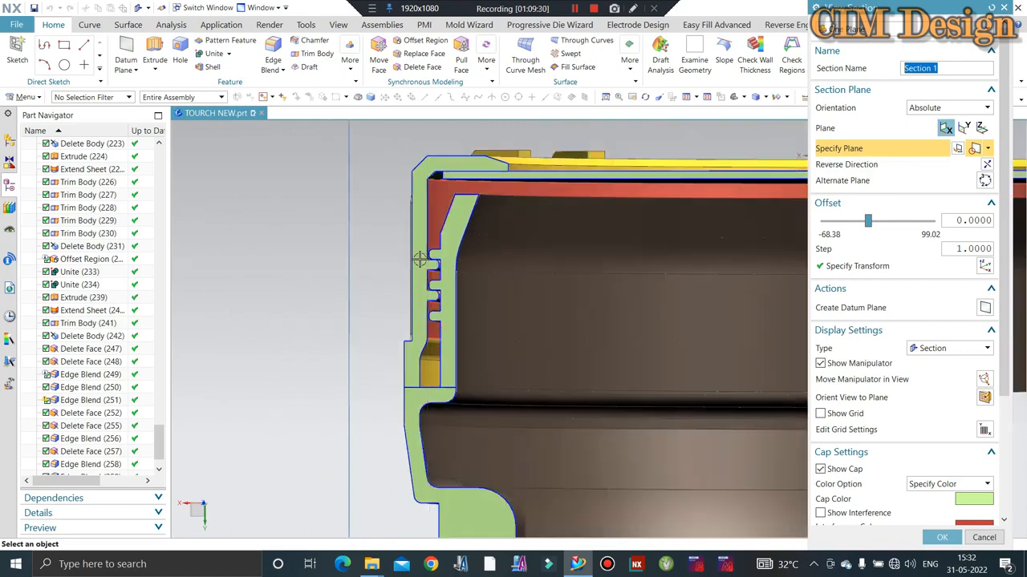
{"action": "scroll", "coordinate": [443, 241], "scroll_direction": "down", "scroll_amount": 6}
{"action": "middle_click_drag", "start_coordinate": [520, 228], "coordinate": [482, 232]}
{"action": "scroll", "coordinate": [479, 232], "scroll_direction": "up", "scroll_amount": 2}
{"action": "scroll", "coordinate": [469, 234], "scroll_direction": "up", "scroll_amount": 8}
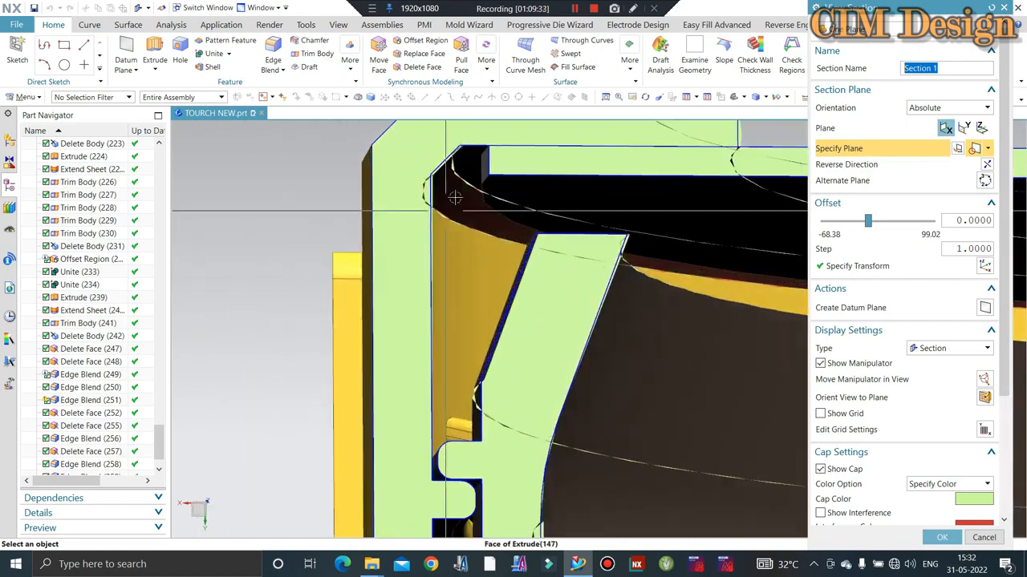
{"action": "scroll", "coordinate": [441, 262], "scroll_direction": "down", "scroll_amount": 4}
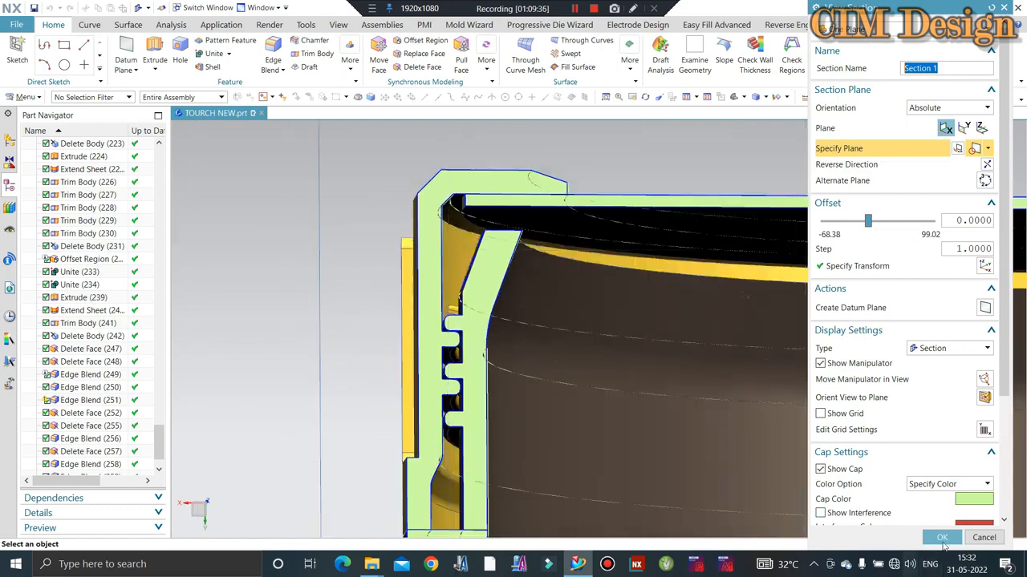
Step: Orient the complete torch to the trimetric view and save the part
{"action": "scroll", "coordinate": [470, 195], "scroll_direction": "down", "scroll_amount": 6}
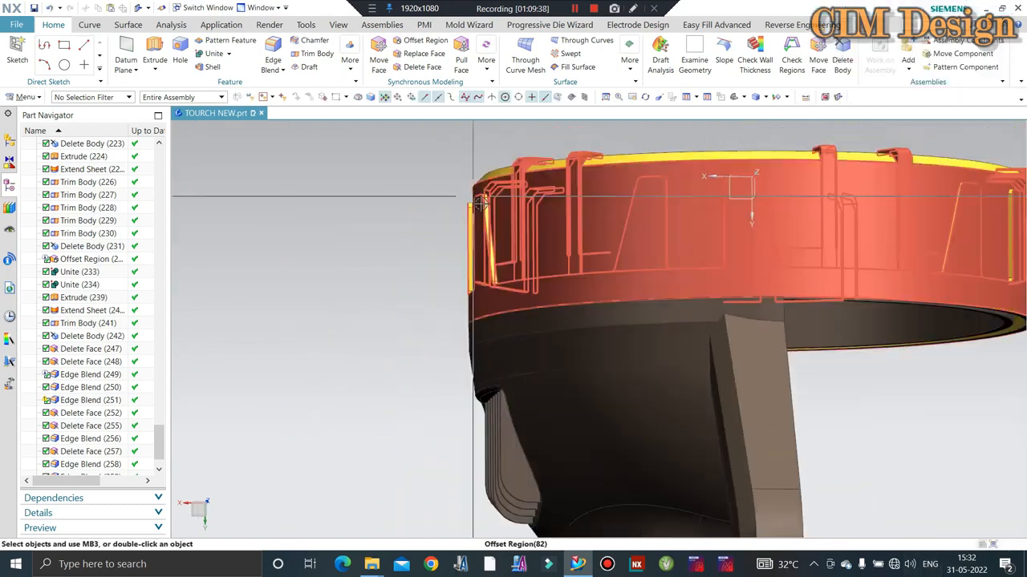
{"action": "middle_click_drag", "start_coordinate": [605, 266], "coordinate": [561, 248]}
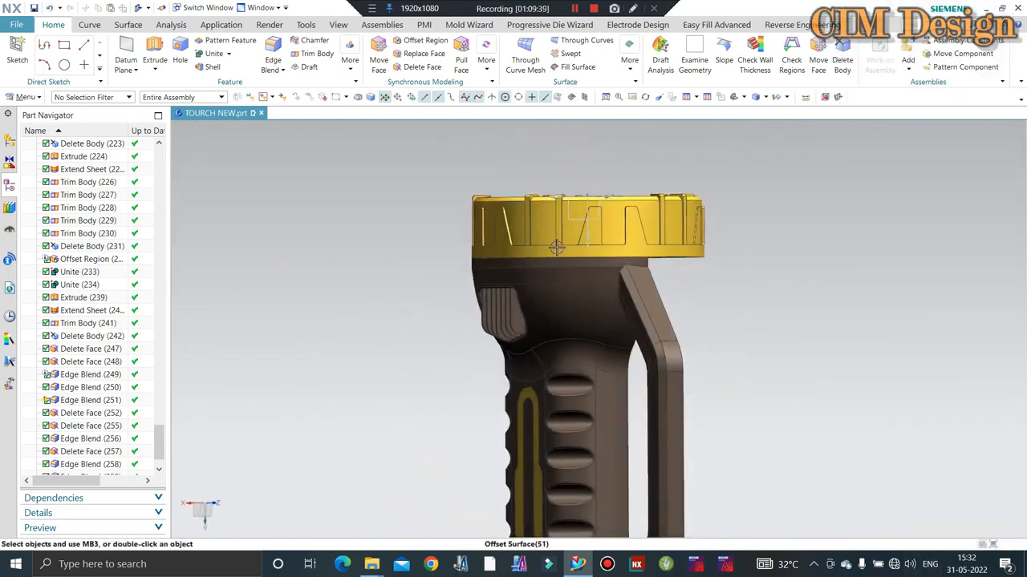
{"action": "key", "text": "Home"}
{"action": "key", "text": "ctrl+s"}
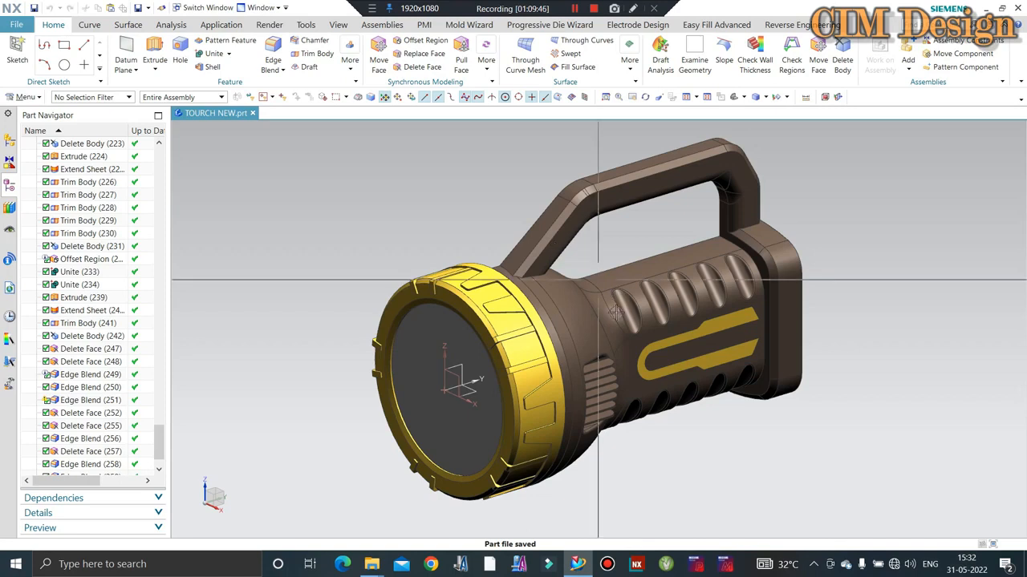
Step: Set the translucency of the torch's front glass to 60
{"action": "key", "text": "ctrl+j"}
{"action": "left_click", "coordinate": [488, 328]}
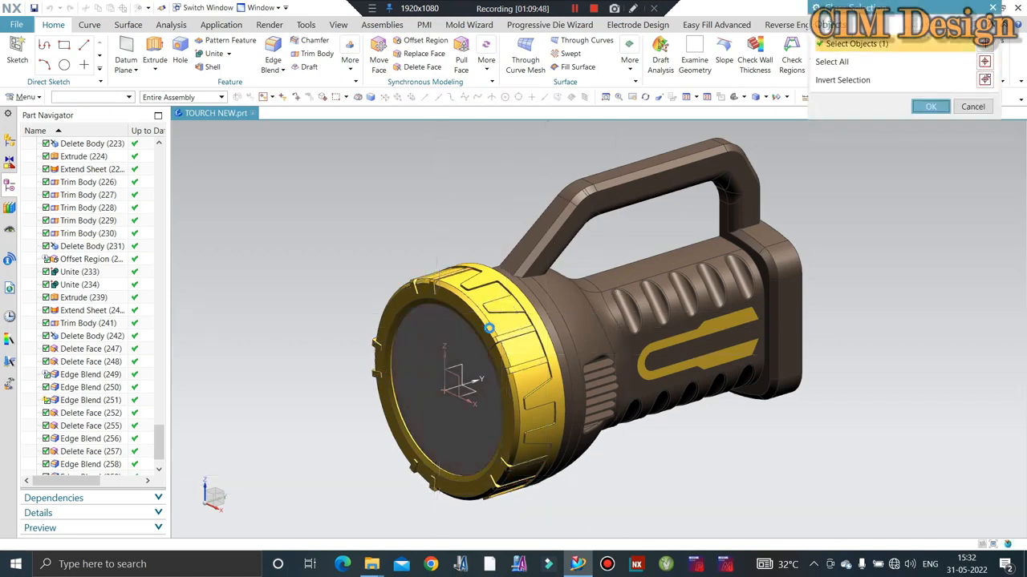
{"action": "middle_click", "coordinate": [489, 328]}
{"action": "left_click_drag", "start_coordinate": [900, 182], "coordinate": [948, 183]}
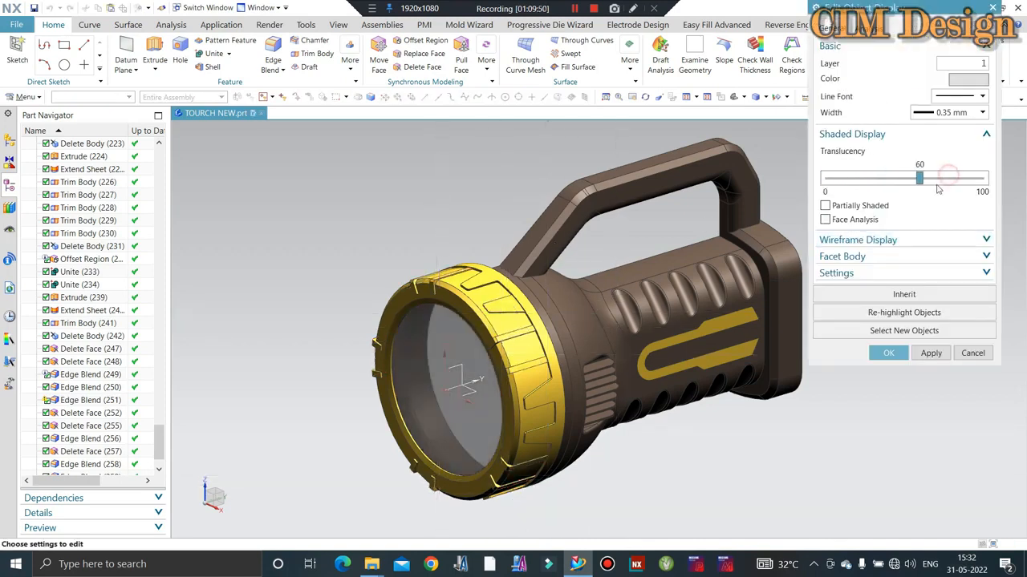
{"action": "middle_click", "coordinate": [948, 182]}
Step: Examine the torch with its translucent front glass, then the threaded neck of the body with the front ring hidden
{"action": "middle_click_drag", "start_coordinate": [609, 288], "coordinate": [635, 362]}
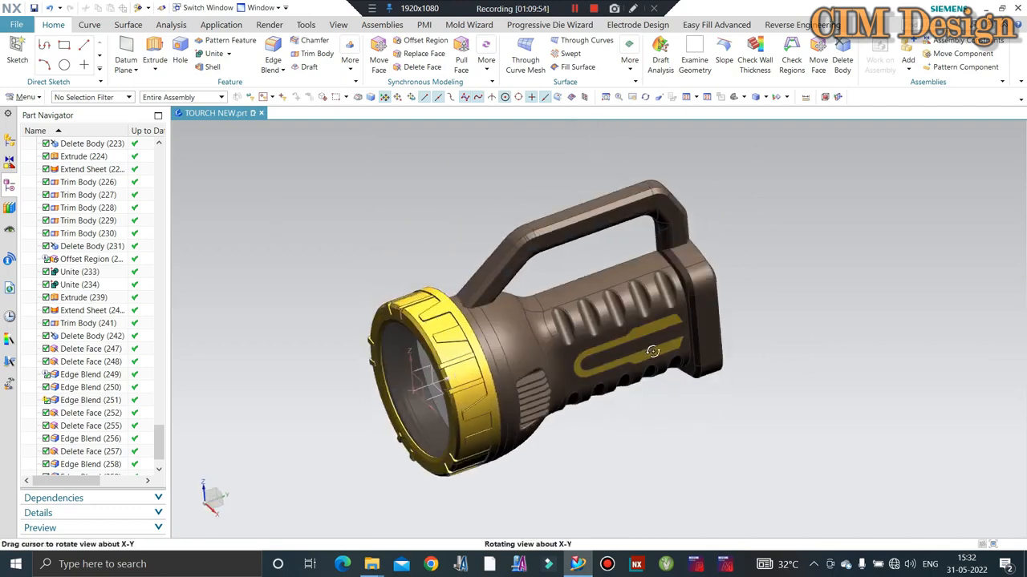
{"action": "scroll", "coordinate": [617, 357], "scroll_direction": "up", "scroll_amount": 5}
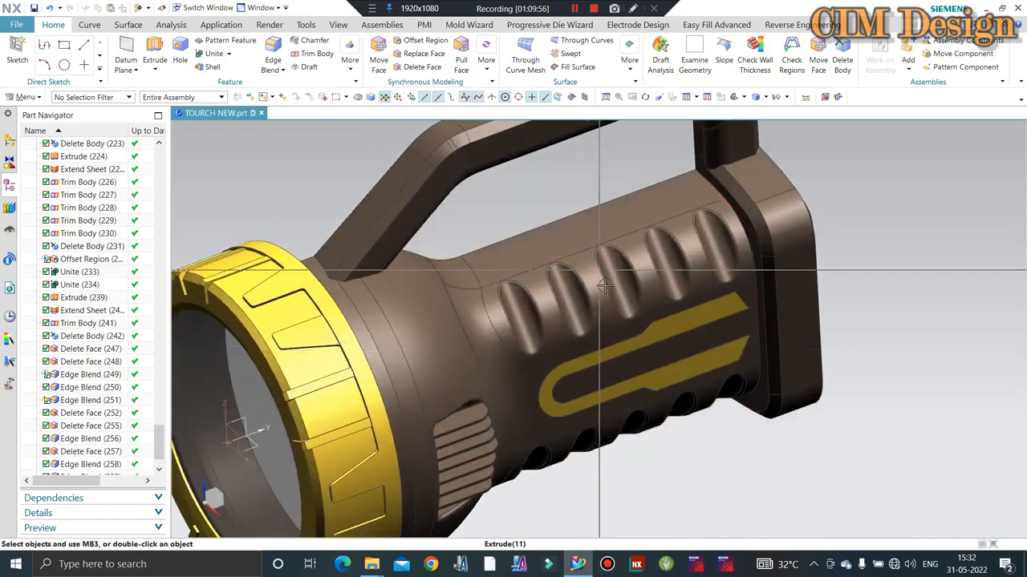
{"action": "scroll", "coordinate": [315, 317], "scroll_direction": "down", "scroll_amount": 3}
{"action": "scroll", "coordinate": [385, 353], "scroll_direction": "up", "scroll_amount": 4}
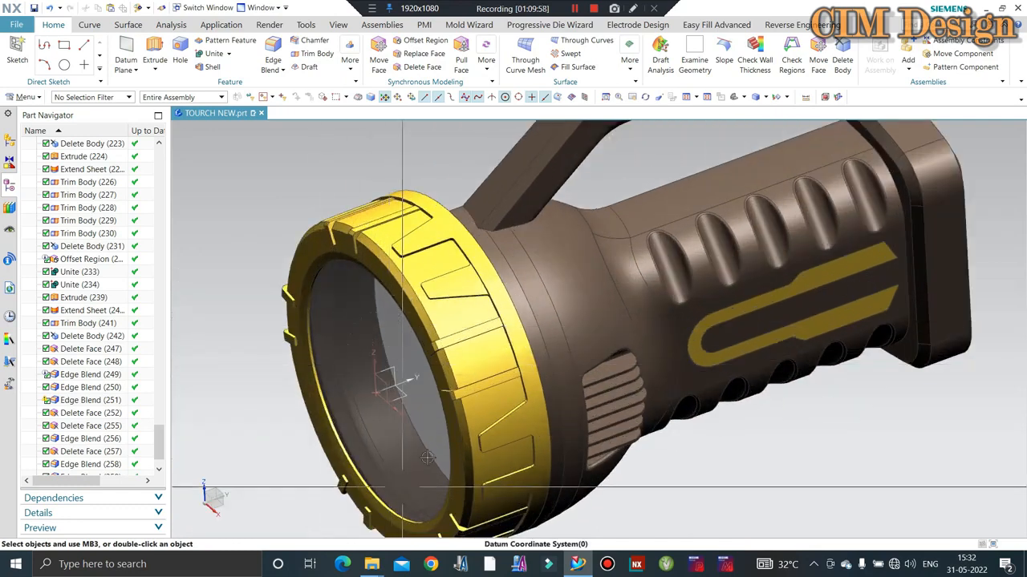
{"action": "scroll", "coordinate": [460, 316], "scroll_direction": "down", "scroll_amount": 3}
{"action": "scroll", "coordinate": [459, 313], "scroll_direction": "up", "scroll_amount": 3}
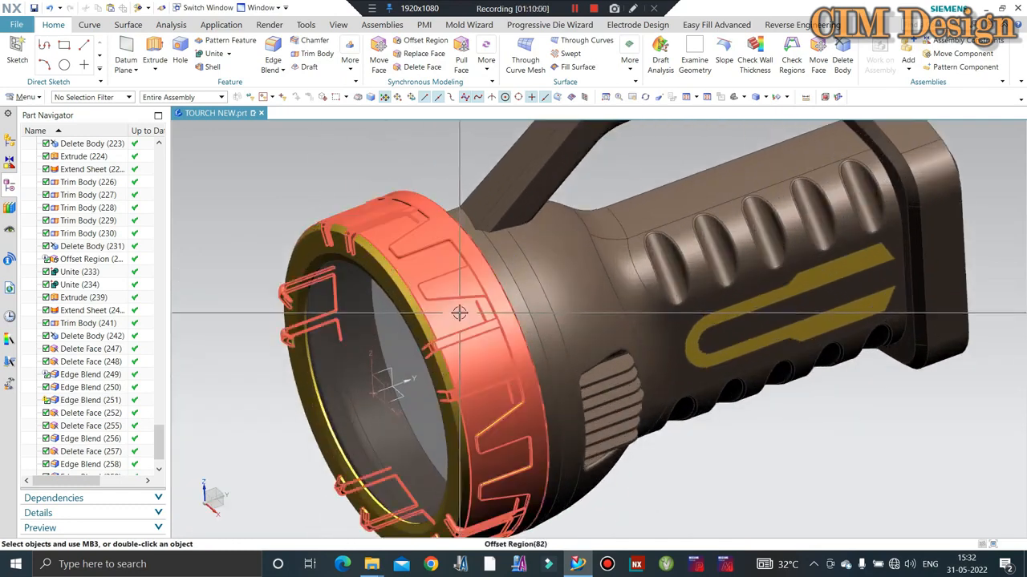
{"action": "scroll", "coordinate": [459, 313], "scroll_direction": "down", "scroll_amount": 3}
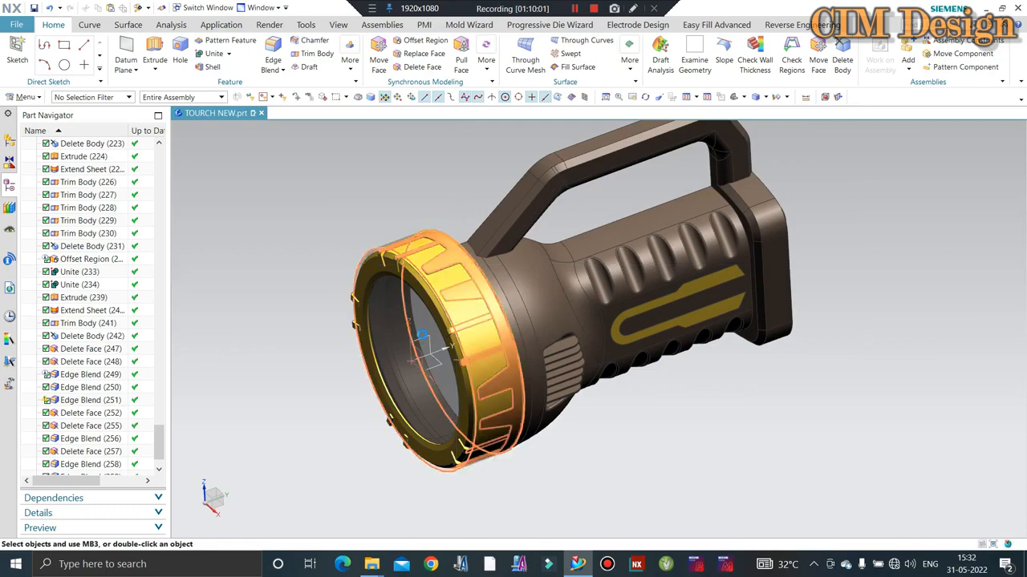
{"action": "middle_click_drag", "start_coordinate": [431, 280], "coordinate": [508, 217]}
{"action": "scroll", "coordinate": [452, 227], "scroll_direction": "up", "scroll_amount": 3}
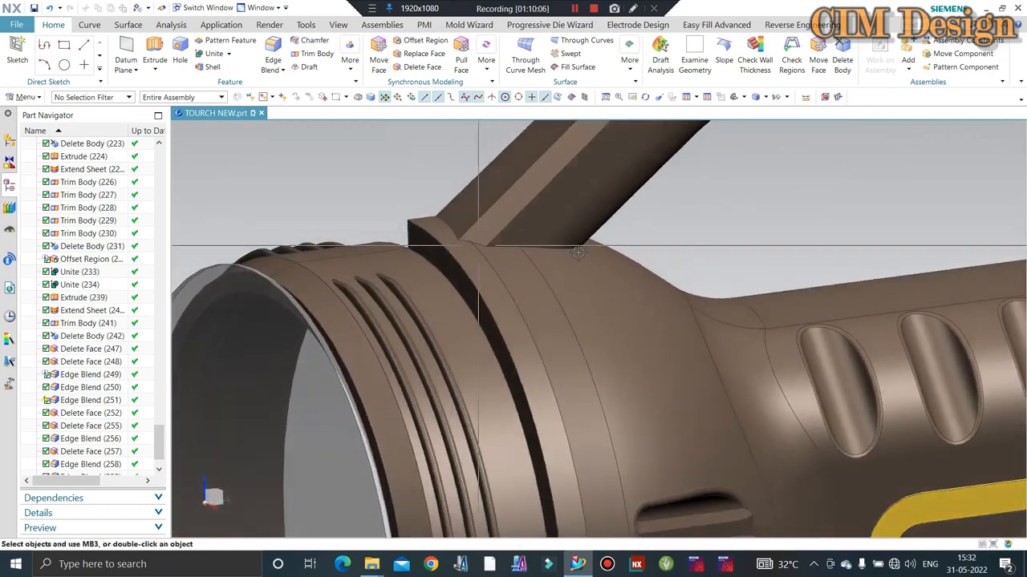
{"action": "scroll", "coordinate": [520, 260], "scroll_direction": "down", "scroll_amount": 3}
{"action": "left_click", "coordinate": [580, 8]}
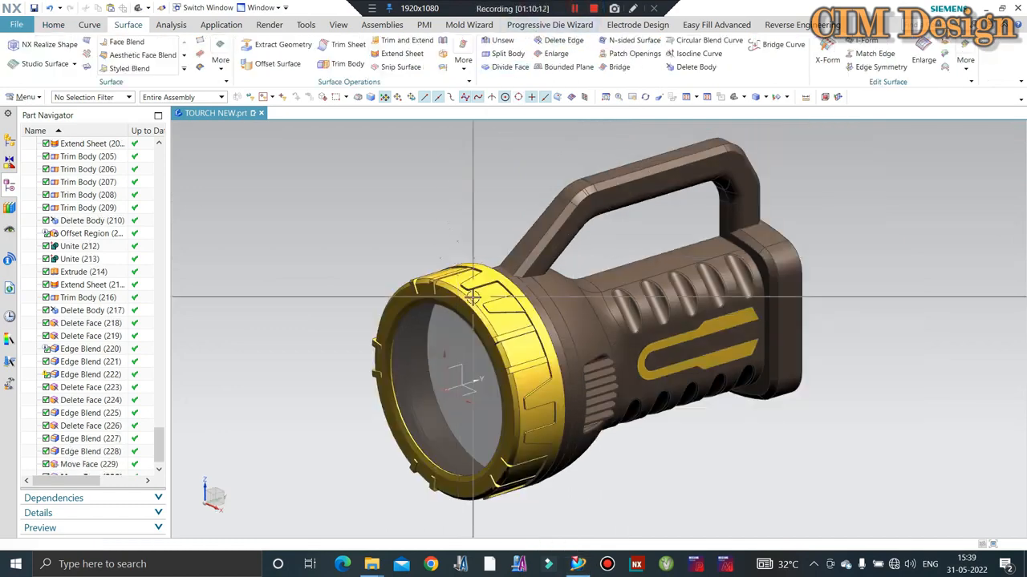
Step: Hide the front ring and one body half, and undo the hiding of the front glass
{"action": "middle_click_drag", "start_coordinate": [479, 383], "coordinate": [468, 245]}
{"action": "scroll", "coordinate": [454, 308], "scroll_direction": "down", "scroll_amount": 2}
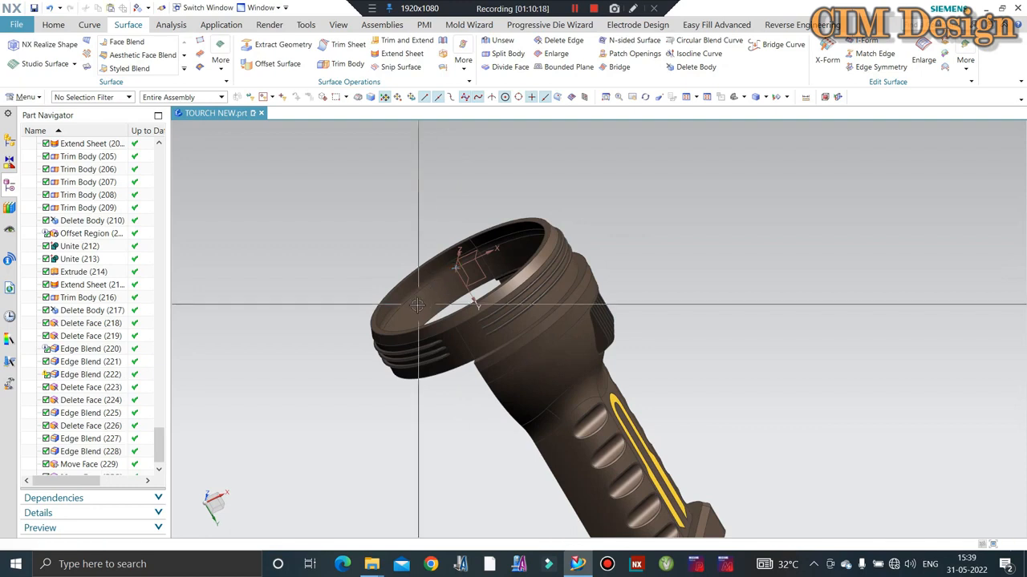
{"action": "scroll", "coordinate": [393, 361], "scroll_direction": "down", "scroll_amount": 2}
{"action": "key", "text": "ctrl+z"}
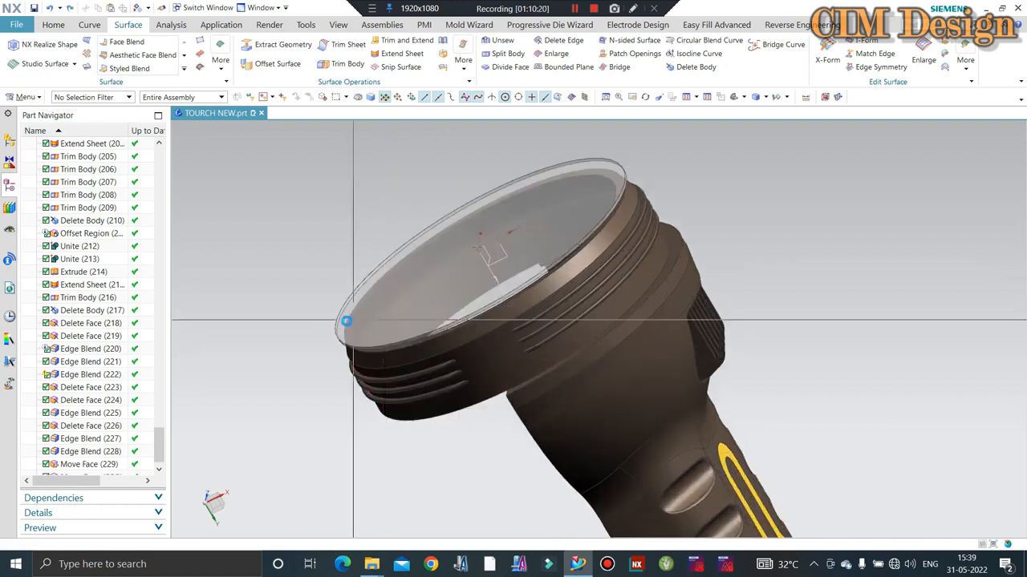
Step: Create a datum plane inside the torch body, offset from the face of the front glass
{"action": "left_click", "coordinate": [53, 25]}
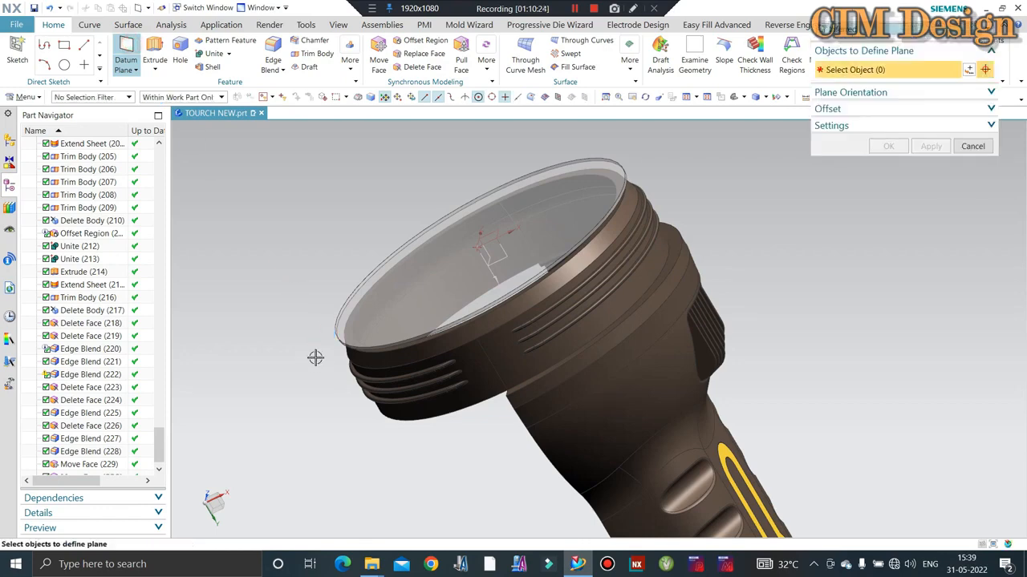
{"action": "middle_click_drag", "start_coordinate": [316, 355], "coordinate": [337, 307]}
{"action": "scroll", "coordinate": [338, 308], "scroll_direction": "up", "scroll_amount": 3}
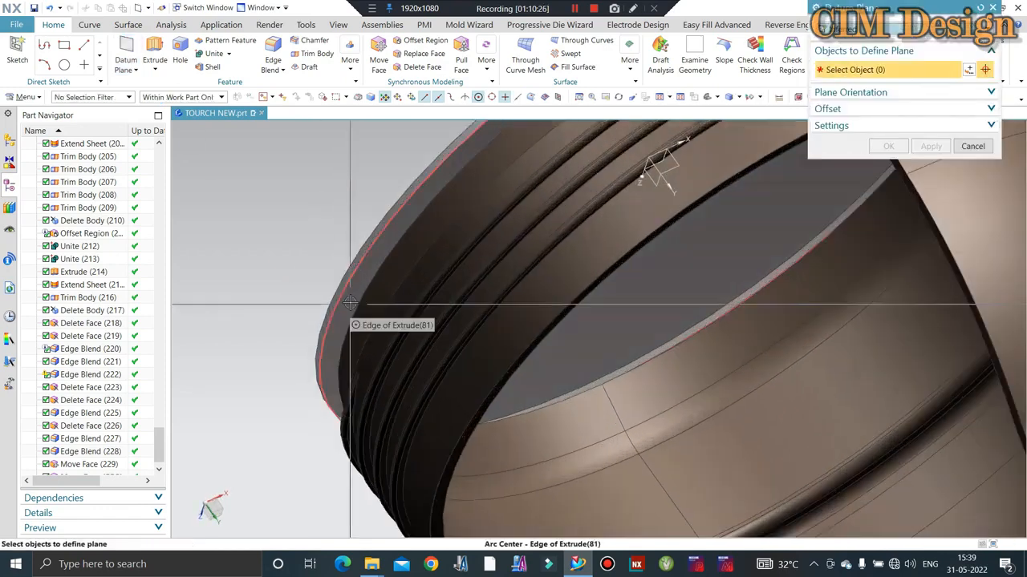
{"action": "left_click", "coordinate": [350, 303]}
{"action": "scroll", "coordinate": [397, 310], "scroll_direction": "down", "scroll_amount": 2}
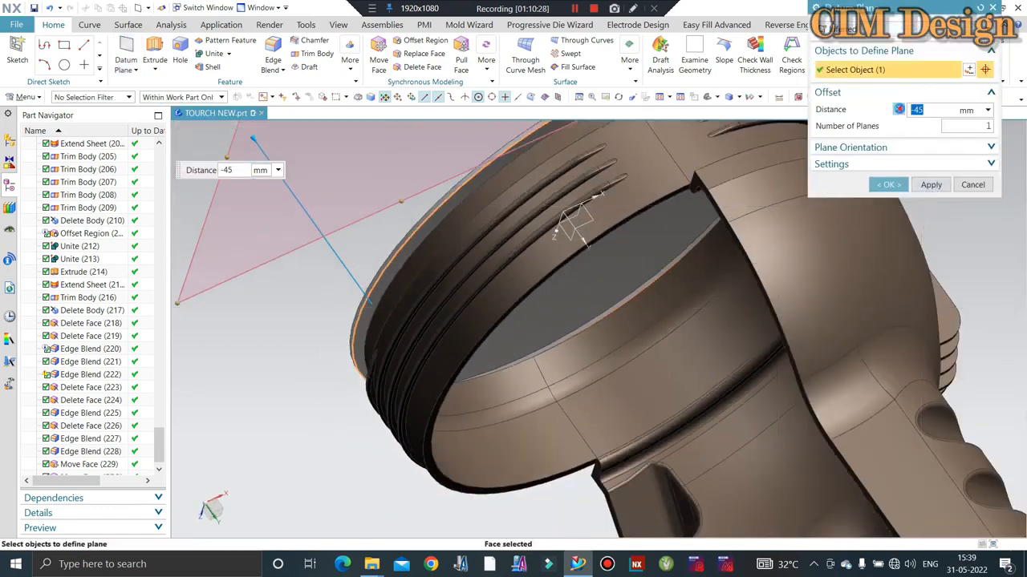
{"action": "scroll", "coordinate": [542, 235], "scroll_direction": "down", "scroll_amount": 3}
{"action": "middle_click", "coordinate": [542, 235]}
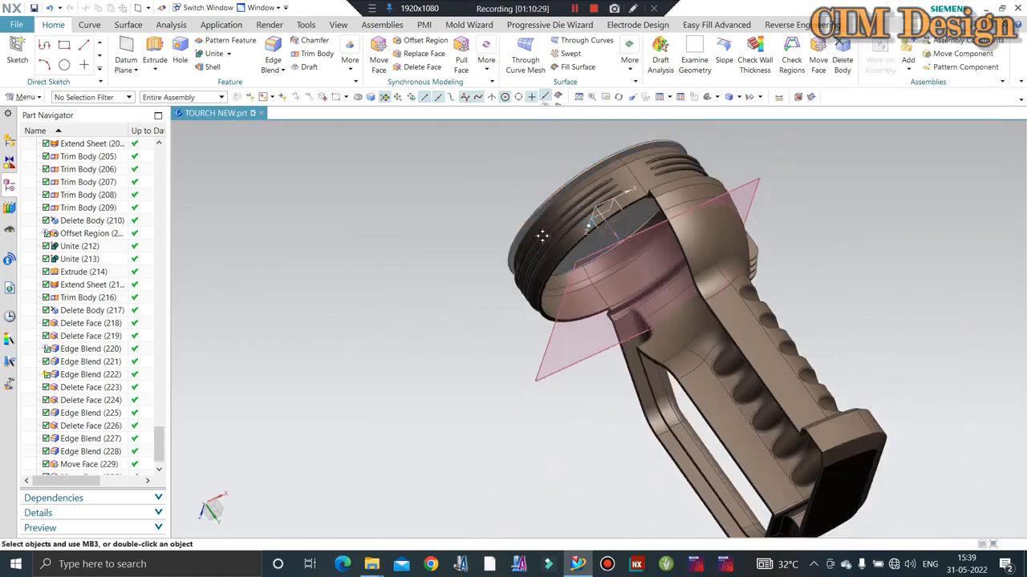
Step: Sketch a 35 mm diameter circle centred on the origin on the new datum plane and finish the sketch
{"action": "scroll", "coordinate": [542, 235], "scroll_direction": "up", "scroll_amount": 3}
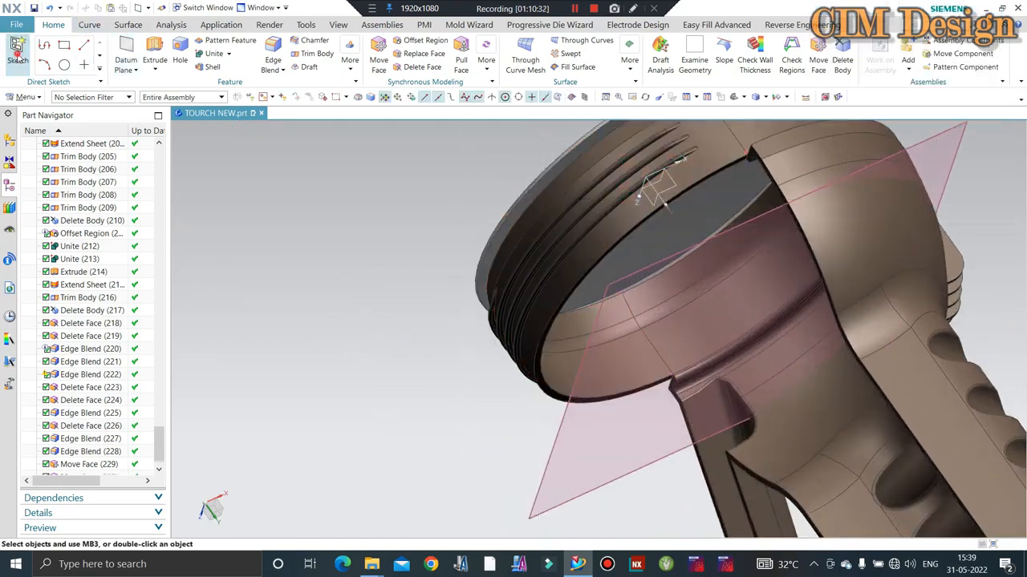
{"action": "left_click", "coordinate": [554, 500]}
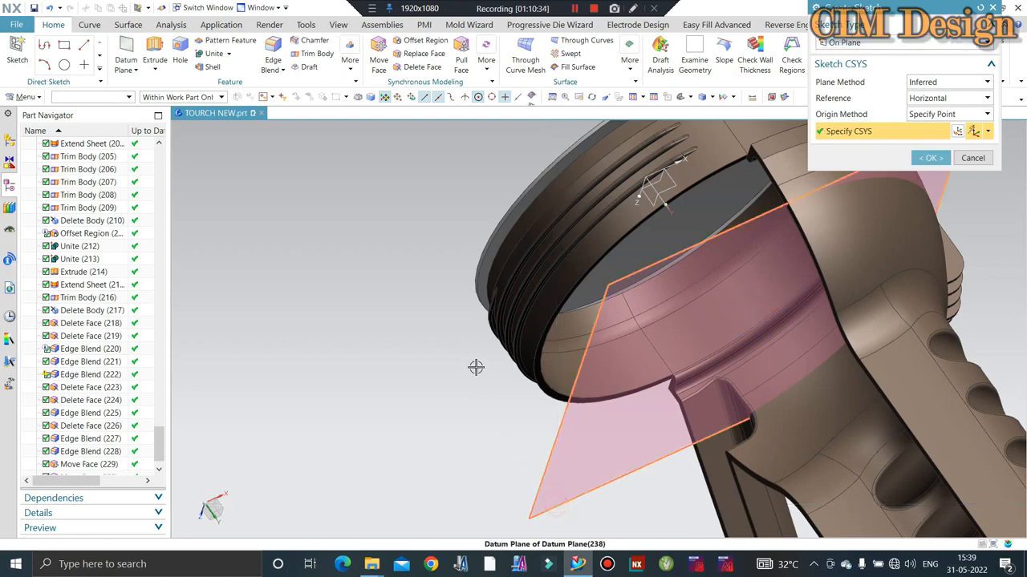
{"action": "middle_click", "coordinate": [485, 341]}
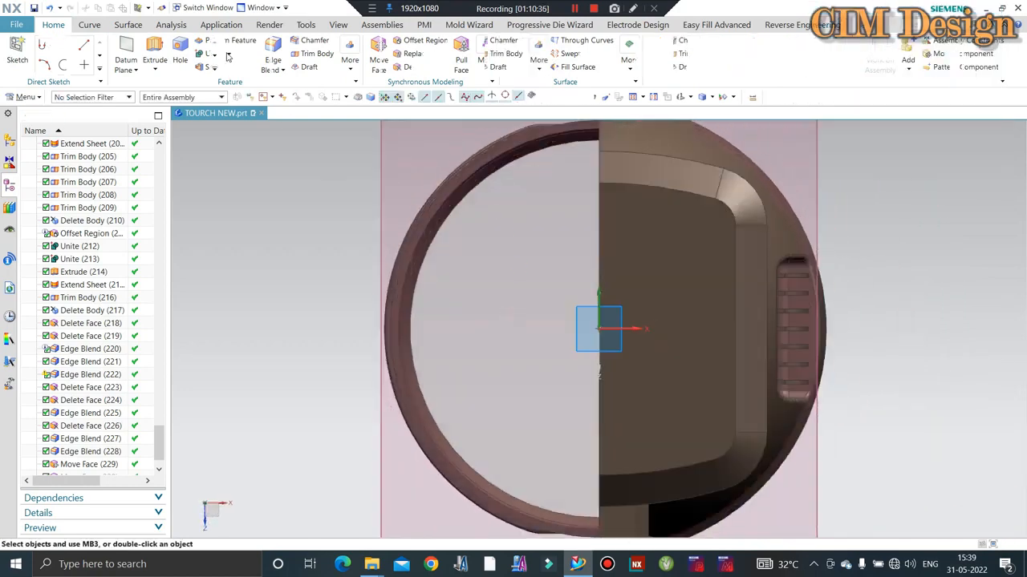
{"action": "left_click", "coordinate": [161, 46]}
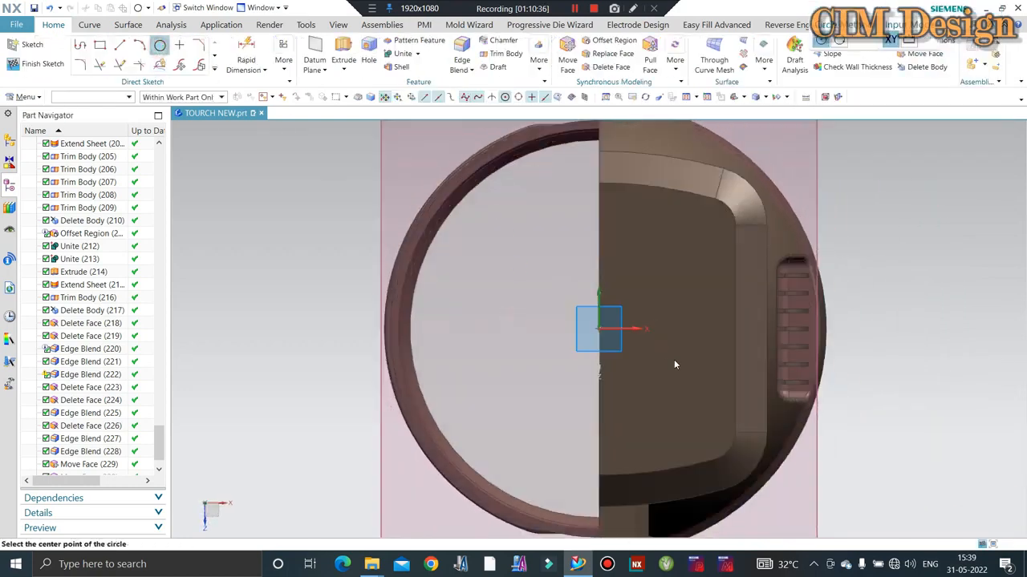
{"action": "left_click", "coordinate": [599, 329]}
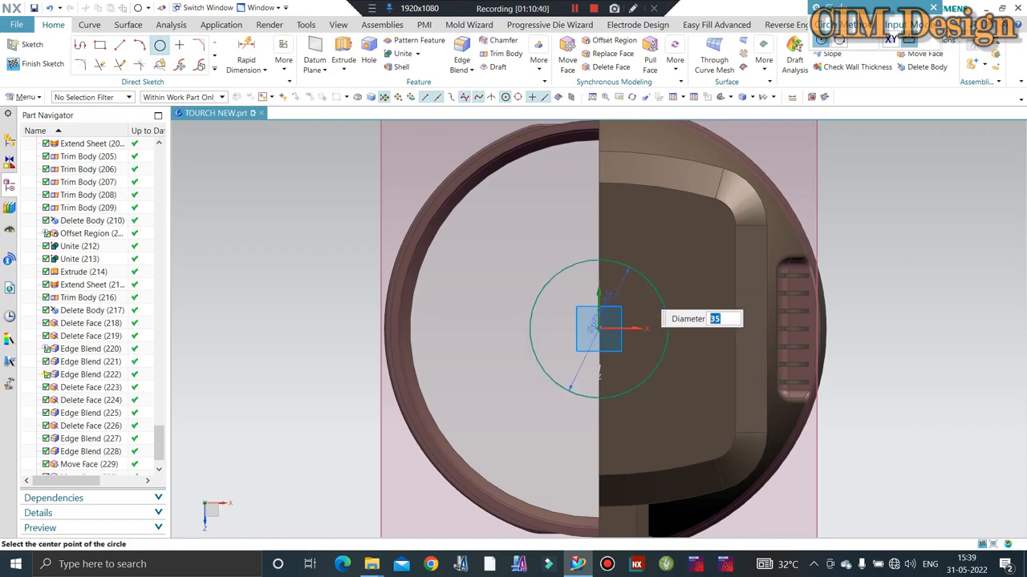
{"action": "scroll", "coordinate": [506, 286], "scroll_direction": "down", "scroll_amount": 3}
{"action": "middle_click_drag", "start_coordinate": [606, 282], "coordinate": [251, 72]}
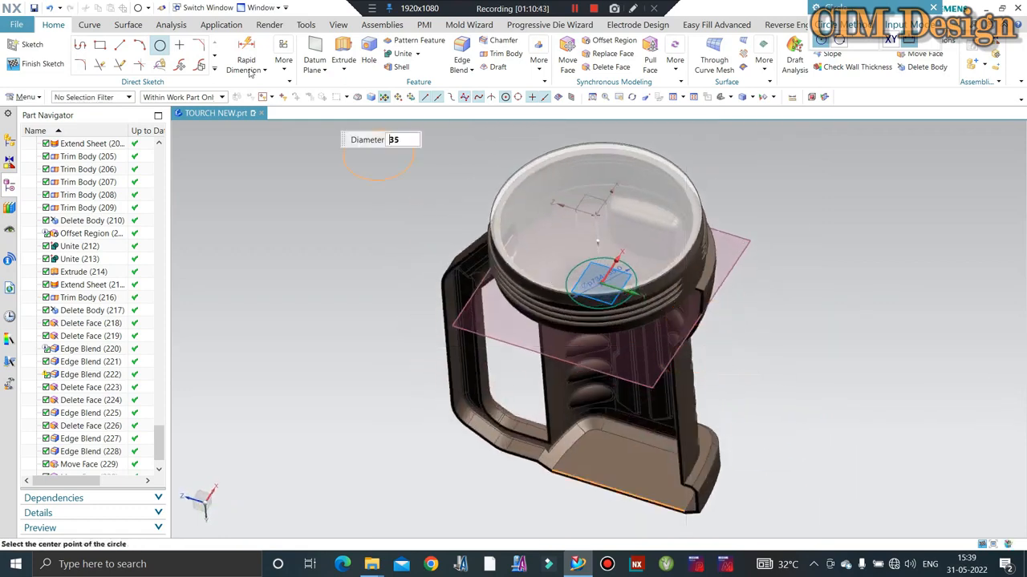
{"action": "left_click", "coordinate": [27, 74]}
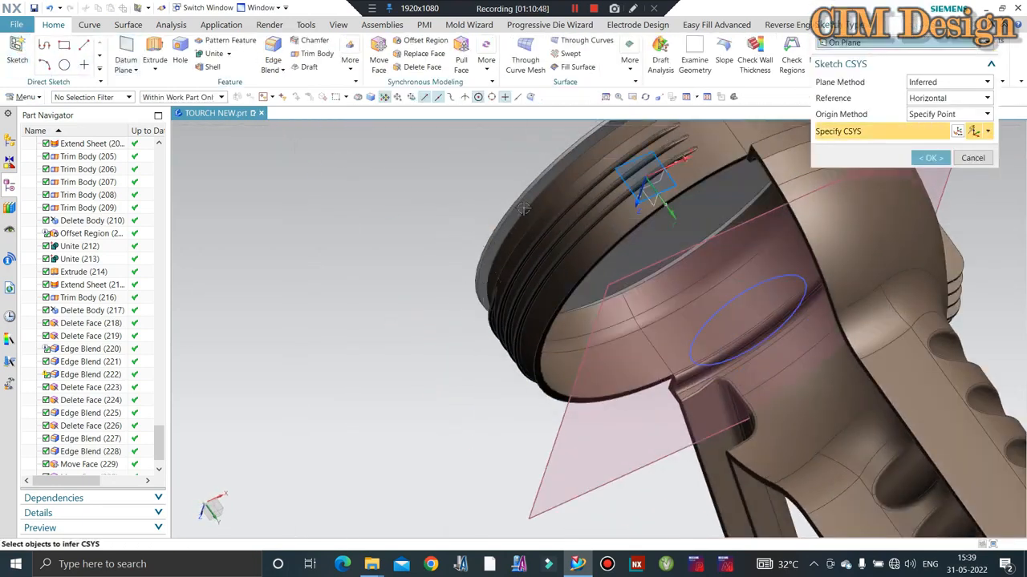
Step: Start a sketch on the front glass face and draw an 85 mm diameter circle centred on the origin
{"action": "left_click", "coordinate": [521, 206]}
{"action": "middle_click", "coordinate": [406, 222]}
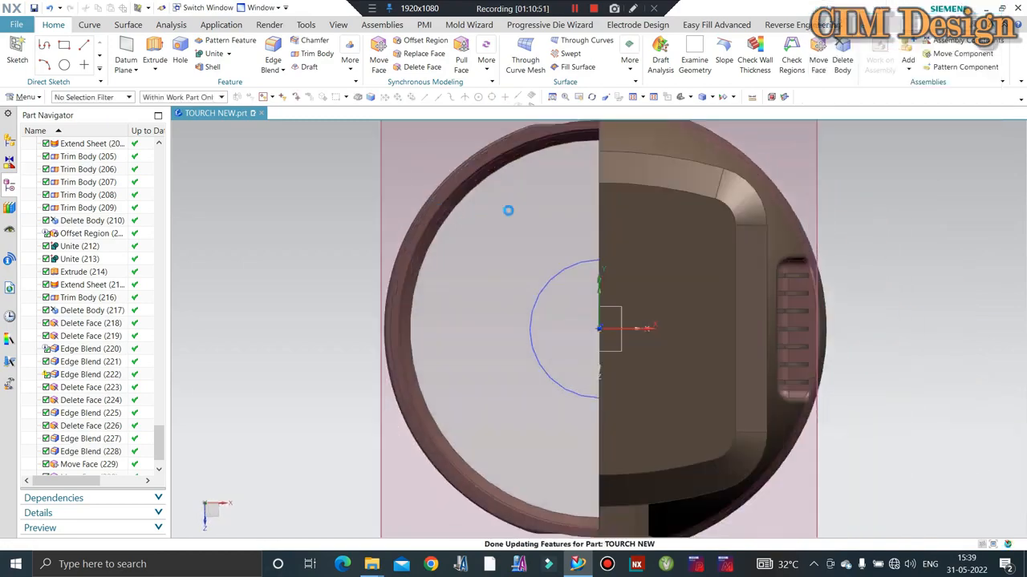
{"action": "scroll", "coordinate": [578, 229], "scroll_direction": "down", "scroll_amount": 3}
{"action": "mouse_move", "coordinate": [579, 231]}
{"action": "middle_mouse_down"}
{"action": "mouse_move", "coordinate": [596, 250]}
{"action": "mouse_move", "coordinate": [666, 277]}
{"action": "mouse_move", "coordinate": [789, 301]}
{"action": "middle_mouse_up"}
{"action": "key", "text": "F8"}
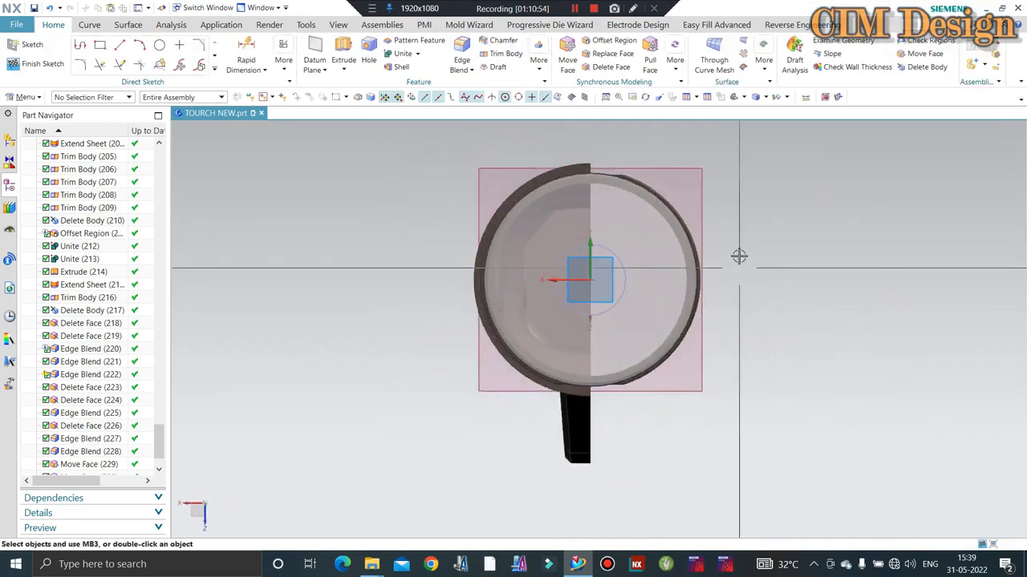
{"action": "scroll", "coordinate": [730, 217], "scroll_direction": "up", "scroll_amount": 2}
{"action": "left_click", "coordinate": [159, 46]}
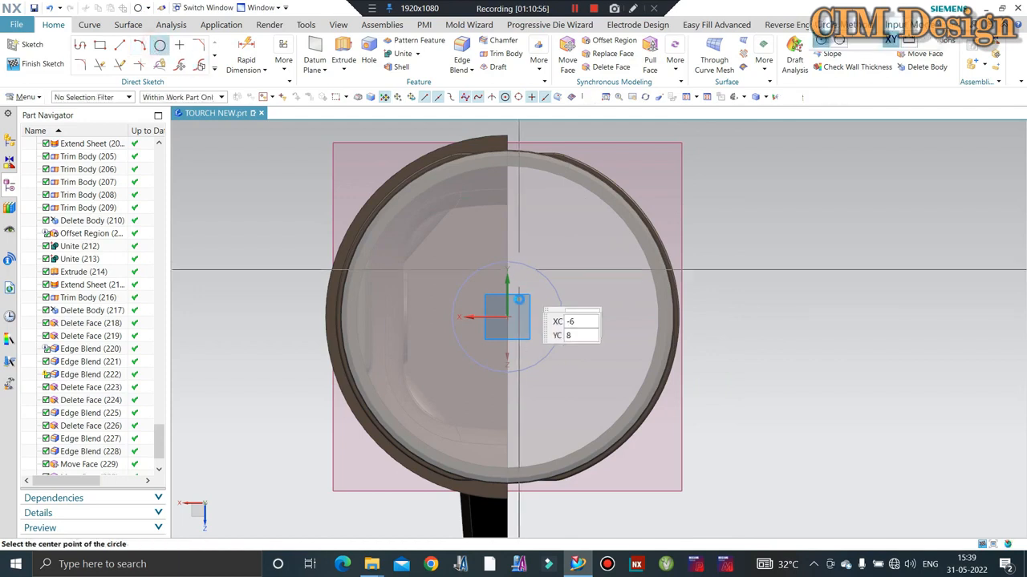
{"action": "left_click", "coordinate": [511, 317]}
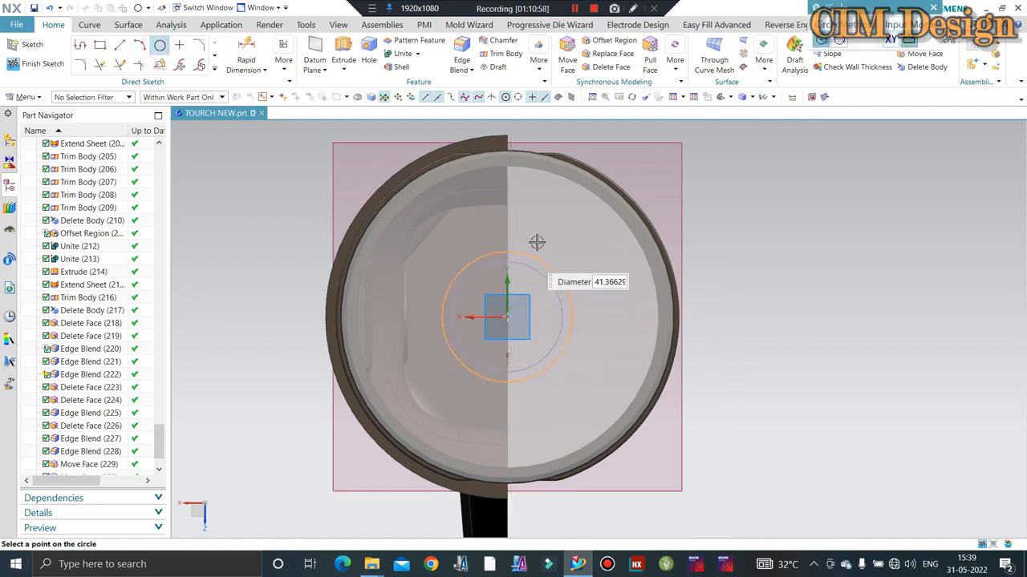
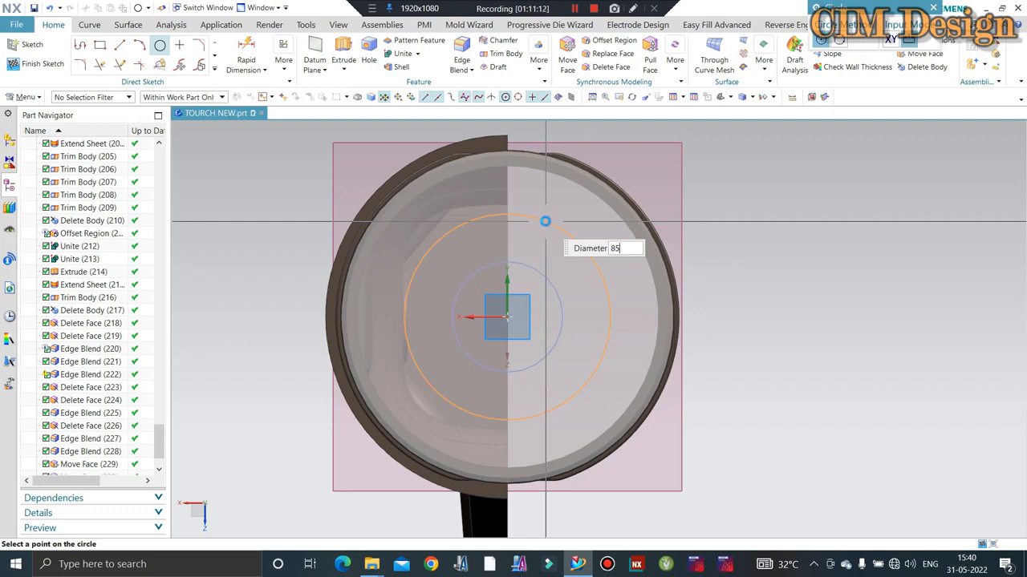
{"action": "key", "text": "Return"}
{"action": "key", "text": "Escape"}
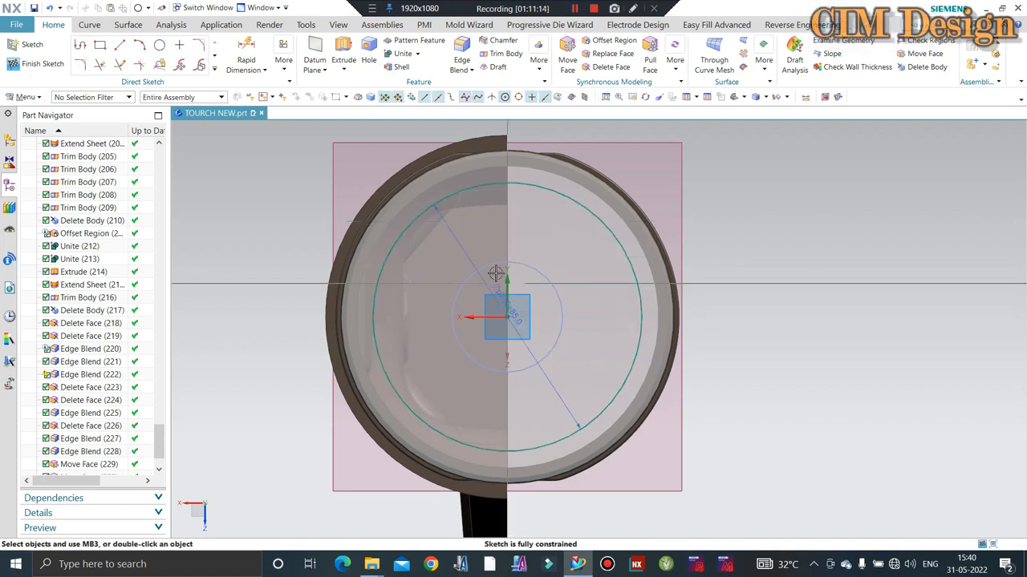
Step: Set the diameter of the circle on the front glass to 90 mm and finish the sketch
{"action": "double_click", "coordinate": [470, 263]}
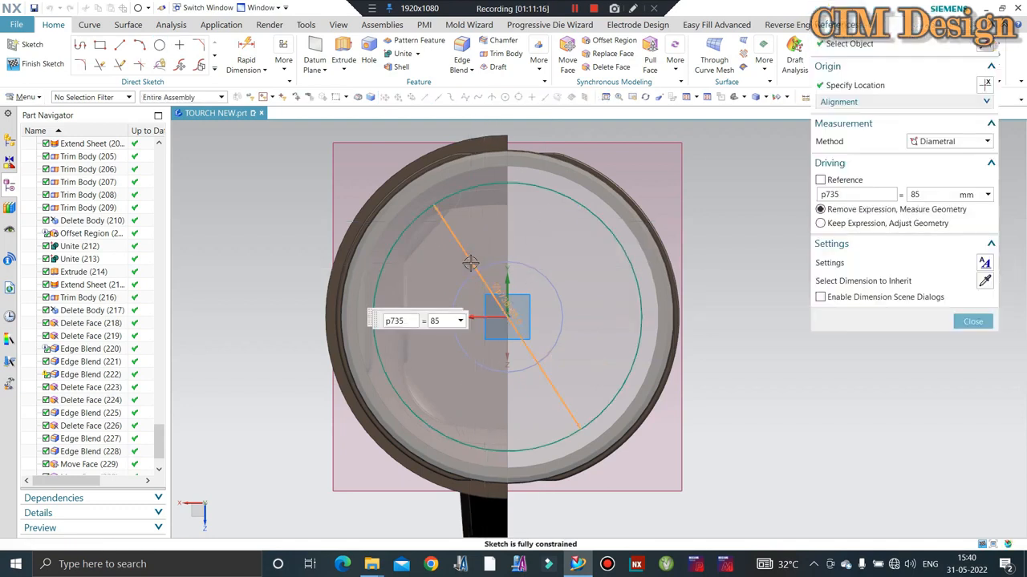
{"action": "type", "text": "9"}
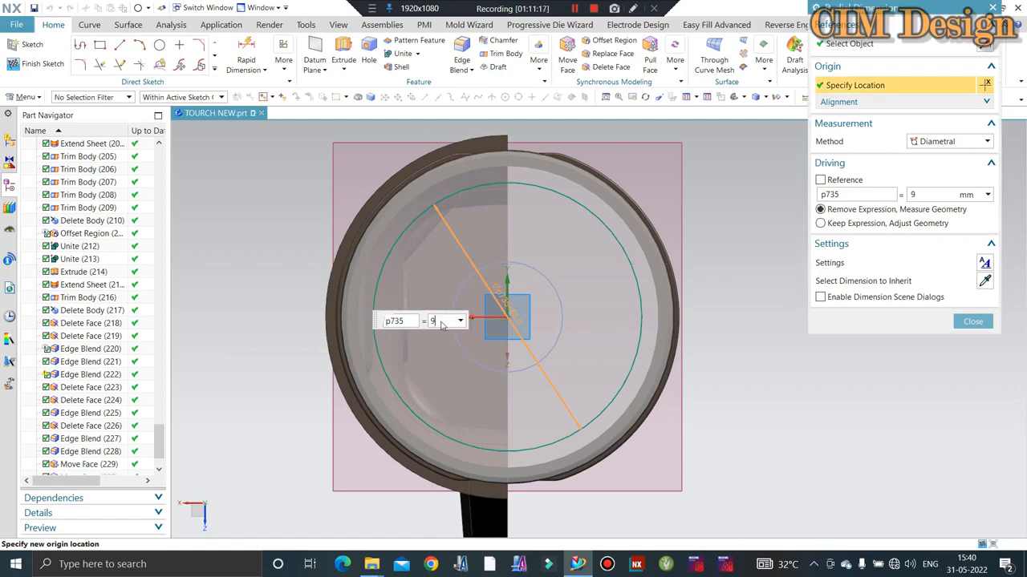
{"action": "type", "text": "0"}
{"action": "middle_click_drag", "start_coordinate": [627, 165], "coordinate": [619, 256]}
{"action": "scroll", "coordinate": [610, 146], "scroll_direction": "up", "scroll_amount": 2}
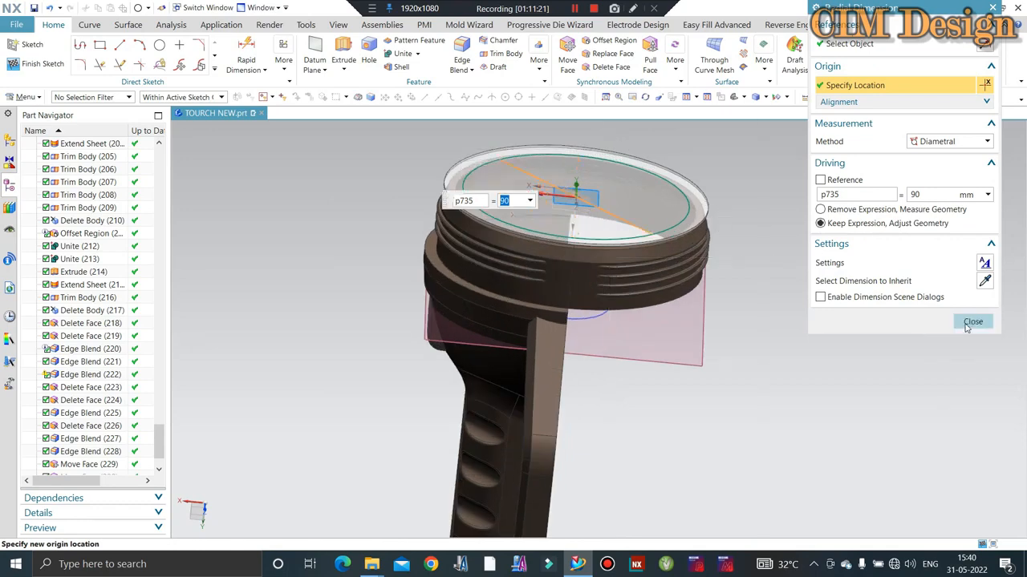
{"action": "left_click", "coordinate": [973, 322]}
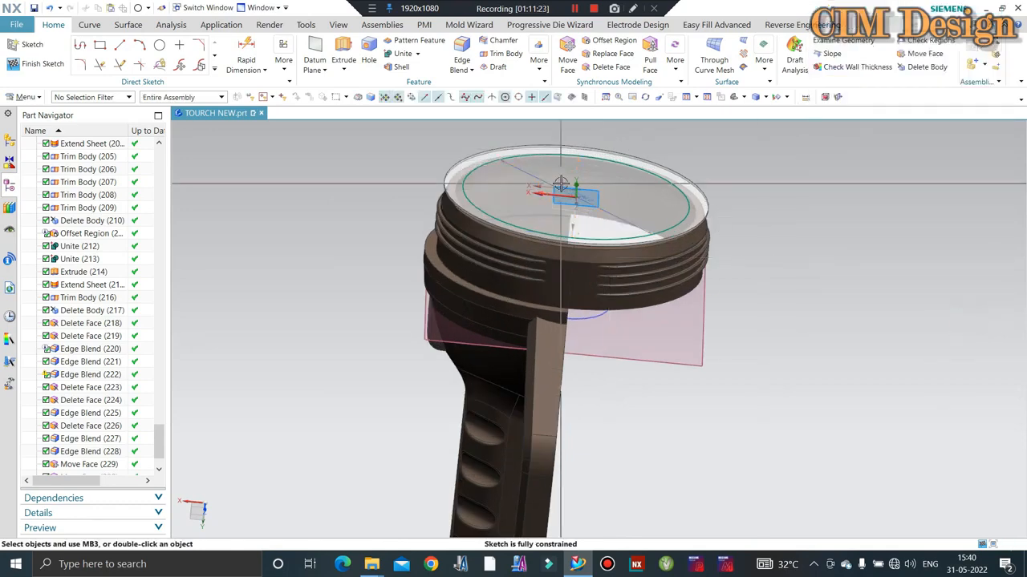
{"action": "left_click", "coordinate": [44, 68]}
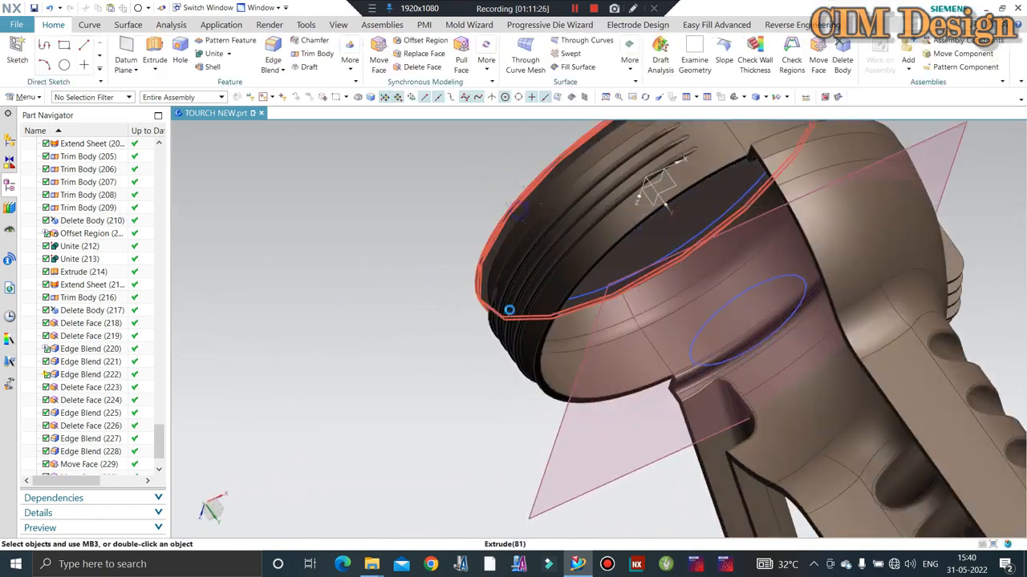
Step: Extrude the 90 mm circle by 28 mm along the torch axis, directed outward away from the body, as a separate solid
{"action": "middle_click_drag", "start_coordinate": [508, 309], "coordinate": [649, 342]}
{"action": "scroll", "coordinate": [511, 334], "scroll_direction": "down", "scroll_amount": 2}
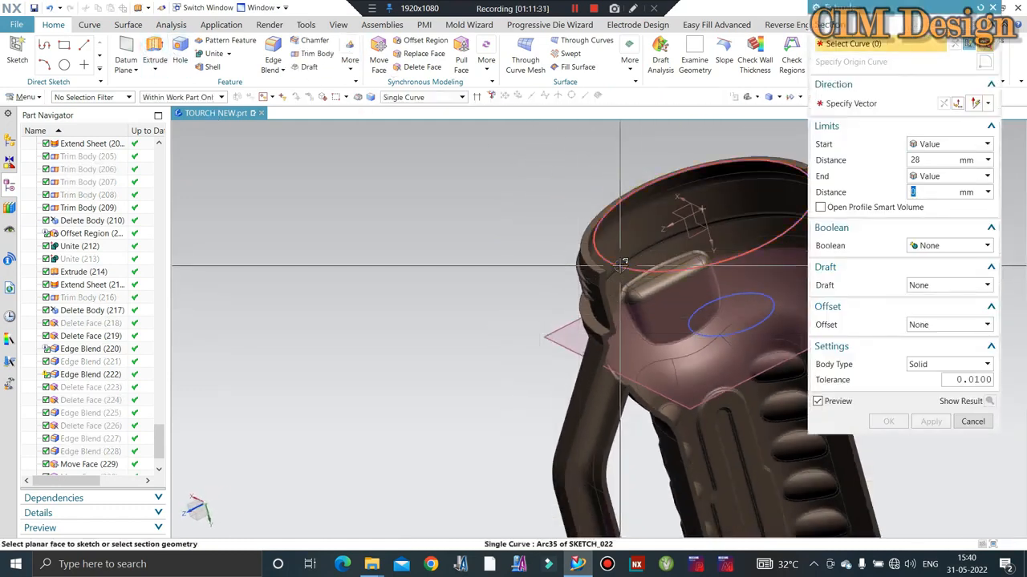
{"action": "scroll", "coordinate": [421, 200], "scroll_direction": "down", "scroll_amount": 2}
{"action": "left_click", "coordinate": [896, 105]}
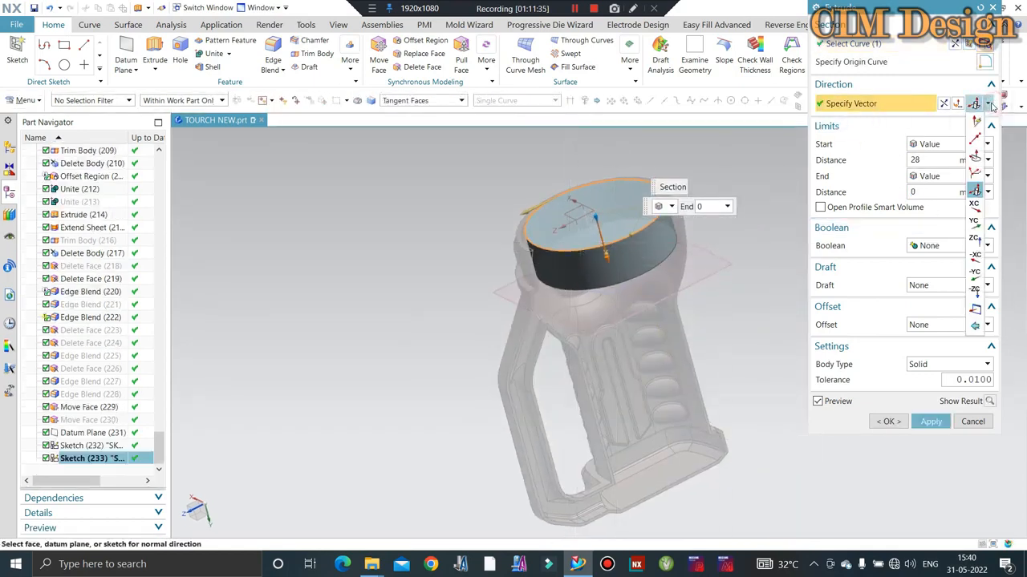
{"action": "left_click", "coordinate": [972, 122]}
{"action": "left_click", "coordinate": [604, 352]}
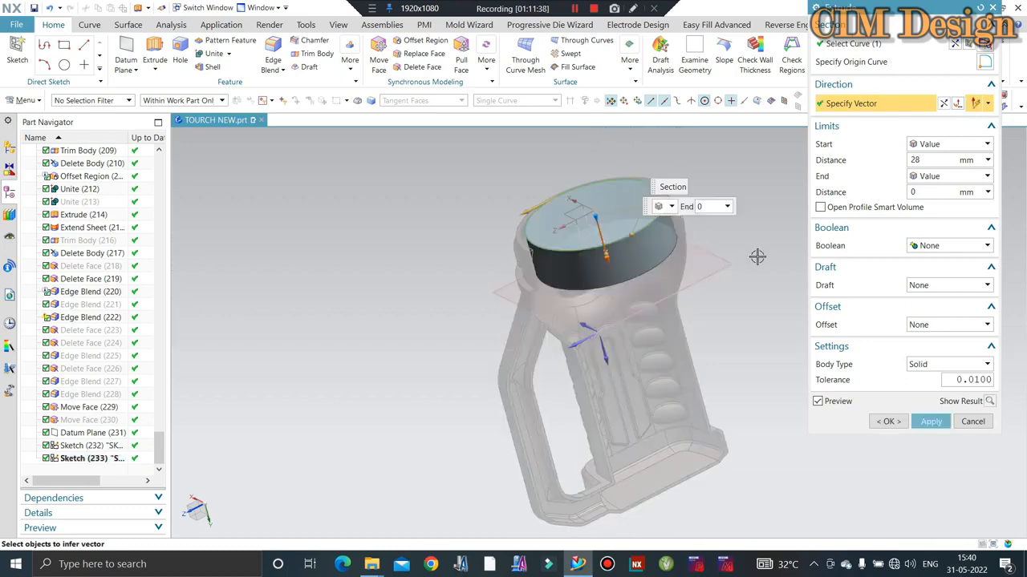
{"action": "left_click", "coordinate": [945, 105]}
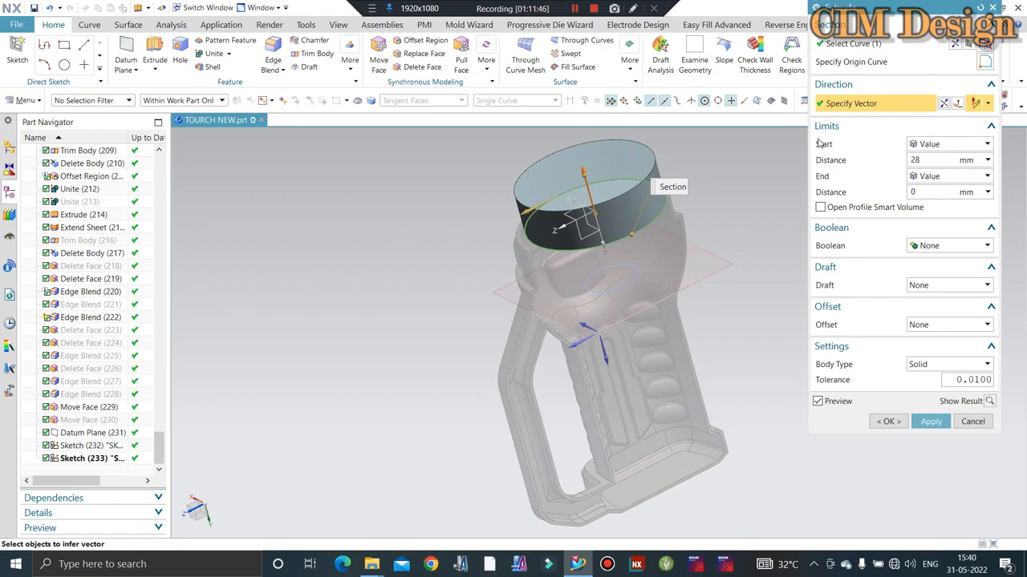
{"action": "middle_click", "coordinate": [621, 233]}
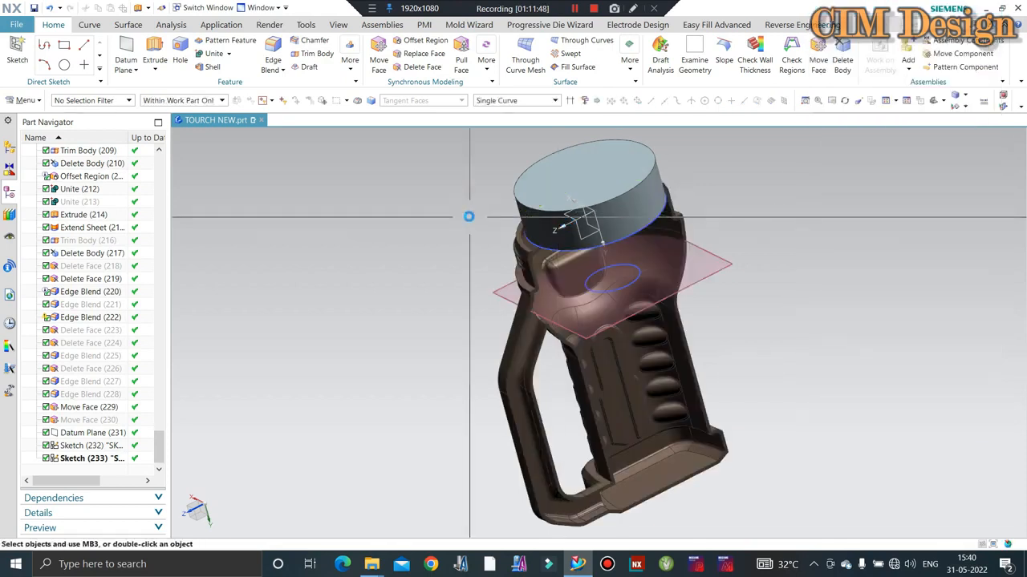
Step: Create a Through Curves body from the 35 mm circle (G0) to the 90 mm circle, G1 tangent to the extruded cylinder's wall
{"action": "left_click", "coordinate": [128, 25]}
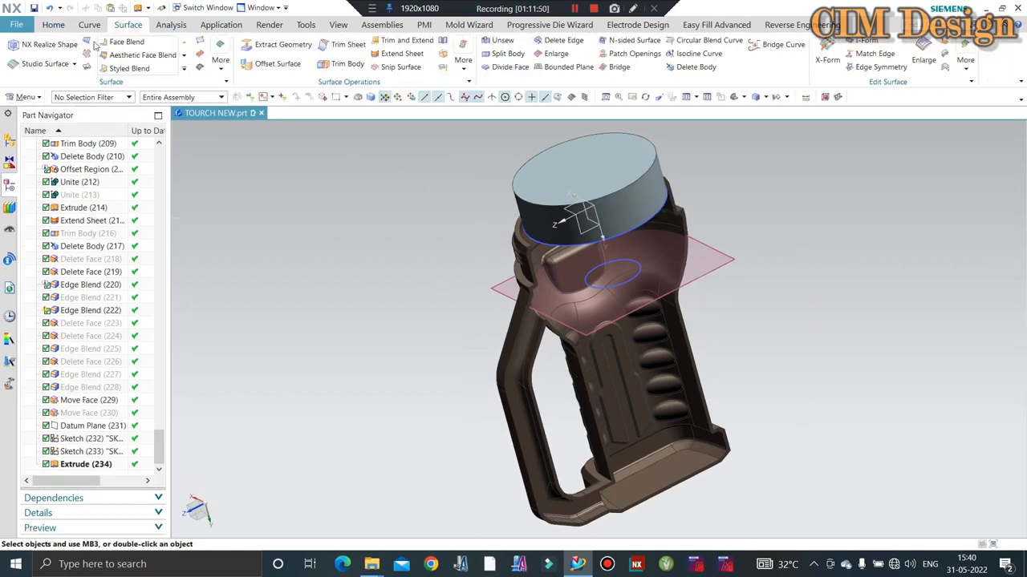
{"action": "scroll", "coordinate": [652, 241], "scroll_direction": "up", "scroll_amount": 3}
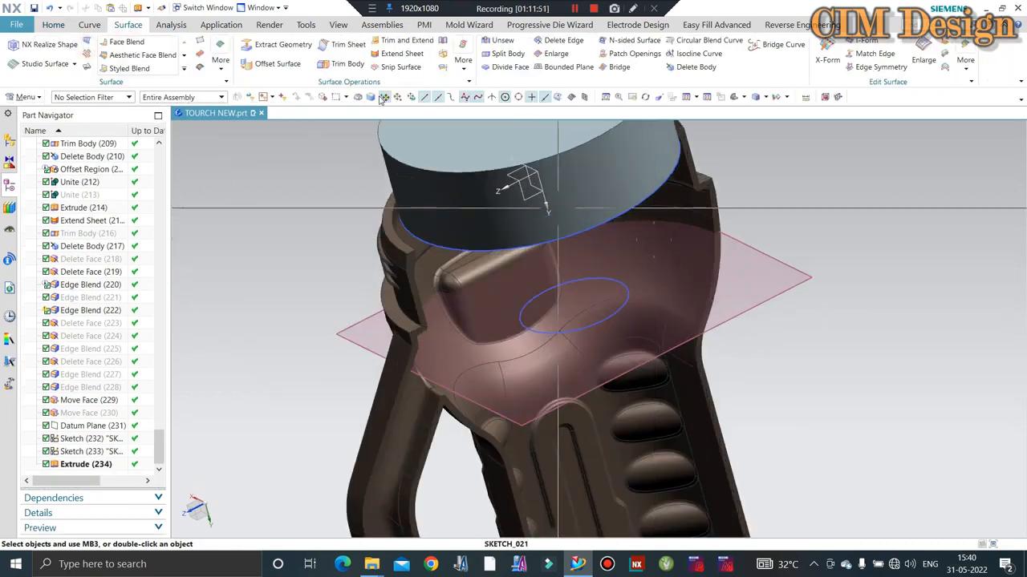
{"action": "left_click", "coordinate": [89, 43]}
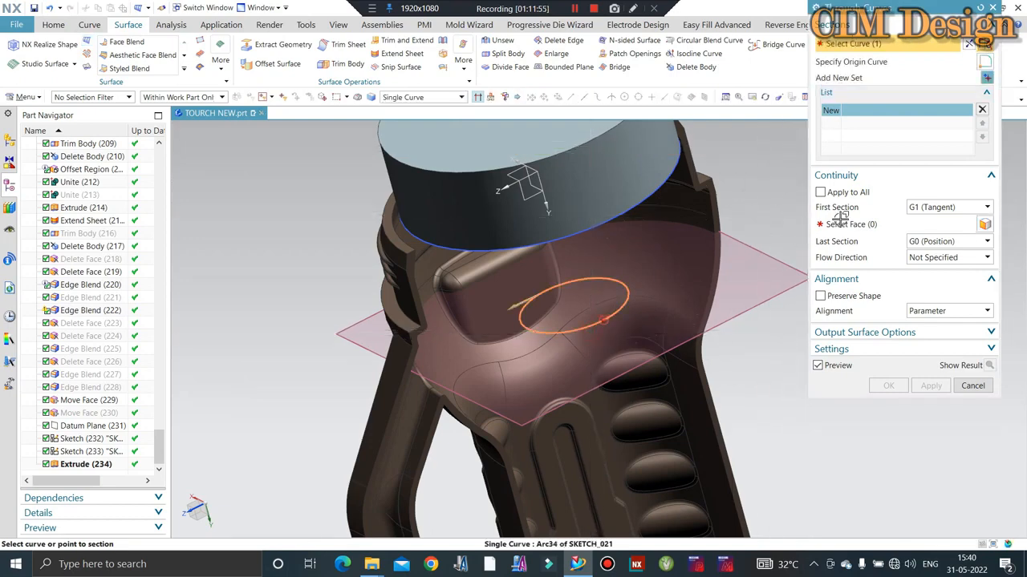
{"action": "left_click", "coordinate": [926, 221]}
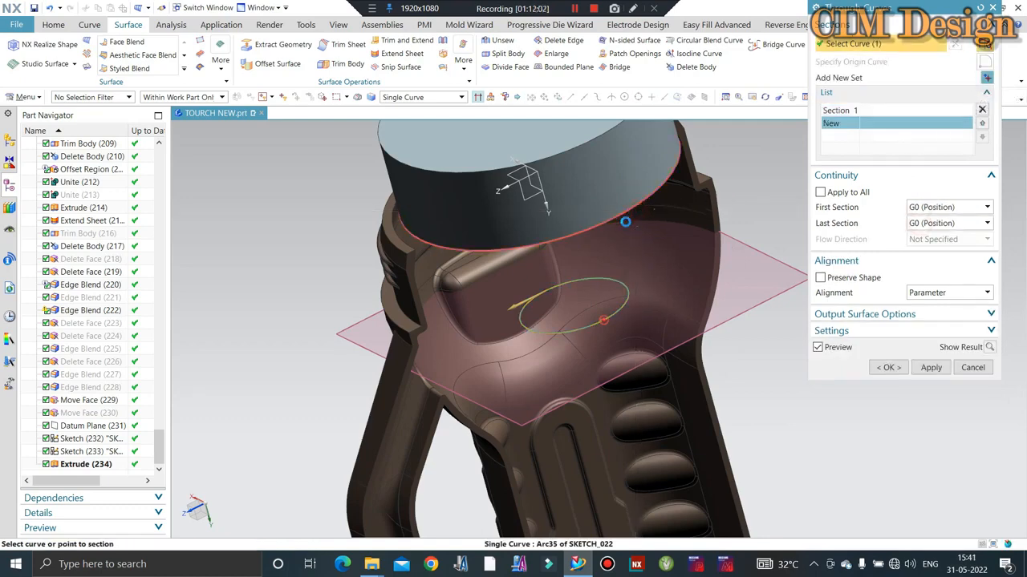
{"action": "left_click", "coordinate": [638, 209]}
{"action": "left_click", "coordinate": [968, 46]}
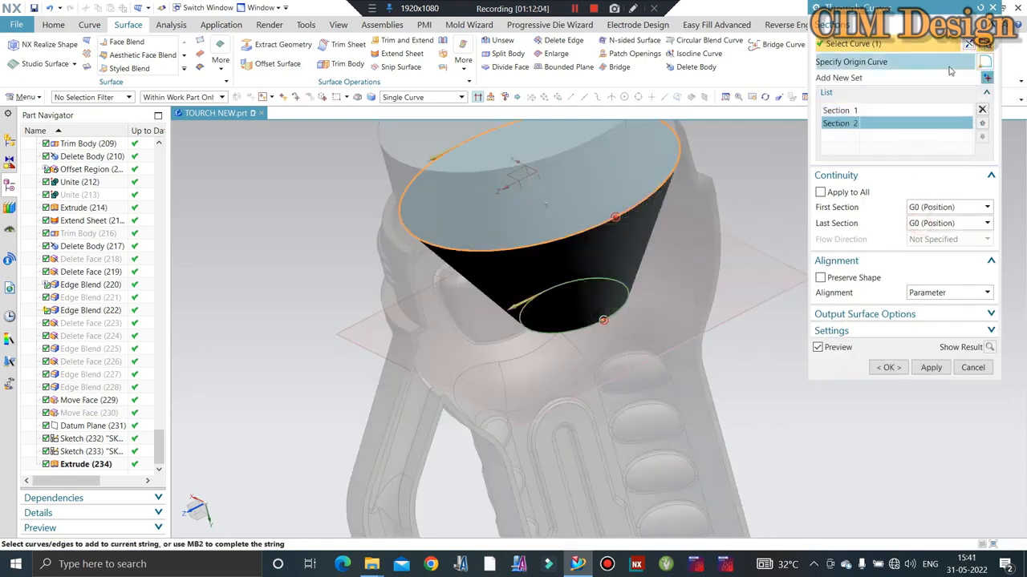
{"action": "left_click", "coordinate": [930, 248]}
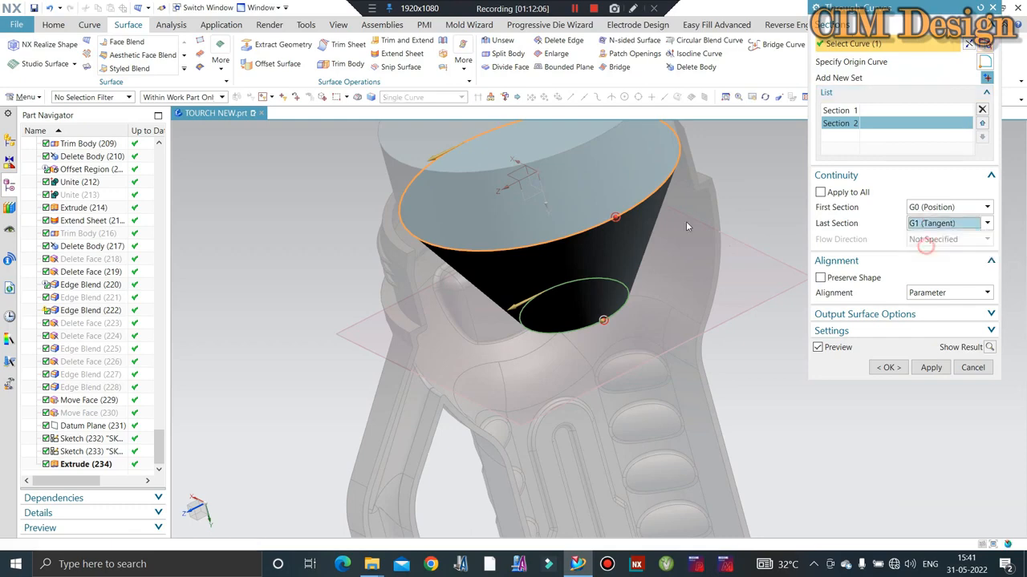
{"action": "left_click", "coordinate": [635, 238]}
{"action": "middle_click", "coordinate": [636, 238]}
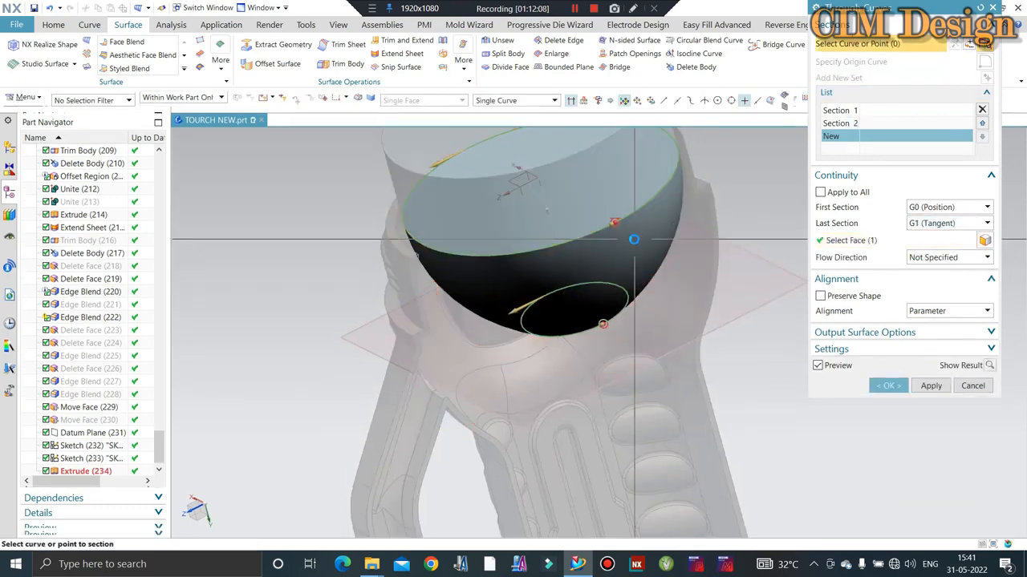
{"action": "middle_click", "coordinate": [635, 238]}
{"action": "scroll", "coordinate": [569, 275], "scroll_direction": "down", "scroll_amount": 1}
Step: Delete the extruded cylinder body in front of the new bowl-shaped body
{"action": "left_click", "coordinate": [690, 69]}
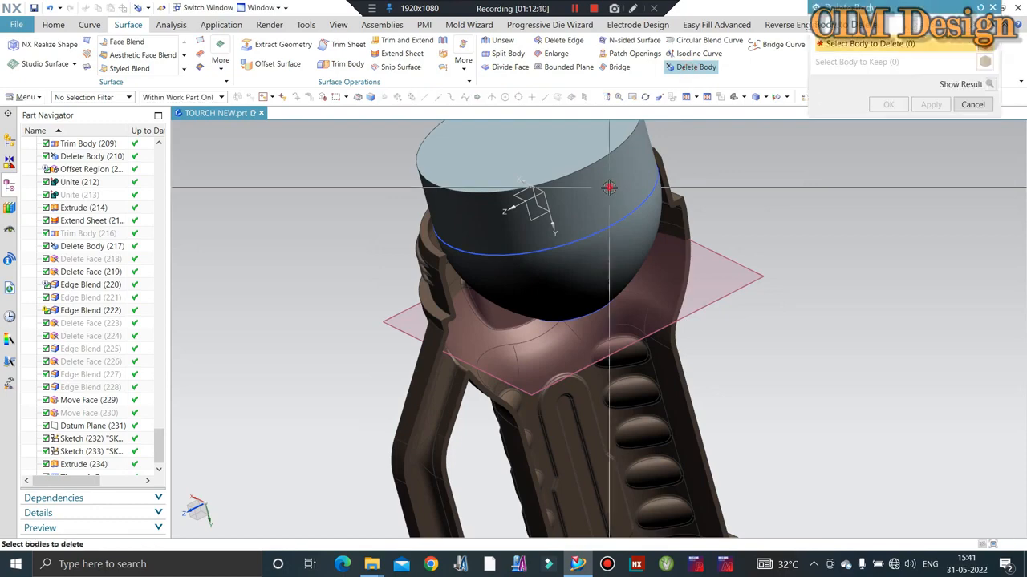
{"action": "middle_click_drag", "start_coordinate": [668, 258], "coordinate": [714, 361]}
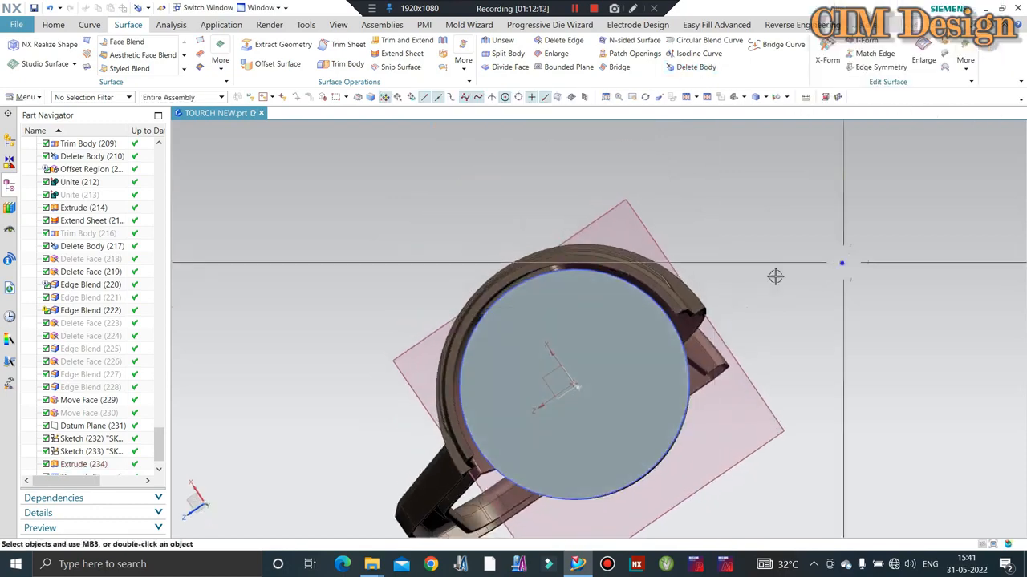
{"action": "key", "text": "F8"}
{"action": "scroll", "coordinate": [519, 354], "scroll_direction": "up", "scroll_amount": 2}
{"action": "middle_click_drag", "start_coordinate": [517, 354], "coordinate": [532, 241]}
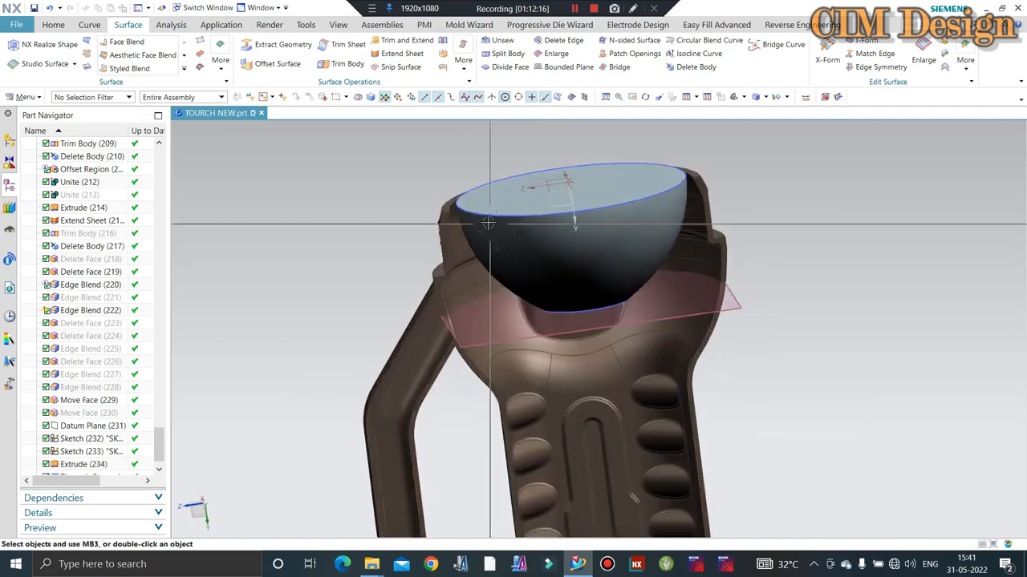
Step: Start an extrusion with a new sketch on the front glass, project the glass's outer circular edge into it and finish the sketch
{"action": "scroll", "coordinate": [429, 201], "scroll_direction": "up", "scroll_amount": 3}
{"action": "middle_click_drag", "start_coordinate": [428, 202], "coordinate": [418, 237]}
{"action": "scroll", "coordinate": [371, 224], "scroll_direction": "up", "scroll_amount": 2}
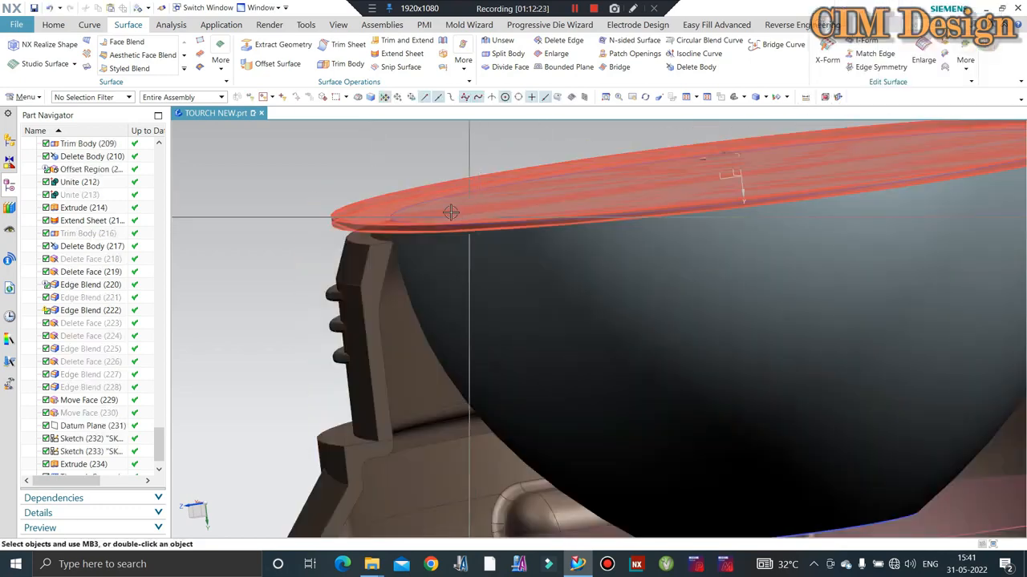
{"action": "middle_click_drag", "start_coordinate": [451, 212], "coordinate": [444, 201]}
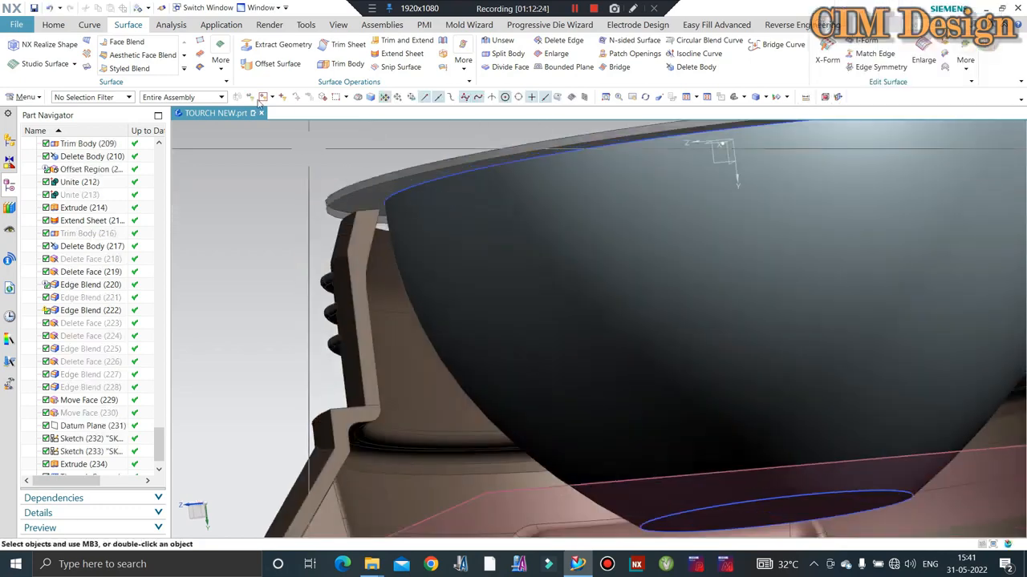
{"action": "left_click", "coordinate": [51, 25]}
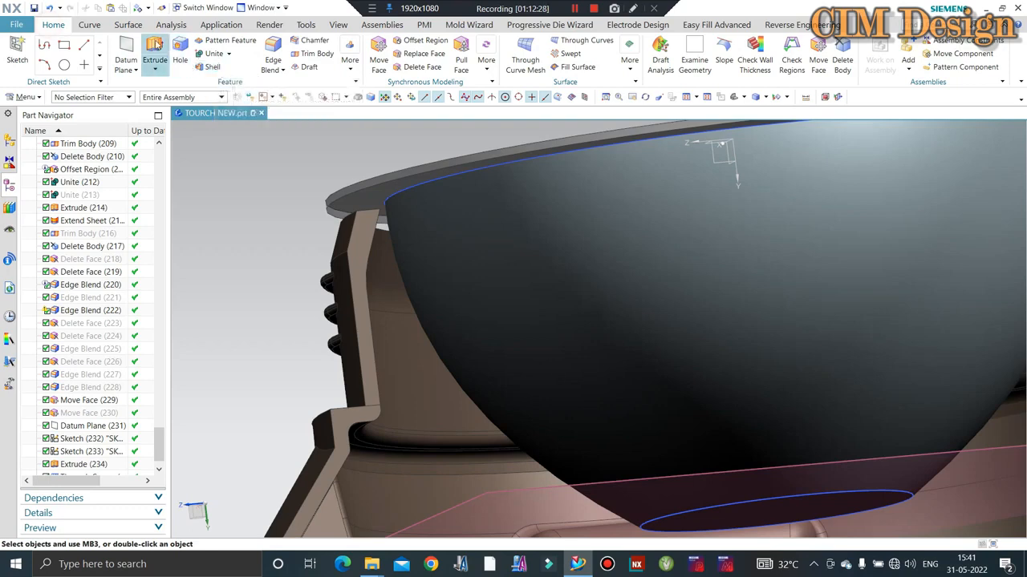
{"action": "left_click", "coordinate": [376, 201]}
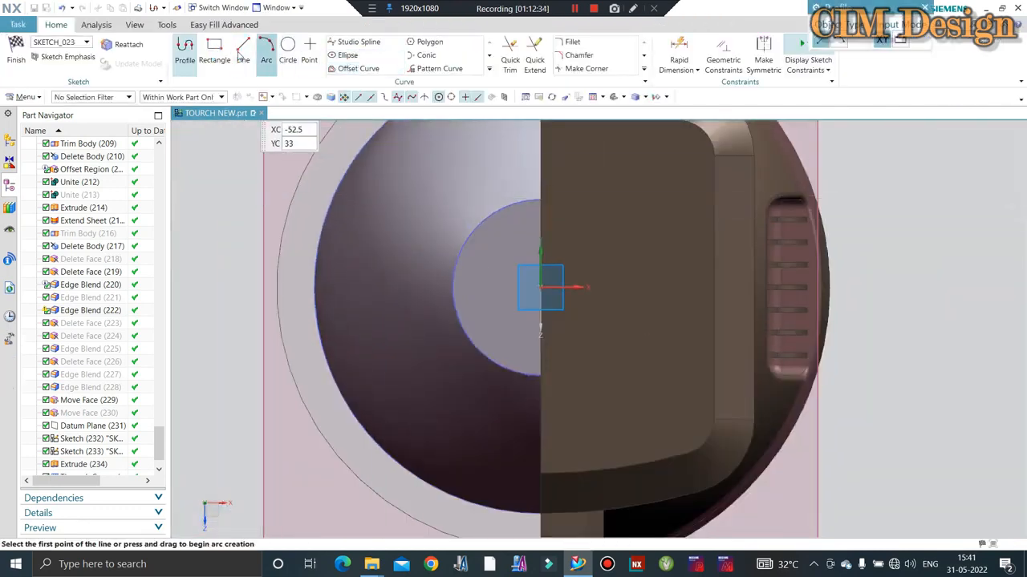
{"action": "left_click", "coordinate": [487, 70]}
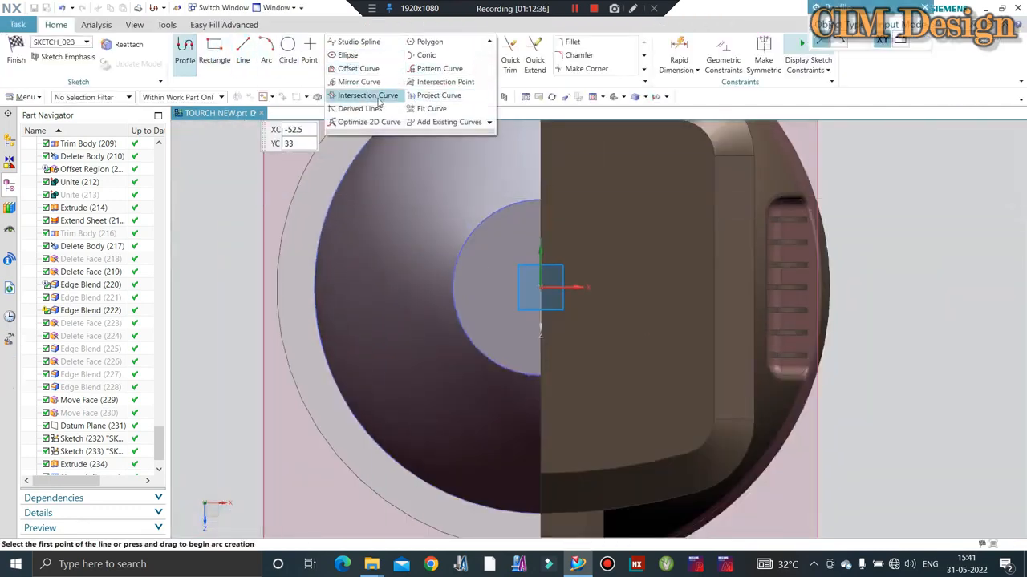
{"action": "left_click", "coordinate": [424, 98]}
{"action": "left_click", "coordinate": [291, 202]}
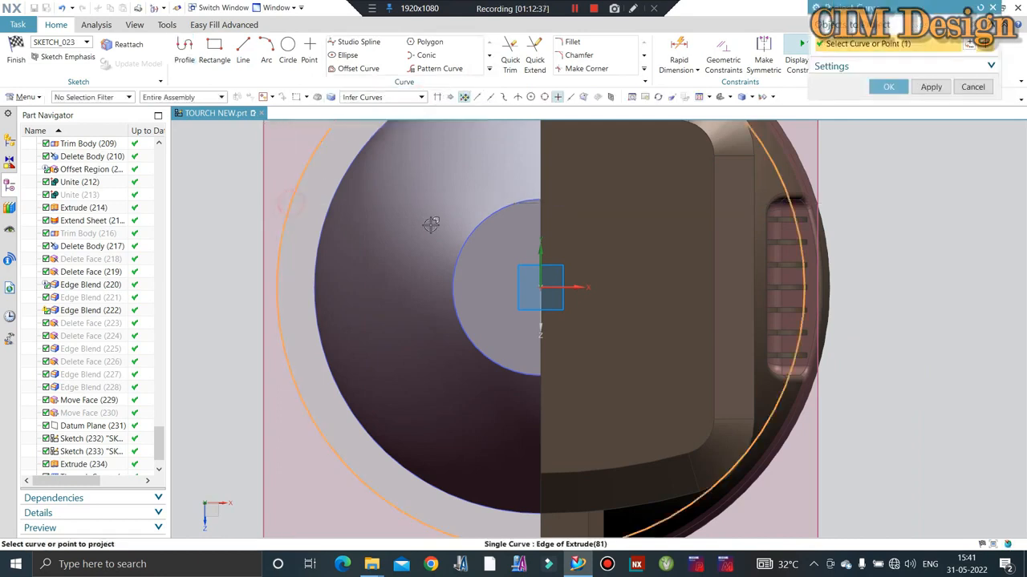
{"action": "scroll", "coordinate": [457, 220], "scroll_direction": "down", "scroll_amount": 3}
{"action": "scroll", "coordinate": [465, 220], "scroll_direction": "down", "scroll_amount": 1}
{"action": "middle_click_drag", "start_coordinate": [464, 220], "coordinate": [493, 286]}
{"action": "middle_click", "coordinate": [492, 287]}
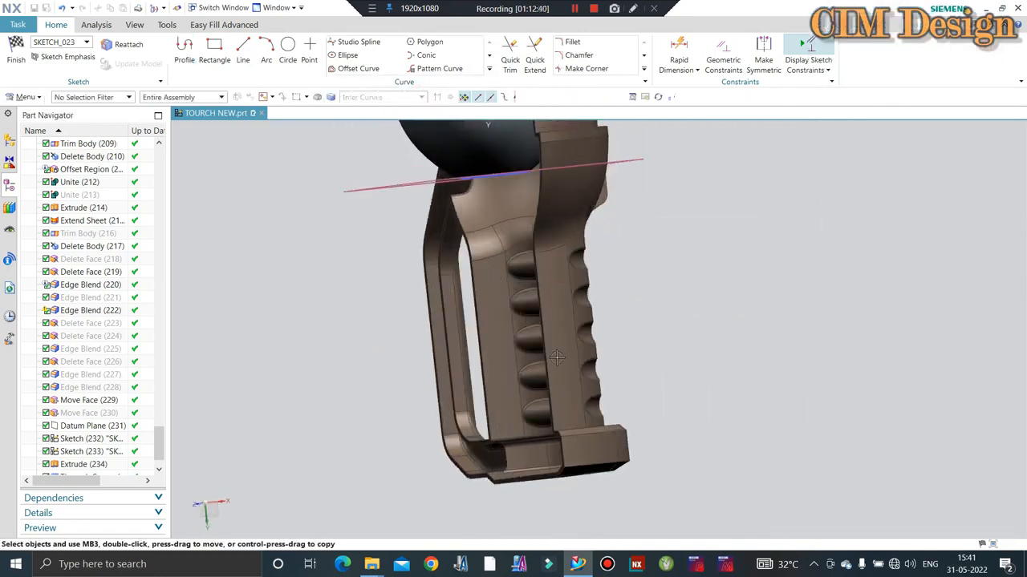
{"action": "scroll", "coordinate": [557, 358], "scroll_direction": "down", "scroll_amount": 3}
{"action": "scroll", "coordinate": [500, 200], "scroll_direction": "up", "scroll_amount": 3}
{"action": "left_click", "coordinate": [17, 47]}
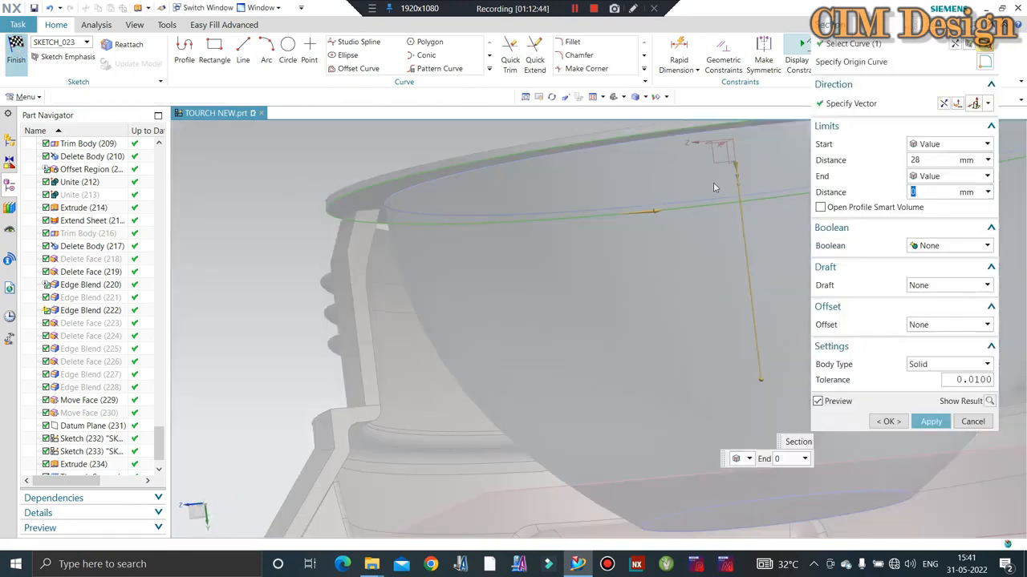
Step: Extrude the projected circle with a start distance of 1.2 mm and an end distance of 0 mm
{"action": "left_click", "coordinate": [925, 160]}
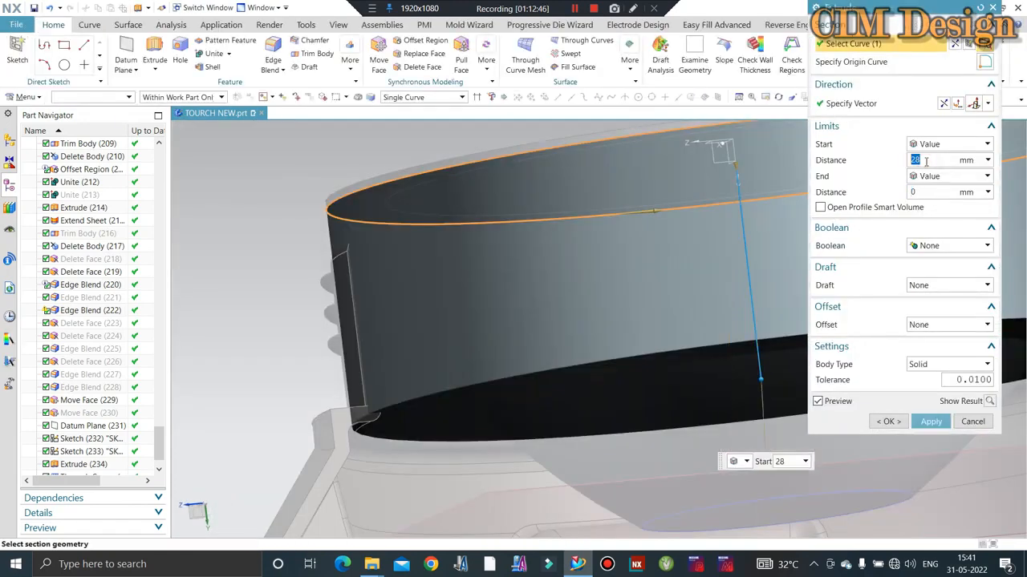
{"action": "type", "text": "1.2"}
{"action": "key", "text": "Return"}
{"action": "middle_click", "coordinate": [647, 257]}
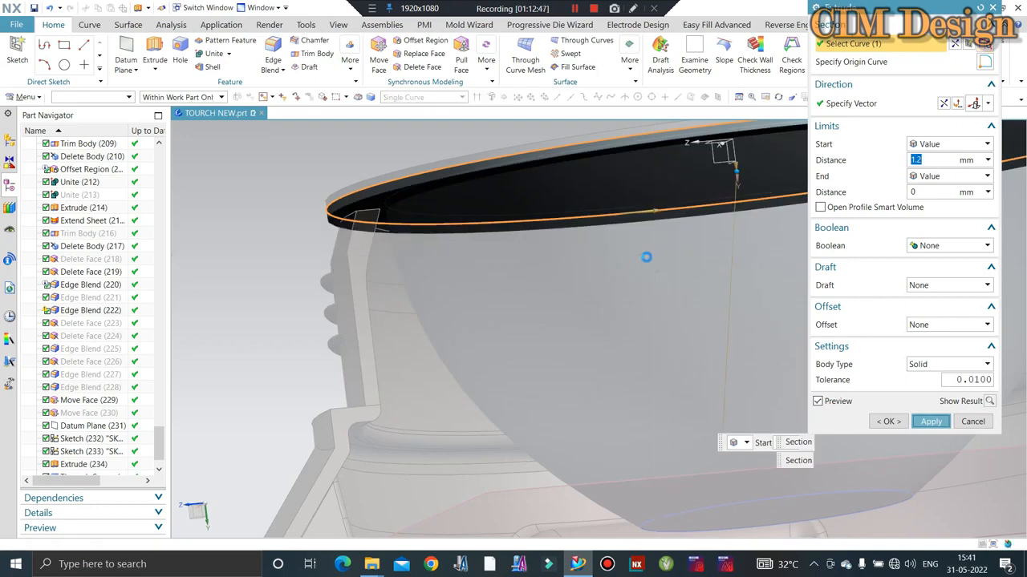
{"action": "scroll", "coordinate": [328, 195], "scroll_direction": "down", "scroll_amount": 7}
{"action": "middle_click_drag", "start_coordinate": [437, 203], "coordinate": [433, 219]}
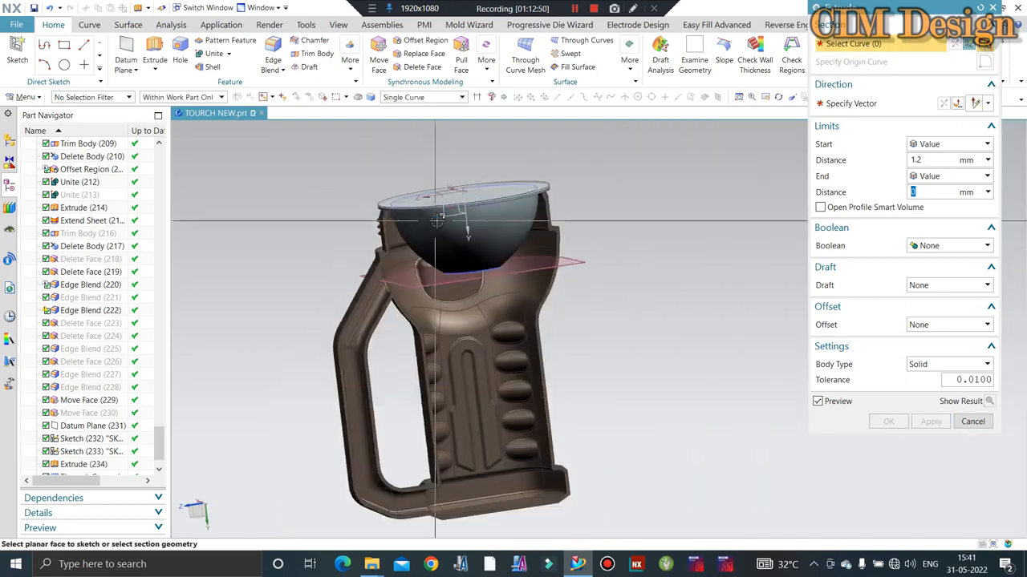
{"action": "key", "text": "Escape"}
Step: Hide the thin disc covering the bowl-shaped body
{"action": "scroll", "coordinate": [385, 194], "scroll_direction": "up", "scroll_amount": 7}
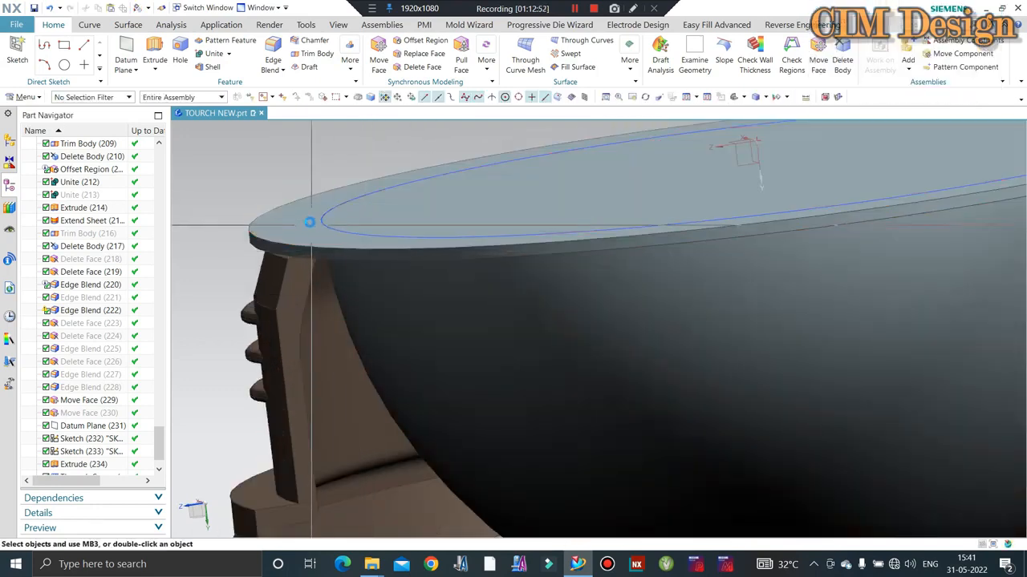
{"action": "left_click", "coordinate": [308, 222]}
{"action": "key", "text": "ctrl+b"}
{"action": "scroll", "coordinate": [383, 174], "scroll_direction": "down", "scroll_amount": 8}
{"action": "middle_click_drag", "start_coordinate": [439, 244], "coordinate": [450, 265]}
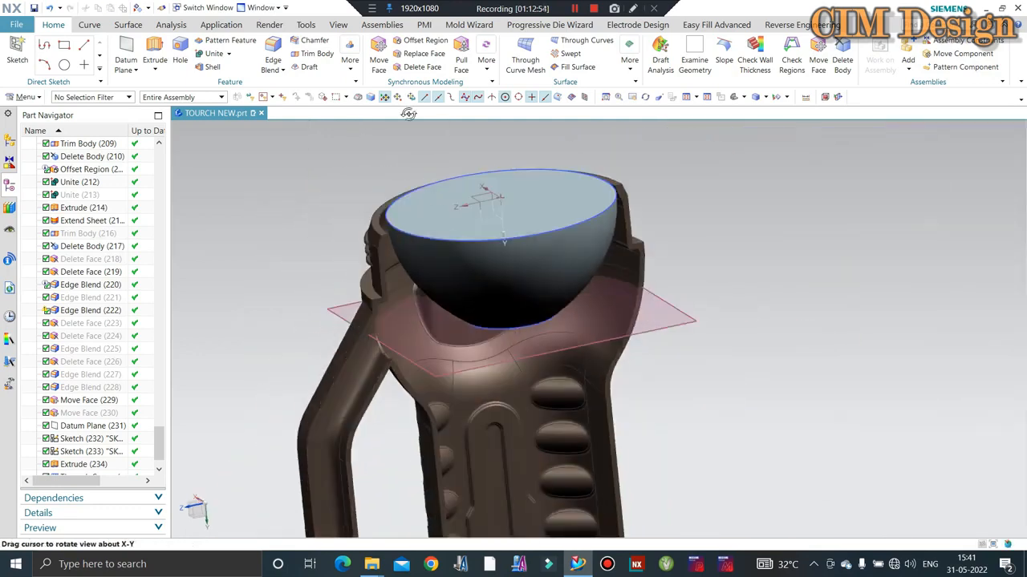
Step: Shell the bowl-shaped body with a 1.2 mm wall, removing its flat front face and reversing the thickness direction
{"action": "left_click", "coordinate": [128, 25]}
{"action": "left_click", "coordinate": [54, 25]}
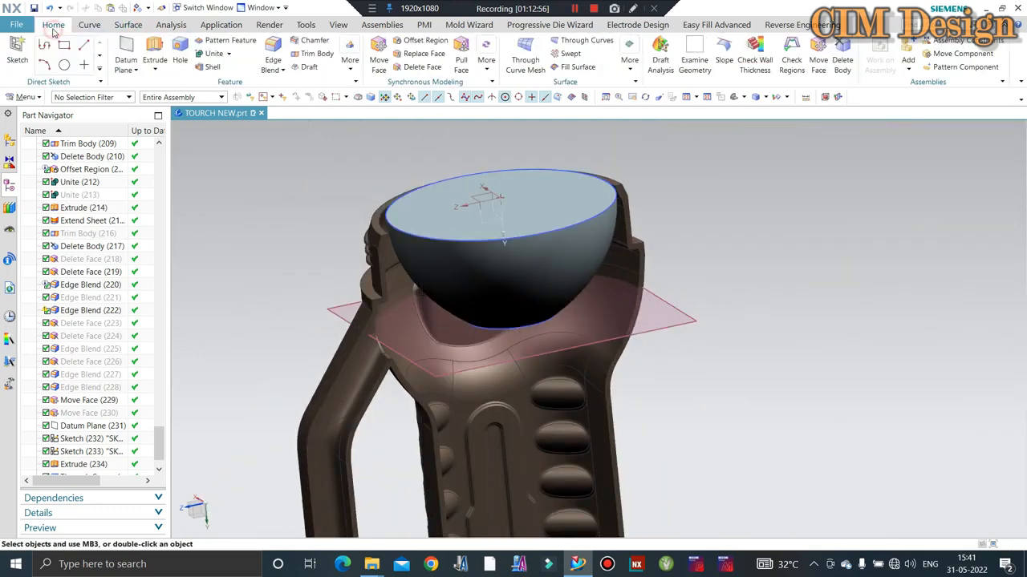
{"action": "left_click", "coordinate": [210, 67]}
{"action": "left_click", "coordinate": [481, 213]}
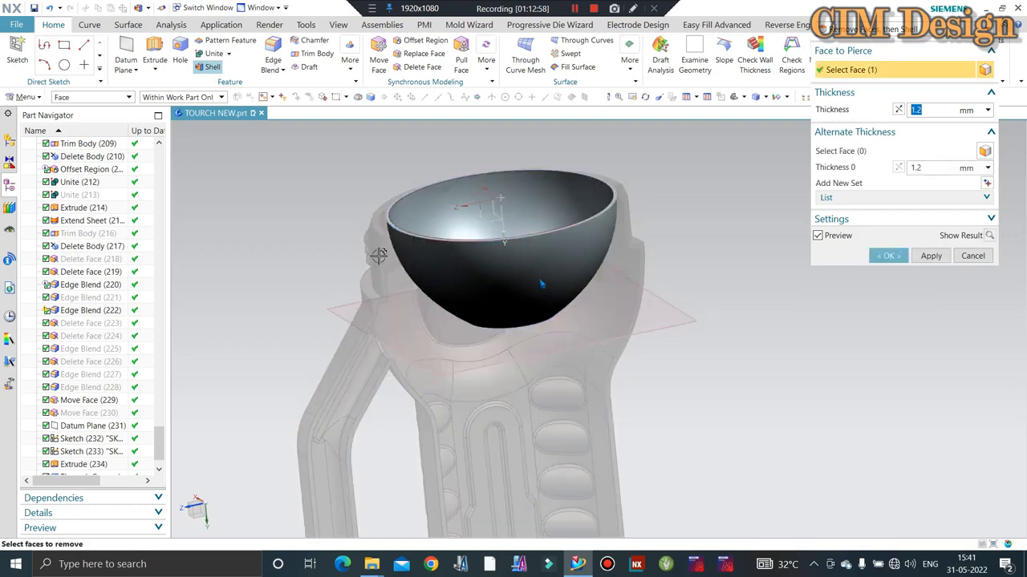
{"action": "left_click", "coordinate": [942, 109]}
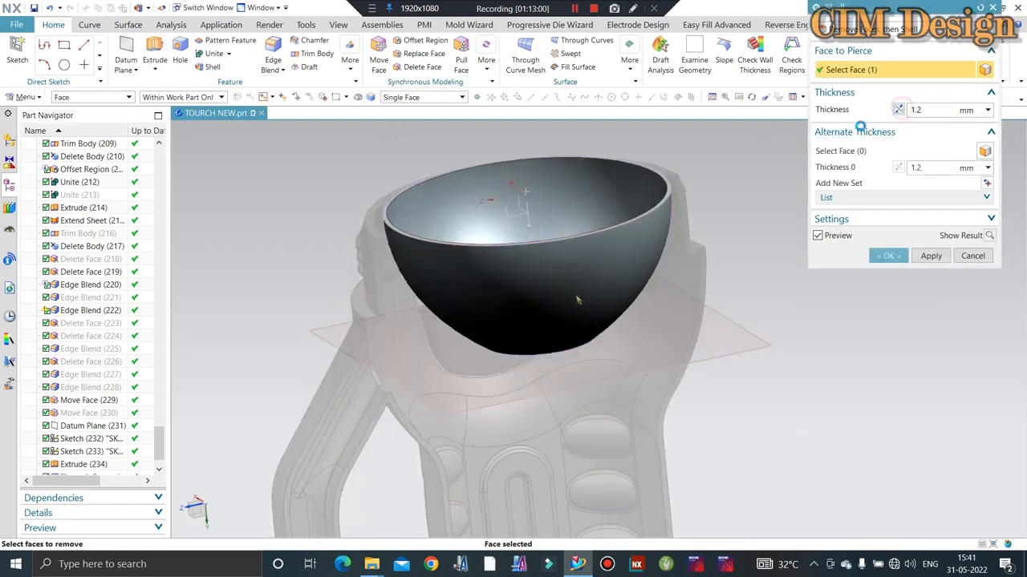
{"action": "scroll", "coordinate": [461, 297], "scroll_direction": "up", "scroll_amount": 2}
{"action": "scroll", "coordinate": [461, 297], "scroll_direction": "down", "scroll_amount": 3}
{"action": "scroll", "coordinate": [461, 296], "scroll_direction": "up", "scroll_amount": 5}
{"action": "scroll", "coordinate": [461, 296], "scroll_direction": "down", "scroll_amount": 2}
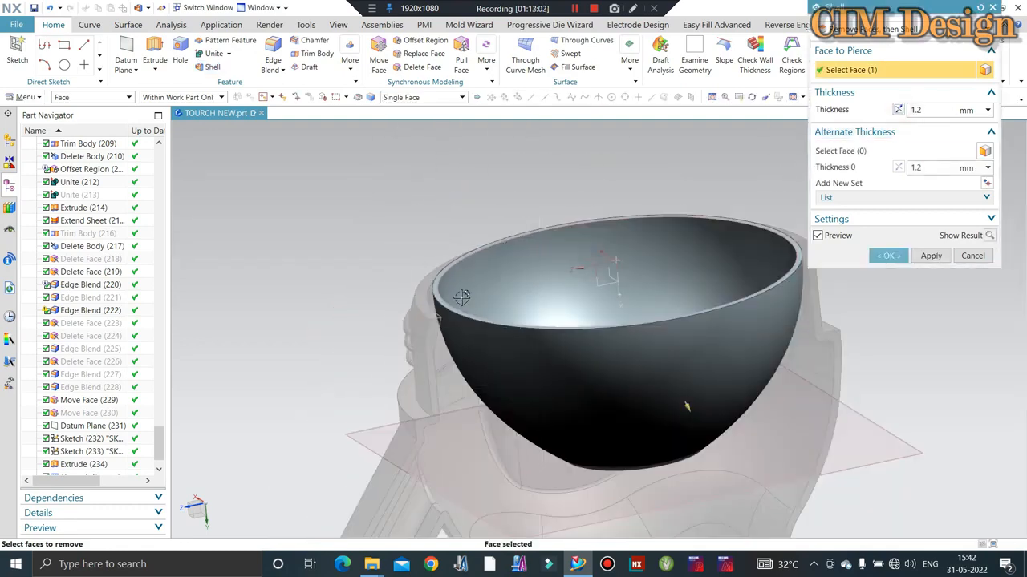
{"action": "middle_click_drag", "start_coordinate": [536, 308], "coordinate": [498, 301]}
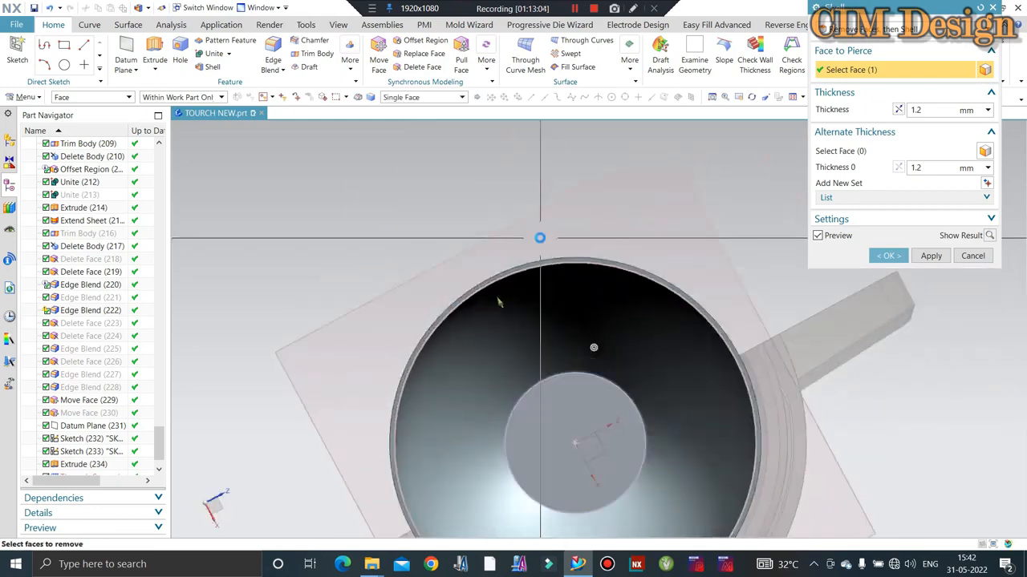
{"action": "middle_click", "coordinate": [541, 238]}
Step: Move the datum plane and the bowl's two circle sketches to layer 10
{"action": "scroll", "coordinate": [545, 245], "scroll_direction": "down", "scroll_amount": 5}
{"action": "middle_click_drag", "start_coordinate": [589, 289], "coordinate": [592, 240]}
{"action": "key", "text": "ctrl+j"}
{"action": "scroll", "coordinate": [481, 277], "scroll_direction": "up", "scroll_amount": 2}
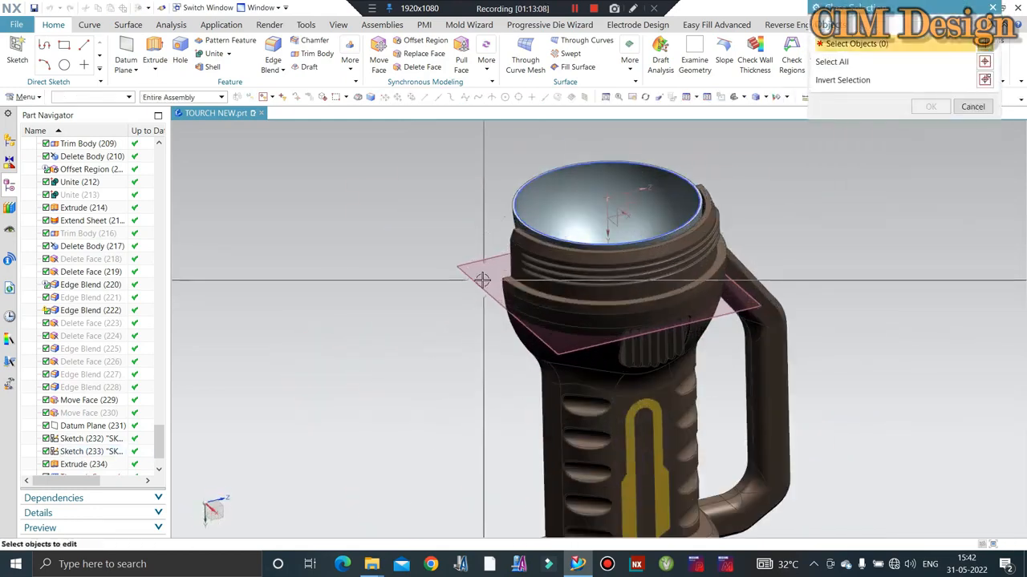
{"action": "left_click", "coordinate": [481, 276]}
{"action": "left_click", "coordinate": [515, 189]}
{"action": "mouse_move", "coordinate": [550, 257]}
{"action": "middle_mouse_down"}
{"action": "mouse_move", "coordinate": [550, 294]}
{"action": "mouse_move", "coordinate": [606, 235]}
{"action": "middle_mouse_up"}
{"action": "left_click", "coordinate": [548, 311]}
{"action": "middle_click", "coordinate": [548, 311]}
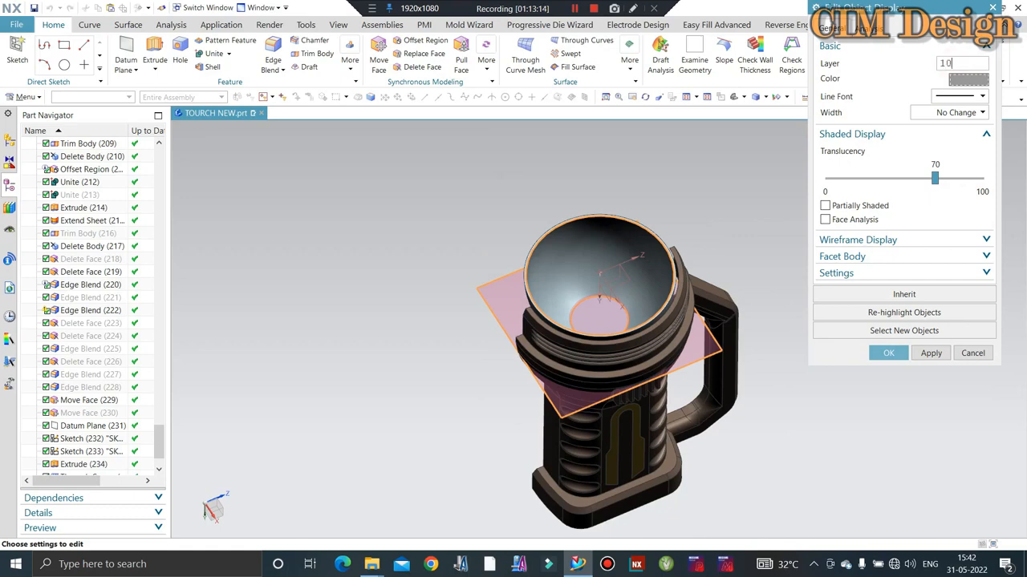
{"action": "type", "text": "10"}
{"action": "key", "text": "Return"}
Step: Show the thin disc over the bowl, compare its position with the housing rim from the side, and hide it again
{"action": "middle_click_drag", "start_coordinate": [758, 267], "coordinate": [751, 176]}
{"action": "scroll", "coordinate": [663, 234], "scroll_direction": "up", "scroll_amount": 3}
{"action": "scroll", "coordinate": [657, 223], "scroll_direction": "up", "scroll_amount": 3}
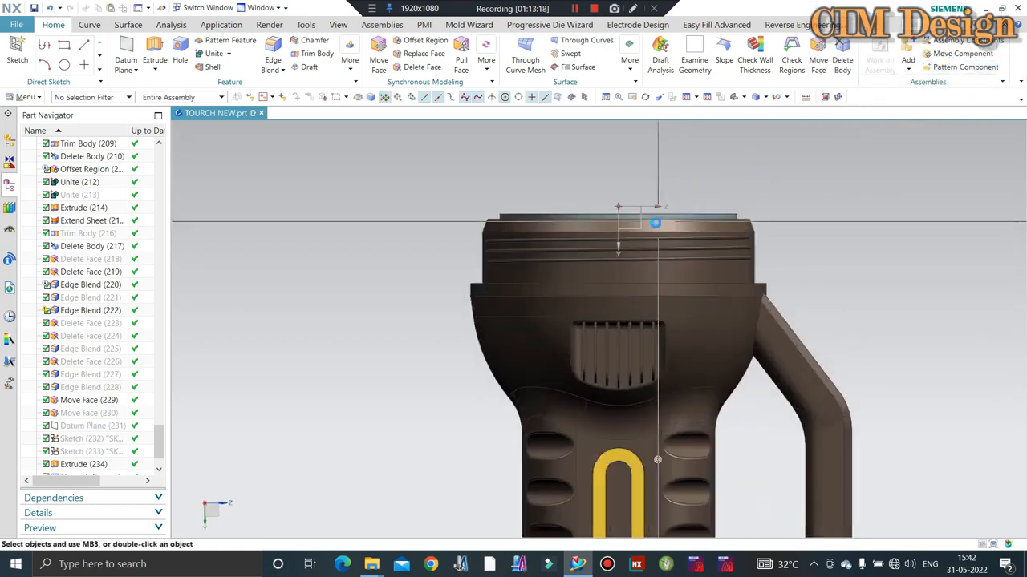
{"action": "scroll", "coordinate": [657, 222], "scroll_direction": "up", "scroll_amount": 3}
{"action": "key", "text": "ctrl+shift+b"}
{"action": "key", "text": "ctrl+b"}
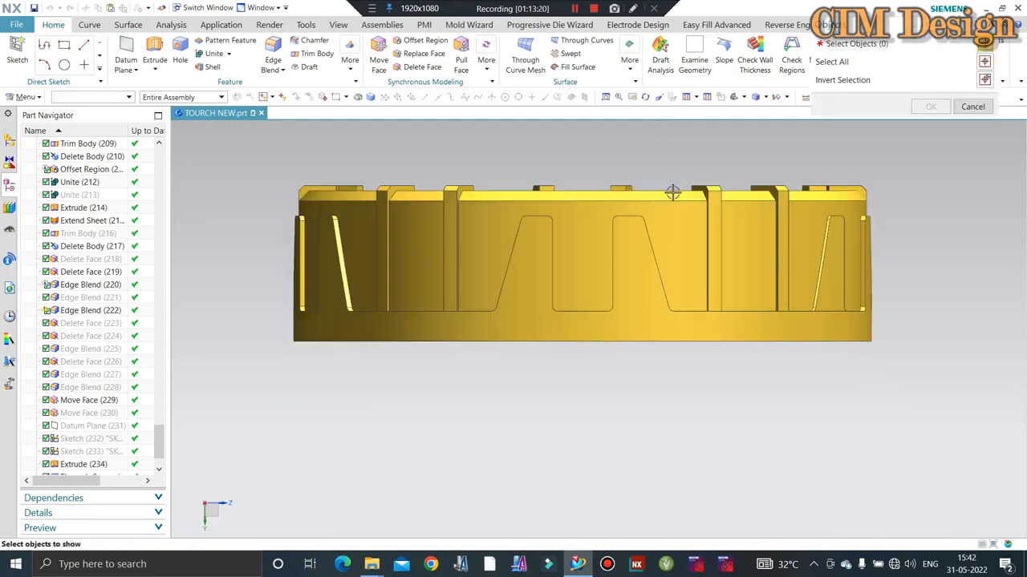
{"action": "middle_click_drag", "start_coordinate": [580, 218], "coordinate": [382, 117]}
{"action": "key", "text": "Escape"}
{"action": "key", "text": "ctrl+z"}
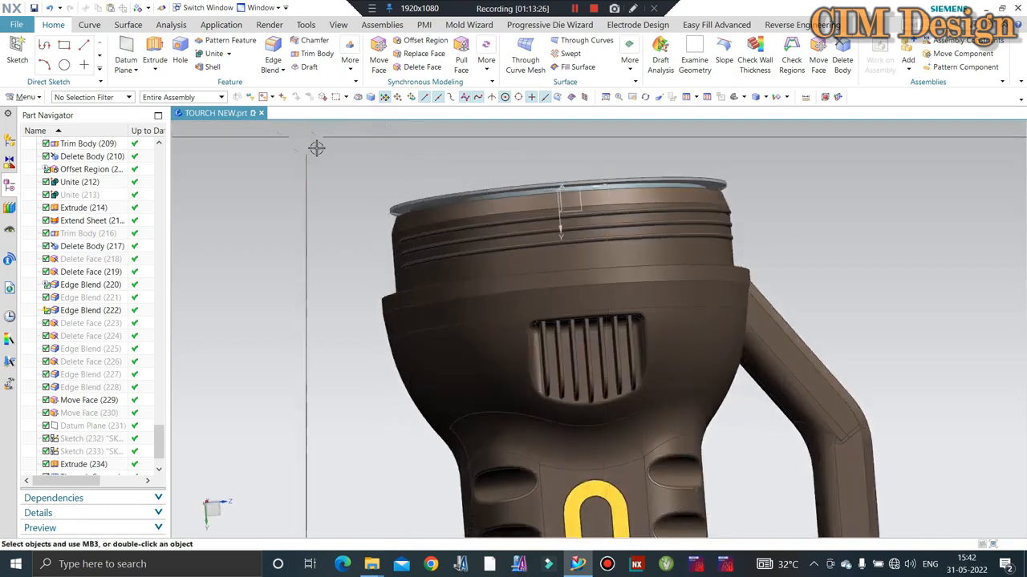
{"action": "key", "text": "F8"}
{"action": "scroll", "coordinate": [401, 165], "scroll_direction": "down", "scroll_amount": 5}
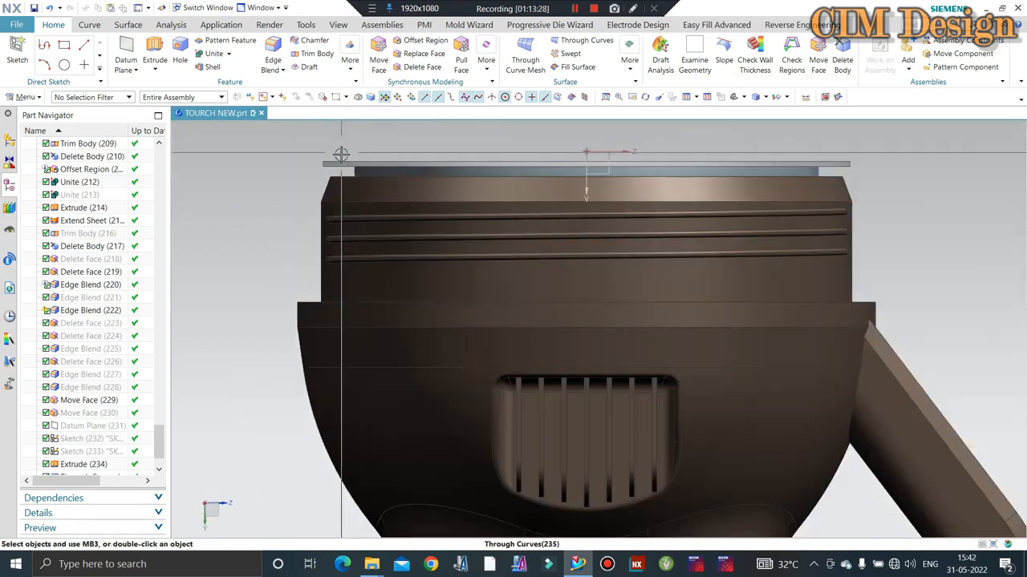
{"action": "scroll", "coordinate": [341, 157], "scroll_direction": "down", "scroll_amount": 3}
{"action": "middle_click_drag", "start_coordinate": [339, 167], "coordinate": [354, 239]}
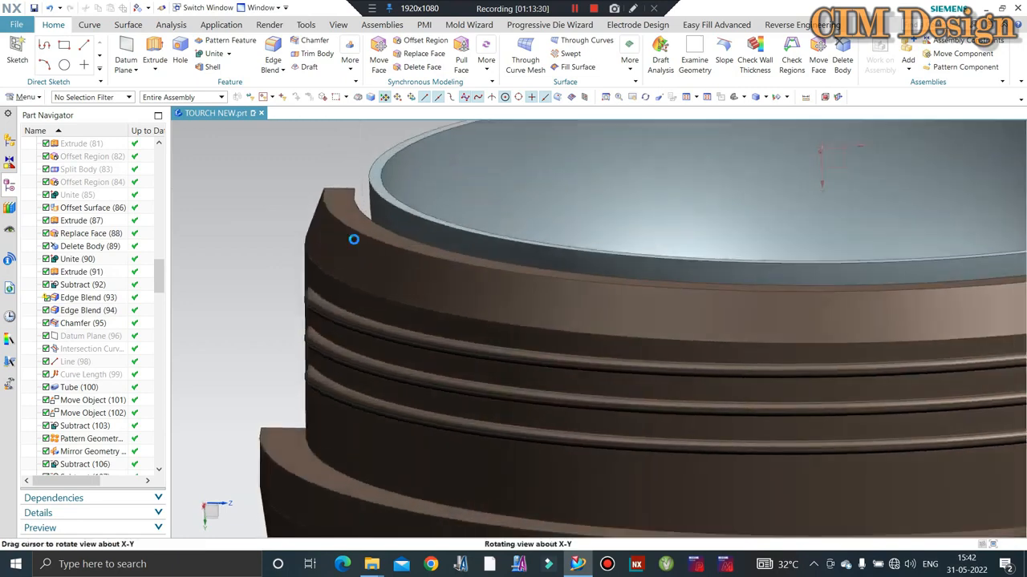
{"action": "left_click", "coordinate": [420, 41]}
{"action": "scroll", "coordinate": [580, 135], "scroll_direction": "up", "scroll_amount": 5}
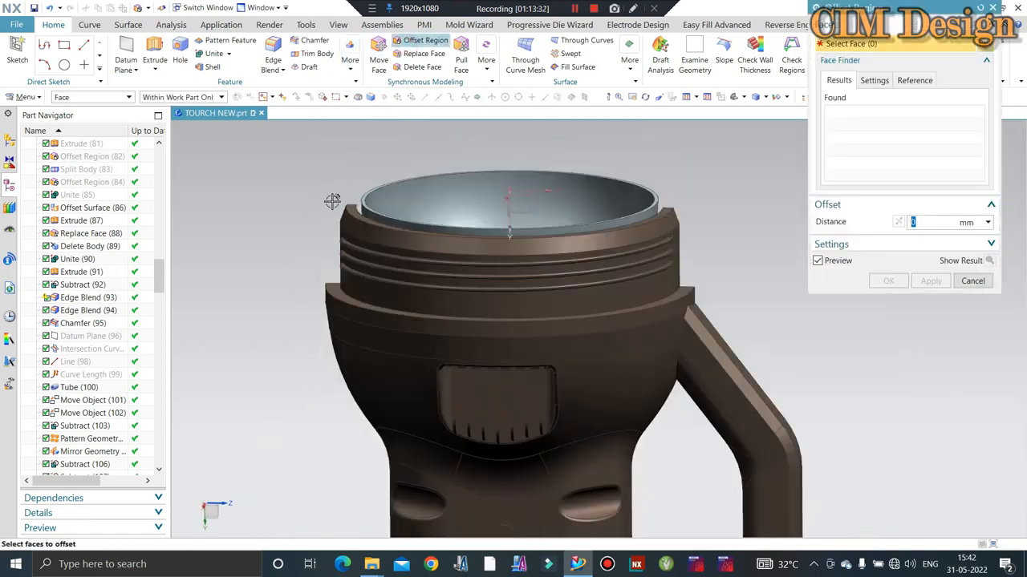
{"action": "key", "text": "Escape"}
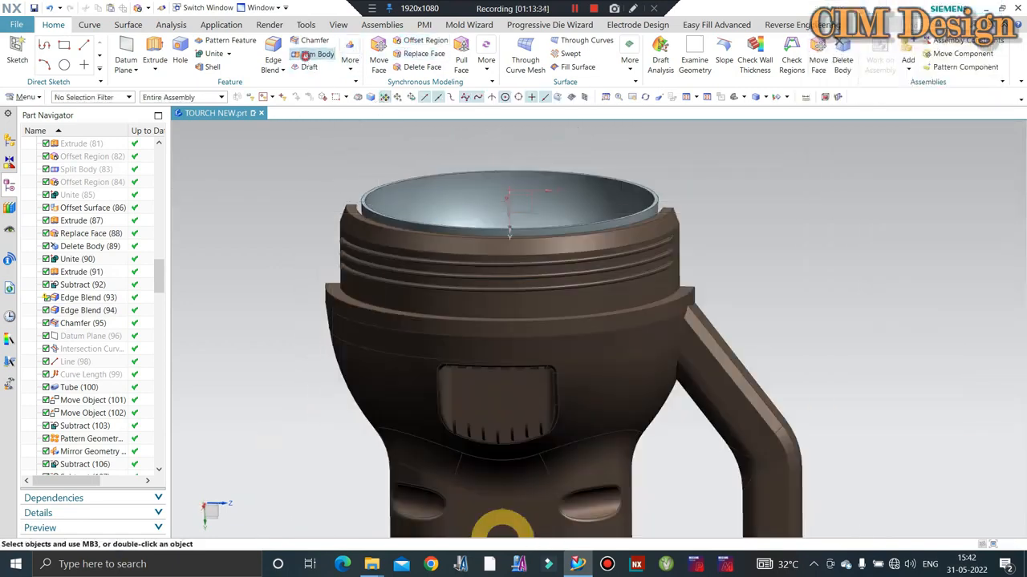
Step: Trim the bowl's upper rim with a new plane offset 1 mm from the top face of the housing's threaded neck
{"action": "left_click", "coordinate": [305, 54]}
{"action": "scroll", "coordinate": [369, 217], "scroll_direction": "down", "scroll_amount": 2}
{"action": "left_click", "coordinate": [373, 221]}
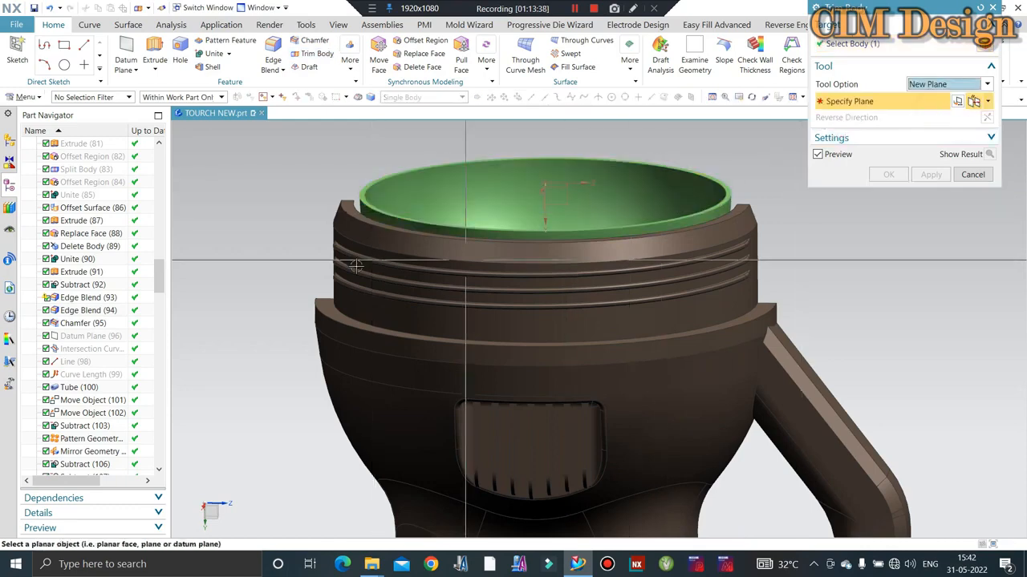
{"action": "scroll", "coordinate": [355, 265], "scroll_direction": "down", "scroll_amount": 5}
{"action": "left_click", "coordinate": [483, 196]}
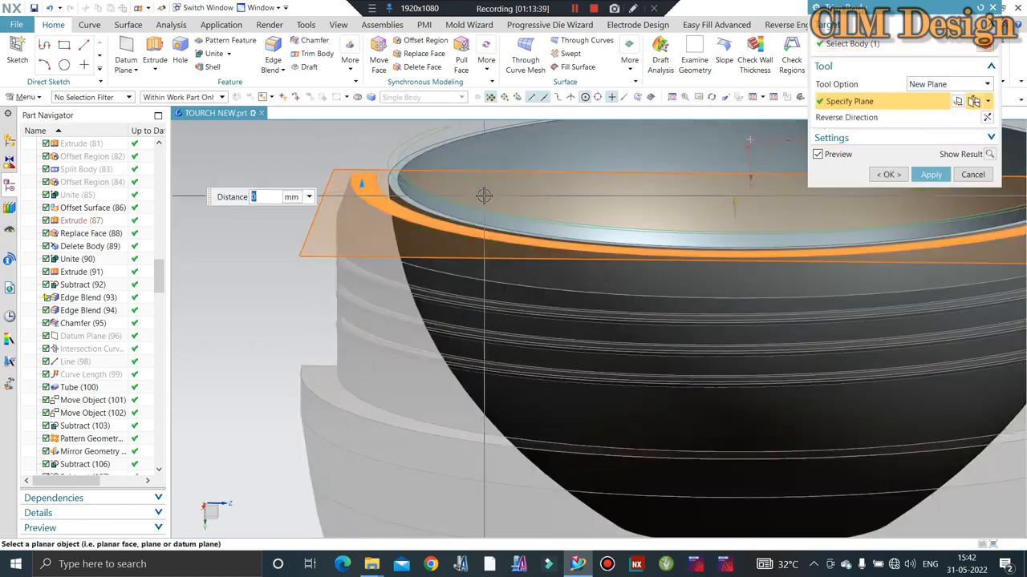
{"action": "key", "text": "Return"}
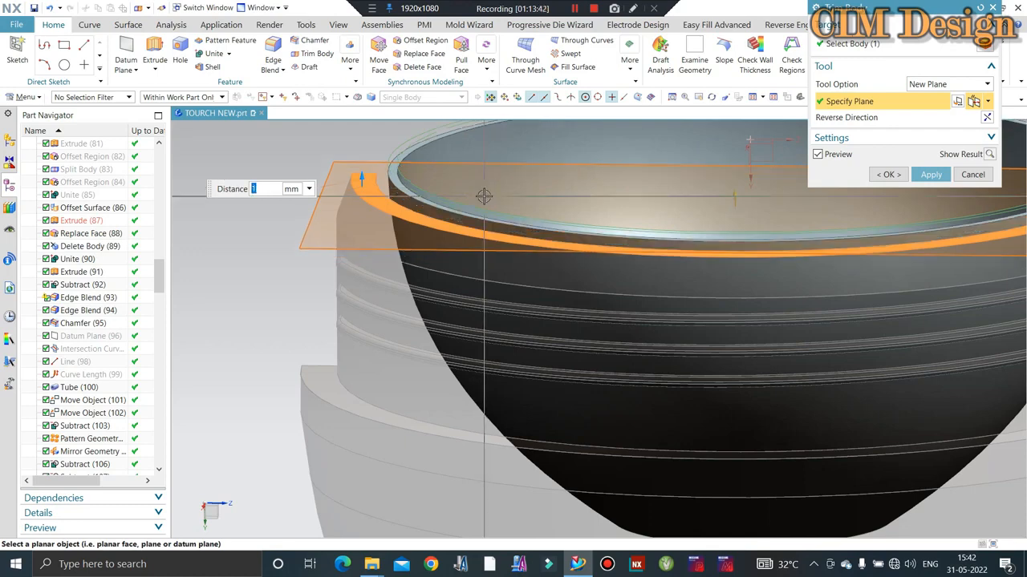
{"action": "middle_click", "coordinate": [485, 208]}
{"action": "key", "text": "Escape"}
{"action": "scroll", "coordinate": [472, 240], "scroll_direction": "up", "scroll_amount": 1}
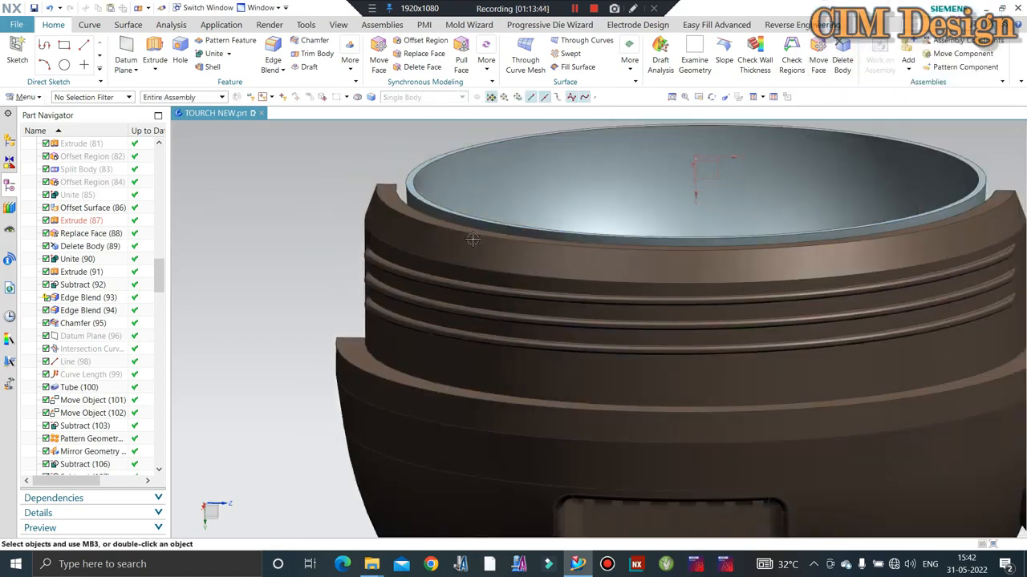
Step: Show the hidden thin disc over the bowl and inspect the gap between it and the housing rim
{"action": "key", "text": "ctrl+shift+k"}
{"action": "middle_click_drag", "start_coordinate": [502, 177], "coordinate": [319, 199]}
{"action": "left_click", "coordinate": [509, 252]}
{"action": "middle_click", "coordinate": [508, 254]}
{"action": "scroll", "coordinate": [486, 278], "scroll_direction": "up", "scroll_amount": 2}
{"action": "scroll", "coordinate": [419, 183], "scroll_direction": "down", "scroll_amount": 5}
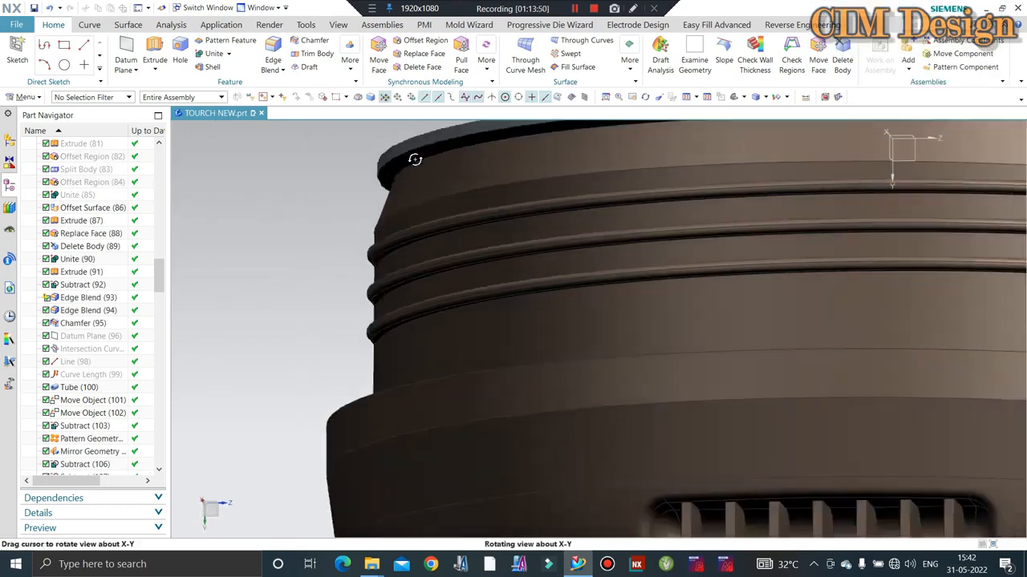
{"action": "middle_click_drag", "start_coordinate": [414, 159], "coordinate": [422, 170]}
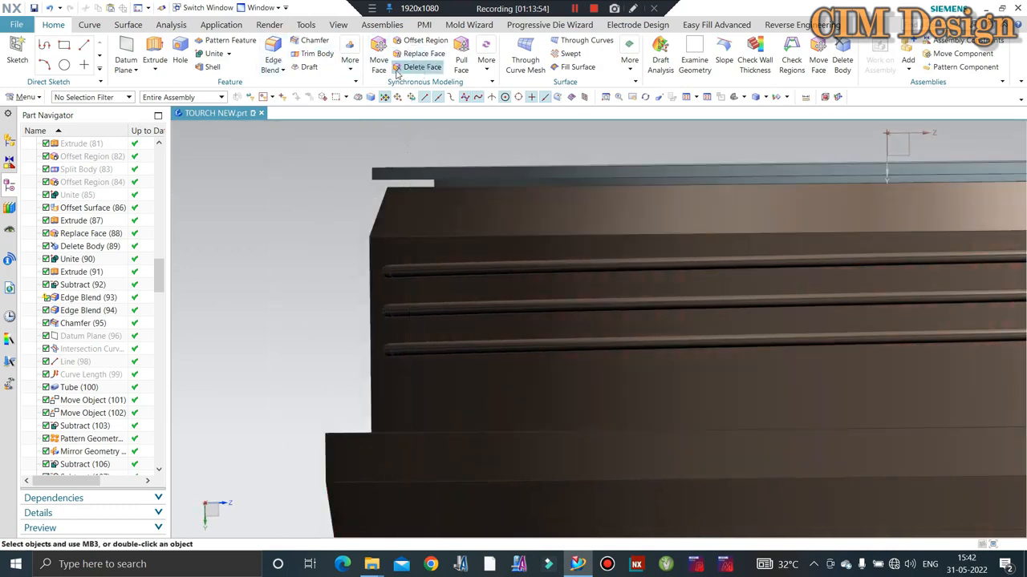
Step: Split the thin disc with Split Body, using the bowl's outer rim edge as the extruded cutting section
{"action": "left_click", "coordinate": [130, 25]}
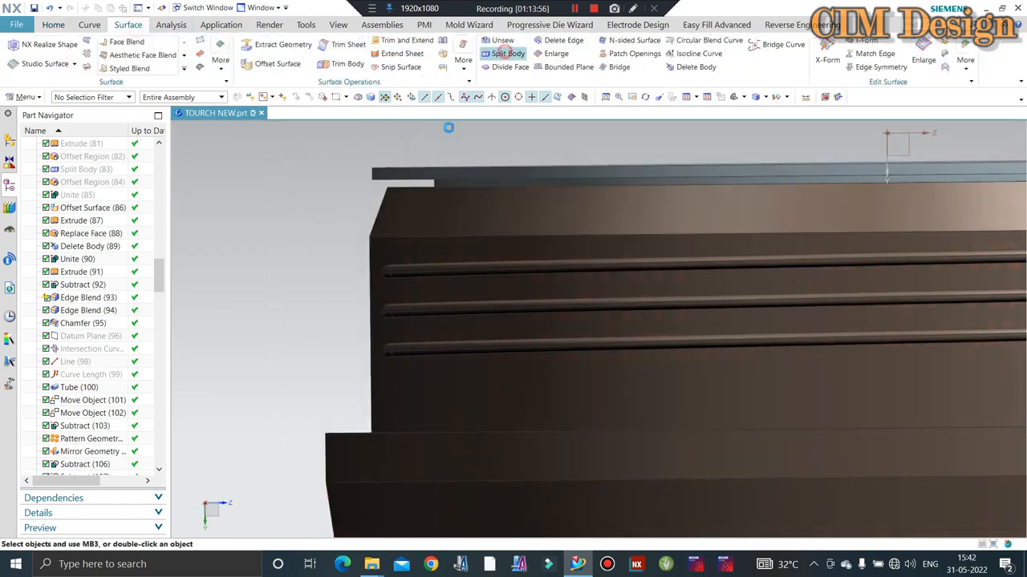
{"action": "left_click", "coordinate": [637, 172]}
{"action": "left_click", "coordinate": [846, 104]}
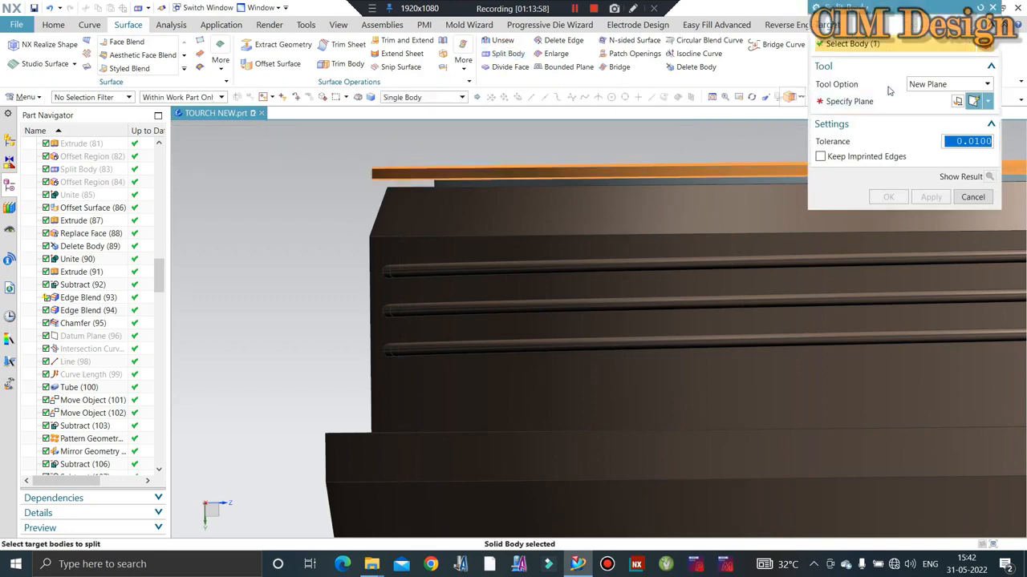
{"action": "left_click", "coordinate": [921, 122]}
{"action": "middle_click_drag", "start_coordinate": [369, 270], "coordinate": [425, 245]}
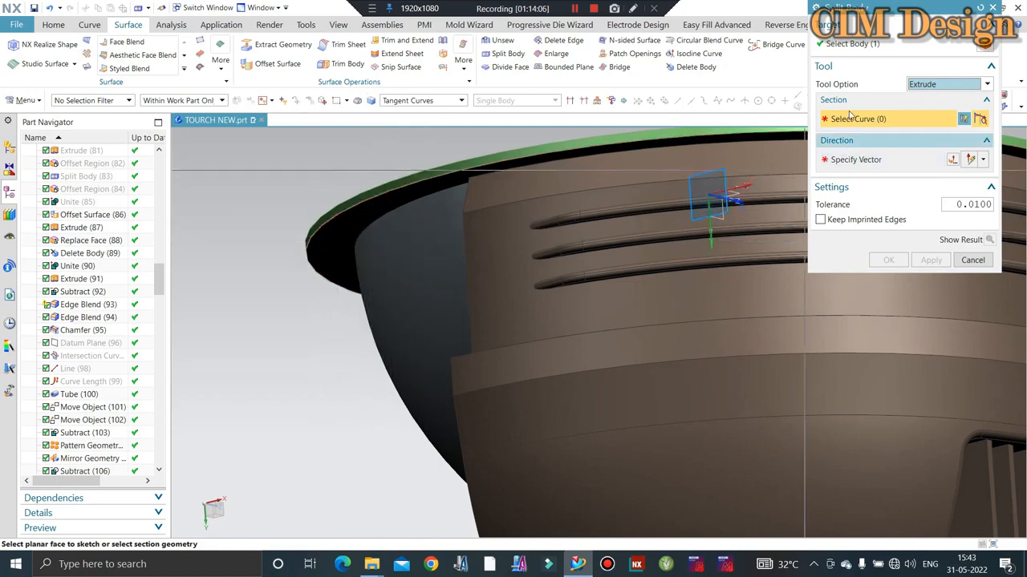
{"action": "left_click_drag", "start_coordinate": [871, 11], "coordinate": [936, 195]}
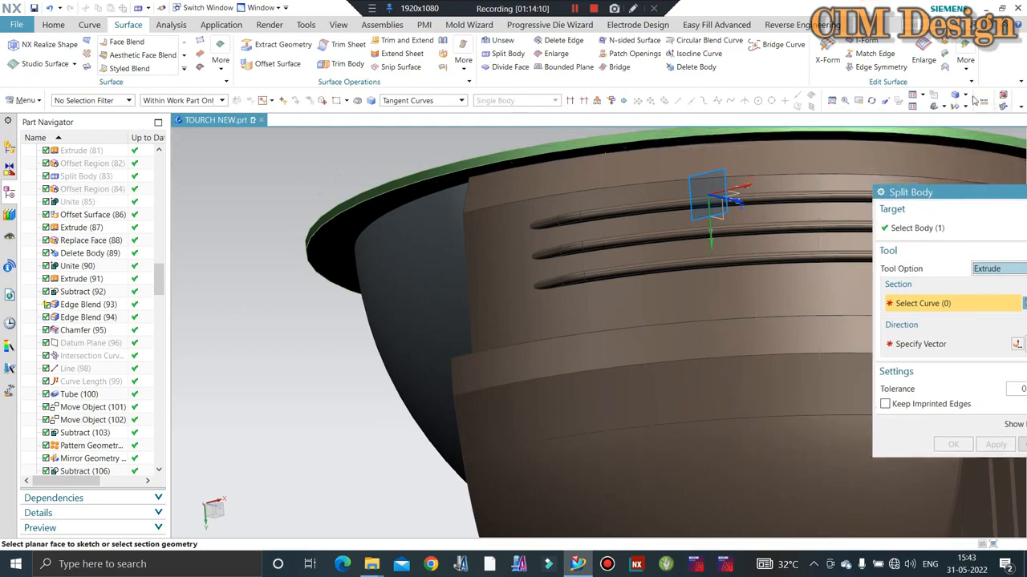
{"action": "left_click", "coordinate": [974, 97]}
{"action": "left_click", "coordinate": [962, 160]}
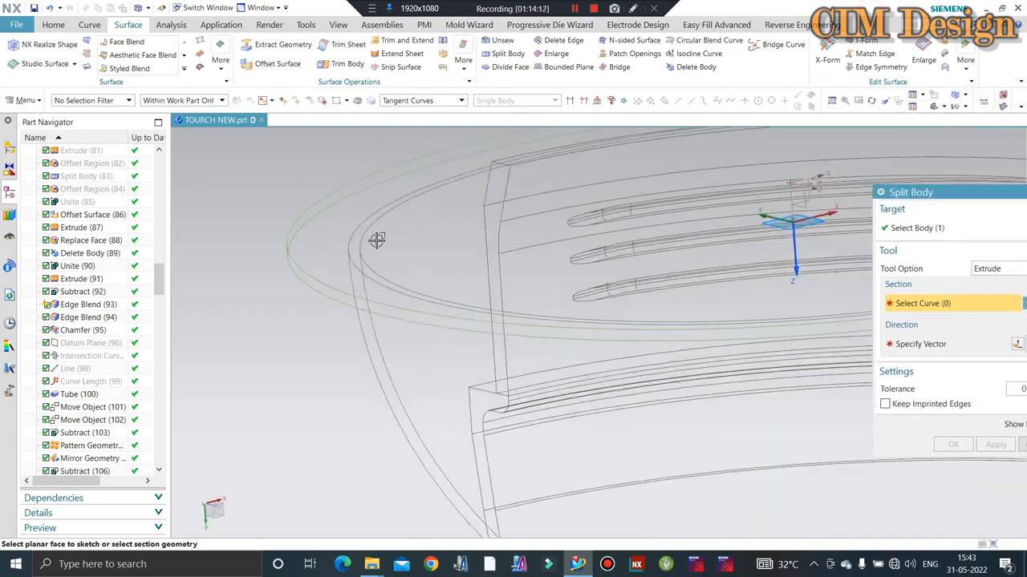
{"action": "scroll", "coordinate": [377, 240], "scroll_direction": "down", "scroll_amount": 2}
{"action": "left_click", "coordinate": [344, 224]}
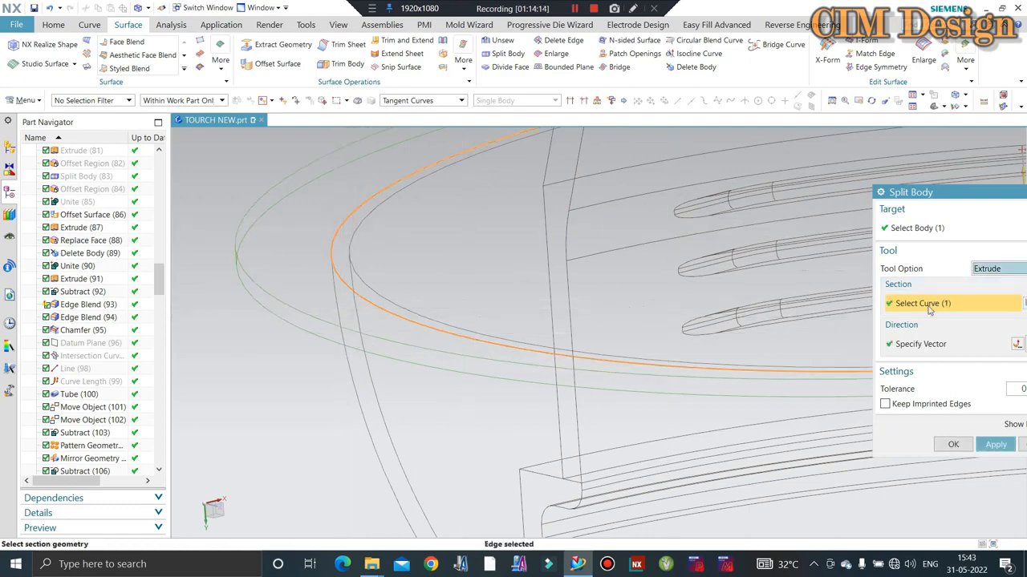
{"action": "left_click", "coordinate": [918, 353]}
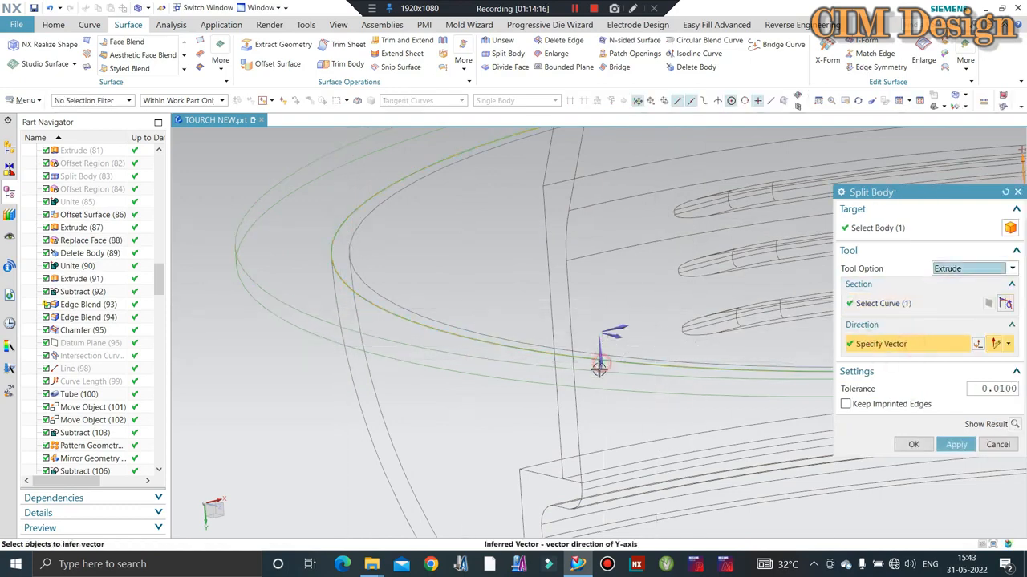
{"action": "left_click", "coordinate": [952, 443]}
{"action": "left_click", "coordinate": [997, 444]}
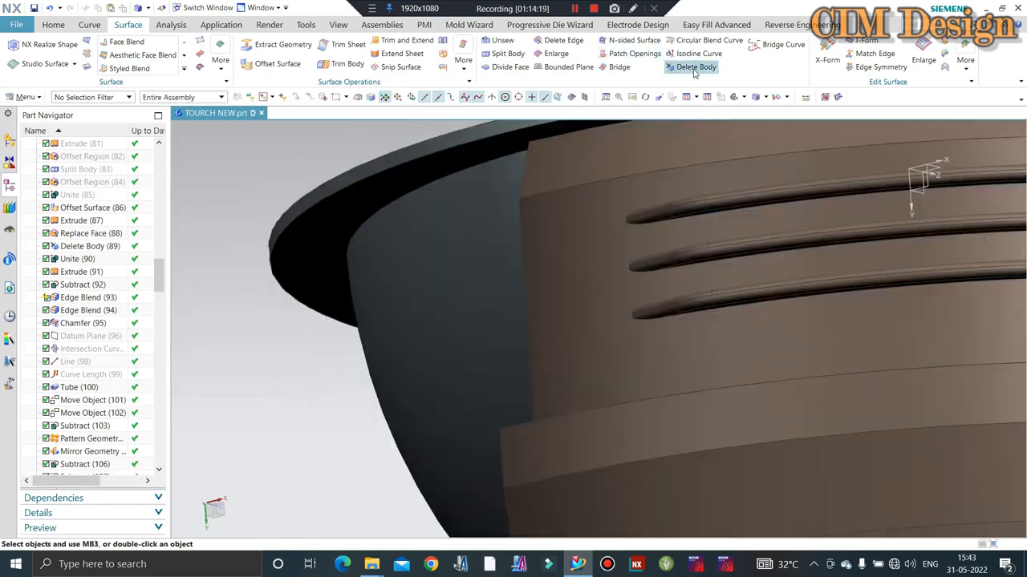
Step: Delete the inner portion of the split disc, keeping only the outer flange ring around the bowl
{"action": "left_click", "coordinate": [692, 66]}
{"action": "scroll", "coordinate": [327, 231], "scroll_direction": "down", "scroll_amount": 2}
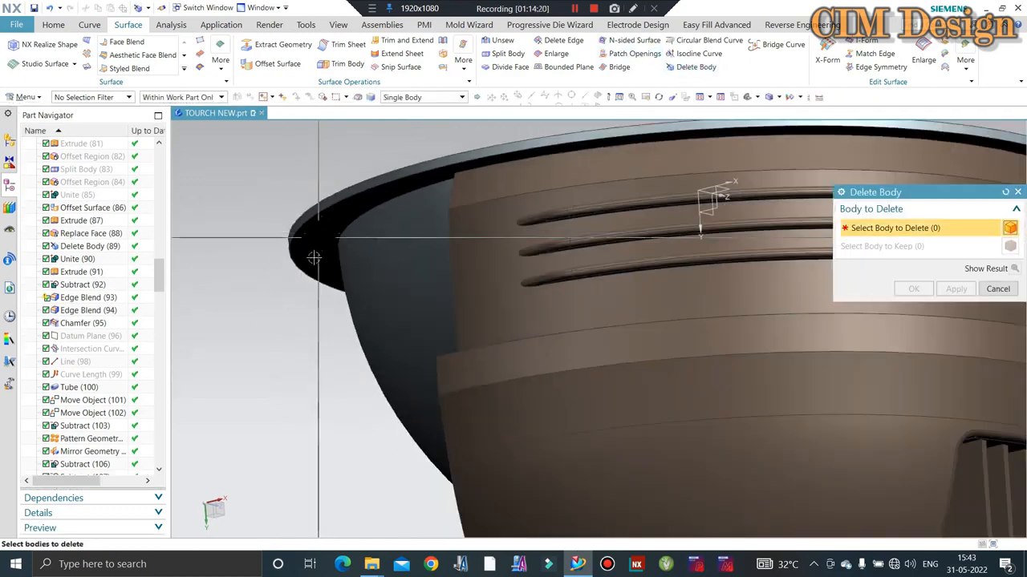
{"action": "middle_click_drag", "start_coordinate": [315, 255], "coordinate": [322, 299]}
{"action": "left_click", "coordinate": [452, 343]}
{"action": "middle_click", "coordinate": [451, 343]}
{"action": "scroll", "coordinate": [435, 257], "scroll_direction": "down", "scroll_amount": 5}
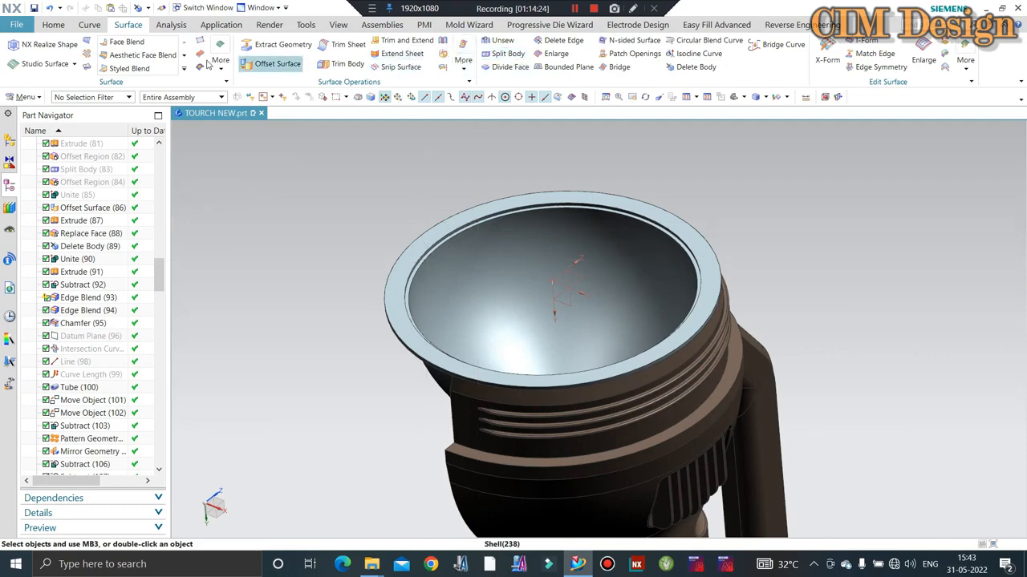
Step: Replace the flange ring's inner circular face with the bowl's inner surface at 0 mm offset
{"action": "left_click", "coordinate": [53, 25]}
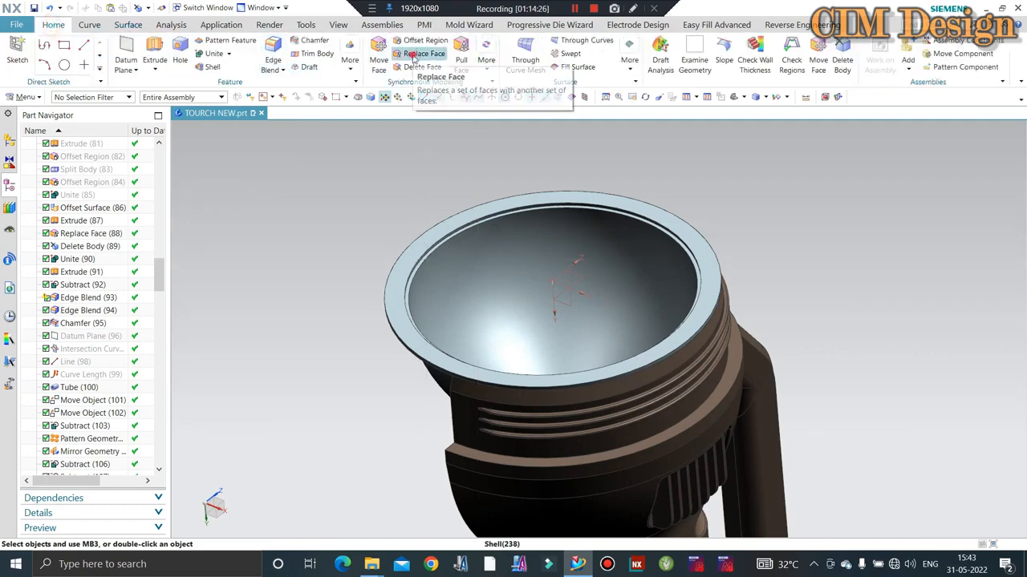
{"action": "left_click", "coordinate": [418, 54]}
{"action": "scroll", "coordinate": [427, 231], "scroll_direction": "up", "scroll_amount": 5}
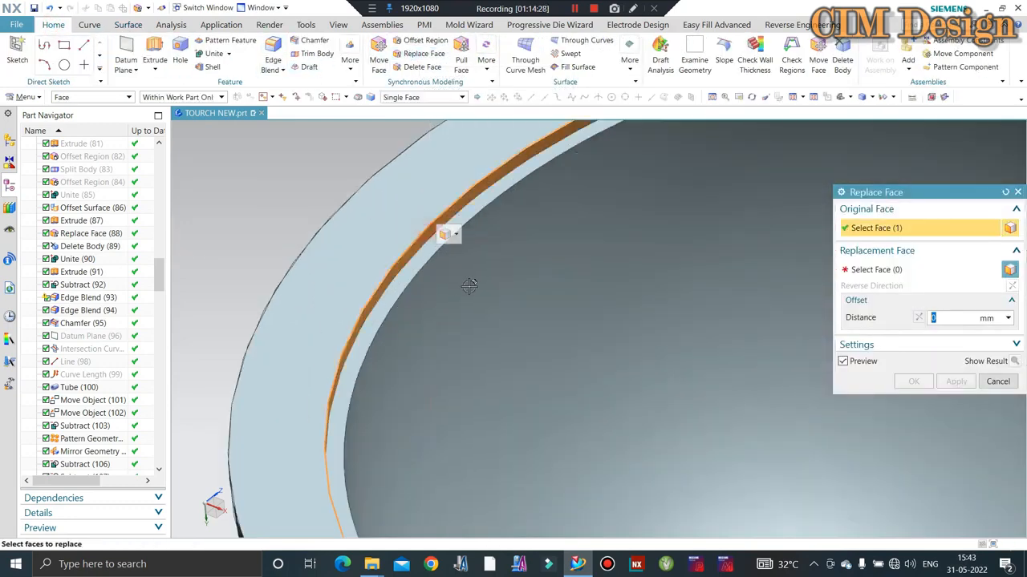
{"action": "left_click", "coordinate": [439, 232]}
{"action": "left_click", "coordinate": [449, 264]}
{"action": "middle_click", "coordinate": [446, 260]}
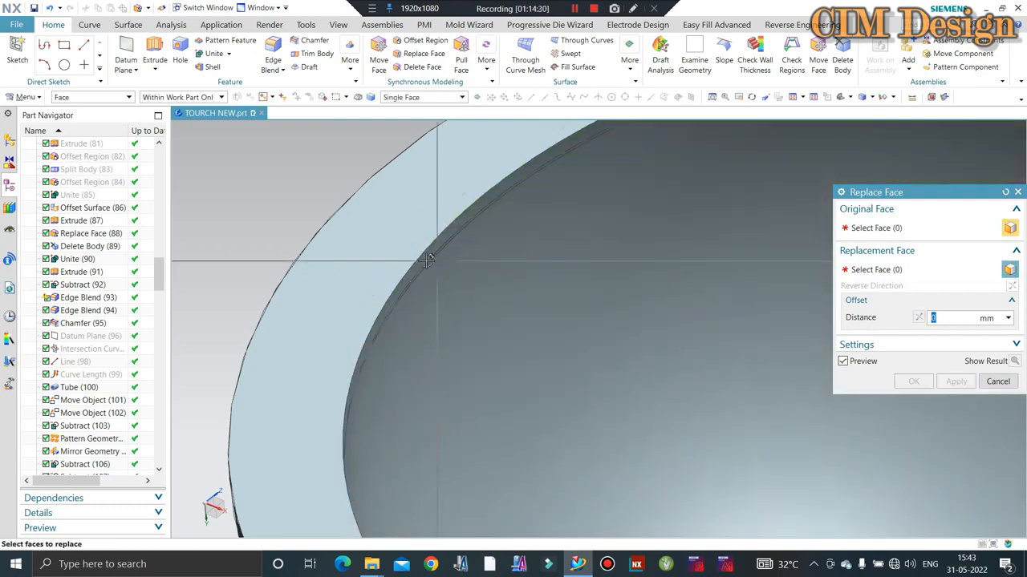
{"action": "scroll", "coordinate": [433, 261], "scroll_direction": "down", "scroll_amount": 5}
{"action": "key", "text": "Escape"}
Step: Unite the reflector bowl with the flange ring into one body
{"action": "left_click", "coordinate": [214, 55]}
{"action": "left_click", "coordinate": [475, 290]}
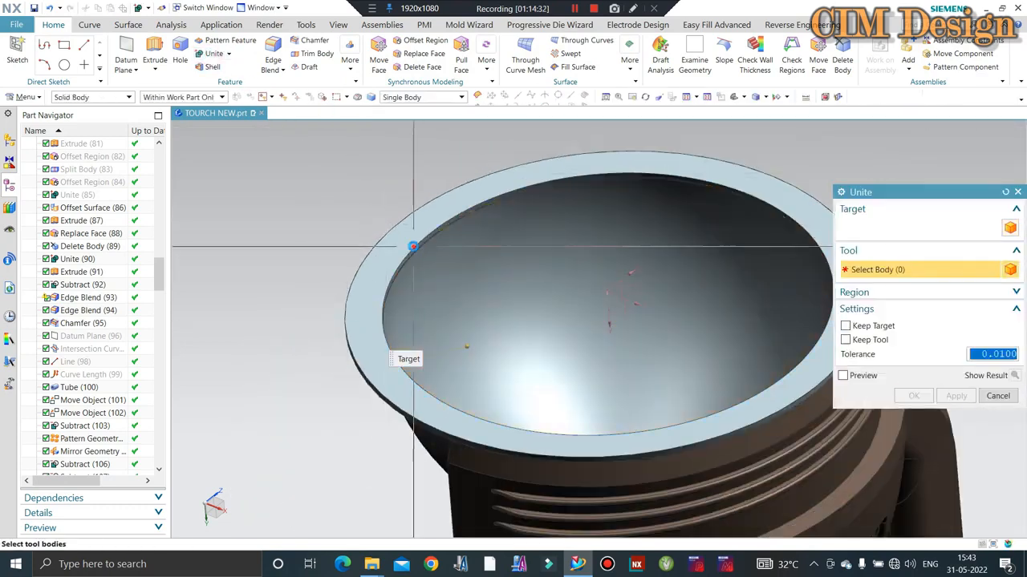
{"action": "left_click", "coordinate": [412, 247]}
{"action": "middle_click", "coordinate": [414, 294]}
{"action": "scroll", "coordinate": [413, 290], "scroll_direction": "down", "scroll_amount": 3}
{"action": "key", "text": "Escape"}
{"action": "middle_click_drag", "start_coordinate": [510, 277], "coordinate": [553, 288]}
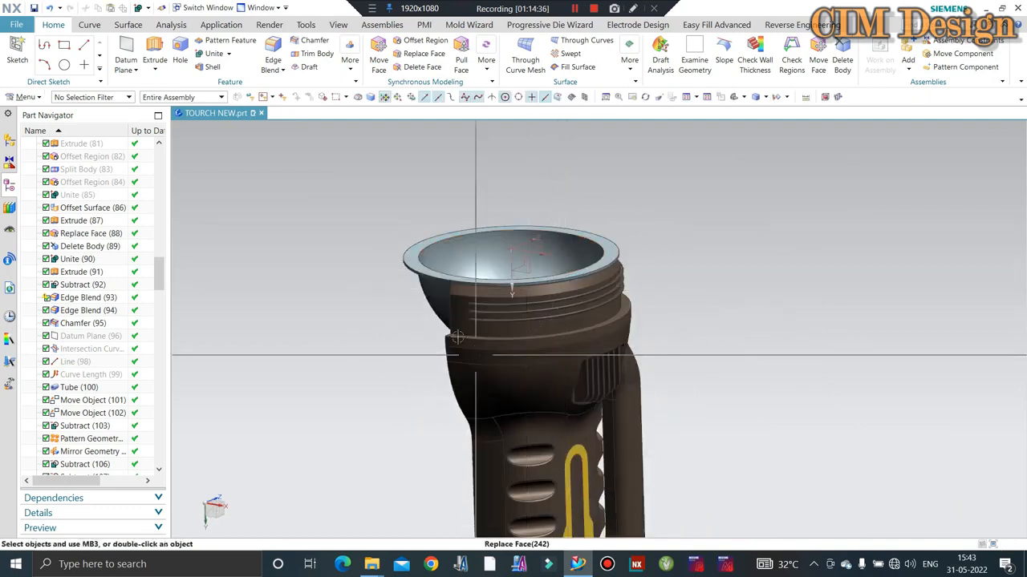
{"action": "scroll", "coordinate": [413, 281], "scroll_direction": "up", "scroll_amount": 3}
{"action": "scroll", "coordinate": [433, 335], "scroll_direction": "down", "scroll_amount": 2}
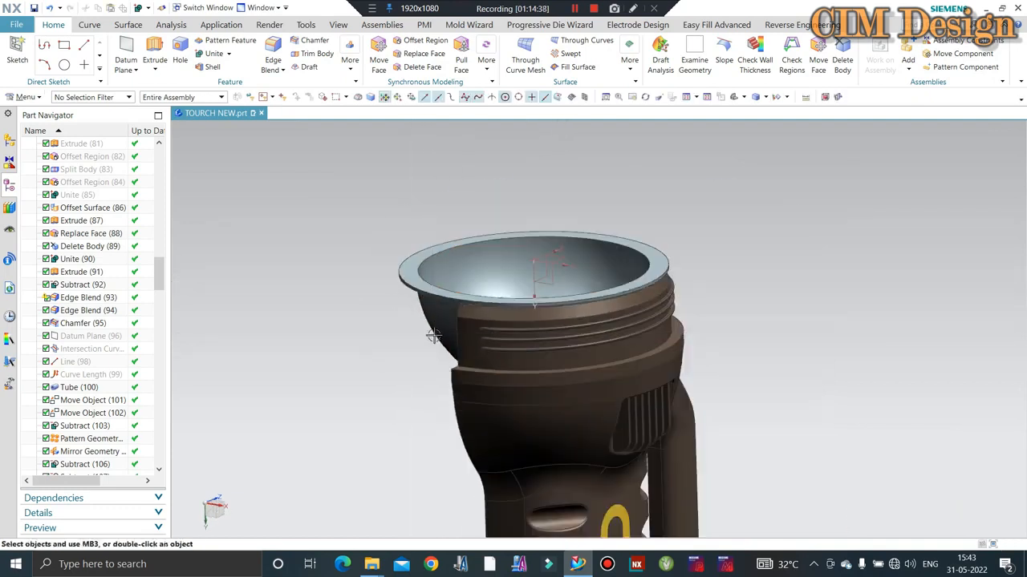
Step: Show the hidden yellow ribbed cap ring and the front glass on the torch head
{"action": "middle_click_drag", "start_coordinate": [396, 301], "coordinate": [395, 289]}
{"action": "key", "text": "ctrl+shift+b"}
{"action": "key", "text": "ctrl+shift+k"}
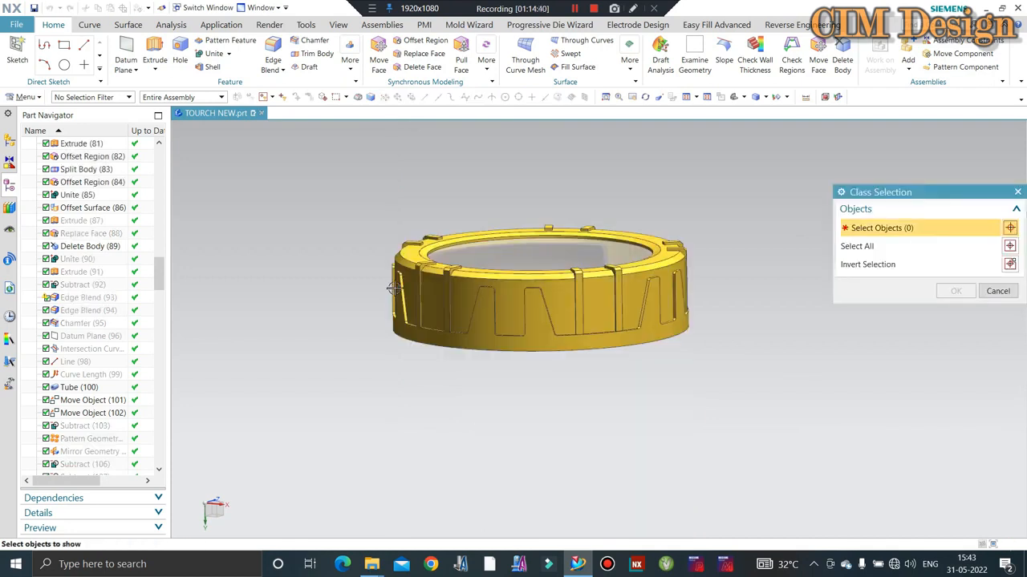
{"action": "left_click", "coordinate": [522, 255]}
{"action": "left_click", "coordinate": [523, 256]}
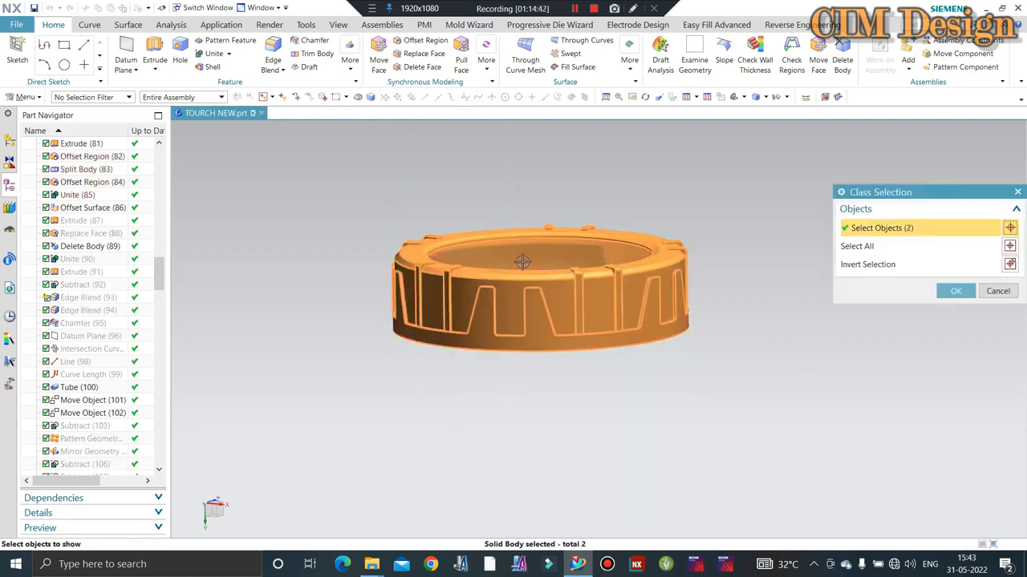
{"action": "middle_click", "coordinate": [540, 210]}
Step: Section the torch head through its centre and examine how the cap ring, front glass, reflector flange and threaded neck fit together
{"action": "scroll", "coordinate": [540, 210], "scroll_direction": "up", "scroll_amount": 1}
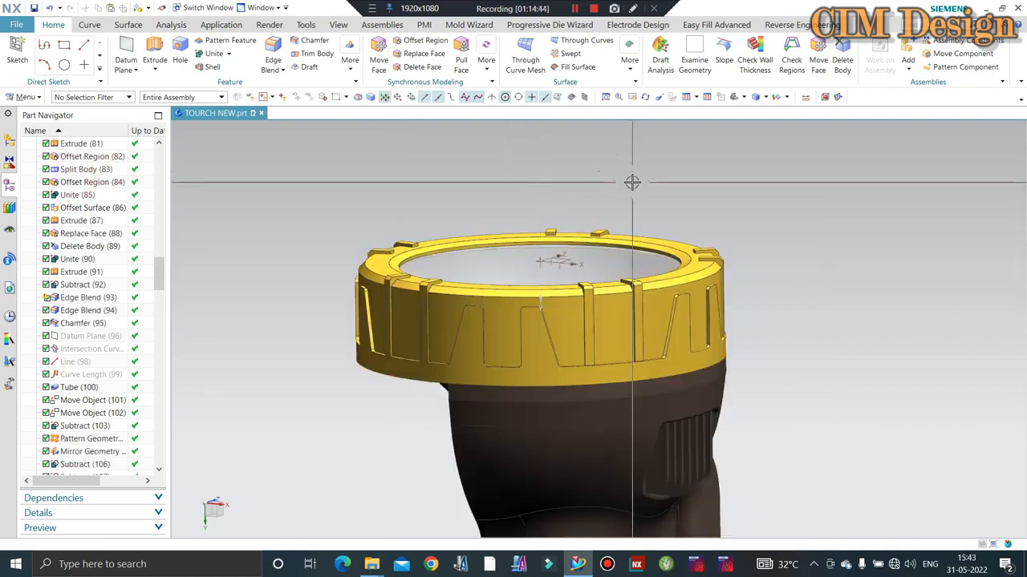
{"action": "key", "text": "ctrl+h"}
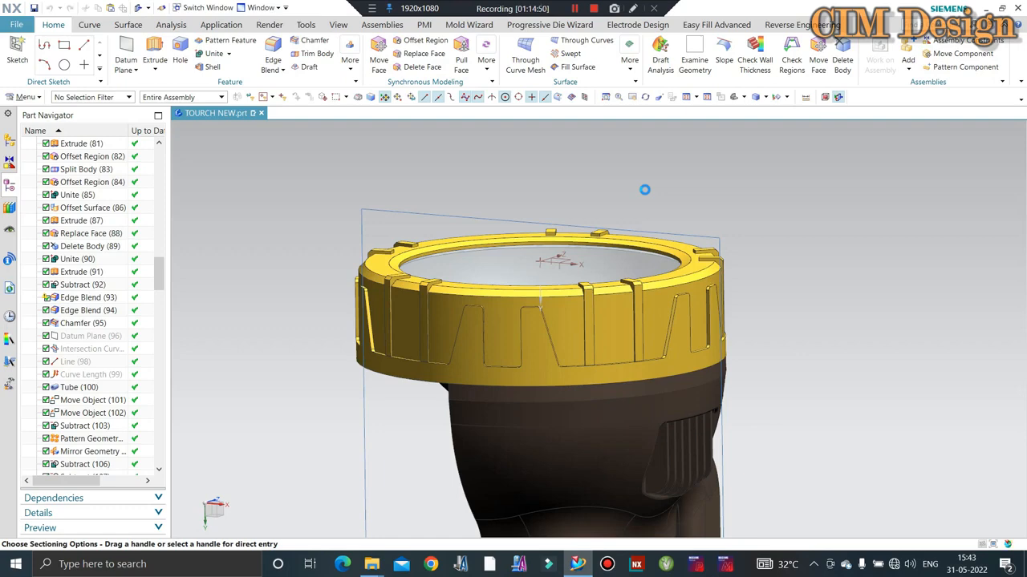
{"action": "middle_click_drag", "start_coordinate": [647, 190], "coordinate": [573, 174]}
{"action": "key", "text": "F8"}
{"action": "scroll", "coordinate": [690, 280], "scroll_direction": "up", "scroll_amount": 7}
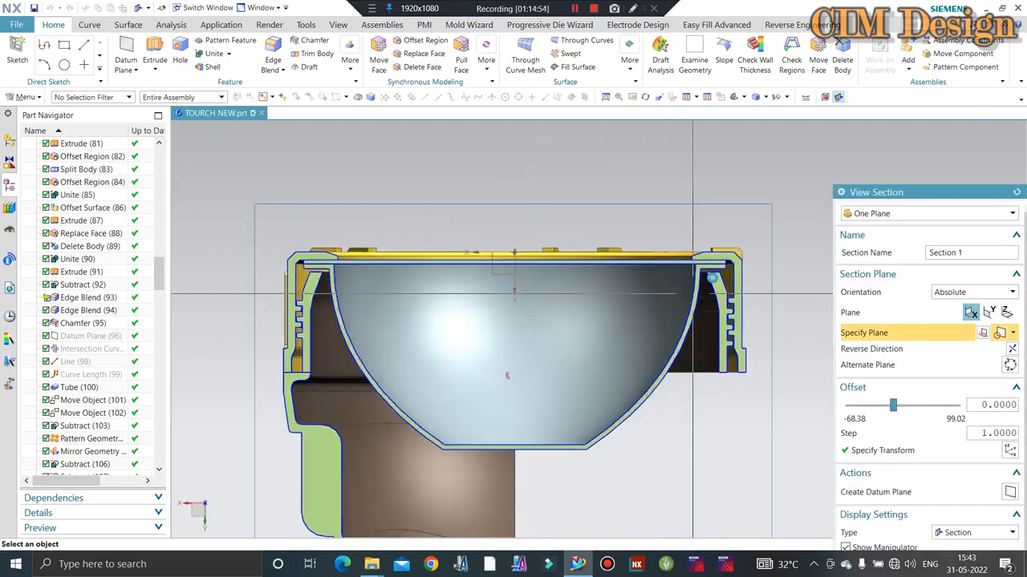
{"action": "scroll", "coordinate": [737, 256], "scroll_direction": "down", "scroll_amount": 5}
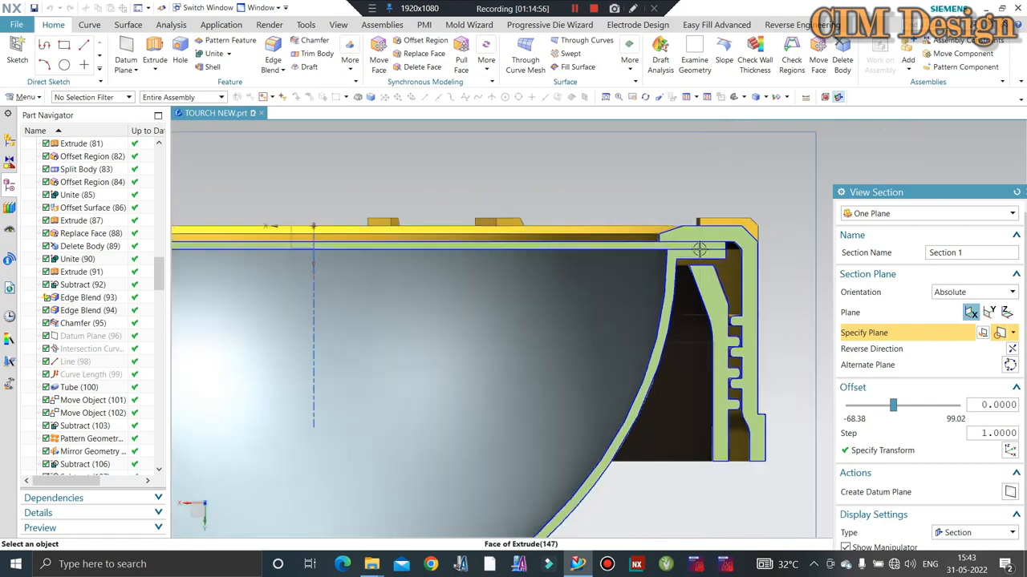
{"action": "scroll", "coordinate": [730, 244], "scroll_direction": "up", "scroll_amount": 2}
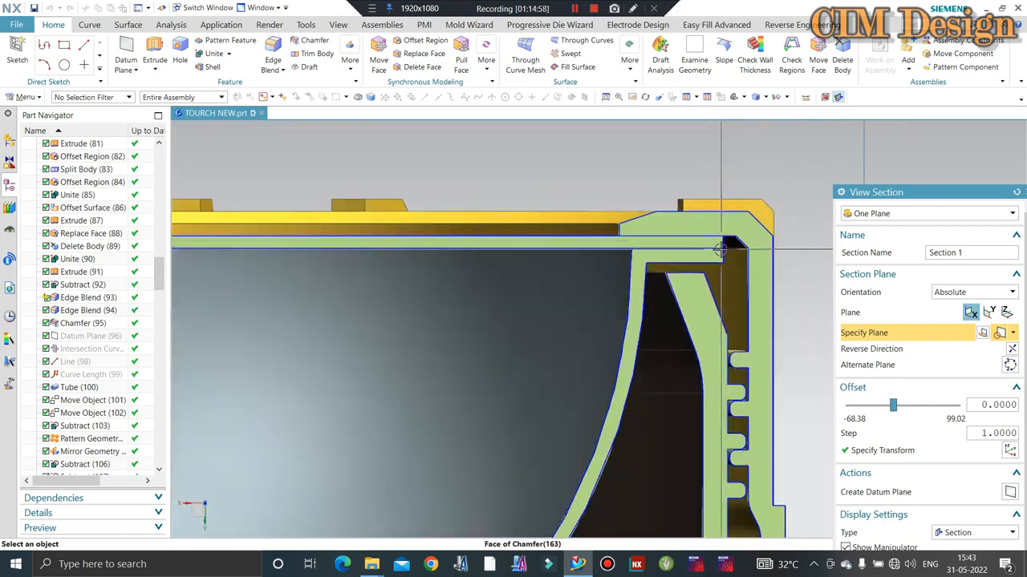
{"action": "scroll", "coordinate": [721, 251], "scroll_direction": "down", "scroll_amount": 3}
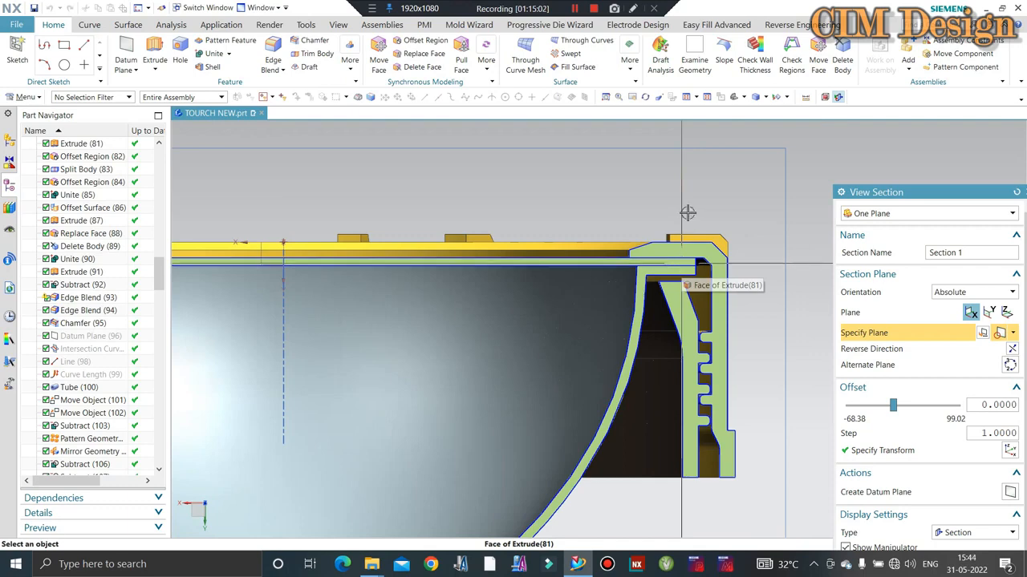
{"action": "scroll", "coordinate": [687, 213], "scroll_direction": "down", "scroll_amount": 4}
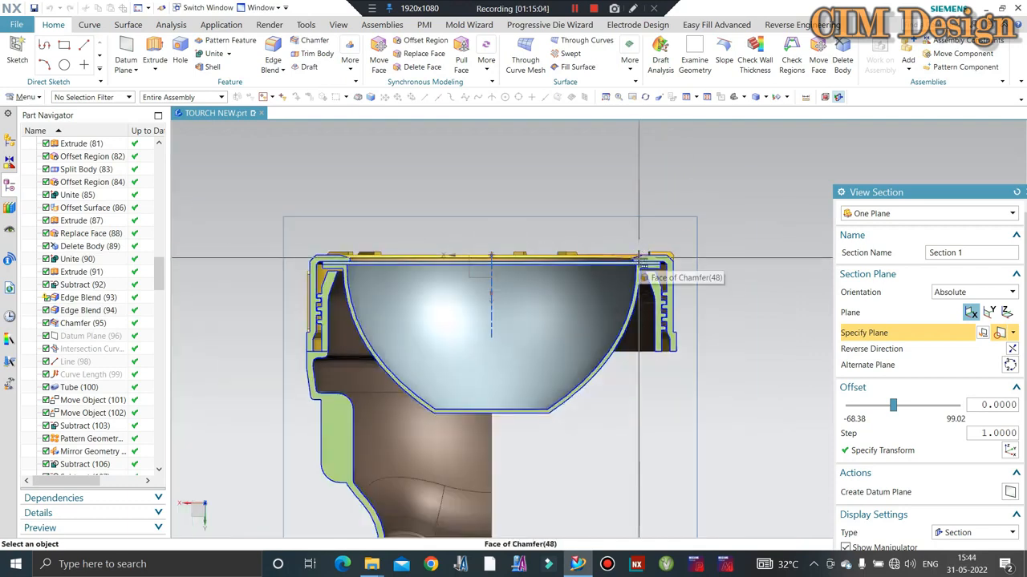
{"action": "scroll", "coordinate": [515, 350], "scroll_direction": "up", "scroll_amount": 3}
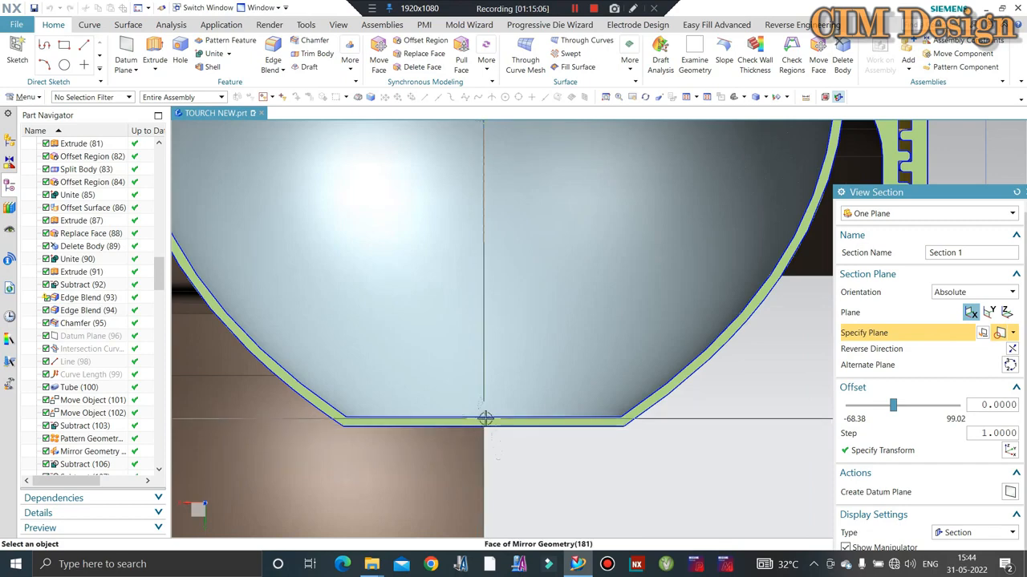
{"action": "scroll", "coordinate": [521, 321], "scroll_direction": "down", "scroll_amount": 4}
{"action": "scroll", "coordinate": [363, 231], "scroll_direction": "up", "scroll_amount": 3}
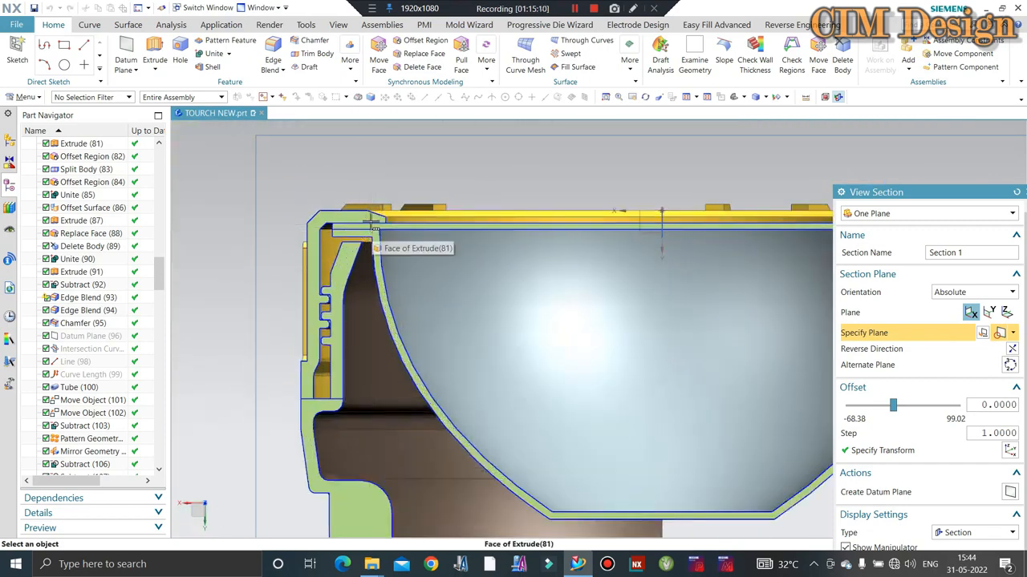
{"action": "scroll", "coordinate": [388, 246], "scroll_direction": "up", "scroll_amount": 2}
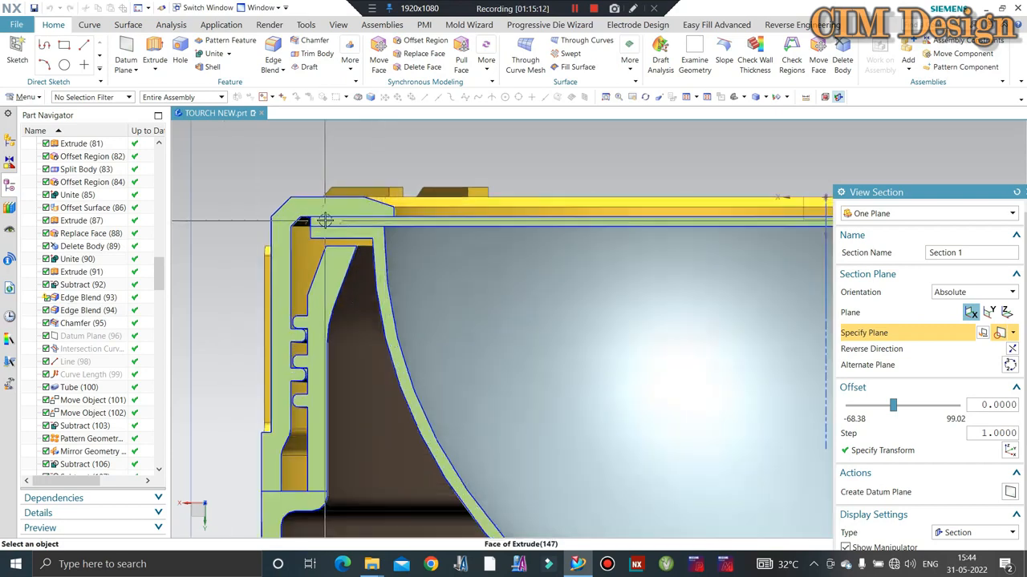
{"action": "key", "text": "Escape"}
Step: Hide the yellow cap ring and start a sketch on the outer face of the front glass
{"action": "middle_click_drag", "start_coordinate": [305, 366], "coordinate": [275, 113]}
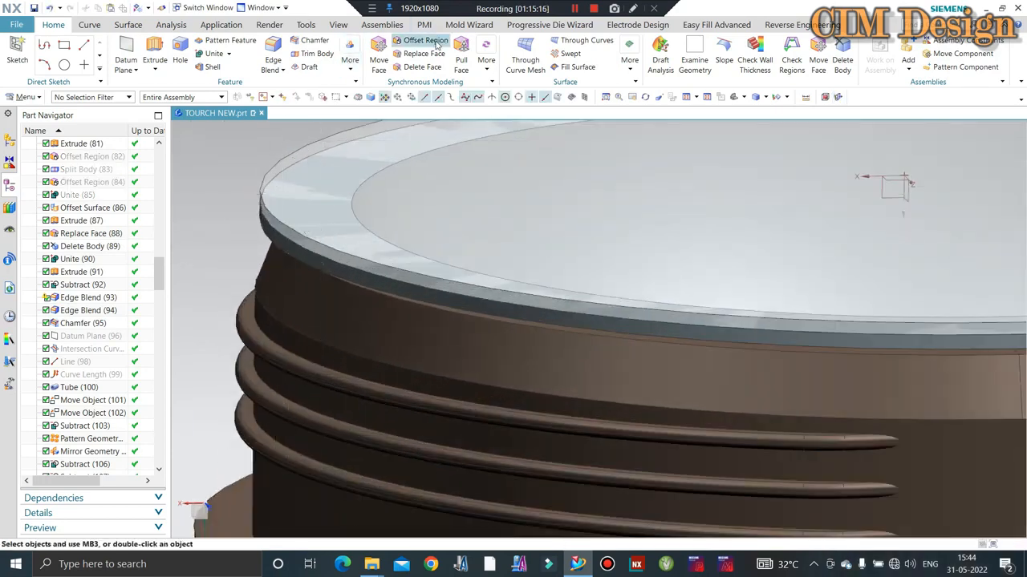
{"action": "scroll", "coordinate": [266, 197], "scroll_direction": "up", "scroll_amount": 2}
{"action": "key", "text": "Escape"}
{"action": "scroll", "coordinate": [292, 217], "scroll_direction": "down", "scroll_amount": 1}
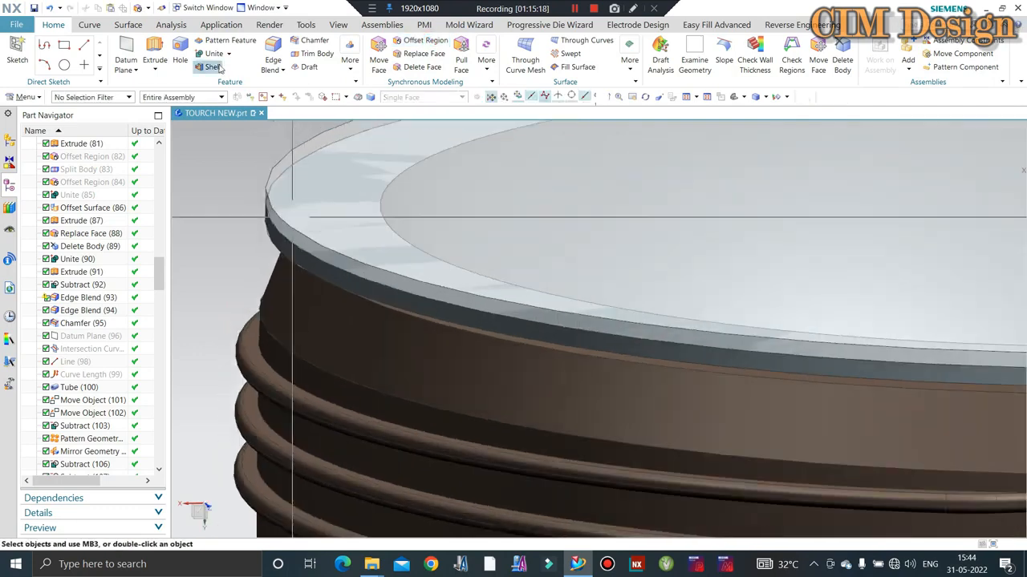
{"action": "left_click", "coordinate": [334, 214]}
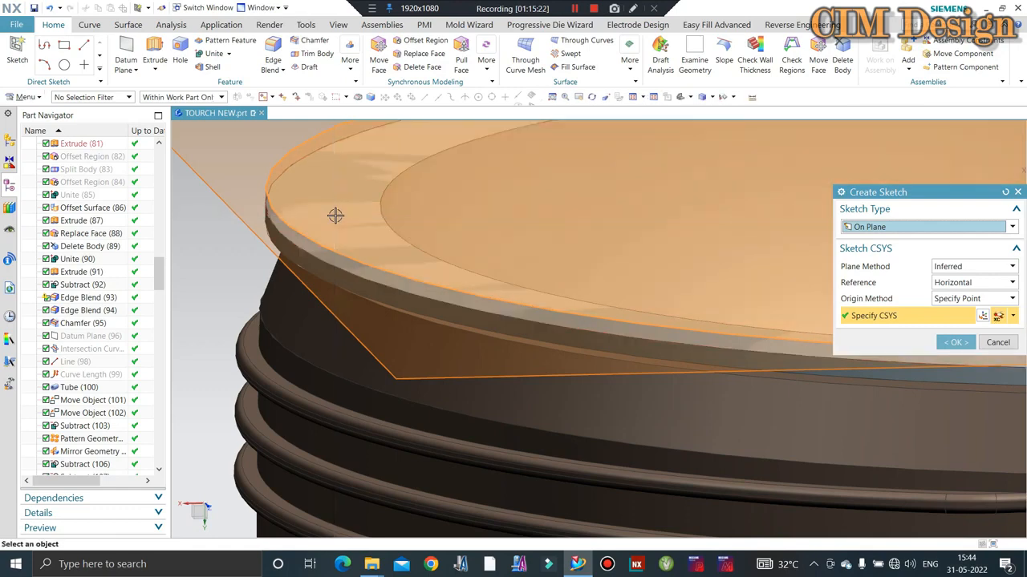
{"action": "middle_click", "coordinate": [352, 204]}
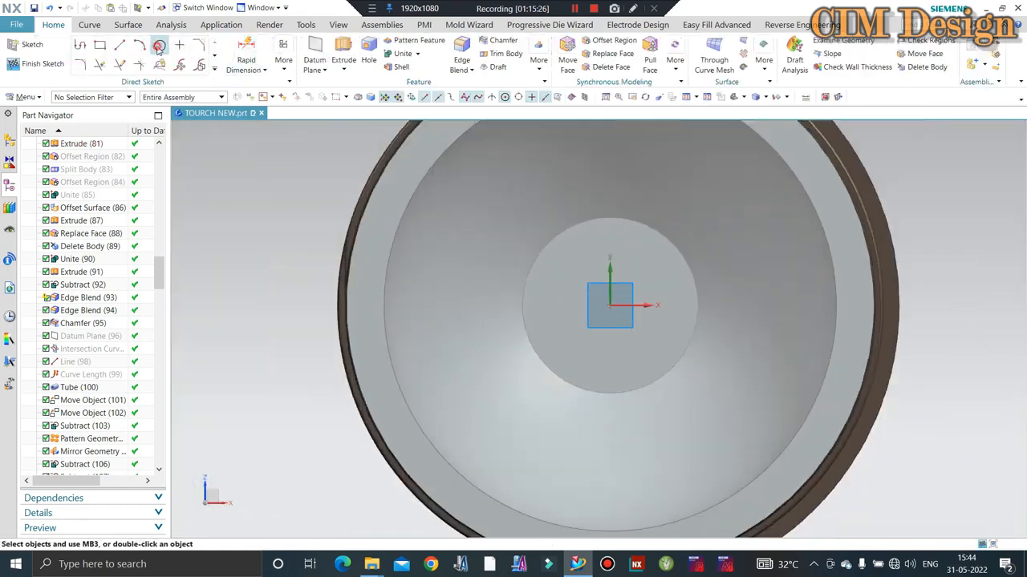
Step: Offset the glass's outer edge inward by 1.5 mm as a one-sided sketch curve and finish the sketch
{"action": "left_click", "coordinate": [159, 46]}
{"action": "key", "text": "Escape"}
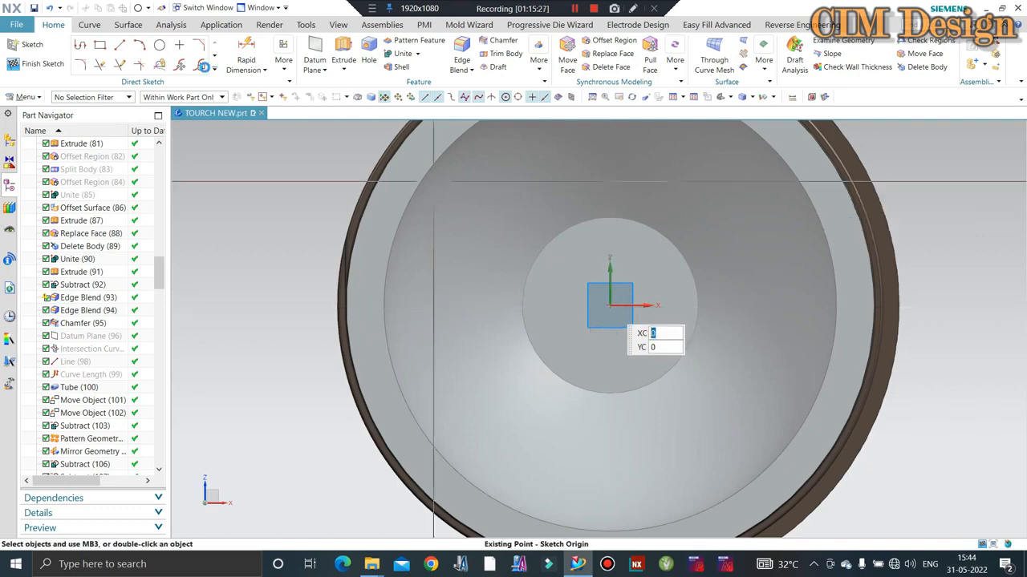
{"action": "left_click", "coordinate": [214, 69]}
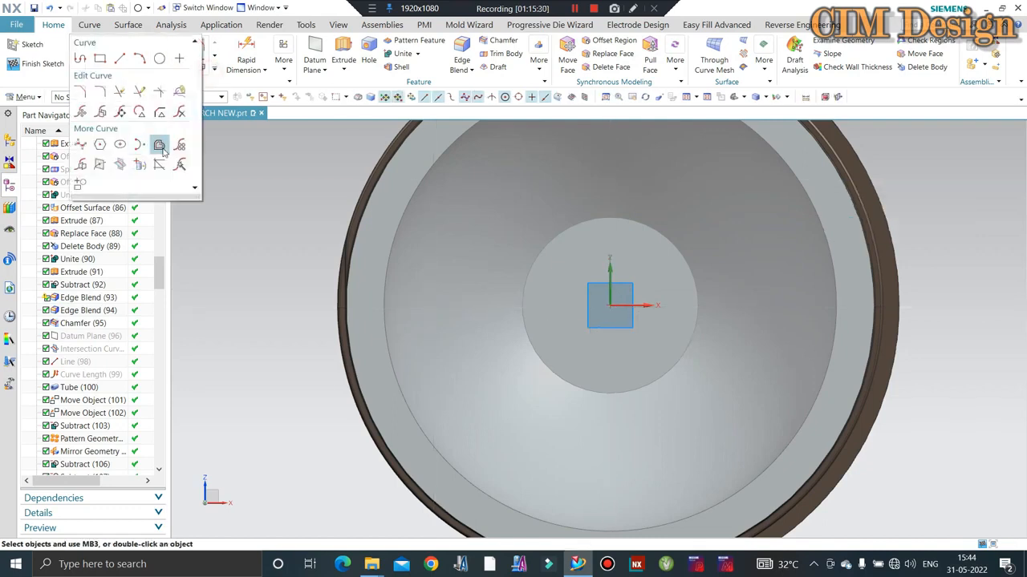
{"action": "left_click", "coordinate": [159, 145]}
{"action": "middle_click_drag", "start_coordinate": [447, 408], "coordinate": [492, 462]}
{"action": "scroll", "coordinate": [500, 457], "scroll_direction": "down", "scroll_amount": 5}
{"action": "scroll", "coordinate": [496, 304], "scroll_direction": "up", "scroll_amount": 4}
{"action": "scroll", "coordinate": [428, 392], "scroll_direction": "up", "scroll_amount": 5}
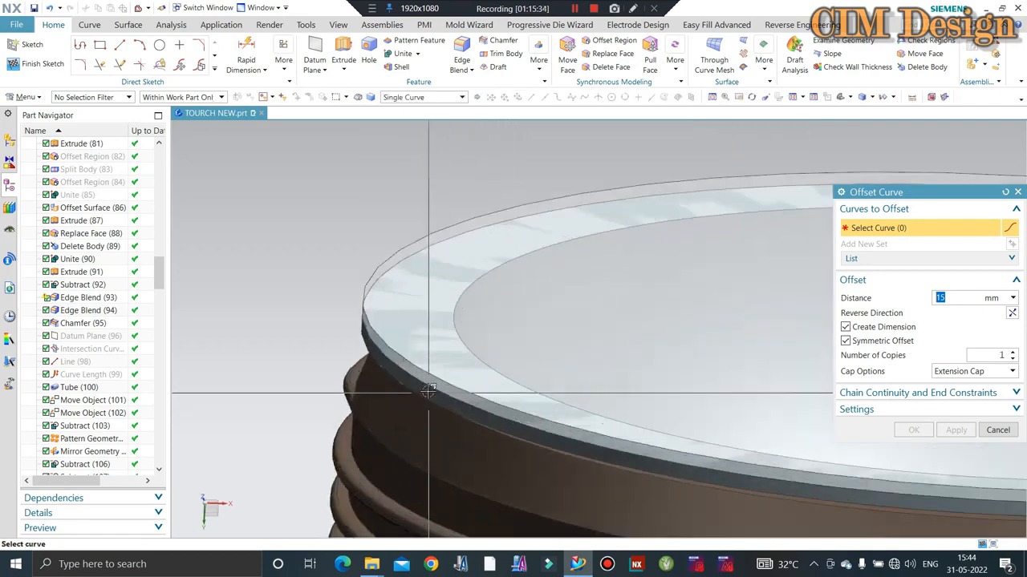
{"action": "scroll", "coordinate": [418, 365], "scroll_direction": "up", "scroll_amount": 2}
{"action": "left_click", "coordinate": [407, 344]}
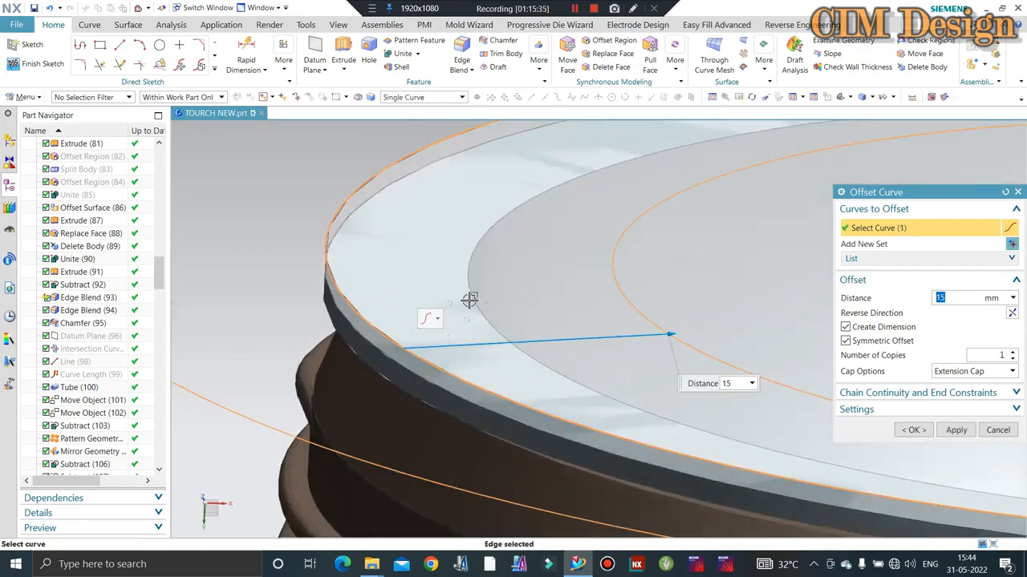
{"action": "type", "text": "1.5"}
{"action": "key", "text": "Return"}
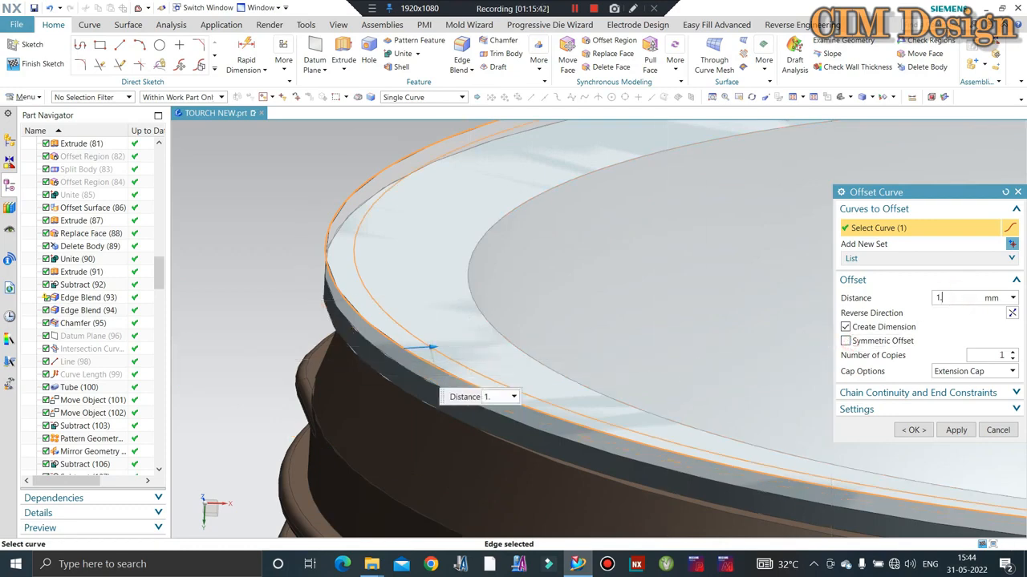
{"action": "middle_click", "coordinate": [350, 207]}
{"action": "left_click", "coordinate": [44, 66]}
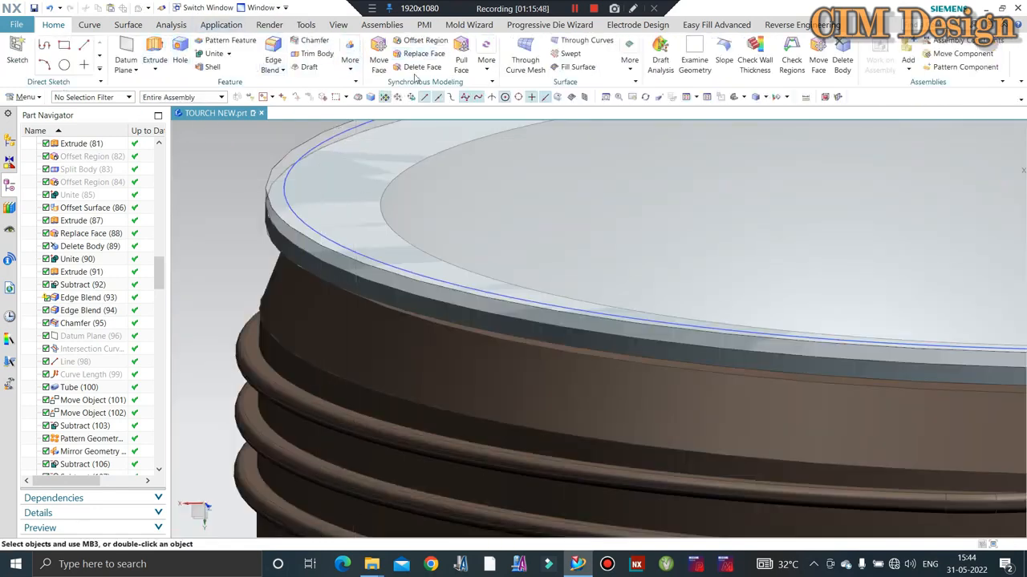
Step: Split the front glass body with an extruded tool made from the 1.5 mm offset circle
{"action": "left_click", "coordinate": [125, 24]}
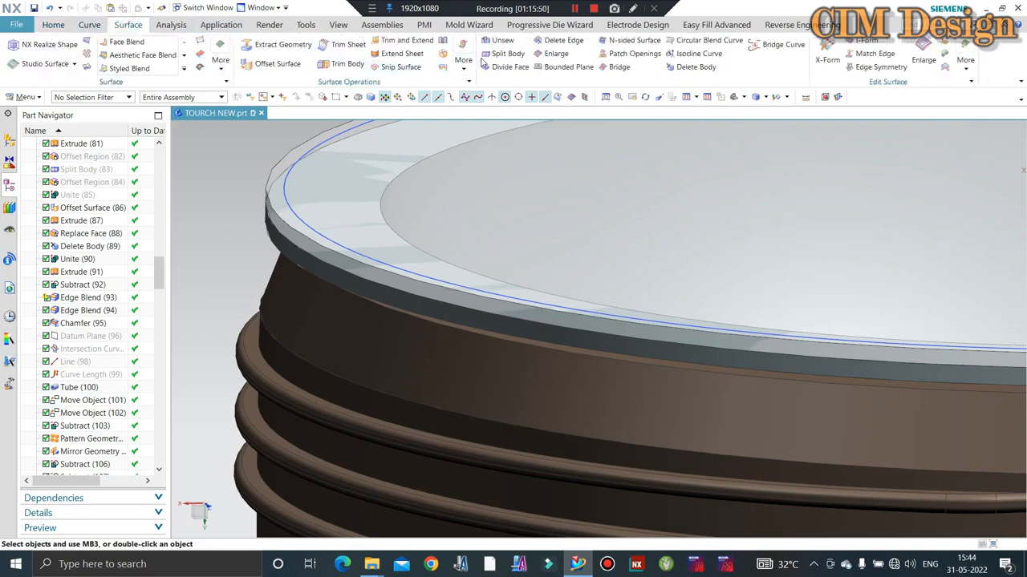
{"action": "left_click", "coordinate": [470, 183]}
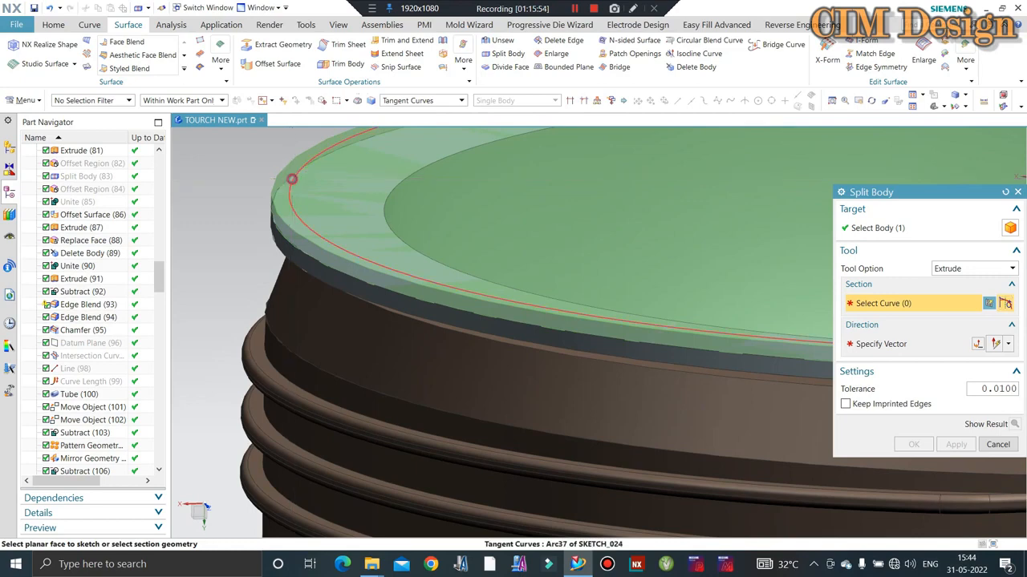
{"action": "left_click", "coordinate": [292, 178]}
{"action": "middle_click", "coordinate": [297, 177]}
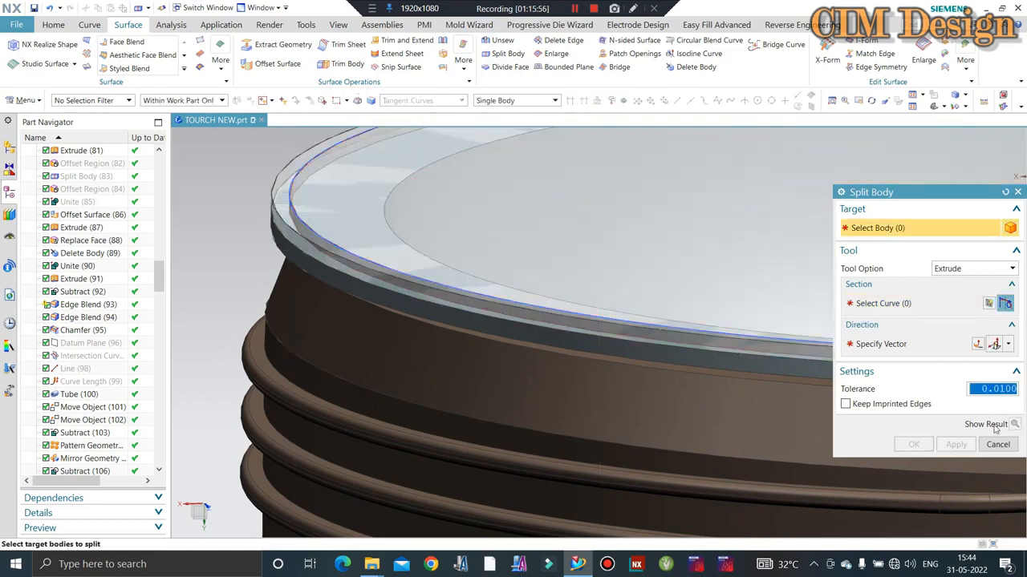
{"action": "left_click", "coordinate": [997, 445]}
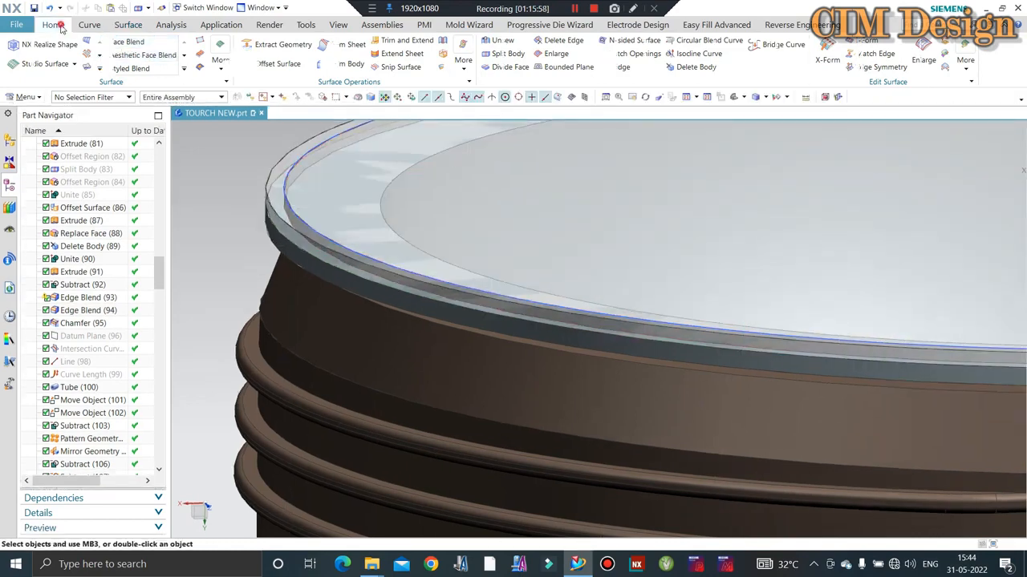
Step: Unite the reflector body with the narrow outer ring split off the front glass
{"action": "left_click", "coordinate": [53, 25]}
{"action": "left_click", "coordinate": [213, 54]}
{"action": "left_click", "coordinate": [283, 211]}
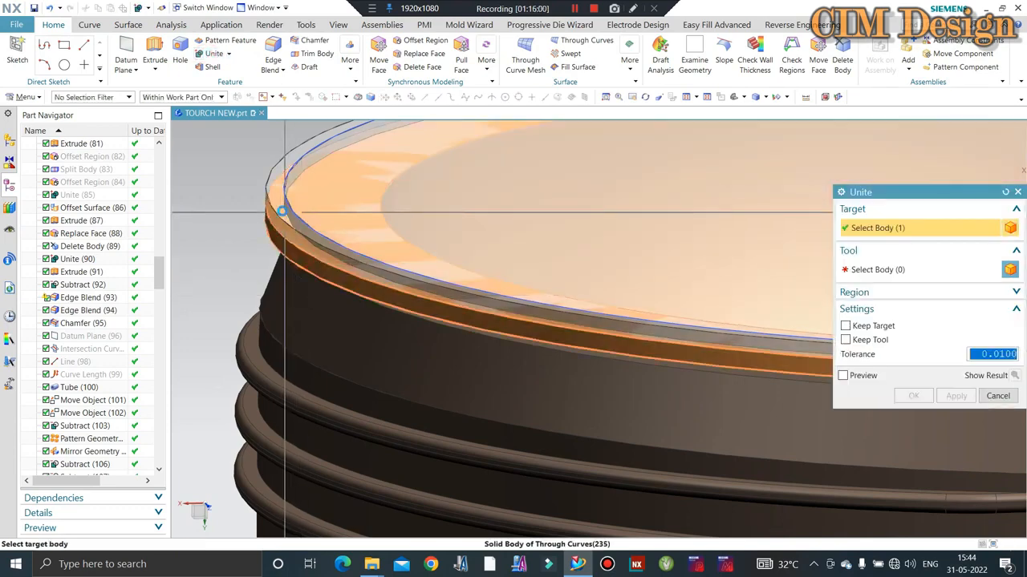
{"action": "left_click", "coordinate": [273, 216]}
{"action": "middle_click", "coordinate": [253, 217]}
{"action": "scroll", "coordinate": [260, 200], "scroll_direction": "down", "scroll_amount": 3}
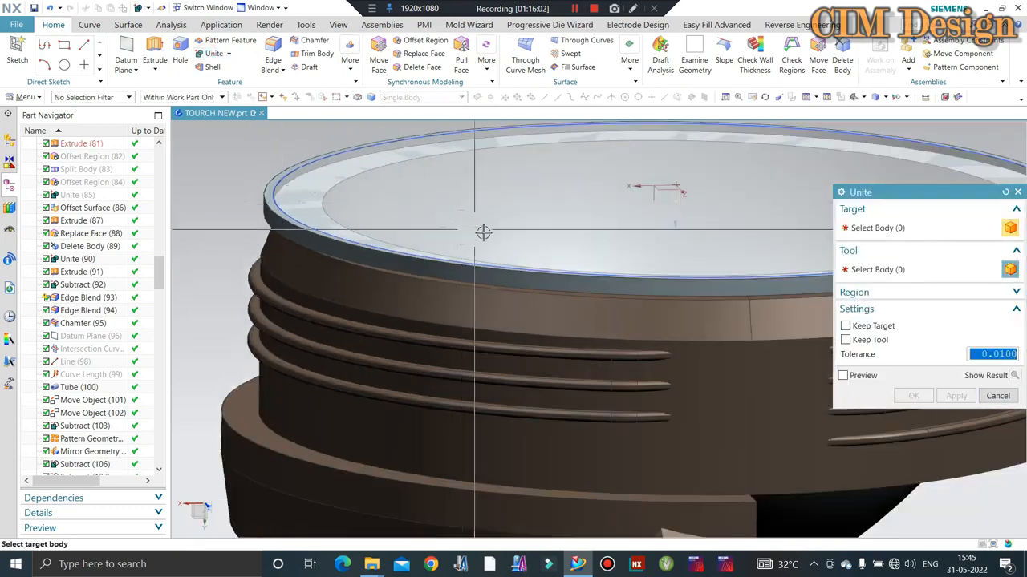
{"action": "key", "text": "Escape"}
Step: Restrict selection to solid bodies and hide the reflector, leaving the front glass over the torch neck
{"action": "scroll", "coordinate": [277, 280], "scroll_direction": "up", "scroll_amount": 4}
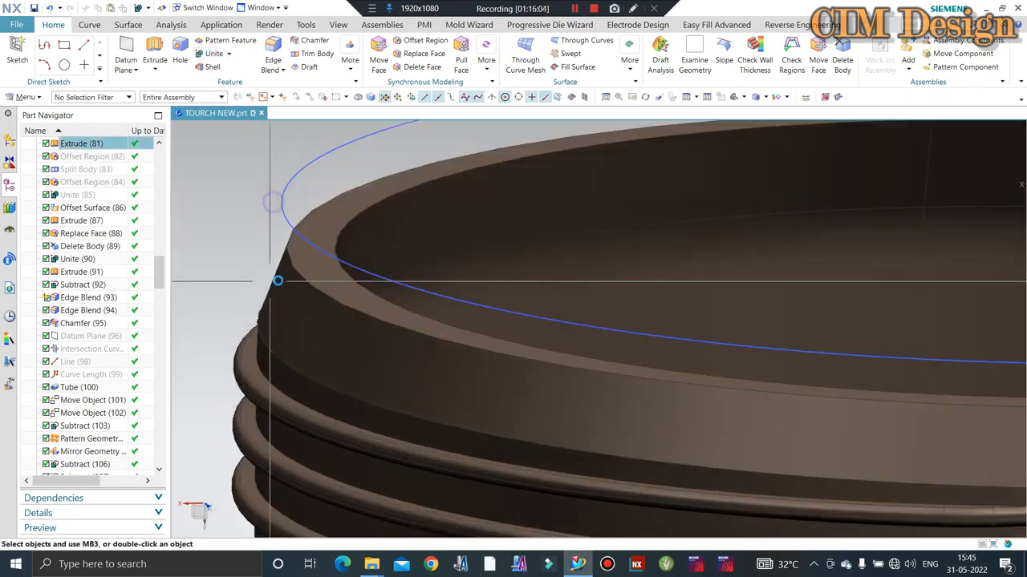
{"action": "middle_click_drag", "start_coordinate": [277, 280], "coordinate": [269, 179]}
{"action": "left_click", "coordinate": [73, 98]}
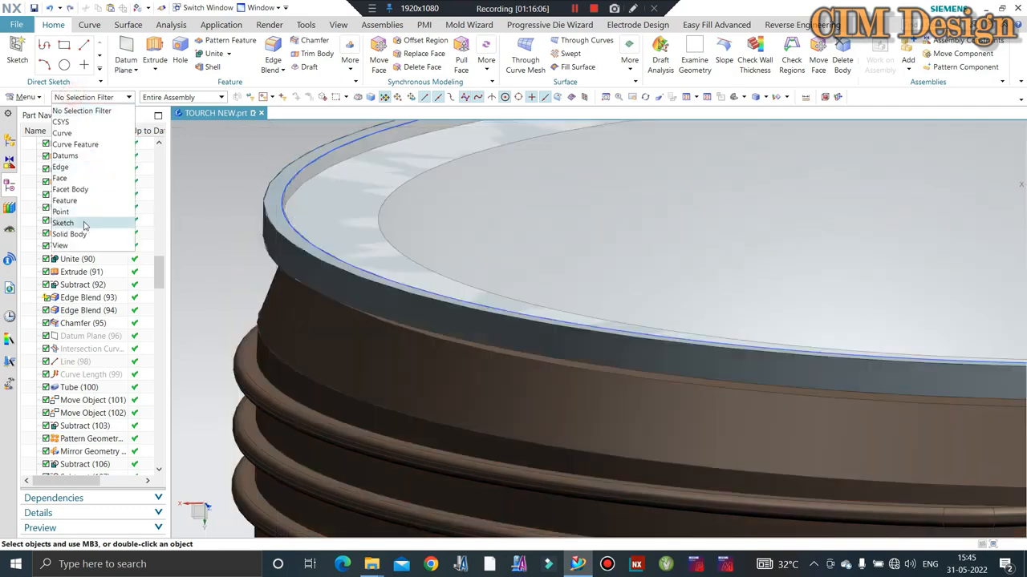
{"action": "left_click", "coordinate": [81, 234]}
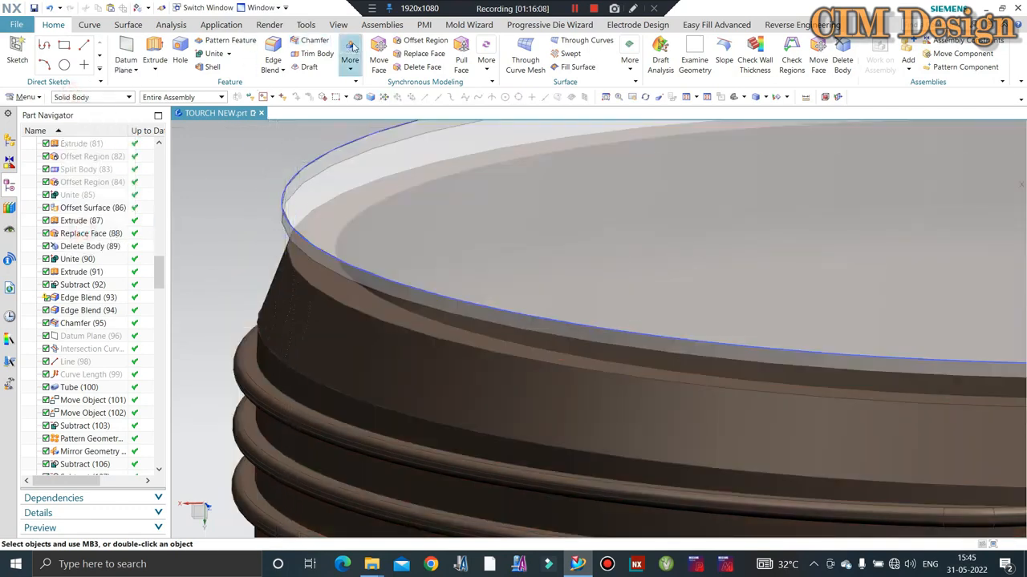
Step: Offset the rim face of the front glass inward by 0.5 mm using Offset Region
{"action": "left_click", "coordinate": [415, 53]}
{"action": "left_click", "coordinate": [417, 40]}
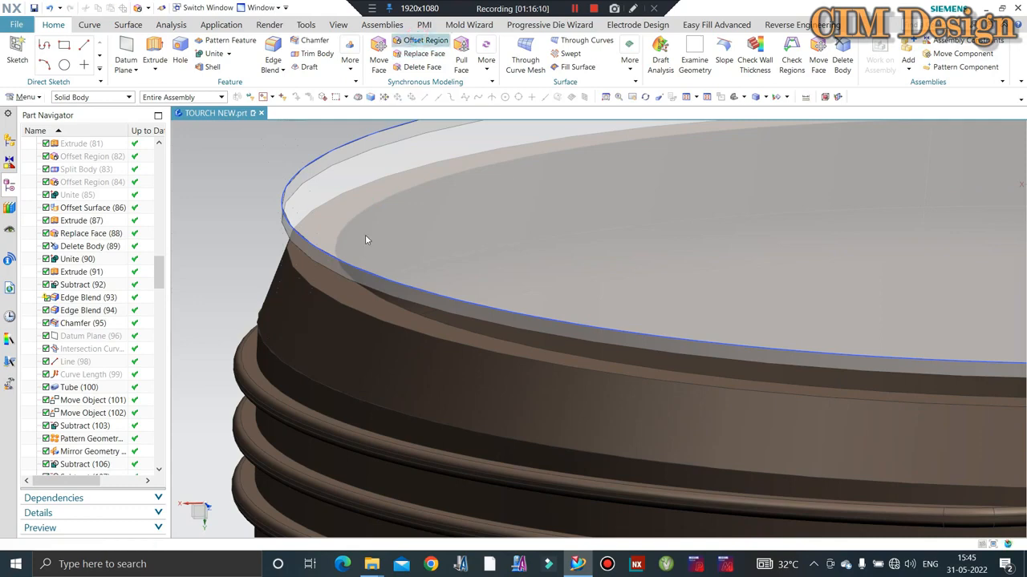
{"action": "left_click", "coordinate": [516, 295]}
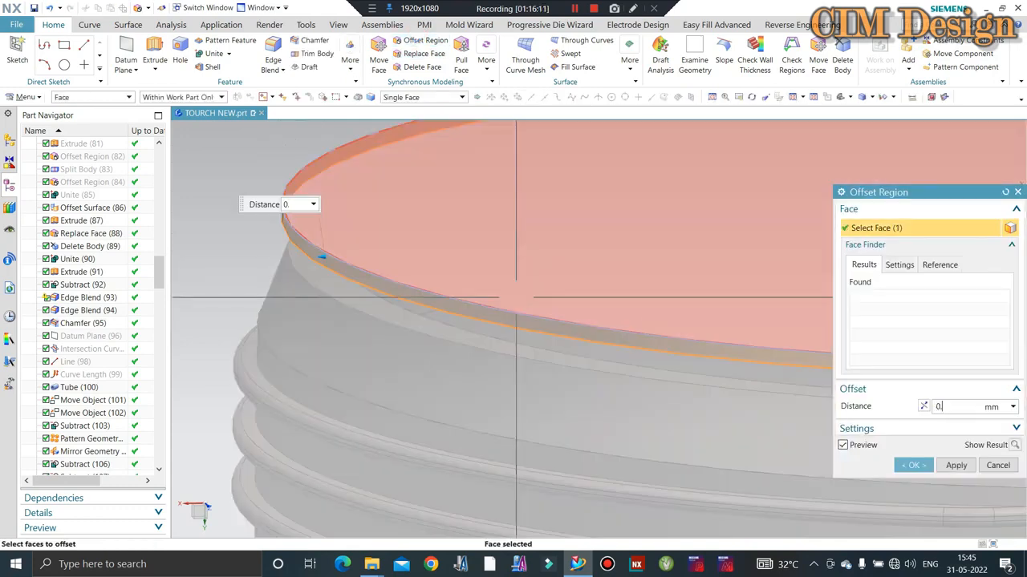
{"action": "type", "text": ".5"}
{"action": "key", "text": "Return"}
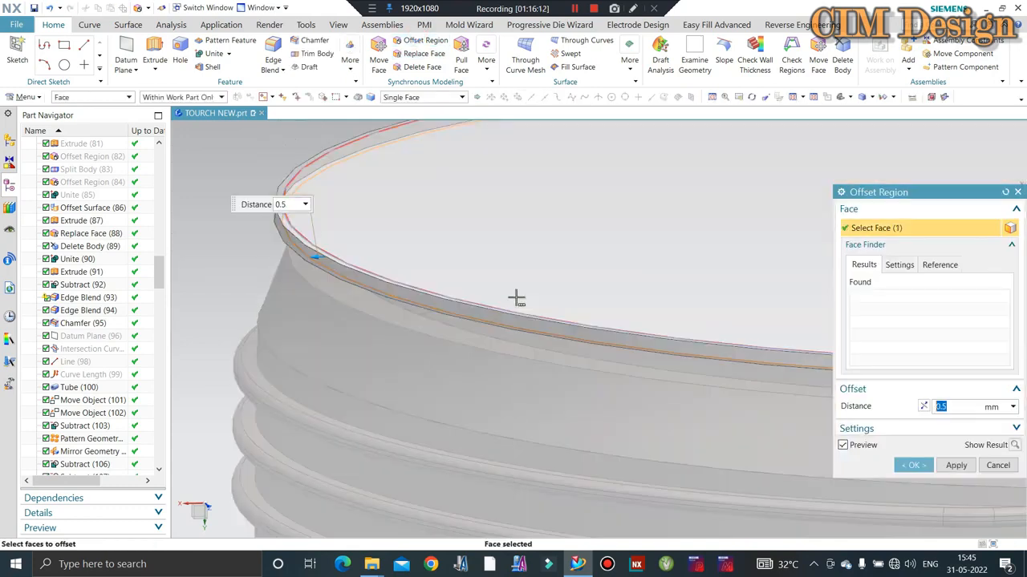
{"action": "middle_click", "coordinate": [924, 408]}
{"action": "scroll", "coordinate": [577, 273], "scroll_direction": "down", "scroll_amount": 2}
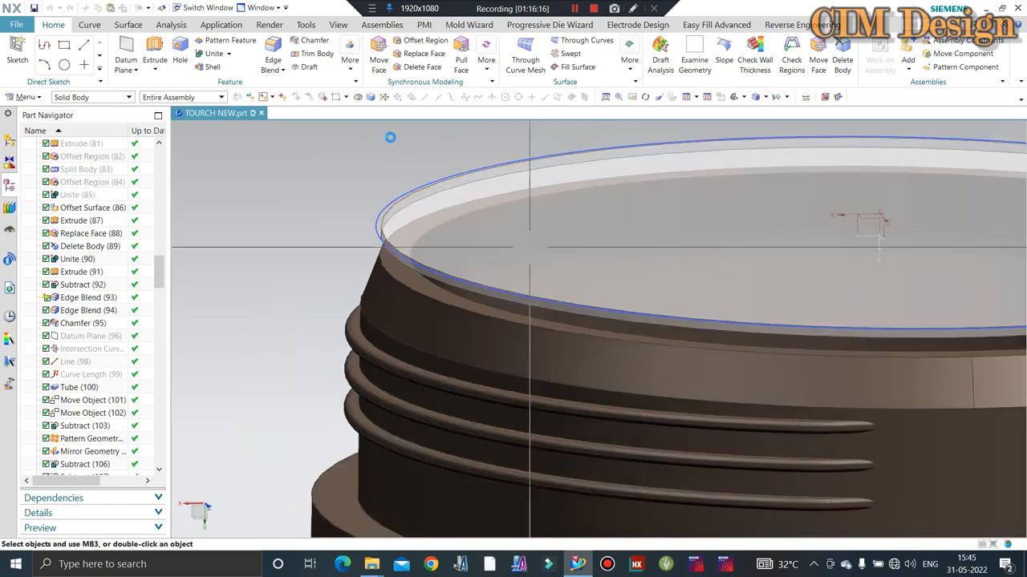
Step: Take the sketch of the offset circle out of view using Edit Object Display
{"action": "key", "text": "ctrl+j"}
{"action": "left_click", "coordinate": [380, 215]}
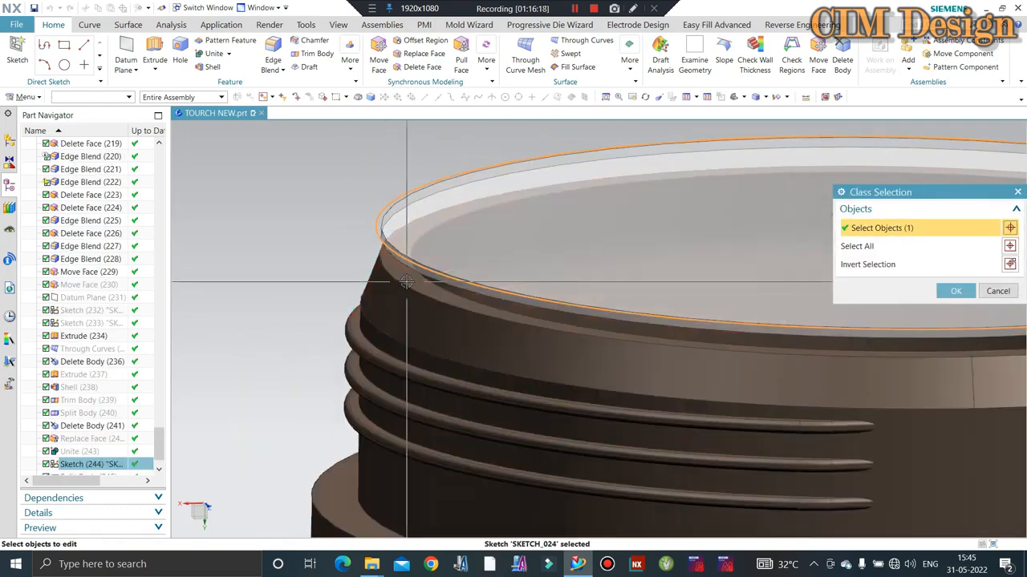
{"action": "middle_click", "coordinate": [407, 281]}
{"action": "key", "text": "Return"}
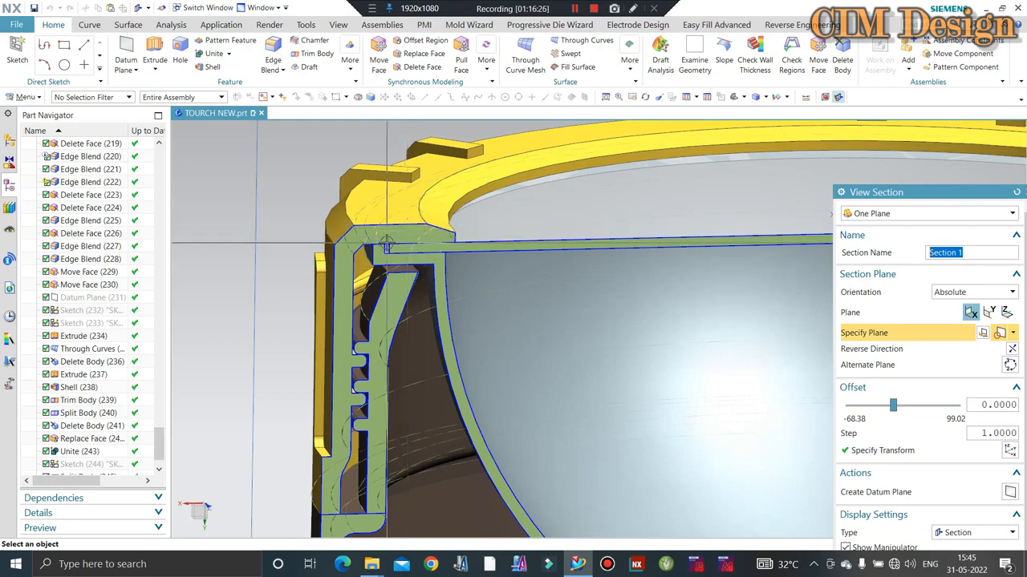
Step: Examine the overall section through the torch head with cap, glass and reflector, and leave the section view
{"action": "scroll", "coordinate": [386, 244], "scroll_direction": "down", "scroll_amount": 5}
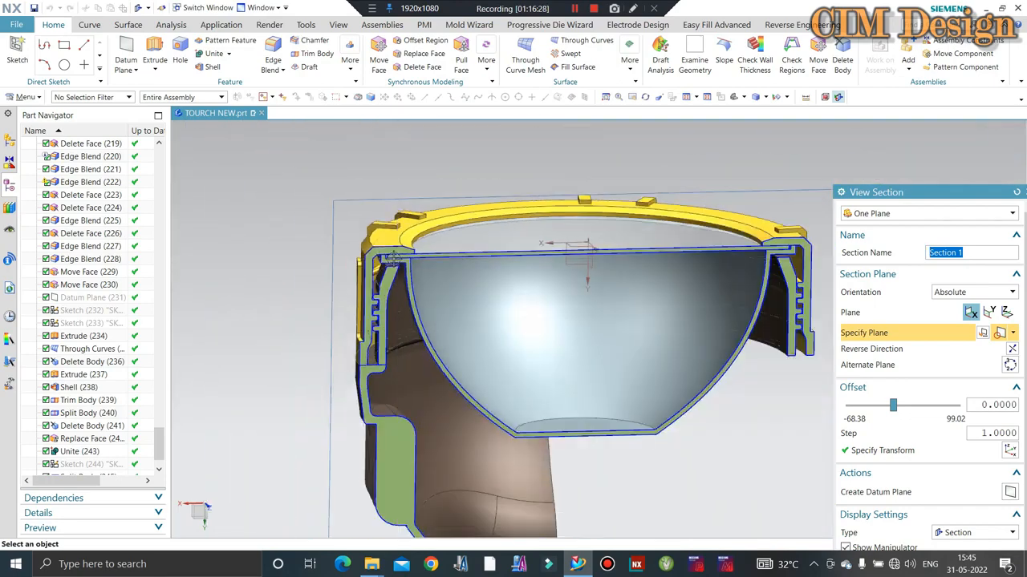
{"action": "middle_click_drag", "start_coordinate": [386, 245], "coordinate": [481, 205]}
{"action": "key", "text": "Escape"}
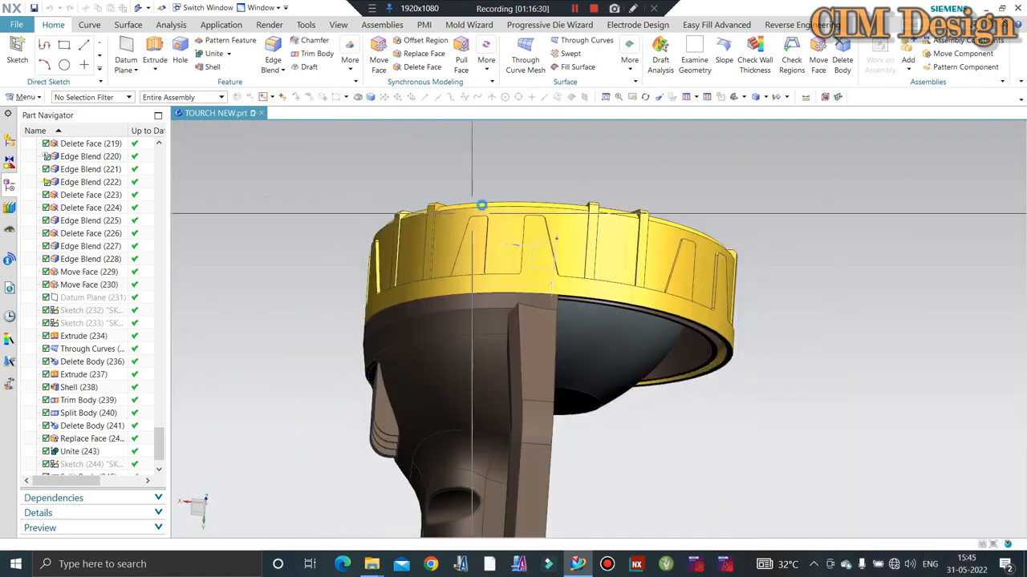
{"action": "left_click", "coordinate": [482, 206]}
{"action": "key", "text": "Delete"}
{"action": "key", "text": "Escape"}
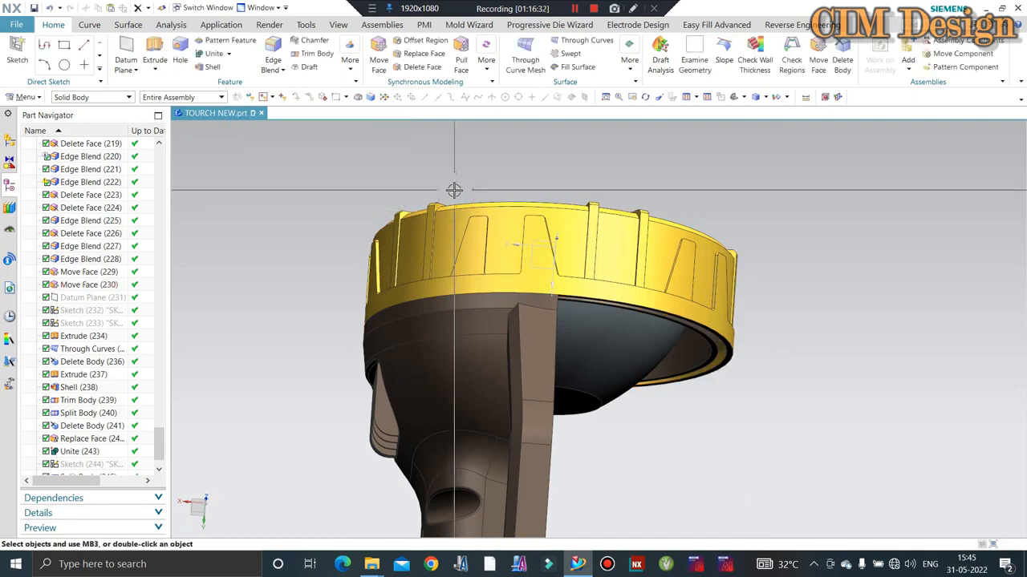
Step: Section the torch head again and examine how the glass, reflector lip, cap and neck fit on both sides of the rim
{"action": "key", "text": "ctrl+h"}
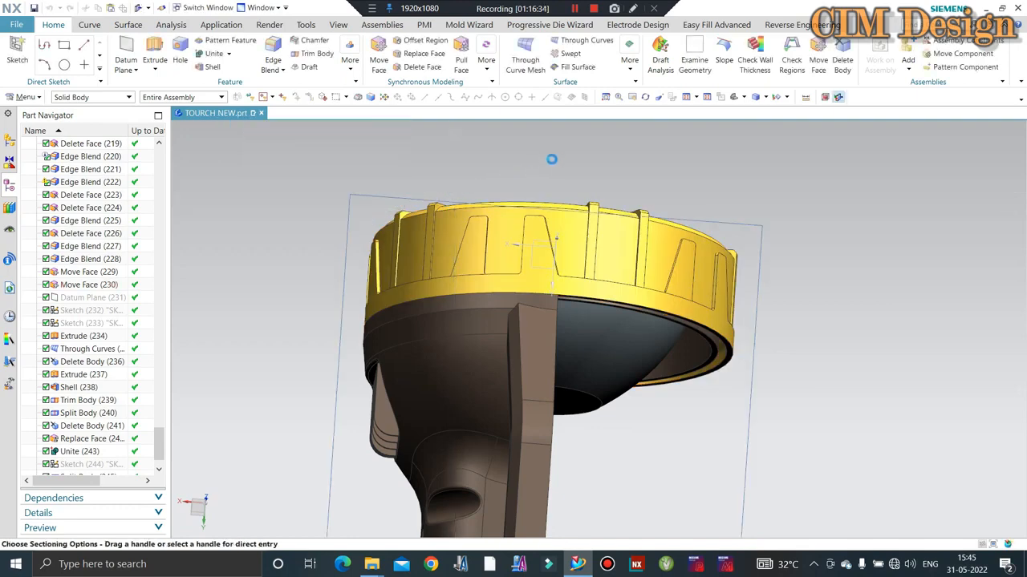
{"action": "scroll", "coordinate": [751, 295], "scroll_direction": "up", "scroll_amount": 3}
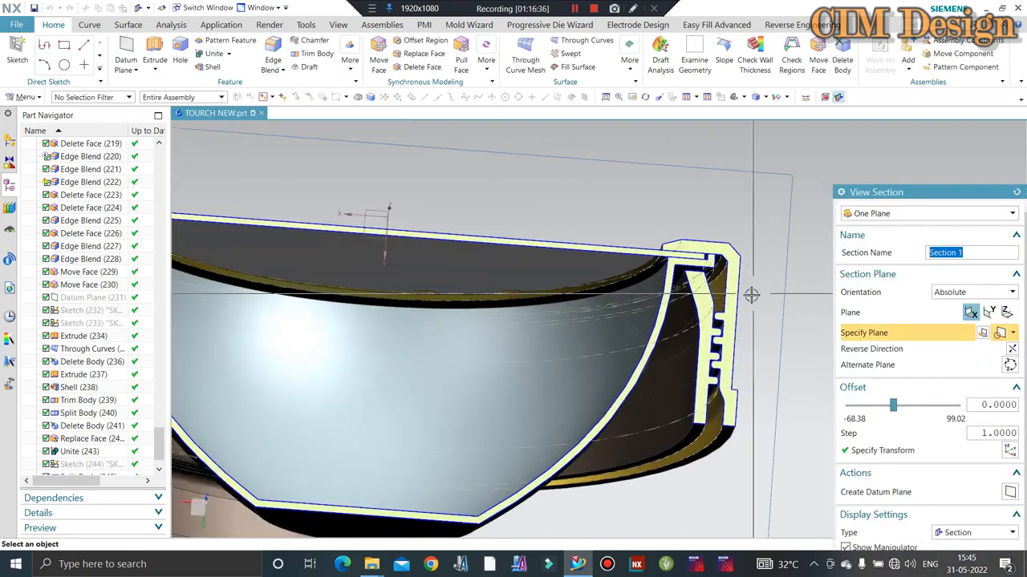
{"action": "scroll", "coordinate": [752, 295], "scroll_direction": "up", "scroll_amount": 2}
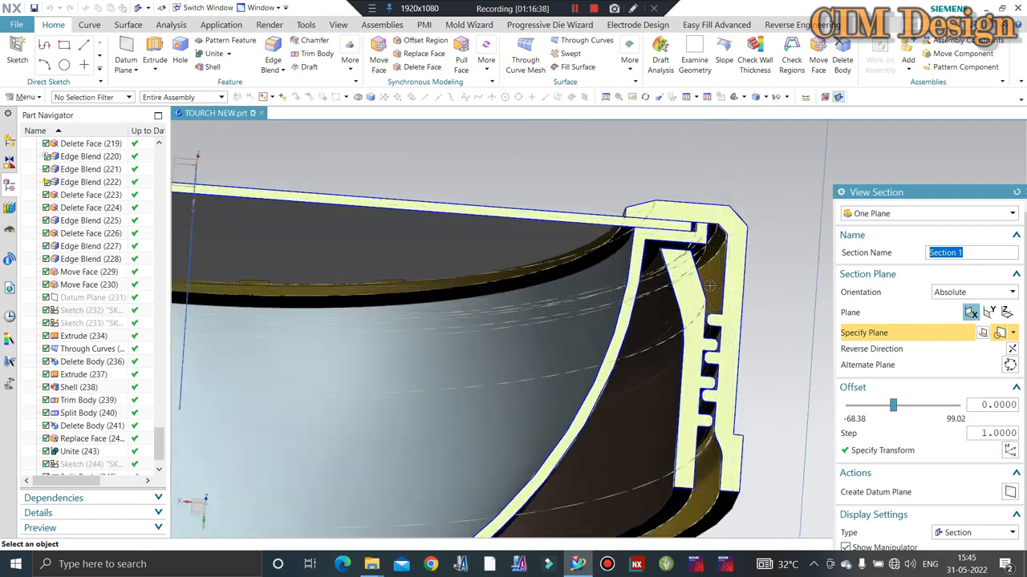
{"action": "scroll", "coordinate": [710, 285], "scroll_direction": "down", "scroll_amount": 5}
{"action": "scroll", "coordinate": [396, 277], "scroll_direction": "up", "scroll_amount": 2}
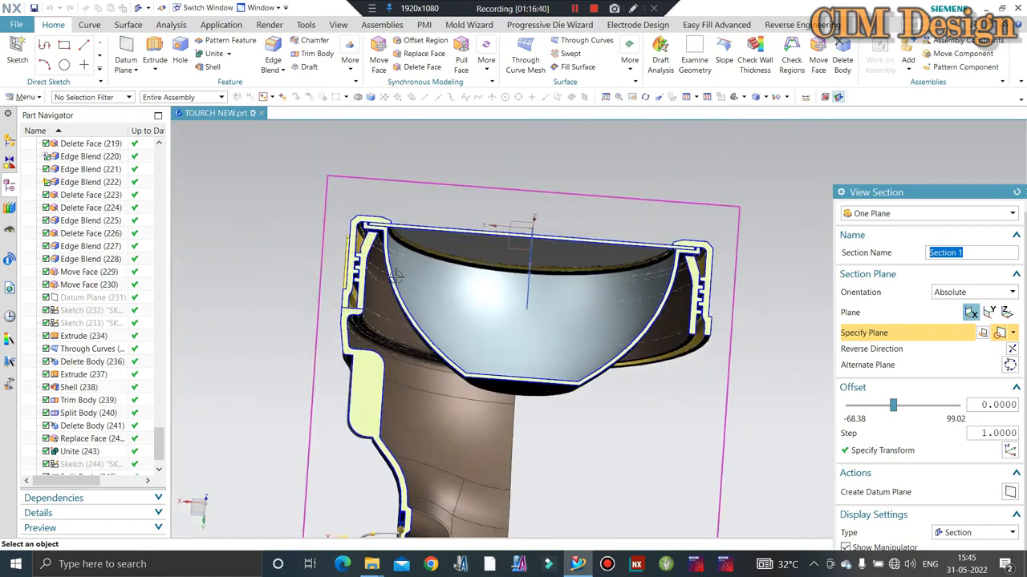
{"action": "scroll", "coordinate": [273, 214], "scroll_direction": "up", "scroll_amount": 4}
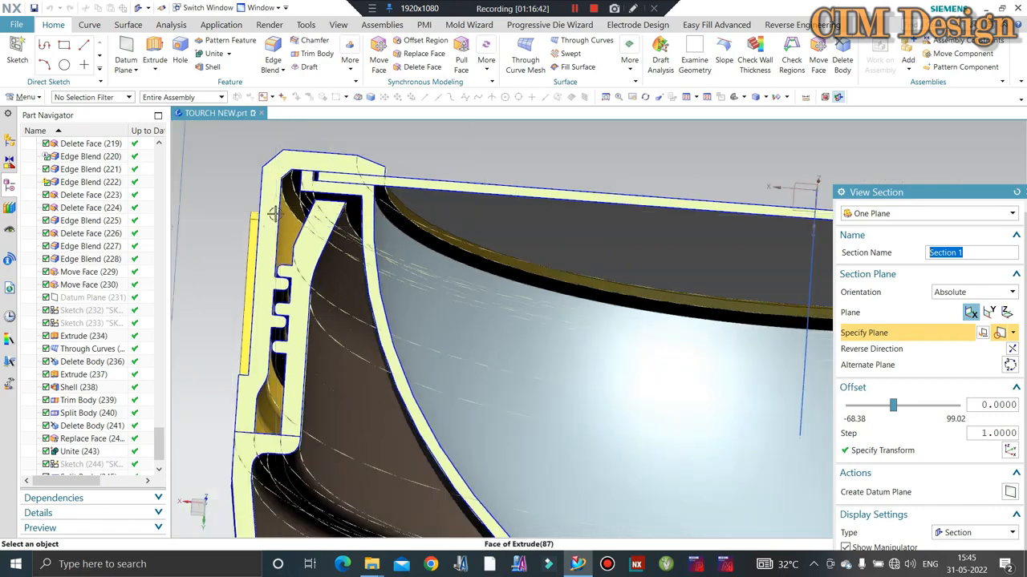
{"action": "scroll", "coordinate": [527, 160], "scroll_direction": "down", "scroll_amount": 4}
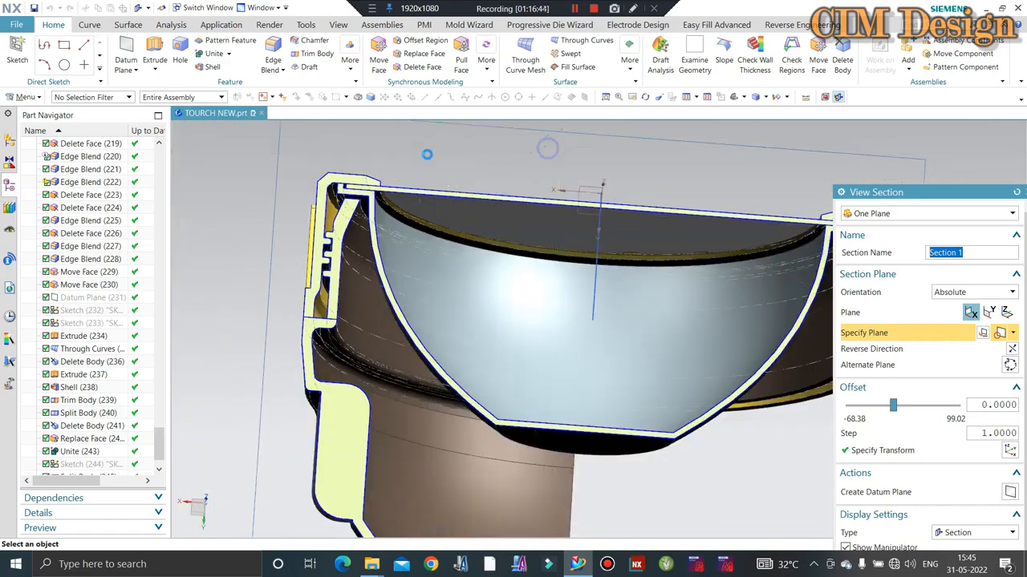
{"action": "scroll", "coordinate": [454, 183], "scroll_direction": "up", "scroll_amount": 1}
{"action": "key", "text": "Escape"}
Step: Hide the front glass, the yellow cap and the threaded neck piece on one side to expose the reflector
{"action": "middle_click_drag", "start_coordinate": [508, 178], "coordinate": [547, 349]}
{"action": "scroll", "coordinate": [547, 350], "scroll_direction": "up", "scroll_amount": 1}
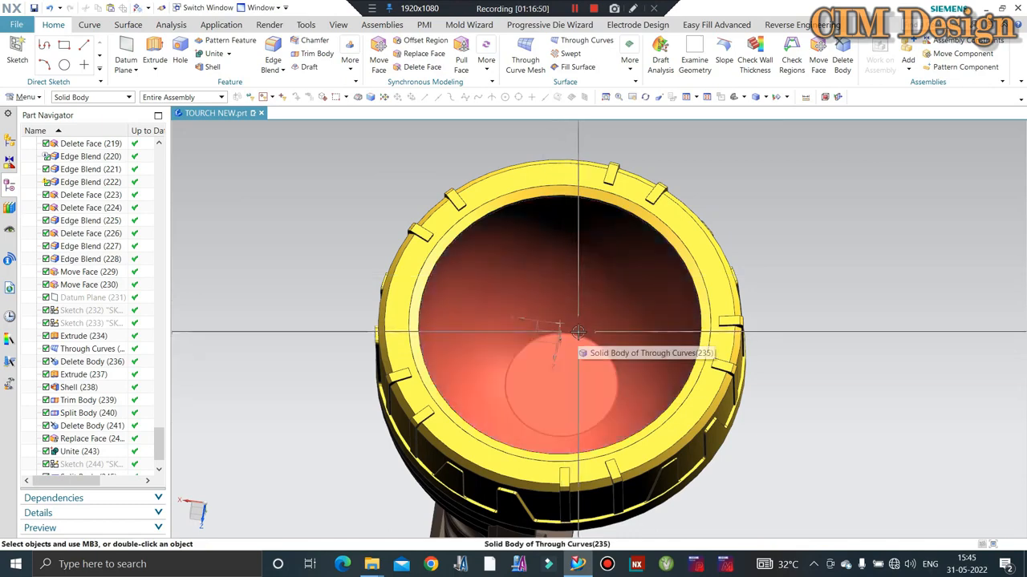
{"action": "scroll", "coordinate": [577, 331], "scroll_direction": "up", "scroll_amount": 1}
{"action": "scroll", "coordinate": [579, 332], "scroll_direction": "down", "scroll_amount": 3}
{"action": "scroll", "coordinate": [544, 364], "scroll_direction": "up", "scroll_amount": 2}
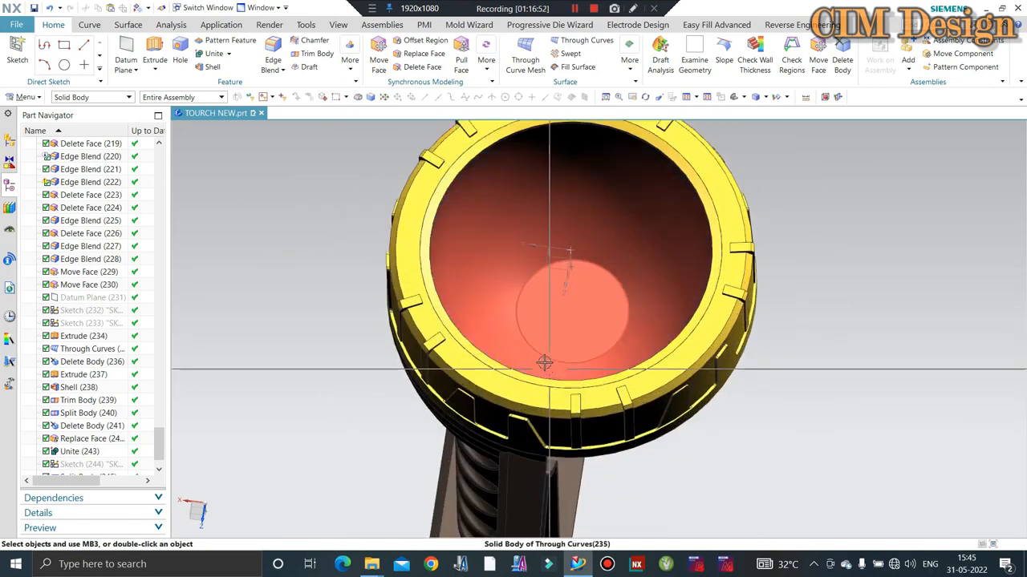
{"action": "middle_click_drag", "start_coordinate": [543, 364], "coordinate": [528, 436]}
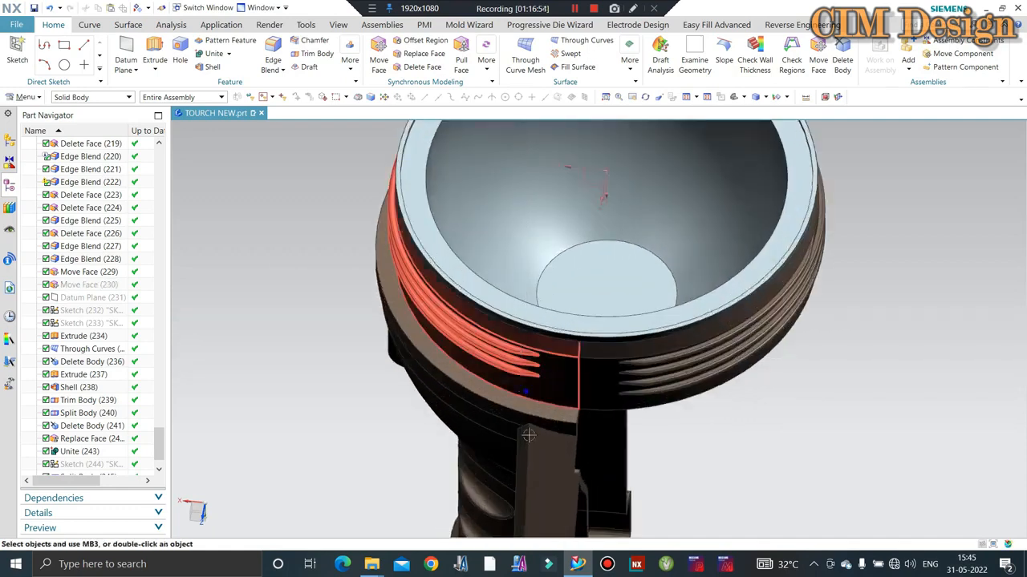
{"action": "middle_click_drag", "start_coordinate": [522, 337], "coordinate": [561, 329]}
{"action": "scroll", "coordinate": [574, 322], "scroll_direction": "down", "scroll_amount": 3}
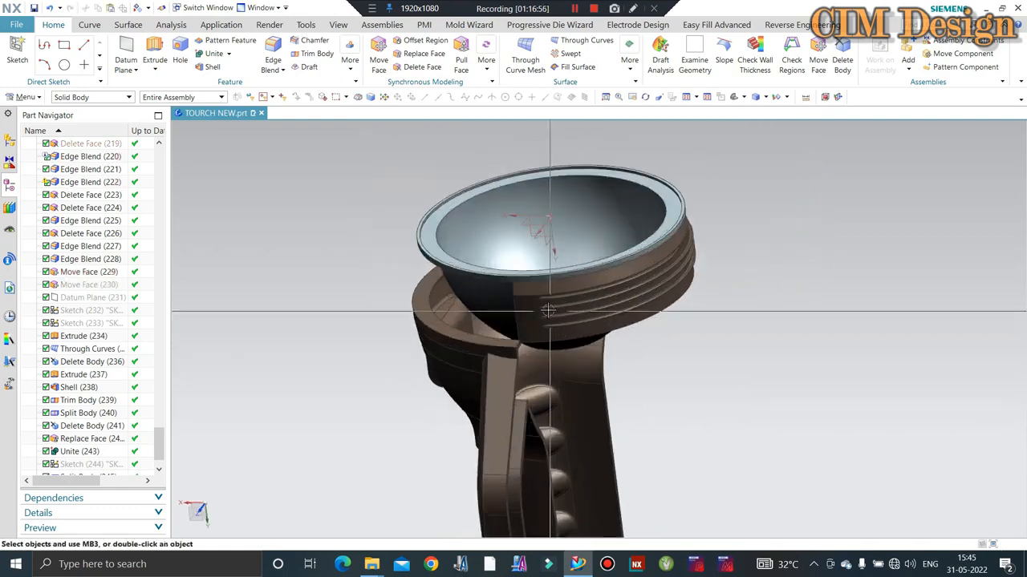
Step: Change the reflector body's color to white with Edit Object Display
{"action": "key", "text": "ctrl+j"}
{"action": "left_click", "coordinate": [602, 266]}
{"action": "left_click", "coordinate": [992, 263]}
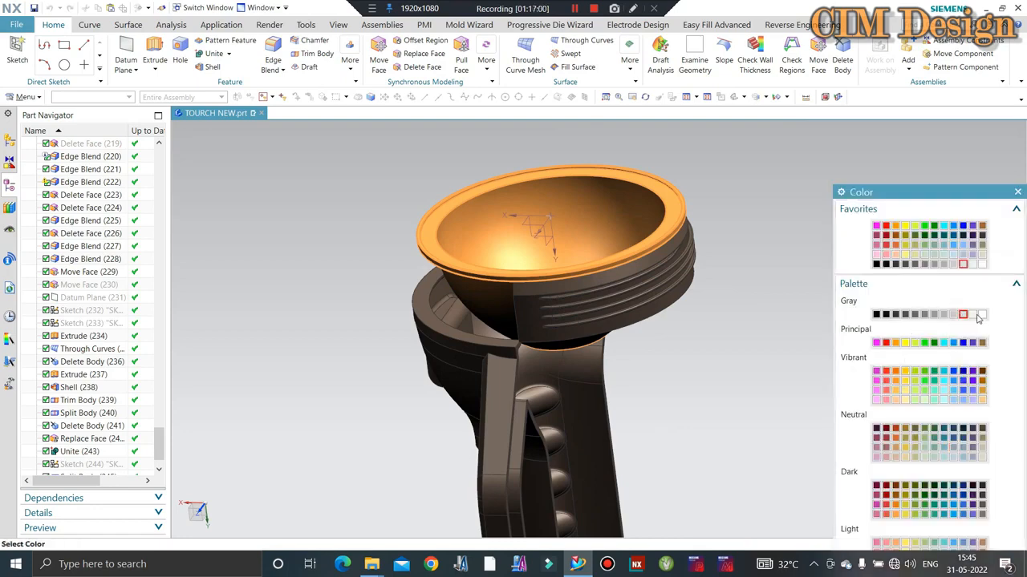
{"action": "left_click", "coordinate": [980, 315]}
{"action": "middle_click", "coordinate": [768, 281]}
Step: Sketch a 25 mm diameter circle centered on the flat inner base face of the reflector
{"action": "middle_click_drag", "start_coordinate": [749, 289], "coordinate": [761, 330]}
{"action": "scroll", "coordinate": [653, 328], "scroll_direction": "up", "scroll_amount": 5}
{"action": "mouse_move", "coordinate": [652, 326]}
{"action": "middle_mouse_down"}
{"action": "mouse_move", "coordinate": [655, 342]}
{"action": "mouse_move", "coordinate": [647, 337]}
{"action": "middle_mouse_up"}
{"action": "scroll", "coordinate": [645, 342], "scroll_direction": "up", "scroll_amount": 3}
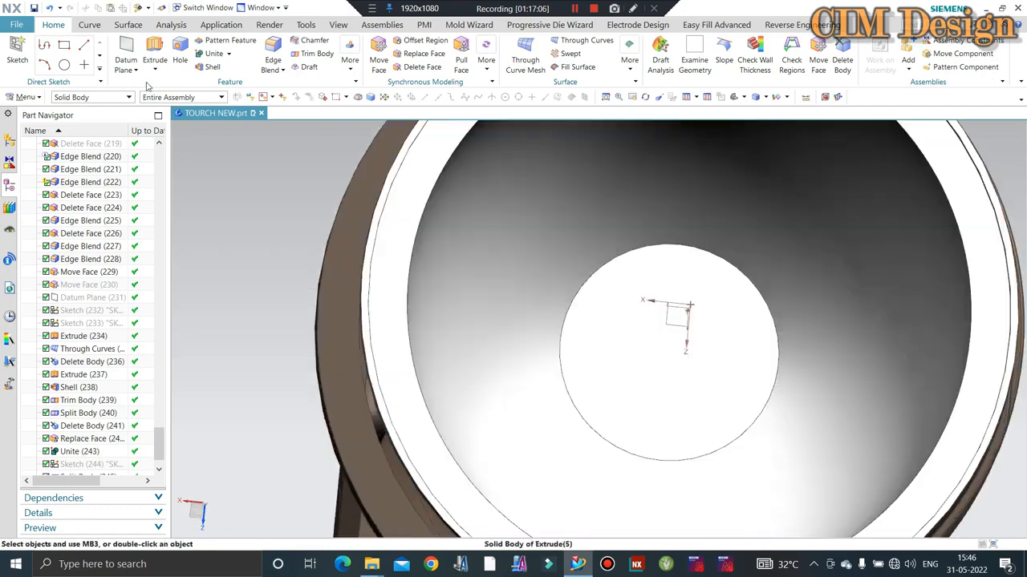
{"action": "left_click", "coordinate": [648, 325]}
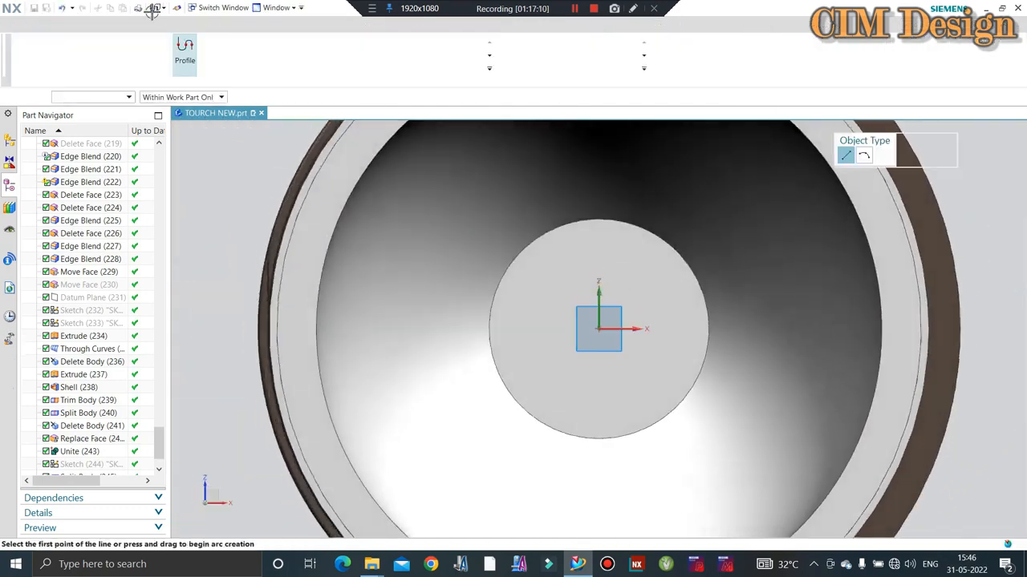
{"action": "left_click", "coordinate": [295, 51]}
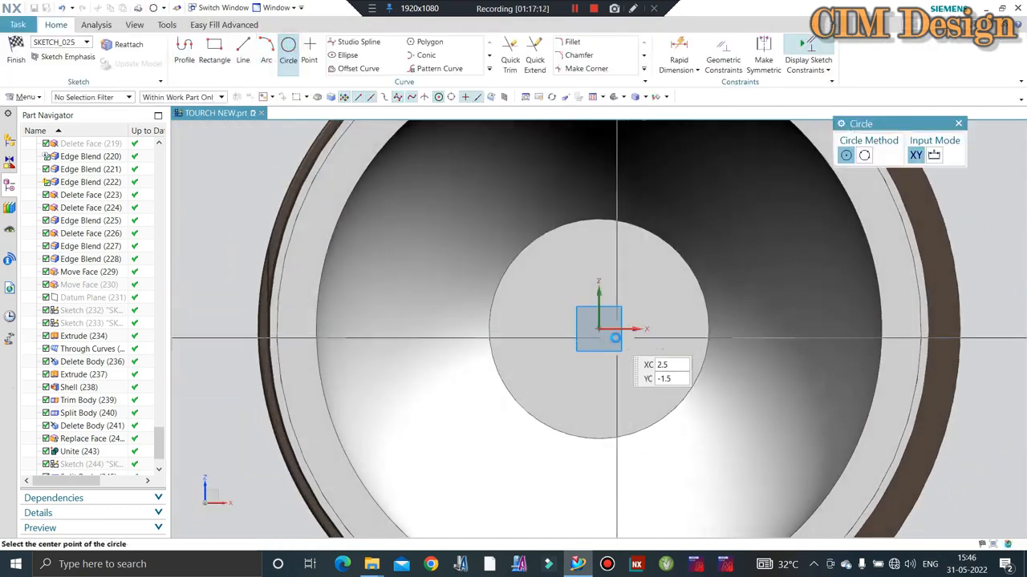
{"action": "left_click", "coordinate": [600, 329]}
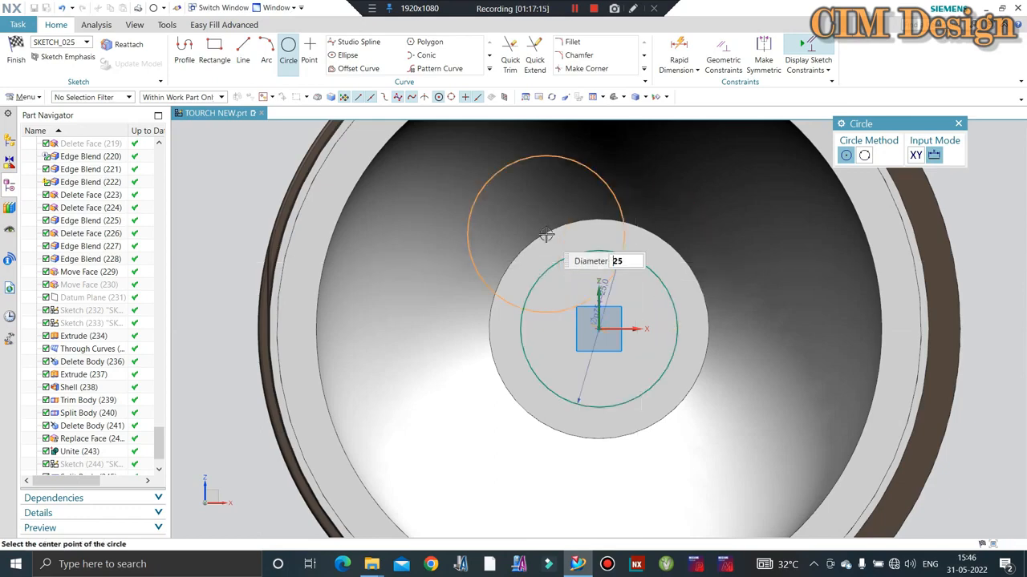
{"action": "left_click", "coordinate": [16, 51]}
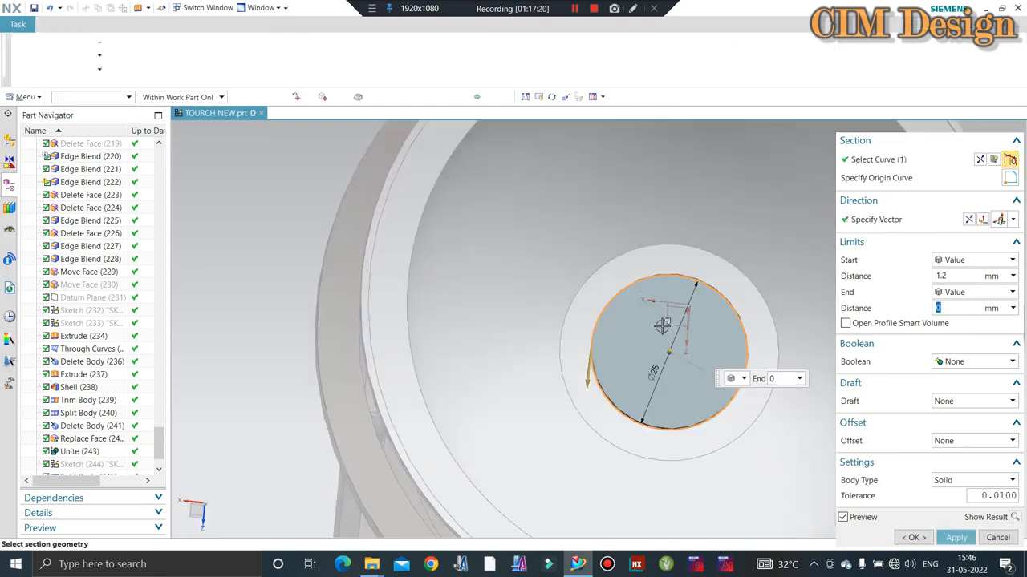
Step: Extrude the 25 mm circle in the reversed direction from a start of 1.2+1.2 mm to an end of 0 as a separate body
{"action": "middle_click_drag", "start_coordinate": [655, 310], "coordinate": [583, 289]}
{"action": "scroll", "coordinate": [626, 277], "scroll_direction": "up", "scroll_amount": 5}
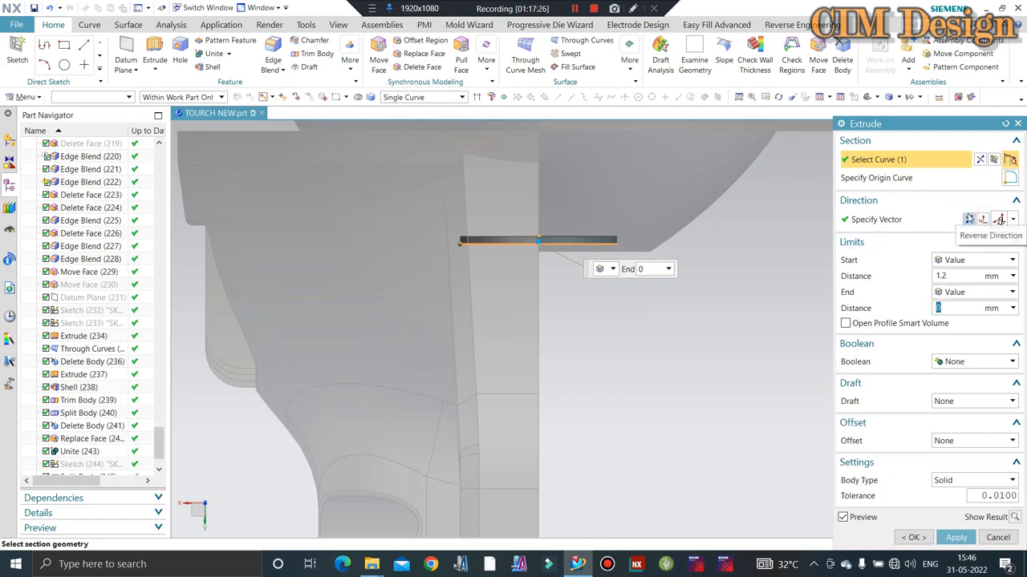
{"action": "left_click", "coordinate": [968, 220]}
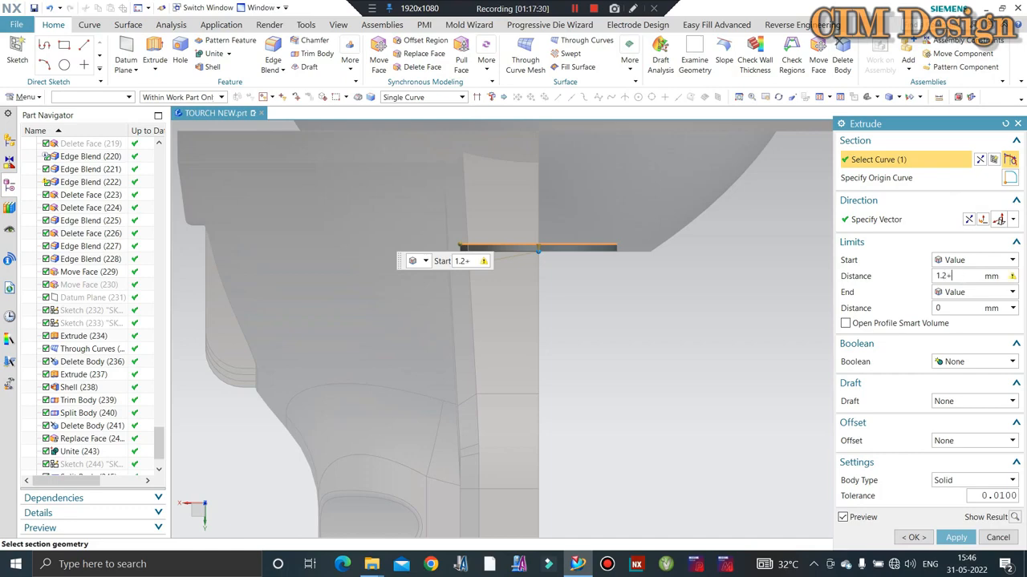
{"action": "middle_click", "coordinate": [761, 278]}
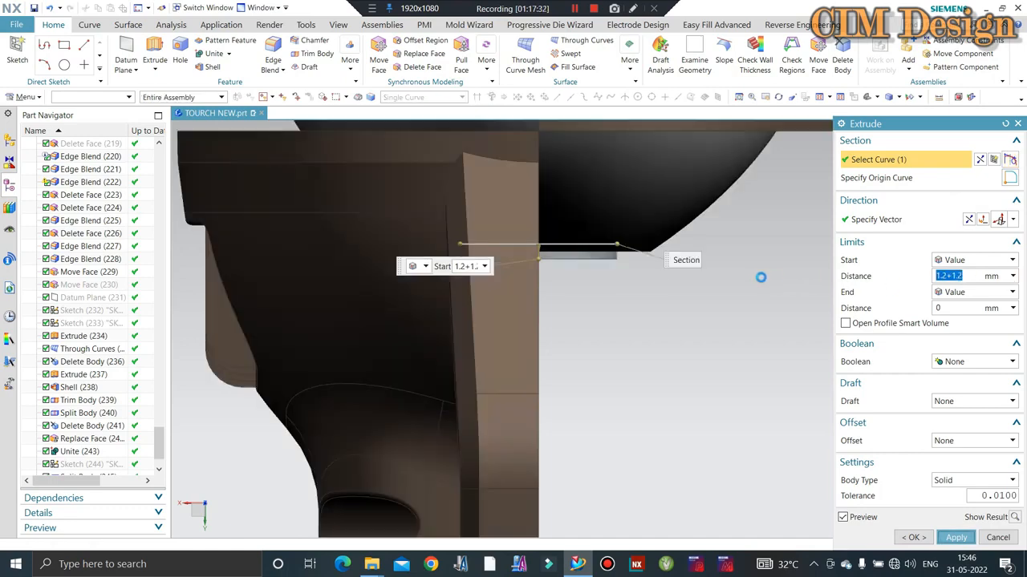
{"action": "scroll", "coordinate": [712, 290], "scroll_direction": "down", "scroll_amount": 2}
{"action": "middle_click_drag", "start_coordinate": [698, 292], "coordinate": [676, 330]}
{"action": "key", "text": "Escape"}
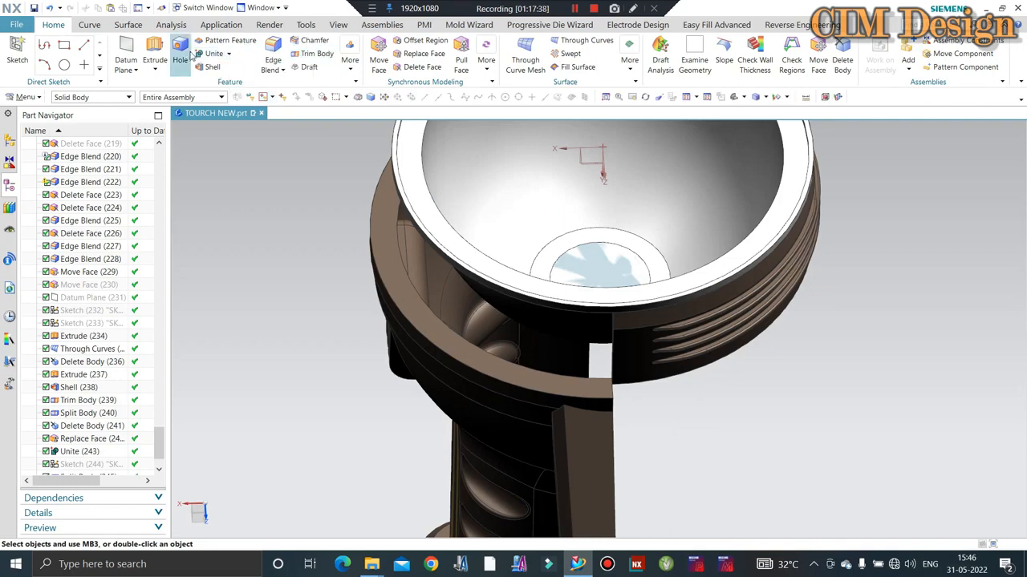
Step: Subtract the extruded disc from the reflector's base
{"action": "left_click", "coordinate": [219, 84]}
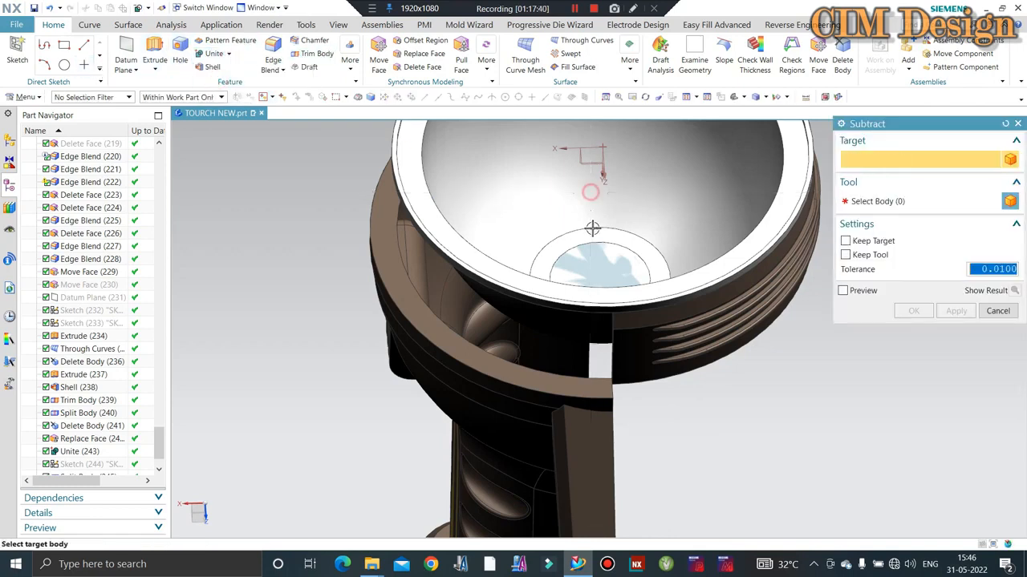
{"action": "left_click", "coordinate": [591, 233]}
{"action": "left_click", "coordinate": [593, 252]}
{"action": "middle_click", "coordinate": [660, 276]}
{"action": "scroll", "coordinate": [532, 235], "scroll_direction": "down", "scroll_amount": 2}
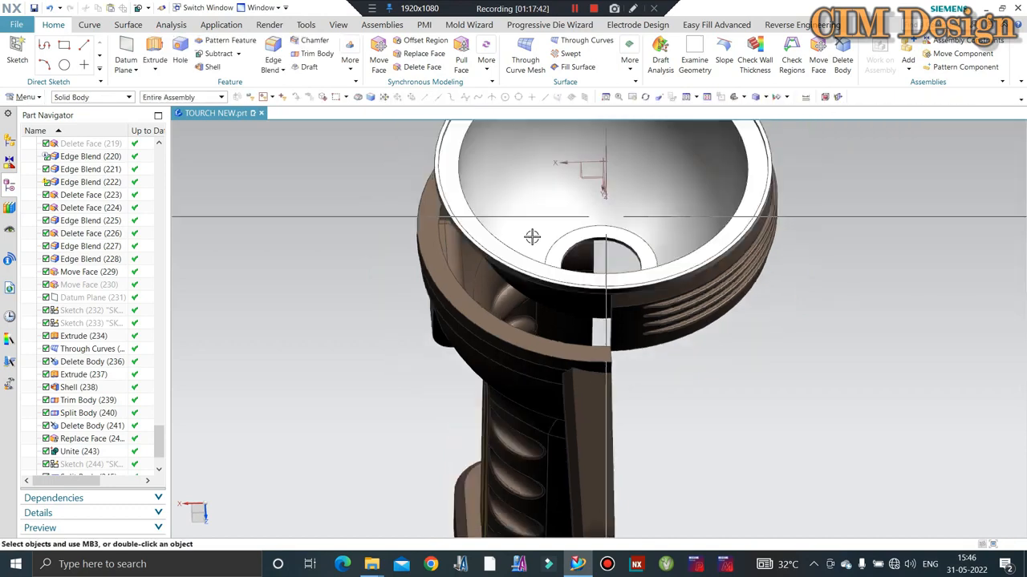
Step: Edit the last Subtract feature to keep the tool body, retaining the disc
{"action": "scroll", "coordinate": [53, 473], "scroll_direction": "down", "scroll_amount": 2}
{"action": "middle_click_drag", "start_coordinate": [215, 394], "coordinate": [86, 454]}
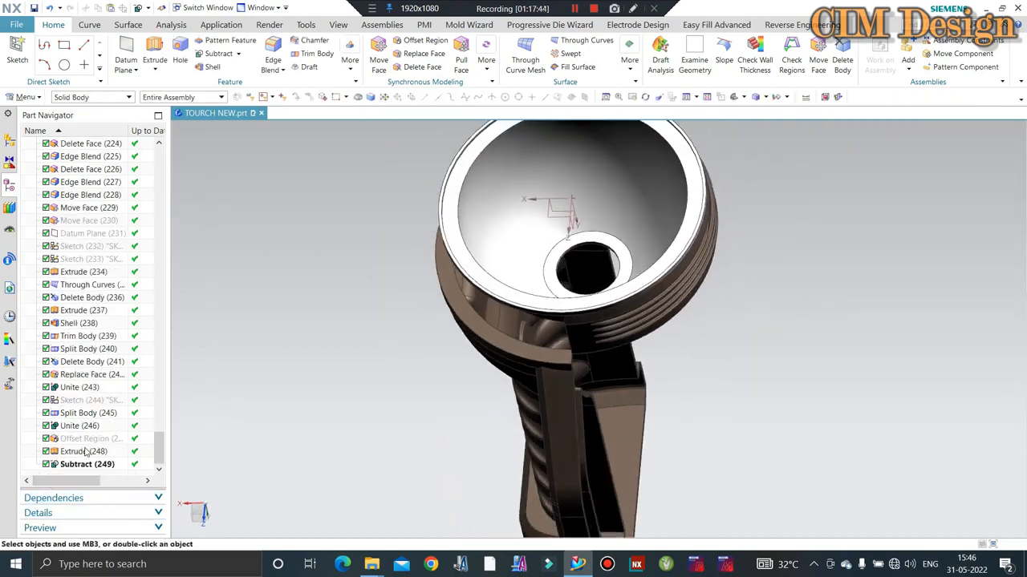
{"action": "double_click", "coordinate": [86, 465]}
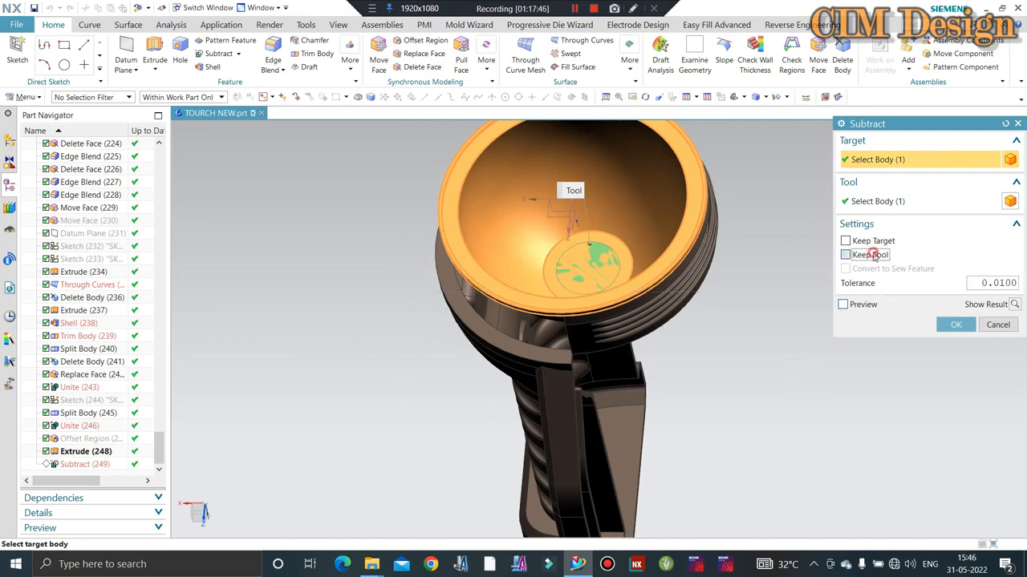
{"action": "middle_click", "coordinate": [874, 255]}
{"action": "scroll", "coordinate": [614, 267], "scroll_direction": "up", "scroll_amount": 2}
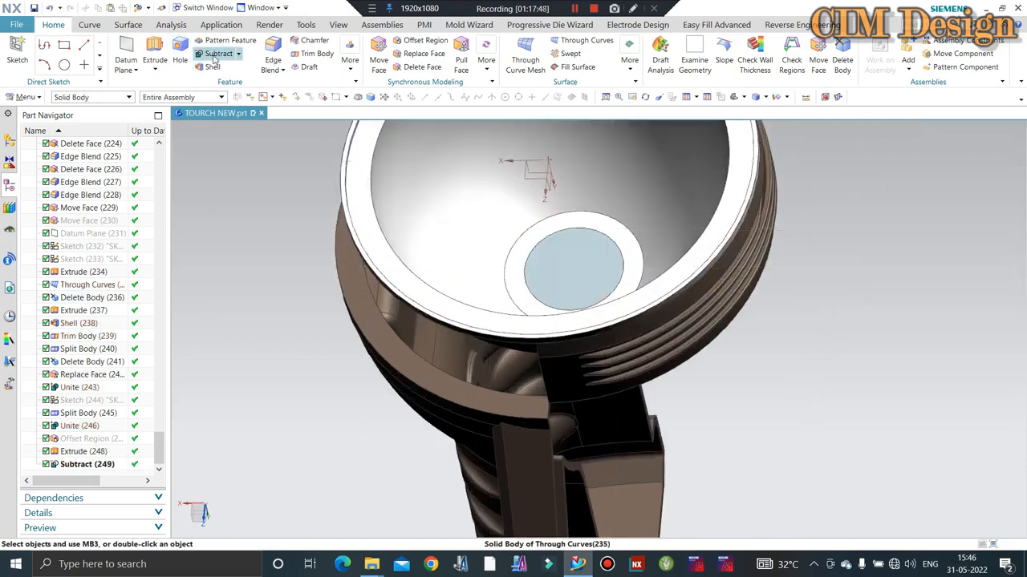
Step: Offset the disc's inner face by -0.5 mm with Offset Region
{"action": "left_click", "coordinate": [423, 40]}
{"action": "left_click", "coordinate": [554, 257]}
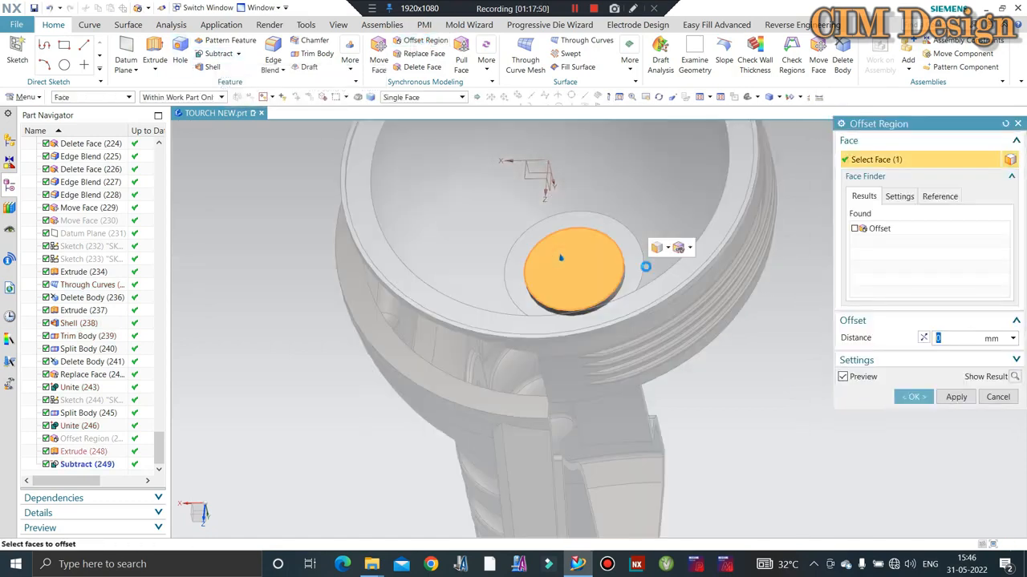
{"action": "type", "text": "-0.5"}
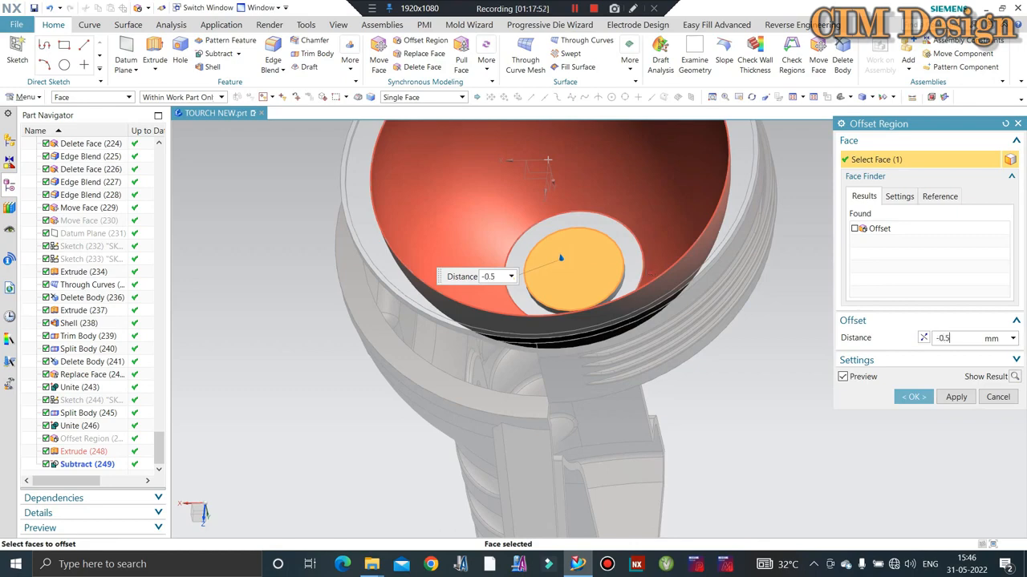
{"action": "middle_click", "coordinate": [670, 250]}
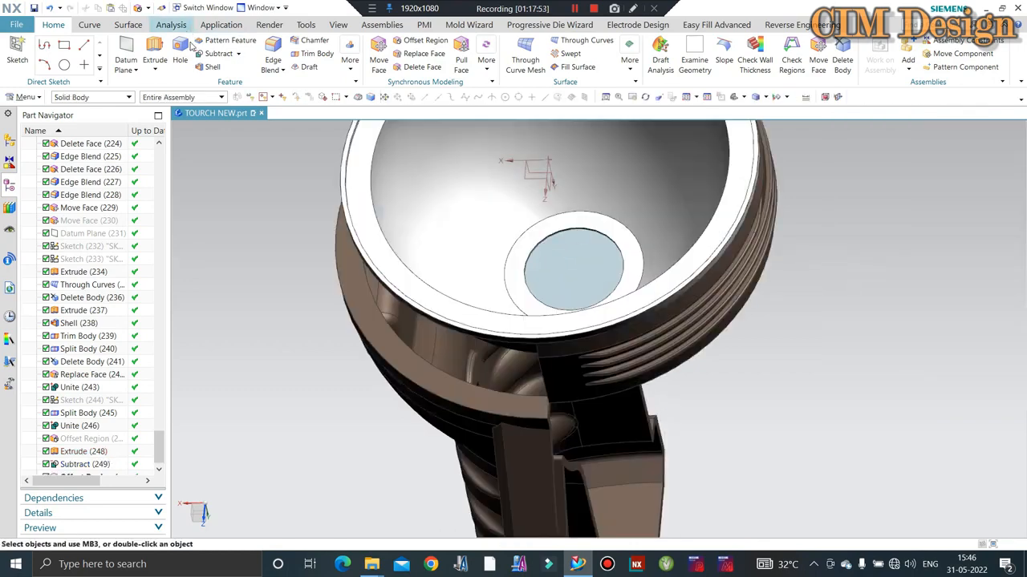
Step: Unite the reflector body with the recessed disc in its base
{"action": "left_click", "coordinate": [219, 69]}
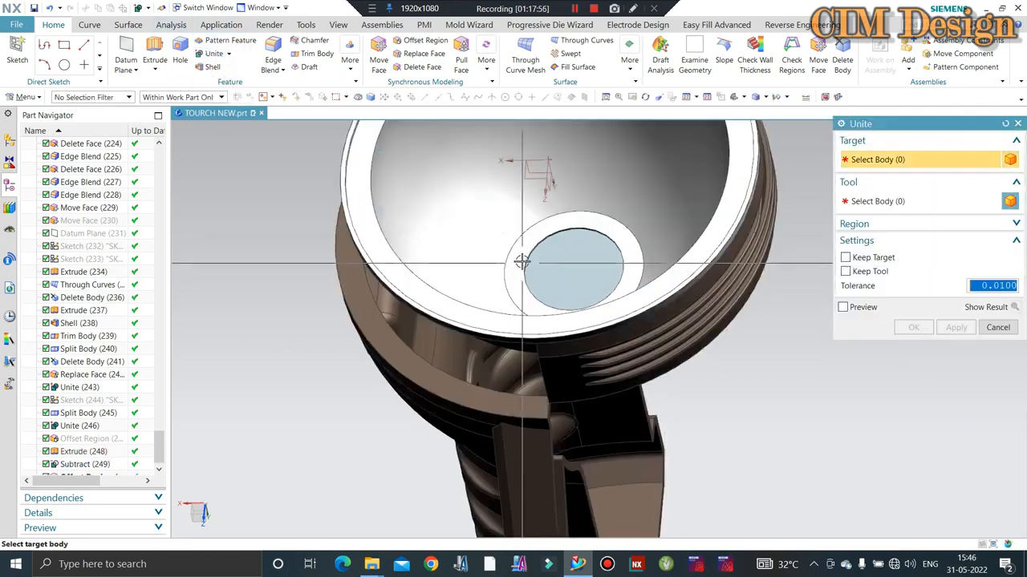
{"action": "left_click", "coordinate": [525, 260]}
{"action": "left_click", "coordinate": [591, 279]}
{"action": "middle_click", "coordinate": [591, 278]}
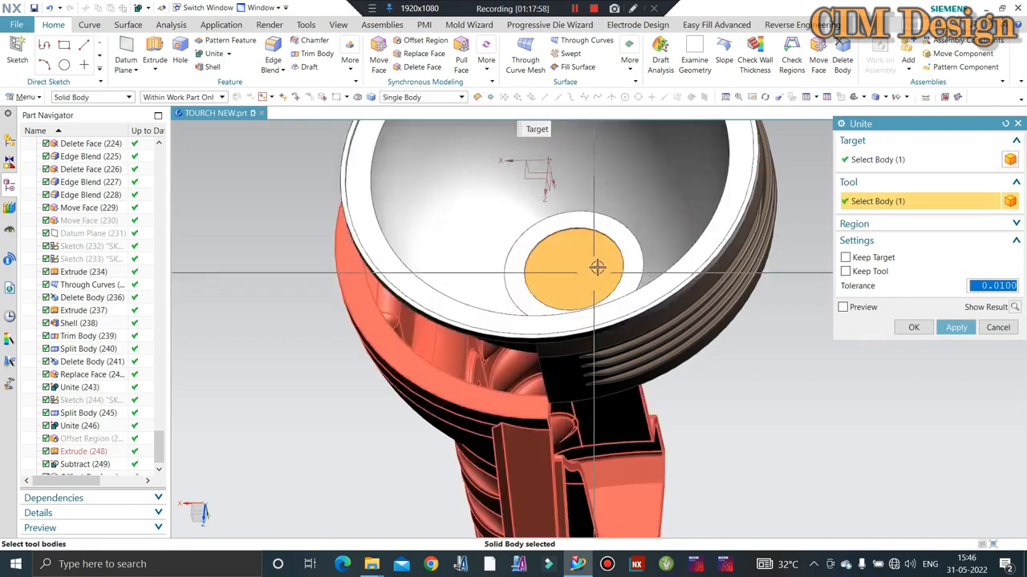
{"action": "middle_click", "coordinate": [699, 208]}
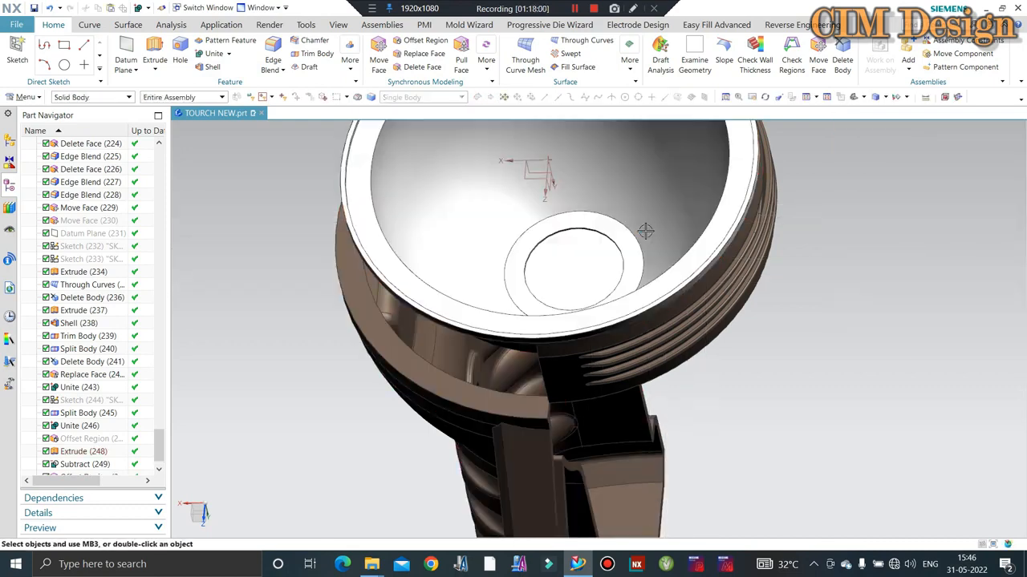
{"action": "key", "text": "ctrl+g"}
{"action": "key", "text": "Escape"}
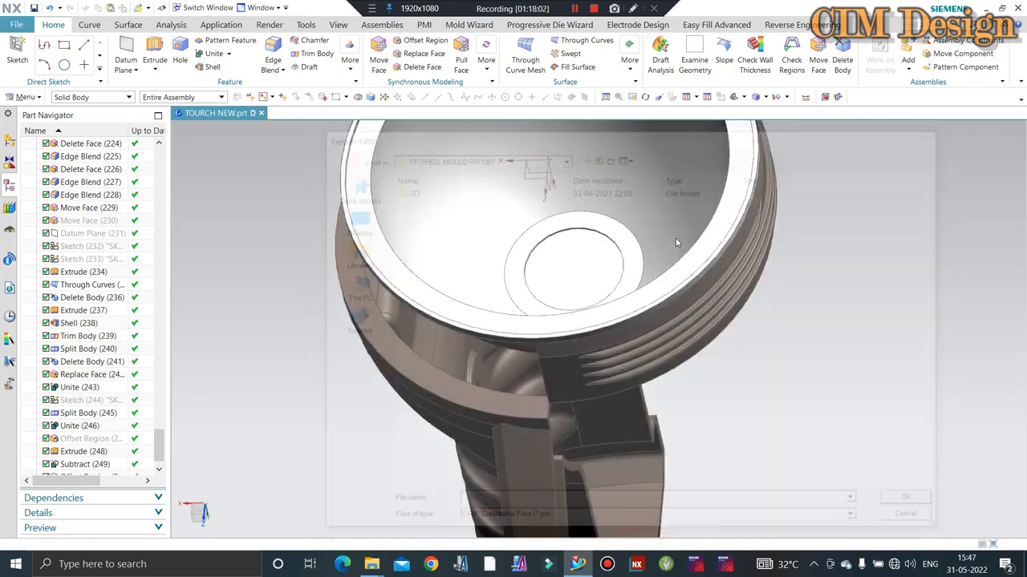
Step: Examine the recessed disc in the reflector's base with a one-plane section view
{"action": "key", "text": "ctrl+h"}
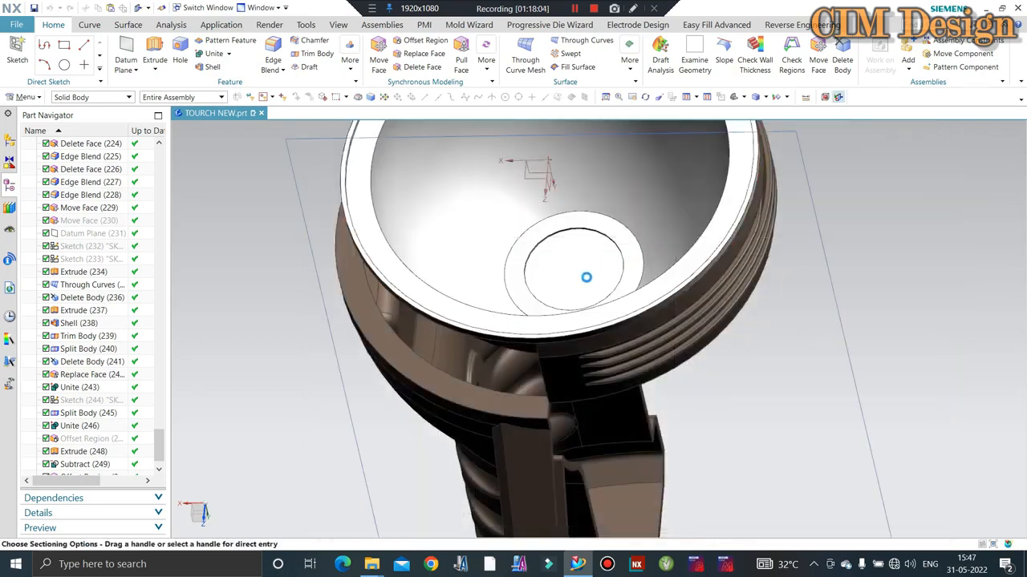
{"action": "scroll", "coordinate": [559, 273], "scroll_direction": "down", "scroll_amount": 1}
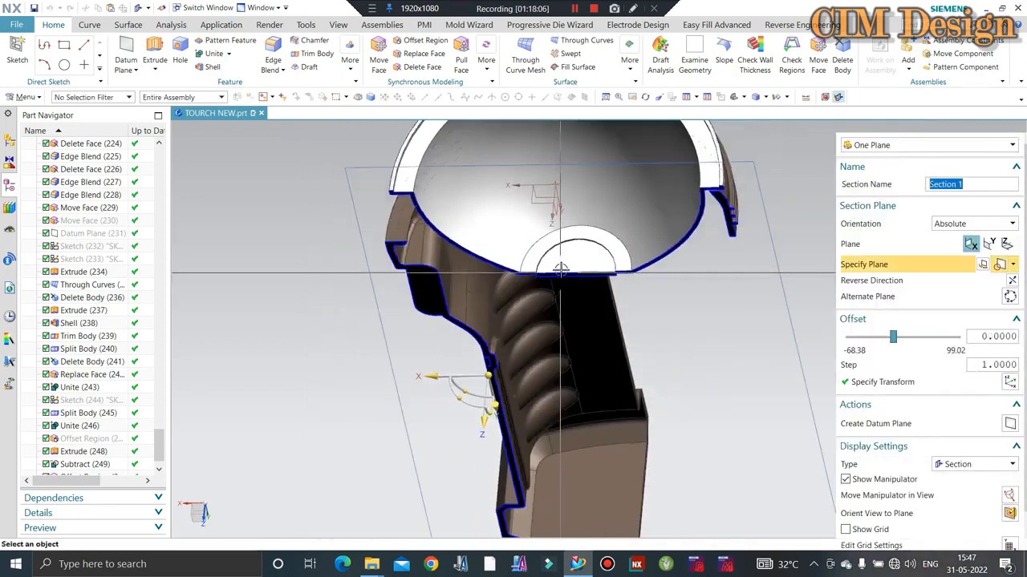
{"action": "middle_click_drag", "start_coordinate": [562, 271], "coordinate": [541, 213]}
{"action": "scroll", "coordinate": [578, 238], "scroll_direction": "up", "scroll_amount": 6}
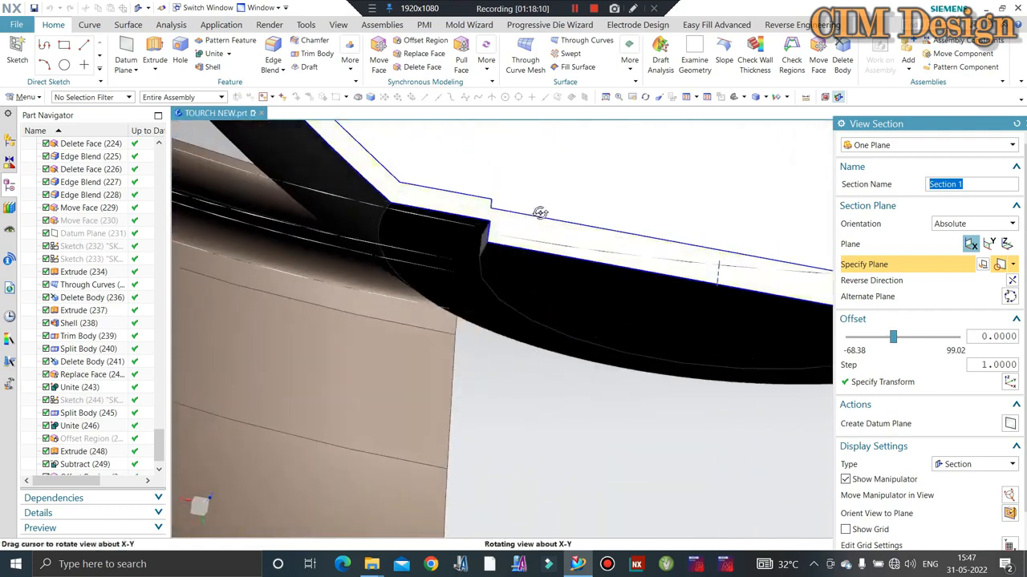
{"action": "key", "text": "Escape"}
Step: Hide the body that covers the outside of the reflector's base
{"action": "scroll", "coordinate": [618, 225], "scroll_direction": "down", "scroll_amount": 2}
{"action": "scroll", "coordinate": [618, 225], "scroll_direction": "down", "scroll_amount": 2}
{"action": "left_click", "coordinate": [568, 262]}
{"action": "key", "text": "ctrl+b"}
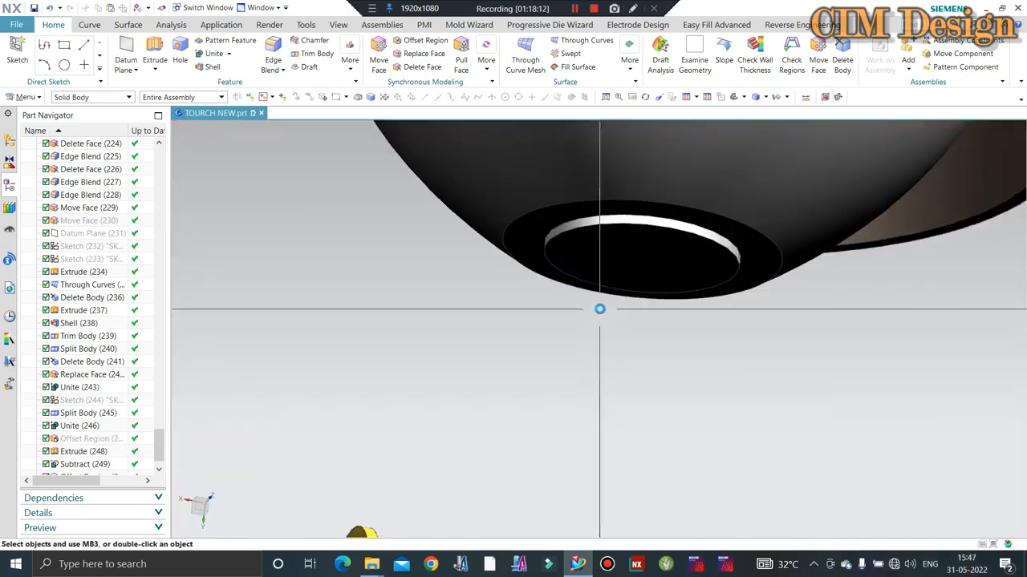
Step: Offset the cylindrical side face of the disc on the reflector's outside by 0.6 mm with Offset Region
{"action": "middle_click_drag", "start_coordinate": [600, 310], "coordinate": [592, 294]}
{"action": "left_click", "coordinate": [410, 41]}
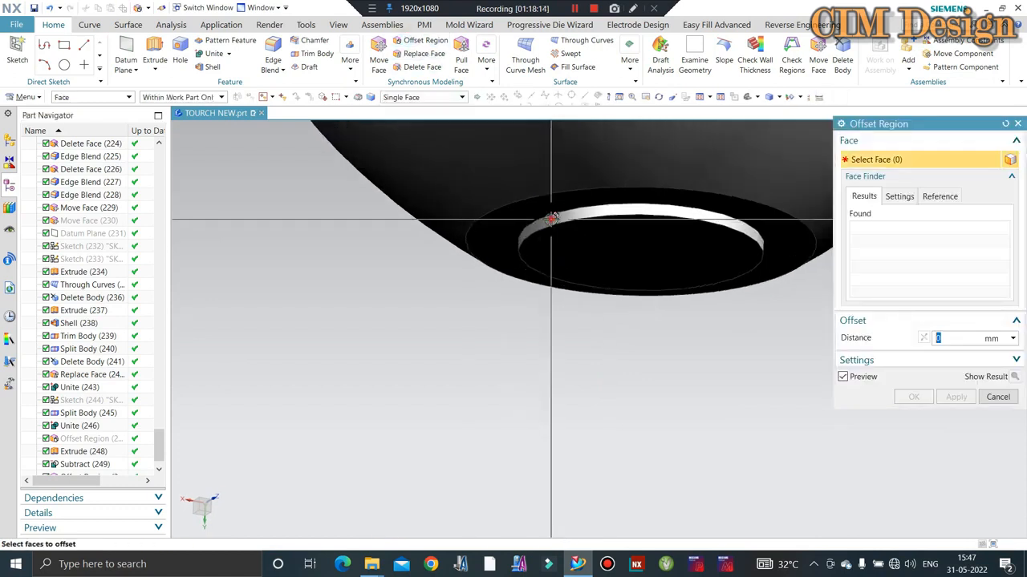
{"action": "left_click", "coordinate": [598, 225]}
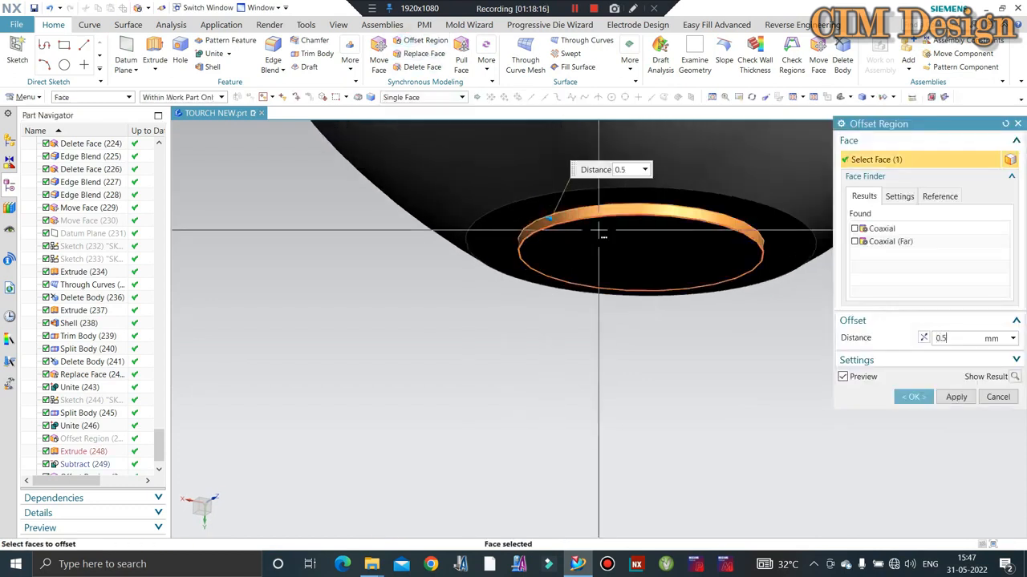
{"action": "type", "text": "0.6"}
{"action": "key", "text": "Return"}
{"action": "middle_click", "coordinate": [598, 232]}
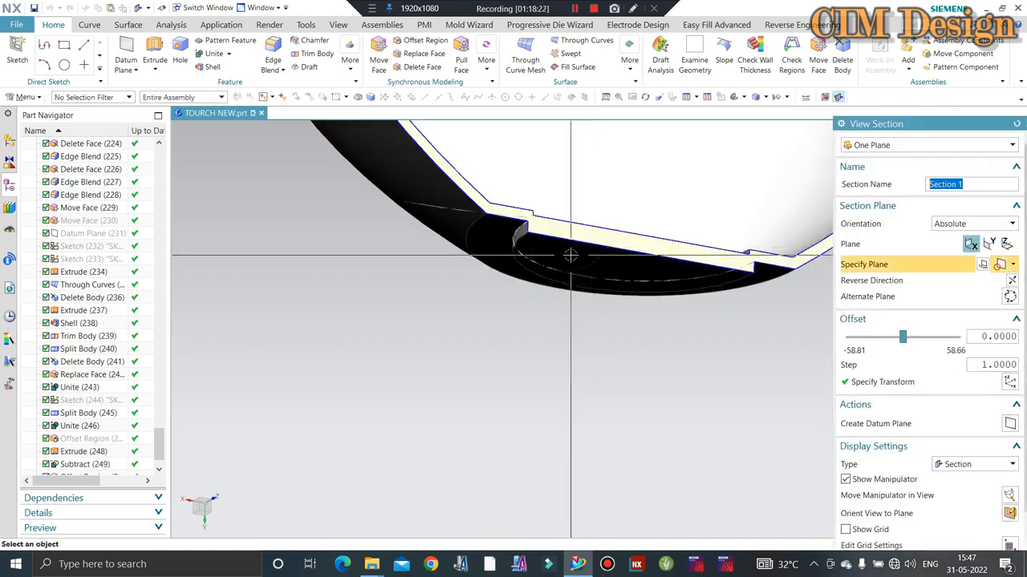
Step: Check the disc in section and edit the last Offset Region to a larger distance, widening the outer step
{"action": "middle_click", "coordinate": [560, 254]}
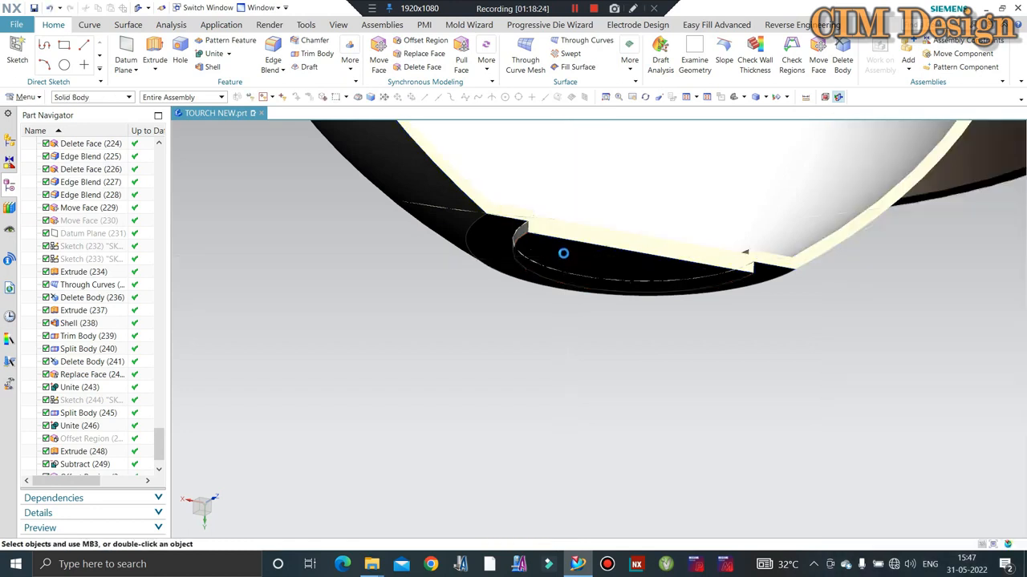
{"action": "middle_click_drag", "start_coordinate": [552, 265], "coordinate": [541, 278]}
{"action": "scroll", "coordinate": [89, 470], "scroll_direction": "down", "scroll_amount": 1}
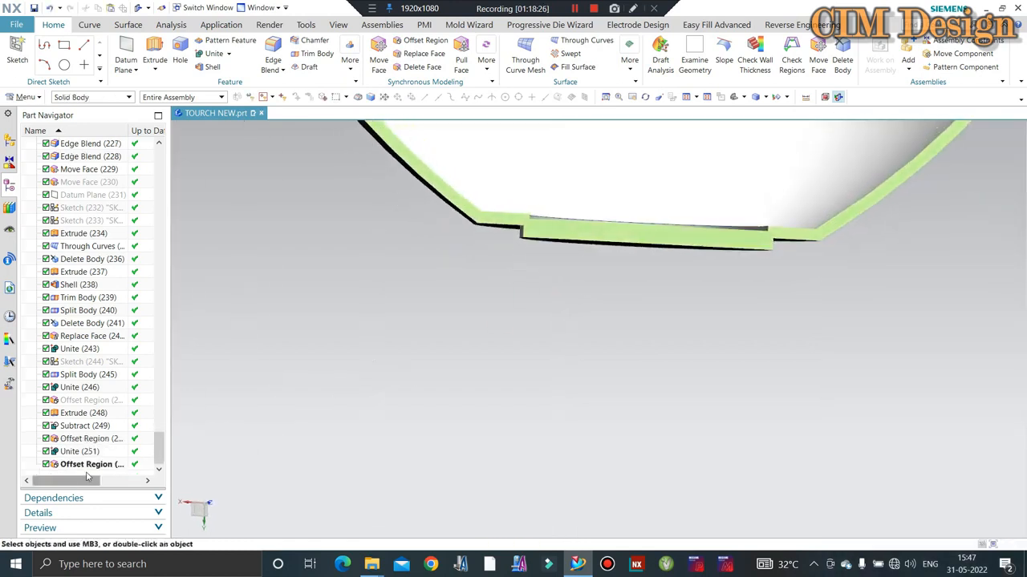
{"action": "double_click", "coordinate": [88, 465]}
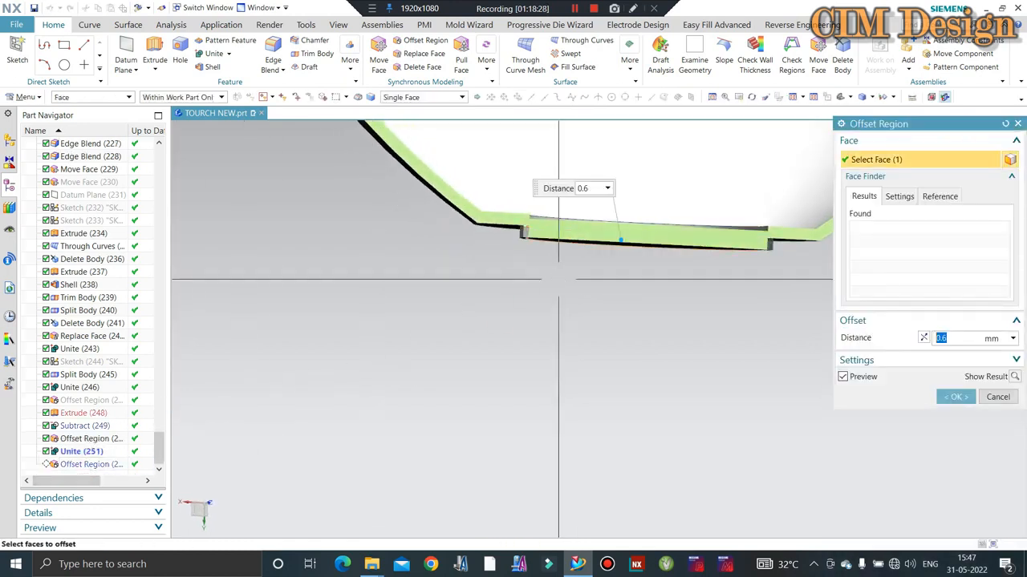
{"action": "middle_click", "coordinate": [578, 257]}
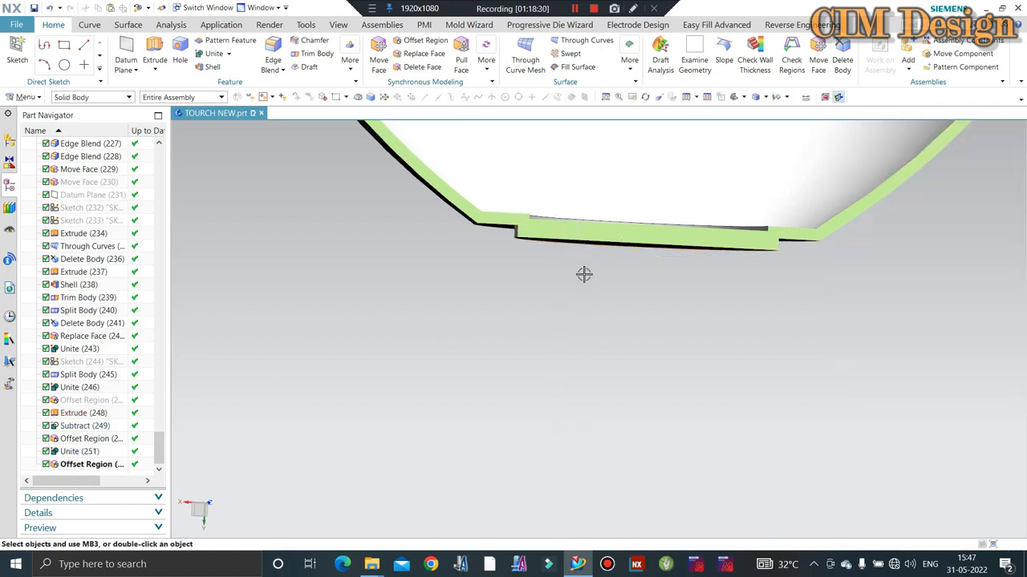
Step: Offset the disc's inner face by 0.6 mm with Offset Region, reversed so the recess gets deeper
{"action": "middle_click_drag", "start_coordinate": [585, 273], "coordinate": [566, 305]}
{"action": "left_click", "coordinate": [436, 44]}
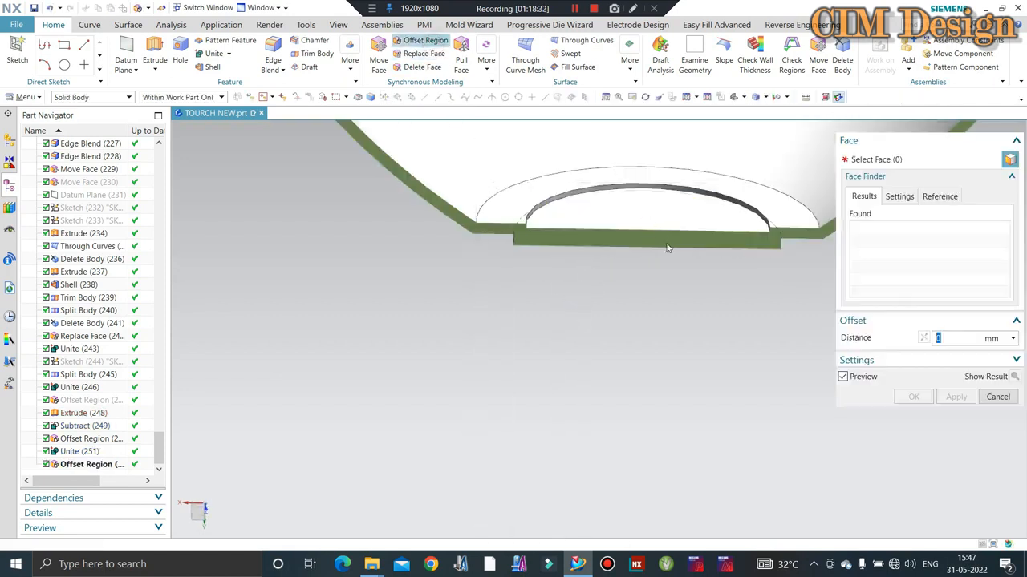
{"action": "left_click", "coordinate": [646, 216]}
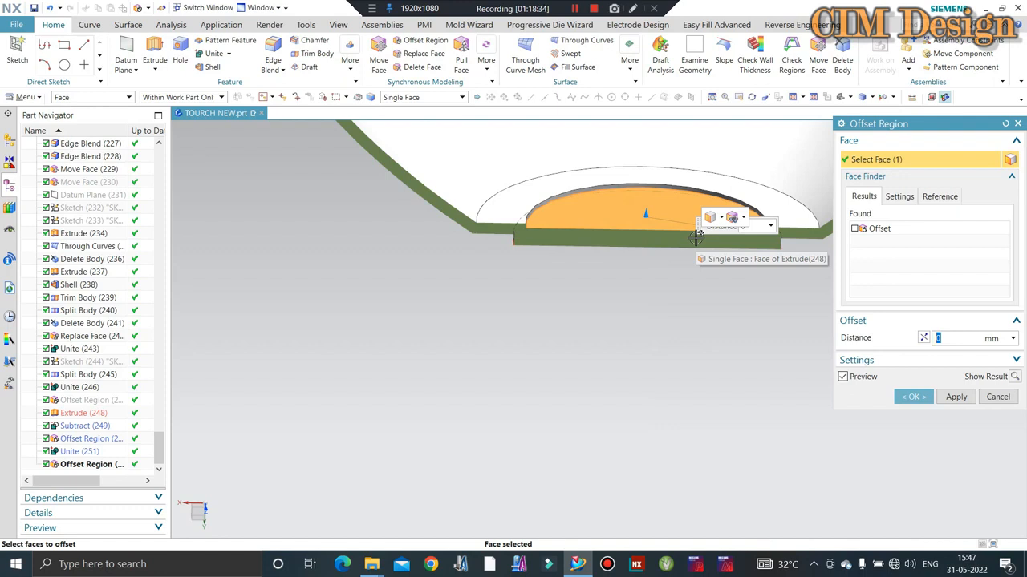
{"action": "key", "text": "Return"}
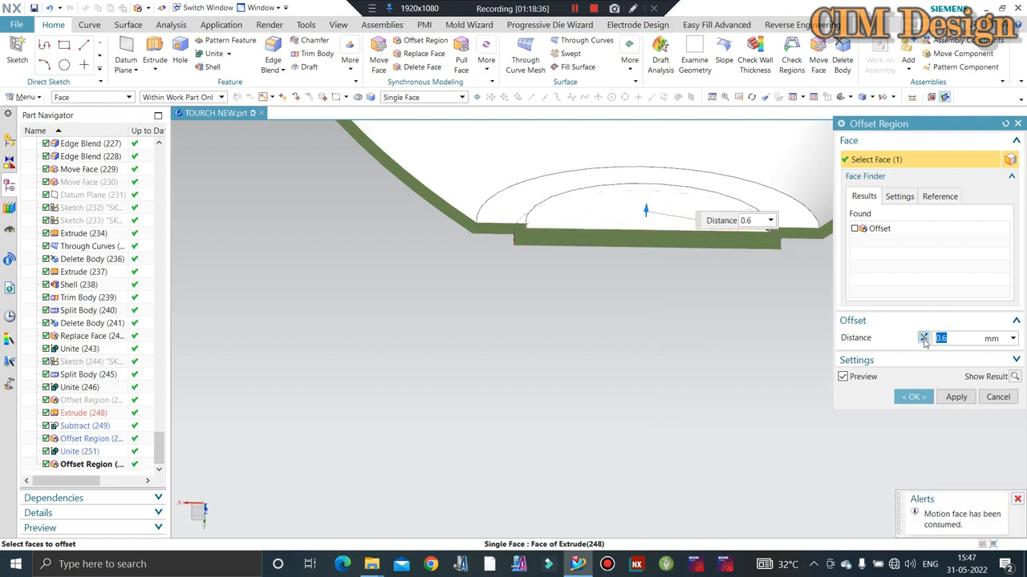
{"action": "middle_click", "coordinate": [659, 348]}
Step: Start an Extrude on the disc's inner face and sketch an 8 mm diameter circle centred on the origin as its section
{"action": "middle_click_drag", "start_coordinate": [604, 280], "coordinate": [585, 209]}
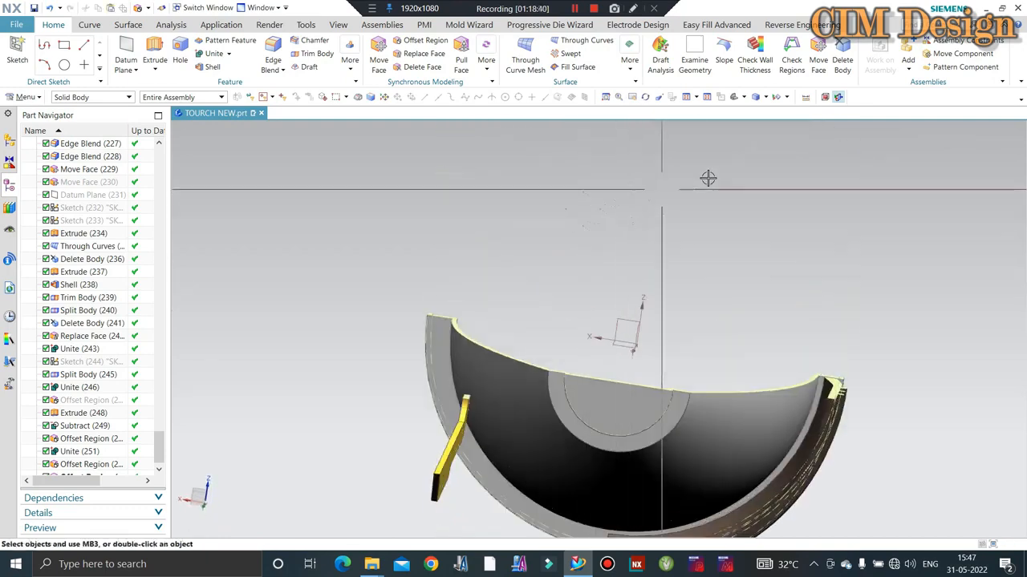
{"action": "key", "text": "F8"}
{"action": "left_click", "coordinate": [155, 56]}
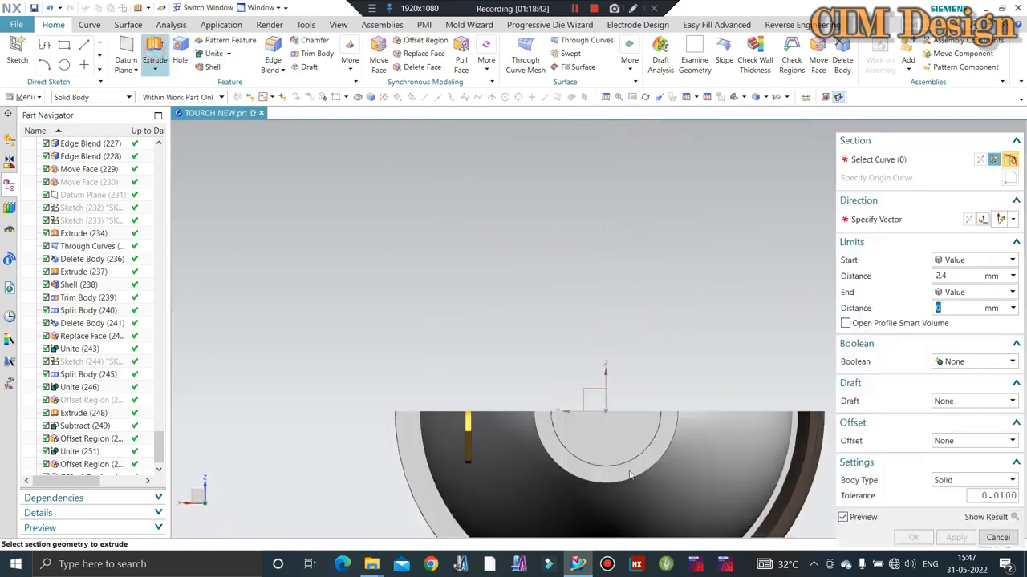
{"action": "left_click", "coordinate": [657, 447]}
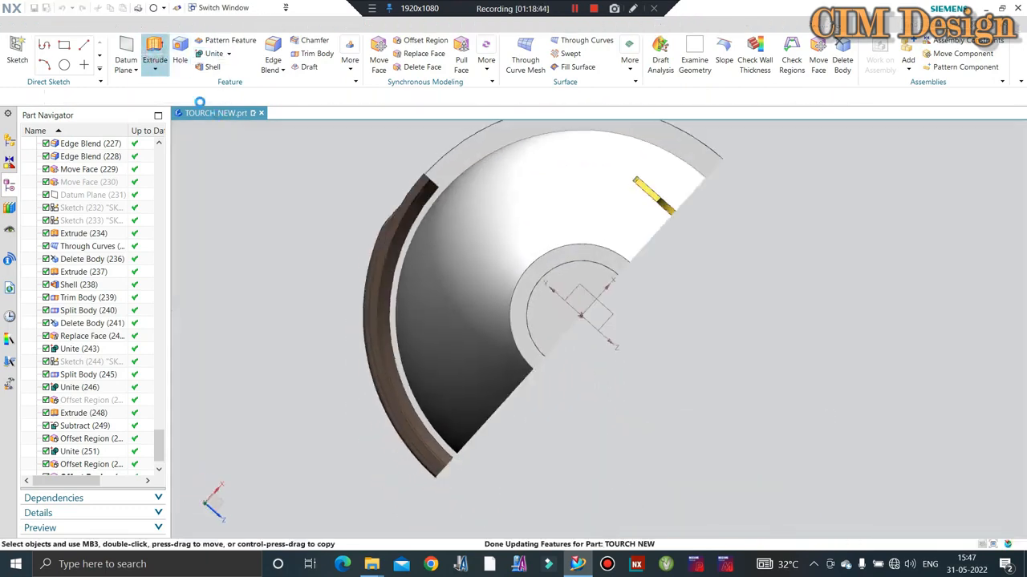
{"action": "left_click", "coordinate": [289, 46]}
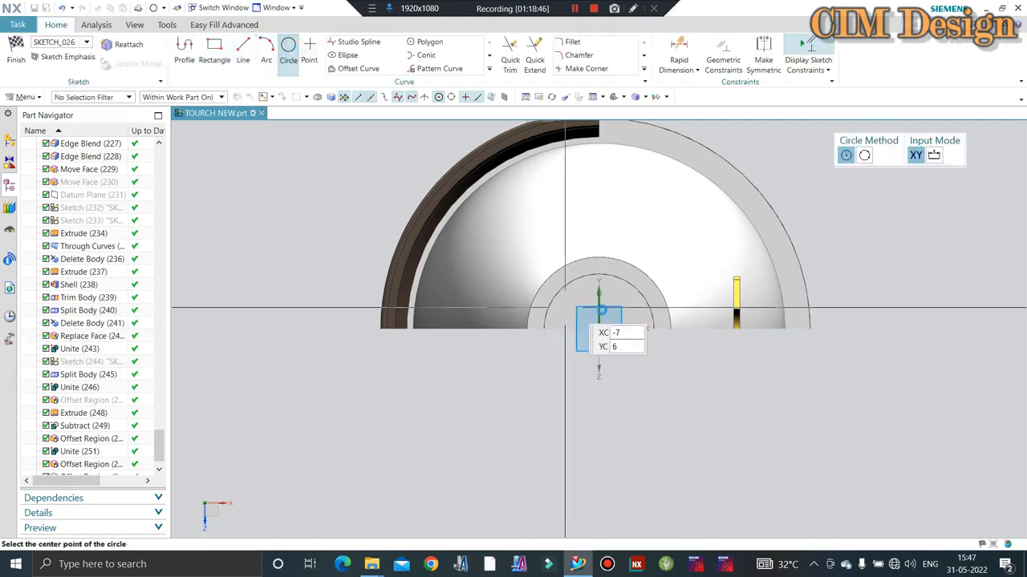
{"action": "left_click", "coordinate": [602, 326]}
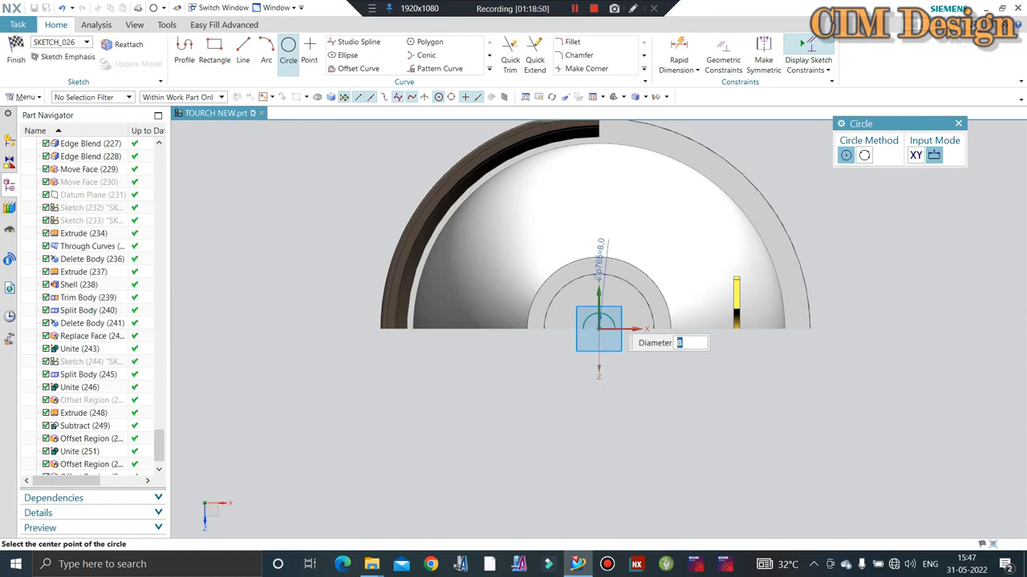
{"action": "key", "text": "Escape"}
{"action": "left_click", "coordinate": [18, 56]}
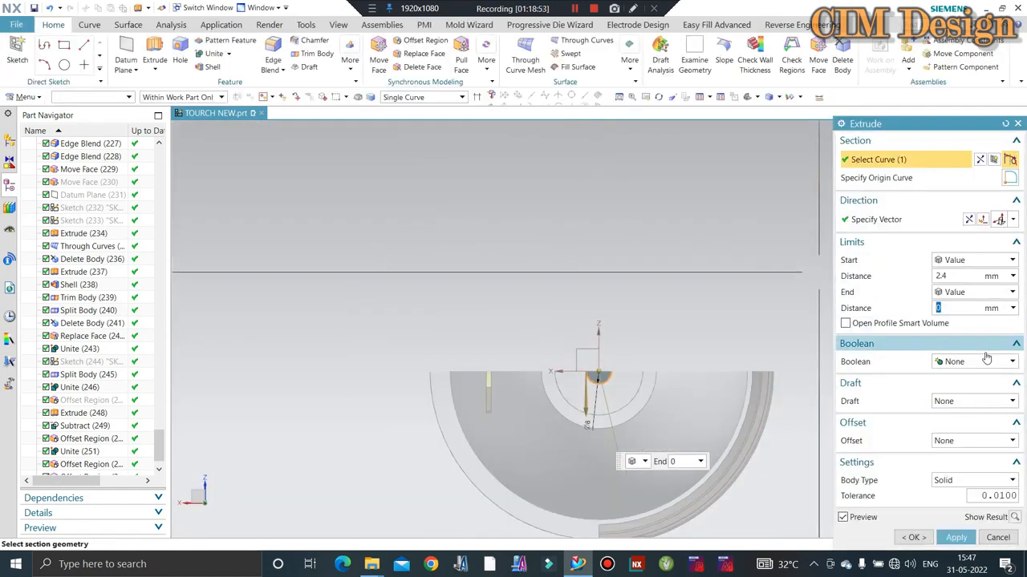
Step: Subtract the circle's extrusion from the reflector's base with limits 2.4 mm to 0 mm, reversing the direction
{"action": "left_click", "coordinate": [986, 361]}
{"action": "left_click", "coordinate": [951, 394]}
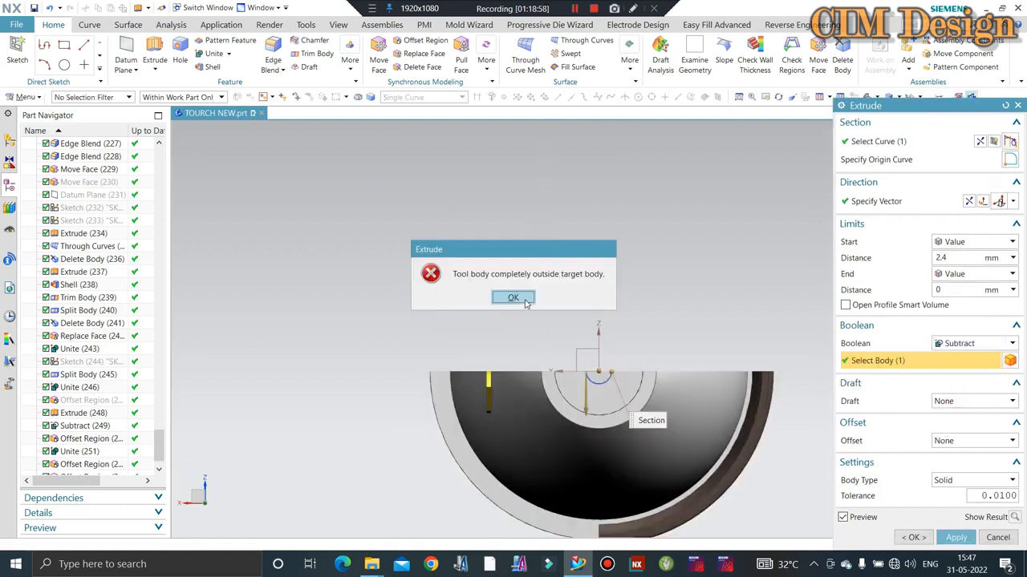
{"action": "left_click", "coordinate": [525, 301]}
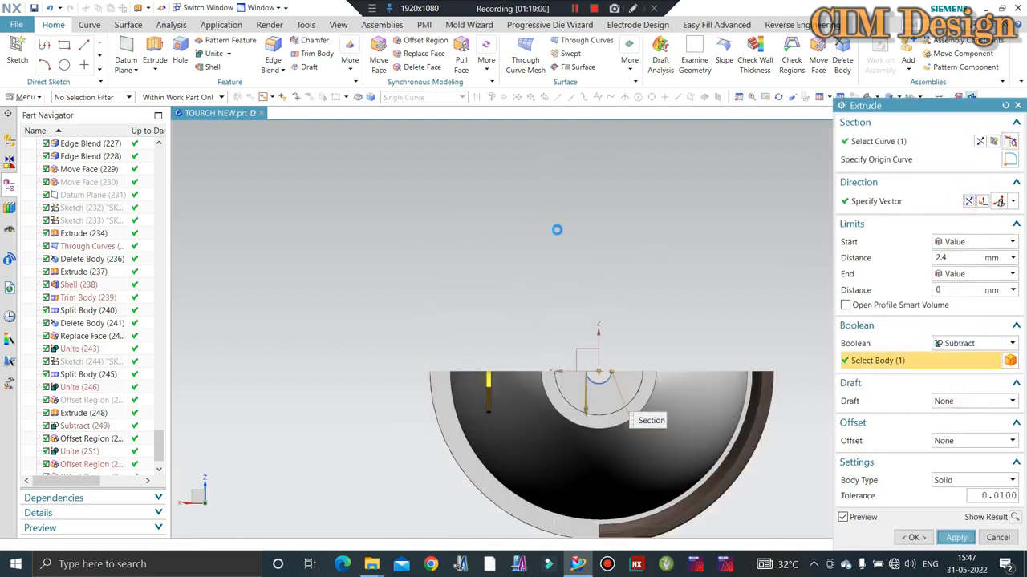
{"action": "middle_click_drag", "start_coordinate": [550, 230], "coordinate": [572, 339]}
{"action": "key", "text": "Escape"}
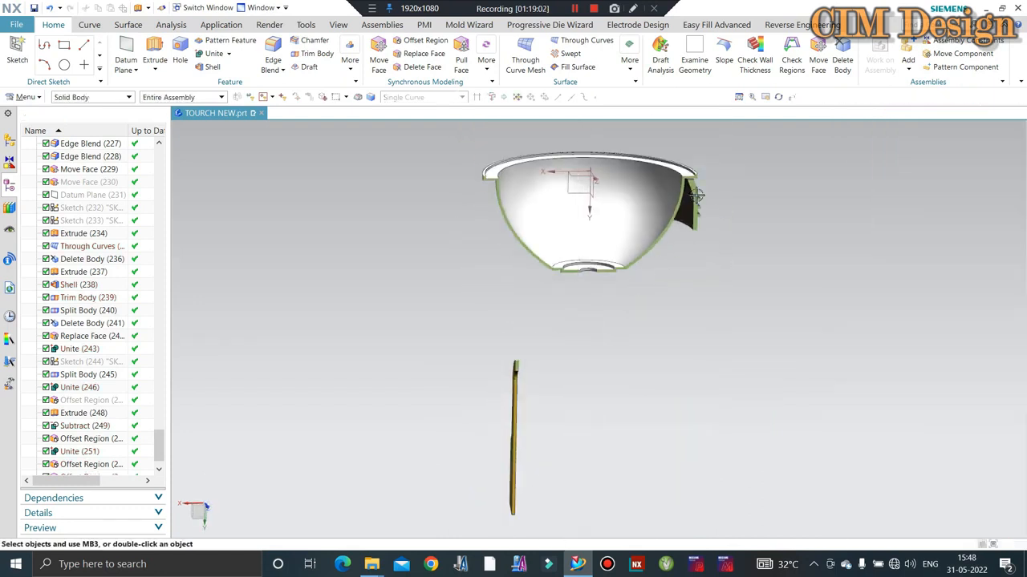
Step: Reduce the diameter of the central hole in the reflector's base with Resize Face
{"action": "middle_click_drag", "start_coordinate": [696, 195], "coordinate": [638, 301]}
{"action": "scroll", "coordinate": [642, 309], "scroll_direction": "up", "scroll_amount": 6}
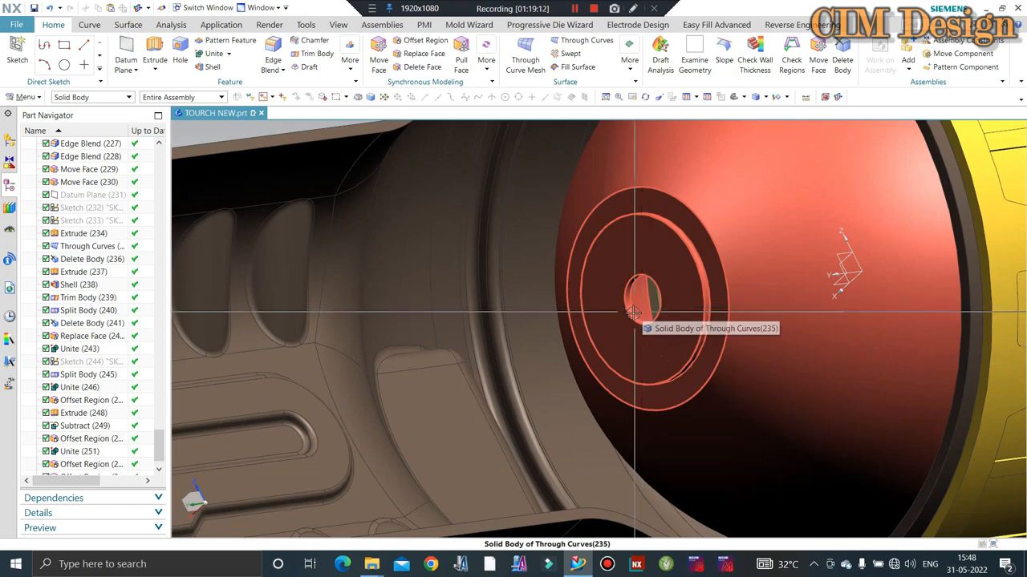
{"action": "middle_click_drag", "start_coordinate": [633, 317], "coordinate": [602, 337]}
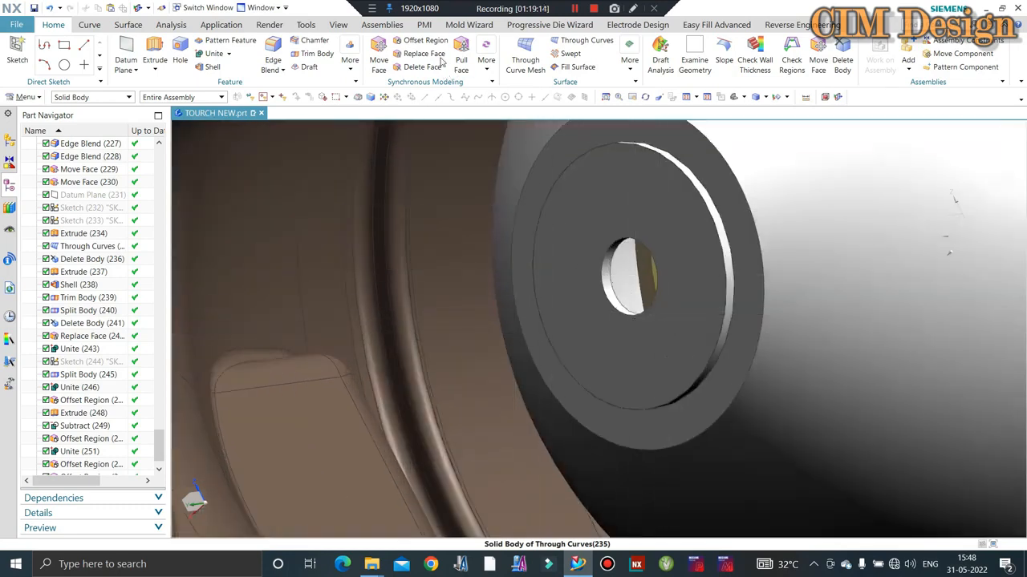
{"action": "left_click", "coordinate": [488, 65]}
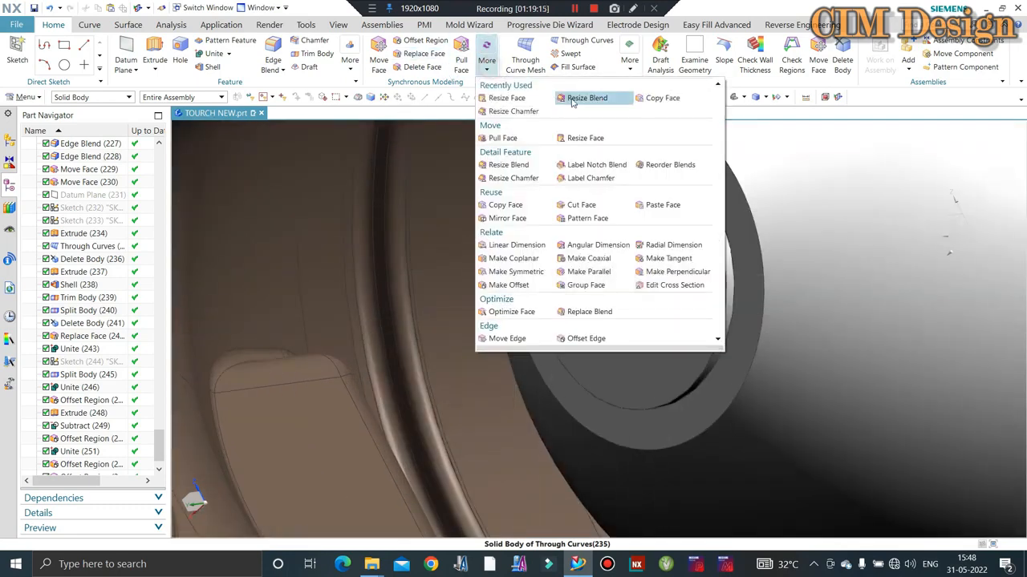
{"action": "left_click", "coordinate": [525, 99]}
{"action": "left_click", "coordinate": [747, 287]}
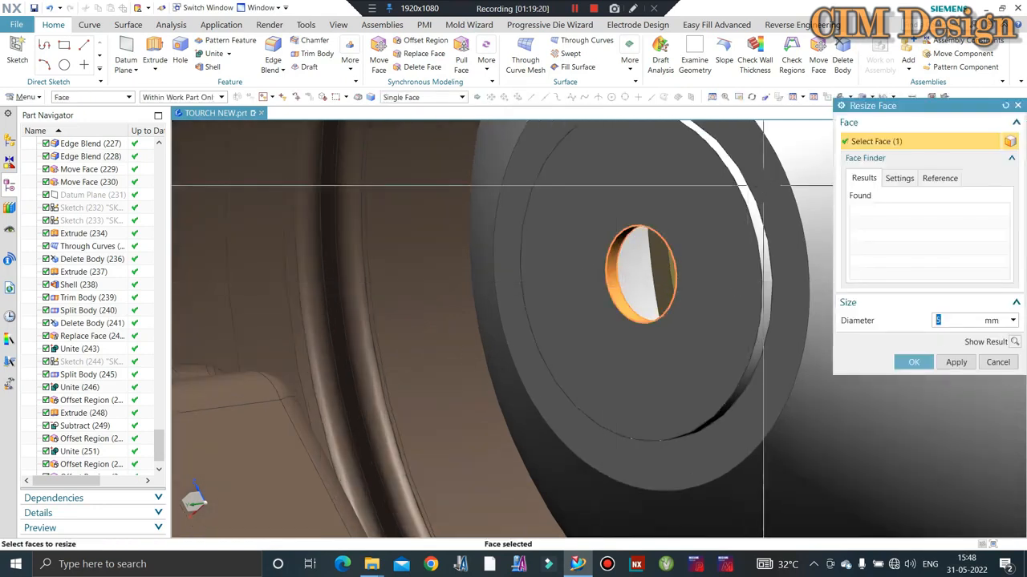
{"action": "key", "text": "Escape"}
Step: Examine the reflector's central hole and its fit in the torch from the front, the back and the side
{"action": "scroll", "coordinate": [639, 281], "scroll_direction": "down", "scroll_amount": 9}
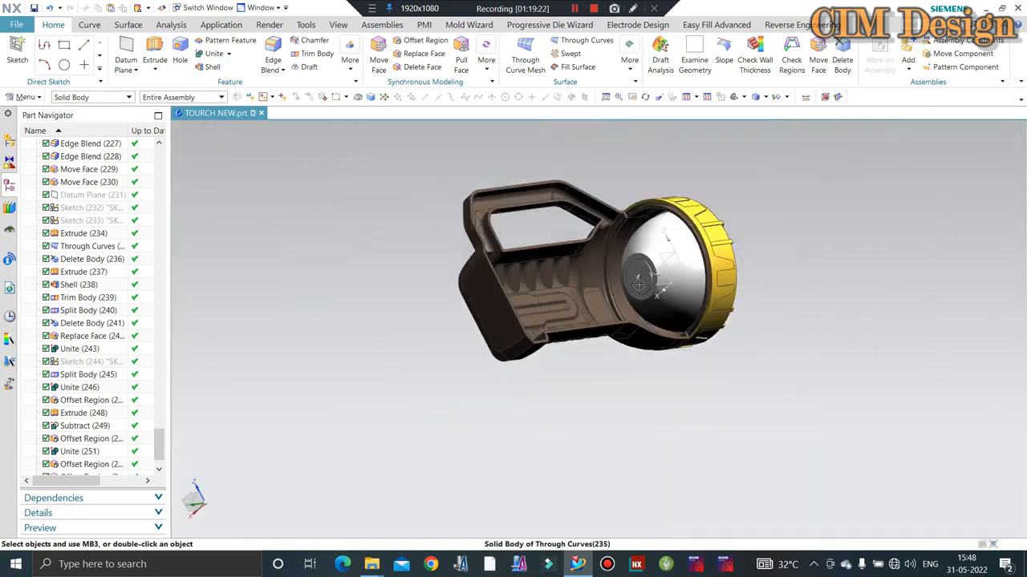
{"action": "middle_click_drag", "start_coordinate": [639, 281], "coordinate": [654, 271]}
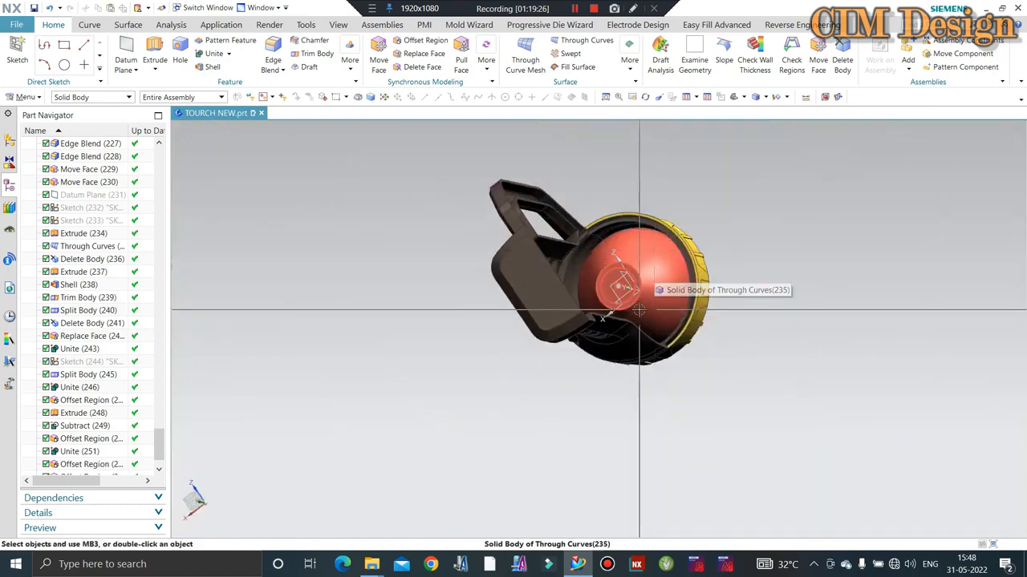
{"action": "middle_click_drag", "start_coordinate": [635, 335], "coordinate": [559, 388]}
{"action": "scroll", "coordinate": [575, 179], "scroll_direction": "up", "scroll_amount": 5}
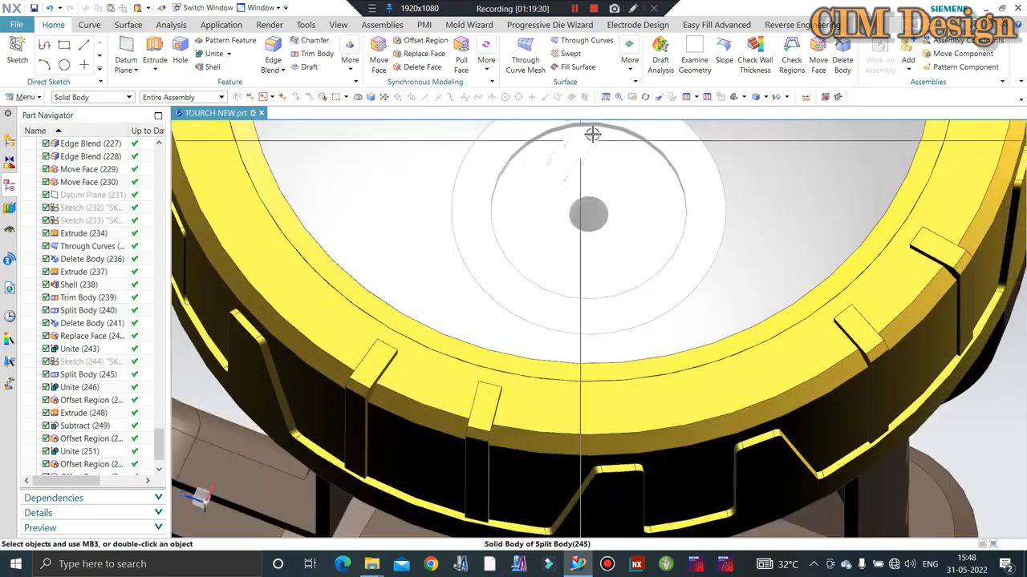
{"action": "scroll", "coordinate": [604, 255], "scroll_direction": "down", "scroll_amount": 2}
{"action": "middle_click_drag", "start_coordinate": [603, 254], "coordinate": [642, 166]}
{"action": "scroll", "coordinate": [639, 166], "scroll_direction": "down", "scroll_amount": 1}
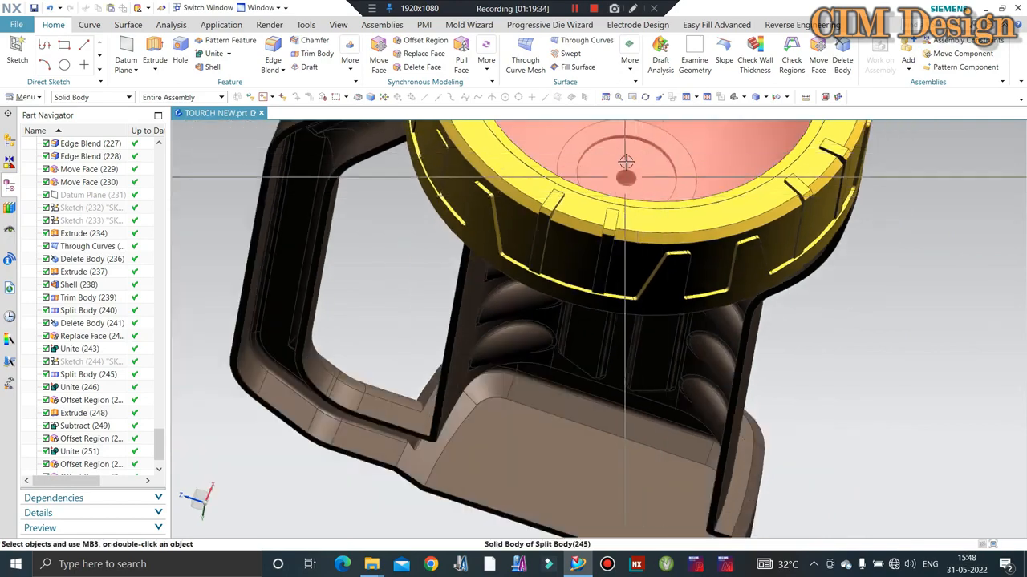
{"action": "scroll", "coordinate": [632, 207], "scroll_direction": "up", "scroll_amount": 2}
{"action": "scroll", "coordinate": [617, 213], "scroll_direction": "down", "scroll_amount": 3}
{"action": "middle_click_drag", "start_coordinate": [618, 212], "coordinate": [635, 165]}
{"action": "scroll", "coordinate": [614, 222], "scroll_direction": "up", "scroll_amount": 3}
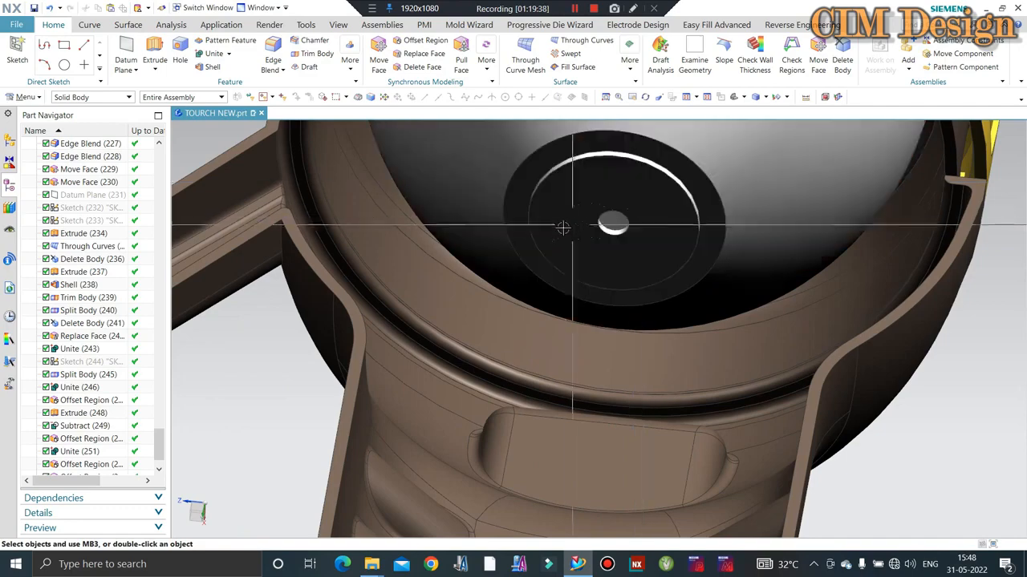
{"action": "scroll", "coordinate": [608, 222], "scroll_direction": "down", "scroll_amount": 2}
{"action": "middle_click_drag", "start_coordinate": [607, 222], "coordinate": [594, 251]}
{"action": "scroll", "coordinate": [594, 250], "scroll_direction": "up", "scroll_amount": 3}
{"action": "scroll", "coordinate": [603, 321], "scroll_direction": "down", "scroll_amount": 3}
{"action": "middle_click_drag", "start_coordinate": [603, 321], "coordinate": [600, 310]}
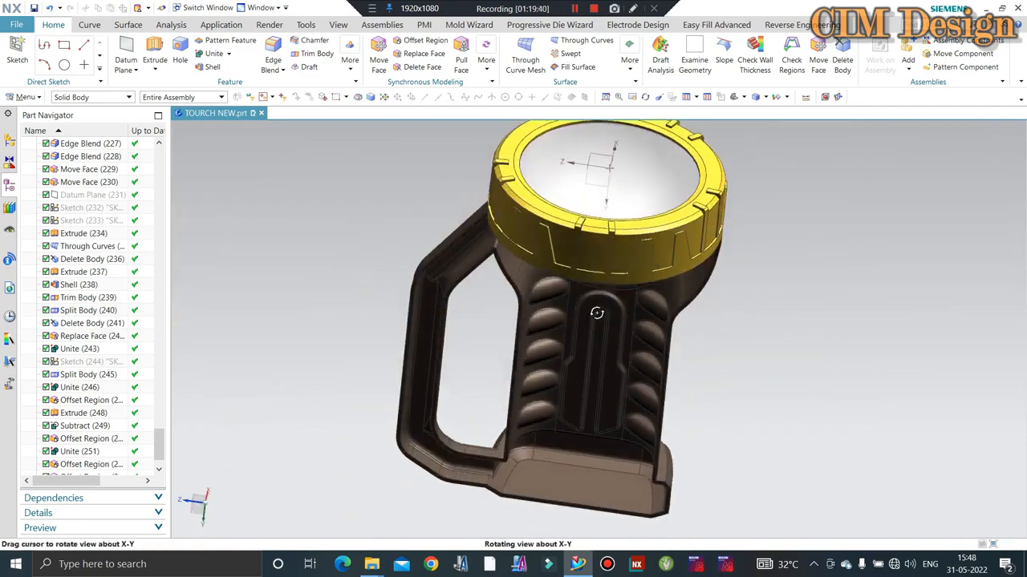
{"action": "scroll", "coordinate": [600, 310], "scroll_direction": "up", "scroll_amount": 4}
{"action": "middle_click_drag", "start_coordinate": [593, 270], "coordinate": [518, 367]}
{"action": "scroll", "coordinate": [618, 282], "scroll_direction": "down", "scroll_amount": 5}
Step: Start a sketch and draw a circle of about 20 mm diameter centred on the origin, around the reflector's central hole
{"action": "middle_click_drag", "start_coordinate": [618, 282], "coordinate": [774, 322]}
{"action": "scroll", "coordinate": [557, 419], "scroll_direction": "up", "scroll_amount": 4}
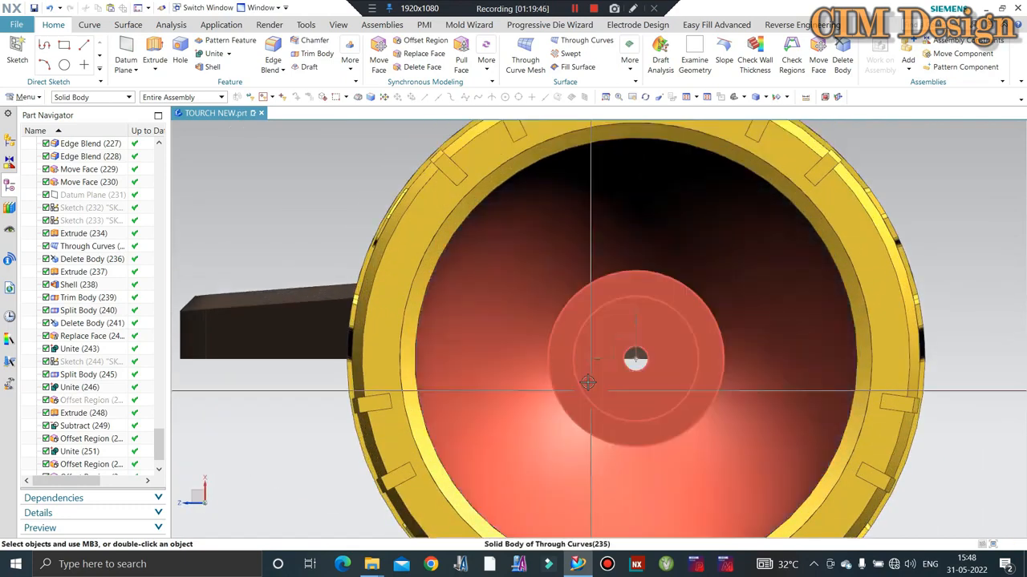
{"action": "left_click", "coordinate": [19, 49]}
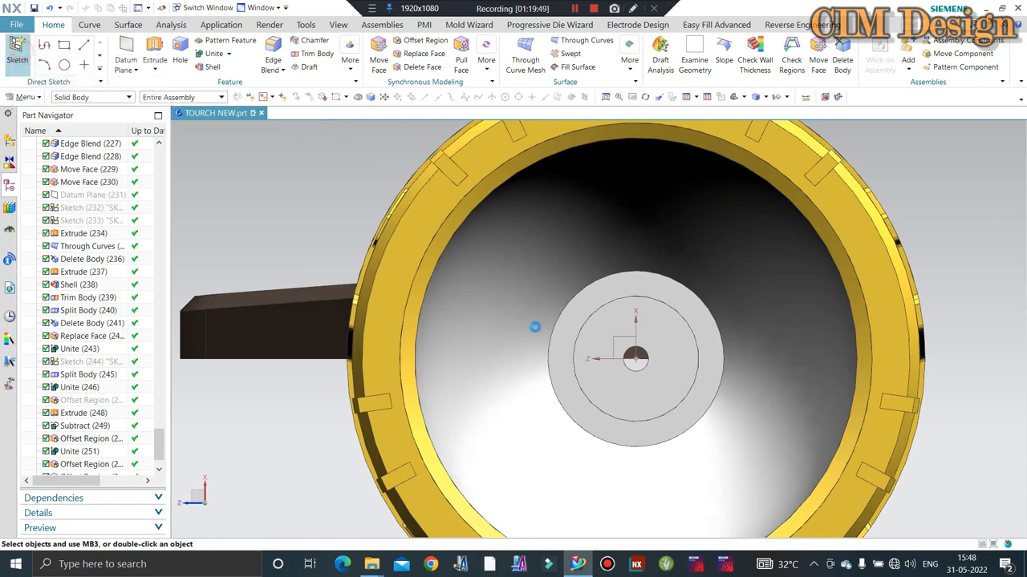
{"action": "middle_click", "coordinate": [602, 345]}
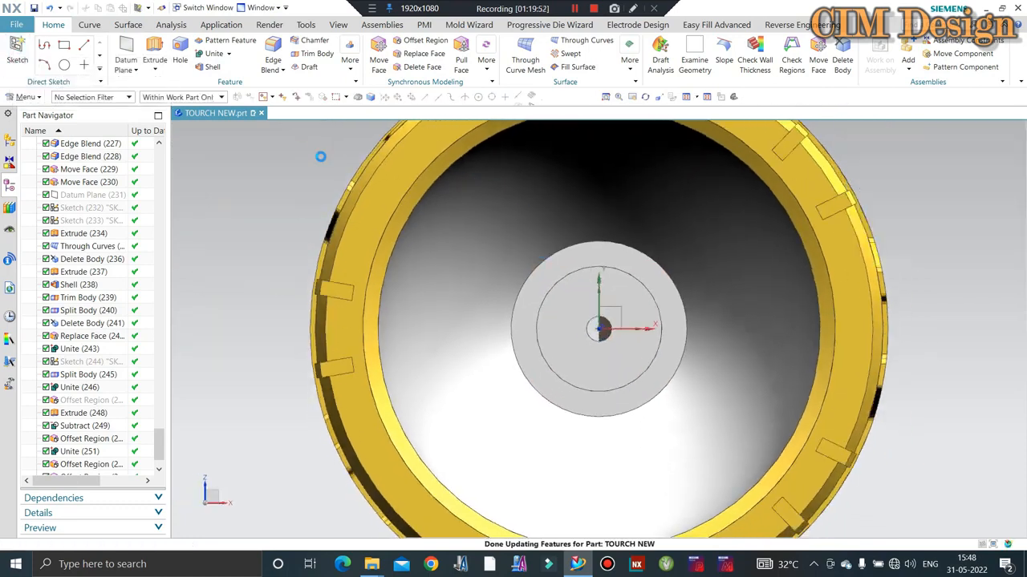
{"action": "left_click", "coordinate": [159, 45]}
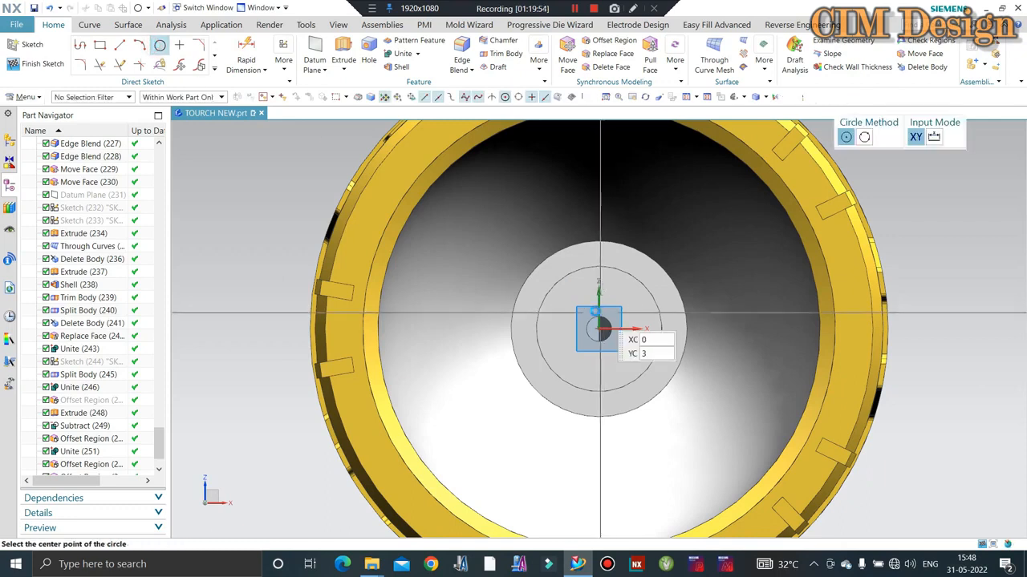
{"action": "scroll", "coordinate": [591, 335], "scroll_direction": "up", "scroll_amount": 3}
{"action": "left_click", "coordinate": [602, 337]}
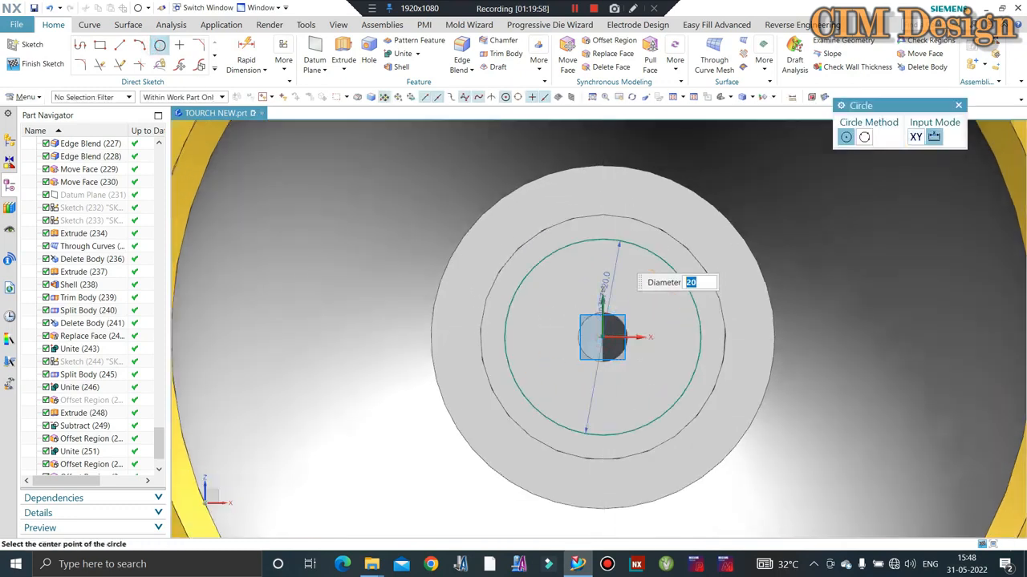
{"action": "key", "text": "Escape"}
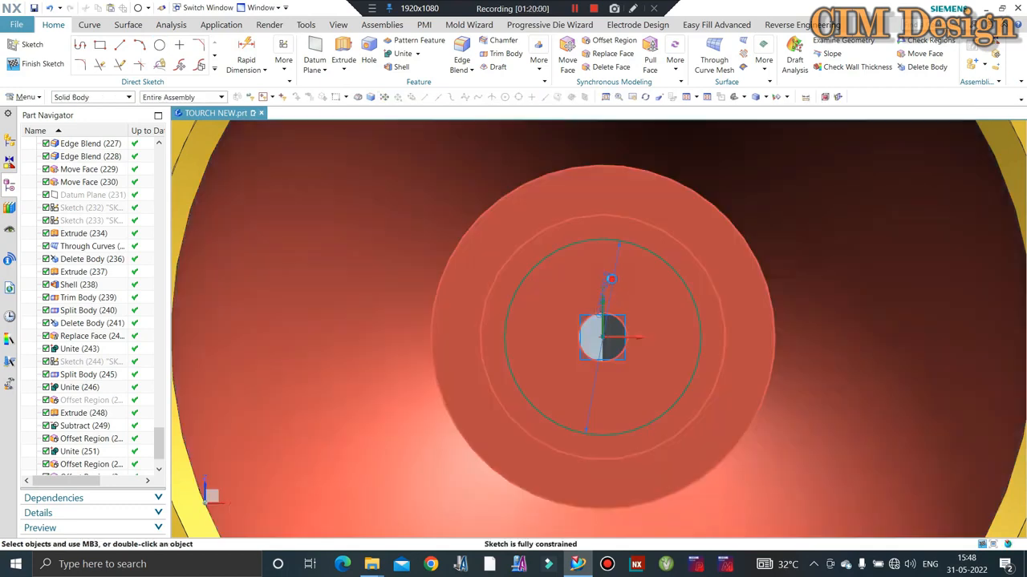
{"action": "key", "text": "o"}
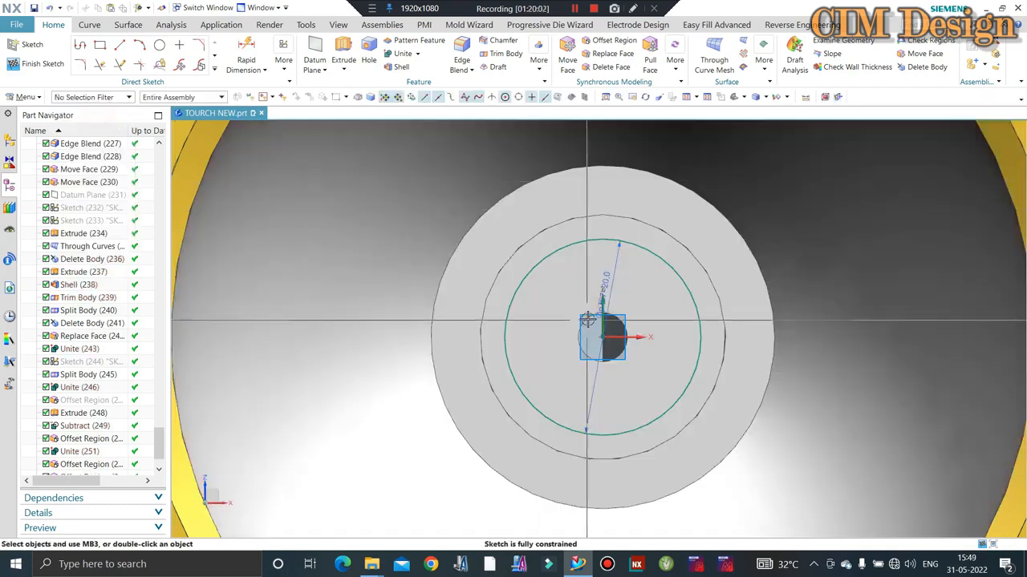
Step: Set the sketched circle's diameter to 16 mm and finish the sketch
{"action": "double_click", "coordinate": [610, 272]}
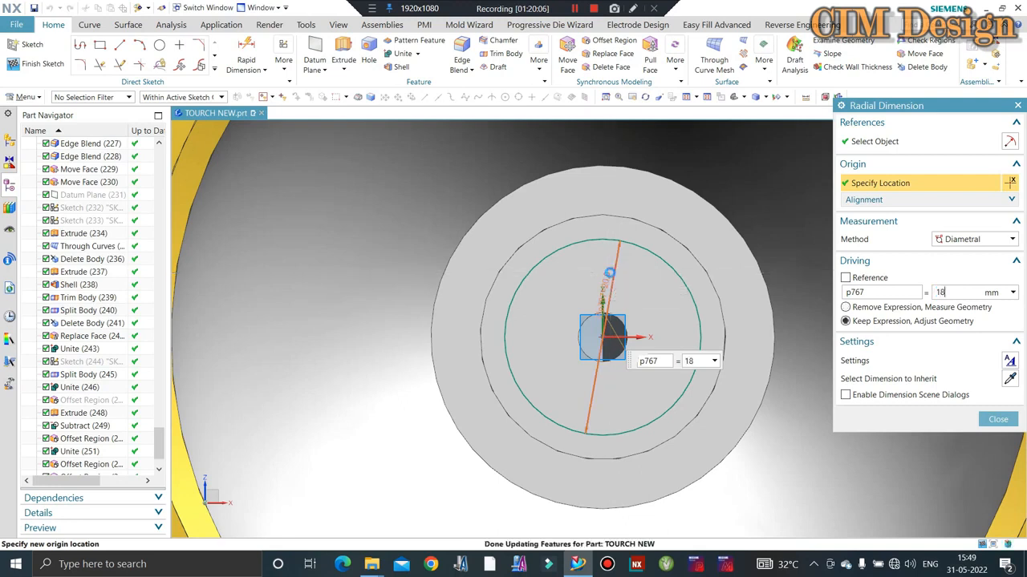
{"action": "key", "text": "Return"}
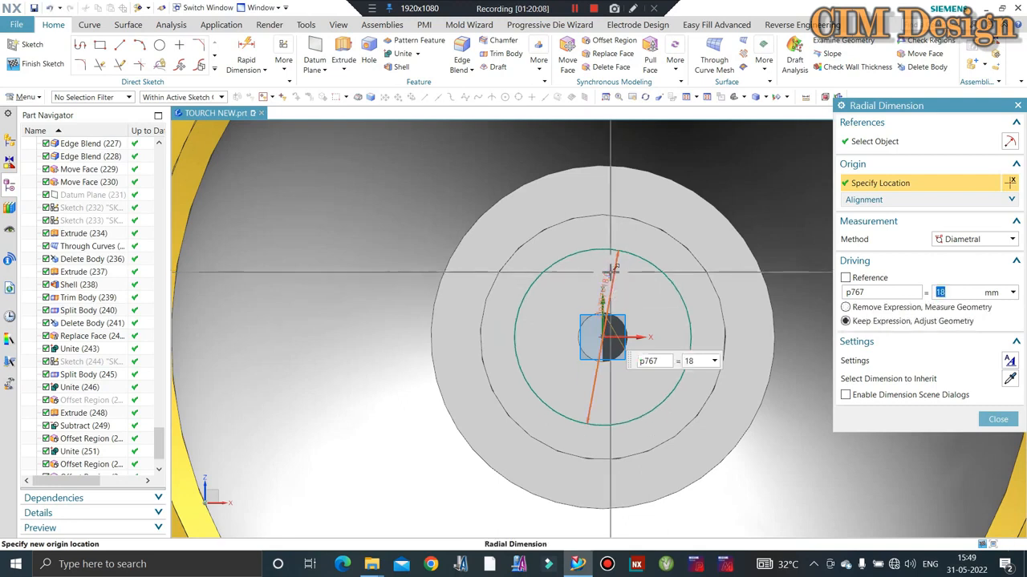
{"action": "key", "text": "Return"}
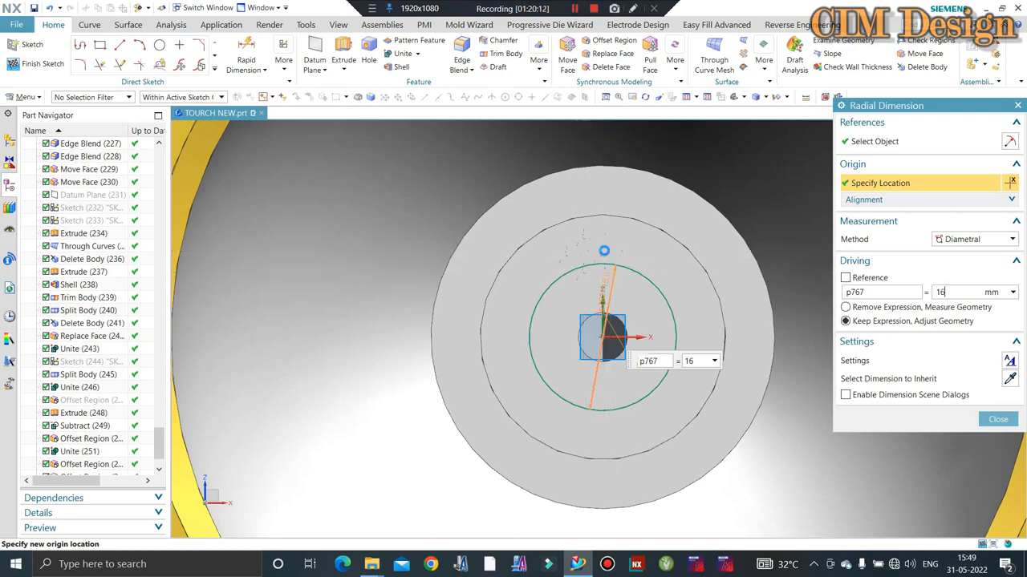
{"action": "type", "text": "16"}
{"action": "key", "text": "Return"}
{"action": "left_click", "coordinate": [35, 64]}
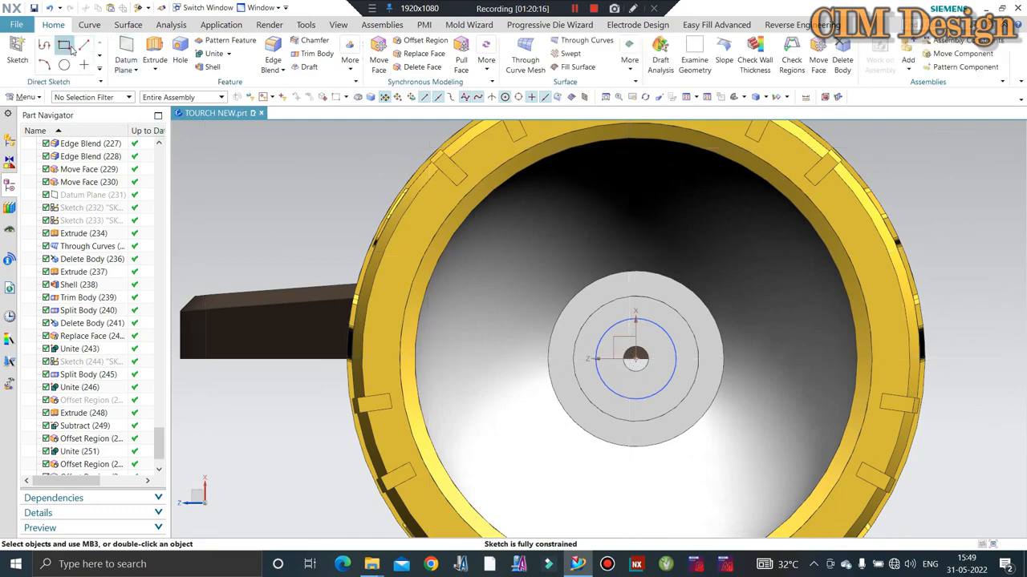
Step: Sketch points at two opposite quadrants of the 16 mm circle, either side of the central hole, and finish the sketch
{"action": "mouse_move", "coordinate": [652, 382]}
{"action": "middle_mouse_down"}
{"action": "mouse_move", "coordinate": [638, 328]}
{"action": "mouse_move", "coordinate": [642, 280]}
{"action": "middle_mouse_up"}
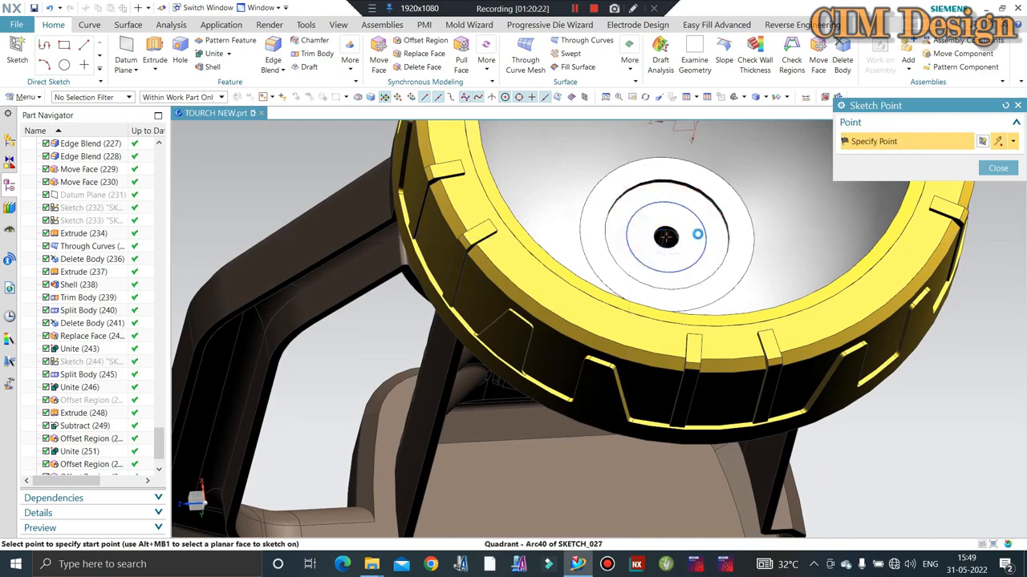
{"action": "left_click", "coordinate": [697, 235]}
{"action": "left_click", "coordinate": [705, 234]}
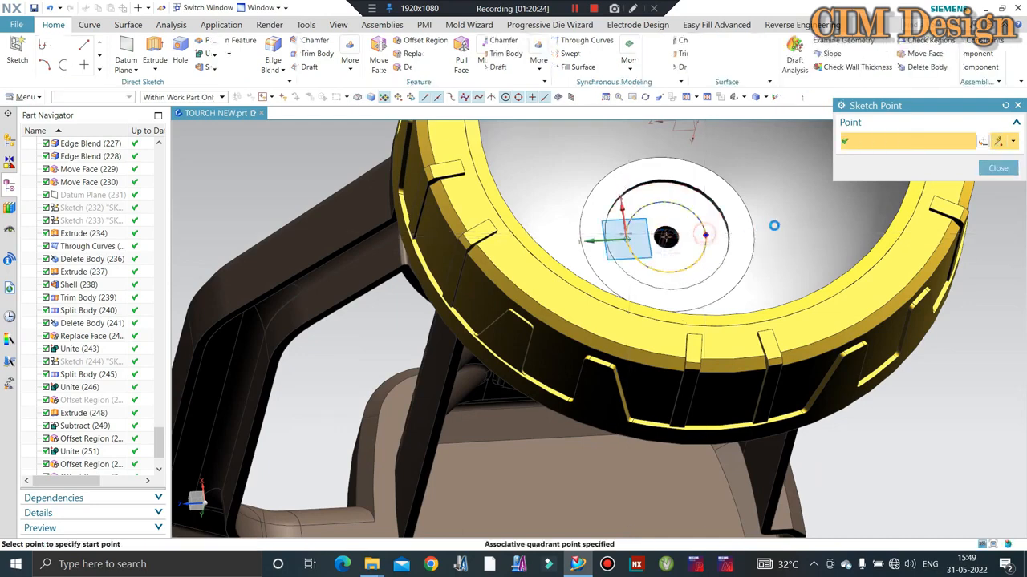
{"action": "key", "text": "Escape"}
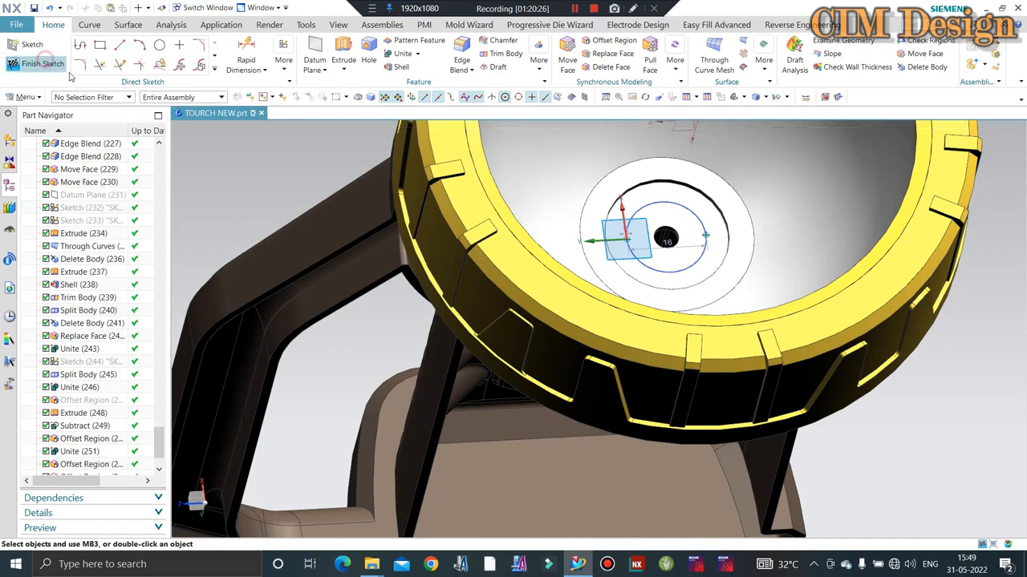
{"action": "left_click", "coordinate": [44, 64]}
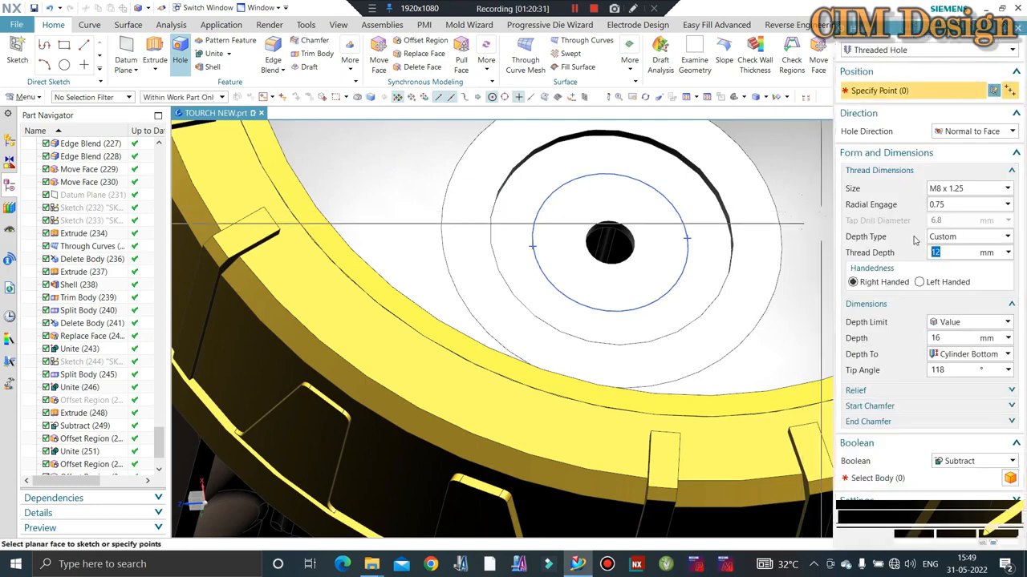
Step: Cut M4 x 0.7 threaded holes, 8 mm deep with 6 mm thread depth, into the reflector's base at the two sketched points
{"action": "left_click", "coordinate": [947, 189]}
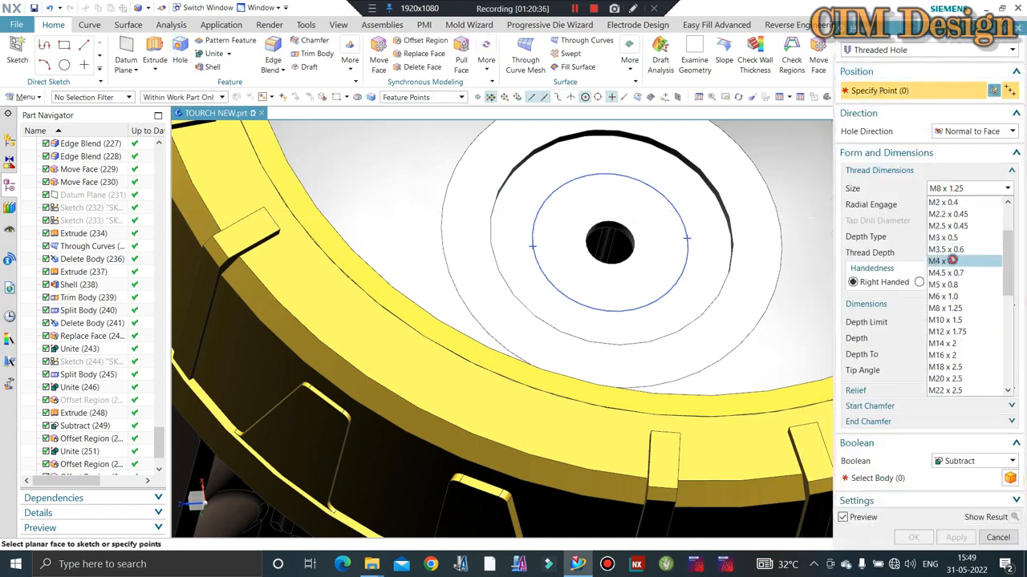
{"action": "left_click", "coordinate": [946, 261]}
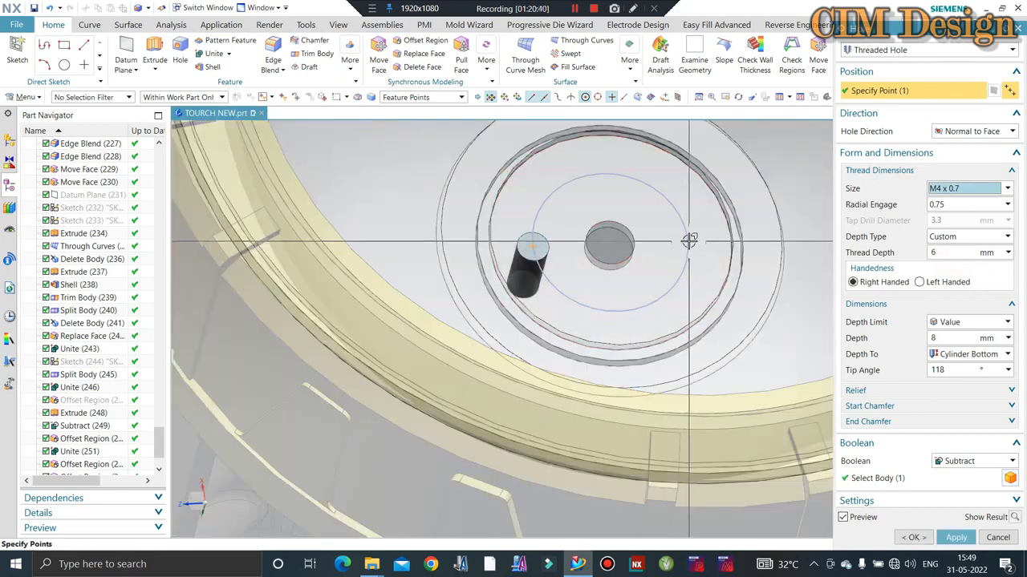
{"action": "left_click", "coordinate": [688, 239]}
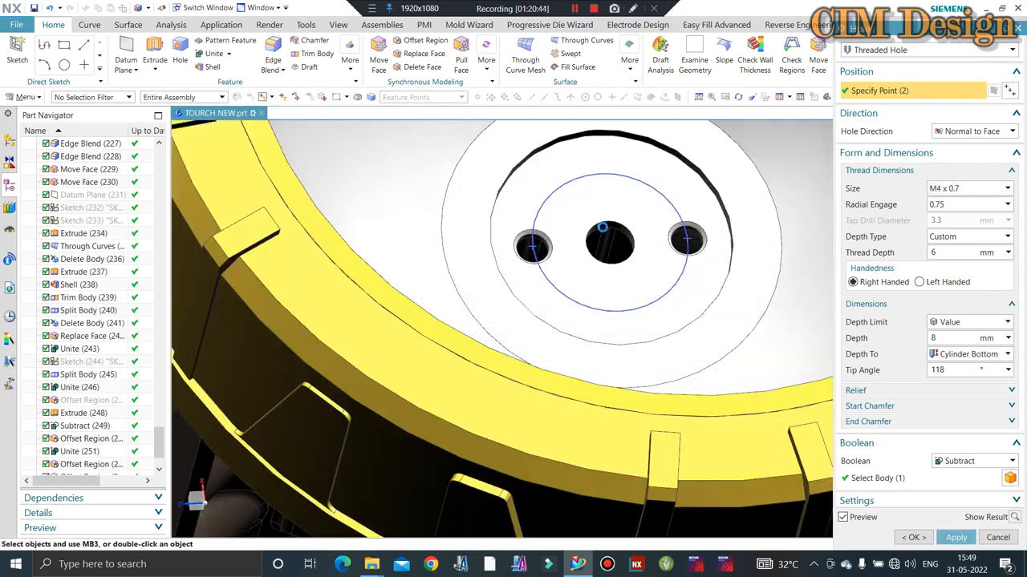
{"action": "scroll", "coordinate": [655, 264], "scroll_direction": "down", "scroll_amount": 1}
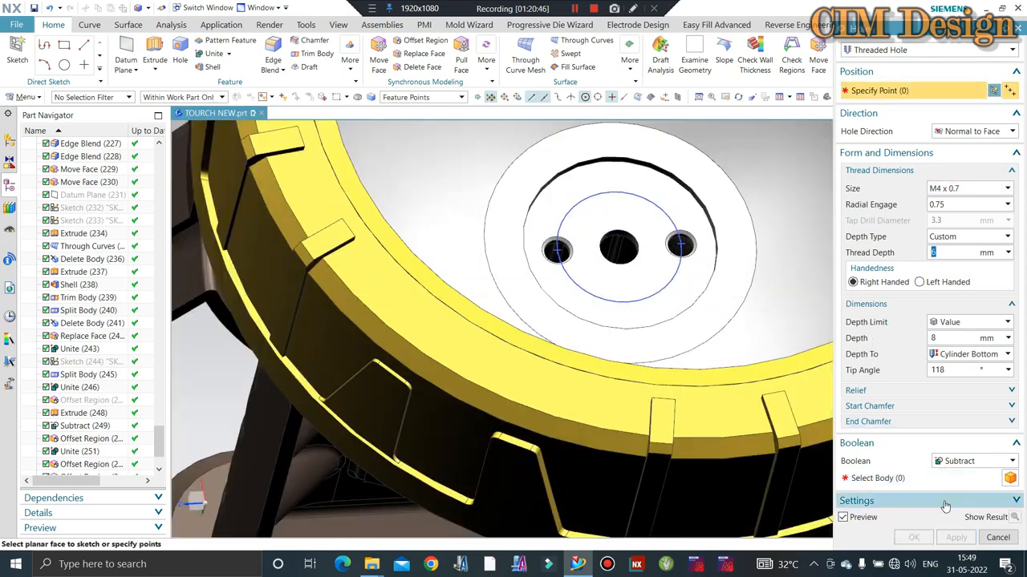
{"action": "left_click", "coordinate": [998, 537]}
{"action": "scroll", "coordinate": [676, 273], "scroll_direction": "down", "scroll_amount": 1}
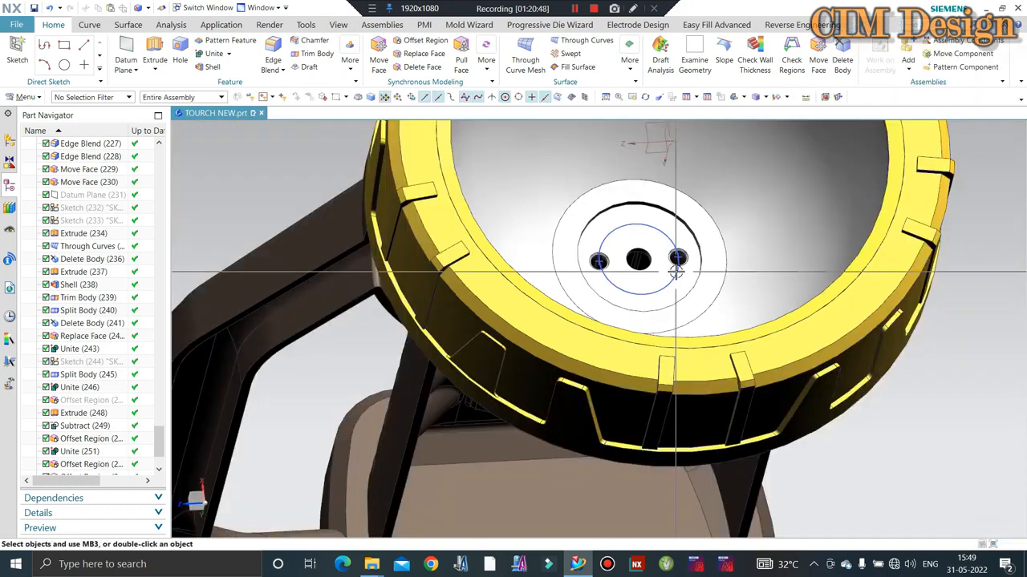
Step: Hide the 16 mm circle sketch and the sketch points at the two threaded holes
{"action": "key", "text": "ctrl+b"}
{"action": "left_click", "coordinate": [665, 234]}
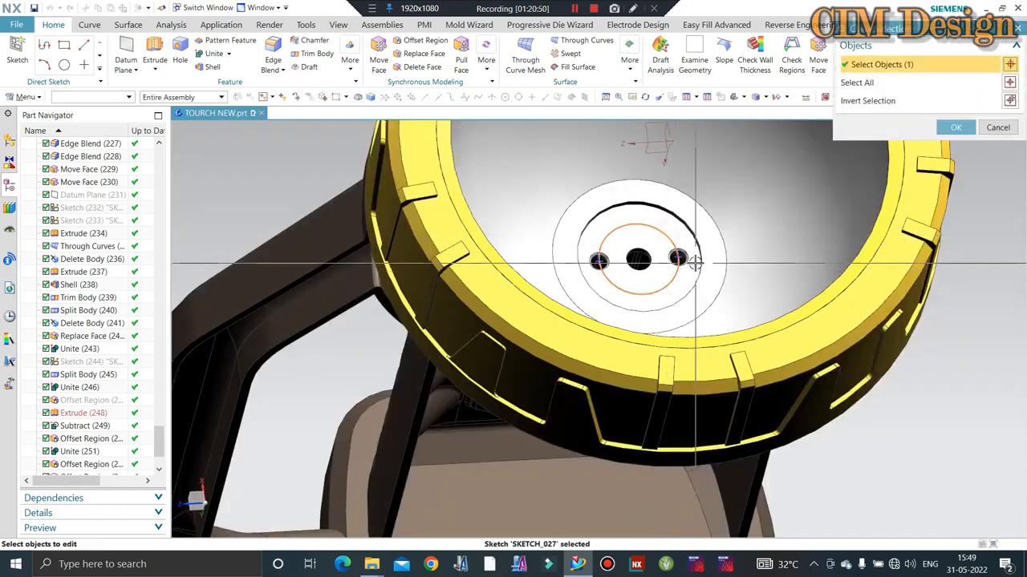
{"action": "left_click", "coordinate": [955, 127]}
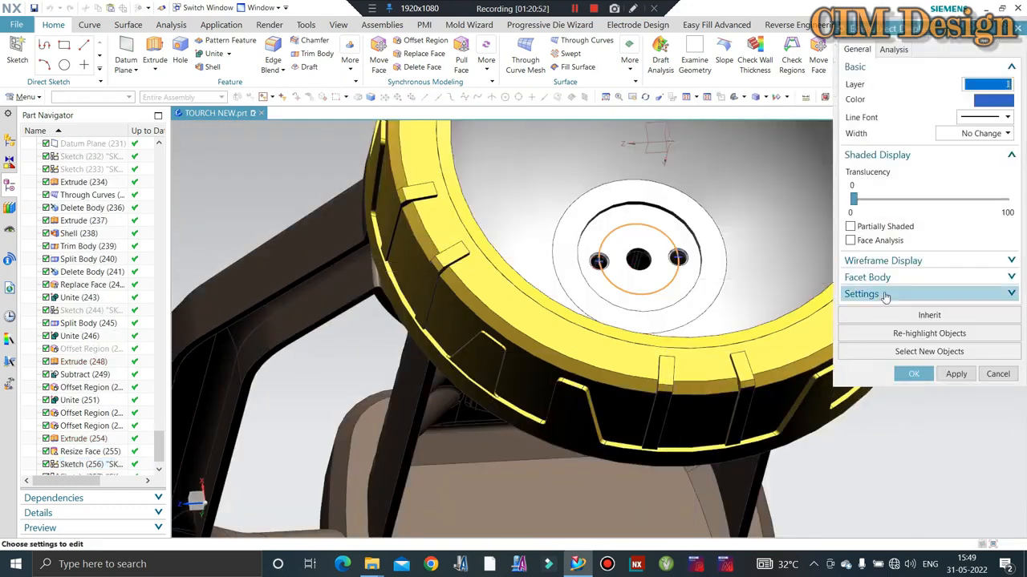
{"action": "key", "text": "Return"}
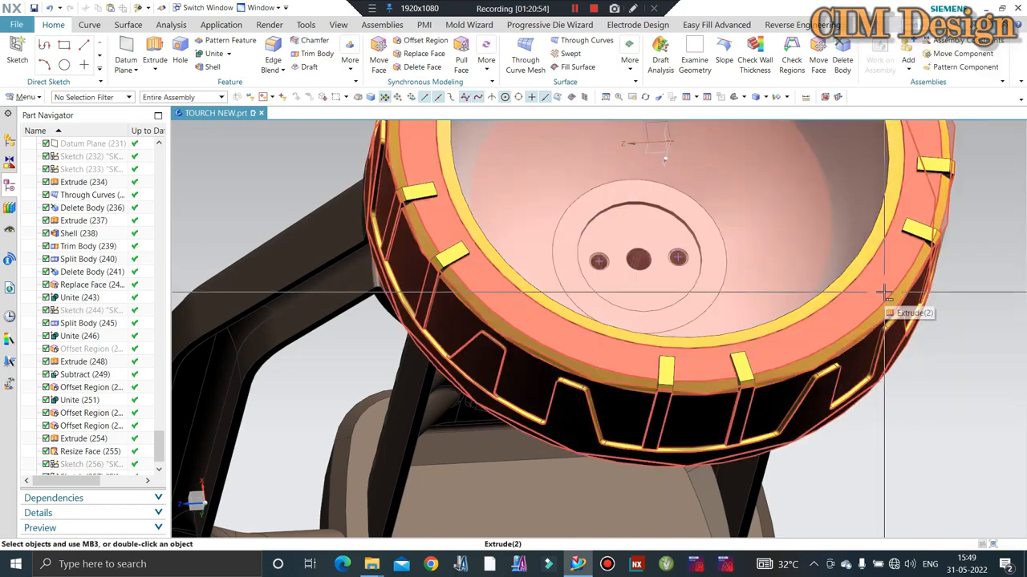
{"action": "key", "text": "ctrl+b"}
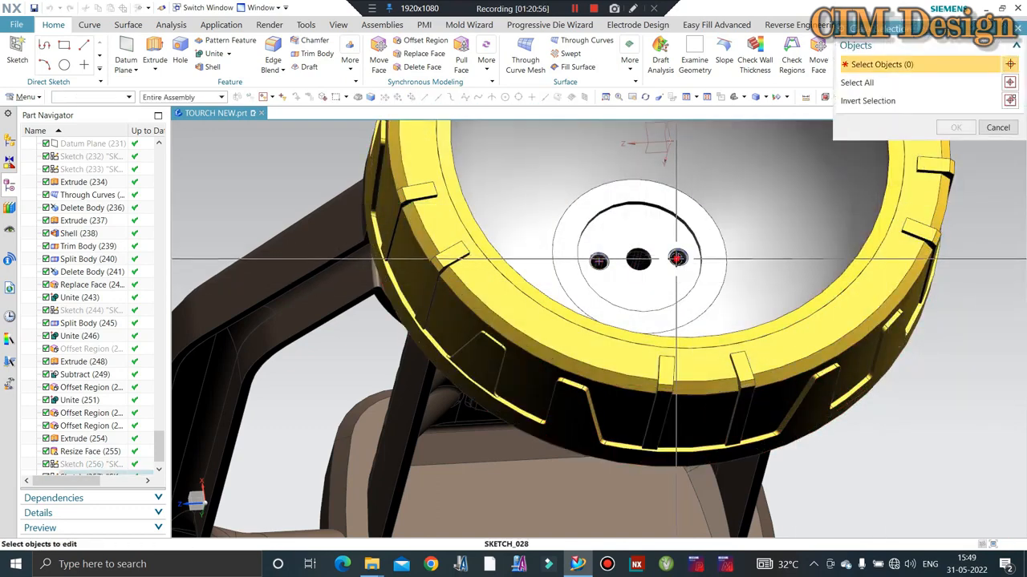
{"action": "left_click", "coordinate": [624, 267]}
{"action": "key", "text": "Return"}
{"action": "key", "text": "Return"}
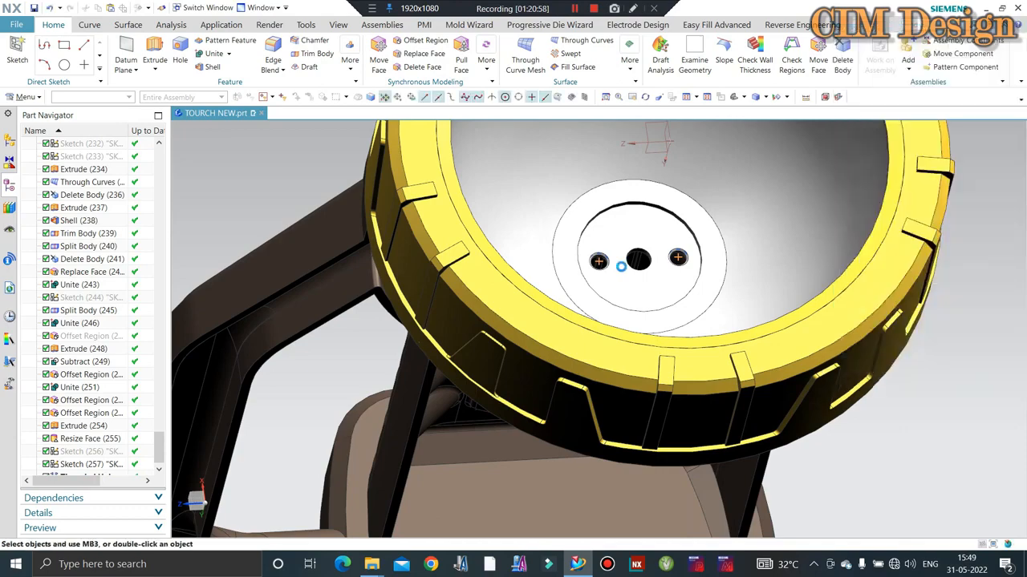
{"action": "key", "text": "ctrl+z"}
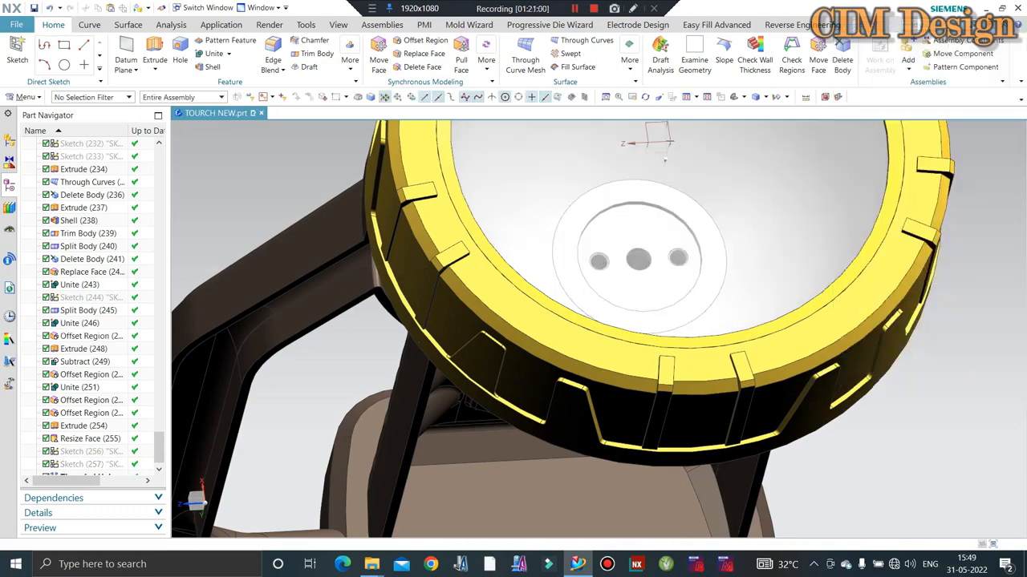
Step: Examine the three holes in the reflector's base from the back and the front of the torch
{"action": "scroll", "coordinate": [656, 269], "scroll_direction": "down", "scroll_amount": 5}
{"action": "middle_click_drag", "start_coordinate": [649, 287], "coordinate": [564, 303]}
{"action": "scroll", "coordinate": [565, 303], "scroll_direction": "up", "scroll_amount": 3}
{"action": "scroll", "coordinate": [790, 300], "scroll_direction": "up", "scroll_amount": 2}
{"action": "scroll", "coordinate": [864, 254], "scroll_direction": "down", "scroll_amount": 4}
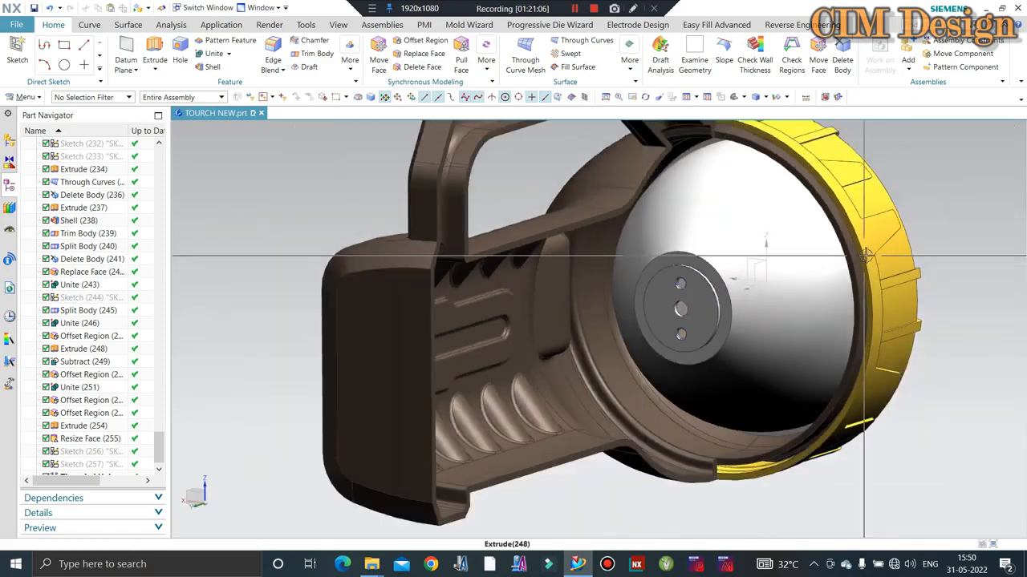
{"action": "middle_click_drag", "start_coordinate": [864, 254], "coordinate": [759, 292]}
{"action": "scroll", "coordinate": [746, 287], "scroll_direction": "up", "scroll_amount": 3}
{"action": "scroll", "coordinate": [622, 272], "scroll_direction": "down", "scroll_amount": 2}
{"action": "middle_click_drag", "start_coordinate": [630, 275], "coordinate": [717, 224]}
{"action": "scroll", "coordinate": [696, 273], "scroll_direction": "up", "scroll_amount": 2}
{"action": "scroll", "coordinate": [696, 273], "scroll_direction": "down", "scroll_amount": 3}
{"action": "middle_click_drag", "start_coordinate": [696, 274], "coordinate": [702, 246]}
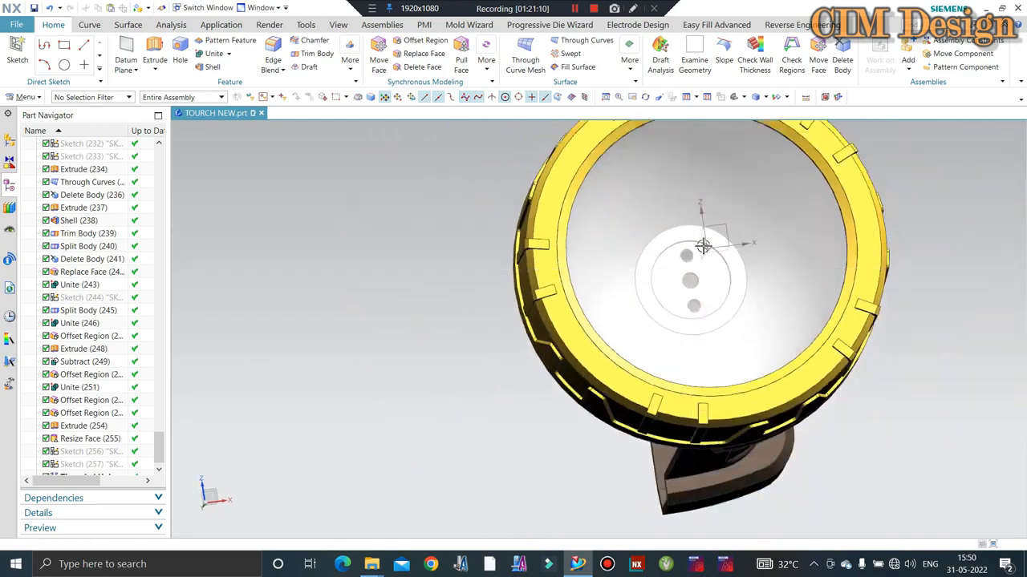
Step: Hide the yellow ring around the torch's head
{"action": "left_click", "coordinate": [694, 315]}
{"action": "key", "text": "ctrl+z"}
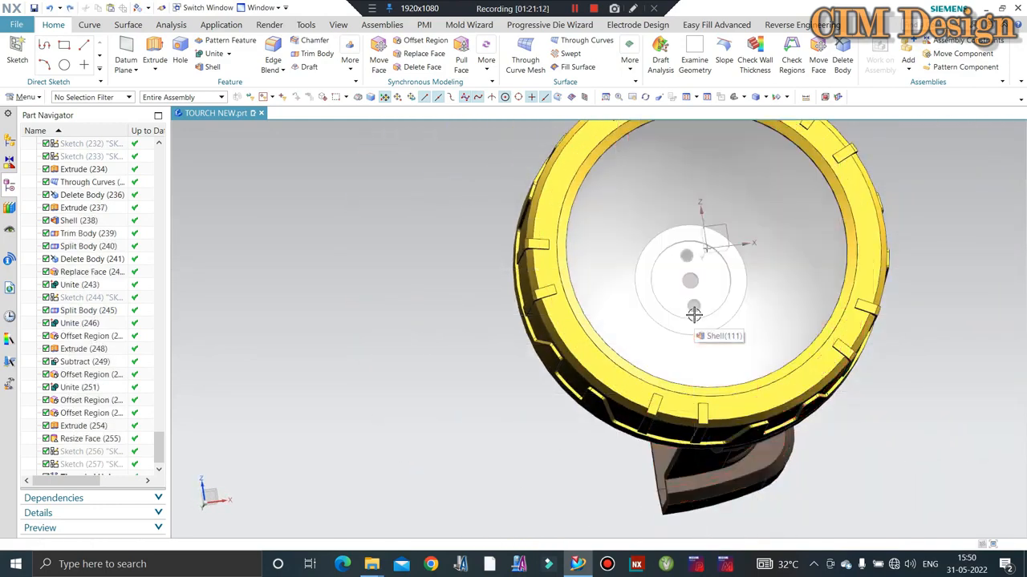
{"action": "scroll", "coordinate": [687, 293], "scroll_direction": "up", "scroll_amount": 4}
{"action": "middle_click_drag", "start_coordinate": [702, 302], "coordinate": [689, 272]}
{"action": "scroll", "coordinate": [689, 273], "scroll_direction": "down", "scroll_amount": 1}
{"action": "right_click_drag", "start_coordinate": [689, 235], "coordinate": [676, 403]}
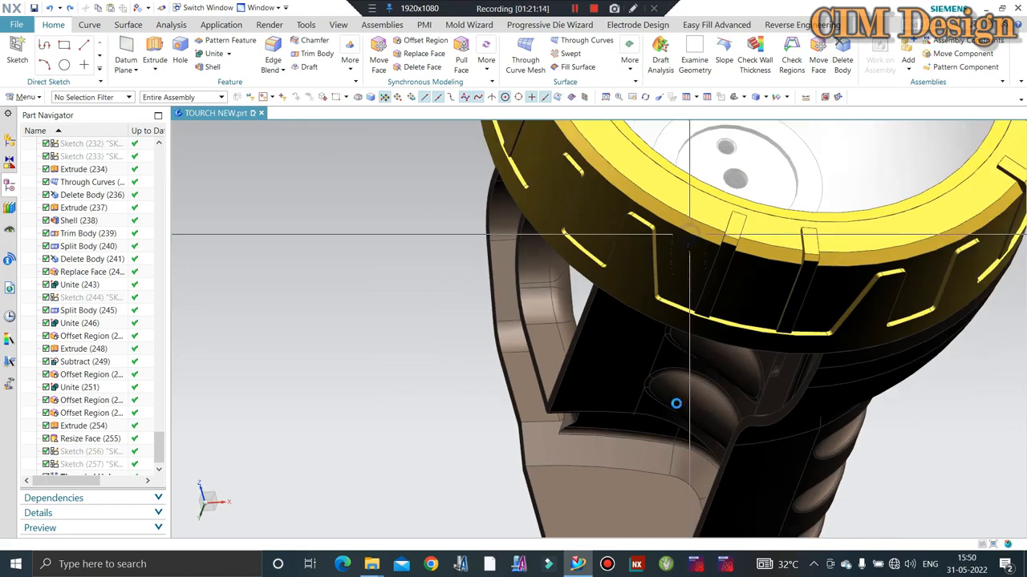
{"action": "scroll", "coordinate": [706, 240], "scroll_direction": "down", "scroll_amount": 1}
{"action": "right_click_drag", "start_coordinate": [713, 223], "coordinate": [697, 292]}
{"action": "key", "text": "ctrl+z"}
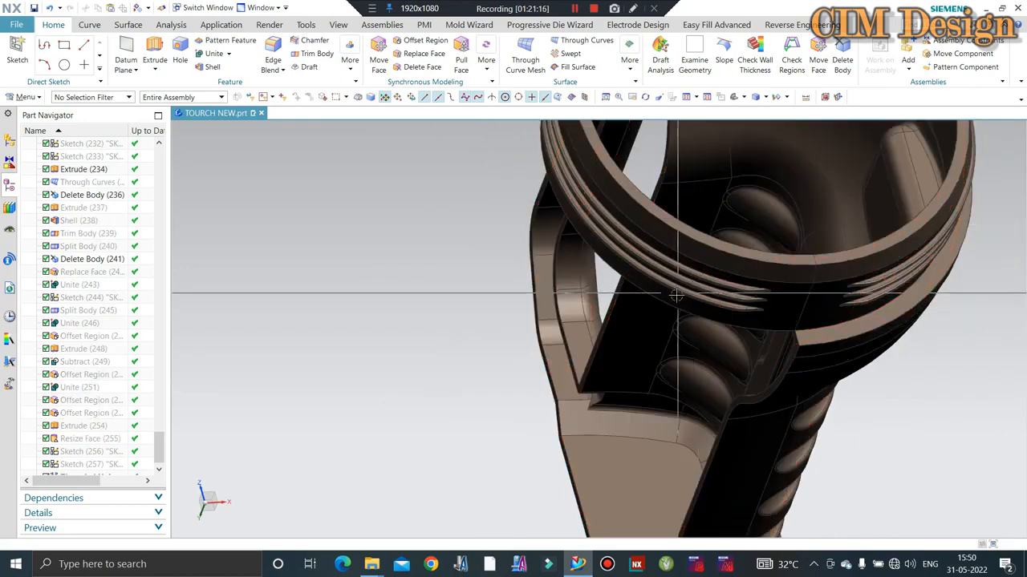
{"action": "key", "text": "ctrl+z"}
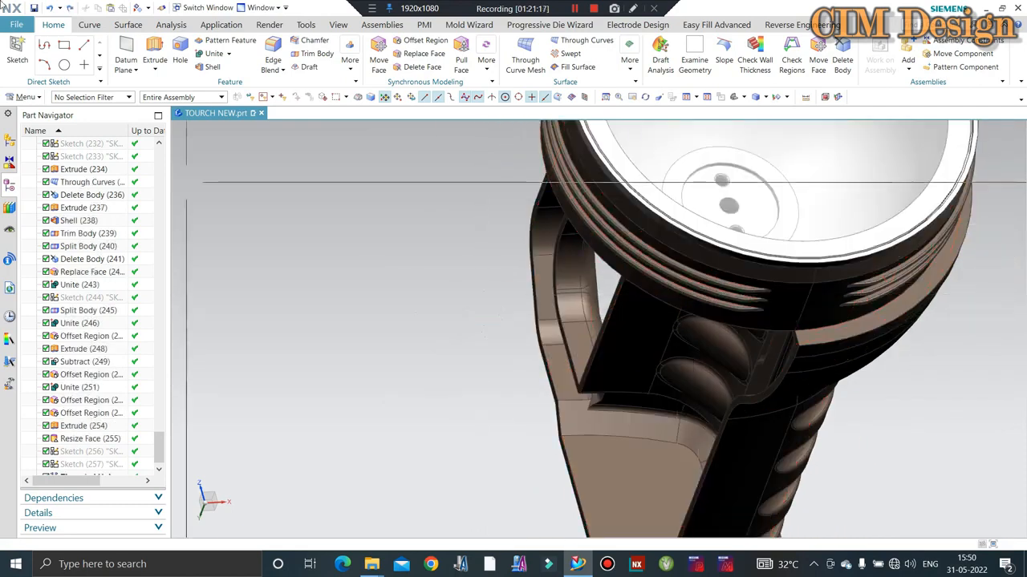
Step: Restrict selection to solid bodies and hide the translucent body covering the front of the reflector
{"action": "left_click", "coordinate": [58, 98]}
{"action": "left_click", "coordinate": [88, 232]}
{"action": "scroll", "coordinate": [882, 160], "scroll_direction": "down", "scroll_amount": 3}
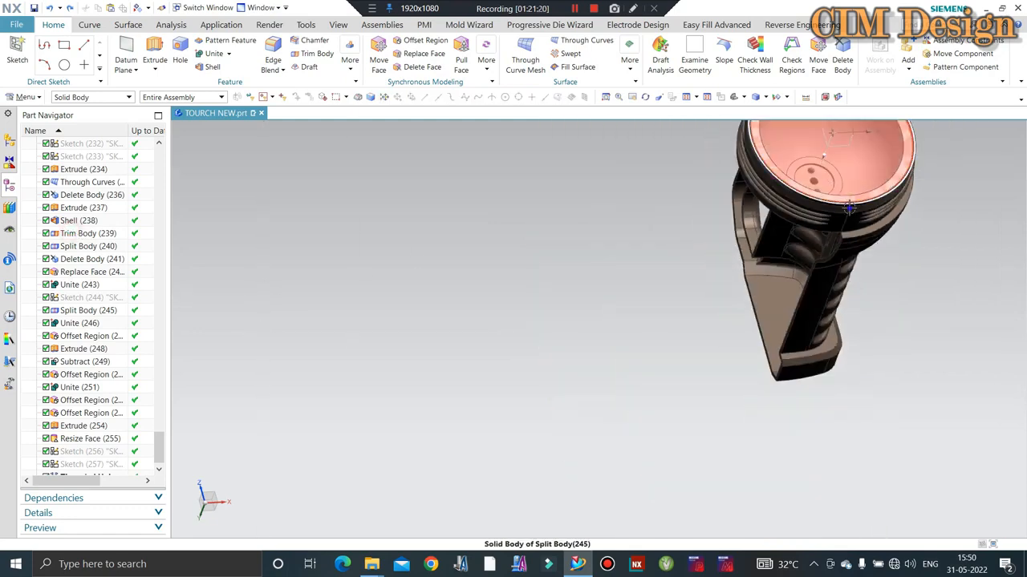
{"action": "right_click_drag", "start_coordinate": [849, 208], "coordinate": [838, 369]}
{"action": "scroll", "coordinate": [802, 214], "scroll_direction": "up", "scroll_amount": 1}
{"action": "scroll", "coordinate": [782, 268], "scroll_direction": "down", "scroll_amount": 2}
{"action": "scroll", "coordinate": [810, 248], "scroll_direction": "up", "scroll_amount": 7}
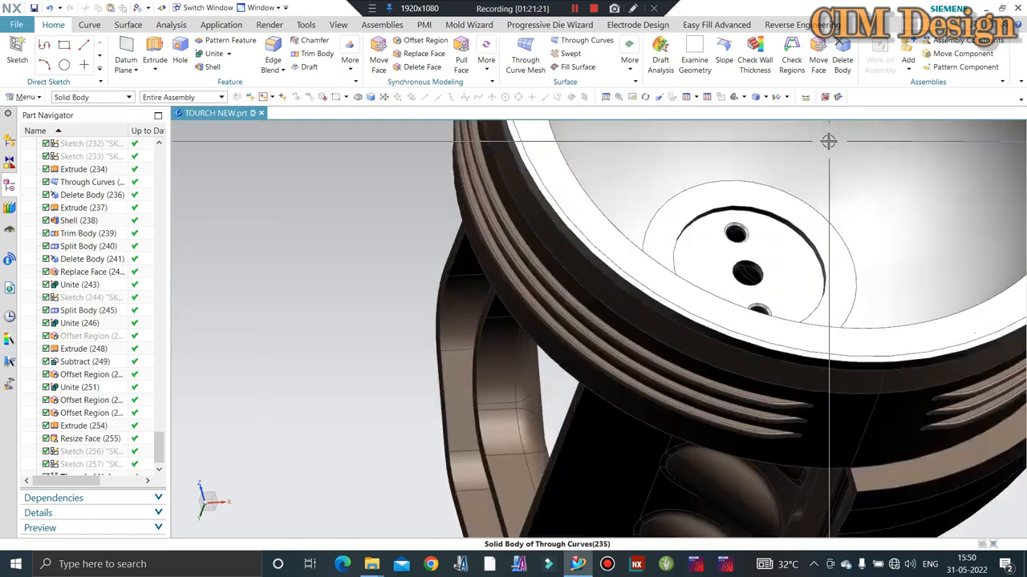
{"action": "scroll", "coordinate": [828, 141], "scroll_direction": "up", "scroll_amount": 2}
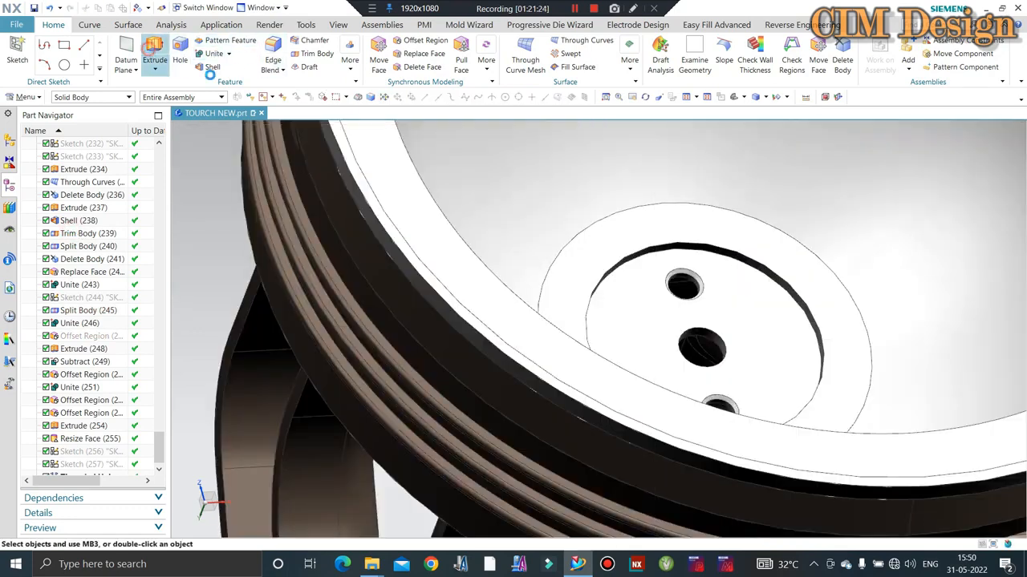
Step: Extrude the recess floor's outer edge and central hole edge in the reflector by 1.2 mm as a separate disc, with Boolean set to None
{"action": "scroll", "coordinate": [726, 249], "scroll_direction": "up", "scroll_amount": 2}
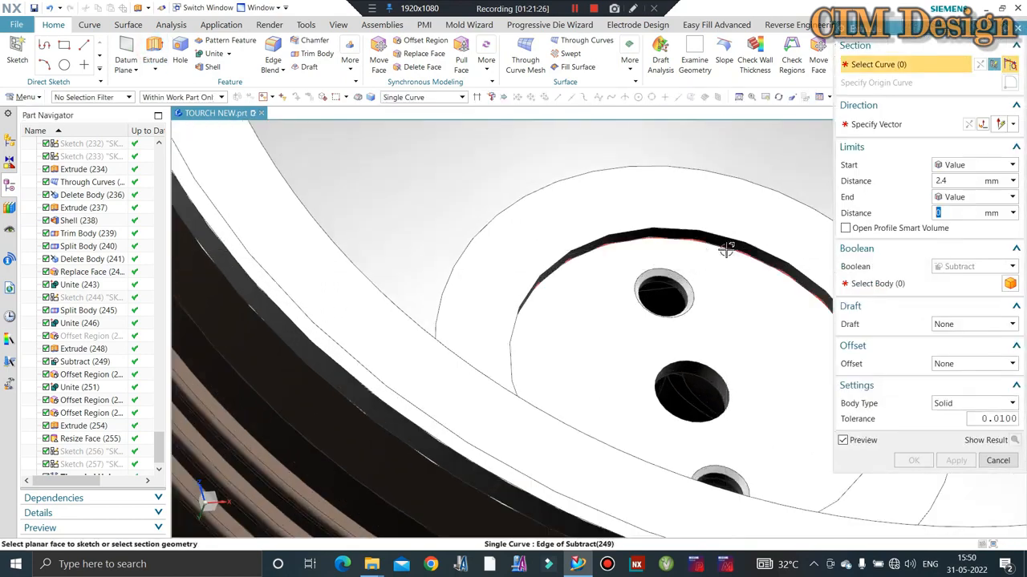
{"action": "left_click", "coordinate": [726, 249]}
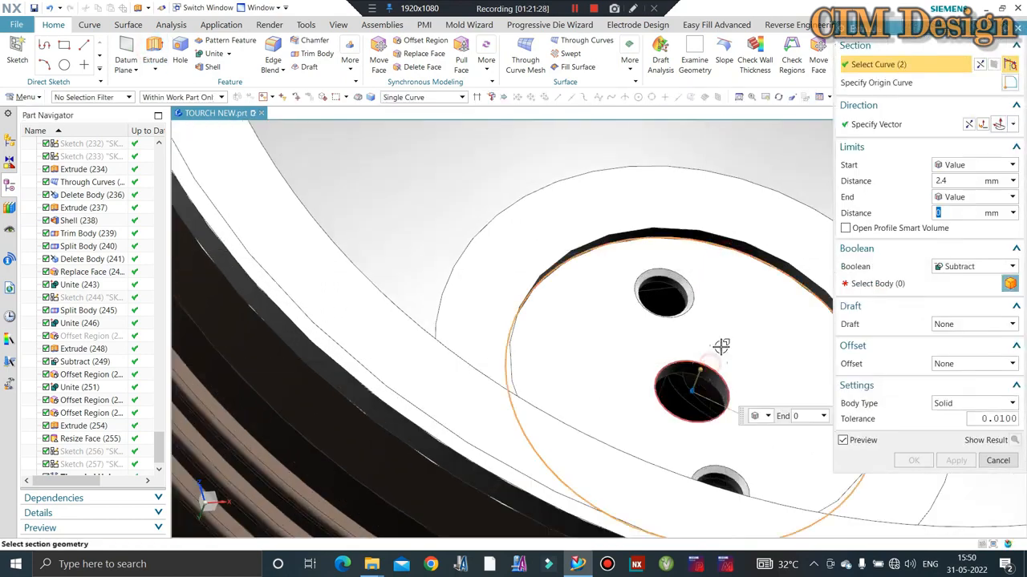
{"action": "left_click", "coordinate": [948, 266]}
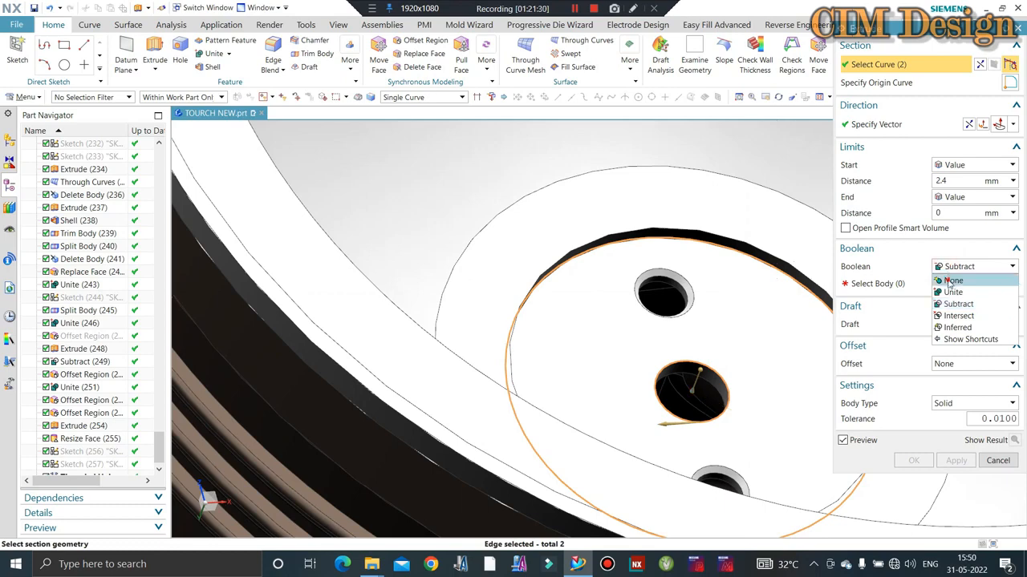
{"action": "left_click", "coordinate": [952, 281]}
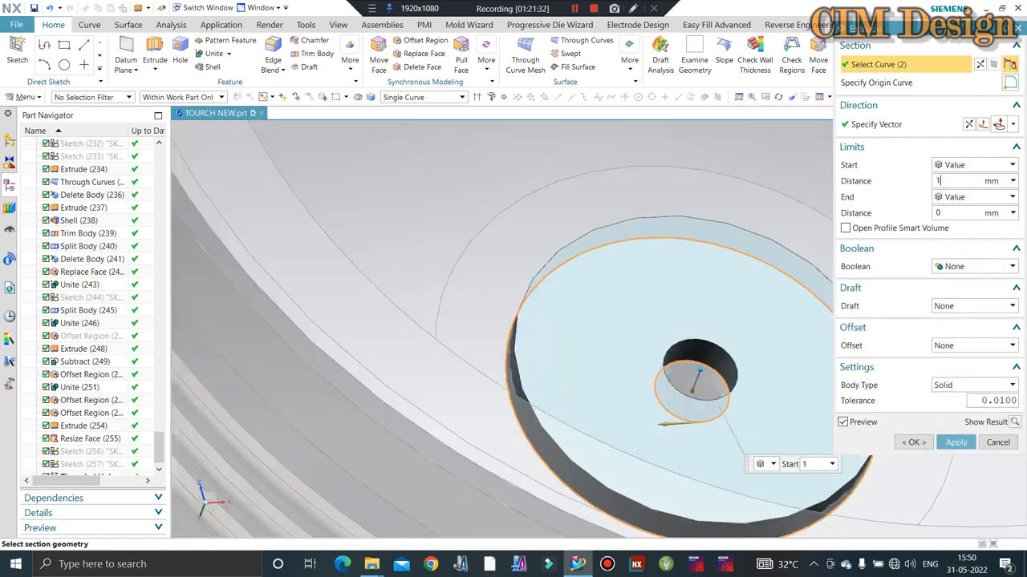
{"action": "type", "text": "1.2"}
{"action": "key", "text": "Return"}
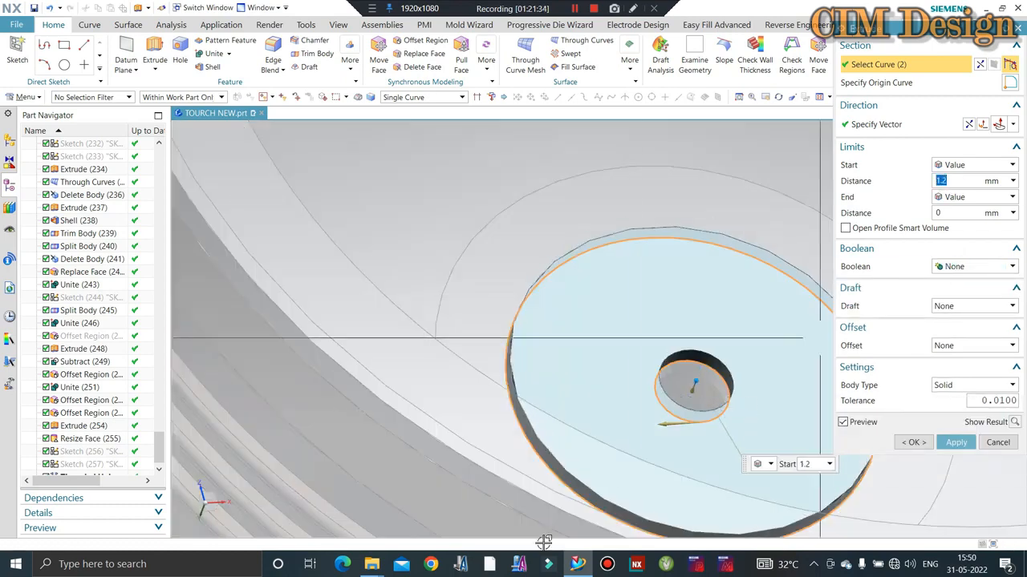
{"action": "middle_click", "coordinate": [513, 343]}
{"action": "scroll", "coordinate": [570, 260], "scroll_direction": "down", "scroll_amount": 4}
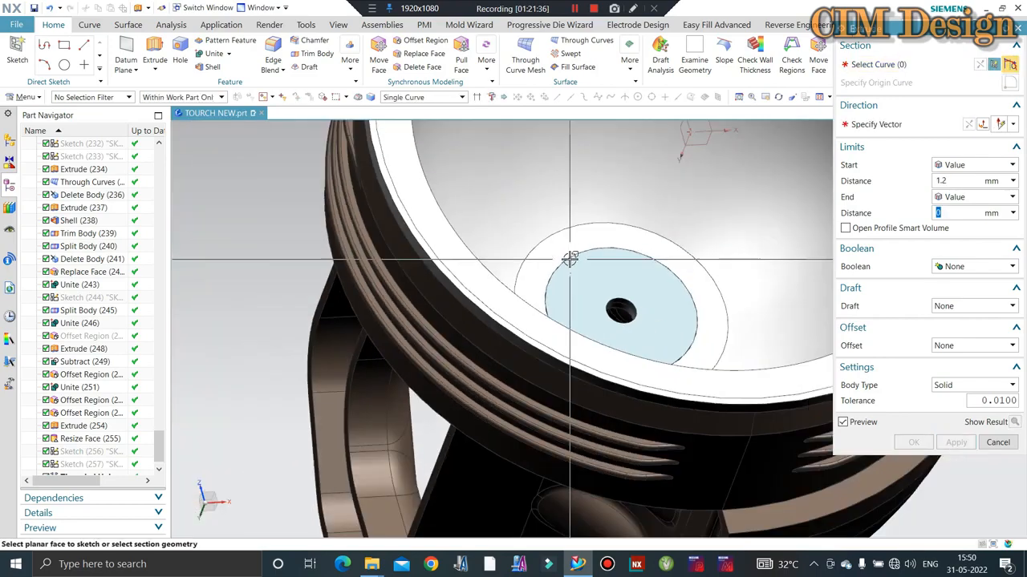
{"action": "scroll", "coordinate": [566, 260], "scroll_direction": "down", "scroll_amount": 1}
{"action": "scroll", "coordinate": [504, 264], "scroll_direction": "up", "scroll_amount": 1}
{"action": "right_click_drag", "start_coordinate": [506, 262], "coordinate": [511, 360]}
{"action": "key", "text": "Escape"}
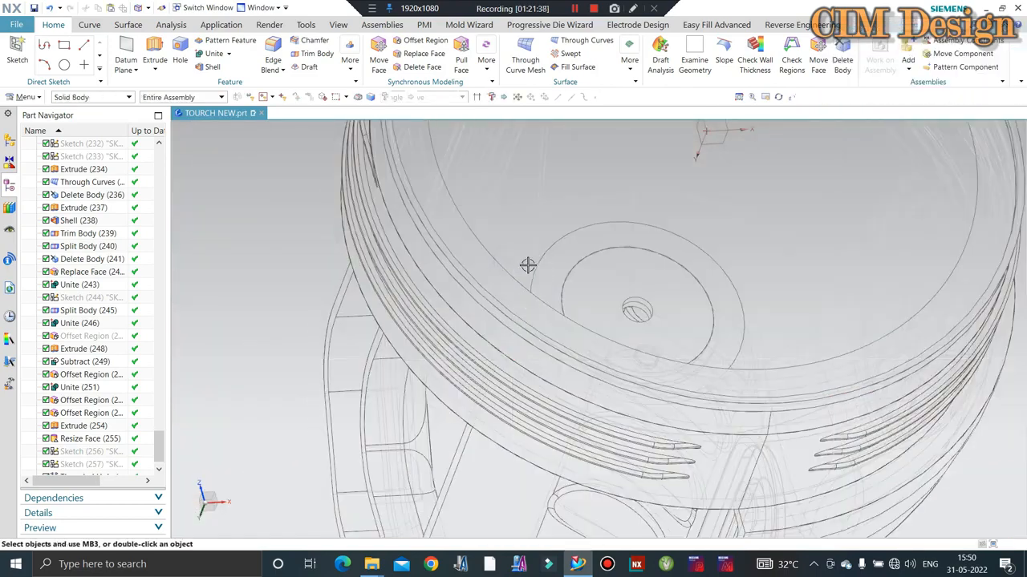
Step: Hide the reflector and offset the new disc's outer rim face inward by 0.2 mm
{"action": "right_click_drag", "start_coordinate": [284, 245], "coordinate": [291, 286]}
{"action": "right_click_drag", "start_coordinate": [481, 214], "coordinate": [486, 392]}
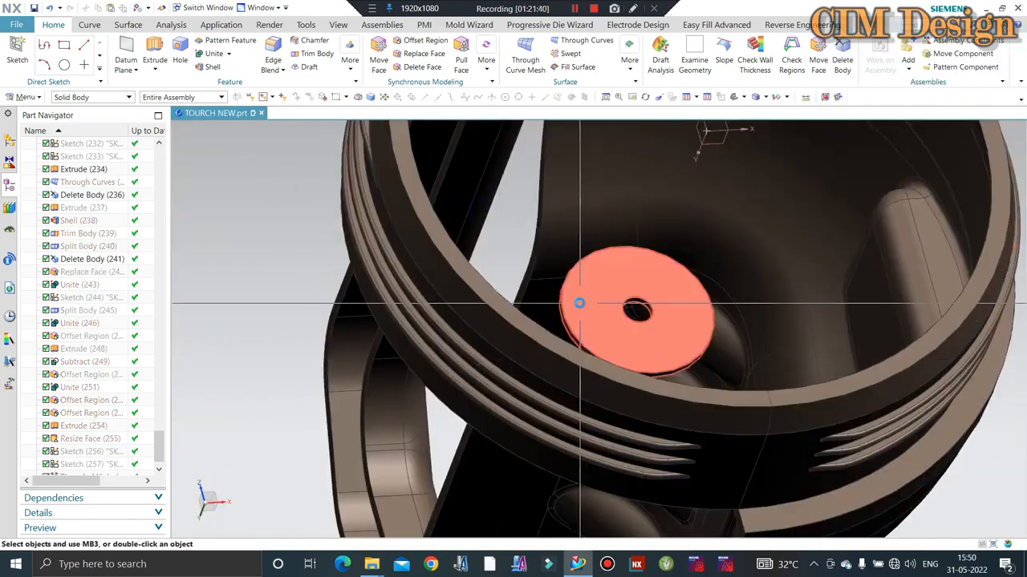
{"action": "scroll", "coordinate": [580, 303], "scroll_direction": "up", "scroll_amount": 2}
{"action": "left_click", "coordinate": [418, 40]}
{"action": "scroll", "coordinate": [673, 337], "scroll_direction": "up", "scroll_amount": 1}
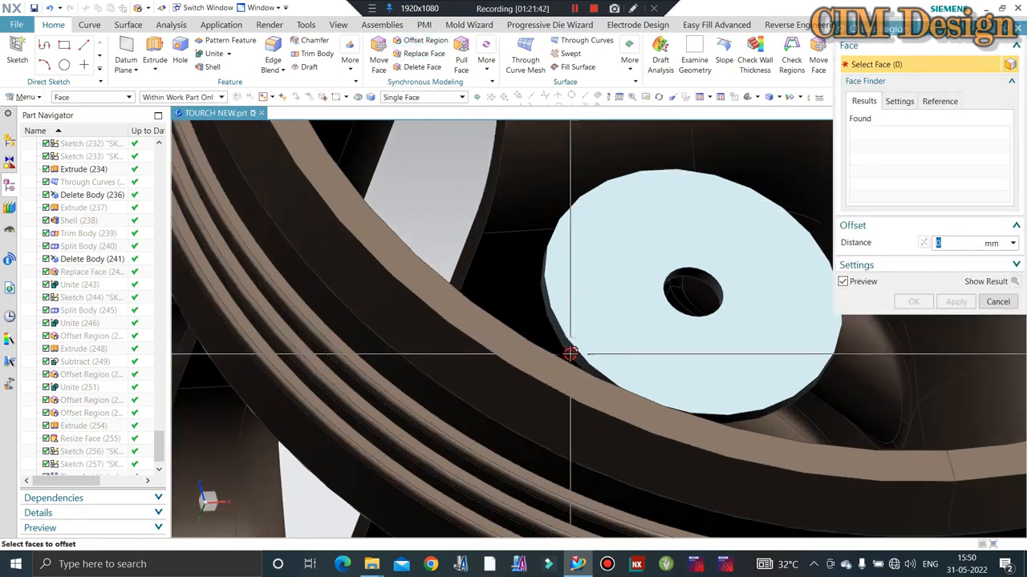
{"action": "left_click", "coordinate": [678, 385]}
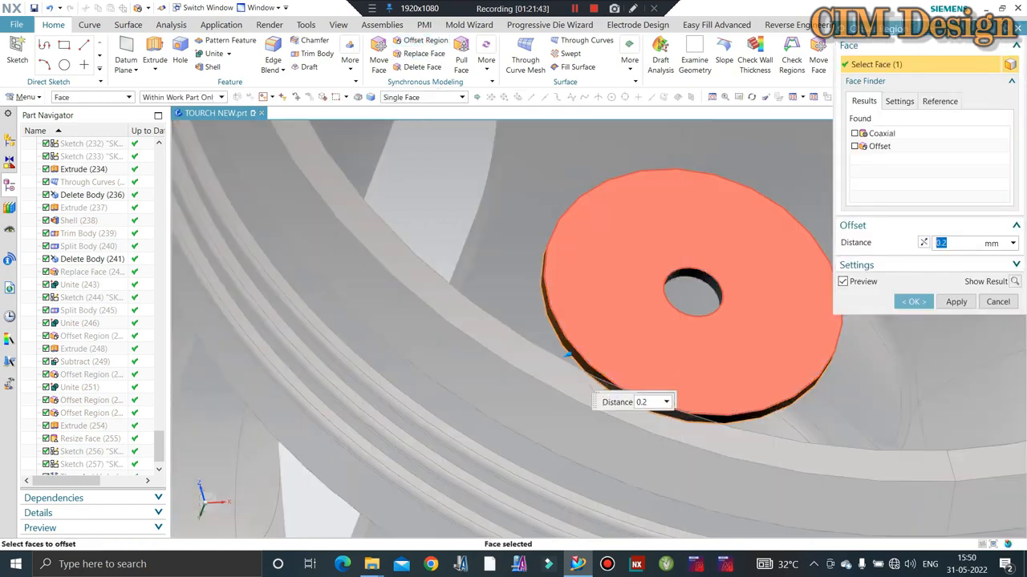
{"action": "left_click", "coordinate": [924, 244]}
{"action": "middle_click", "coordinate": [554, 294]}
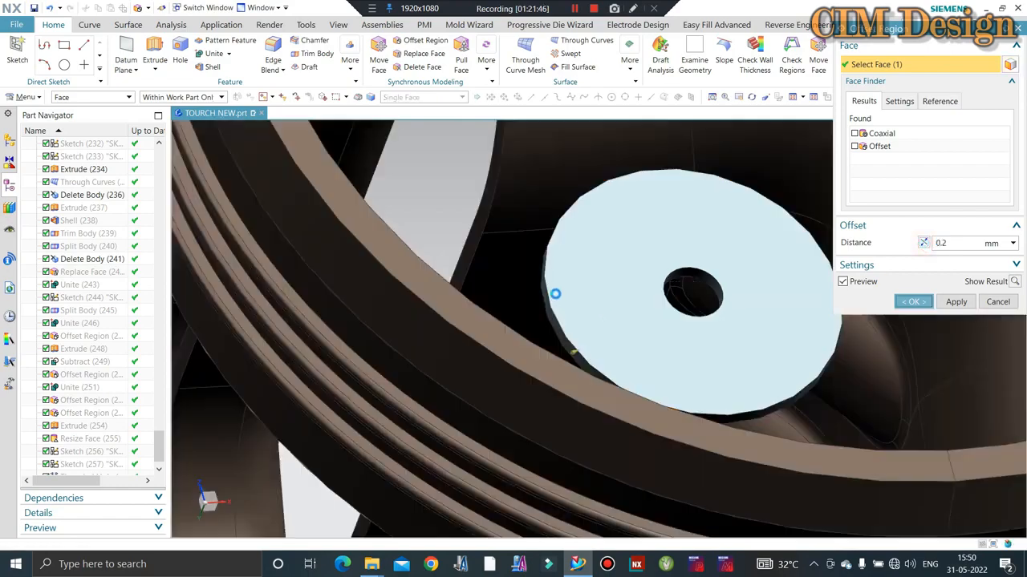
{"action": "scroll", "coordinate": [546, 312], "scroll_direction": "down", "scroll_amount": 3}
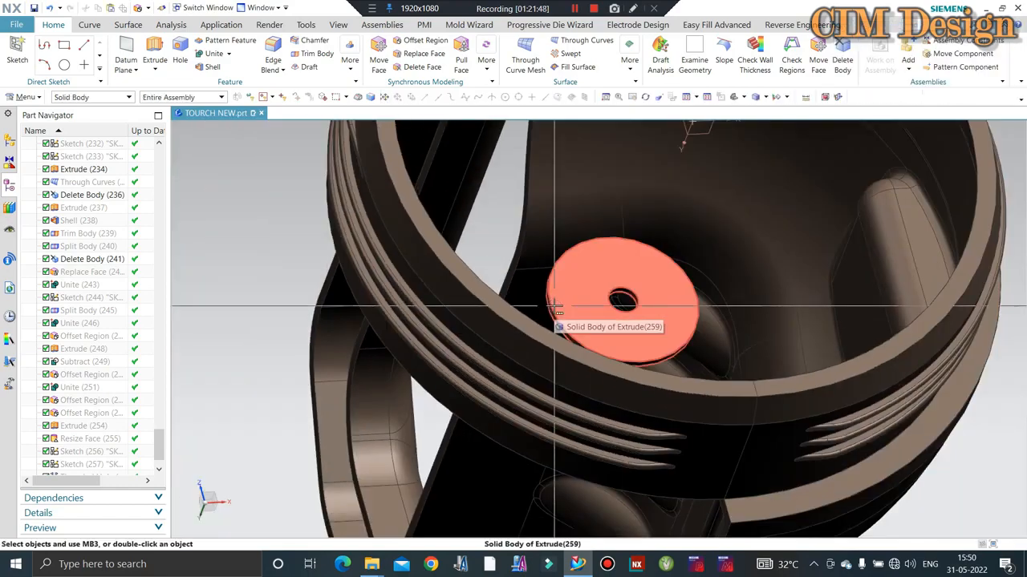
Step: Show the hidden reflector and yellow ring again and check the disc's seat from the front and back
{"action": "scroll", "coordinate": [553, 306], "scroll_direction": "down", "scroll_amount": 5}
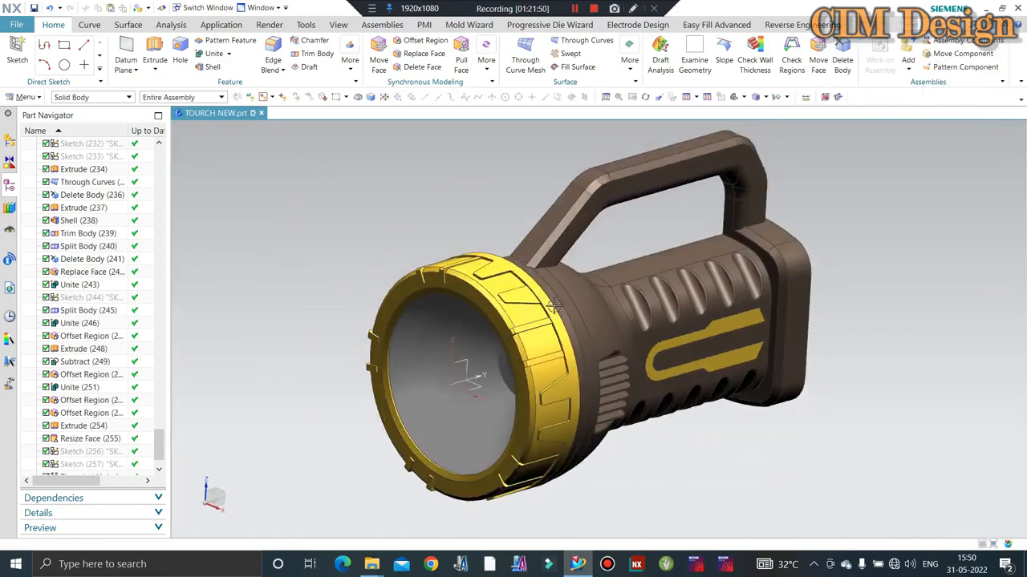
{"action": "middle_click_drag", "start_coordinate": [624, 277], "coordinate": [669, 304]}
{"action": "scroll", "coordinate": [670, 304], "scroll_direction": "up", "scroll_amount": 5}
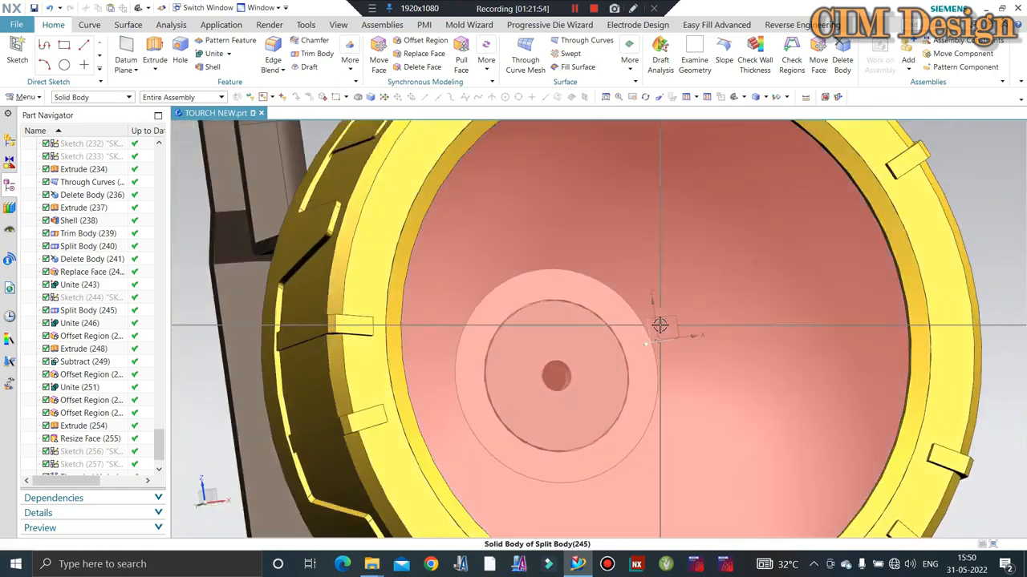
{"action": "scroll", "coordinate": [660, 325], "scroll_direction": "down", "scroll_amount": 5}
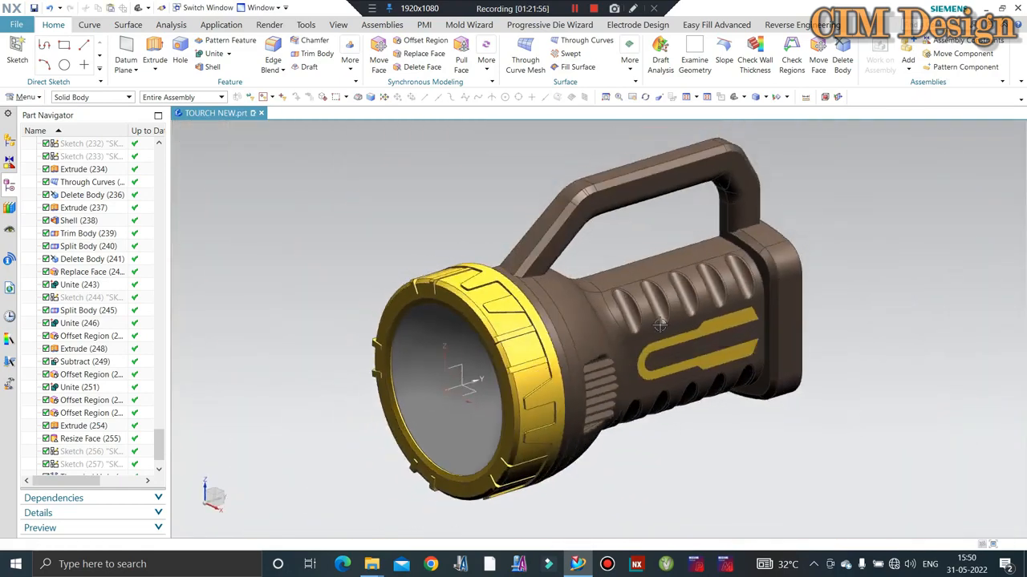
{"action": "middle_click_drag", "start_coordinate": [435, 500], "coordinate": [690, 456]}
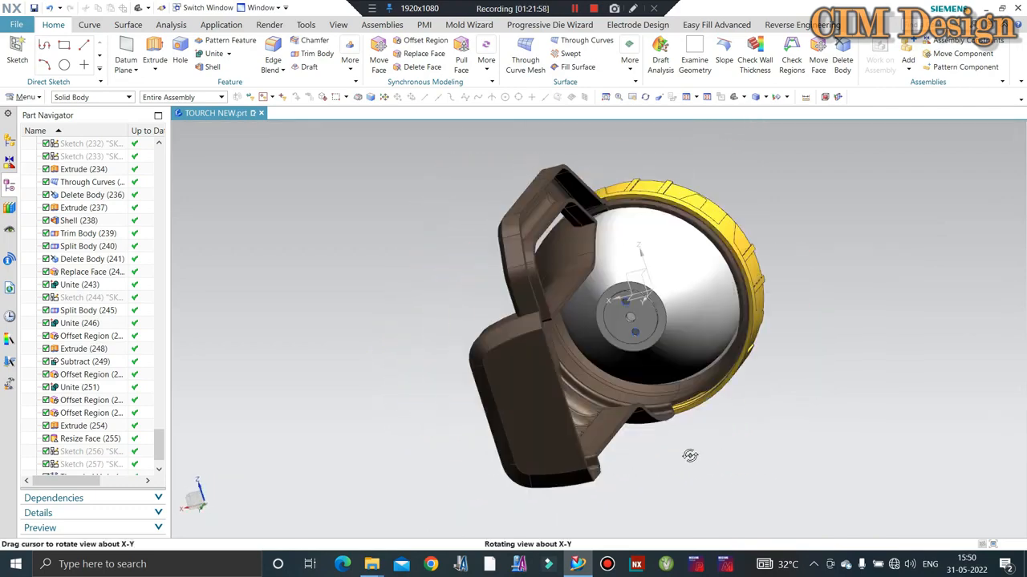
Step: Offset the face of the disc's central hole by 0.25 mm to make the hole smaller
{"action": "scroll", "coordinate": [618, 313], "scroll_direction": "up", "scroll_amount": 8}
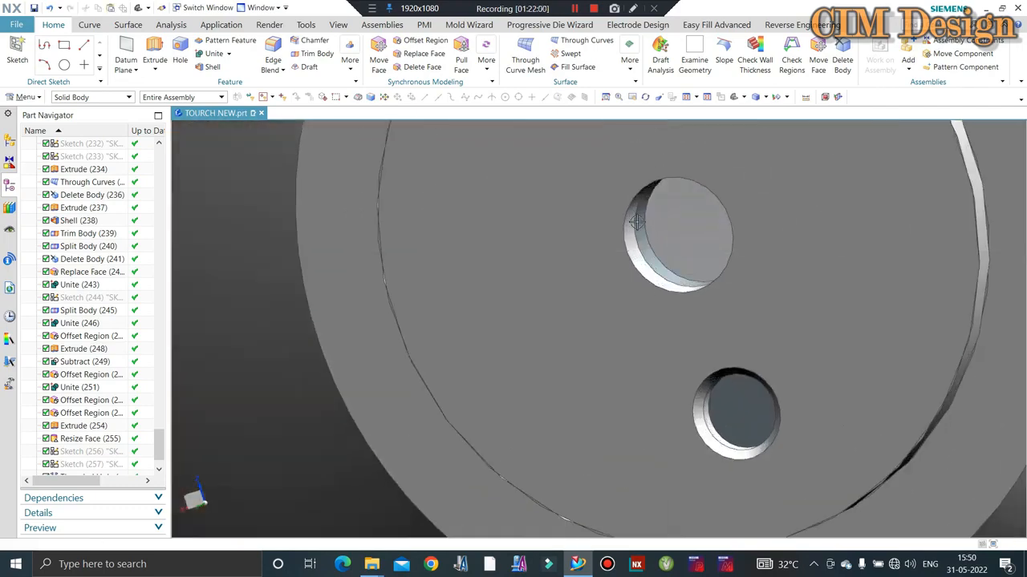
{"action": "scroll", "coordinate": [655, 251], "scroll_direction": "up", "scroll_amount": 1}
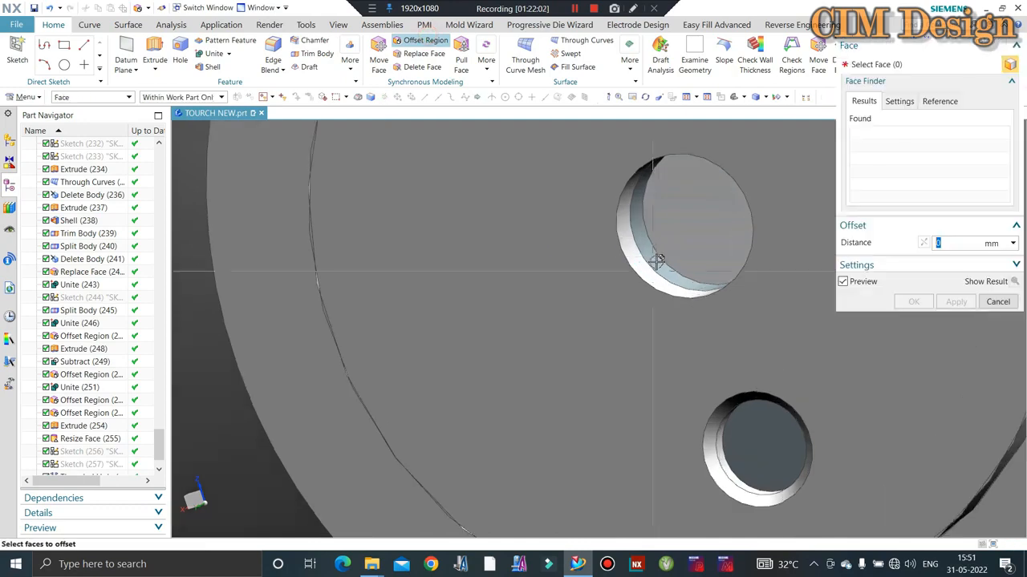
{"action": "left_click", "coordinate": [650, 251]}
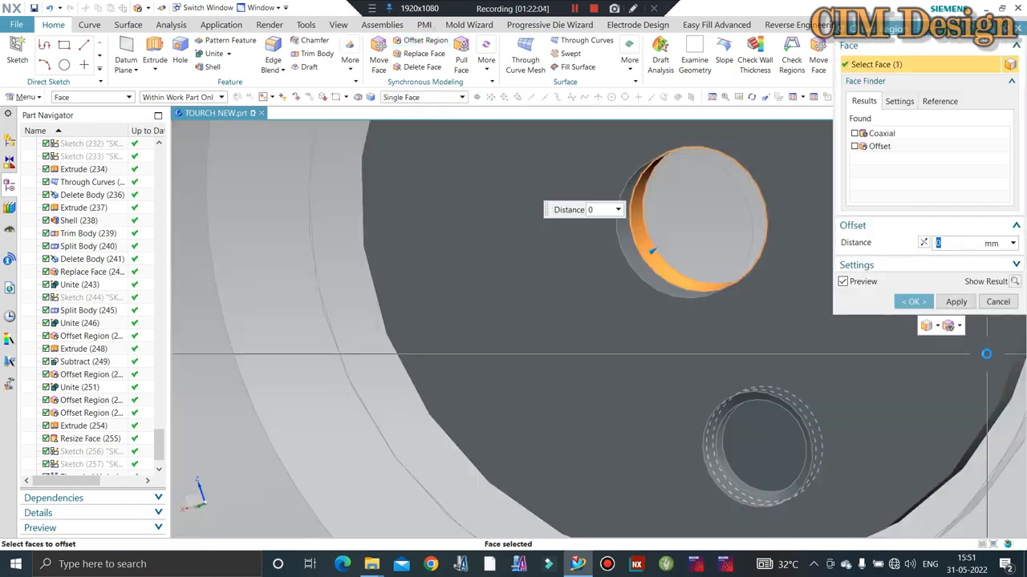
{"action": "middle_click", "coordinate": [973, 364]}
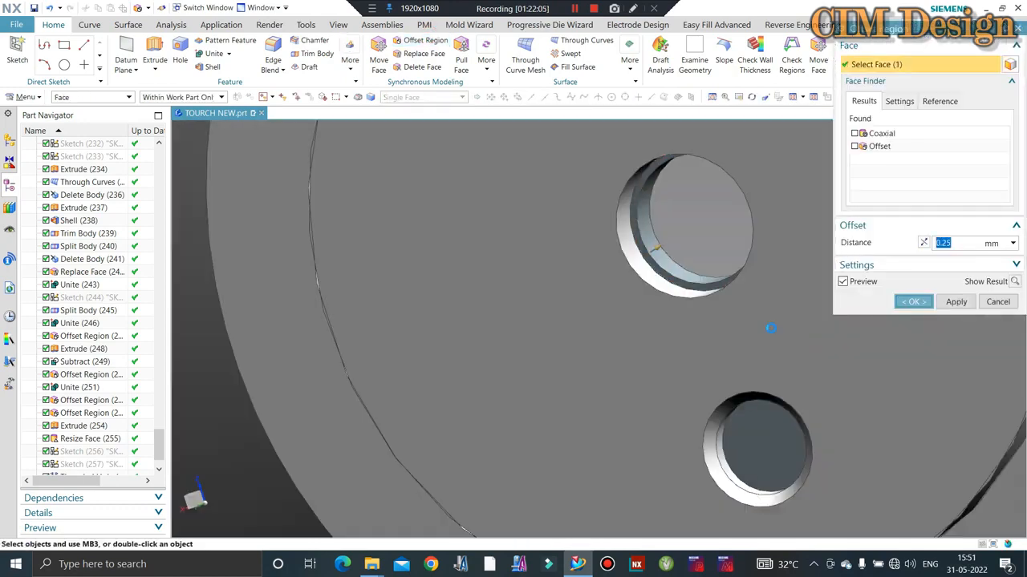
Step: Return the whole torch to its standard view and save the part file
{"action": "scroll", "coordinate": [730, 329], "scroll_direction": "down", "scroll_amount": 4}
{"action": "middle_click_drag", "start_coordinate": [687, 322], "coordinate": [688, 356]}
{"action": "key", "text": "Home"}
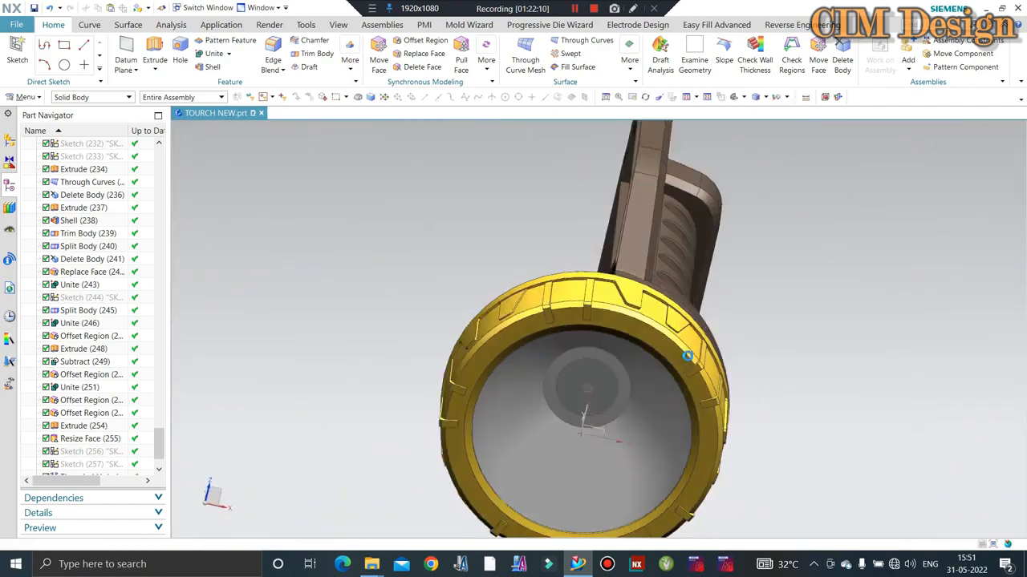
{"action": "key", "text": "ctrl+s"}
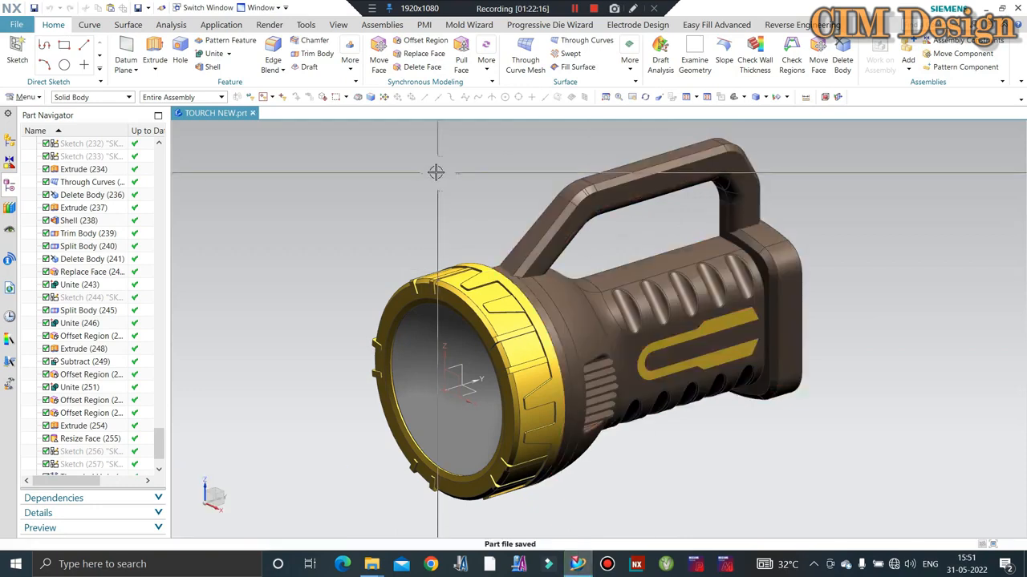
Step: Hide the yellow ring around the torch's head
{"action": "middle_click_drag", "start_coordinate": [436, 171], "coordinate": [623, 220]}
{"action": "scroll", "coordinate": [393, 213], "scroll_direction": "up", "scroll_amount": 2}
{"action": "scroll", "coordinate": [441, 229], "scroll_direction": "down", "scroll_amount": 5}
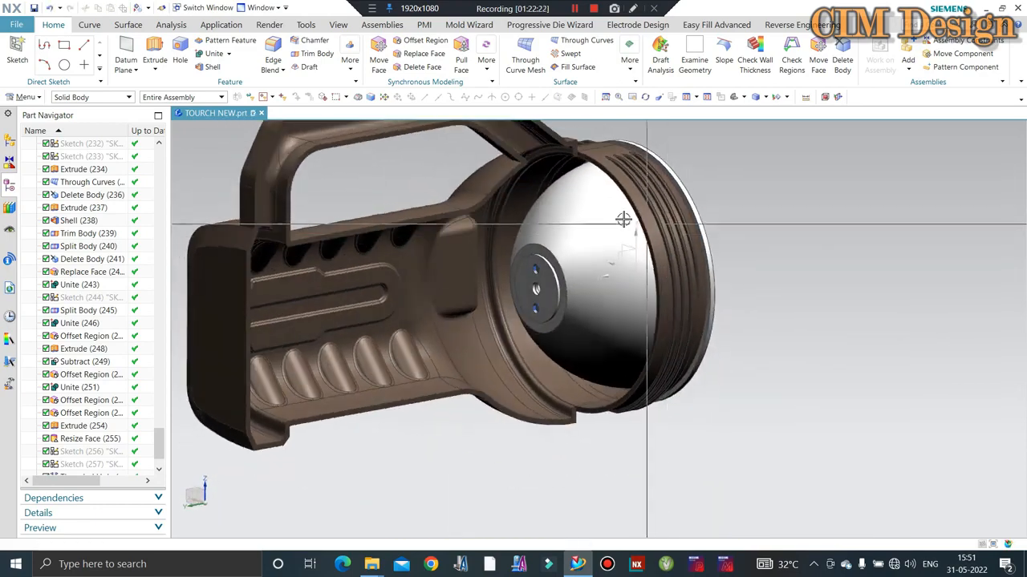
Step: Examine how the reflector sits in the open housing from behind, from the side and from inside
{"action": "scroll", "coordinate": [623, 220], "scroll_direction": "down", "scroll_amount": 3}
{"action": "scroll", "coordinate": [697, 296], "scroll_direction": "up", "scroll_amount": 3}
{"action": "middle_click_drag", "start_coordinate": [697, 296], "coordinate": [717, 326]}
{"action": "scroll", "coordinate": [721, 331], "scroll_direction": "up", "scroll_amount": 4}
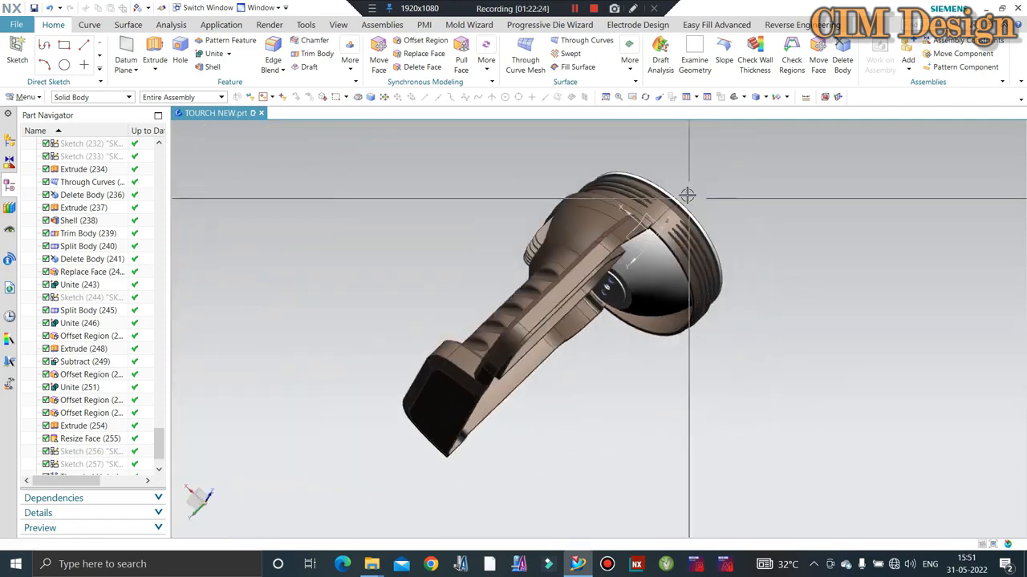
{"action": "scroll", "coordinate": [688, 198], "scroll_direction": "down", "scroll_amount": 4}
{"action": "middle_click_drag", "start_coordinate": [687, 202], "coordinate": [469, 245]}
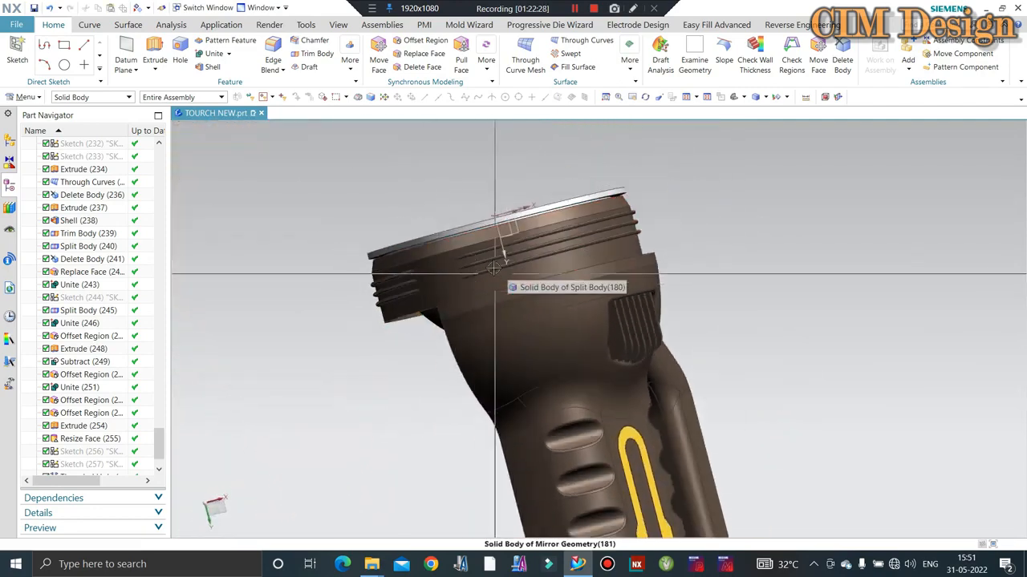
{"action": "scroll", "coordinate": [469, 245], "scroll_direction": "down", "scroll_amount": 4}
{"action": "scroll", "coordinate": [469, 245], "scroll_direction": "up", "scroll_amount": 4}
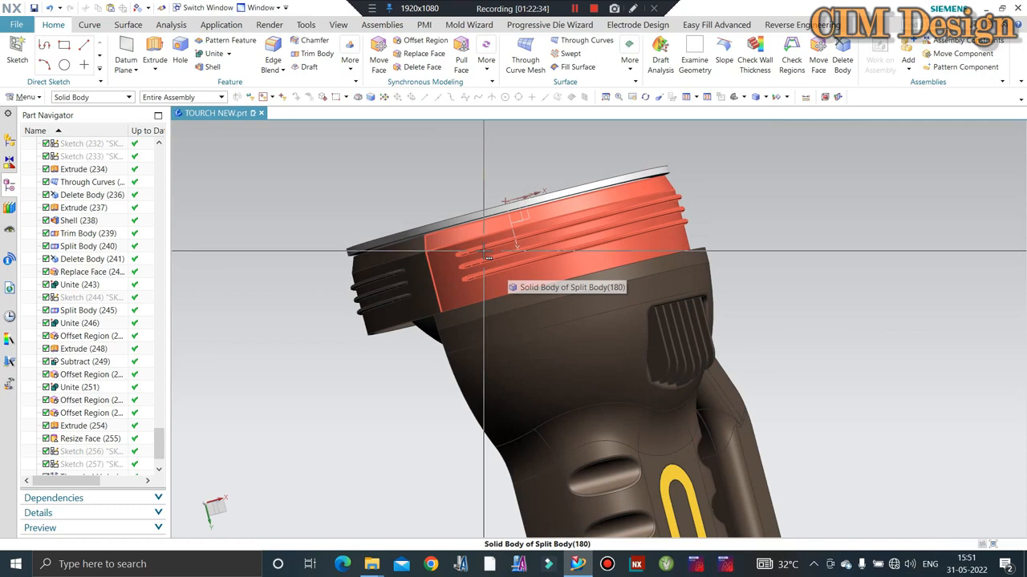
{"action": "middle_click_drag", "start_coordinate": [545, 267], "coordinate": [539, 224]}
{"action": "scroll", "coordinate": [515, 267], "scroll_direction": "down", "scroll_amount": 3}
{"action": "scroll", "coordinate": [517, 268], "scroll_direction": "up", "scroll_amount": 3}
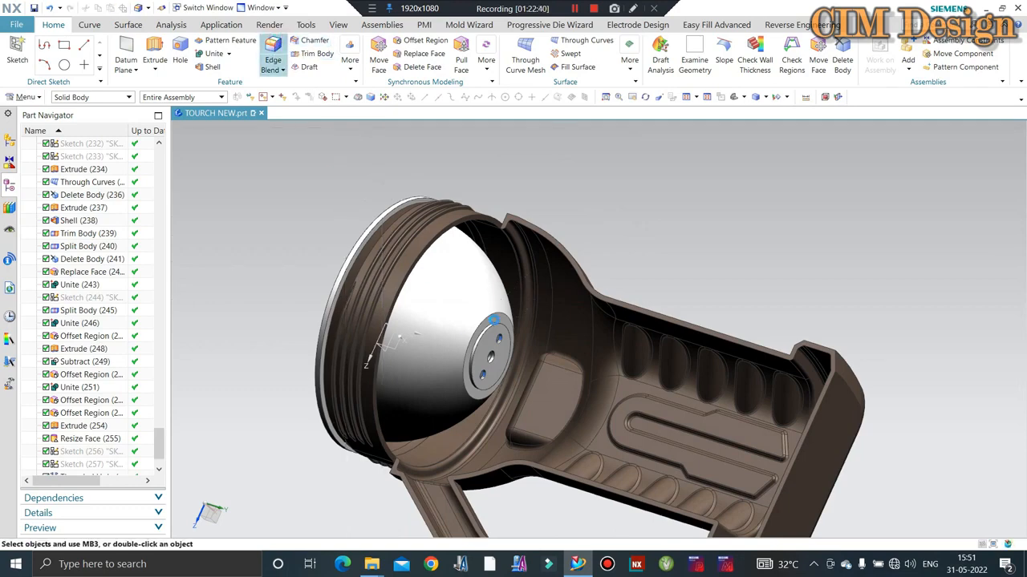
Step: Blend the outer edge of the reflector's rear base with a 1 mm radius
{"action": "left_click", "coordinate": [273, 56]}
{"action": "scroll", "coordinate": [487, 315], "scroll_direction": "down", "scroll_amount": 2}
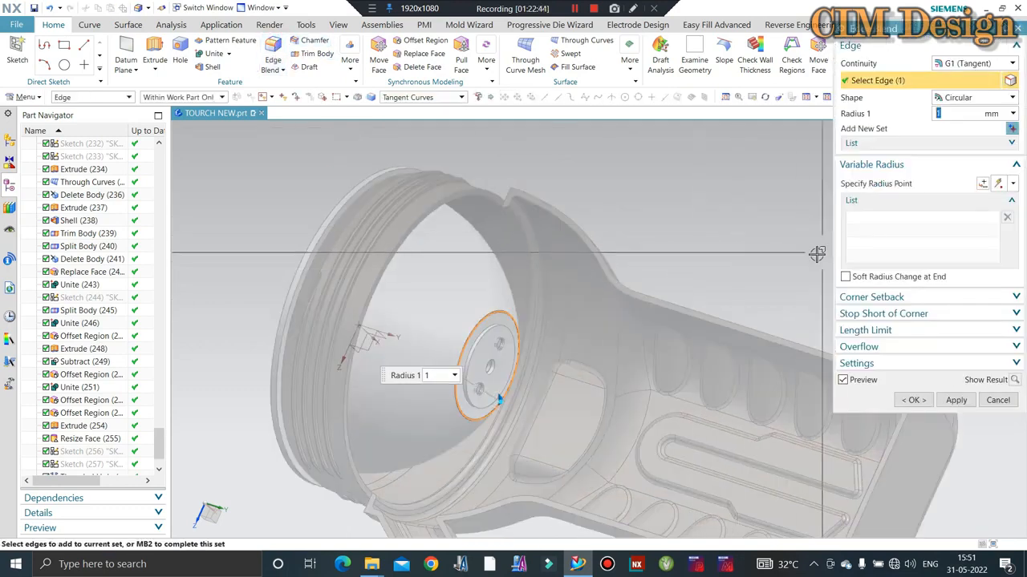
{"action": "middle_click", "coordinate": [817, 254]}
{"action": "middle_click", "coordinate": [792, 111]}
{"action": "scroll", "coordinate": [541, 238], "scroll_direction": "up", "scroll_amount": 2}
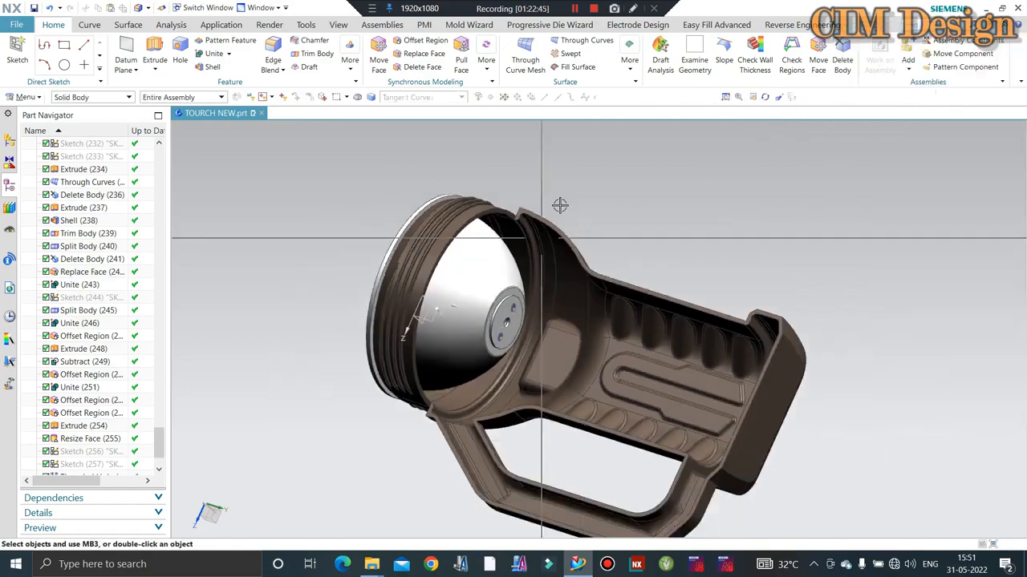
Step: Examine the reflector in the torch's head and the housing's interior and exterior from several directions
{"action": "middle_click_drag", "start_coordinate": [560, 206], "coordinate": [632, 180]}
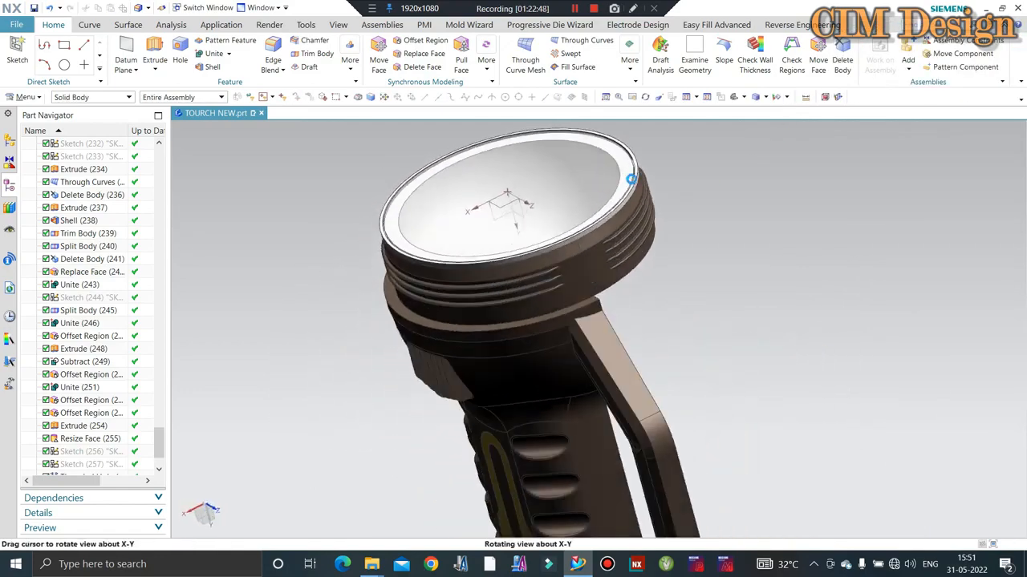
{"action": "scroll", "coordinate": [644, 165], "scroll_direction": "down", "scroll_amount": 5}
{"action": "scroll", "coordinate": [601, 236], "scroll_direction": "up", "scroll_amount": 5}
{"action": "middle_click_drag", "start_coordinate": [600, 238], "coordinate": [646, 166]}
{"action": "scroll", "coordinate": [547, 238], "scroll_direction": "up", "scroll_amount": 4}
{"action": "middle_click_drag", "start_coordinate": [546, 239], "coordinate": [543, 262]}
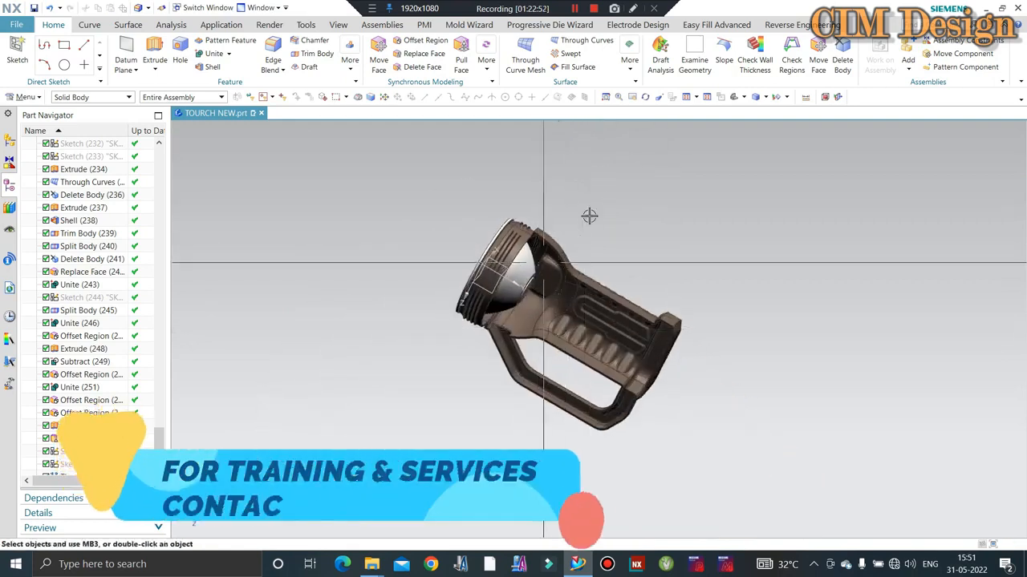
{"action": "middle_click_drag", "start_coordinate": [590, 216], "coordinate": [553, 271]}
{"action": "scroll", "coordinate": [653, 287], "scroll_direction": "down", "scroll_amount": 4}
{"action": "scroll", "coordinate": [653, 286], "scroll_direction": "up", "scroll_amount": 4}
{"action": "scroll", "coordinate": [626, 169], "scroll_direction": "down", "scroll_amount": 6}
{"action": "scroll", "coordinate": [622, 176], "scroll_direction": "up", "scroll_amount": 4}
{"action": "scroll", "coordinate": [631, 195], "scroll_direction": "up", "scroll_amount": 3}
{"action": "scroll", "coordinate": [604, 182], "scroll_direction": "down", "scroll_amount": 5}
{"action": "scroll", "coordinate": [604, 182], "scroll_direction": "up", "scroll_amount": 5}
{"action": "scroll", "coordinate": [568, 320], "scroll_direction": "down", "scroll_amount": 5}
{"action": "scroll", "coordinate": [645, 244], "scroll_direction": "up", "scroll_amount": 3}
{"action": "scroll", "coordinate": [645, 245], "scroll_direction": "down", "scroll_amount": 3}
{"action": "scroll", "coordinate": [545, 271], "scroll_direction": "down", "scroll_amount": 4}
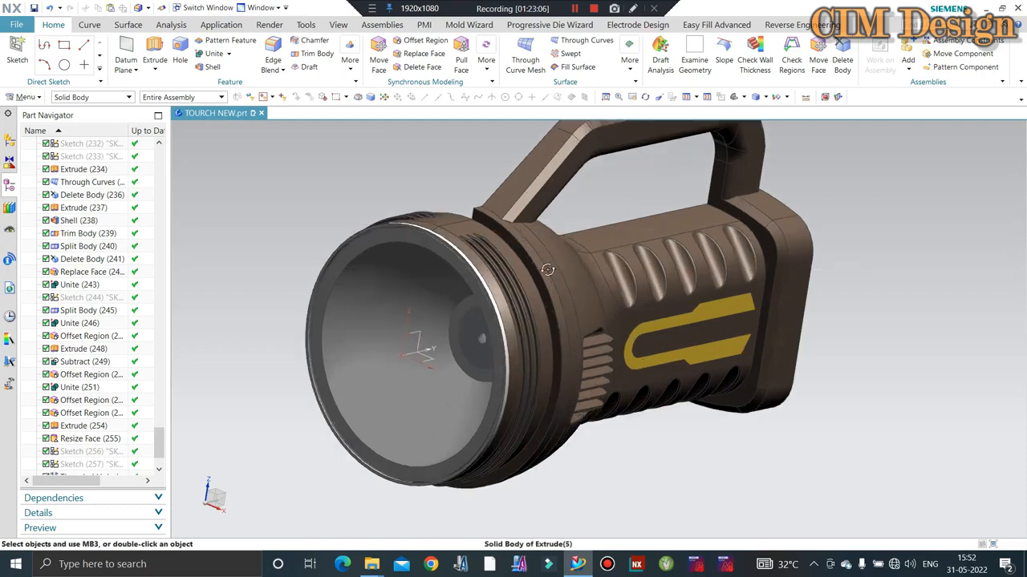
{"action": "scroll", "coordinate": [634, 303], "scroll_direction": "down", "scroll_amount": 2}
{"action": "scroll", "coordinate": [656, 313], "scroll_direction": "up", "scroll_amount": 4}
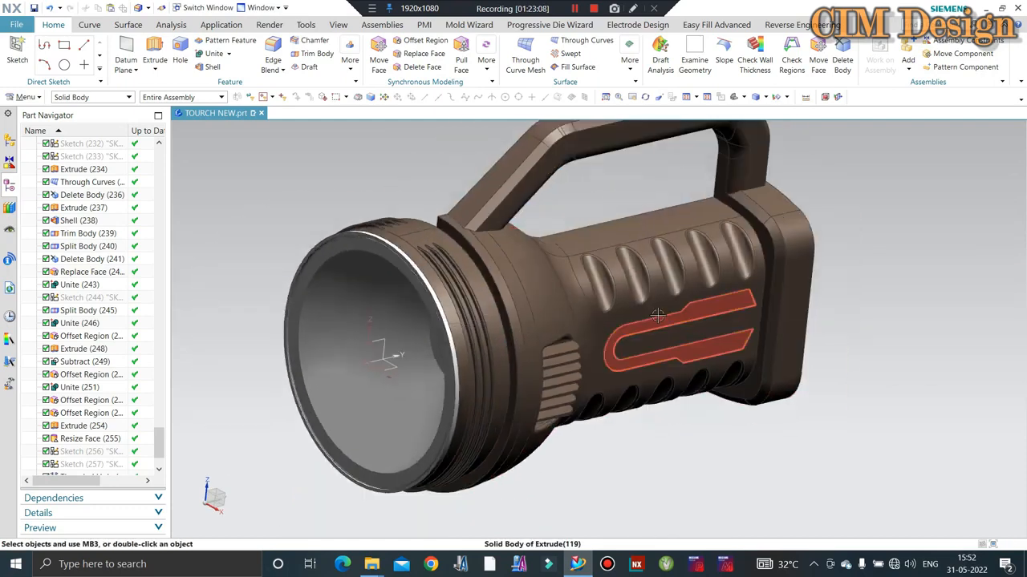
Step: Show the yellow ring on the torch's head again and return to the standard view of the whole torch
{"action": "middle_click_drag", "start_coordinate": [645, 293], "coordinate": [746, 193]}
{"action": "scroll", "coordinate": [775, 178], "scroll_direction": "down", "scroll_amount": 4}
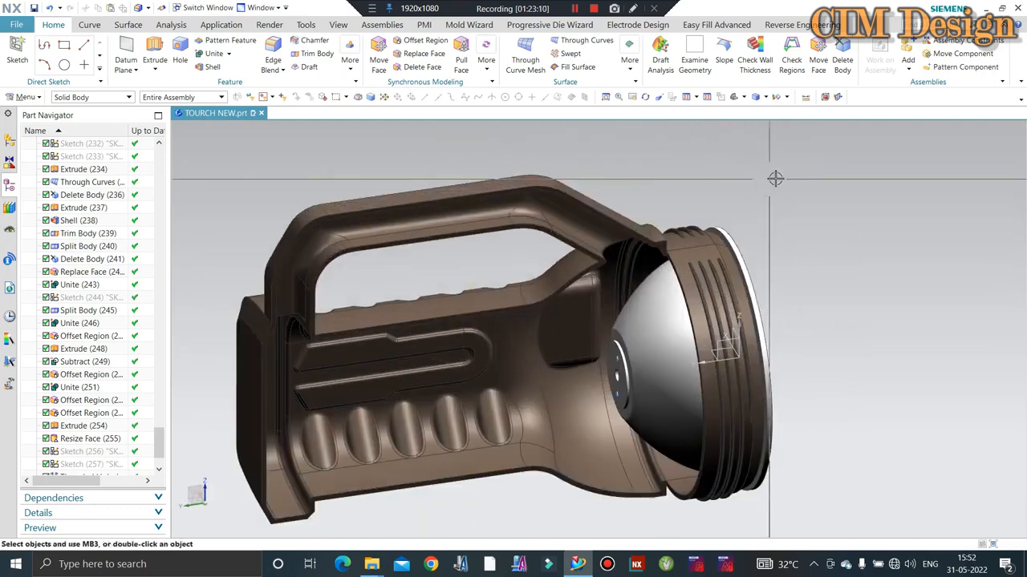
{"action": "key", "text": "Home"}
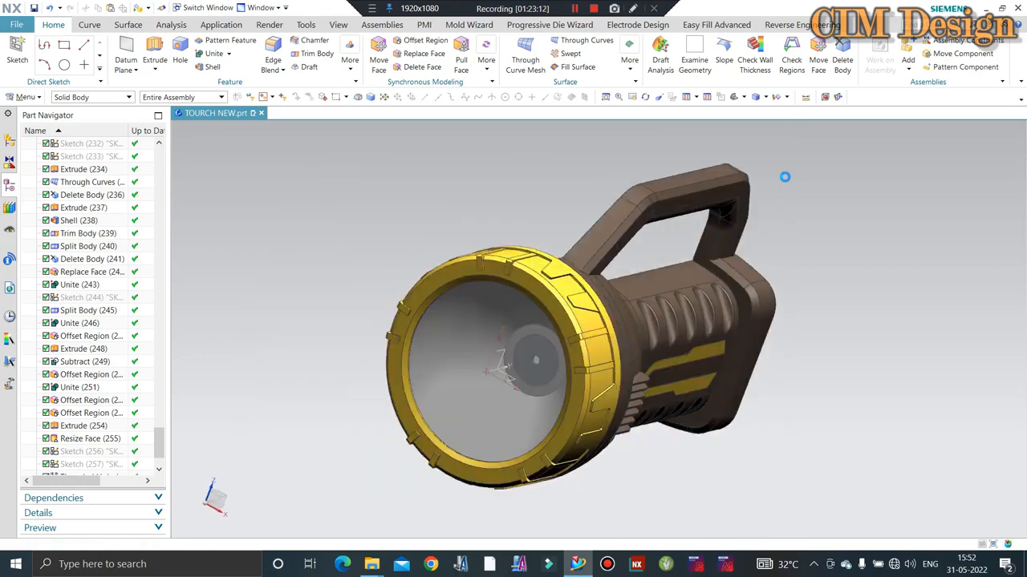
Step: Save the torch part TOURCH NEW.prt
{"action": "key", "text": "ctrl+s"}
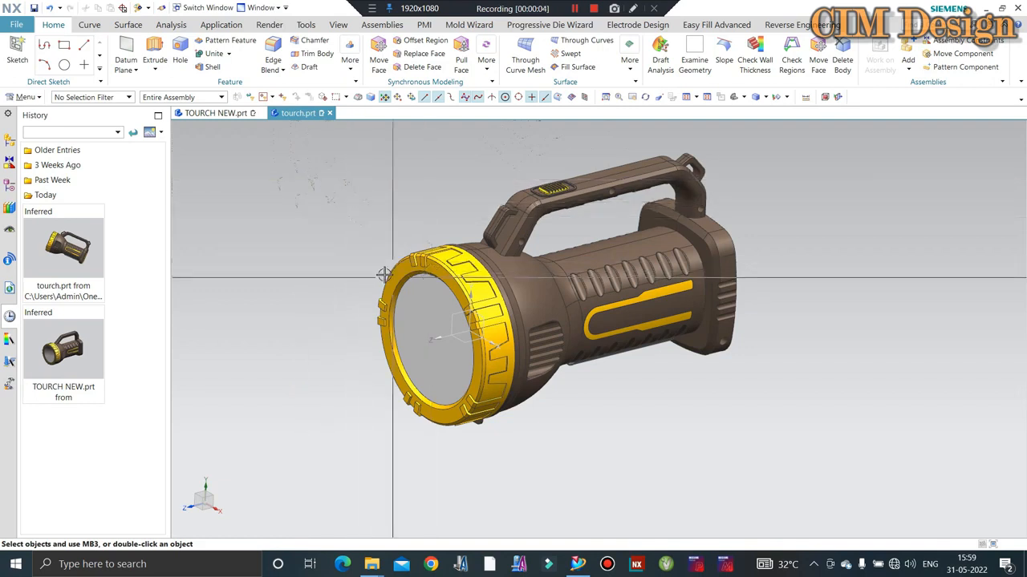
Step: Restrict selection to solid bodies in the finished torch model tourch.prt
{"action": "scroll", "coordinate": [439, 249], "scroll_direction": "up", "scroll_amount": 2}
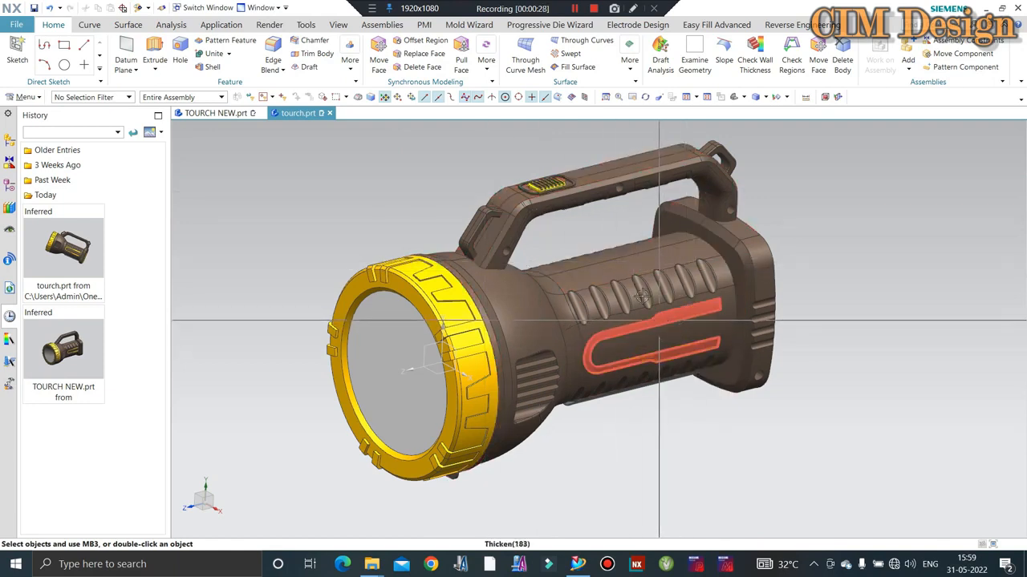
{"action": "middle_click_drag", "start_coordinate": [635, 291], "coordinate": [662, 343]}
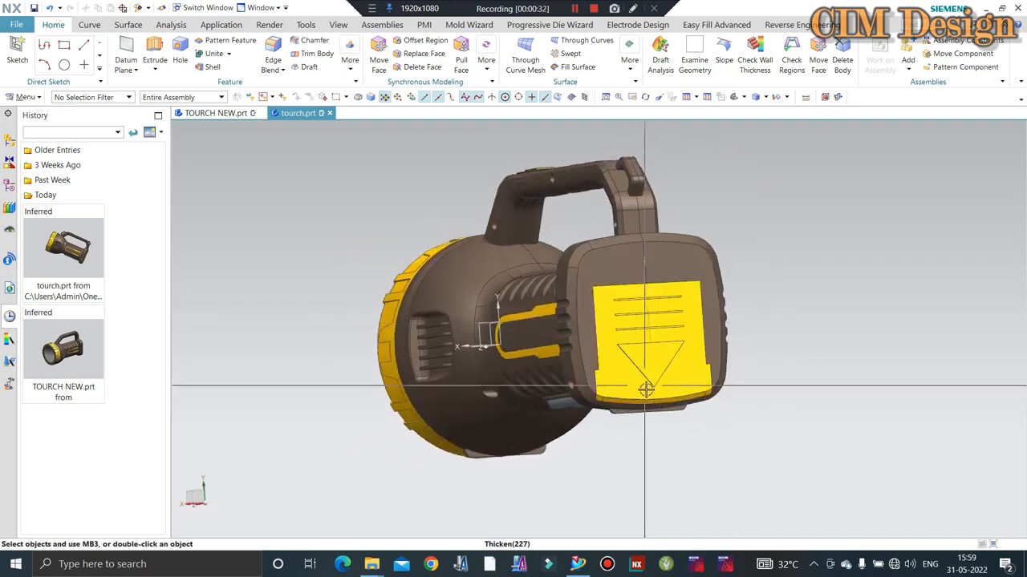
{"action": "middle_click_drag", "start_coordinate": [634, 356], "coordinate": [665, 415]}
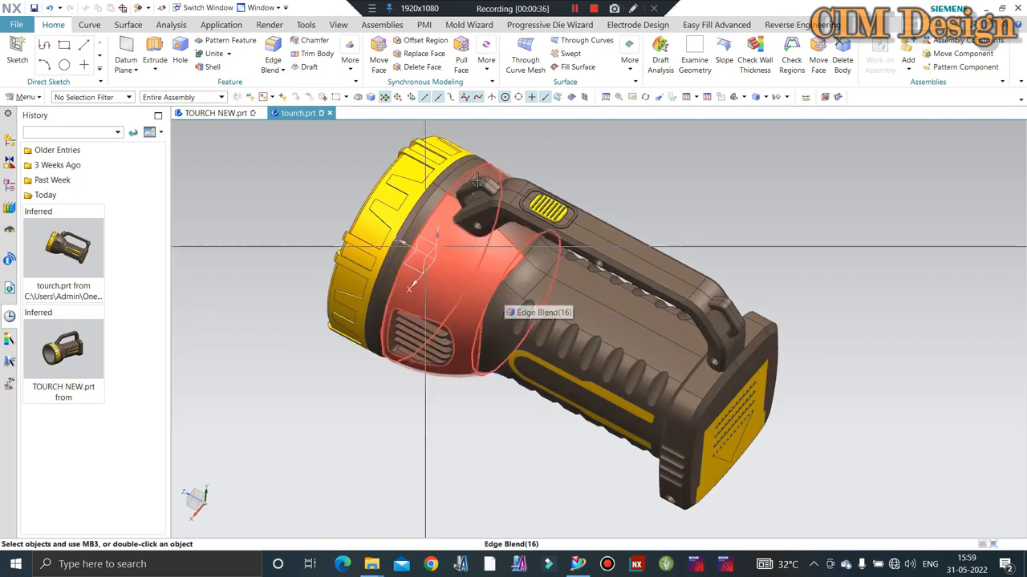
{"action": "left_click", "coordinate": [80, 98]}
{"action": "left_click", "coordinate": [64, 234]}
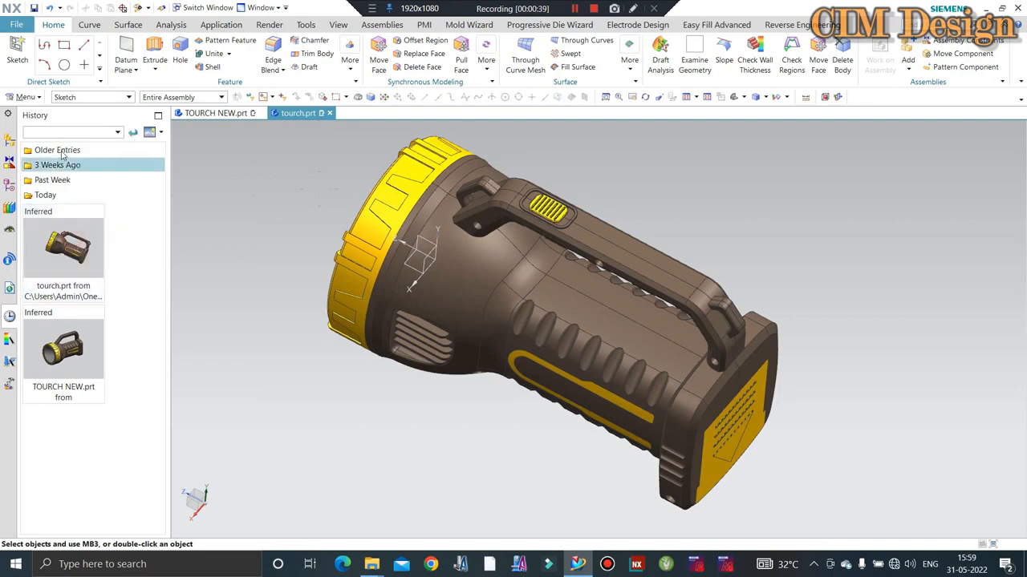
{"action": "left_click", "coordinate": [68, 97]}
{"action": "left_click", "coordinate": [66, 245]}
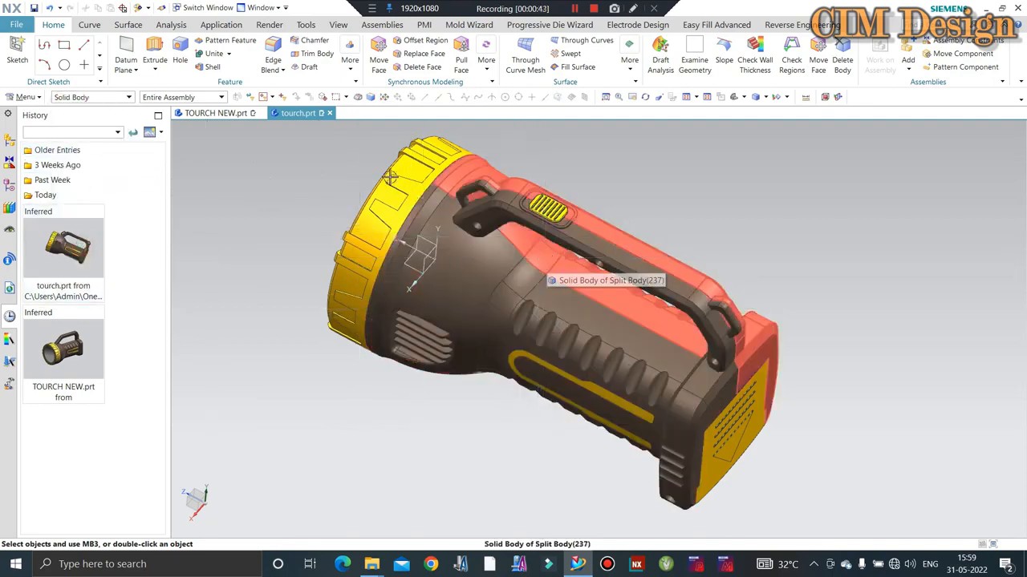
Step: Examine the finished torch's split housing halves, handle, rear cover and the two side light tubes from several directions
{"action": "scroll", "coordinate": [525, 286], "scroll_direction": "down", "scroll_amount": 2}
{"action": "middle_click_drag", "start_coordinate": [603, 181], "coordinate": [529, 153]}
{"action": "scroll", "coordinate": [529, 153], "scroll_direction": "up", "scroll_amount": 2}
{"action": "middle_click_drag", "start_coordinate": [666, 142], "coordinate": [598, 191]}
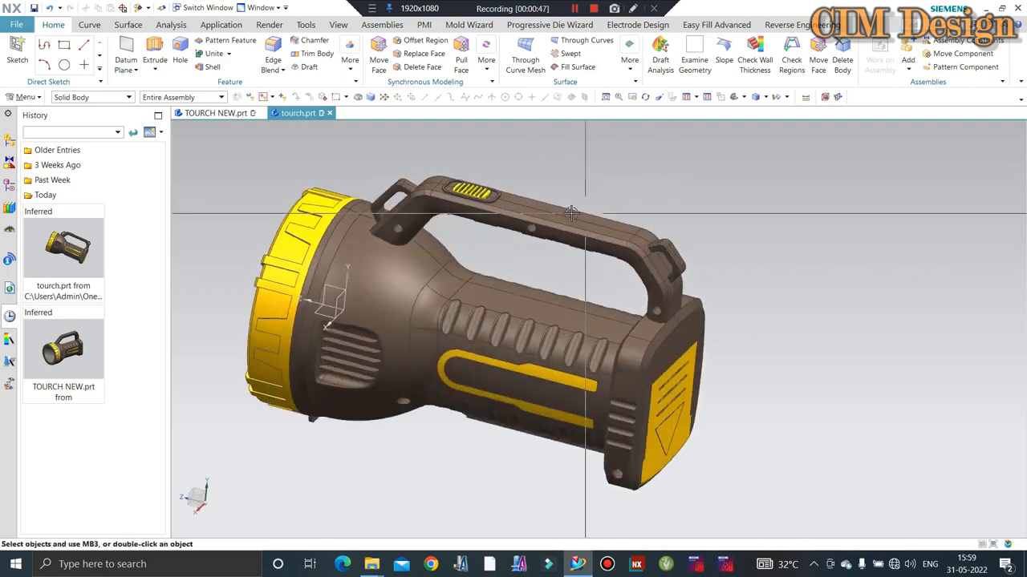
{"action": "scroll", "coordinate": [678, 220], "scroll_direction": "down", "scroll_amount": 2}
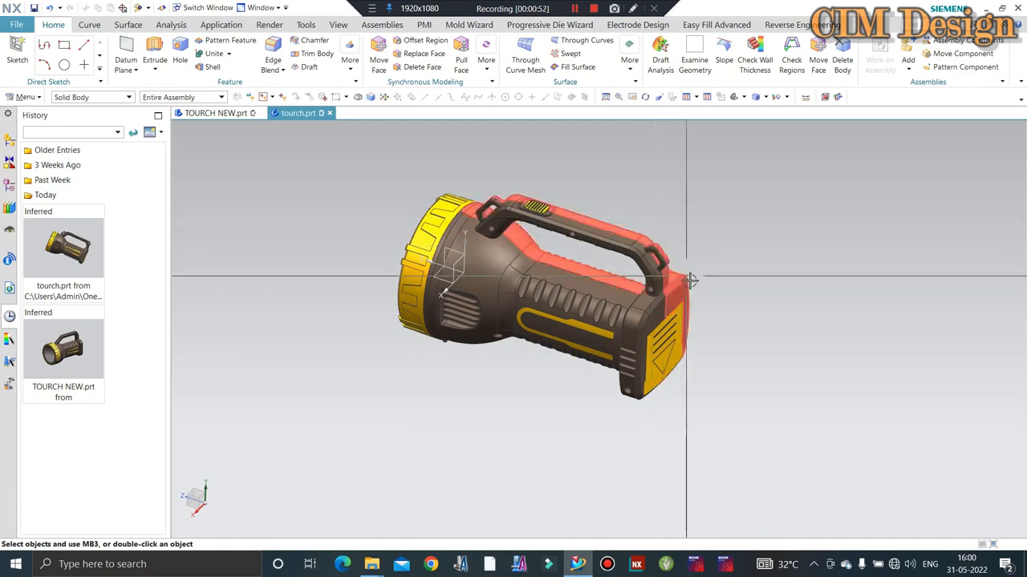
{"action": "middle_click_drag", "start_coordinate": [688, 226], "coordinate": [560, 253]}
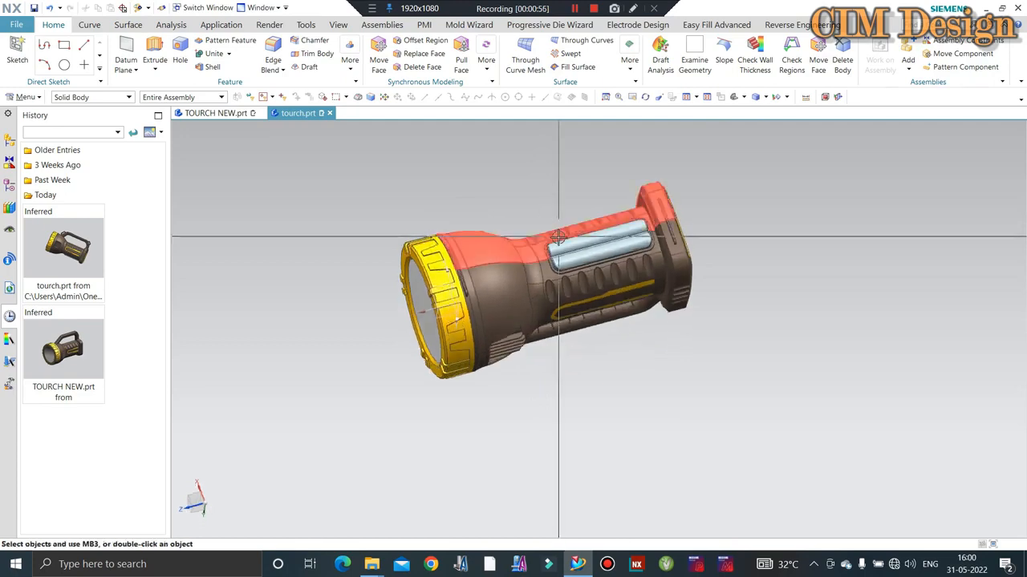
{"action": "scroll", "coordinate": [560, 253], "scroll_direction": "up", "scroll_amount": 3}
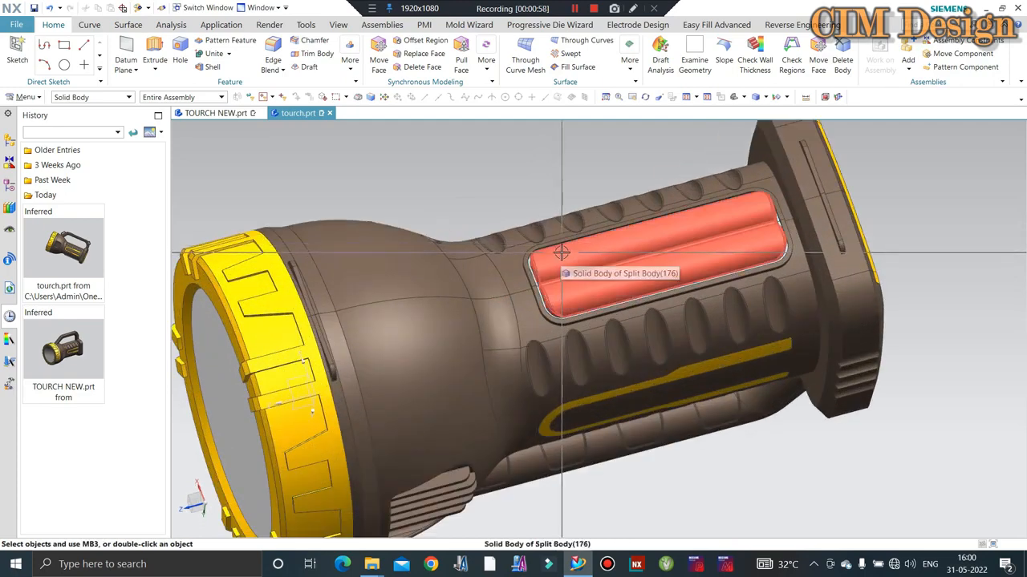
{"action": "scroll", "coordinate": [589, 241], "scroll_direction": "down", "scroll_amount": 3}
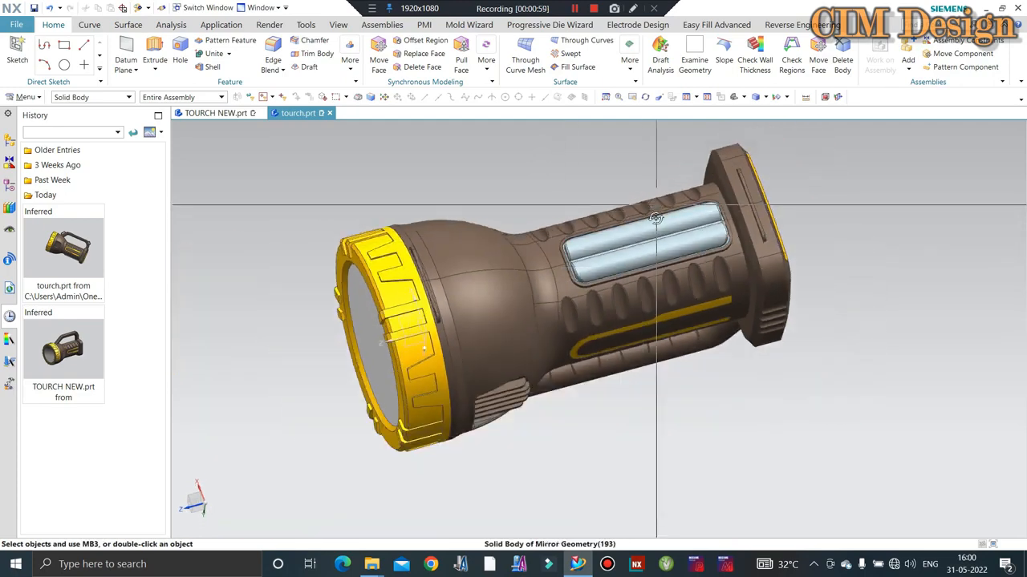
{"action": "middle_click_drag", "start_coordinate": [633, 273], "coordinate": [702, 303]}
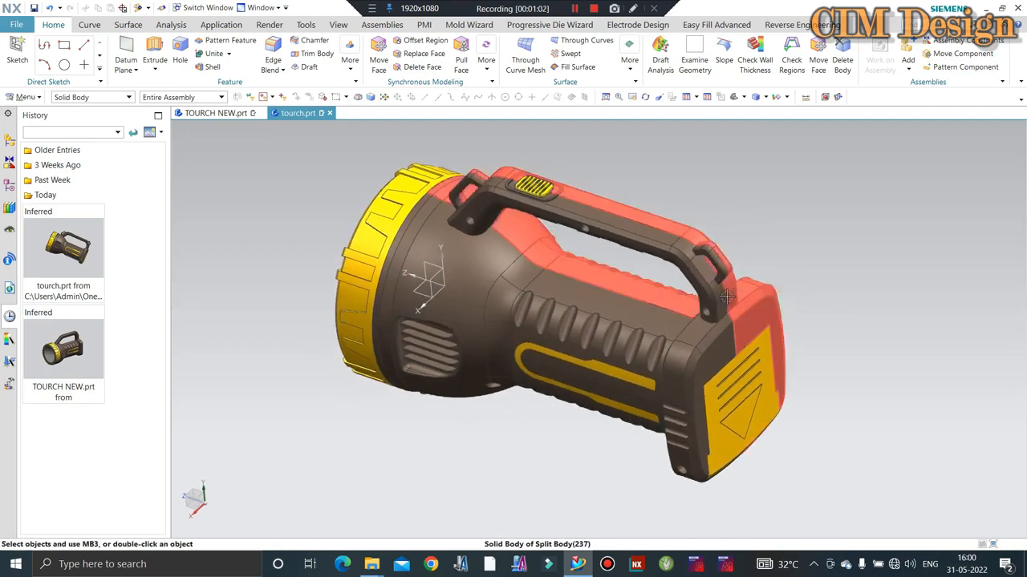
{"action": "middle_click_drag", "start_coordinate": [575, 291], "coordinate": [587, 324]}
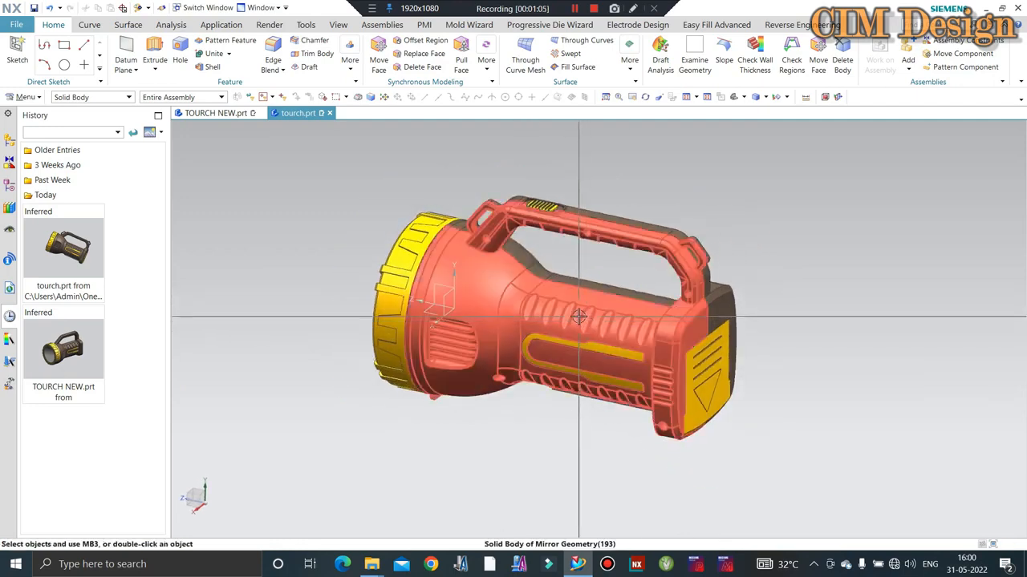